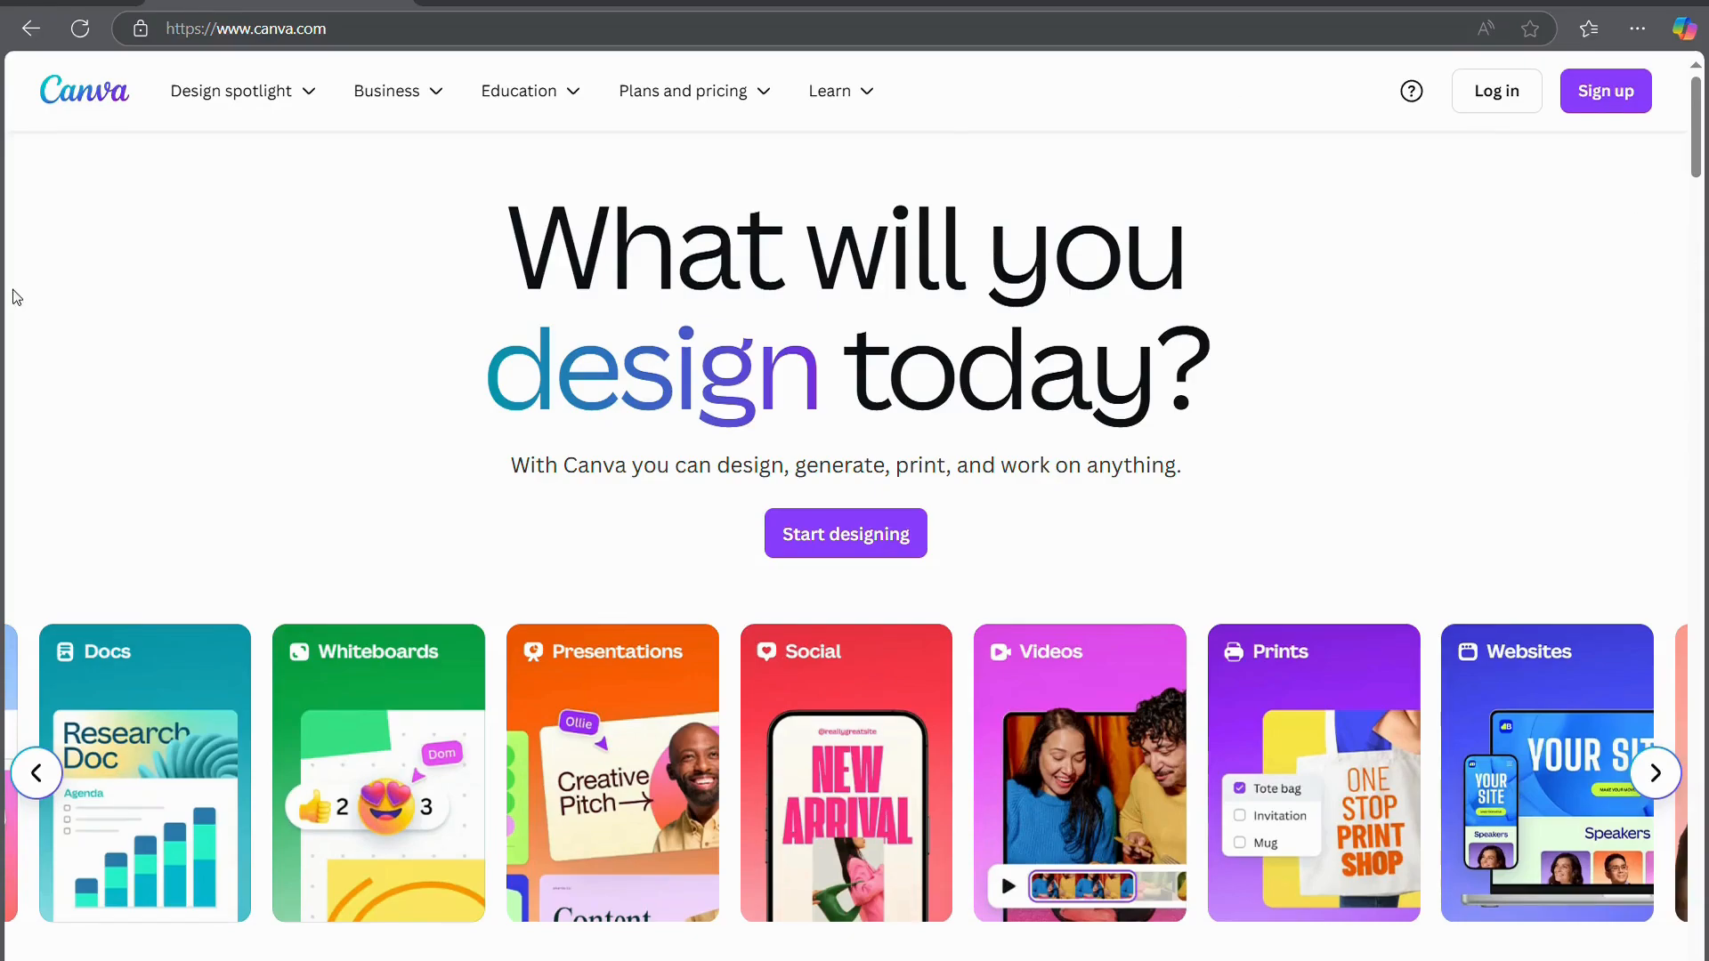
Start a Canva sign-up and choose to continue with email
{"action": "left_click", "coordinate": [1611, 73]}
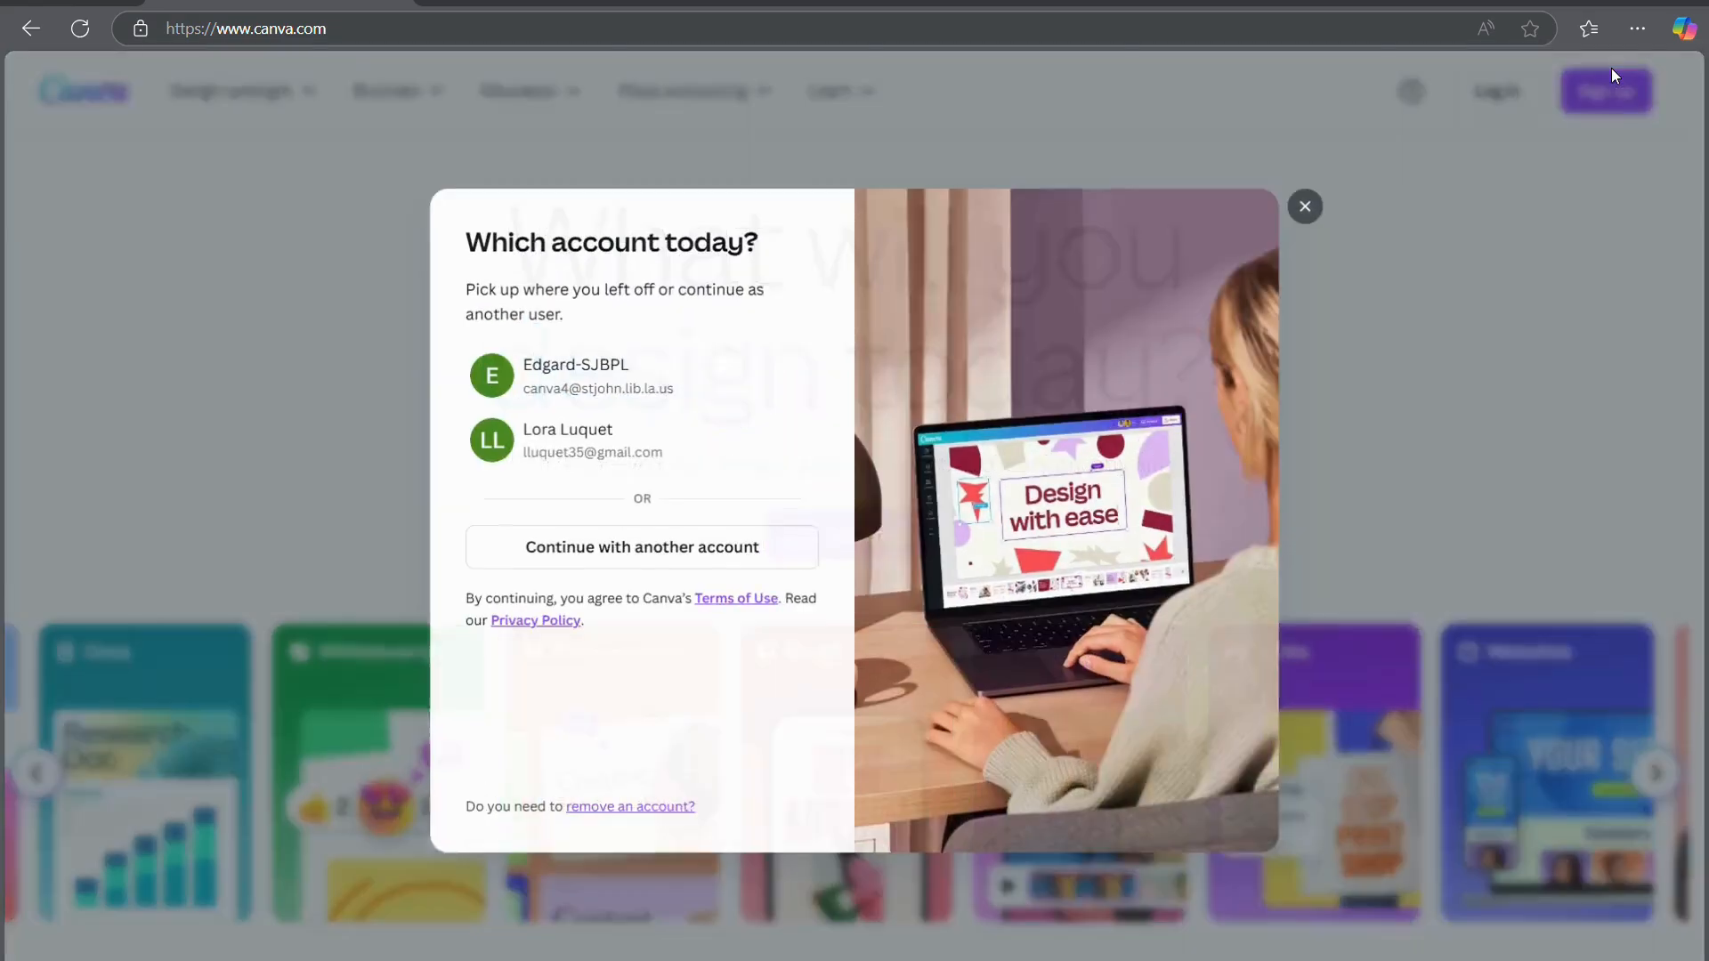
{"action": "left_click", "coordinate": [644, 552]}
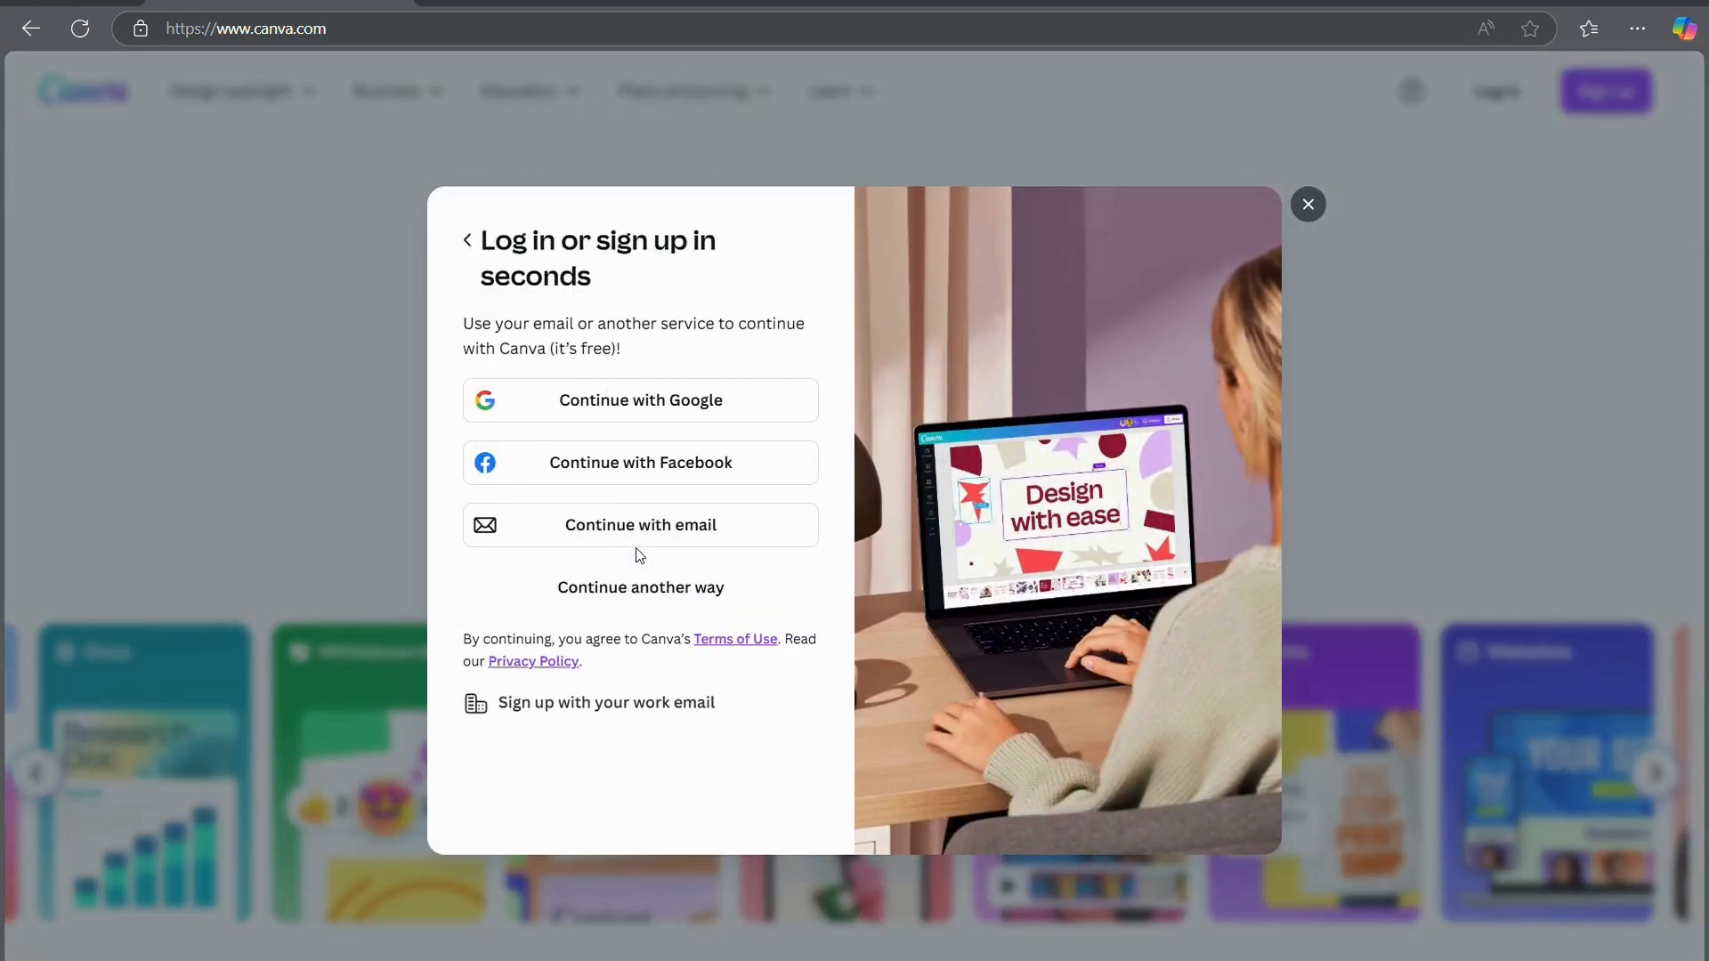
{"action": "left_click", "coordinate": [622, 592]}
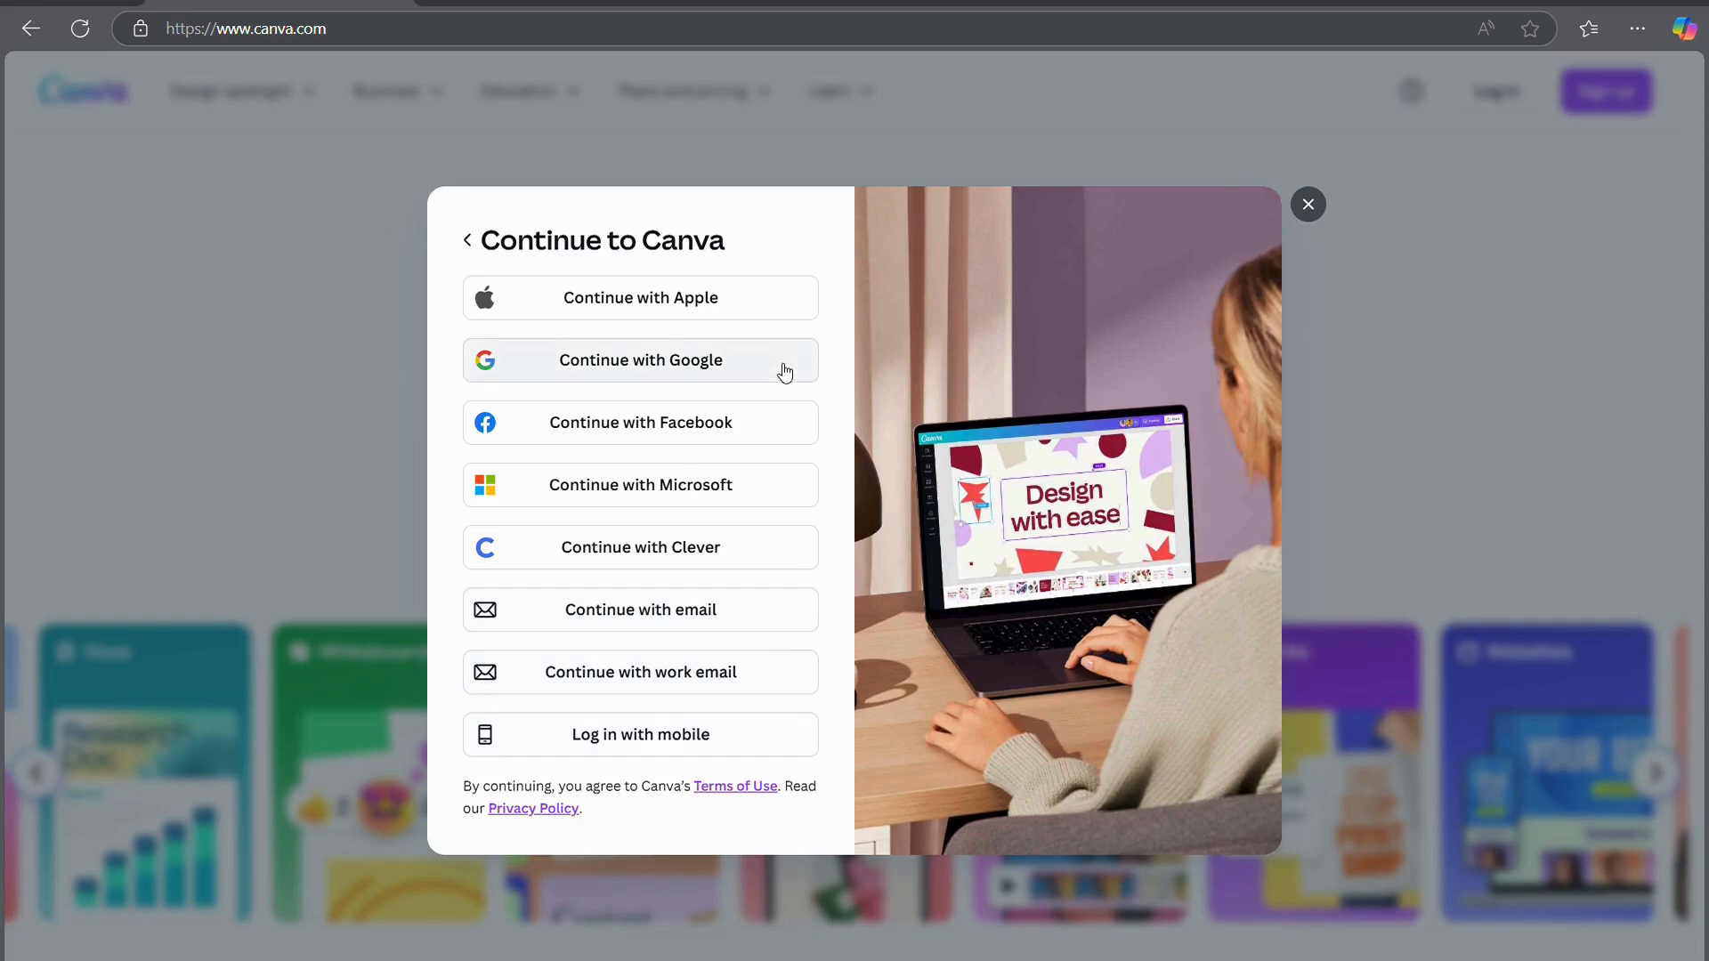
{"action": "left_click", "coordinate": [469, 240]}
{"action": "left_click", "coordinate": [735, 534]}
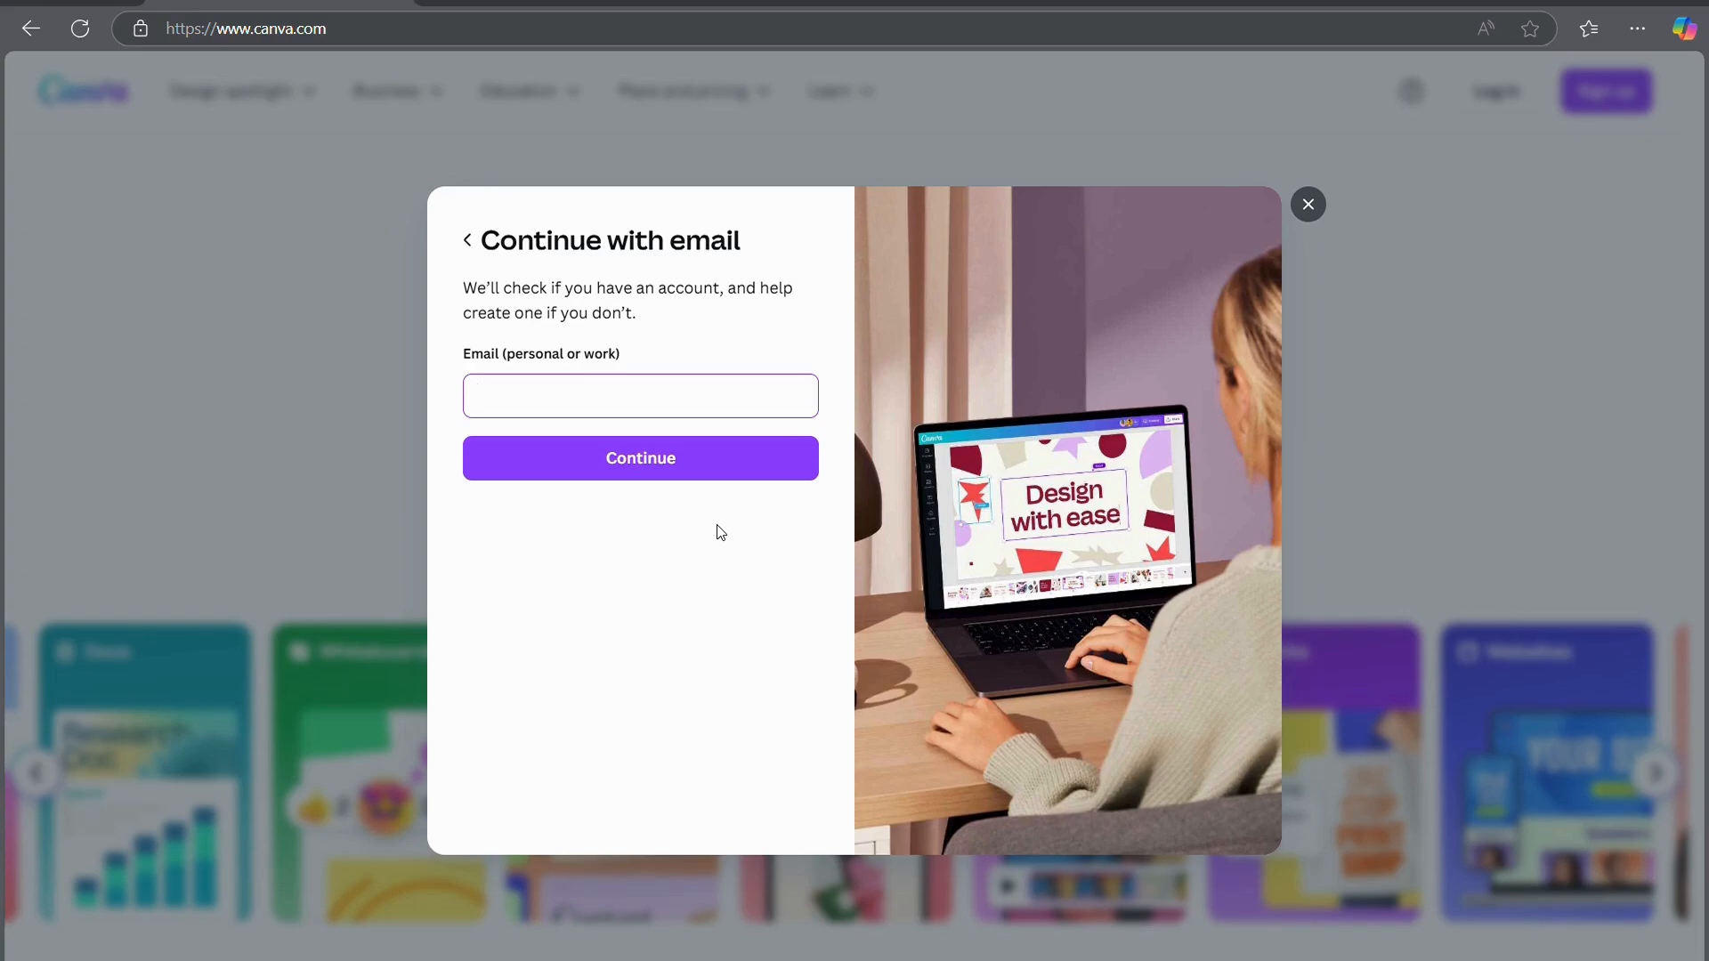
Enter the sign-up email address, replace the prefilled name with the user's name, and submit
{"action": "key", "text": "Tab"}
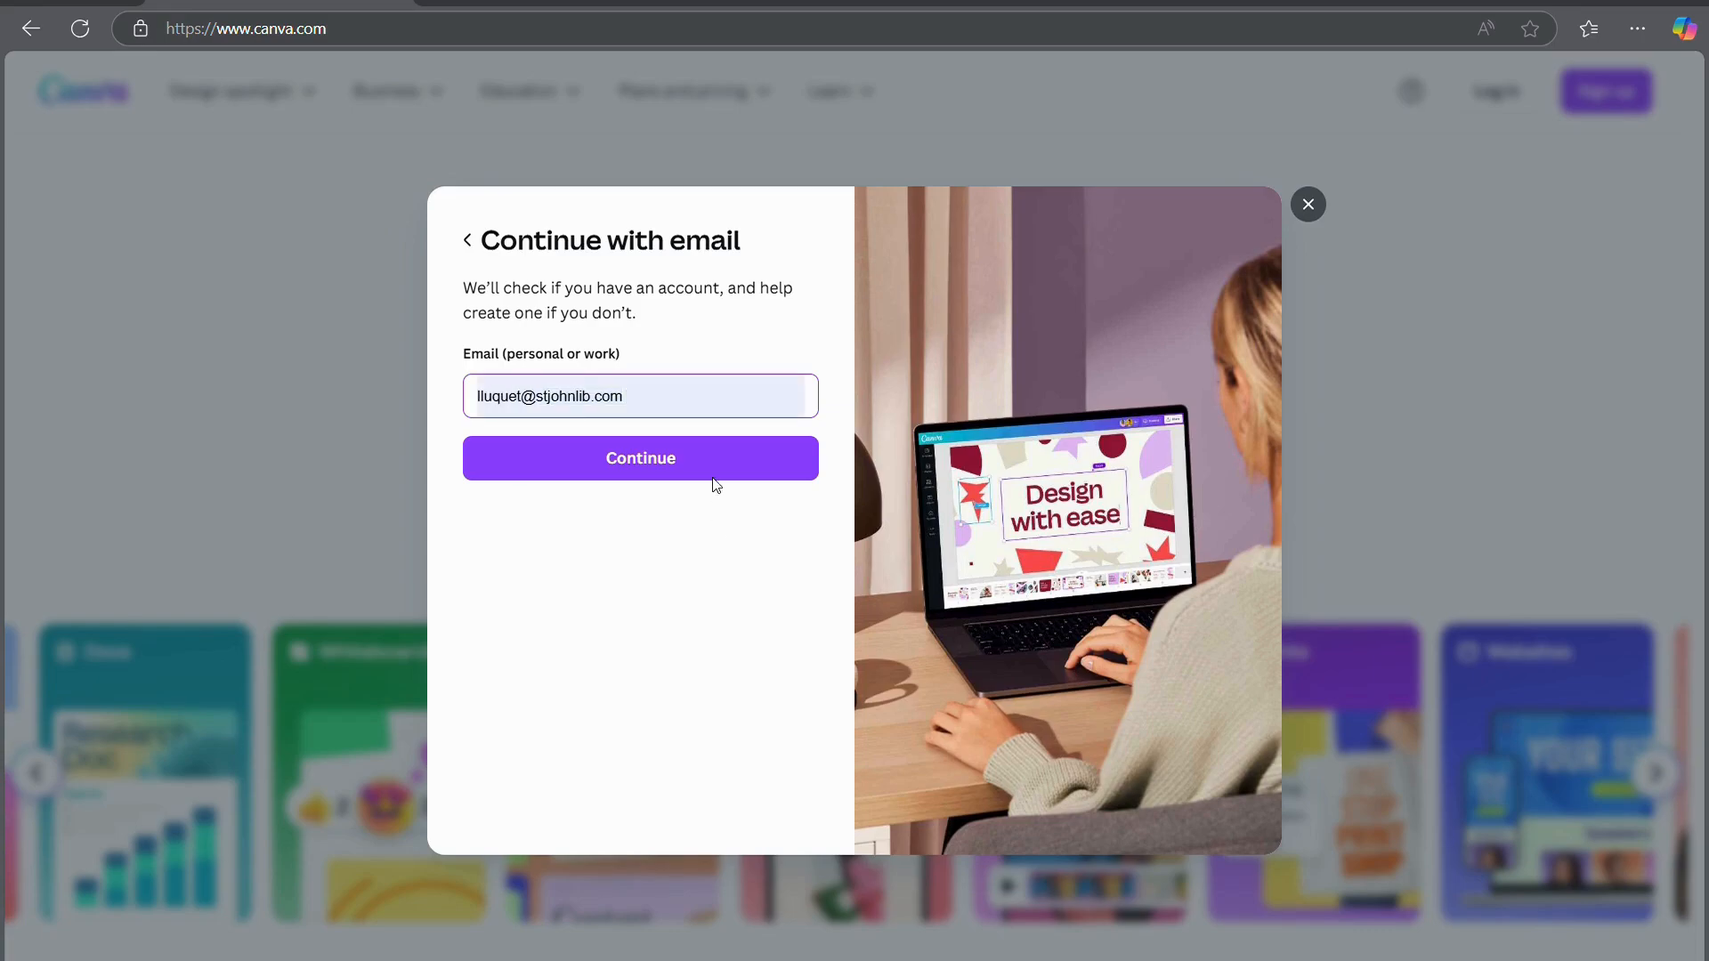
{"action": "left_click", "coordinate": [643, 463]}
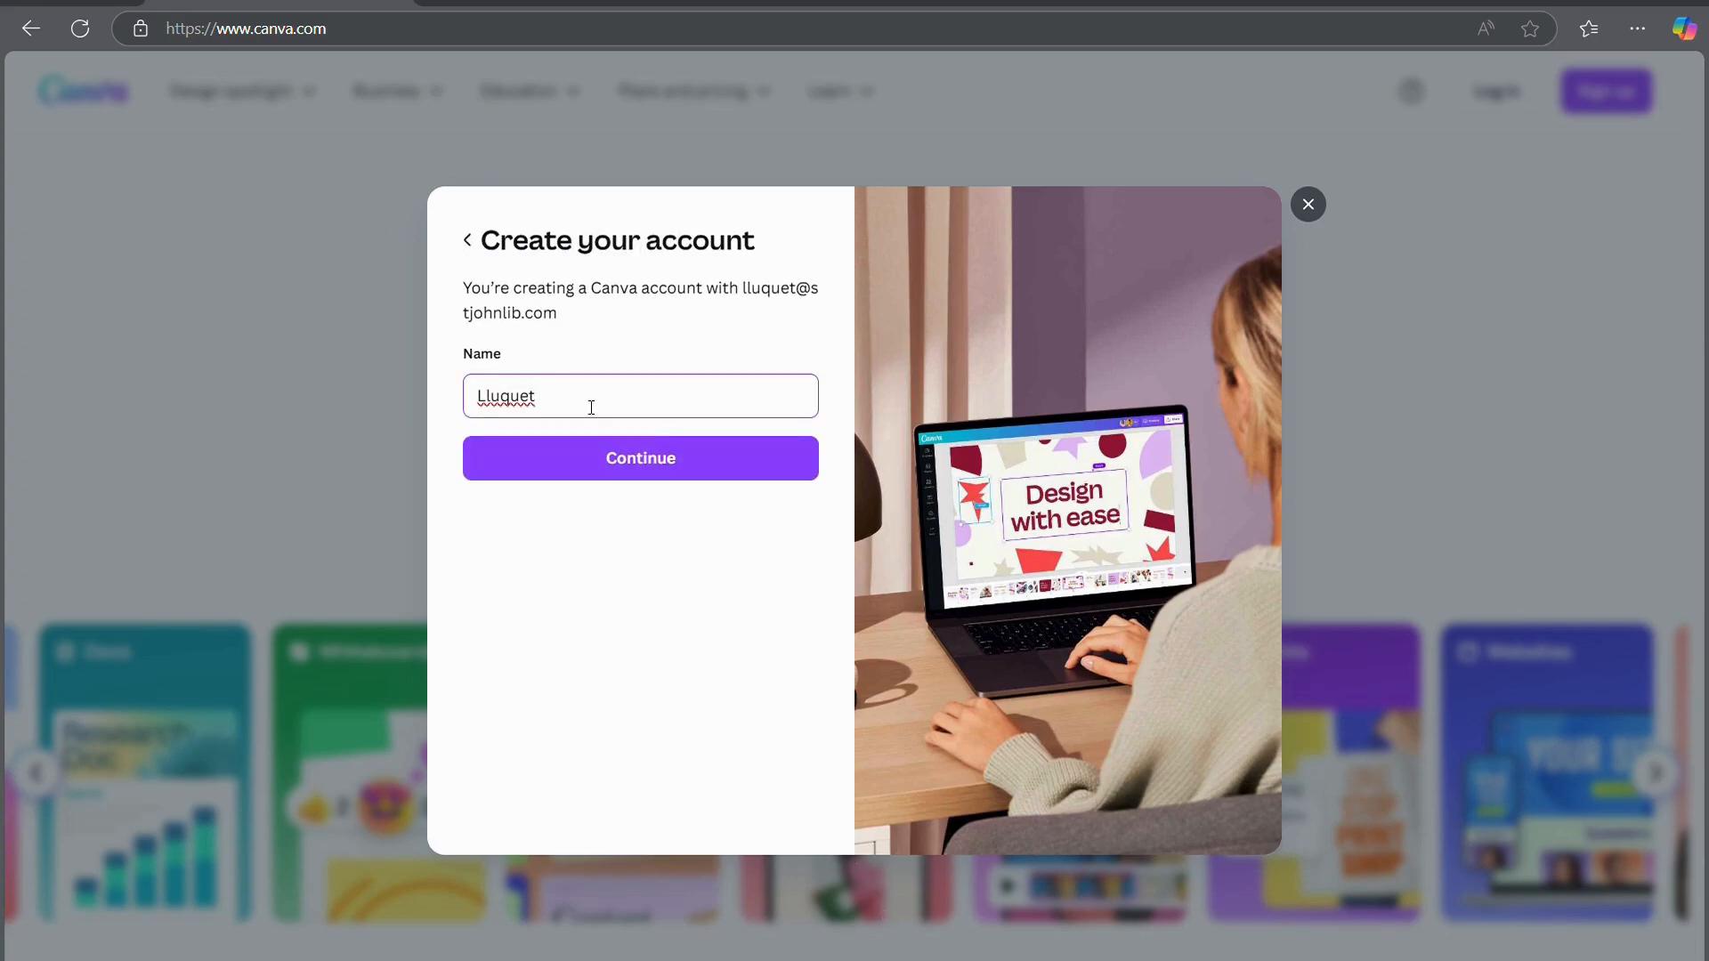
{"action": "left_click_drag", "start_coordinate": [591, 404], "coordinate": [431, 405]}
{"action": "key", "text": "BackSpace"}
{"action": "left_click", "coordinate": [588, 464]}
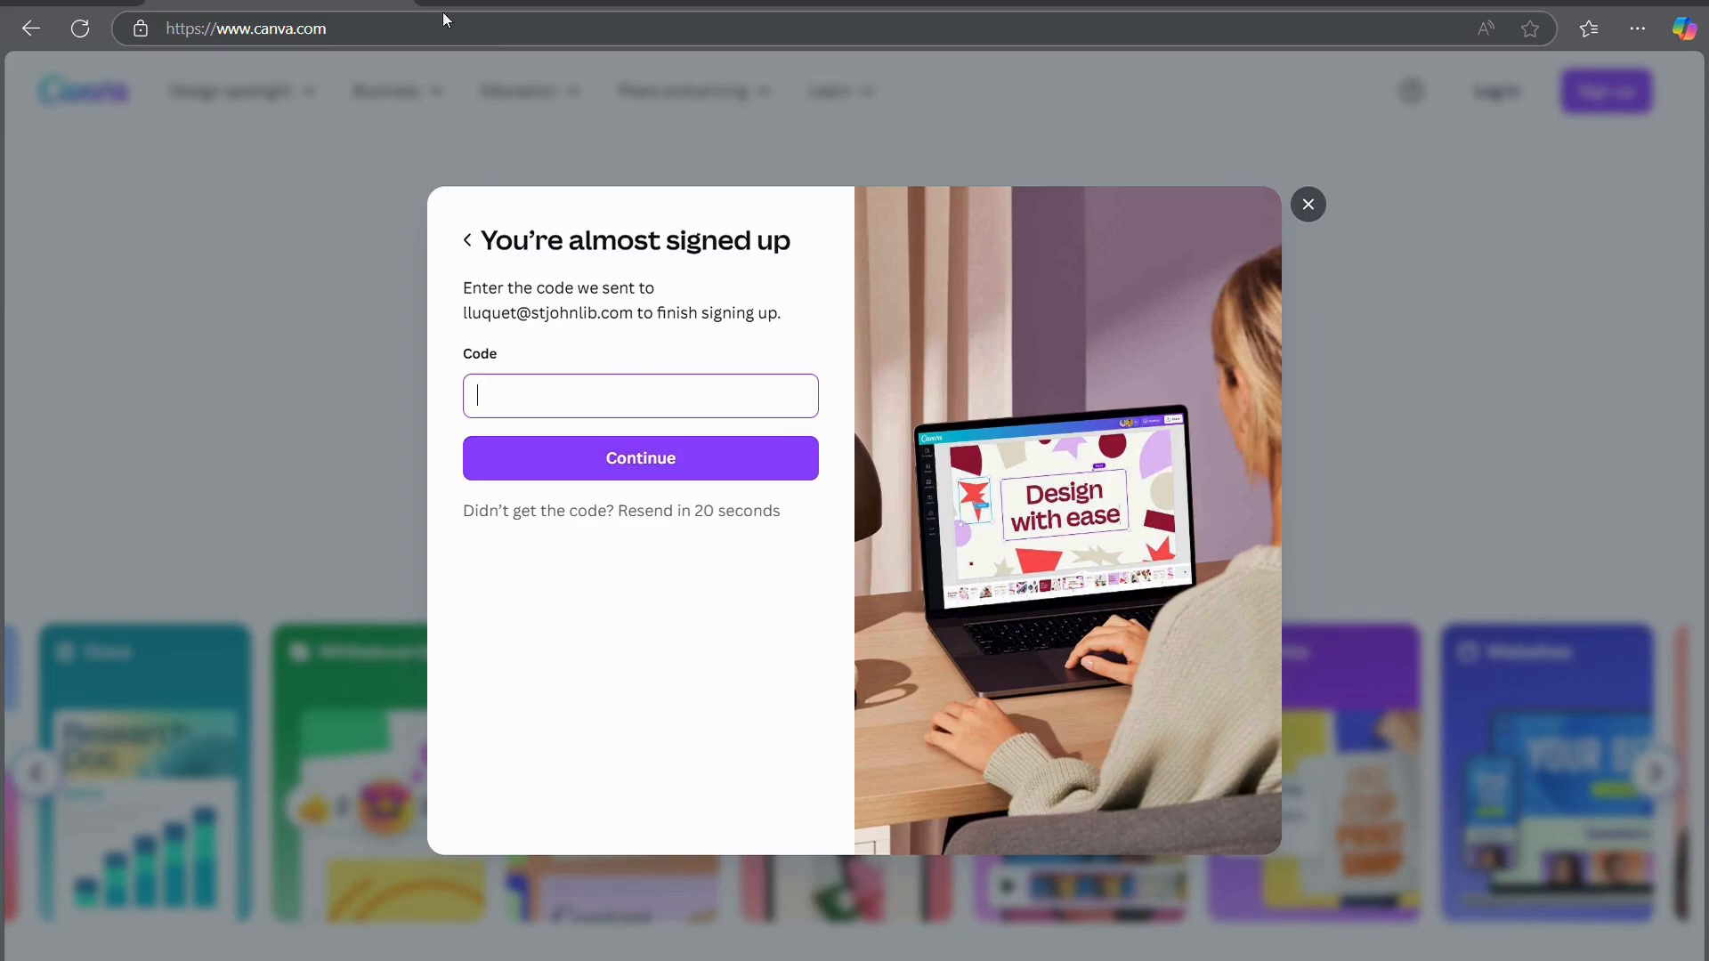
Open the Outlook inbox in a new browser tab
{"action": "key", "text": "ctrl+t"}
{"action": "type", "text": "ou"}
{"action": "key", "text": "Return"}
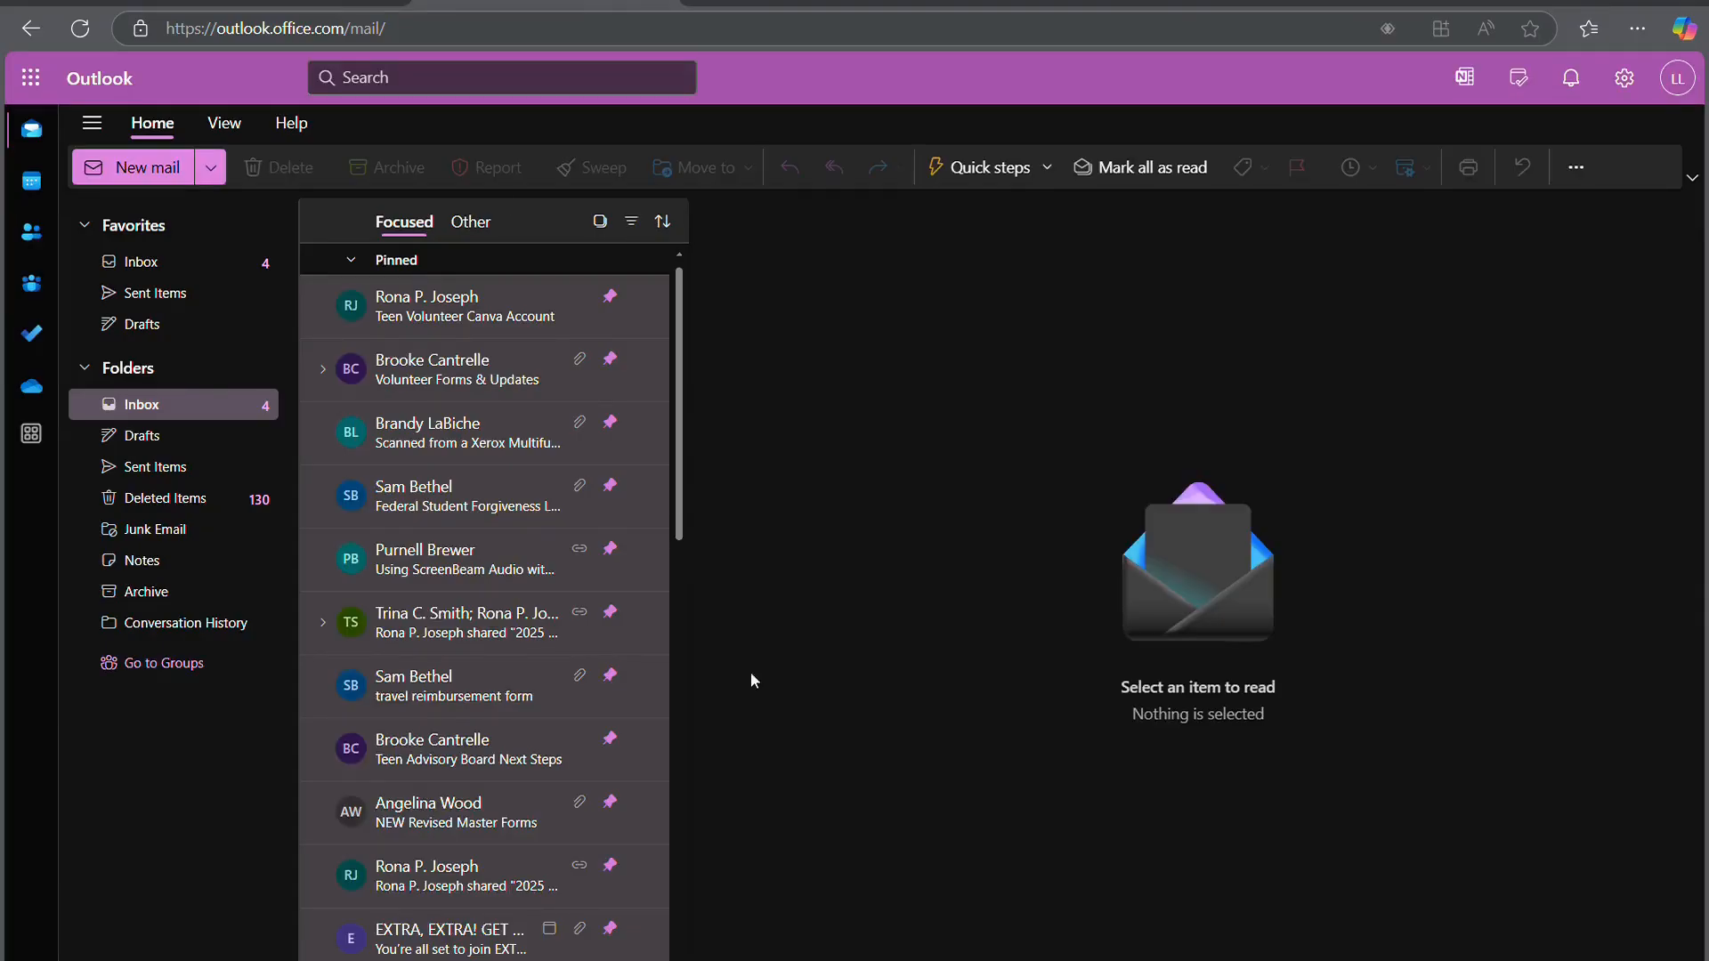
Copy the verification code from Canva's Outlook email and paste it into Canva's Code field
{"action": "scroll", "coordinate": [462, 795], "scroll_direction": "down", "scroll_amount": 5}
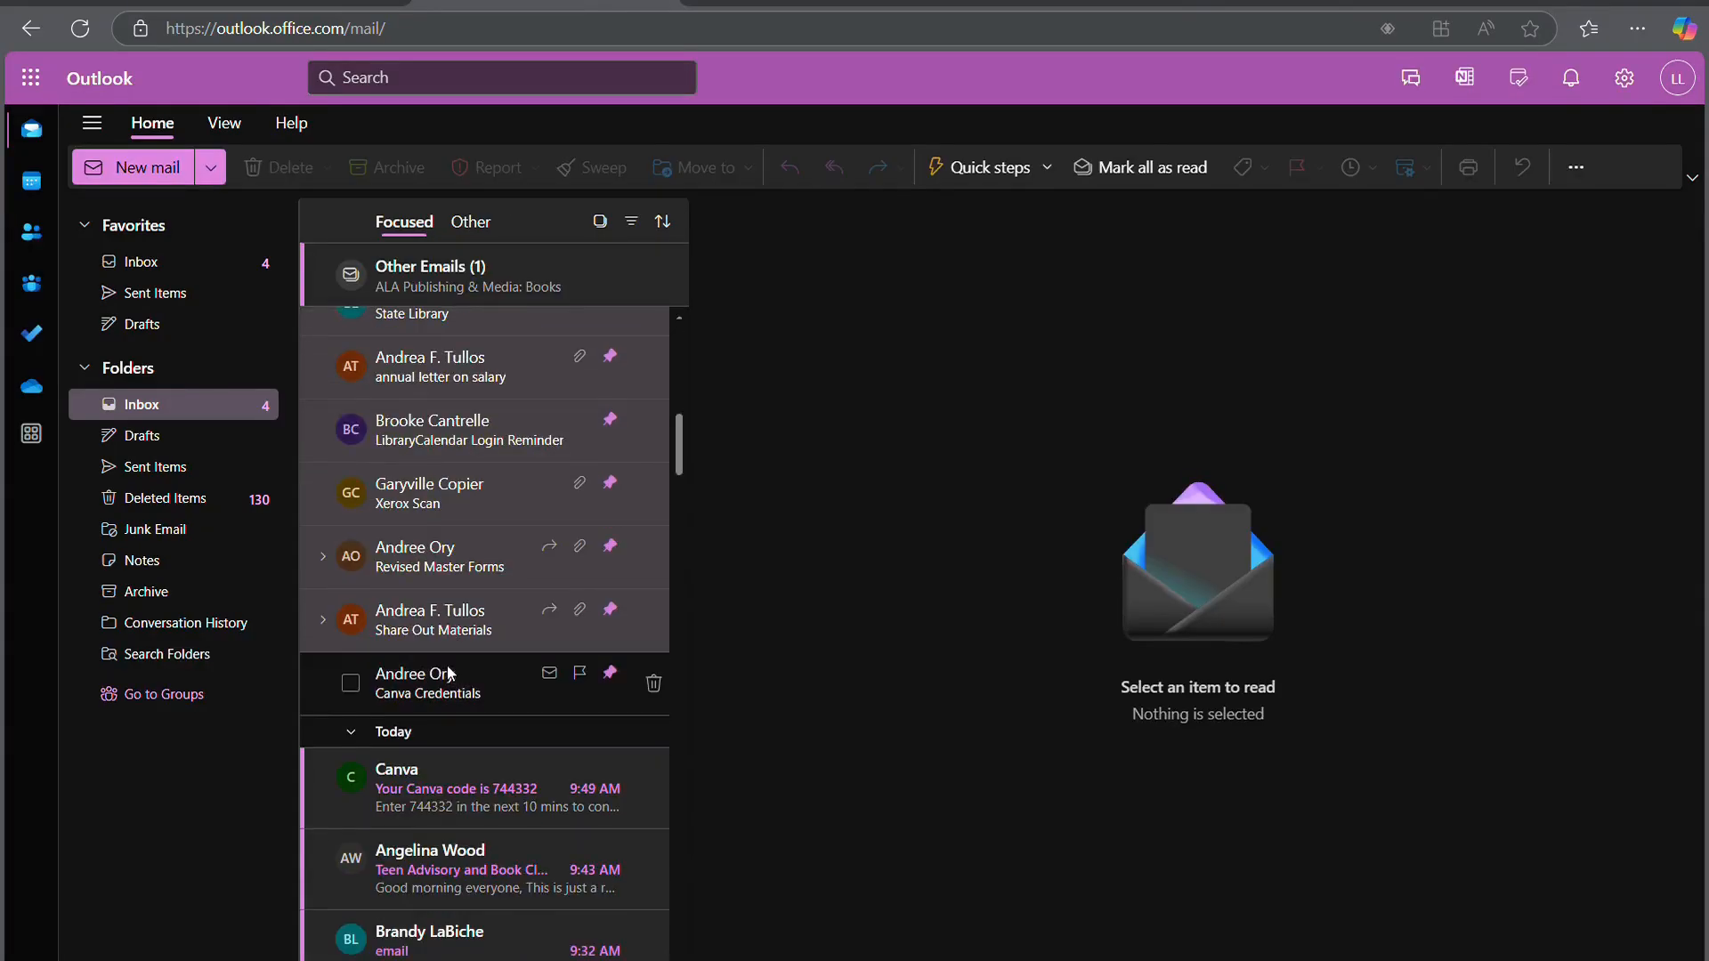
{"action": "left_click", "coordinate": [462, 795]}
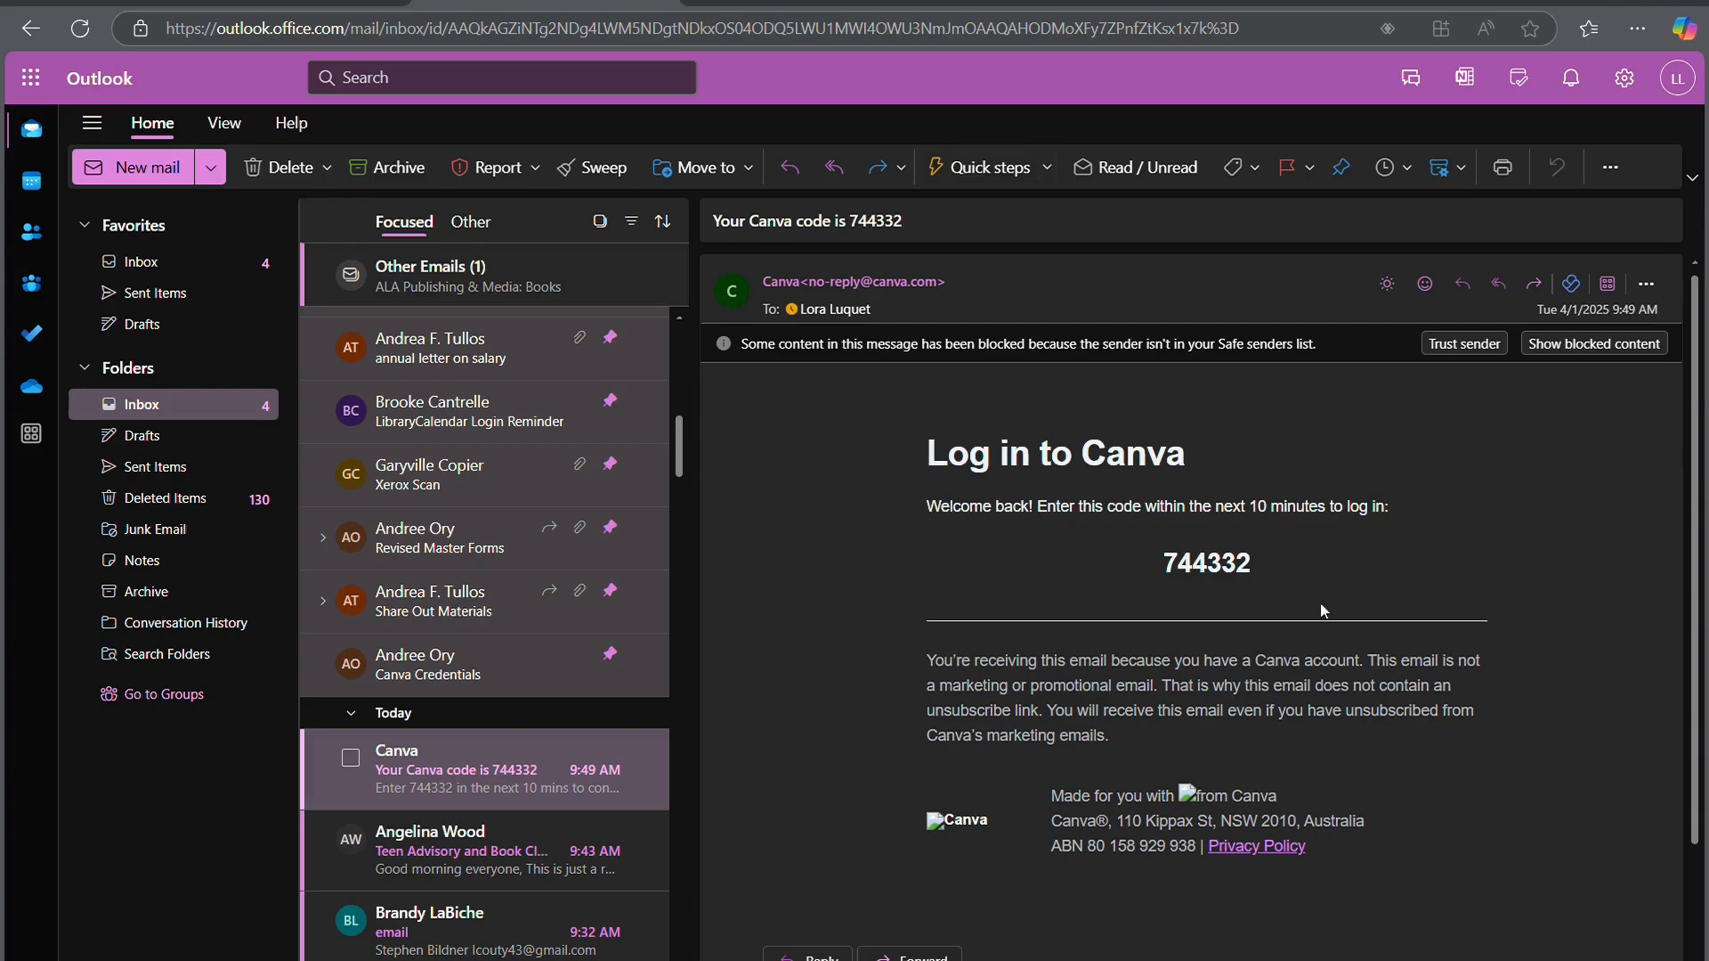
{"action": "left_click_drag", "start_coordinate": [1259, 567], "coordinate": [1135, 552]}
{"action": "key", "text": "ctrl+c"}
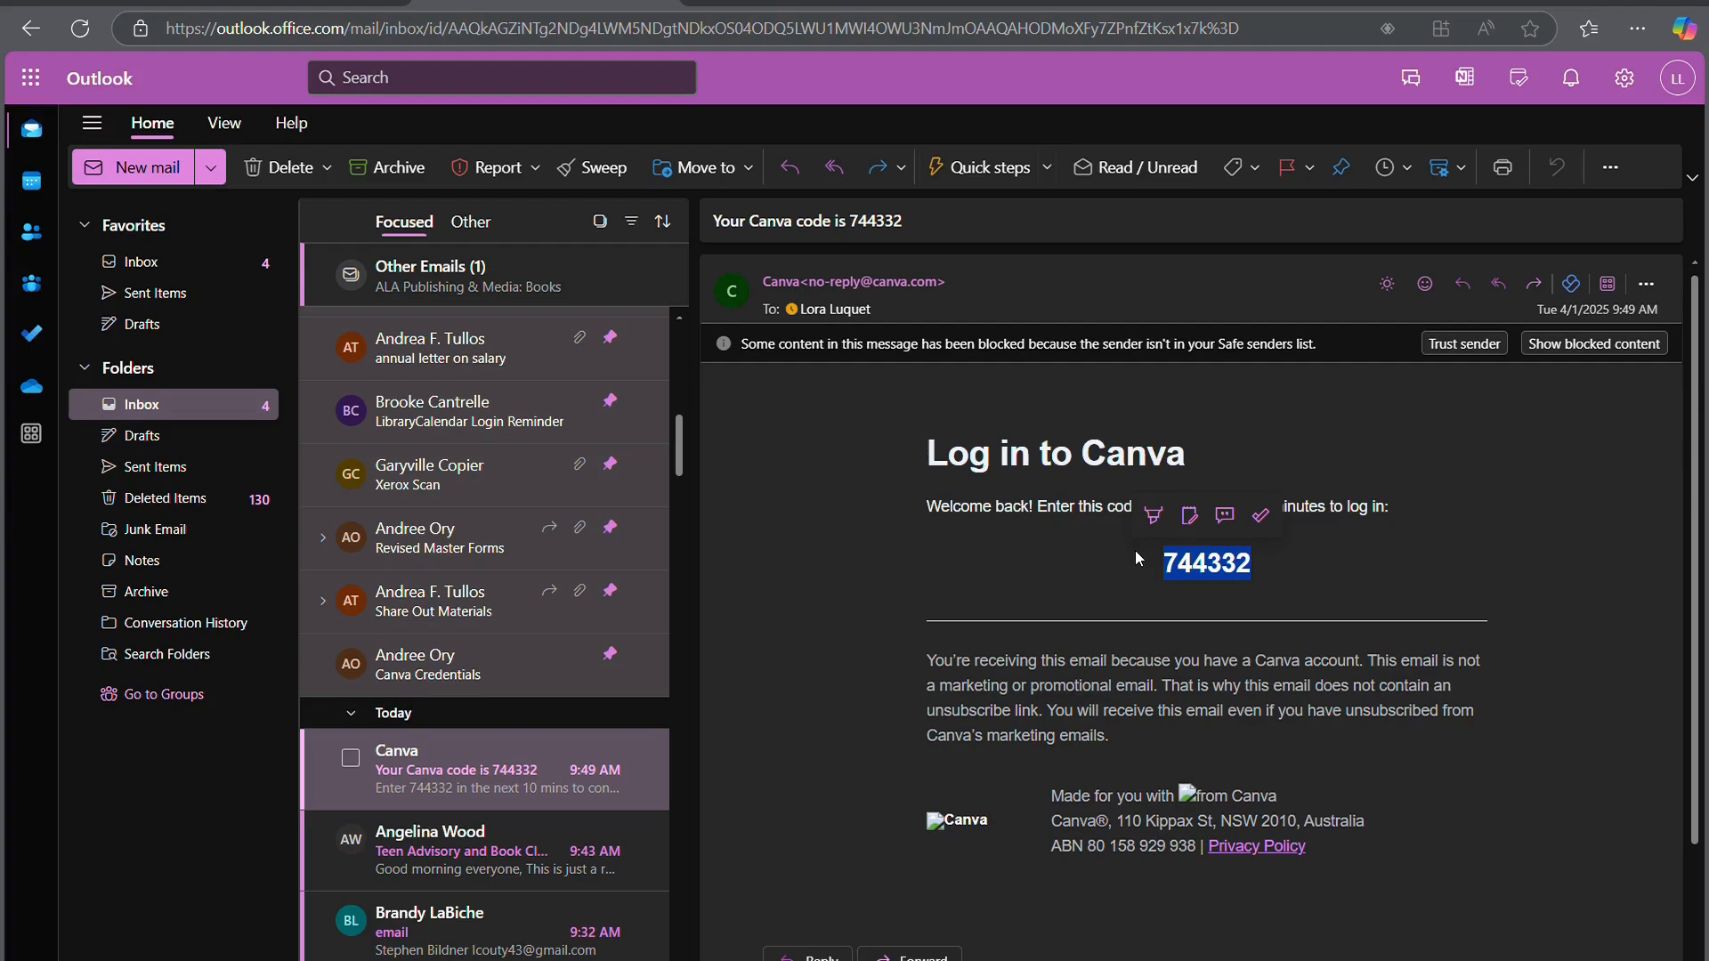
{"action": "left_click", "coordinate": [336, 3]}
{"action": "key", "text": "ctrl+v"}
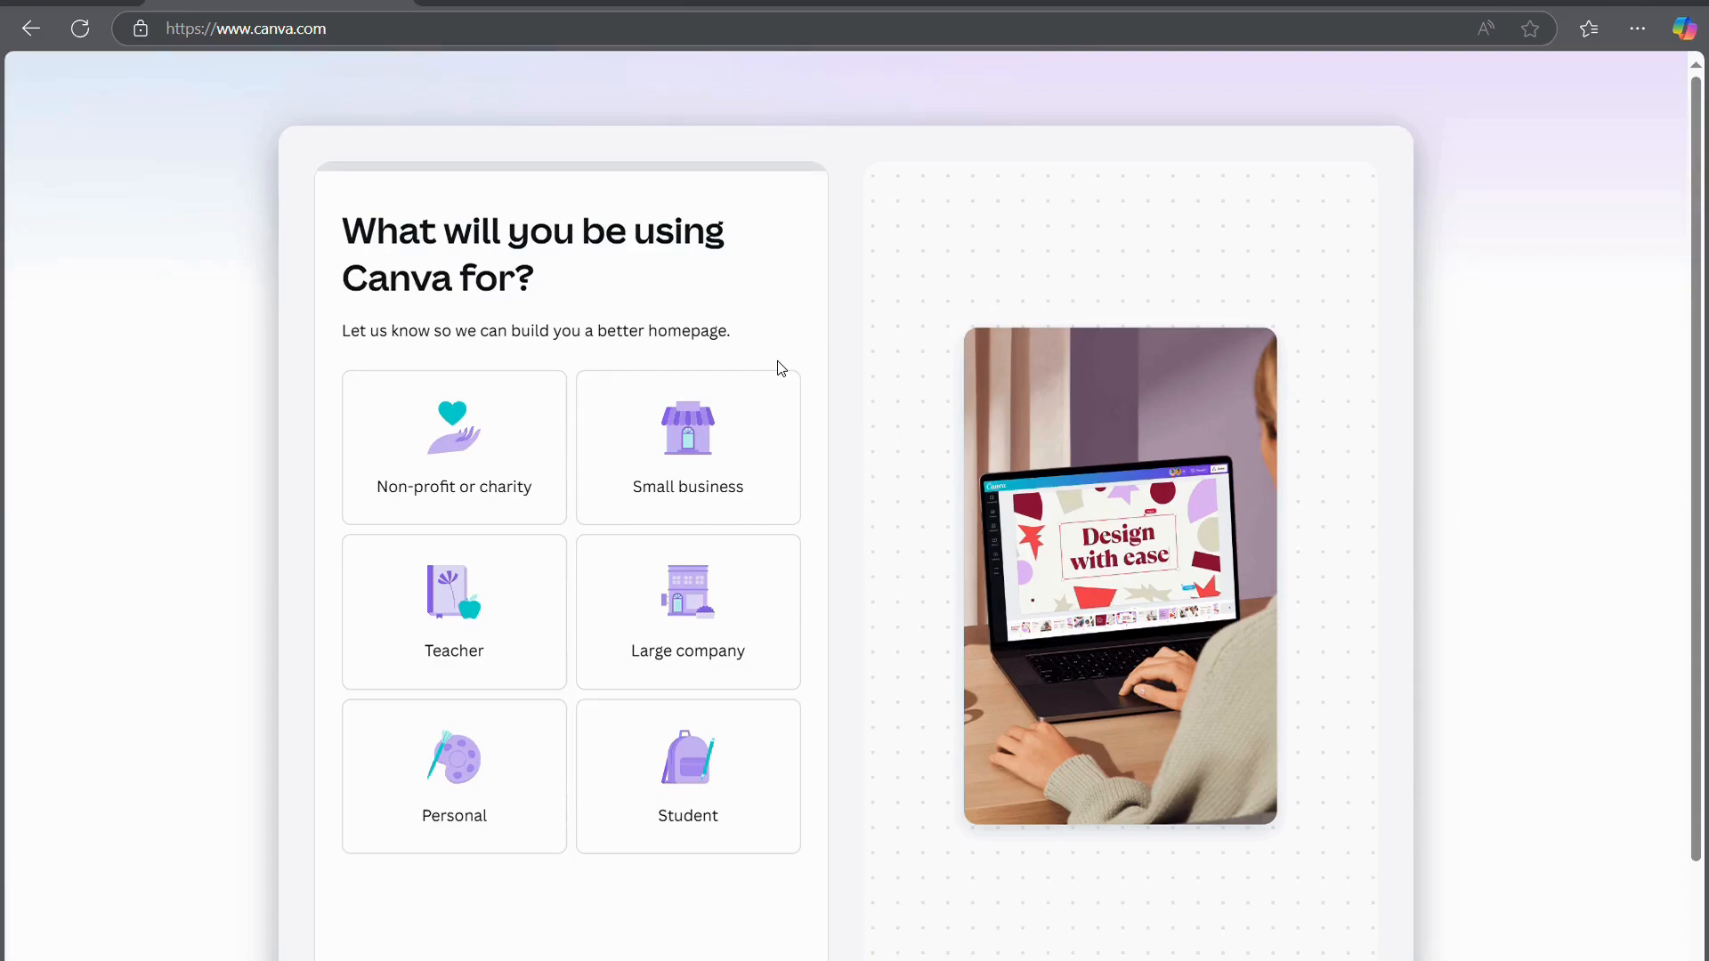
Choose Personal as the intended use of Canva
{"action": "scroll", "coordinate": [816, 534], "scroll_direction": "down", "scroll_amount": 2}
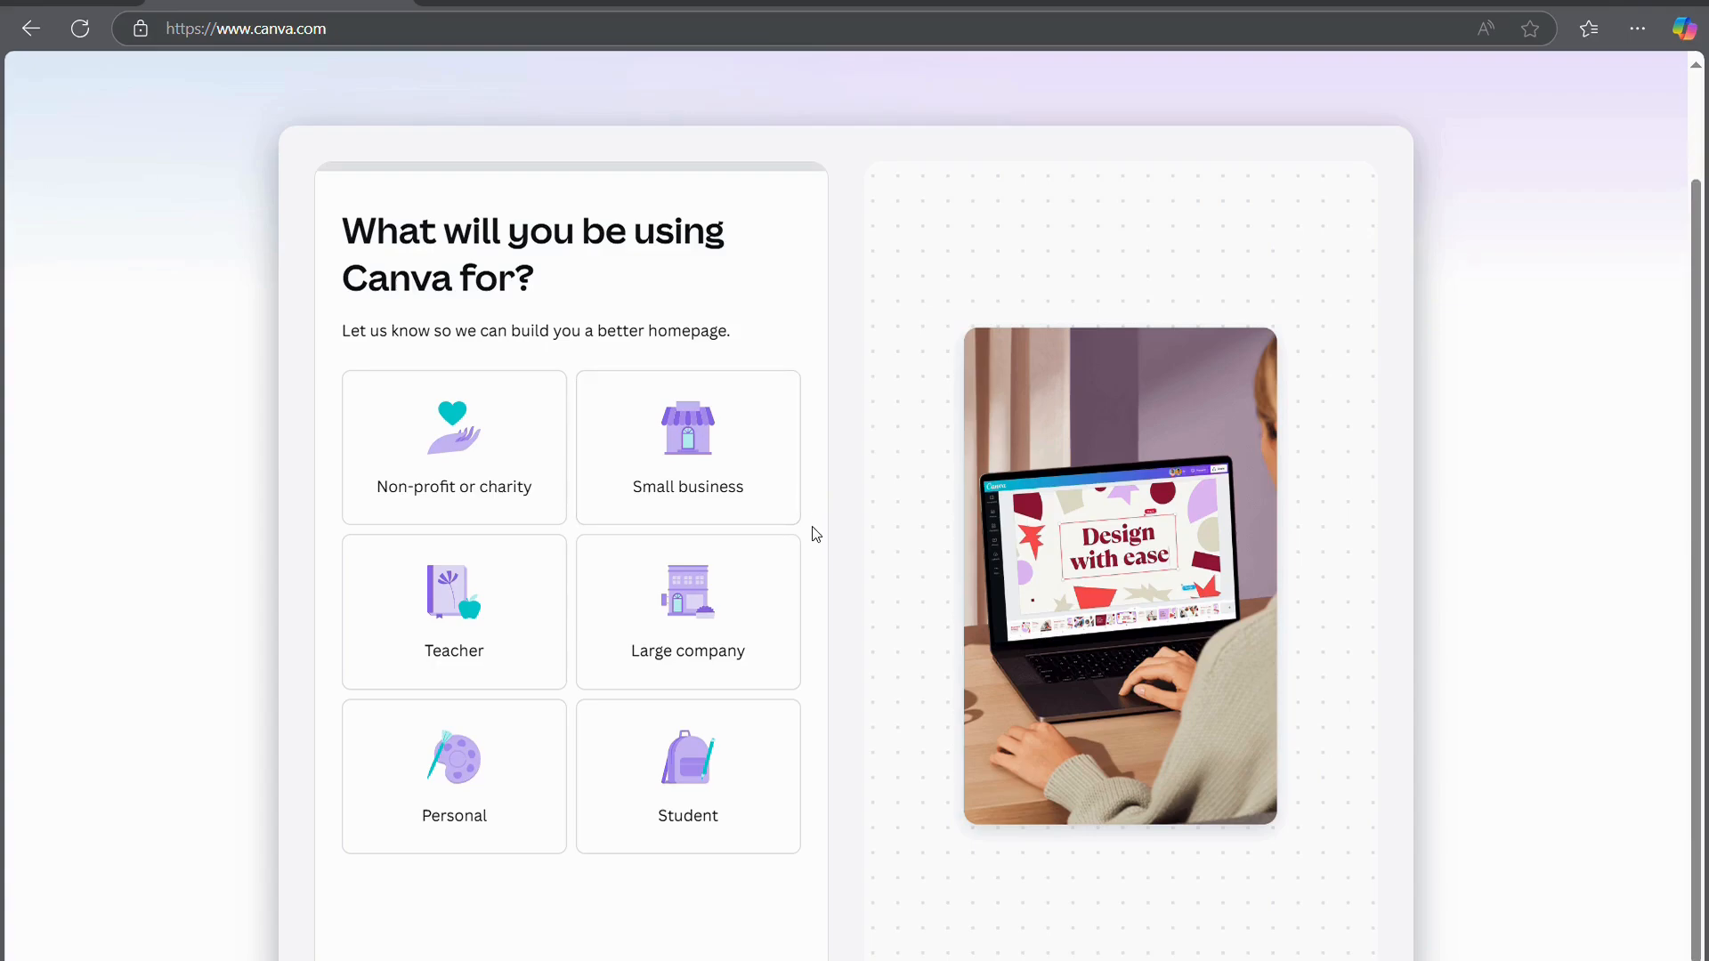
{"action": "scroll", "coordinate": [816, 535], "scroll_direction": "up", "scroll_amount": 2}
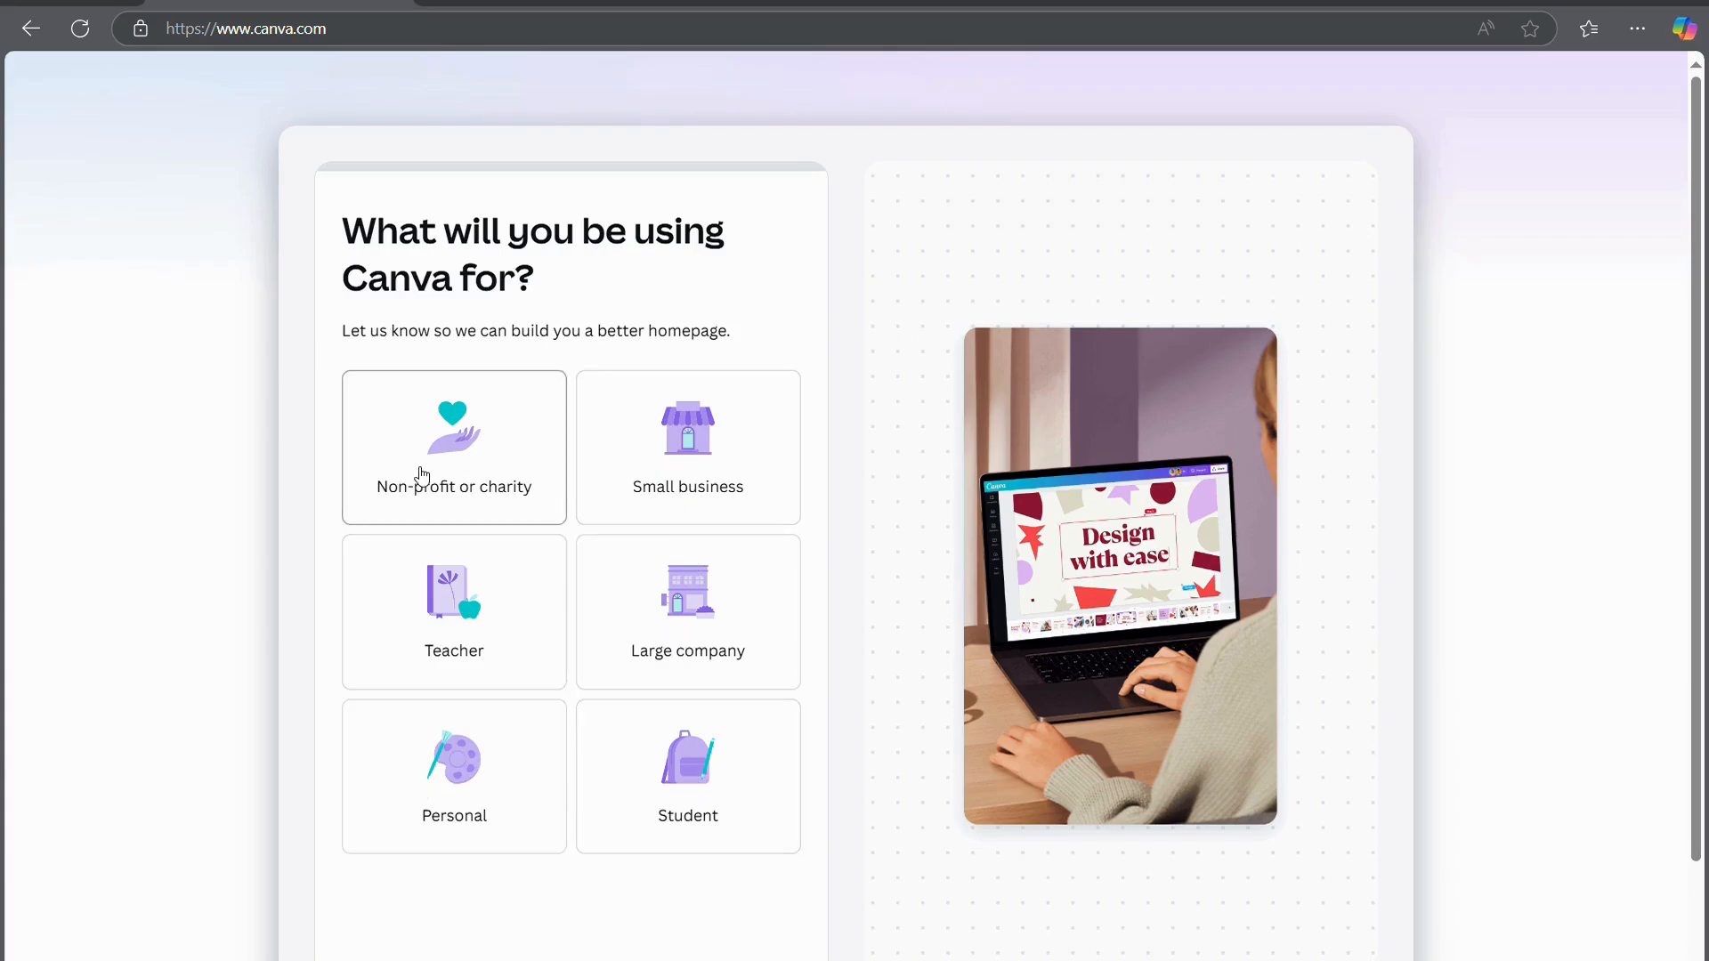
{"action": "left_click", "coordinate": [515, 821]}
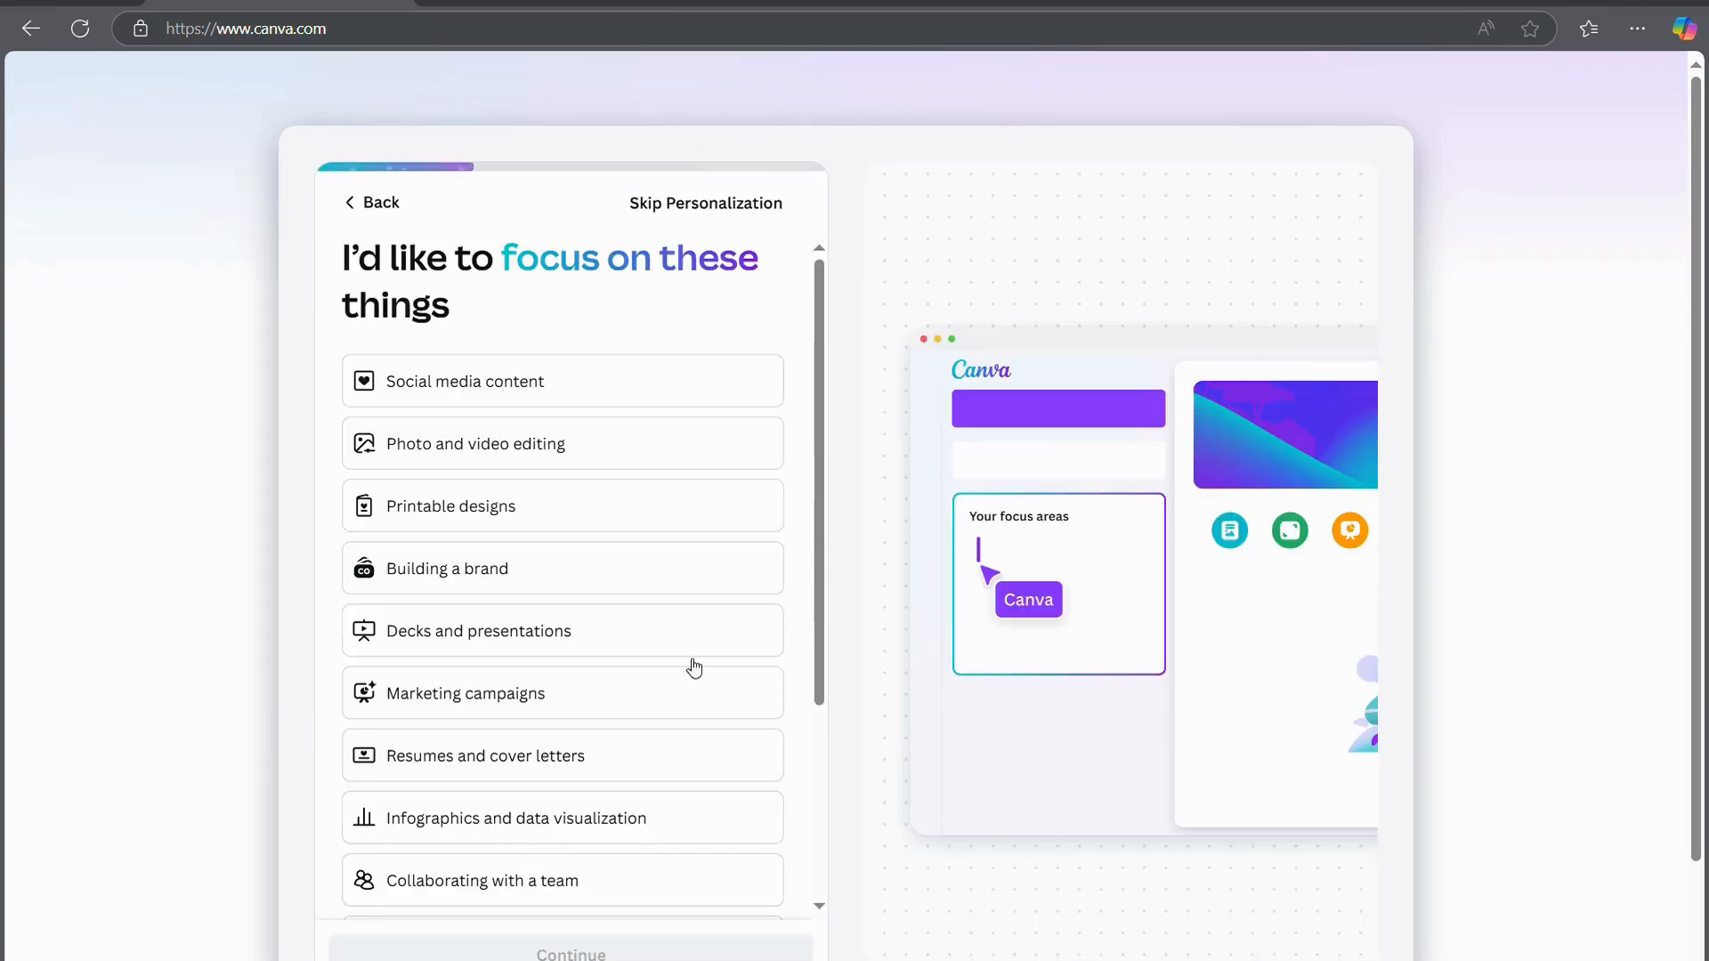
{"action": "scroll", "coordinate": [697, 645], "scroll_direction": "down", "scroll_amount": 1}
{"action": "scroll", "coordinate": [697, 645], "scroll_direction": "up", "scroll_amount": 1}
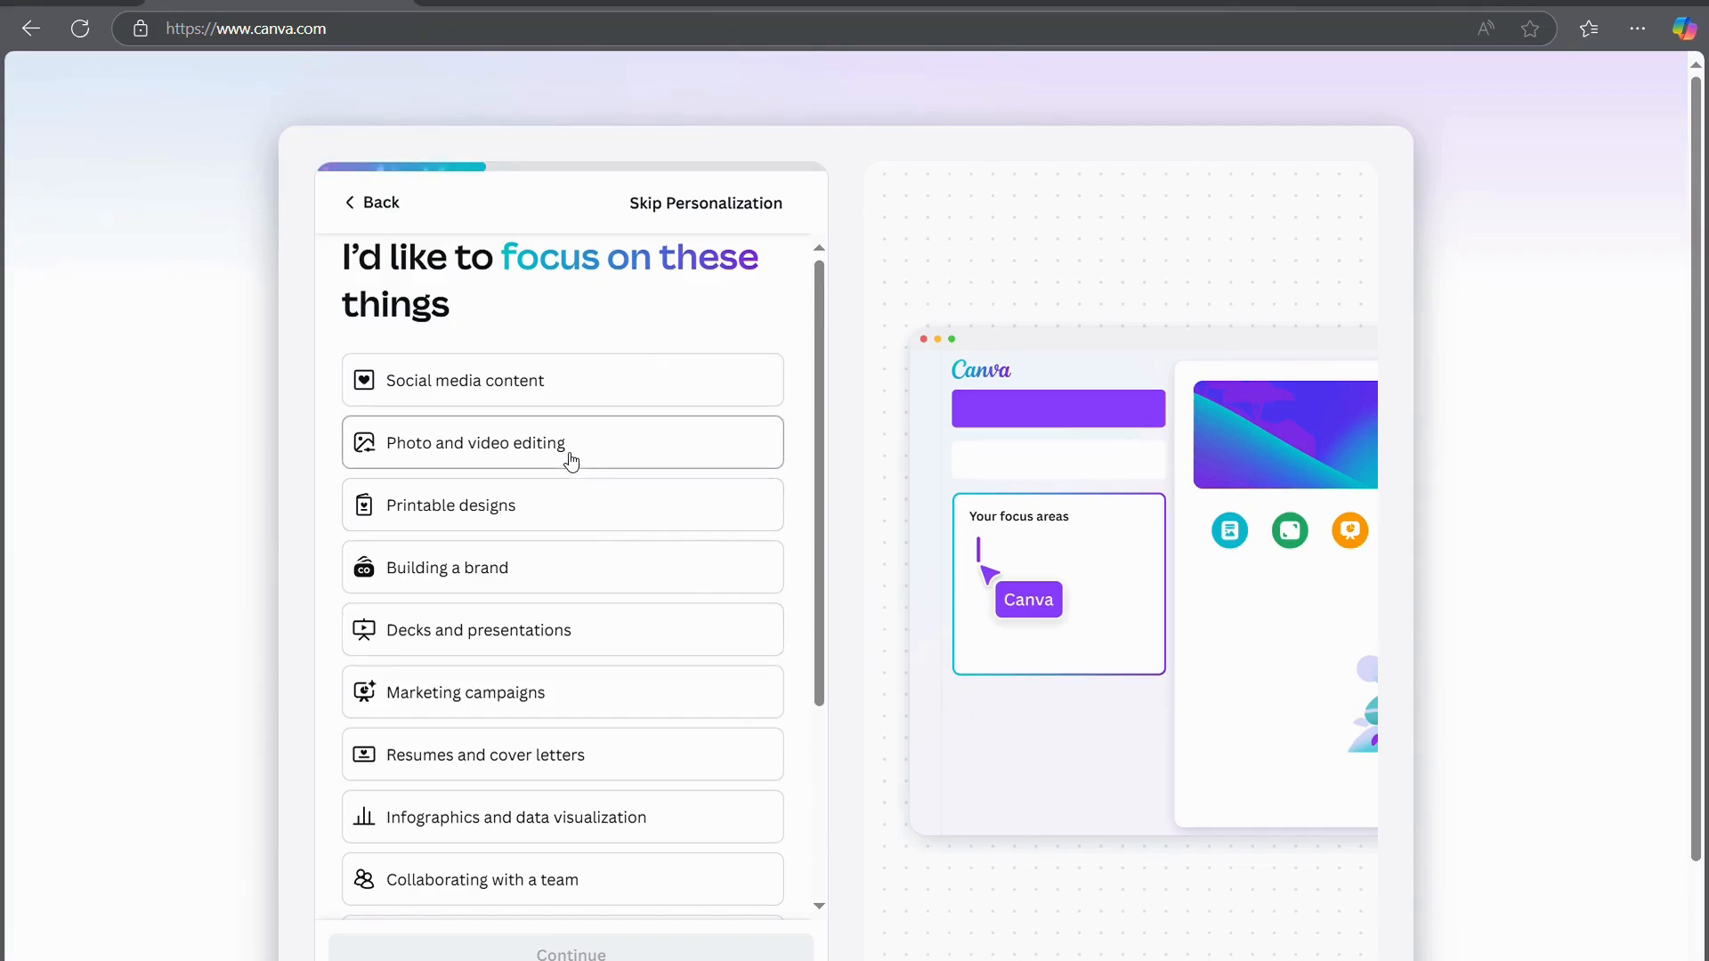
Pick Photo and video editing, Planning events, Learning to design and Social media content, then skip the Pro trial
{"action": "left_click", "coordinate": [537, 448]}
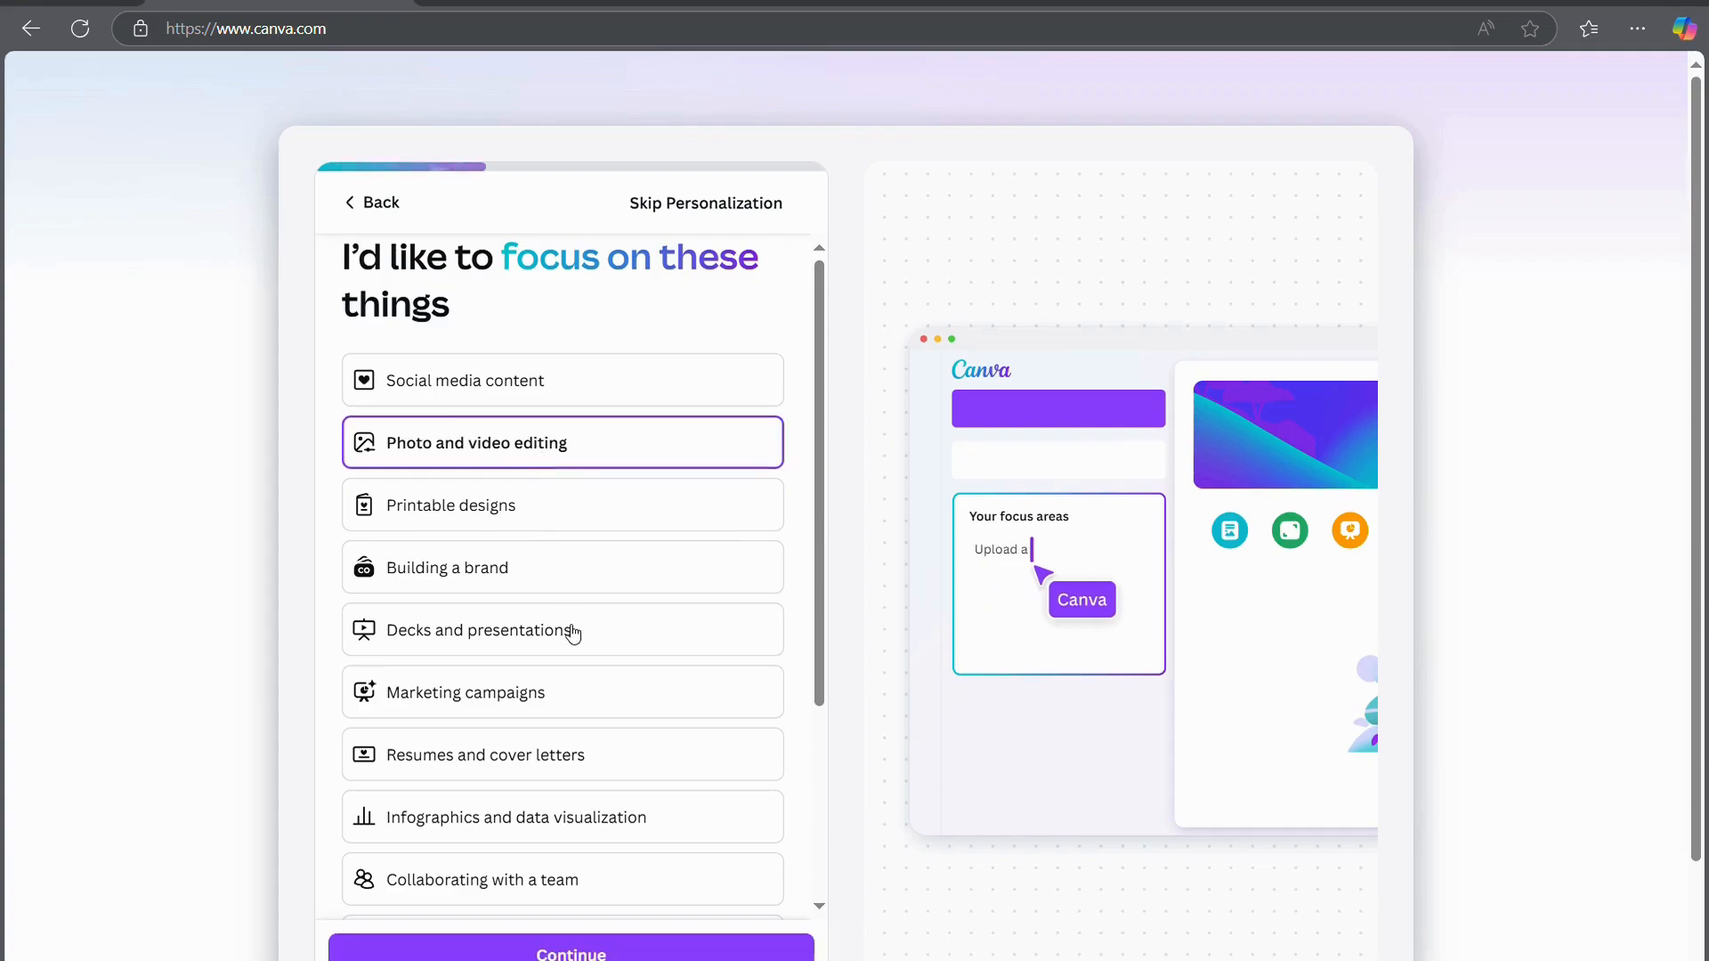
{"action": "scroll", "coordinate": [573, 634], "scroll_direction": "down", "scroll_amount": 3}
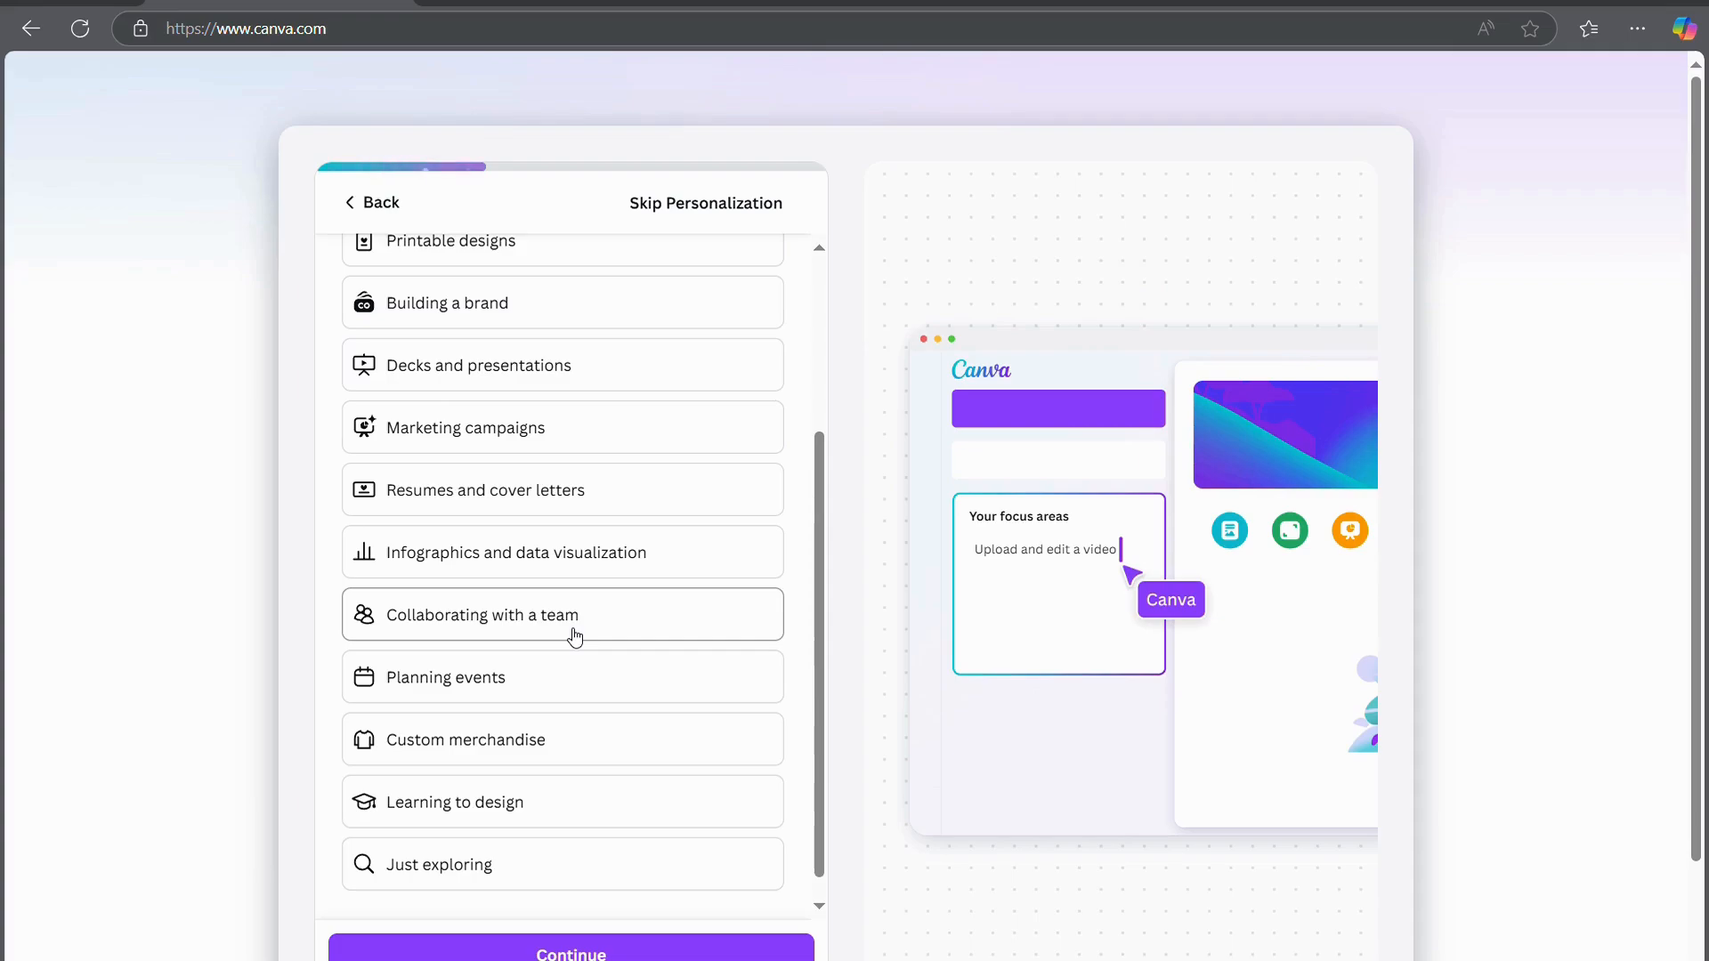
{"action": "left_click", "coordinate": [538, 679]}
{"action": "scroll", "coordinate": [554, 755], "scroll_direction": "up", "scroll_amount": 1}
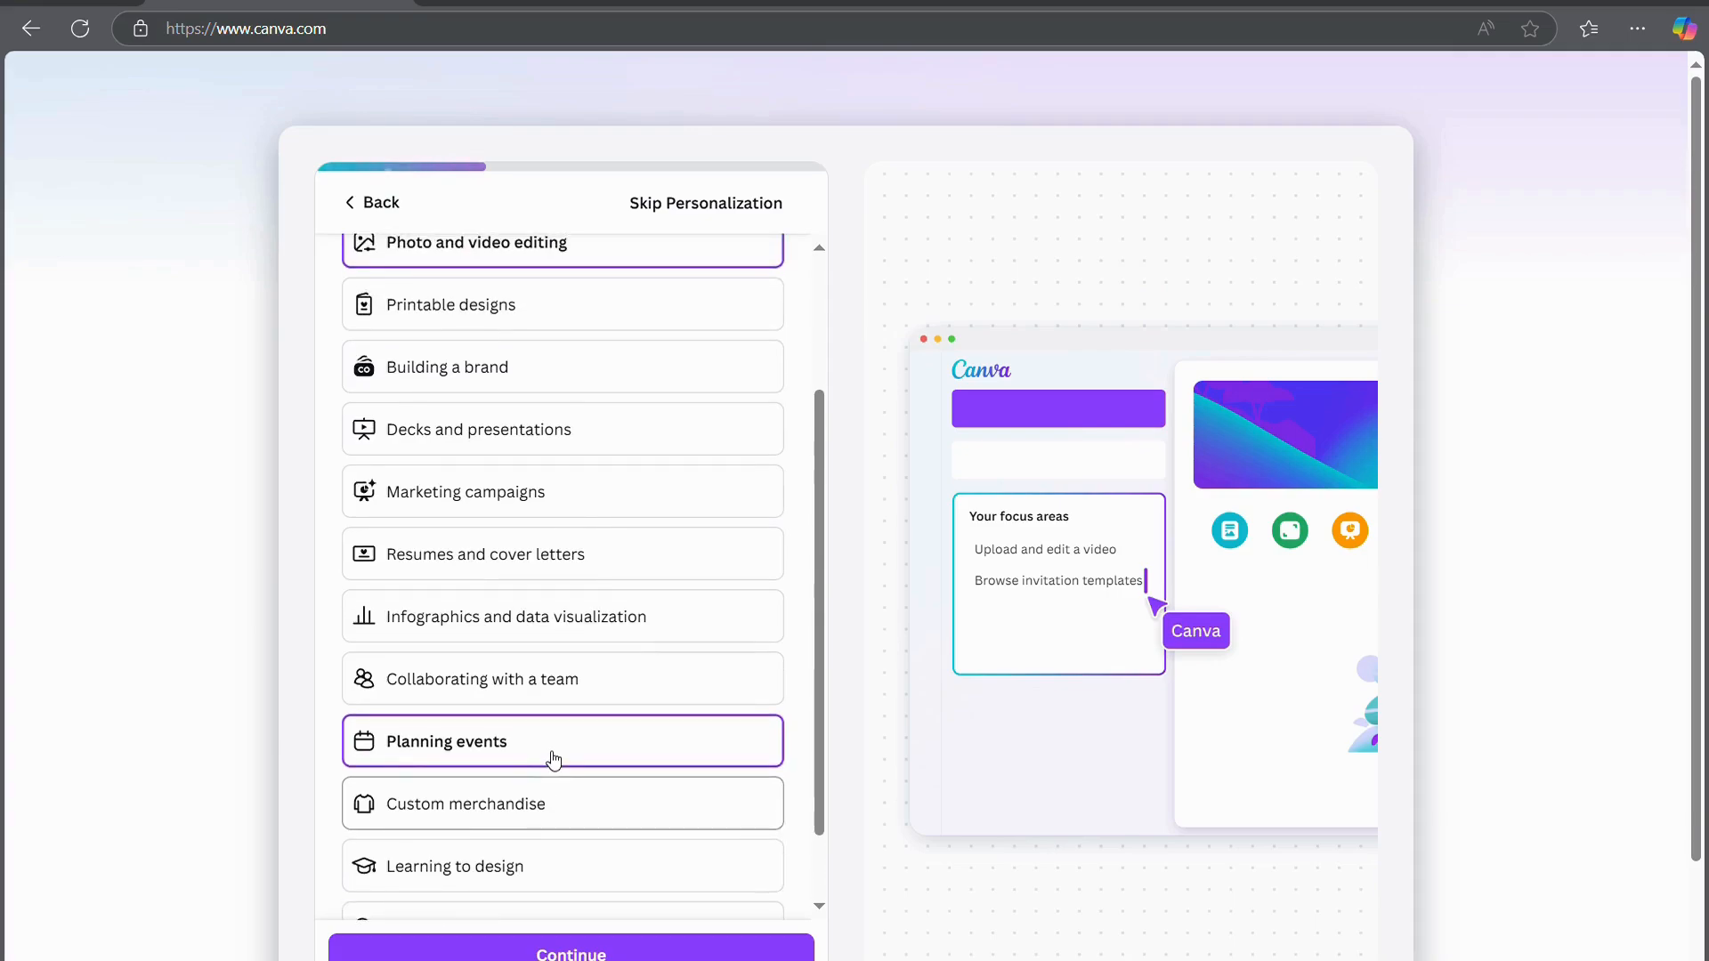
{"action": "scroll", "coordinate": [554, 755], "scroll_direction": "down", "scroll_amount": 1}
{"action": "left_click", "coordinate": [509, 776]}
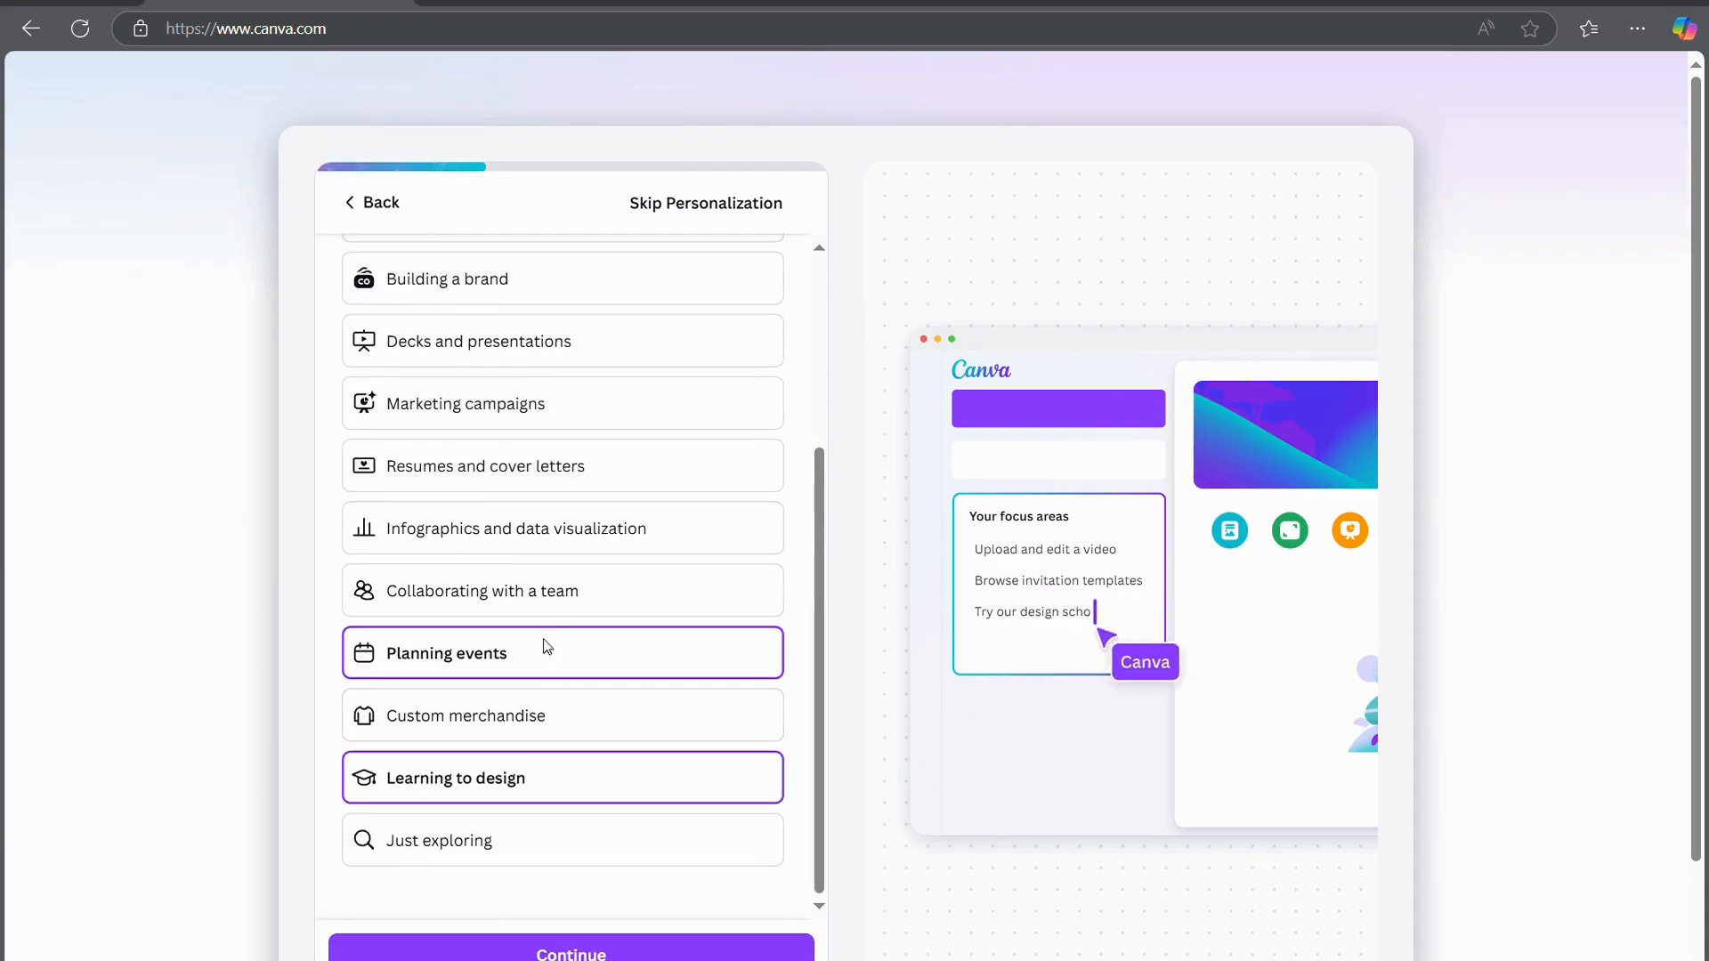
{"action": "scroll", "coordinate": [541, 644], "scroll_direction": "up", "scroll_amount": 3}
{"action": "left_click", "coordinate": [560, 392]}
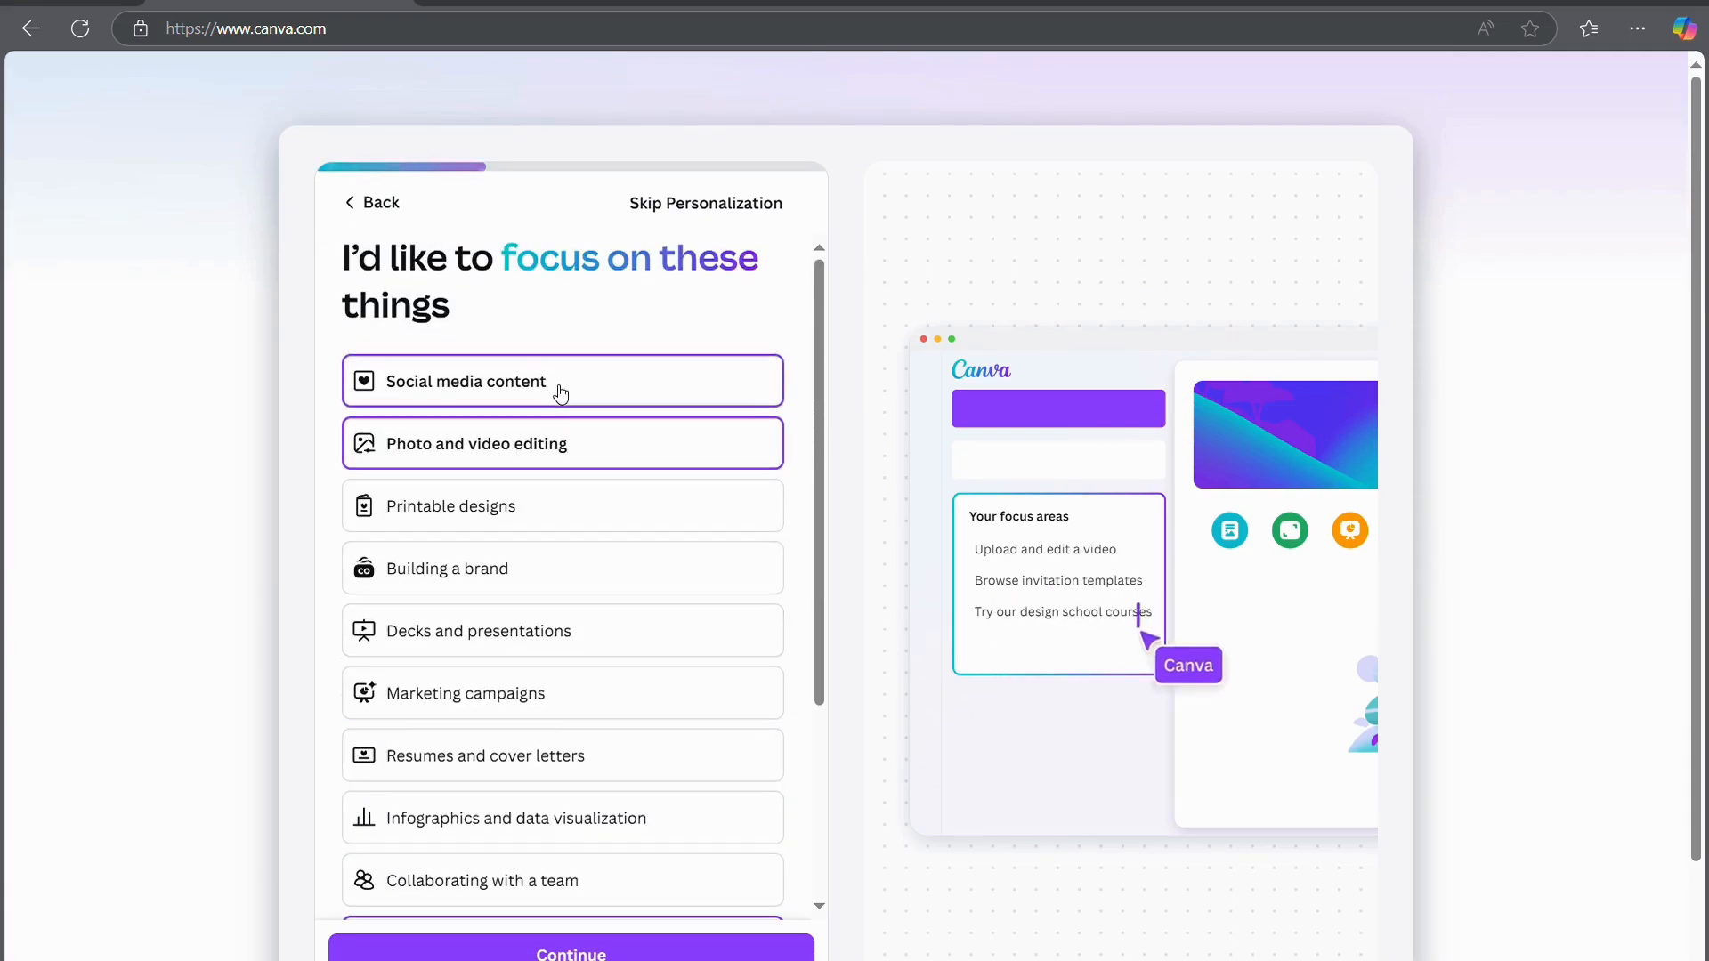
{"action": "scroll", "coordinate": [687, 616], "scroll_direction": "down", "scroll_amount": 3}
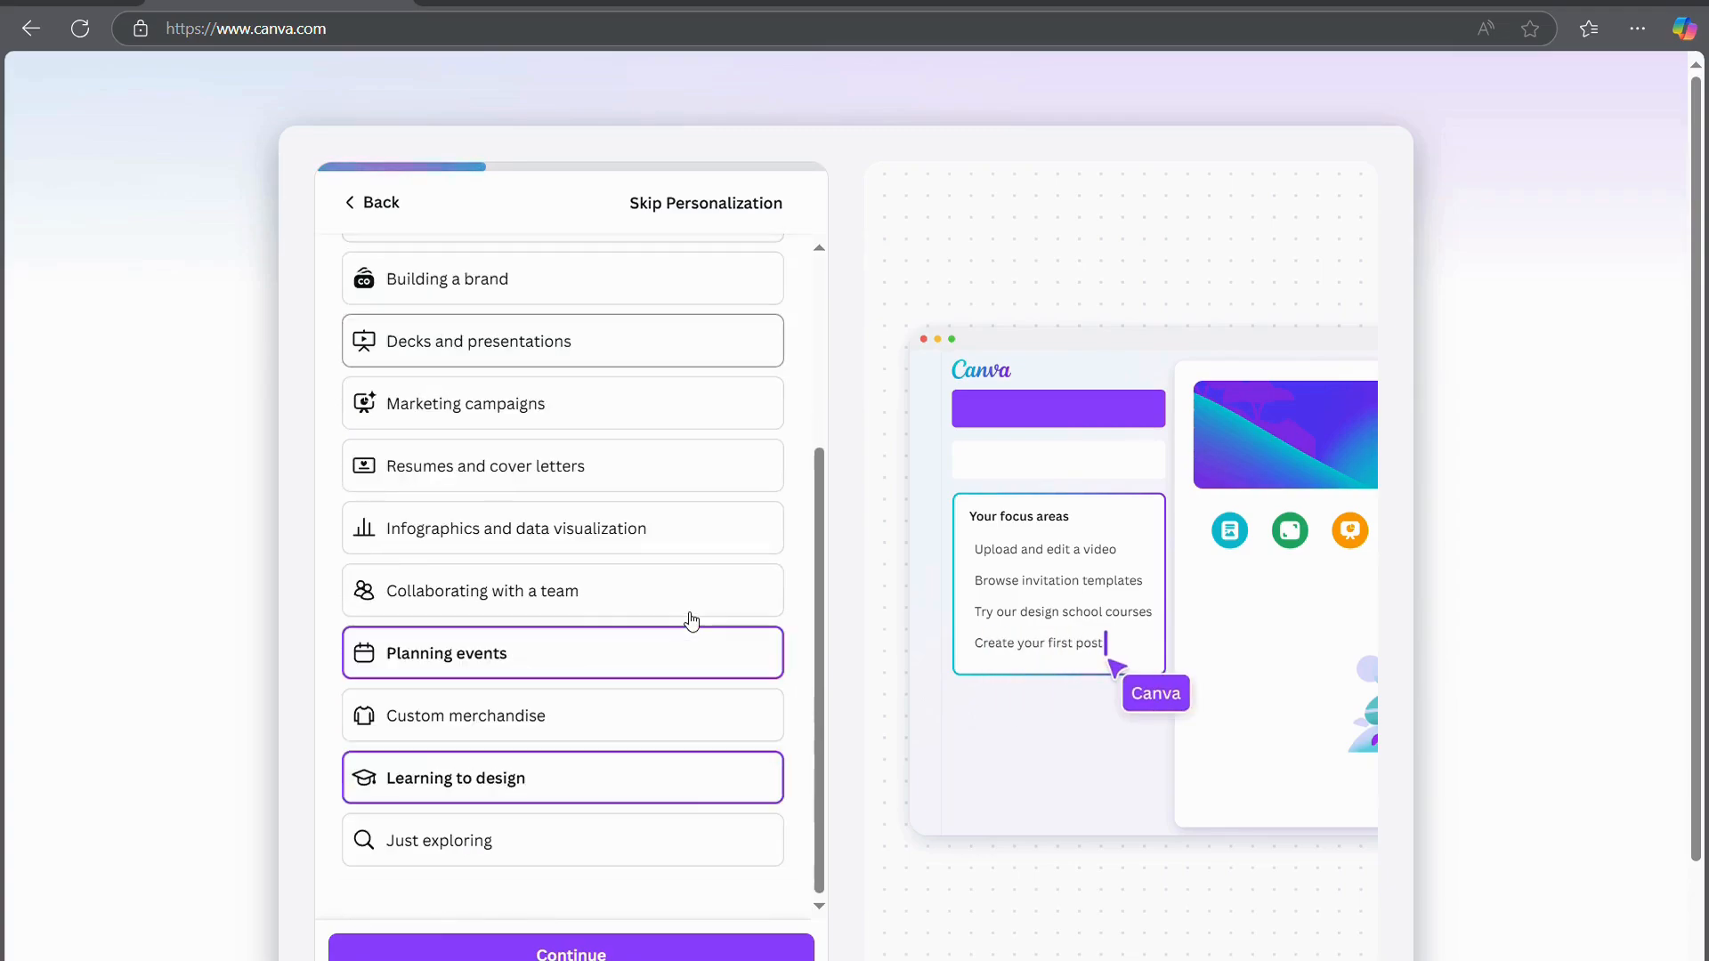
{"action": "left_click", "coordinate": [572, 947]}
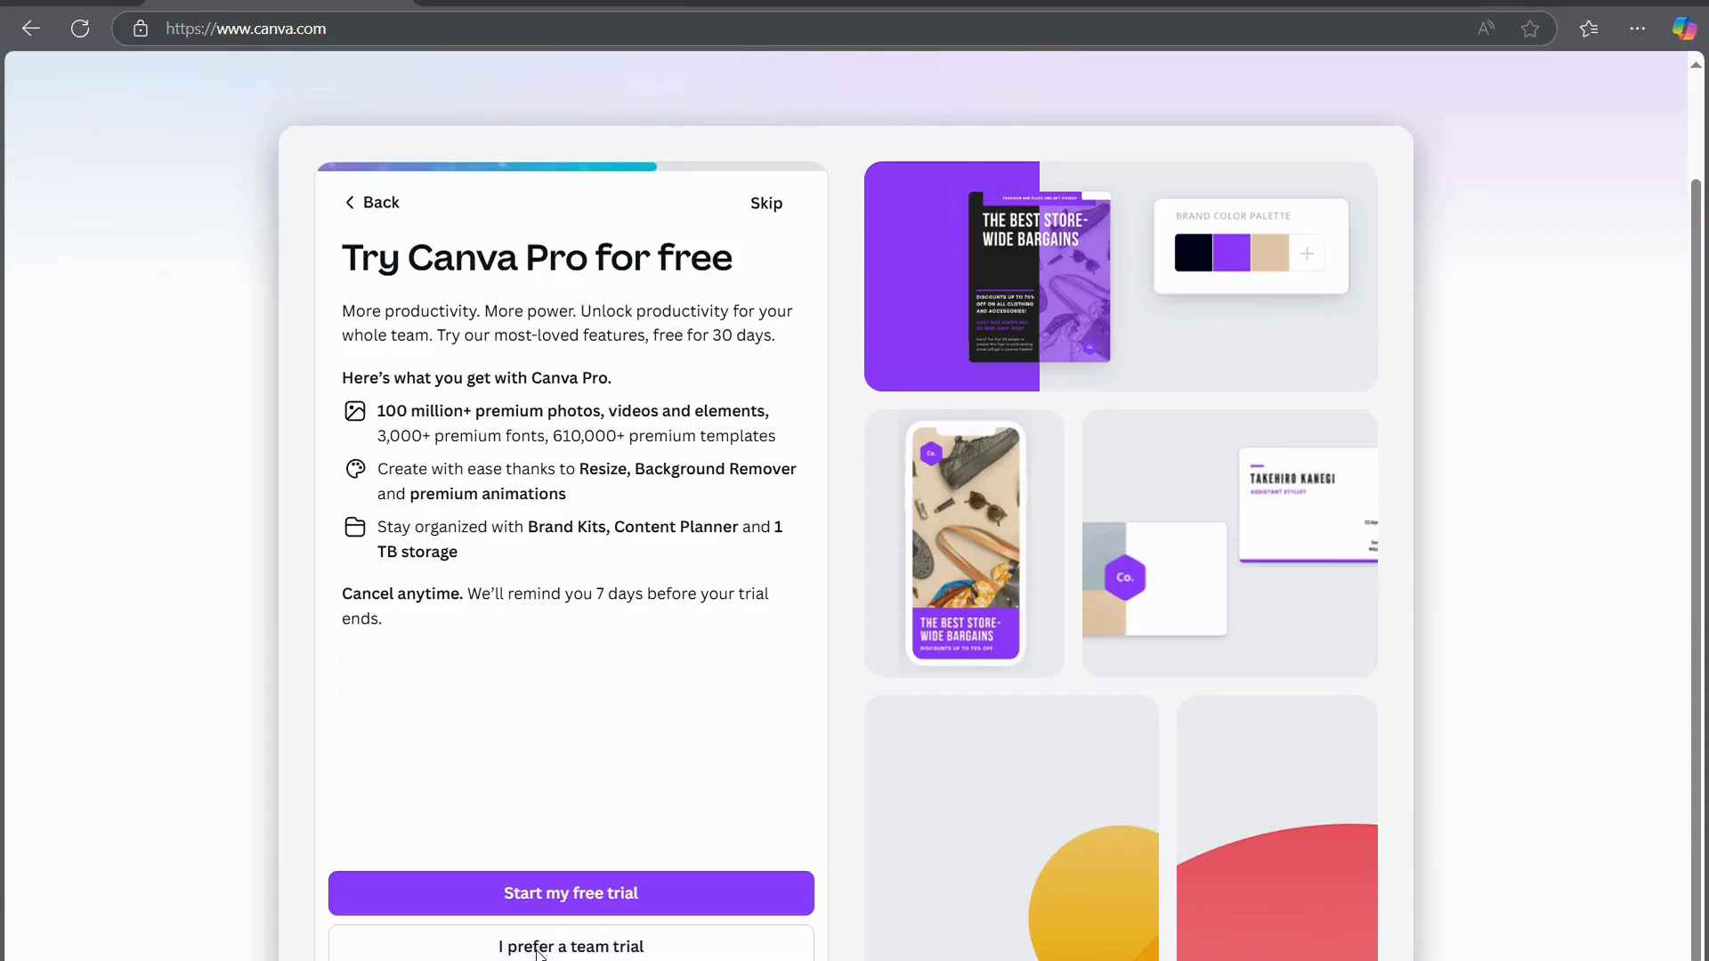
{"action": "left_click", "coordinate": [767, 204]}
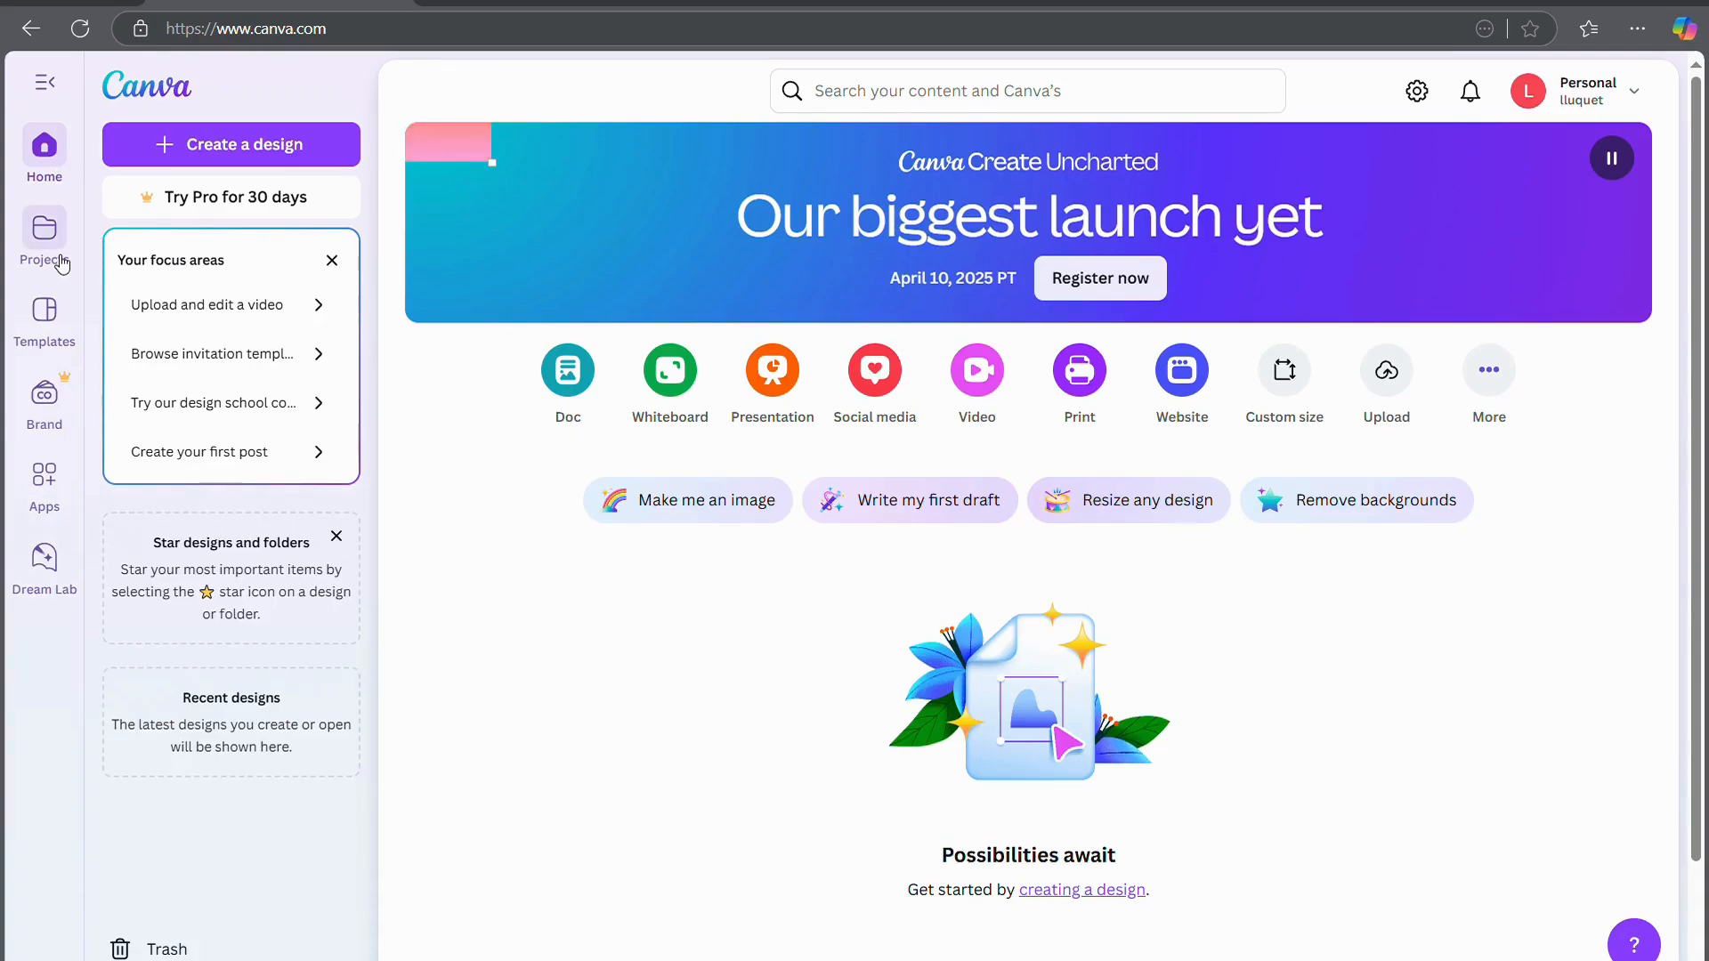
{"action": "left_click", "coordinate": [45, 234]}
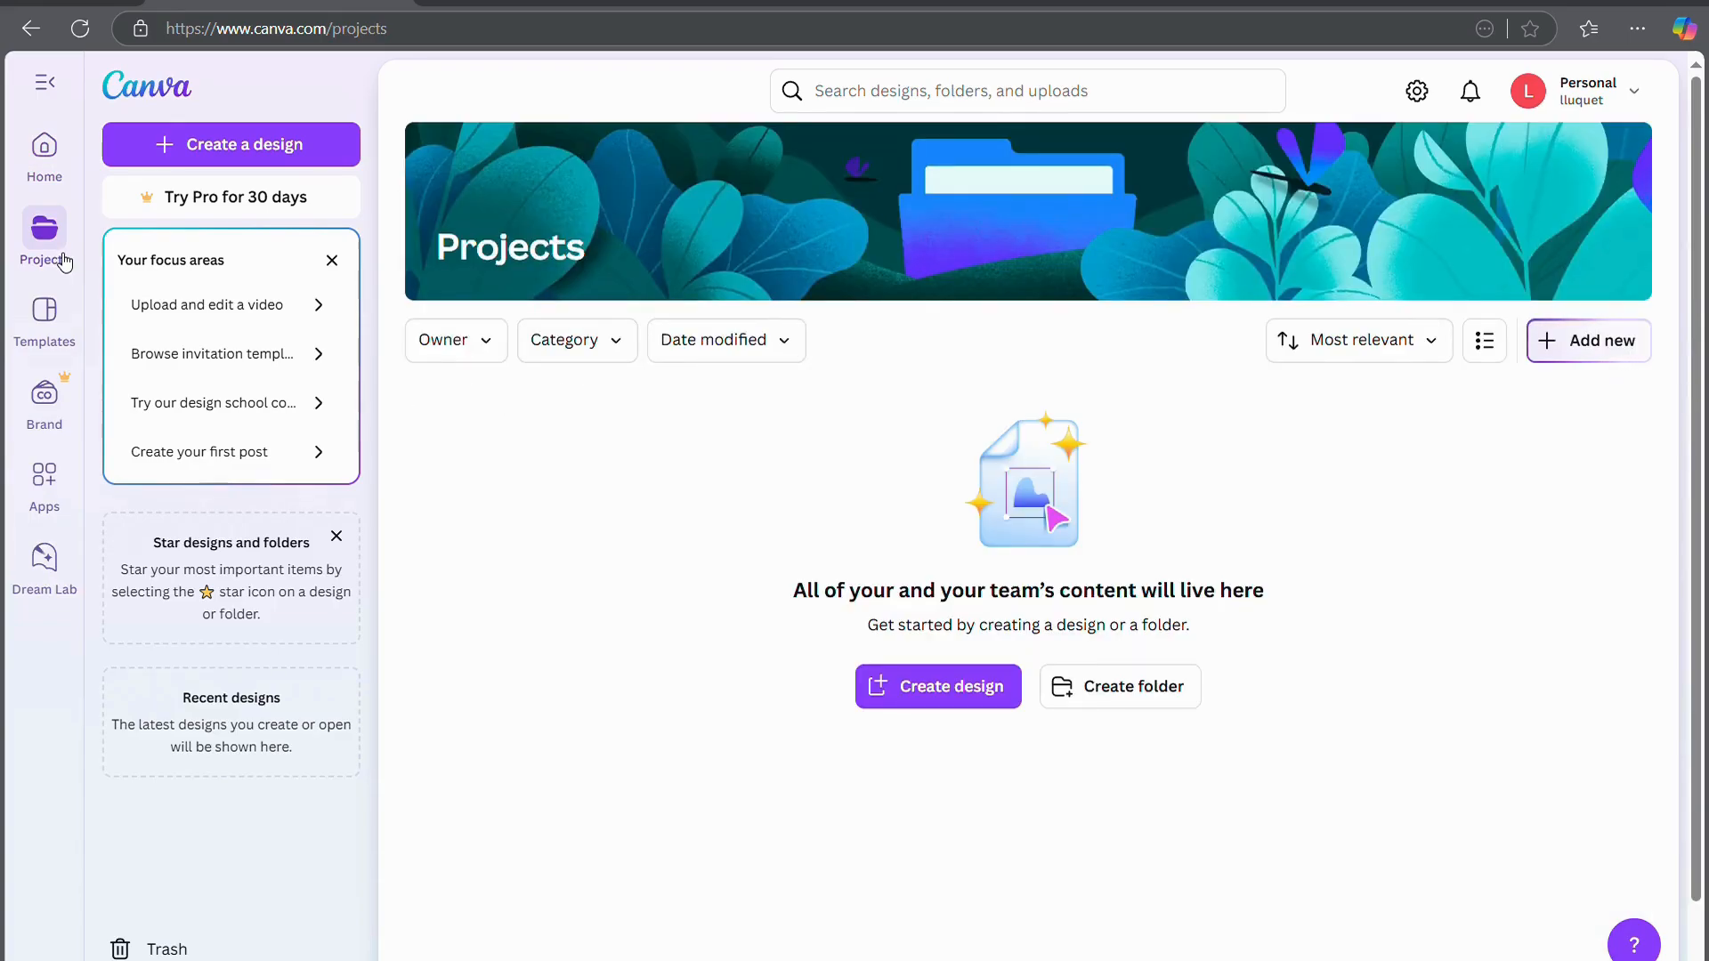
{"action": "left_click", "coordinate": [50, 317]}
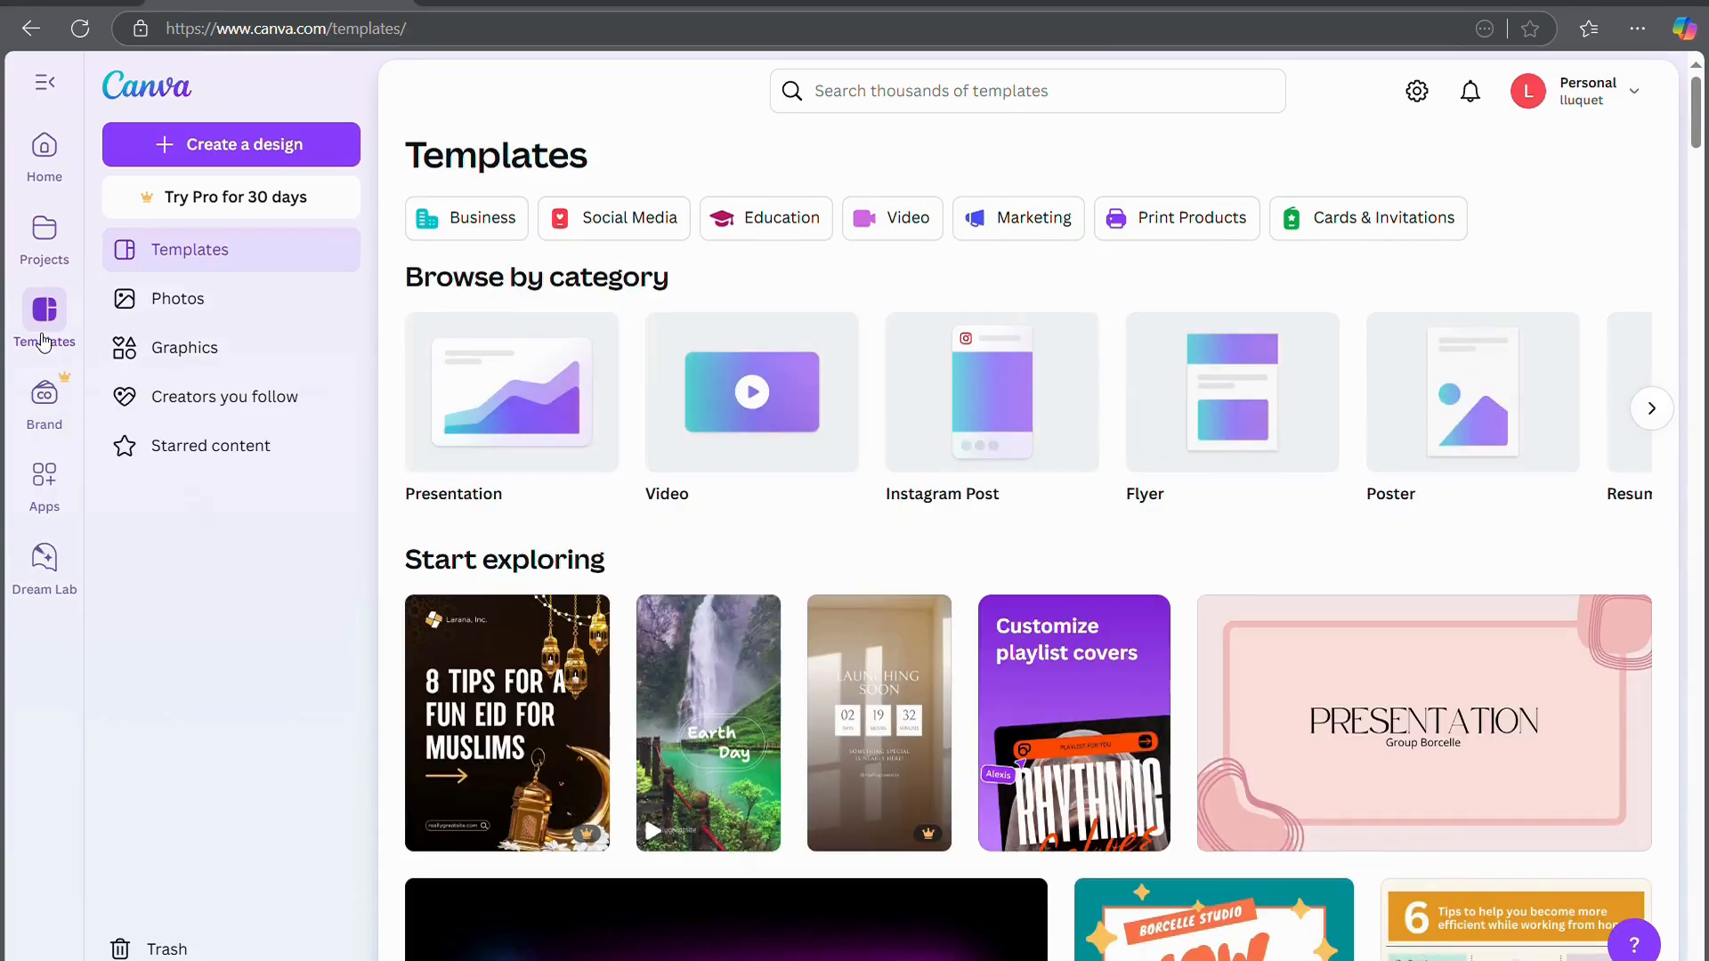
{"action": "left_click", "coordinate": [63, 419]}
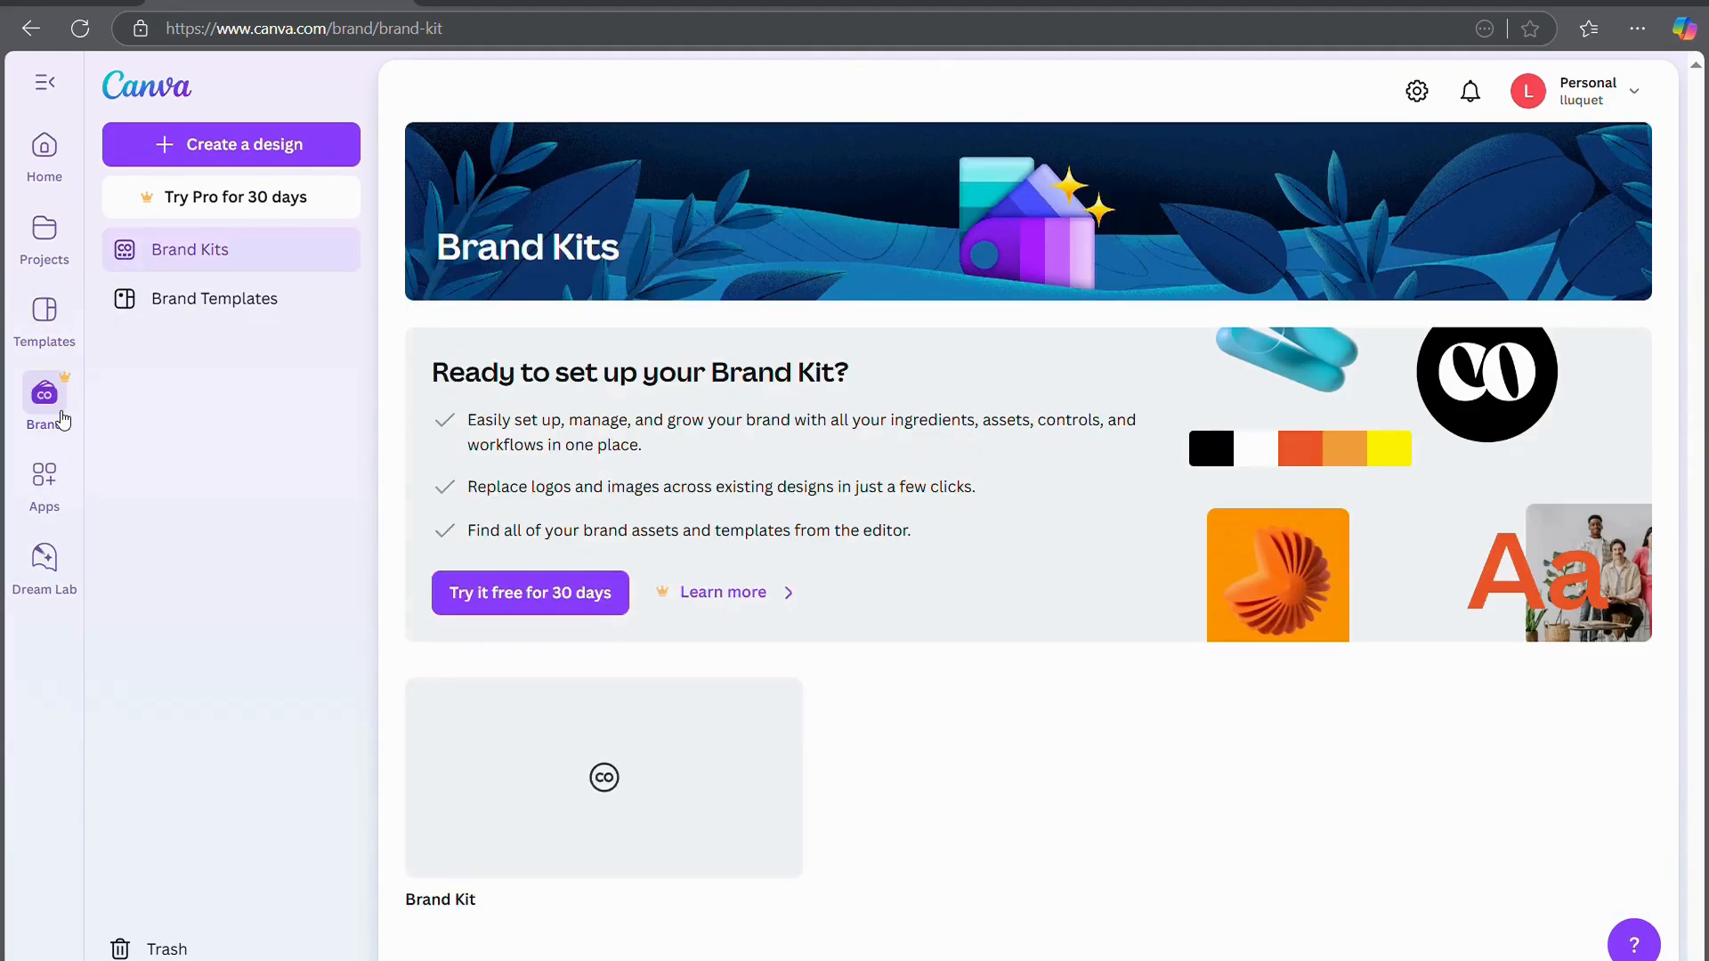
{"action": "left_click", "coordinate": [48, 497]}
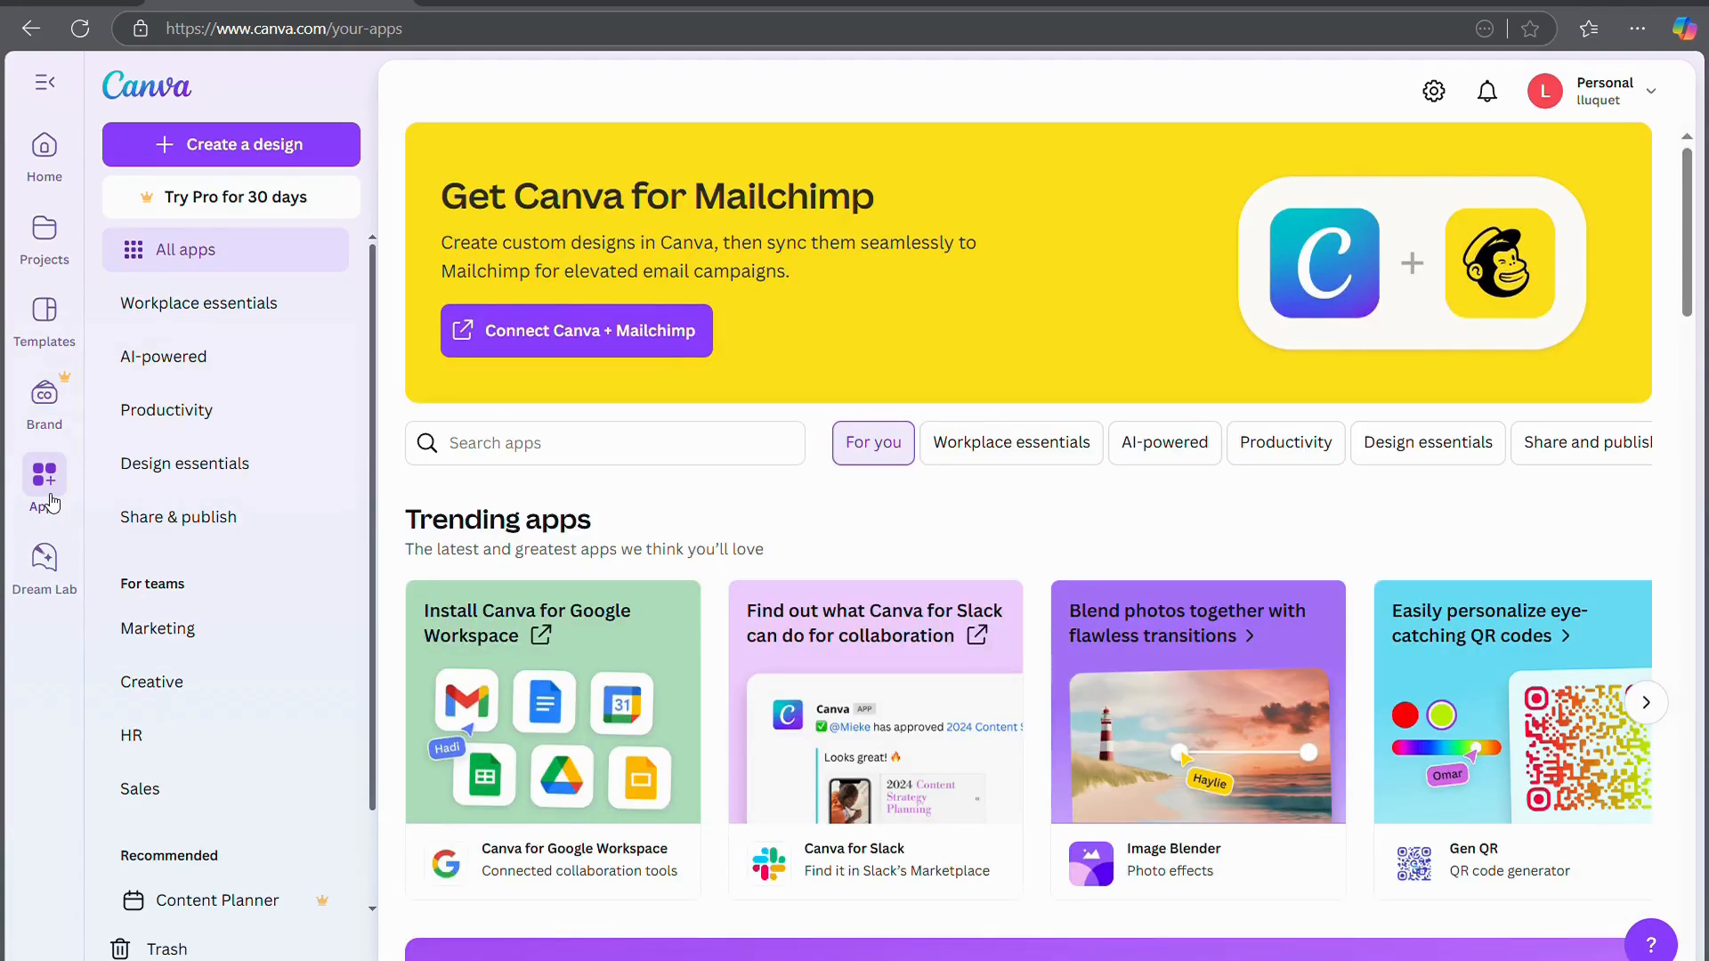
{"action": "left_click", "coordinate": [56, 570]}
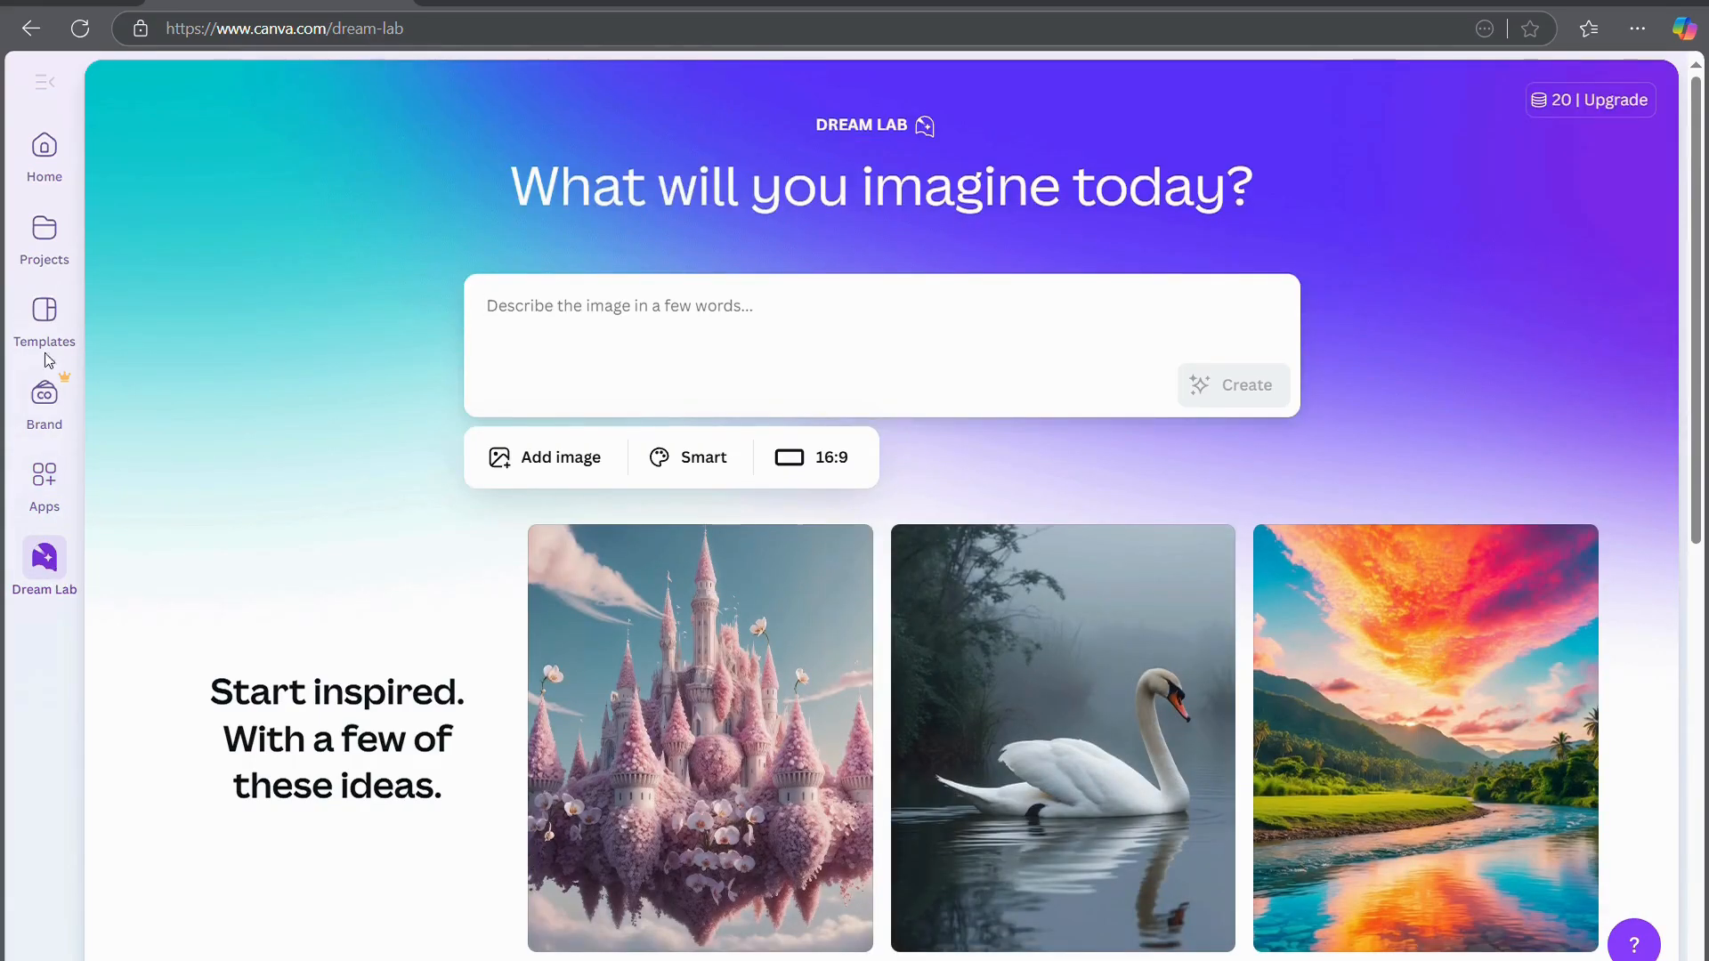
{"action": "left_click", "coordinate": [40, 178]}
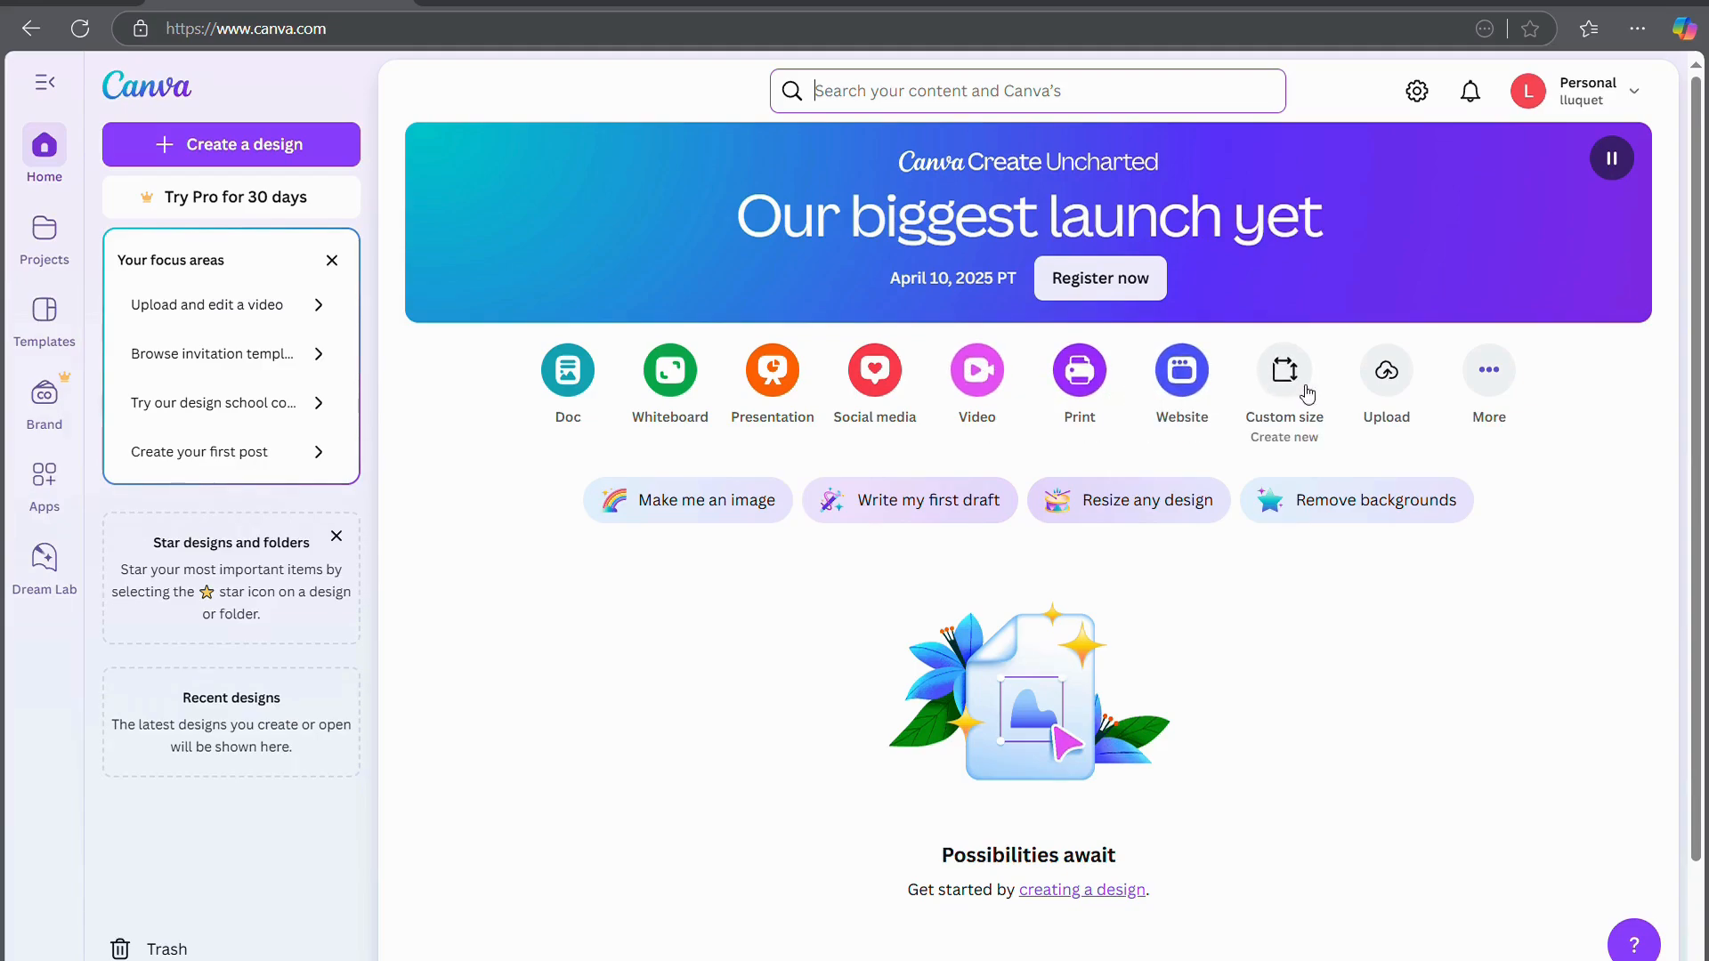
{"action": "left_click", "coordinate": [1509, 385]}
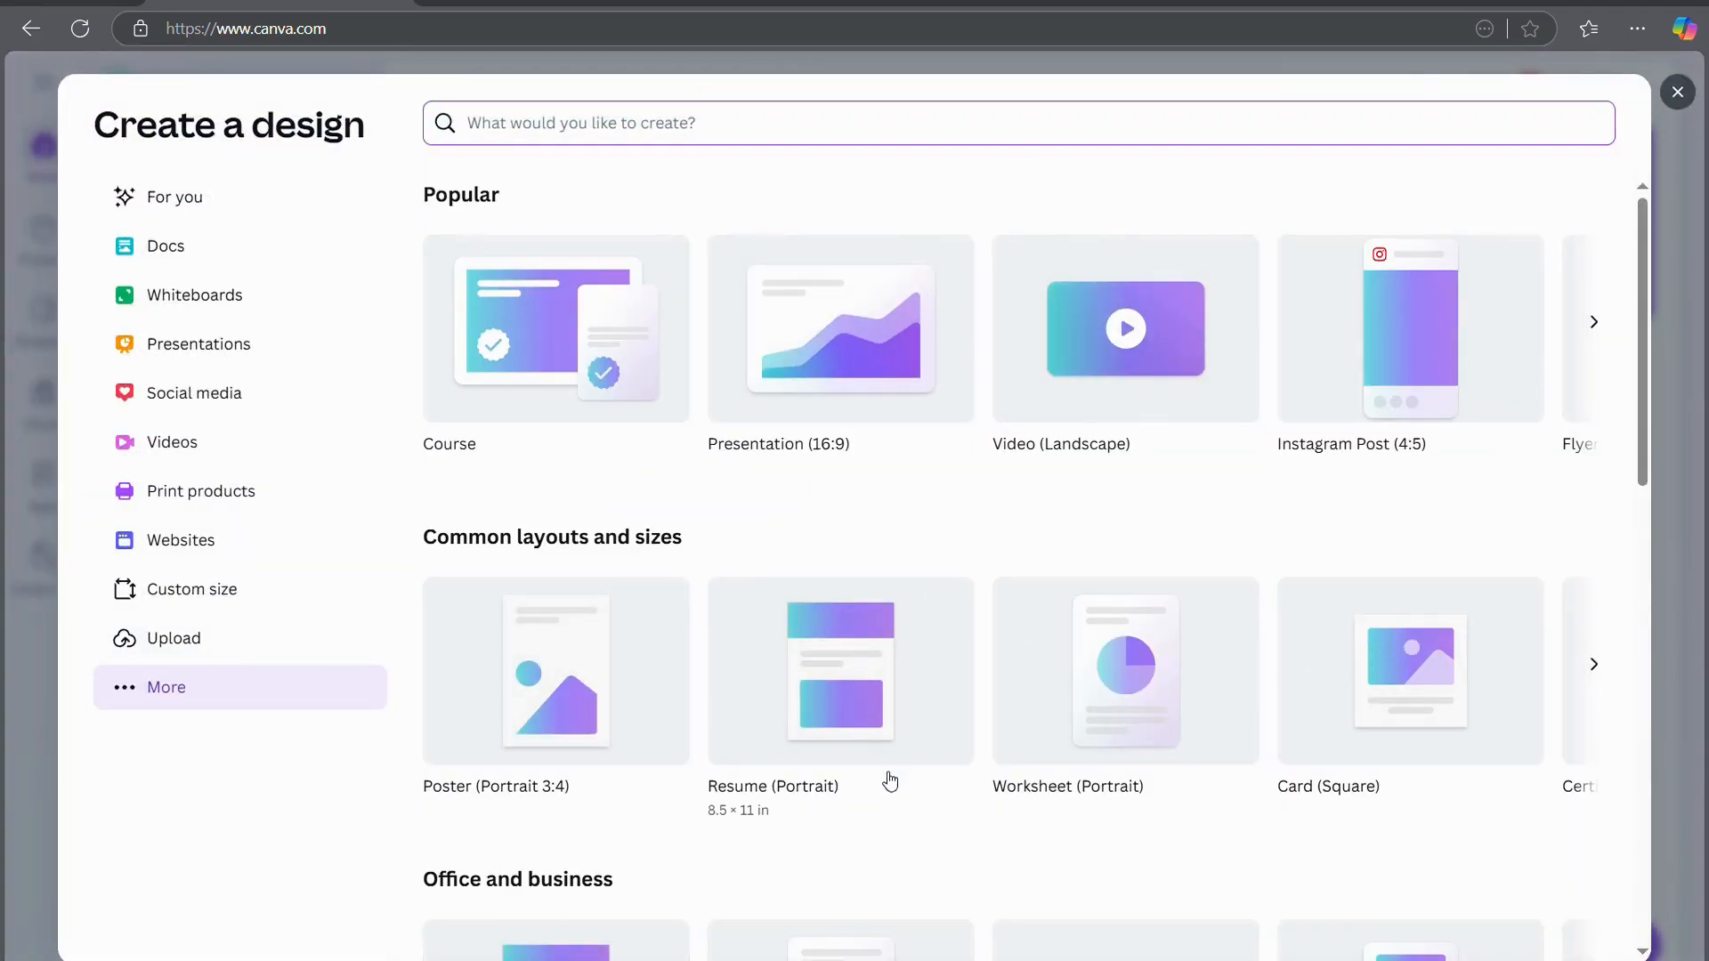
{"action": "scroll", "coordinate": [890, 780], "scroll_direction": "down", "scroll_amount": 1}
{"action": "scroll", "coordinate": [886, 782], "scroll_direction": "down", "scroll_amount": 1}
{"action": "scroll", "coordinate": [886, 782], "scroll_direction": "up", "scroll_amount": 1}
{"action": "left_click", "coordinate": [1606, 325]}
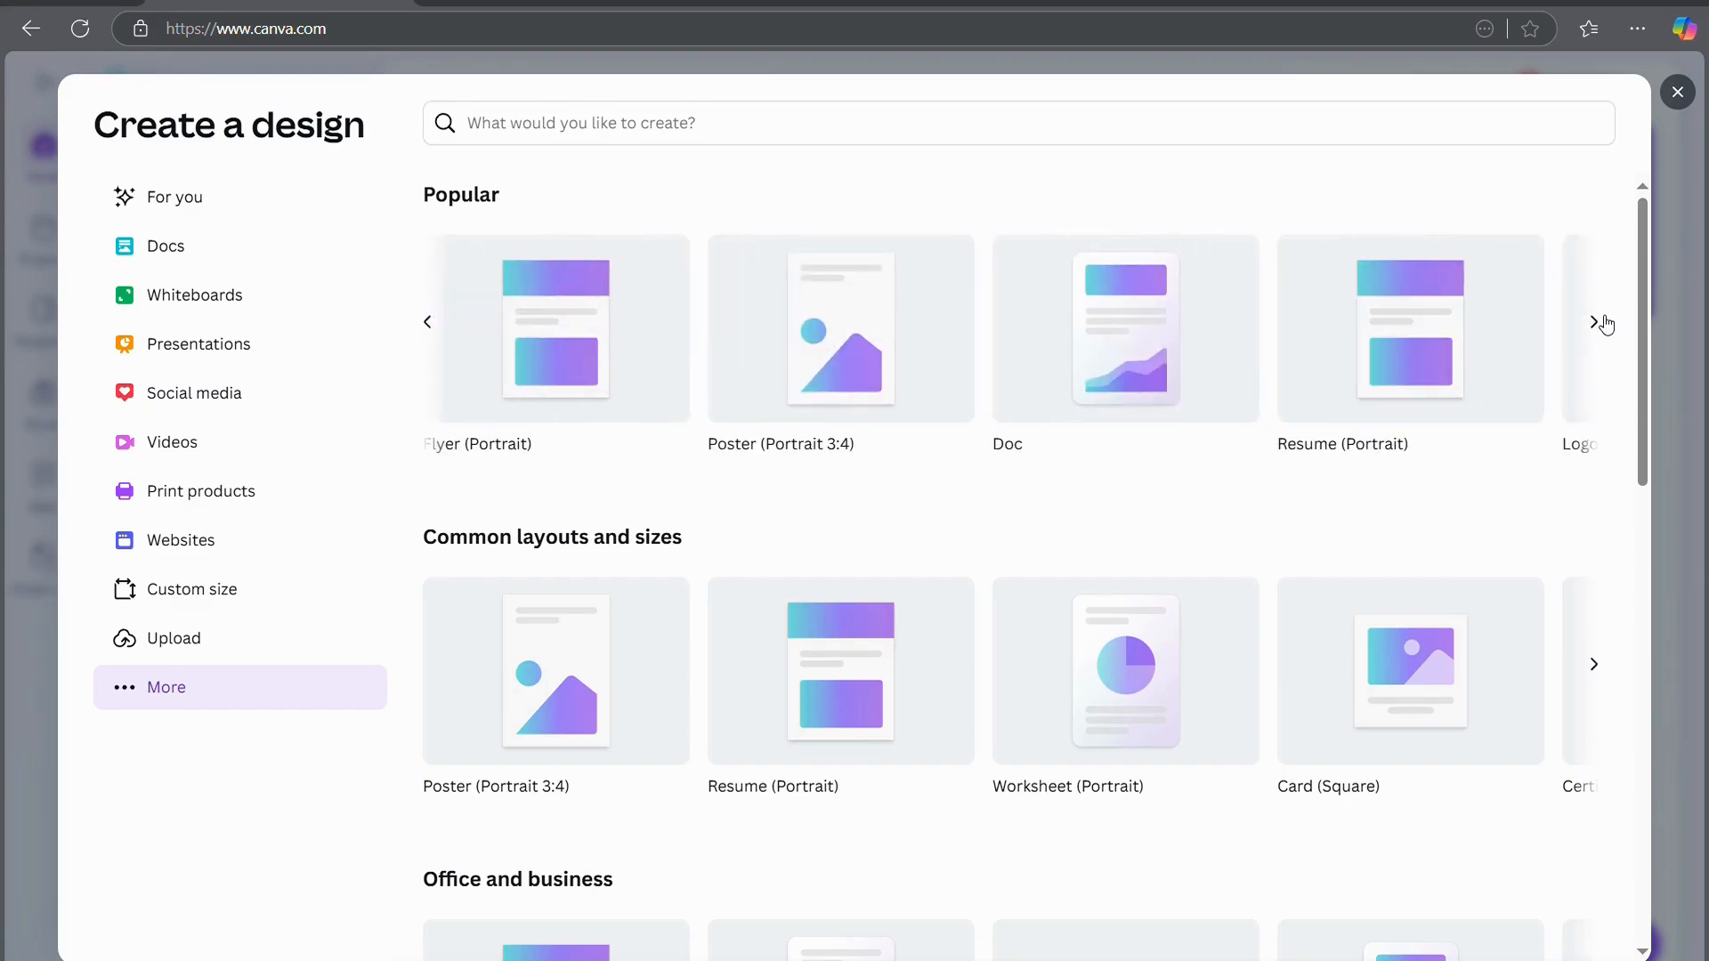
{"action": "left_click", "coordinate": [1606, 325]}
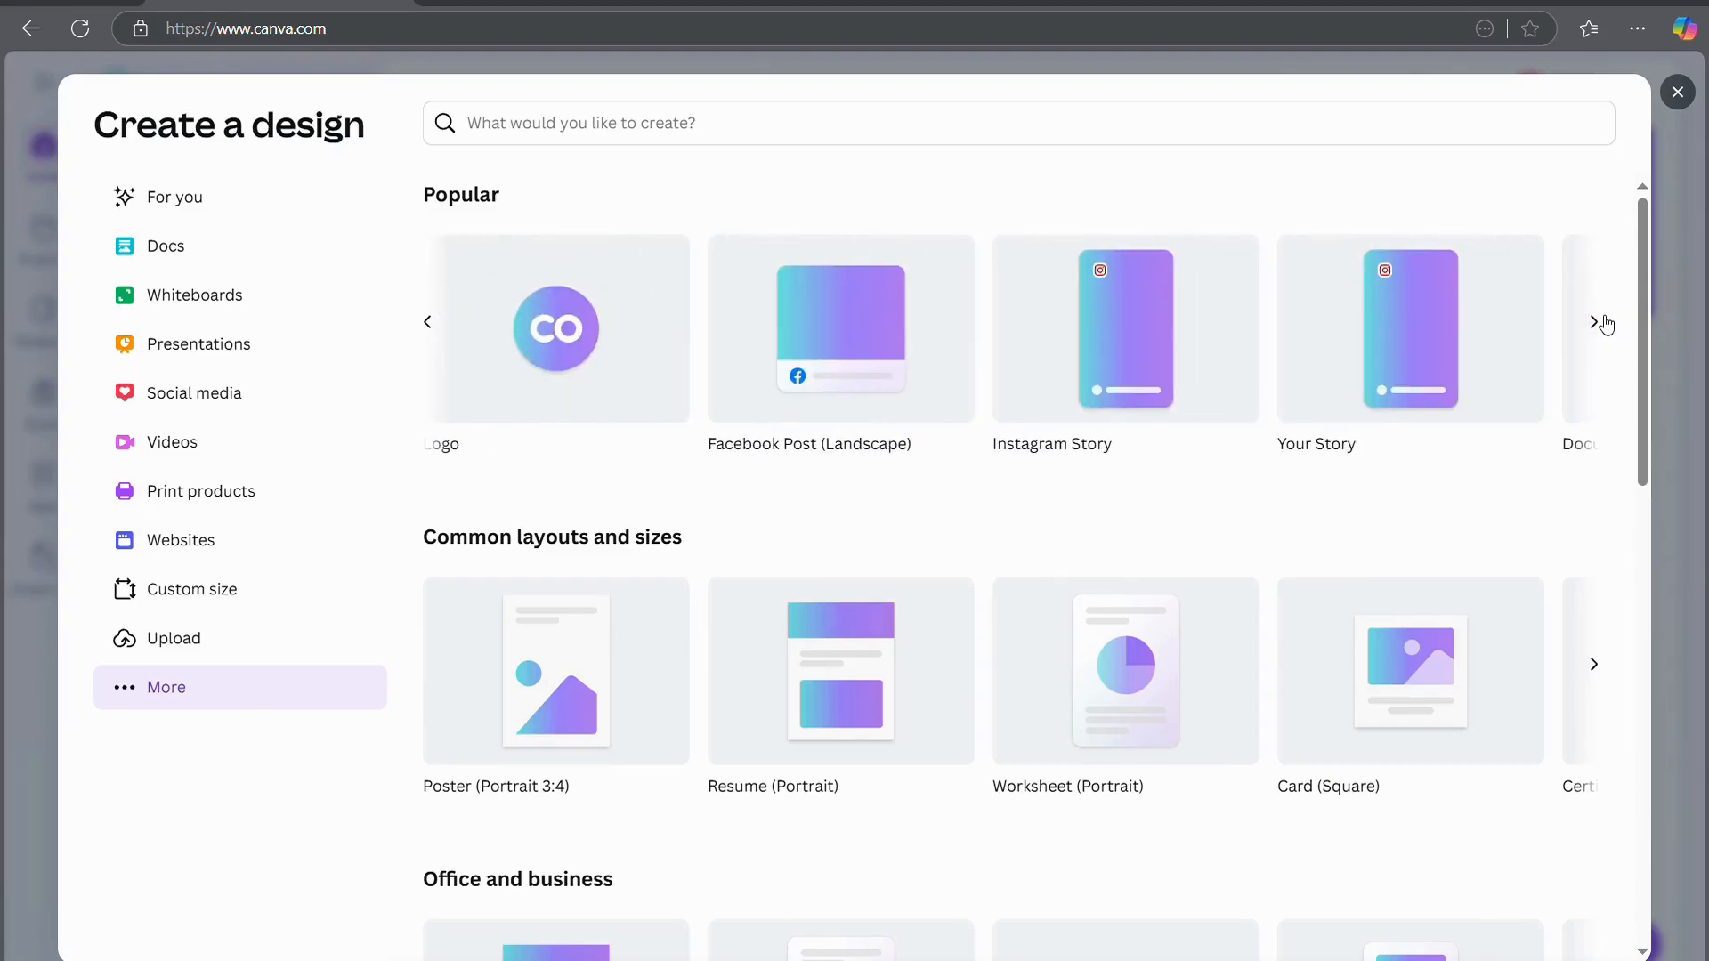
{"action": "left_click", "coordinate": [1595, 668]}
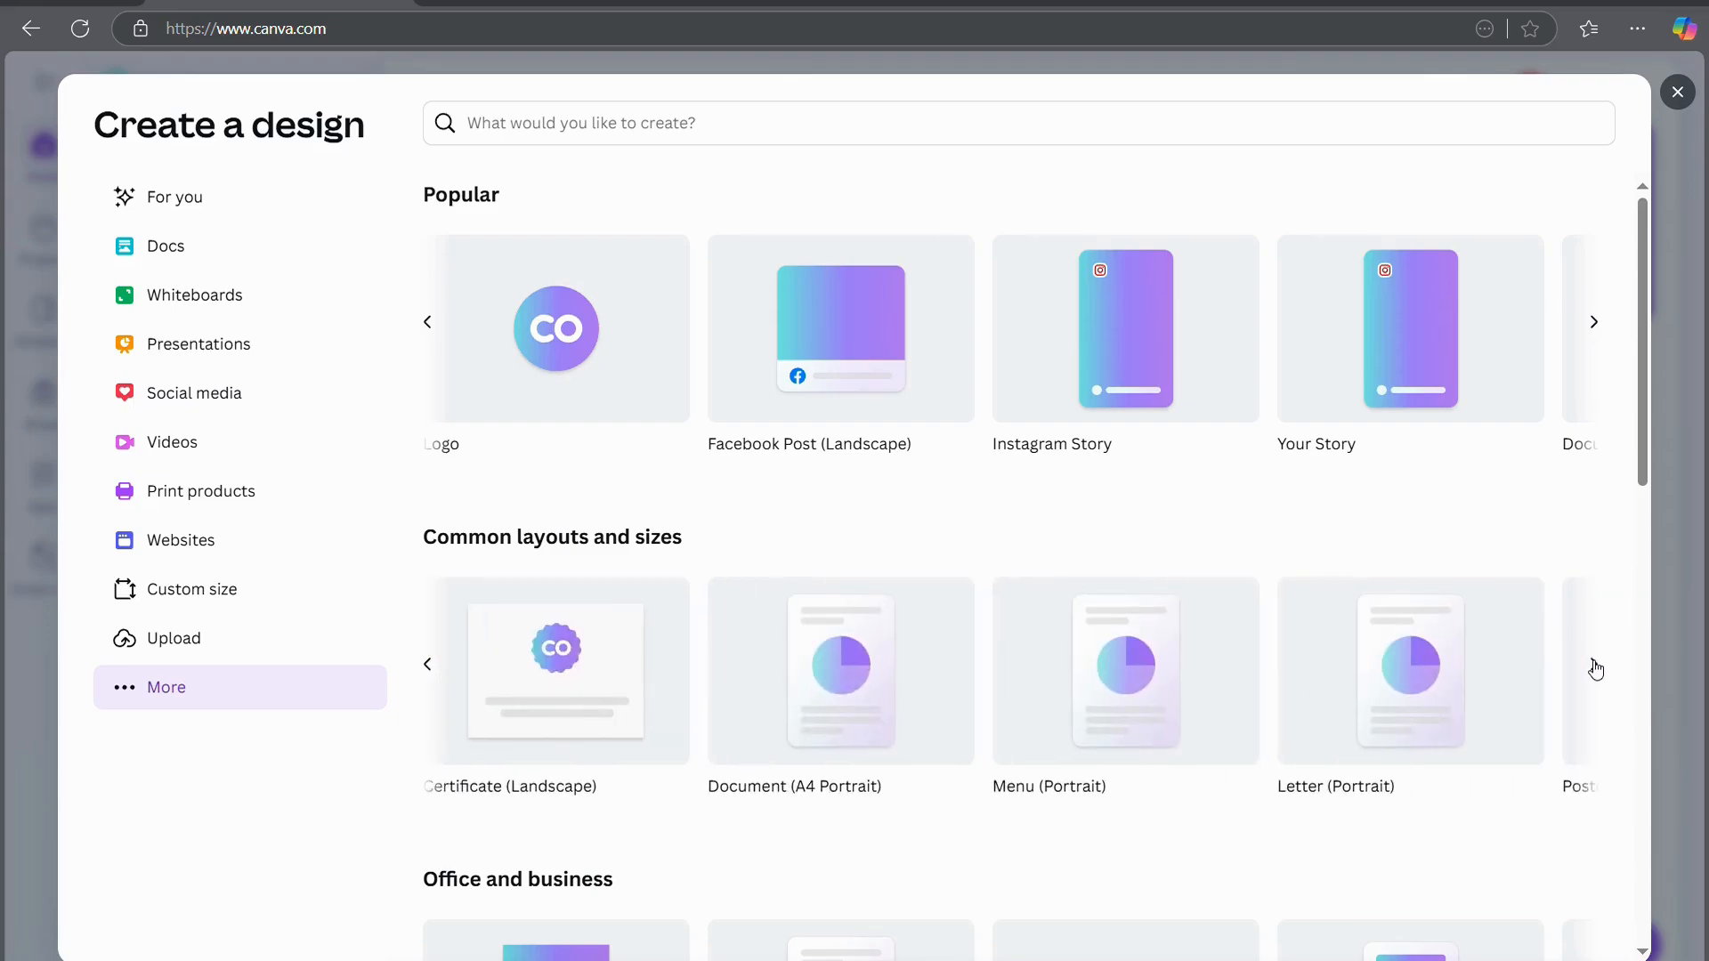
{"action": "left_click", "coordinate": [1595, 667]}
{"action": "scroll", "coordinate": [1468, 762], "scroll_direction": "down", "scroll_amount": 5}
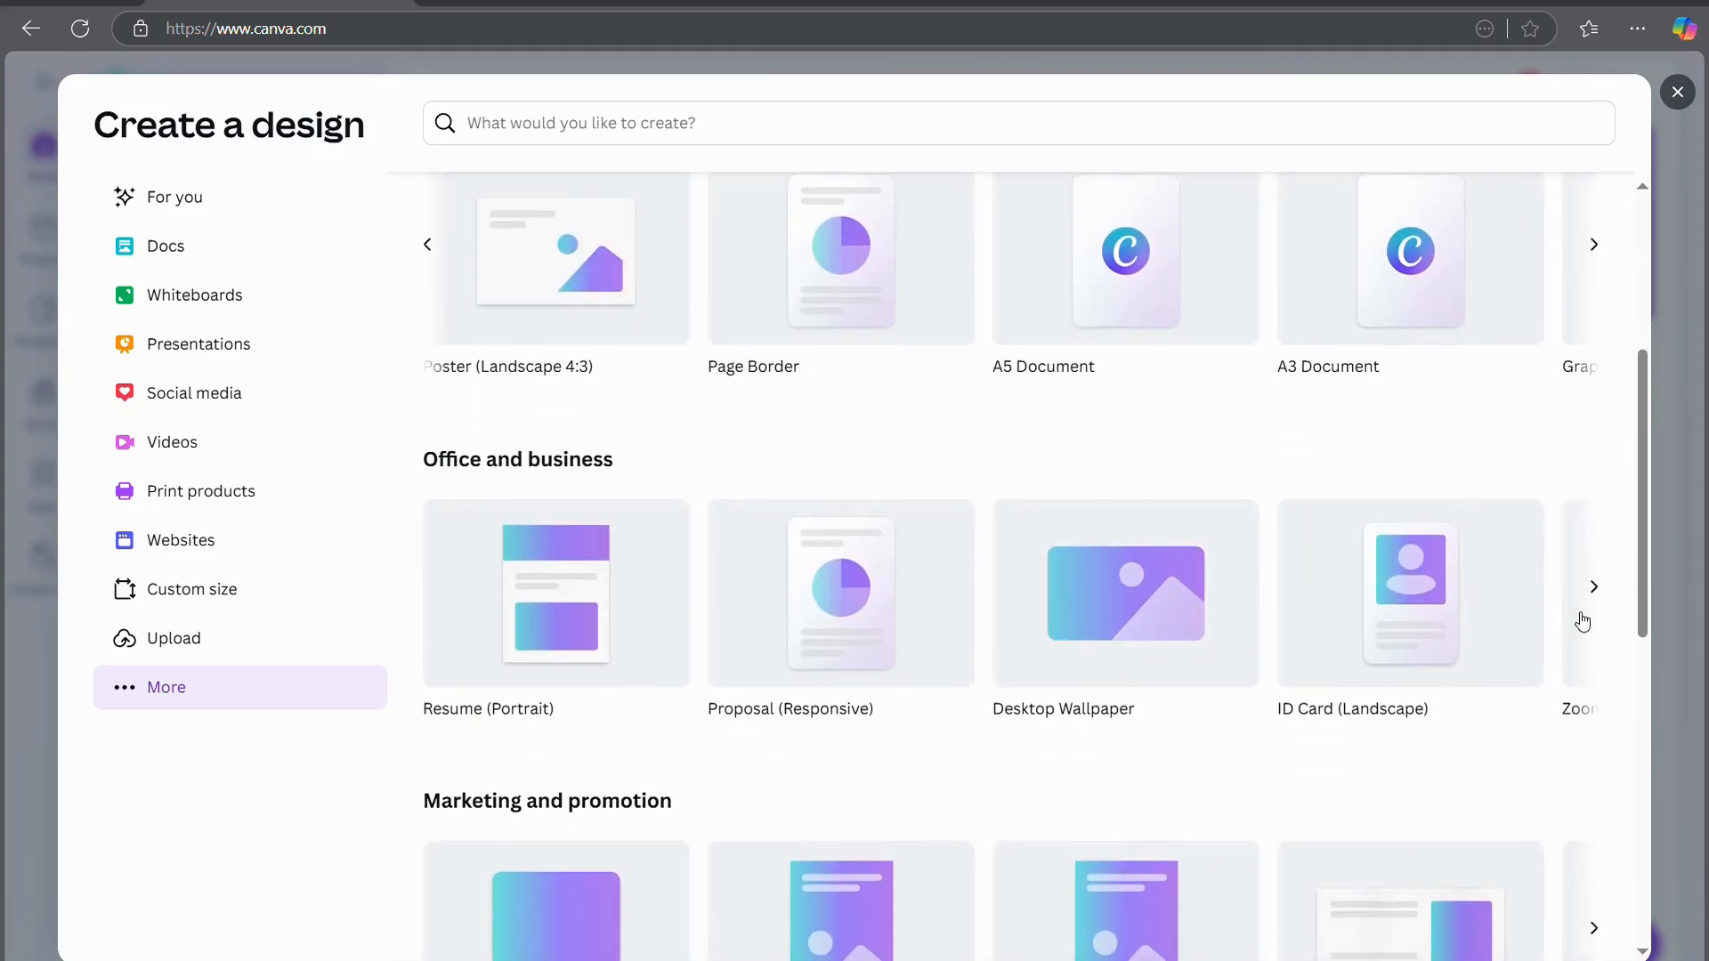
{"action": "scroll", "coordinate": [1582, 621], "scroll_direction": "down", "scroll_amount": 4}
{"action": "scroll", "coordinate": [1583, 622], "scroll_direction": "down", "scroll_amount": 5}
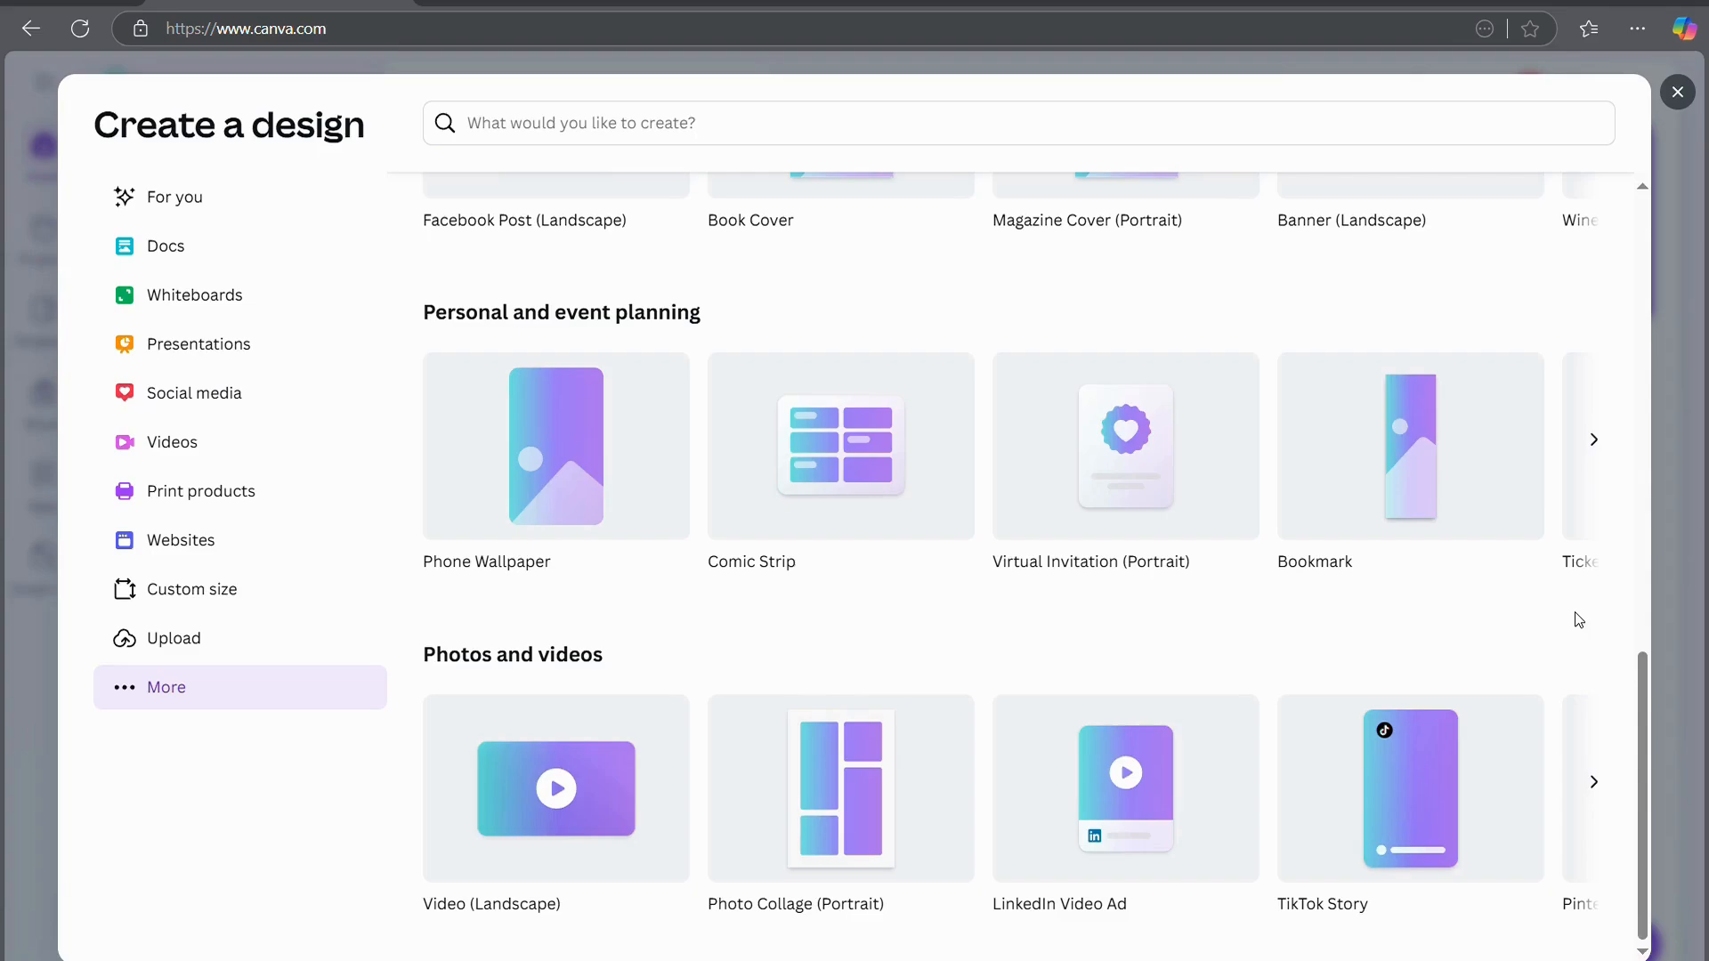
{"action": "scroll", "coordinate": [1575, 617], "scroll_direction": "up", "scroll_amount": 10}
{"action": "scroll", "coordinate": [1578, 619], "scroll_direction": "up", "scroll_amount": 3}
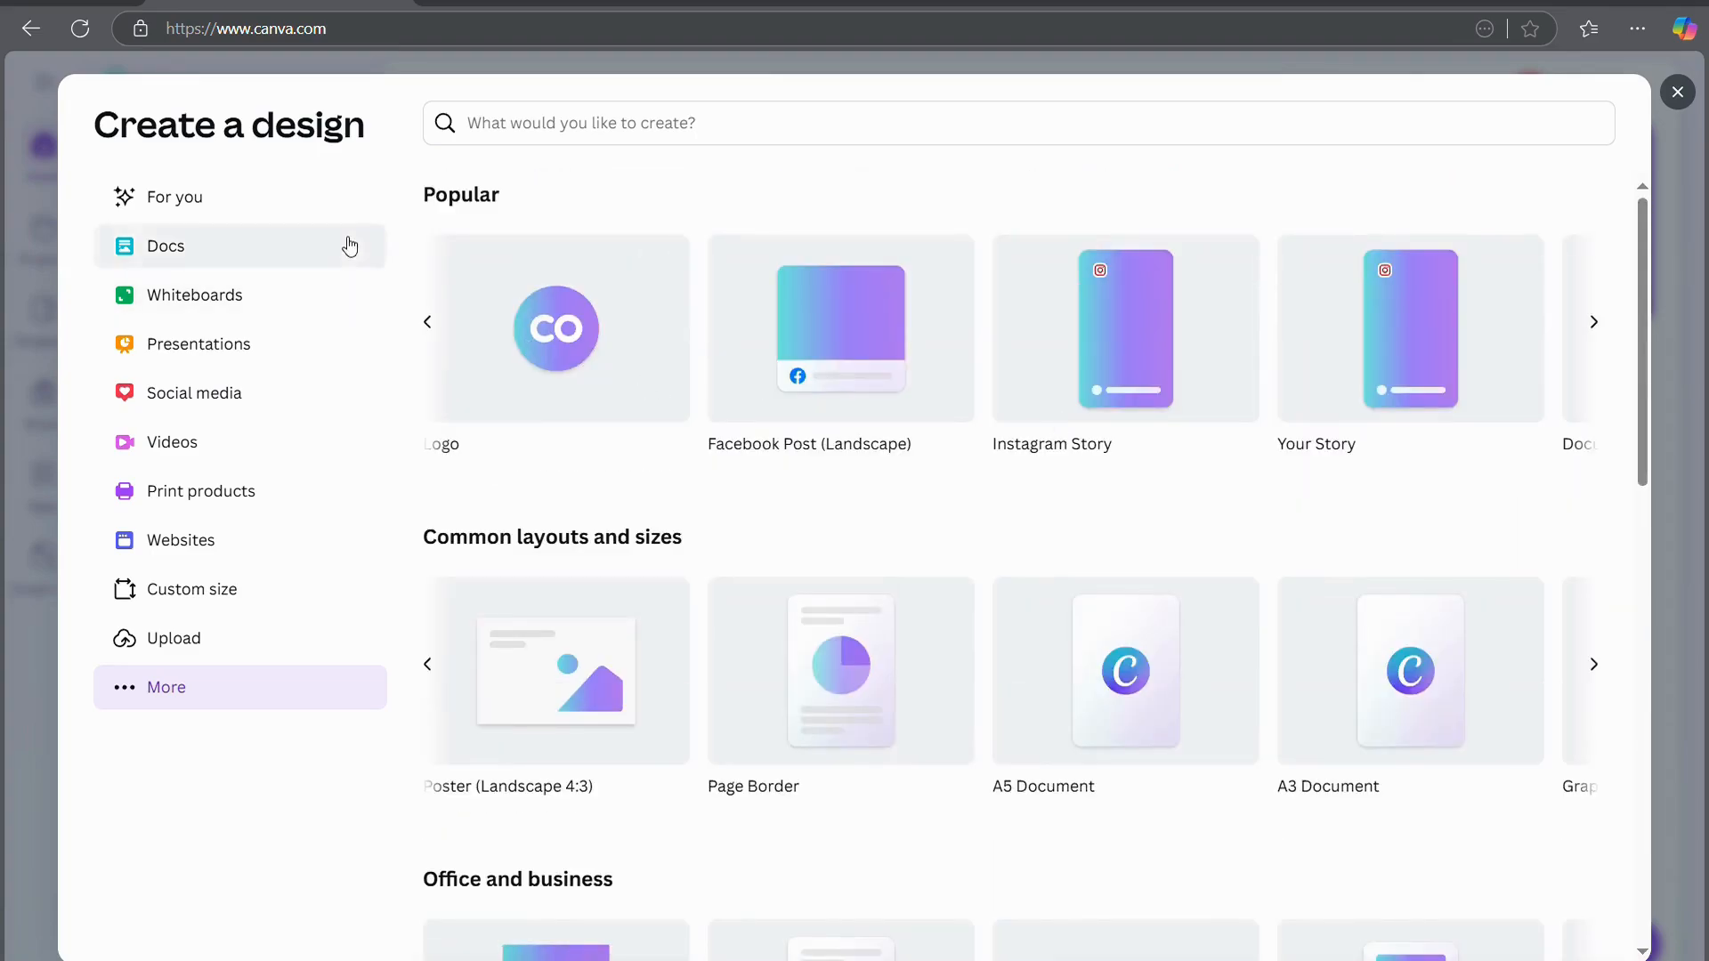
{"action": "left_click", "coordinate": [428, 327]}
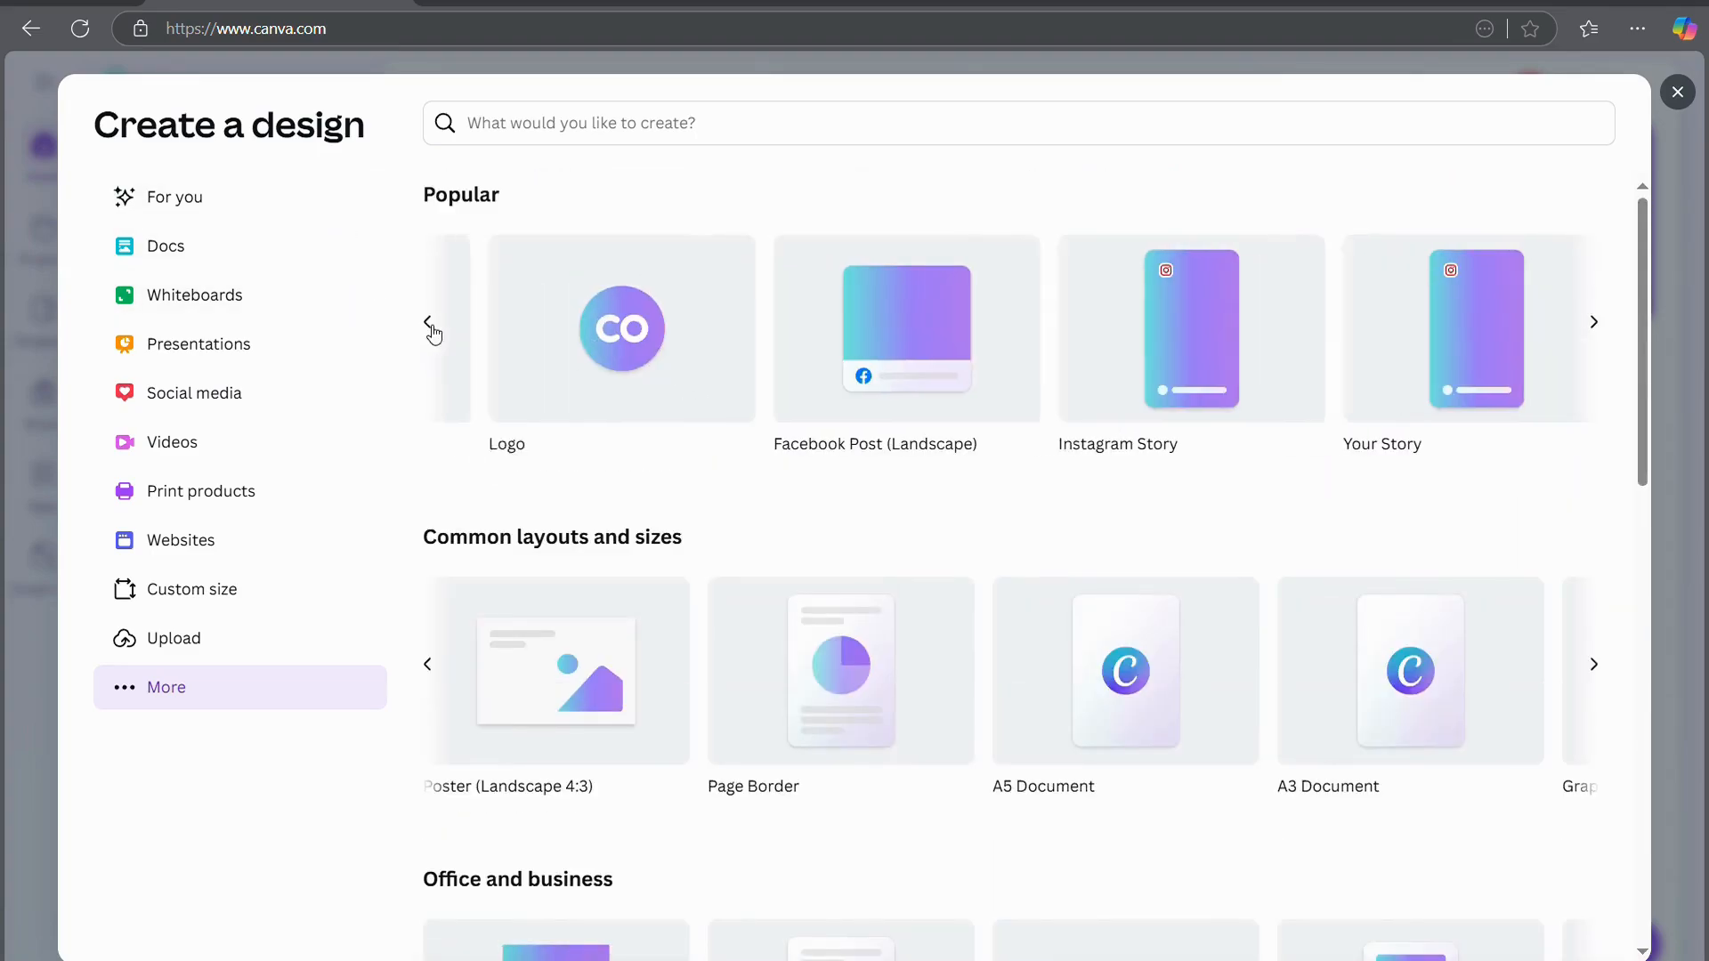
{"action": "left_click", "coordinate": [431, 328]}
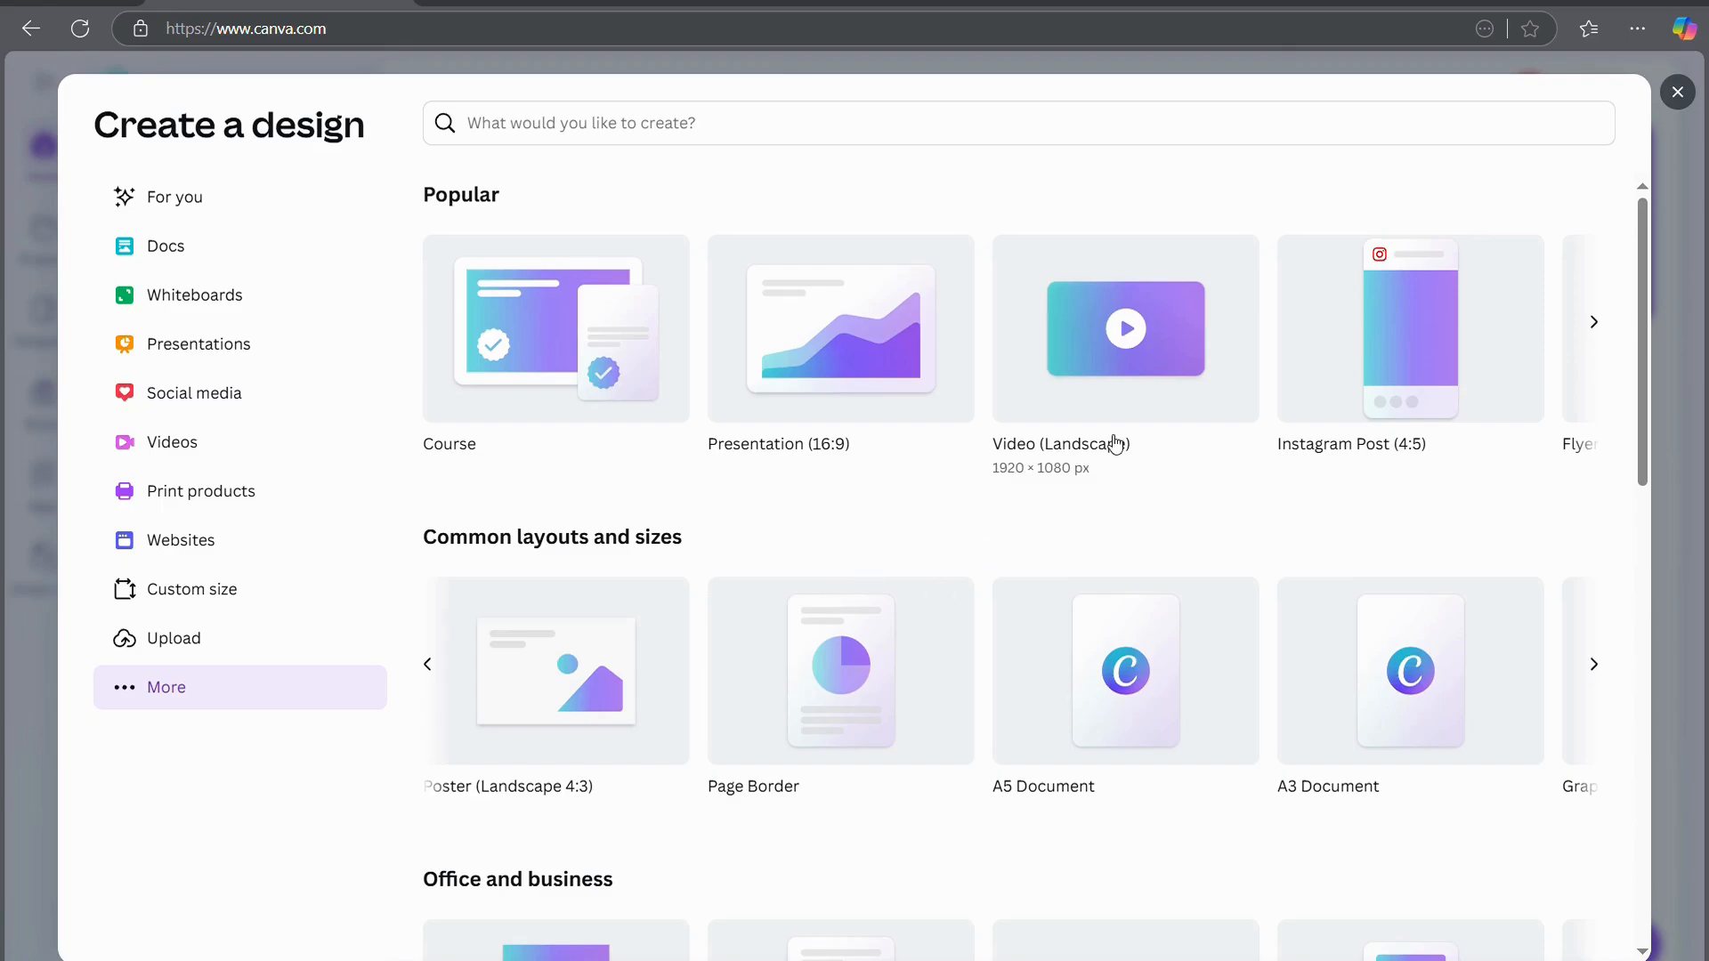
{"action": "left_click", "coordinate": [1698, 398]}
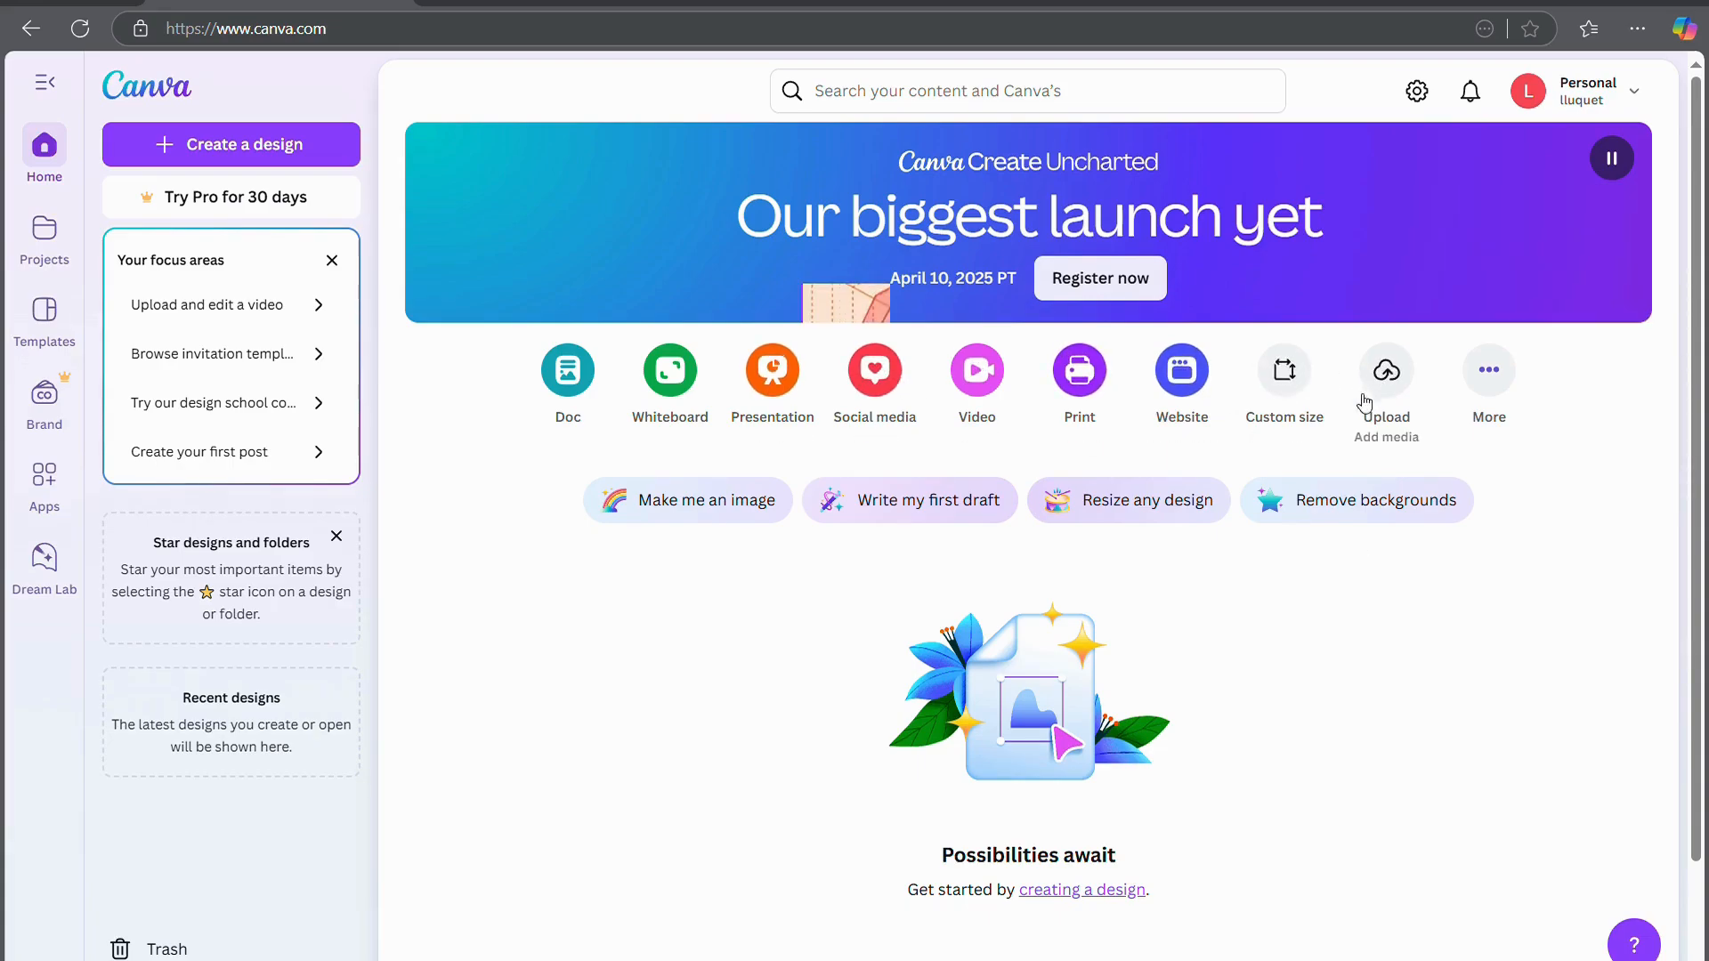
{"action": "left_click", "coordinate": [1496, 386]}
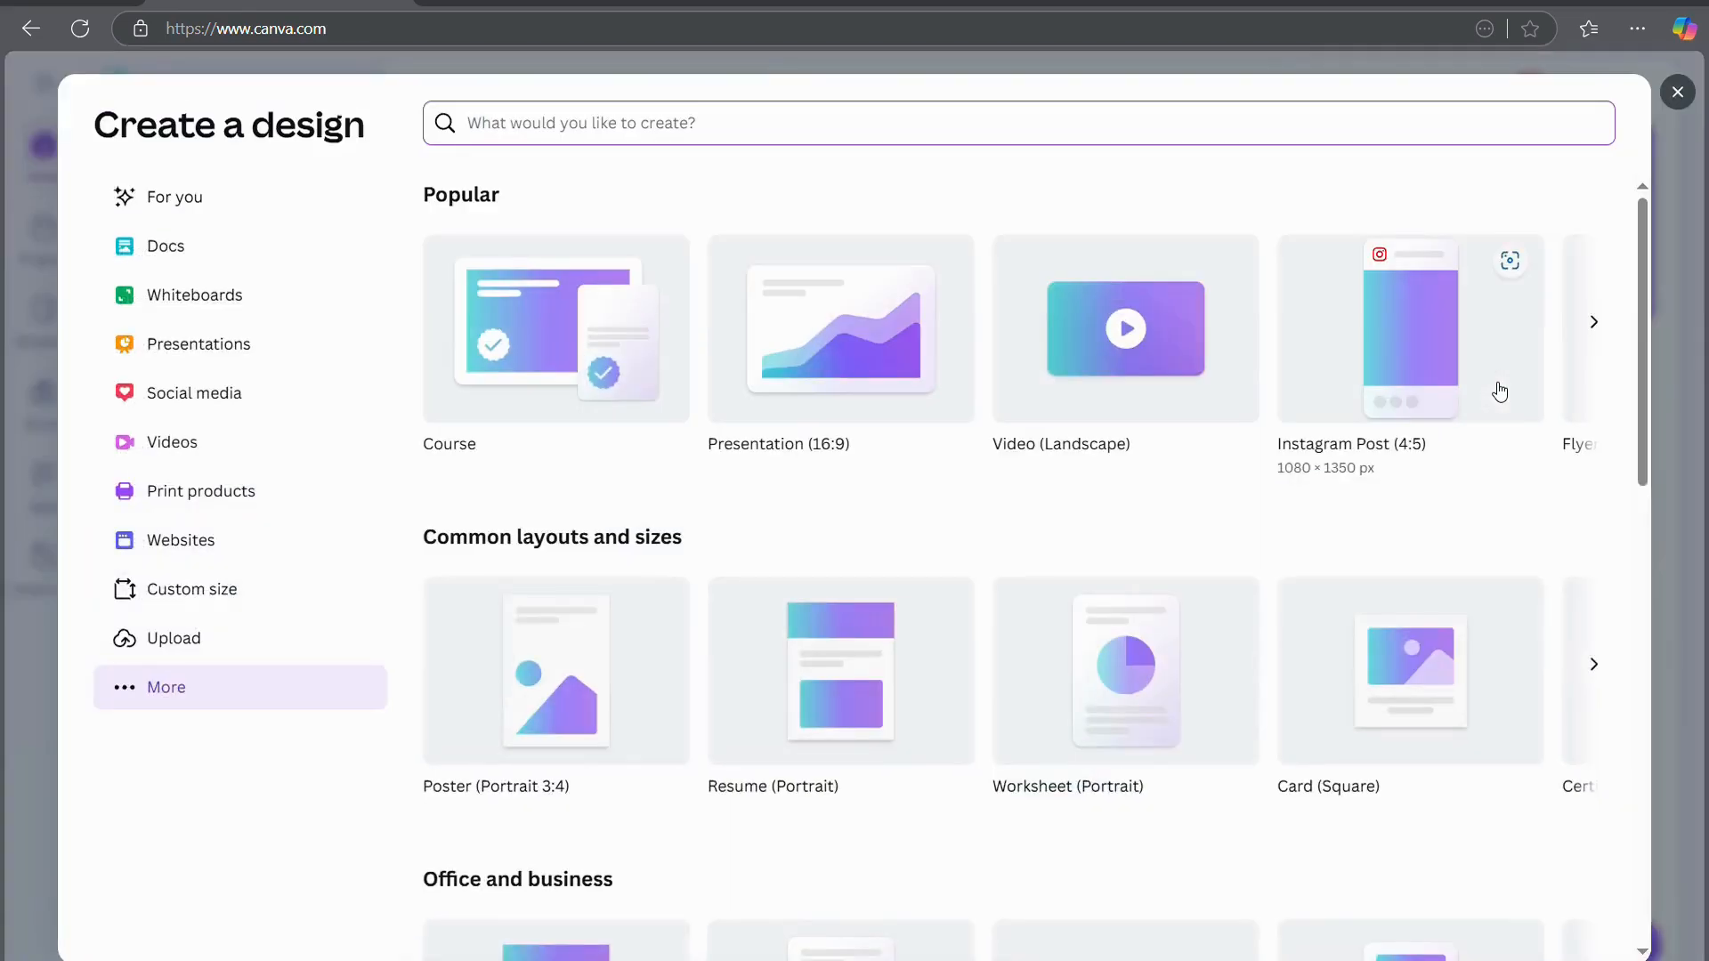
{"action": "left_click", "coordinate": [1600, 334]}
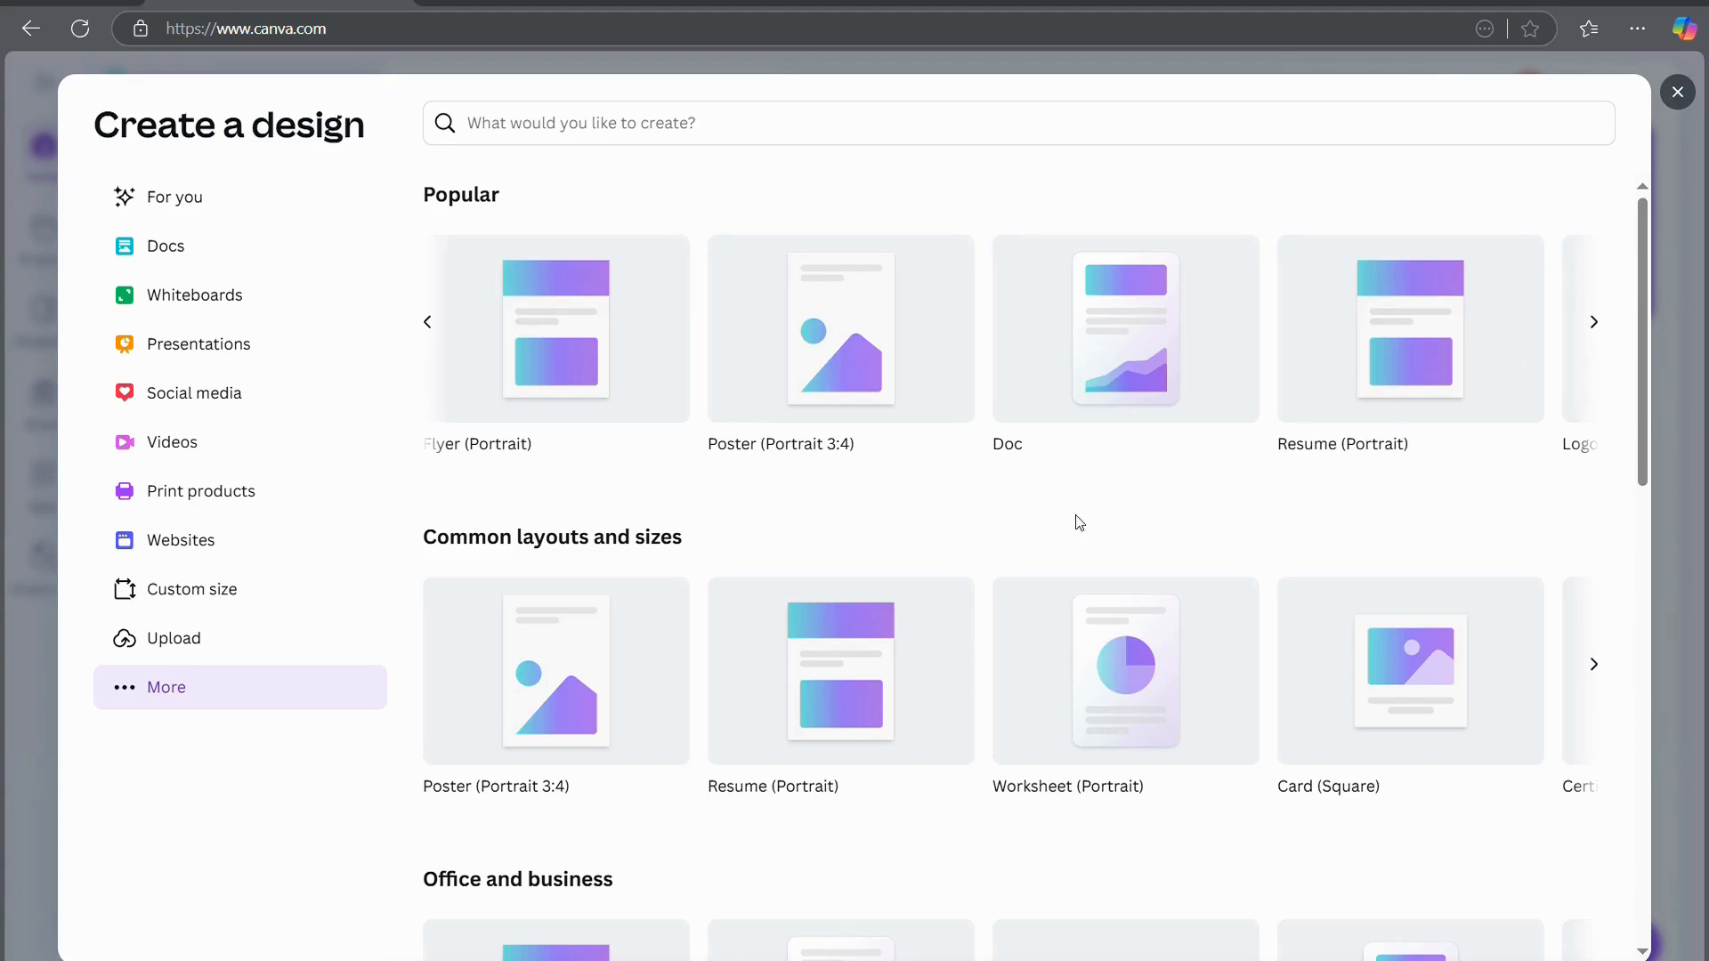
Create a blank 5 × 5 in Card (Square) design and pass the first tip
{"action": "left_click", "coordinate": [1416, 684]}
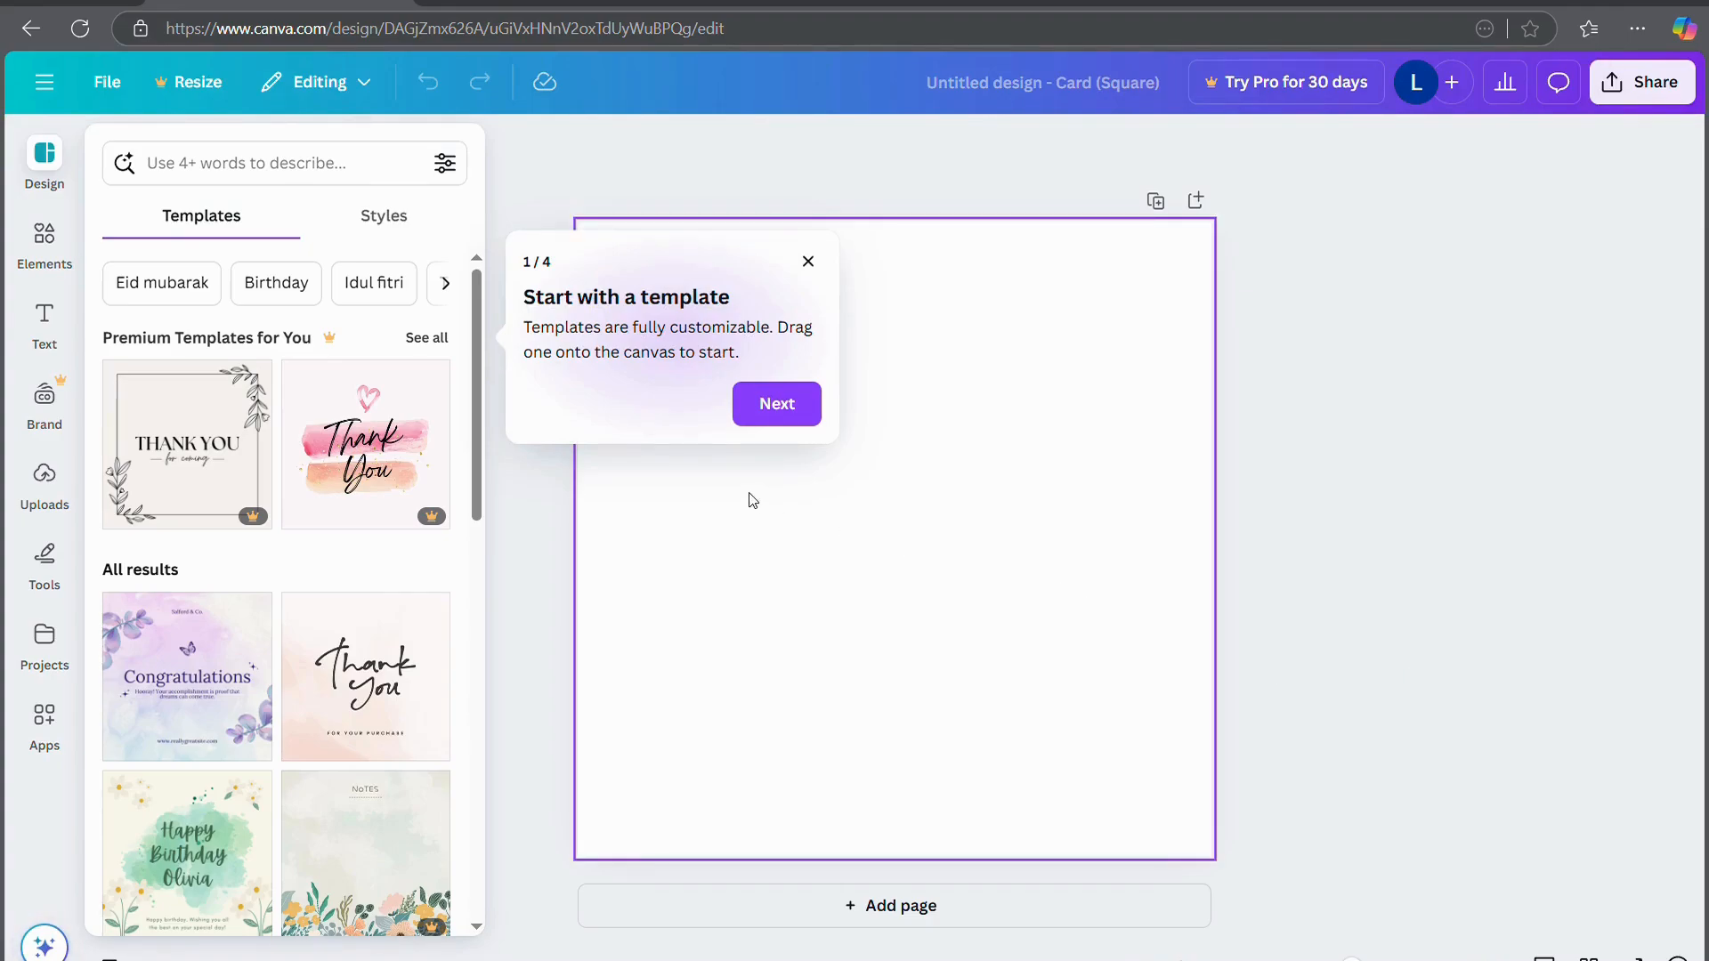
{"action": "left_click", "coordinate": [779, 407]}
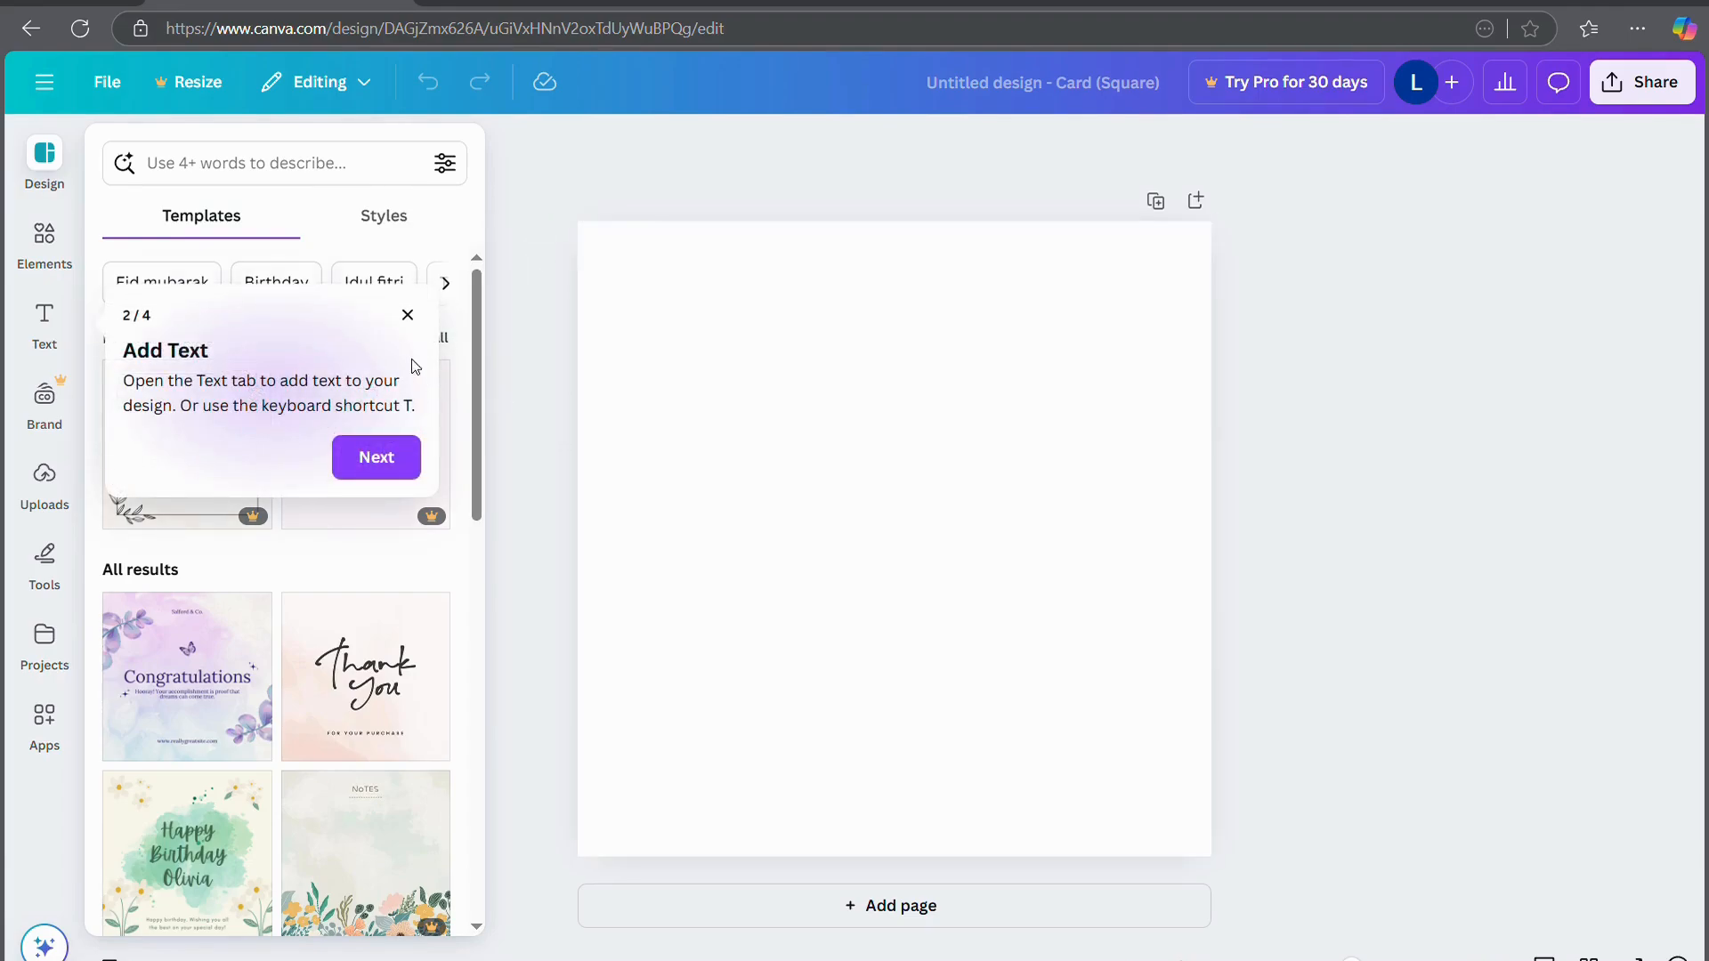
Close the tips and templates panel, then rename the design to 'test'
{"action": "left_click", "coordinate": [407, 314]}
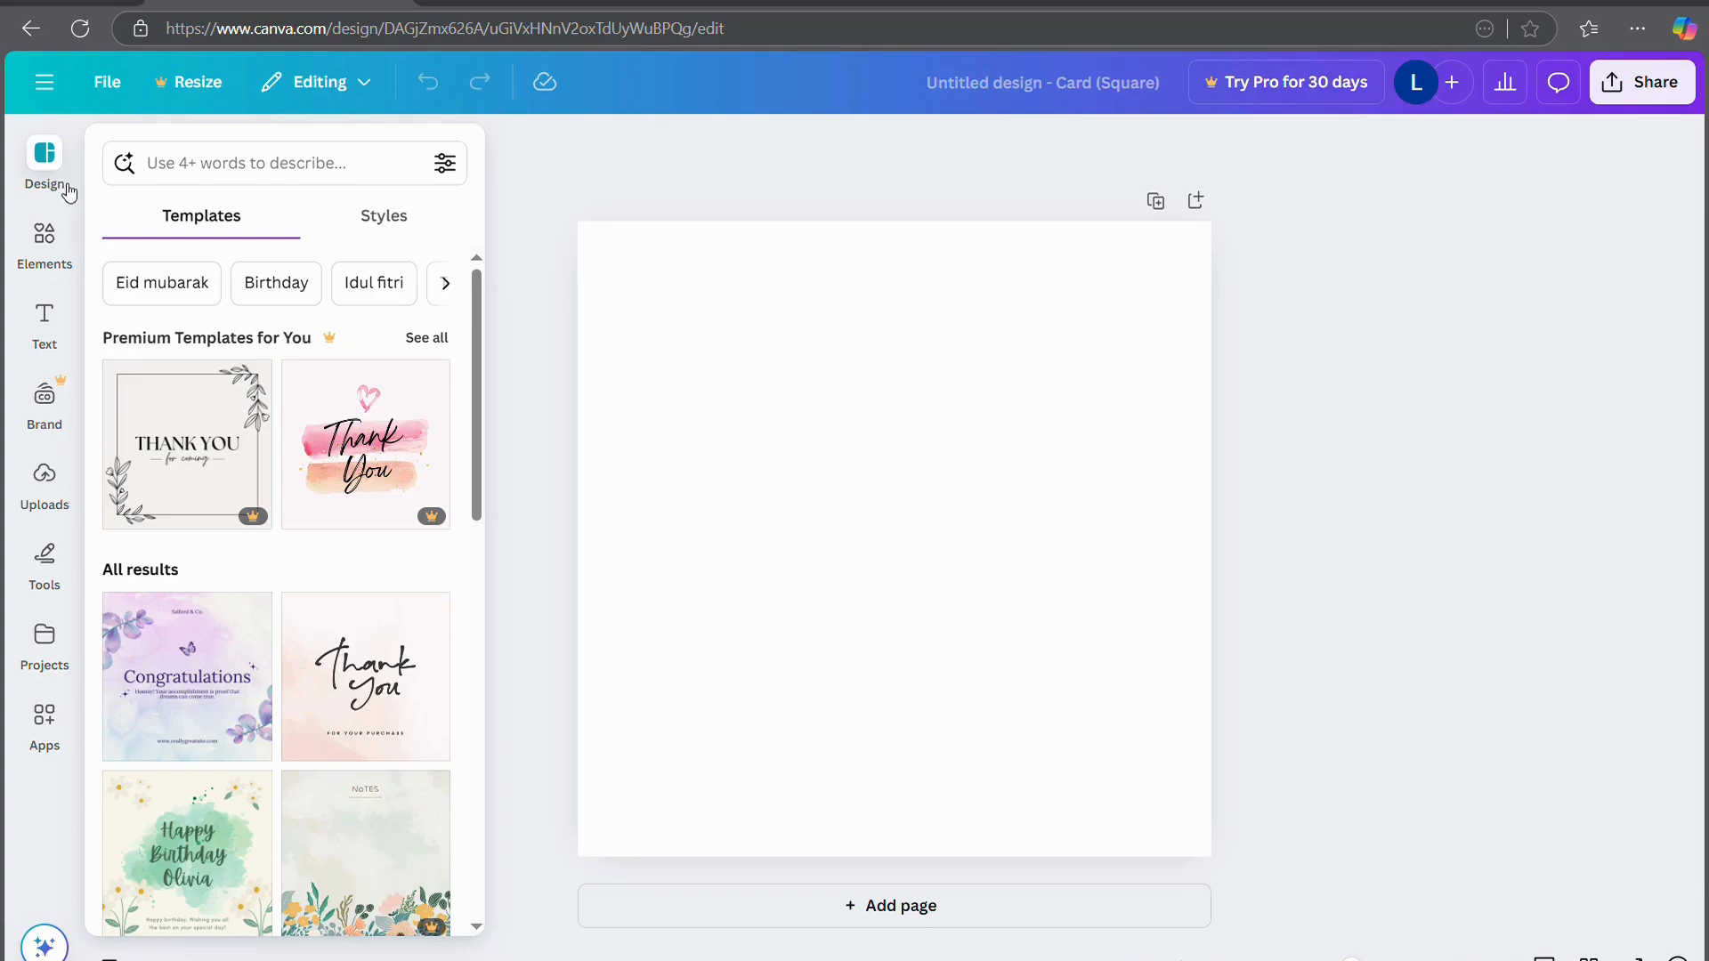
{"action": "left_click", "coordinate": [47, 160]}
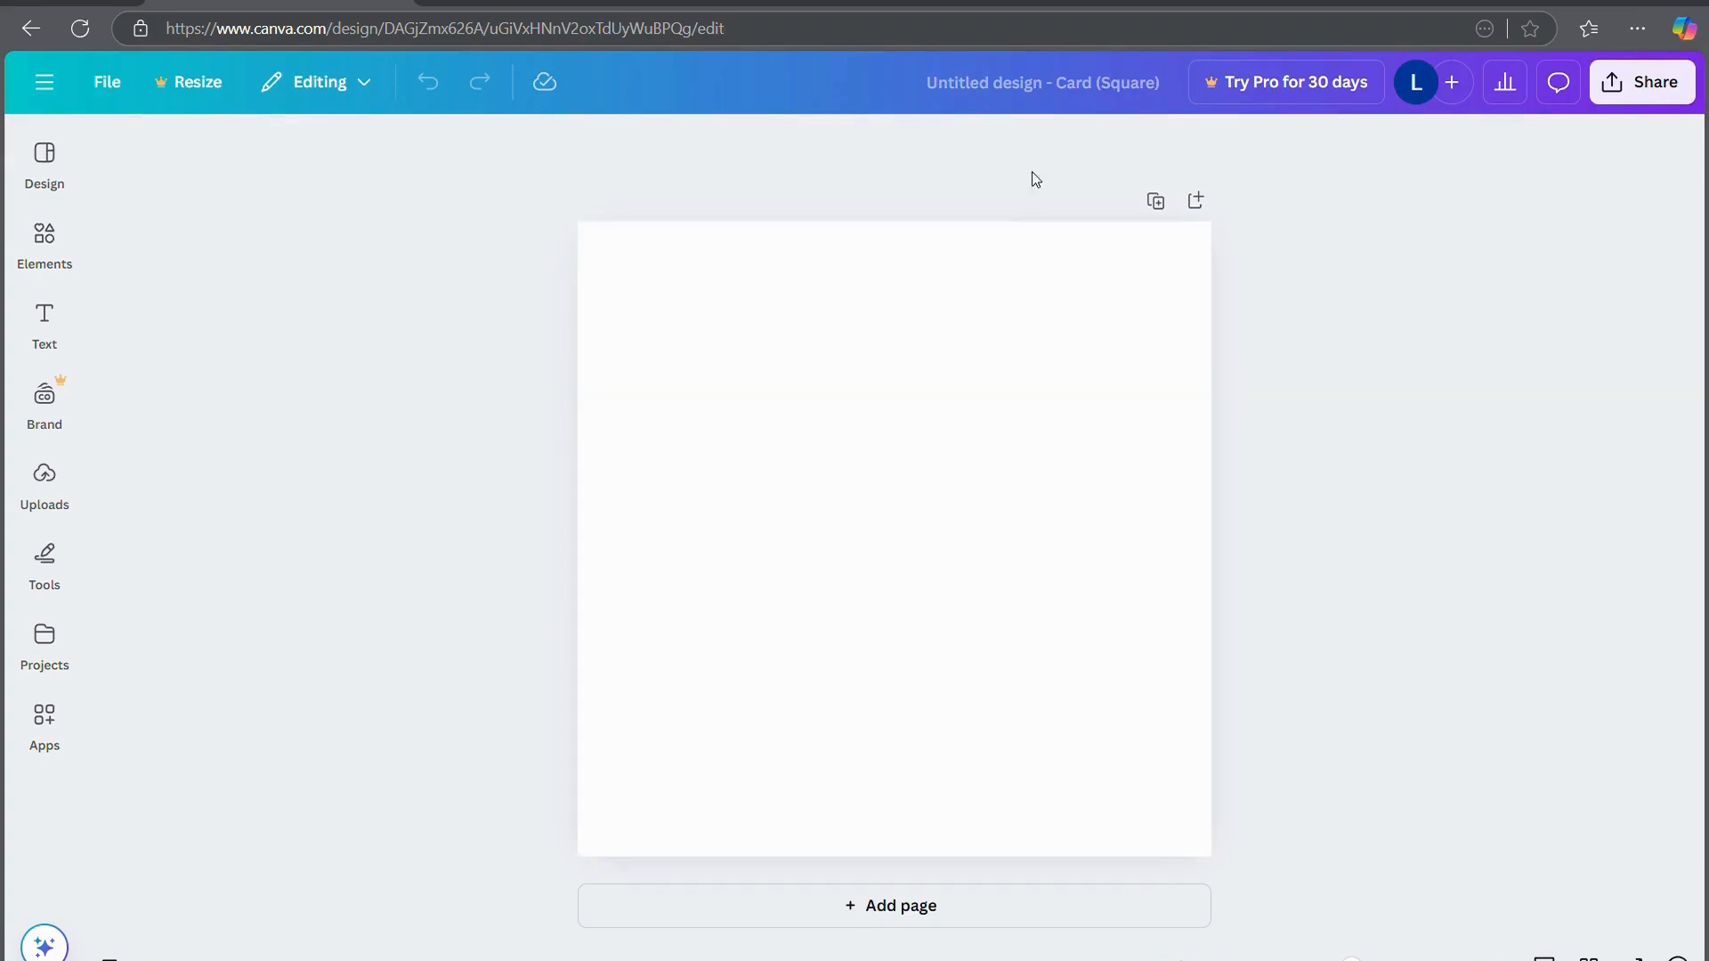
{"action": "left_click", "coordinate": [1026, 98]}
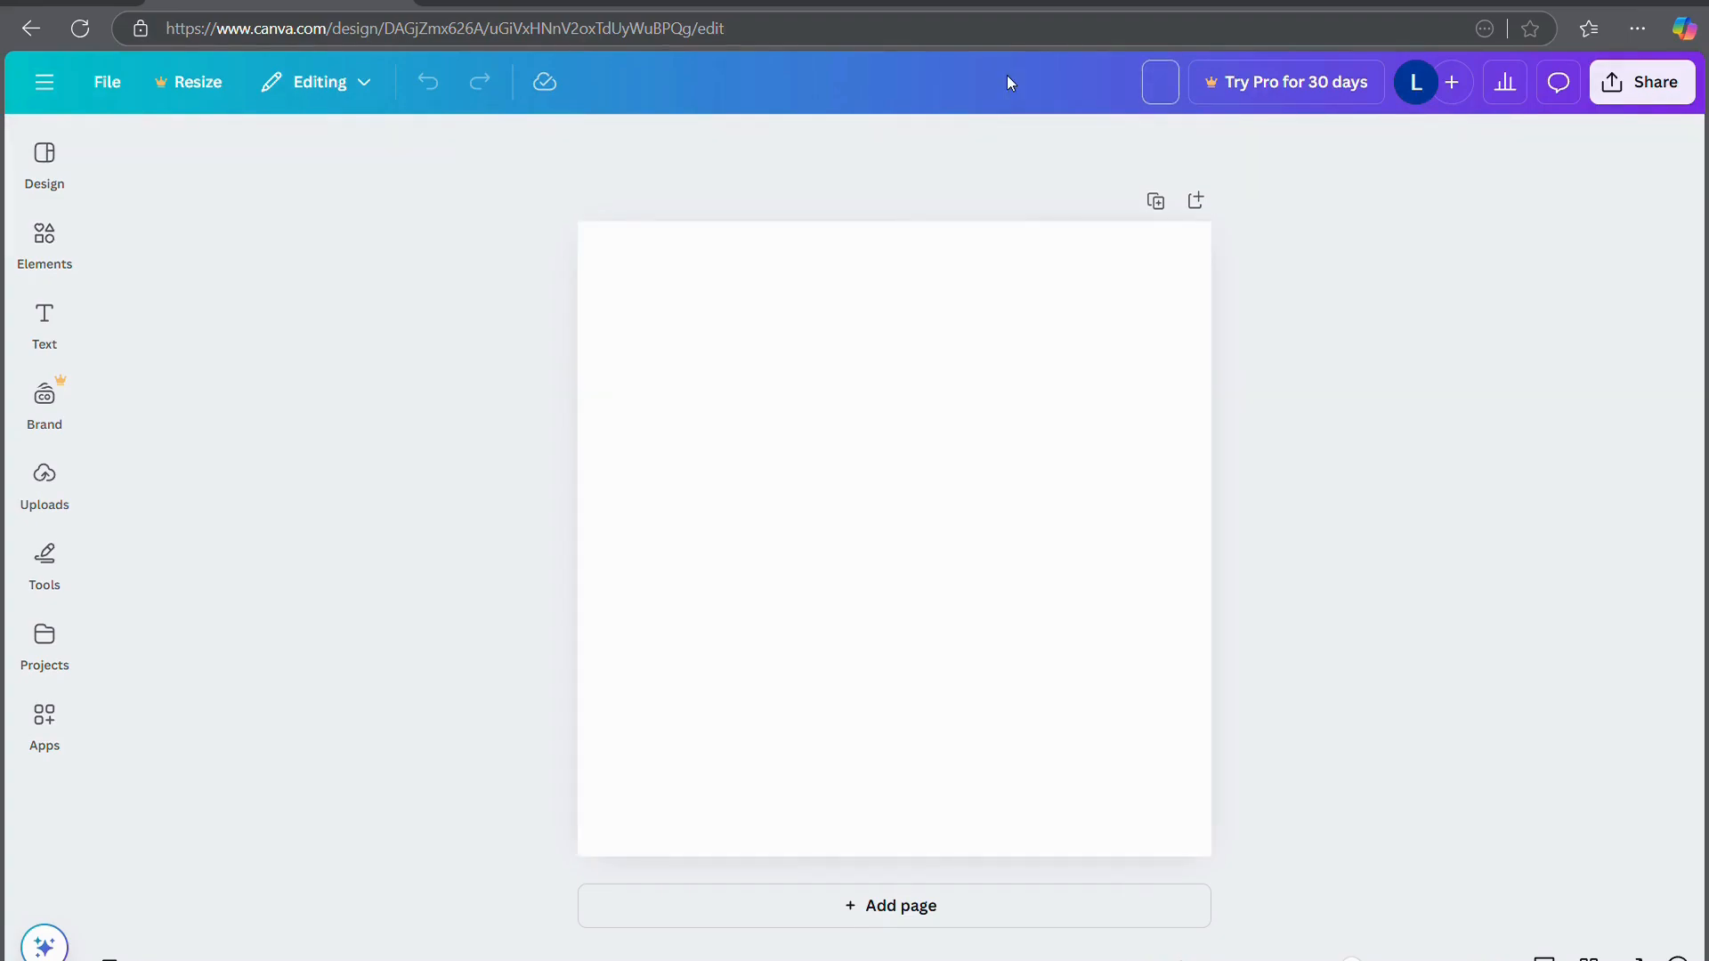
{"action": "type", "text": "test"}
{"action": "key", "text": "Return"}
Return to the card templates and scroll down to the green Get well Soon template
{"action": "left_click", "coordinate": [44, 238]}
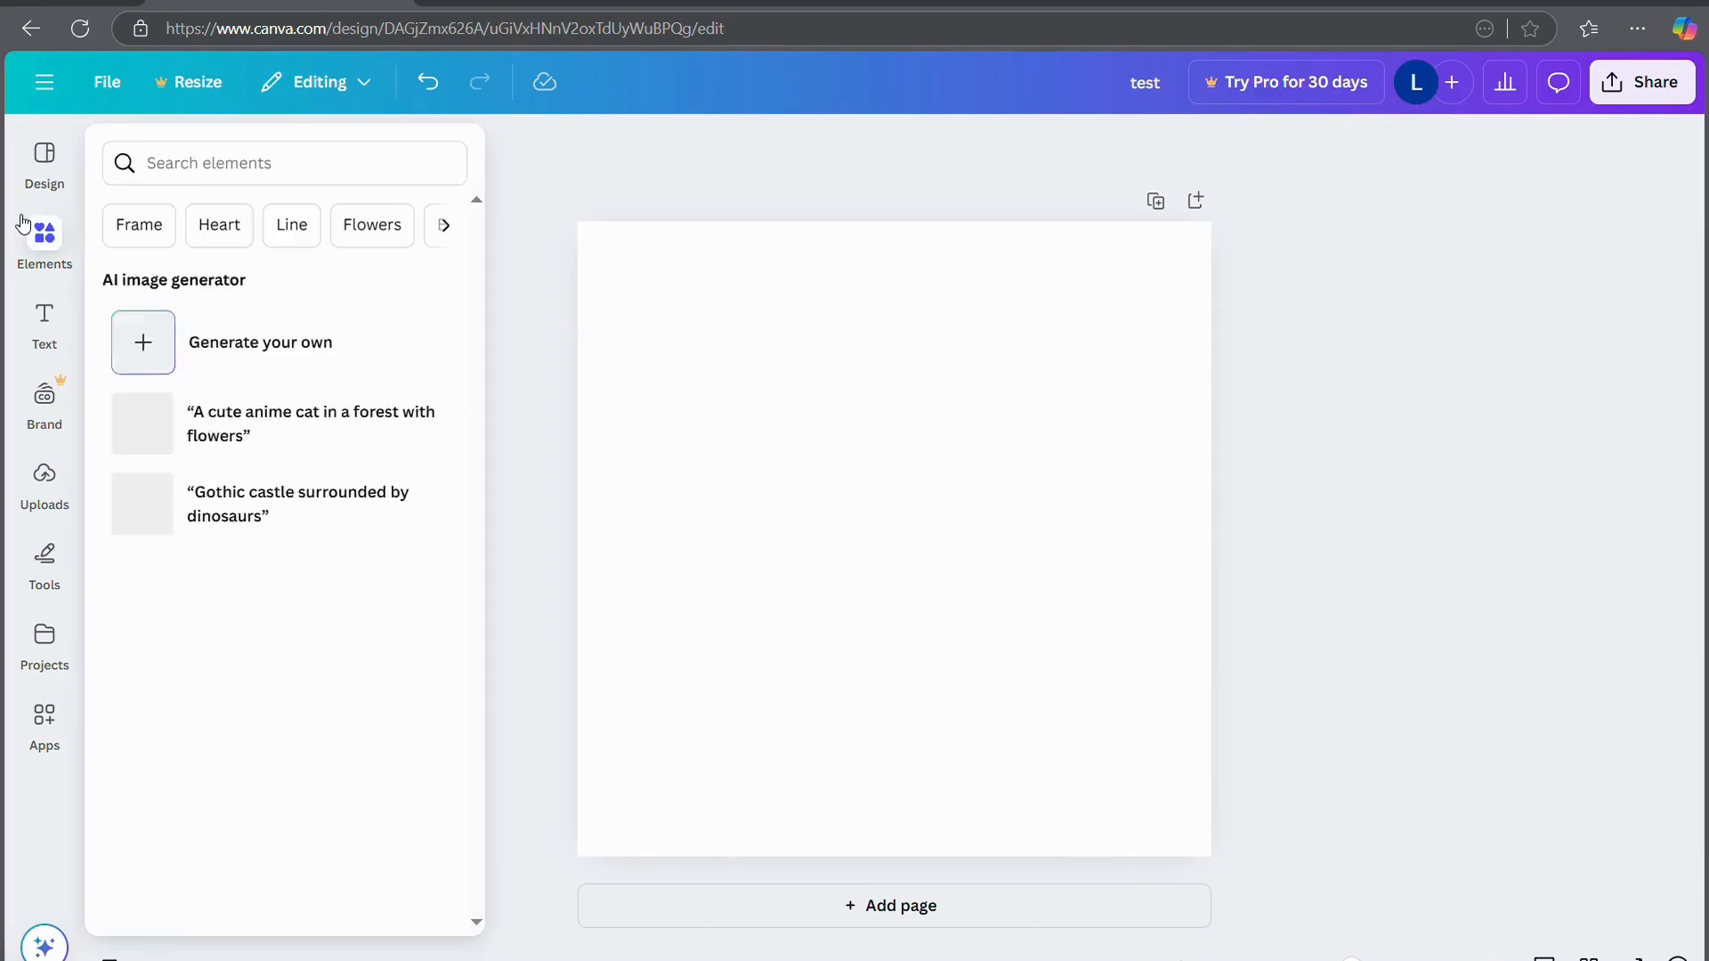
{"action": "left_click", "coordinate": [40, 164]}
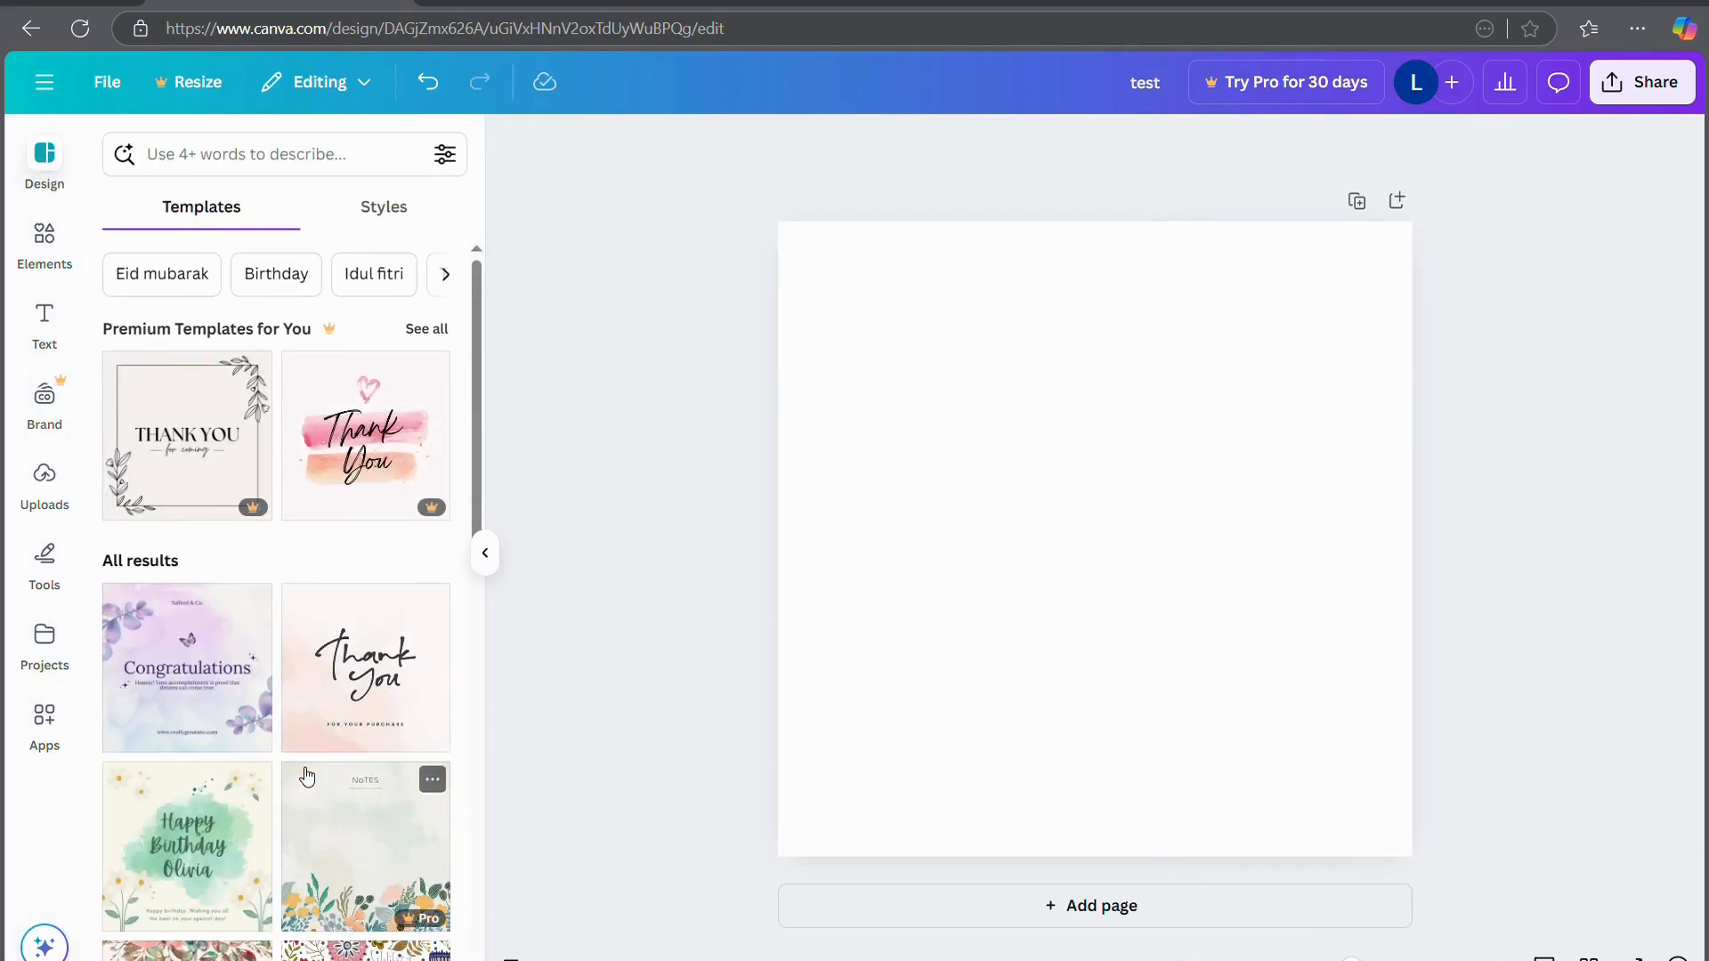
{"action": "scroll", "coordinate": [338, 819], "scroll_direction": "down", "scroll_amount": 8}
{"action": "scroll", "coordinate": [307, 777], "scroll_direction": "down", "scroll_amount": 4}
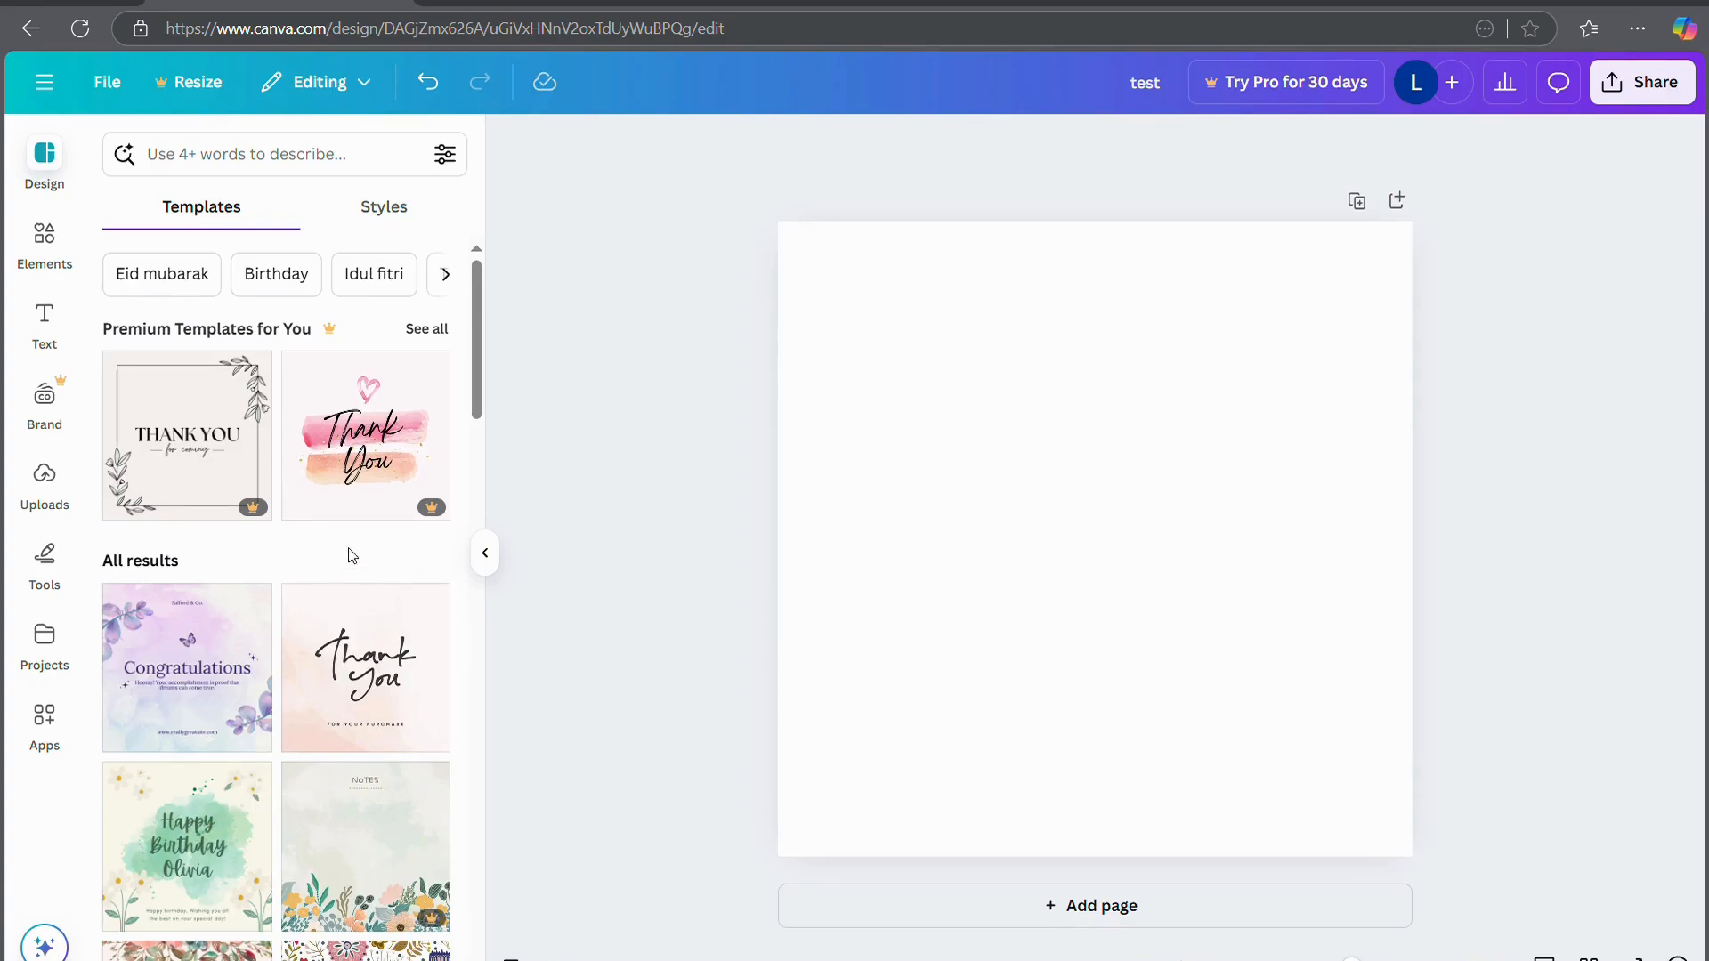
{"action": "scroll", "coordinate": [343, 764], "scroll_direction": "down", "scroll_amount": 10}
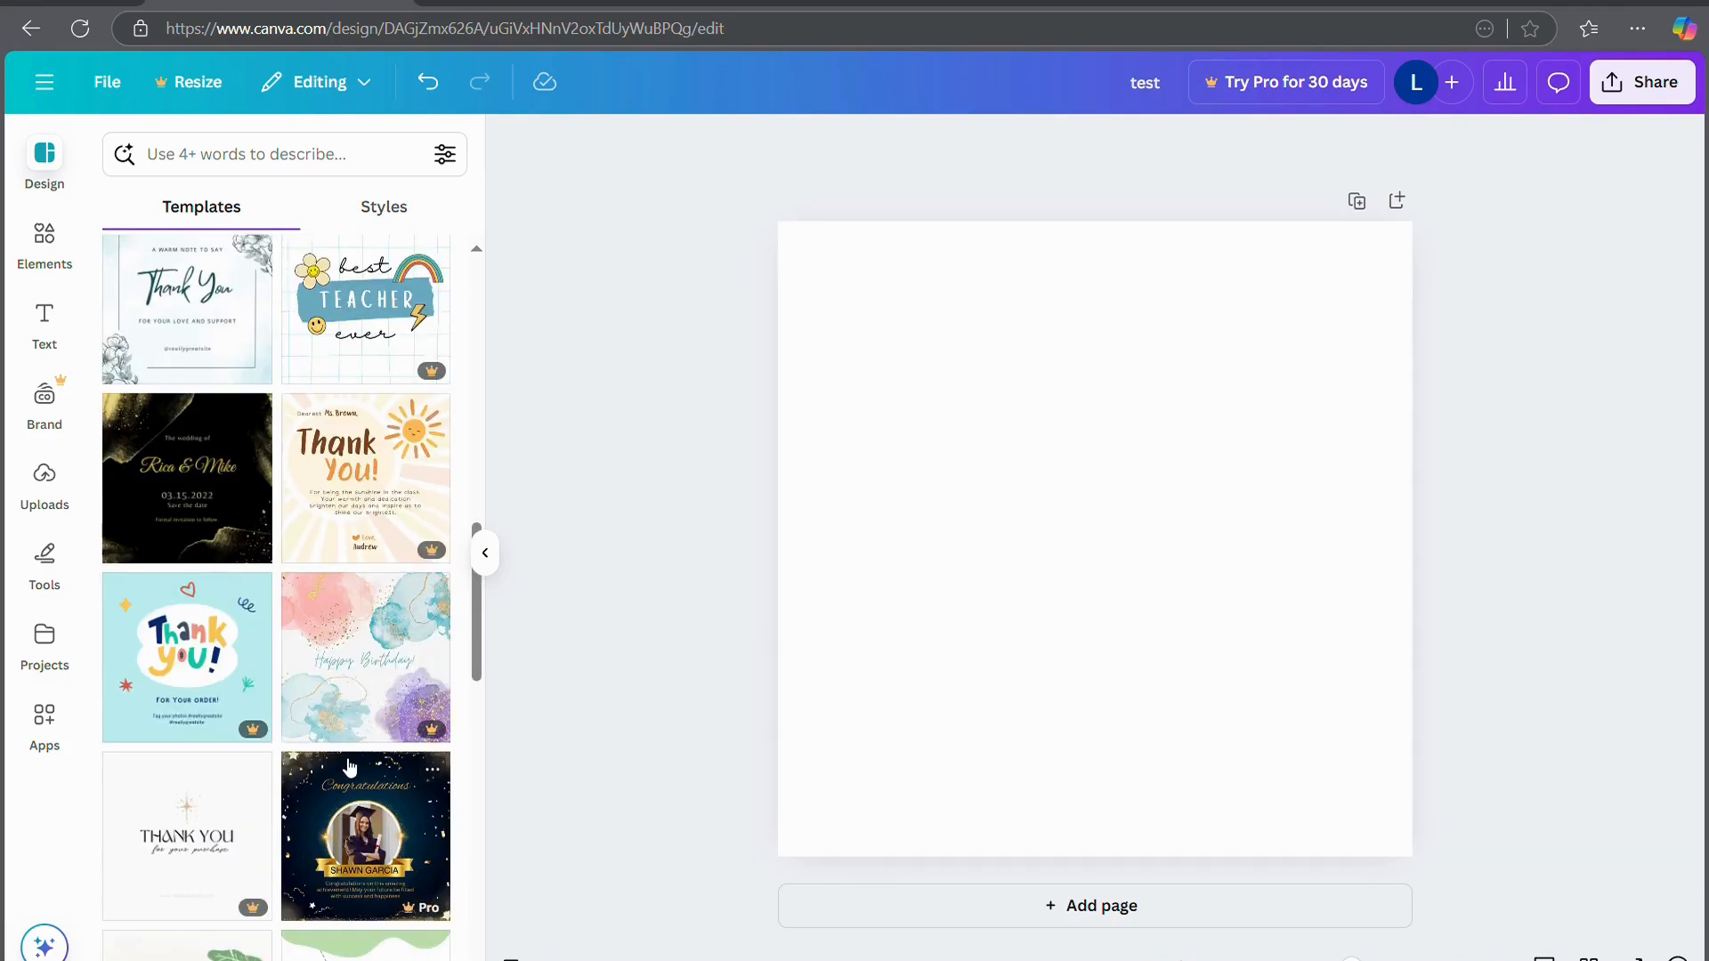
{"action": "scroll", "coordinate": [349, 767], "scroll_direction": "down", "scroll_amount": 3}
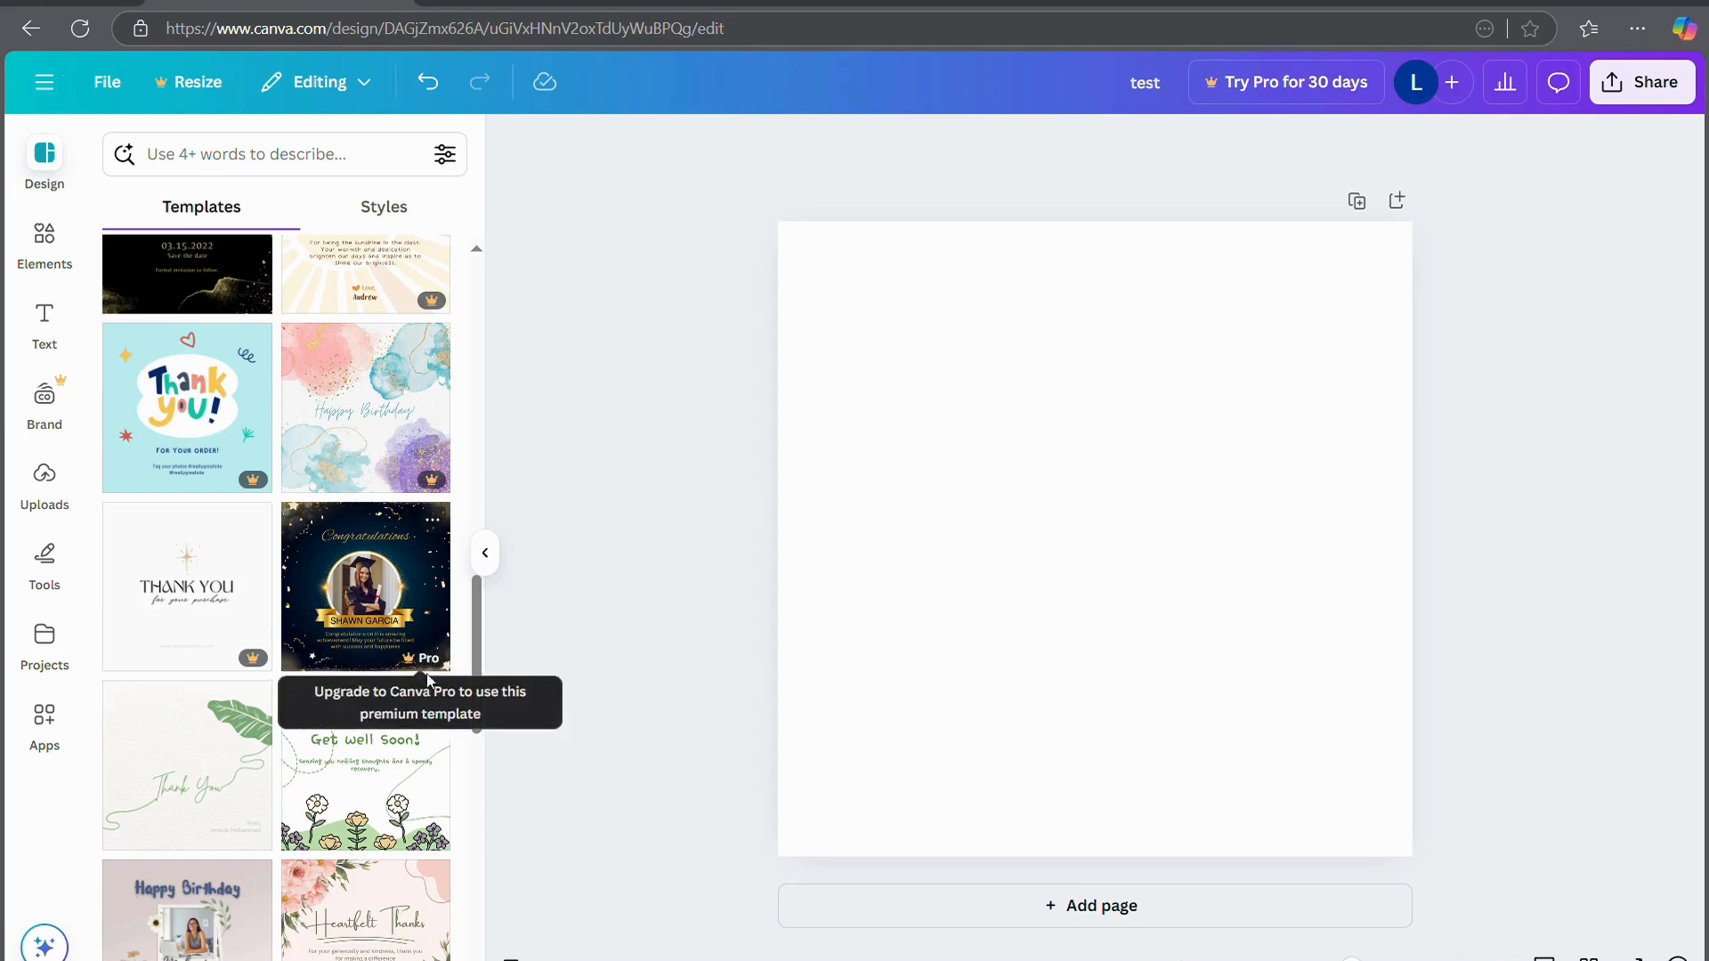
Place the Get well Soon template on the card, trying then undoing moves of the wave and title
{"action": "left_click_drag", "start_coordinate": [360, 763], "coordinate": [961, 393]}
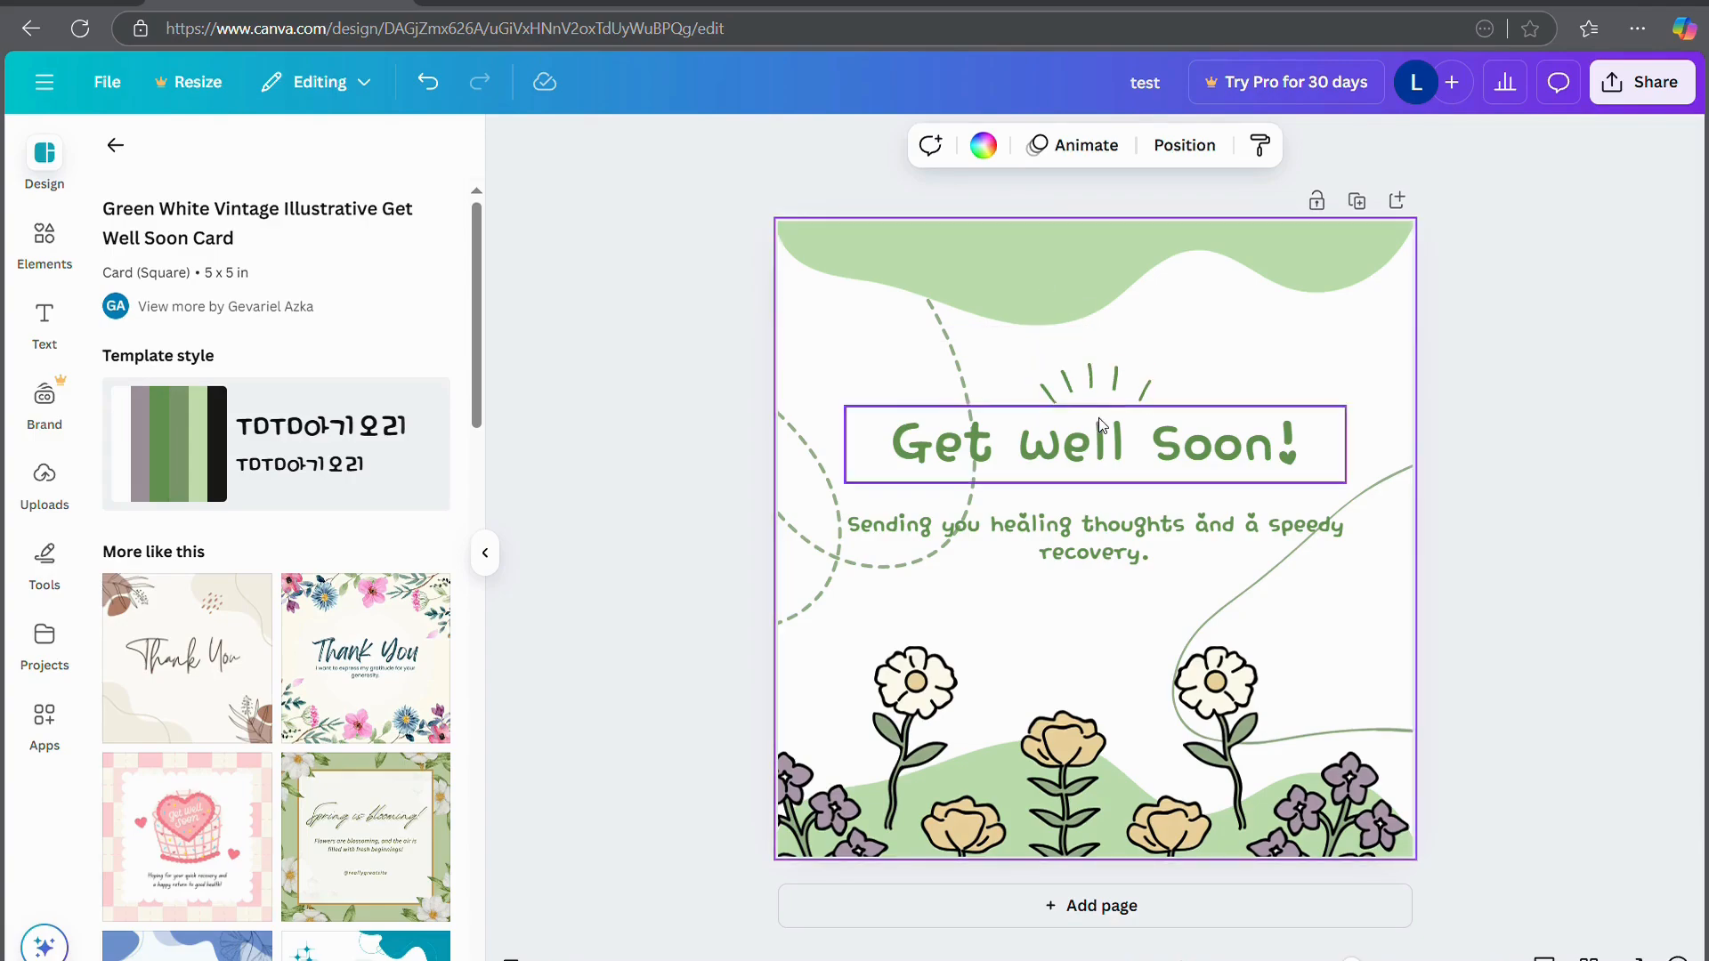
{"action": "left_click_drag", "start_coordinate": [1080, 257], "coordinate": [1131, 307]}
{"action": "key", "text": "ctrl+z"}
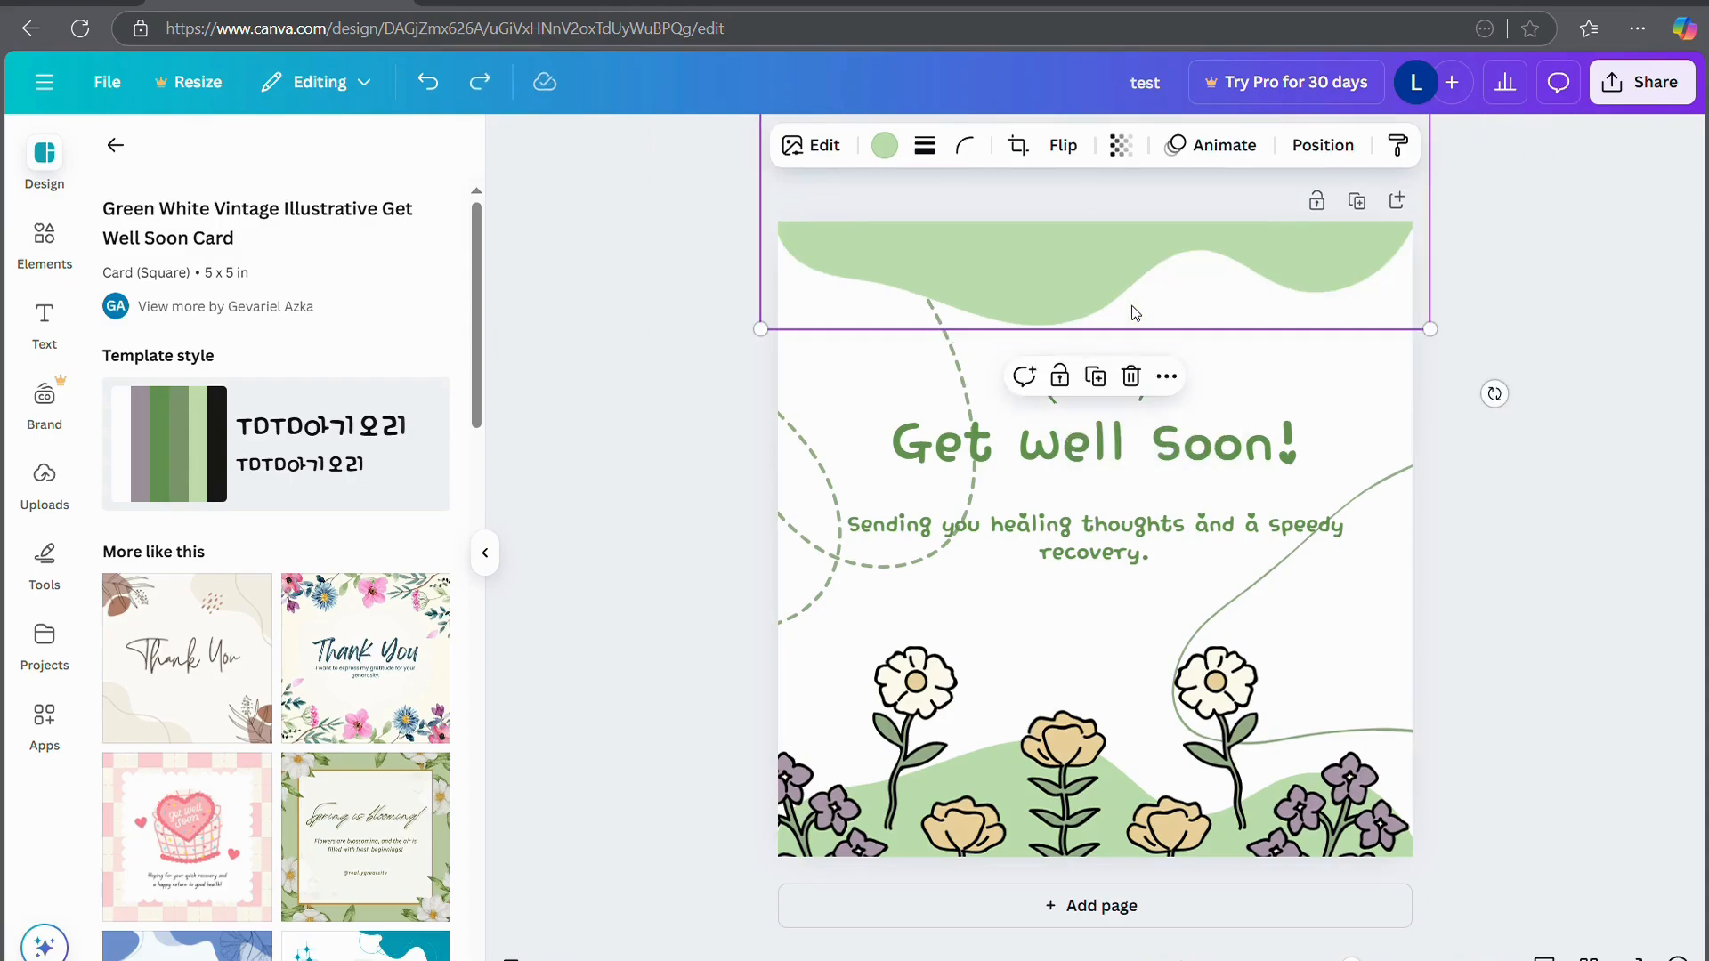
{"action": "left_click_drag", "start_coordinate": [1048, 463], "coordinate": [1160, 505]}
{"action": "mouse_move", "coordinate": [1159, 501]}
{"action": "left_mouse_down"}
{"action": "mouse_move", "coordinate": [1182, 468]}
{"action": "mouse_move", "coordinate": [1159, 510]}
{"action": "left_mouse_up"}
{"action": "key", "text": "ctrl+z"}
Try the Quotes Script font on the title and move the flower image, undoing both changes
{"action": "double_click", "coordinate": [1086, 441]}
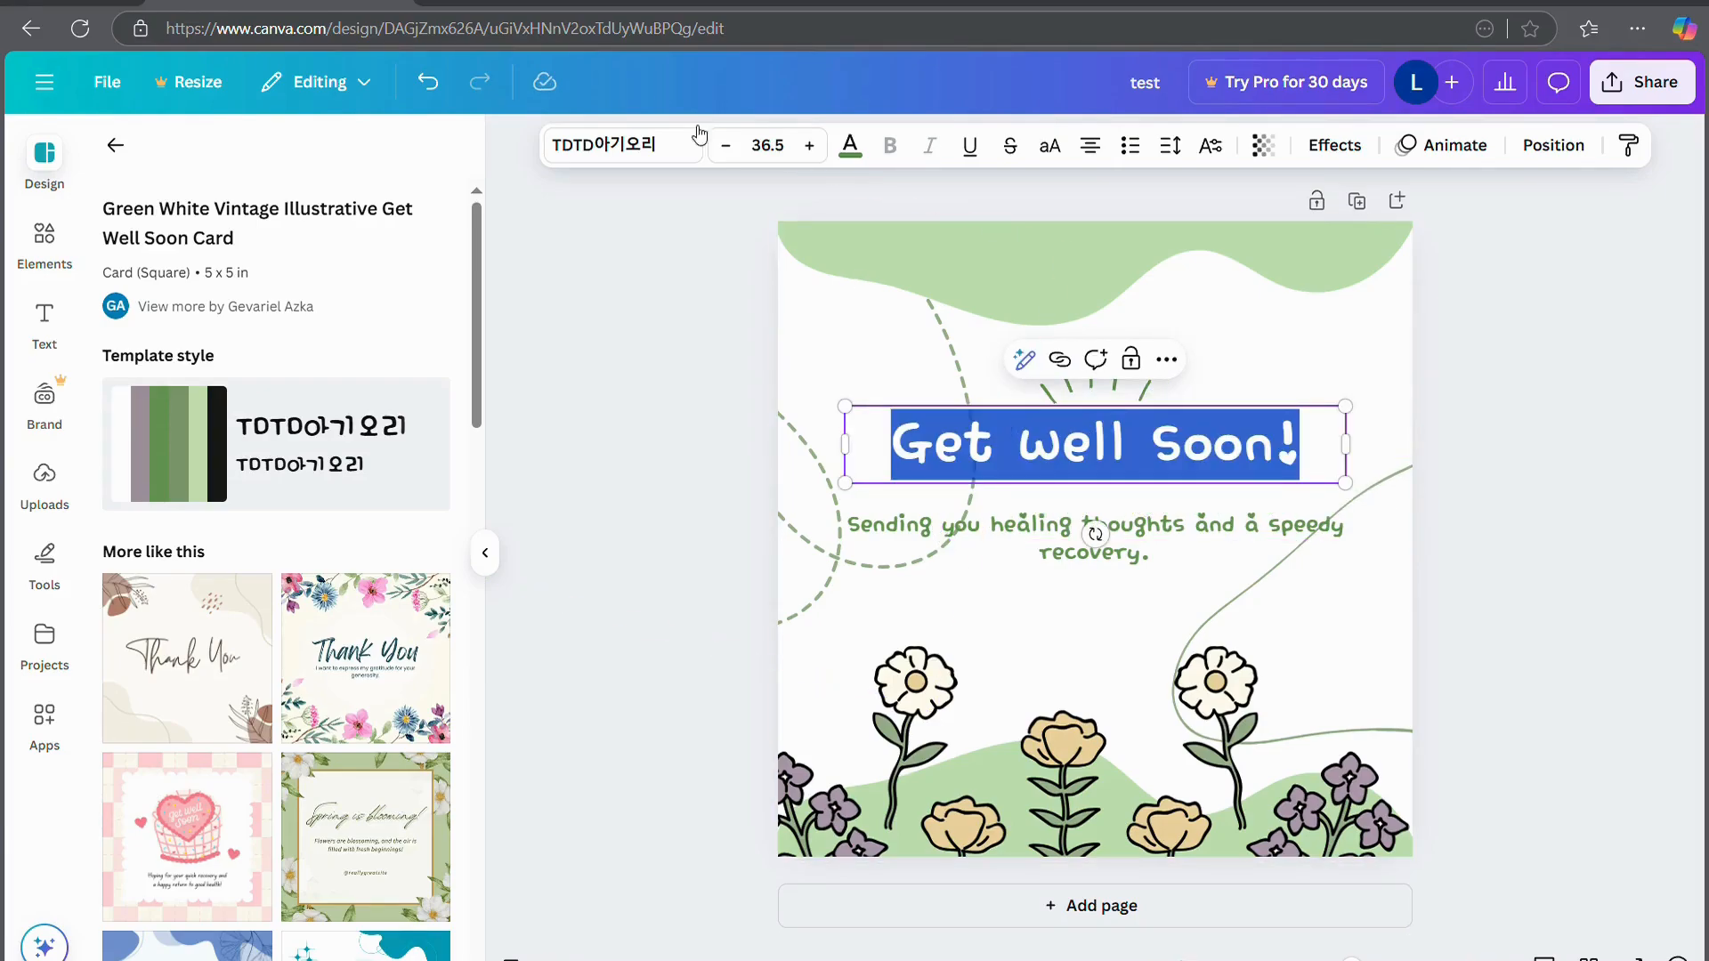
{"action": "left_click", "coordinate": [684, 156]}
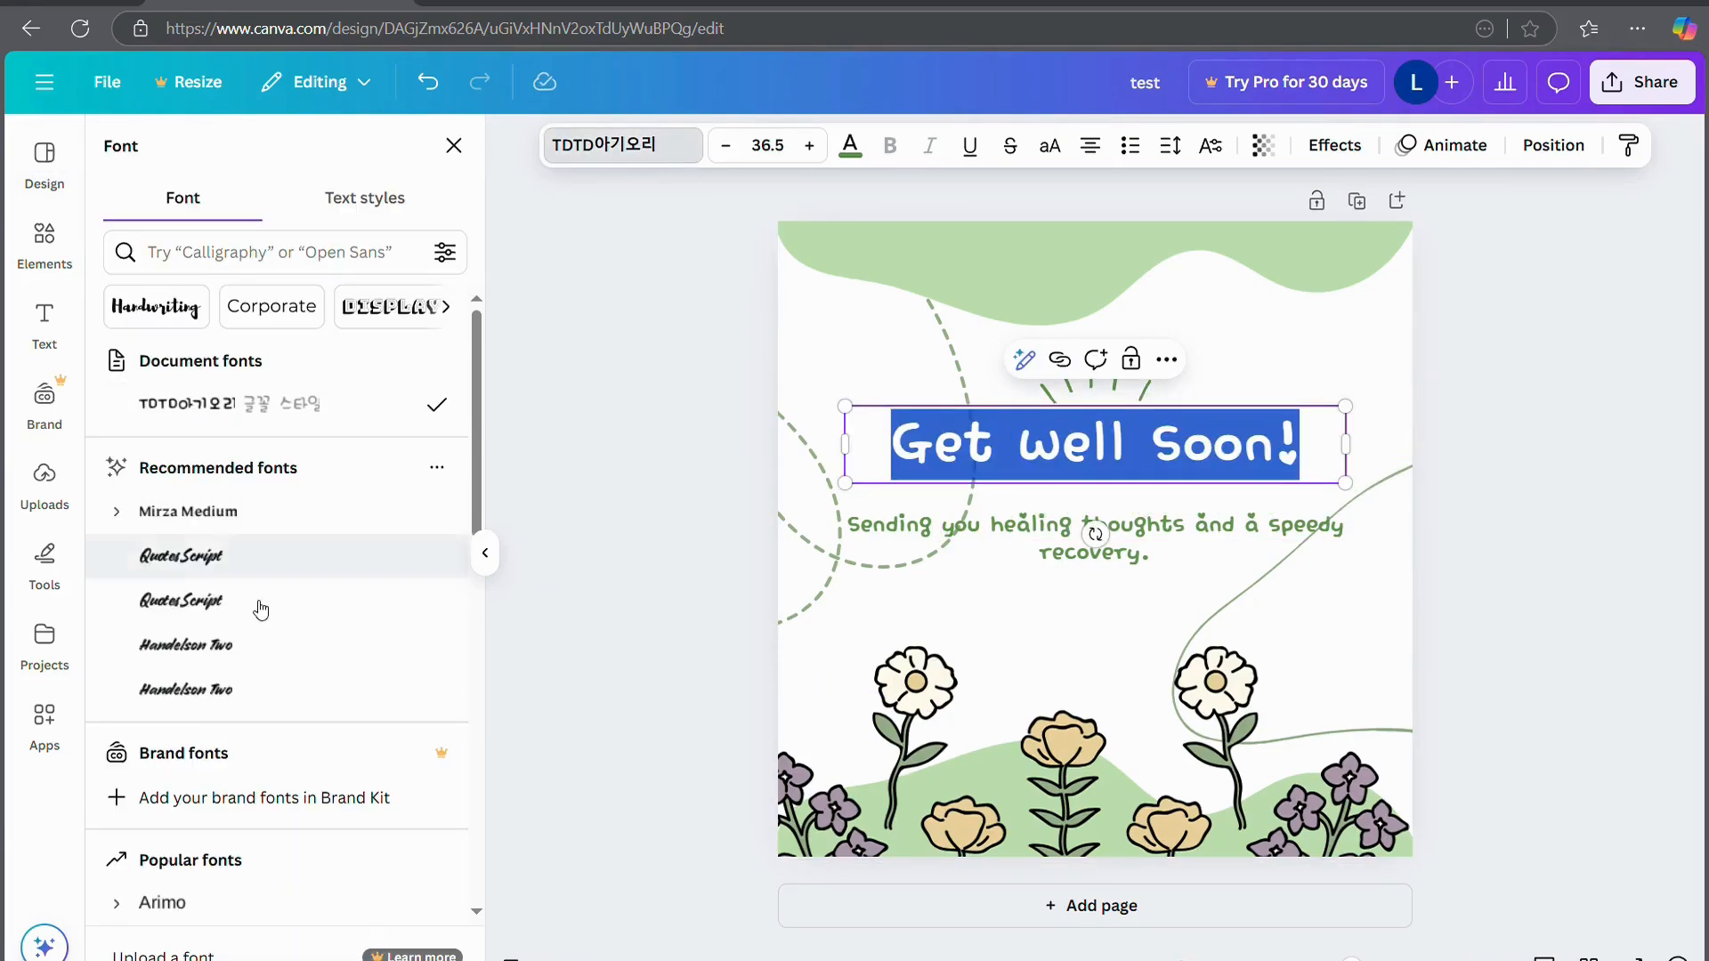
{"action": "left_click", "coordinate": [247, 574]}
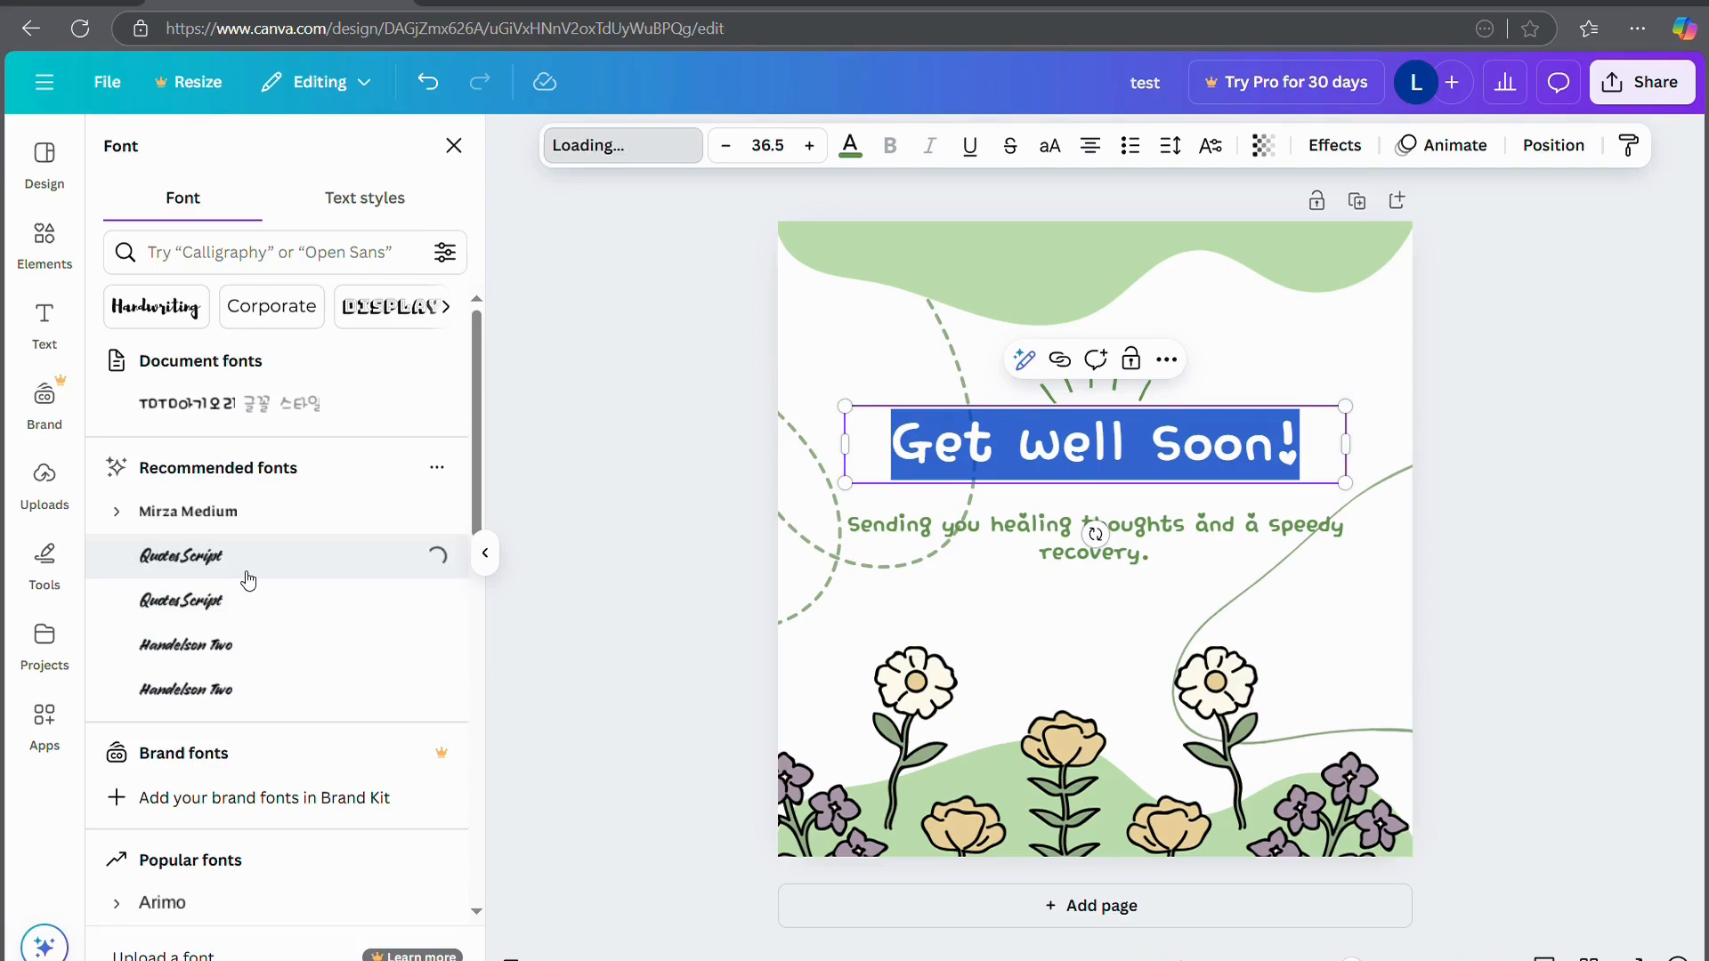
{"action": "left_click", "coordinate": [541, 633]}
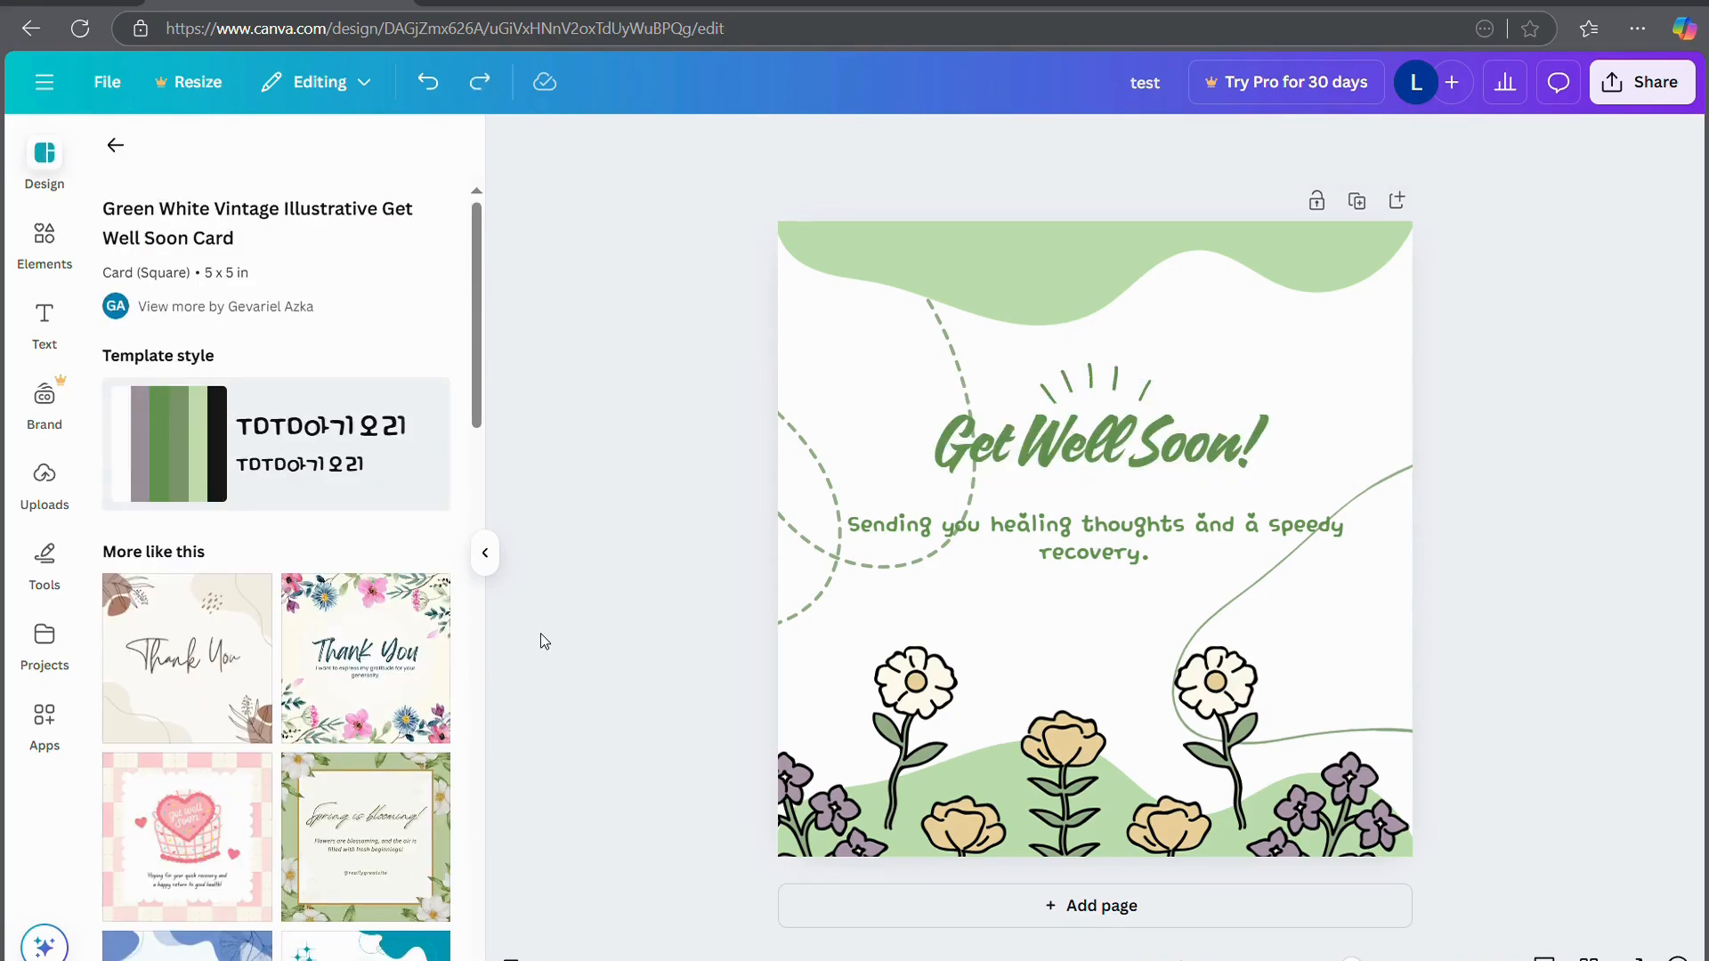
{"action": "key", "text": "ctrl+z"}
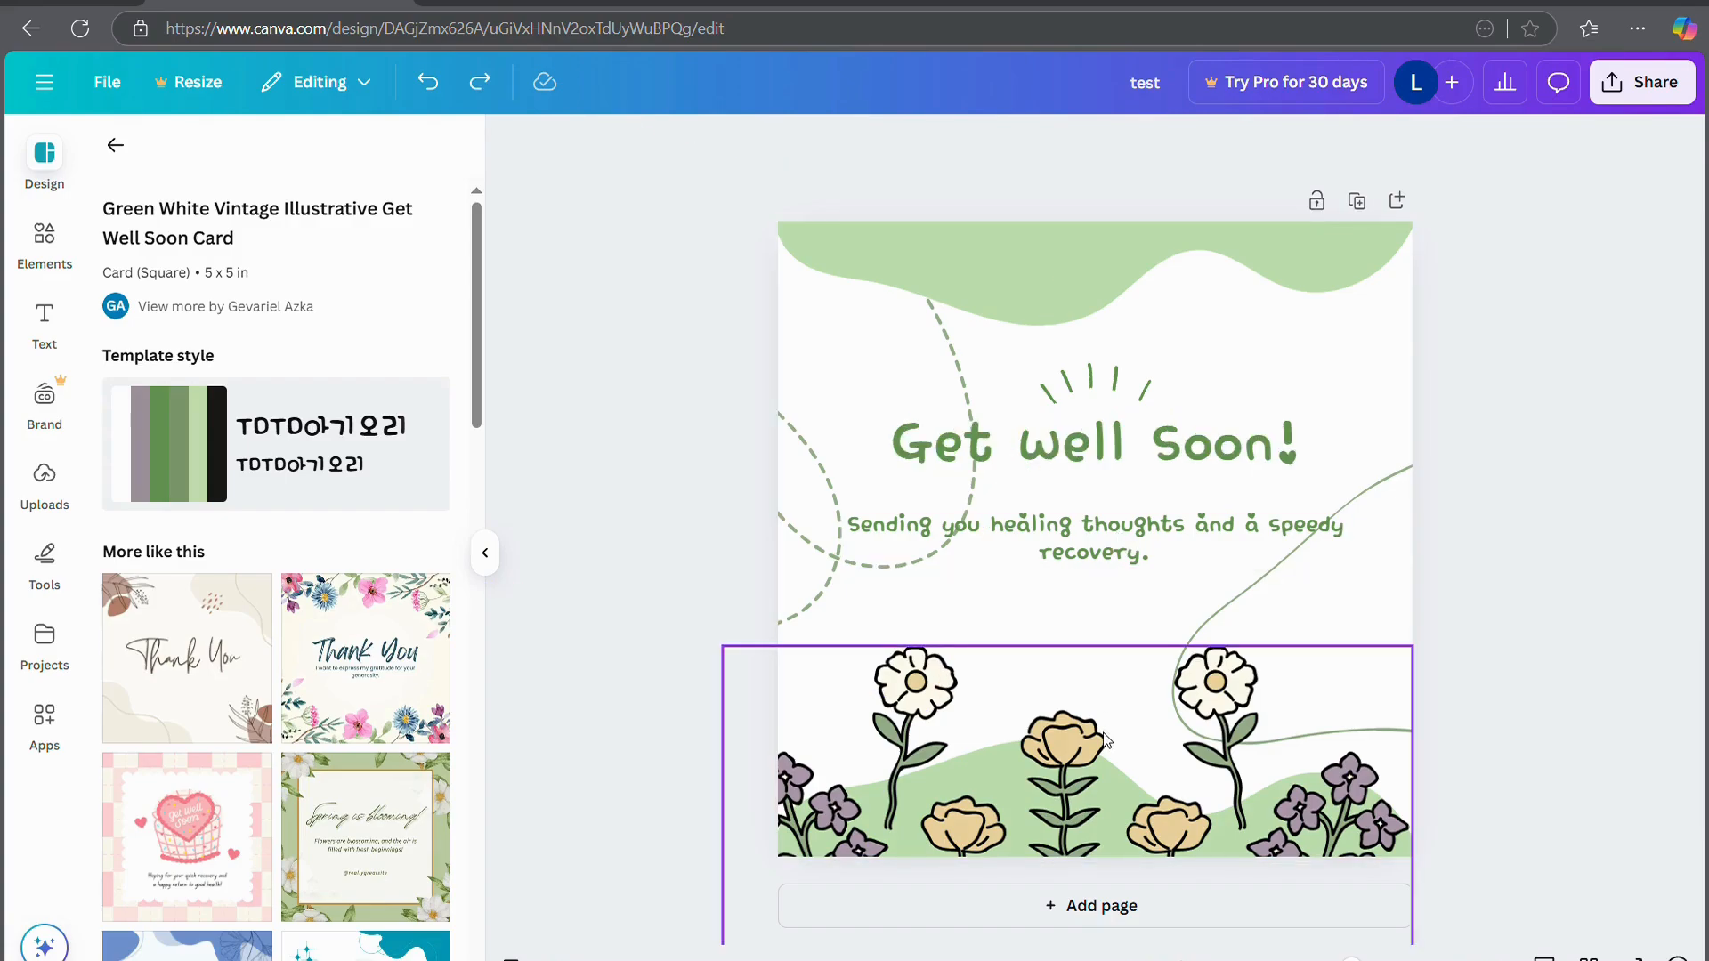
{"action": "left_click_drag", "start_coordinate": [1105, 738], "coordinate": [1107, 587]}
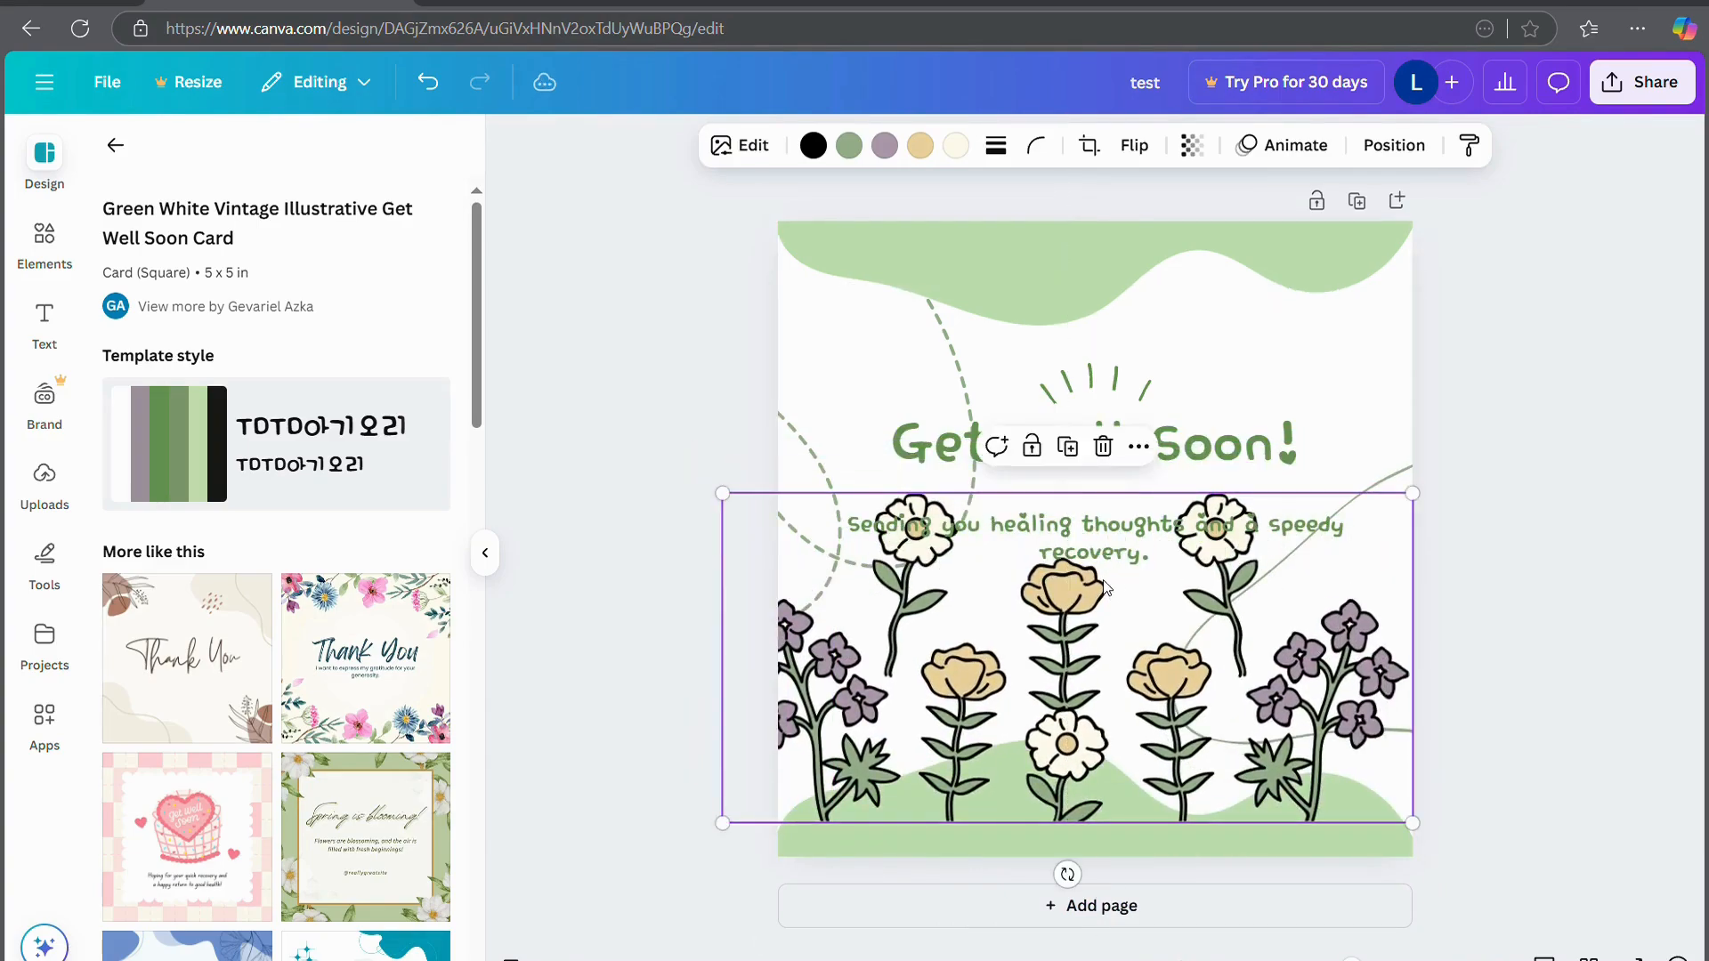
{"action": "key", "text": "ctrl+z"}
{"action": "left_click", "coordinate": [620, 603]}
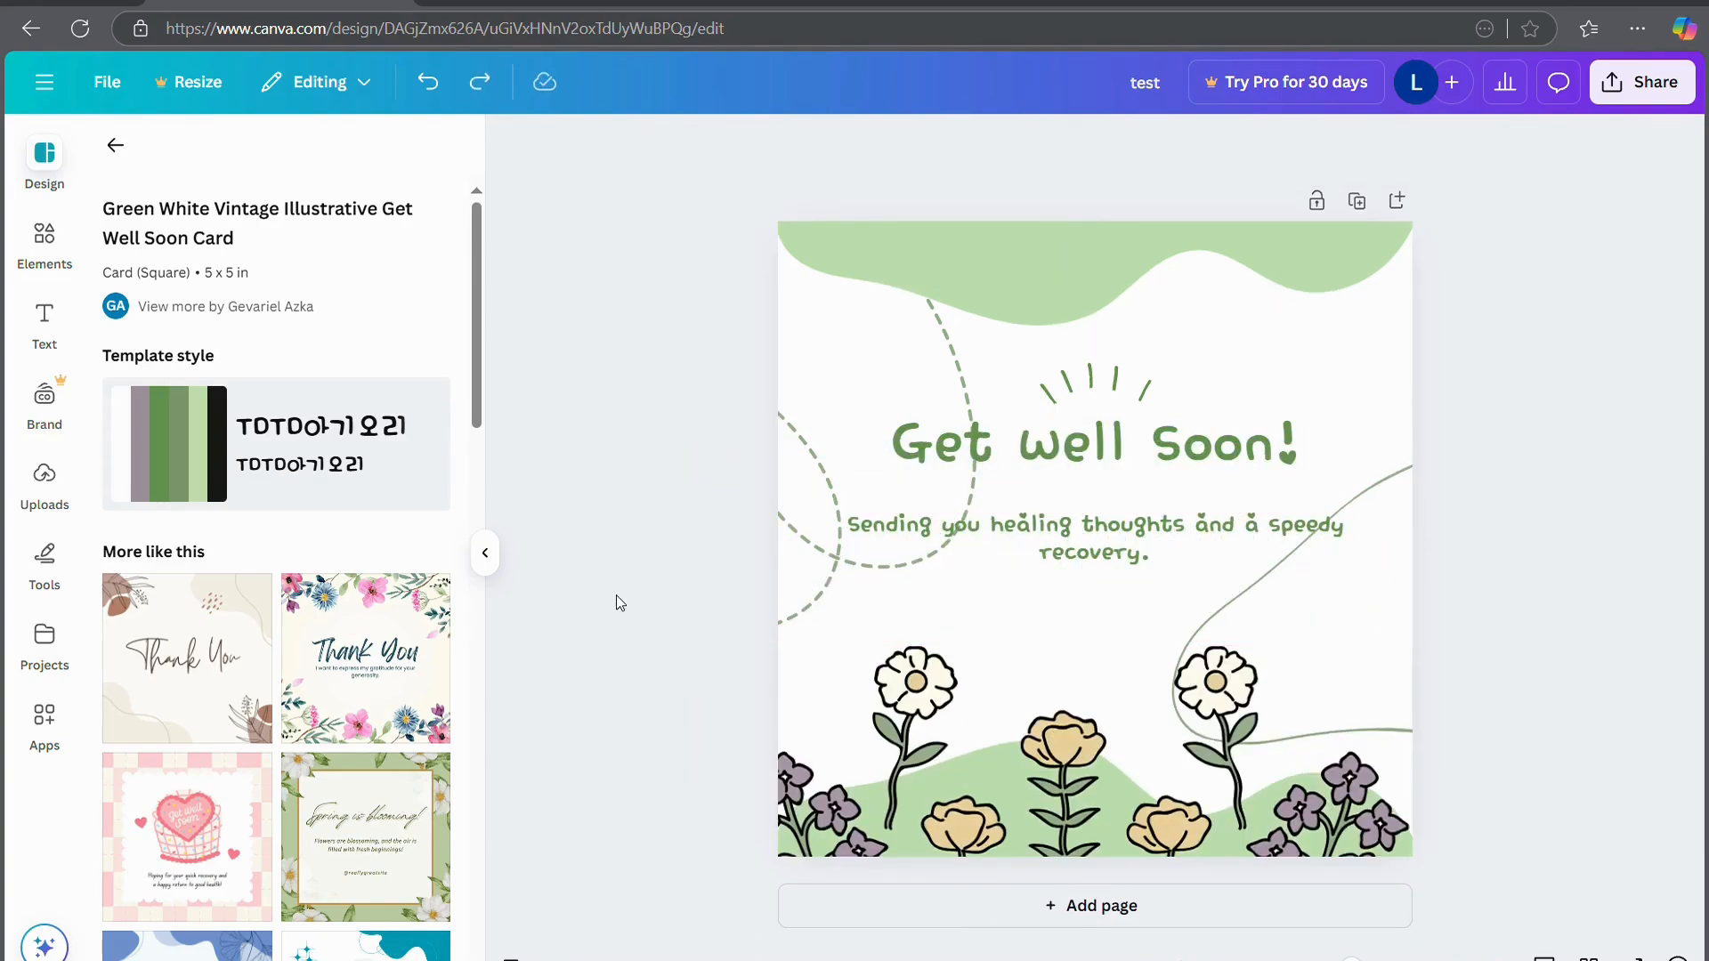
Undo the template placement to blank the card and open the Elements library
{"action": "key", "text": "ctrl+z"}
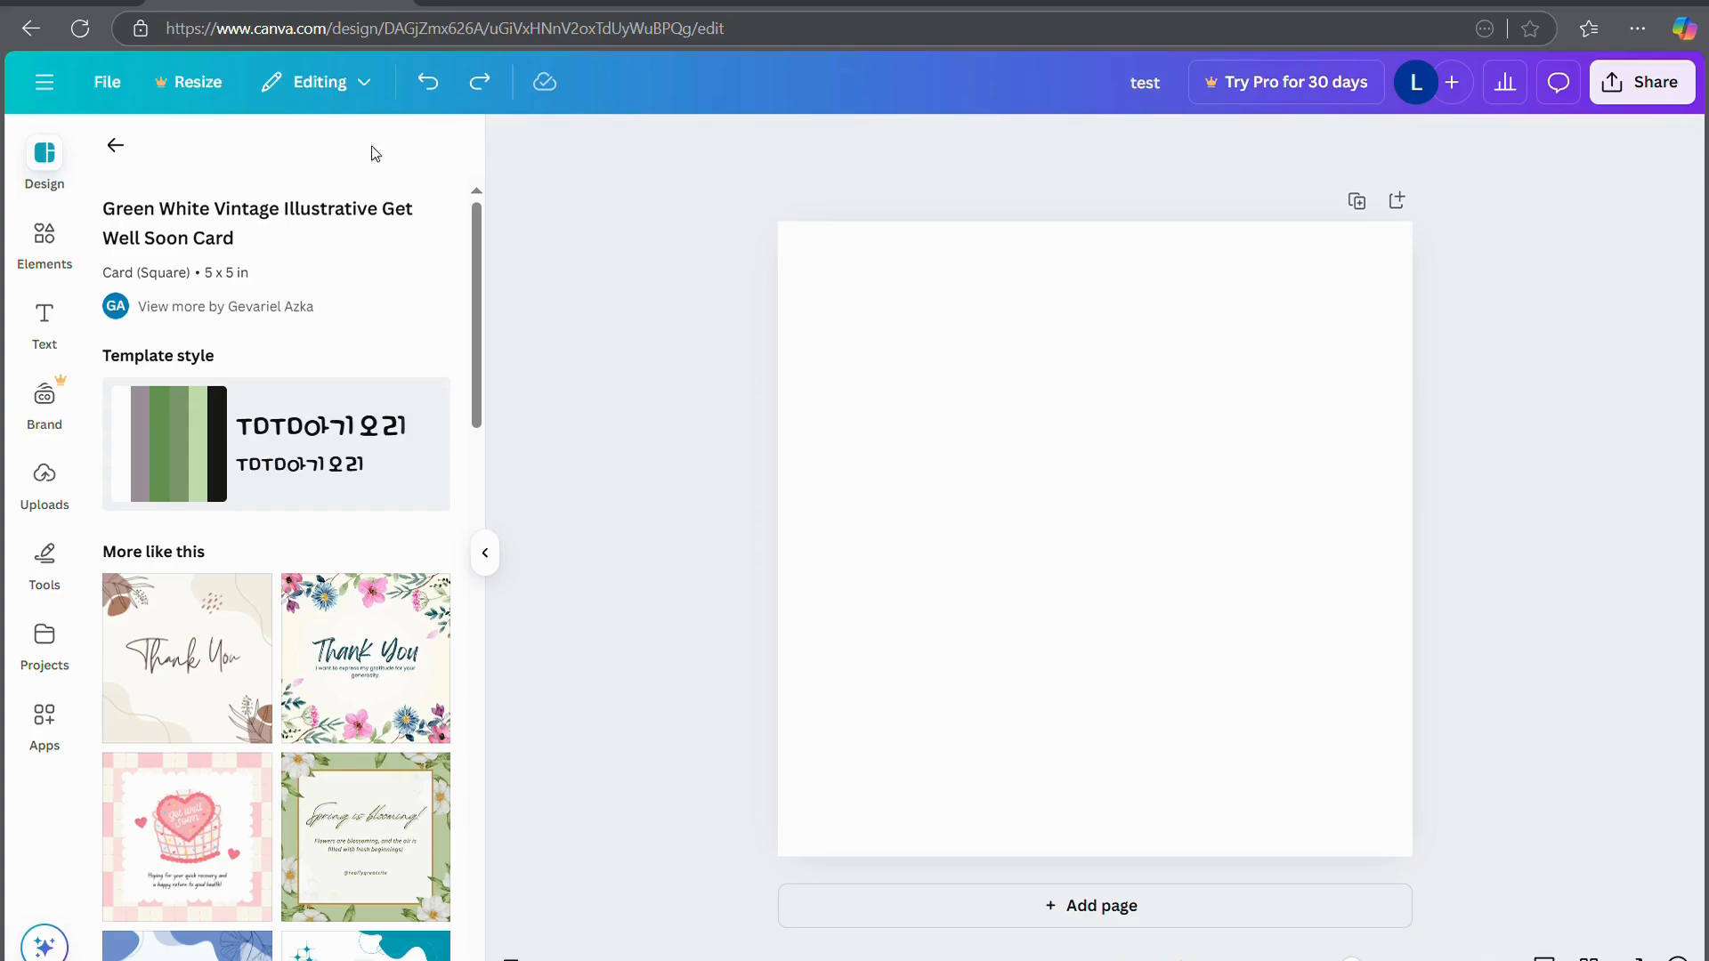
{"action": "left_click", "coordinate": [114, 148]}
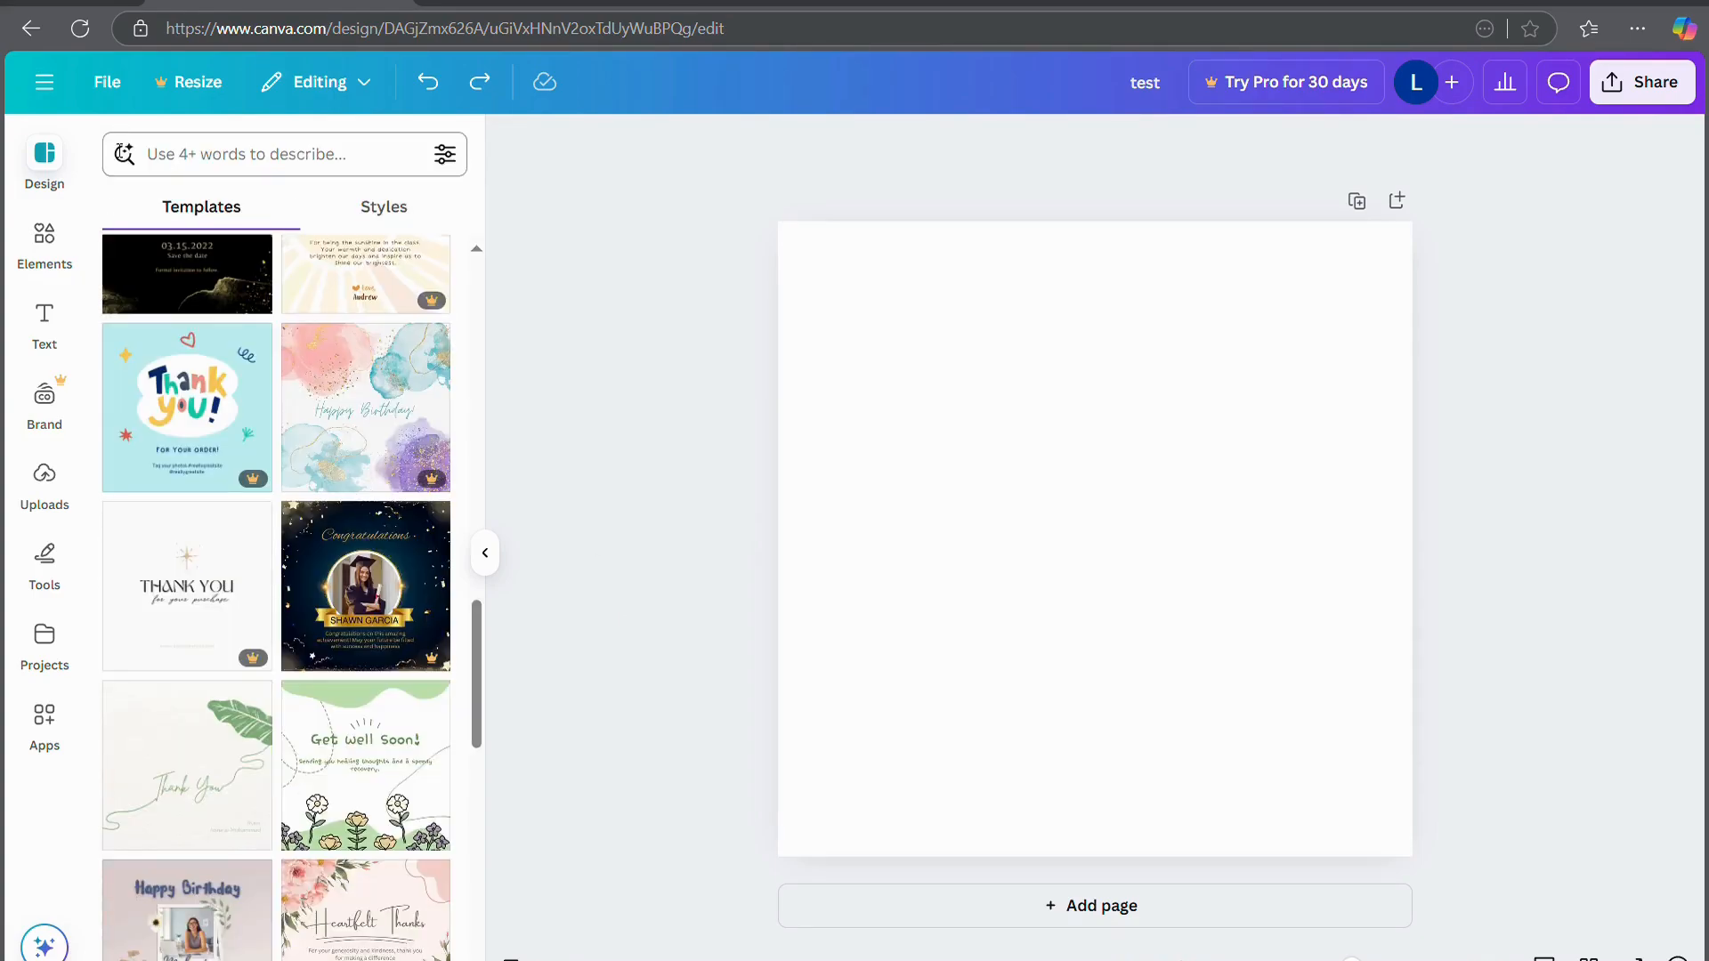
{"action": "left_click", "coordinate": [31, 233]}
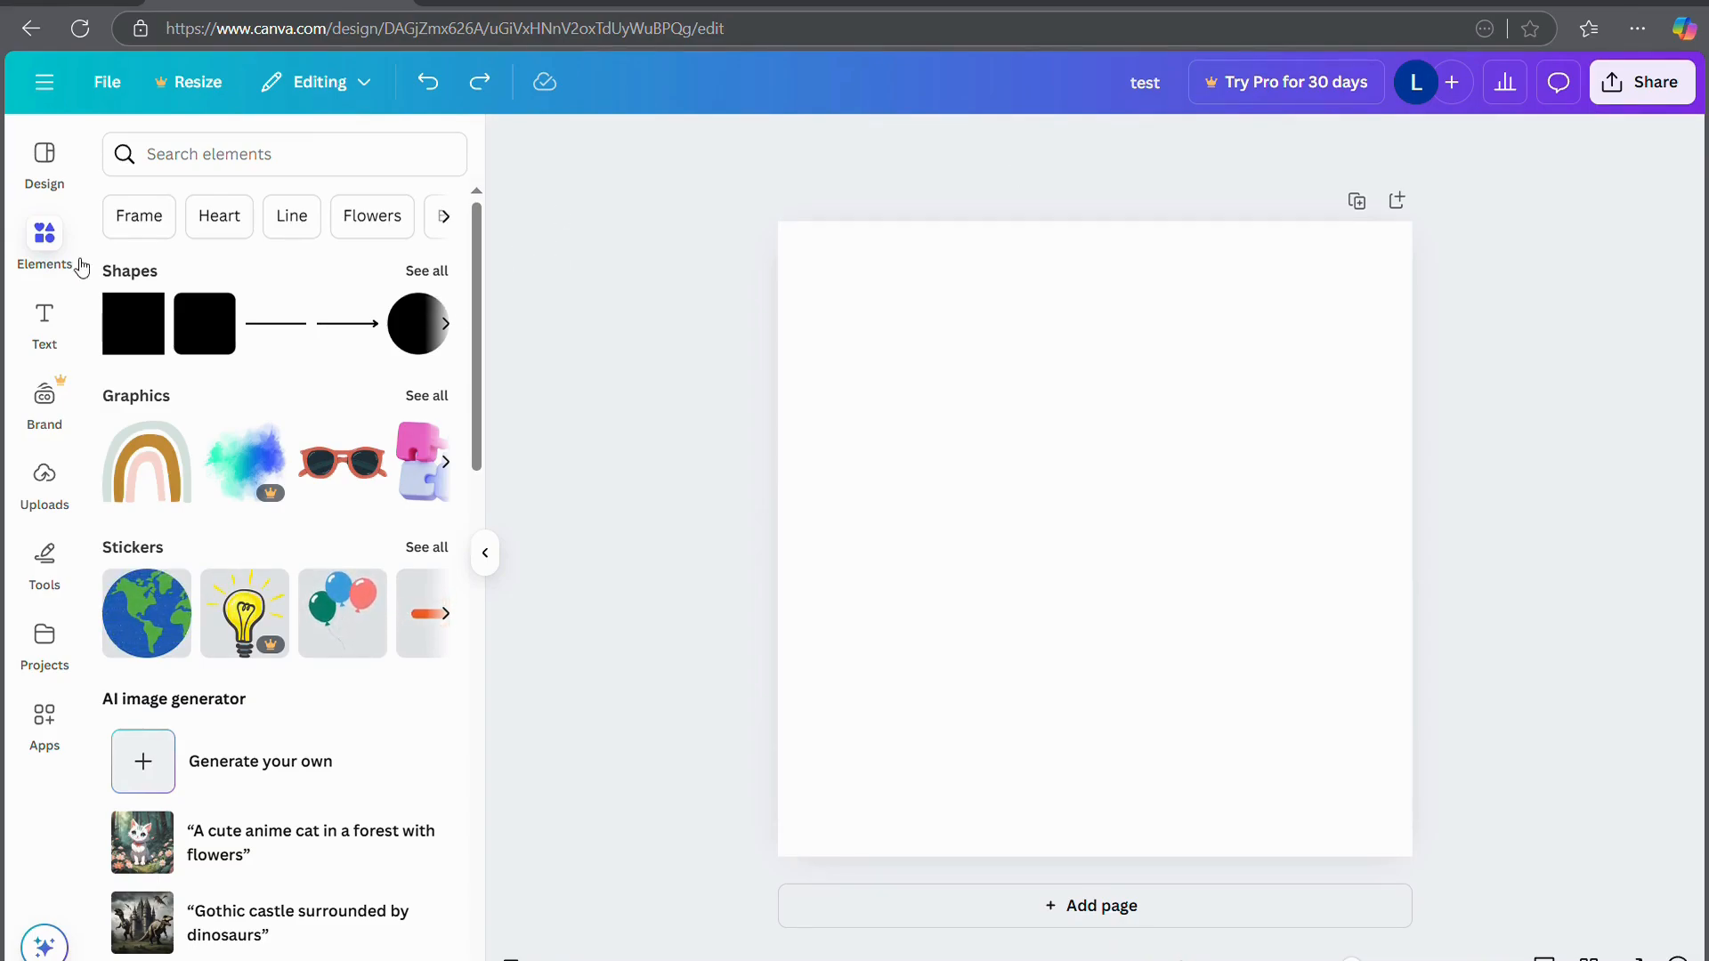
Place a circle shape from the Shapes set near the top of the page
{"action": "left_click", "coordinate": [428, 270]}
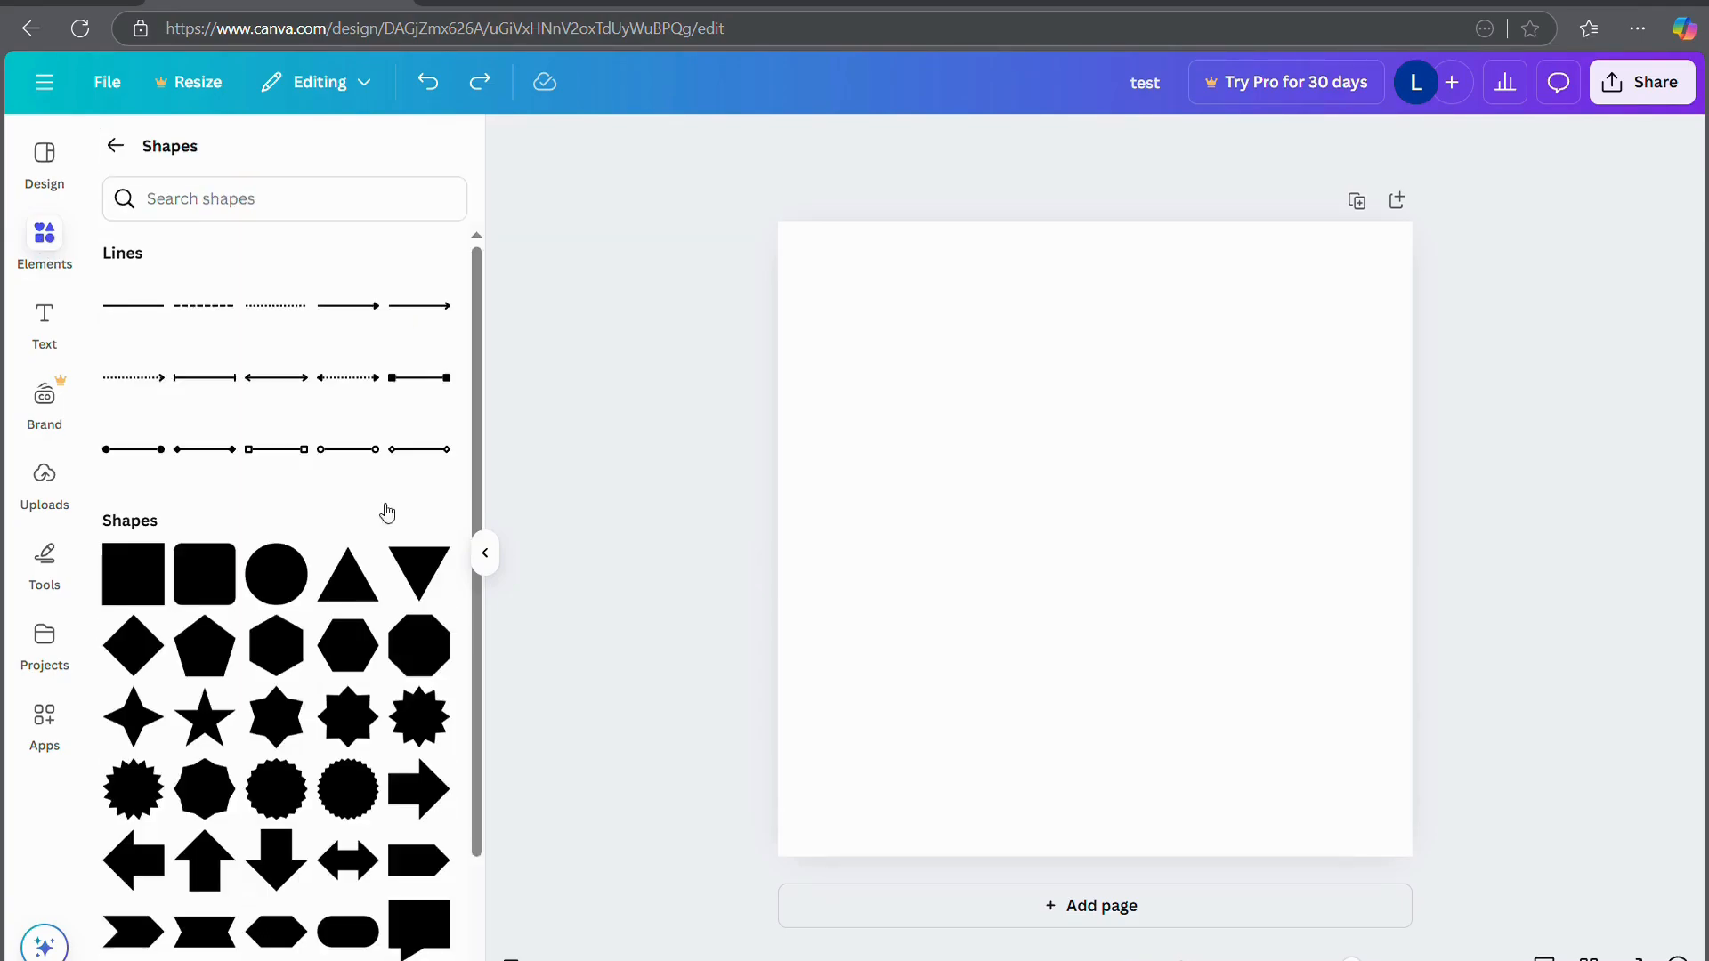
{"action": "left_click_drag", "start_coordinate": [279, 585], "coordinate": [920, 310]}
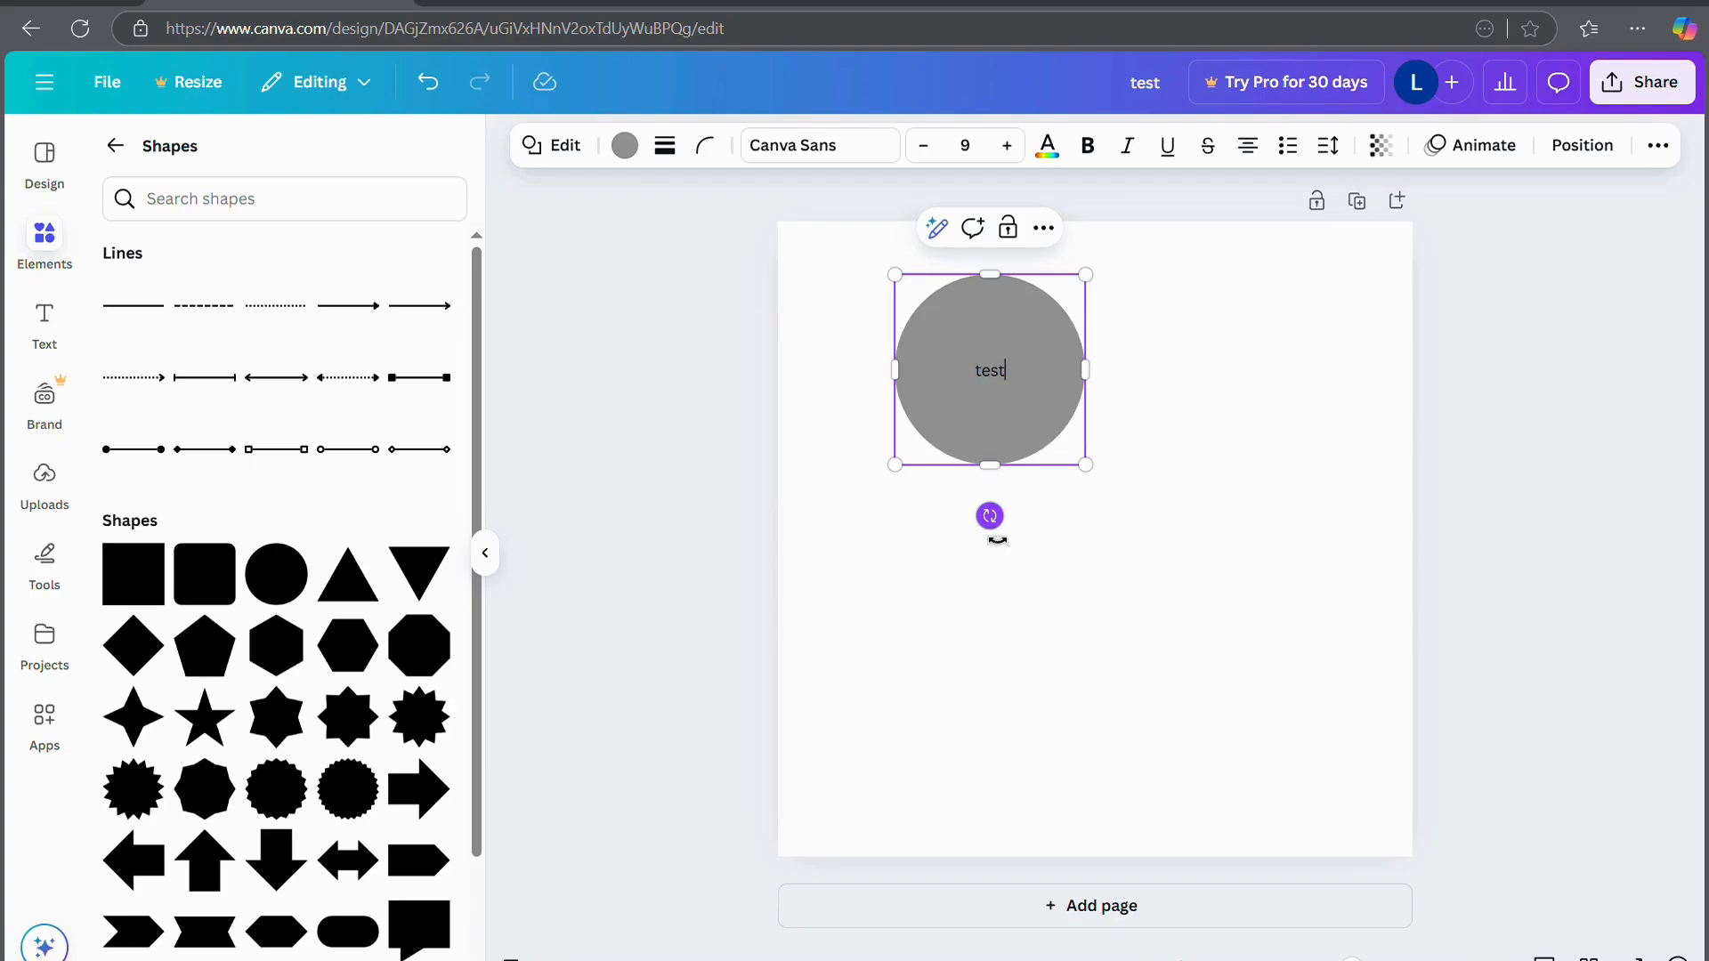
{"action": "left_click", "coordinate": [695, 537]}
{"action": "left_click", "coordinate": [999, 388]}
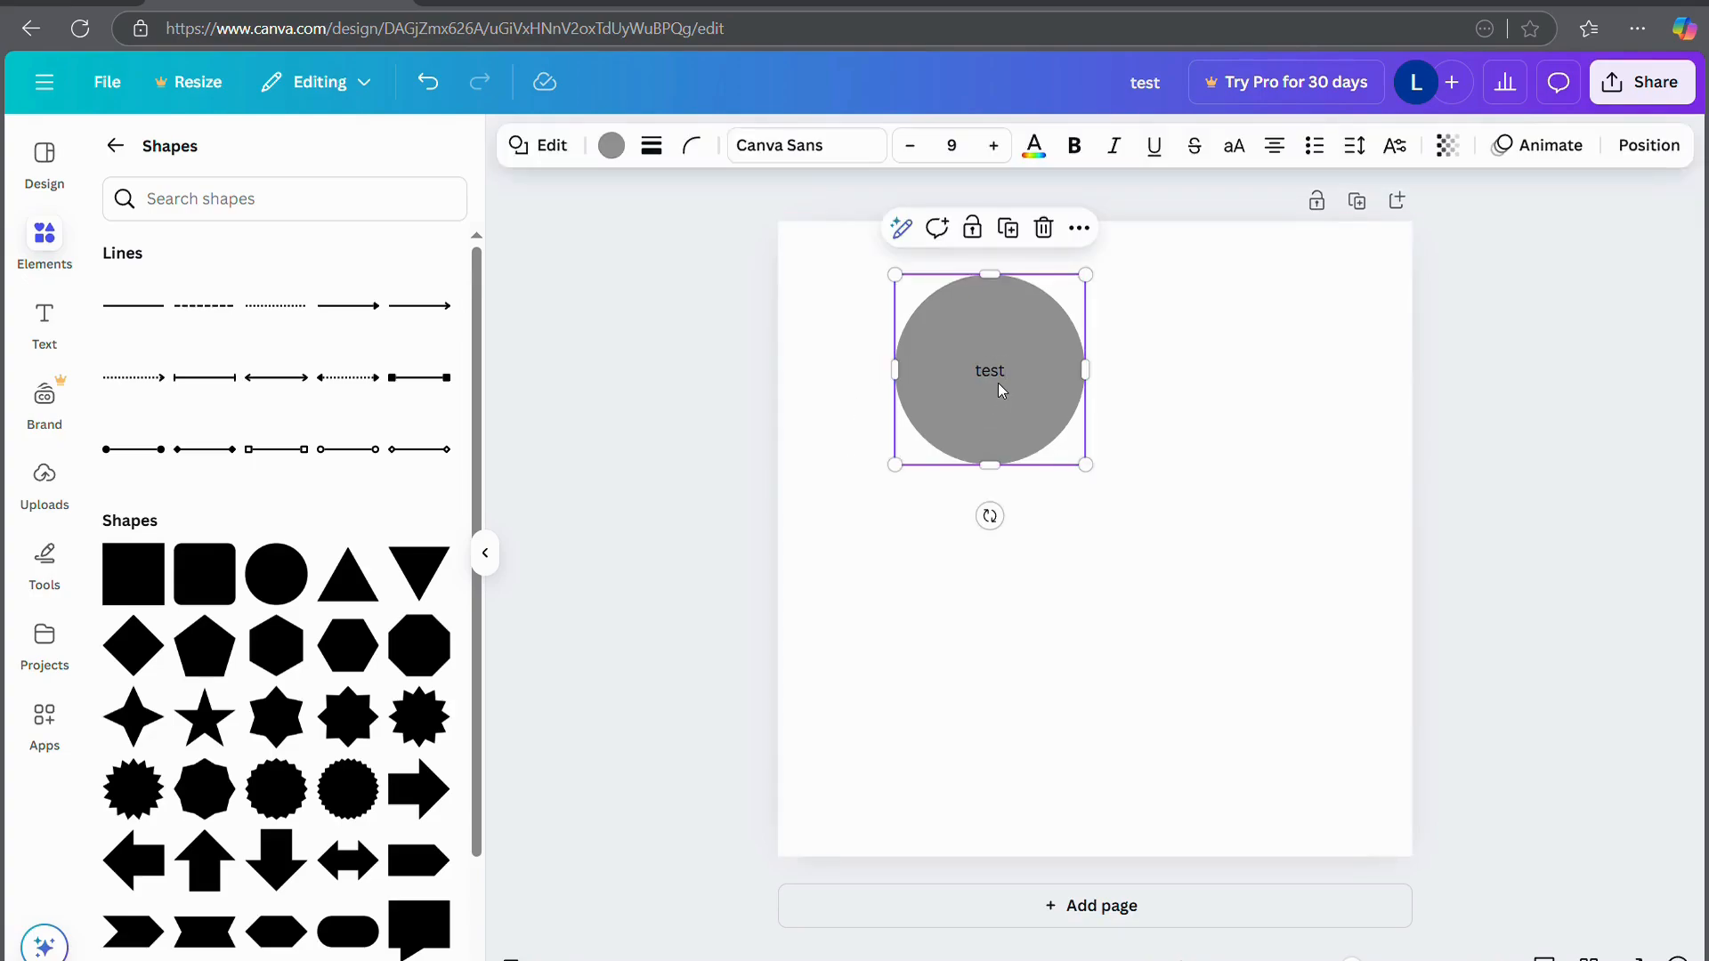
Fill the circle with the blue-pink gradient and start typing 'happy birthday!' inside it
{"action": "left_click", "coordinate": [611, 145]}
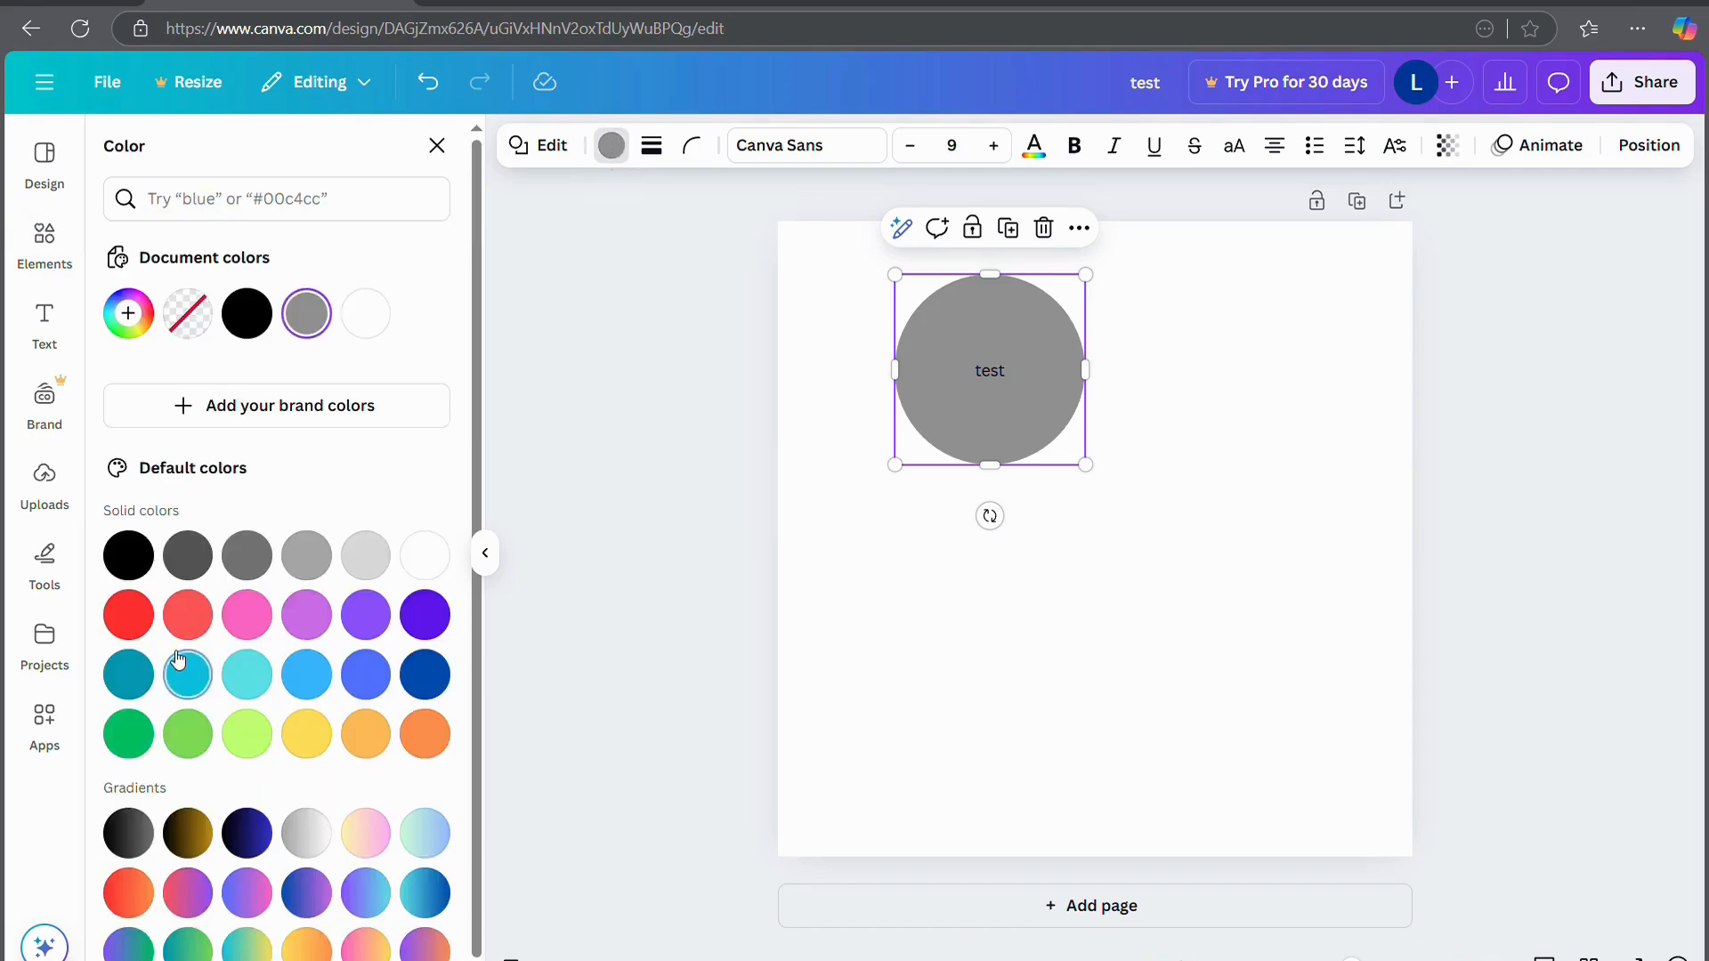
{"action": "left_click", "coordinate": [311, 623]}
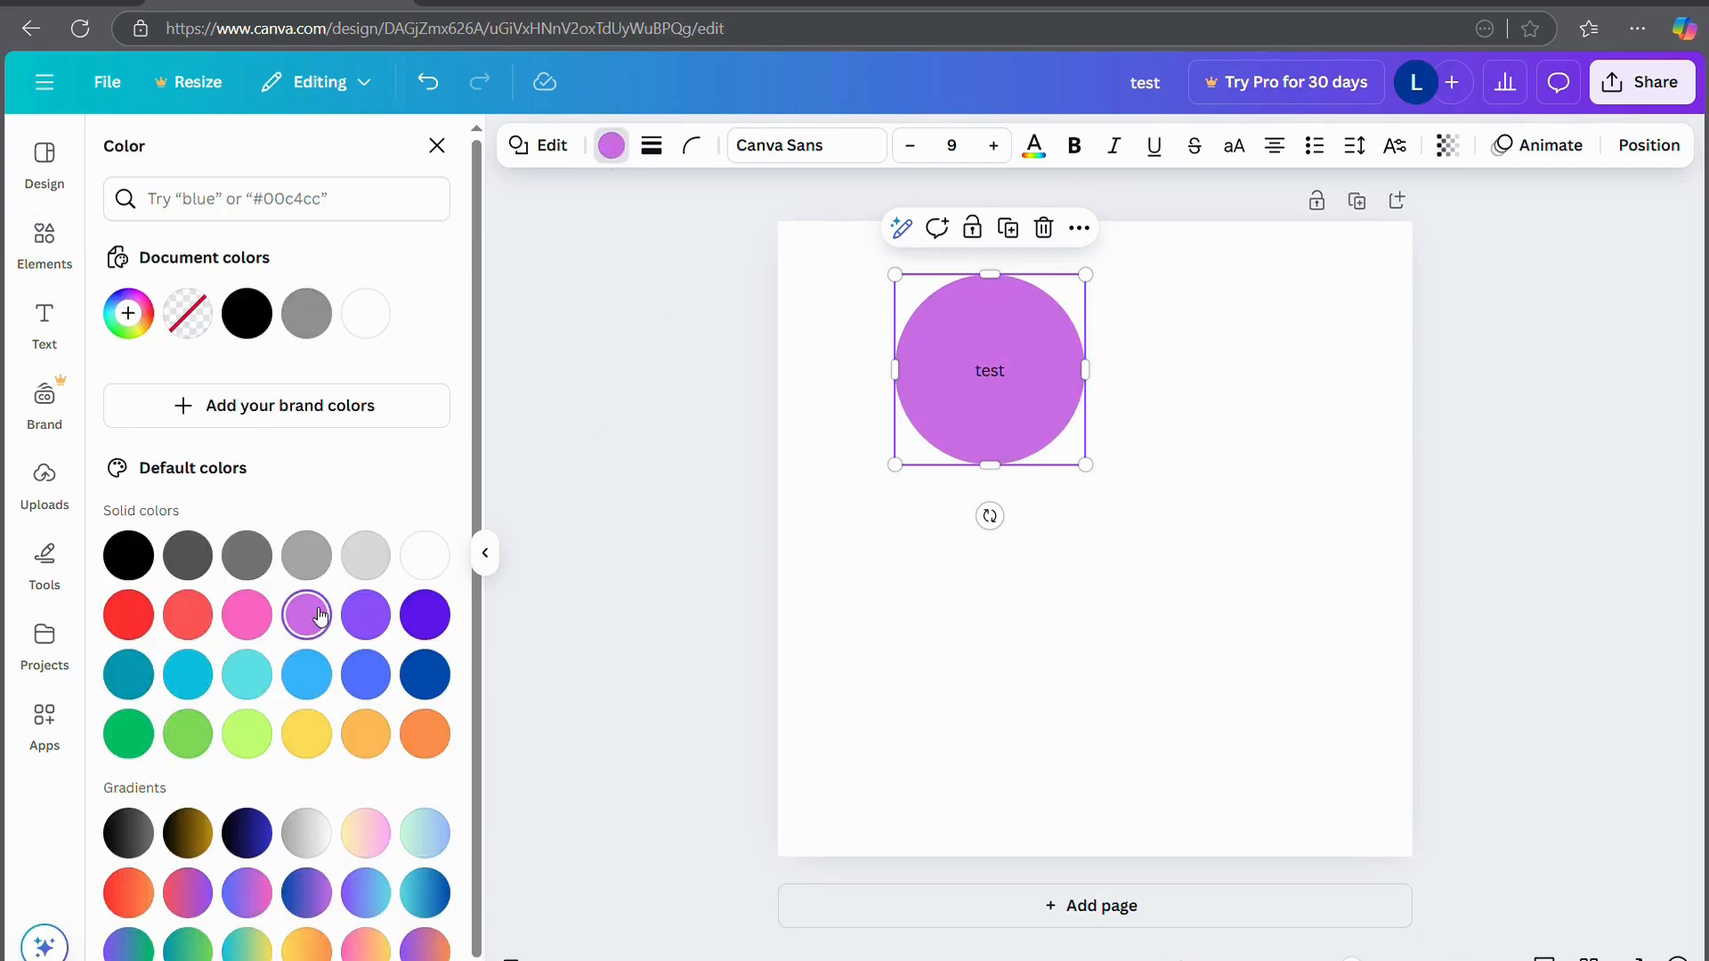
{"action": "left_click", "coordinate": [245, 893]}
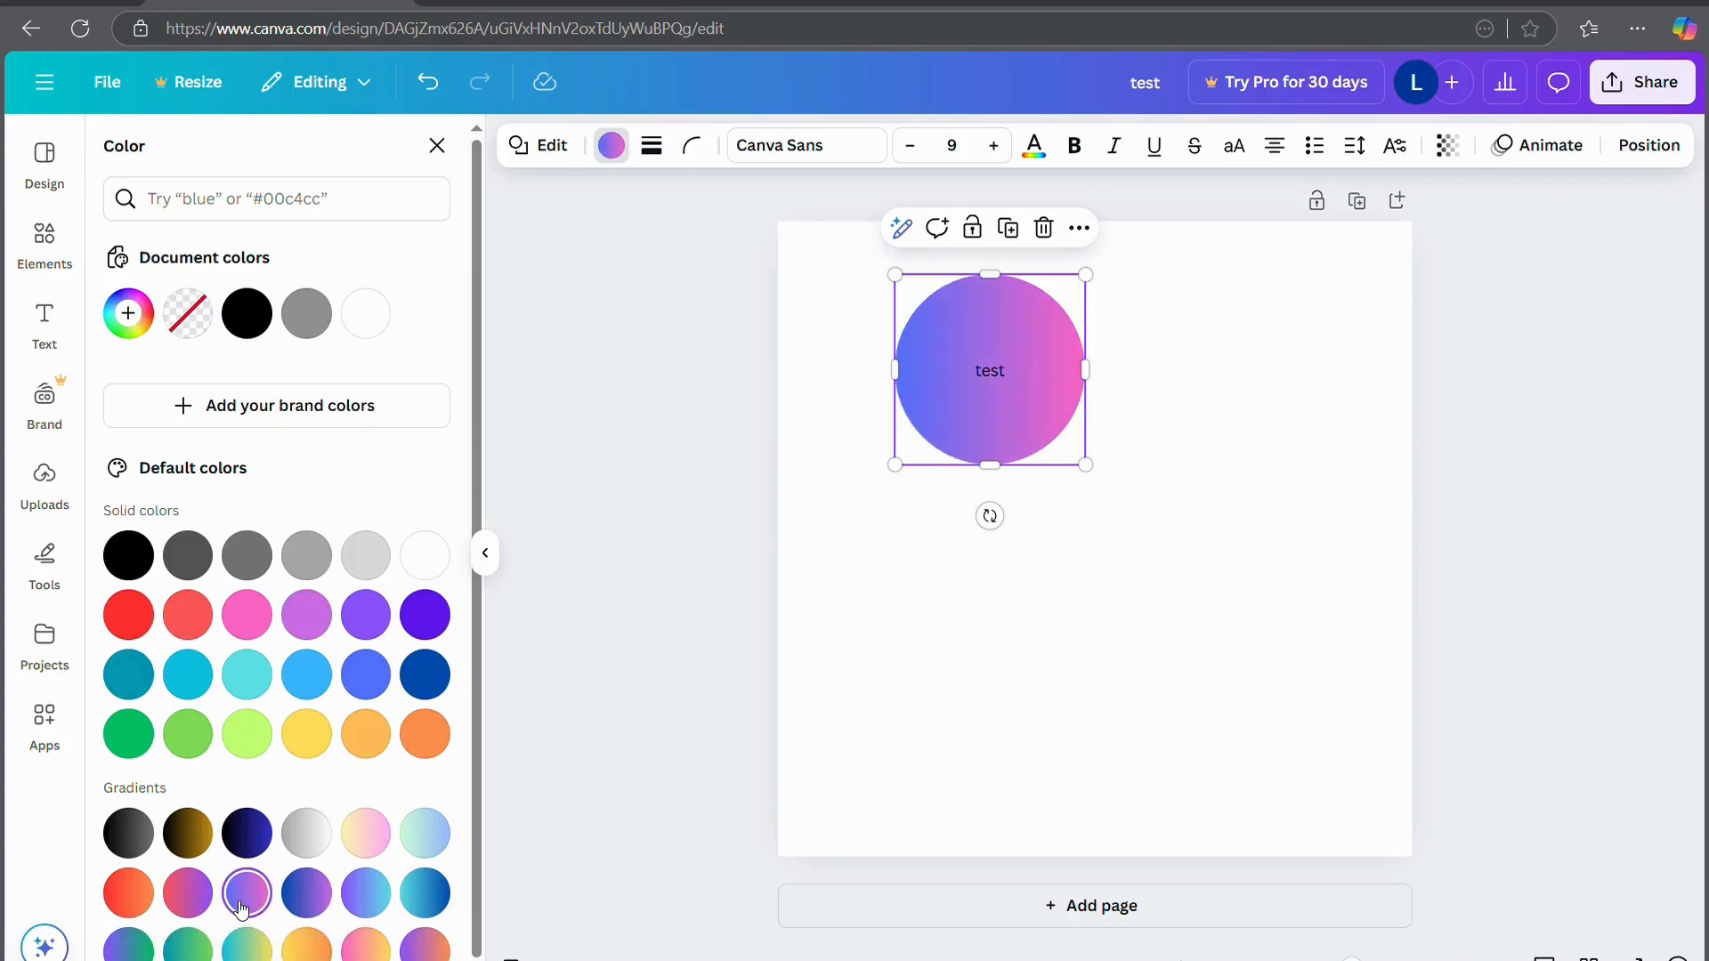
{"action": "double_click", "coordinate": [997, 373]}
{"action": "type", "text": "happy birthday!"}
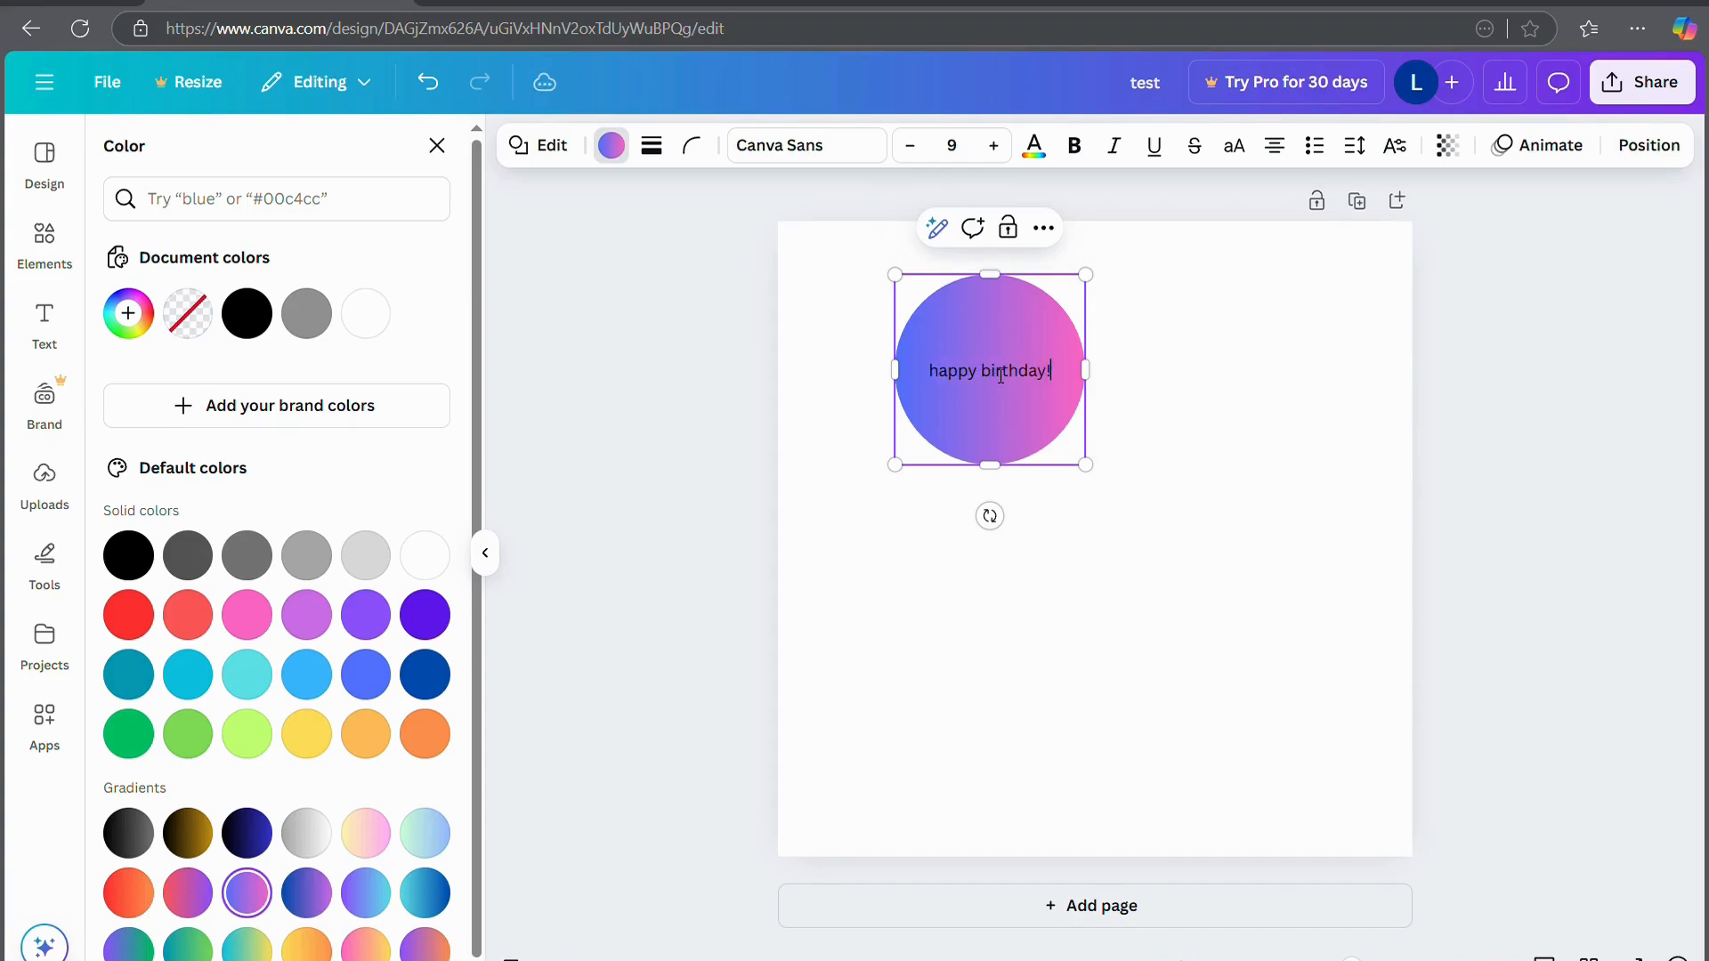
Change the 'happy birthday!' text font to Brittany
{"action": "triple_click", "coordinate": [1000, 375]}
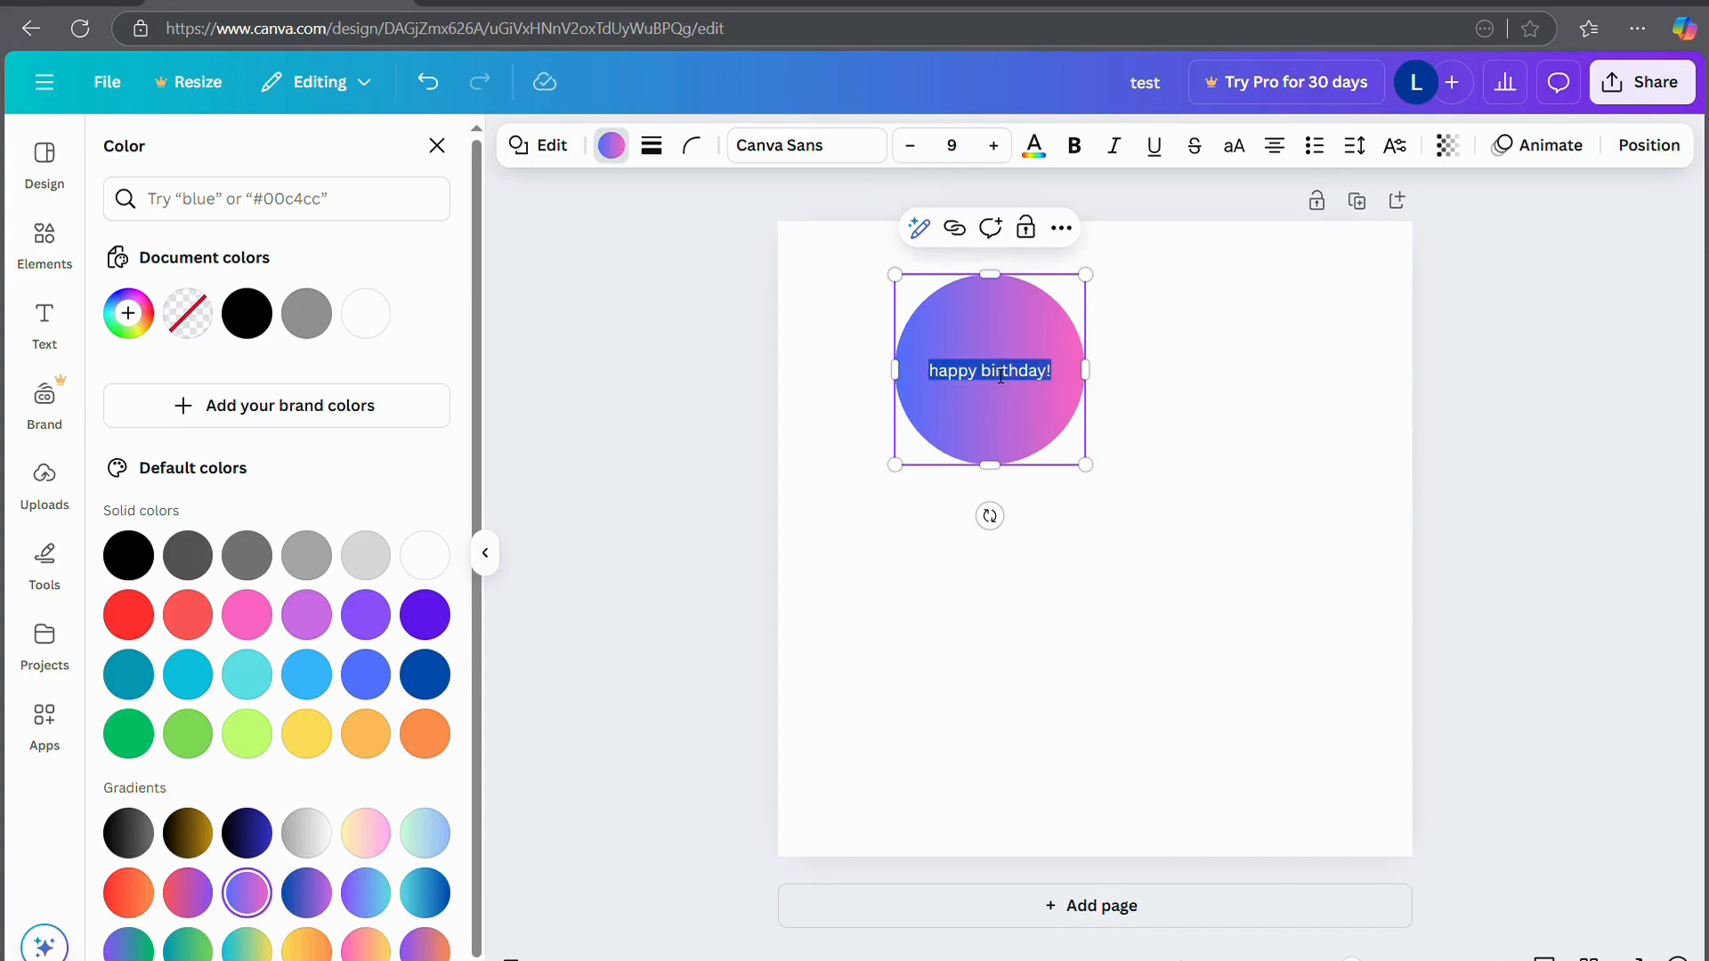
{"action": "left_click", "coordinate": [806, 147]}
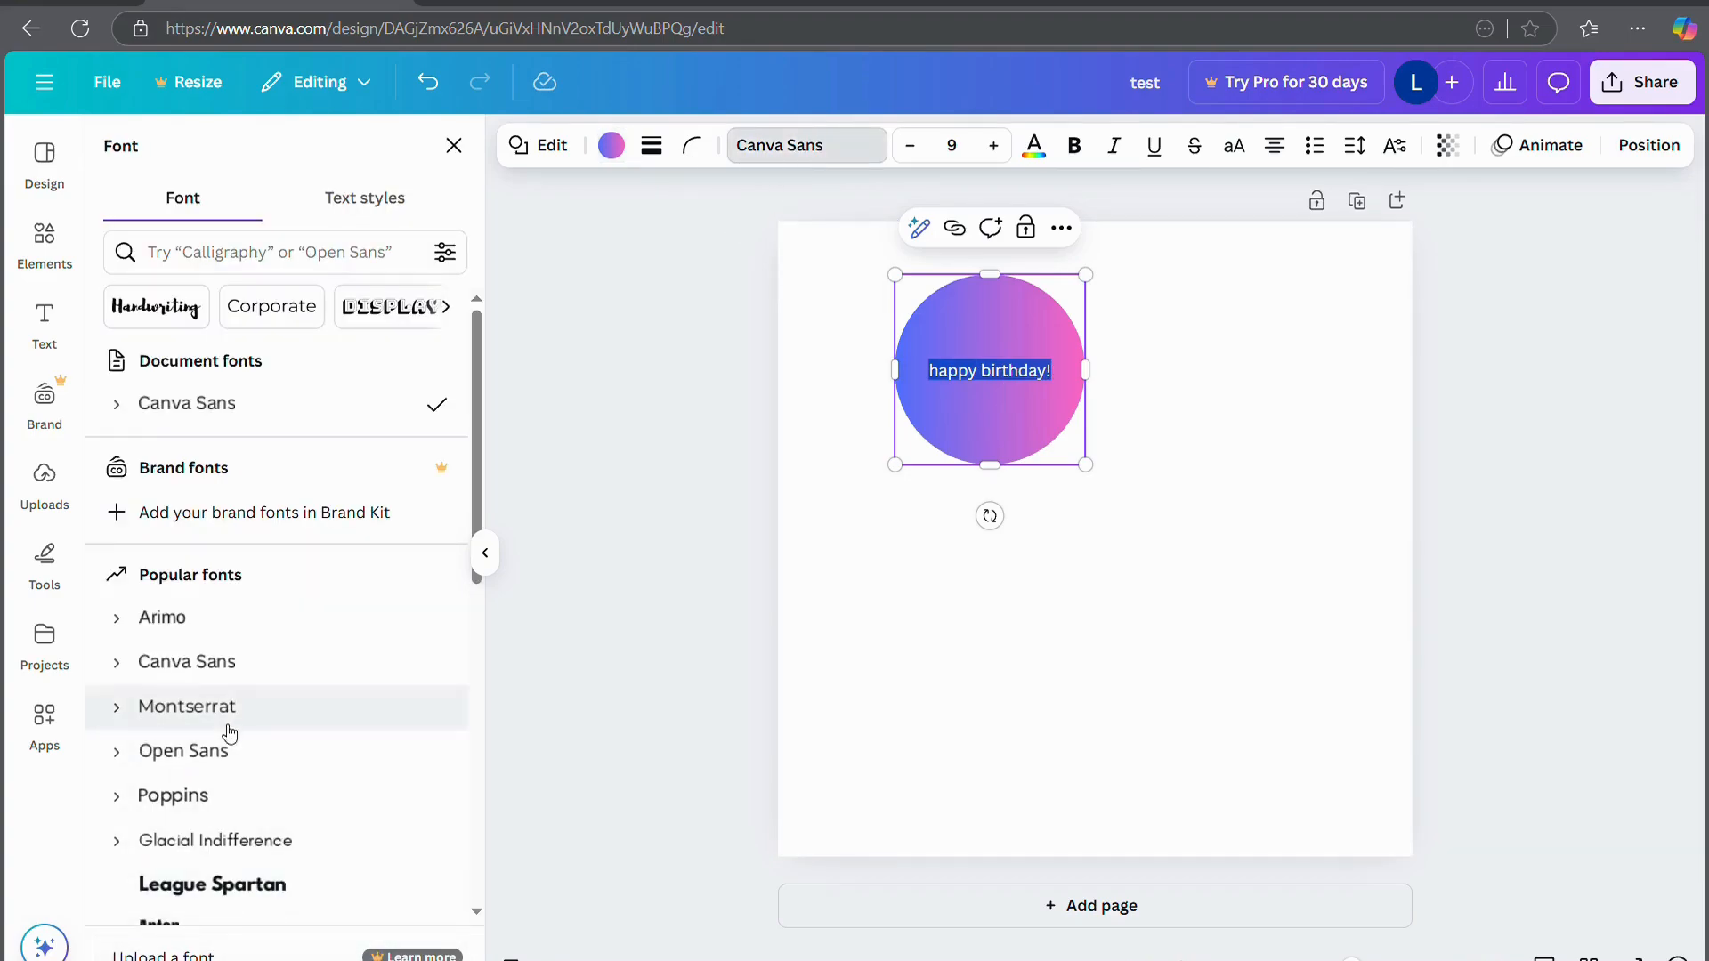
{"action": "left_click", "coordinate": [185, 802]}
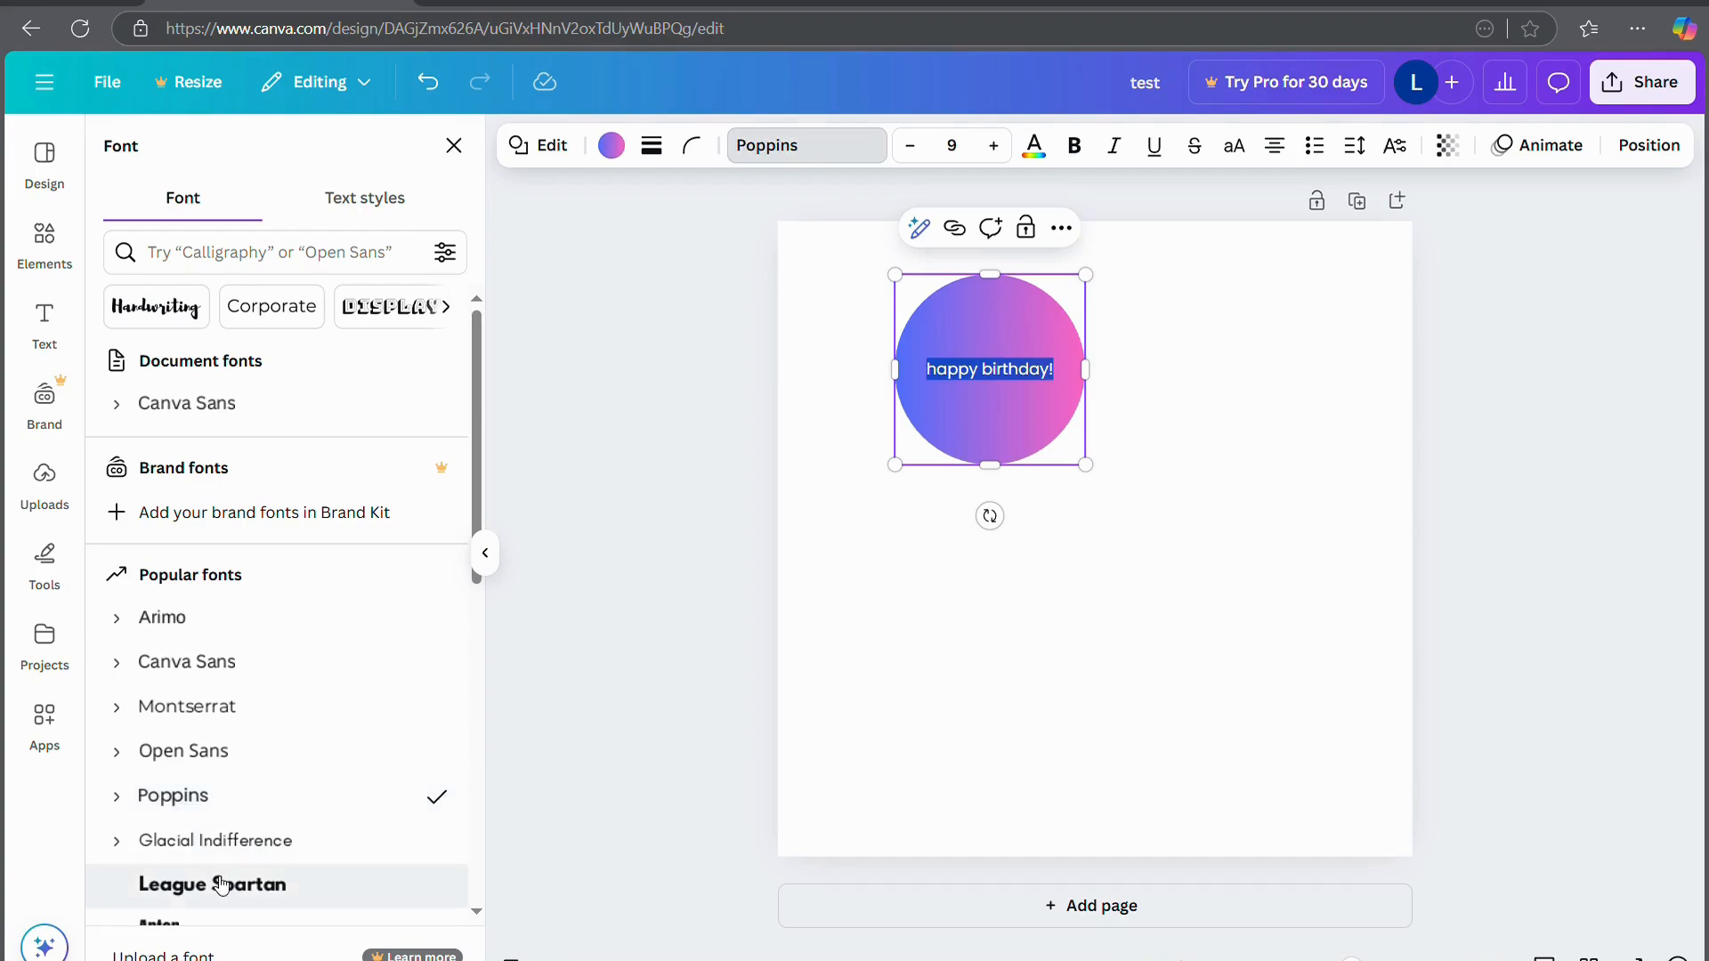
{"action": "scroll", "coordinate": [196, 854], "scroll_direction": "down", "scroll_amount": 2}
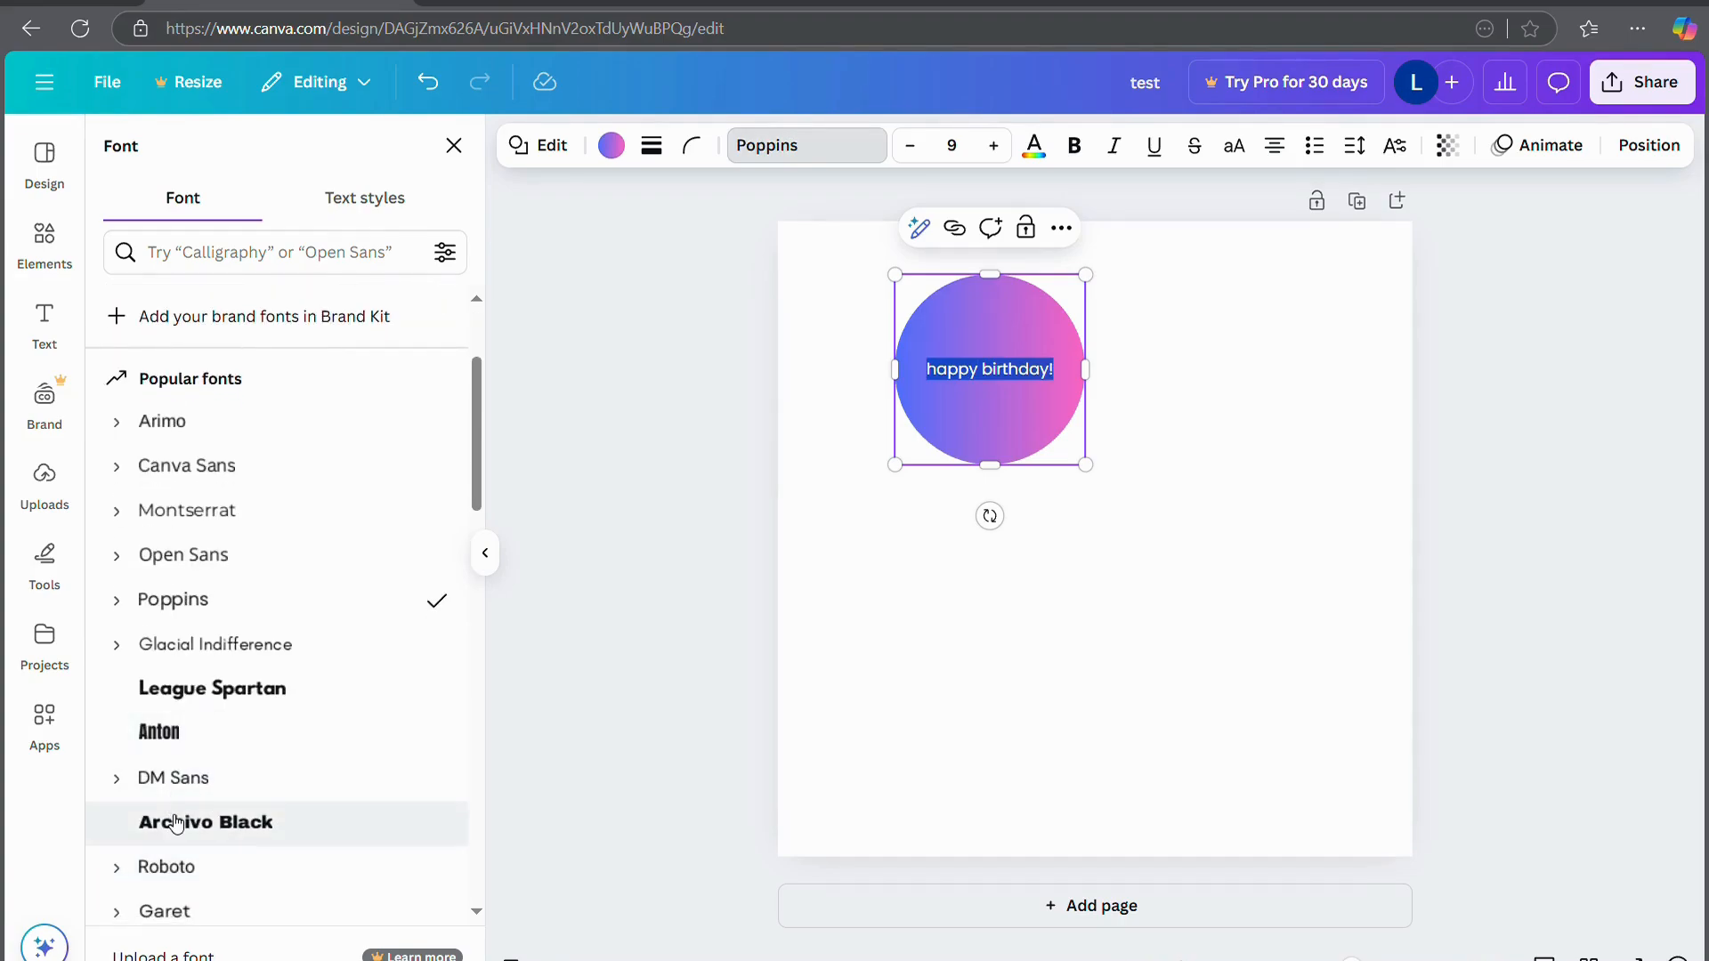
{"action": "scroll", "coordinate": [167, 868], "scroll_direction": "down", "scroll_amount": 4}
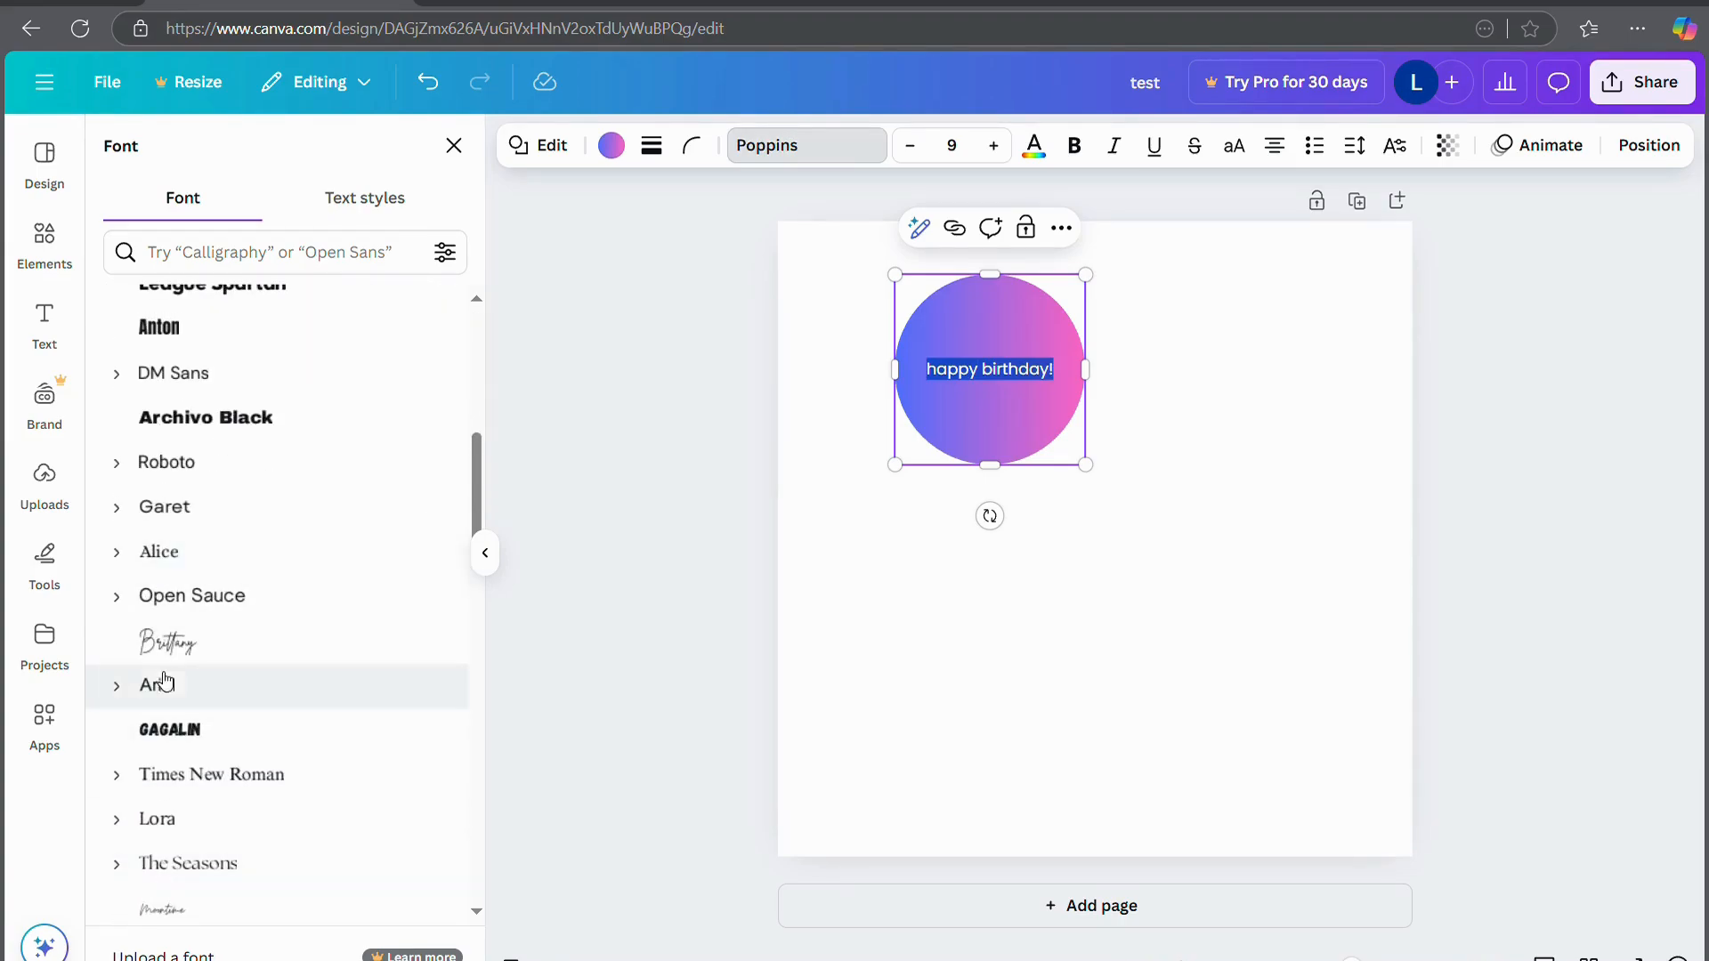
{"action": "left_click", "coordinate": [167, 642]}
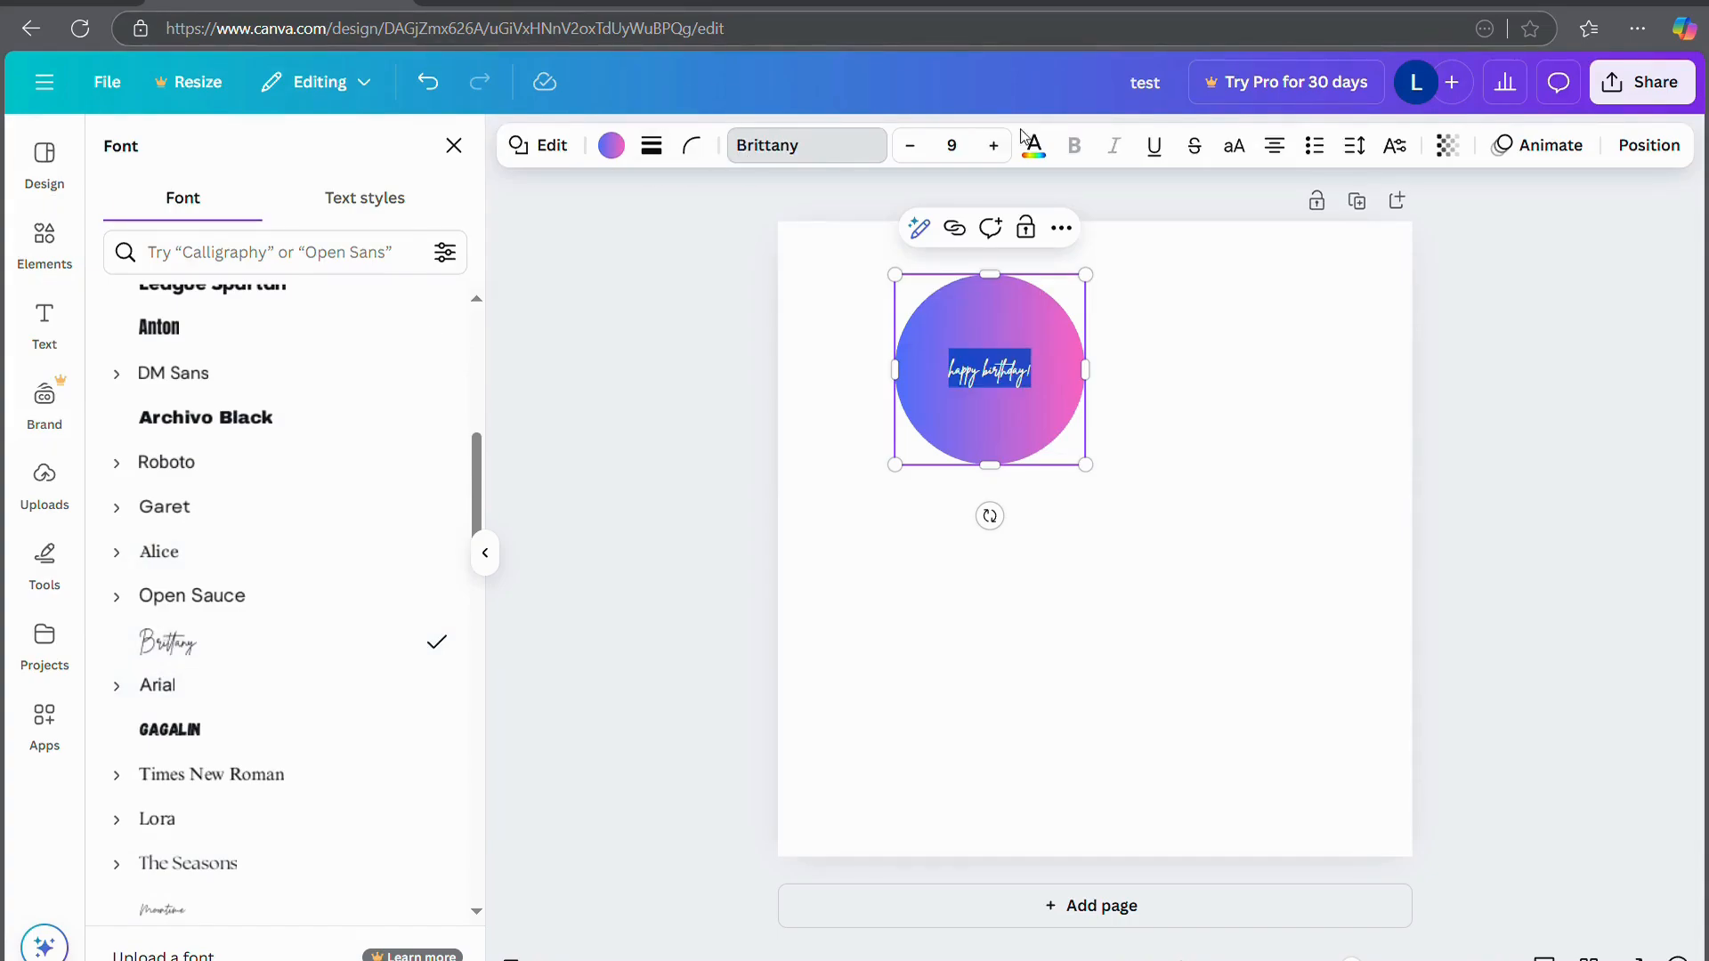
Set the birthday text to size 15 and colour it white
{"action": "left_click", "coordinate": [995, 146]}
{"action": "left_click", "coordinate": [995, 149]}
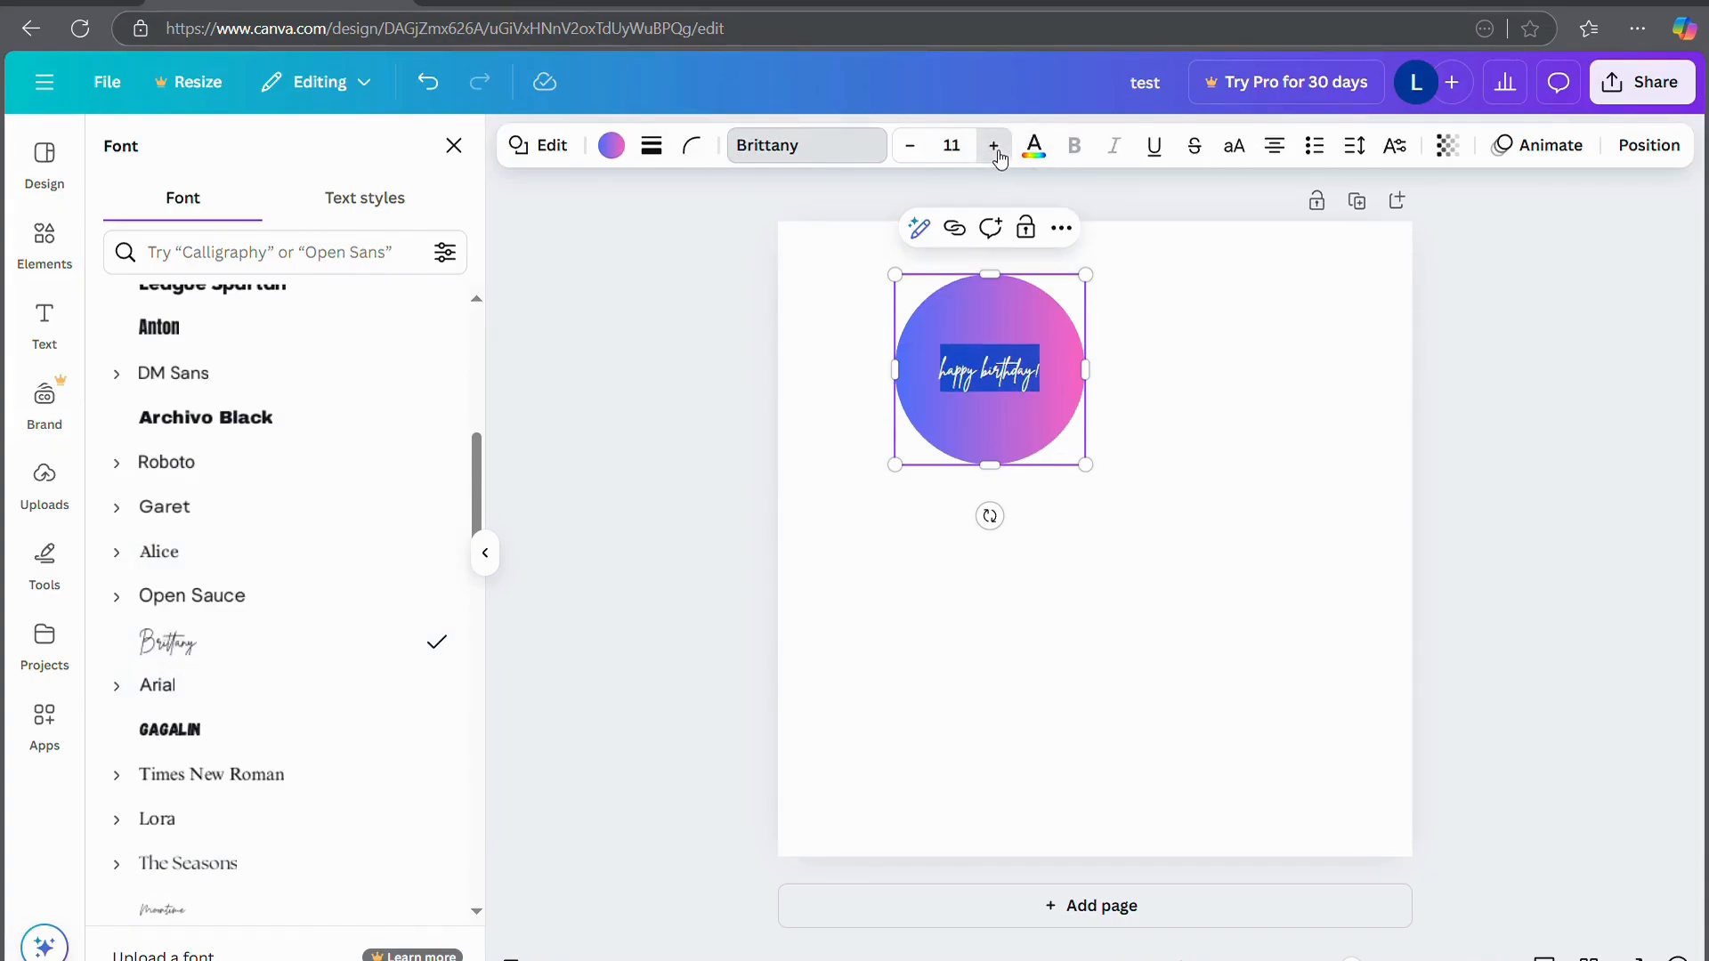
{"action": "left_click", "coordinate": [994, 147]}
{"action": "left_click", "coordinate": [994, 146]}
{"action": "left_click", "coordinate": [994, 147]}
{"action": "left_click", "coordinate": [994, 147]}
{"action": "left_click", "coordinate": [995, 147]}
{"action": "left_click", "coordinate": [994, 147]}
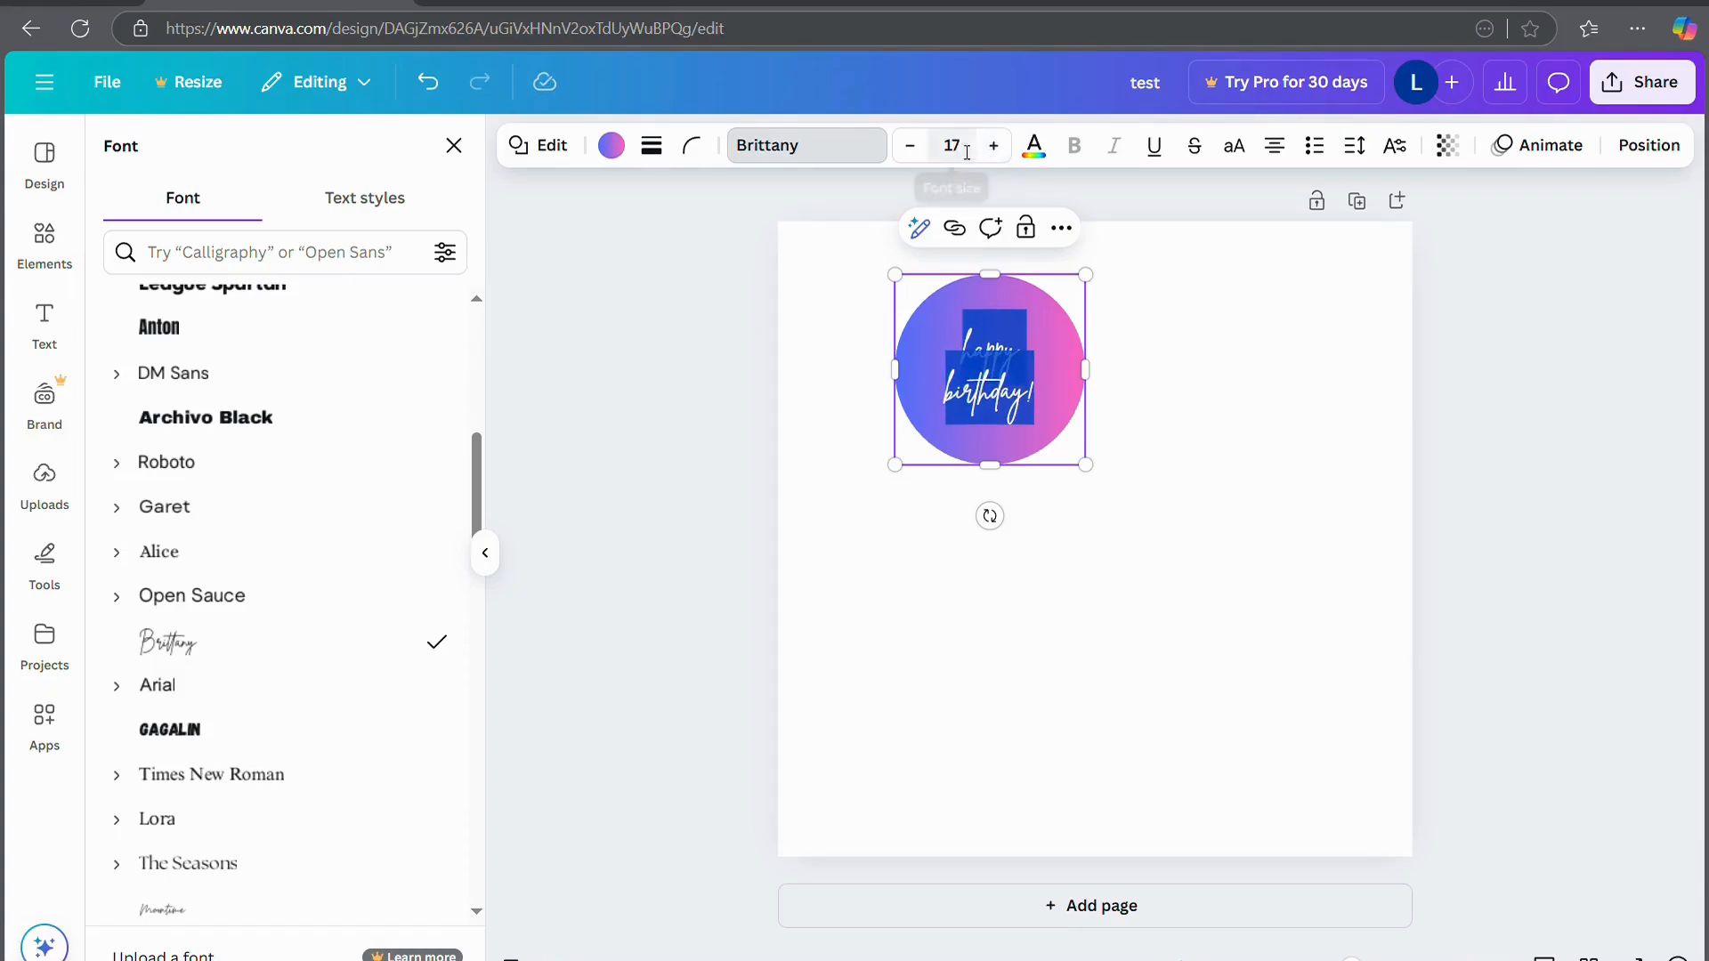
{"action": "left_click", "coordinate": [911, 147]}
{"action": "left_click", "coordinate": [912, 147]}
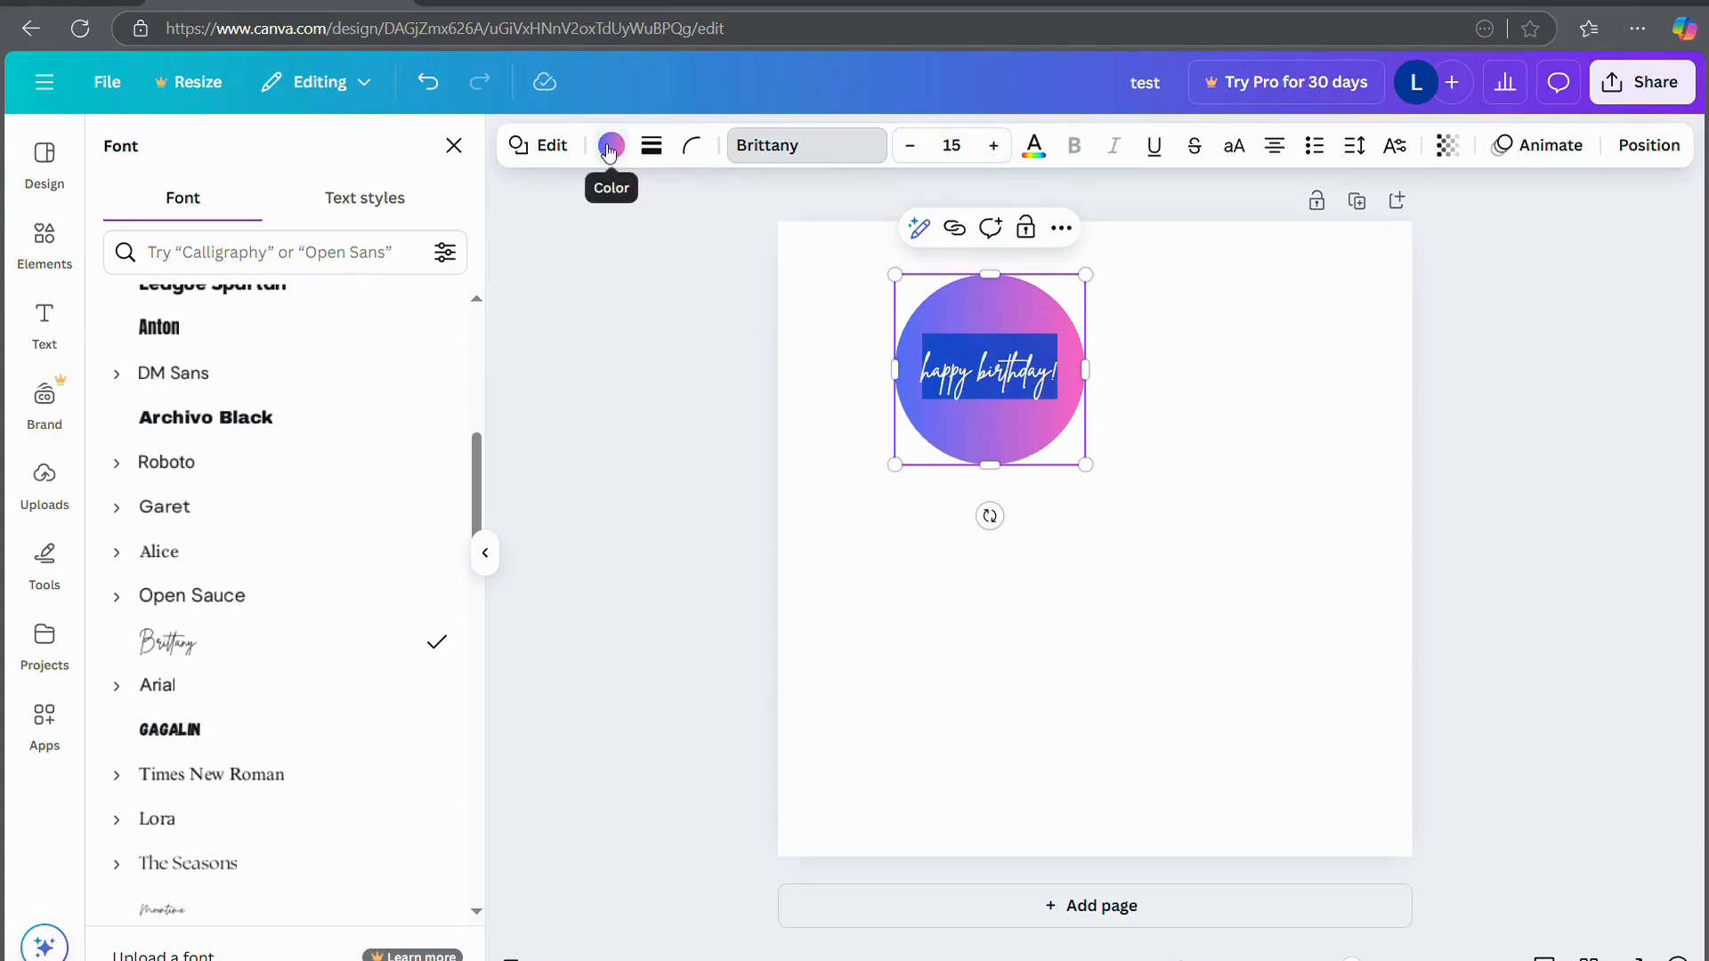
{"action": "left_click", "coordinate": [1045, 160]}
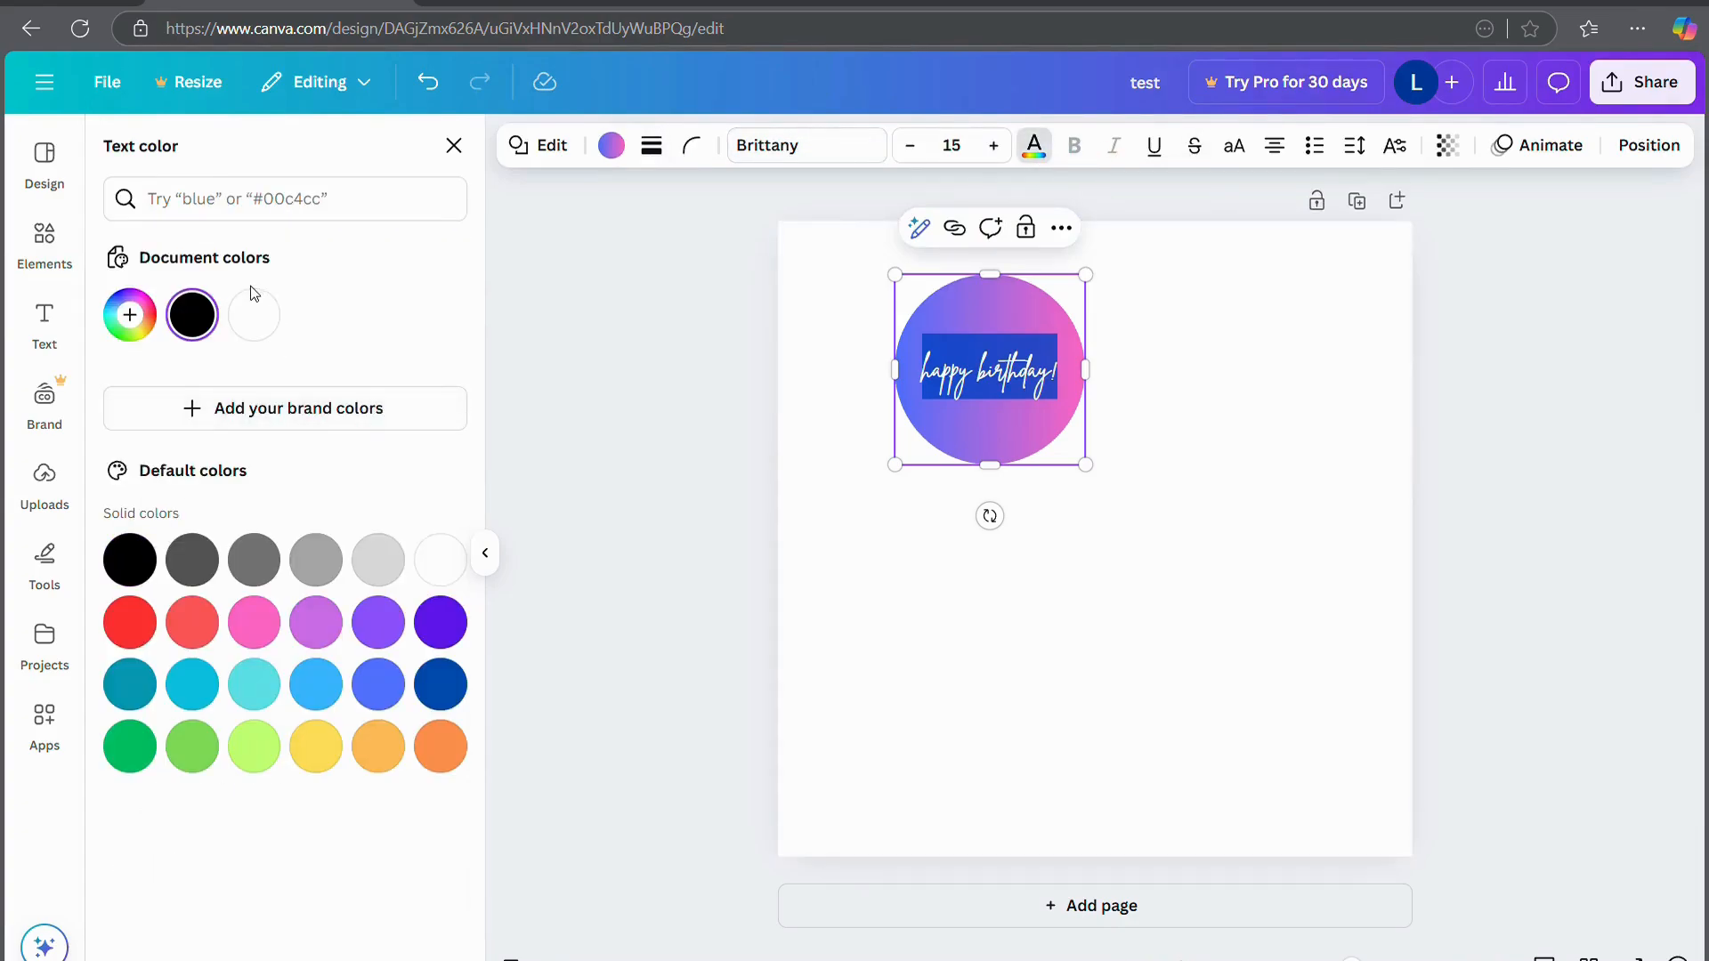
{"action": "left_click", "coordinate": [654, 426]}
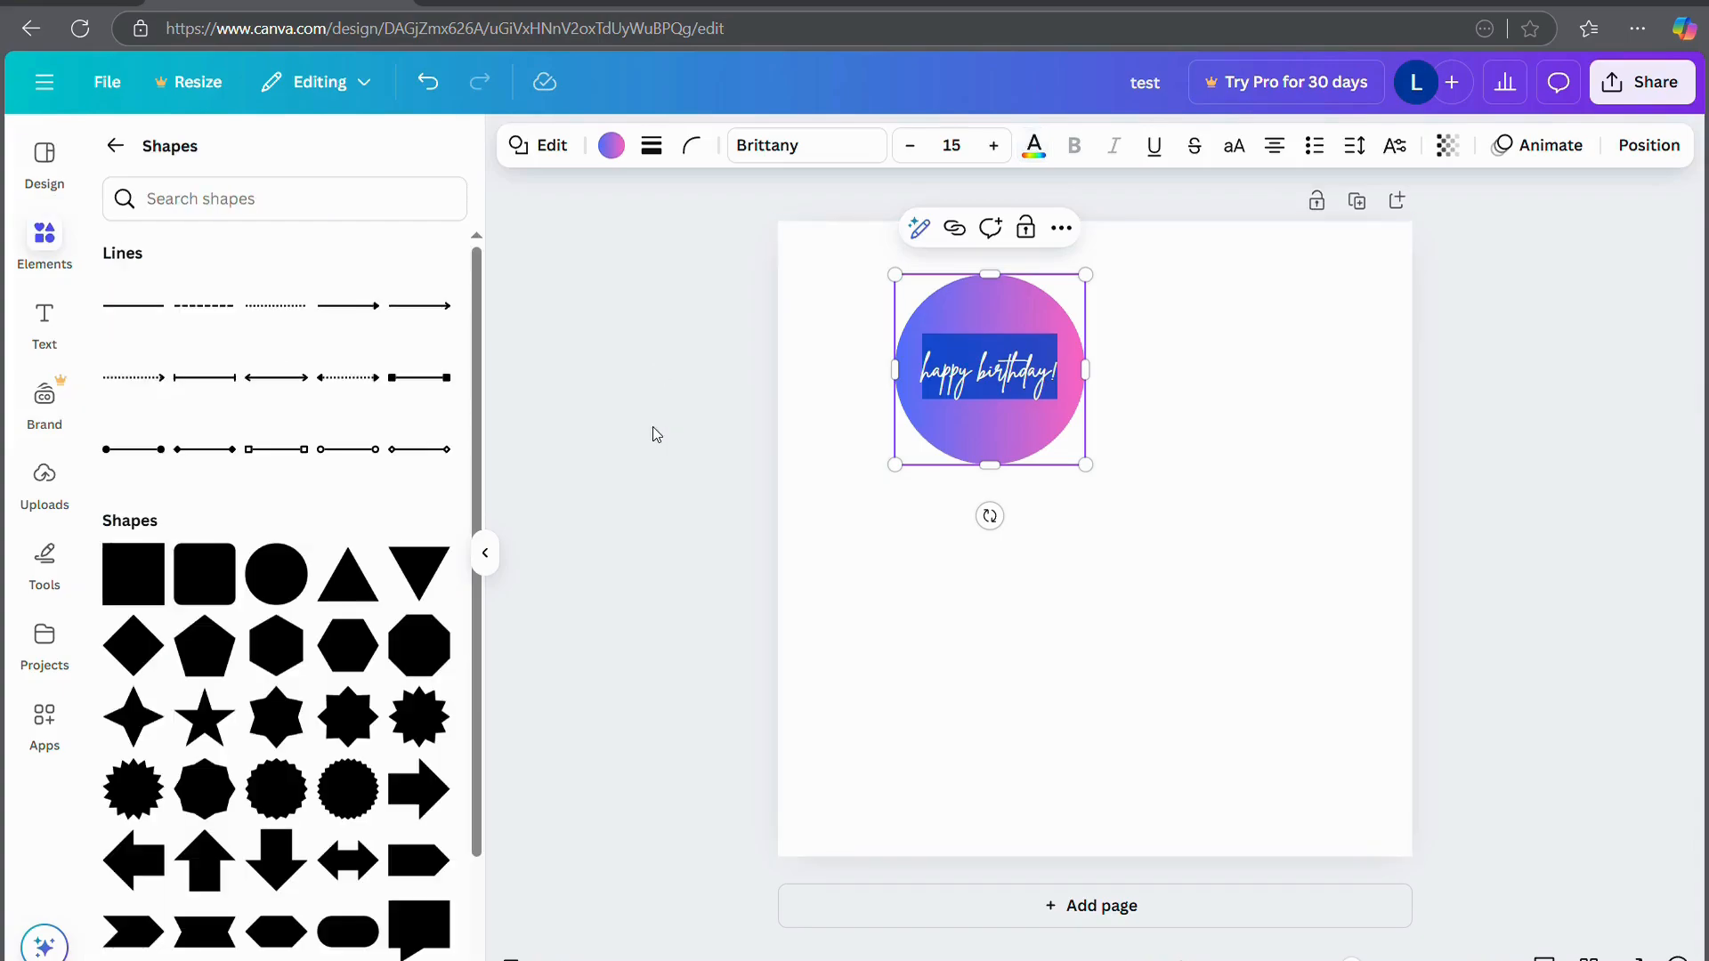
Enlarge the gradient circle to fill most of the page and centre it horizontally
{"action": "left_click", "coordinate": [1010, 413]}
{"action": "left_click_drag", "start_coordinate": [1088, 467], "coordinate": [1415, 737]}
{"action": "left_click_drag", "start_coordinate": [1117, 542], "coordinate": [1062, 552]}
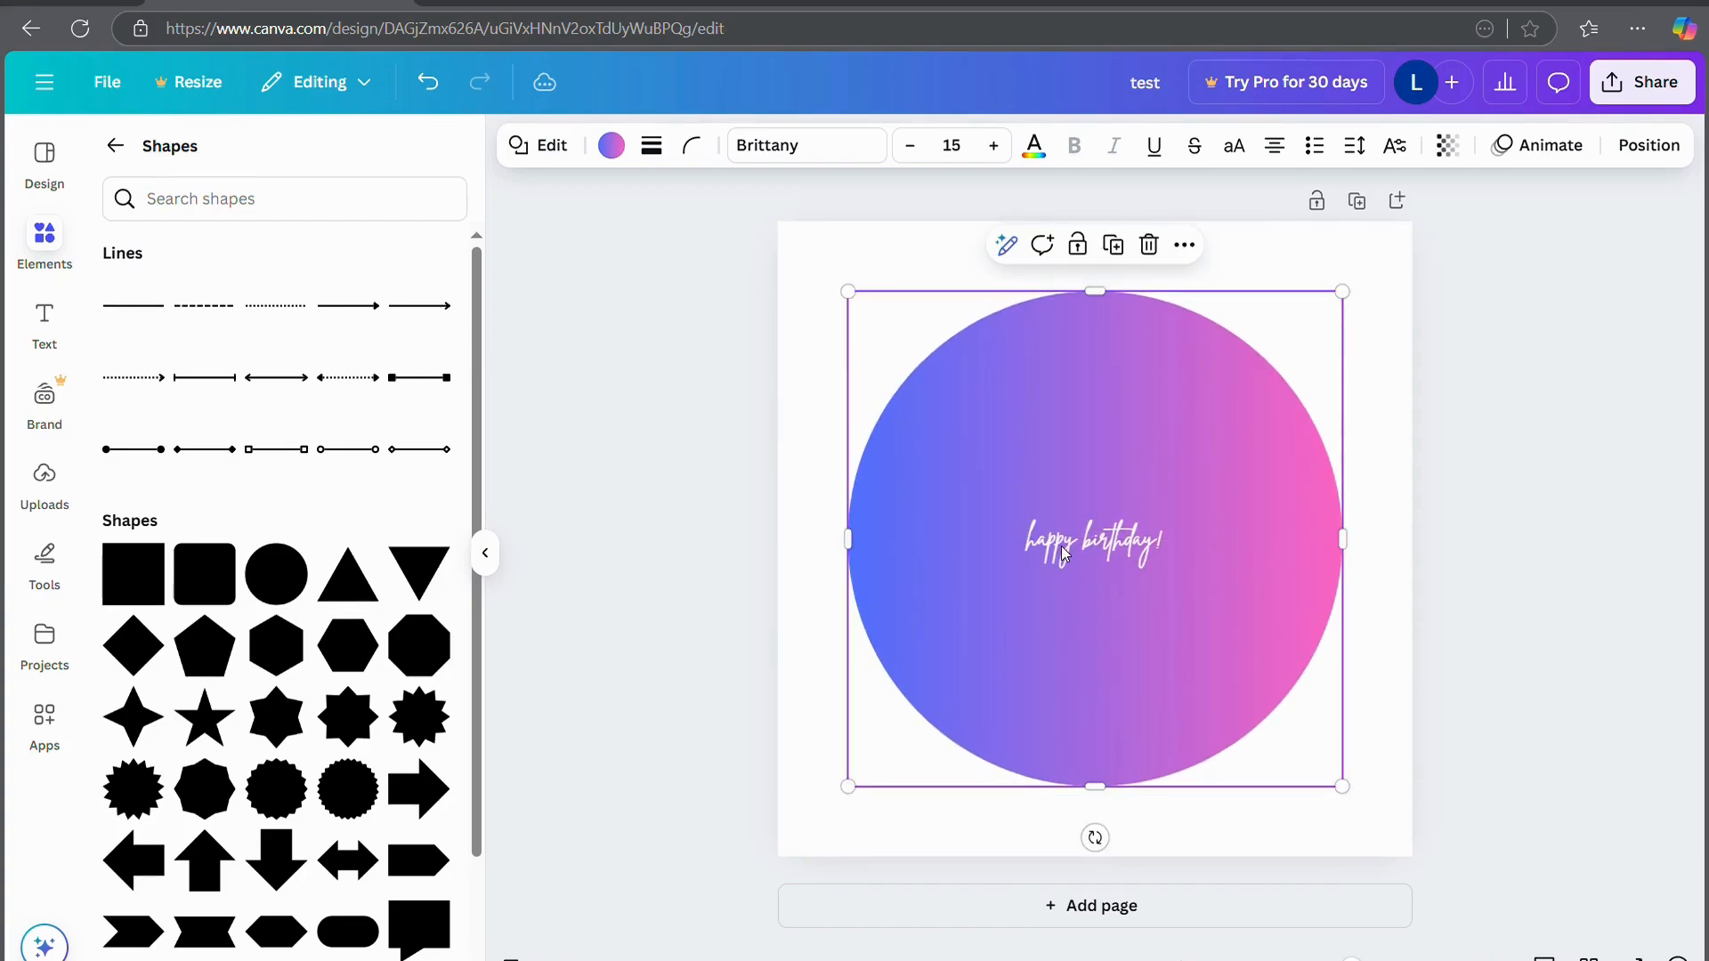
Increase the 'happy birthday!' text to font size 40, then deselect and close the shapes library
{"action": "double_click", "coordinate": [1063, 554]}
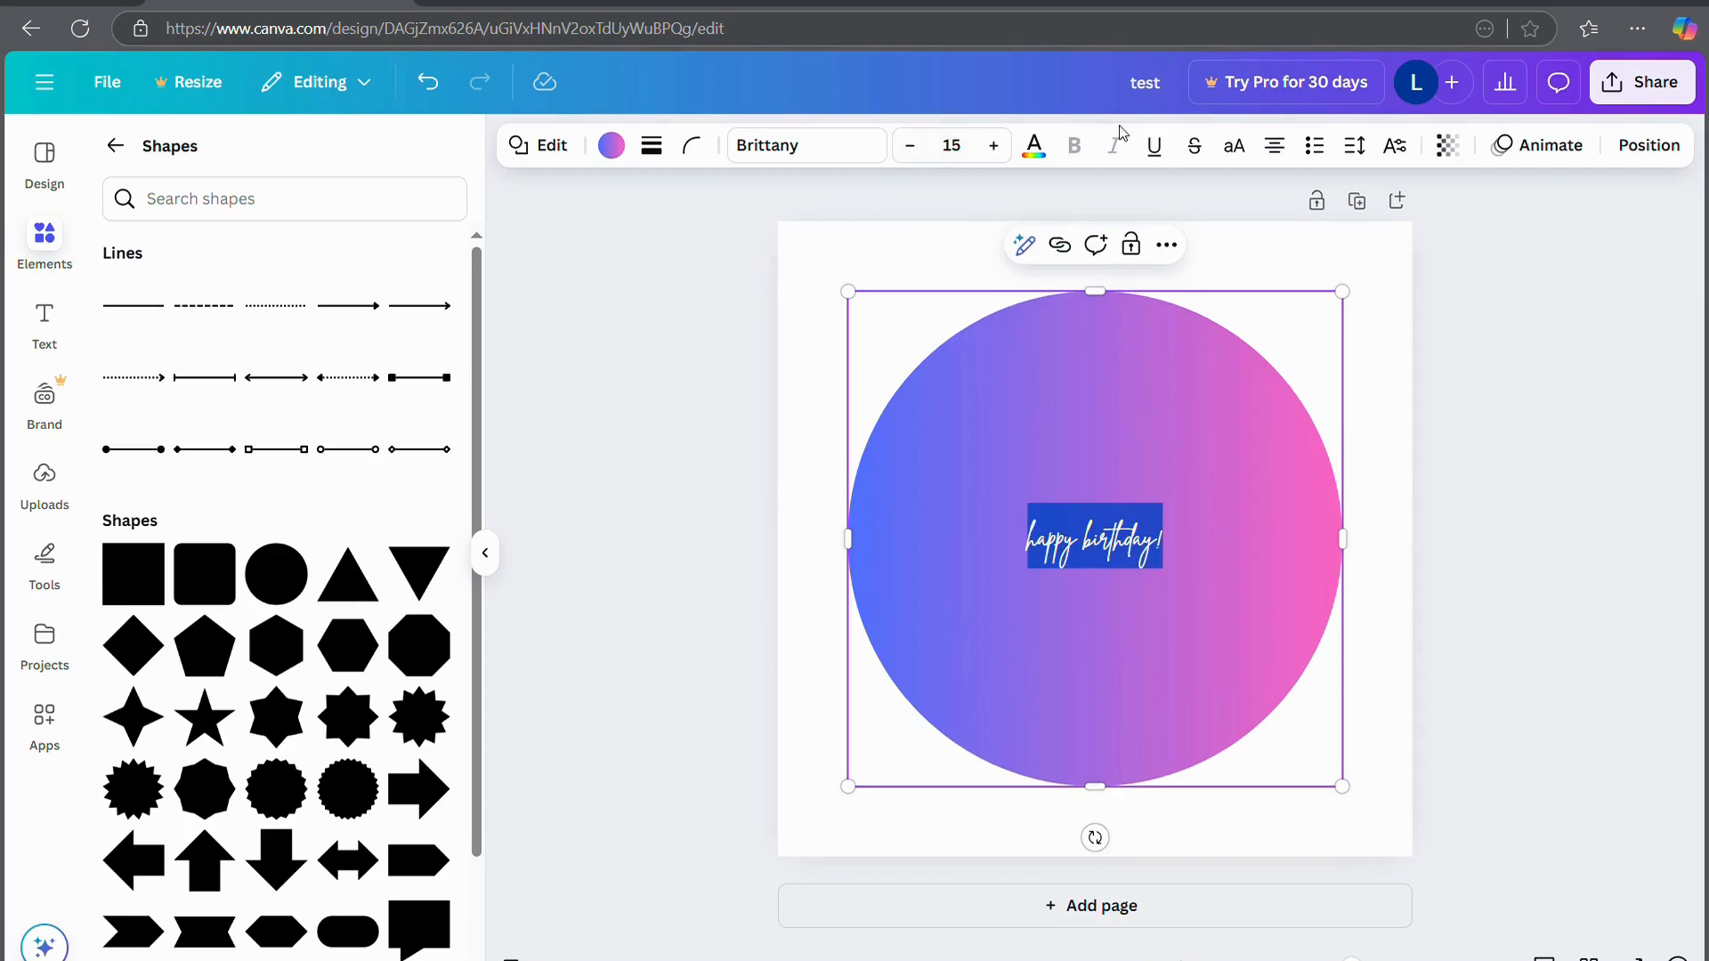
{"action": "left_click", "coordinate": [993, 145]}
{"action": "left_click", "coordinate": [994, 145]}
{"action": "left_click", "coordinate": [994, 145]}
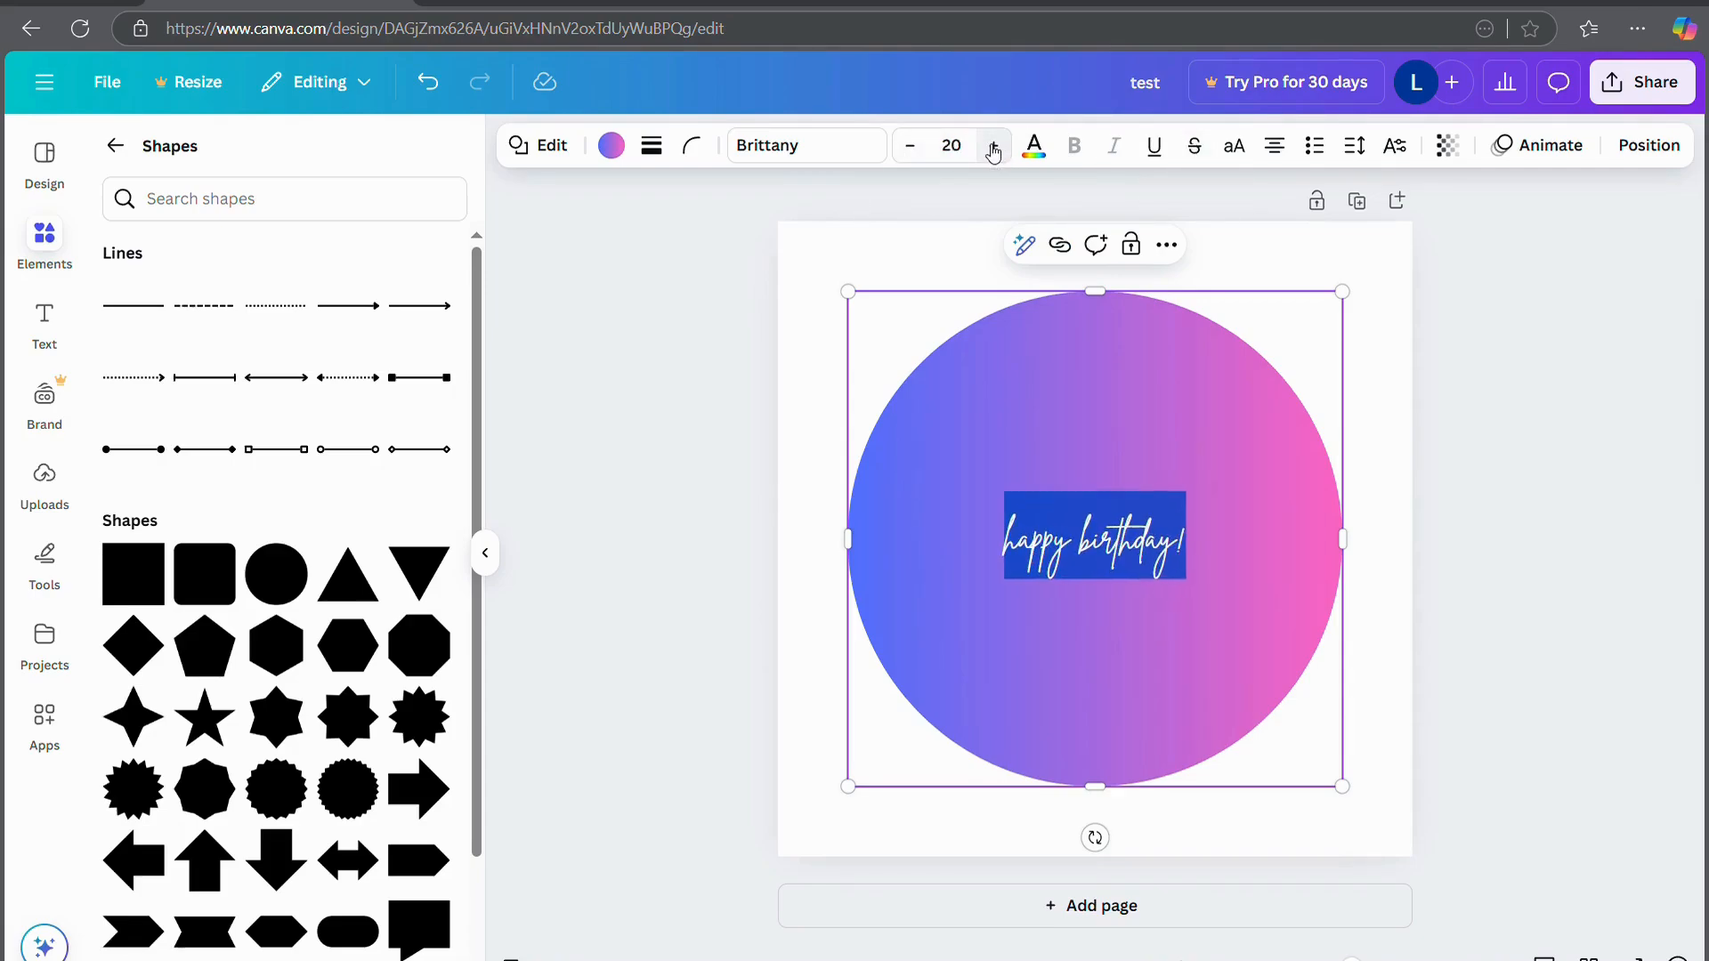
{"action": "left_click", "coordinate": [994, 145]}
{"action": "left_click", "coordinate": [993, 147]}
{"action": "left_click", "coordinate": [994, 147]}
{"action": "left_click", "coordinate": [993, 147]}
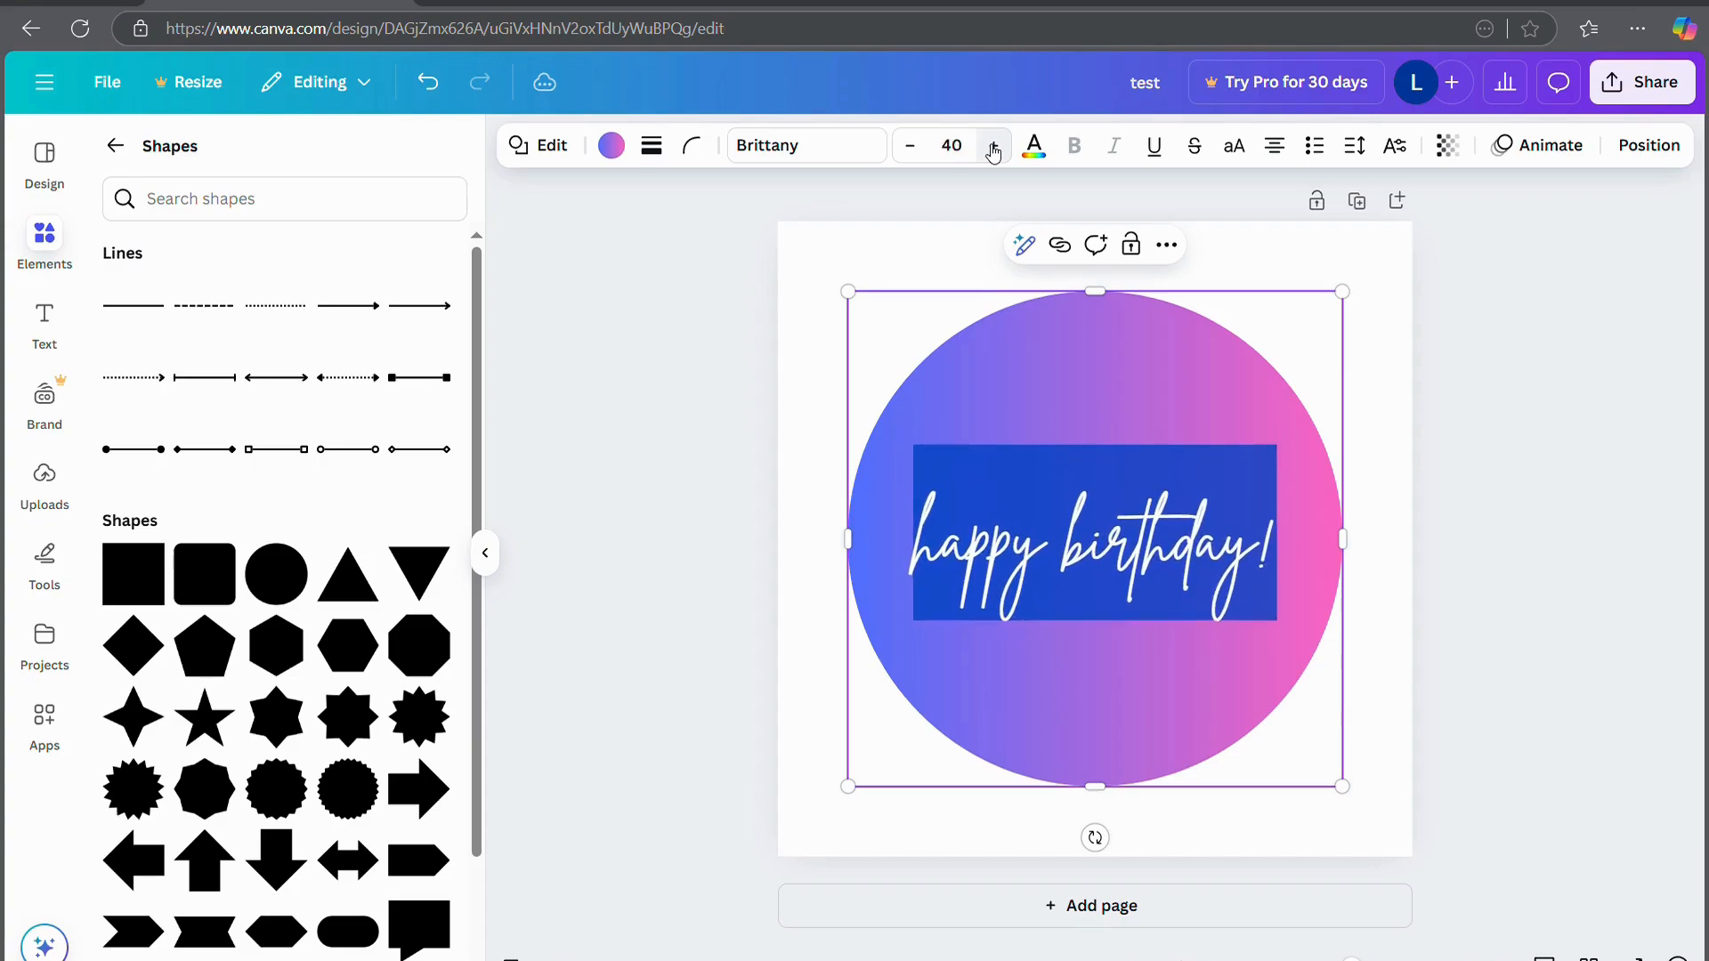
{"action": "left_click", "coordinate": [994, 146]}
{"action": "left_click", "coordinate": [1652, 575]}
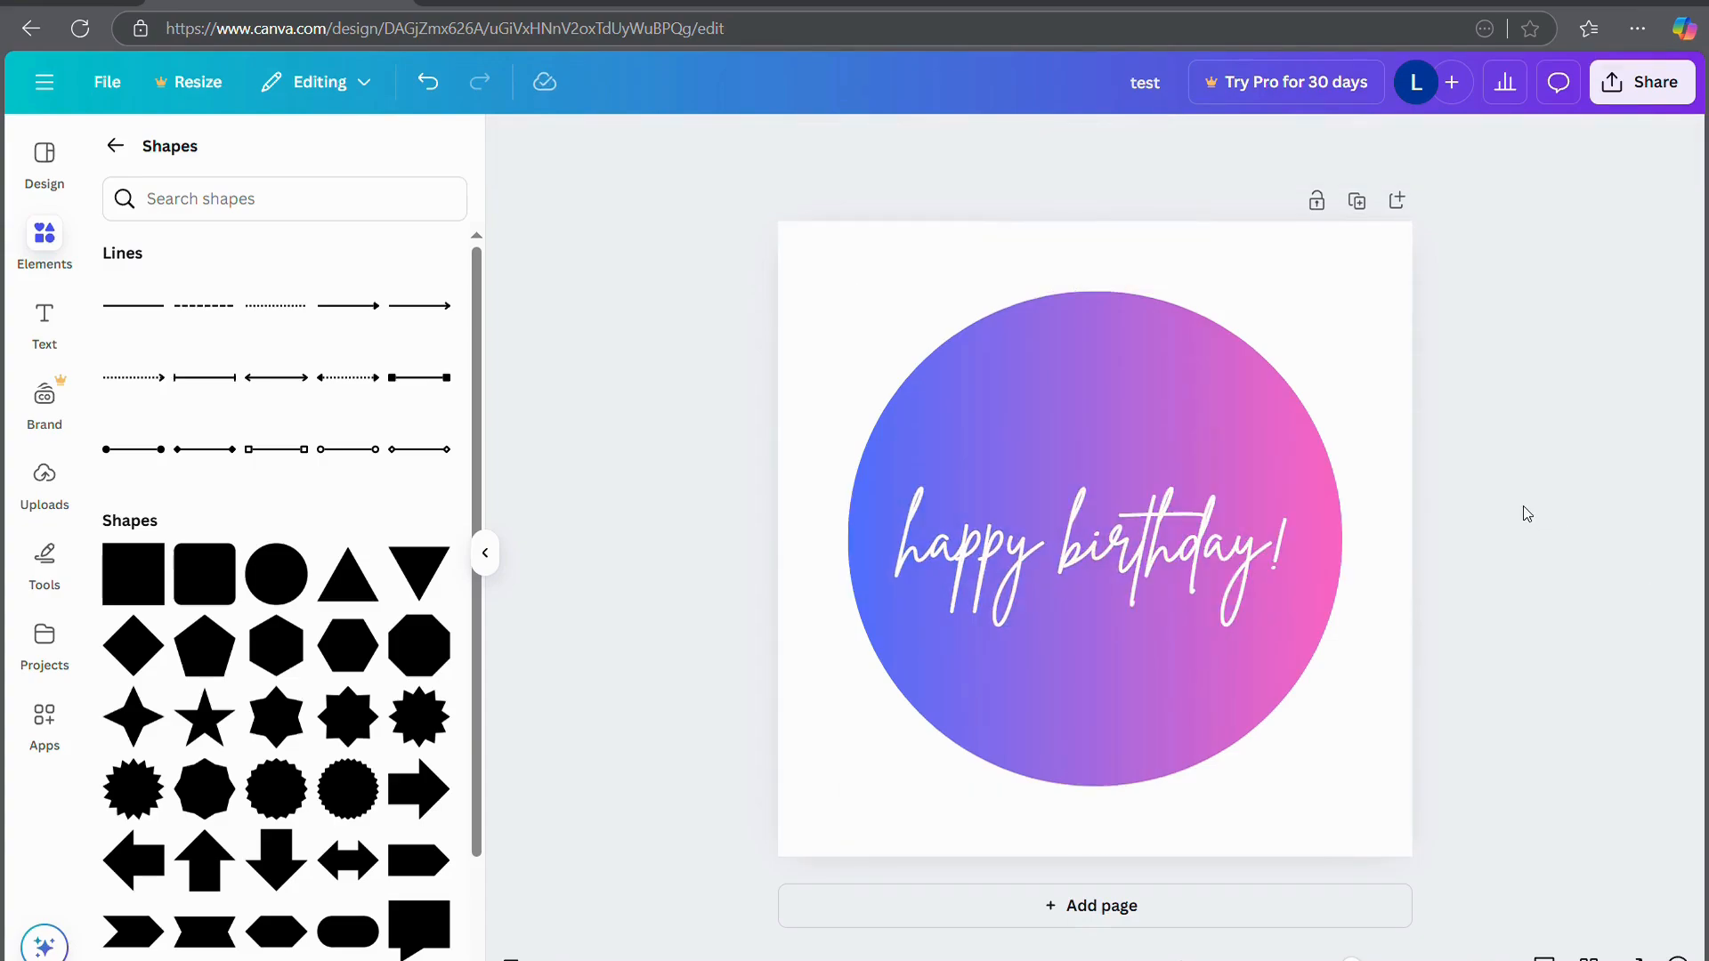
{"action": "left_click", "coordinate": [34, 248]}
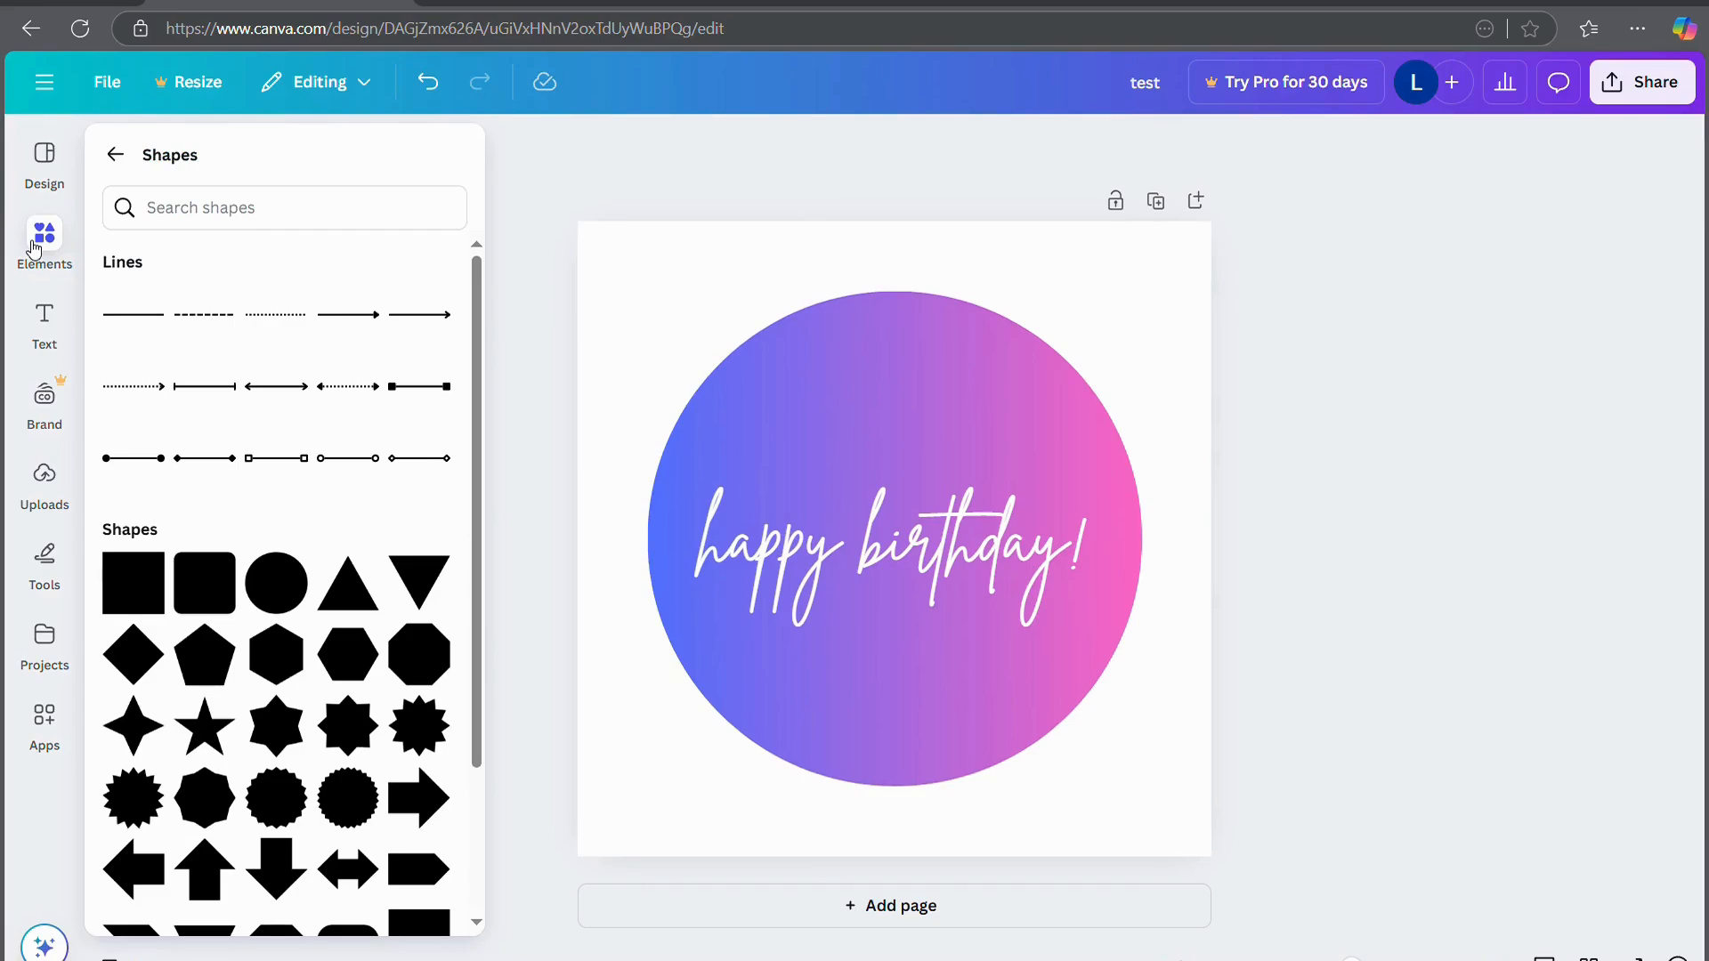
Show all Graphics from the Elements panel and scroll through its featured, gradient and sticker collections
{"action": "left_click", "coordinate": [107, 154]}
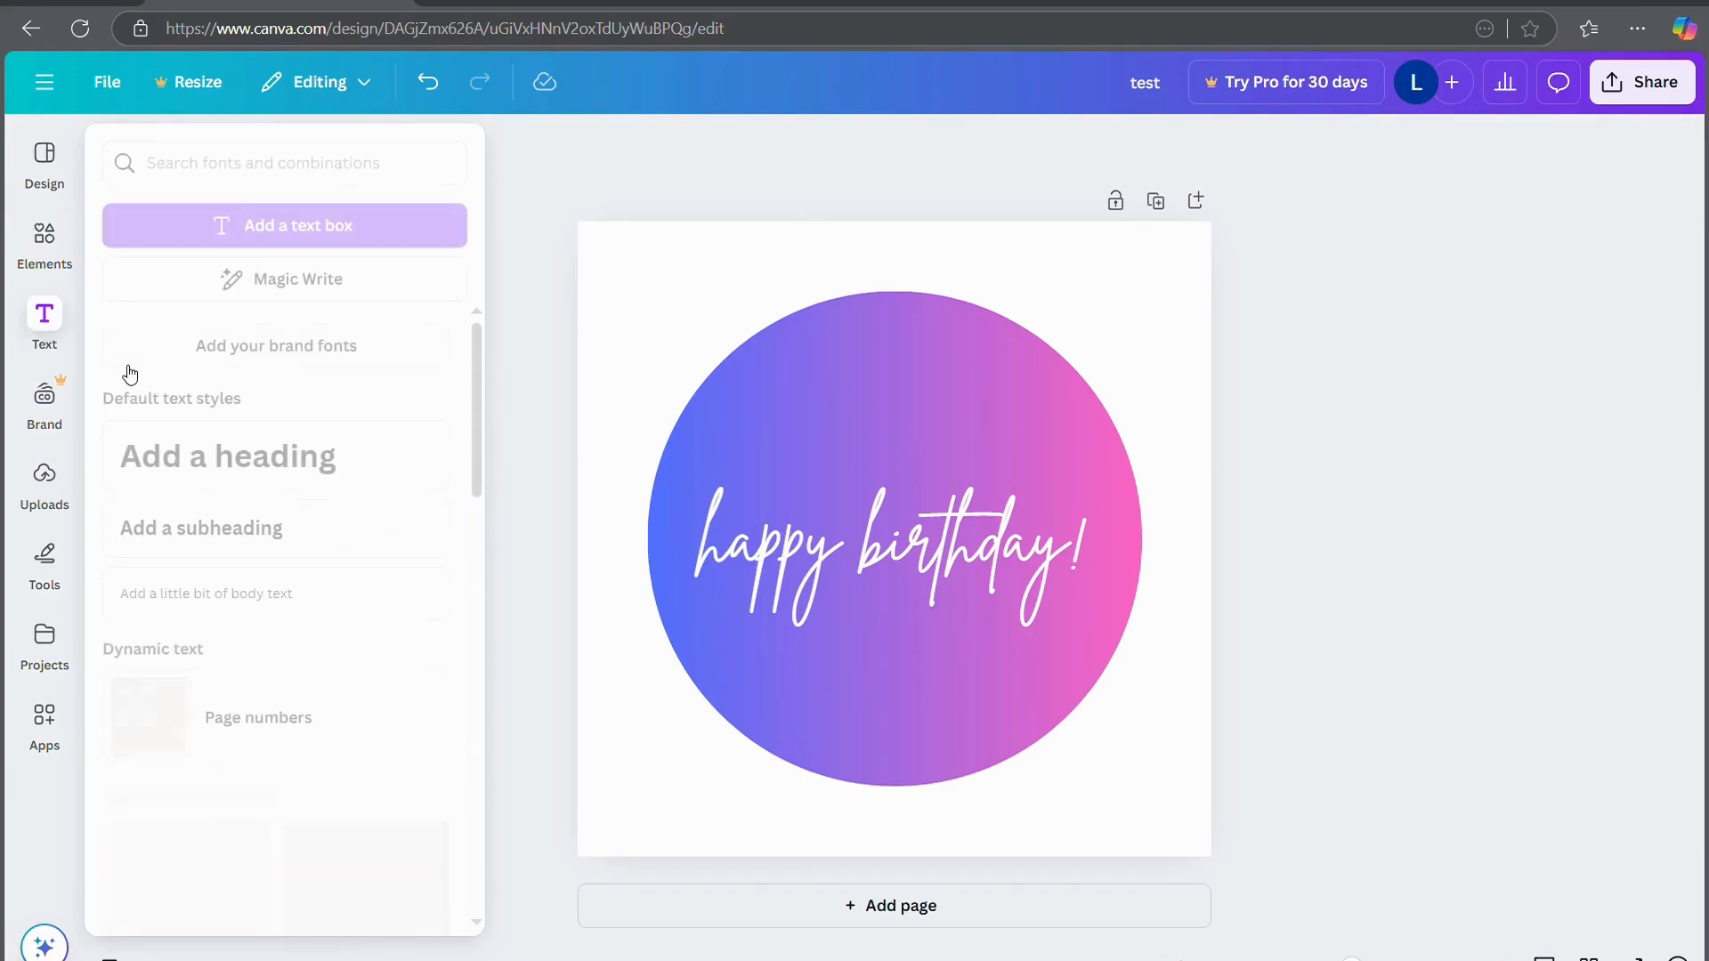
{"action": "mouse_move", "coordinate": [56, 240]}
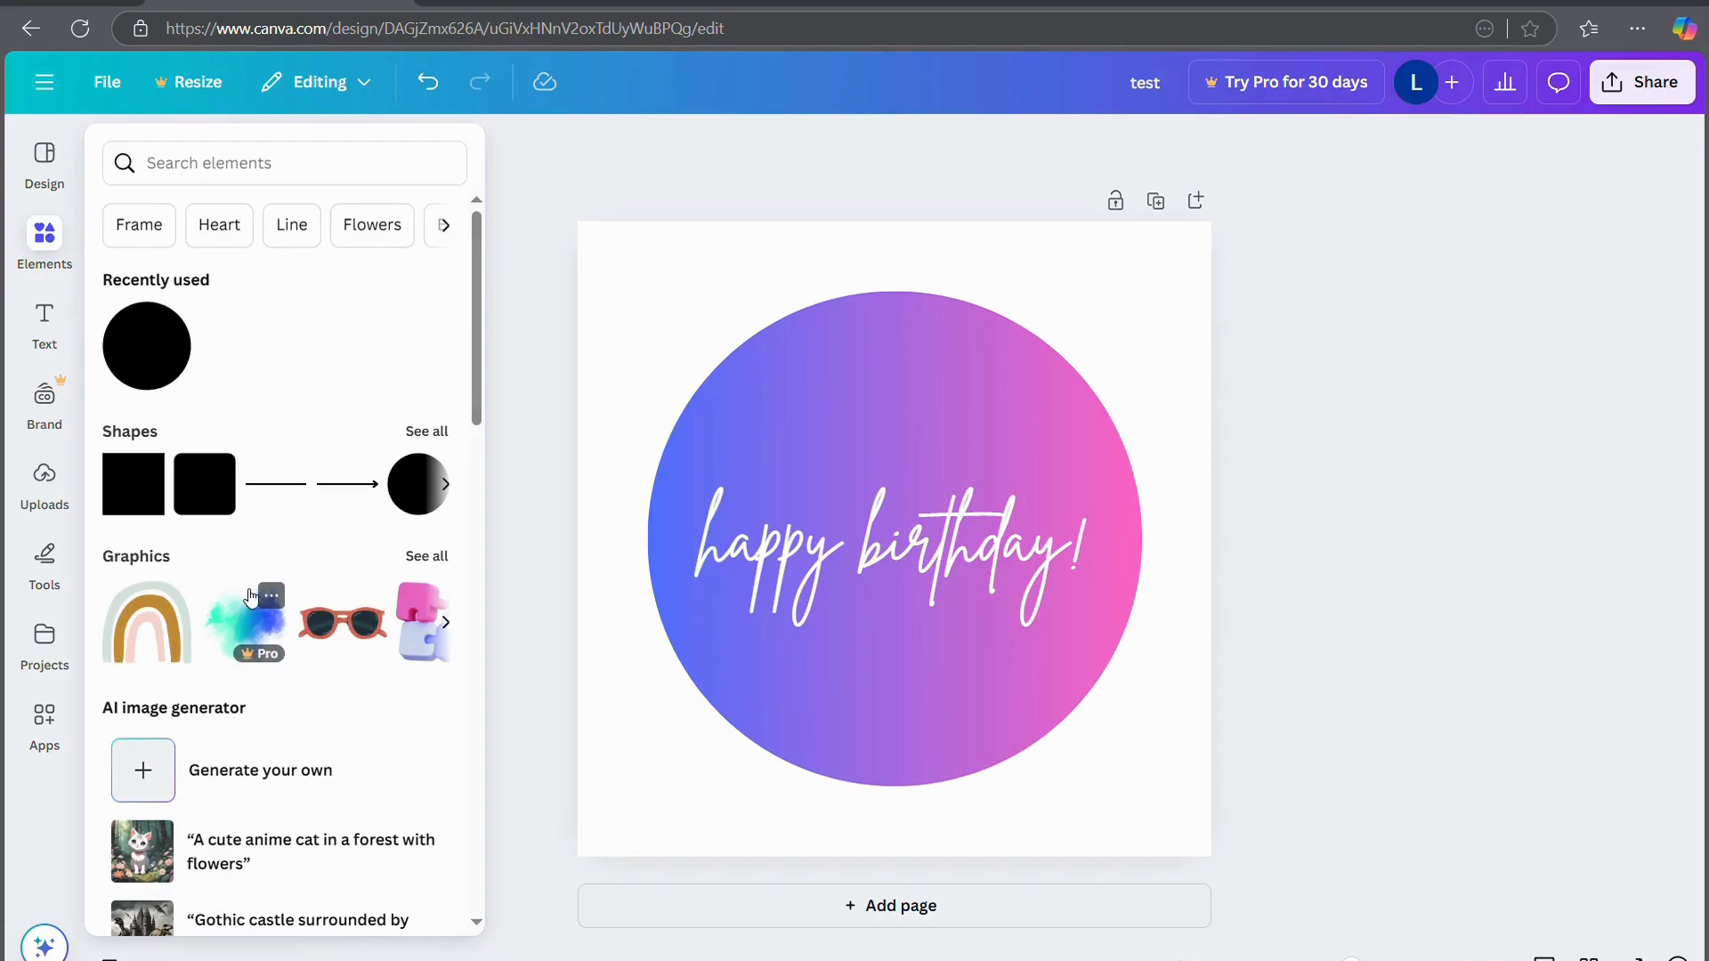
{"action": "left_click", "coordinate": [439, 557]}
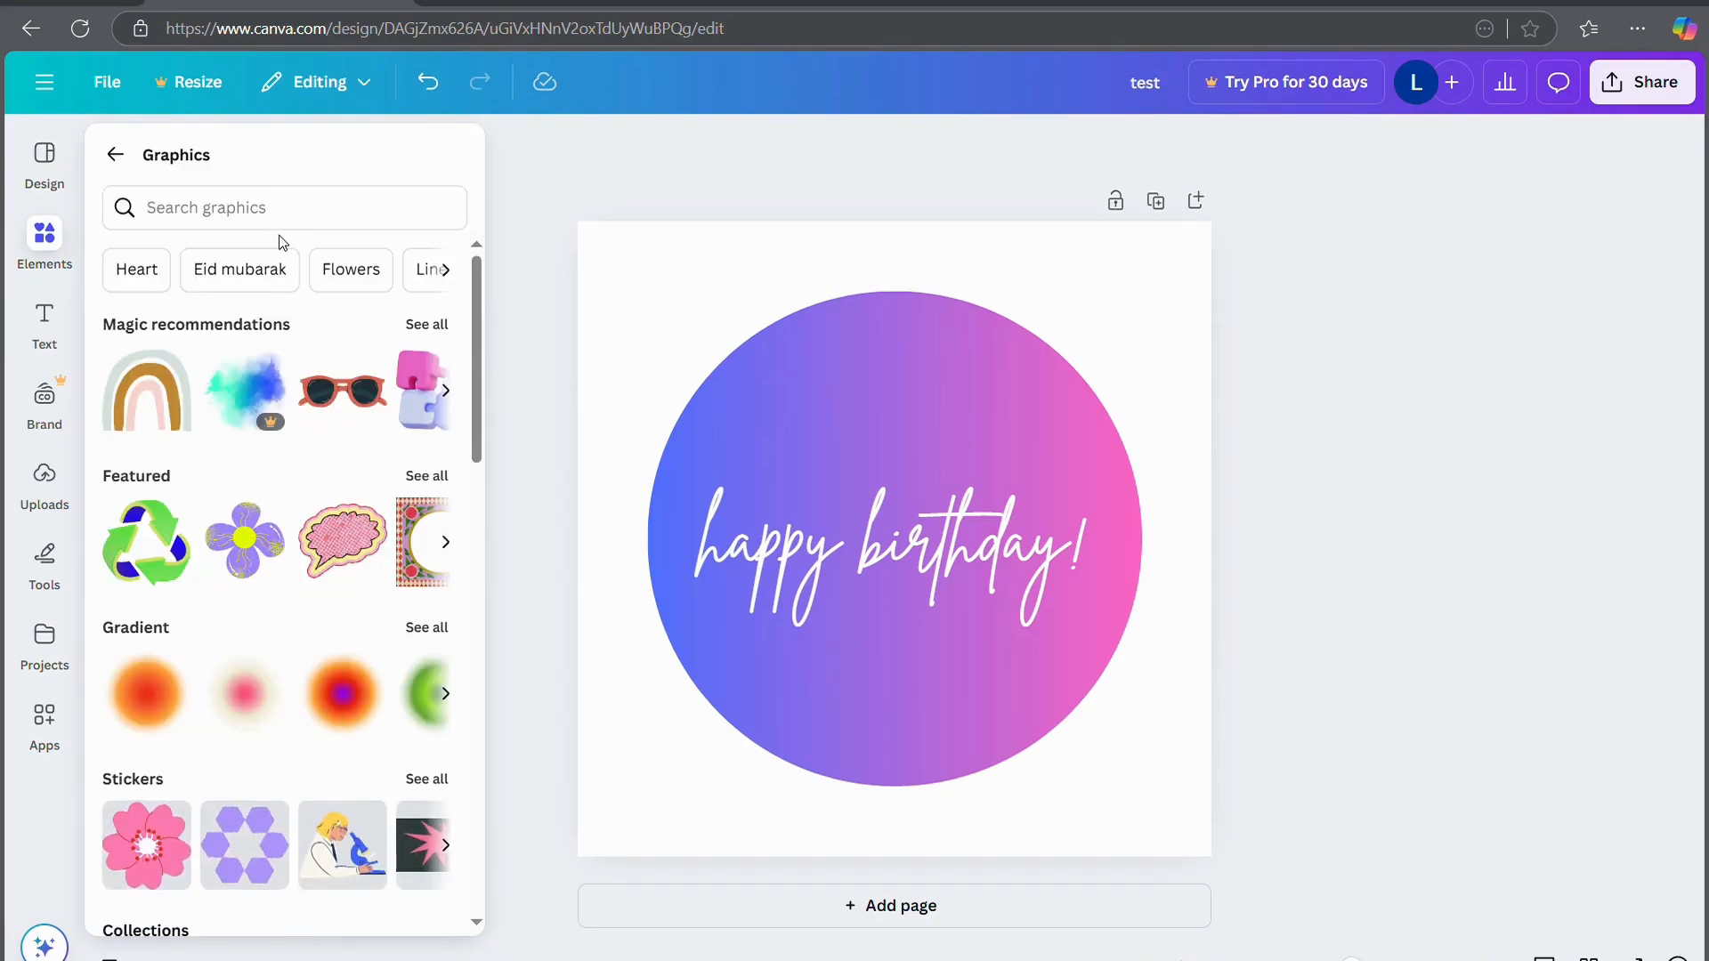
{"action": "scroll", "coordinate": [299, 545], "scroll_direction": "down", "scroll_amount": 5}
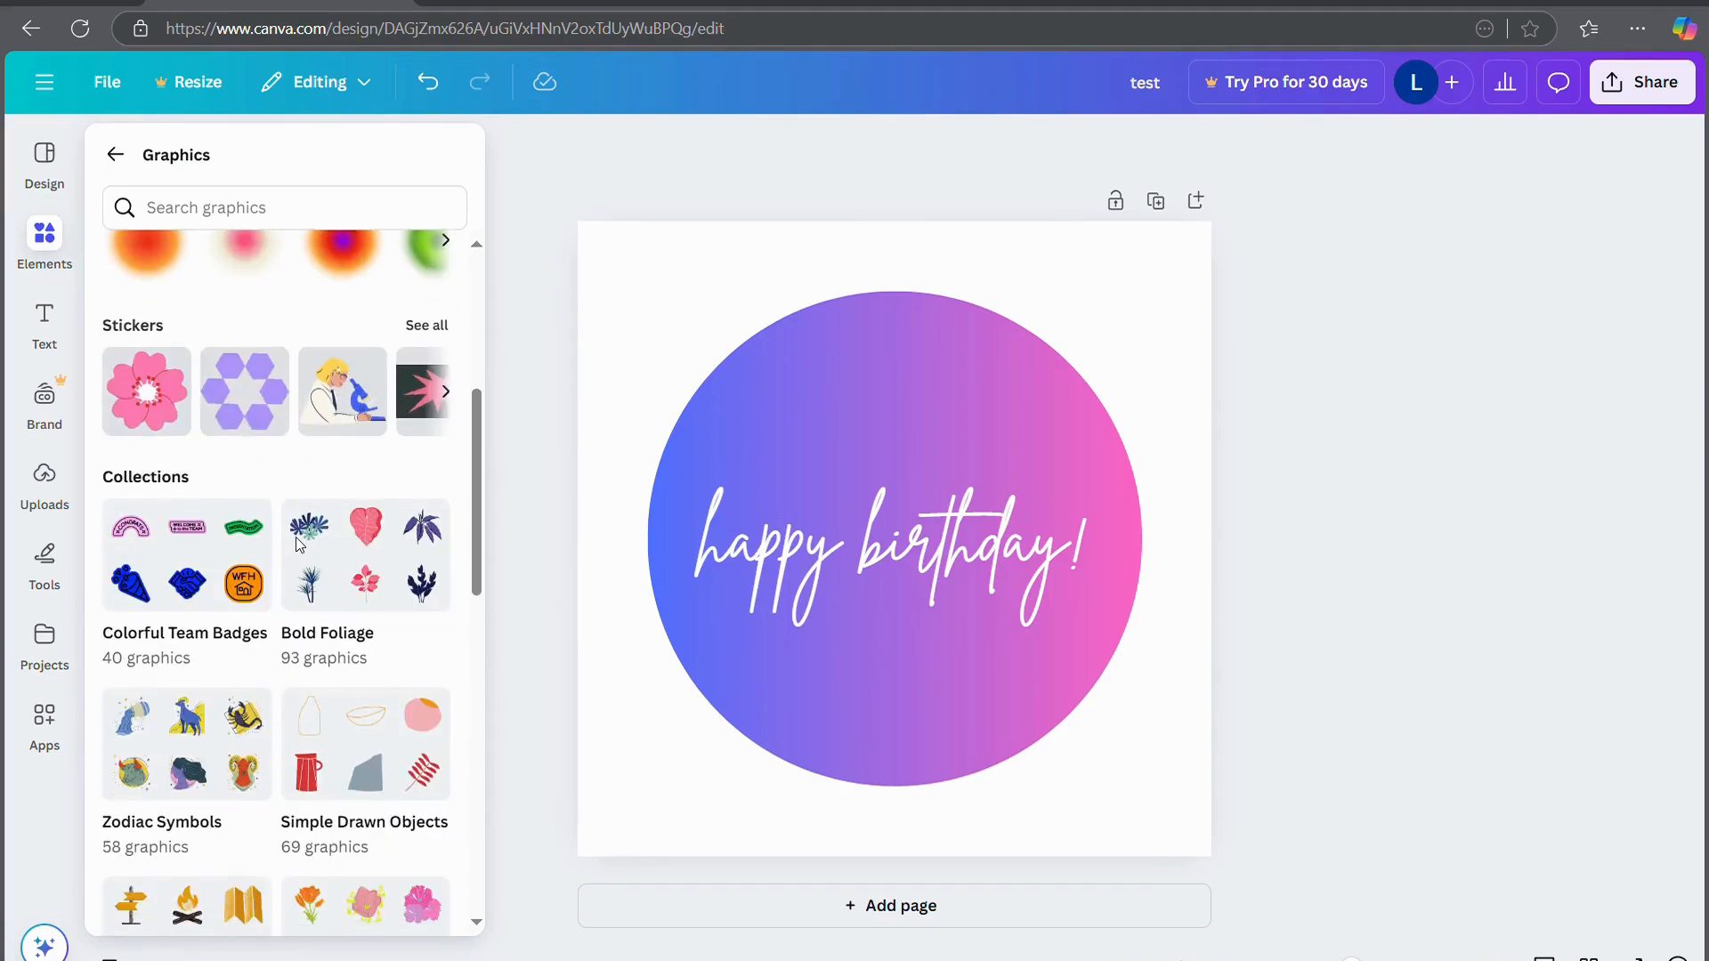
{"action": "scroll", "coordinate": [301, 545], "scroll_direction": "down", "scroll_amount": 2}
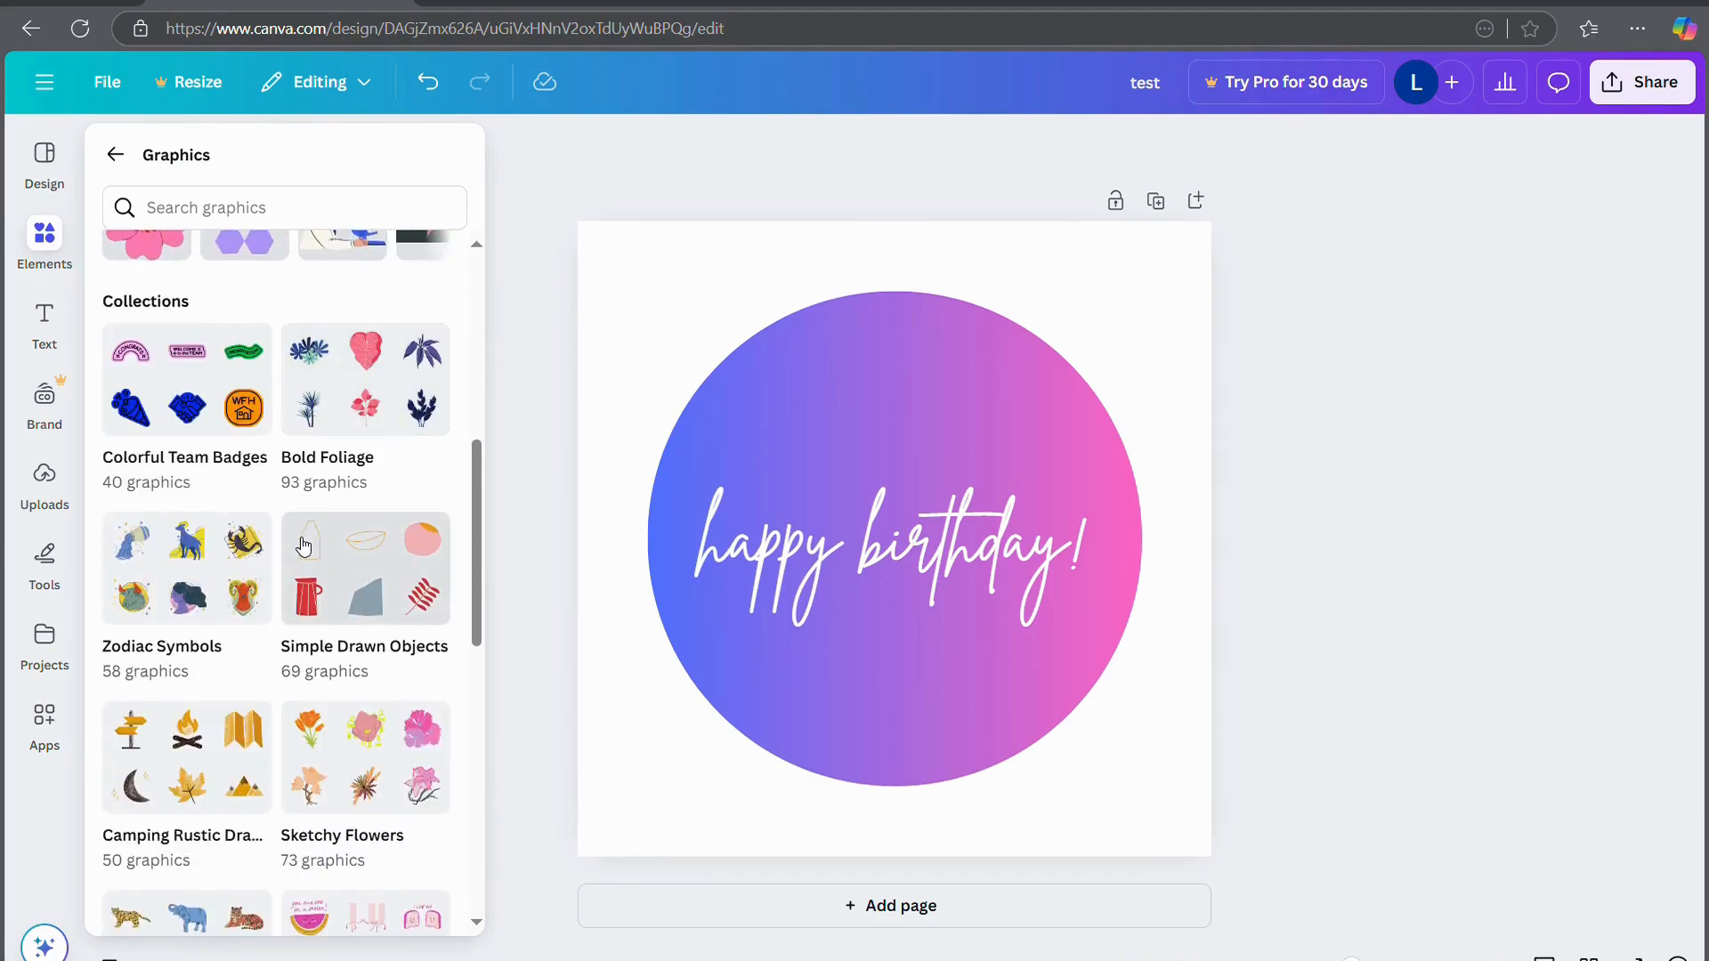
{"action": "scroll", "coordinate": [303, 544], "scroll_direction": "down", "scroll_amount": 3}
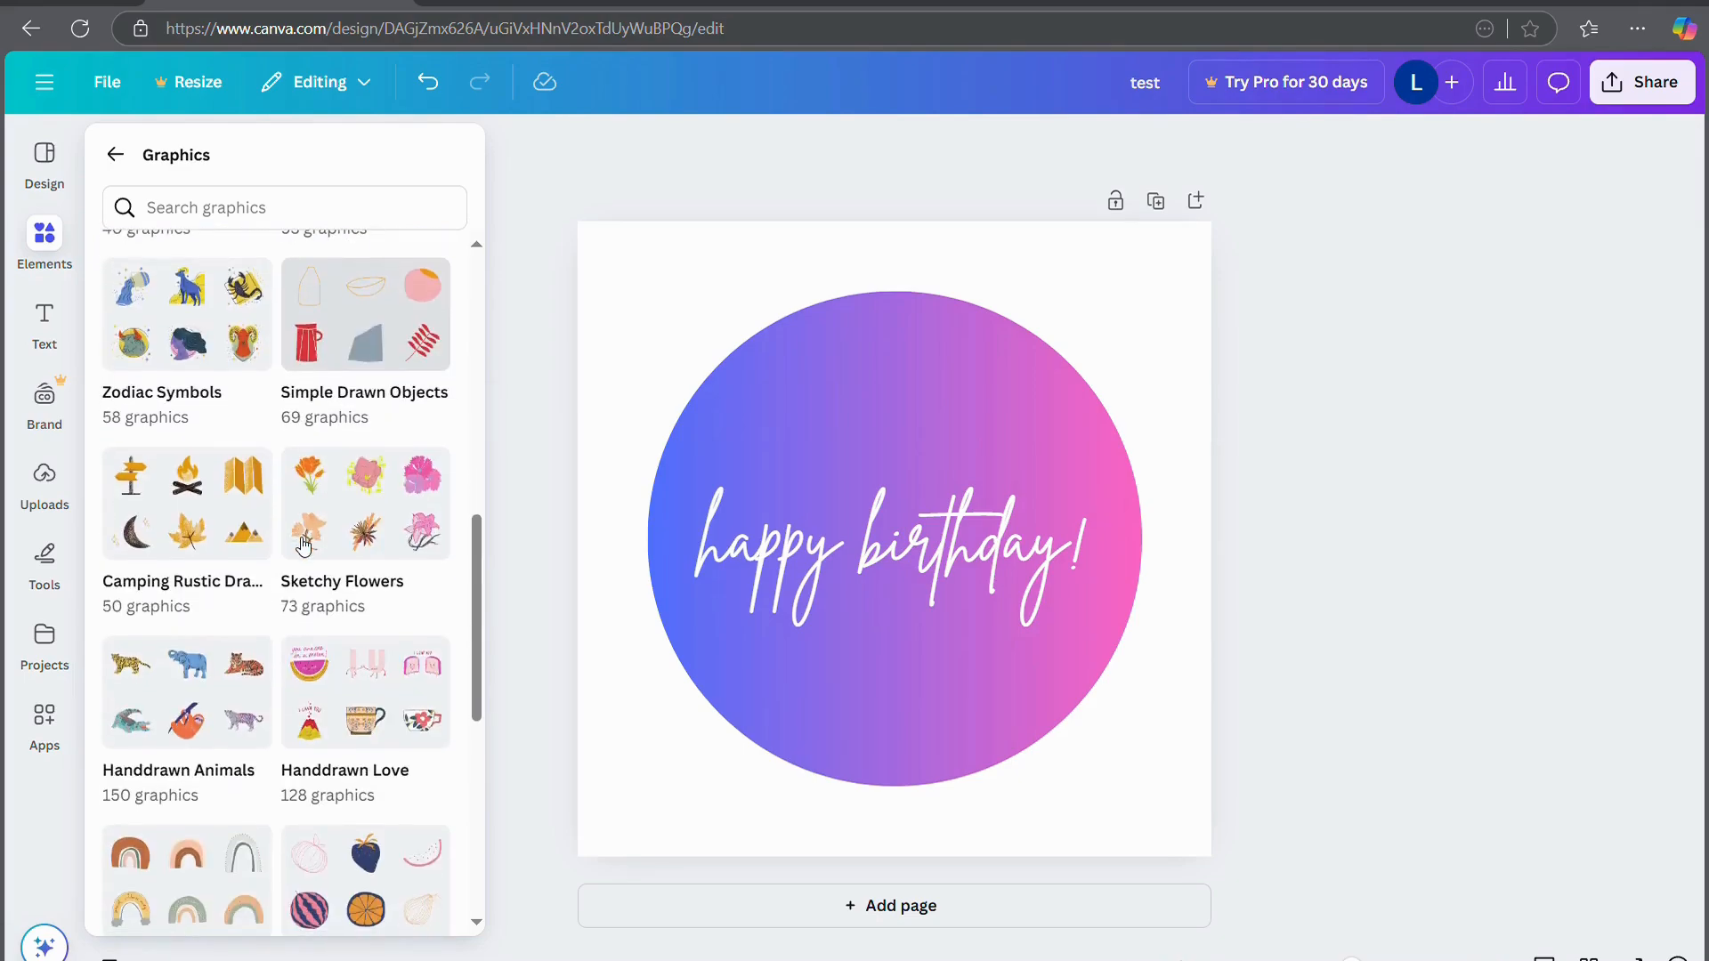
{"action": "scroll", "coordinate": [301, 545], "scroll_direction": "down", "scroll_amount": 7}
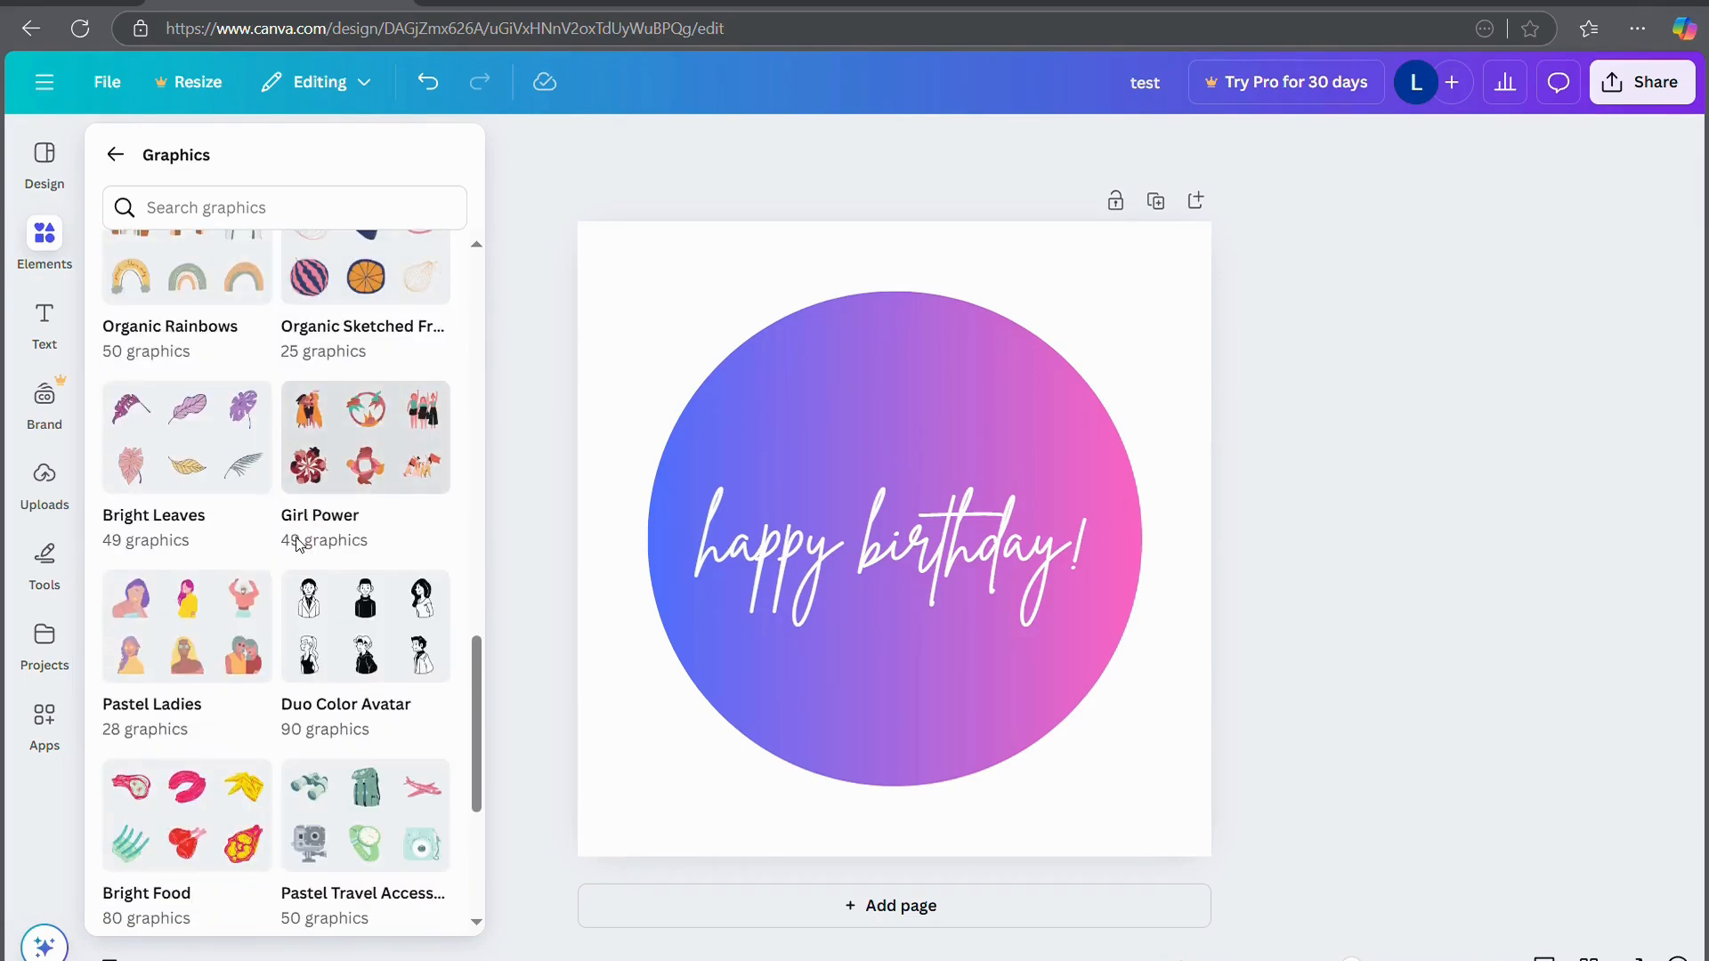
{"action": "scroll", "coordinate": [298, 545], "scroll_direction": "down", "scroll_amount": 4}
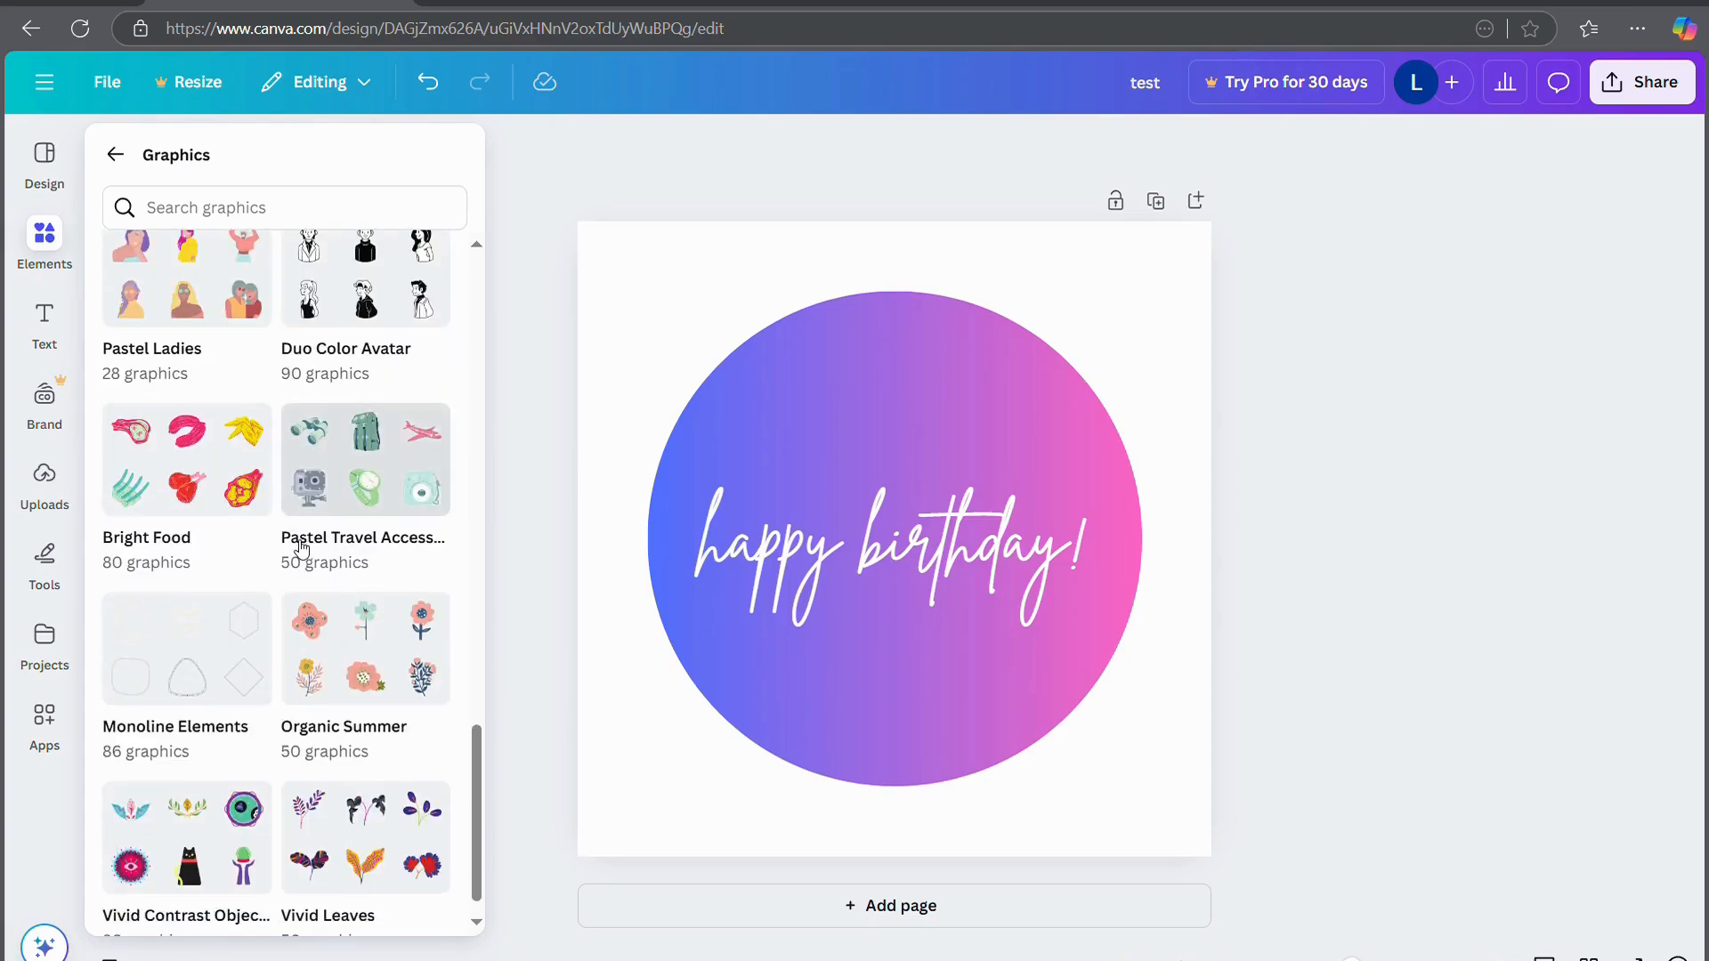
{"action": "scroll", "coordinate": [299, 546], "scroll_direction": "up", "scroll_amount": 12}
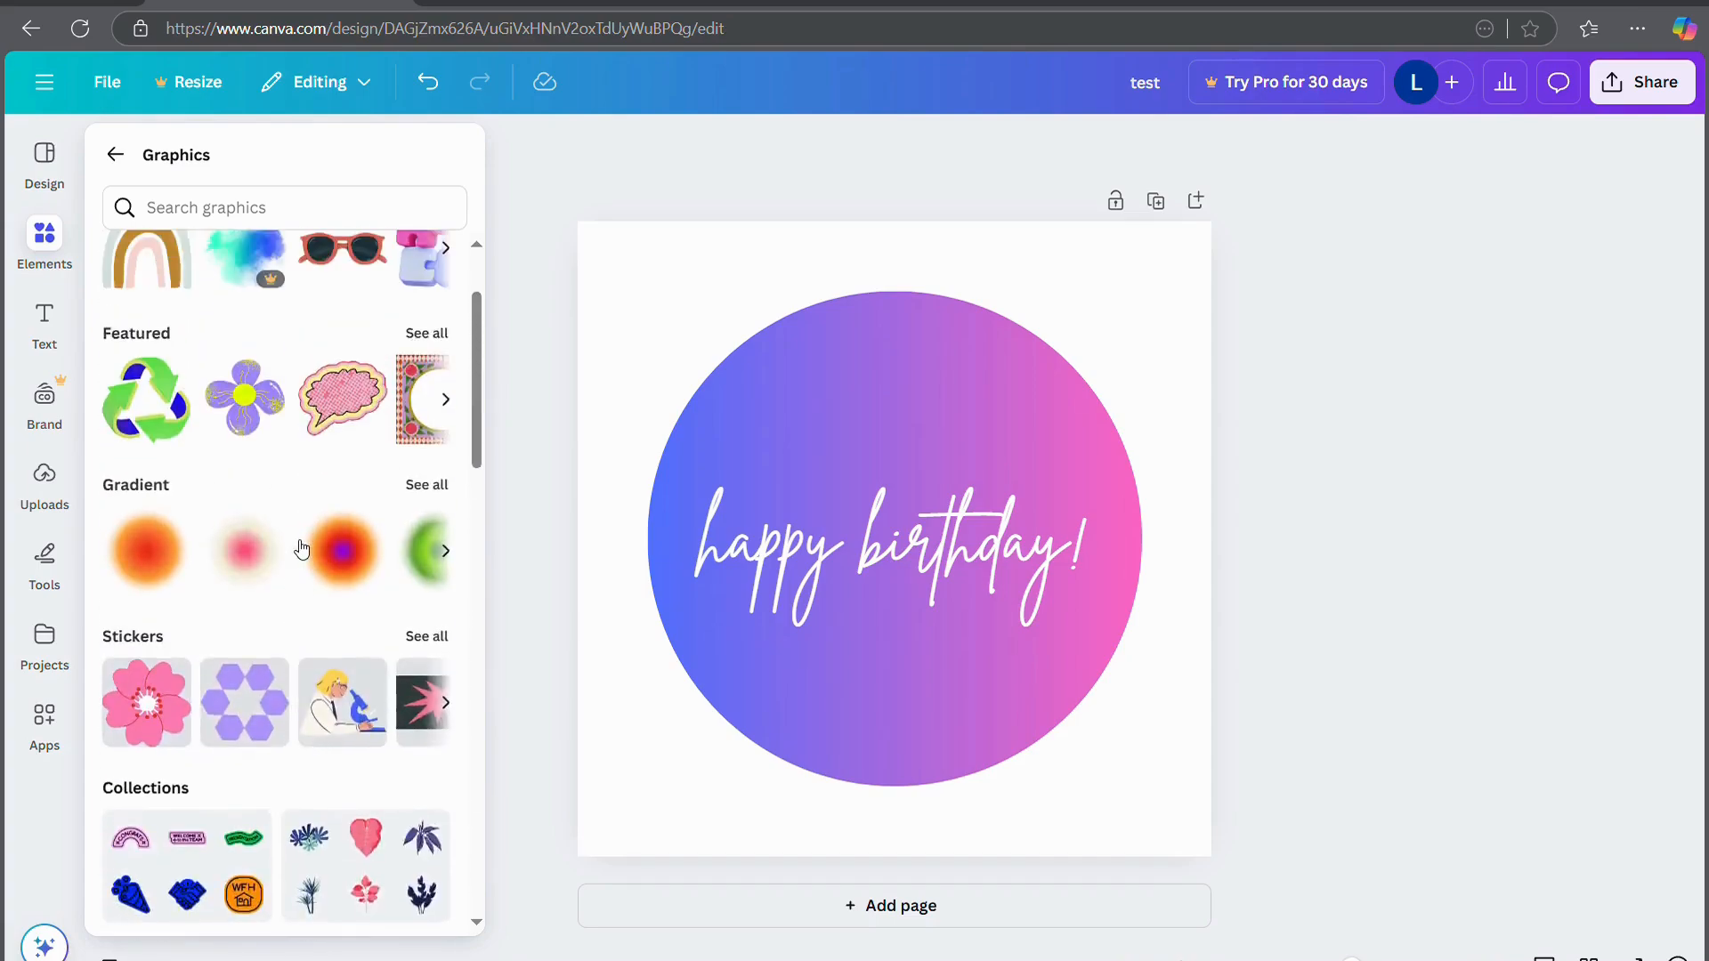
Search graphics for 'birthday' and scroll through the cake, balloon, party-hat and gift results
{"action": "left_click", "coordinate": [245, 217]}
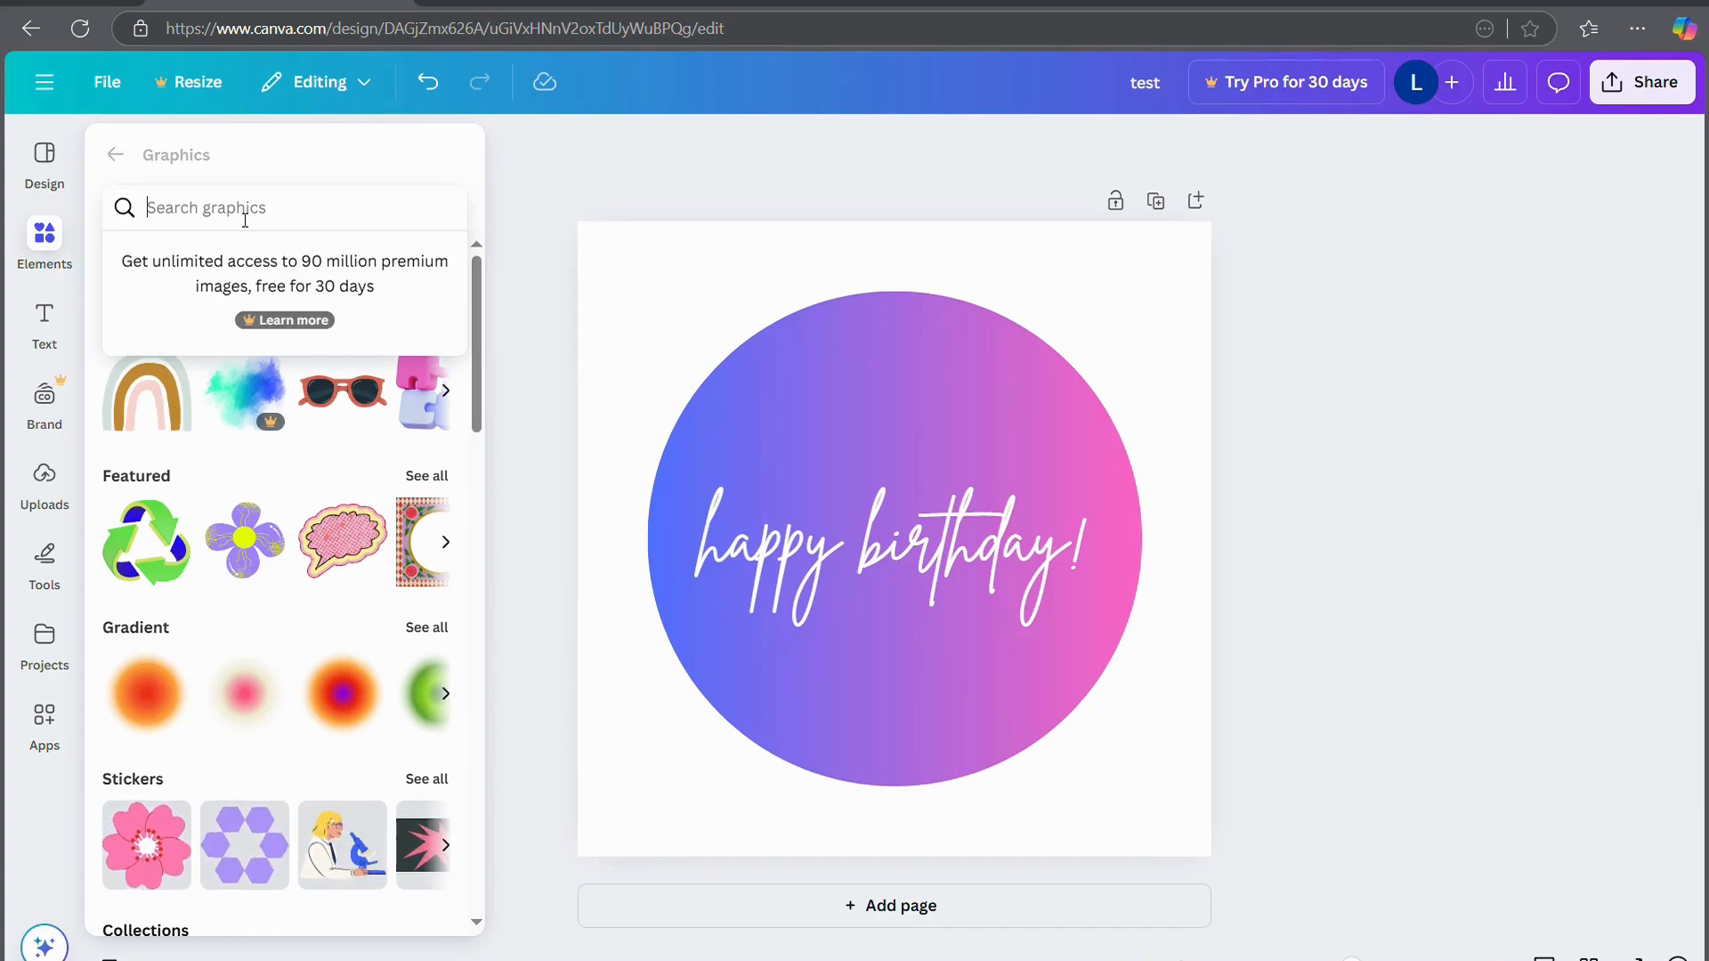
{"action": "type", "text": "birthday"}
{"action": "key", "text": "Return"}
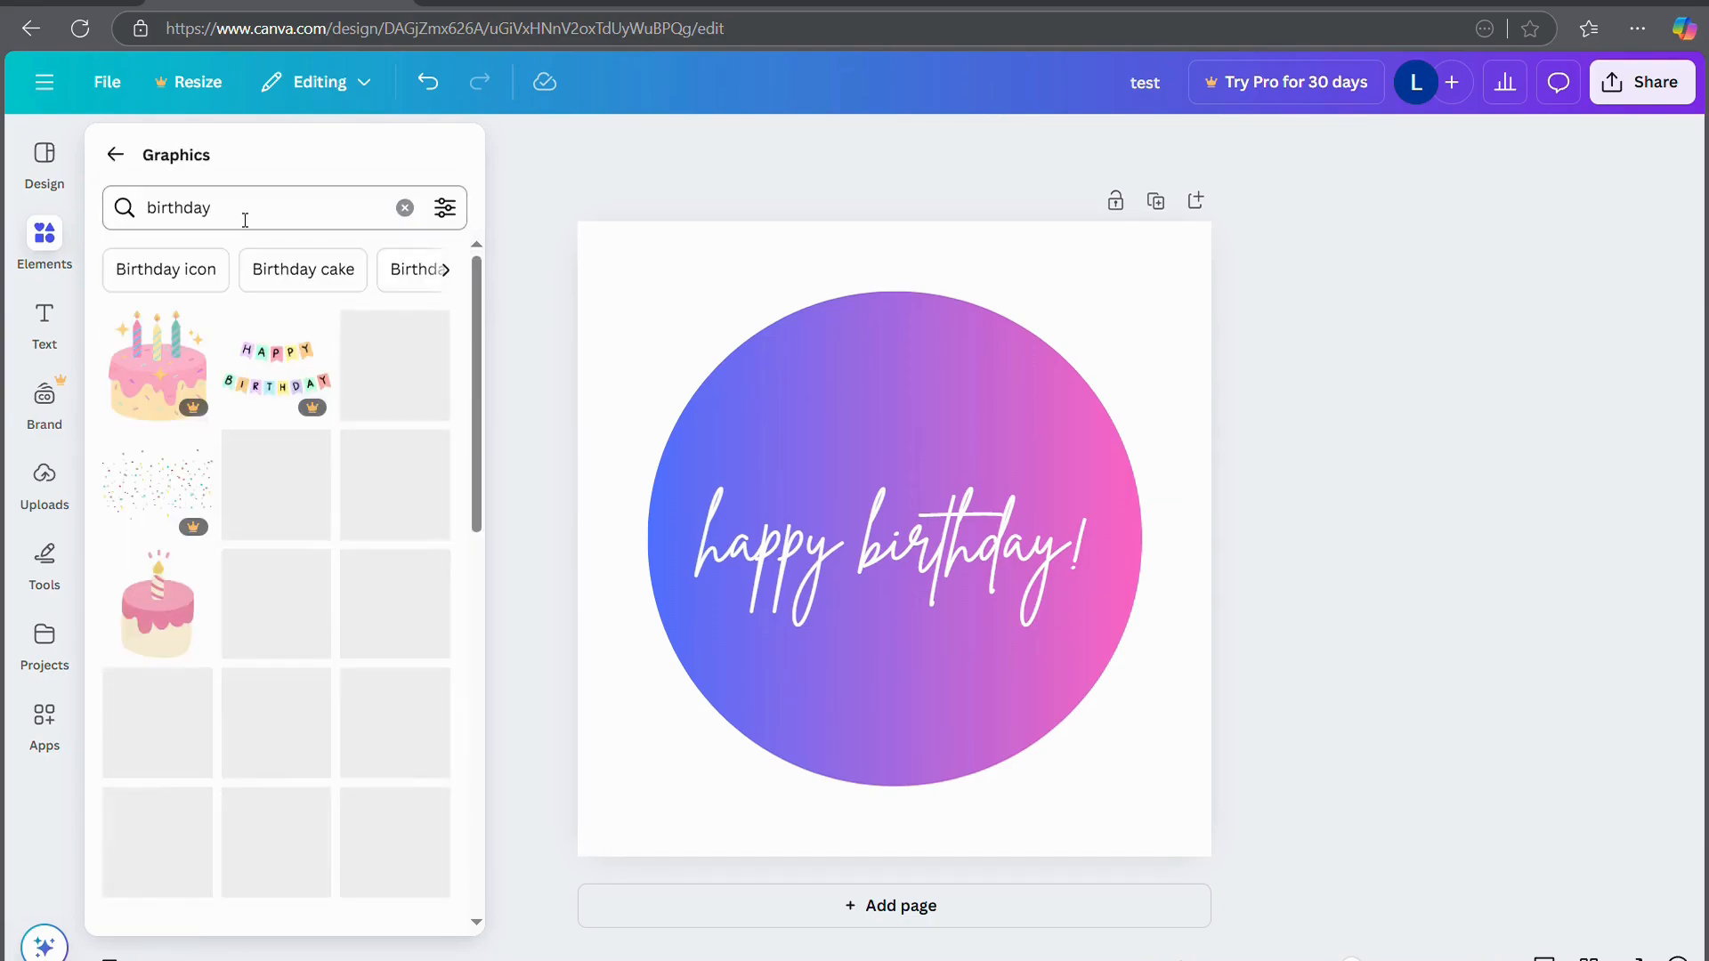
{"action": "scroll", "coordinate": [384, 725], "scroll_direction": "down", "scroll_amount": 10}
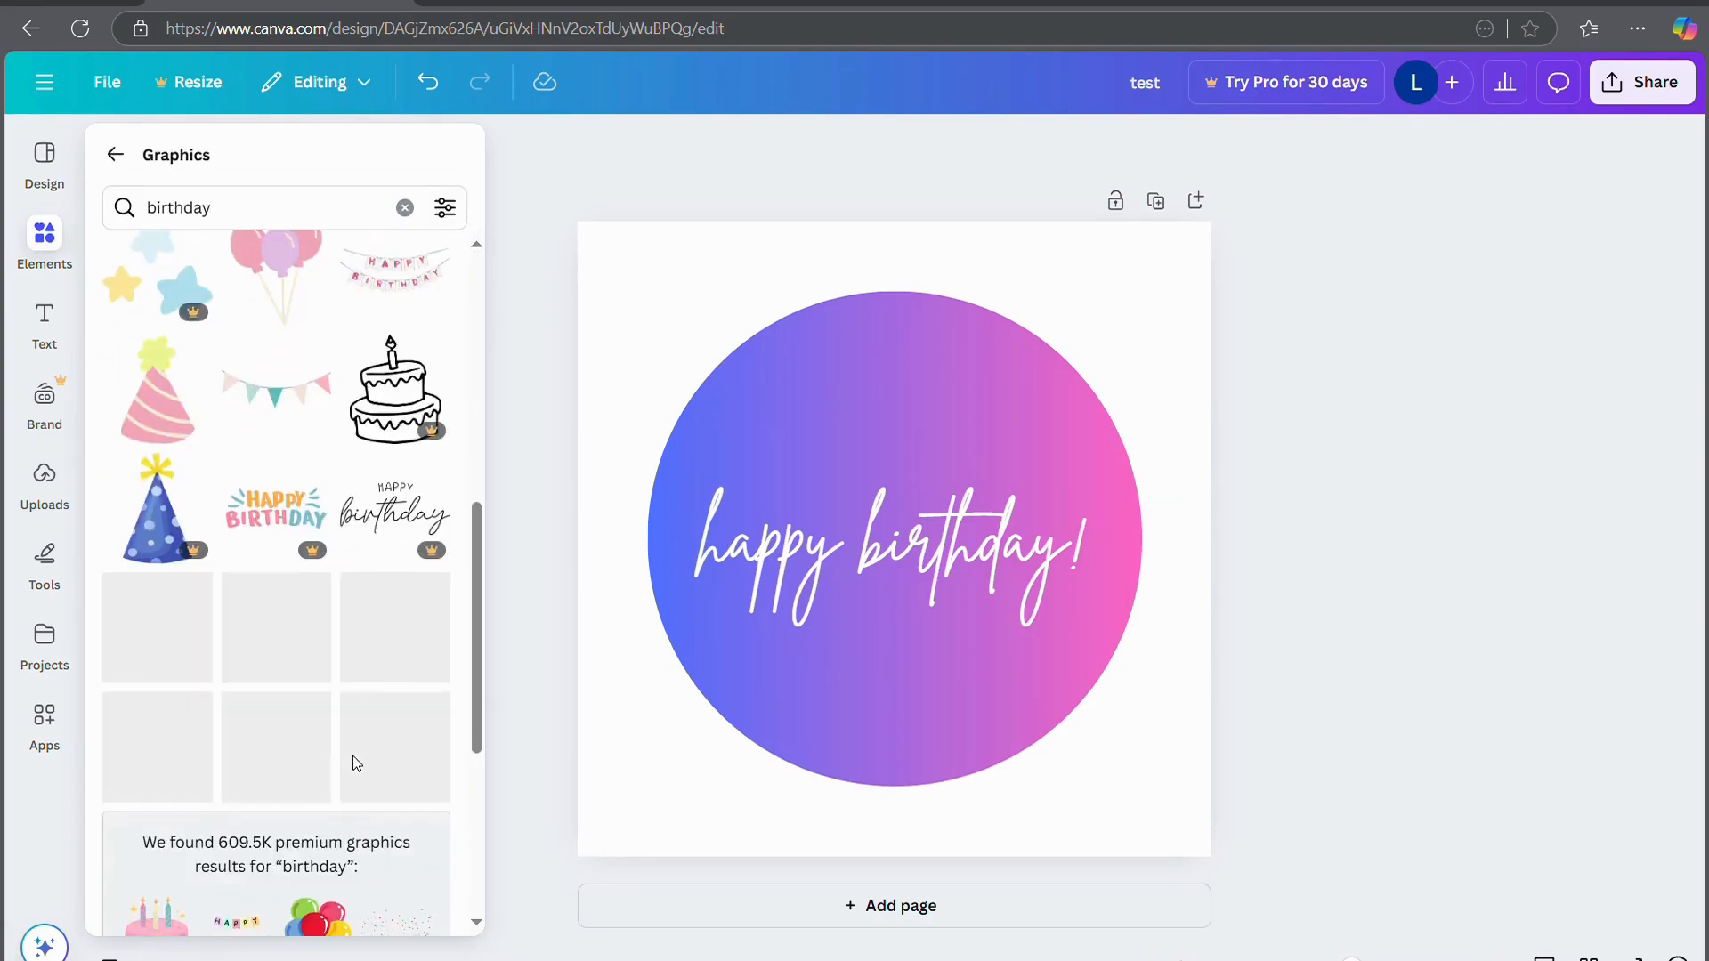
{"action": "scroll", "coordinate": [360, 763], "scroll_direction": "down", "scroll_amount": 8}
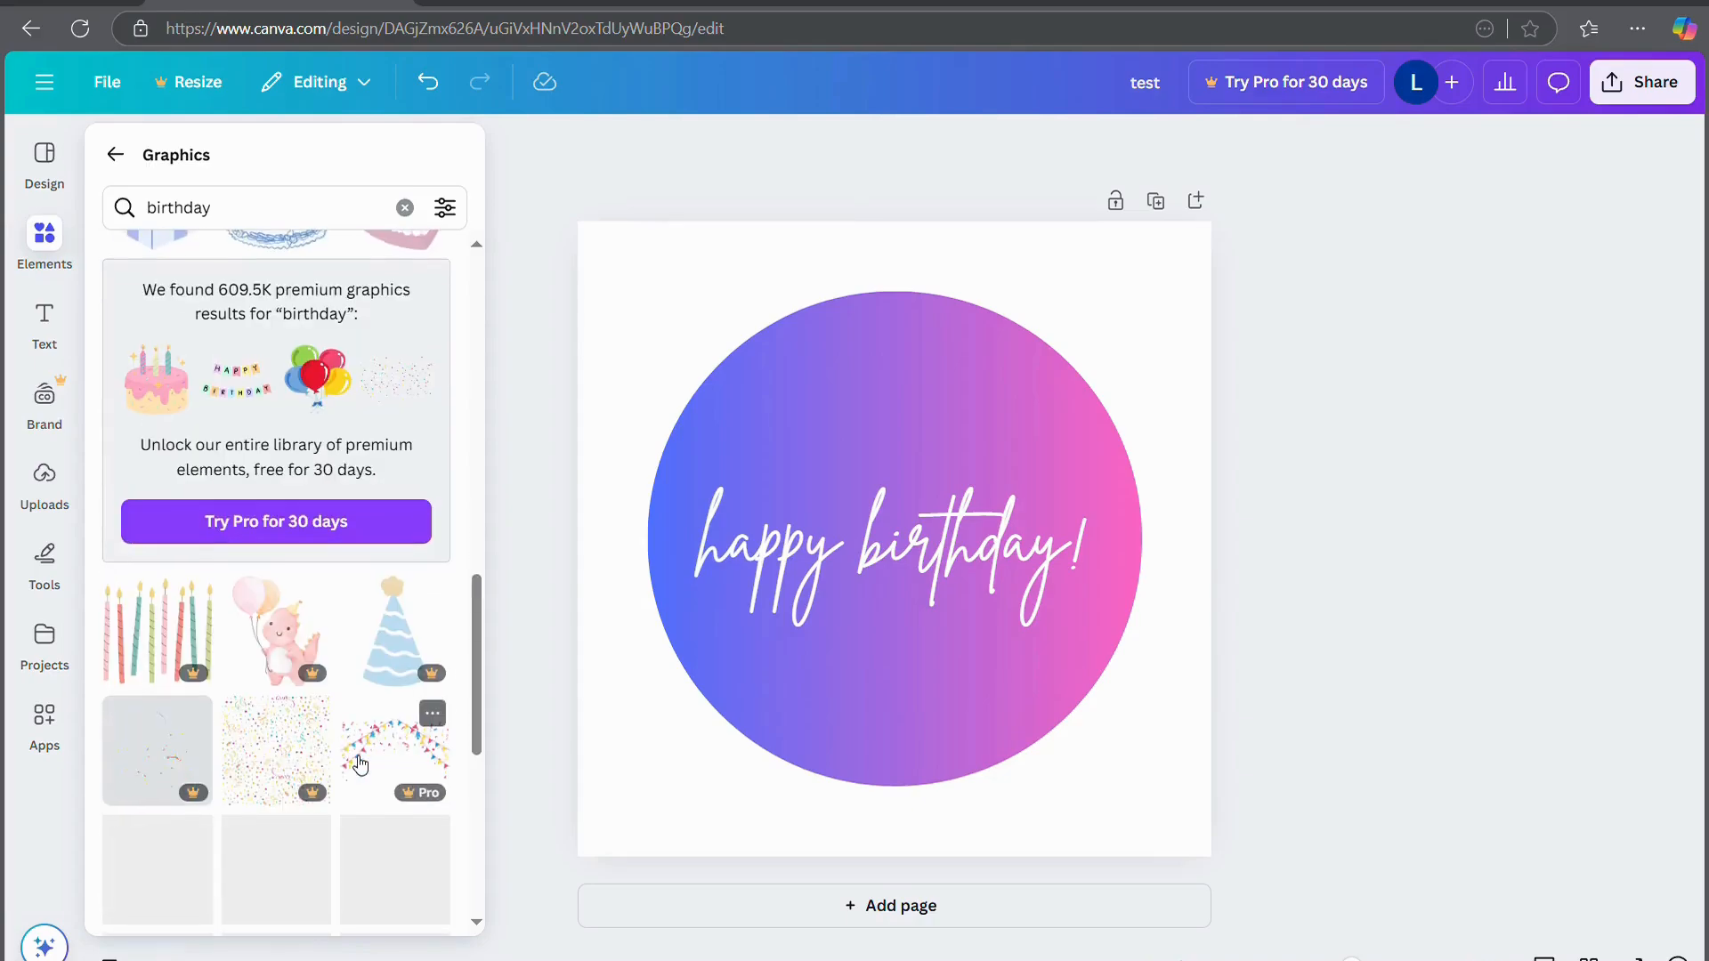
{"action": "scroll", "coordinate": [357, 764], "scroll_direction": "down", "scroll_amount": 7}
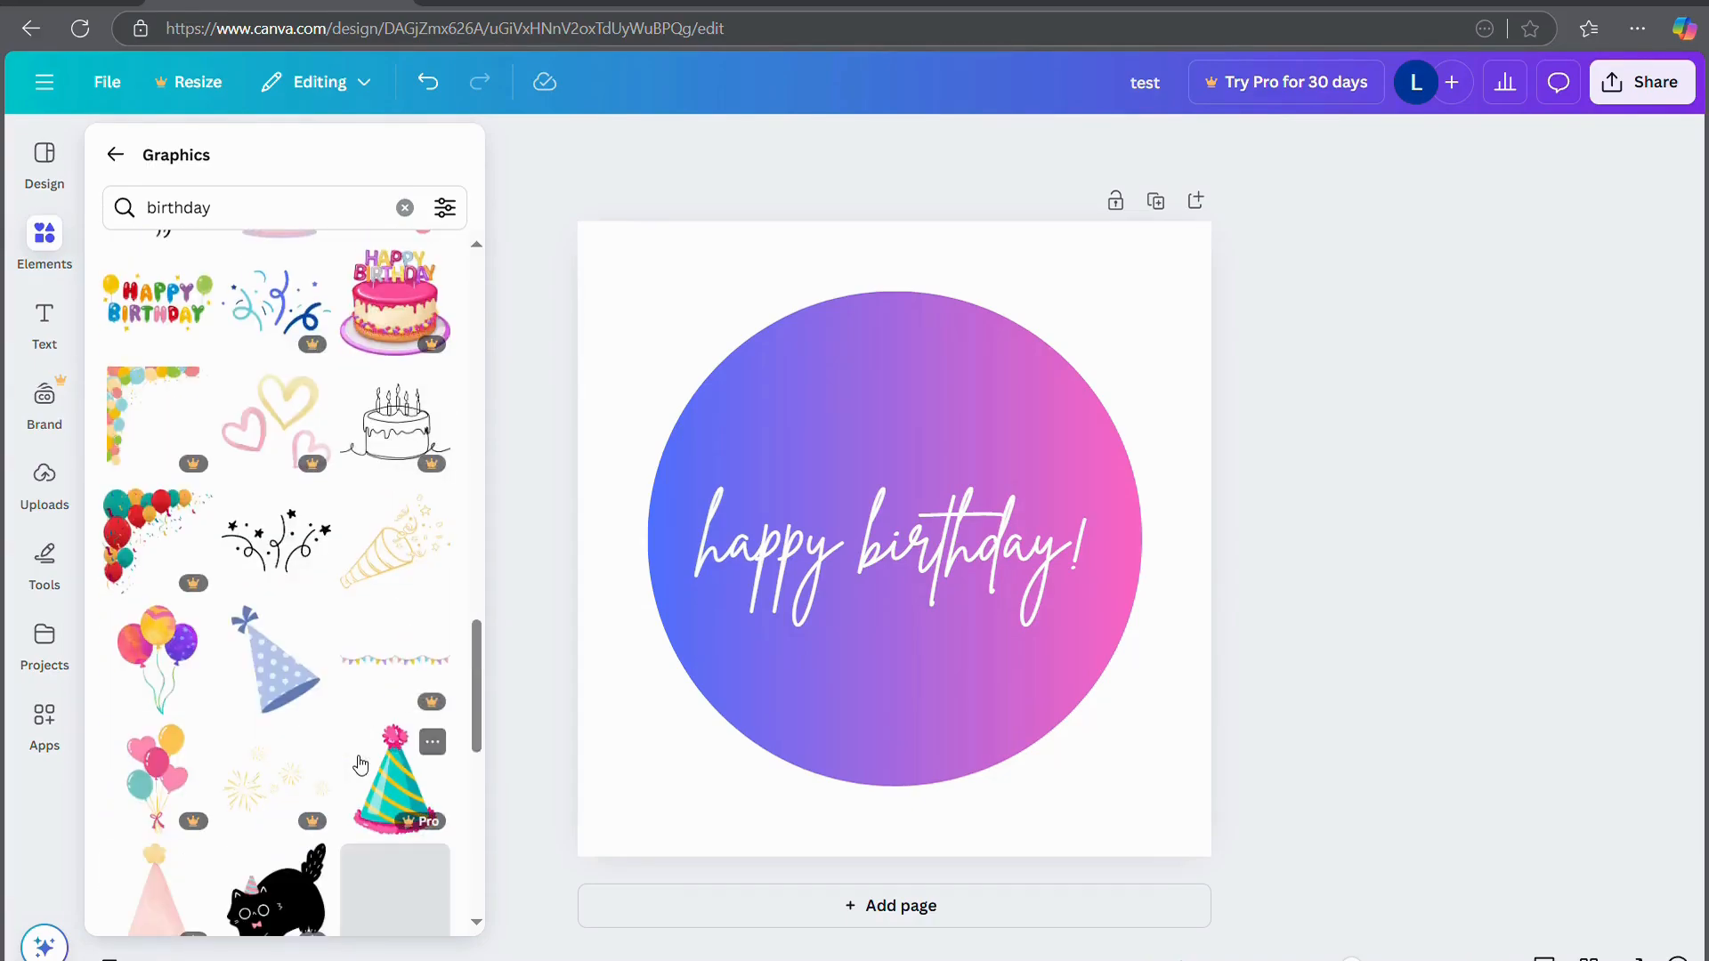
{"action": "scroll", "coordinate": [360, 764], "scroll_direction": "down", "scroll_amount": 6}
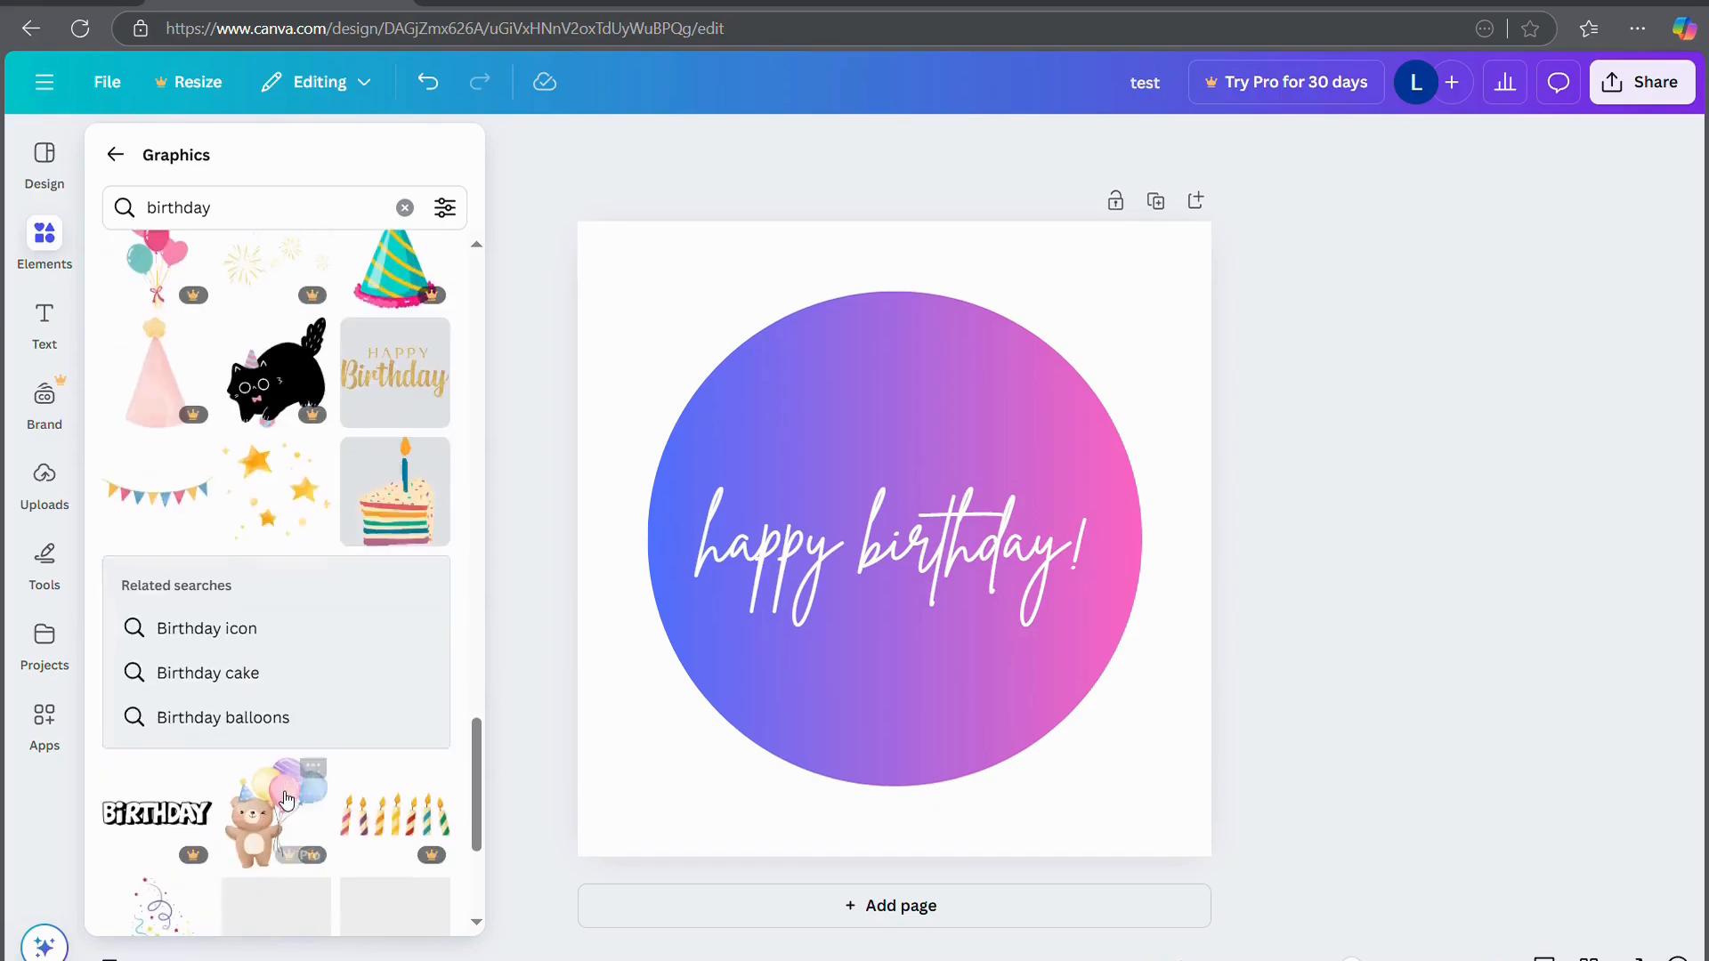
{"action": "scroll", "coordinate": [286, 801], "scroll_direction": "down", "scroll_amount": 5}
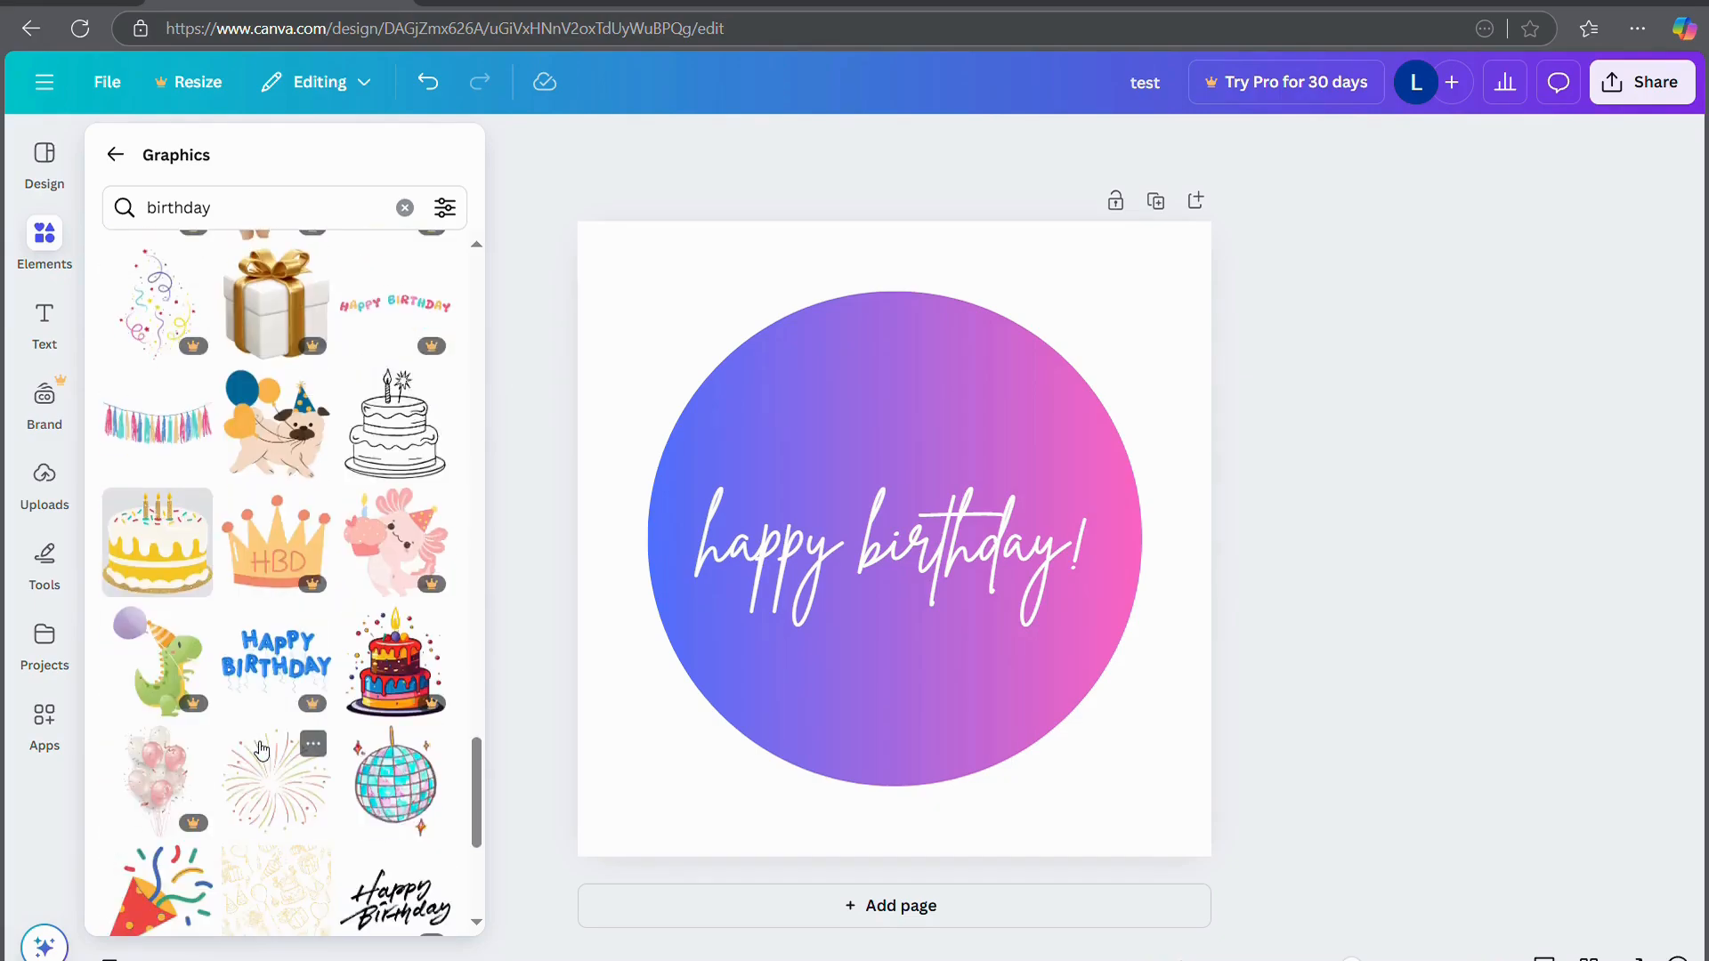
{"action": "scroll", "coordinate": [272, 764], "scroll_direction": "down", "scroll_amount": 5}
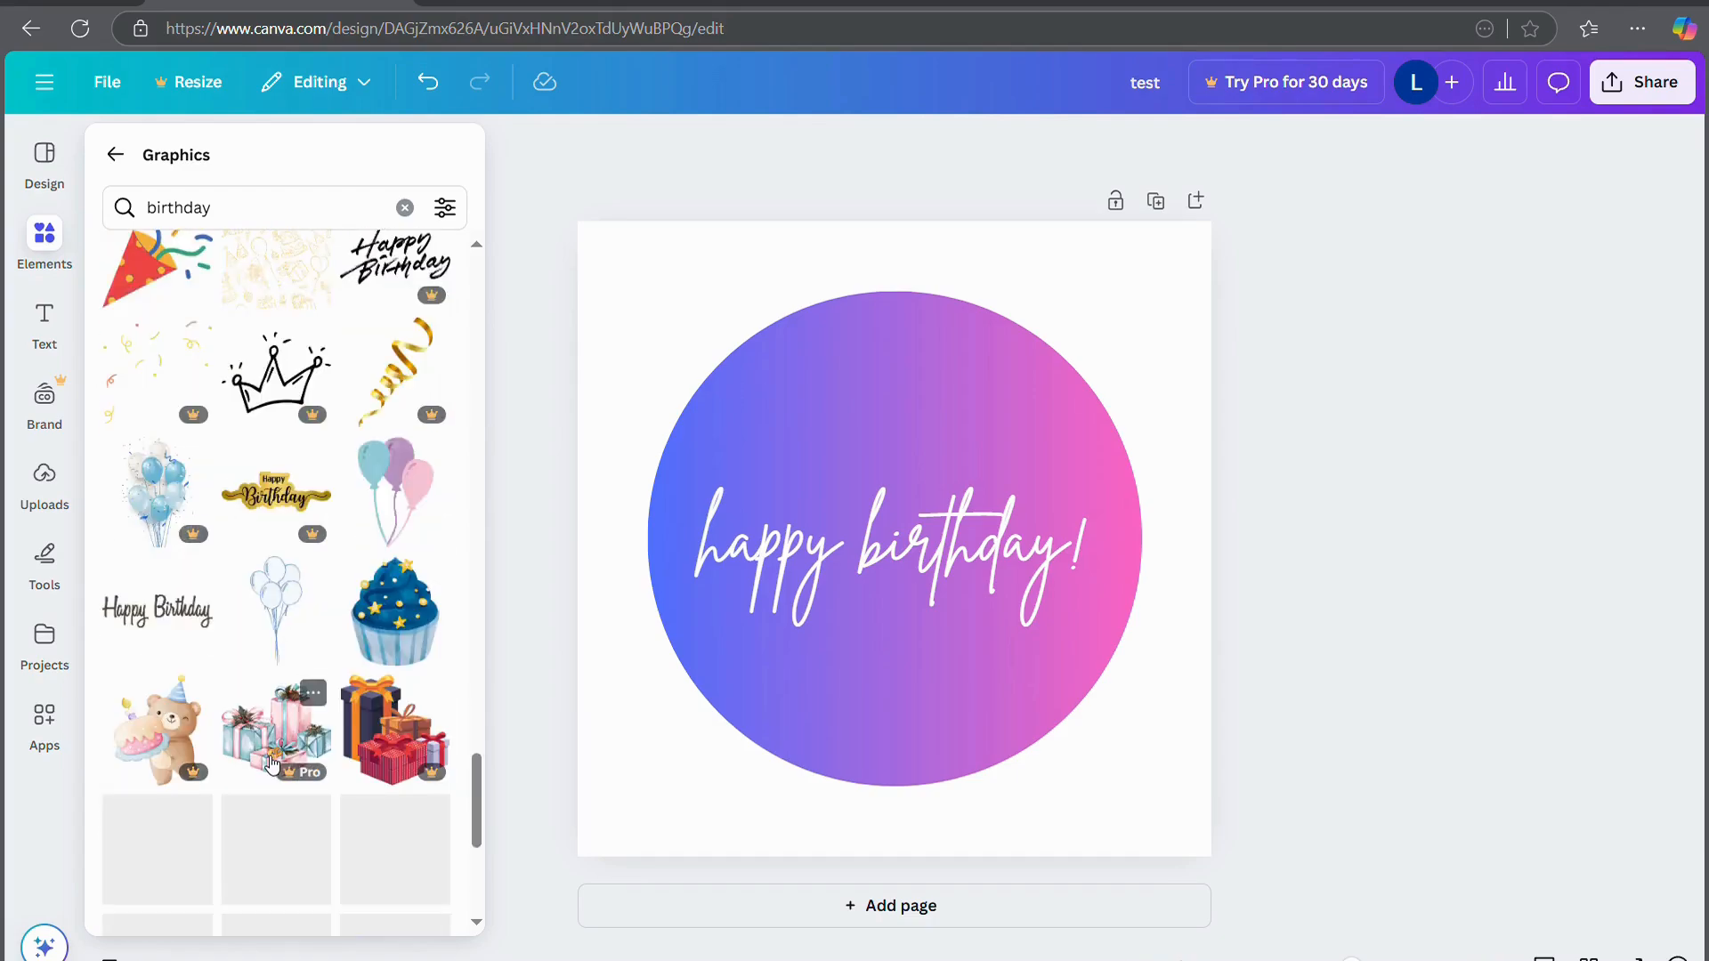
Place the pastel balloons graphic at the page's top-right, shrink it, and shift the circle down-left
{"action": "left_click_drag", "start_coordinate": [400, 491], "coordinate": [1007, 395]}
{"action": "left_click_drag", "start_coordinate": [1138, 529], "coordinate": [776, 559]}
{"action": "left_click_drag", "start_coordinate": [947, 890], "coordinate": [846, 737]}
{"action": "left_click_drag", "start_coordinate": [633, 509], "coordinate": [1006, 361]}
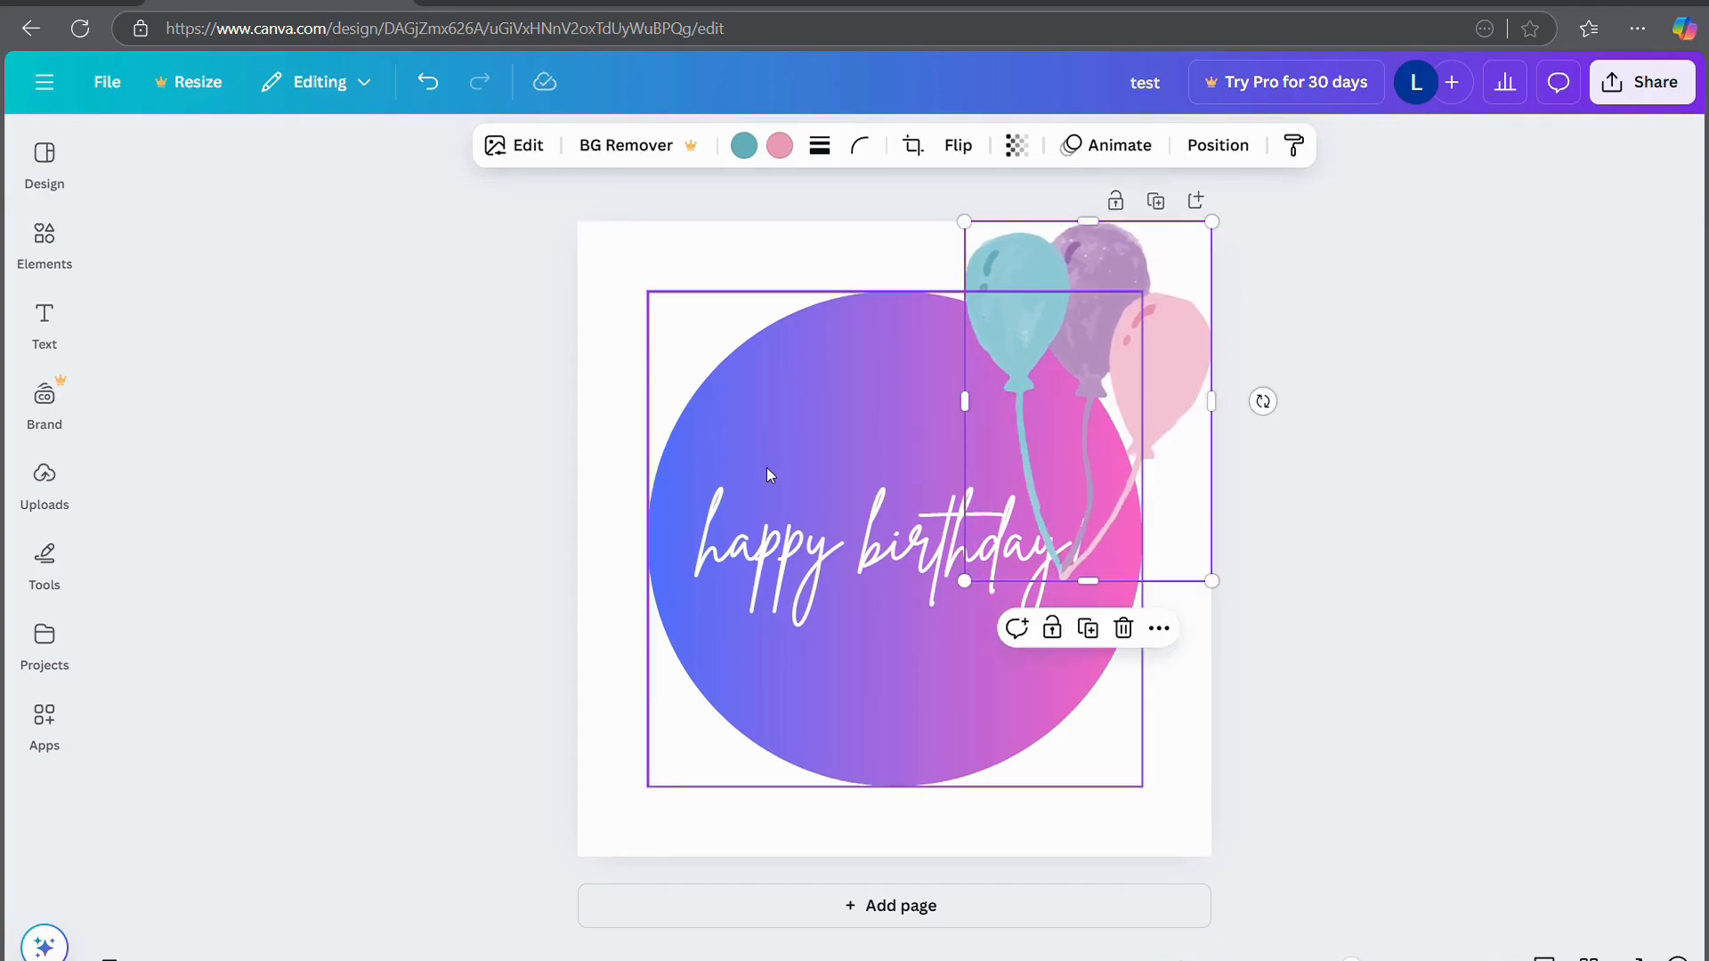
{"action": "left_click_drag", "start_coordinate": [767, 467], "coordinate": [734, 522]}
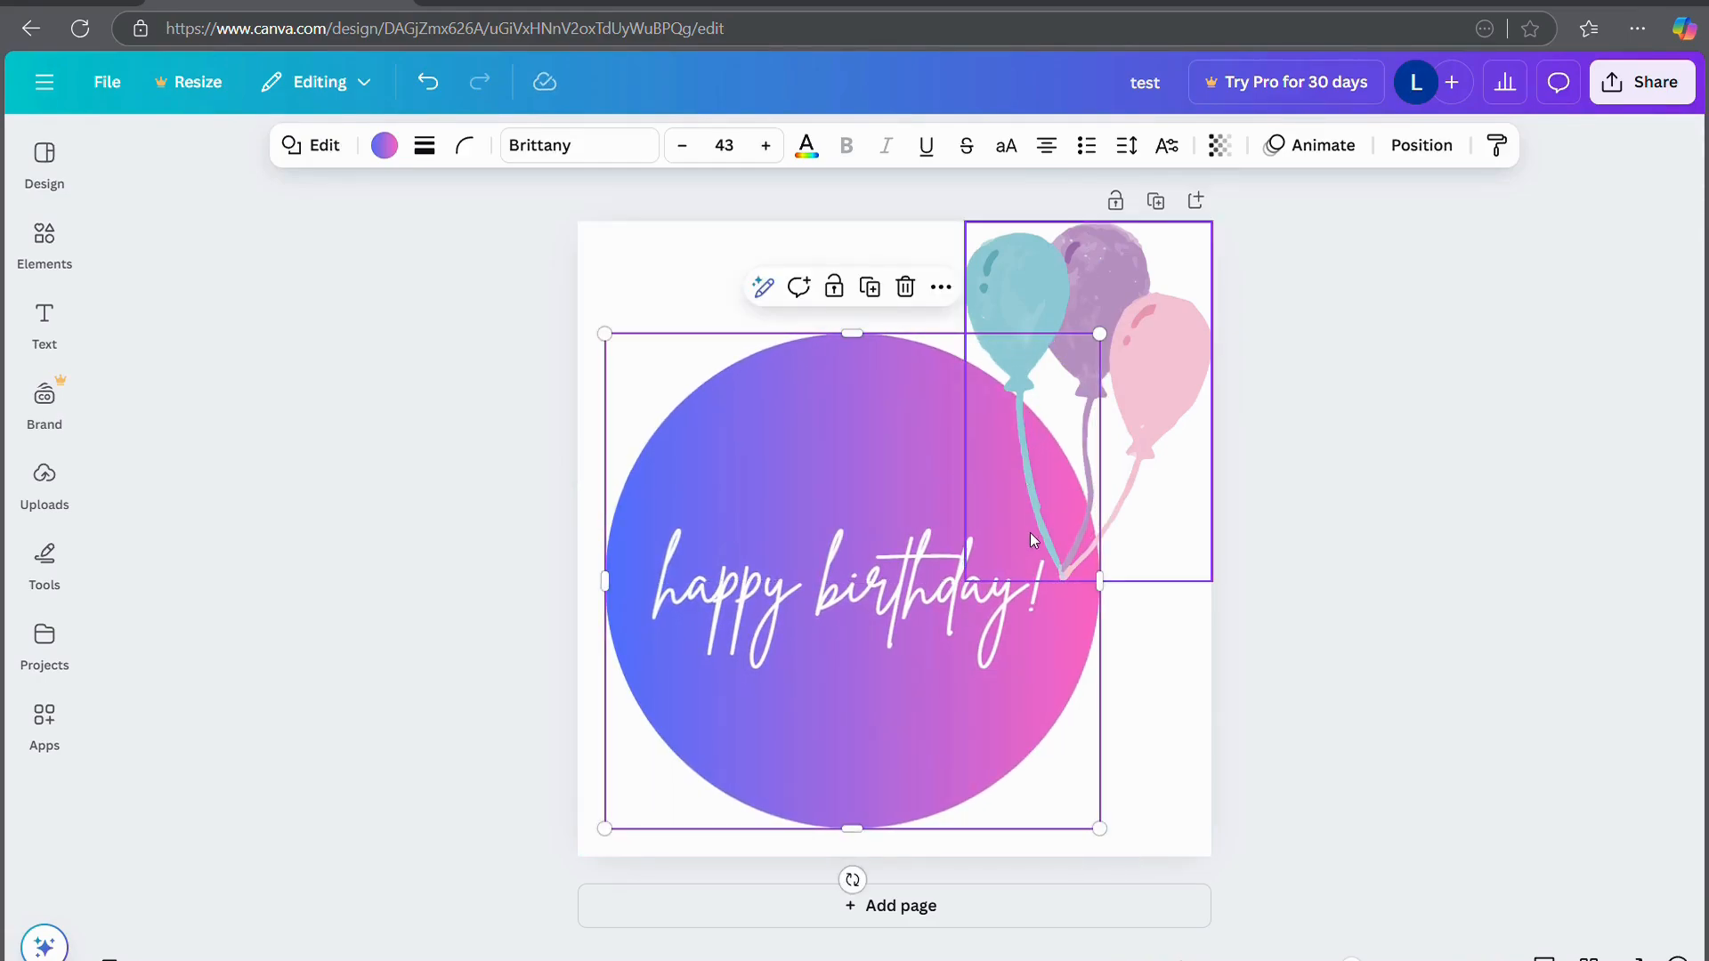
{"action": "left_click_drag", "start_coordinate": [837, 559], "coordinate": [808, 585]}
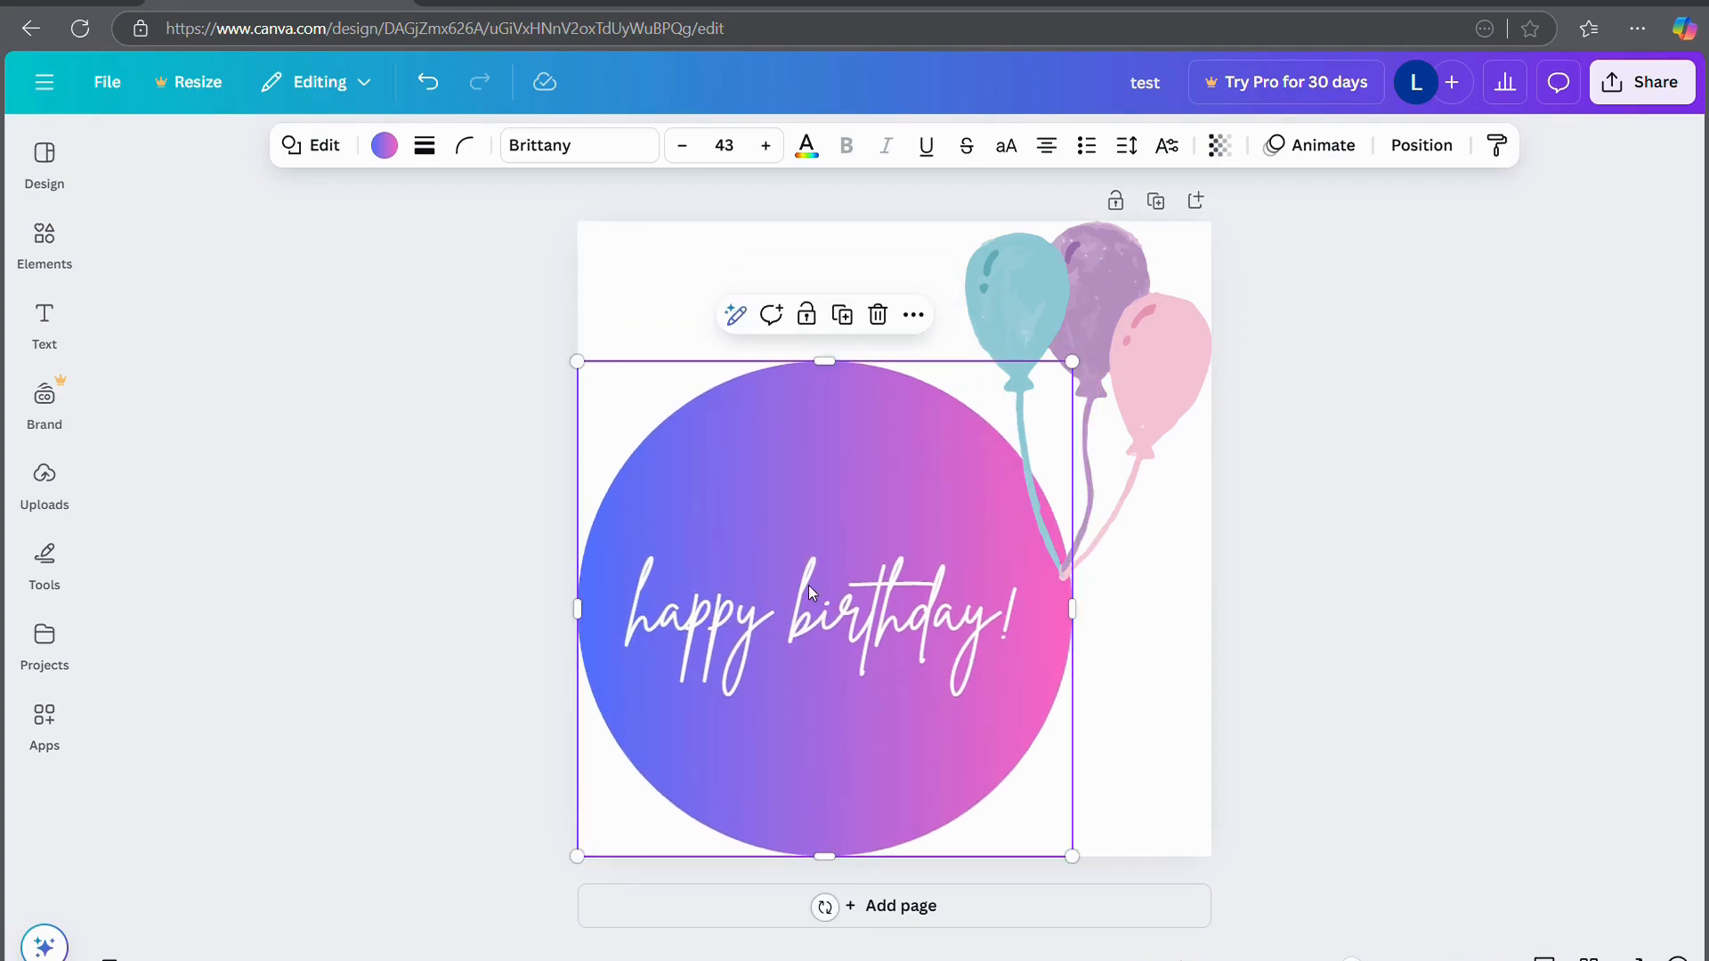
Shrink the balloons further, tilt them about 18° clockwise, then enlarge and reposition them
{"action": "left_click", "coordinate": [1104, 514]}
{"action": "left_click_drag", "start_coordinate": [976, 595], "coordinate": [976, 640]}
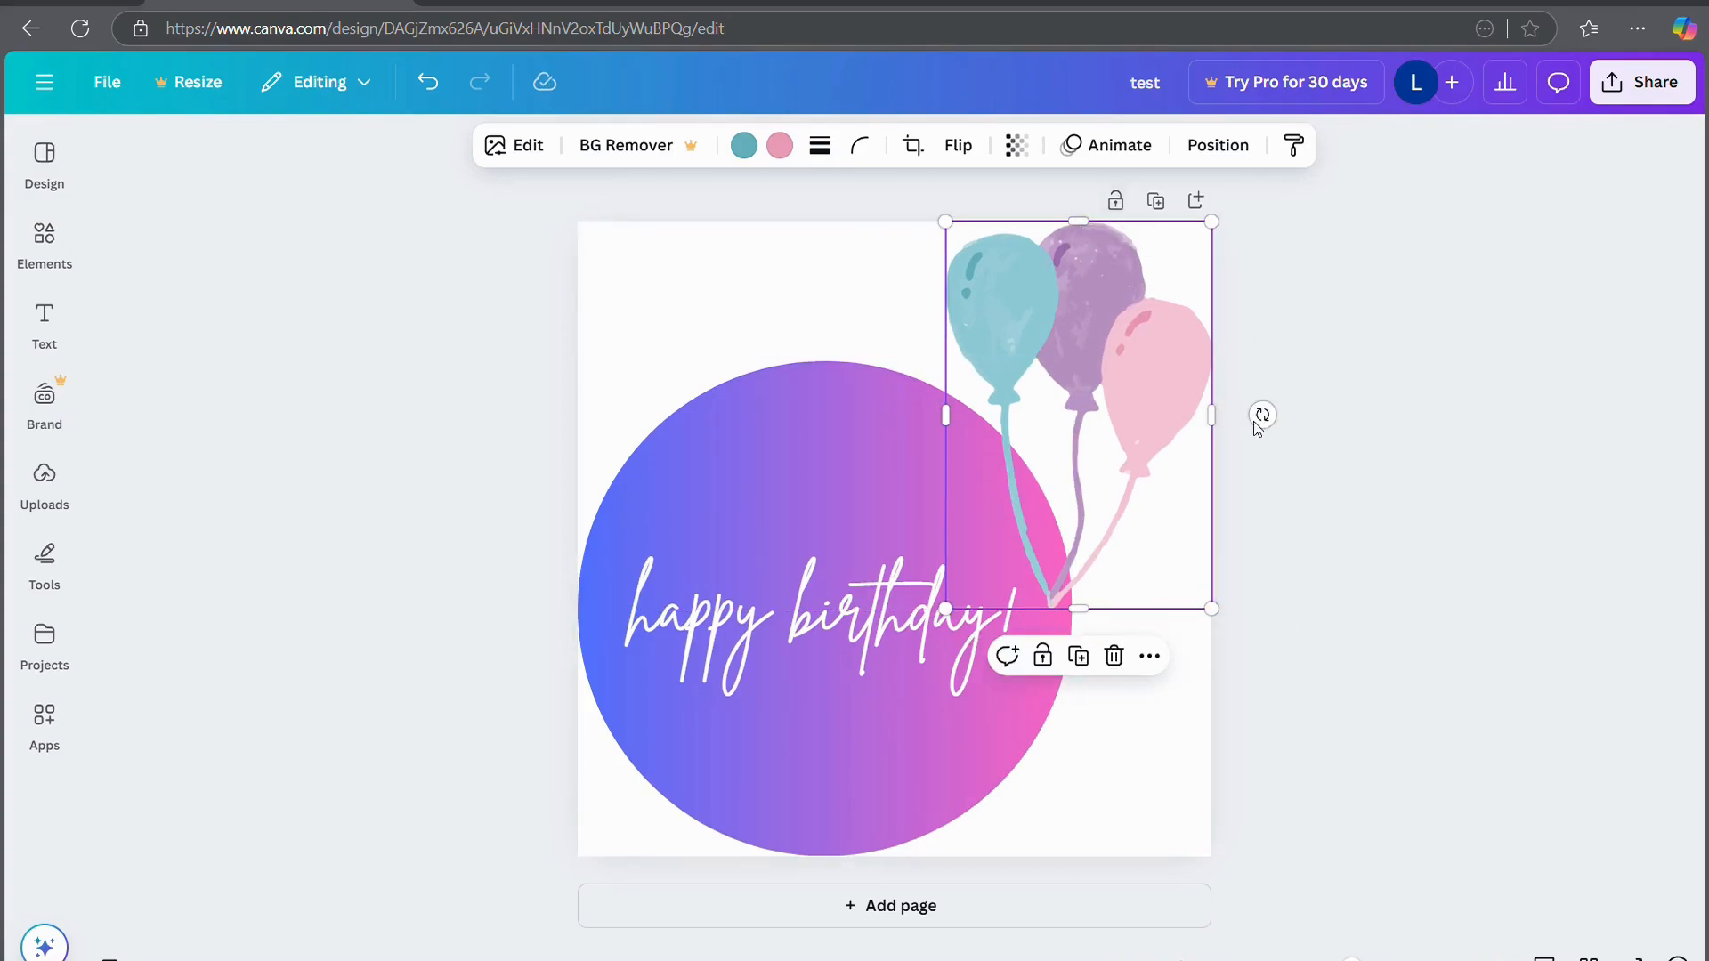
{"action": "left_click_drag", "start_coordinate": [1251, 361], "coordinate": [1249, 367]}
{"action": "left_click", "coordinate": [1100, 416]}
{"action": "left_click_drag", "start_coordinate": [1282, 427], "coordinate": [1273, 374]}
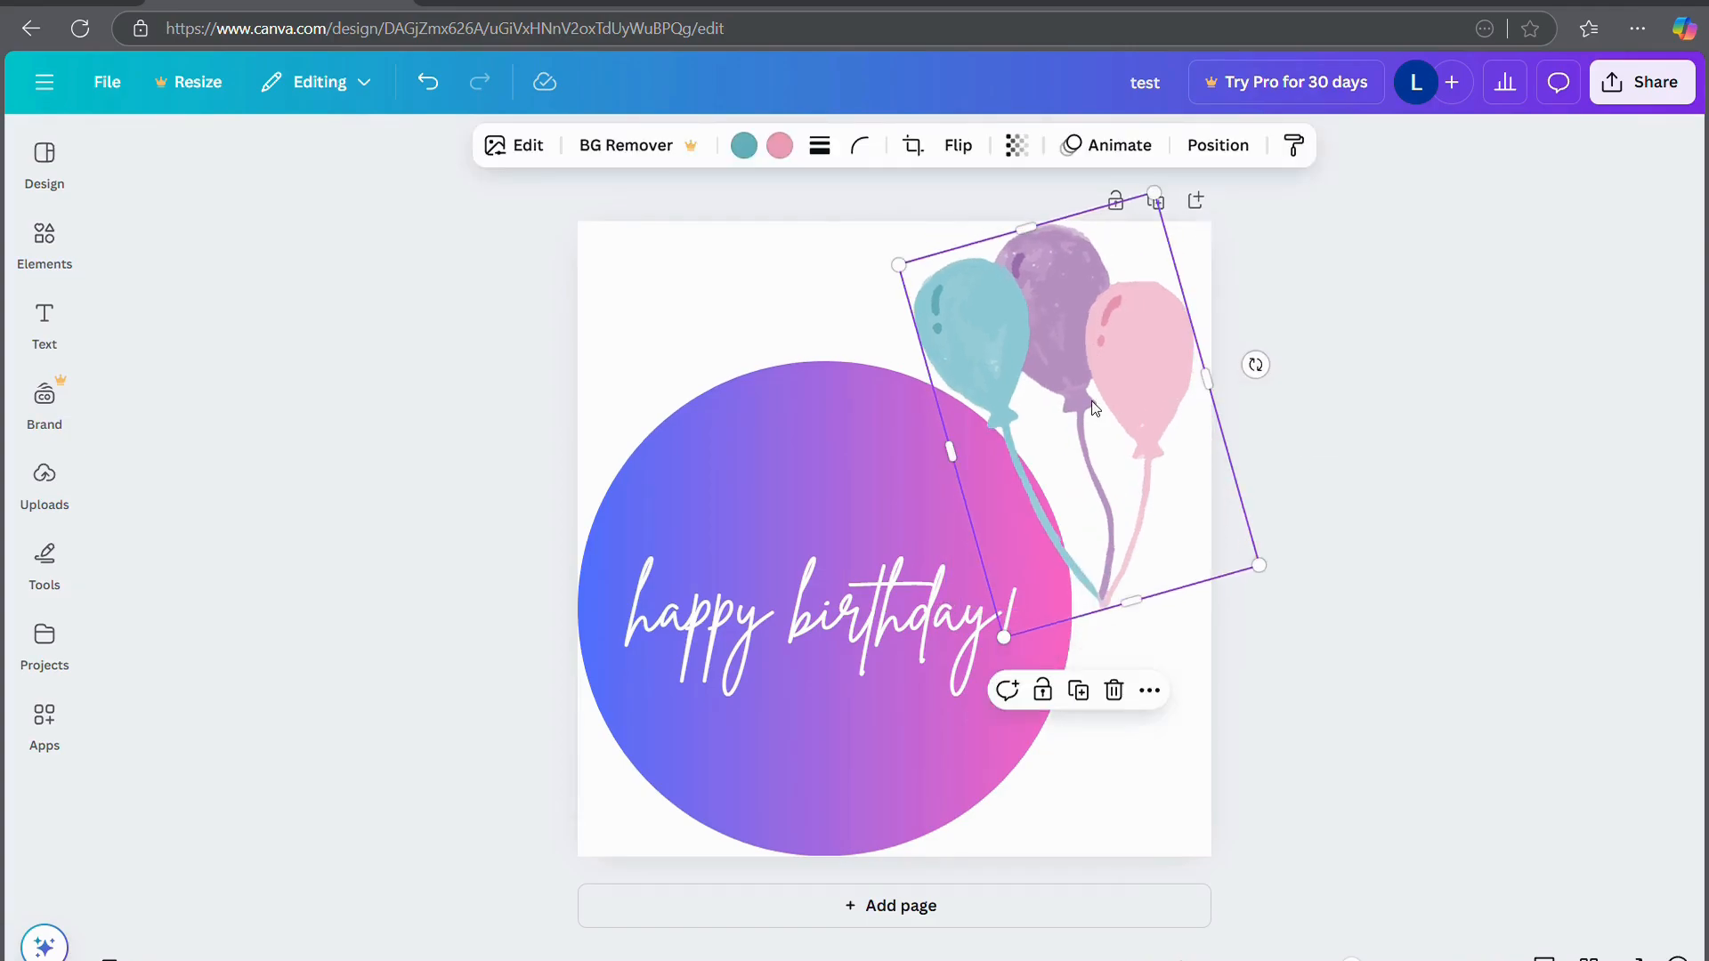
{"action": "left_click_drag", "start_coordinate": [1095, 409], "coordinate": [1132, 402]}
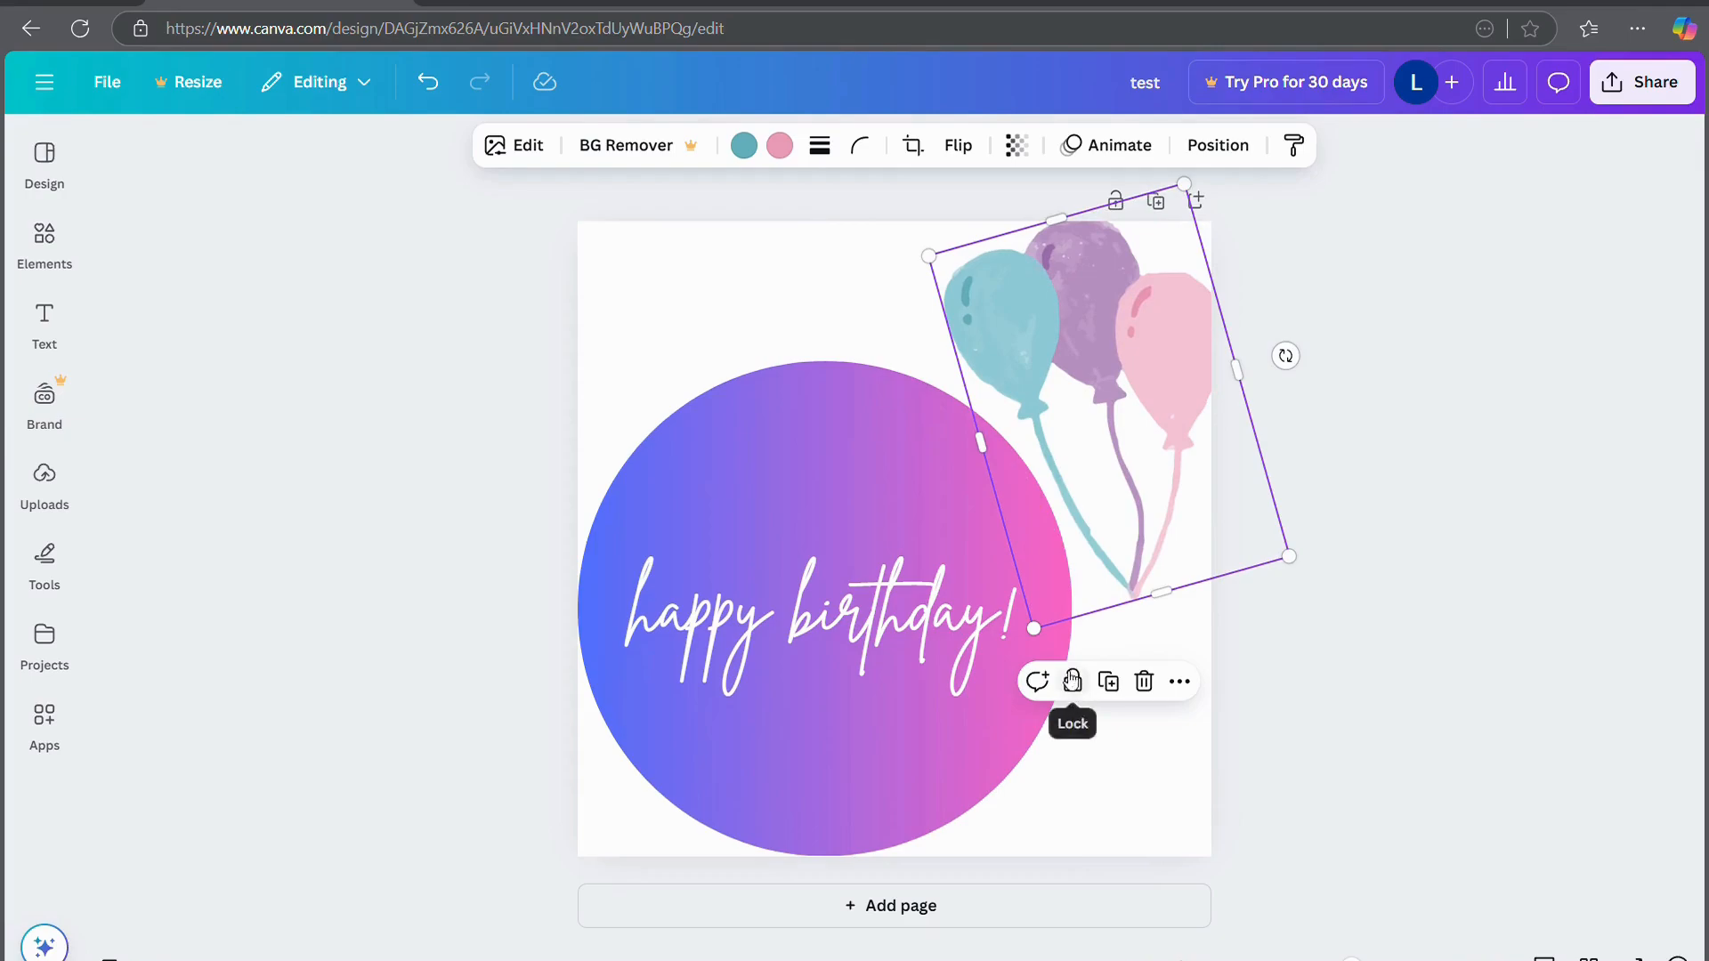
{"action": "left_click_drag", "start_coordinate": [1044, 637], "coordinate": [972, 824]}
{"action": "mouse_move", "coordinate": [1075, 491]}
{"action": "left_mouse_down"}
{"action": "mouse_move", "coordinate": [1109, 420]}
{"action": "mouse_move", "coordinate": [1073, 504]}
{"action": "left_mouse_up"}
Delete the balloons graphic and move the circle group back to the page centre
{"action": "left_click", "coordinate": [1066, 845]}
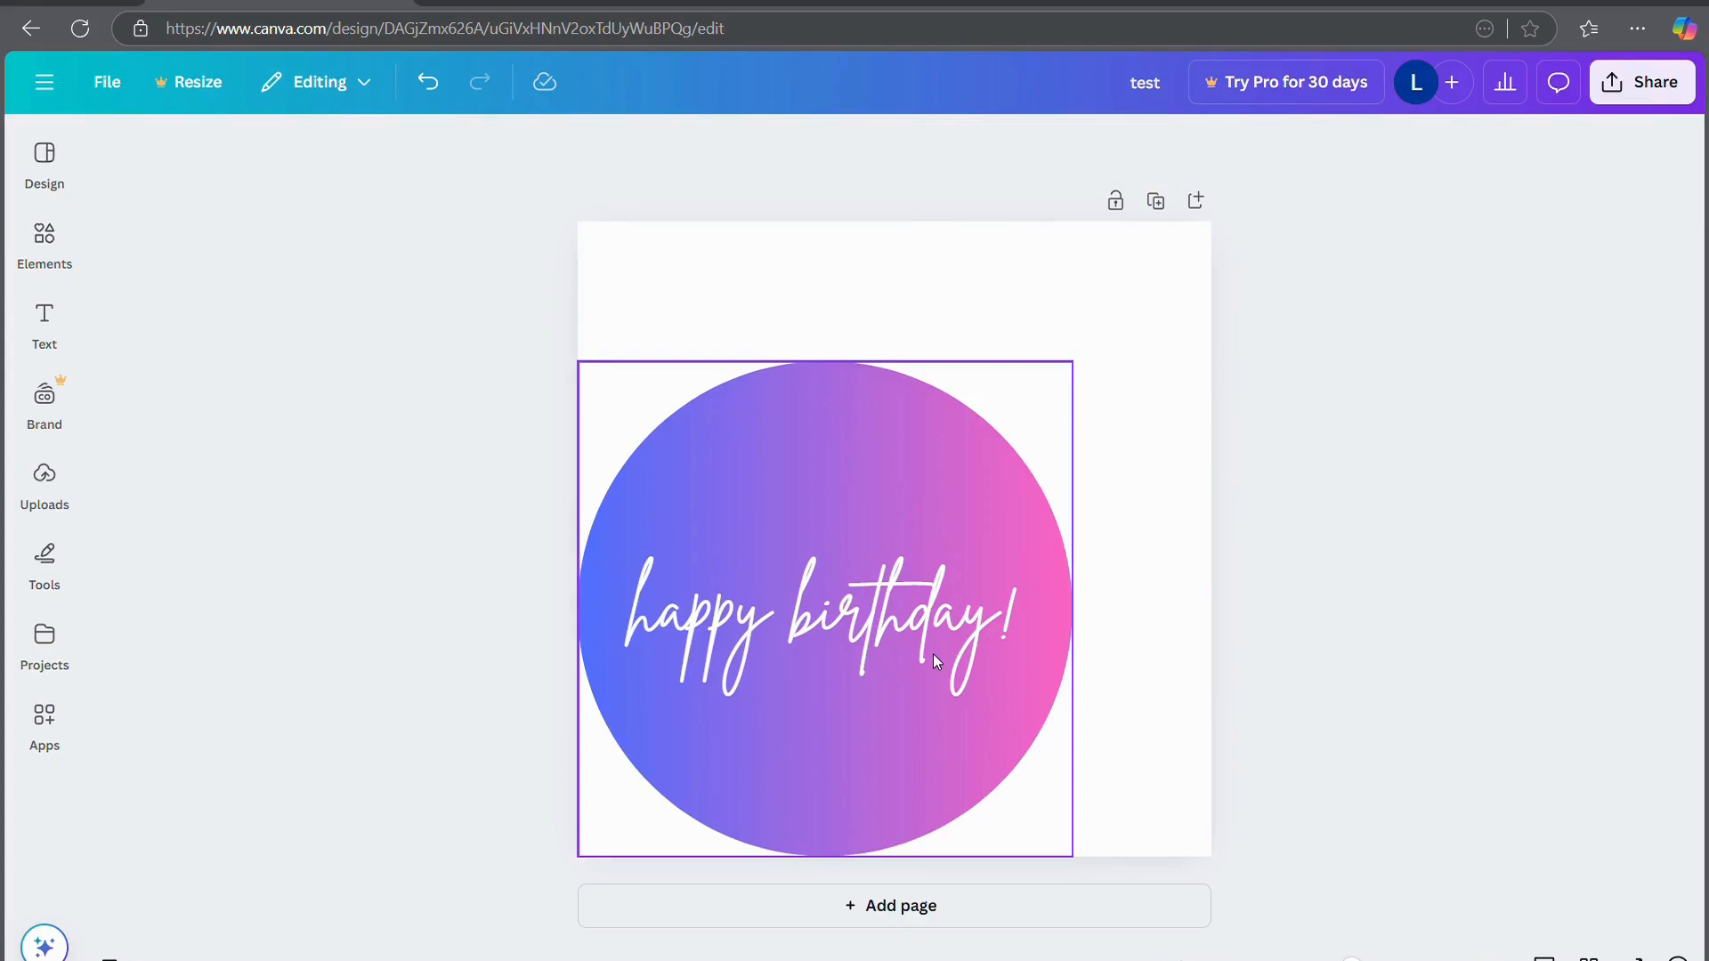
{"action": "left_click_drag", "start_coordinate": [933, 653], "coordinate": [1010, 597]}
{"action": "left_click", "coordinate": [387, 557]}
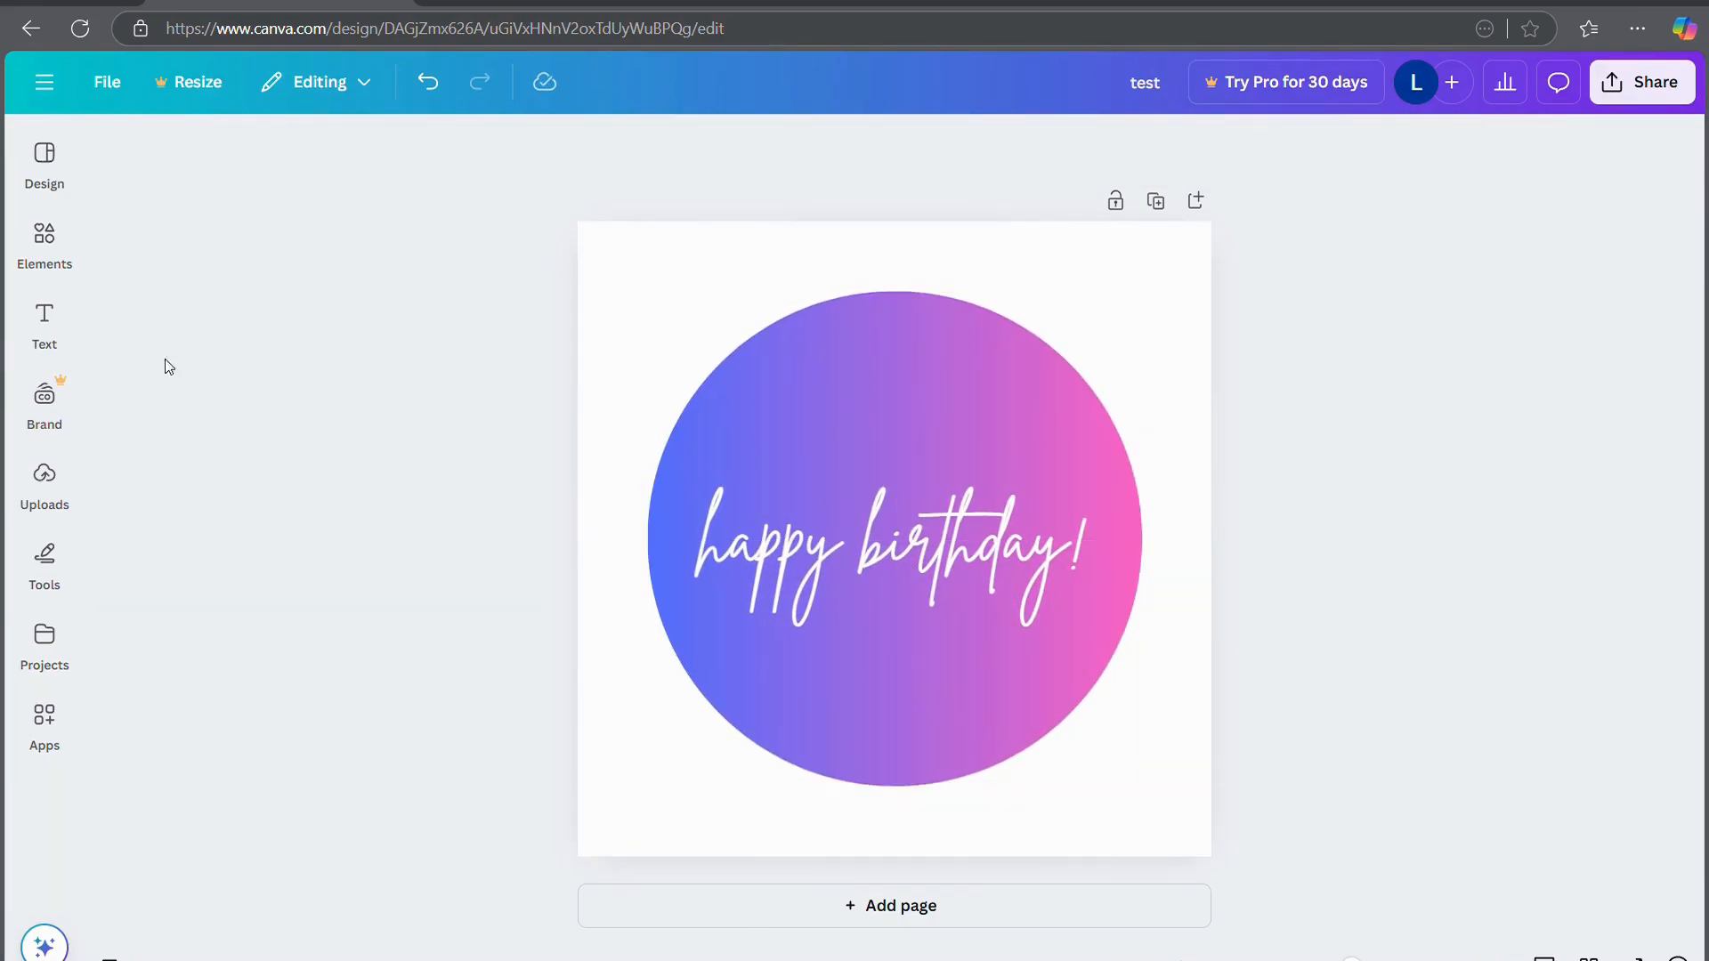
Add the orange radial gradient graphic, enlarge it to 3.8 by 3.8, and place it top-left
{"action": "left_click", "coordinate": [45, 236]}
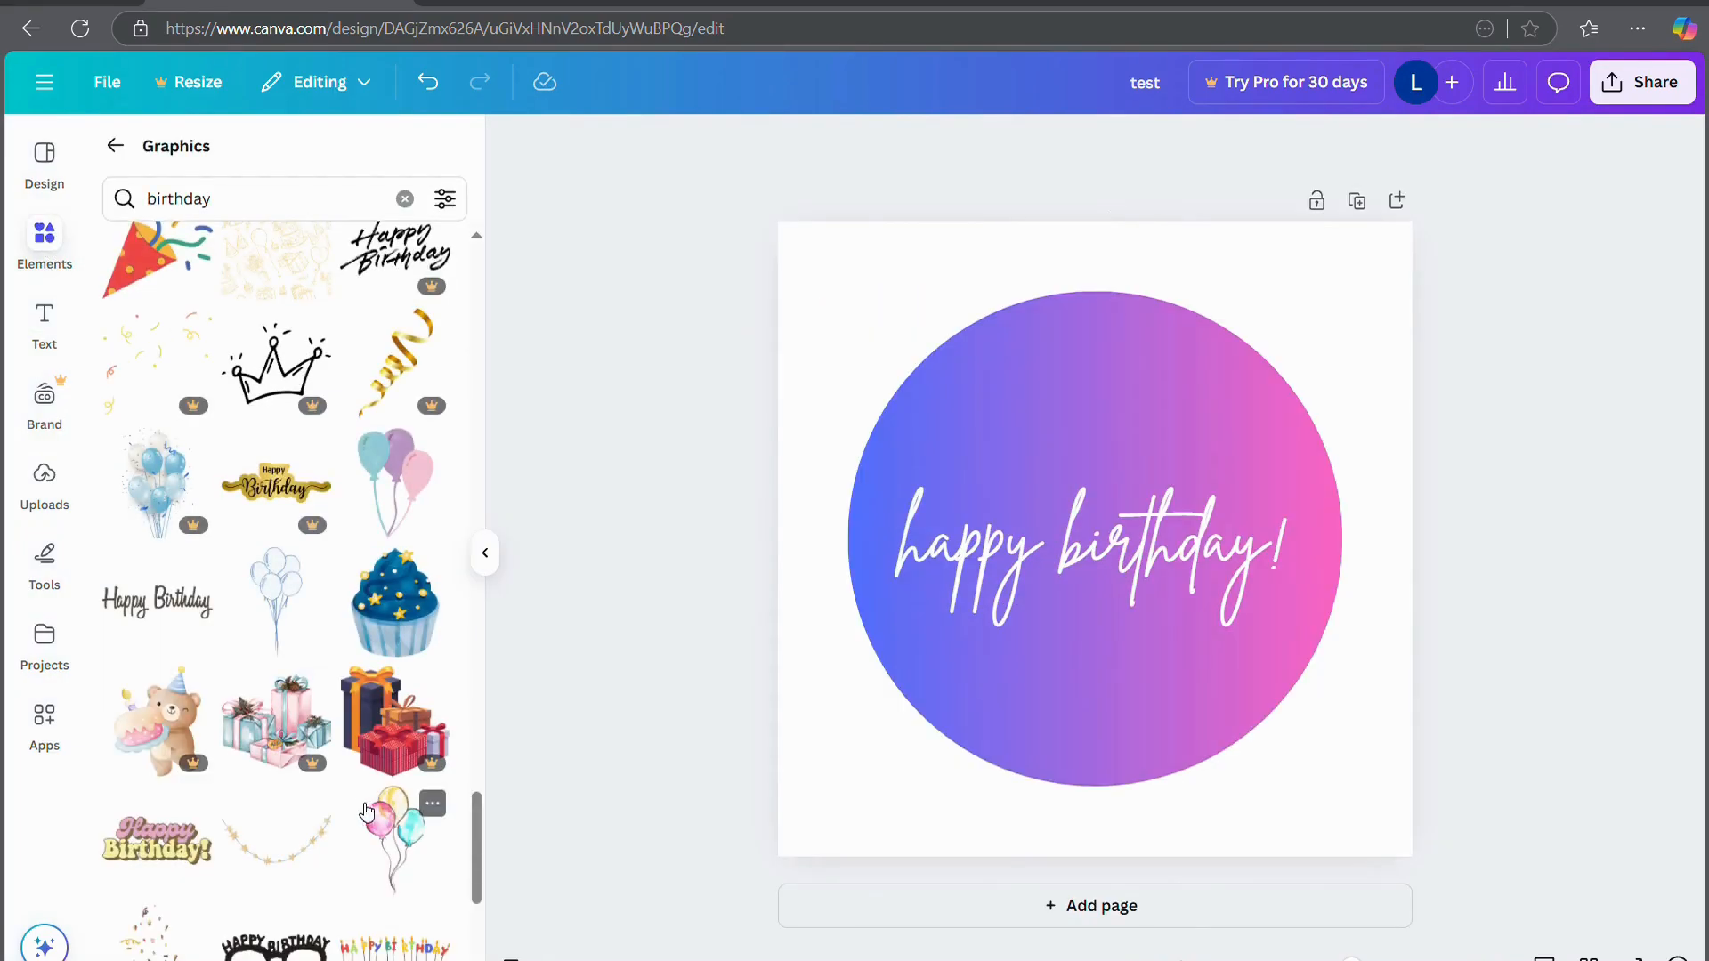
{"action": "left_click", "coordinate": [121, 156]}
{"action": "scroll", "coordinate": [212, 580], "scroll_direction": "down", "scroll_amount": 2}
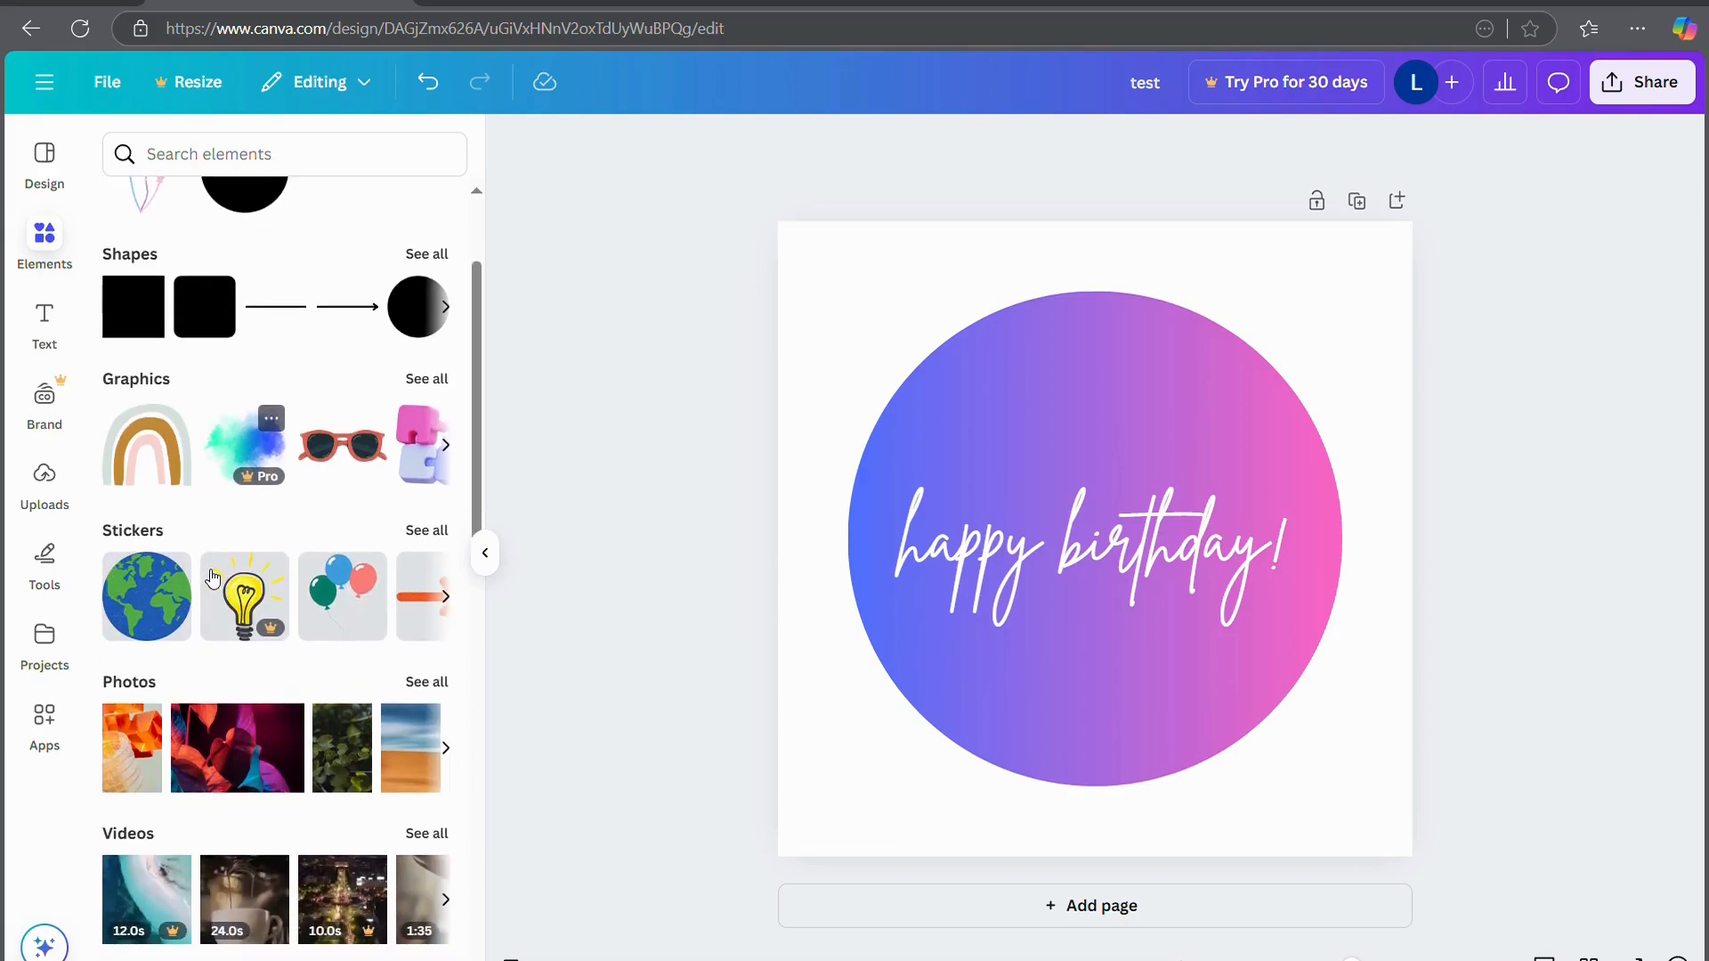
{"action": "left_click", "coordinate": [428, 379]}
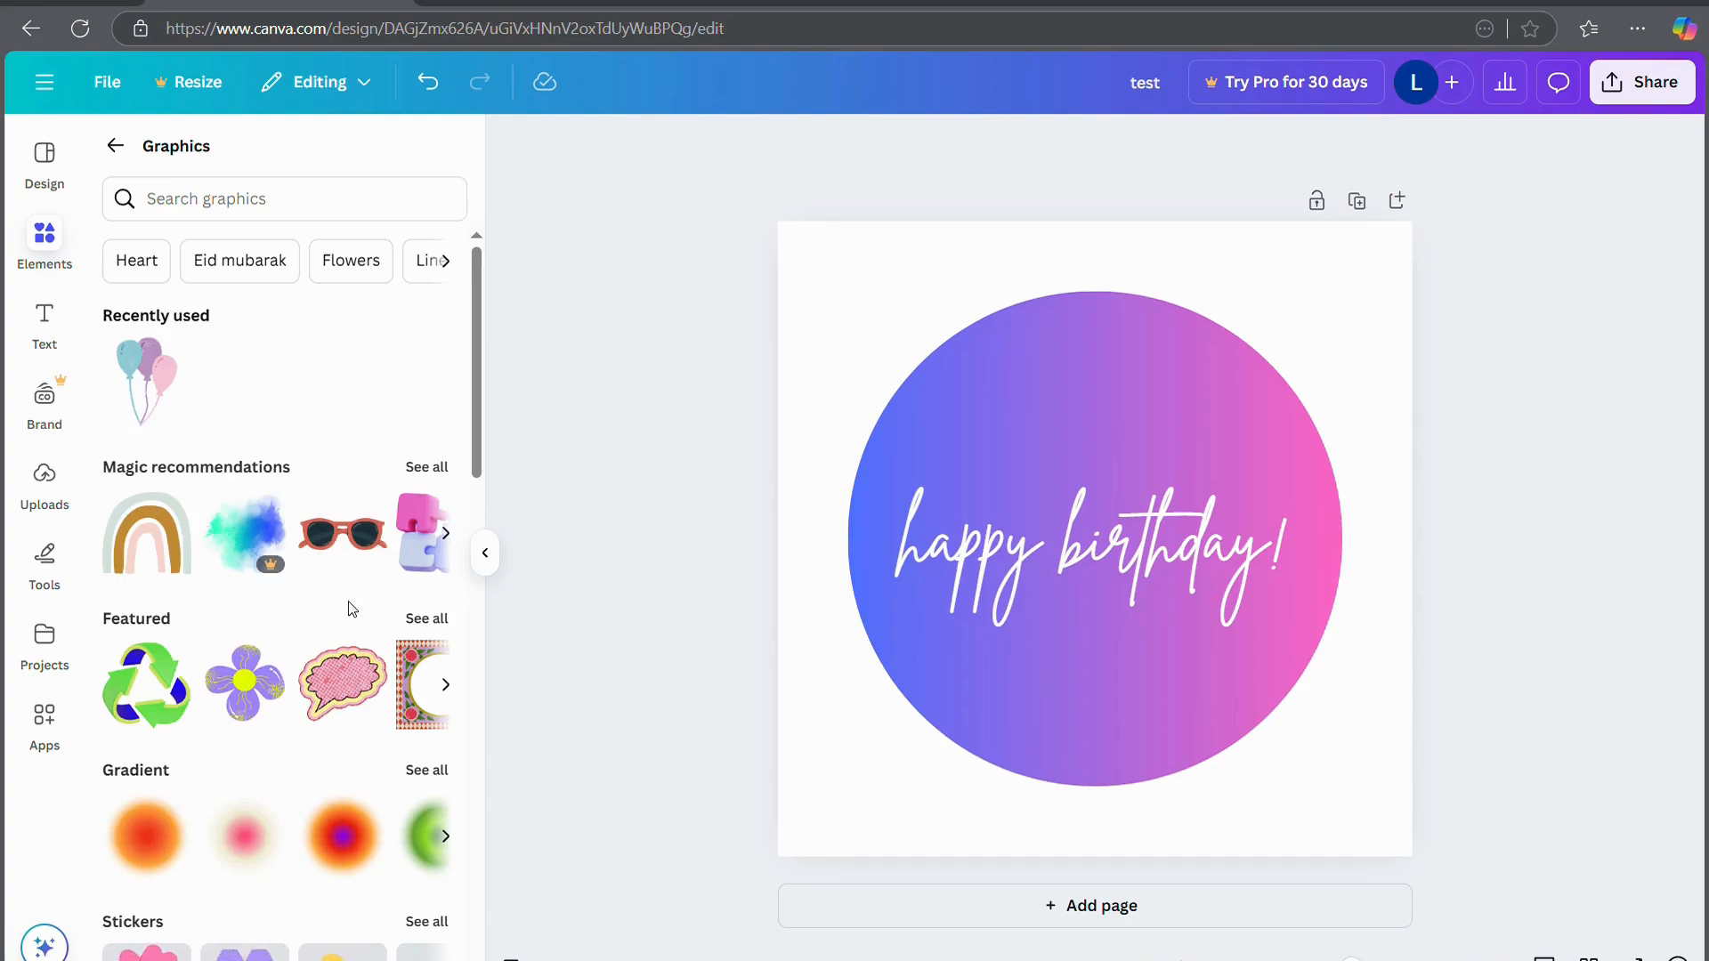
{"action": "scroll", "coordinate": [385, 547], "scroll_direction": "down", "scroll_amount": 6}
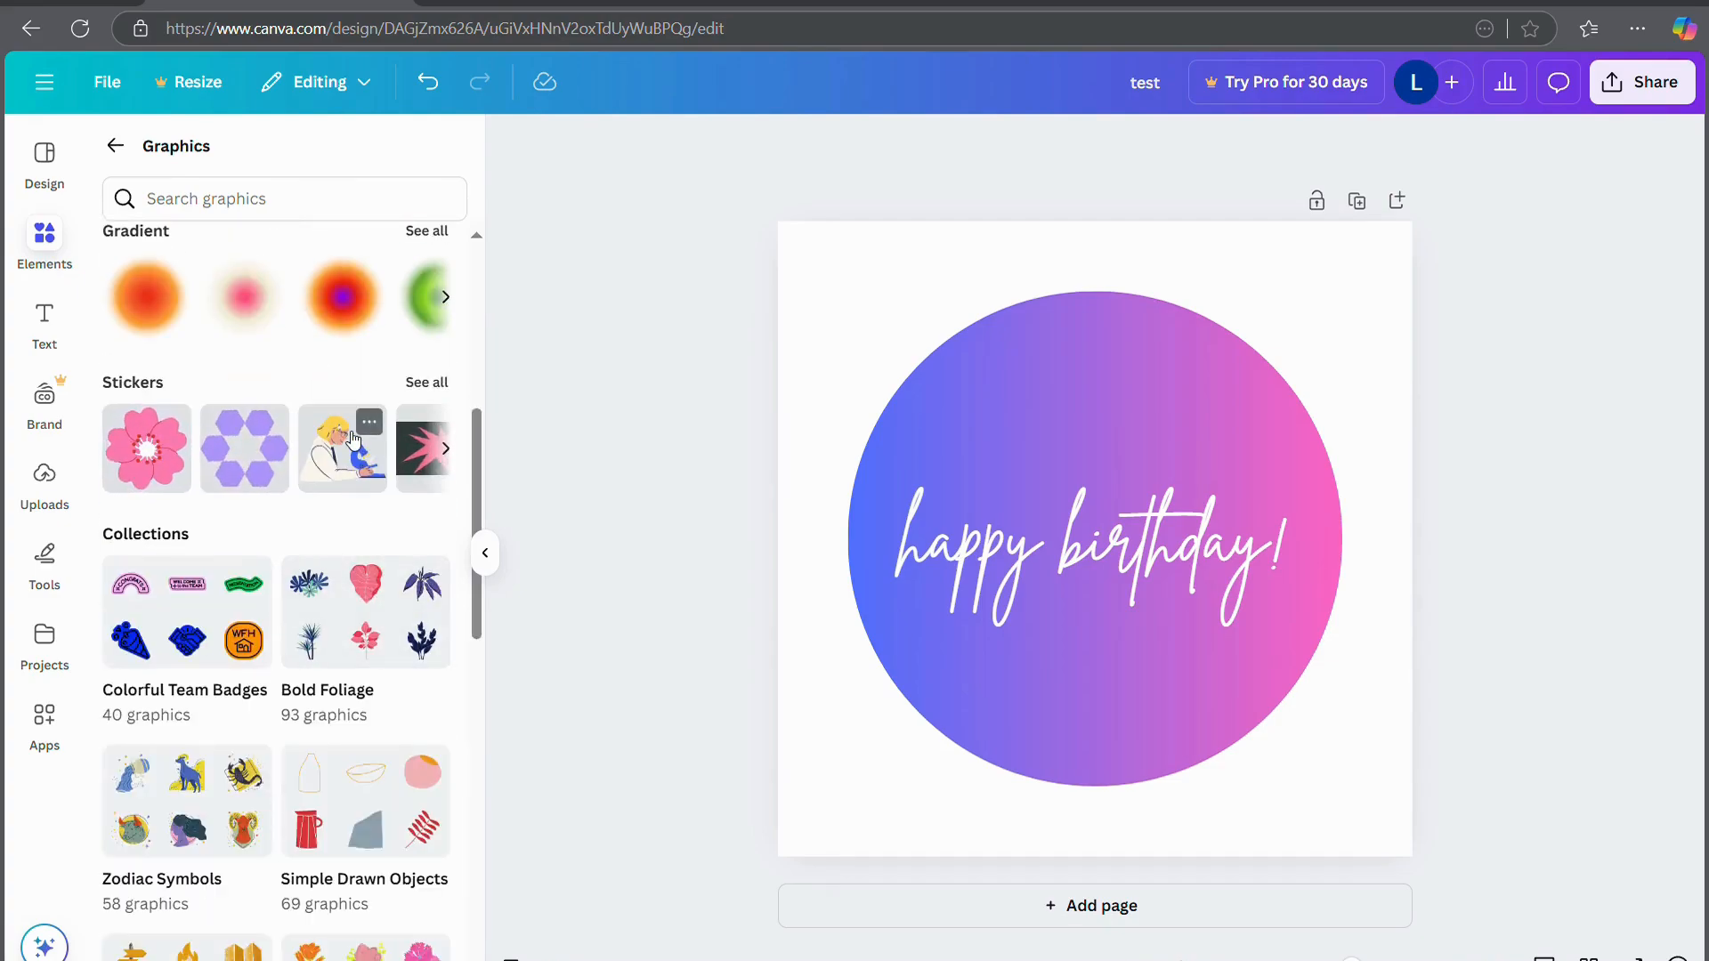
{"action": "left_click", "coordinate": [339, 288]}
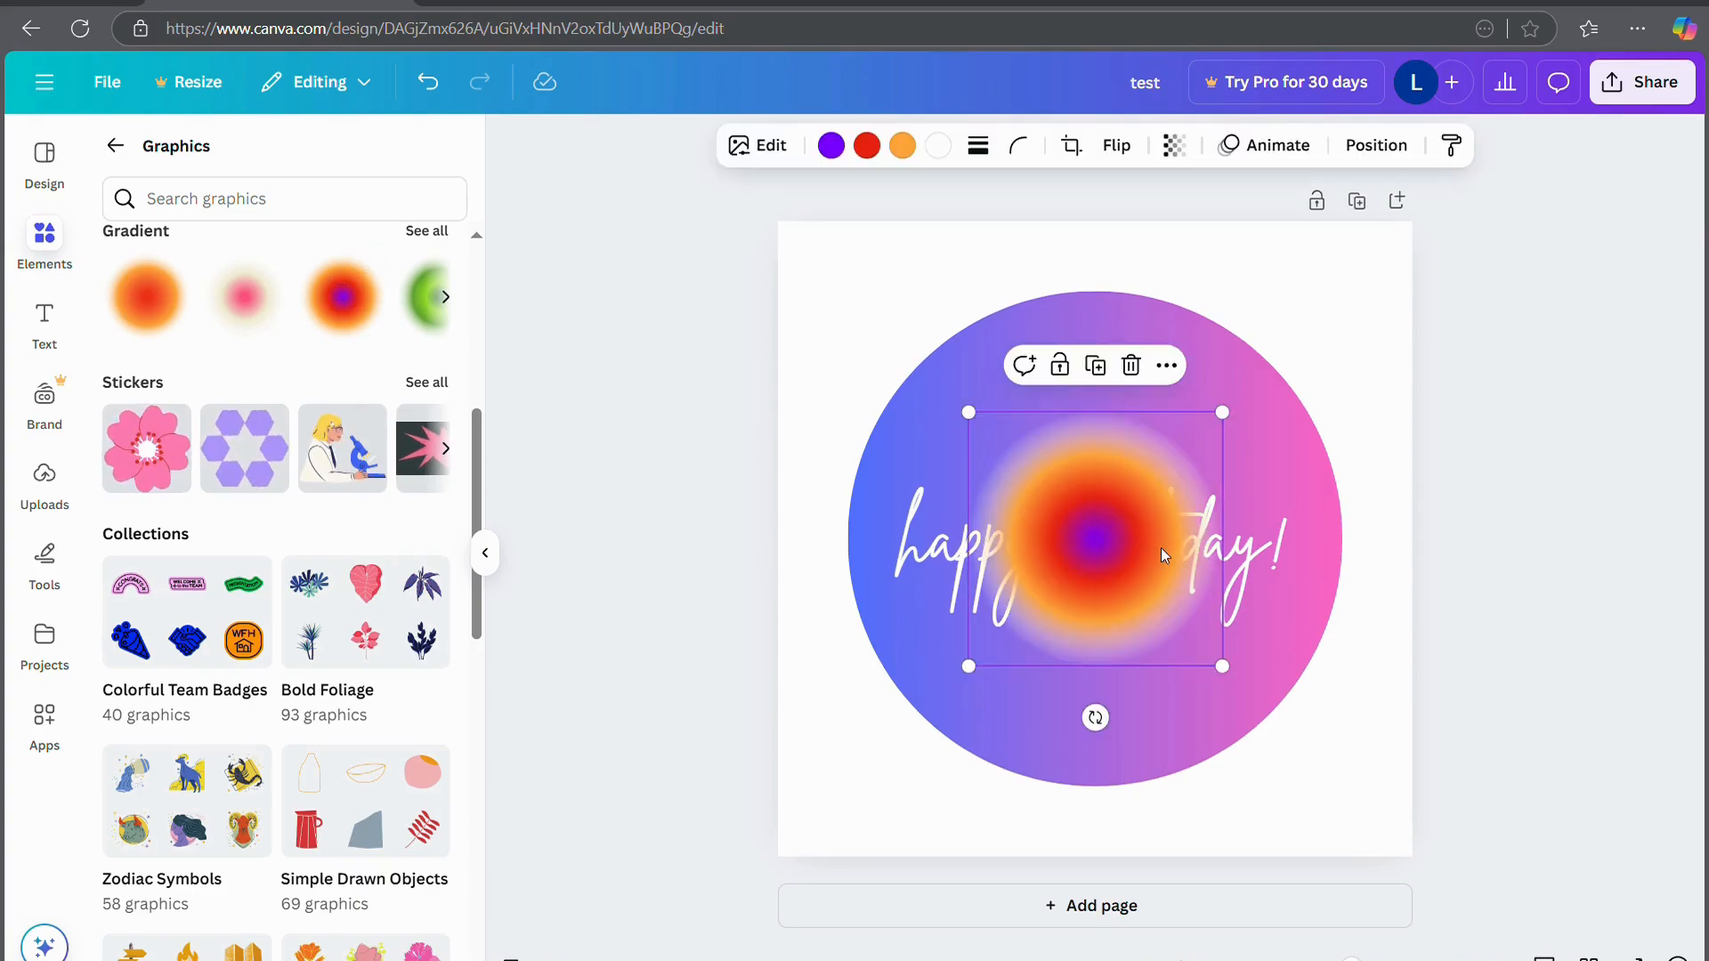
{"action": "left_click_drag", "start_coordinate": [1174, 561], "coordinate": [975, 349]}
{"action": "left_click_drag", "start_coordinate": [1032, 461], "coordinate": [1331, 654]}
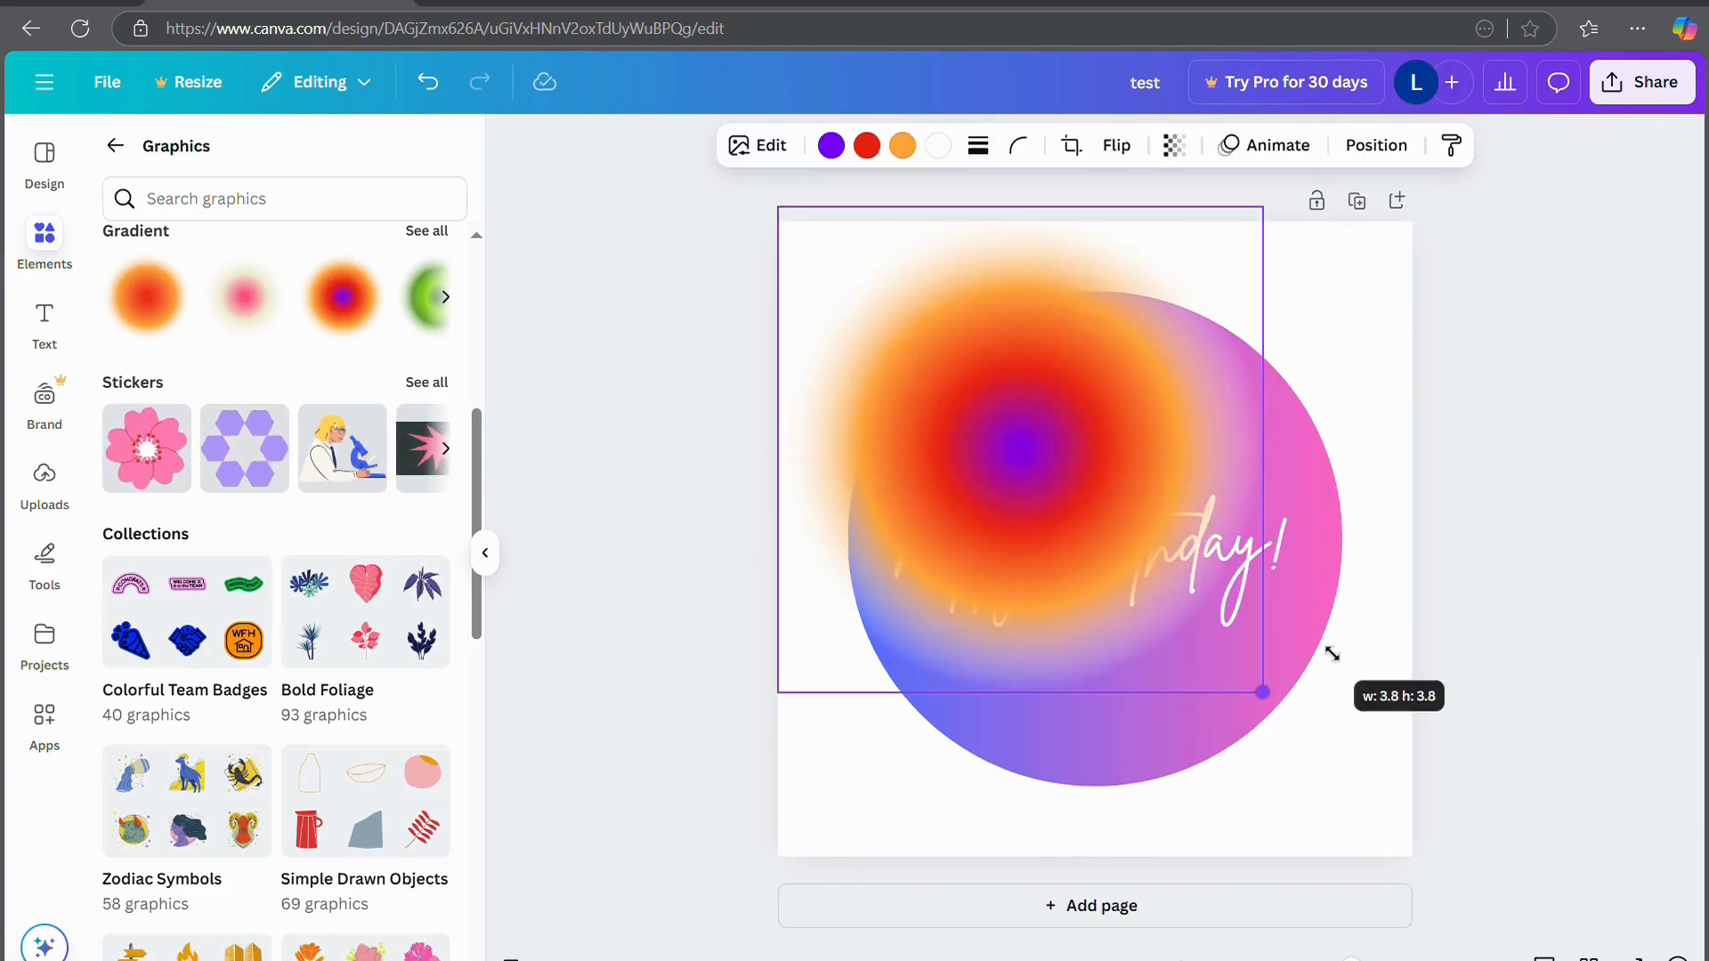
{"action": "left_click_drag", "start_coordinate": [1028, 459], "coordinate": [933, 381]}
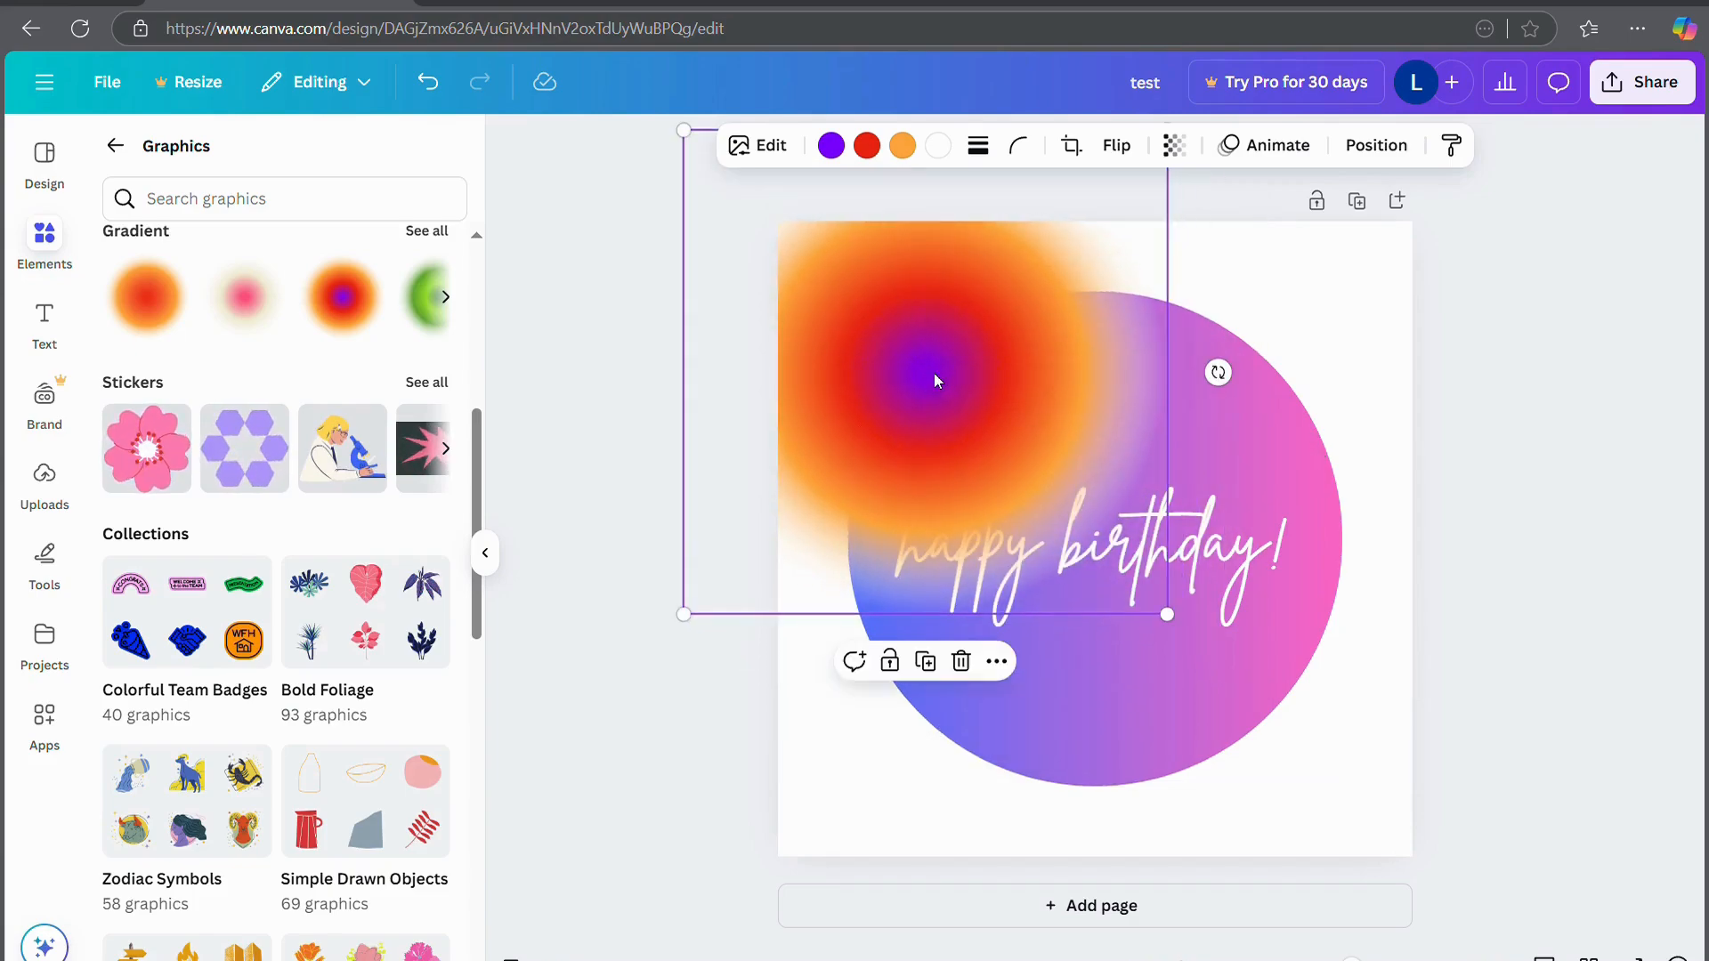
Open the full Gradient collection and scroll through its options
{"action": "left_click", "coordinate": [454, 299]}
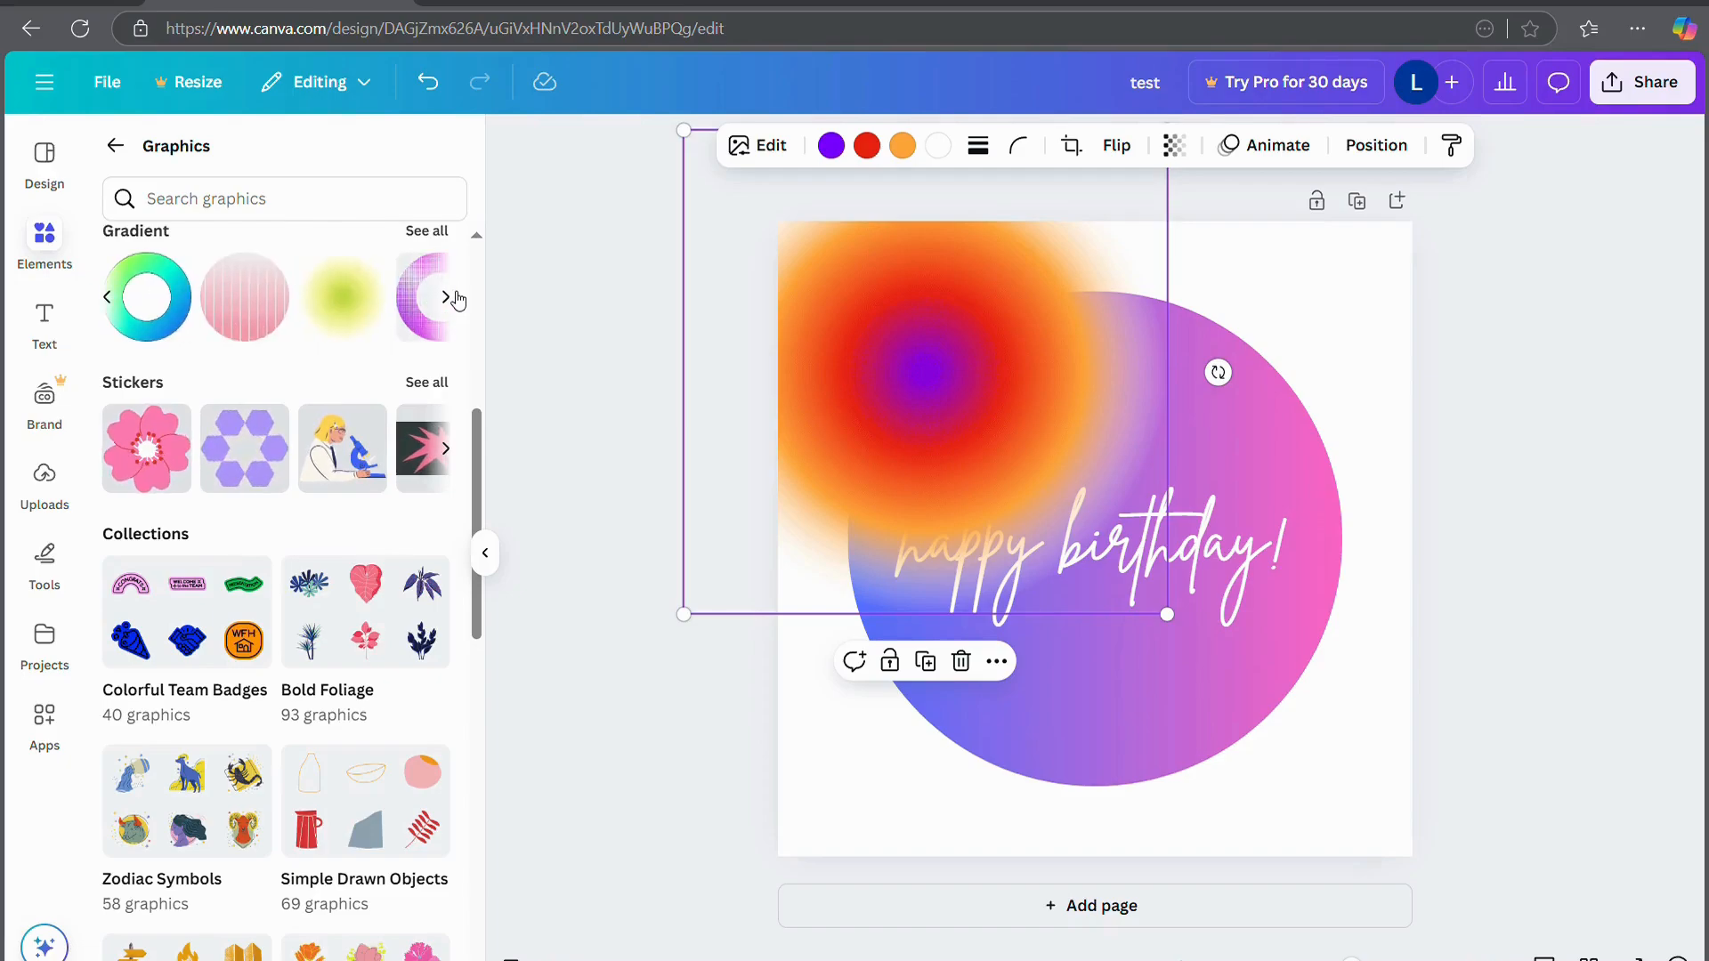
{"action": "left_click", "coordinate": [456, 300]}
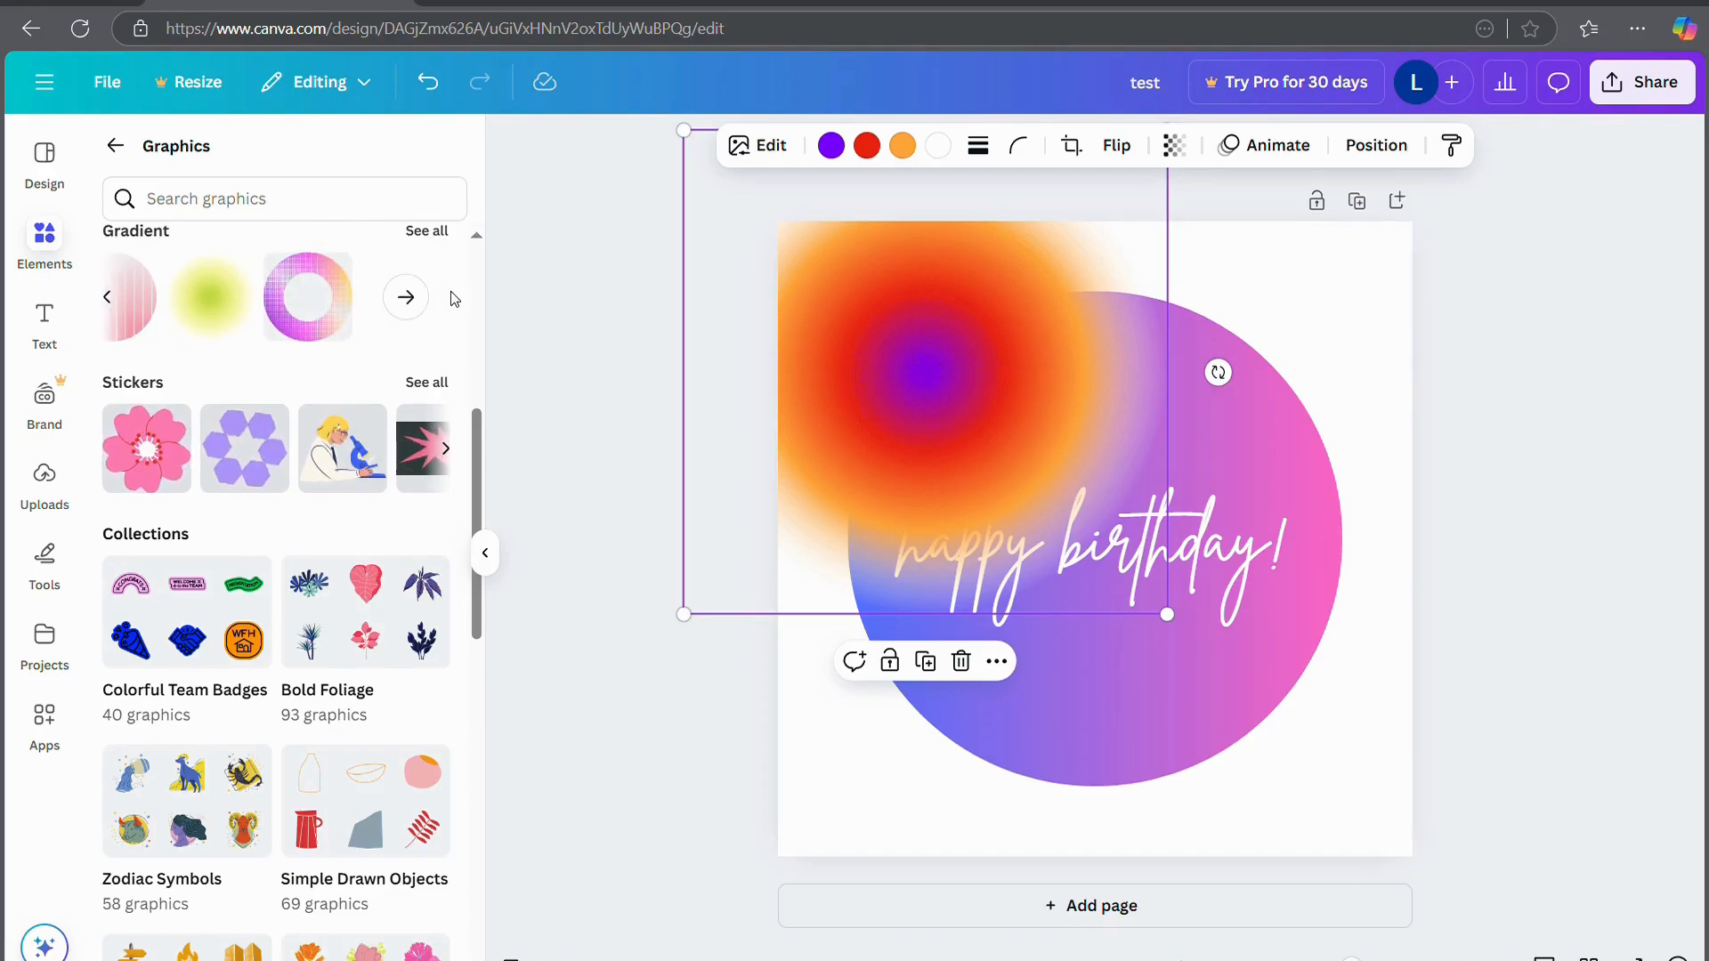
{"action": "left_click", "coordinate": [421, 221]}
{"action": "left_click", "coordinate": [413, 153]}
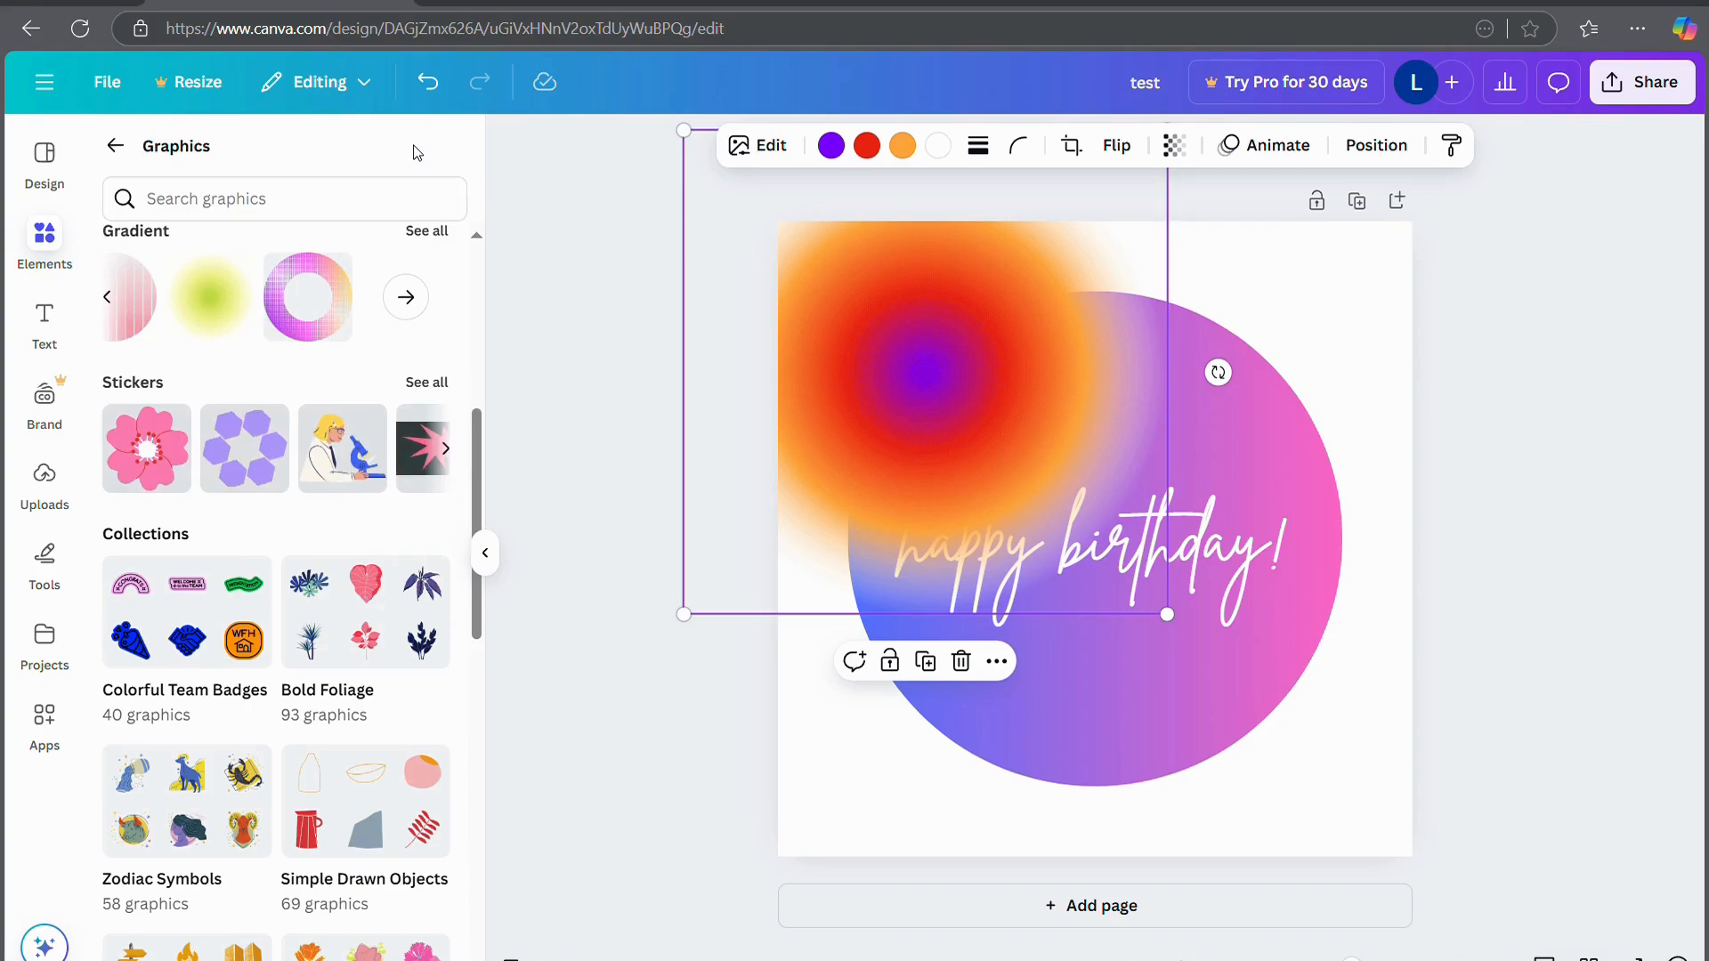
{"action": "left_click", "coordinate": [430, 234]}
{"action": "scroll", "coordinate": [426, 575], "scroll_direction": "down", "scroll_amount": 10}
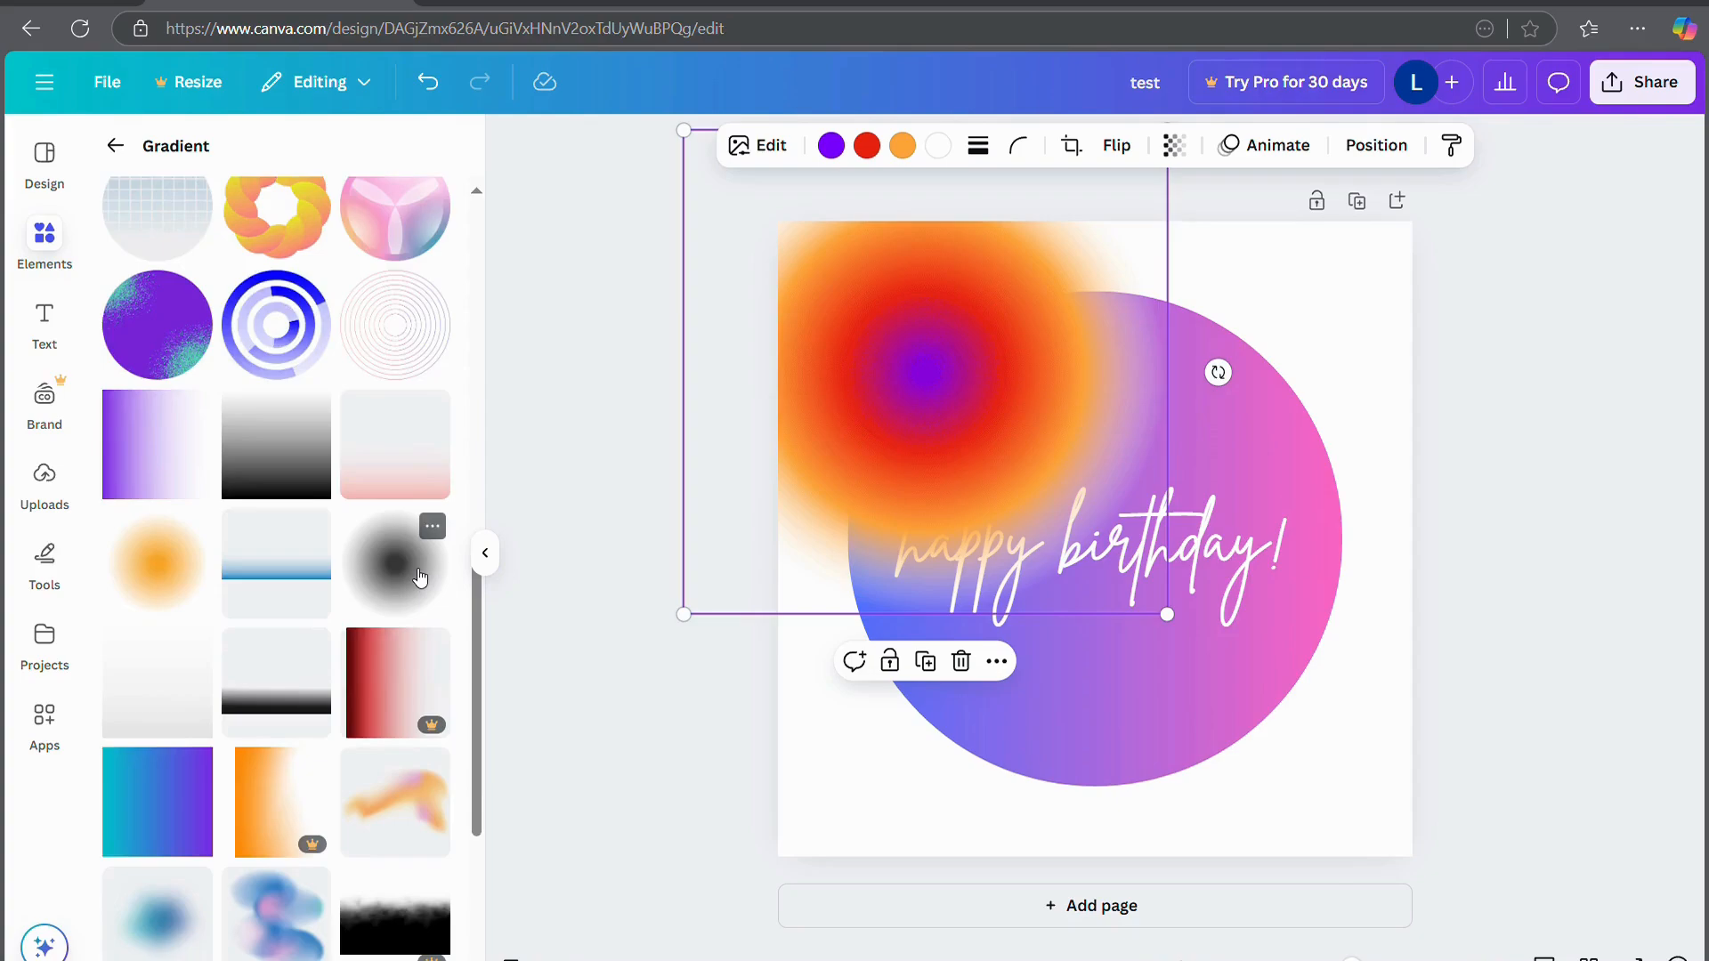
{"action": "scroll", "coordinate": [421, 574], "scroll_direction": "down", "scroll_amount": 4}
Add a blue blob gradient, rotate it about 28°, and place it toward the lower right
{"action": "left_click", "coordinate": [255, 588]}
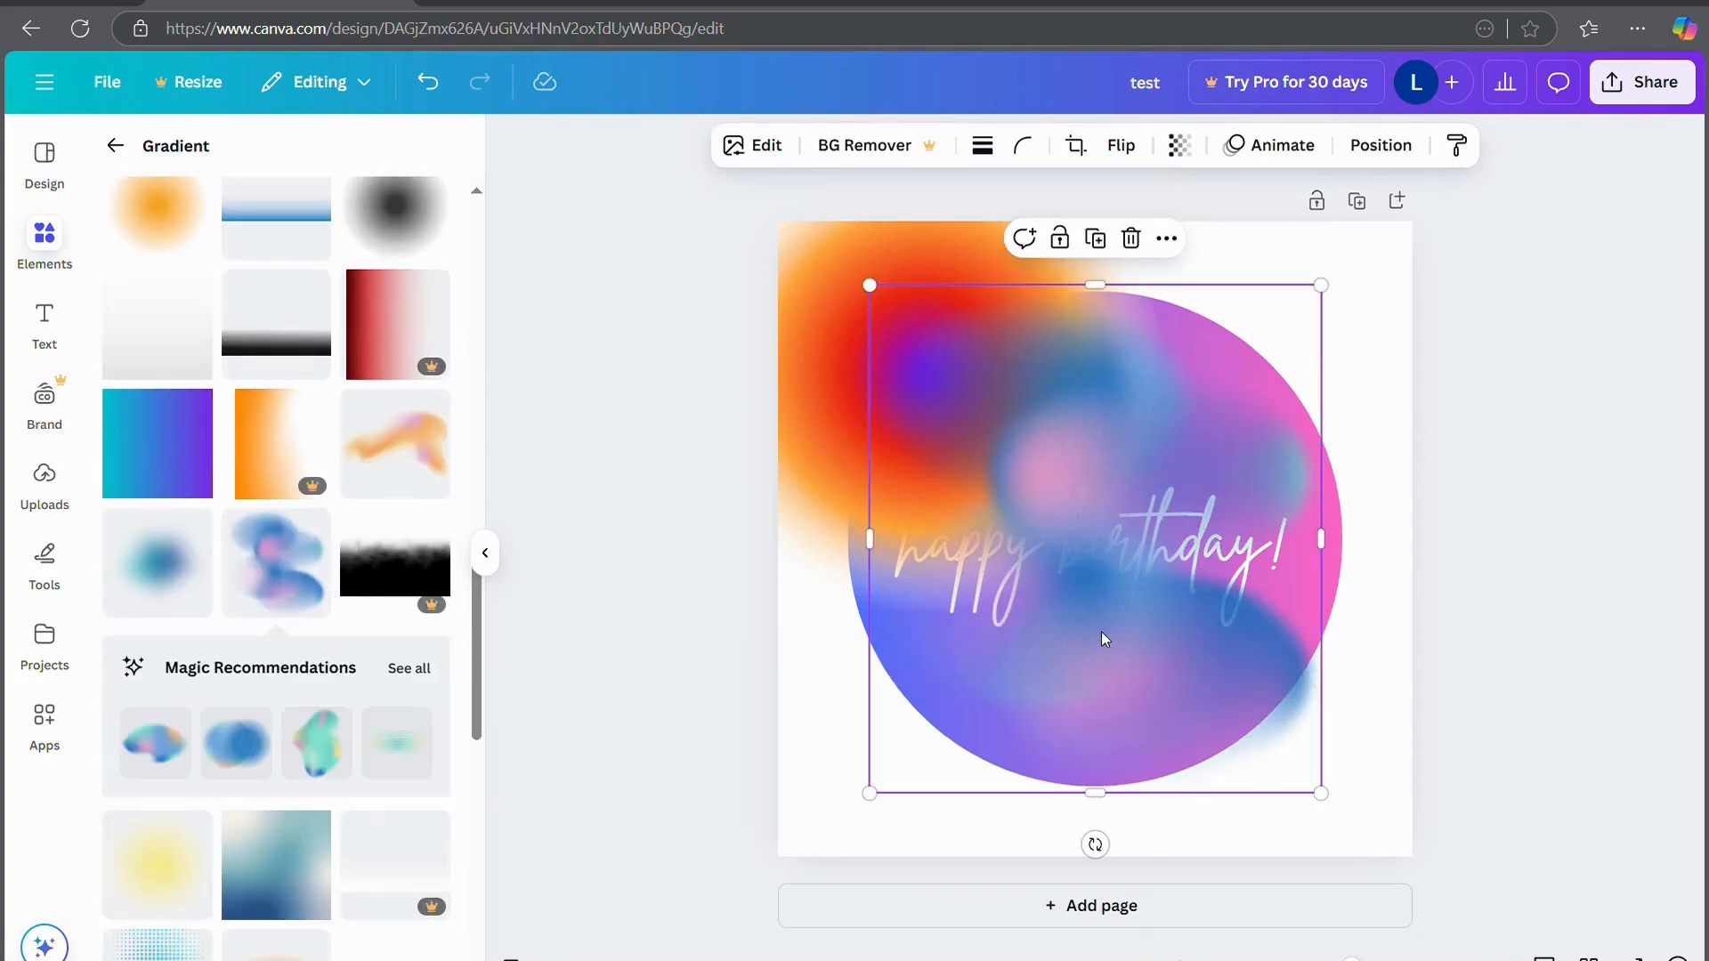
{"action": "left_click_drag", "start_coordinate": [1108, 627], "coordinate": [1302, 711]}
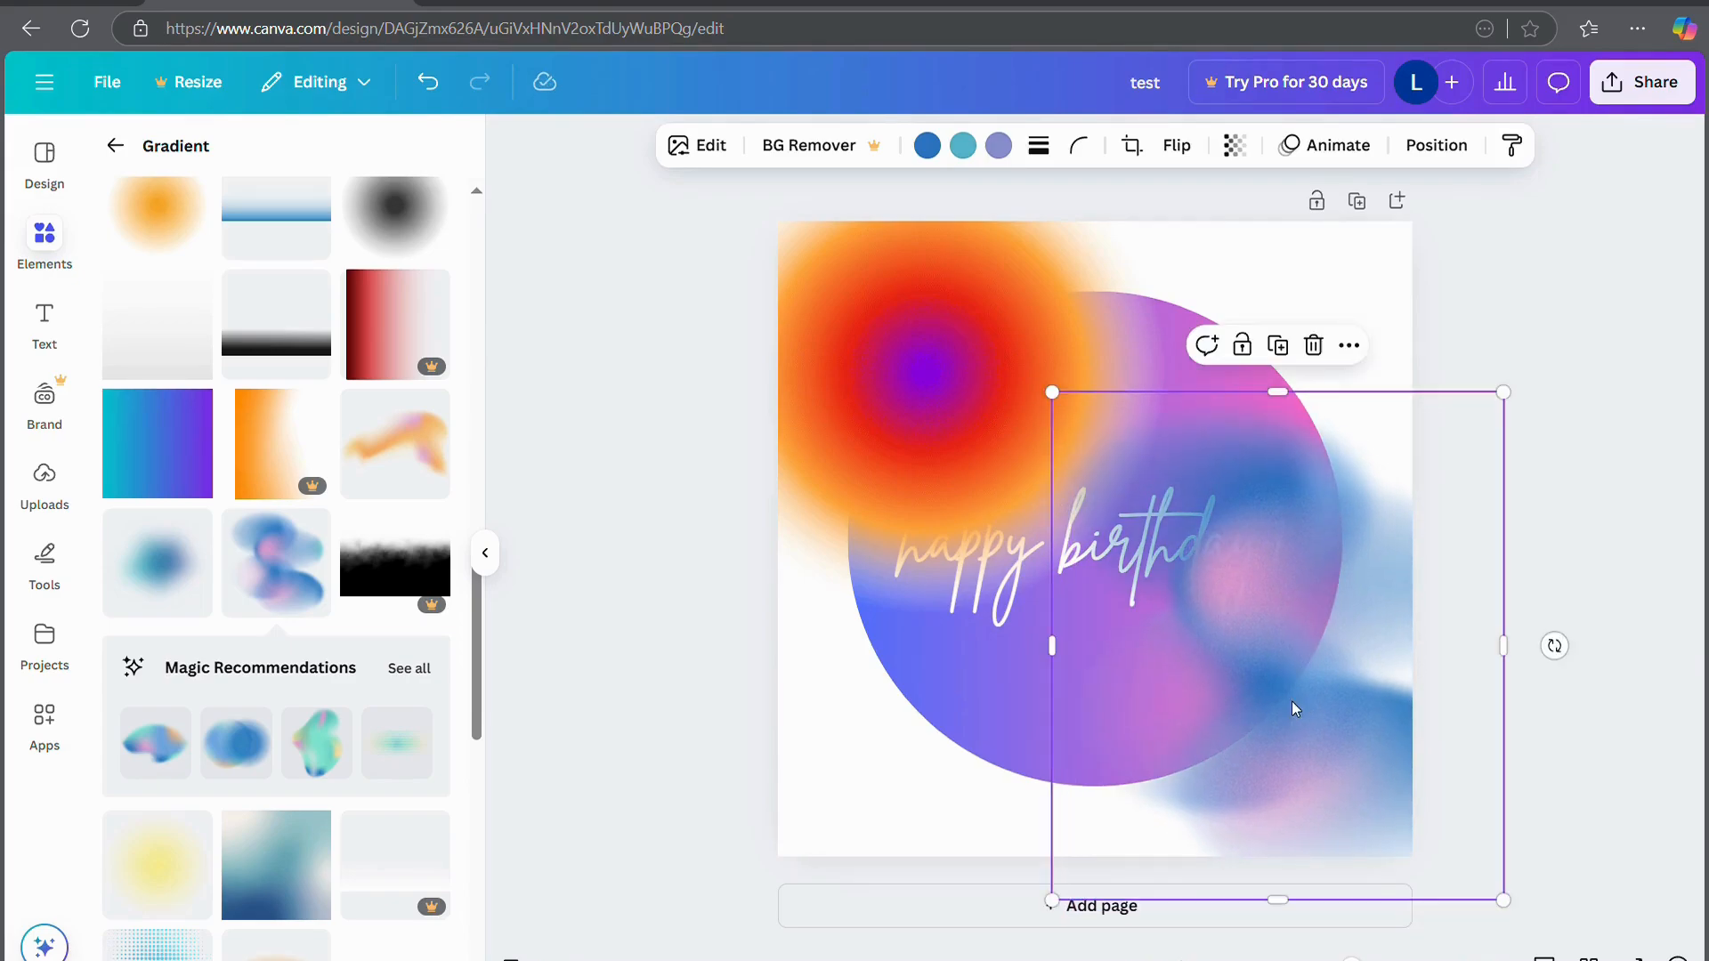
{"action": "left_click_drag", "start_coordinate": [1554, 646], "coordinate": [1599, 809]}
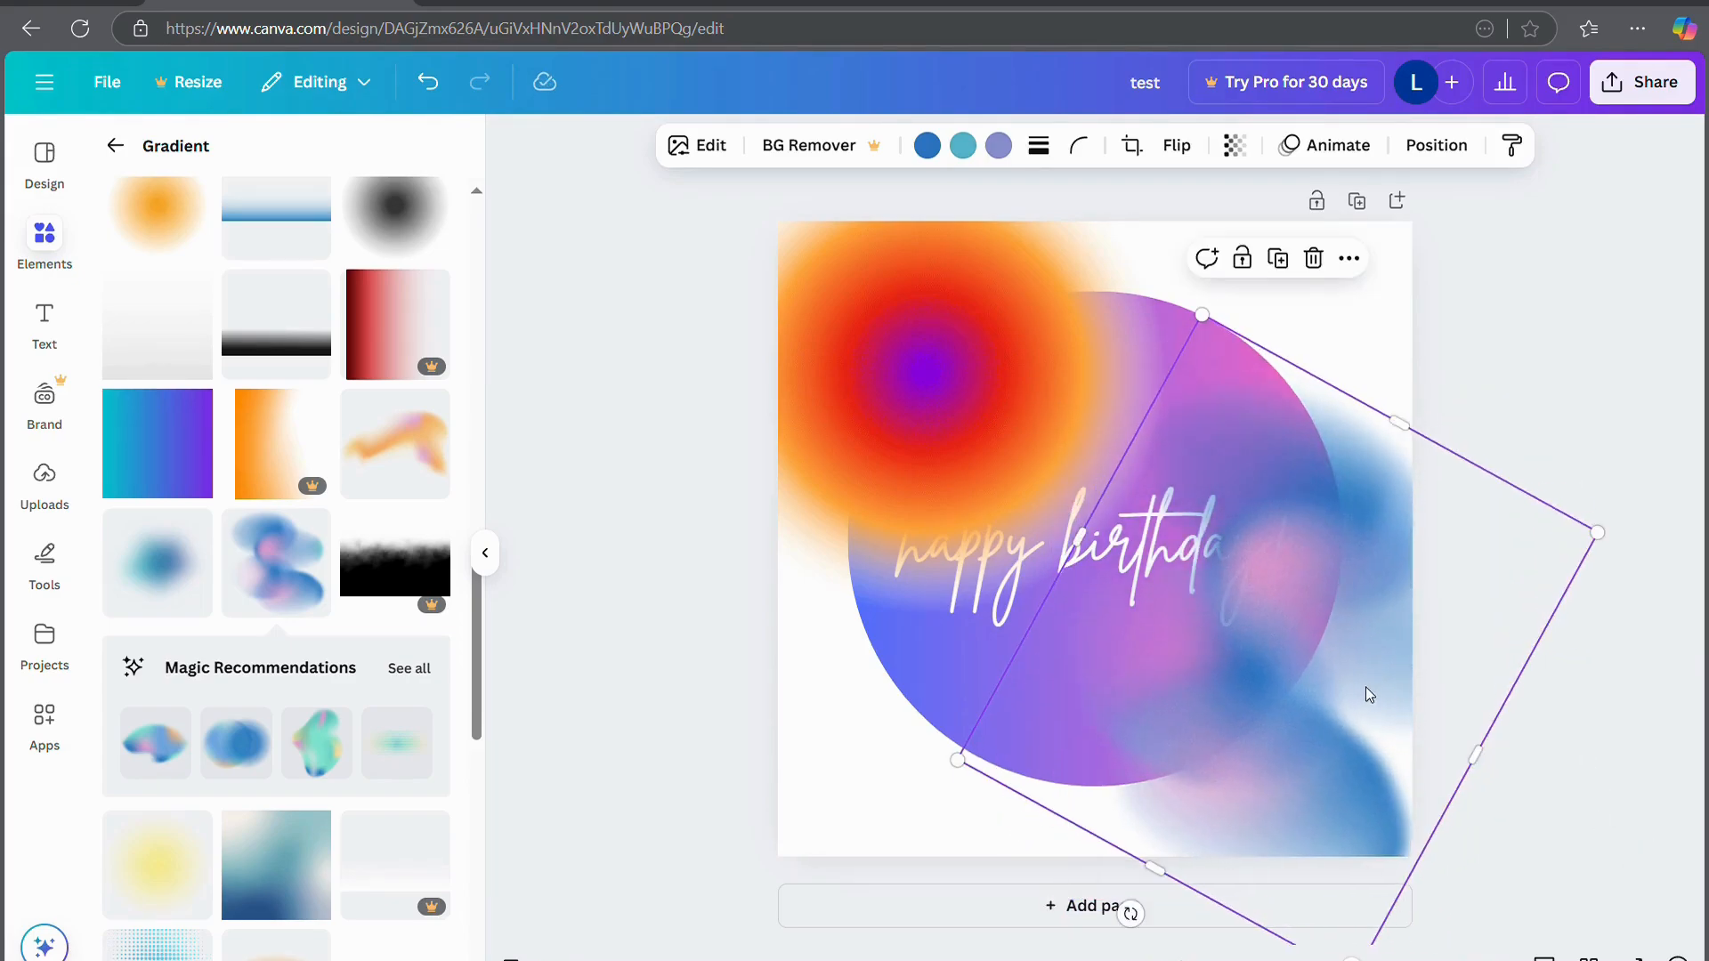
{"action": "left_click_drag", "start_coordinate": [1365, 691], "coordinate": [1407, 733]}
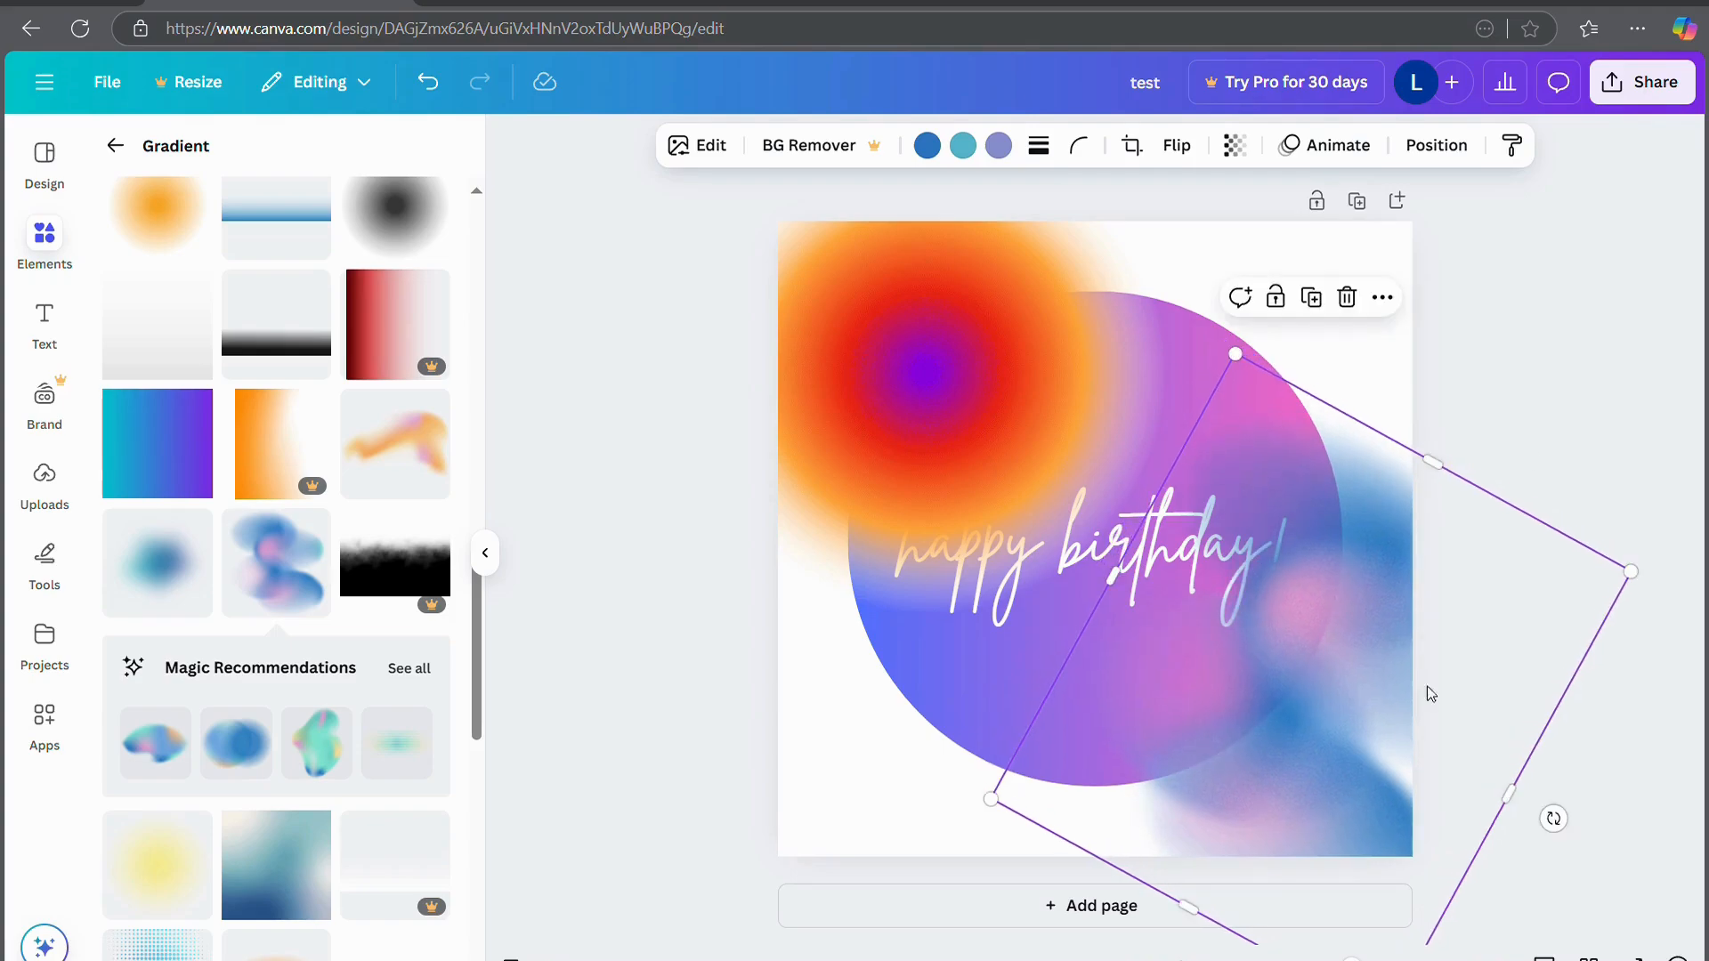
{"action": "left_click", "coordinate": [1557, 372]}
Add the pink crescent gradient and move it down-left behind the text
{"action": "scroll", "coordinate": [258, 929], "scroll_direction": "down", "scroll_amount": 8}
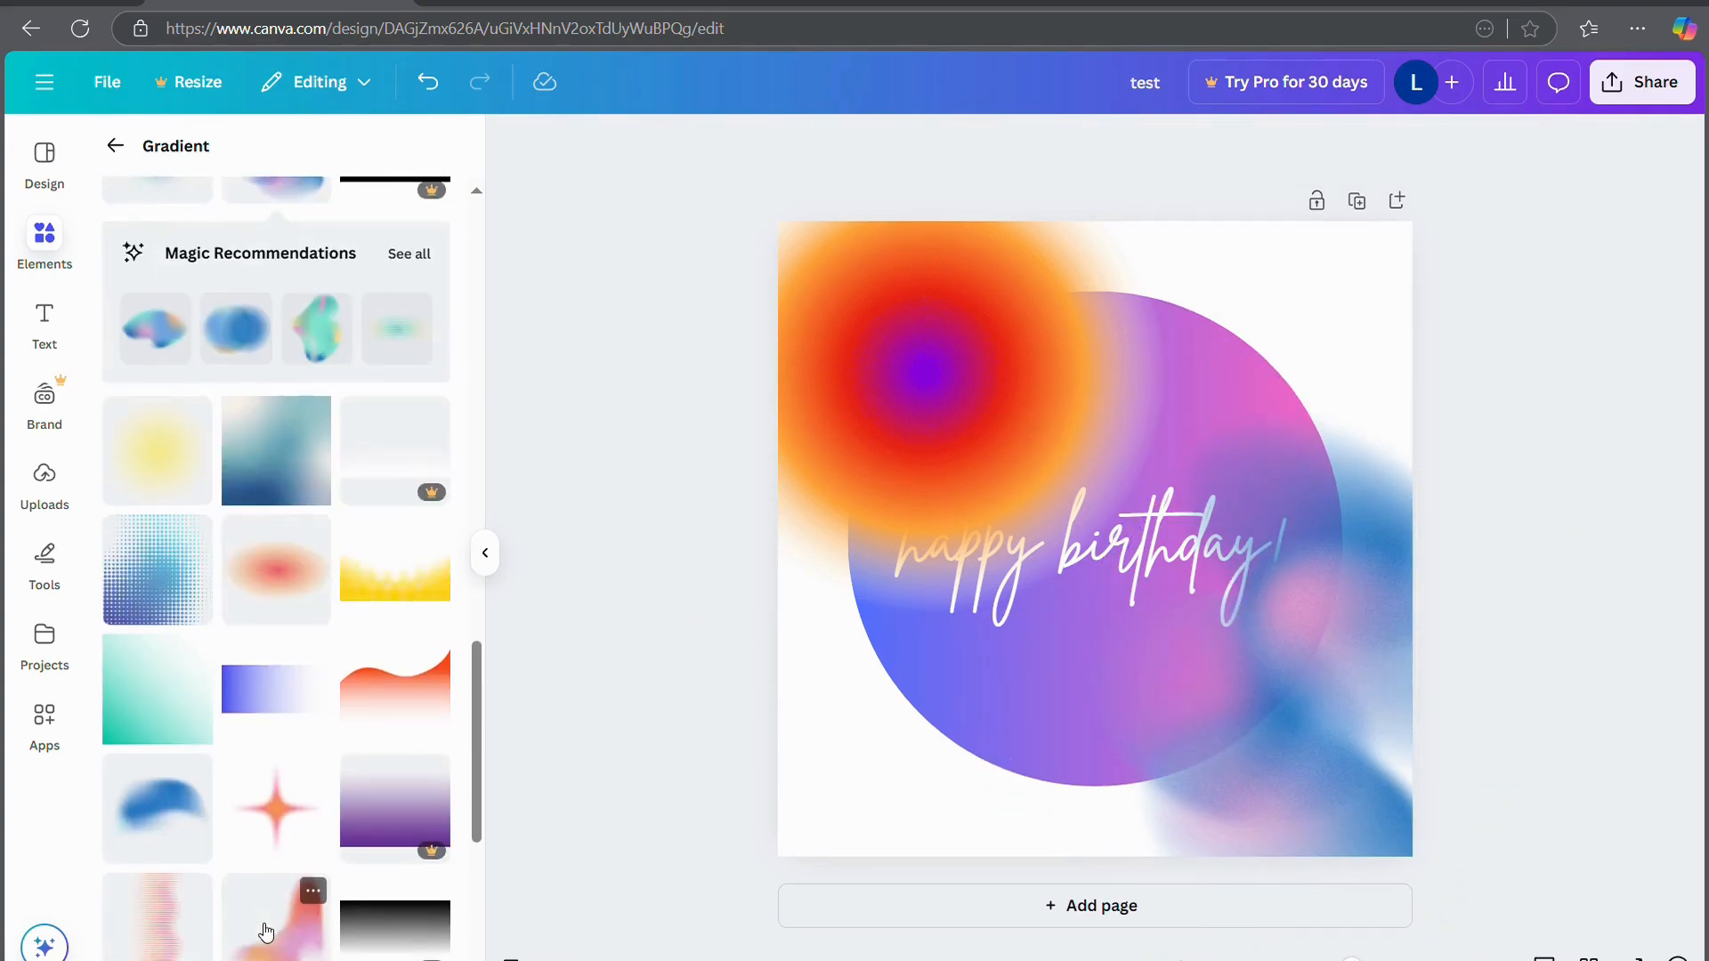
{"action": "scroll", "coordinate": [335, 714], "scroll_direction": "down", "scroll_amount": 7}
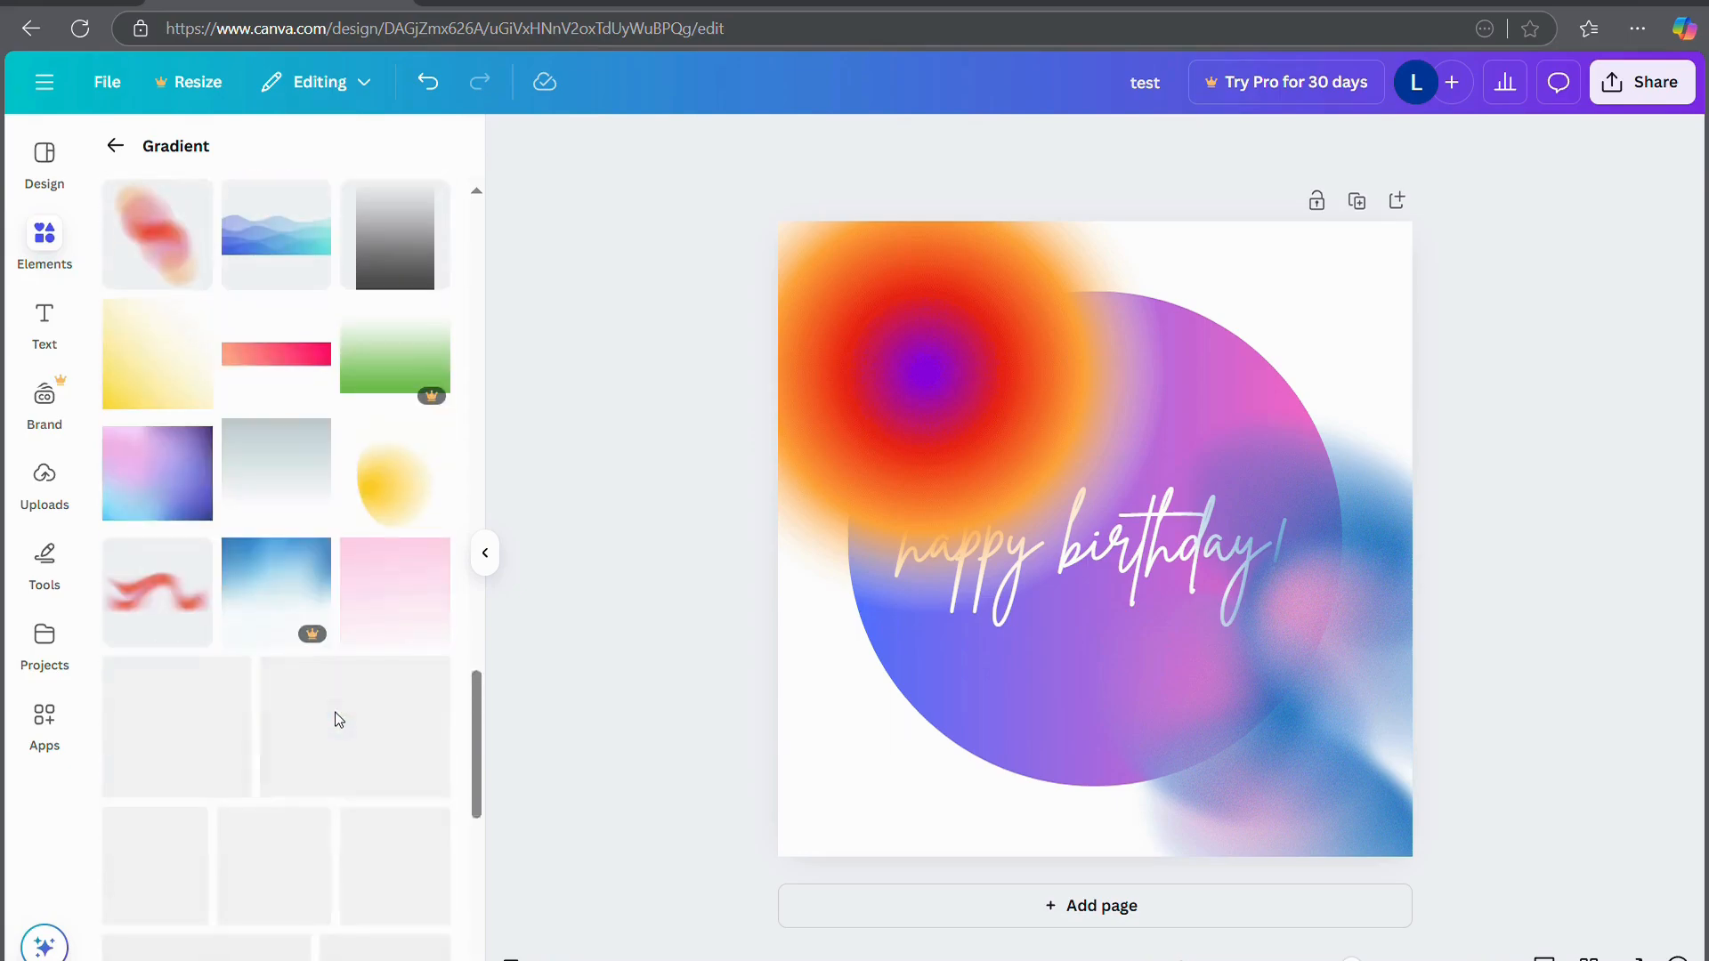
{"action": "left_click", "coordinate": [302, 690]}
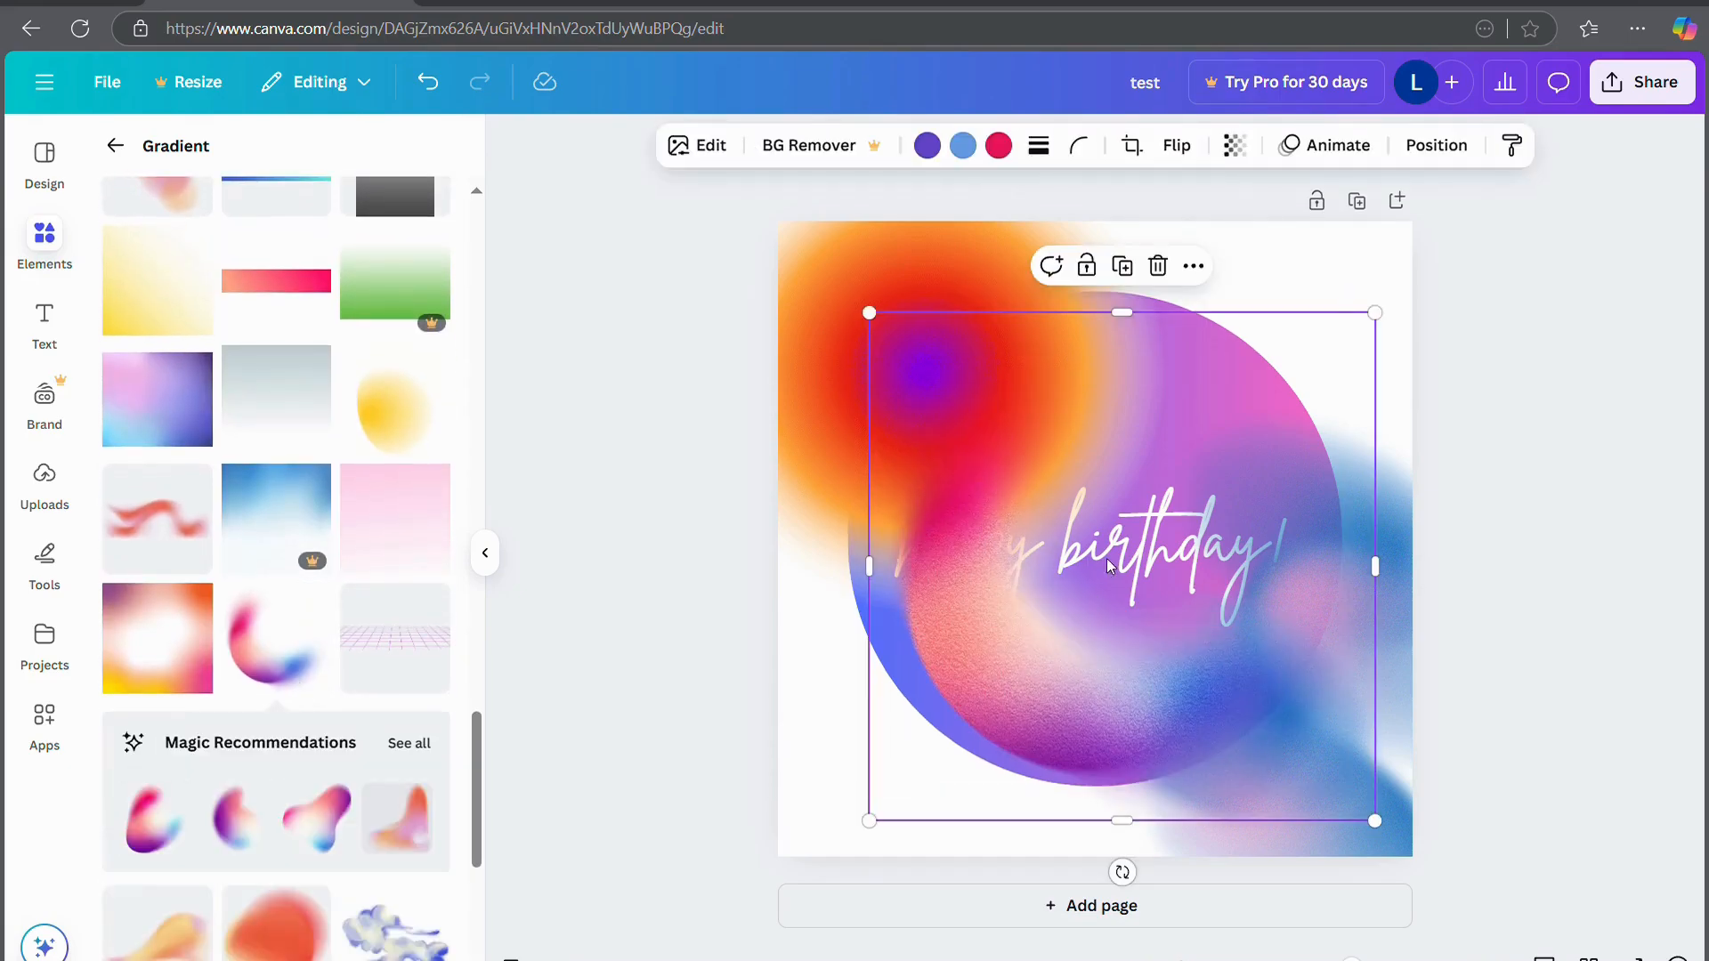
{"action": "left_click_drag", "start_coordinate": [1112, 569], "coordinate": [984, 647]}
{"action": "left_click", "coordinate": [1679, 635]}
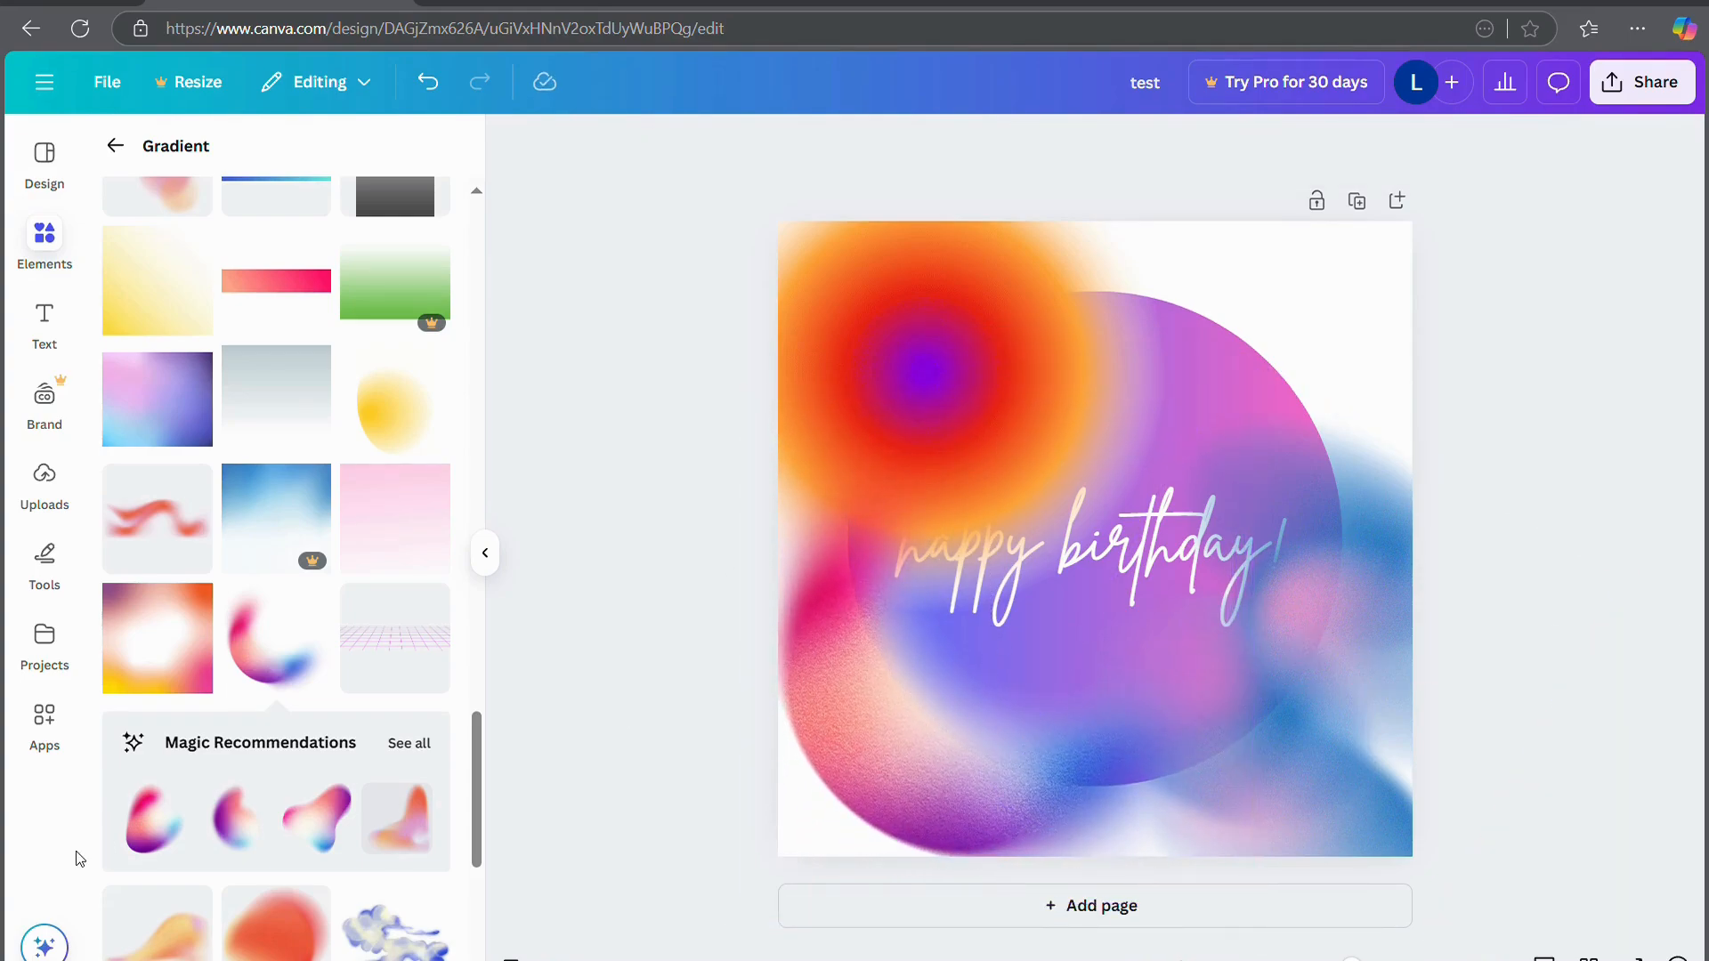
Add the soft yellow star gradient and move it to the card's upper right
{"action": "scroll", "coordinate": [236, 870], "scroll_direction": "down", "scroll_amount": 5}
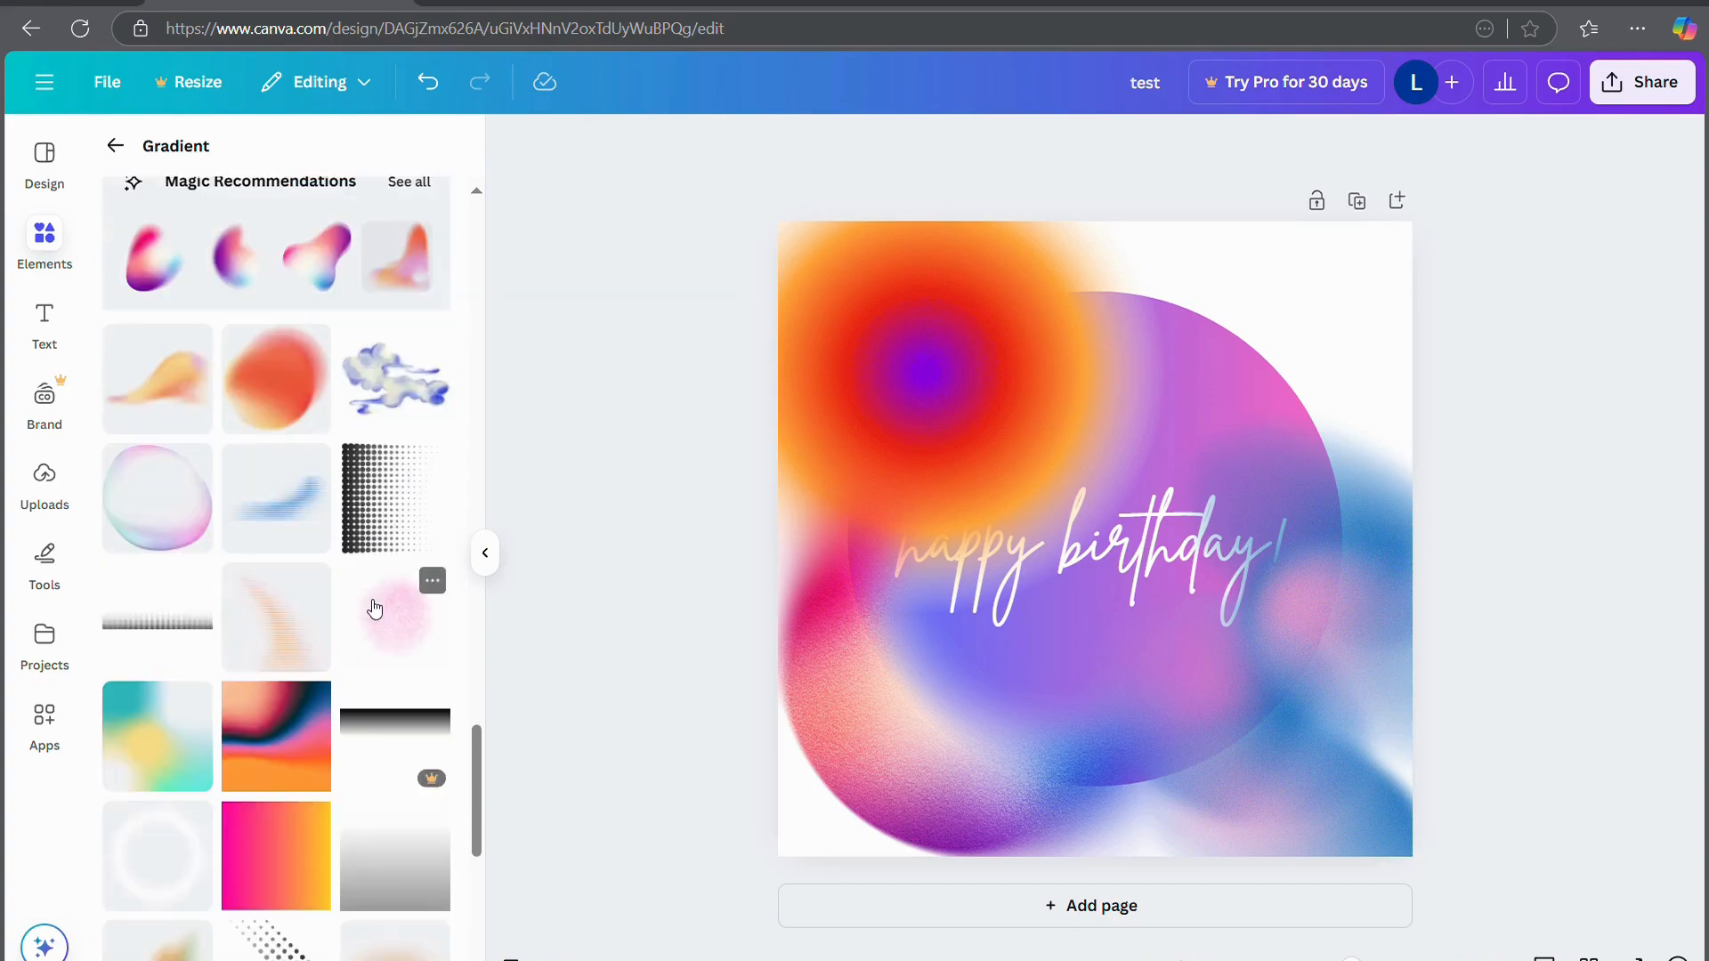
{"action": "scroll", "coordinate": [375, 608], "scroll_direction": "down", "scroll_amount": 2}
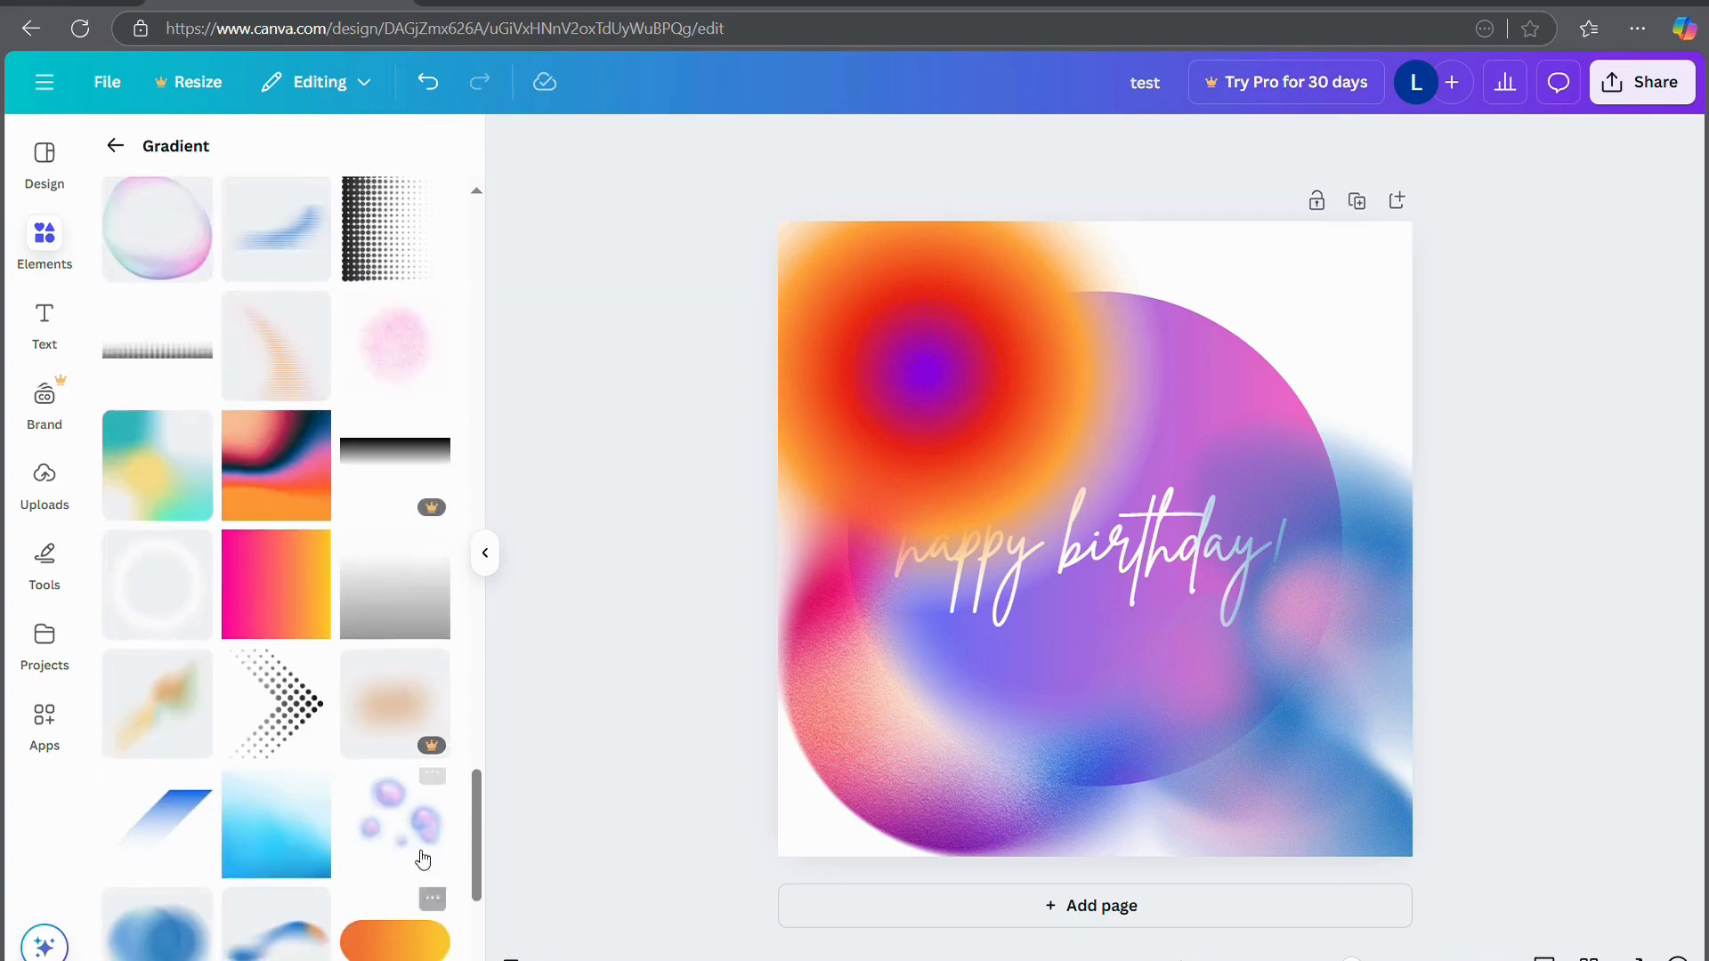
{"action": "scroll", "coordinate": [318, 921], "scroll_direction": "down", "scroll_amount": 2}
{"action": "scroll", "coordinate": [313, 915], "scroll_direction": "down", "scroll_amount": 3}
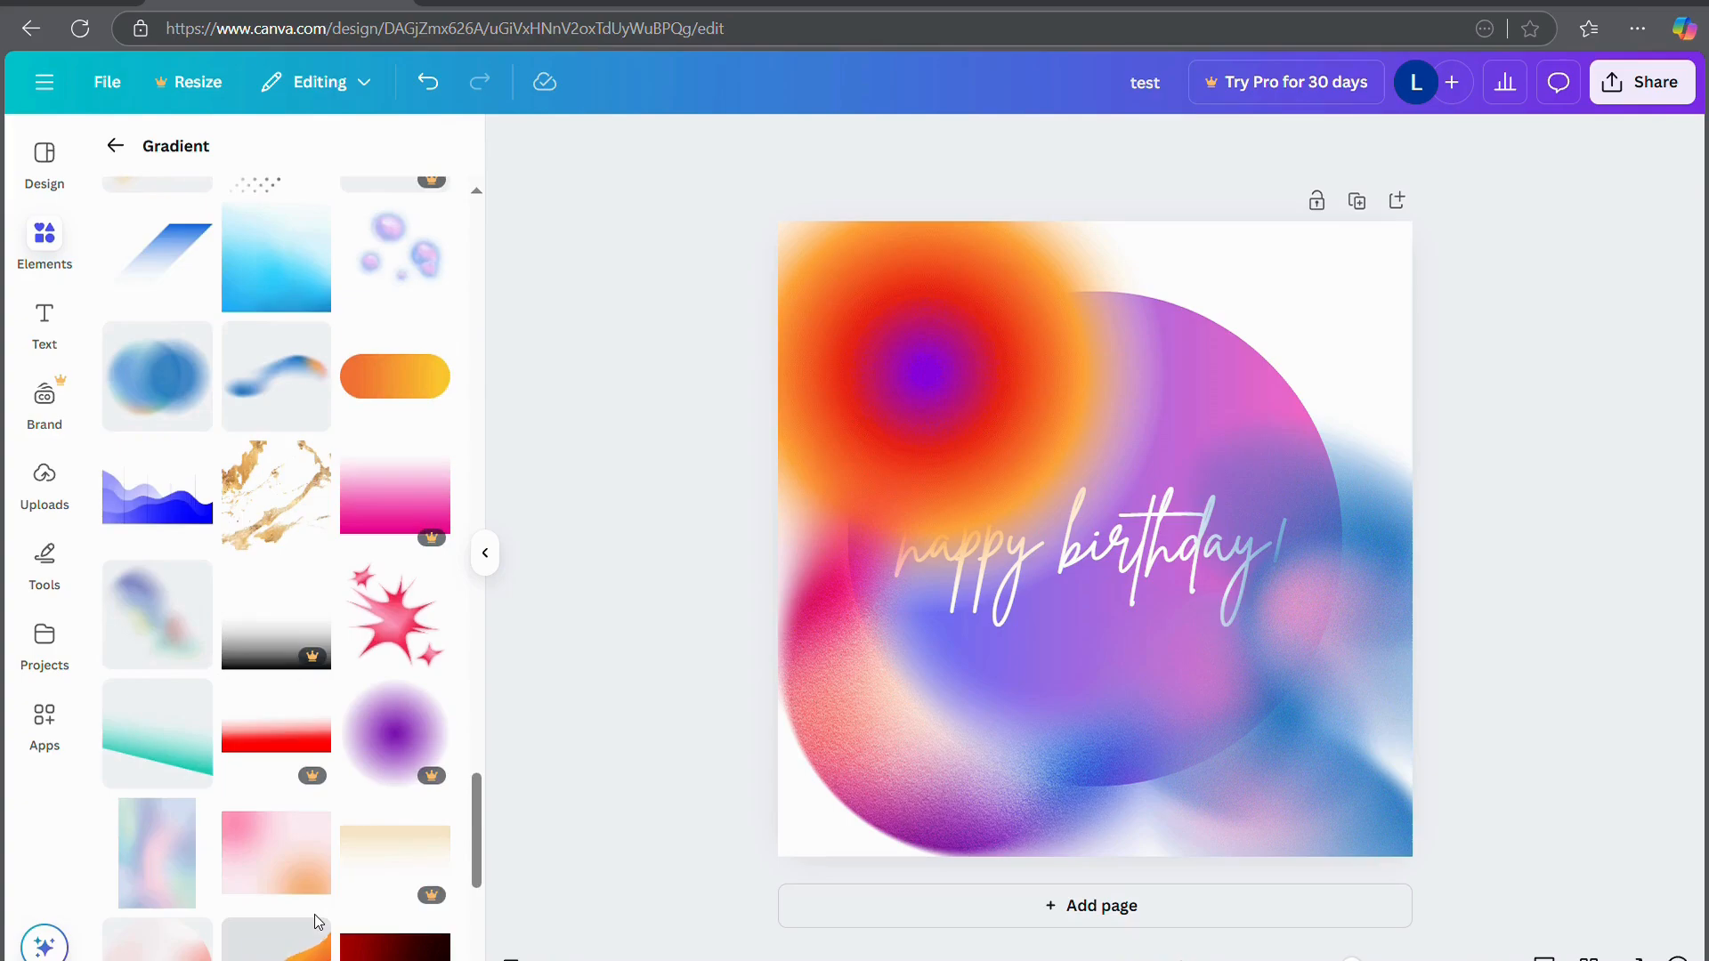
{"action": "scroll", "coordinate": [313, 915], "scroll_direction": "down", "scroll_amount": 2}
{"action": "scroll", "coordinate": [317, 916], "scroll_direction": "down", "scroll_amount": 4}
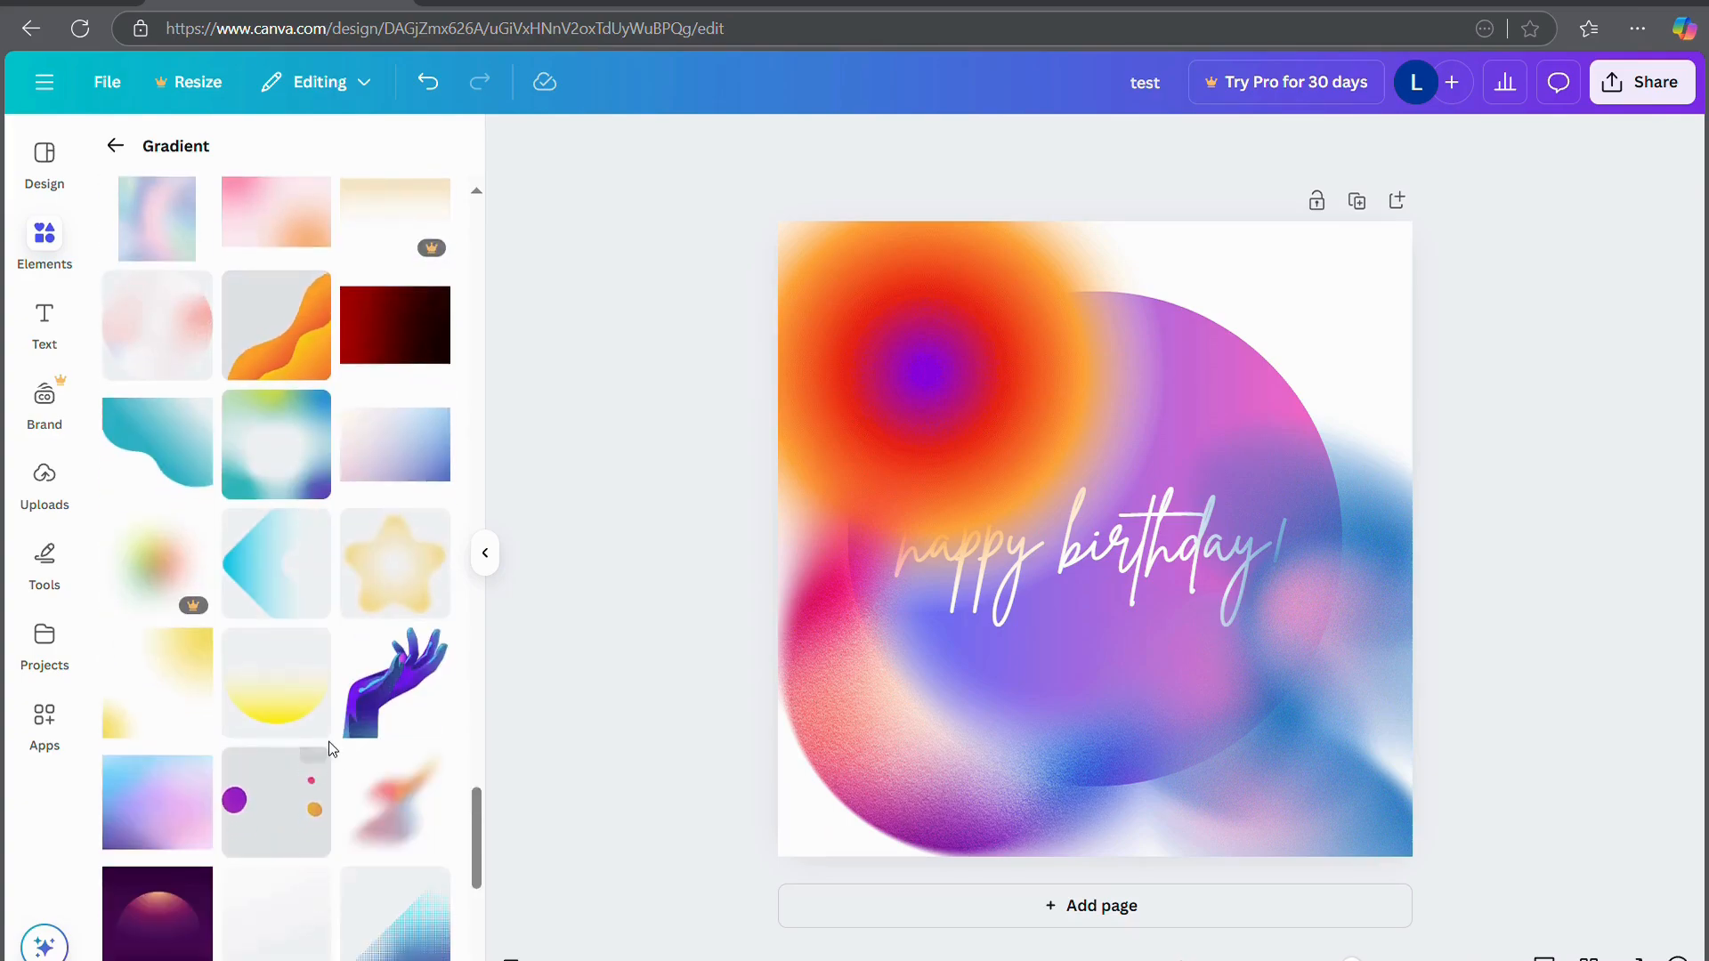
{"action": "left_click", "coordinate": [429, 569]}
{"action": "left_click_drag", "start_coordinate": [1133, 462], "coordinate": [1212, 323]}
{"action": "left_click", "coordinate": [1526, 454]}
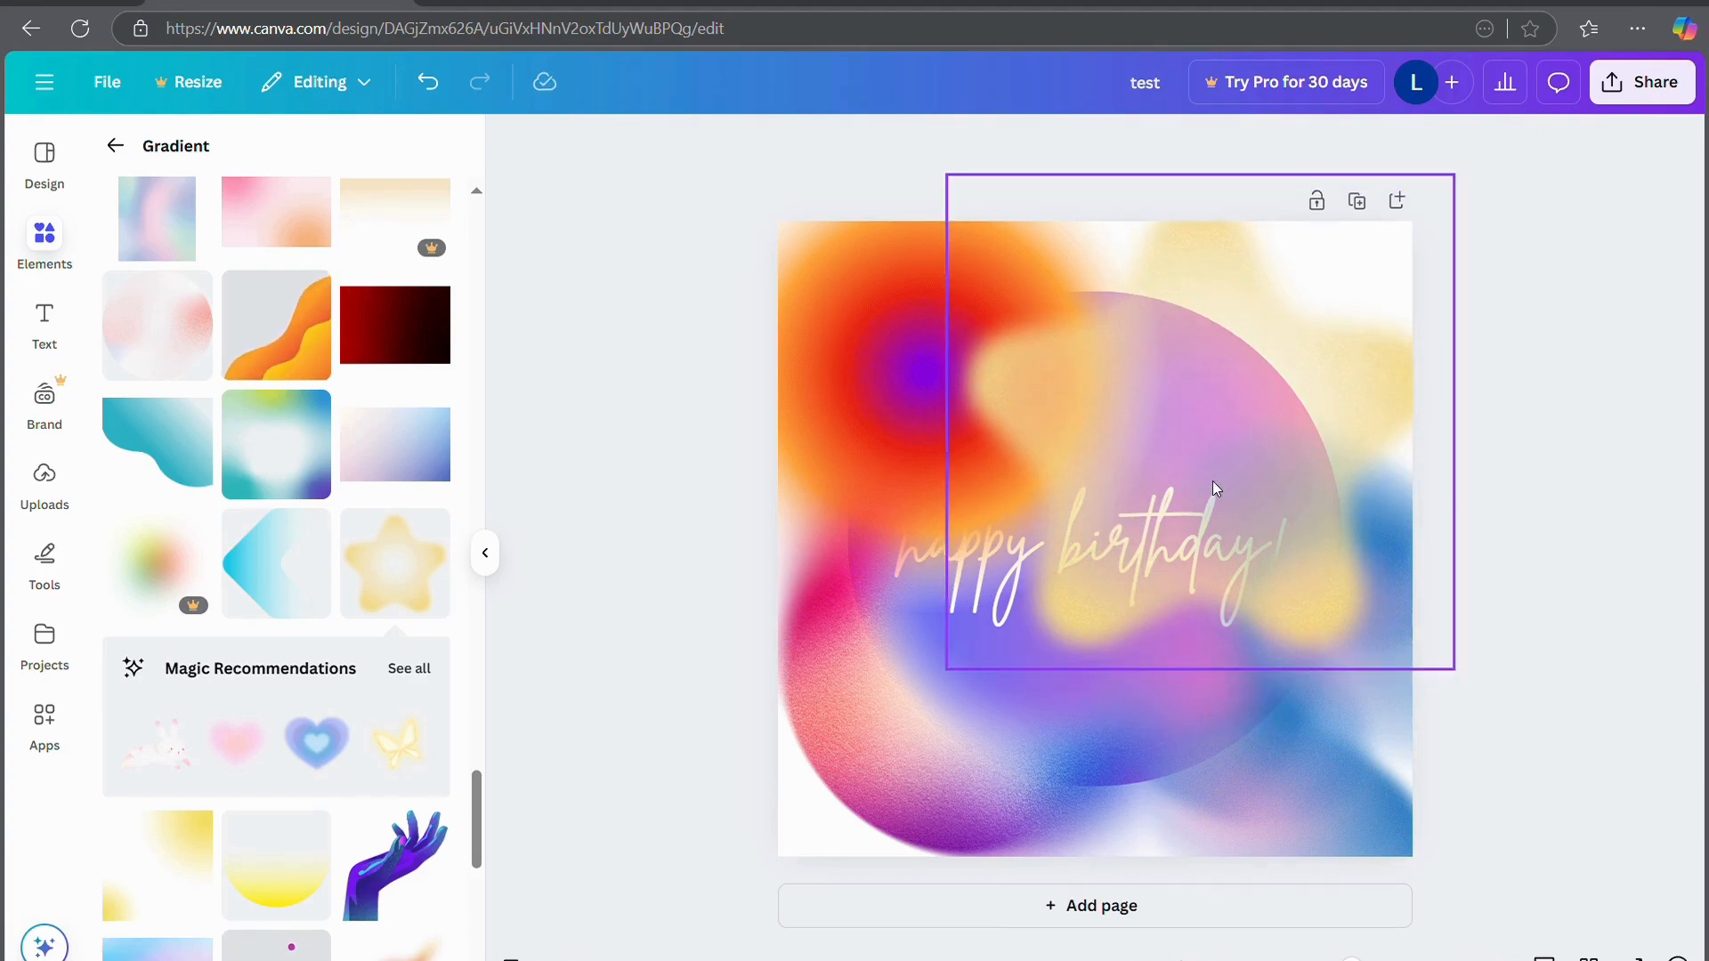
Back out of Gradient and Graphics to the main Elements panel and scroll through its categories
{"action": "left_click", "coordinate": [58, 242]}
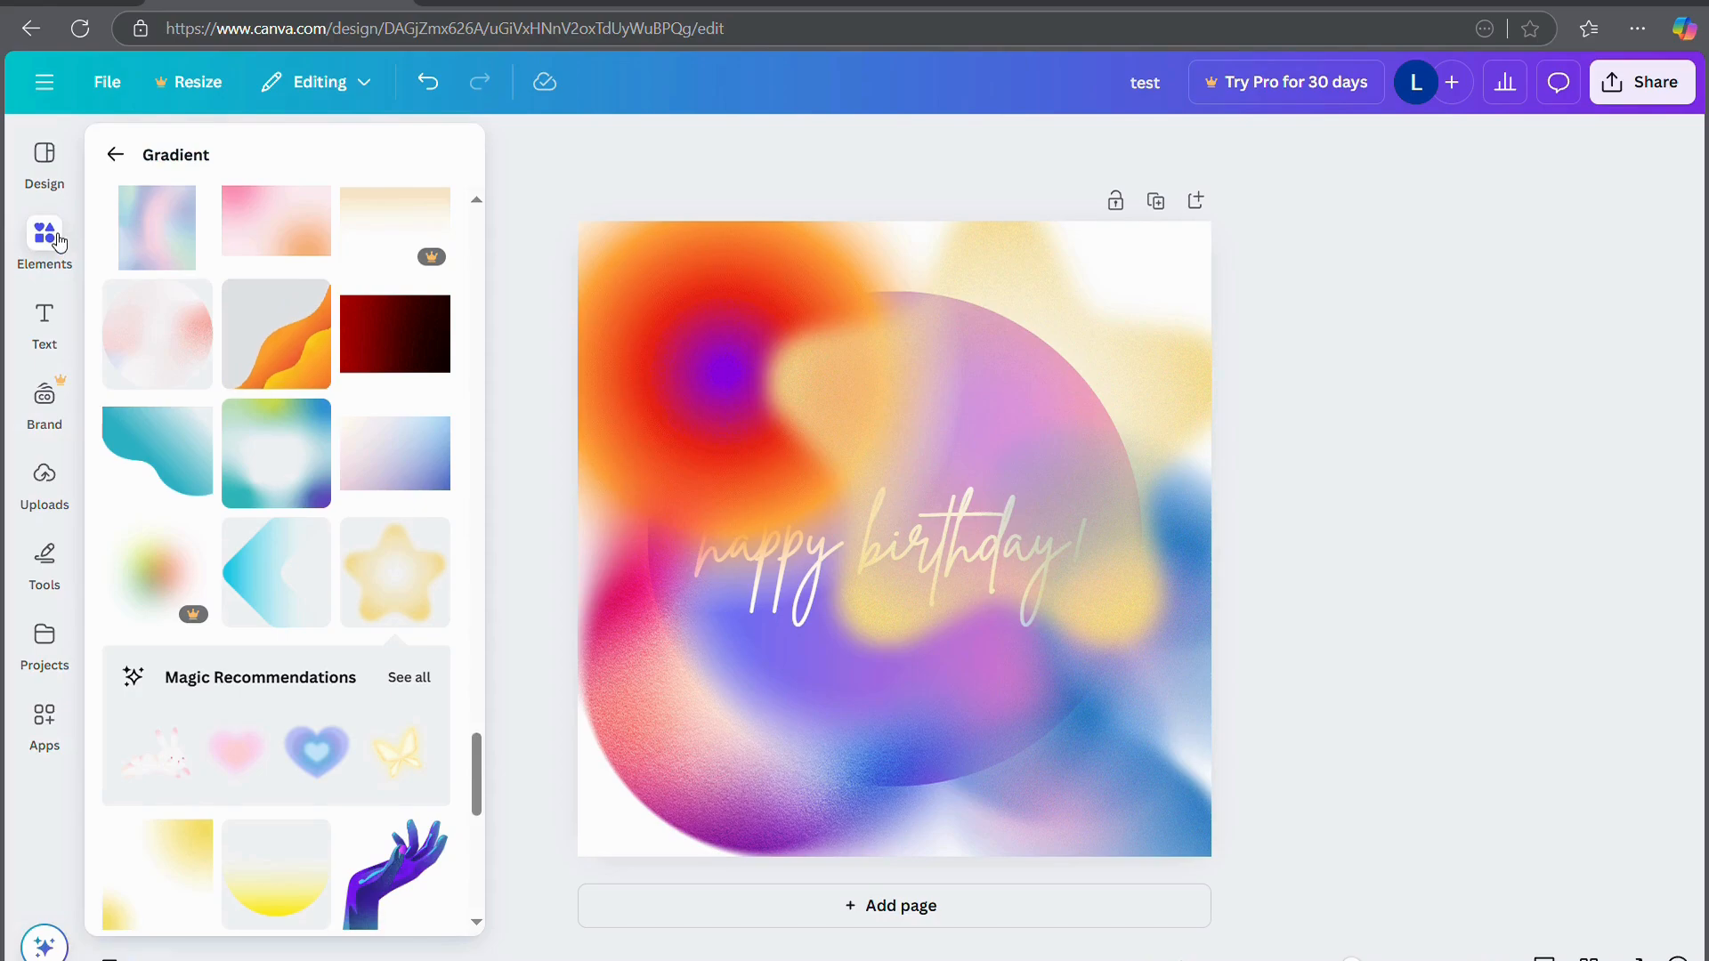
{"action": "left_click", "coordinate": [114, 151]}
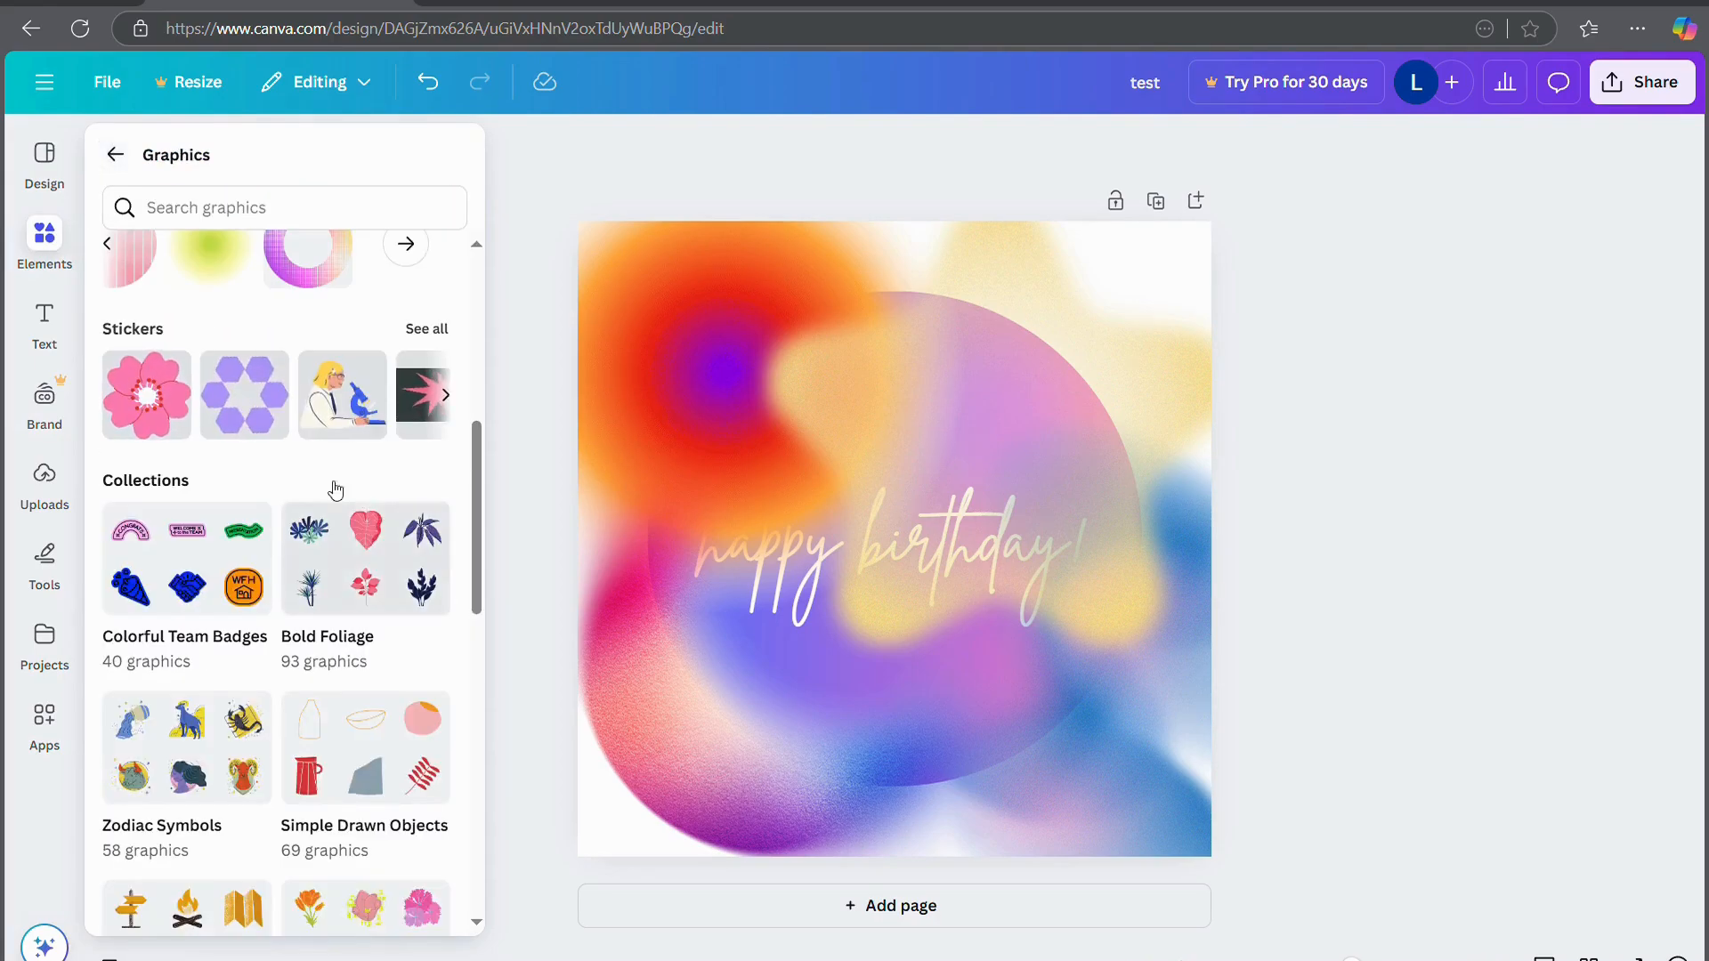
{"action": "left_click", "coordinate": [114, 152]}
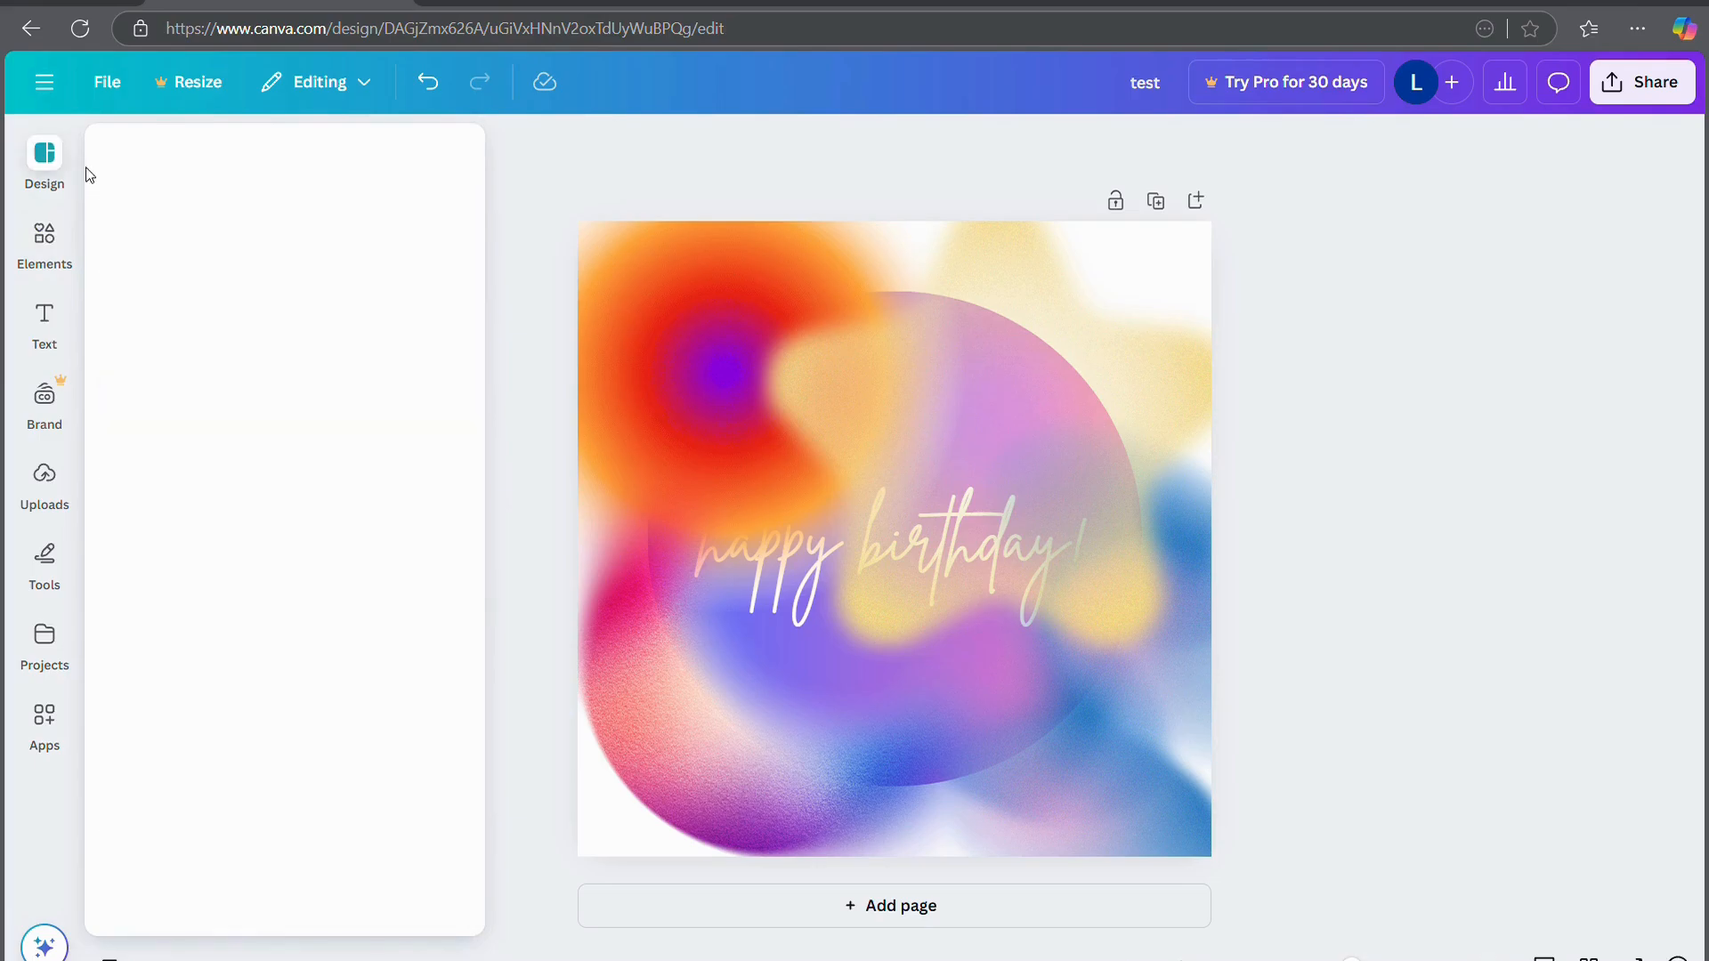
{"action": "mouse_move", "coordinate": [38, 223]}
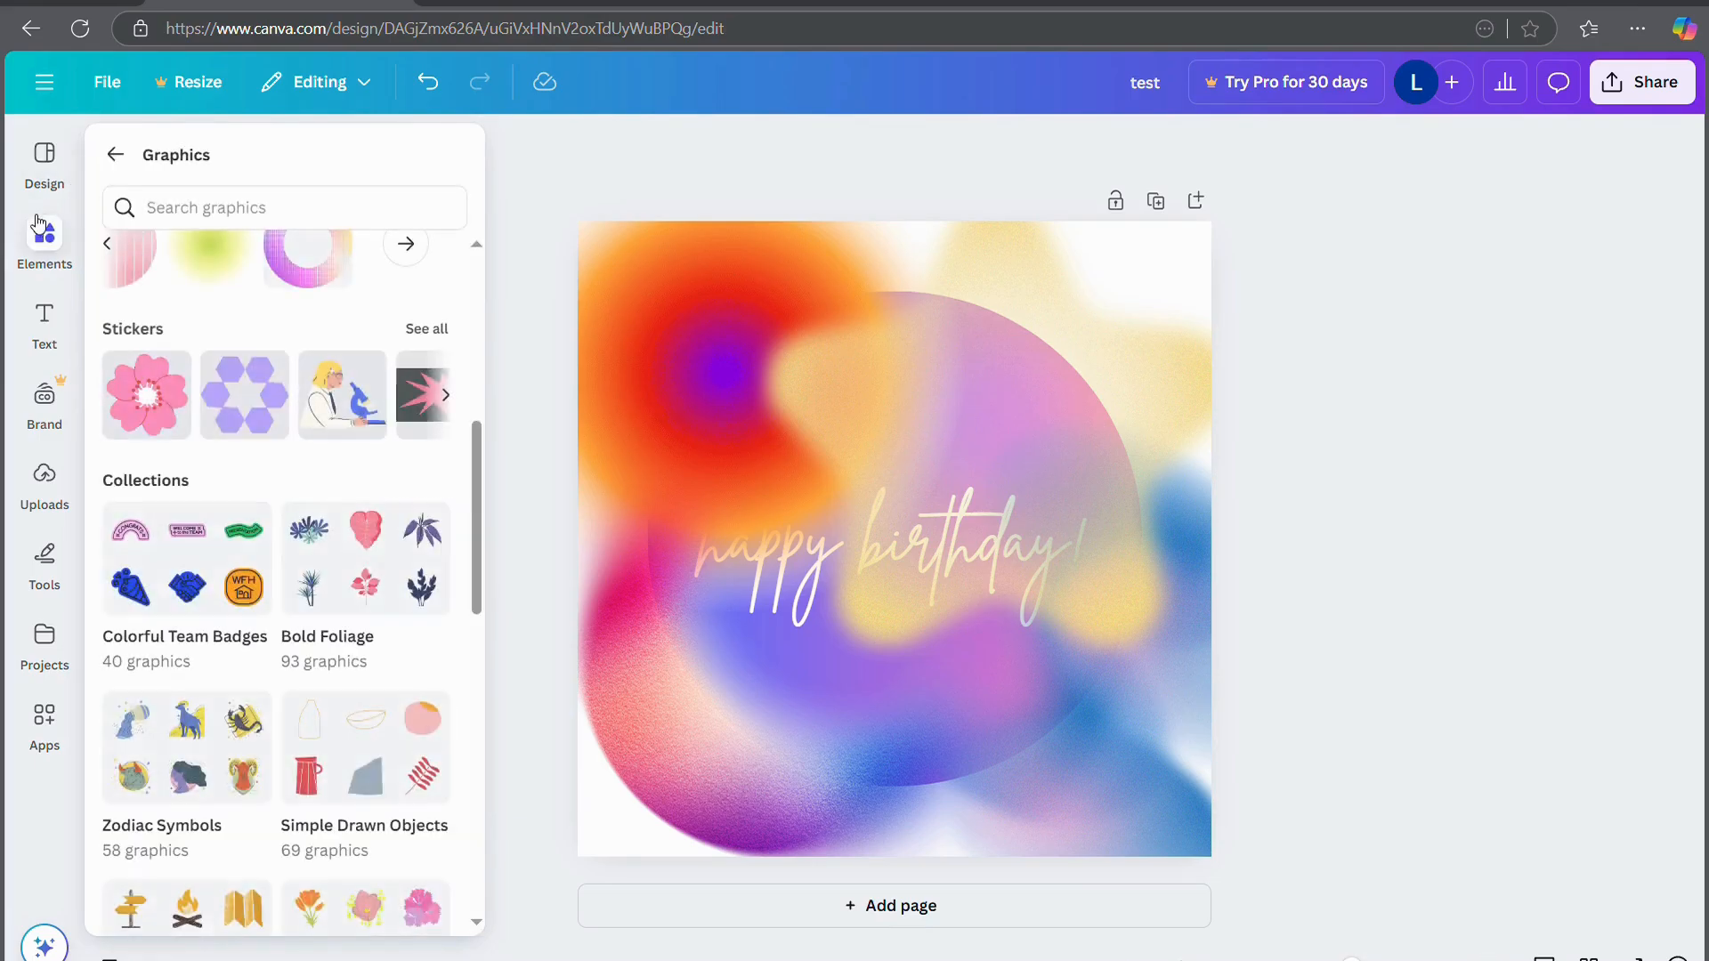
{"action": "left_click", "coordinate": [115, 154]}
{"action": "scroll", "coordinate": [211, 516], "scroll_direction": "down", "scroll_amount": 8}
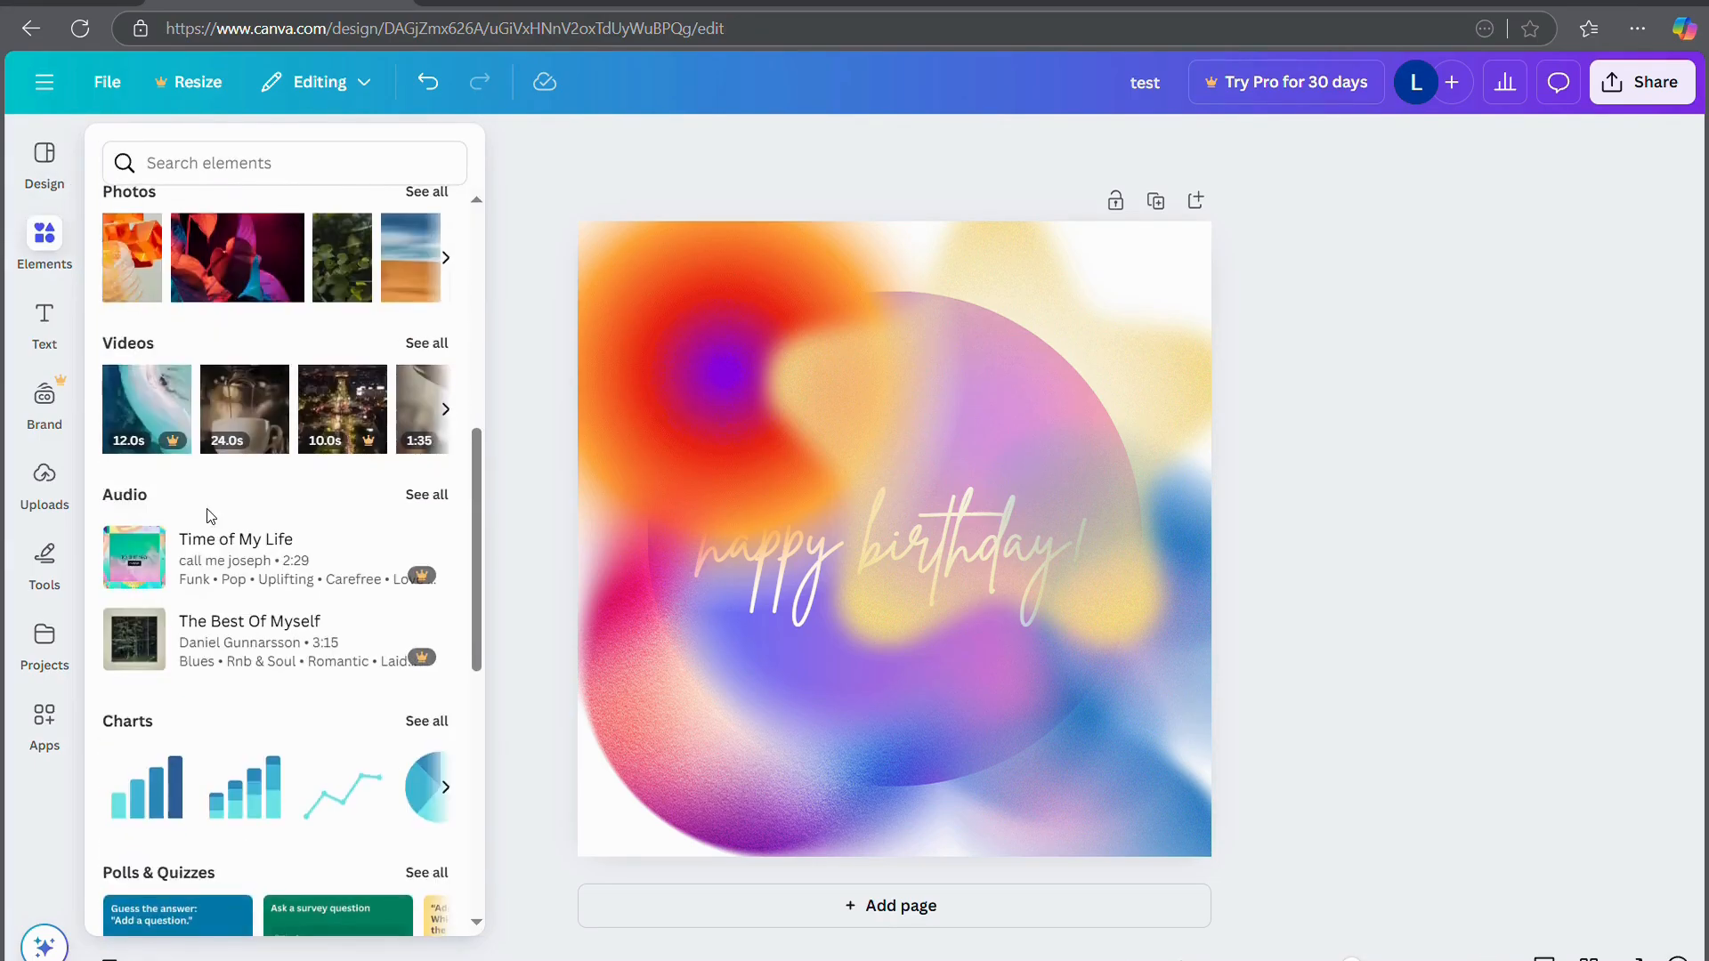
{"action": "scroll", "coordinate": [214, 516], "scroll_direction": "down", "scroll_amount": 5}
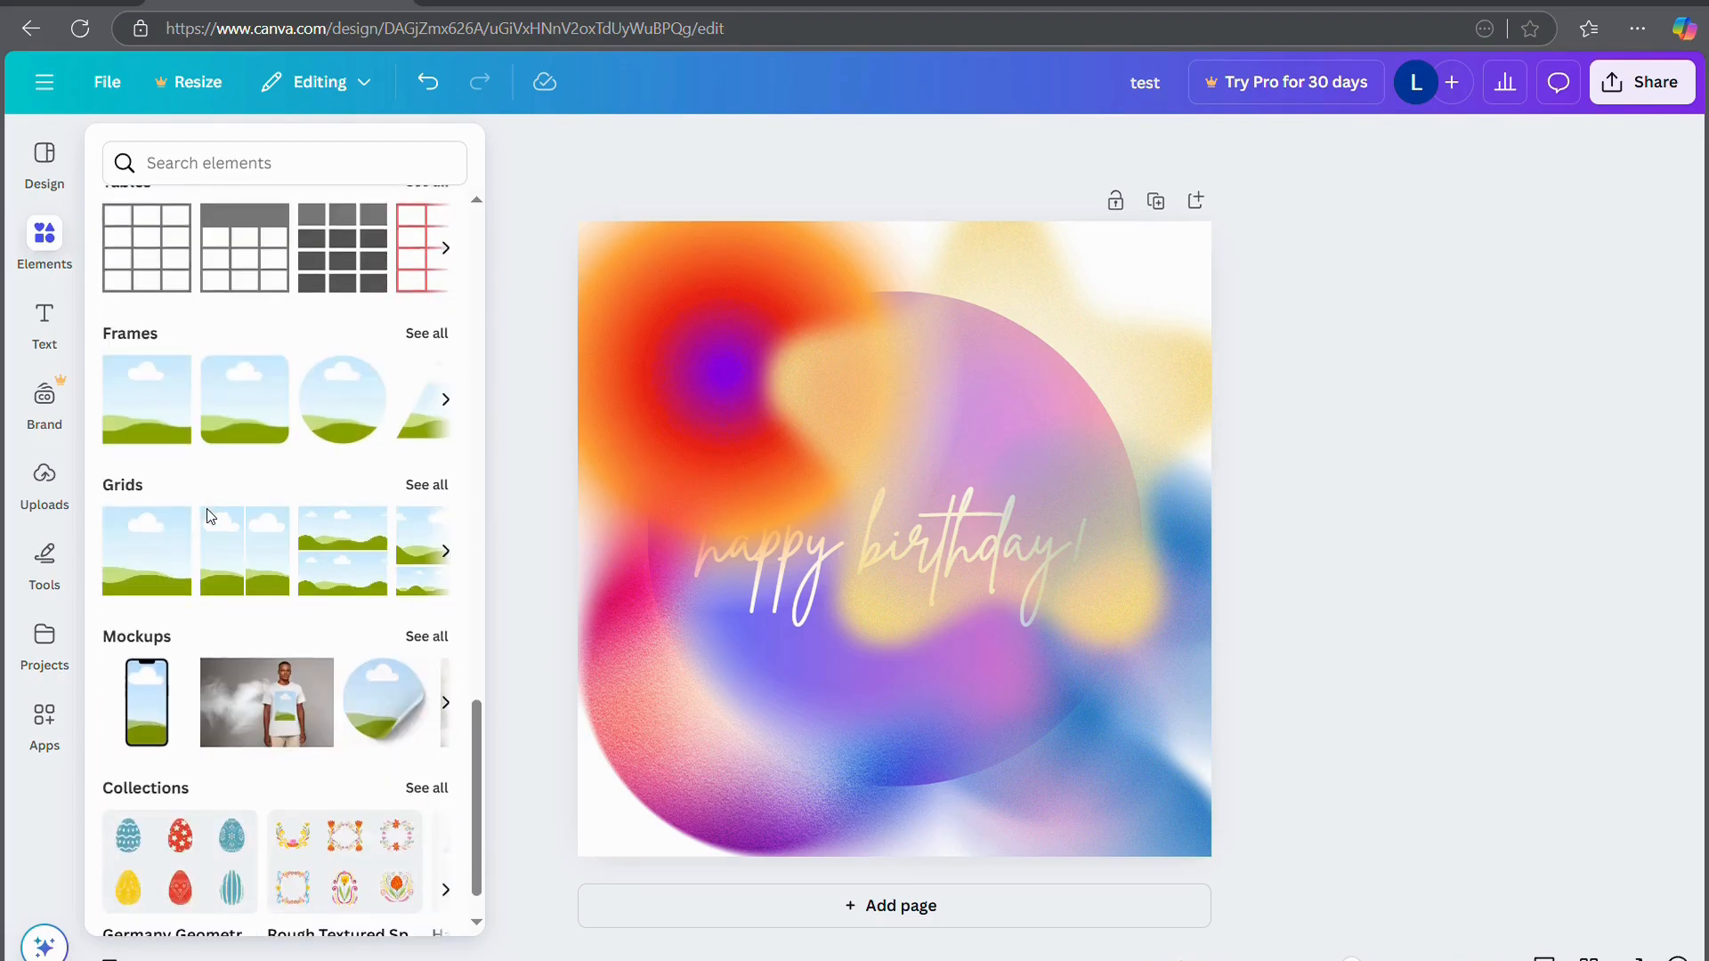
{"action": "scroll", "coordinate": [211, 516], "scroll_direction": "up", "scroll_amount": 7}
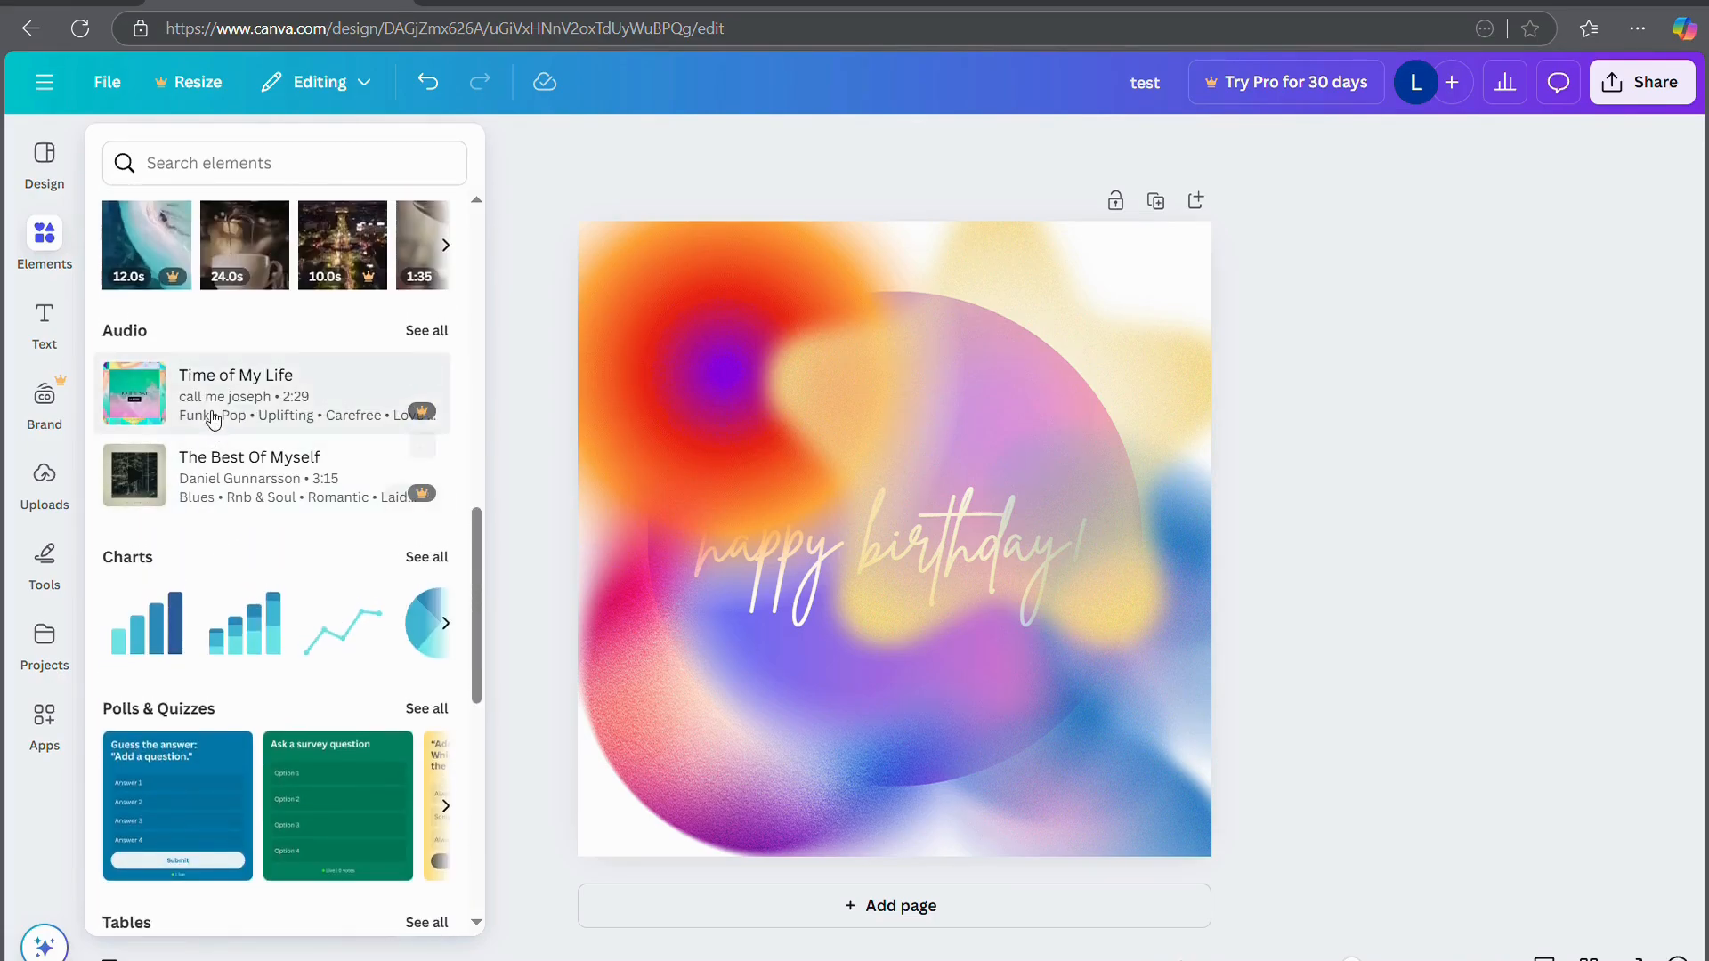
{"action": "scroll", "coordinate": [207, 423], "scroll_direction": "up", "scroll_amount": 1}
{"action": "scroll", "coordinate": [208, 422], "scroll_direction": "up", "scroll_amount": 1}
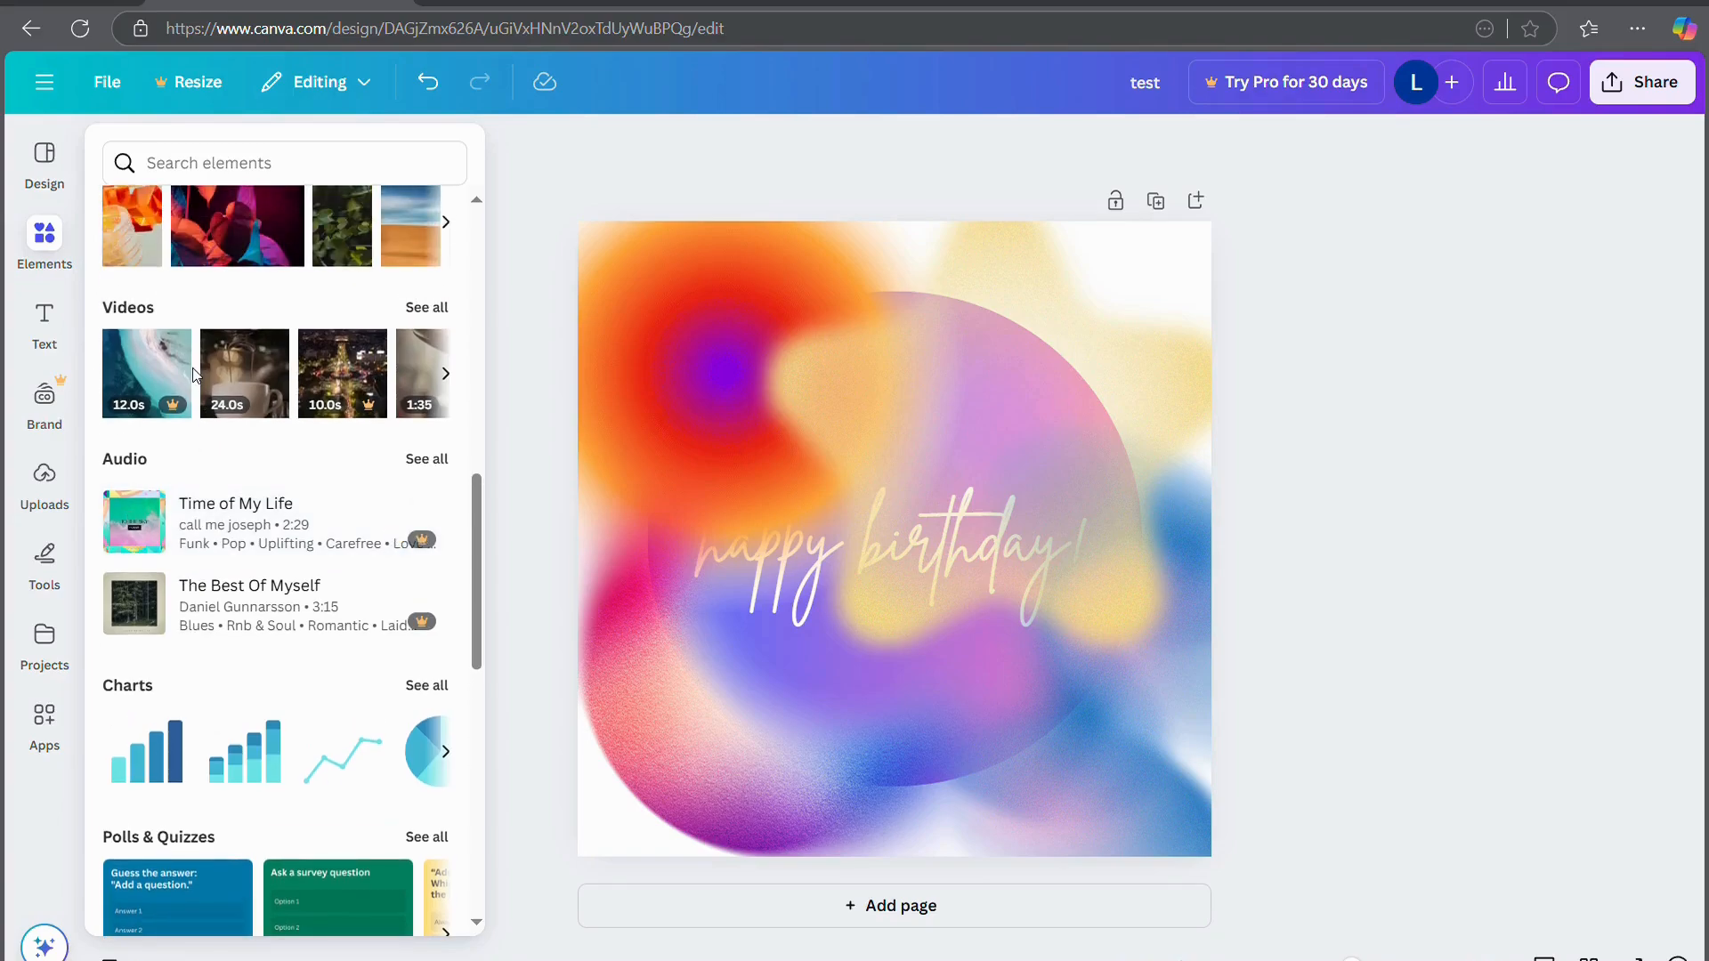
{"action": "scroll", "coordinate": [230, 536], "scroll_direction": "down", "scroll_amount": 4}
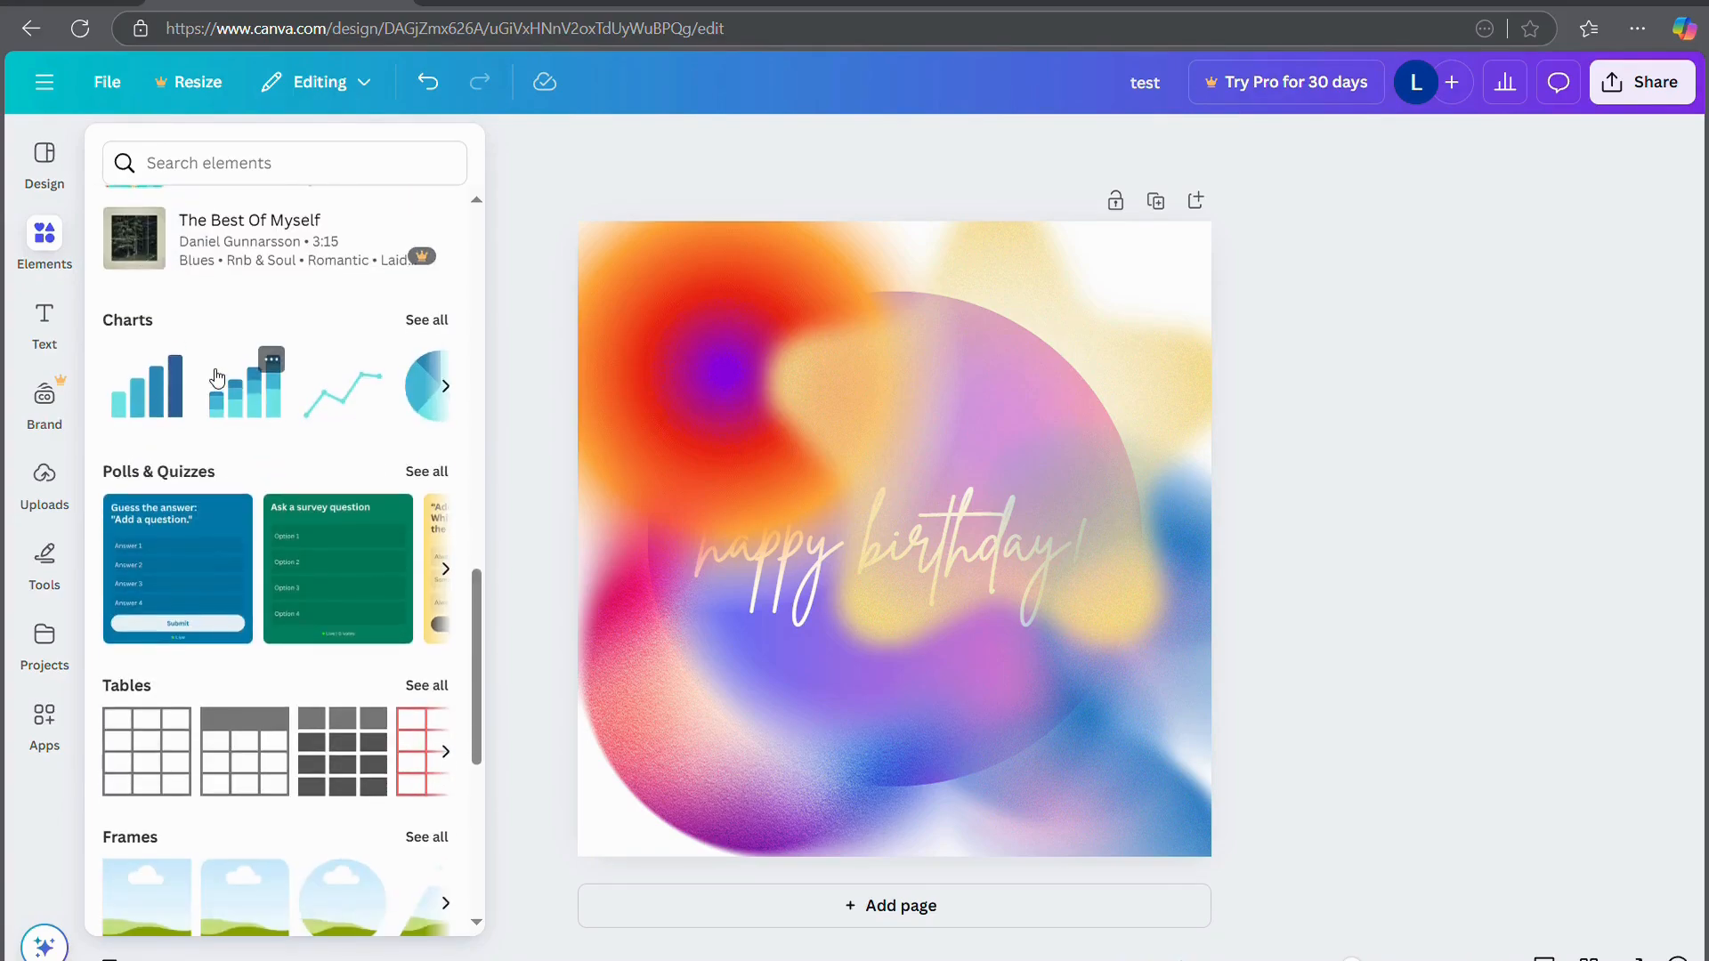
{"action": "scroll", "coordinate": [215, 559], "scroll_direction": "down", "scroll_amount": 1}
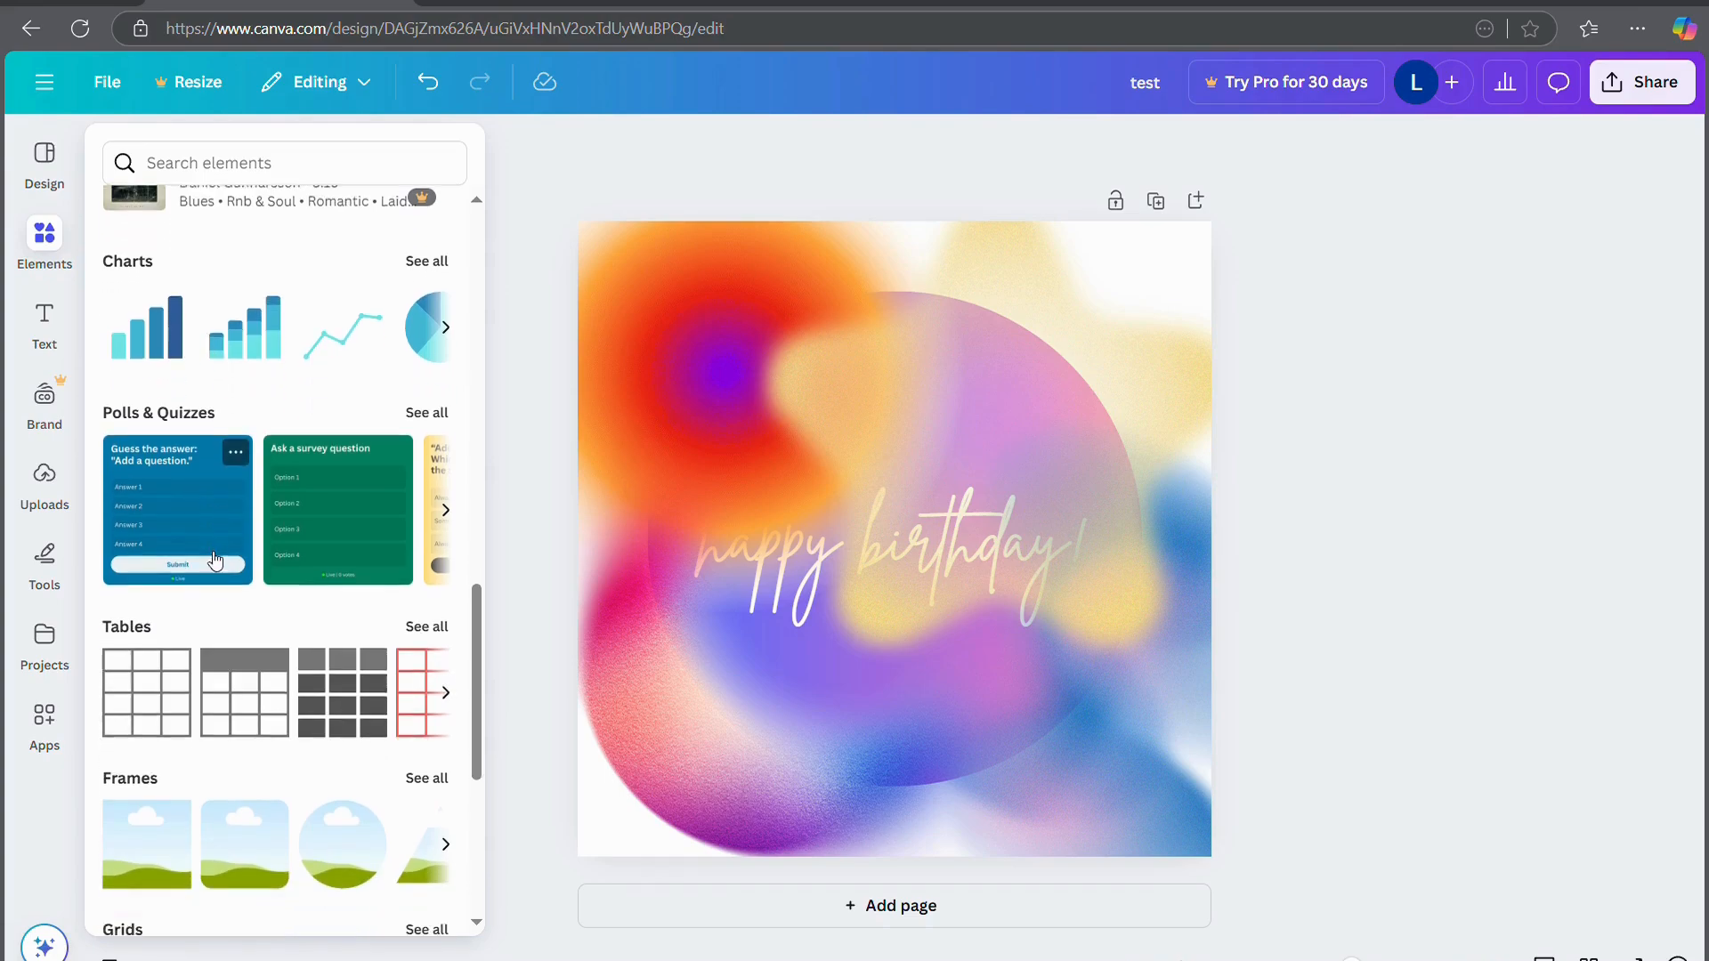
{"action": "scroll", "coordinate": [215, 559], "scroll_direction": "down", "scroll_amount": 2}
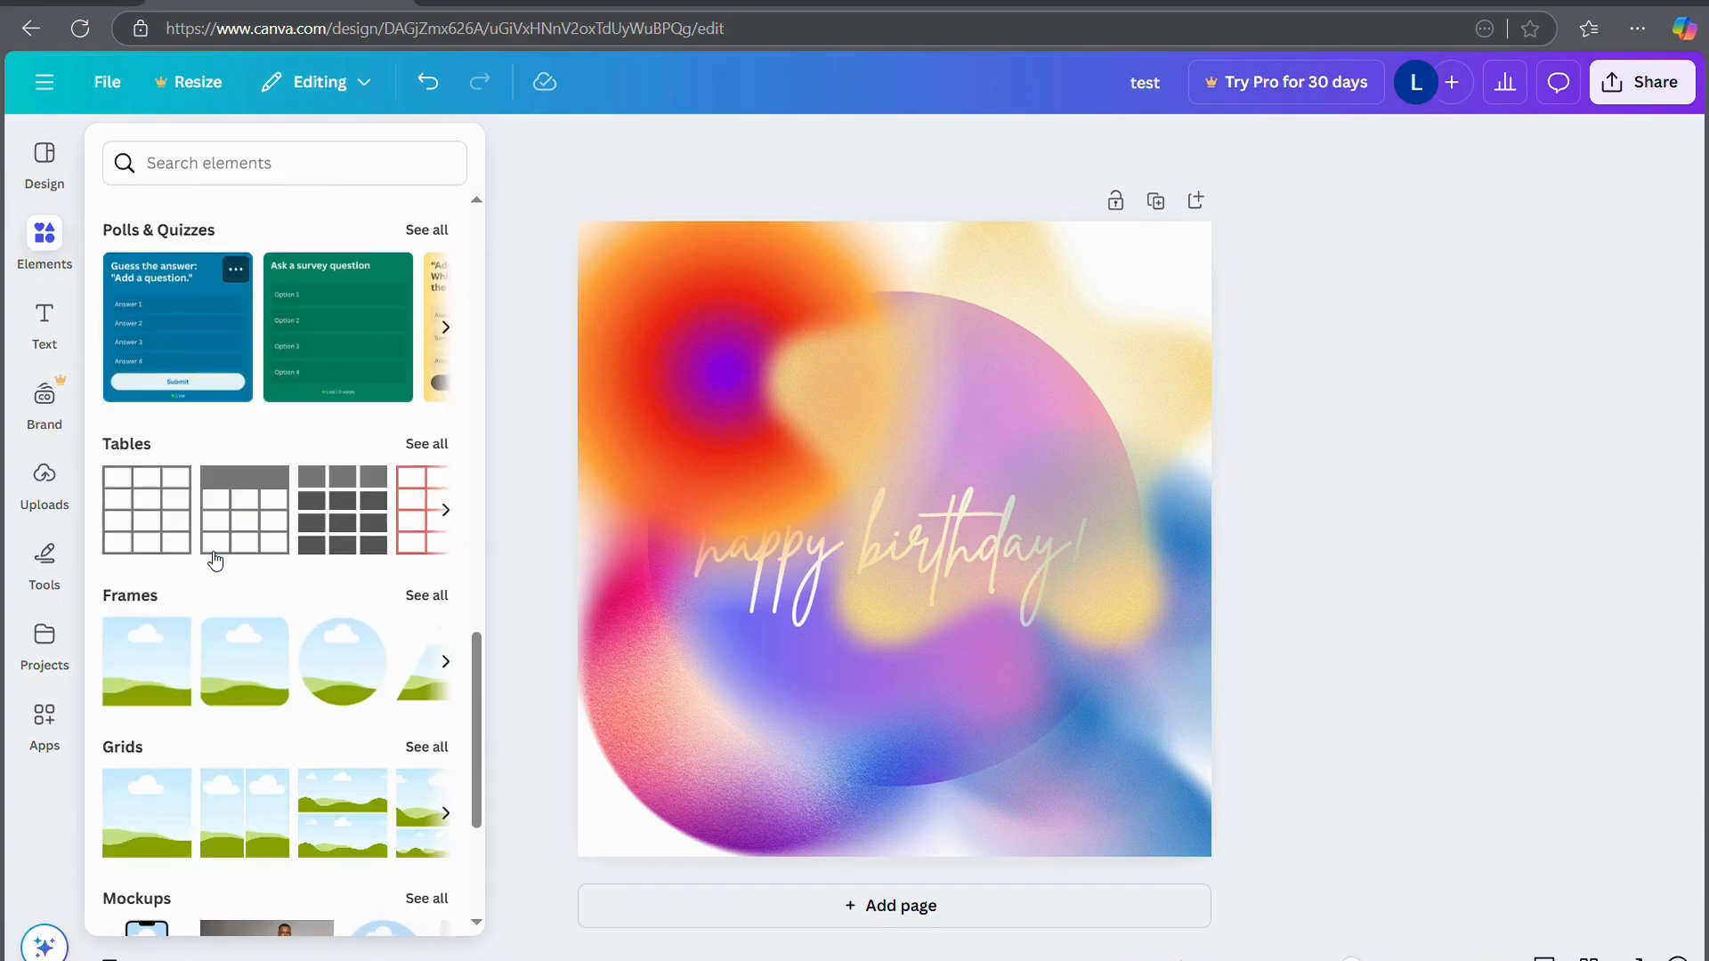
{"action": "scroll", "coordinate": [215, 559], "scroll_direction": "down", "scroll_amount": 3}
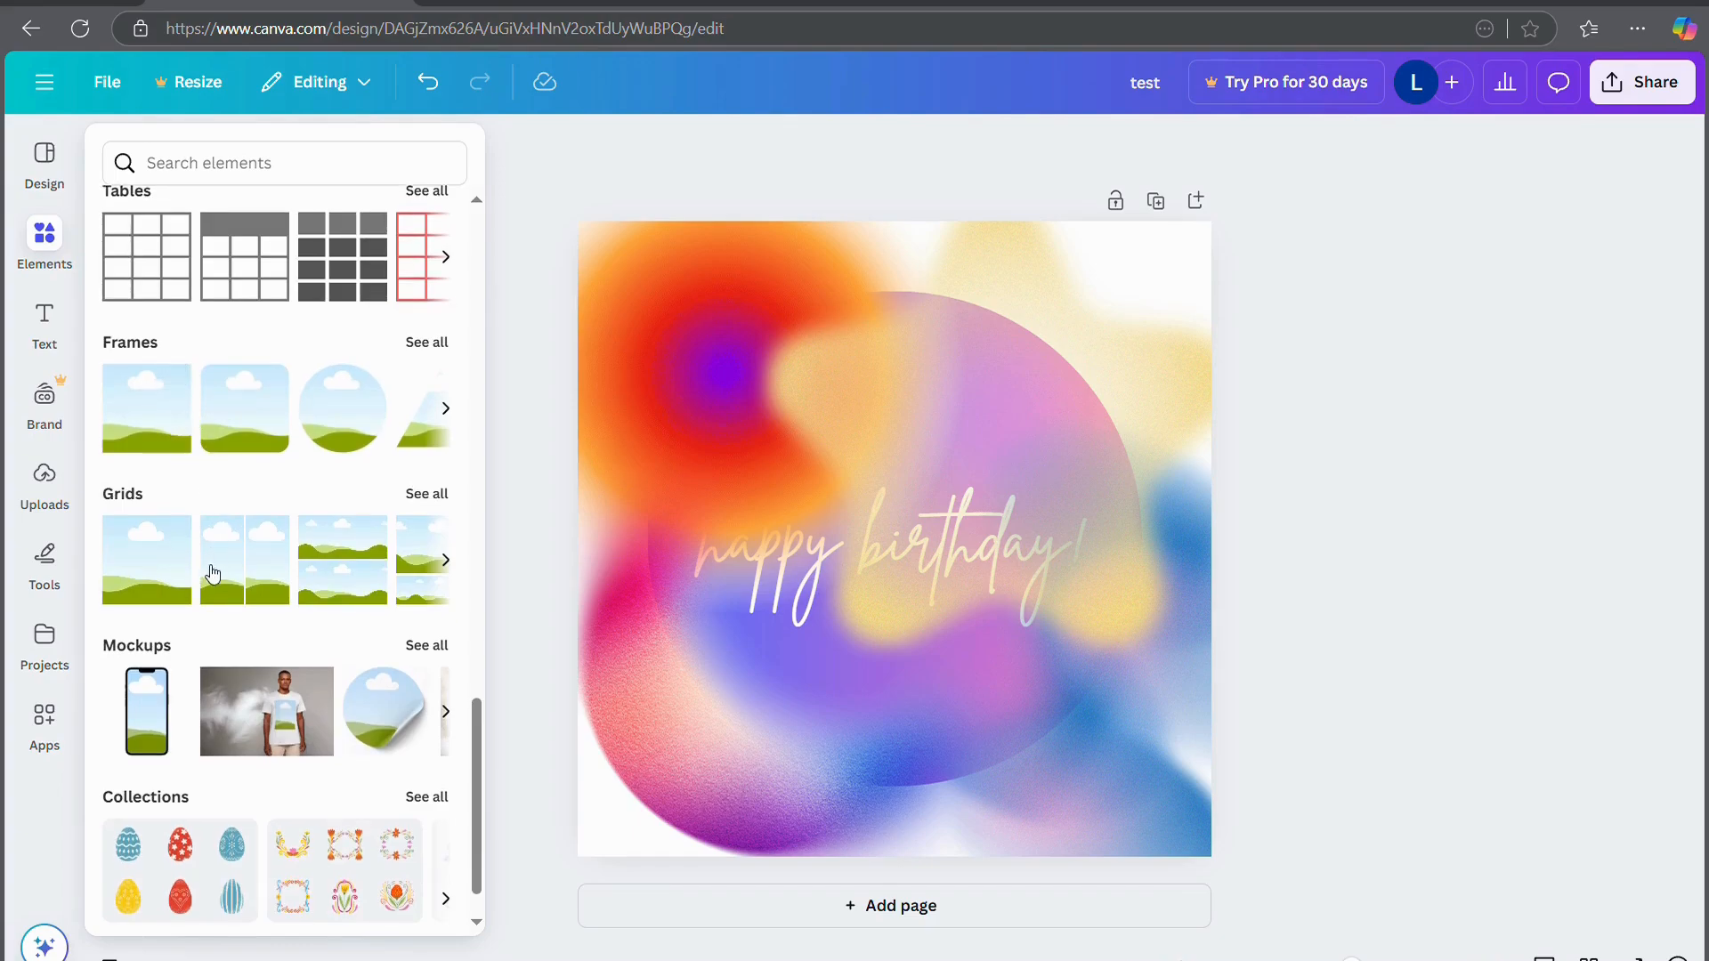
{"action": "left_click", "coordinate": [159, 442]}
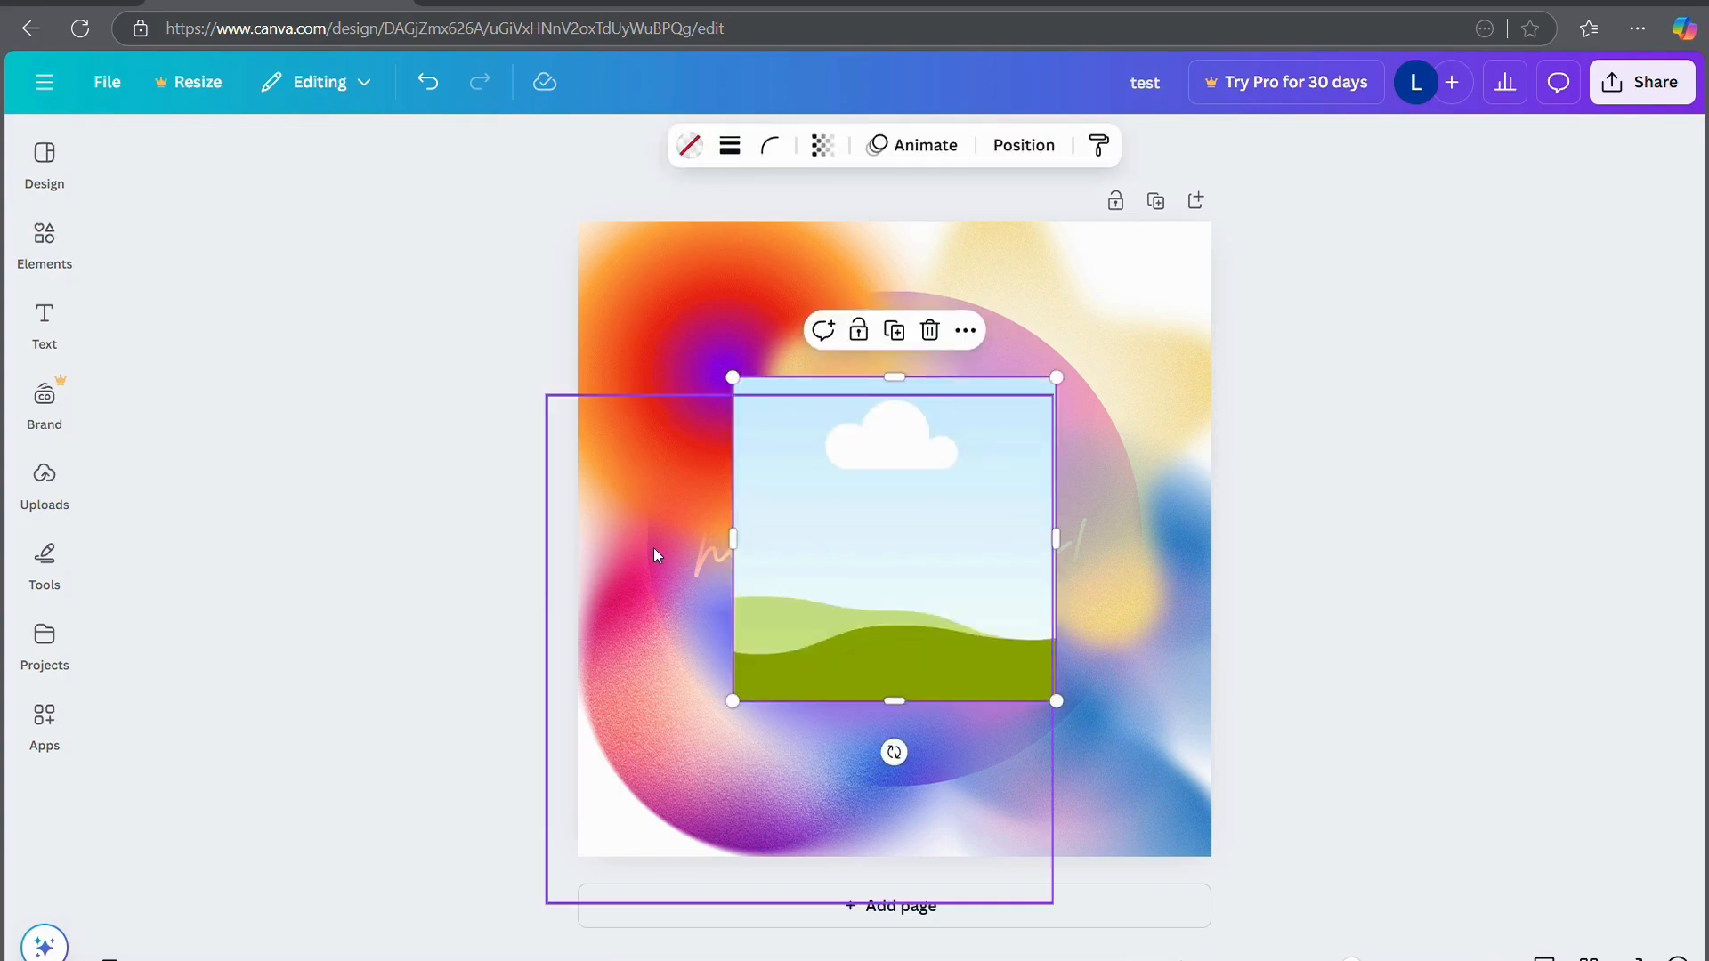
{"action": "left_click", "coordinate": [45, 247]}
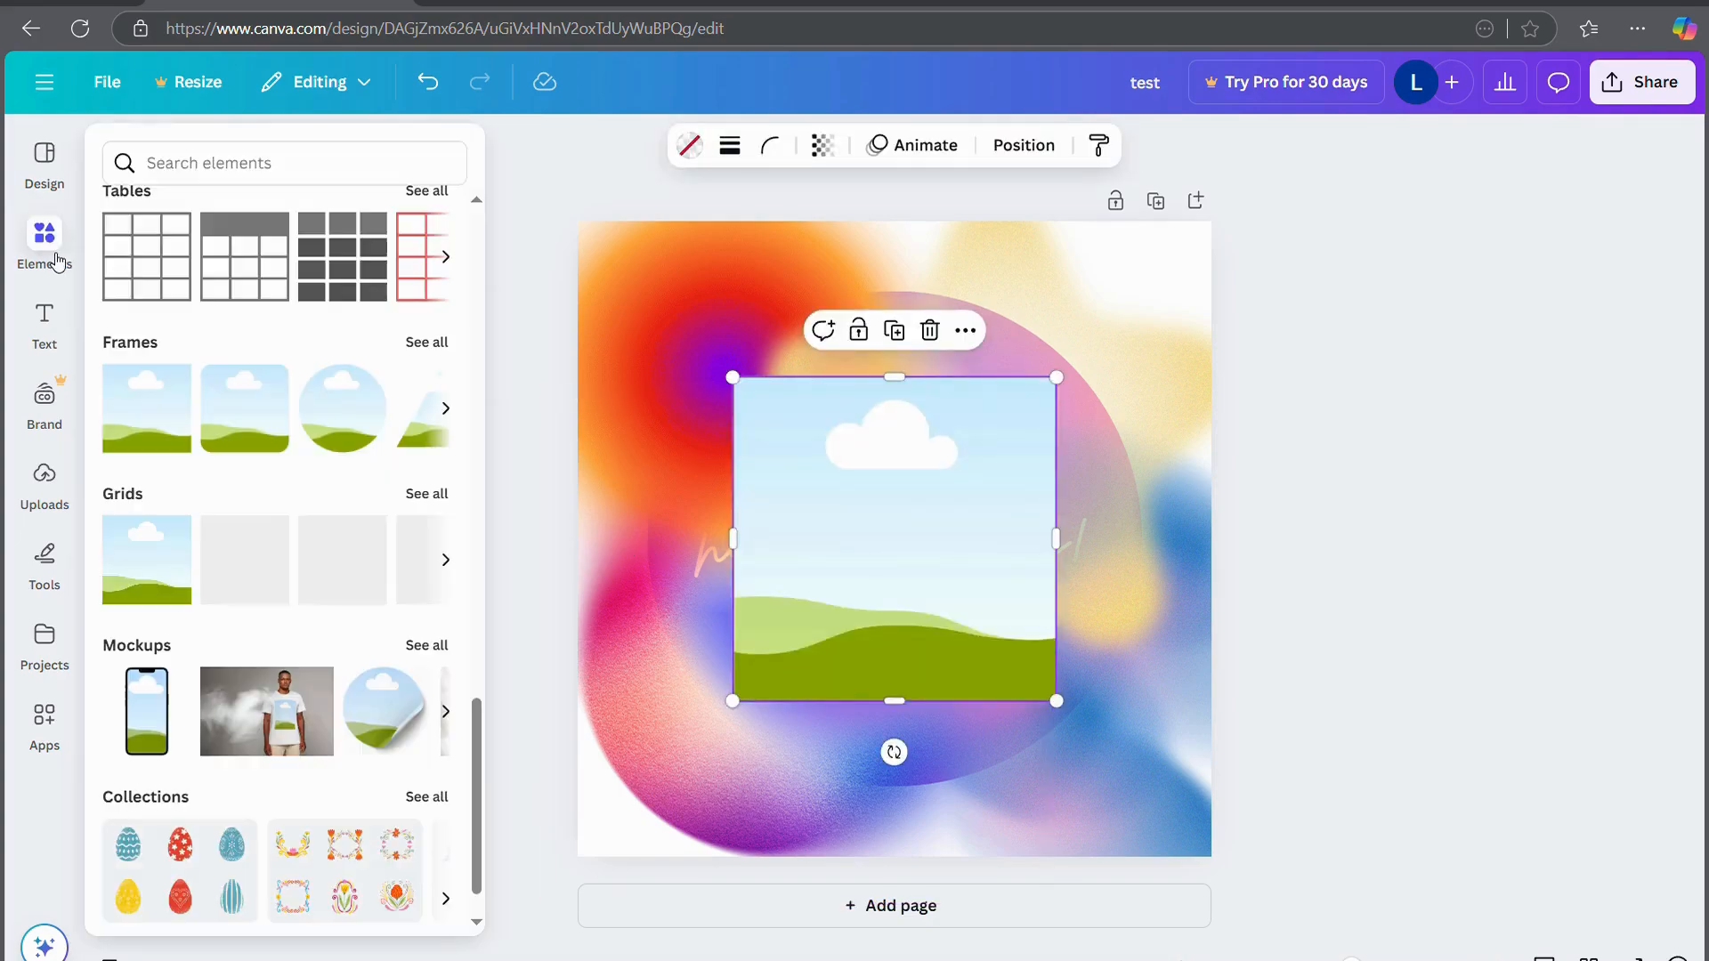
{"action": "scroll", "coordinate": [230, 450], "scroll_direction": "up", "scroll_amount": 5}
{"action": "scroll", "coordinate": [229, 453], "scroll_direction": "up", "scroll_amount": 8}
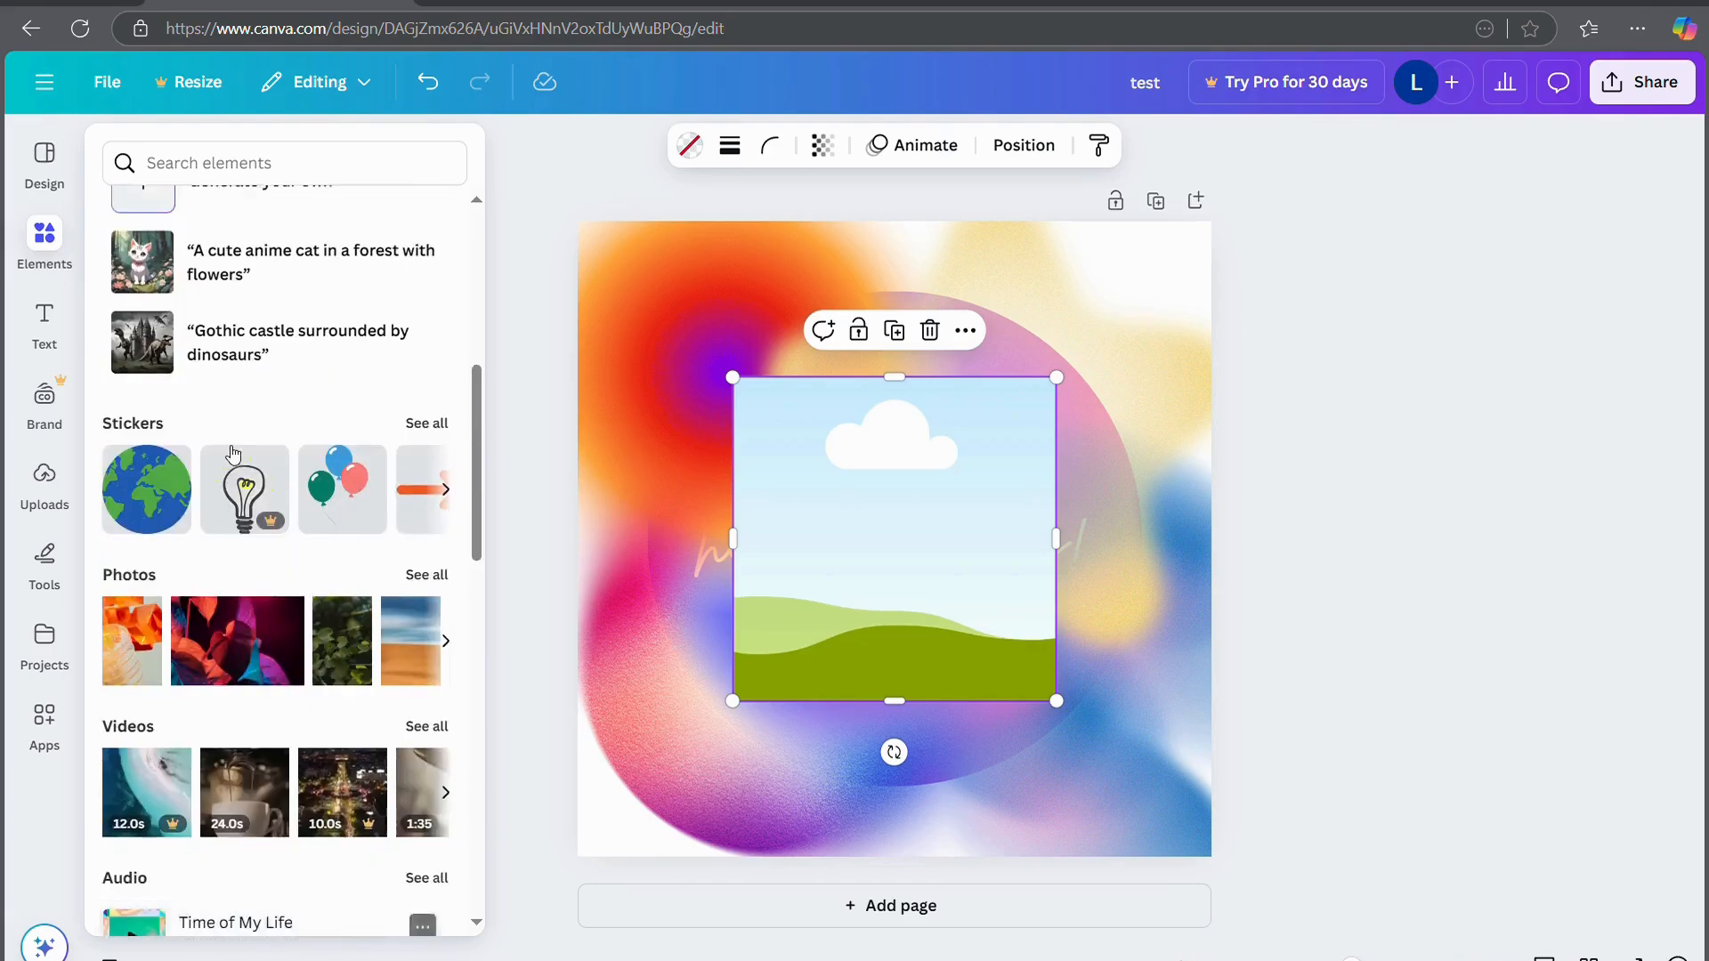
{"action": "left_click_drag", "start_coordinate": [230, 752], "coordinate": [888, 509]}
{"action": "left_click", "coordinate": [1321, 691]}
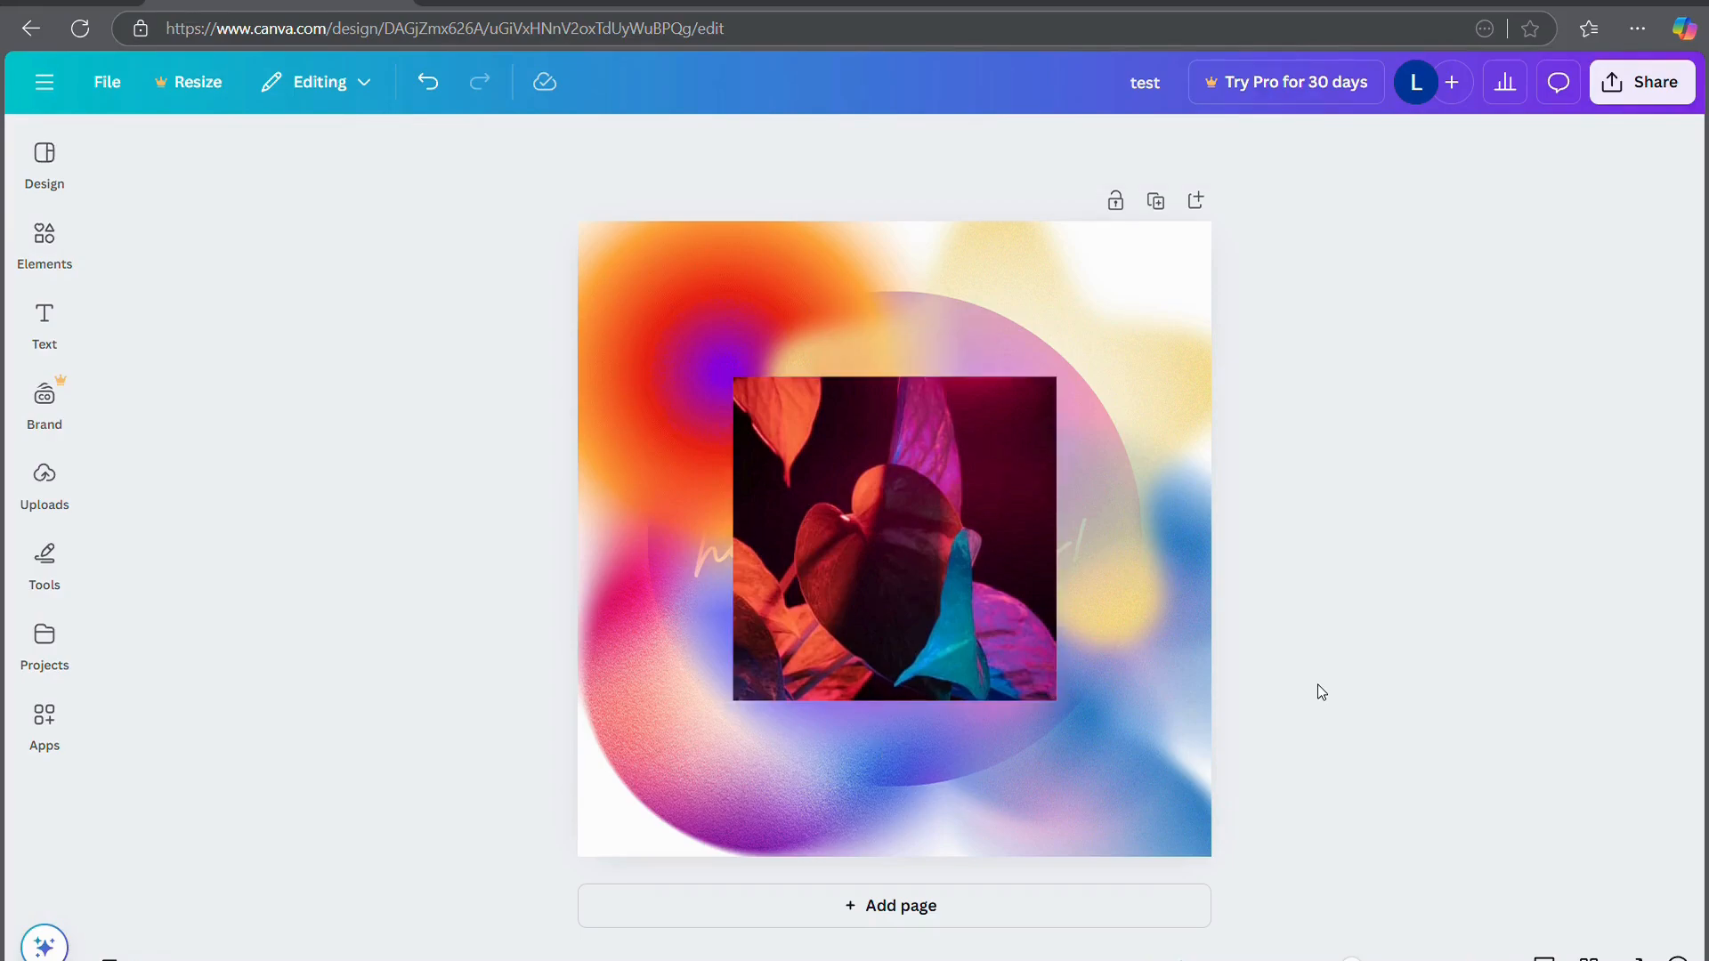
{"action": "key", "text": "ctrl+z"}
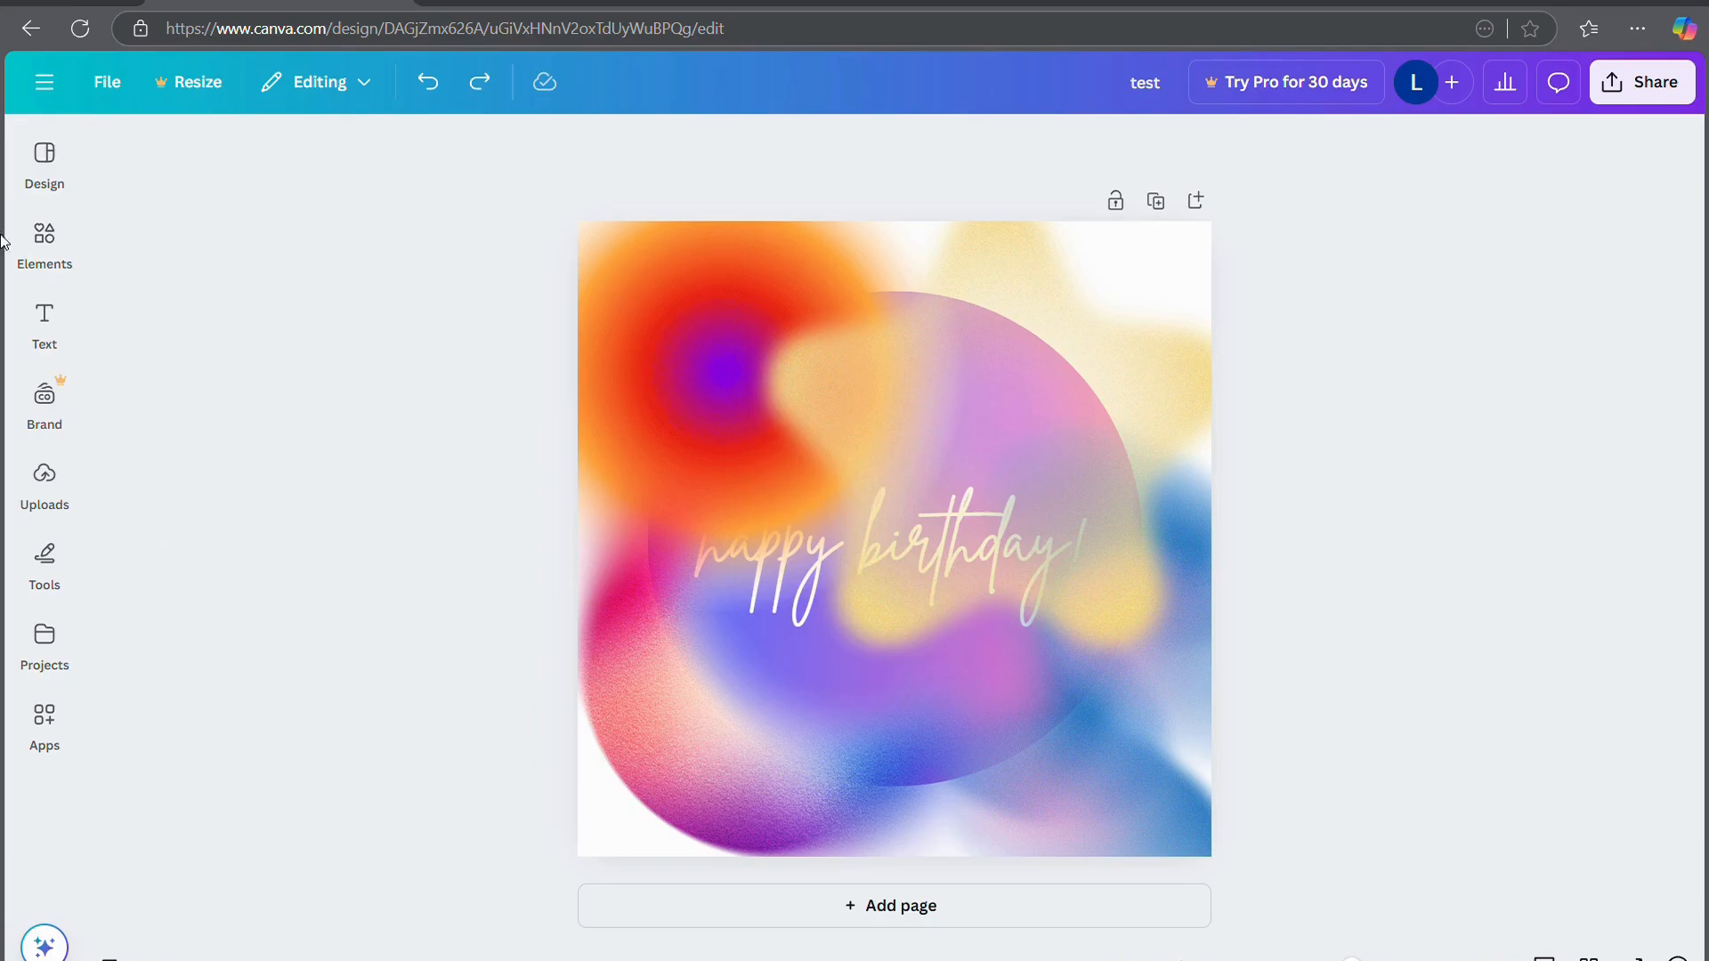
{"action": "left_click", "coordinate": [44, 240]}
{"action": "scroll", "coordinate": [378, 477], "scroll_direction": "down", "scroll_amount": 10}
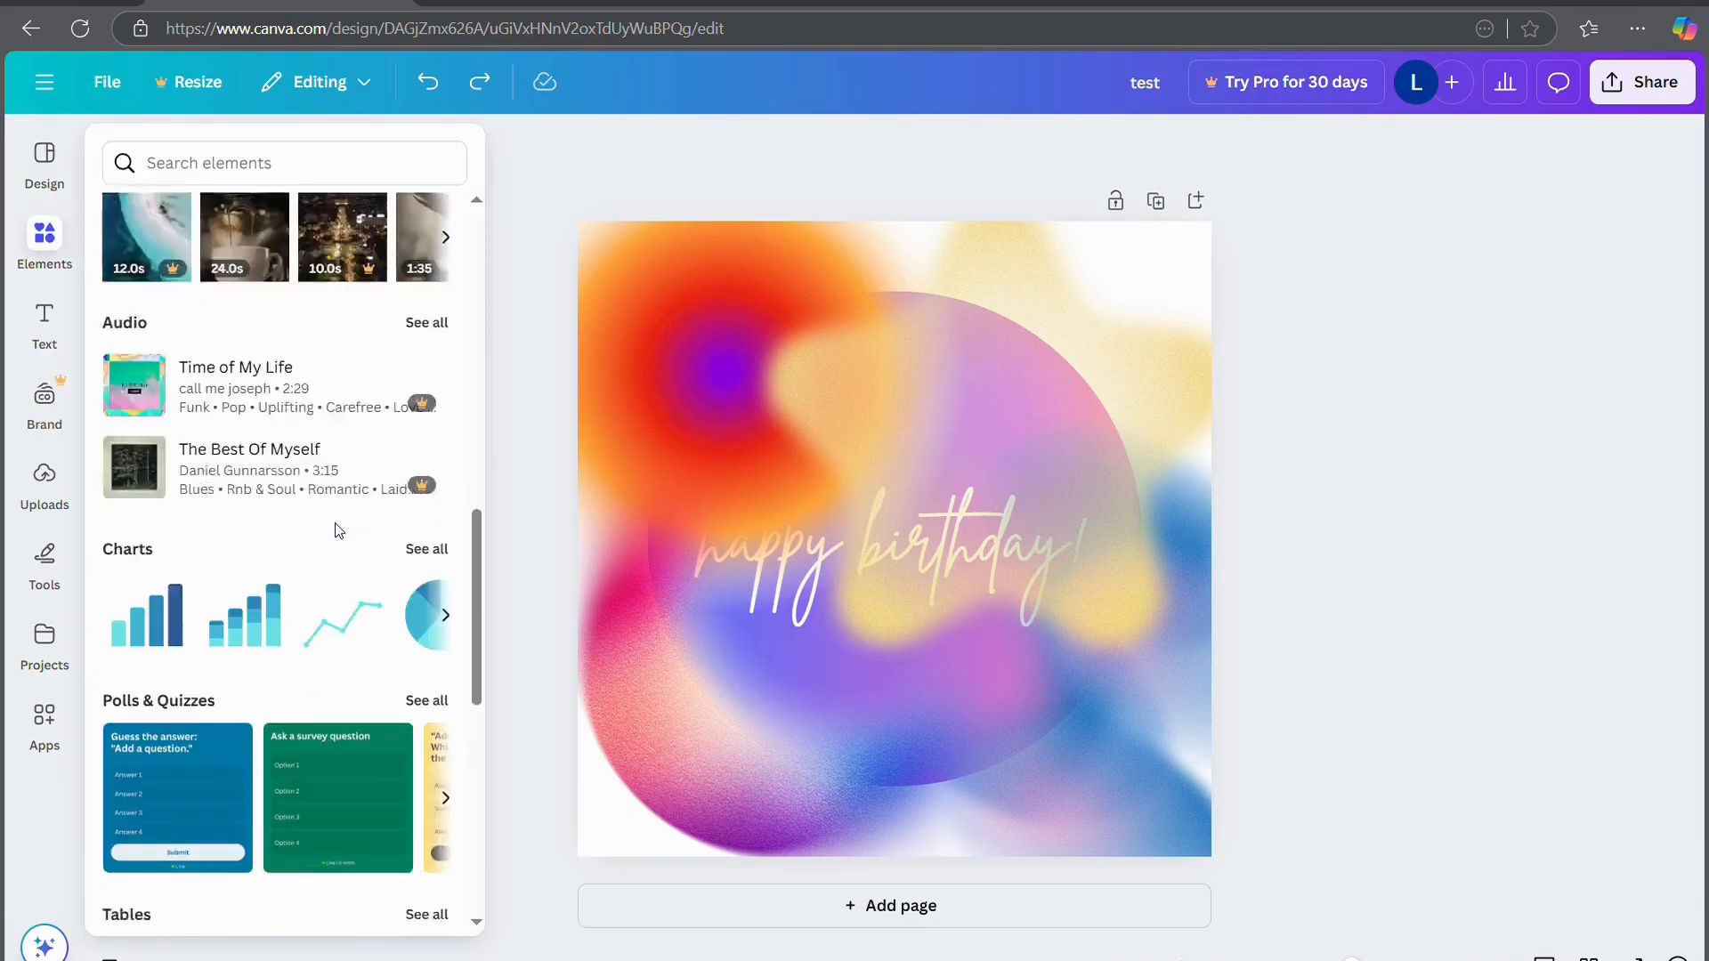
{"action": "scroll", "coordinate": [342, 532], "scroll_direction": "down", "scroll_amount": 5}
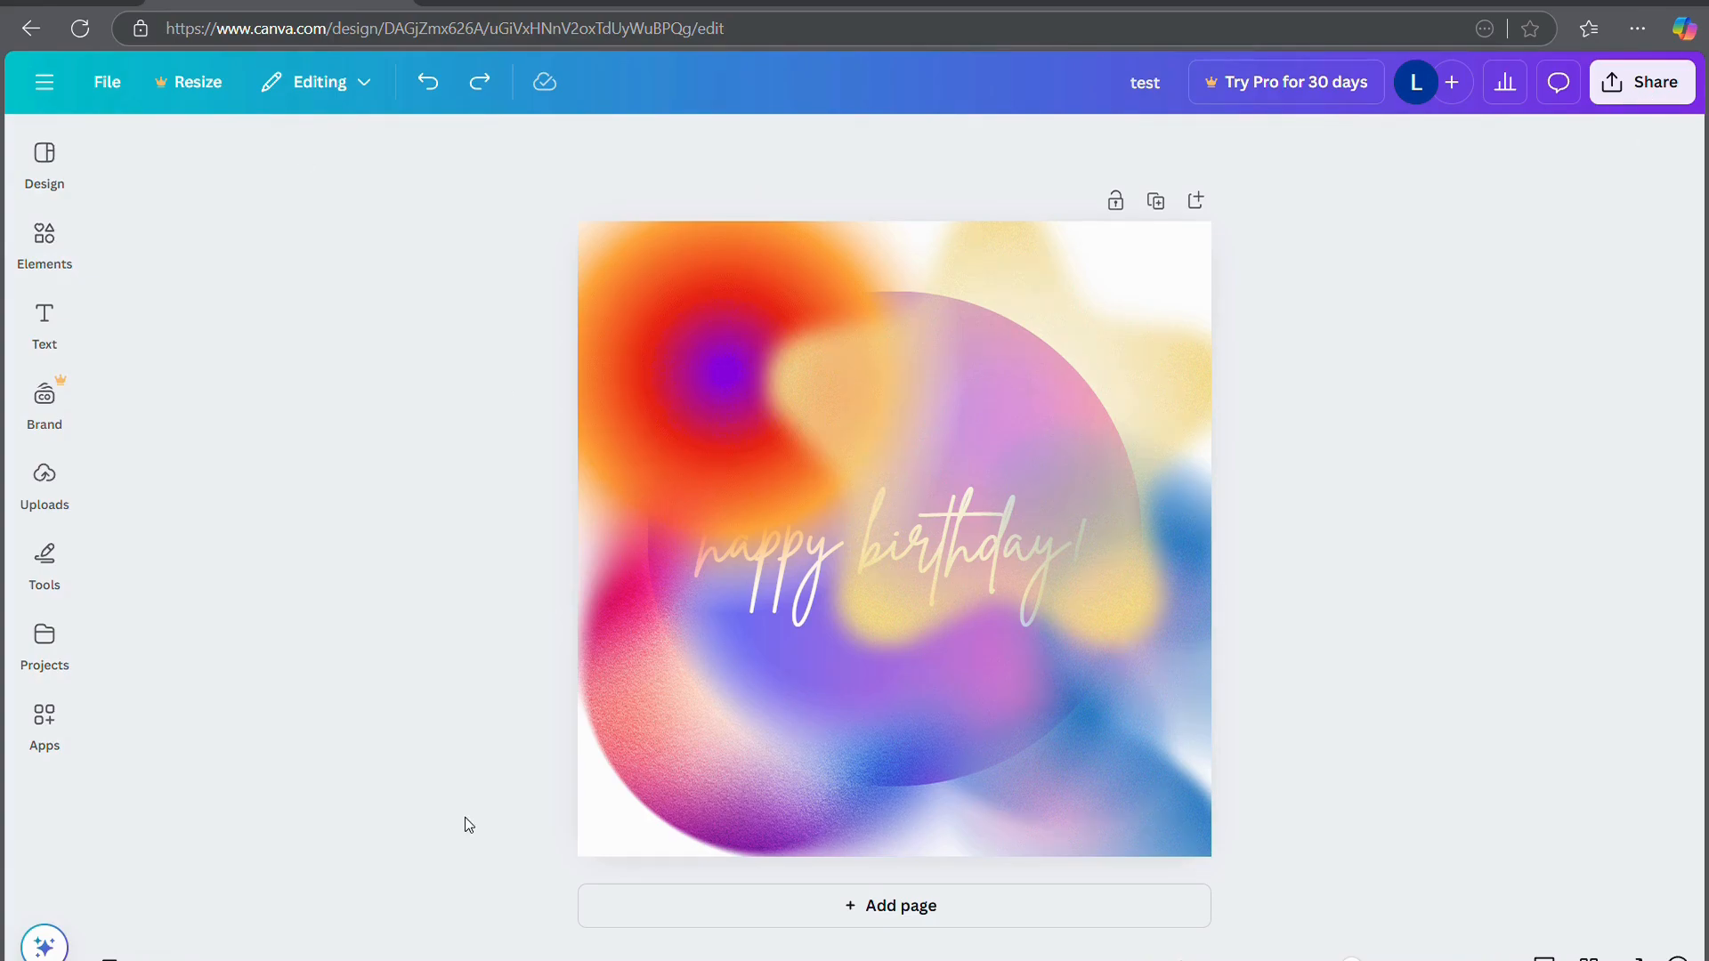
Show the layer list via the orange gradient's options and drag the happy birthday circle to the top
{"action": "left_click", "coordinate": [687, 319]}
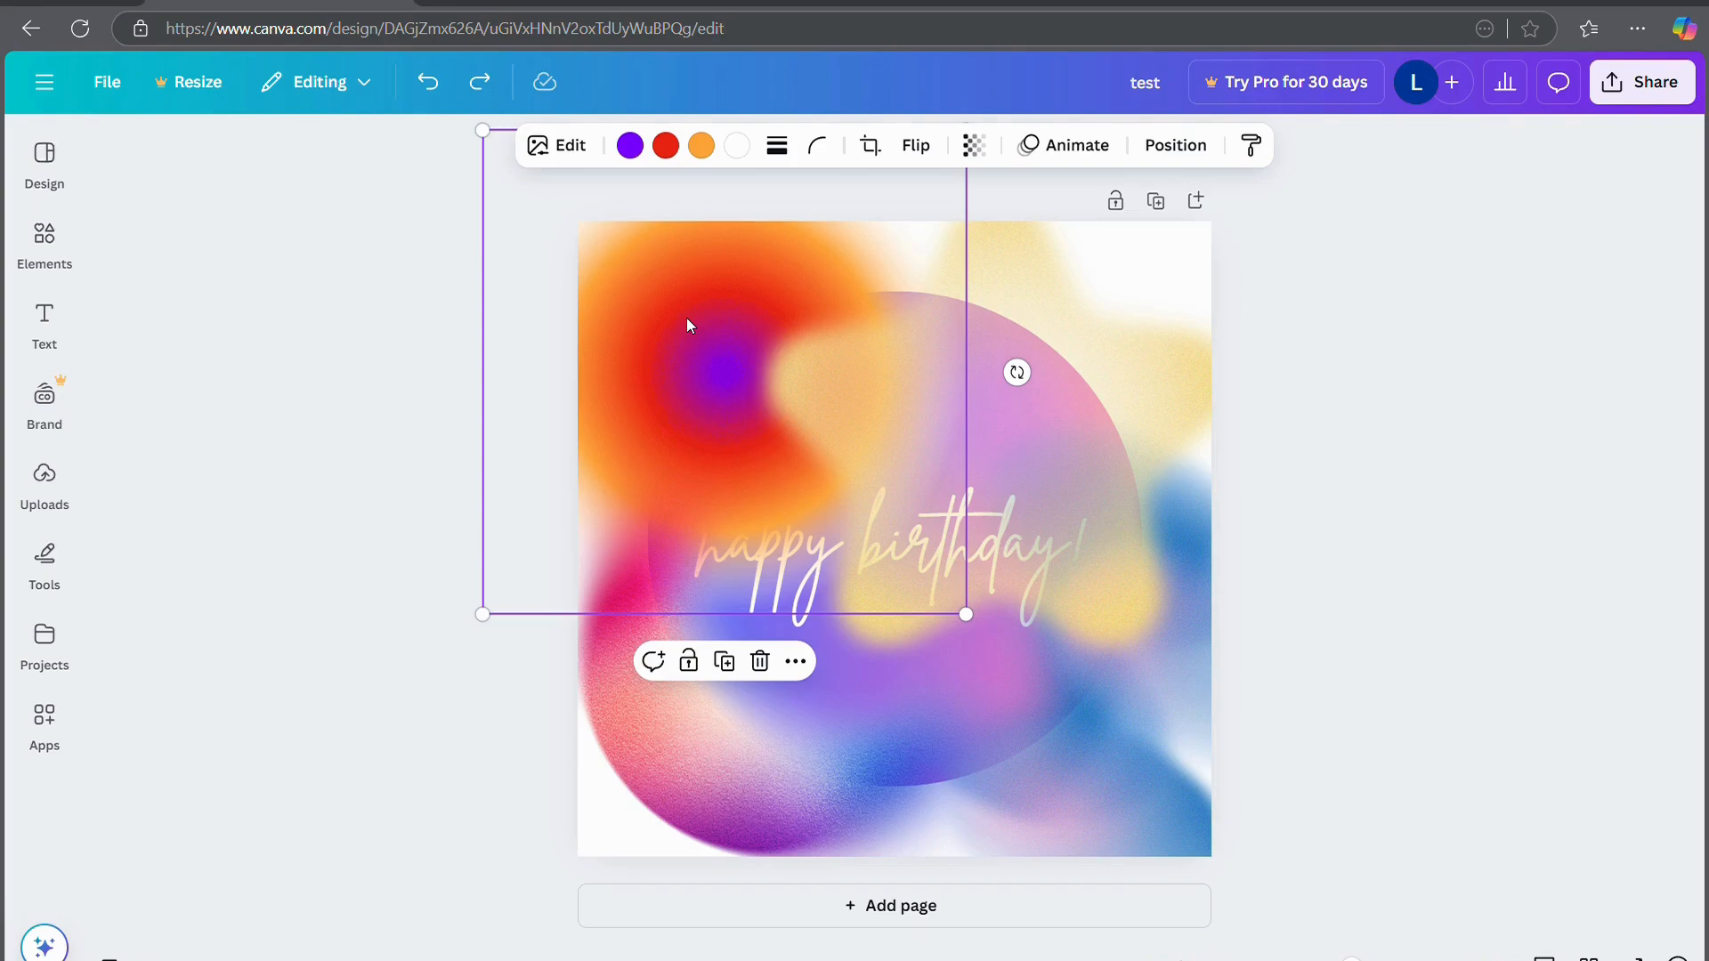
{"action": "left_click", "coordinate": [796, 663]}
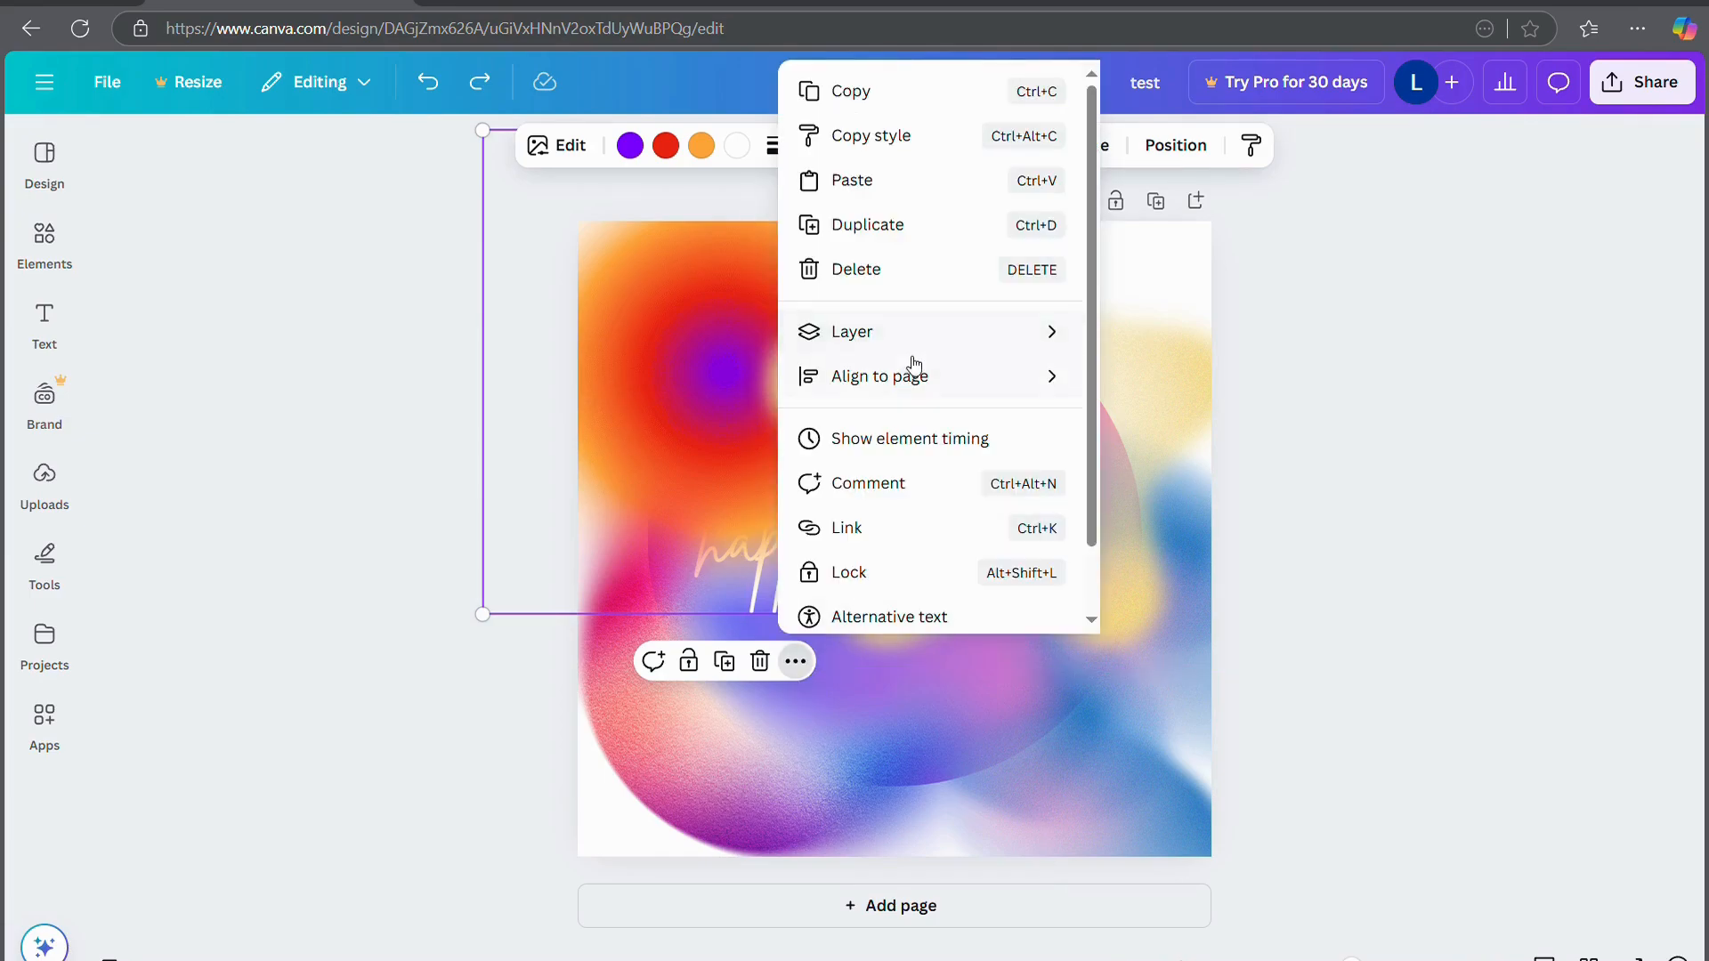
{"action": "mouse_move", "coordinate": [916, 333]}
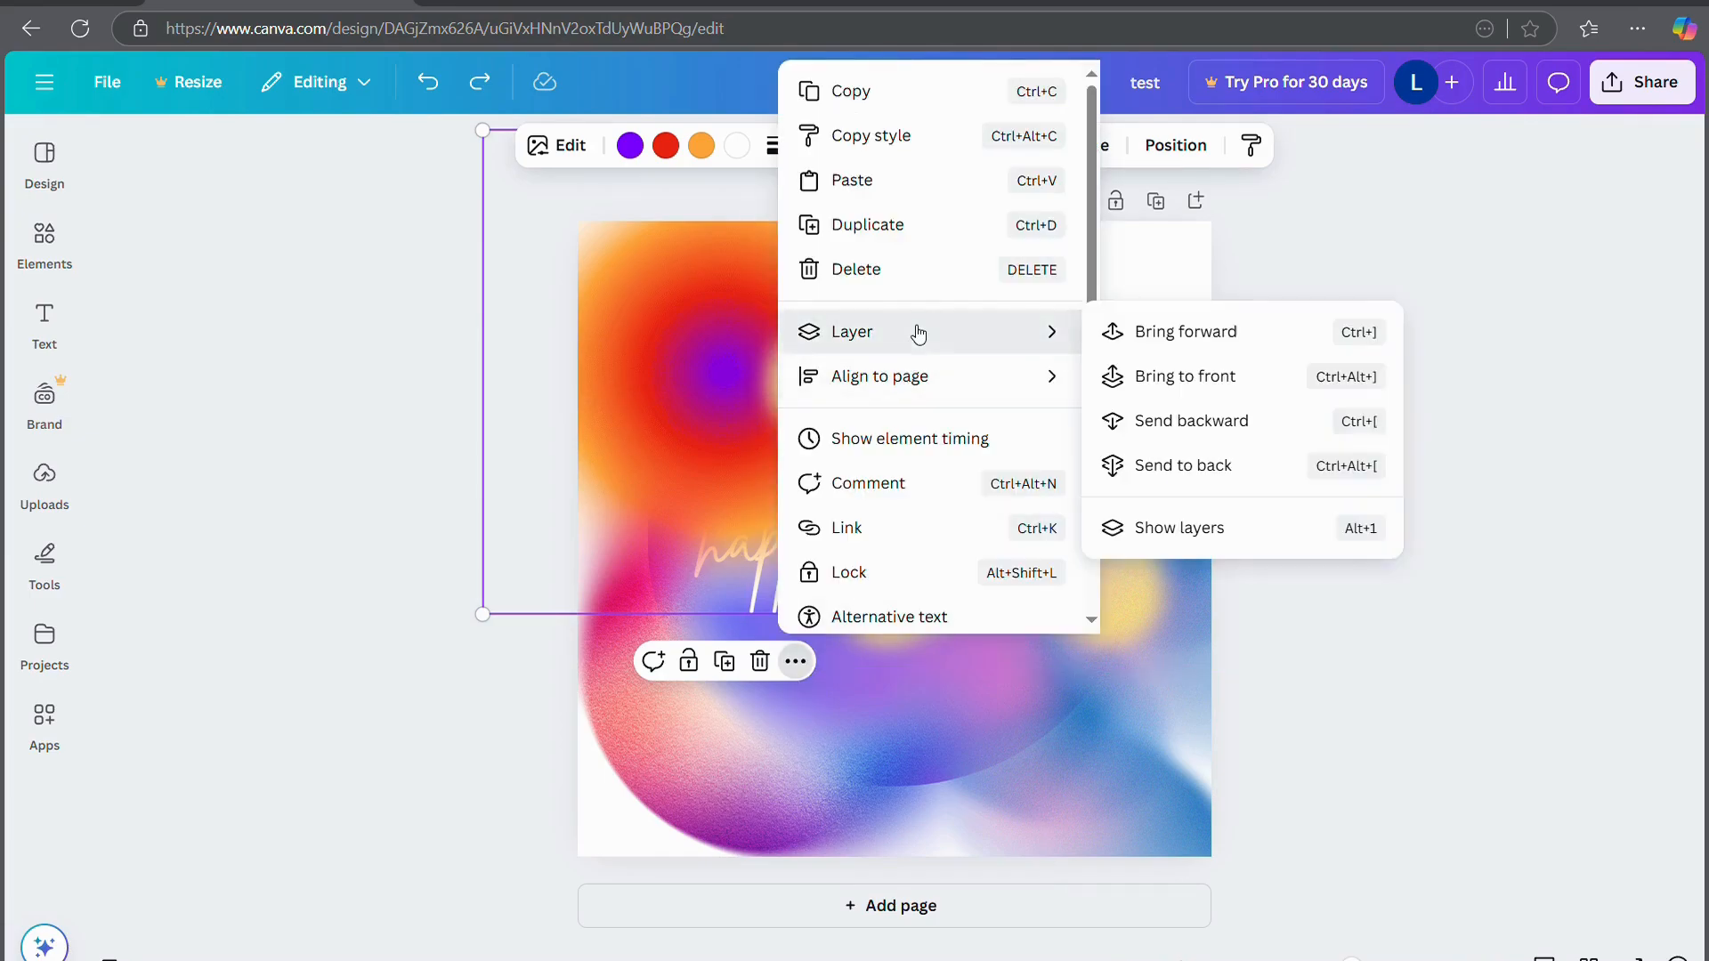
{"action": "left_click", "coordinate": [1181, 531]}
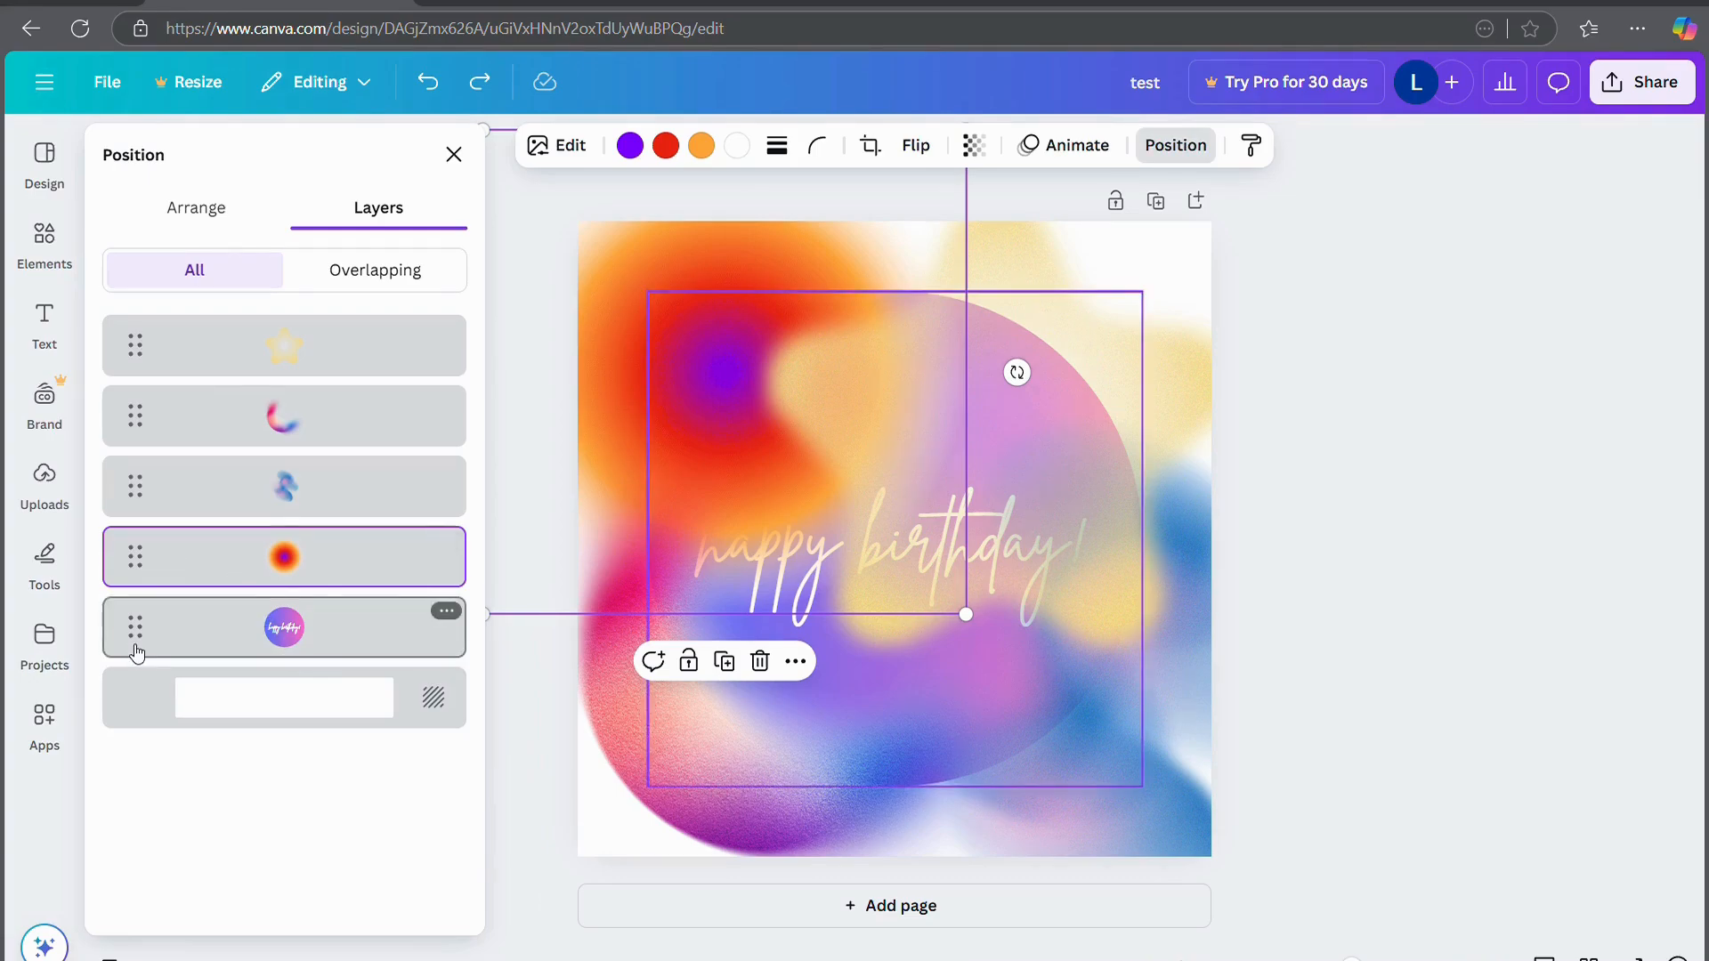
{"action": "left_click_drag", "start_coordinate": [136, 632], "coordinate": [139, 383]}
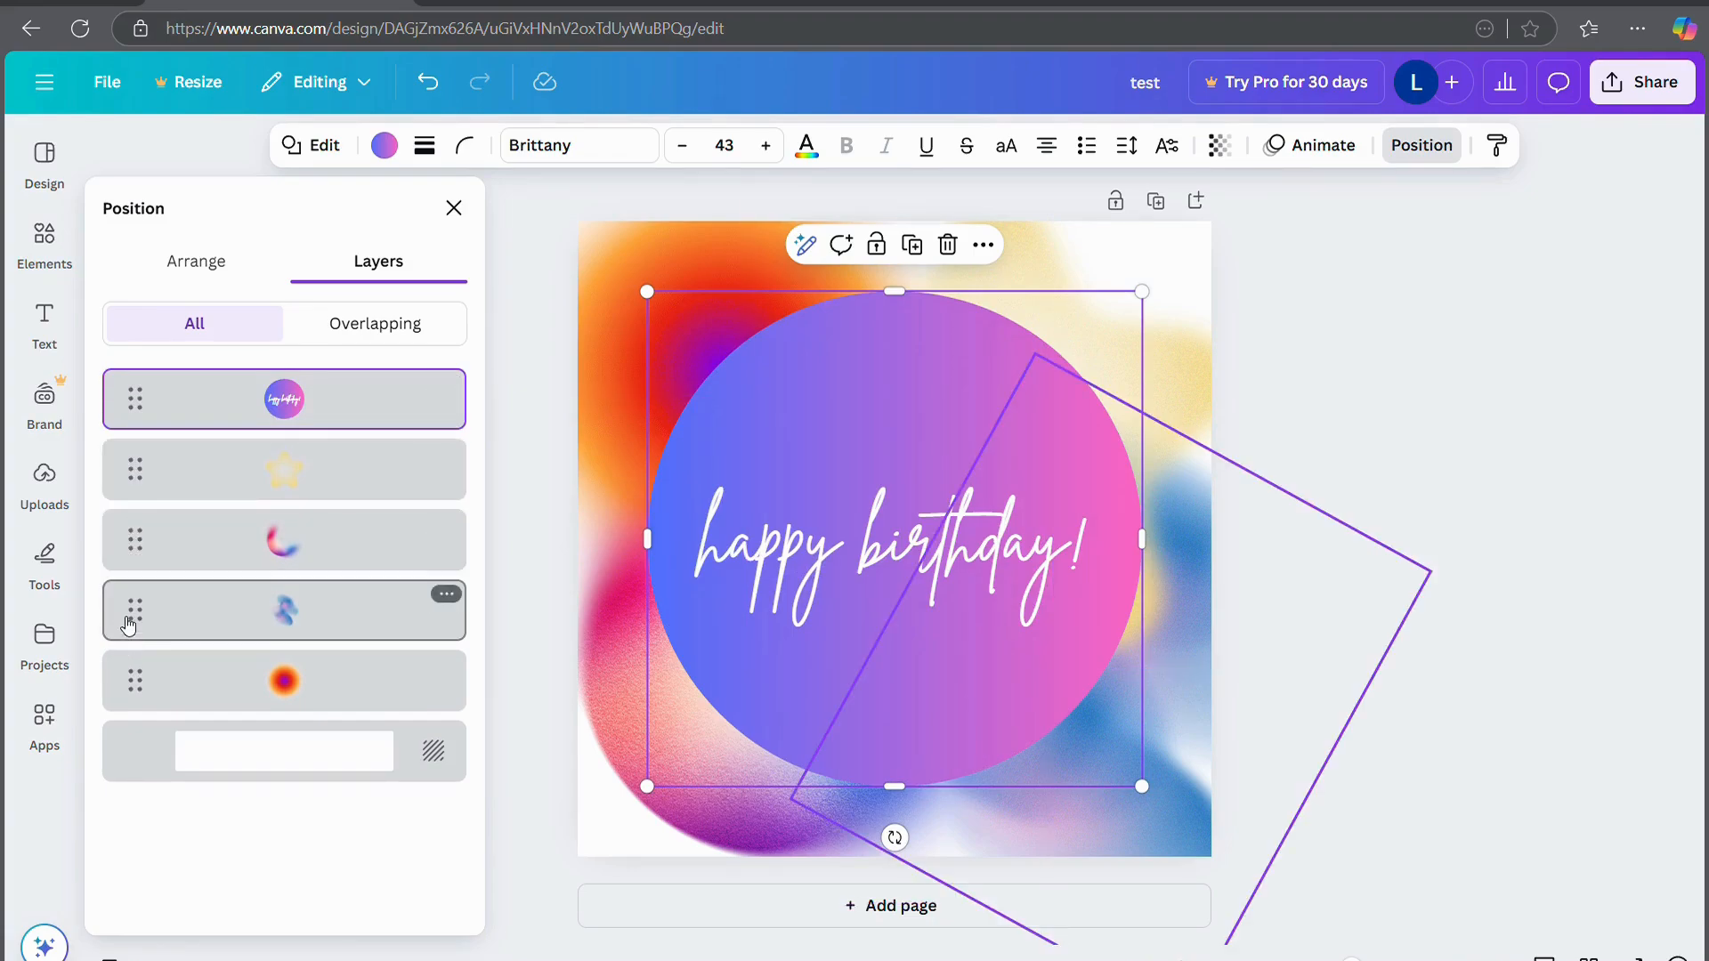
Move the swirl above the crescent, undo the timing-view misstep, and raise the orange blob to third
{"action": "left_click_drag", "start_coordinate": [129, 626], "coordinate": [110, 525]}
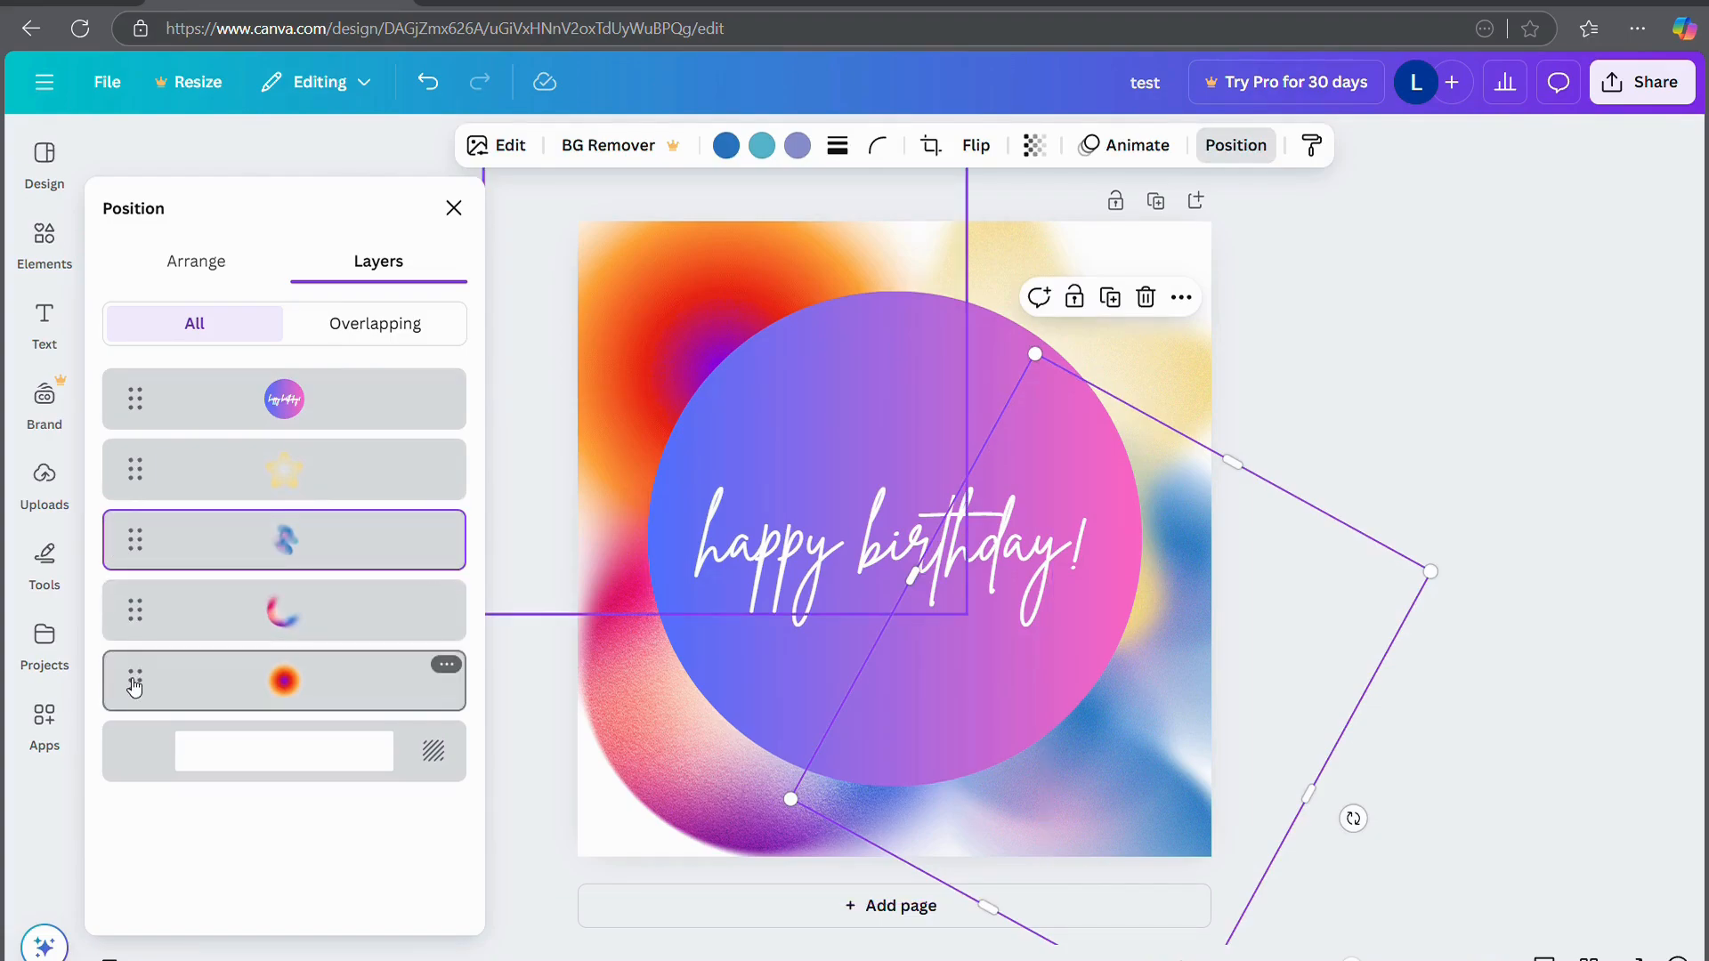
{"action": "right_click", "coordinate": [126, 587]}
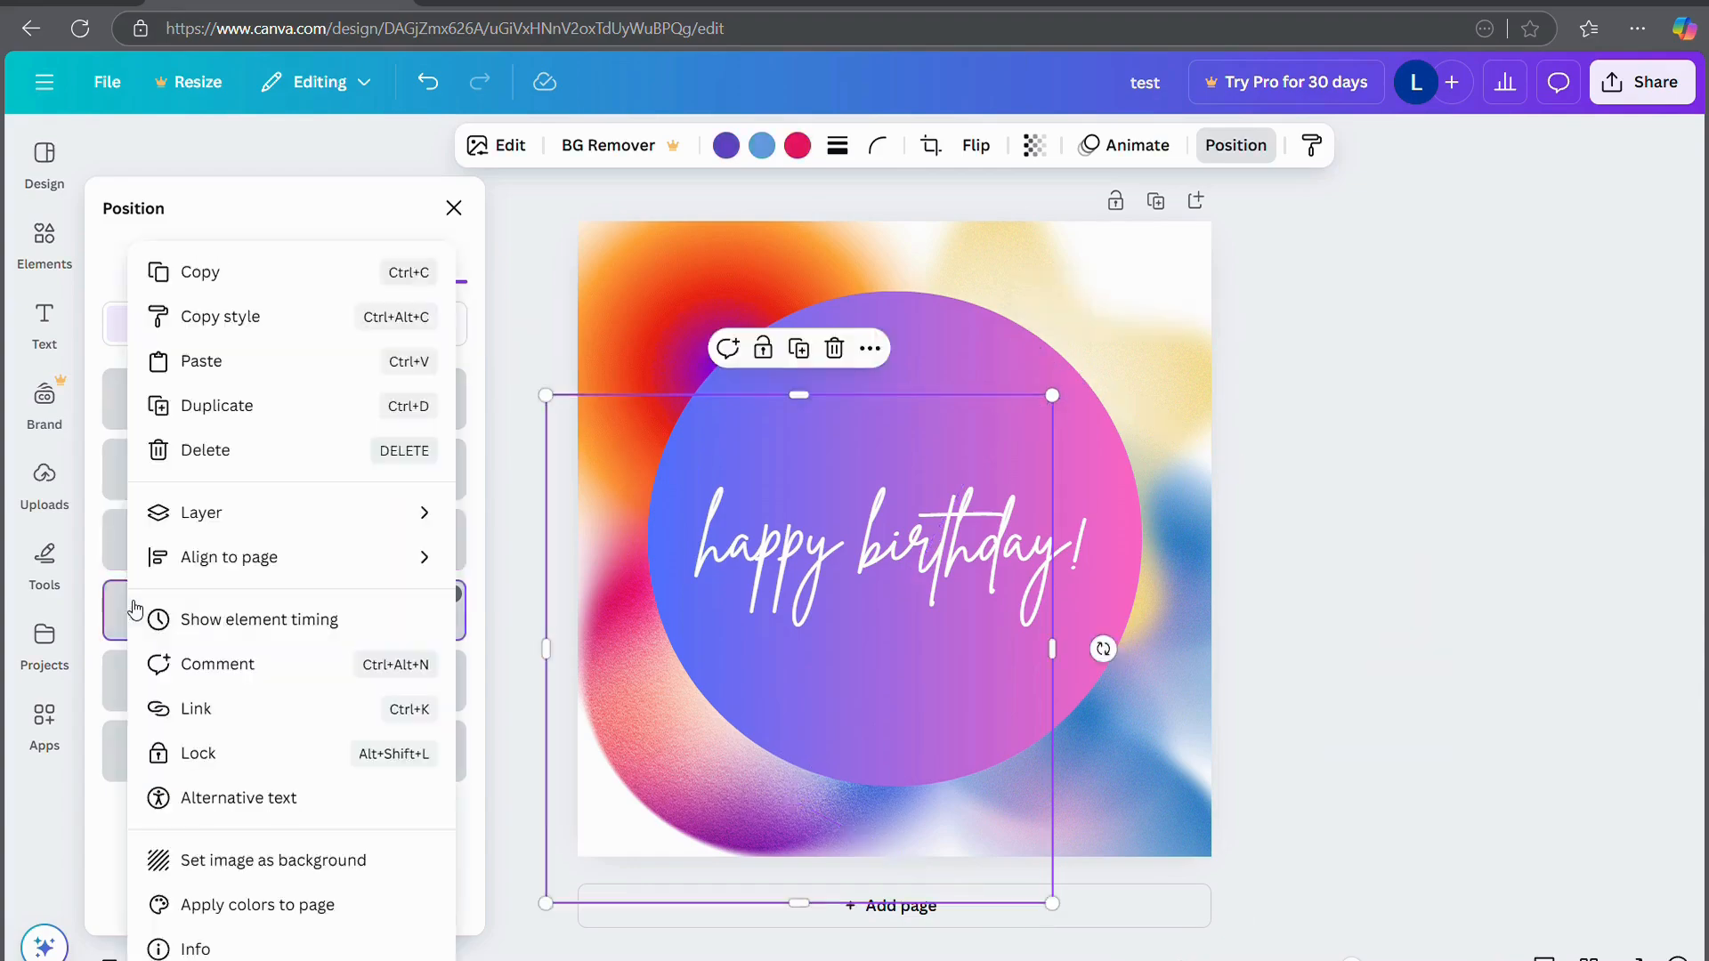
{"action": "left_click", "coordinate": [134, 611]}
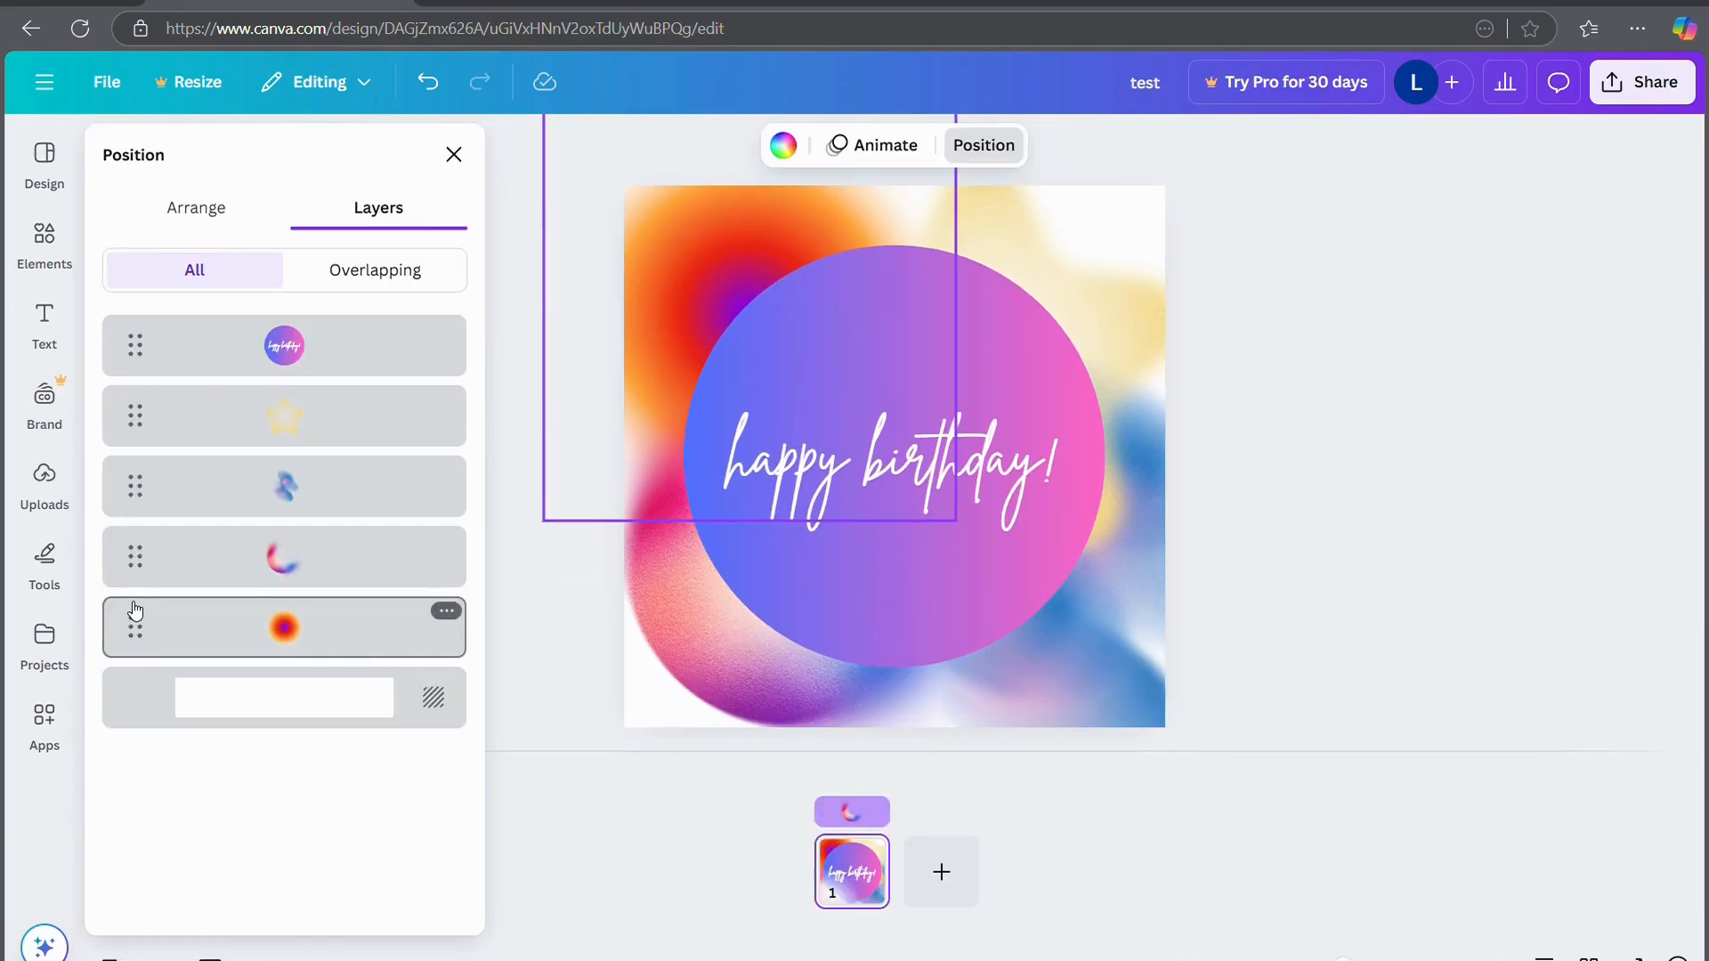
{"action": "key", "text": "ctrl+z"}
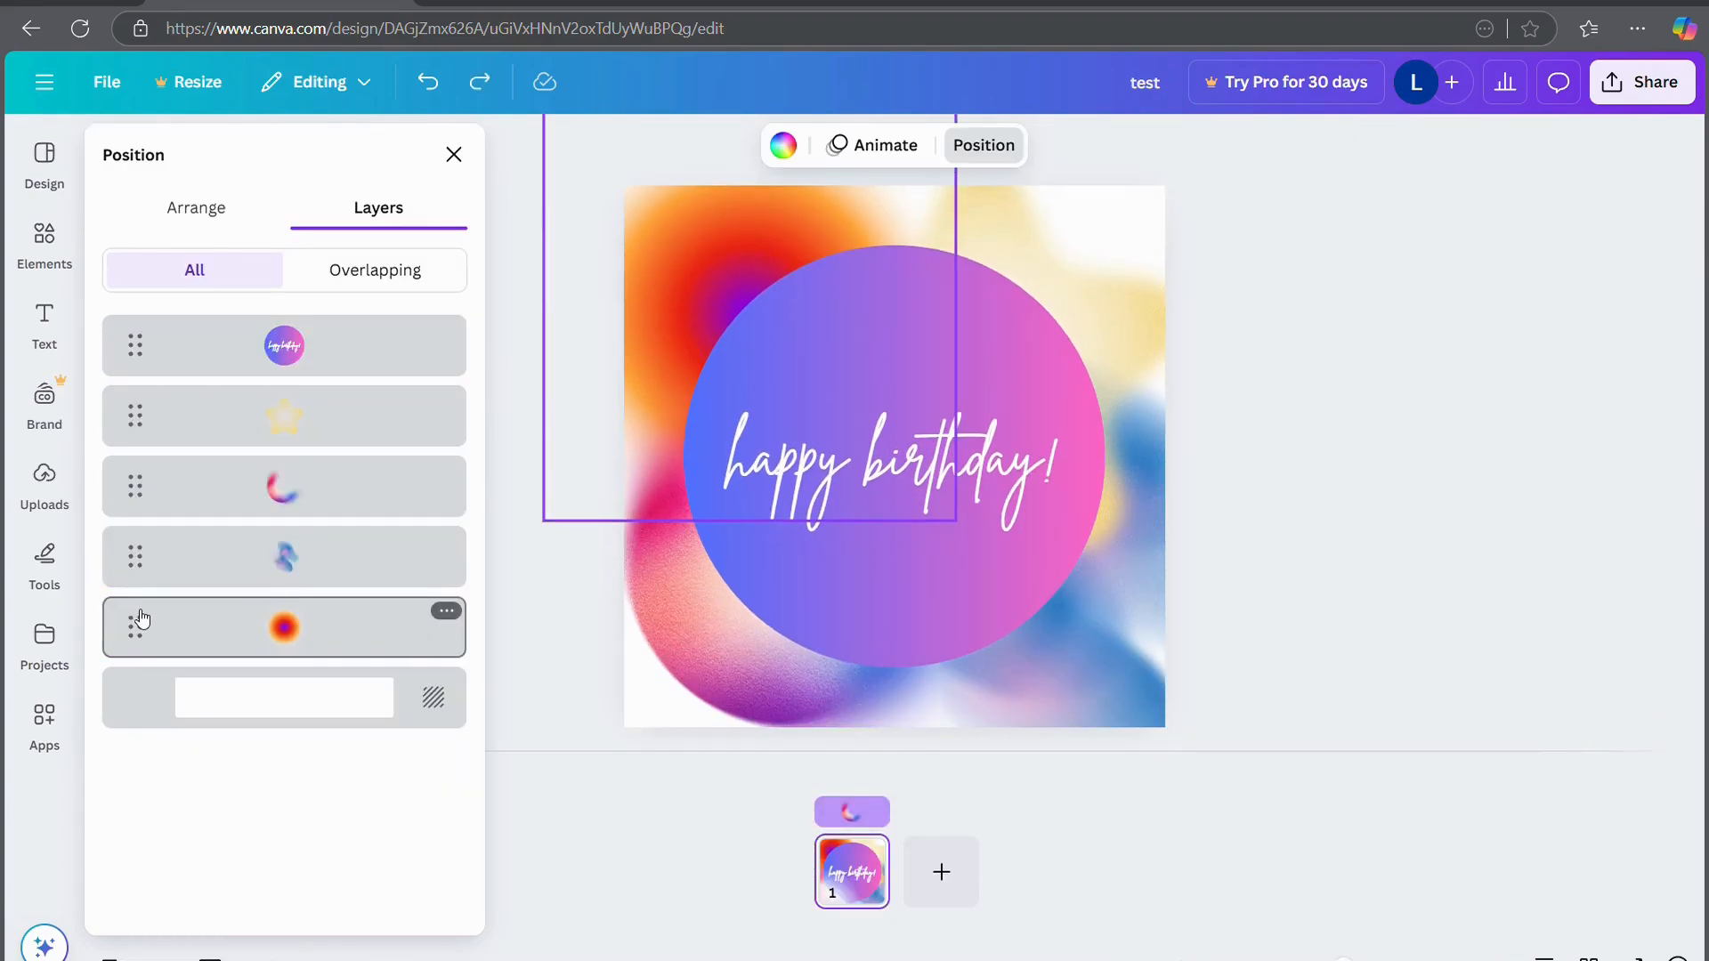
{"action": "left_click_drag", "start_coordinate": [142, 623], "coordinate": [126, 464]}
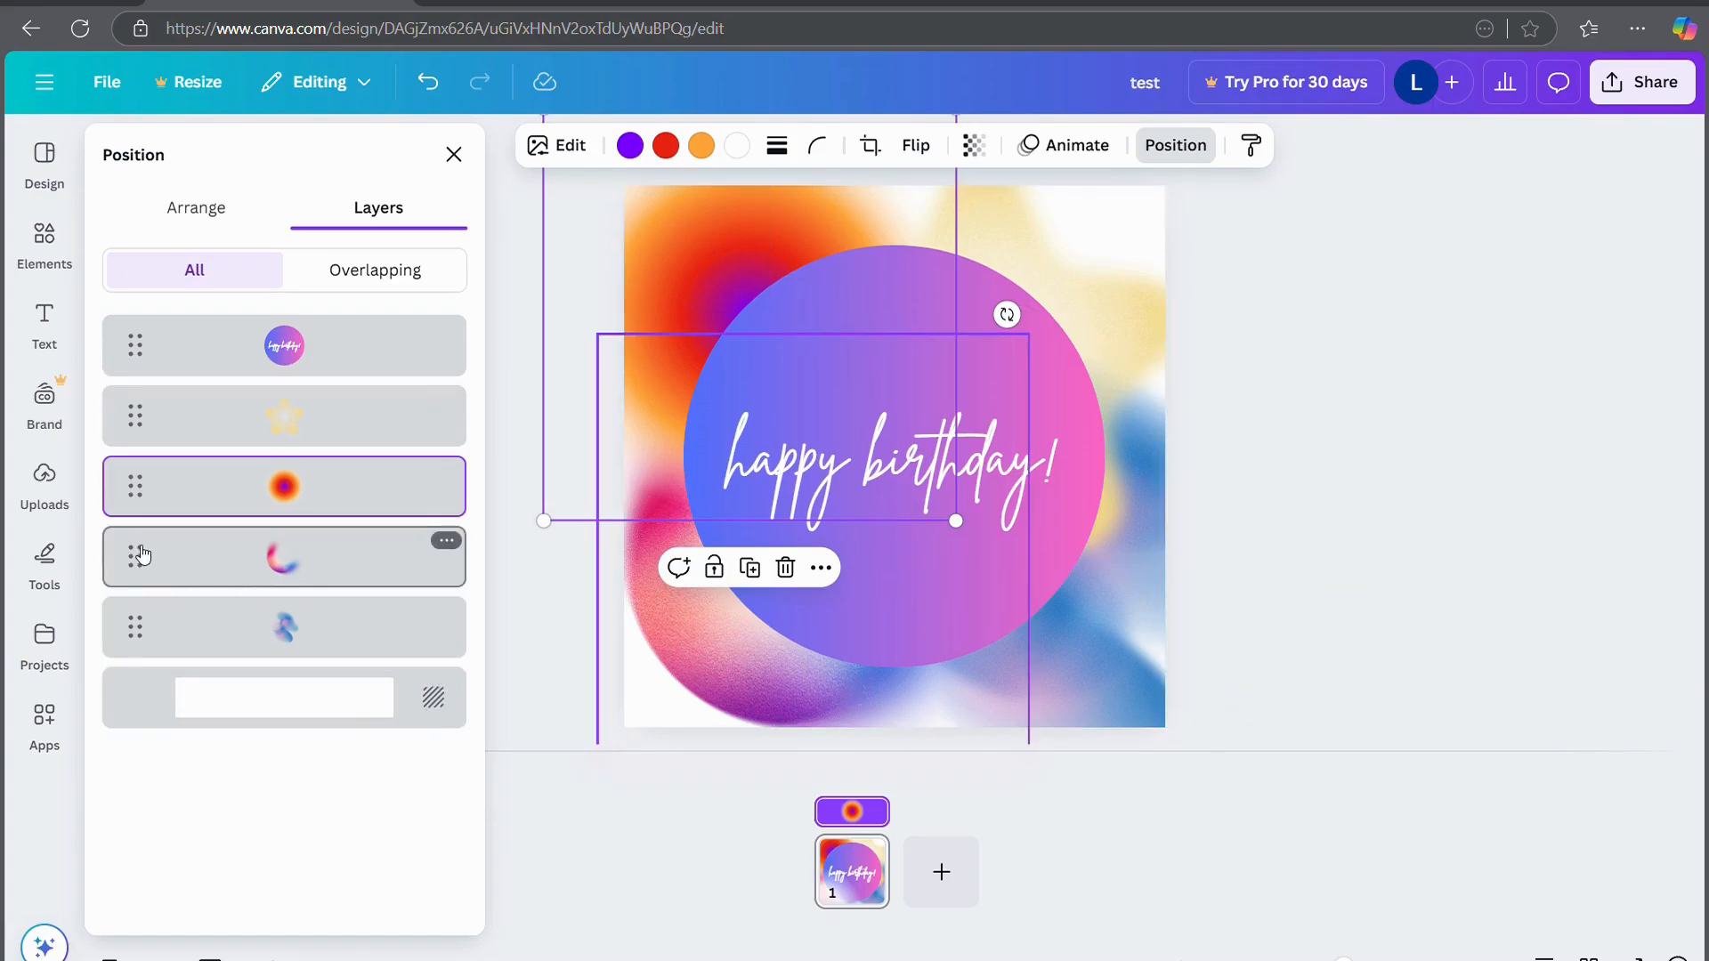
Reposition the swirl above the star, drop the crescent just below the circle, and close the layers
{"action": "left_click_drag", "start_coordinate": [139, 554], "coordinate": [135, 379]}
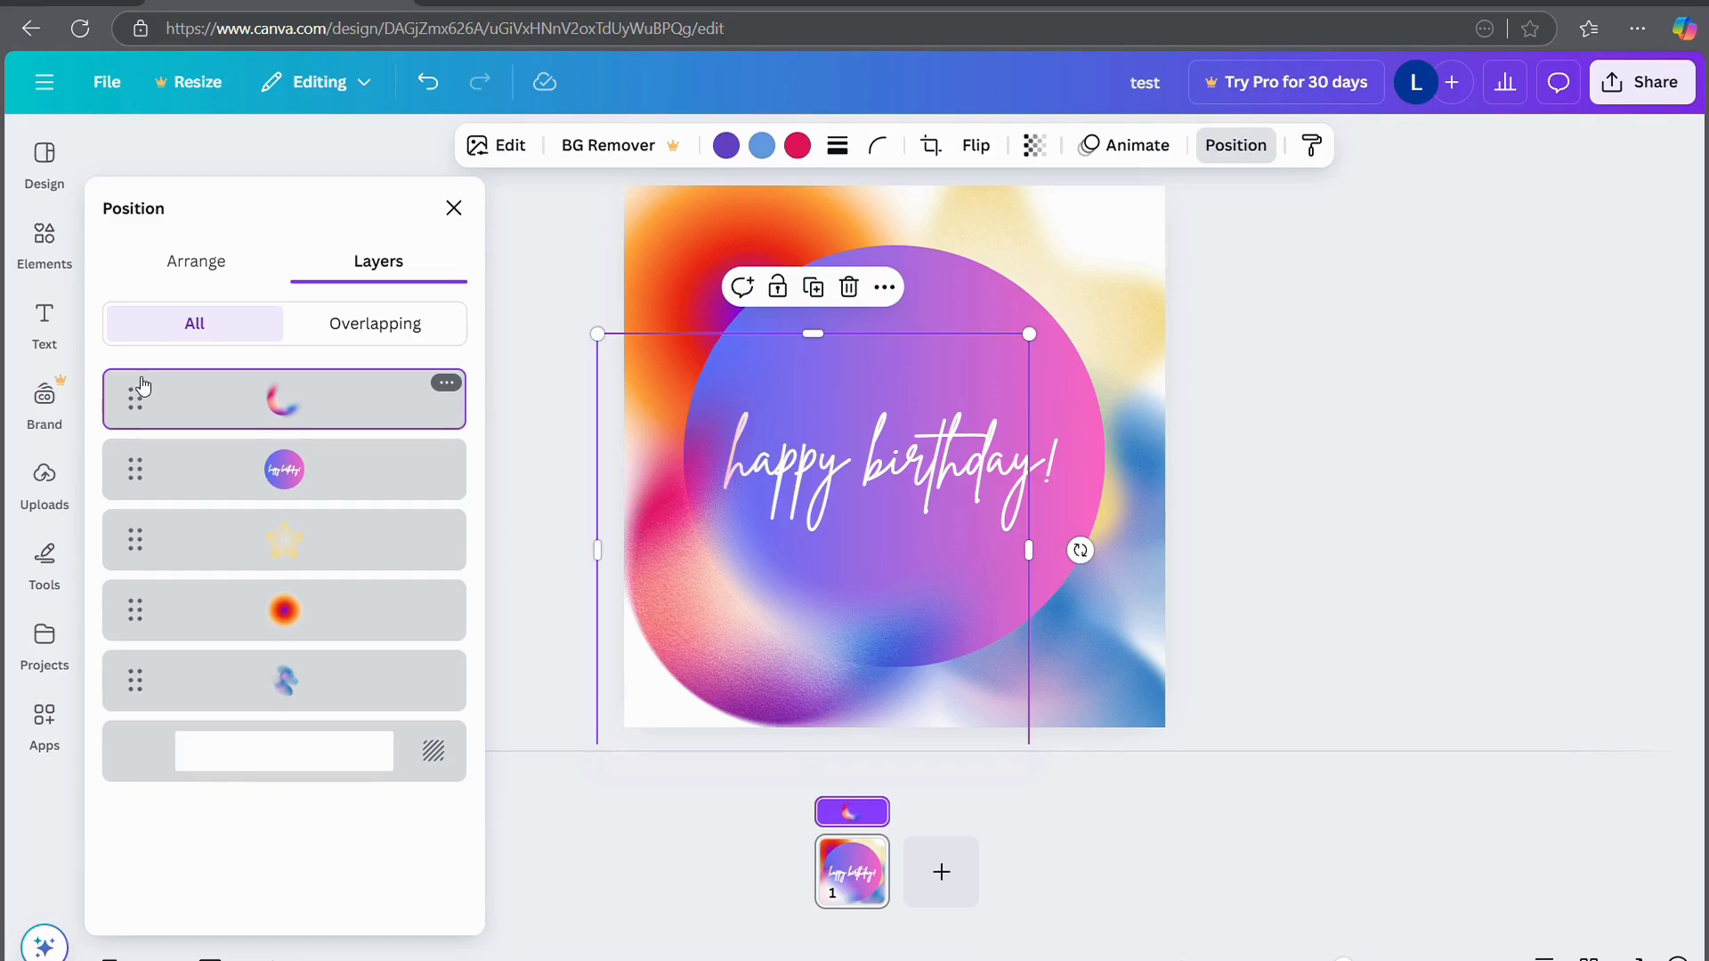
{"action": "left_click_drag", "start_coordinate": [140, 387], "coordinate": [137, 467]}
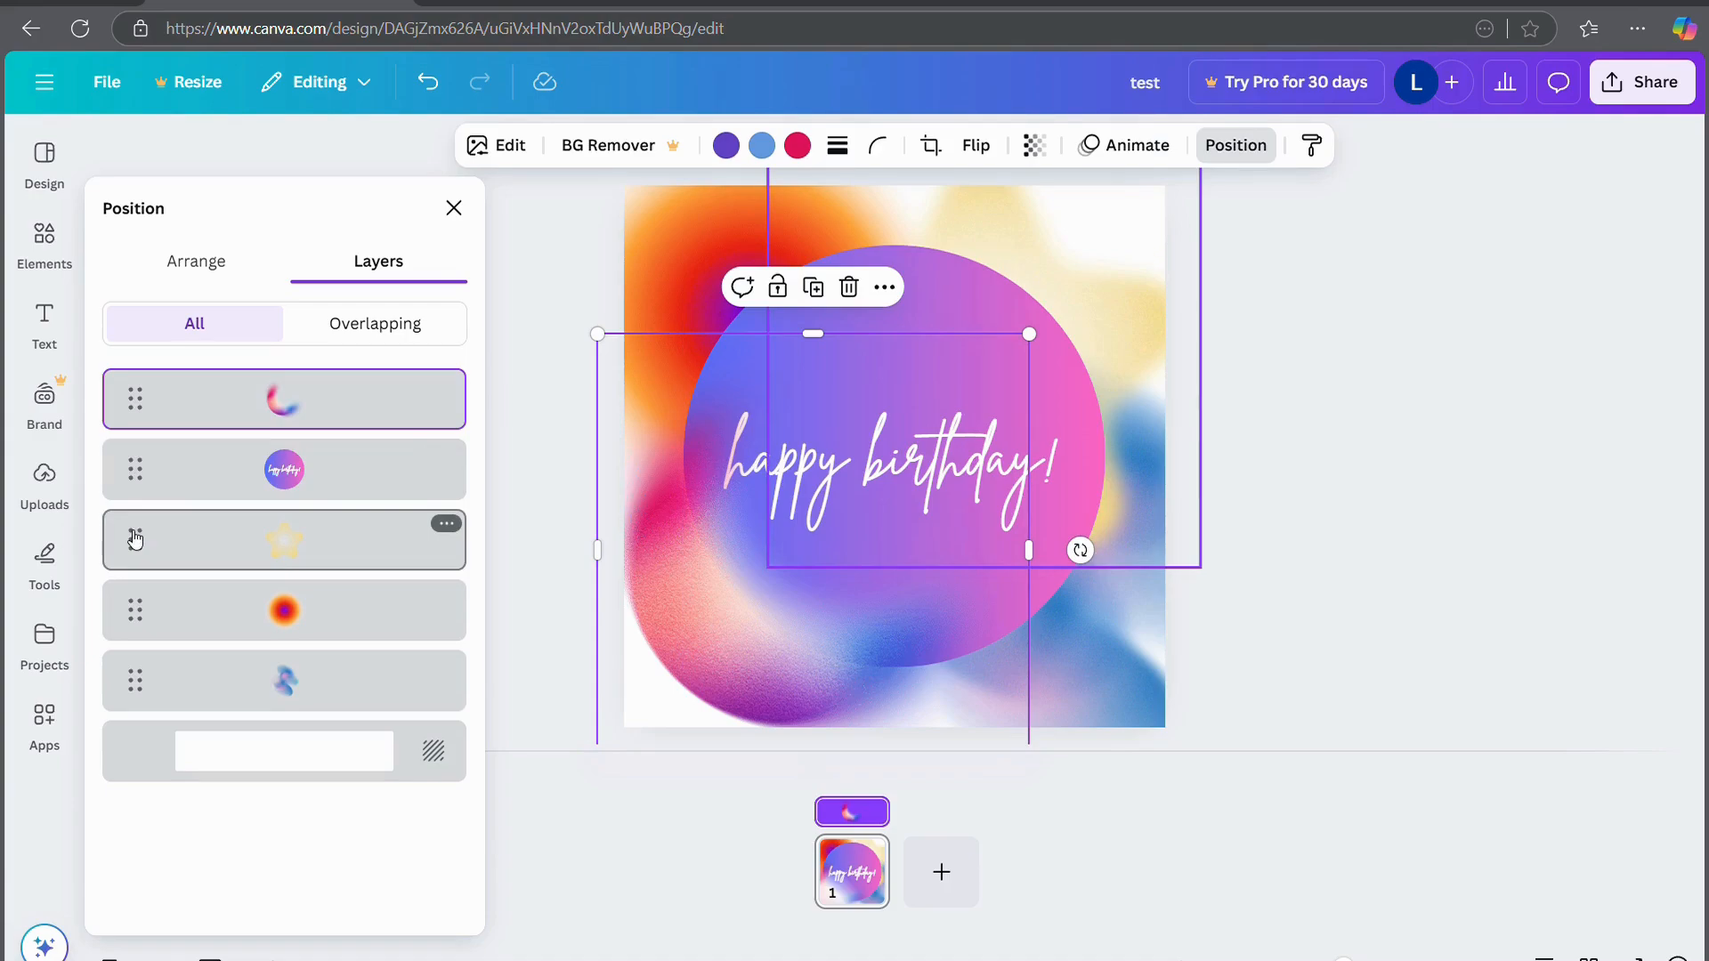
{"action": "left_click_drag", "start_coordinate": [138, 683], "coordinate": [147, 521]}
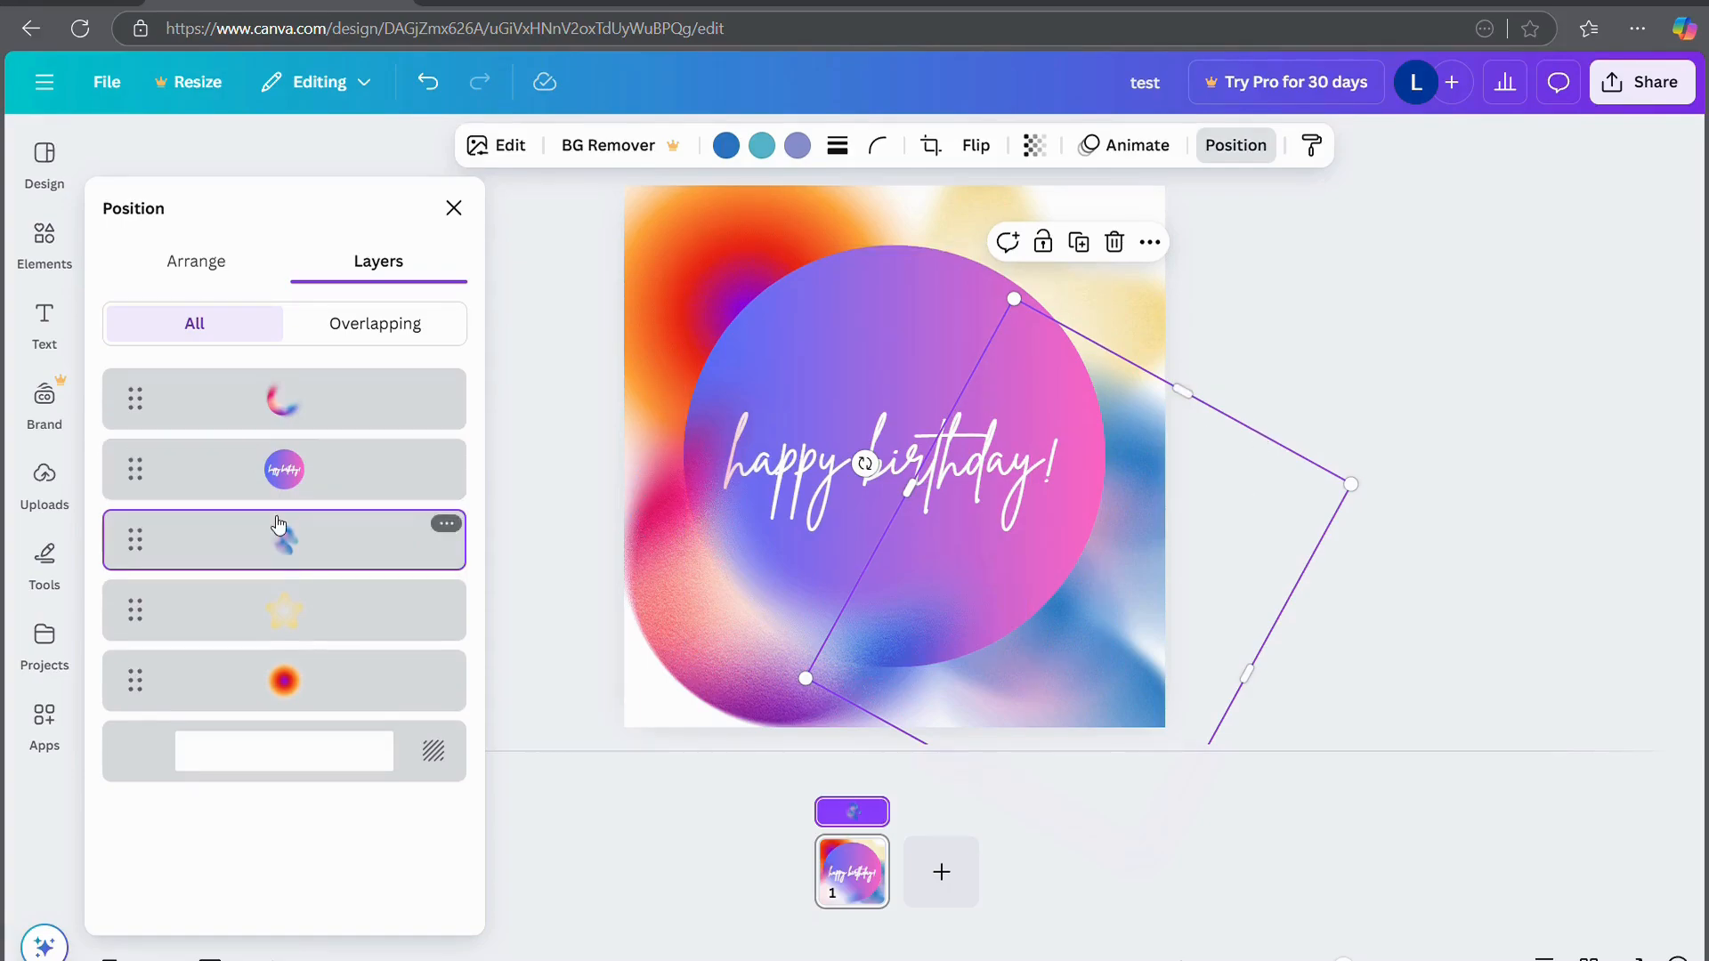
{"action": "left_click", "coordinate": [136, 399]}
{"action": "left_click_drag", "start_coordinate": [136, 399], "coordinate": [132, 509]}
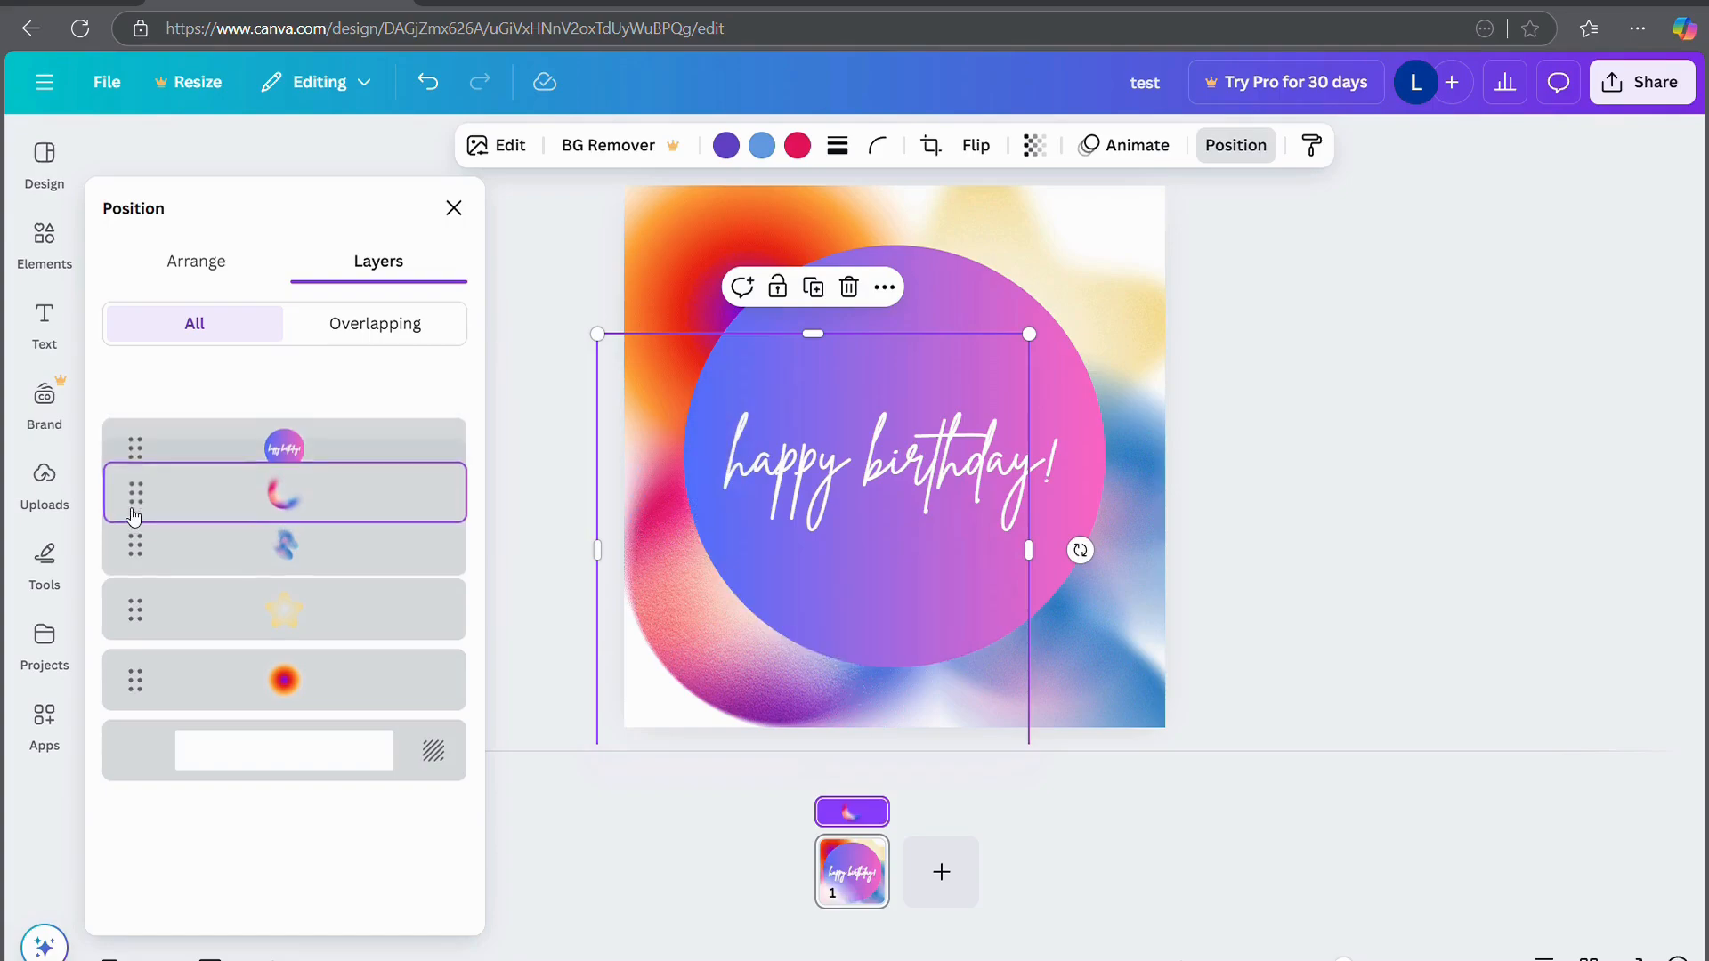
{"action": "left_click", "coordinate": [1262, 445]}
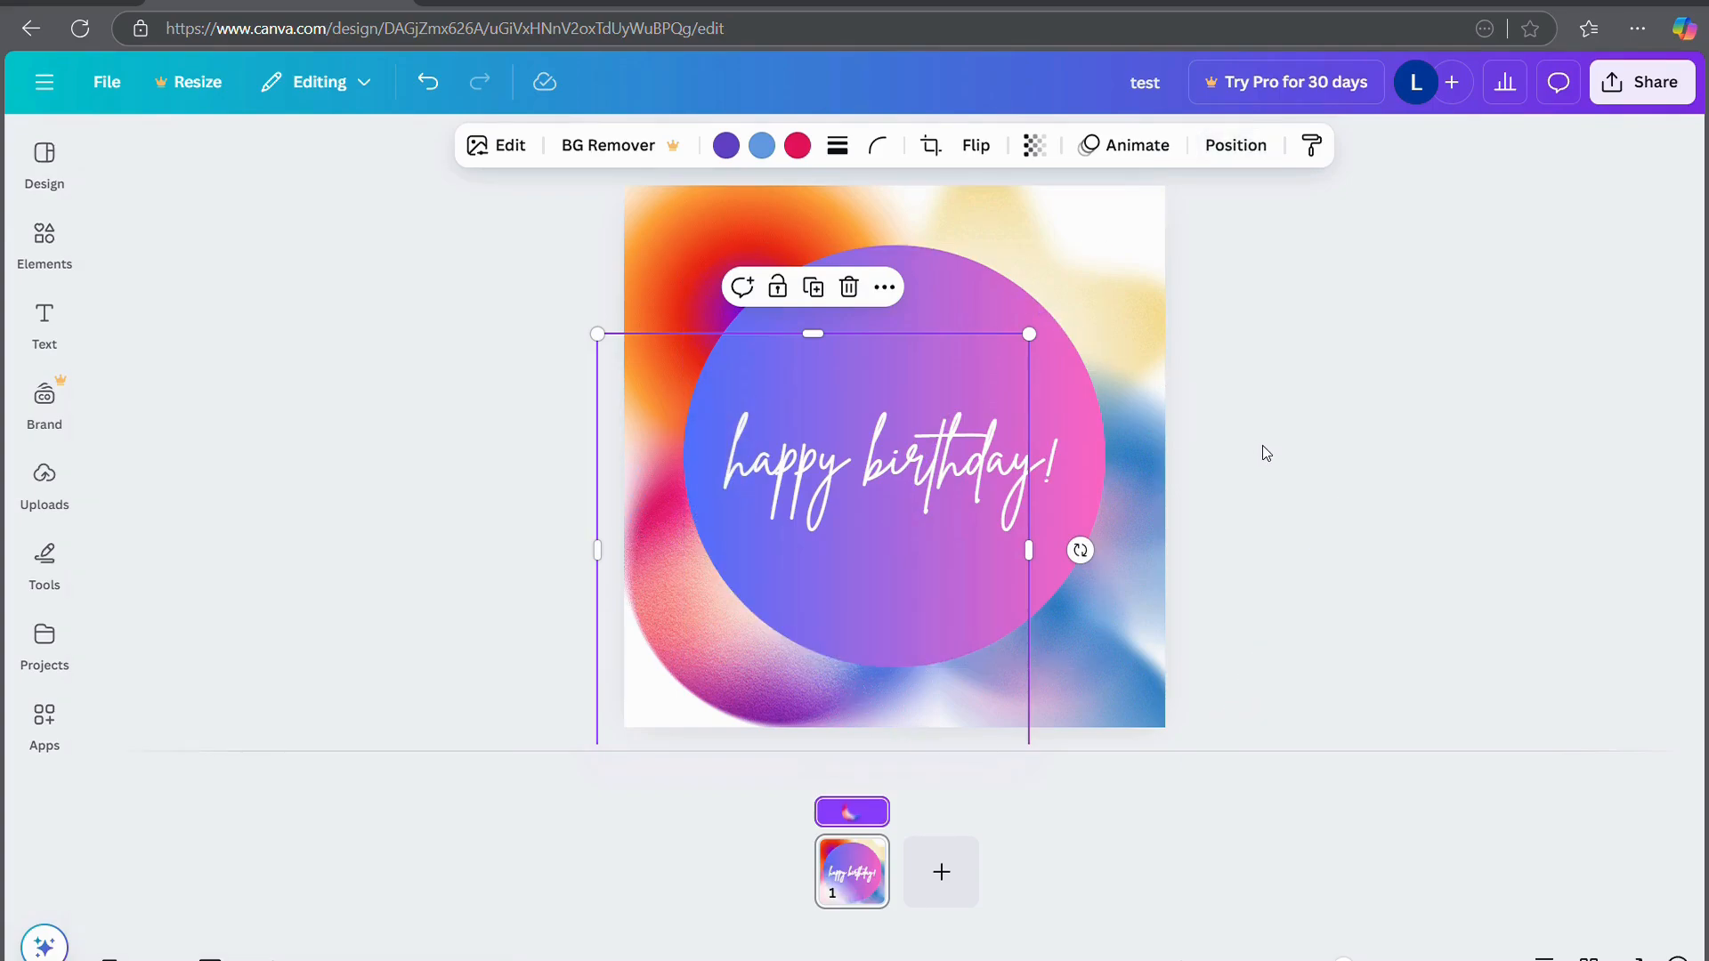
{"action": "left_click", "coordinate": [1278, 399]}
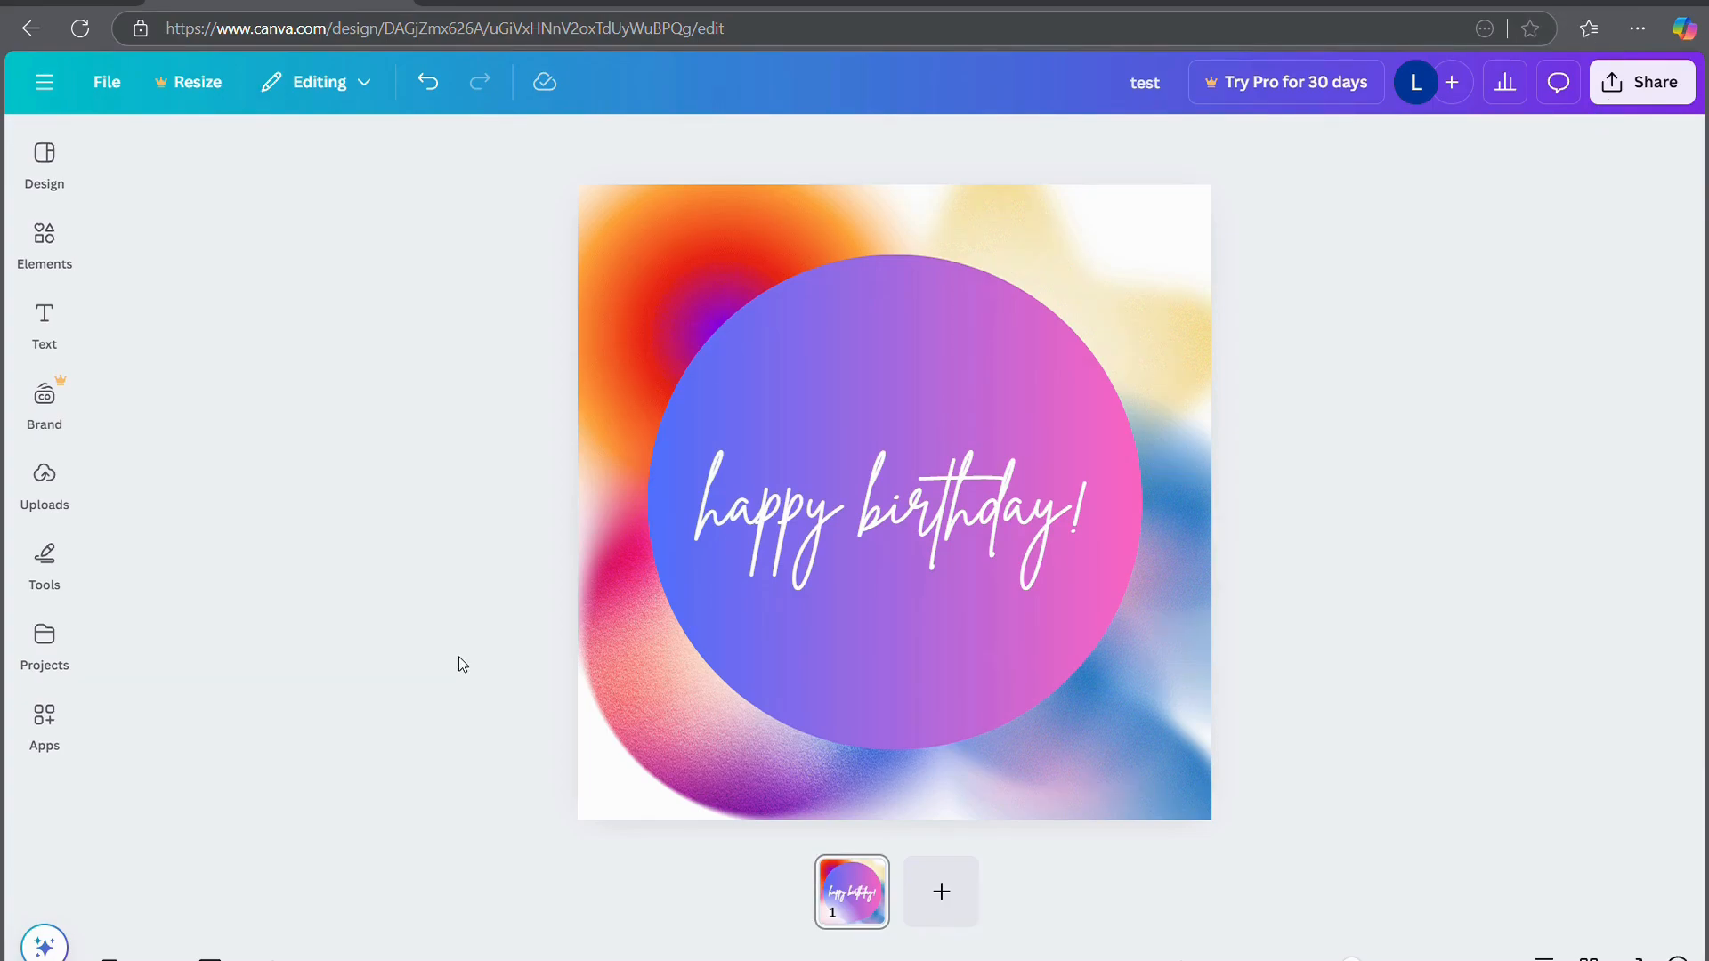
Drag the 'team work' font combination from the Text panel onto the card
{"action": "left_click", "coordinate": [46, 397]}
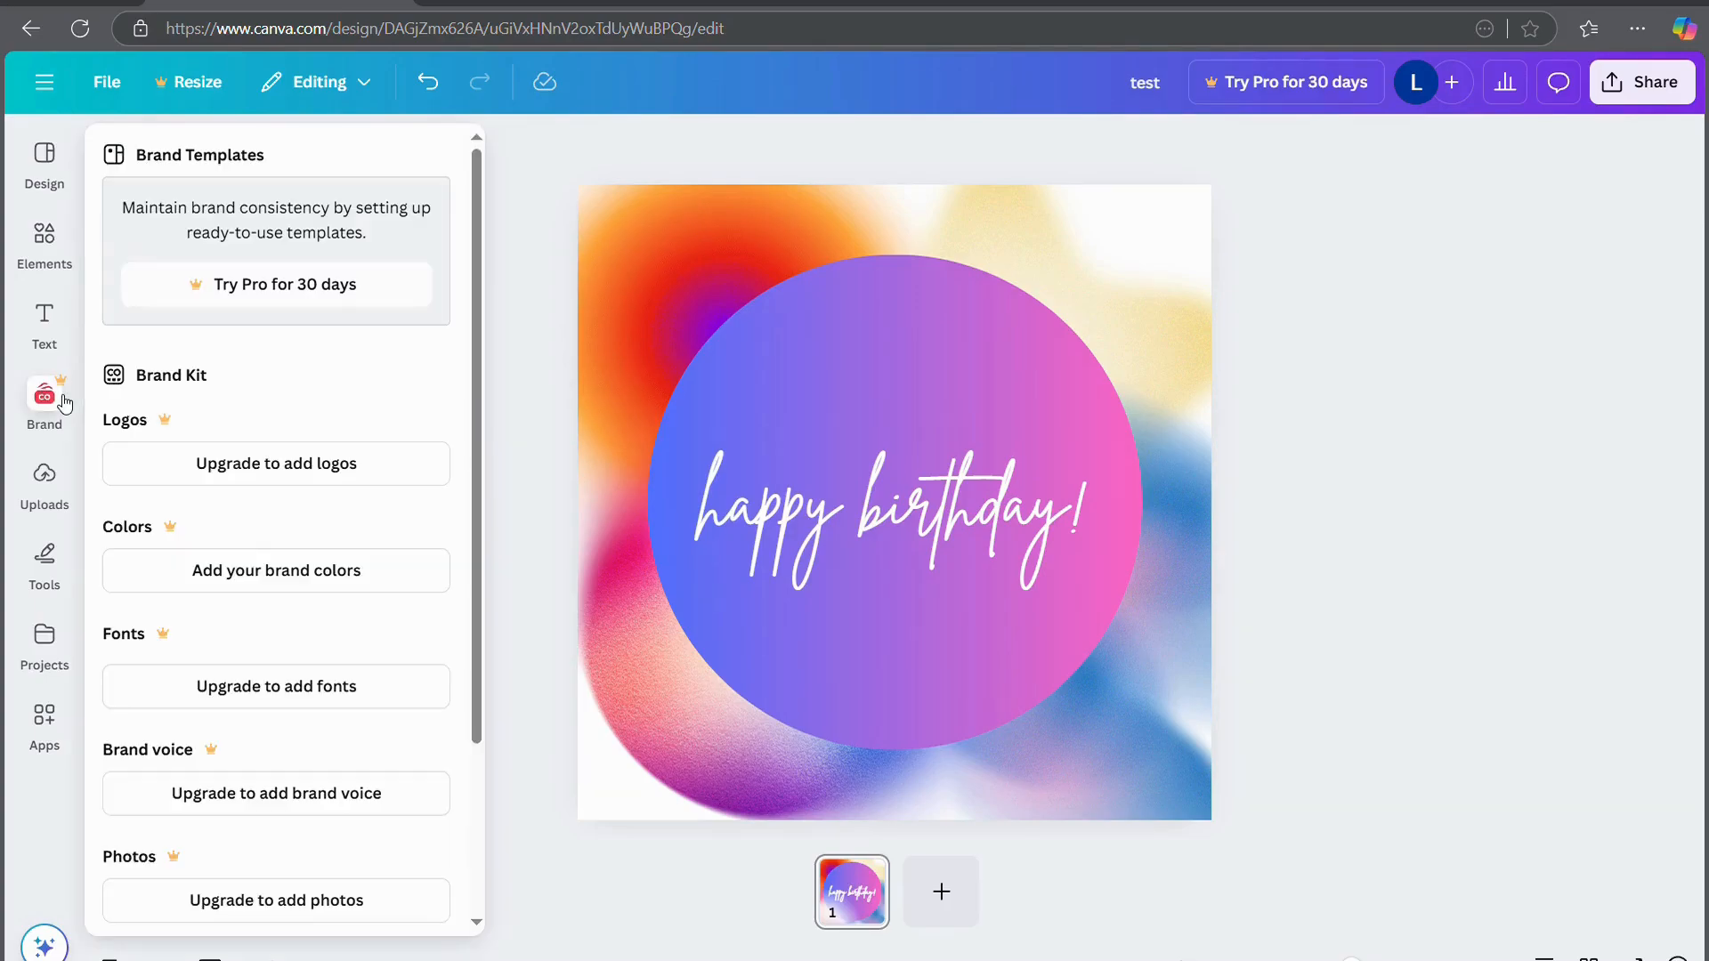
{"action": "left_click", "coordinate": [51, 331]}
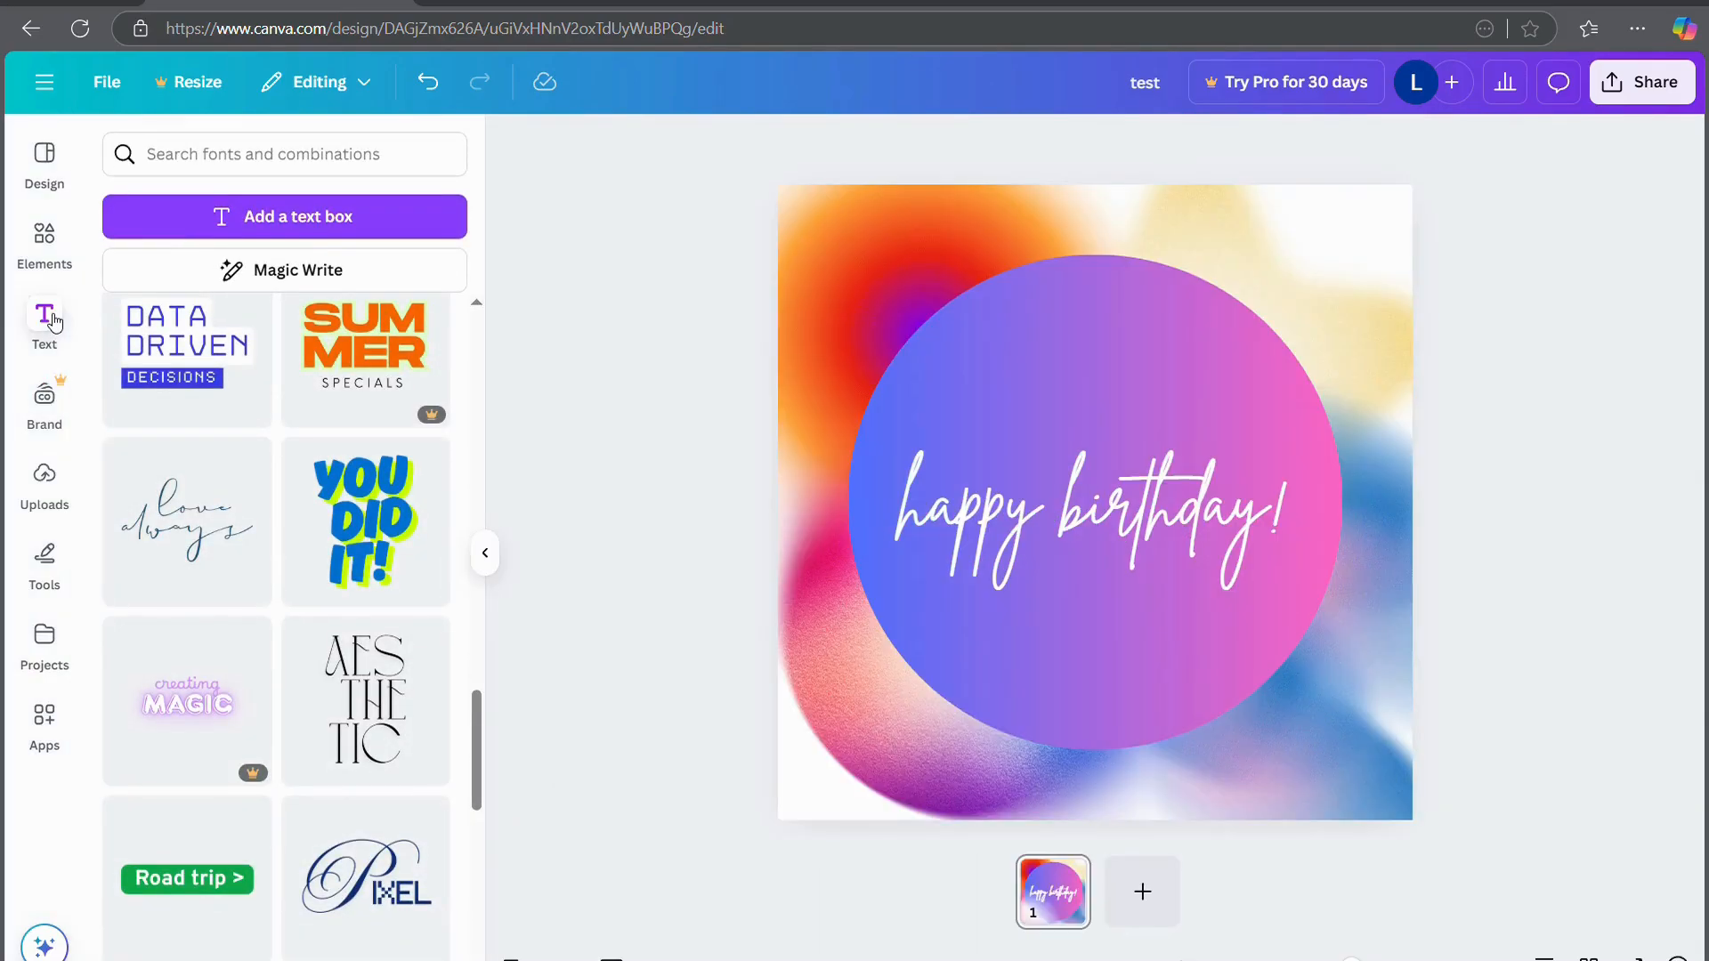
{"action": "scroll", "coordinate": [293, 484], "scroll_direction": "up", "scroll_amount": 10}
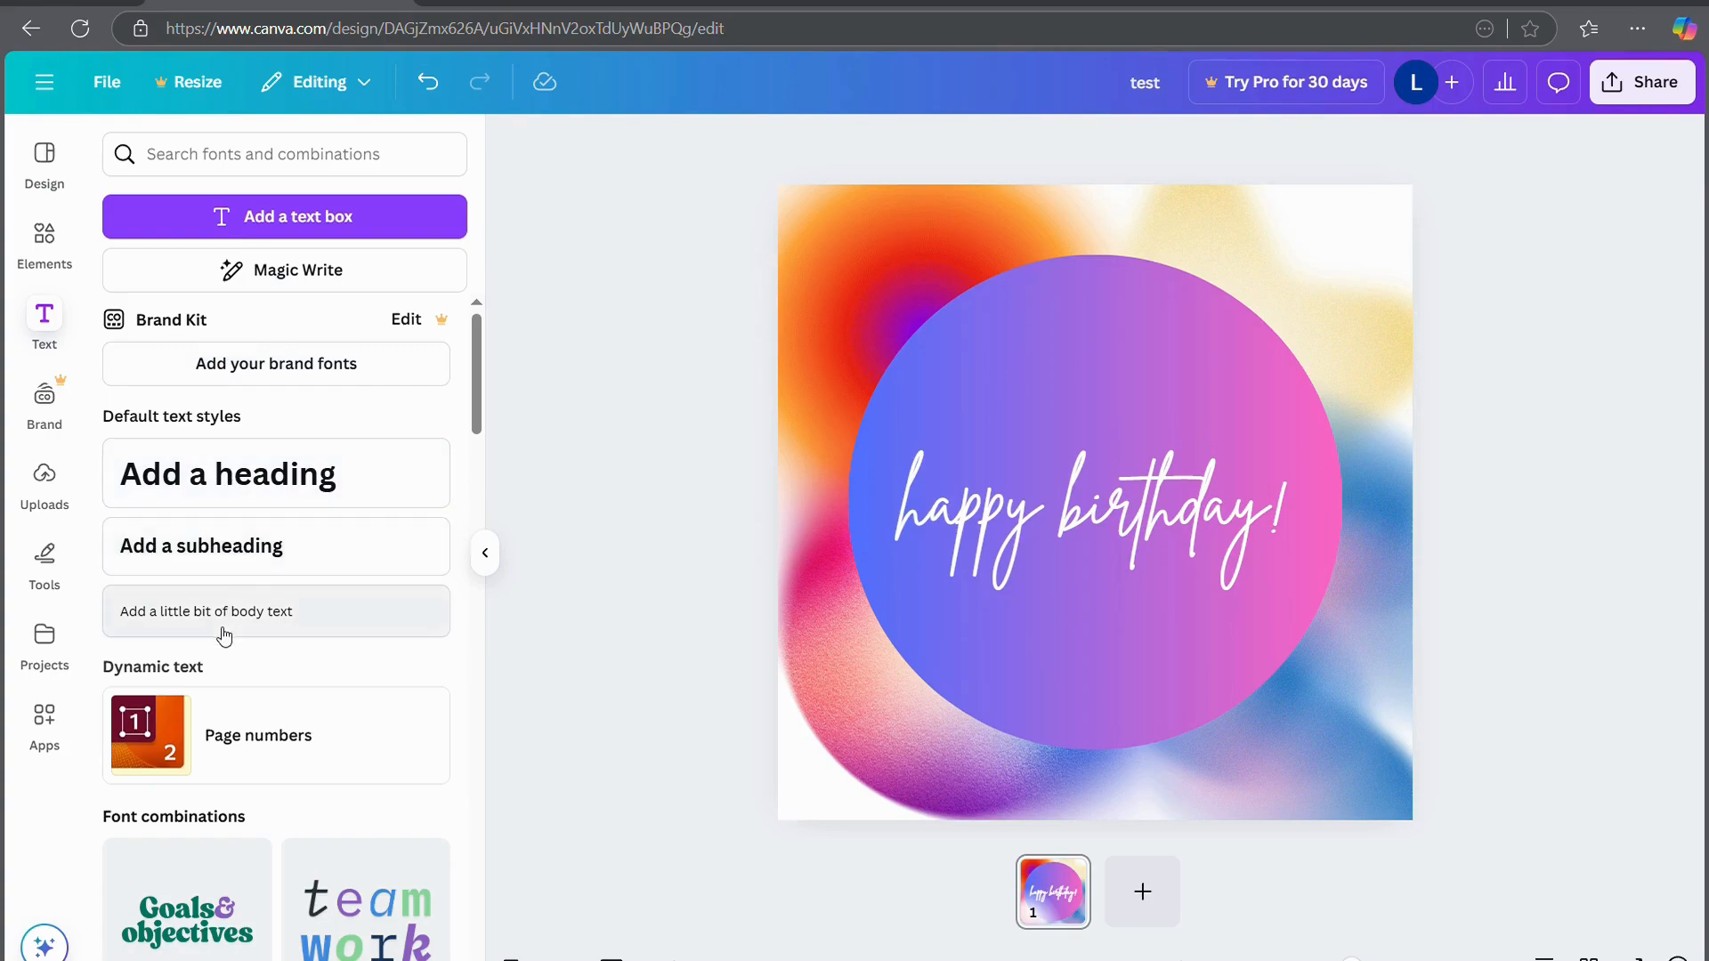
{"action": "scroll", "coordinate": [223, 713], "scroll_direction": "down", "scroll_amount": 5}
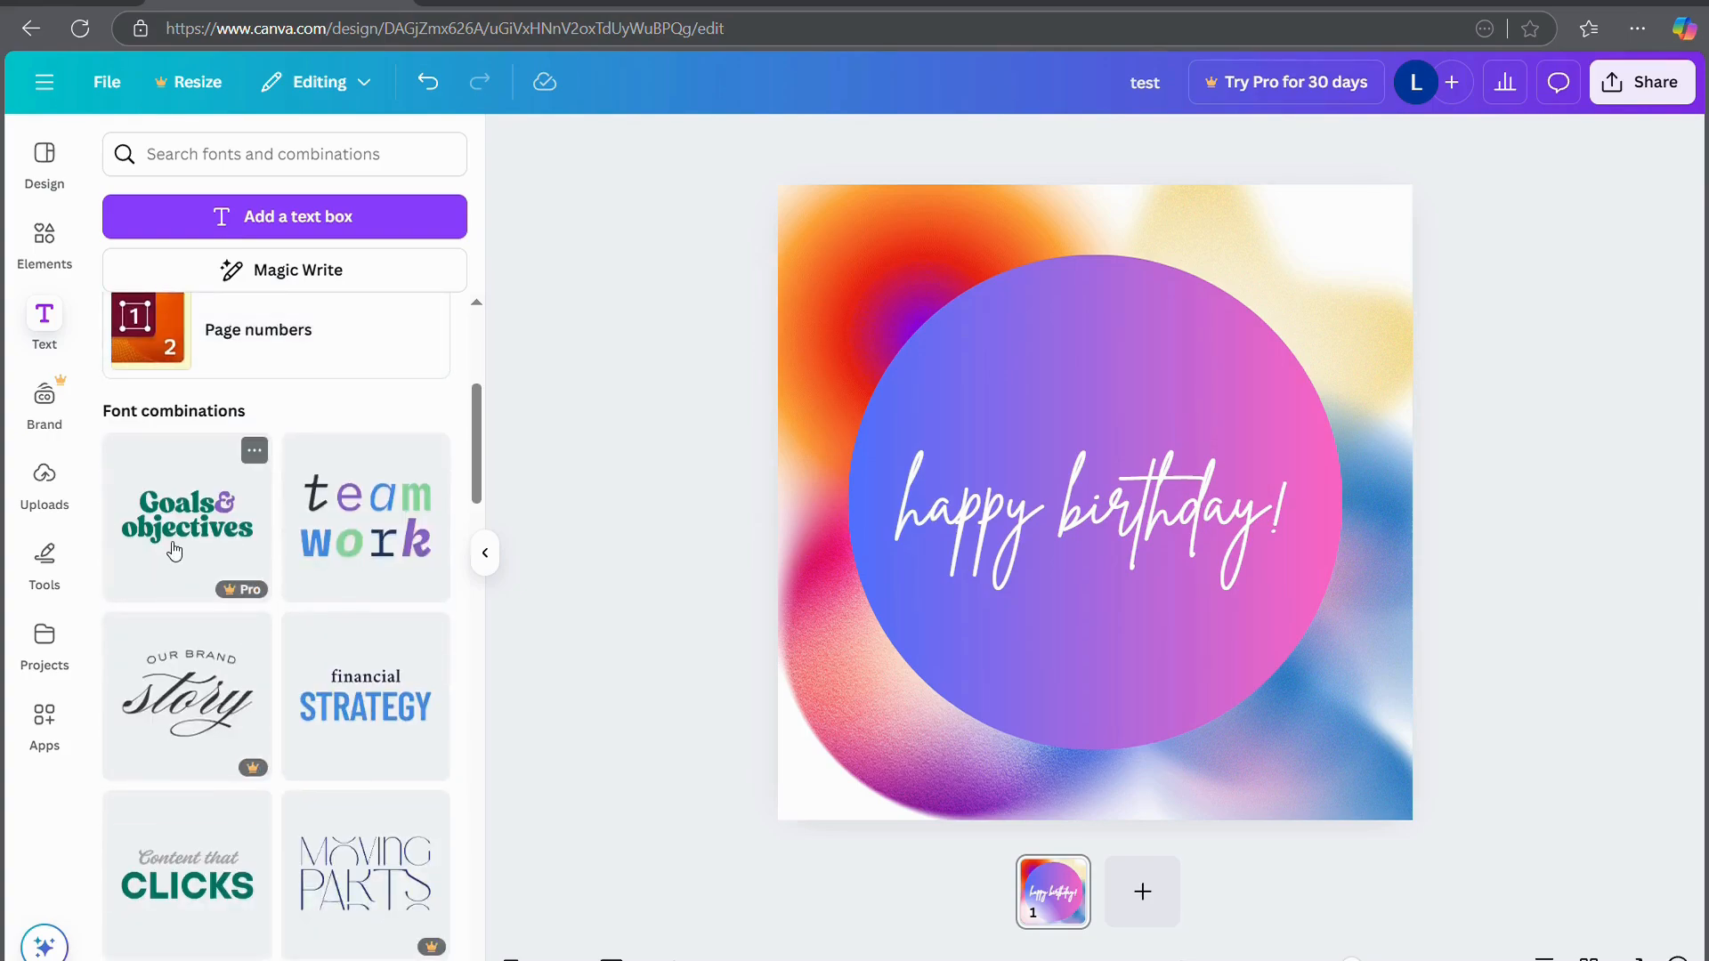
{"action": "left_click_drag", "start_coordinate": [316, 497], "coordinate": [953, 359]}
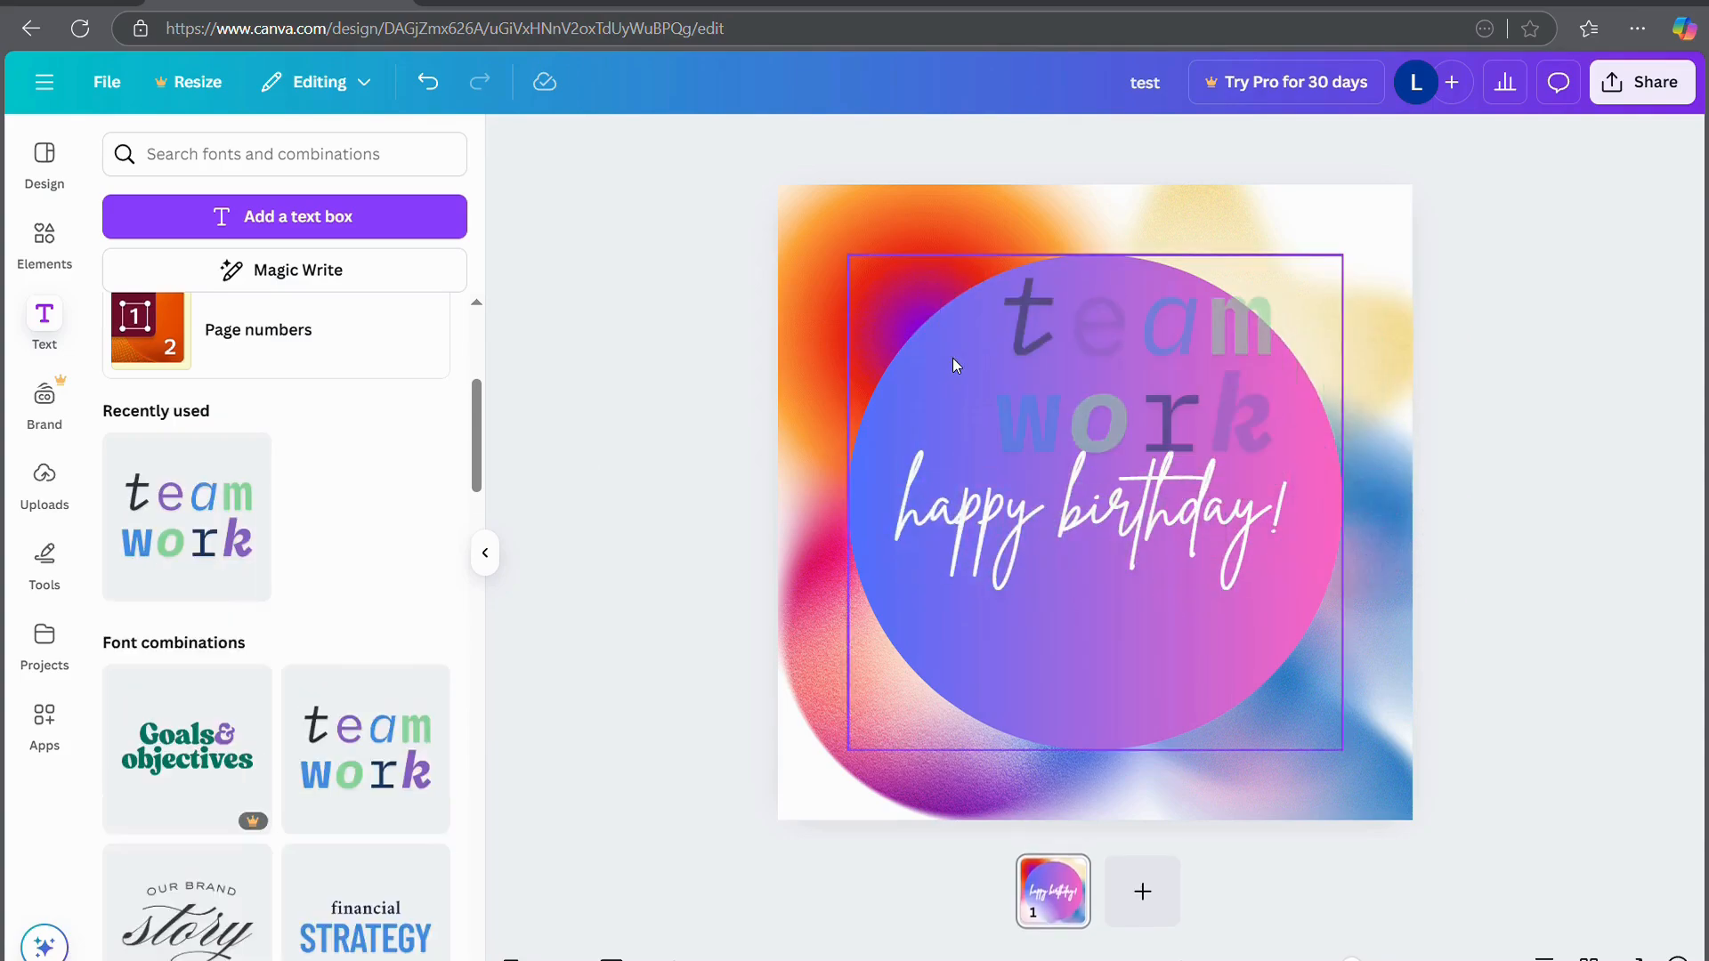
Try replacing the whole 'team work' heading with 'canva', then undo it
{"action": "double_click", "coordinate": [1158, 362]}
{"action": "left_click", "coordinate": [1161, 343]}
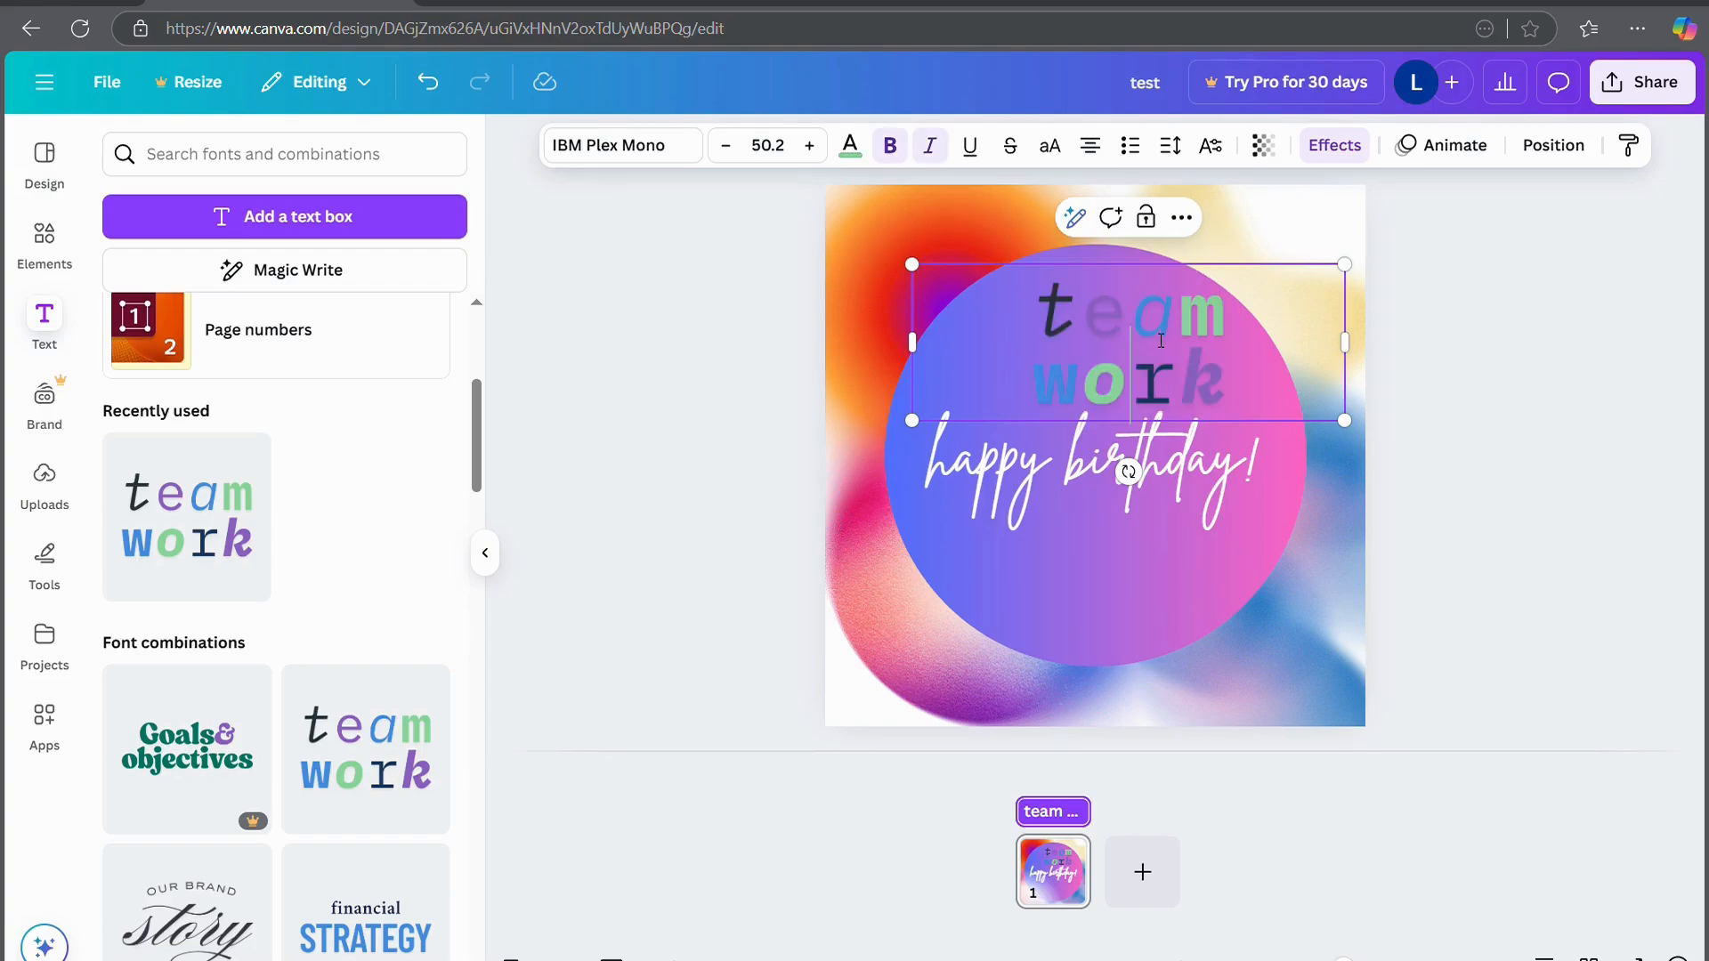
{"action": "left_click_drag", "start_coordinate": [1267, 387], "coordinate": [963, 304]}
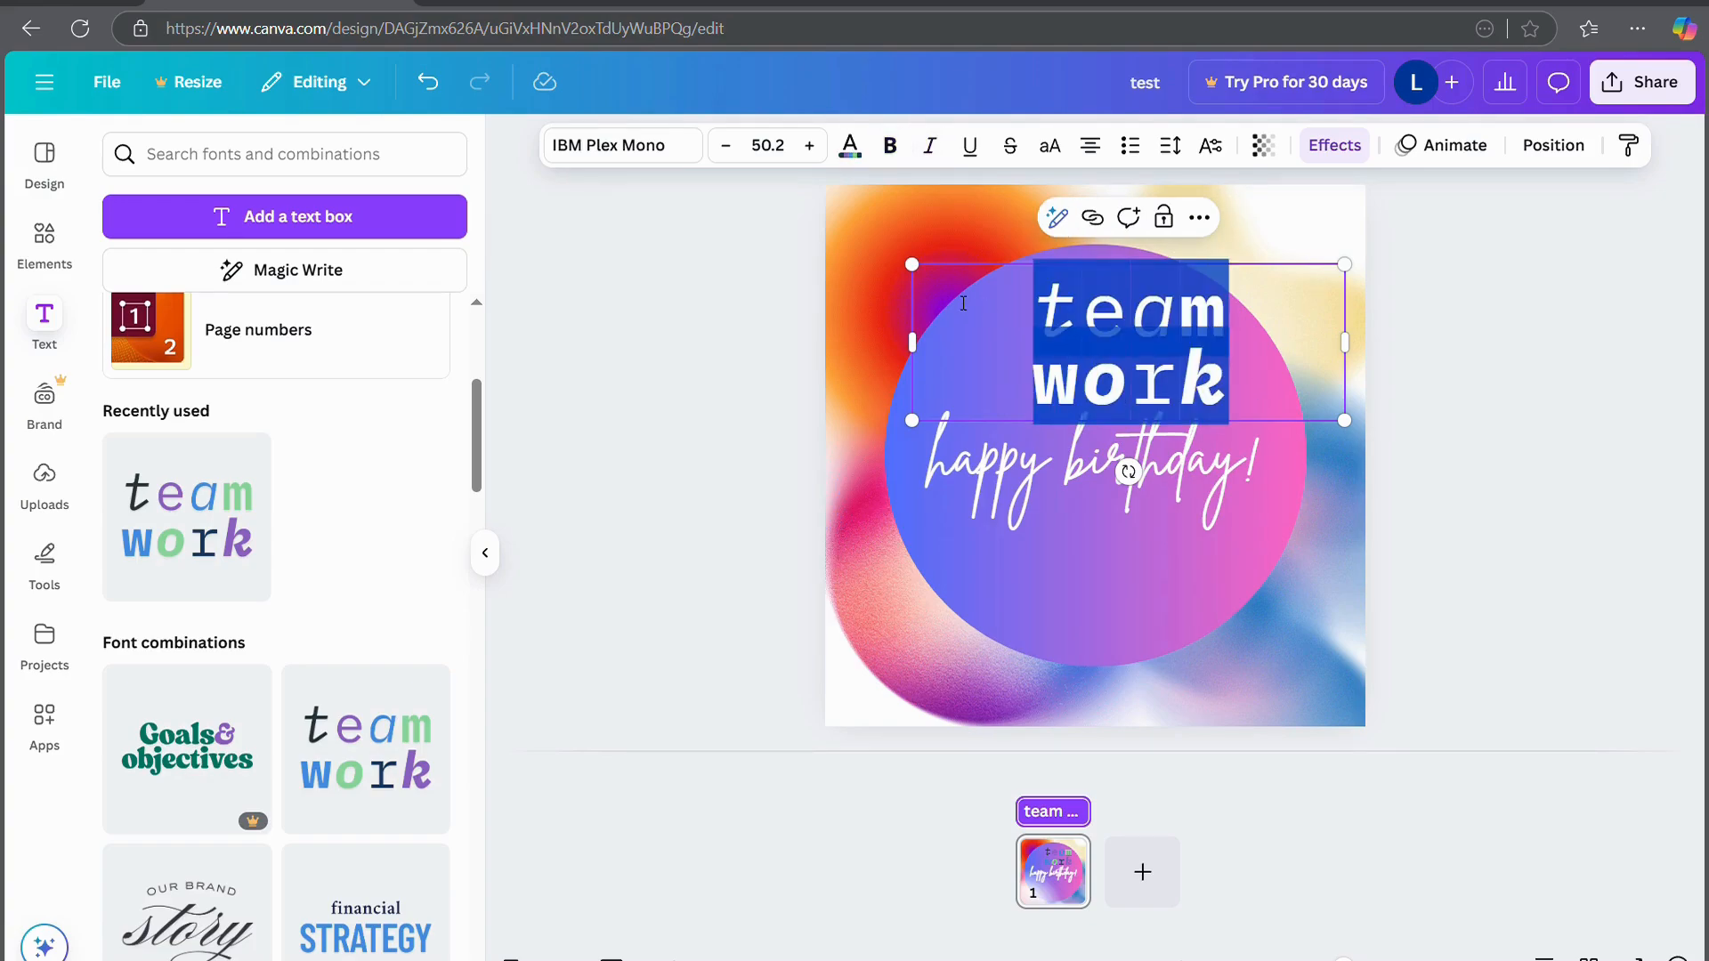
{"action": "type", "text": "canva"}
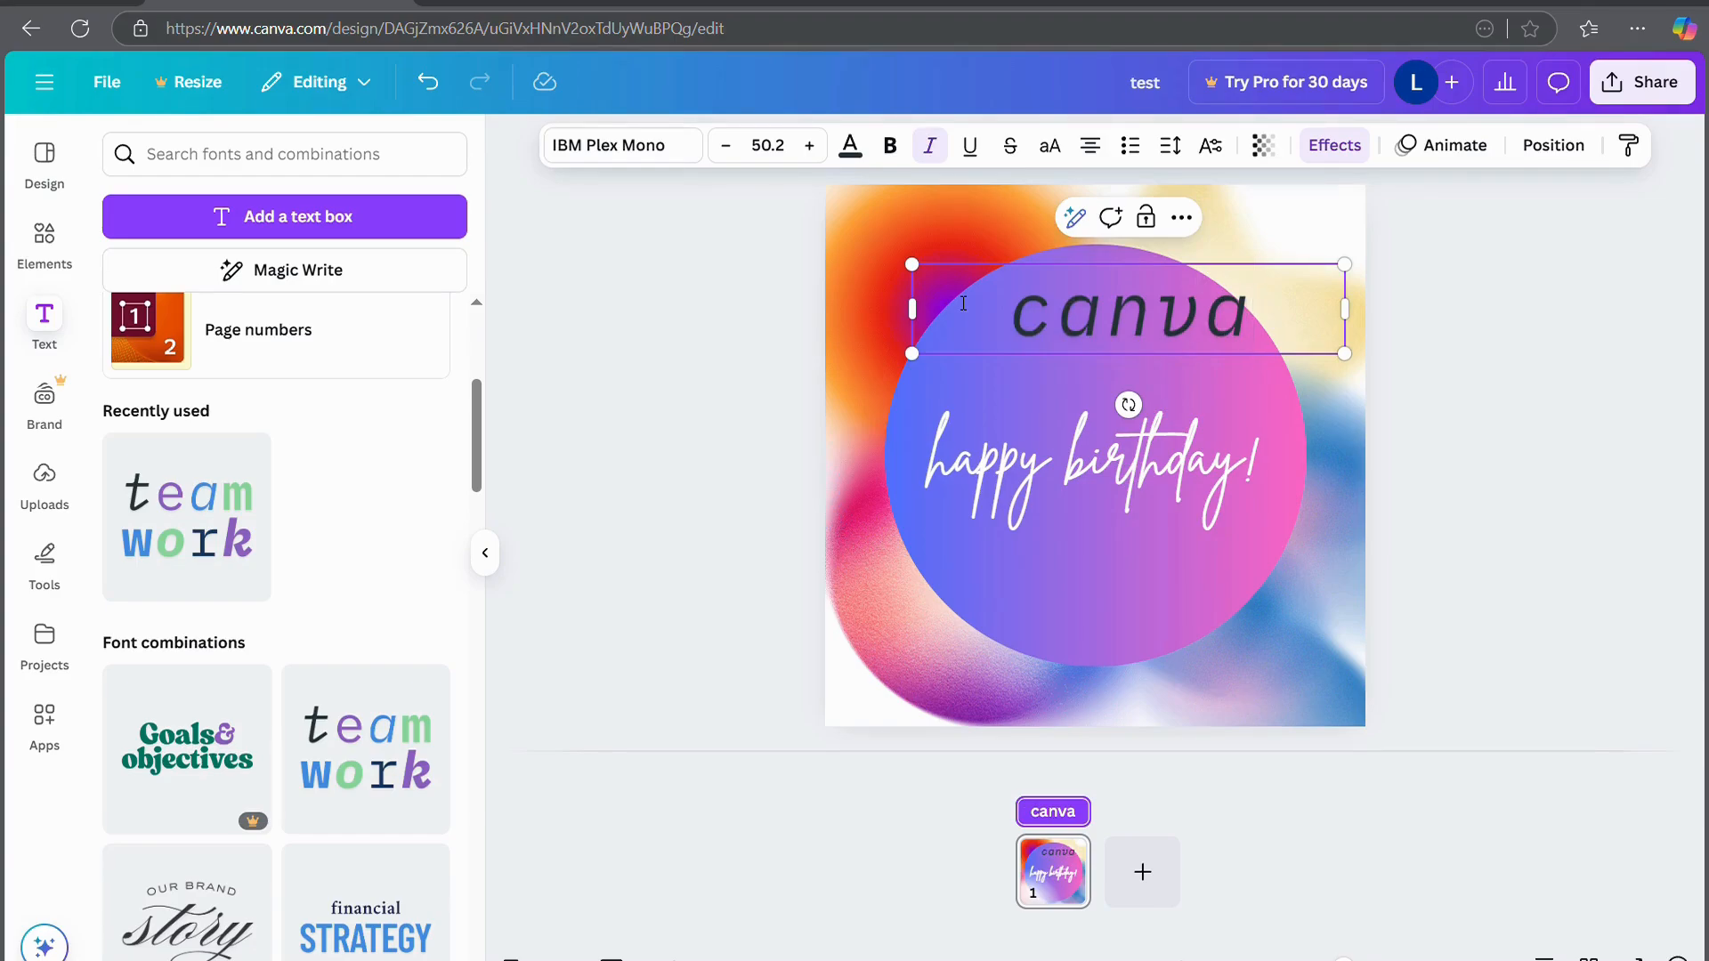
{"action": "key", "text": "ctrl+z"}
{"action": "key", "text": "ctrl+z"}
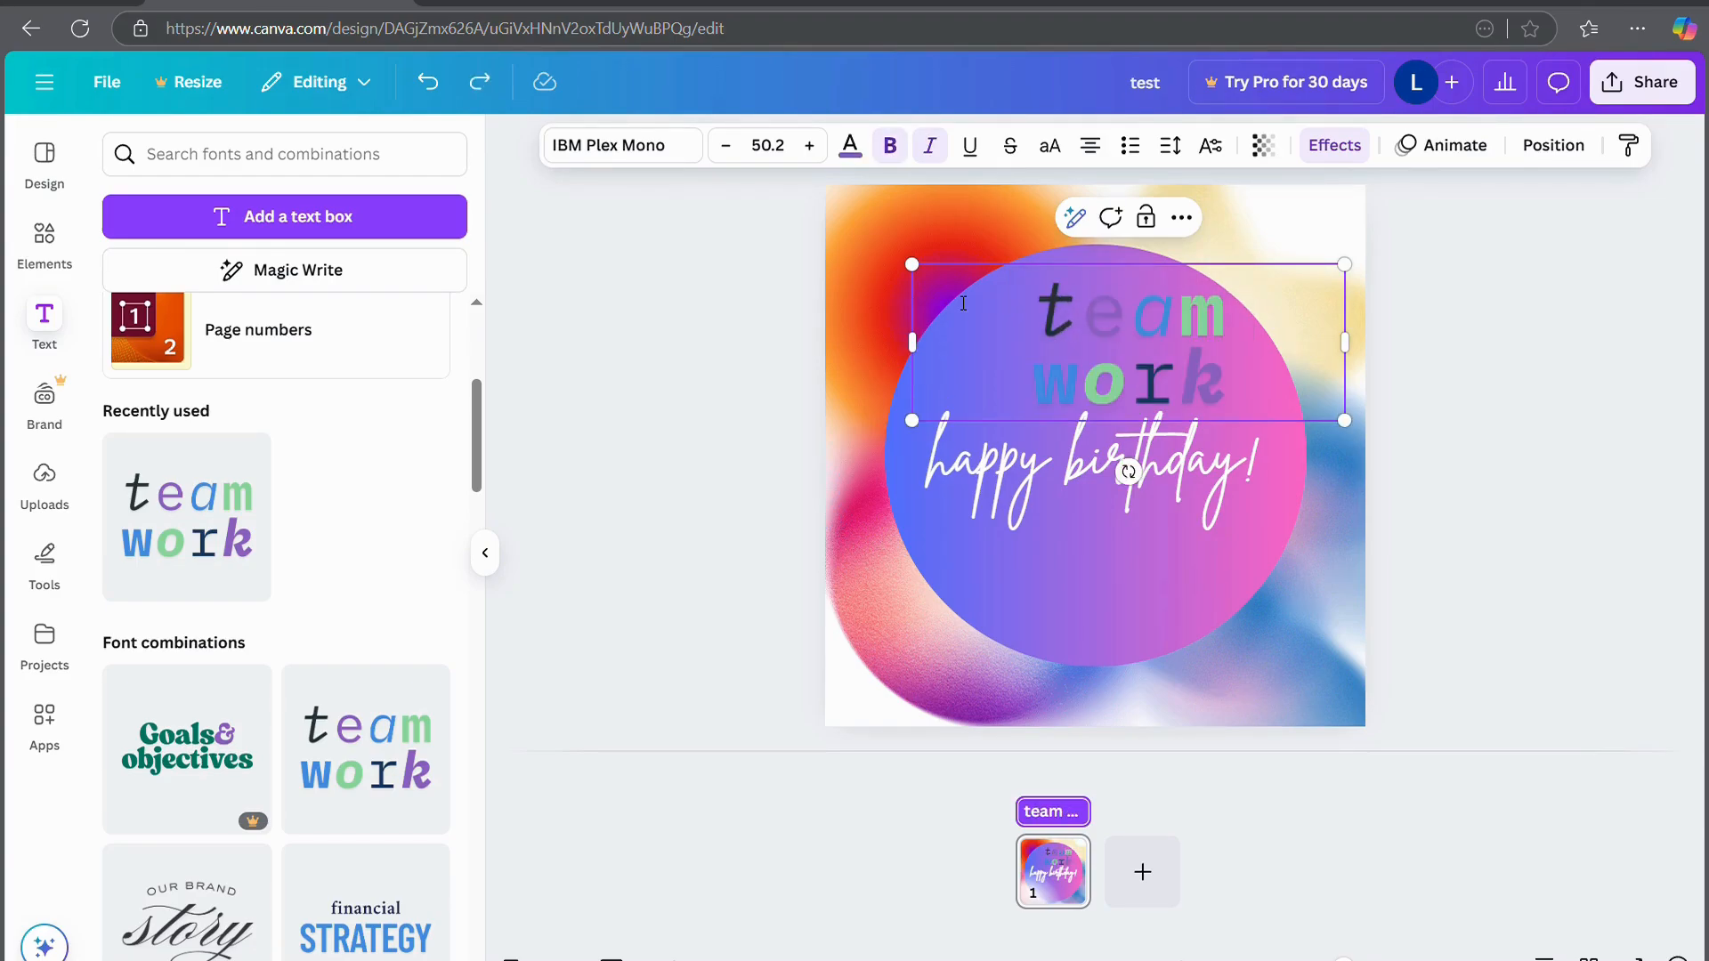
Respell the heading's first line from 'team' to 'canv', fixing typos along the way
{"action": "left_click", "coordinate": [1061, 312]}
{"action": "type", "text": "c"}
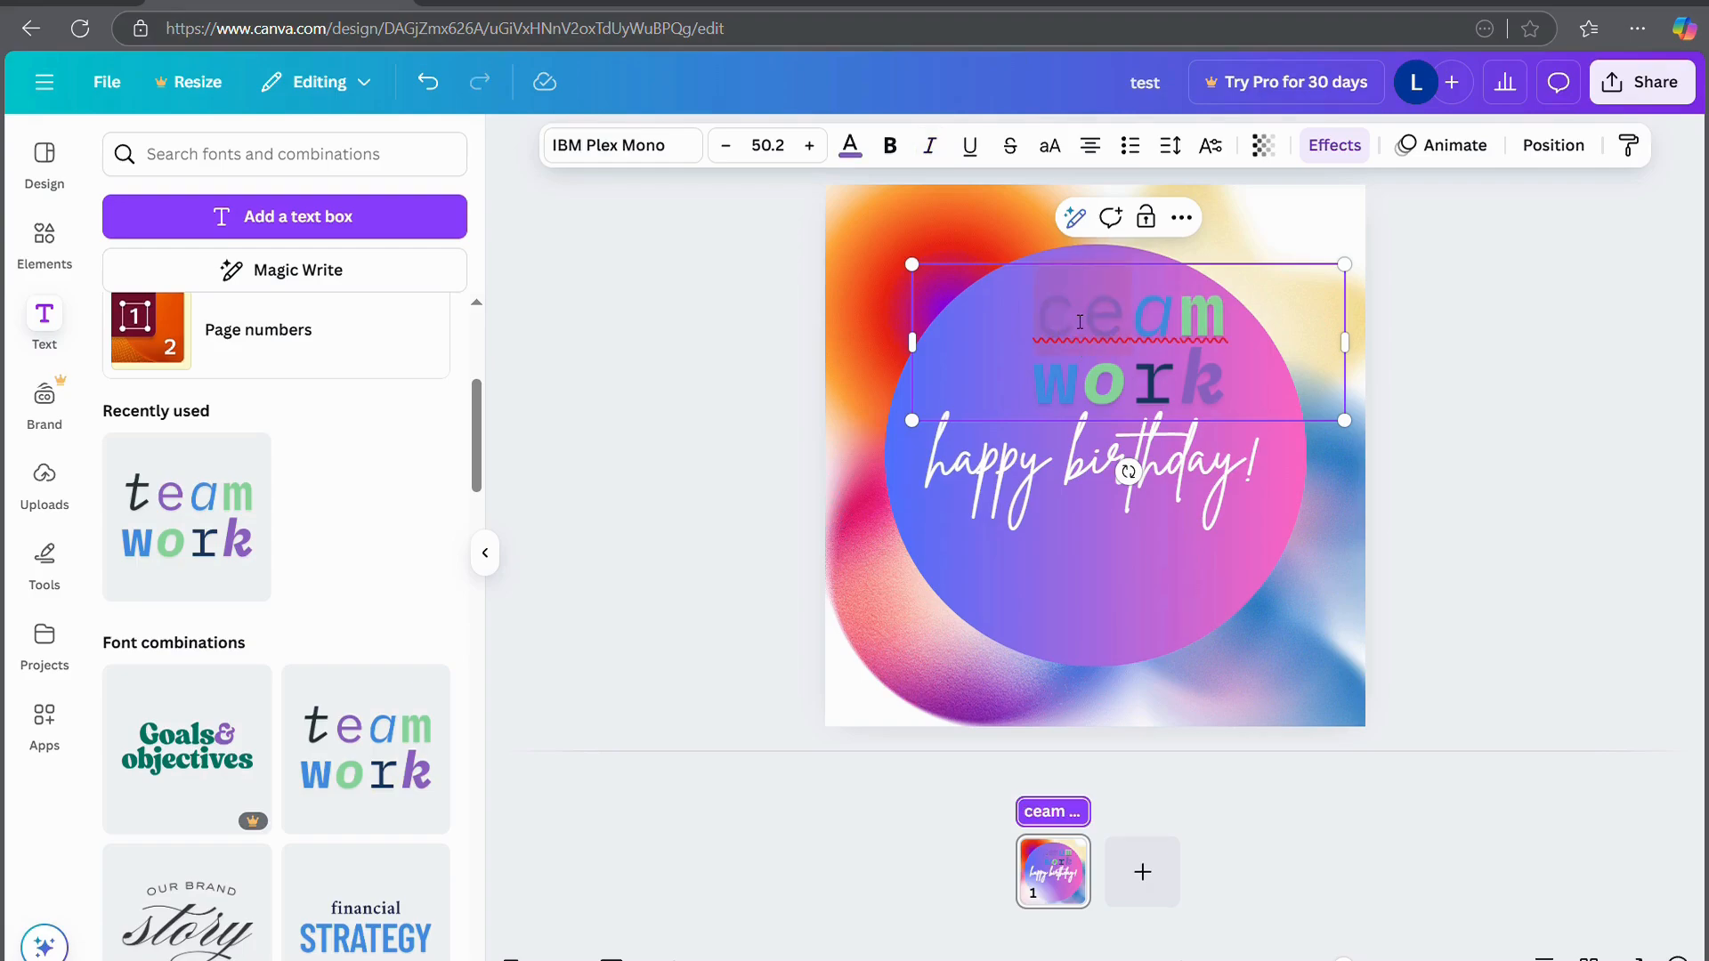
{"action": "type", "text": "z"}
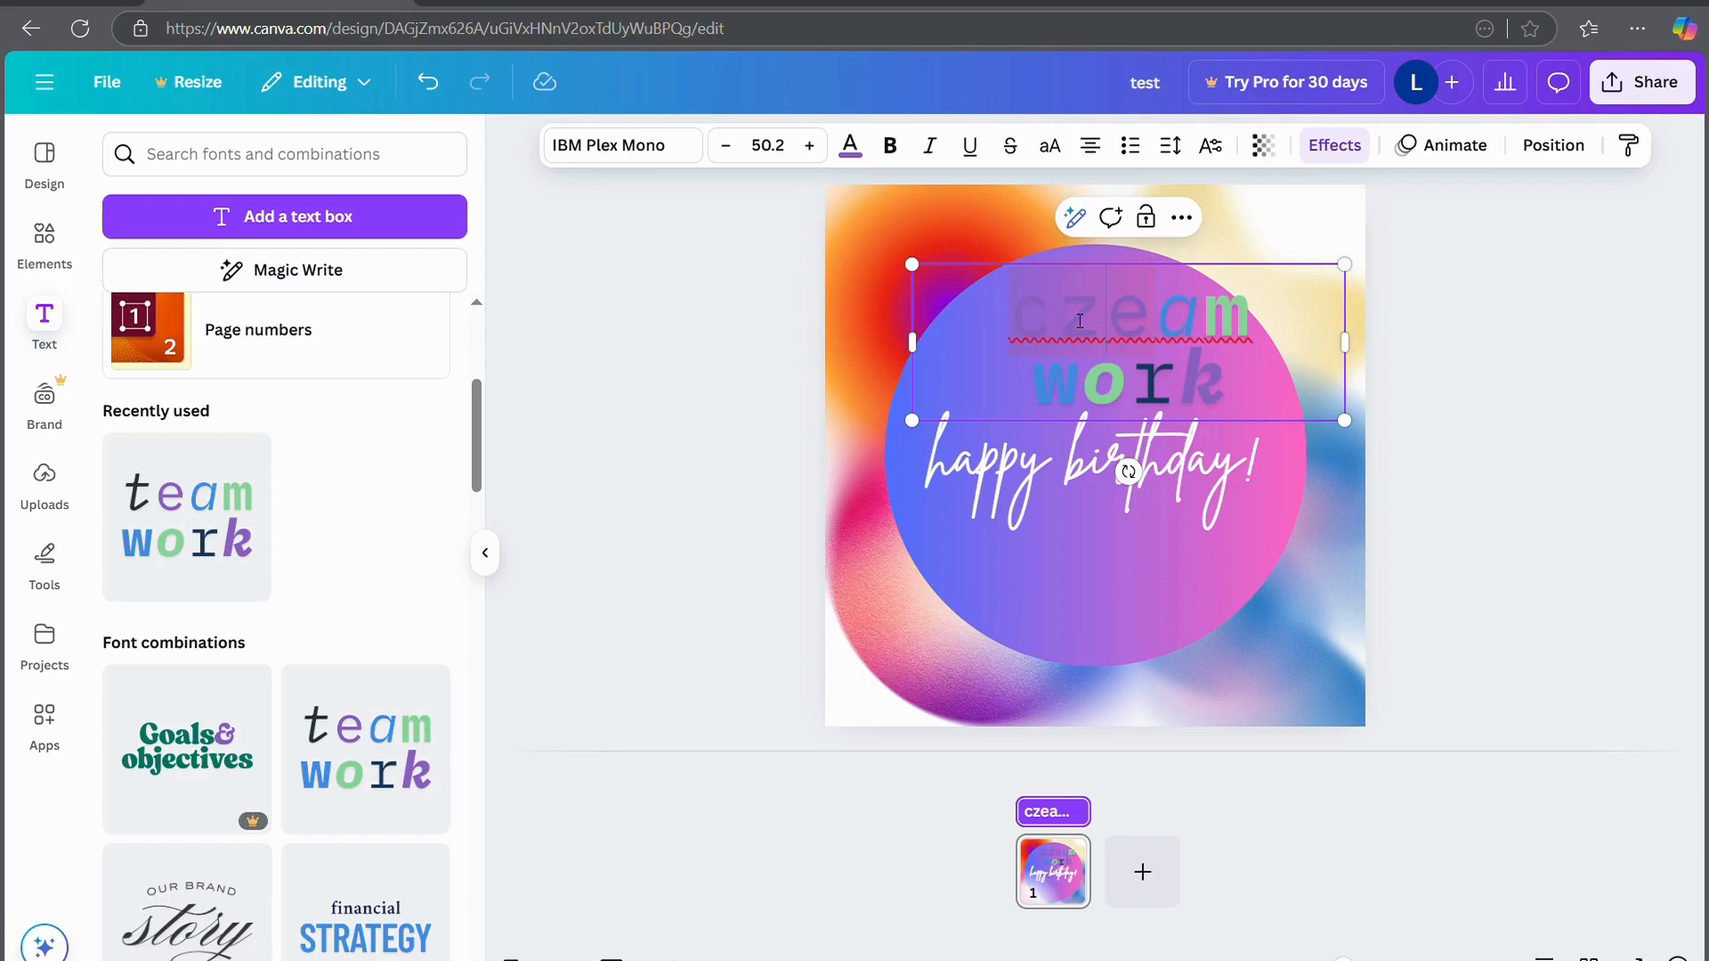
{"action": "key", "text": "ctrl+z"}
{"action": "key", "text": "ctrl+z"}
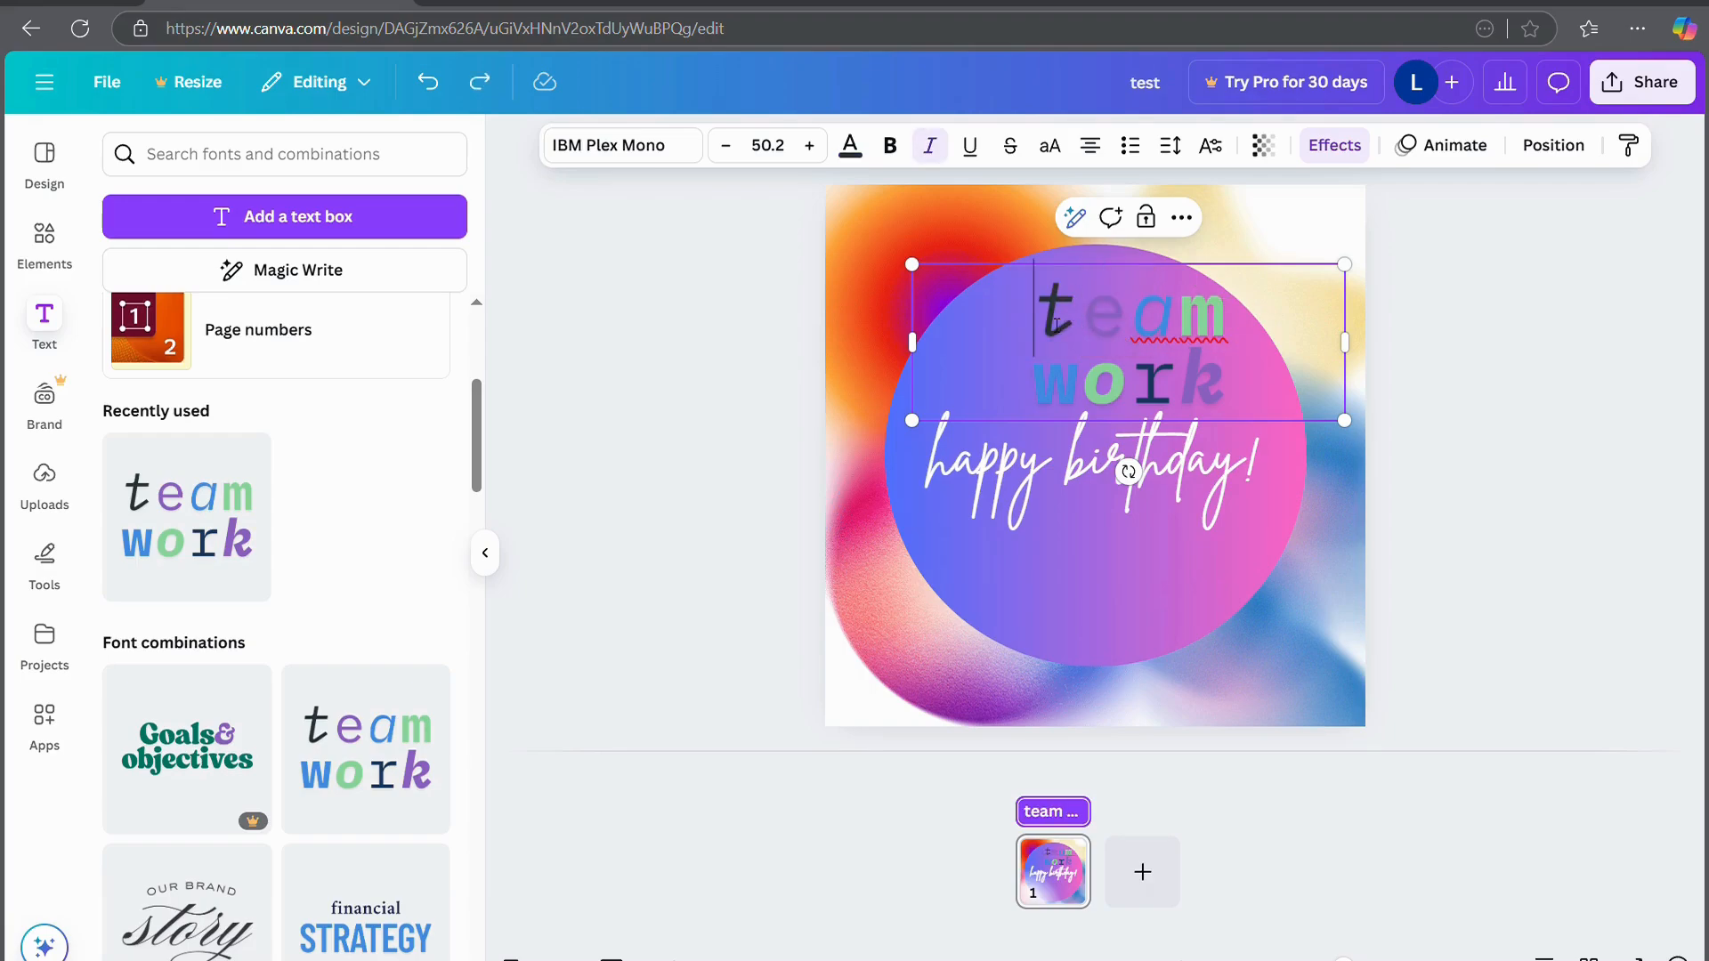
{"action": "type", "text": "c"}
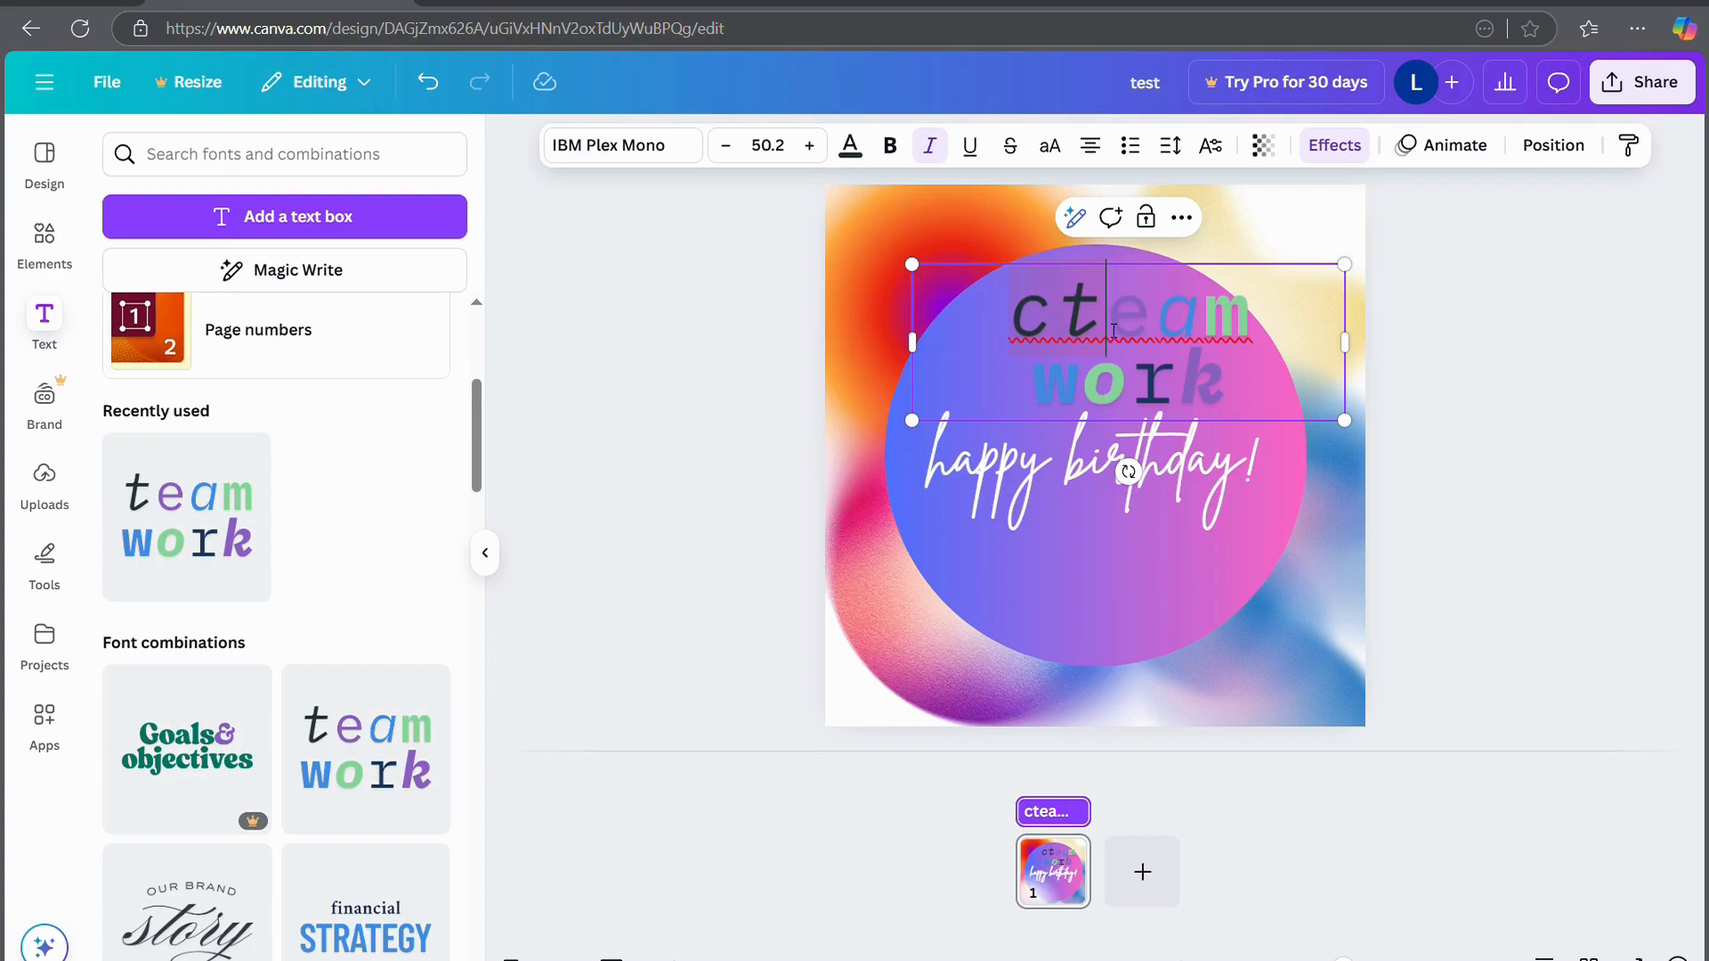
{"action": "key", "text": "Delete"}
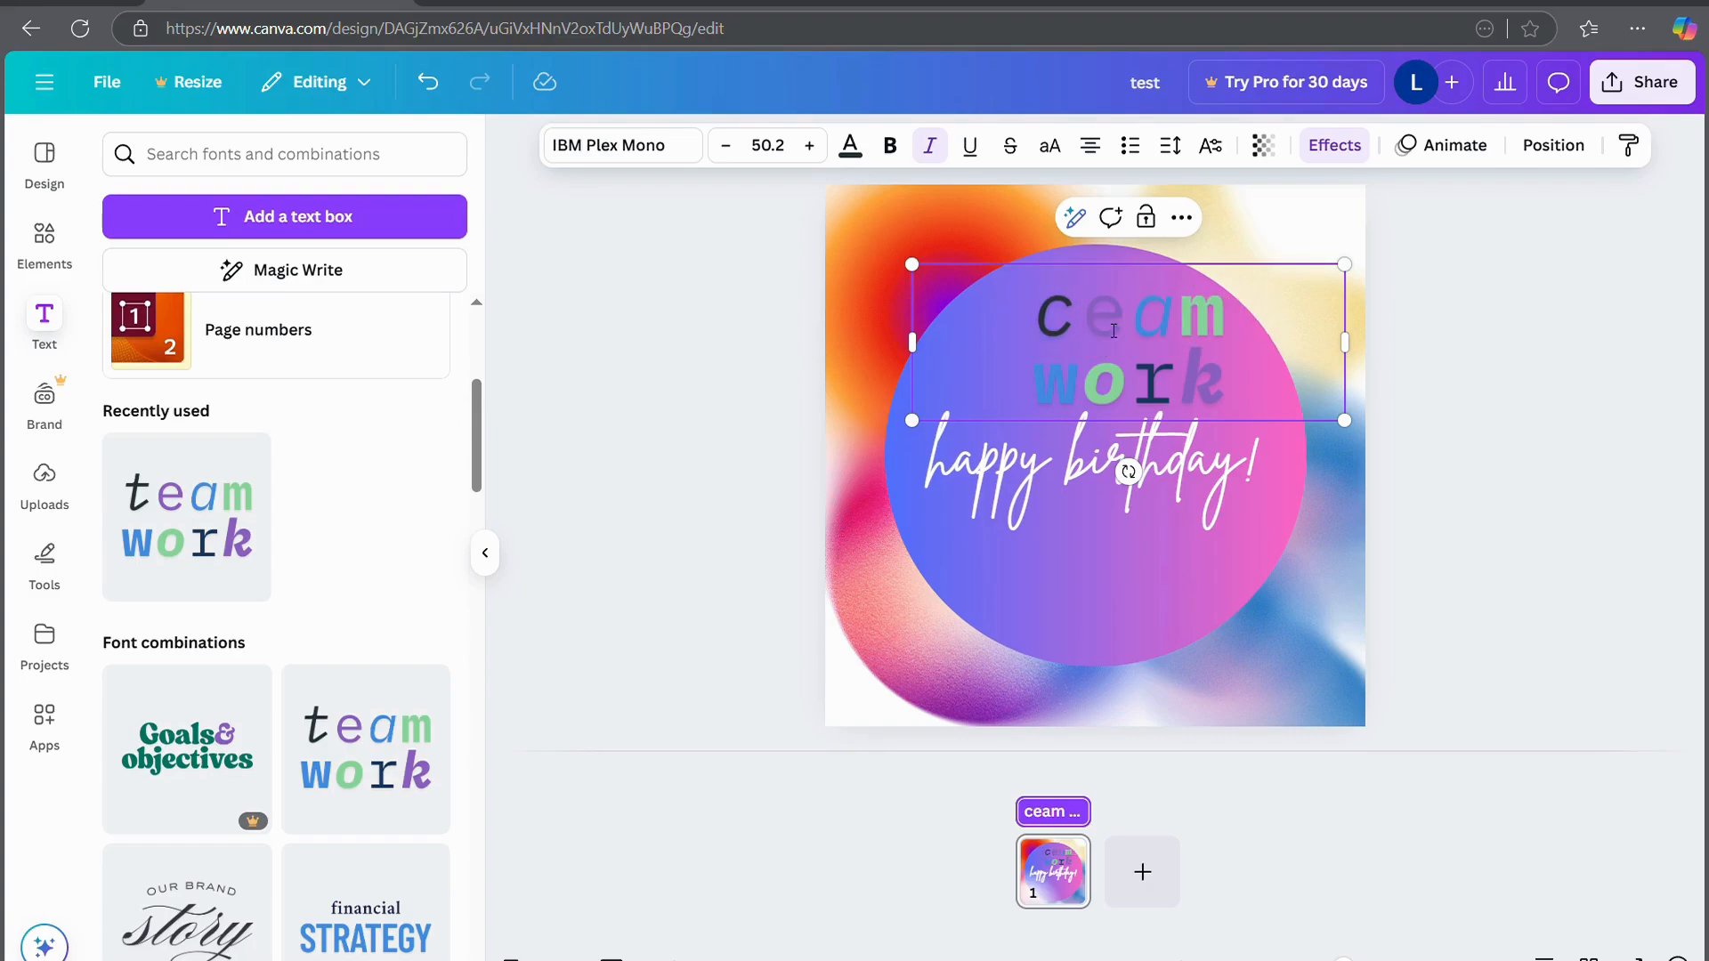
{"action": "left_click", "coordinate": [1123, 326]}
{"action": "type", "text": "a"}
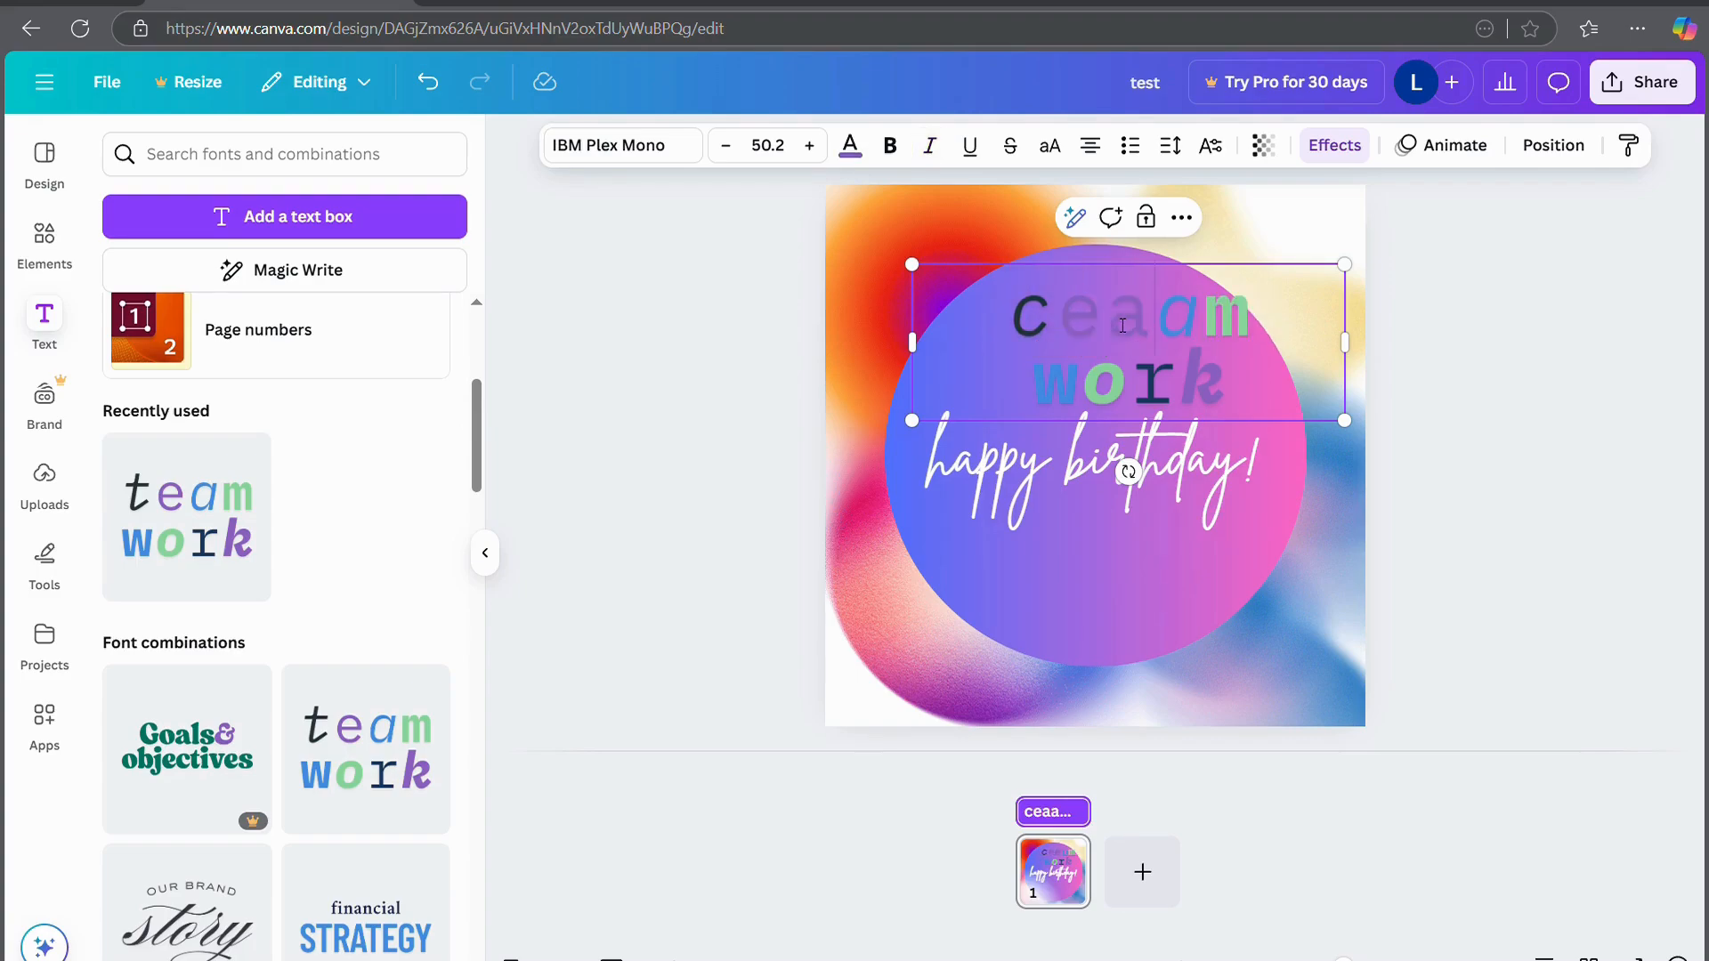
{"action": "key", "text": "BackSpace"}
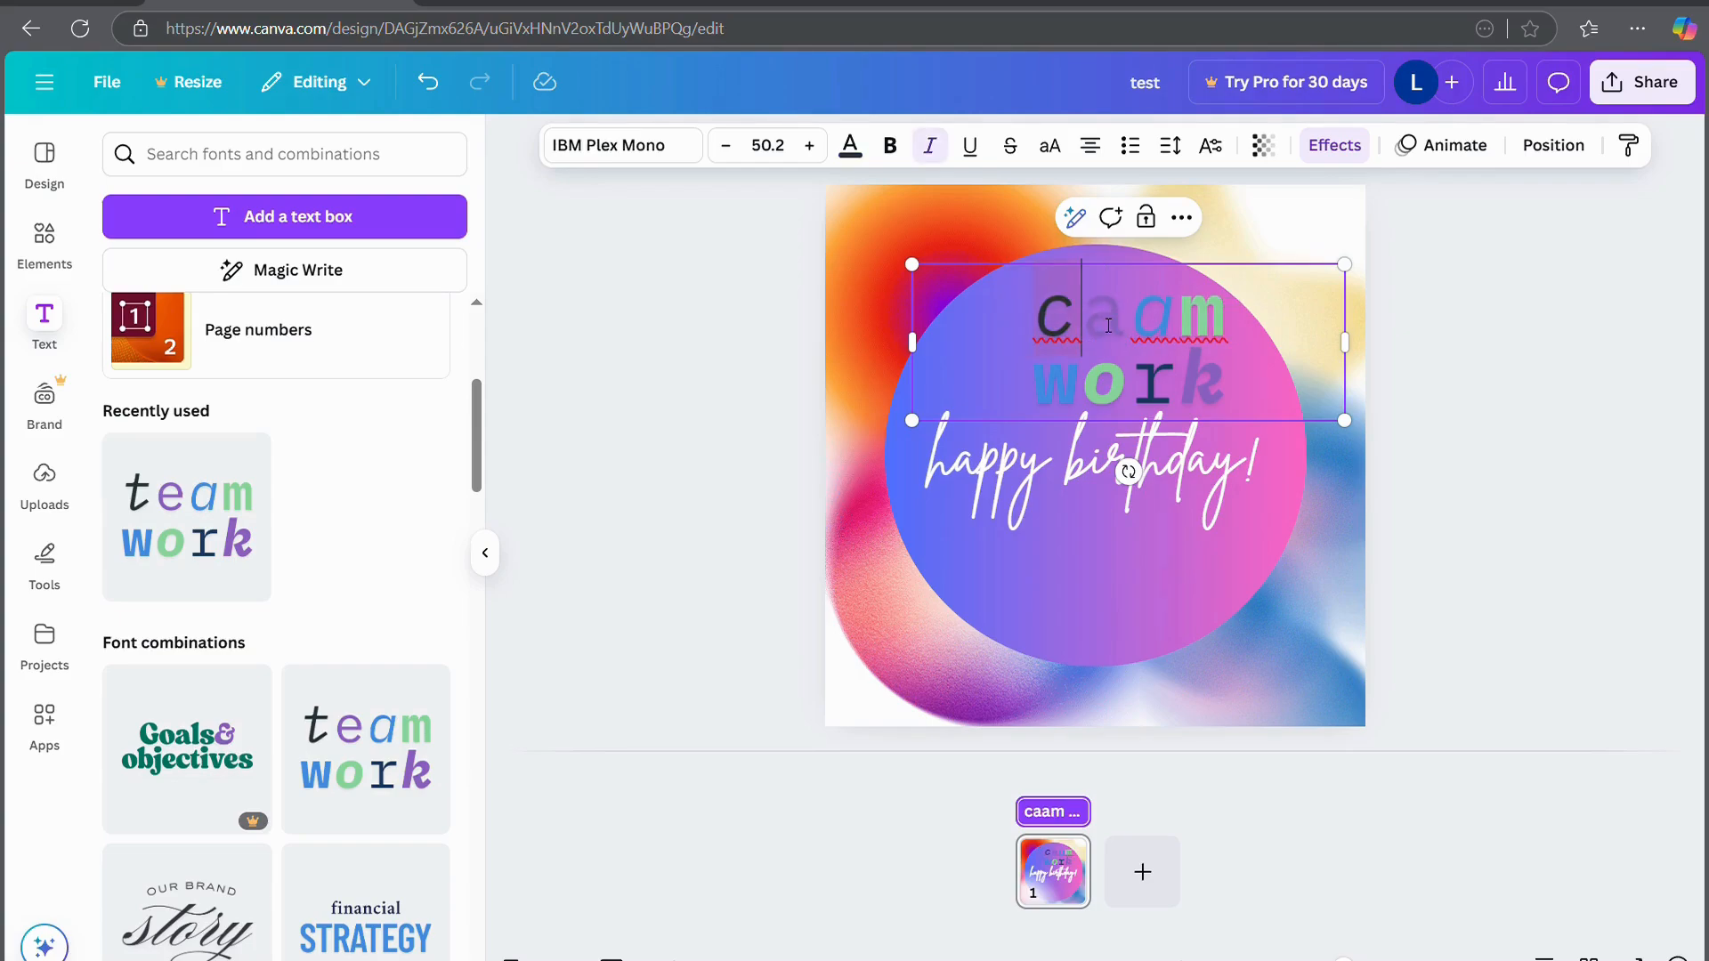
{"action": "type", "text": "n"}
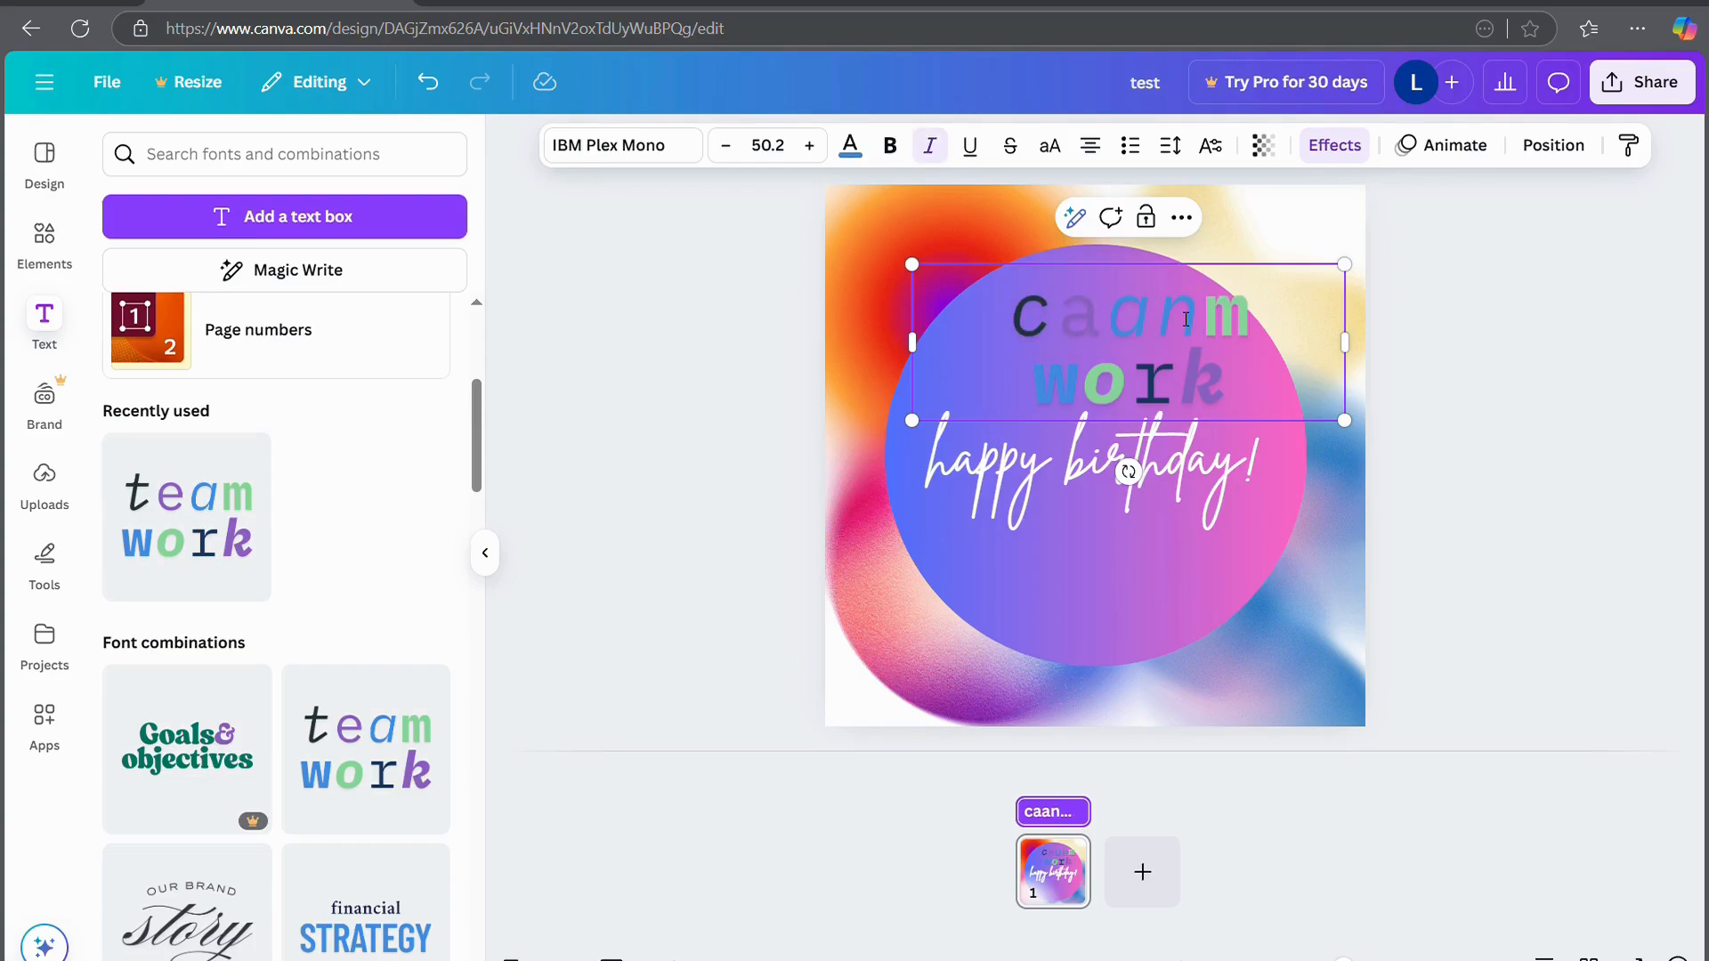
{"action": "key", "text": "Left"}
{"action": "key", "text": "BackSpace"}
{"action": "double_click", "coordinate": [1197, 317]}
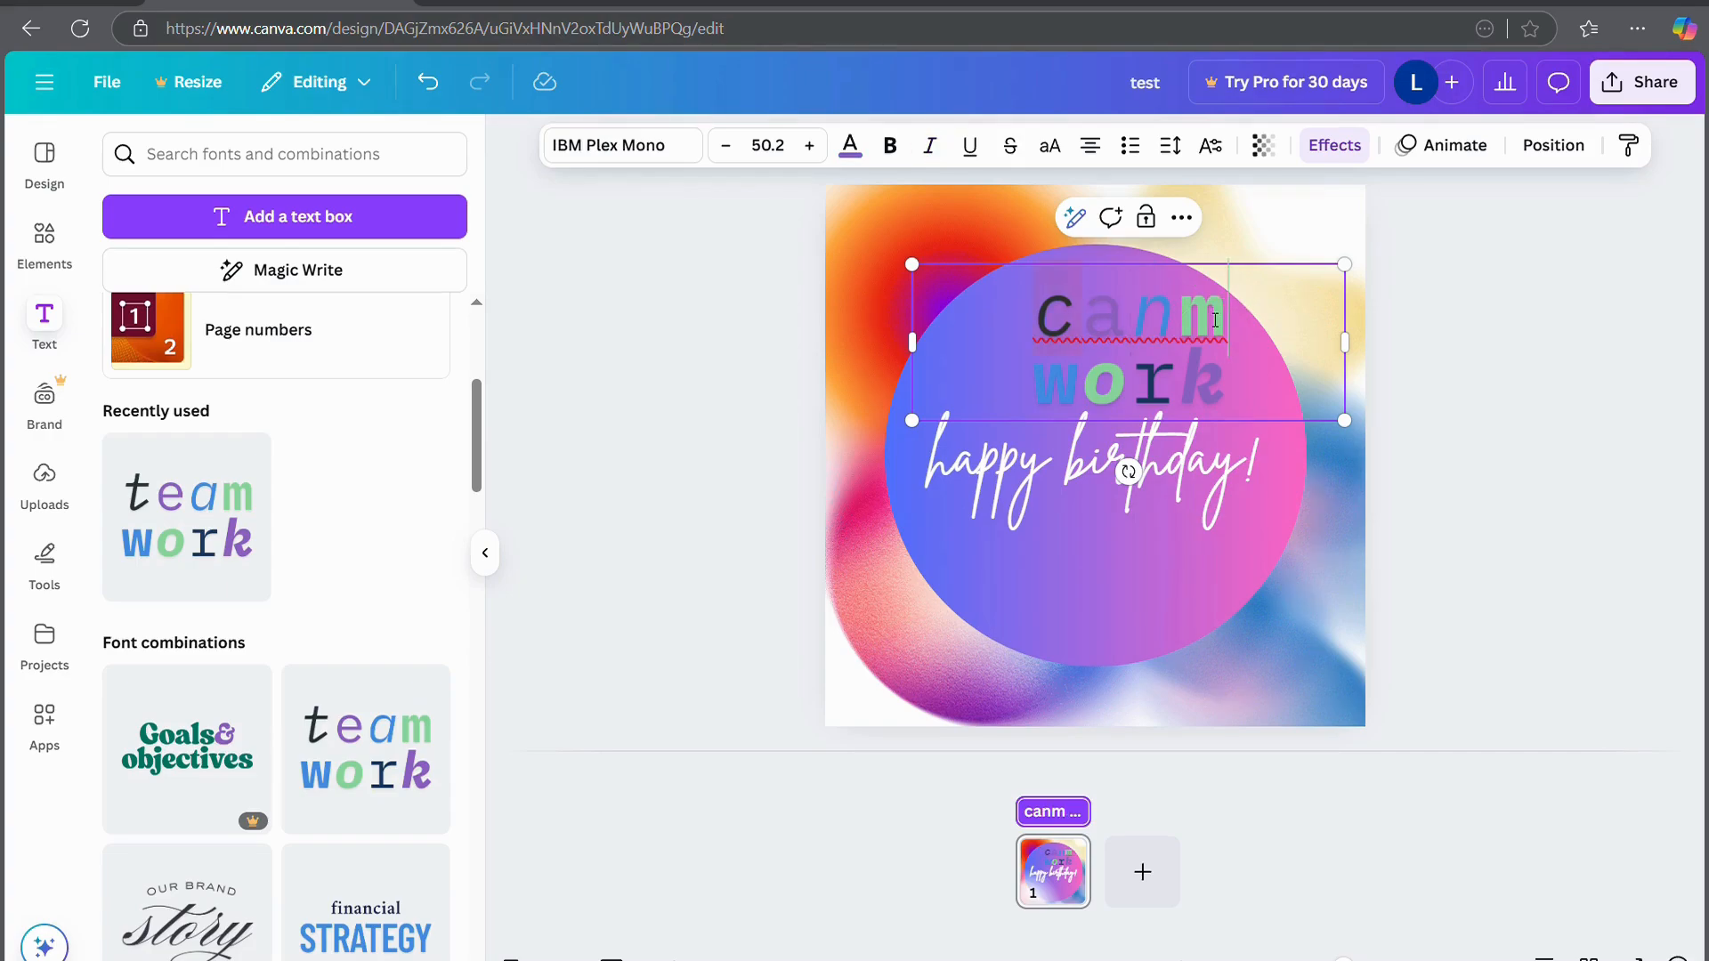
{"action": "type", "text": "v"}
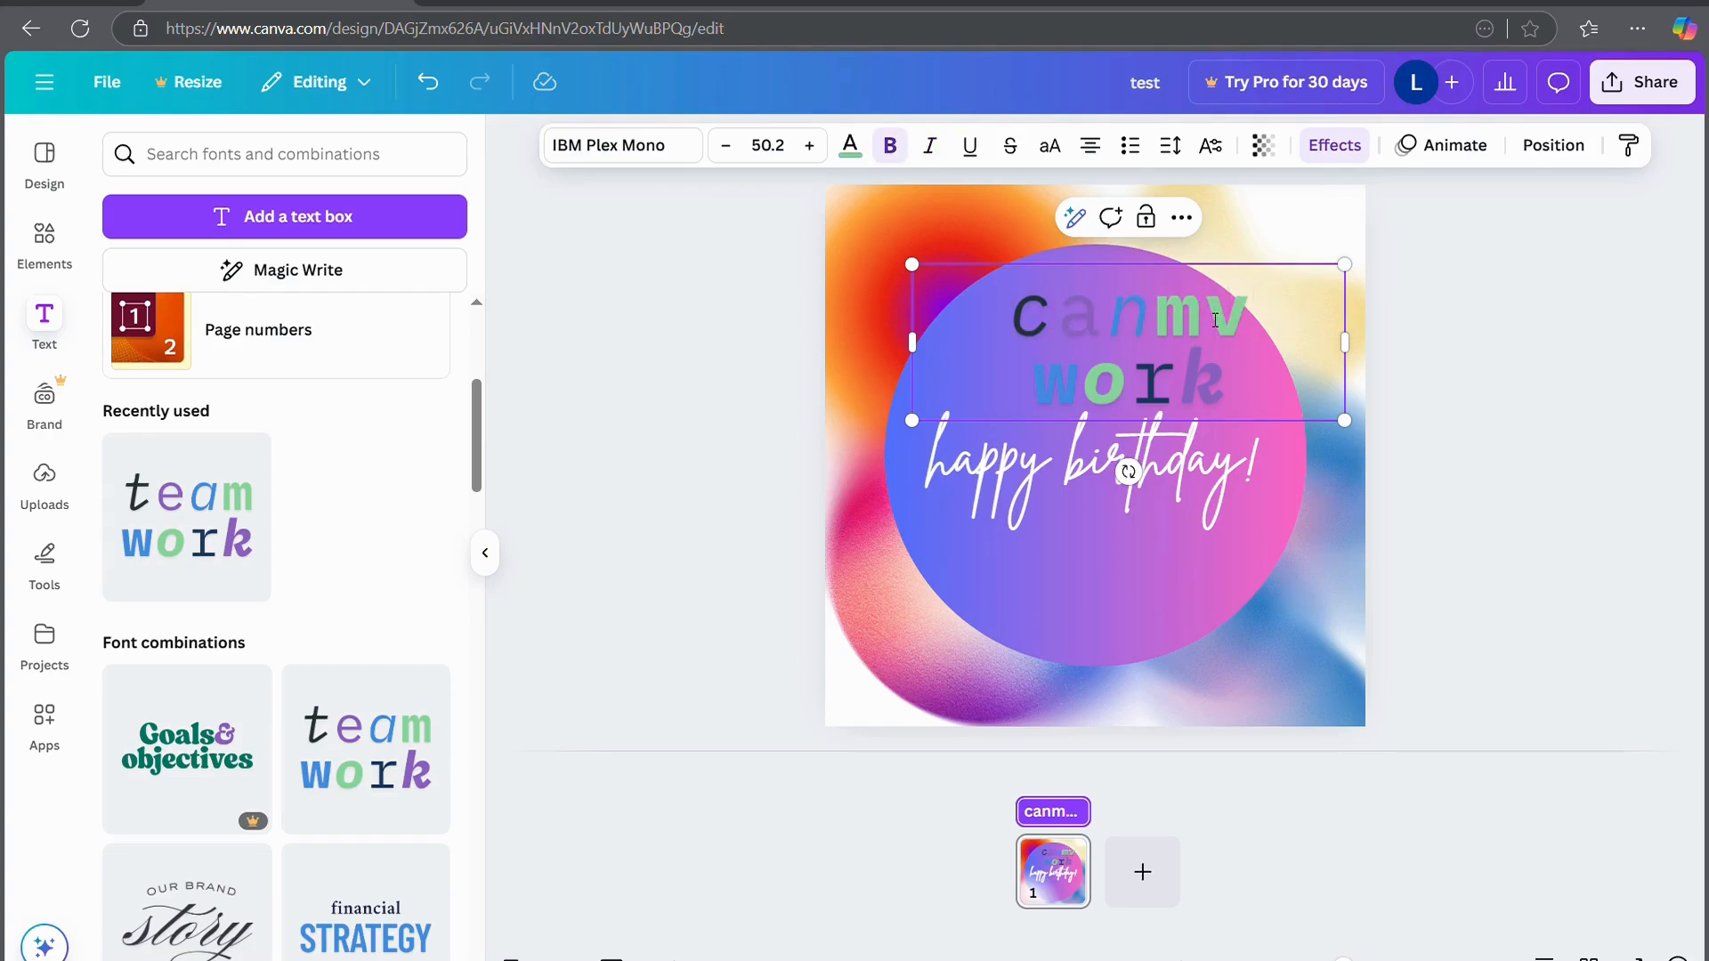
{"action": "key", "text": "BackSpace"}
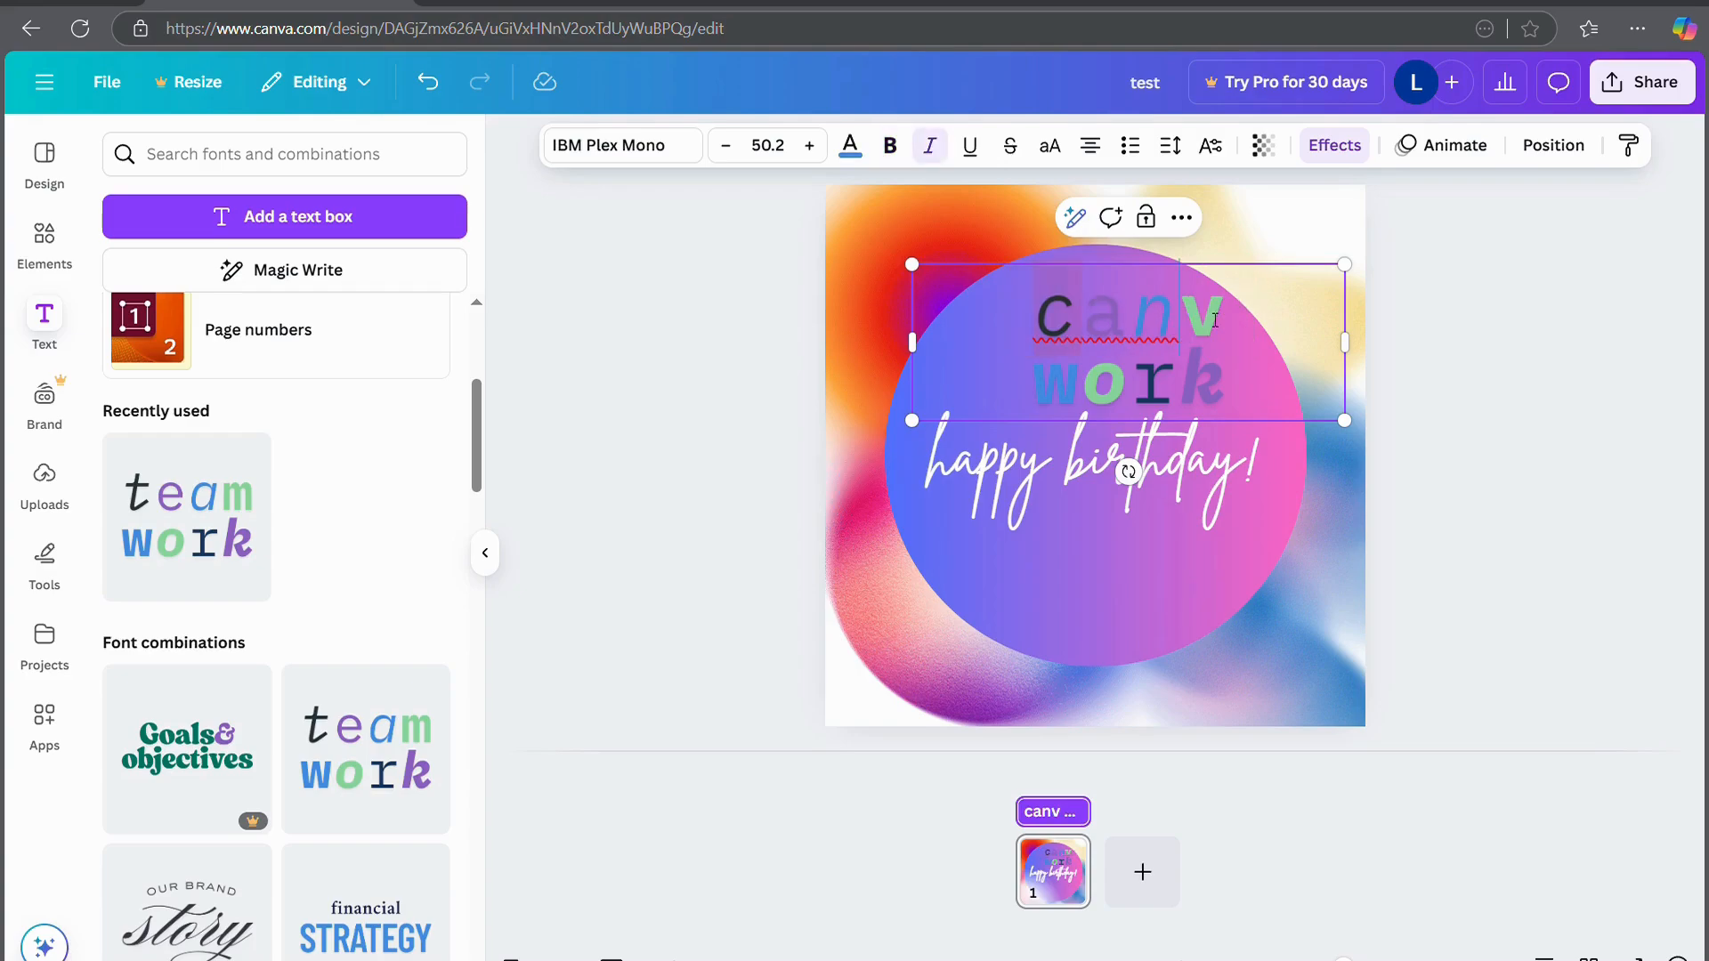
Add 'a', delete 'work' and join the lines so the heading reads 'canva'
{"action": "left_click", "coordinate": [1043, 396]}
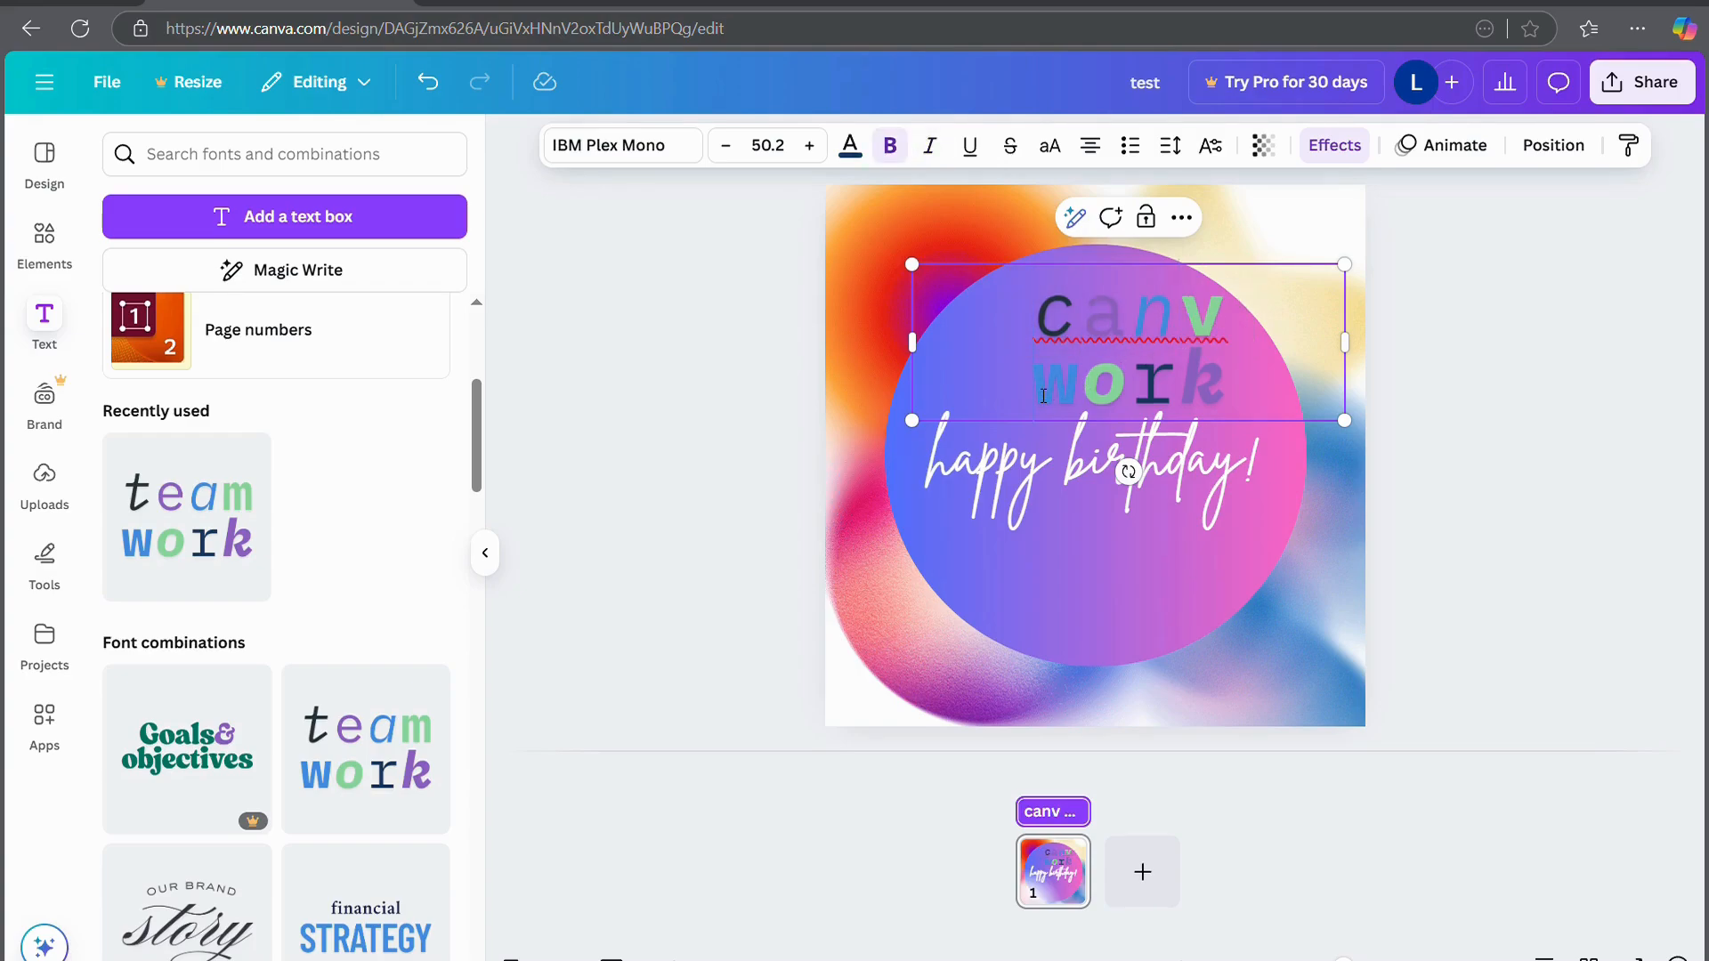
{"action": "type", "text": "a"}
{"action": "key", "text": "shift+End"}
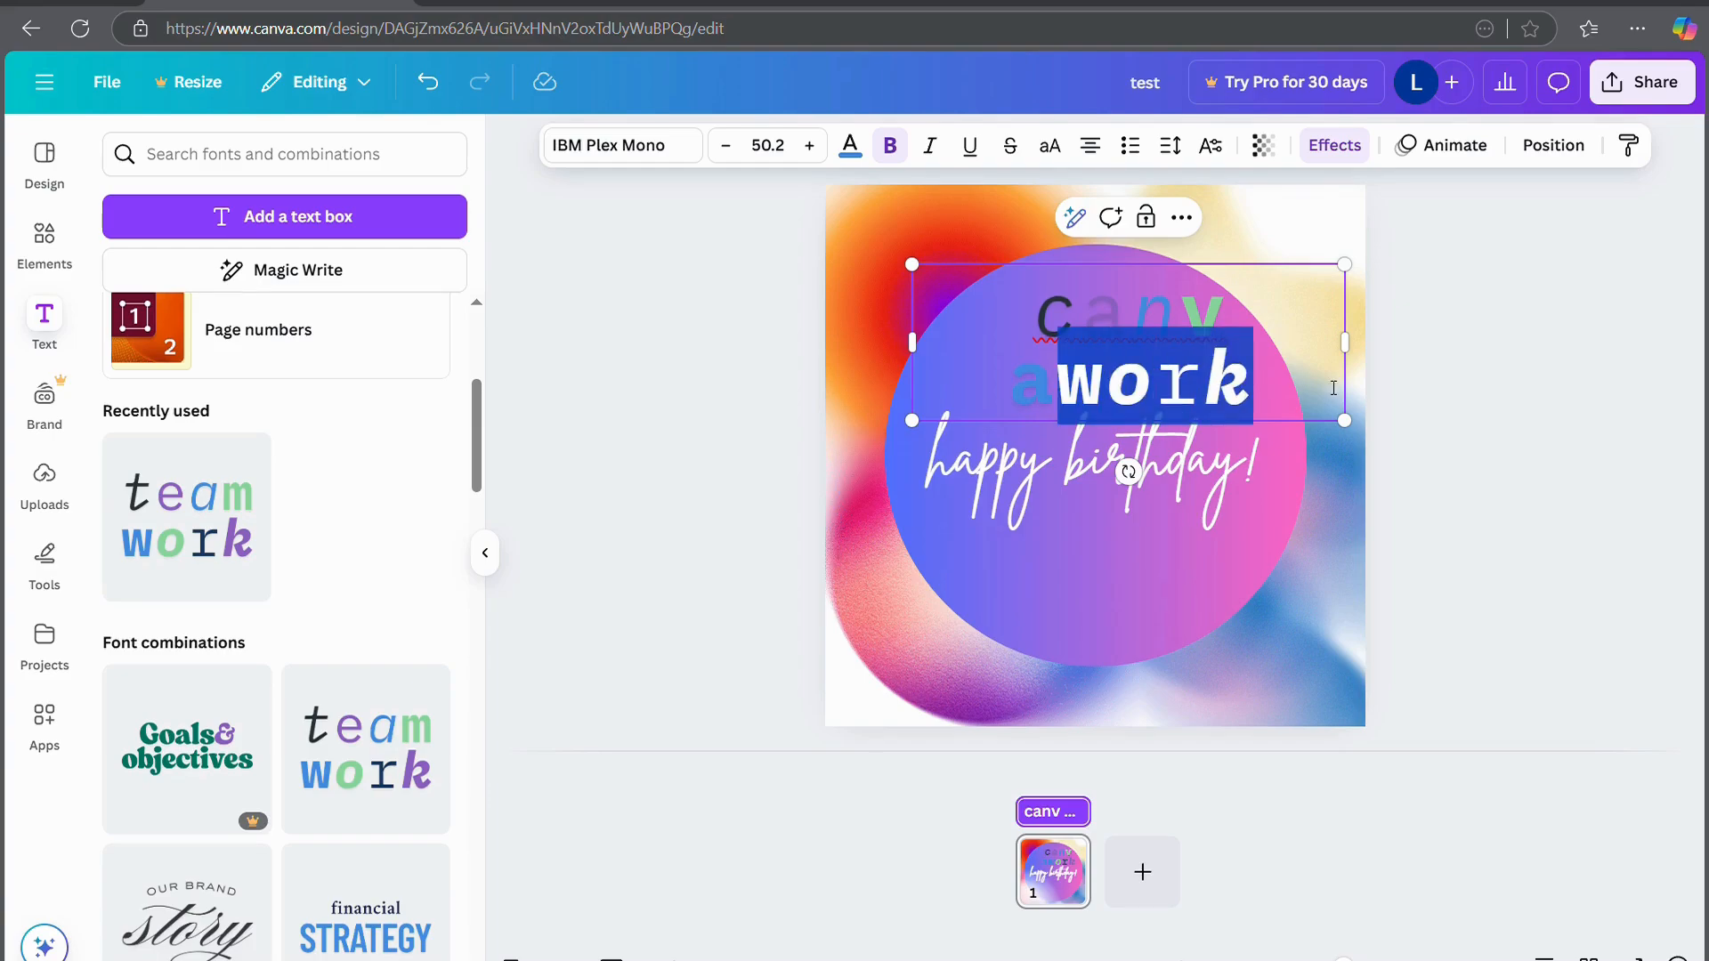
{"action": "key", "text": "BackSpace"}
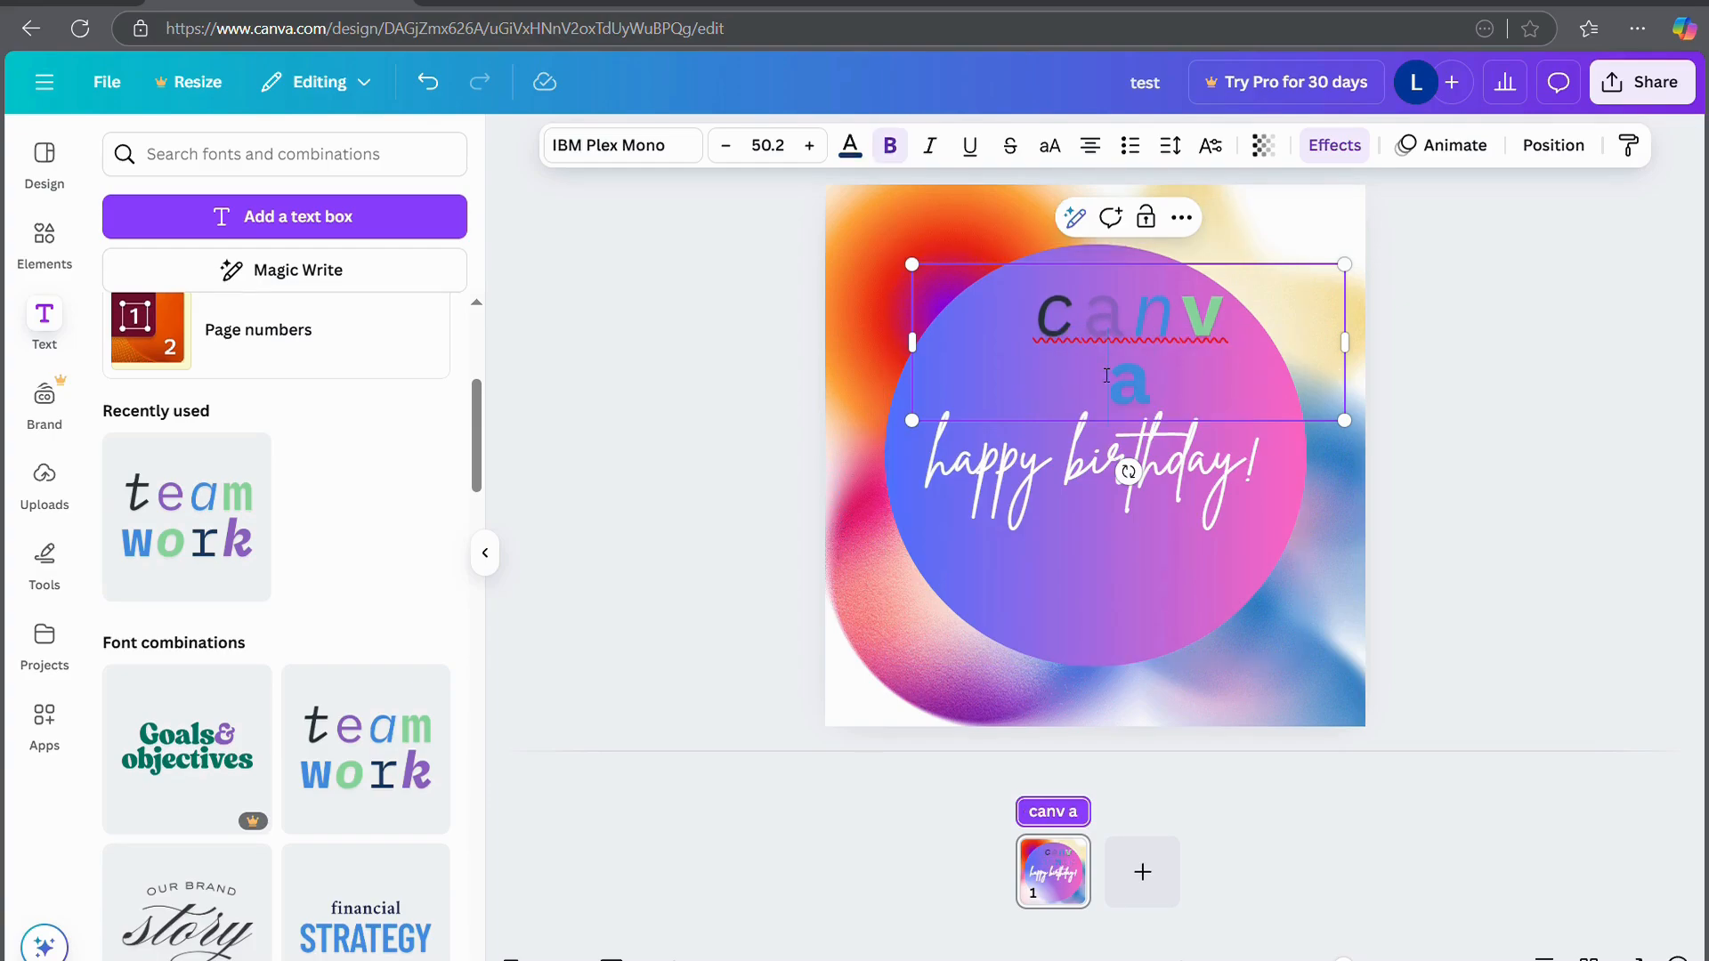
{"action": "key", "text": "BackSpace"}
{"action": "left_click", "coordinate": [1560, 393]}
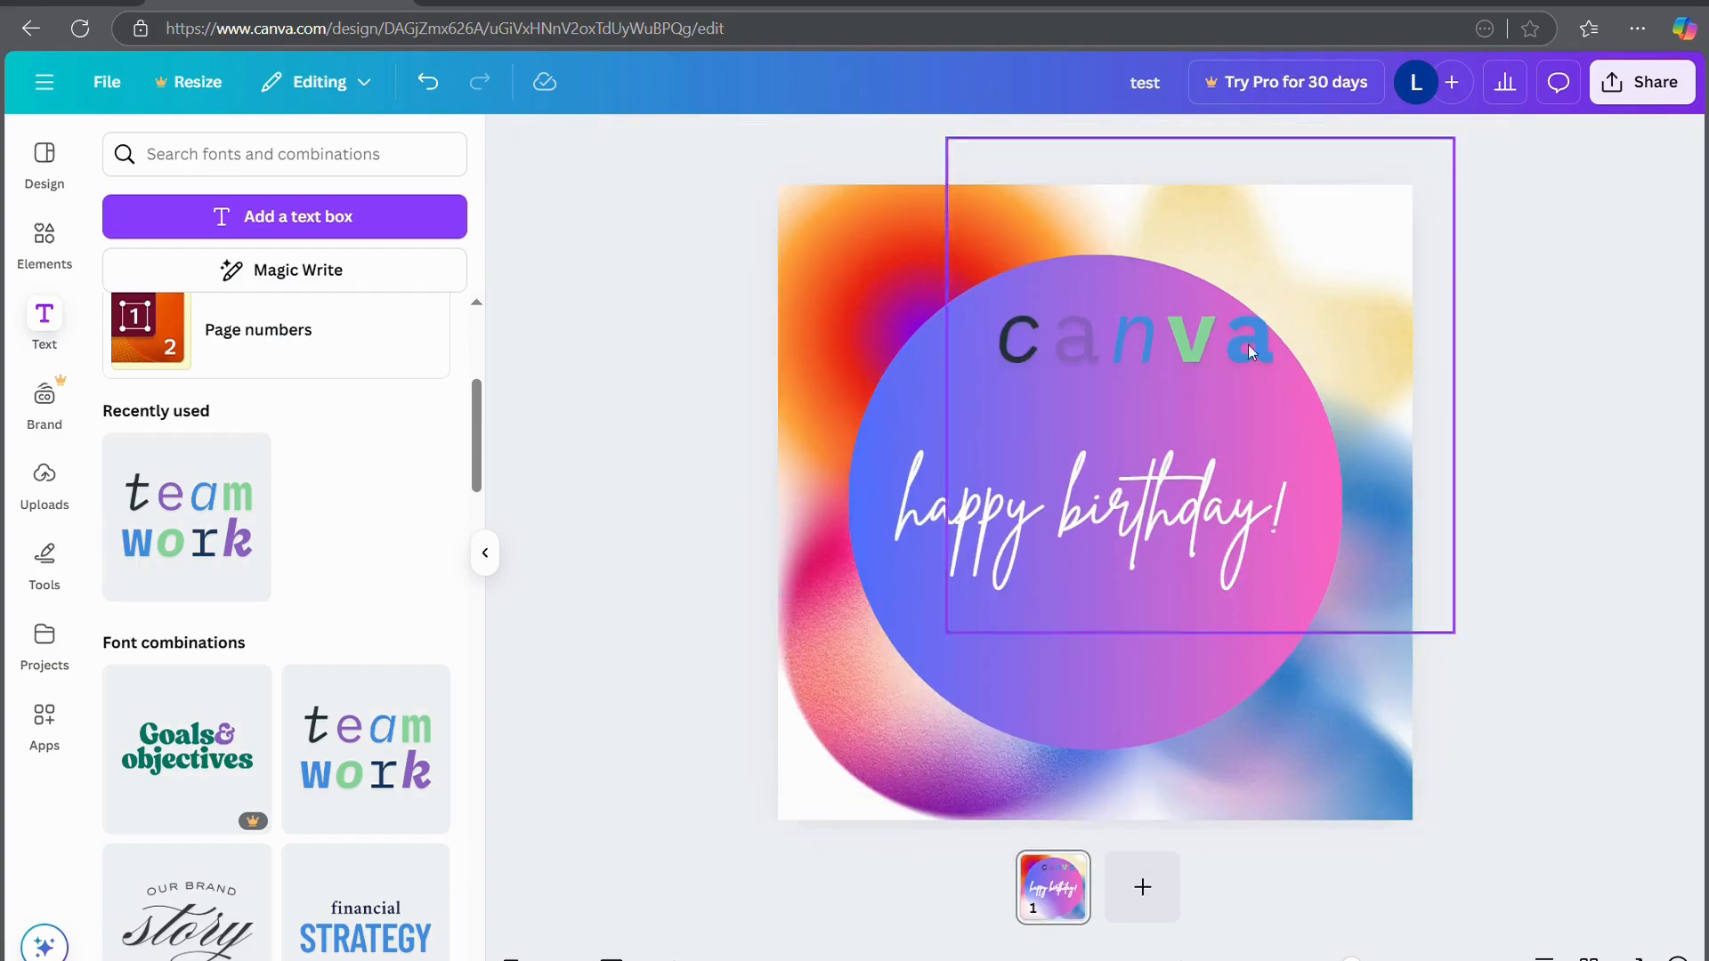
{"action": "left_click_drag", "start_coordinate": [1161, 345], "coordinate": [1123, 398]}
{"action": "left_click", "coordinate": [1519, 493]}
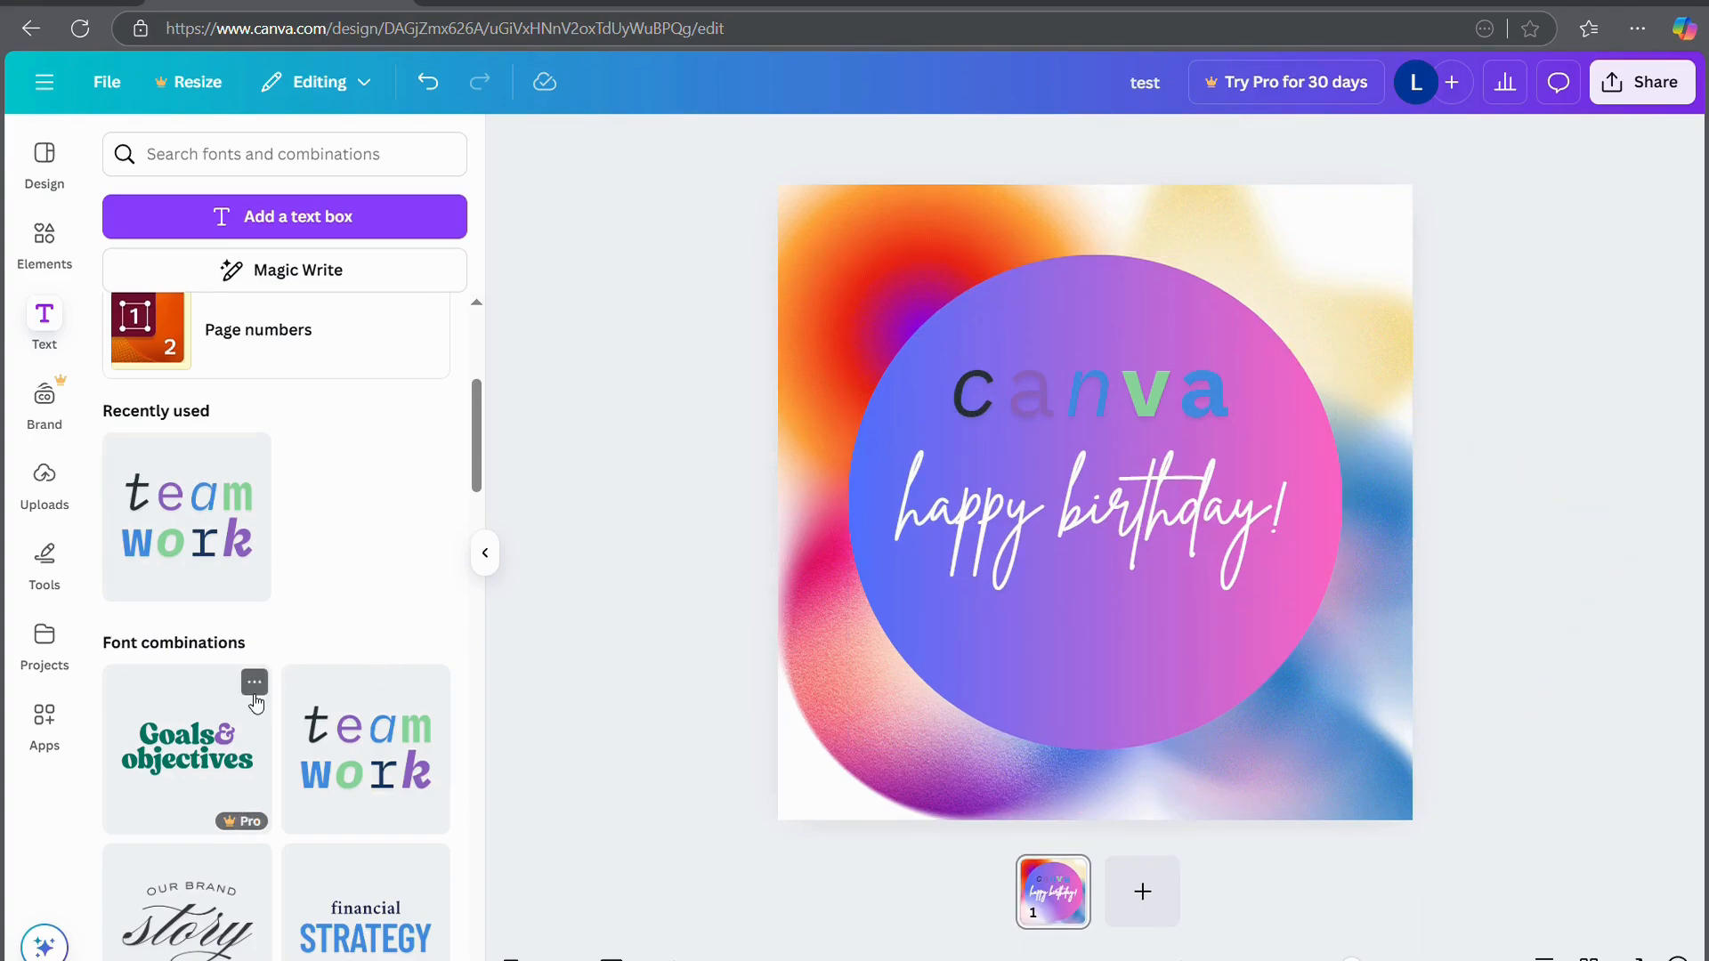
{"action": "scroll", "coordinate": [252, 691], "scroll_direction": "down", "scroll_amount": 6}
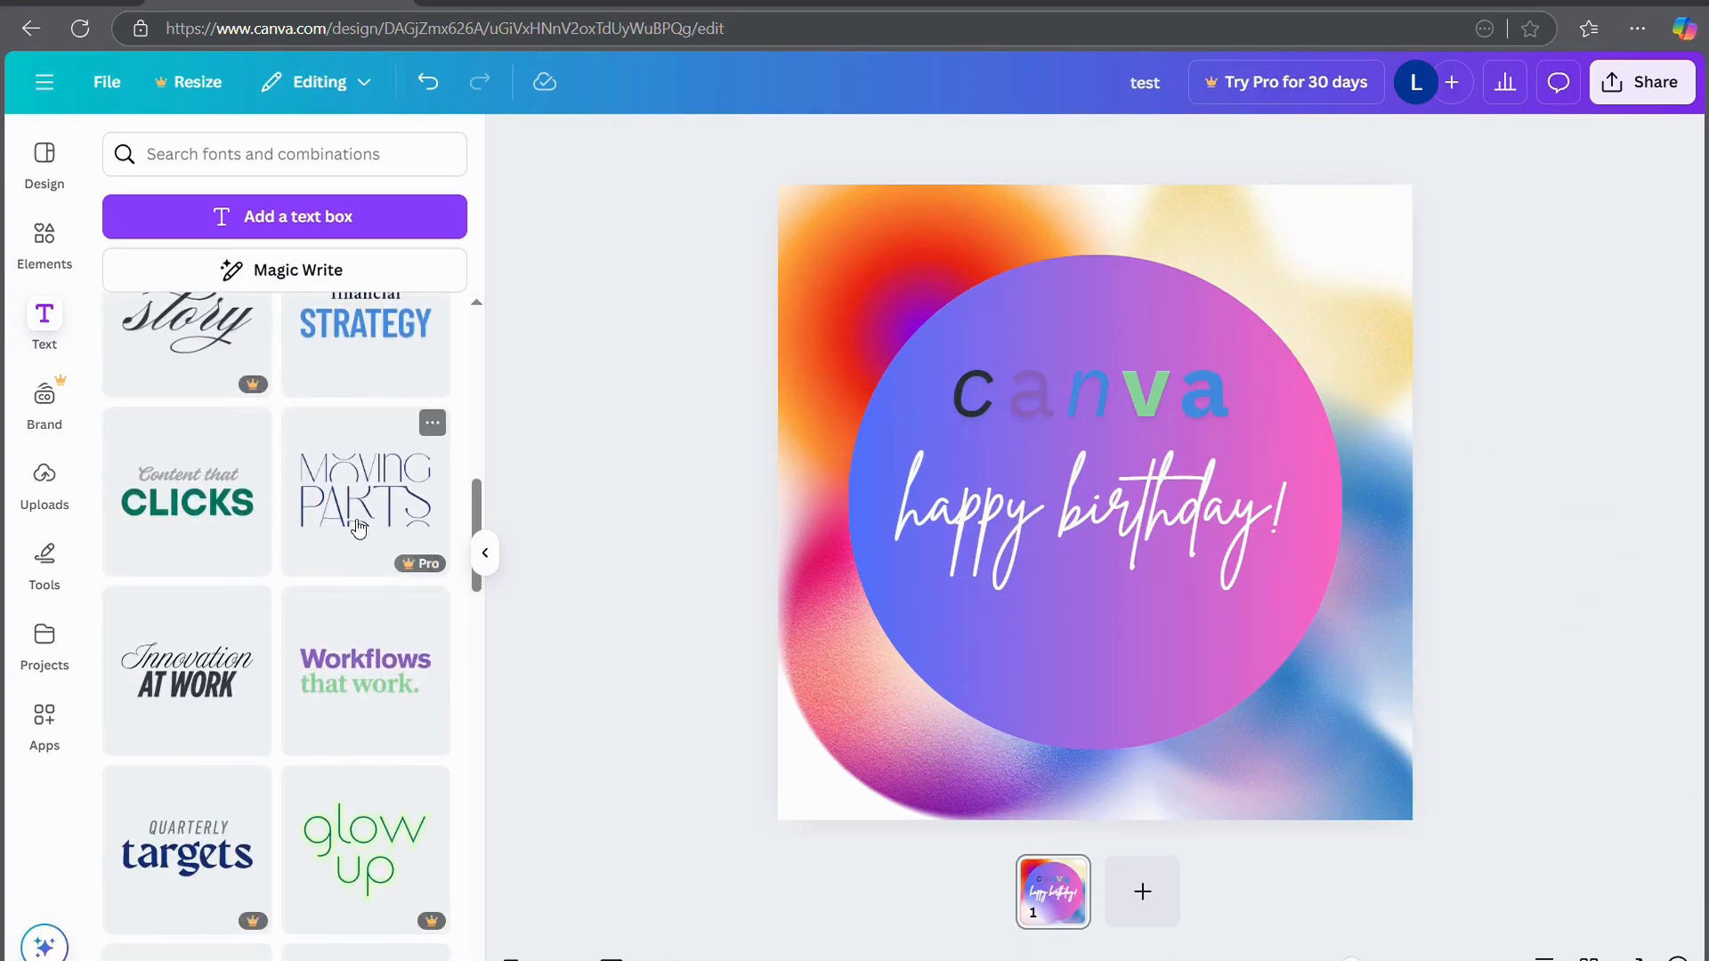
{"action": "left_click", "coordinate": [360, 508]}
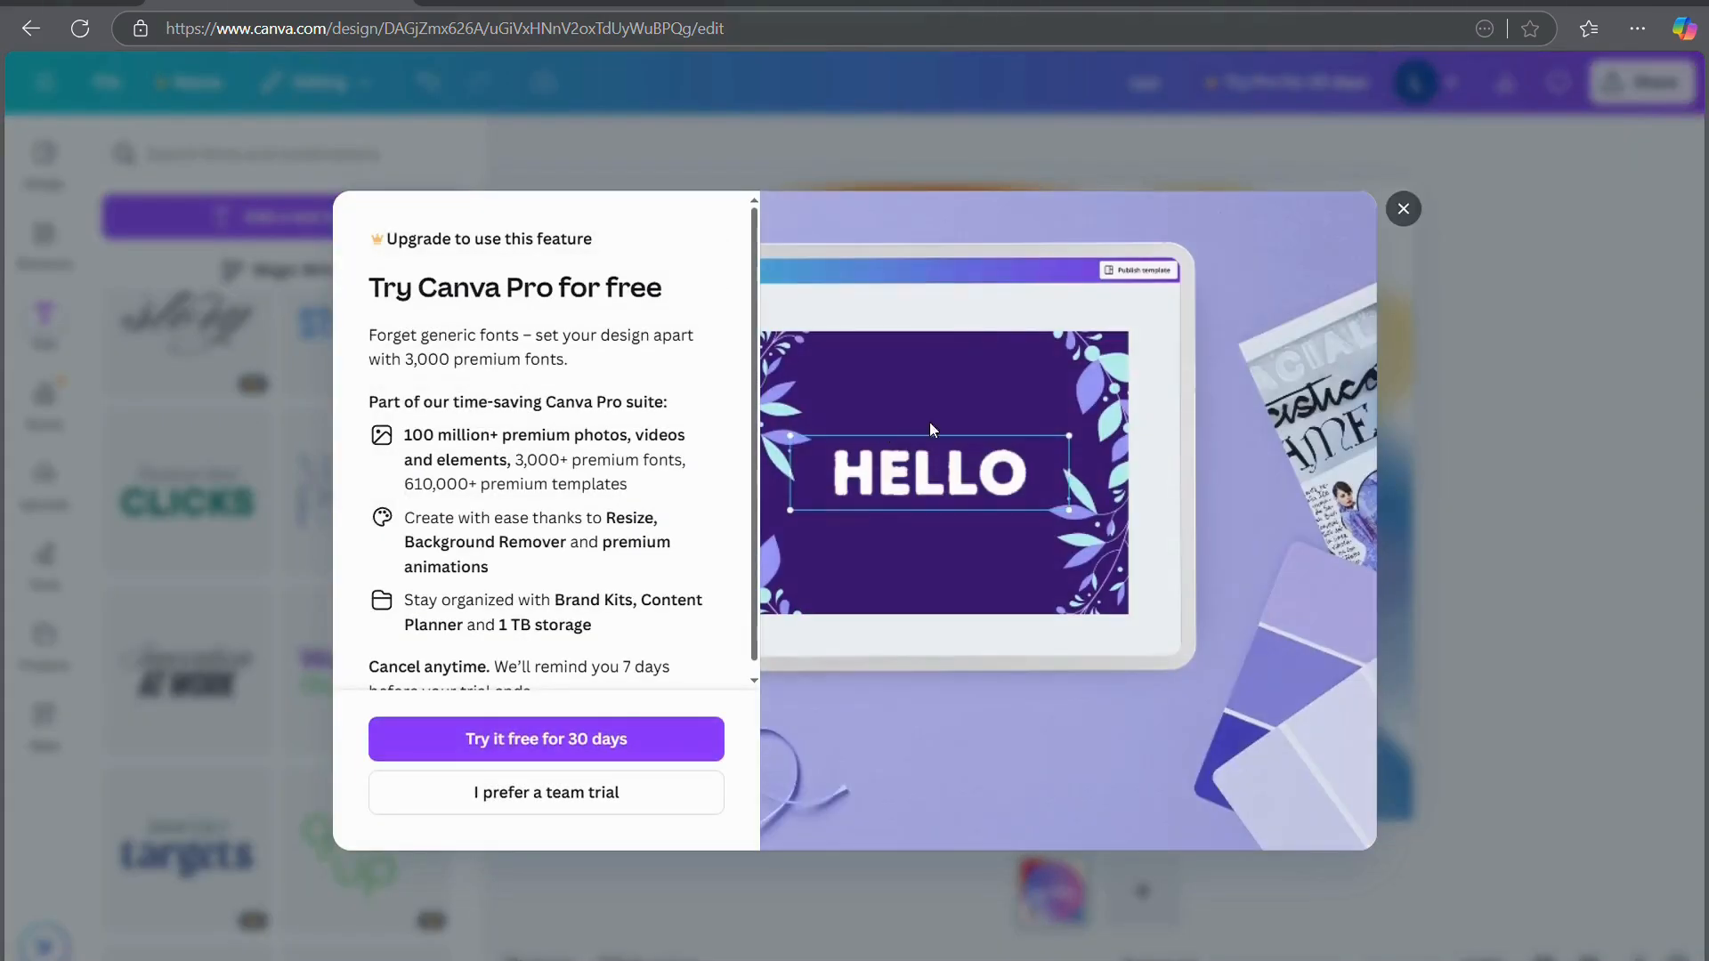
{"action": "left_click", "coordinate": [1404, 209]}
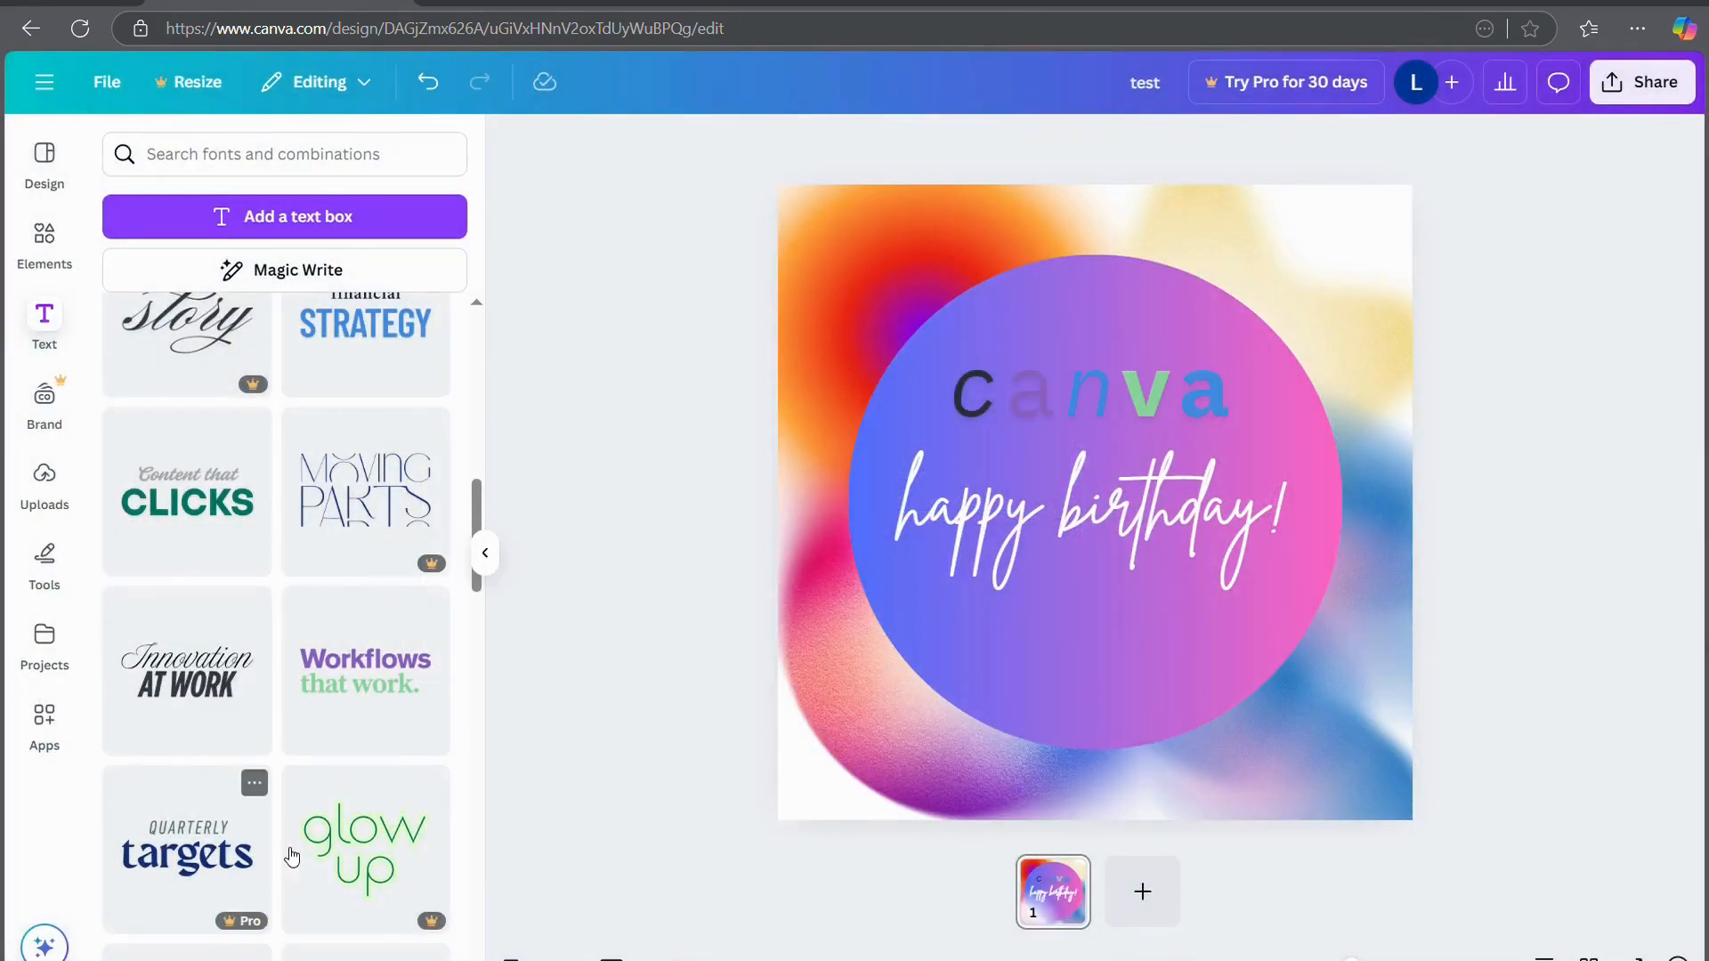
{"action": "scroll", "coordinate": [206, 704], "scroll_direction": "down", "scroll_amount": 5}
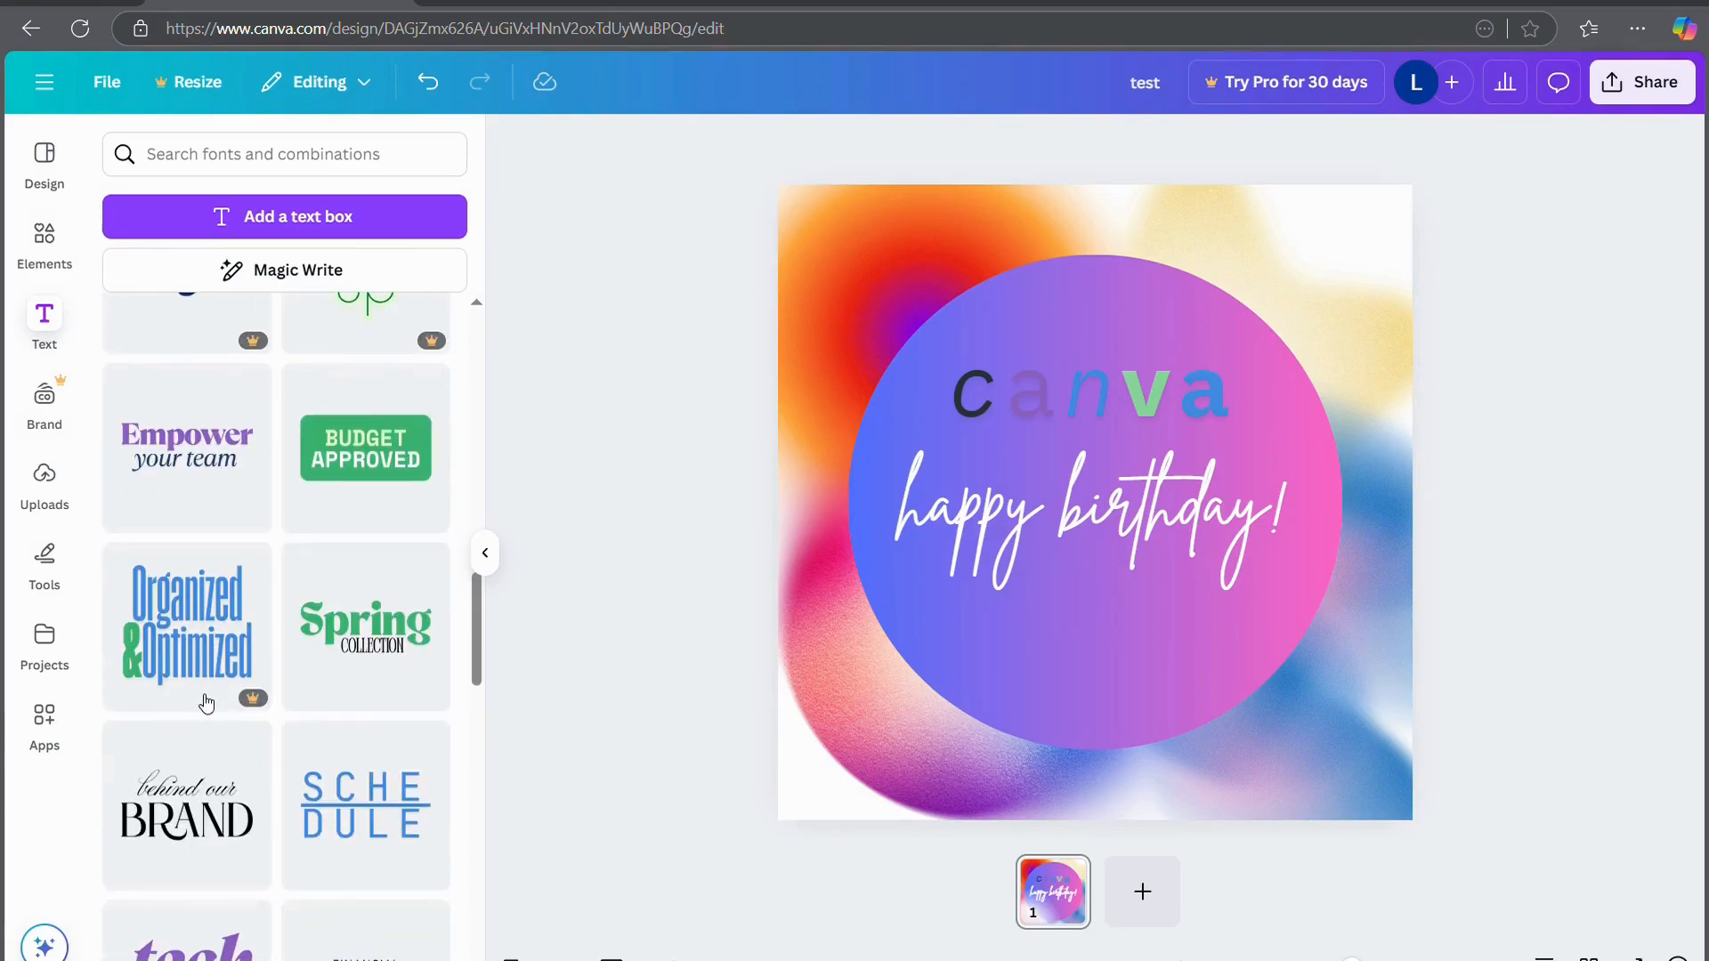
{"action": "scroll", "coordinate": [337, 847], "scroll_direction": "down", "scroll_amount": 3}
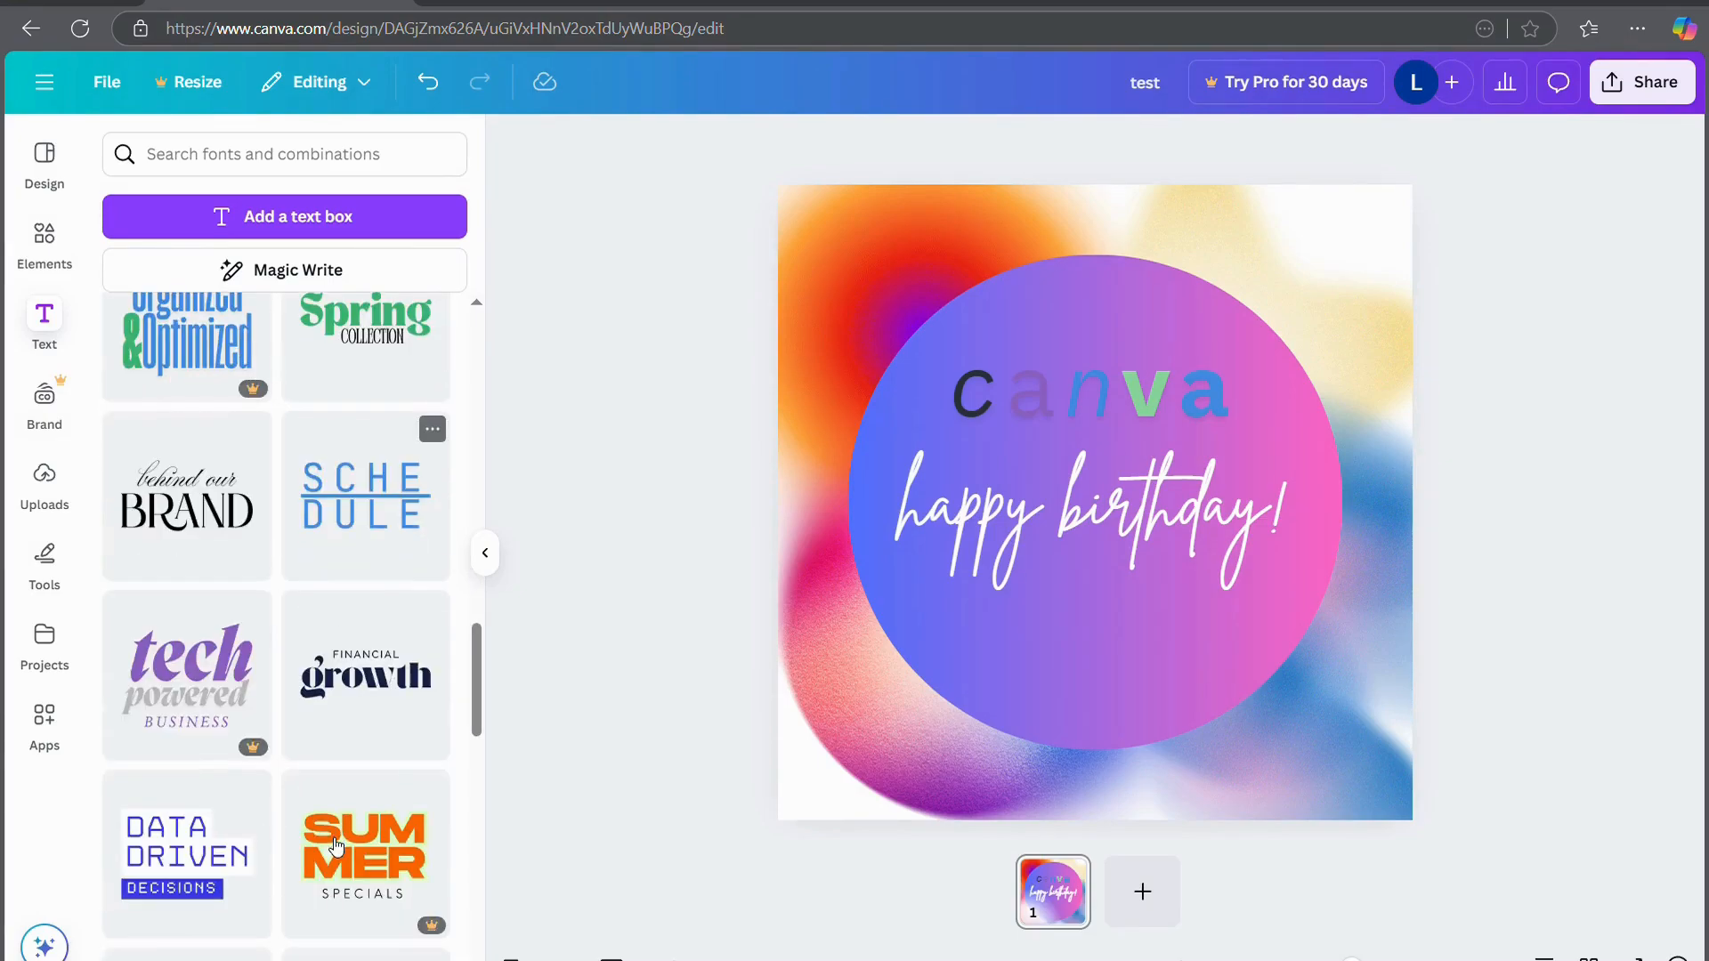
{"action": "scroll", "coordinate": [356, 758], "scroll_direction": "down", "scroll_amount": 4}
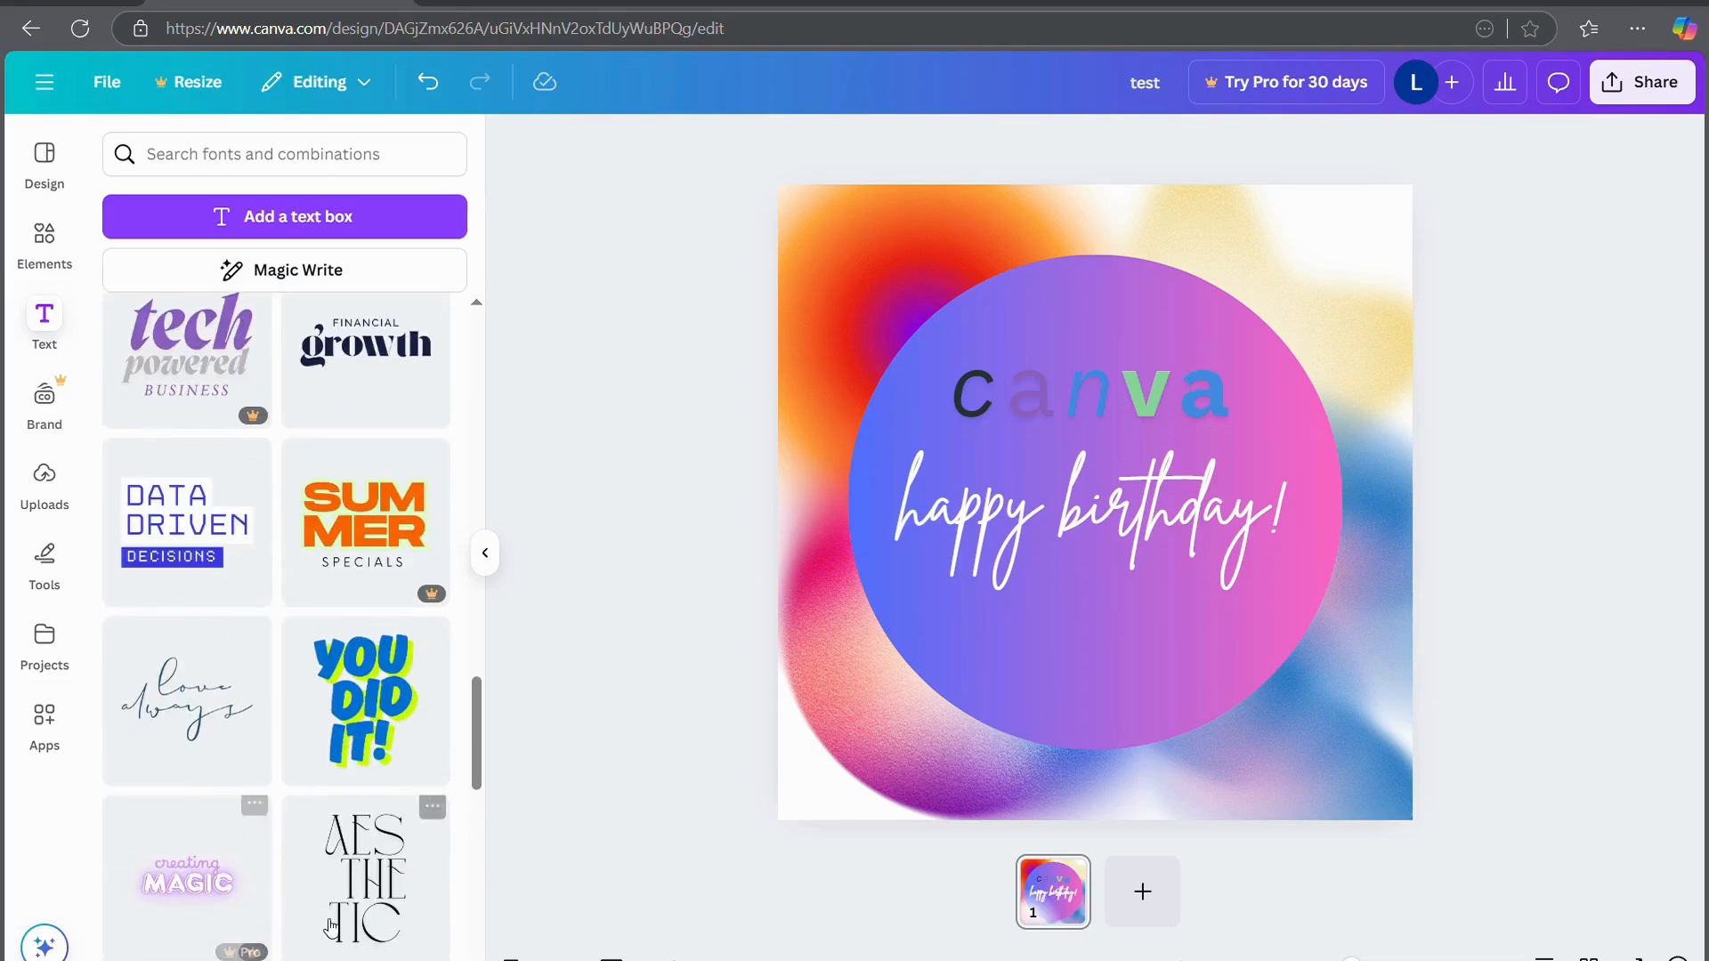
Select 'happy birthday!', toggle underline on and off, and check the extra text options
{"action": "left_click", "coordinate": [1070, 499]}
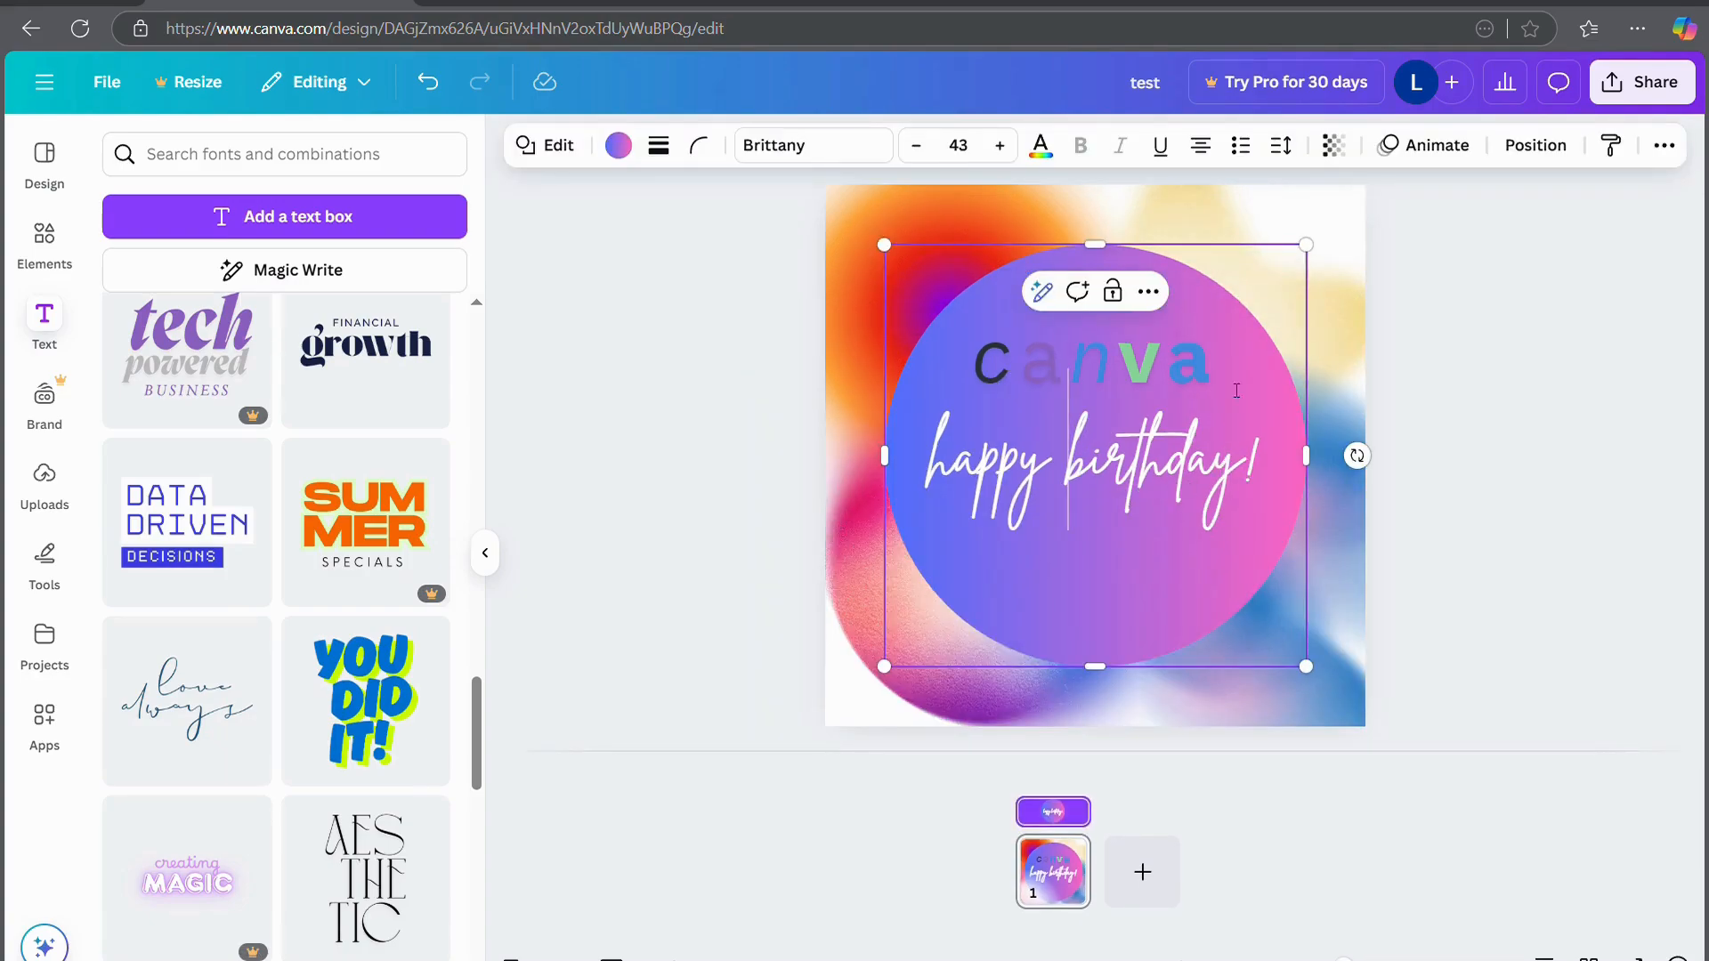
{"action": "left_click", "coordinate": [1264, 471]}
{"action": "left_click_drag", "start_coordinate": [1270, 474], "coordinate": [794, 473]}
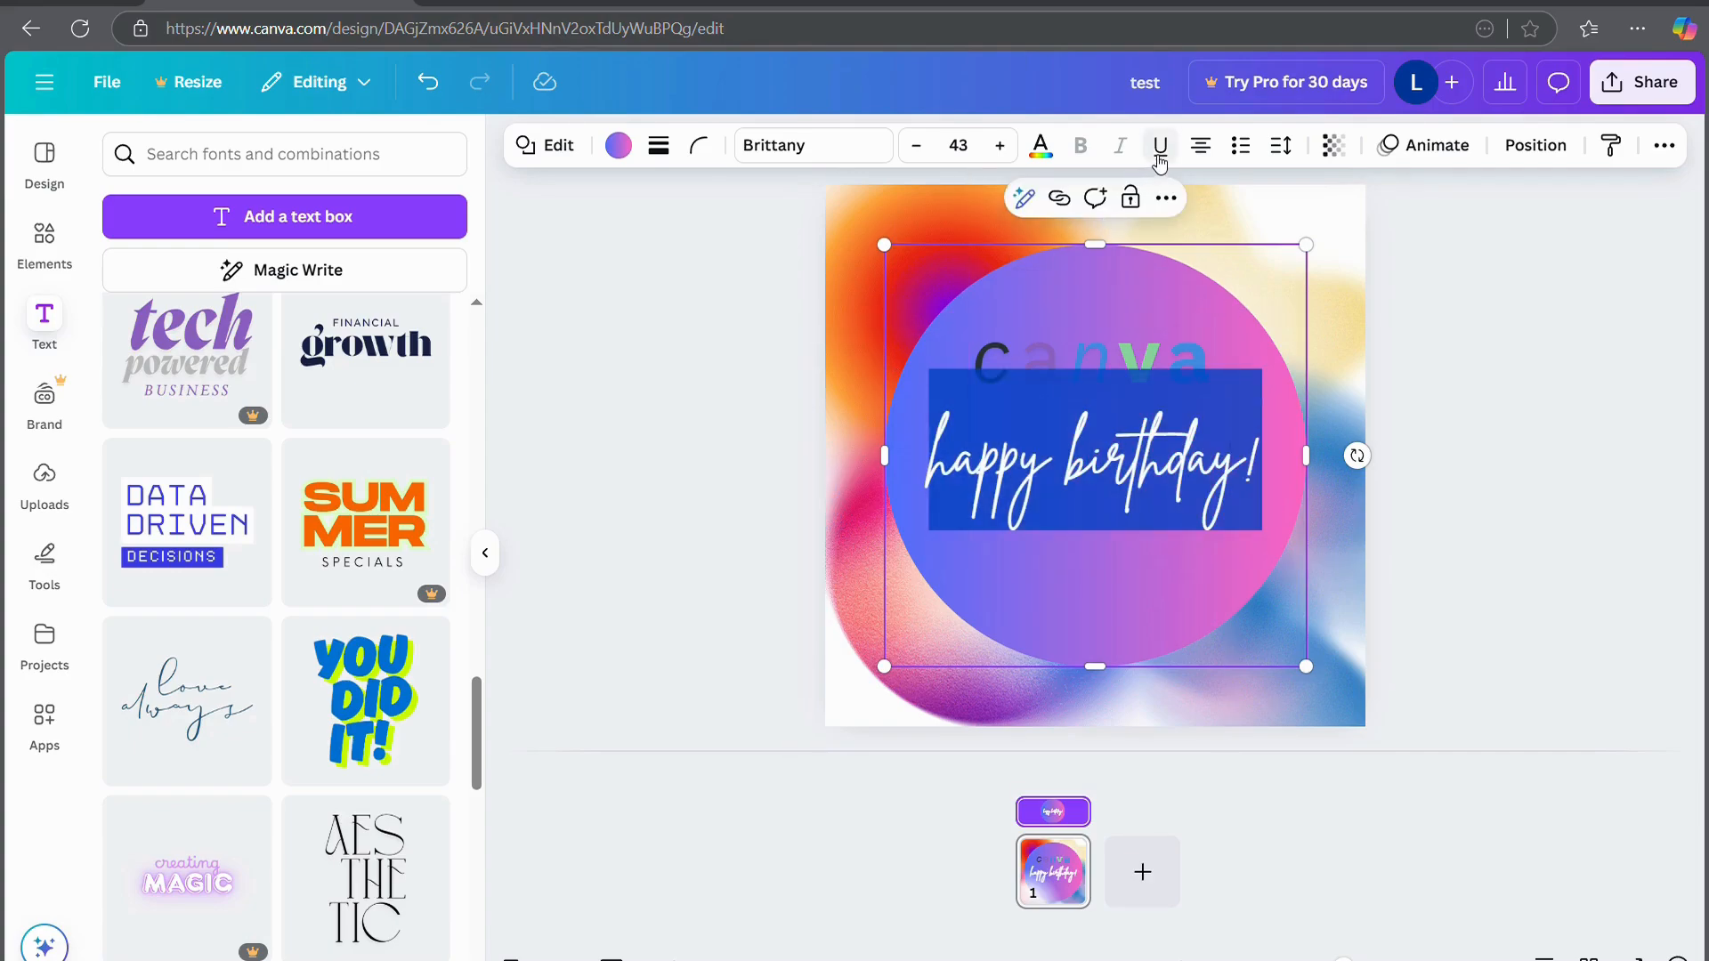
{"action": "left_click", "coordinate": [1163, 149]}
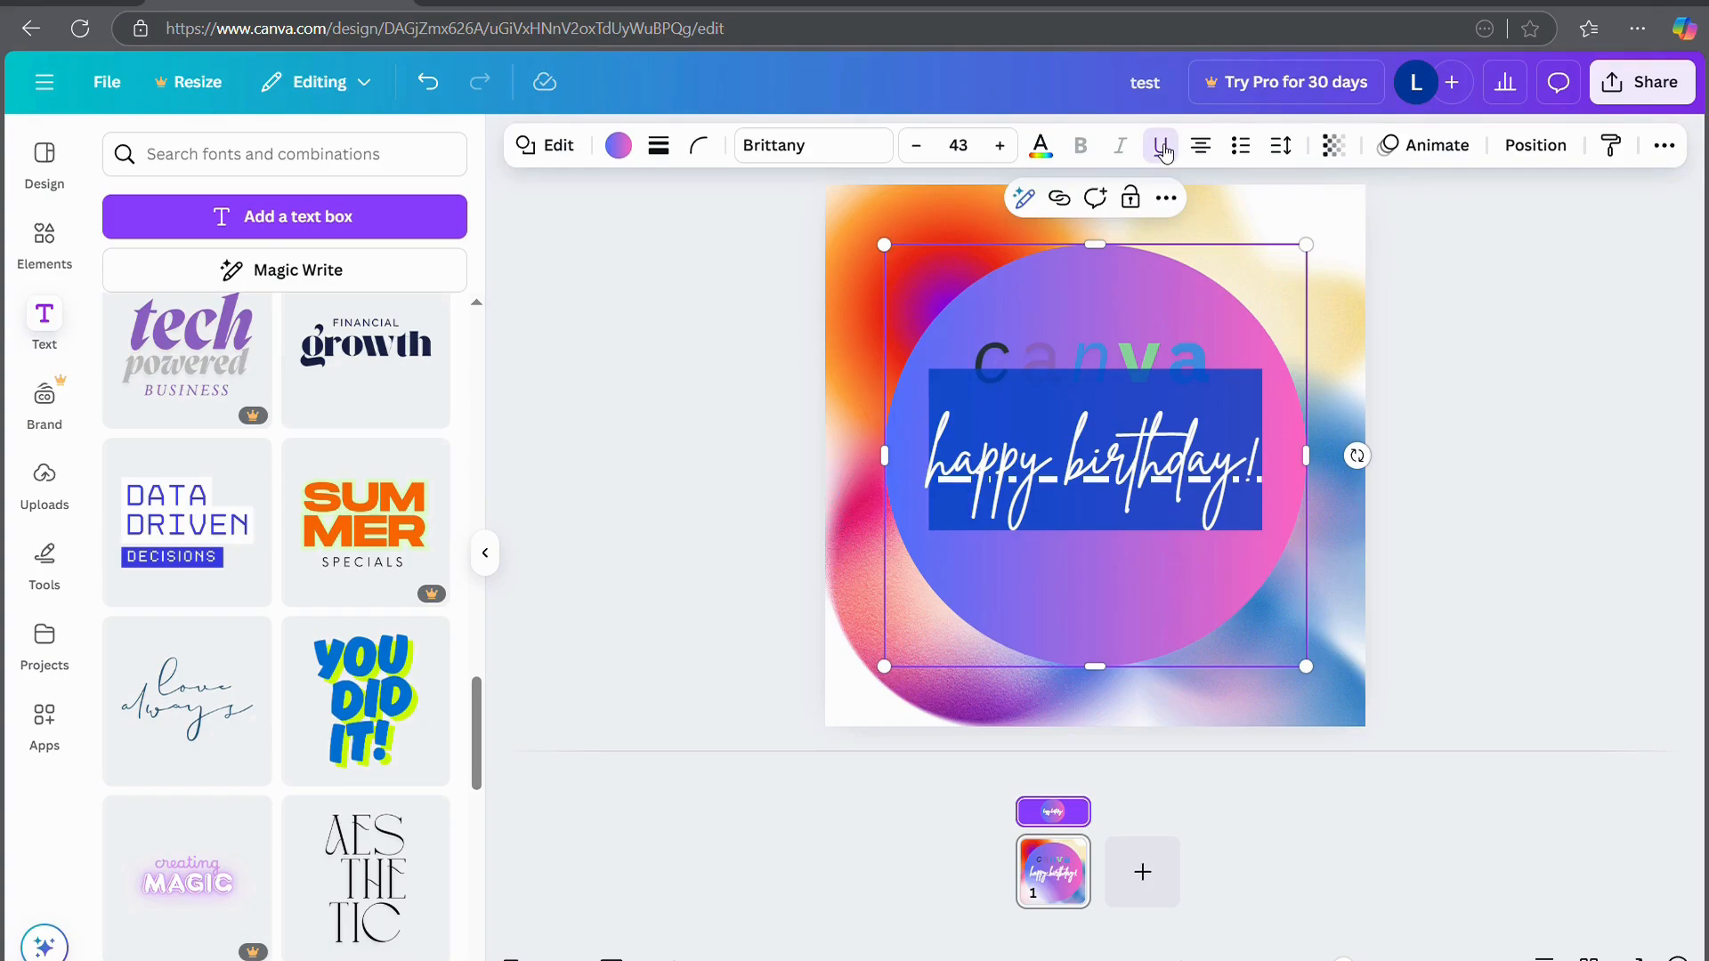
{"action": "left_click", "coordinate": [1163, 150]}
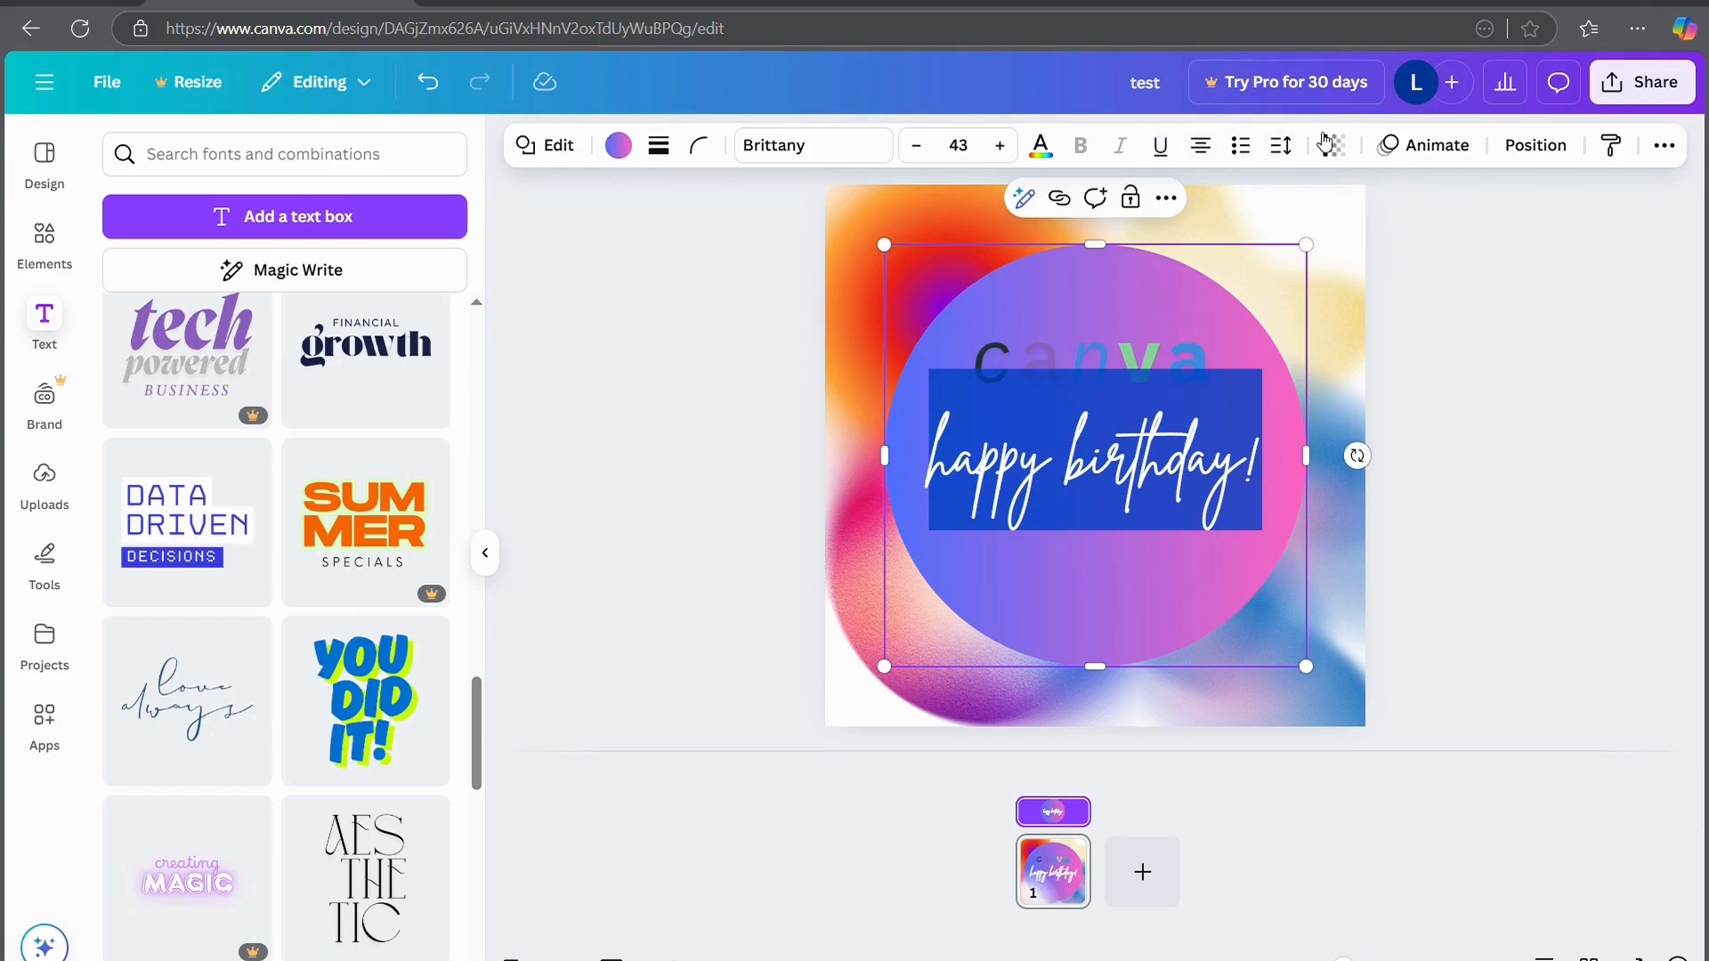
{"action": "left_click", "coordinate": [1167, 199]}
{"action": "left_click", "coordinate": [1167, 199]}
Delete the 'canva' text from the card and bring back the text side panel
{"action": "left_click", "coordinate": [42, 310]}
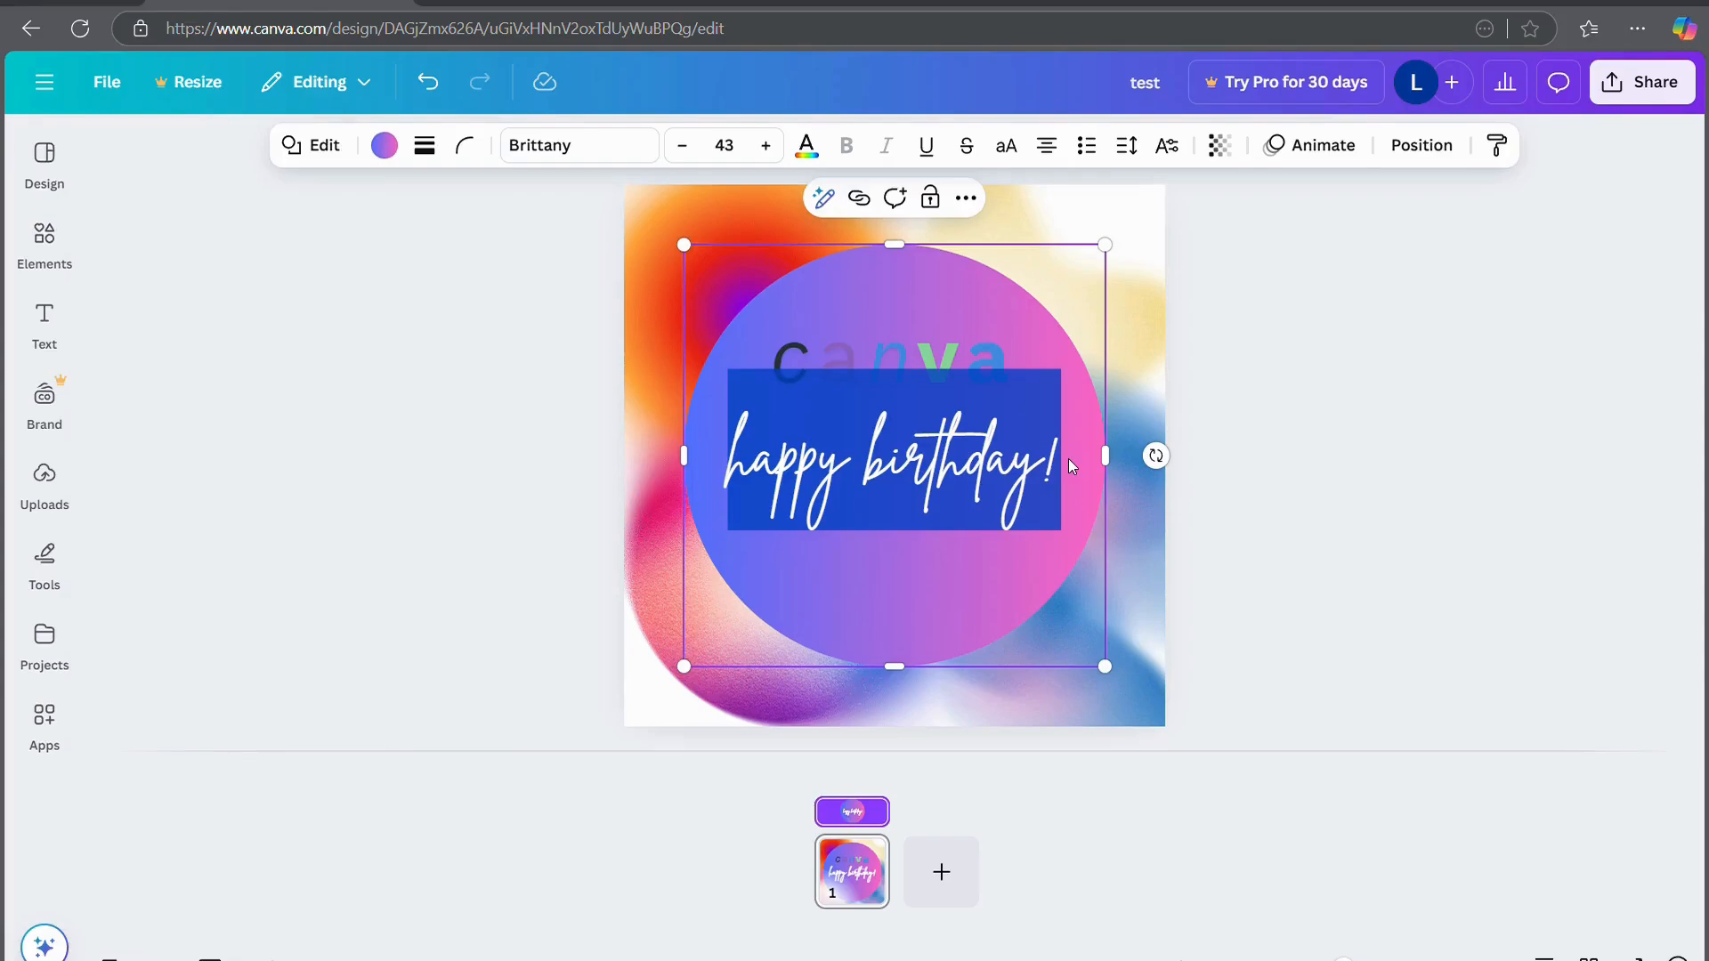
{"action": "left_click", "coordinate": [1397, 563]}
{"action": "left_click", "coordinate": [965, 382]}
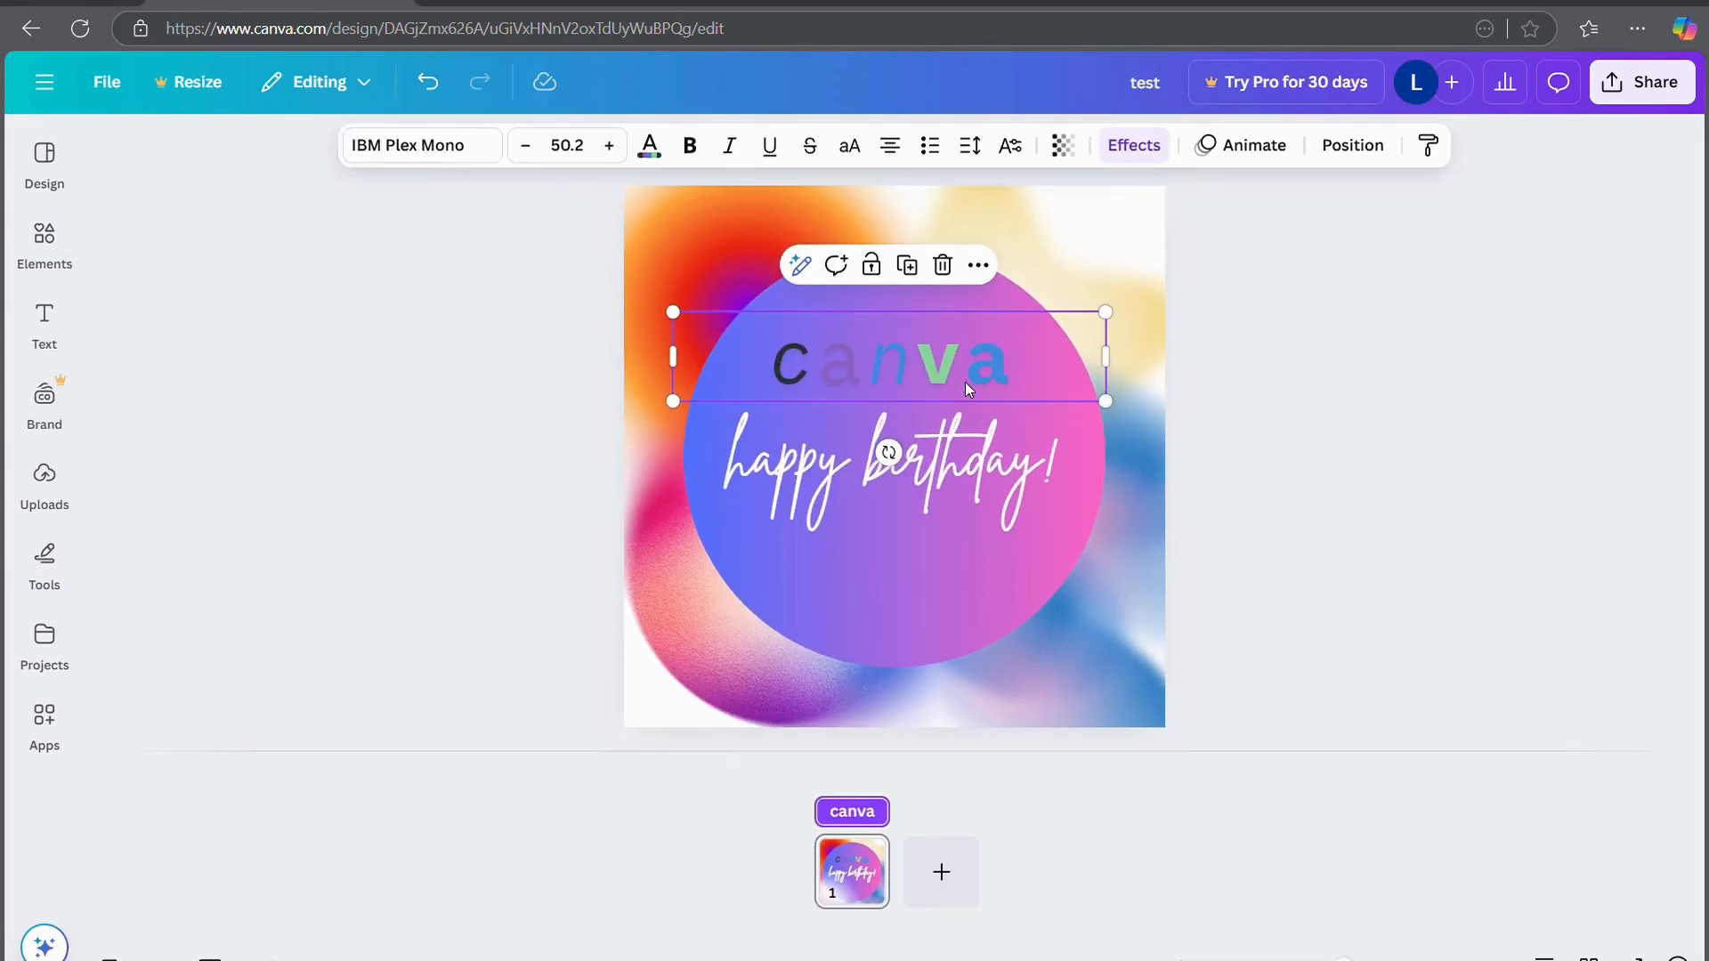
{"action": "left_click", "coordinate": [941, 264]}
{"action": "left_click", "coordinate": [877, 473]}
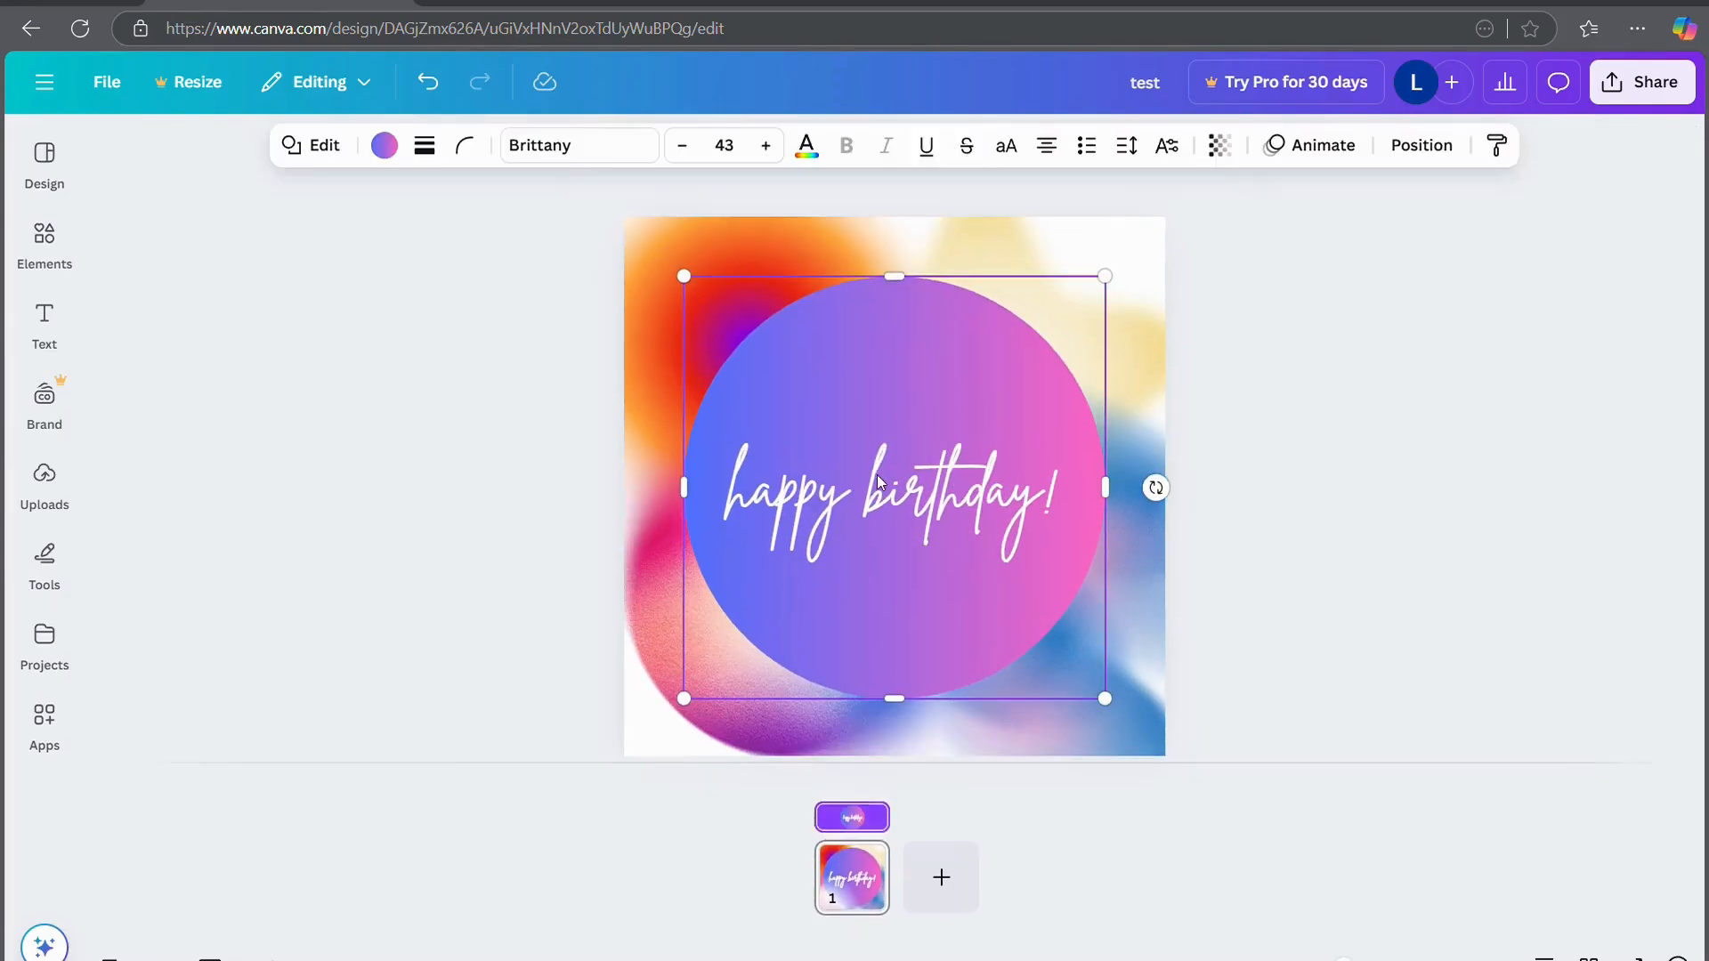
{"action": "left_click", "coordinate": [456, 425]}
{"action": "left_click", "coordinate": [42, 309]}
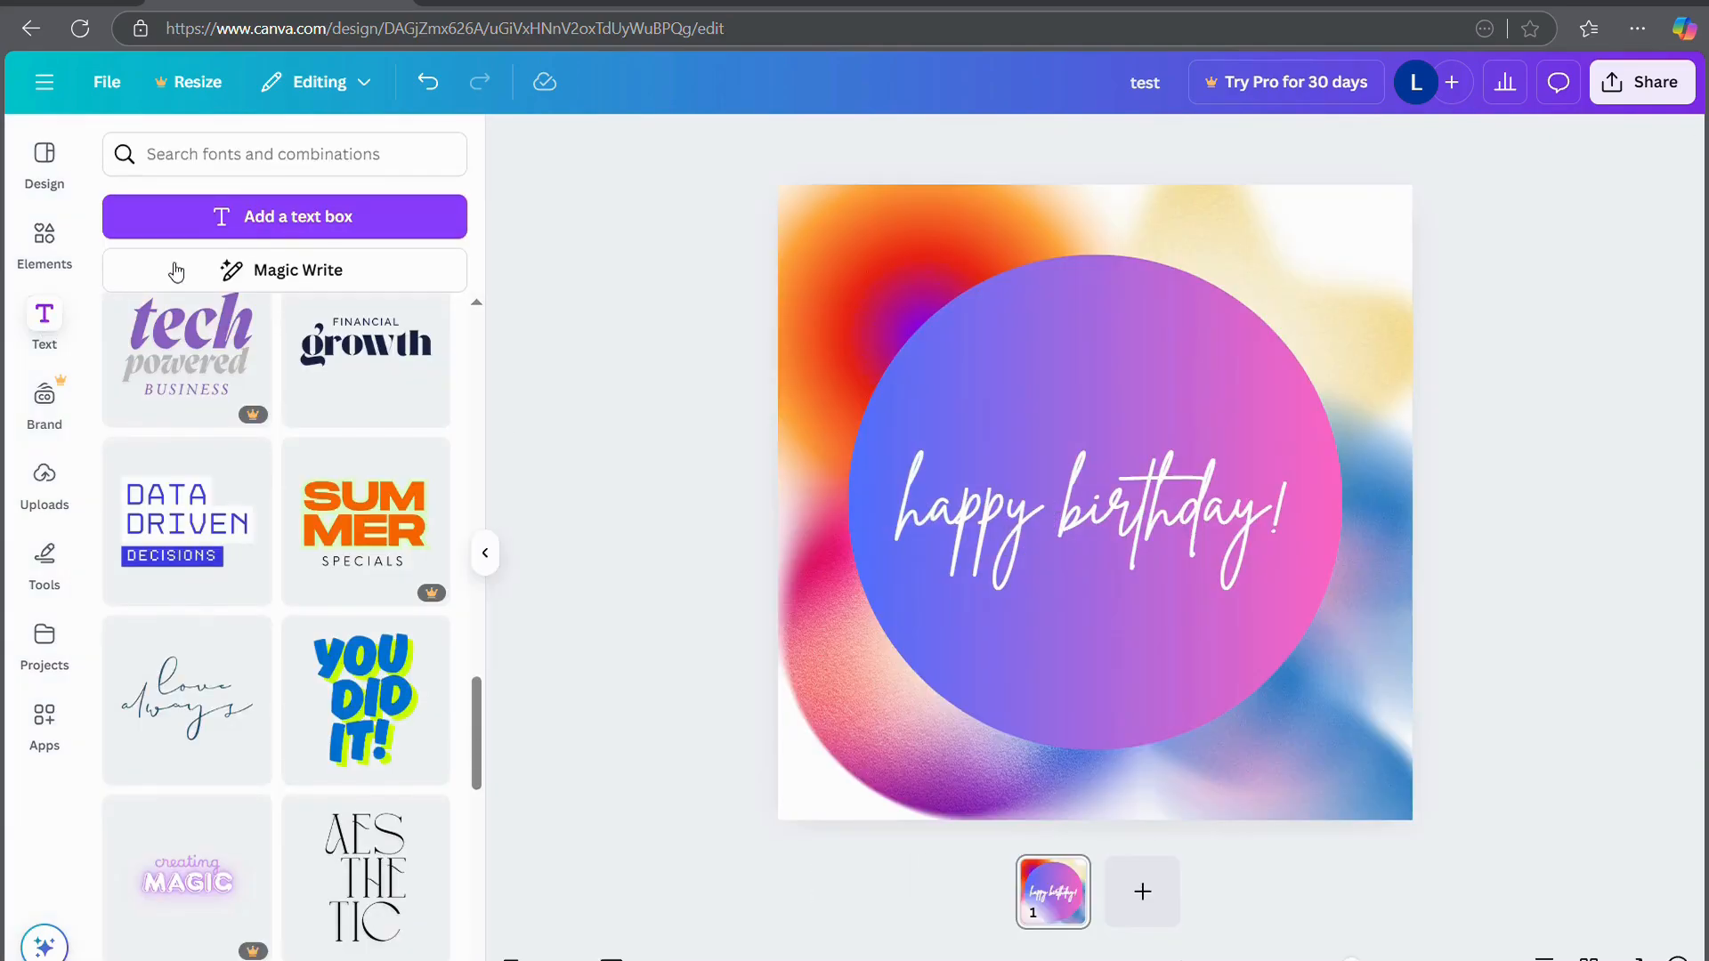
Add a new text box at the top of the circle and type 'test'
{"action": "left_click", "coordinate": [187, 218]}
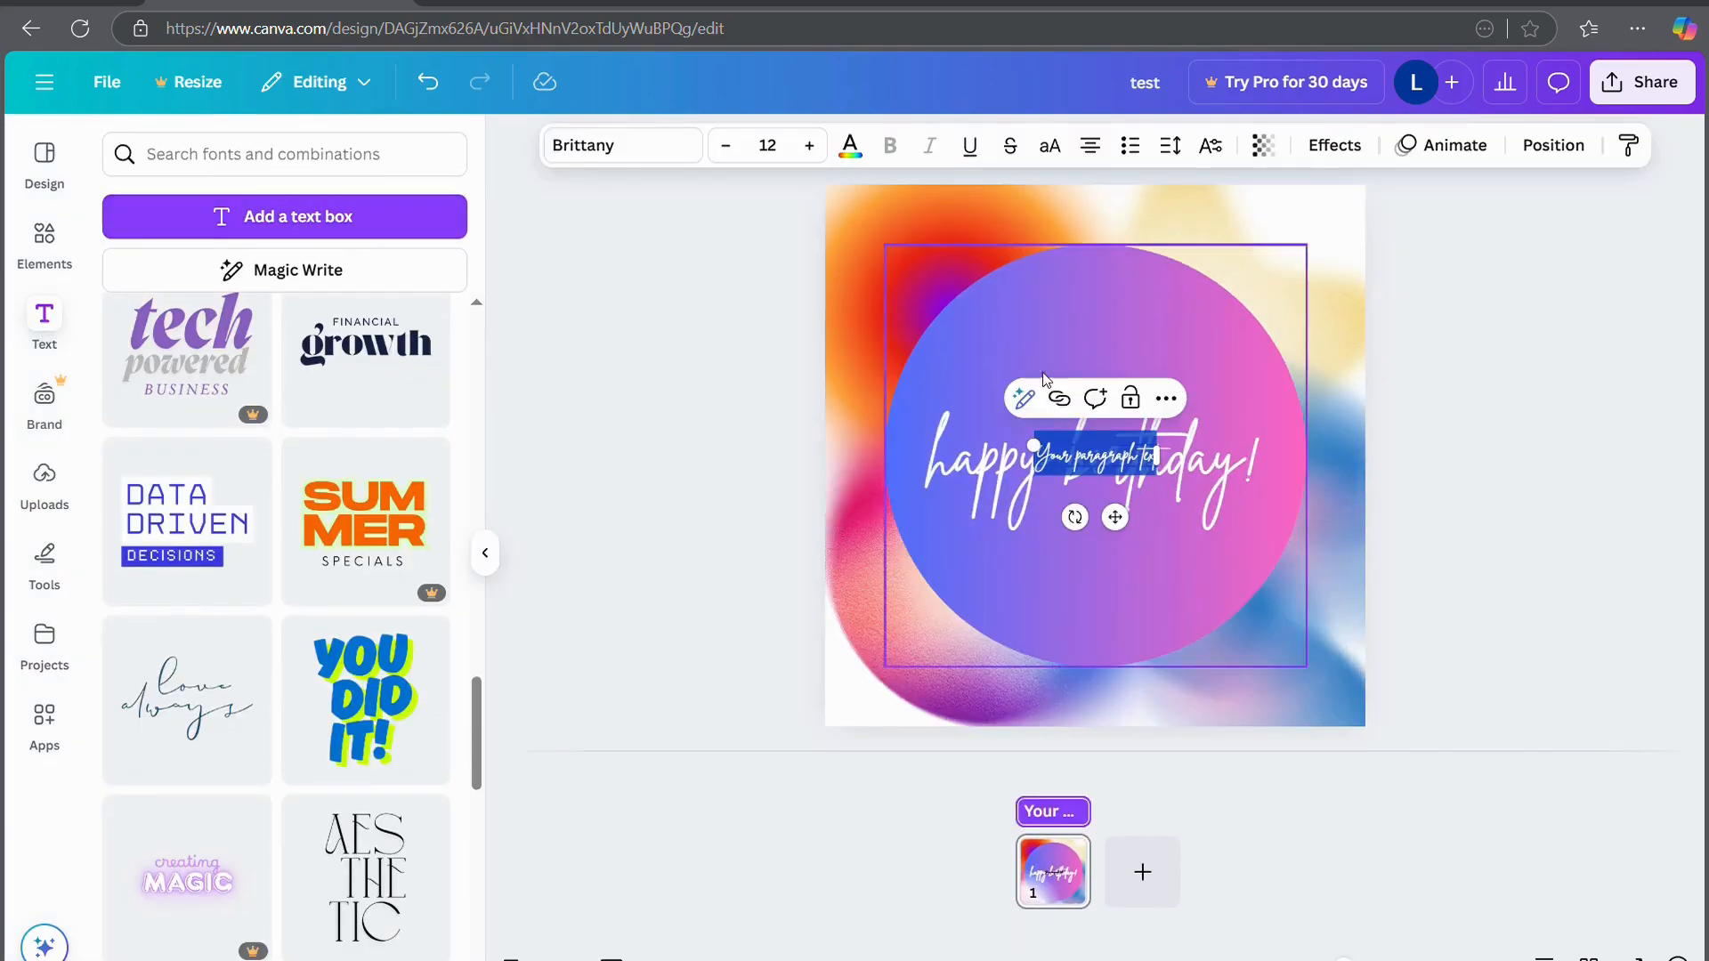
{"action": "left_click_drag", "start_coordinate": [1132, 530], "coordinate": [1151, 318]}
{"action": "left_click", "coordinate": [1123, 305]}
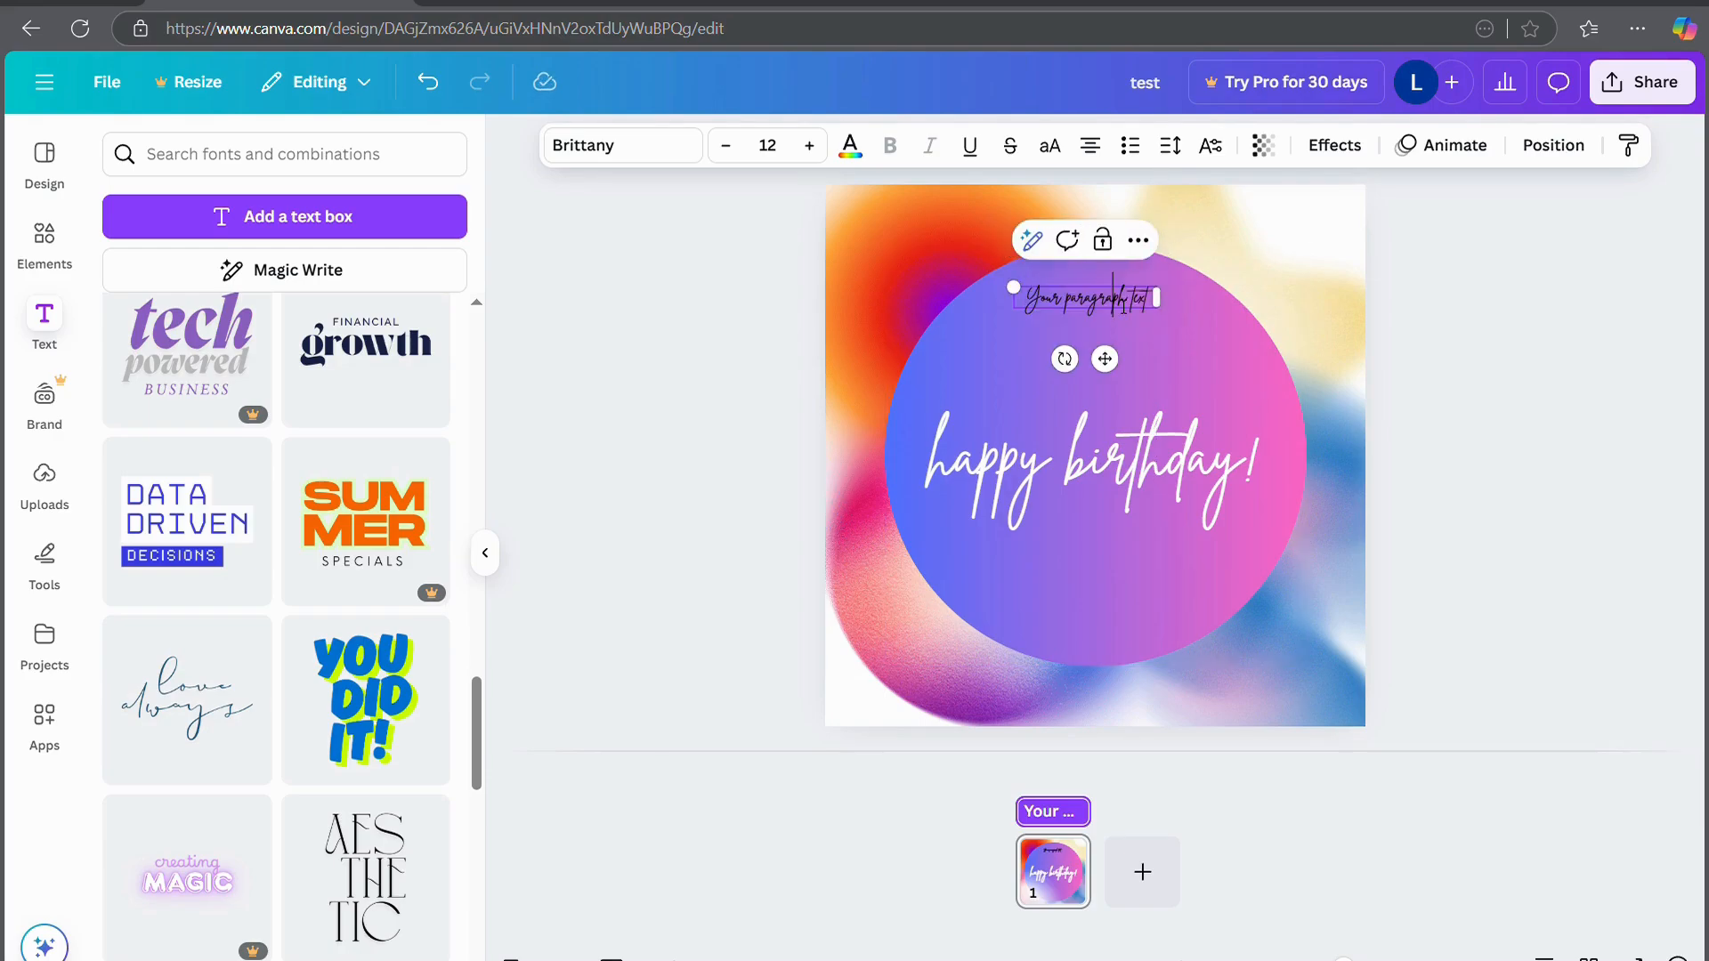
{"action": "key", "text": "ctrl+a"}
{"action": "type", "text": "y"}
{"action": "key", "text": "BackSpace"}
{"action": "type", "text": "test"}
Enlarge the new text to font size 47
{"action": "key", "text": "ctrl+a"}
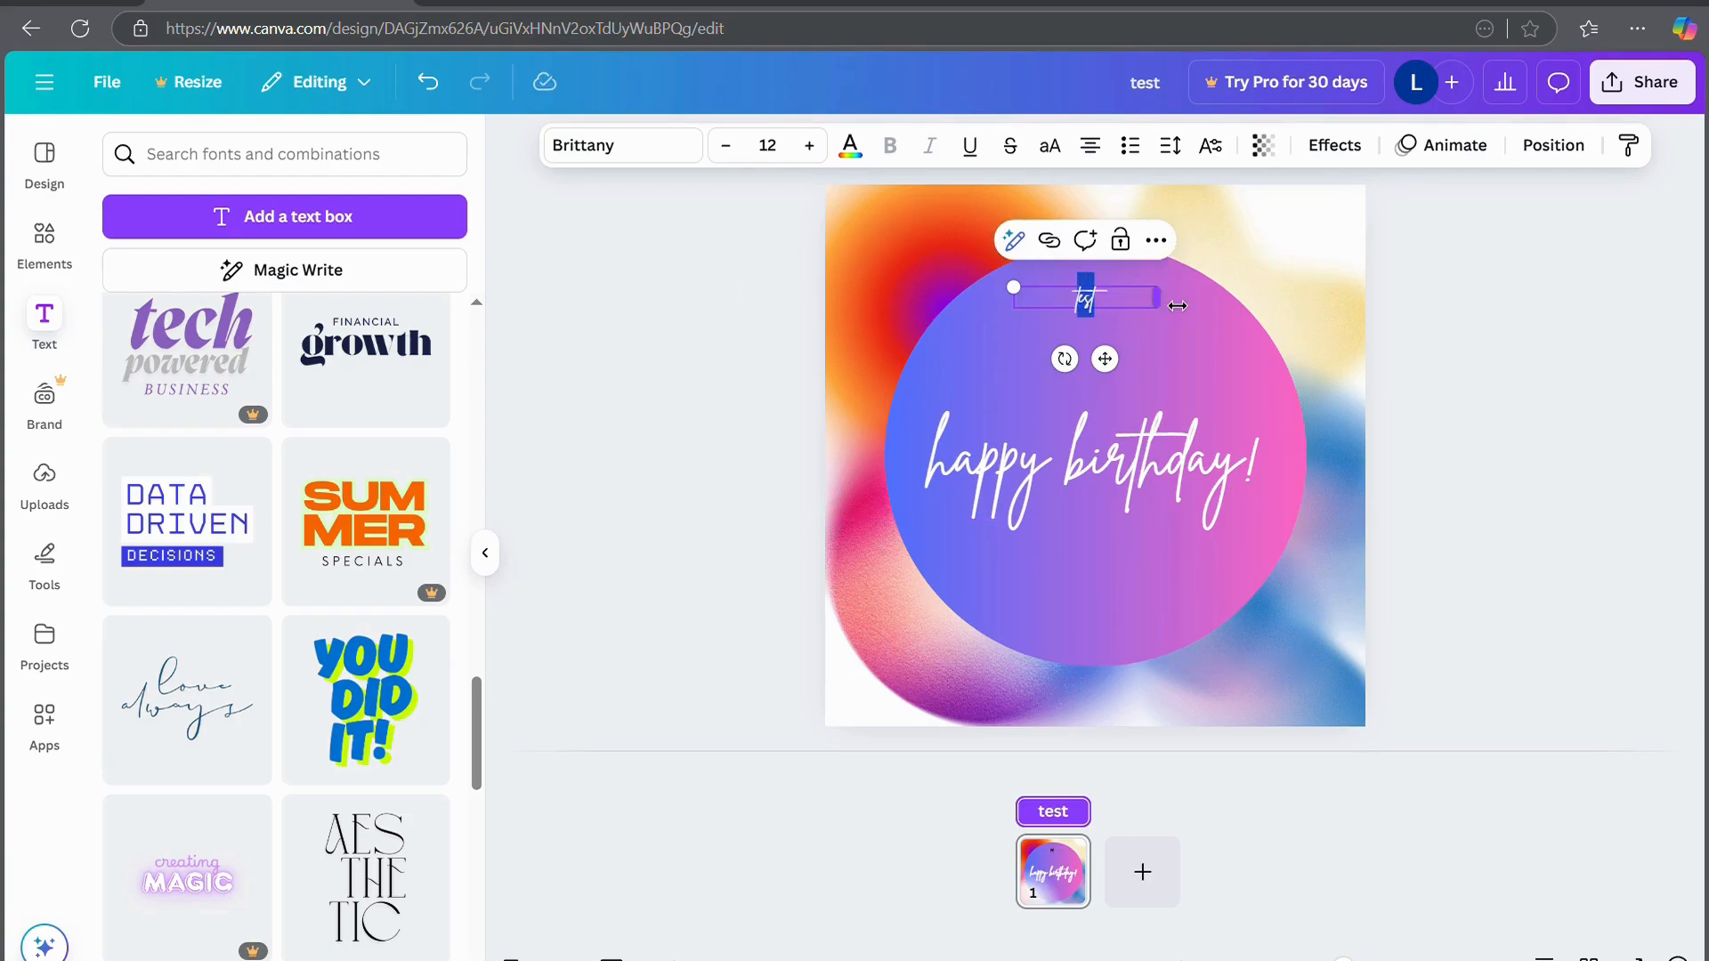
{"action": "left_click", "coordinate": [810, 146]}
{"action": "left_click", "coordinate": [810, 147]}
{"action": "left_click", "coordinate": [810, 146]}
{"action": "left_click", "coordinate": [810, 147]}
{"action": "left_click", "coordinate": [810, 147]}
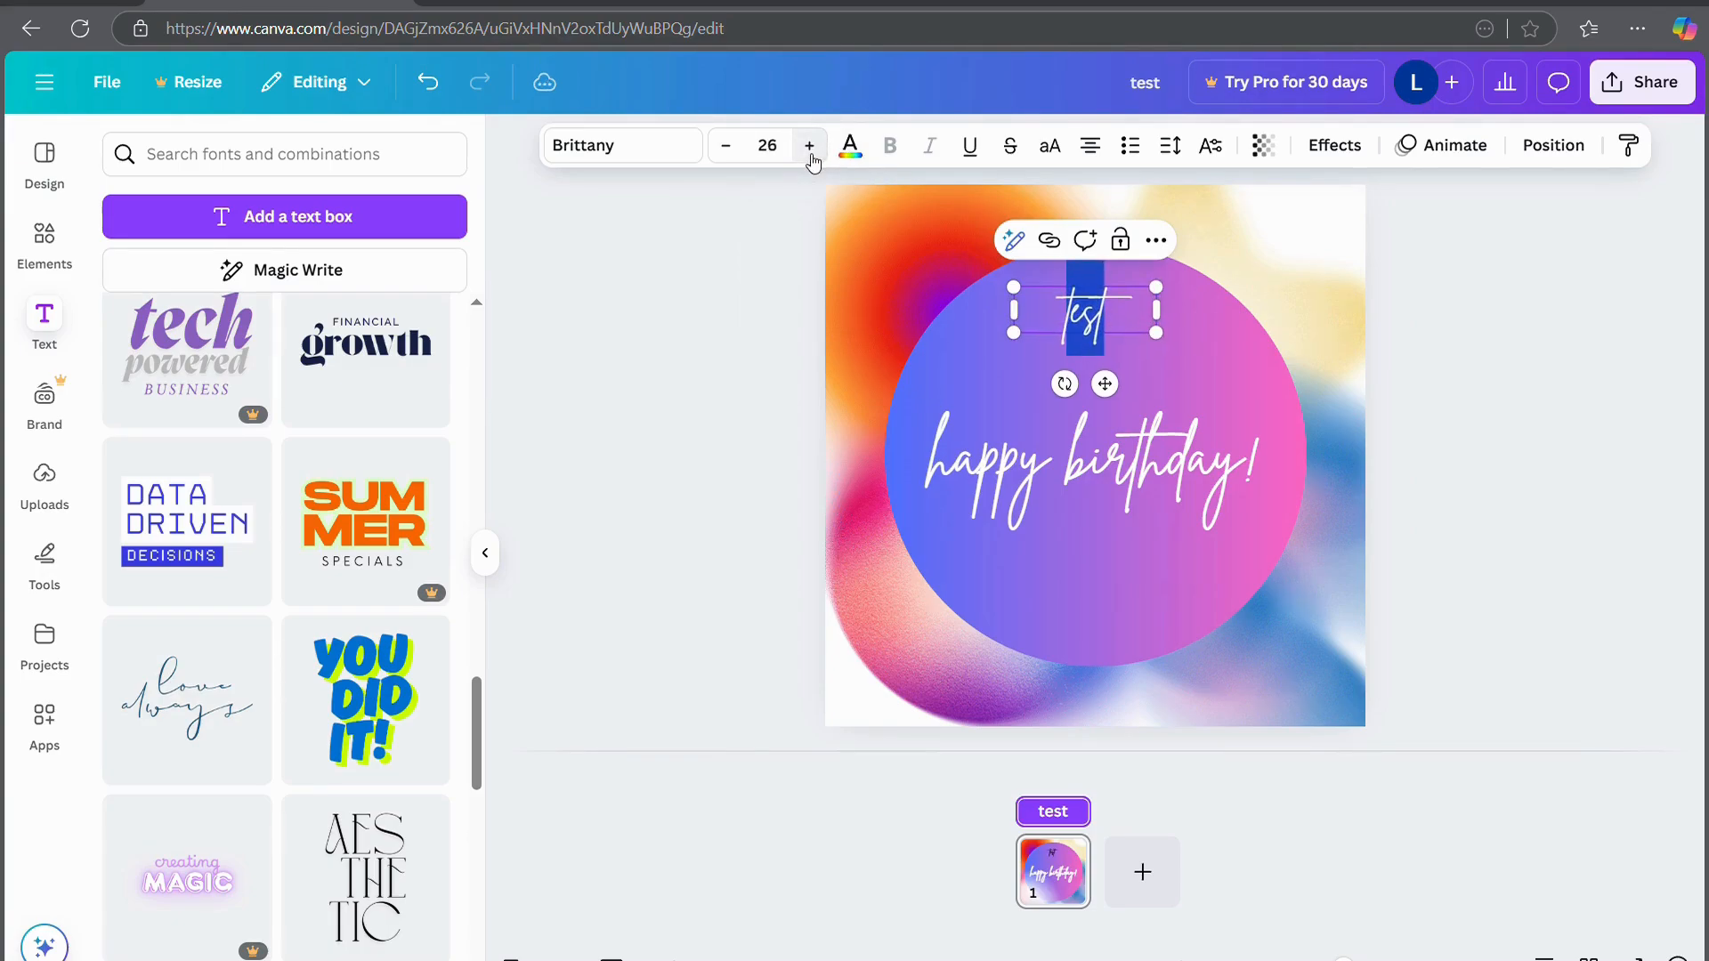
{"action": "left_click", "coordinate": [810, 147]}
{"action": "left_click", "coordinate": [810, 147]}
{"action": "left_click", "coordinate": [810, 146]}
{"action": "left_click", "coordinate": [810, 147]}
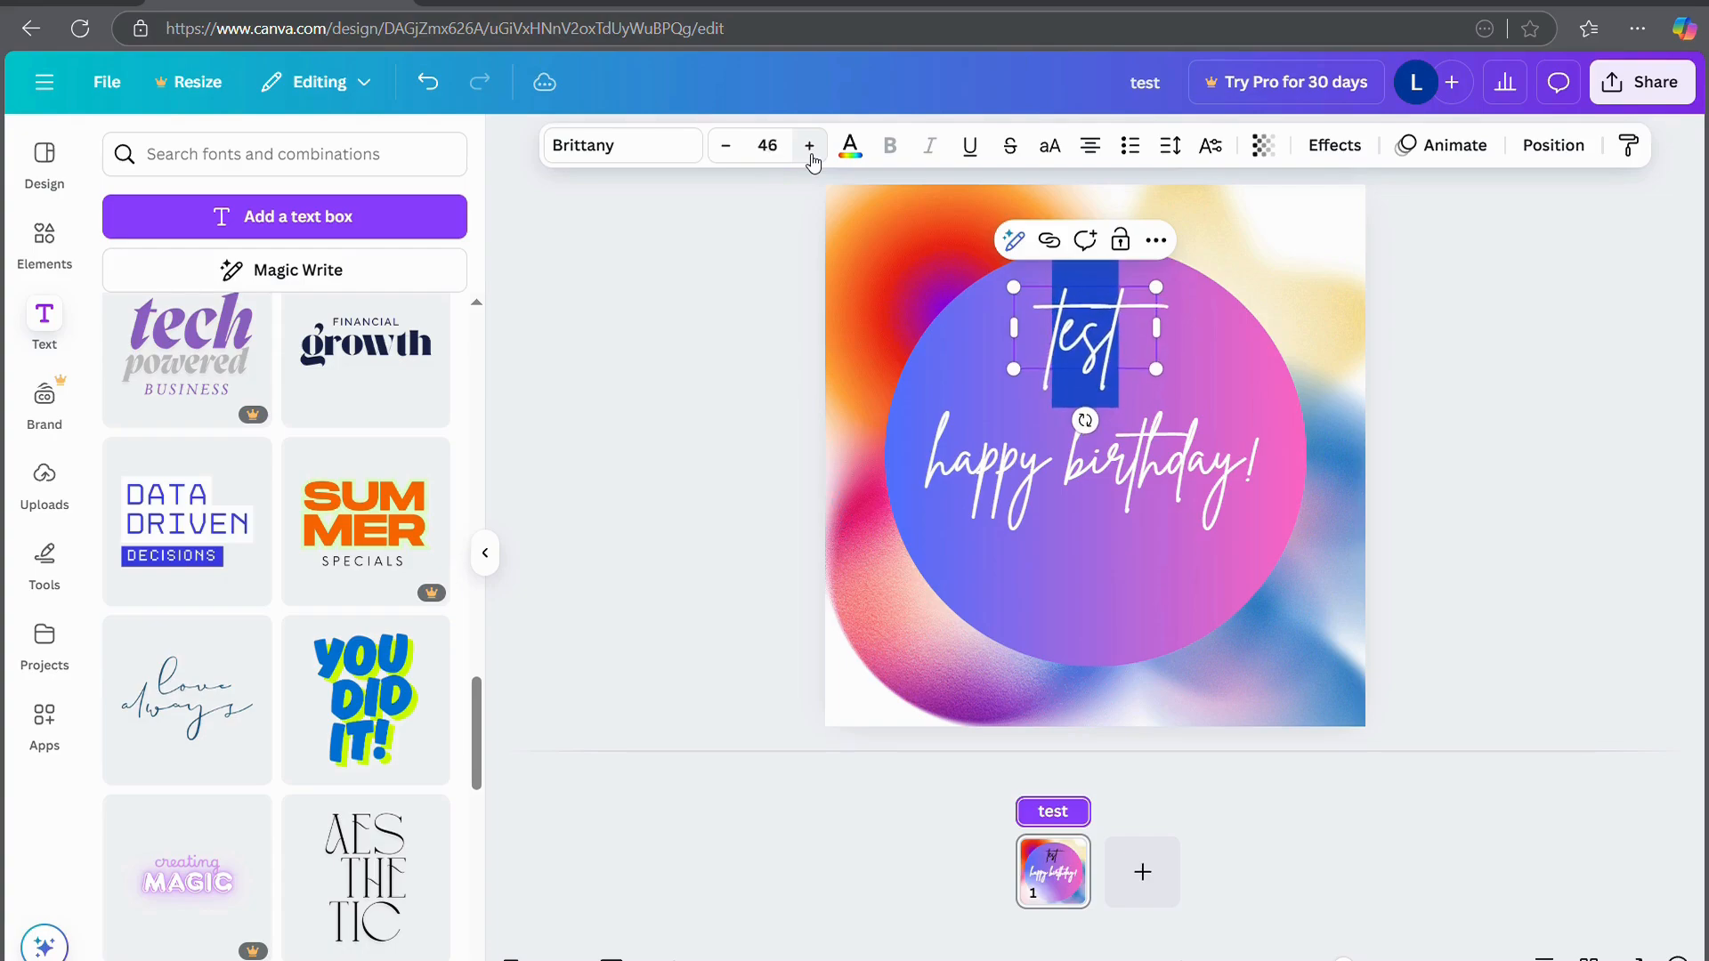
{"action": "left_click", "coordinate": [810, 147]}
Make the text read 'testing' and bring up its text colour options
{"action": "type", "text": "testing"}
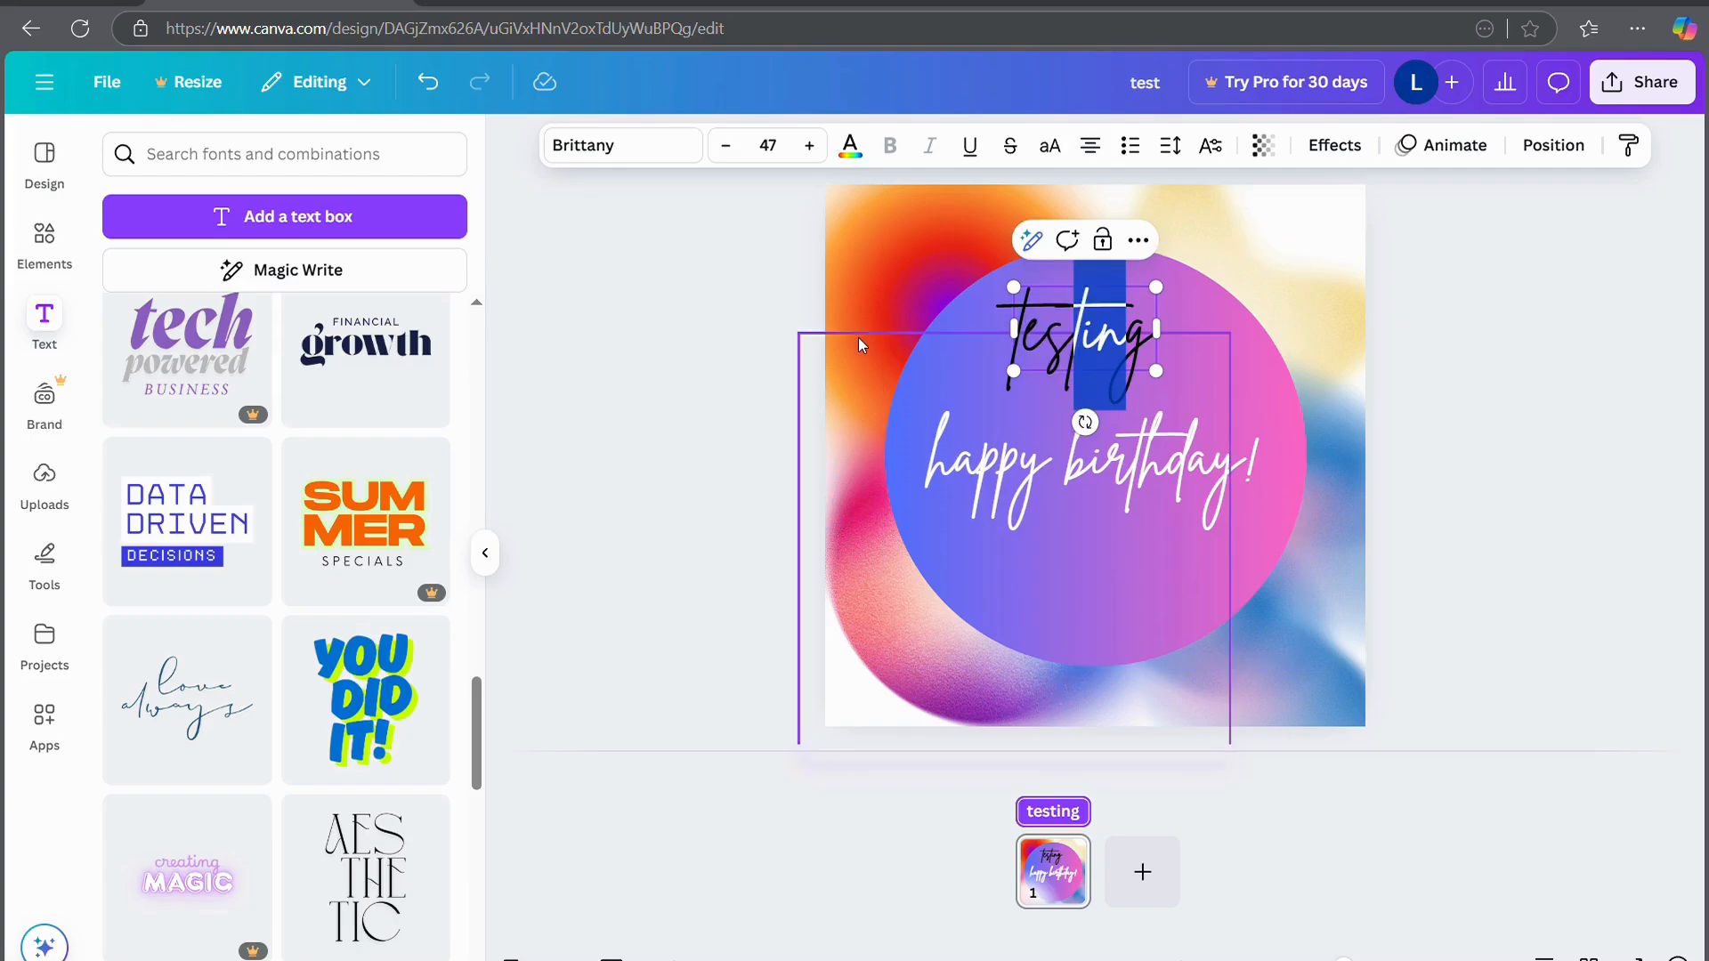
{"action": "double_click", "coordinate": [1119, 322]}
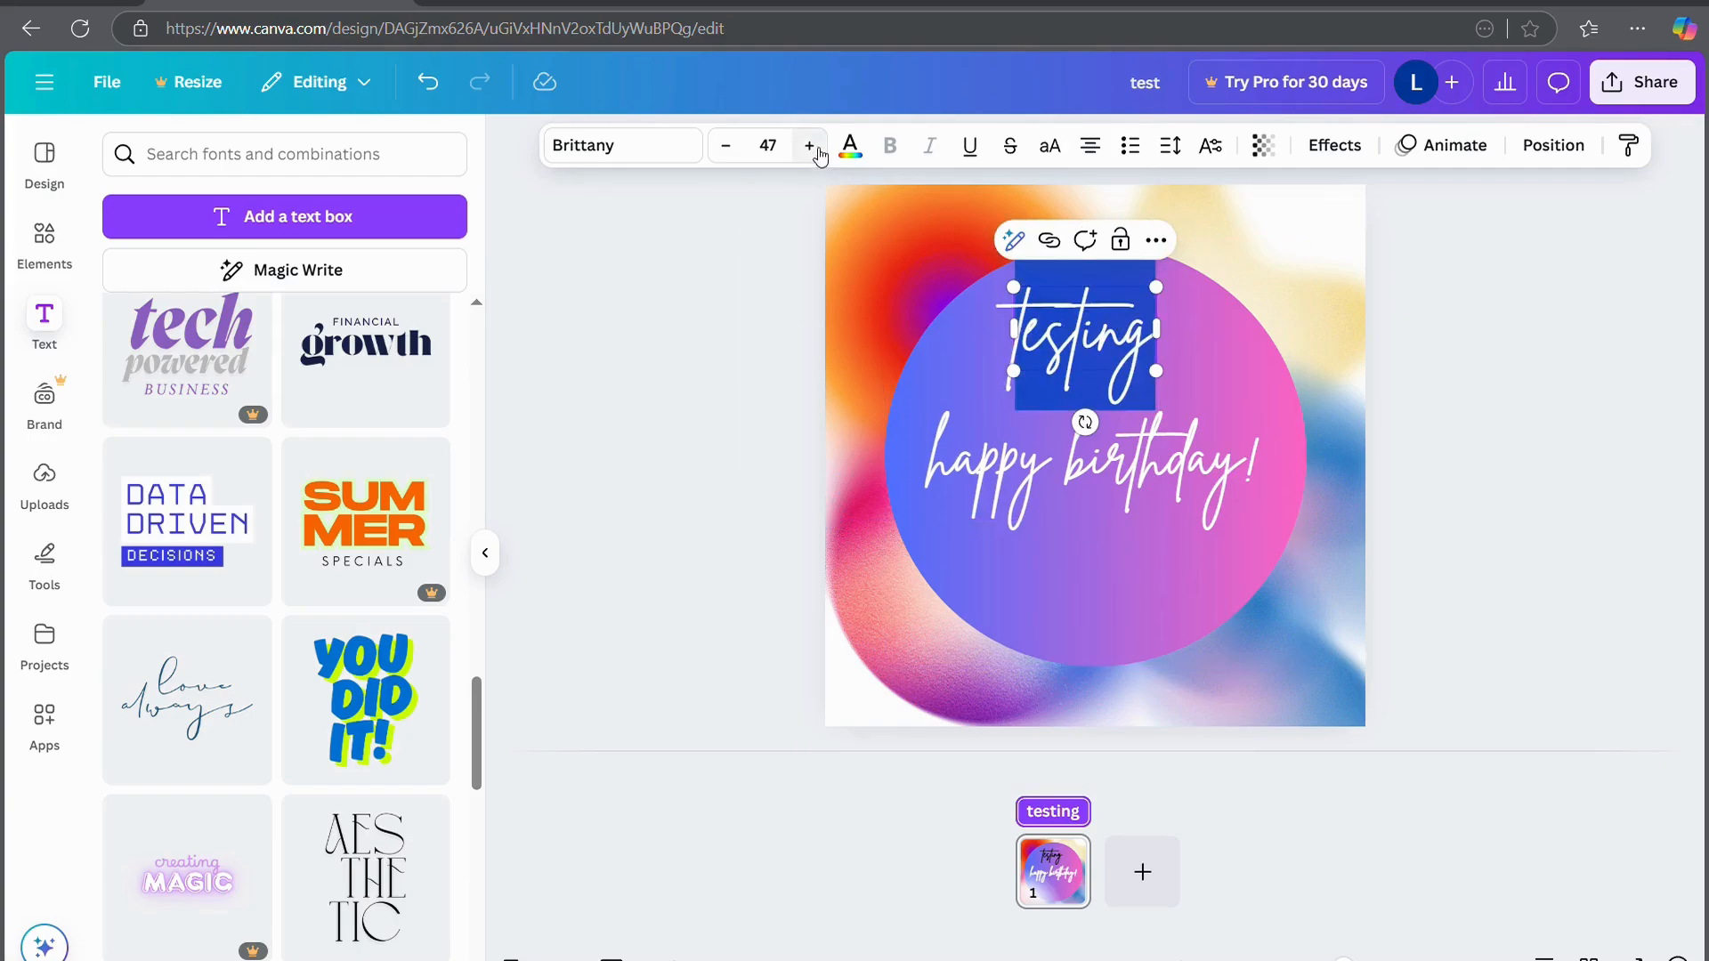
{"action": "left_click", "coordinate": [851, 145]}
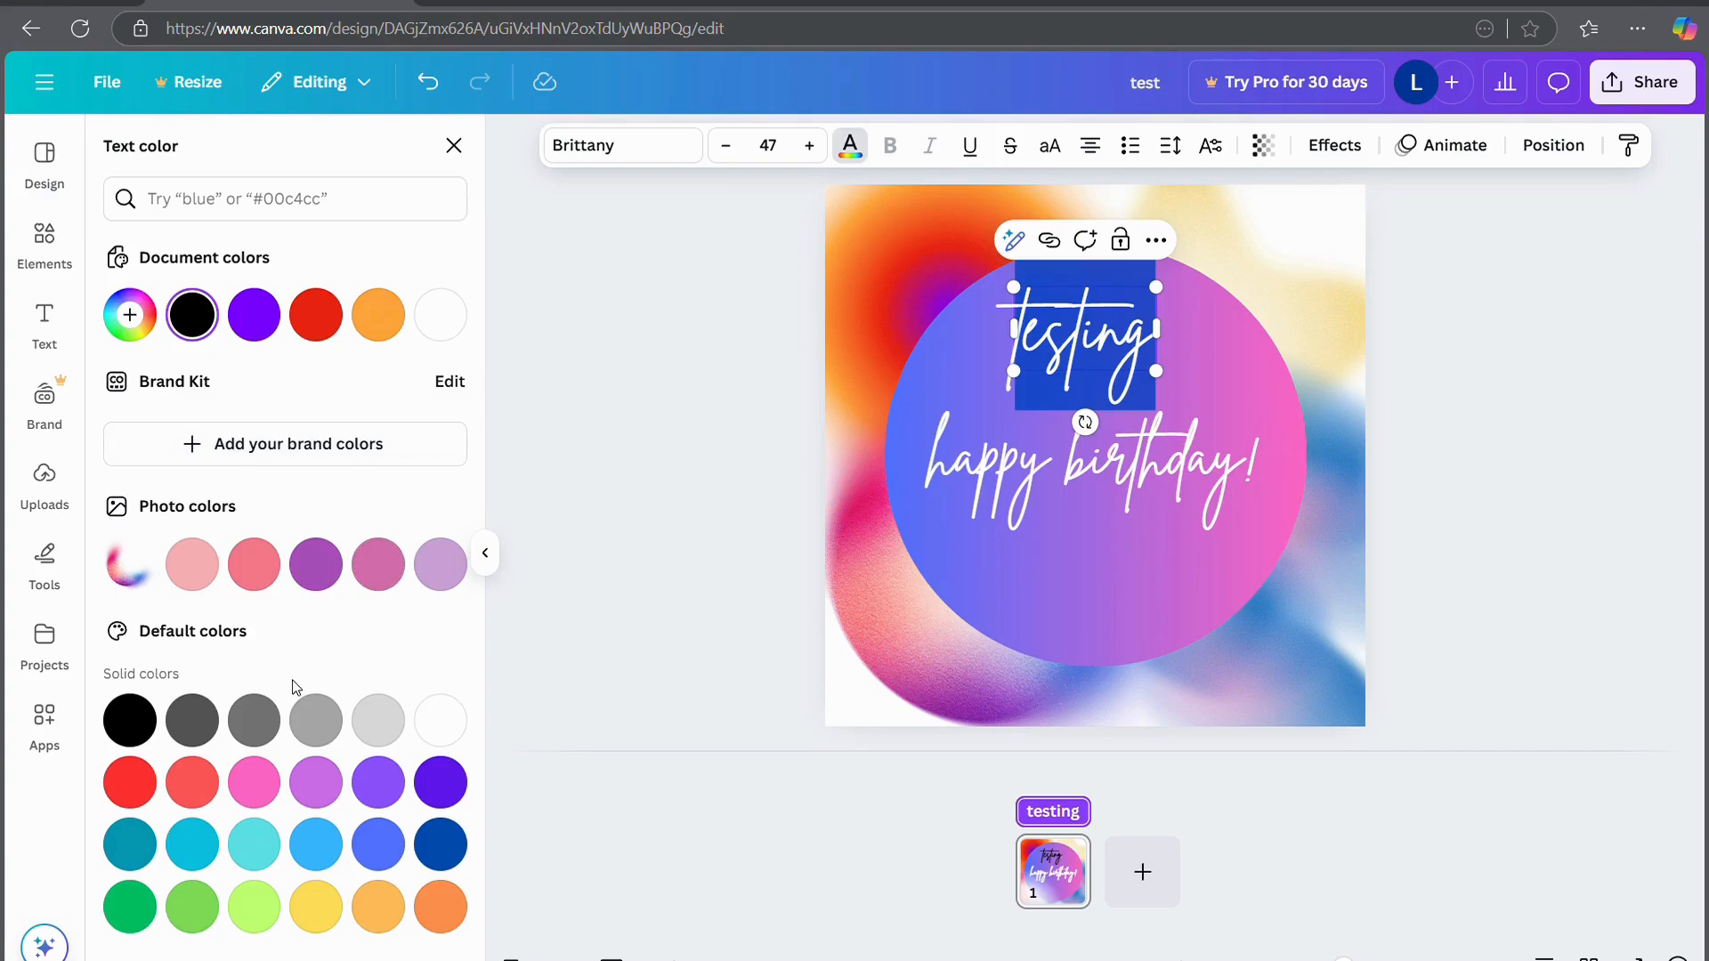
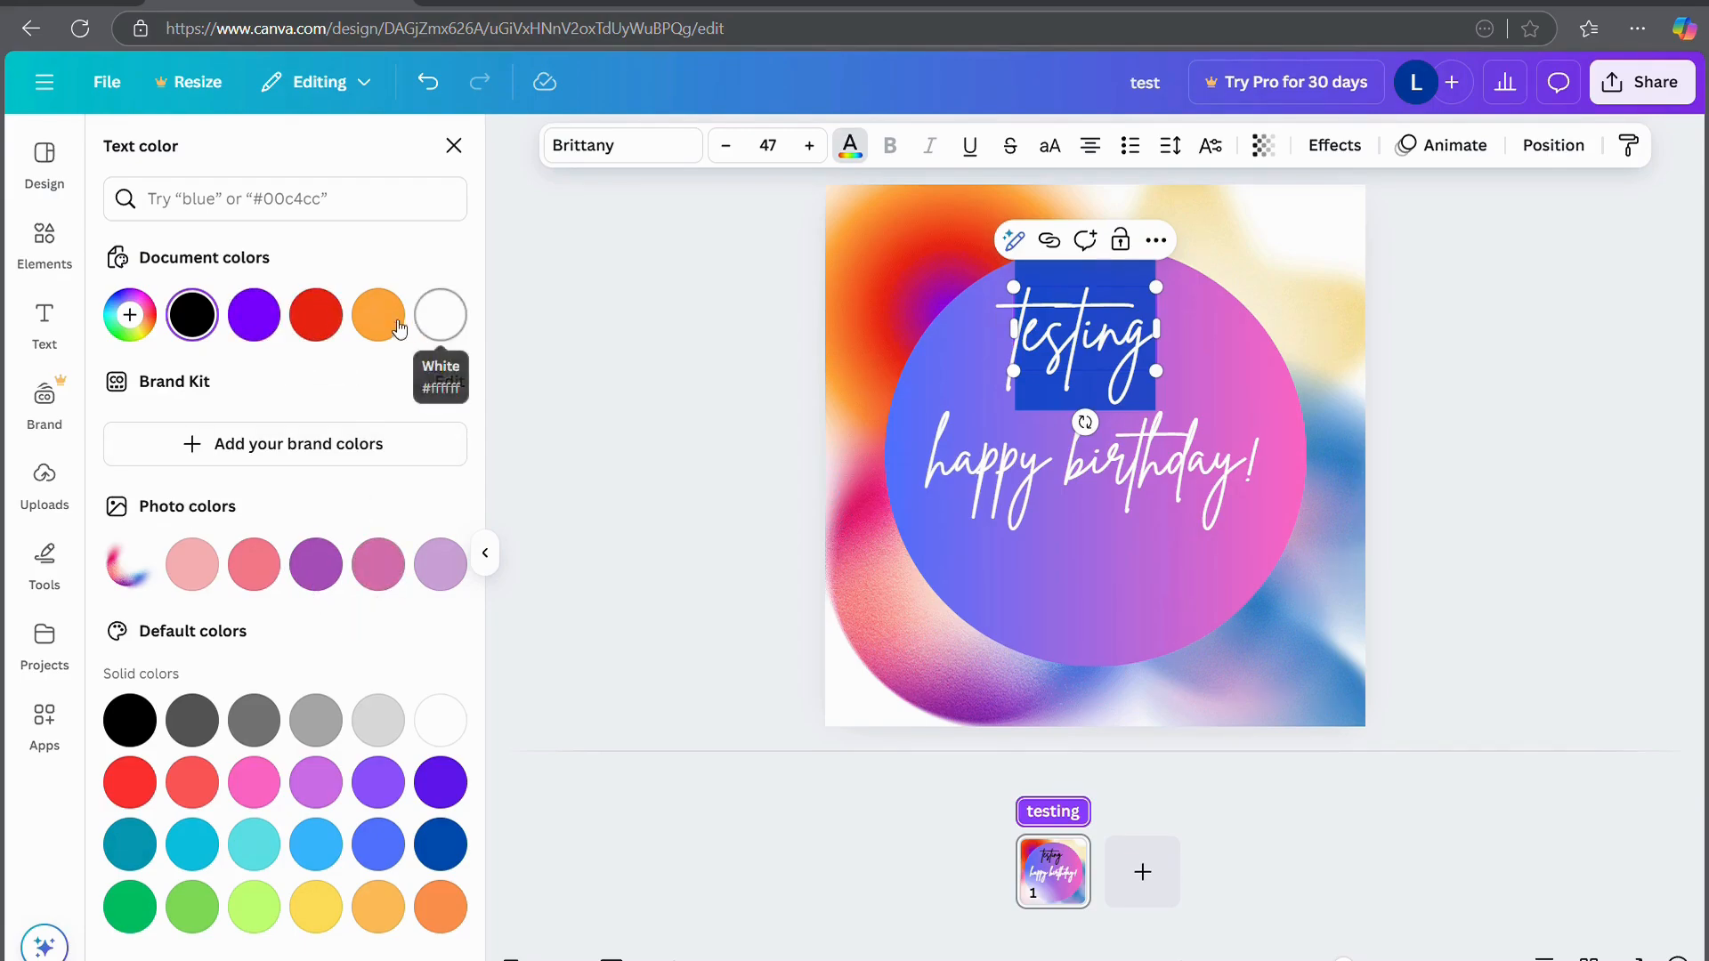
Colour the 'testing' text lime green, then reselect the whole word
{"action": "left_click", "coordinate": [255, 908]}
{"action": "key", "text": "Escape"}
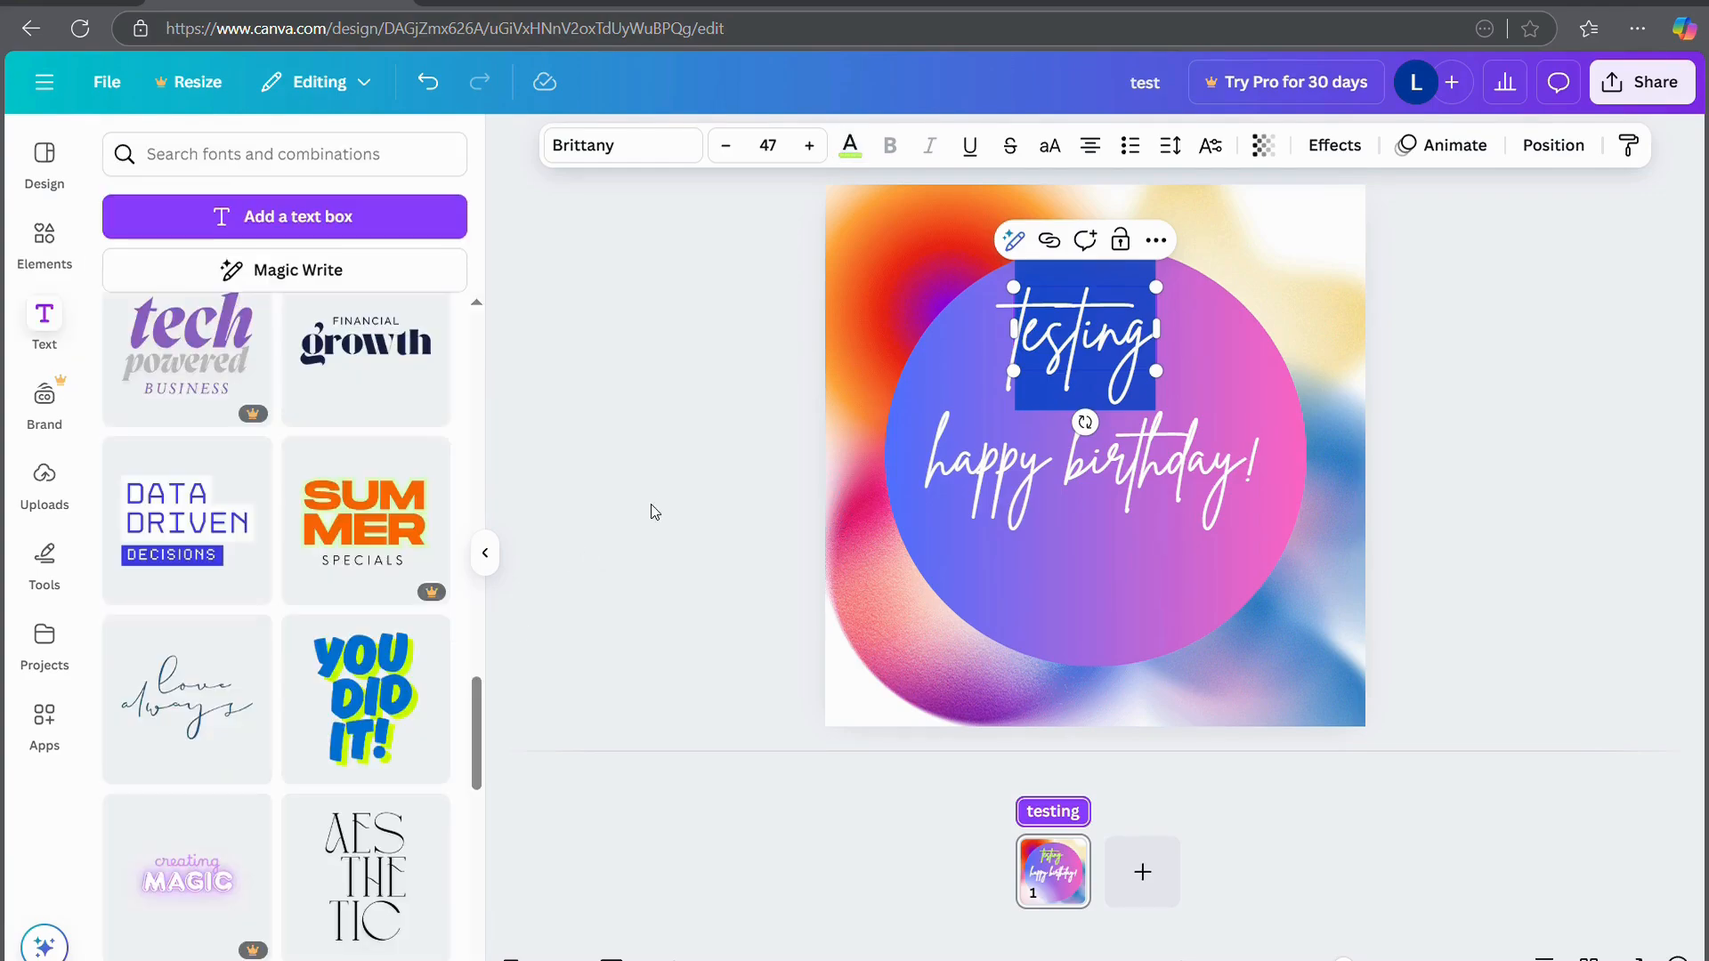
{"action": "left_click", "coordinate": [657, 501]}
{"action": "left_click", "coordinate": [1092, 331]}
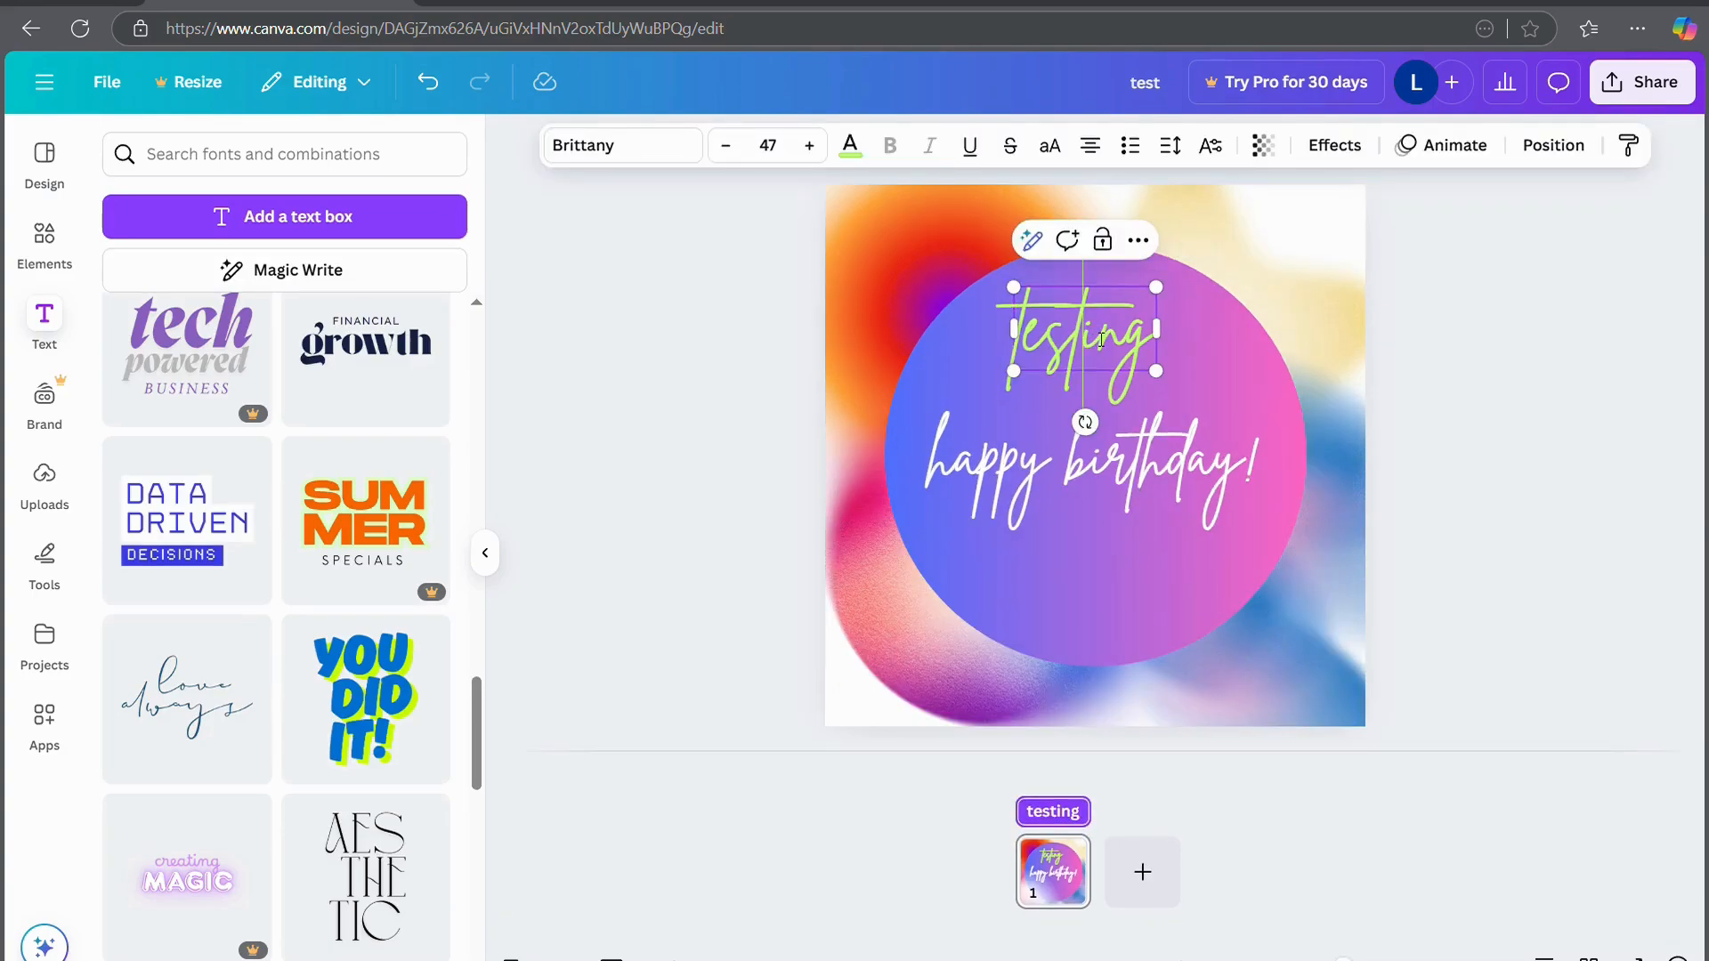
{"action": "double_click", "coordinate": [1100, 337]}
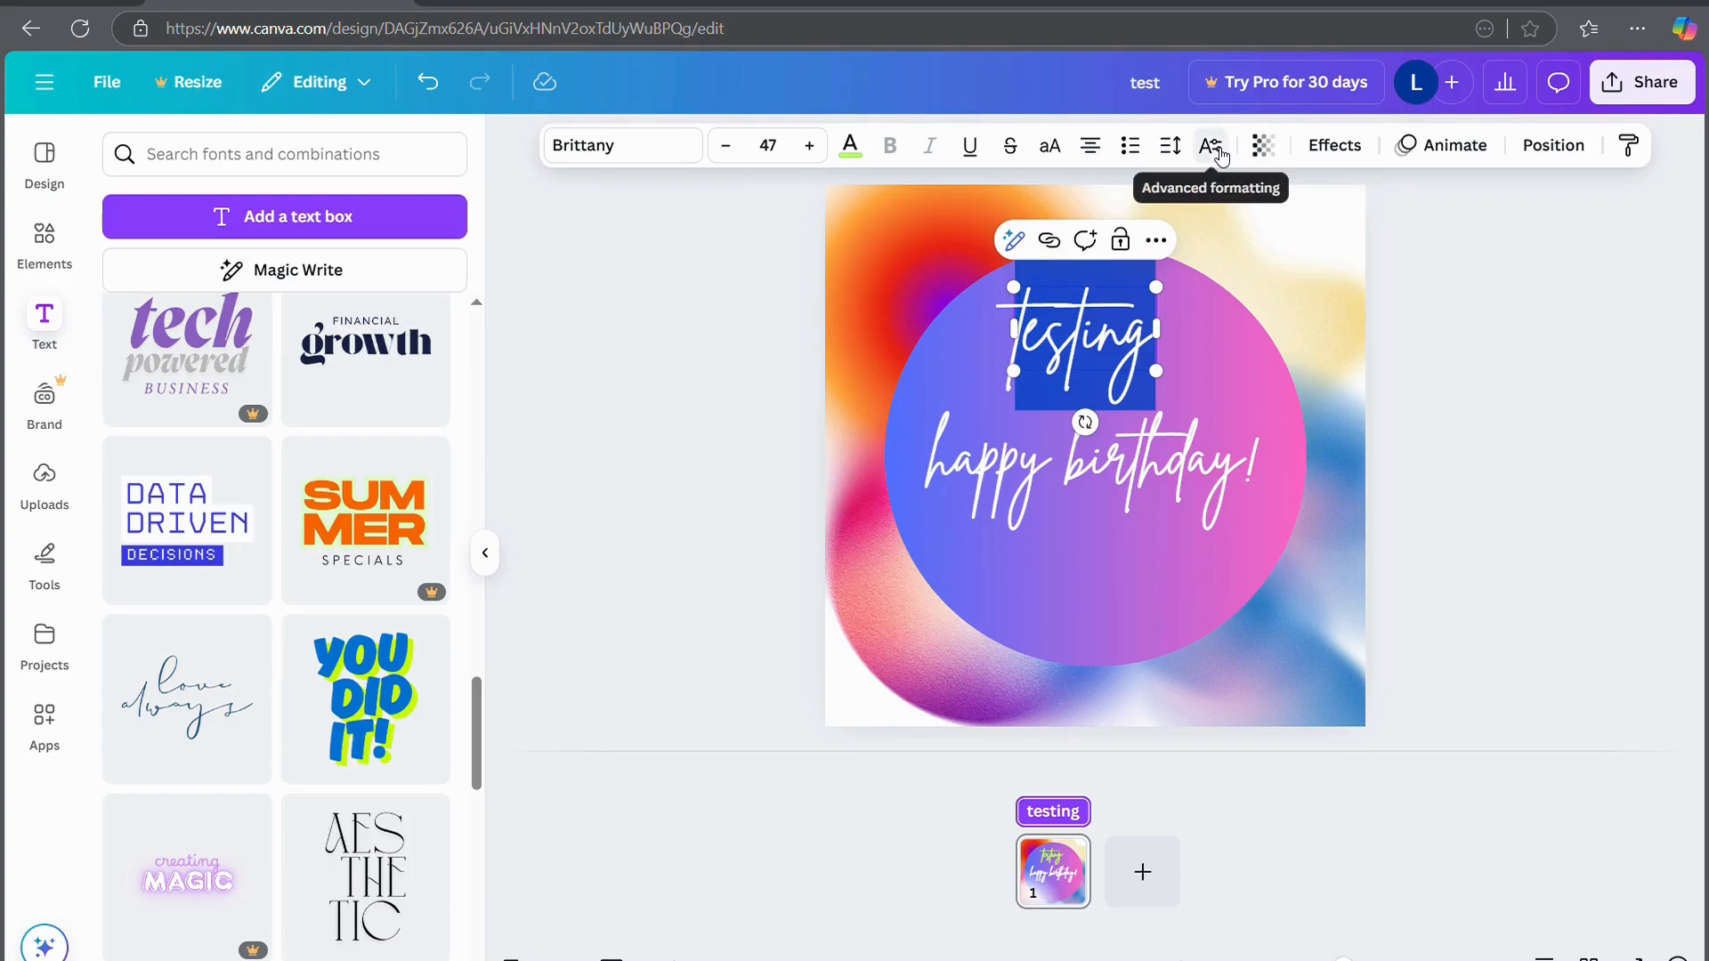
{"action": "scroll", "coordinate": [225, 489], "scroll_direction": "up", "scroll_amount": 10}
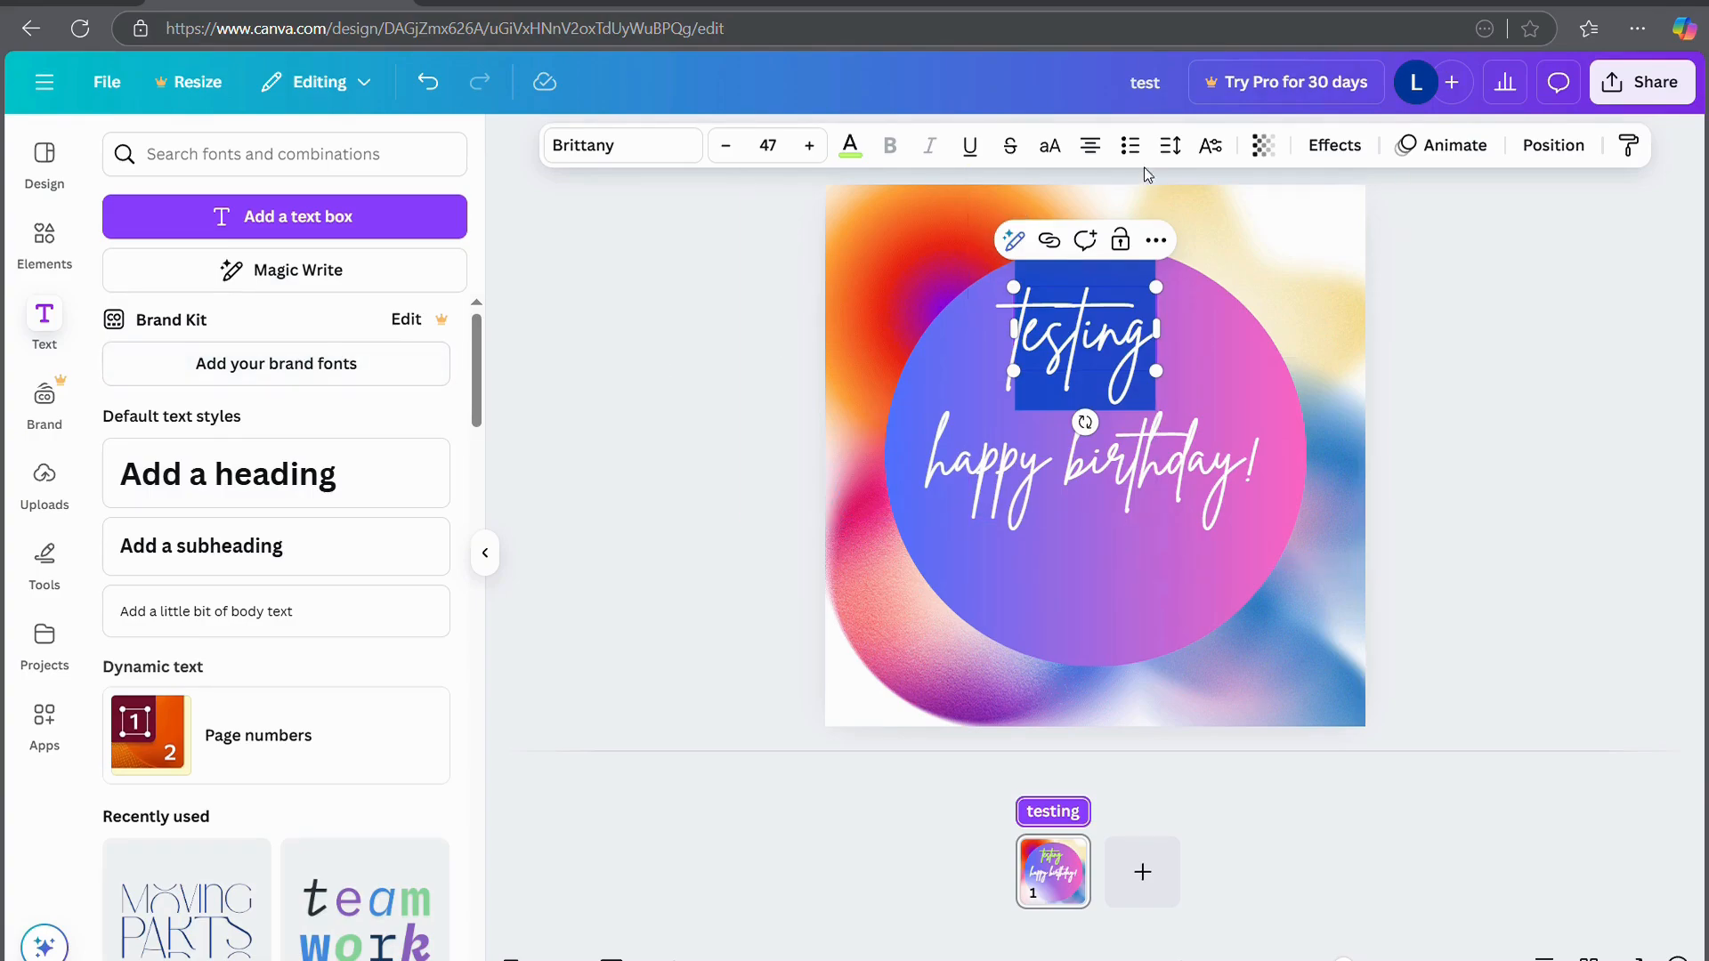
Make the word uppercase 'TESTING' and widen its box so it fits on one line
{"action": "left_click", "coordinate": [1050, 147]}
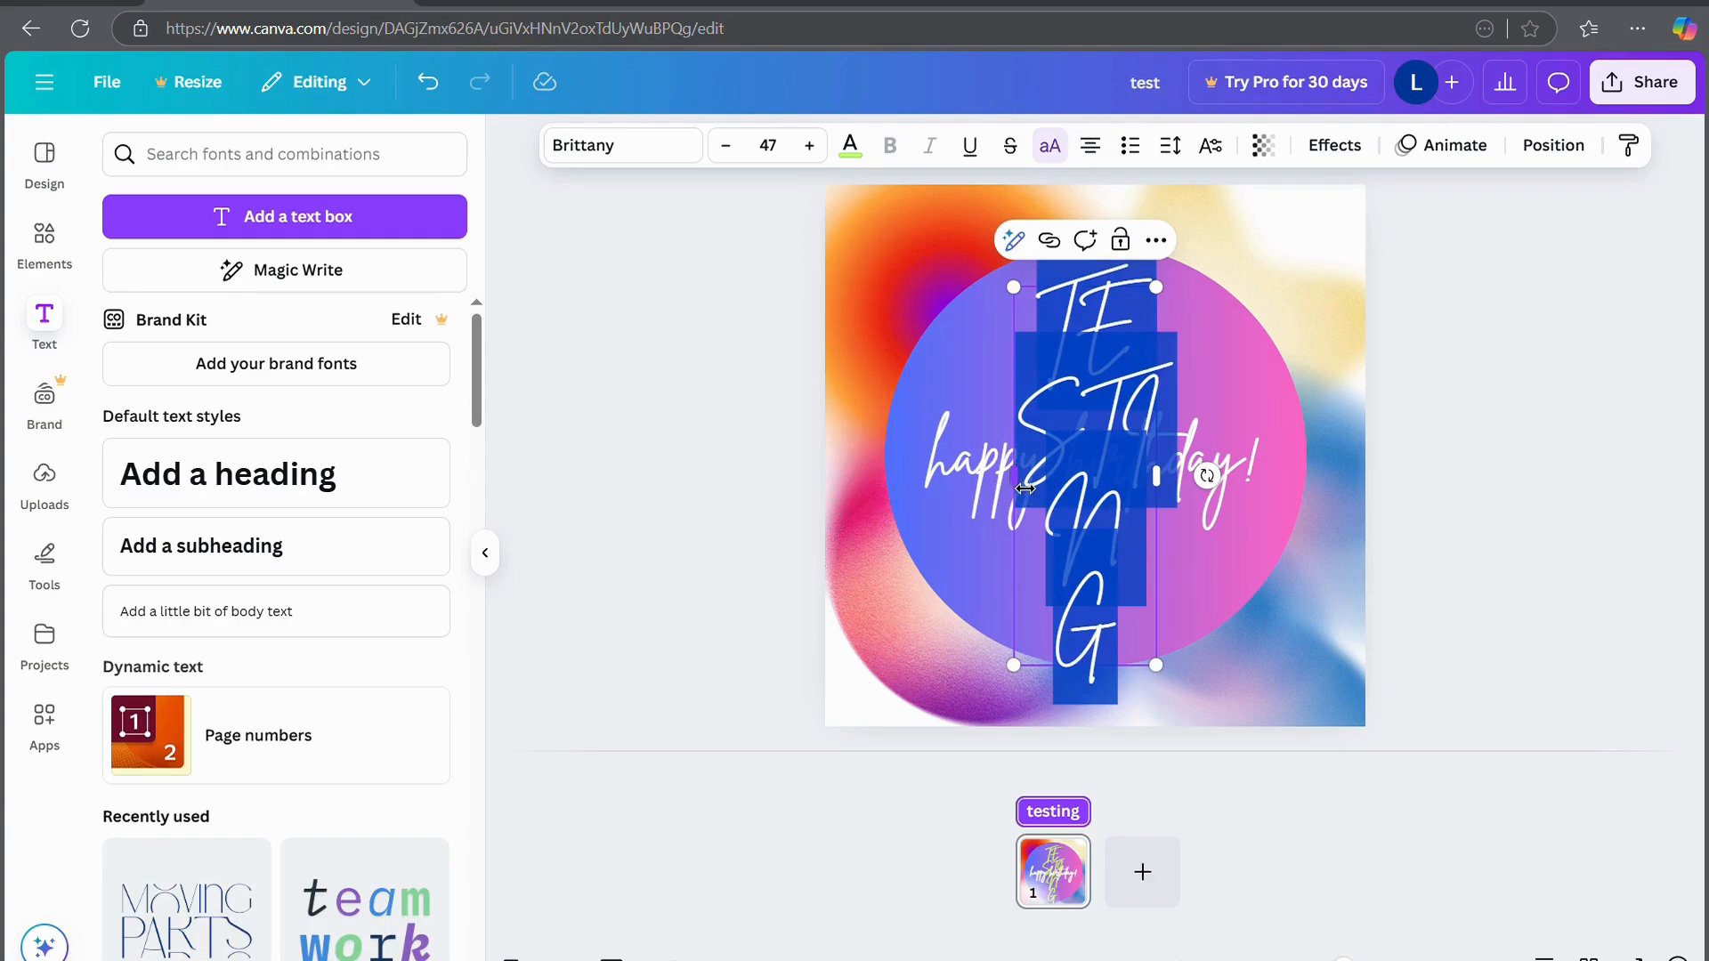
{"action": "left_click_drag", "start_coordinate": [1025, 489], "coordinate": [814, 467]}
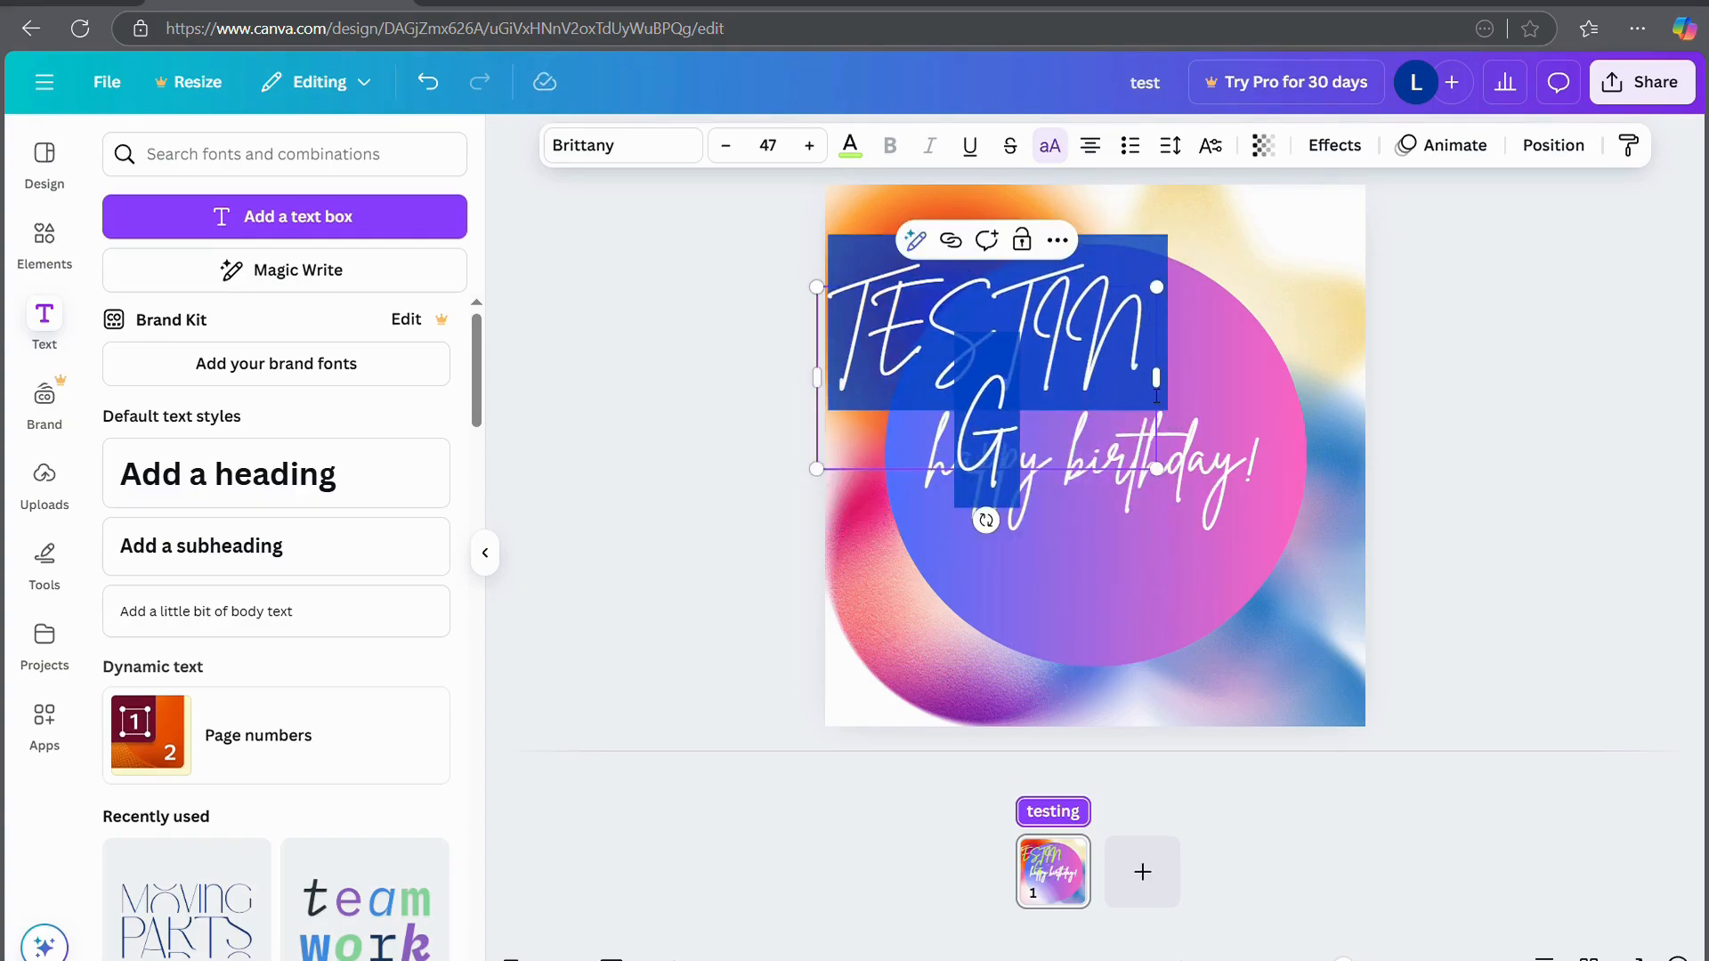
{"action": "left_click", "coordinate": [1159, 396]}
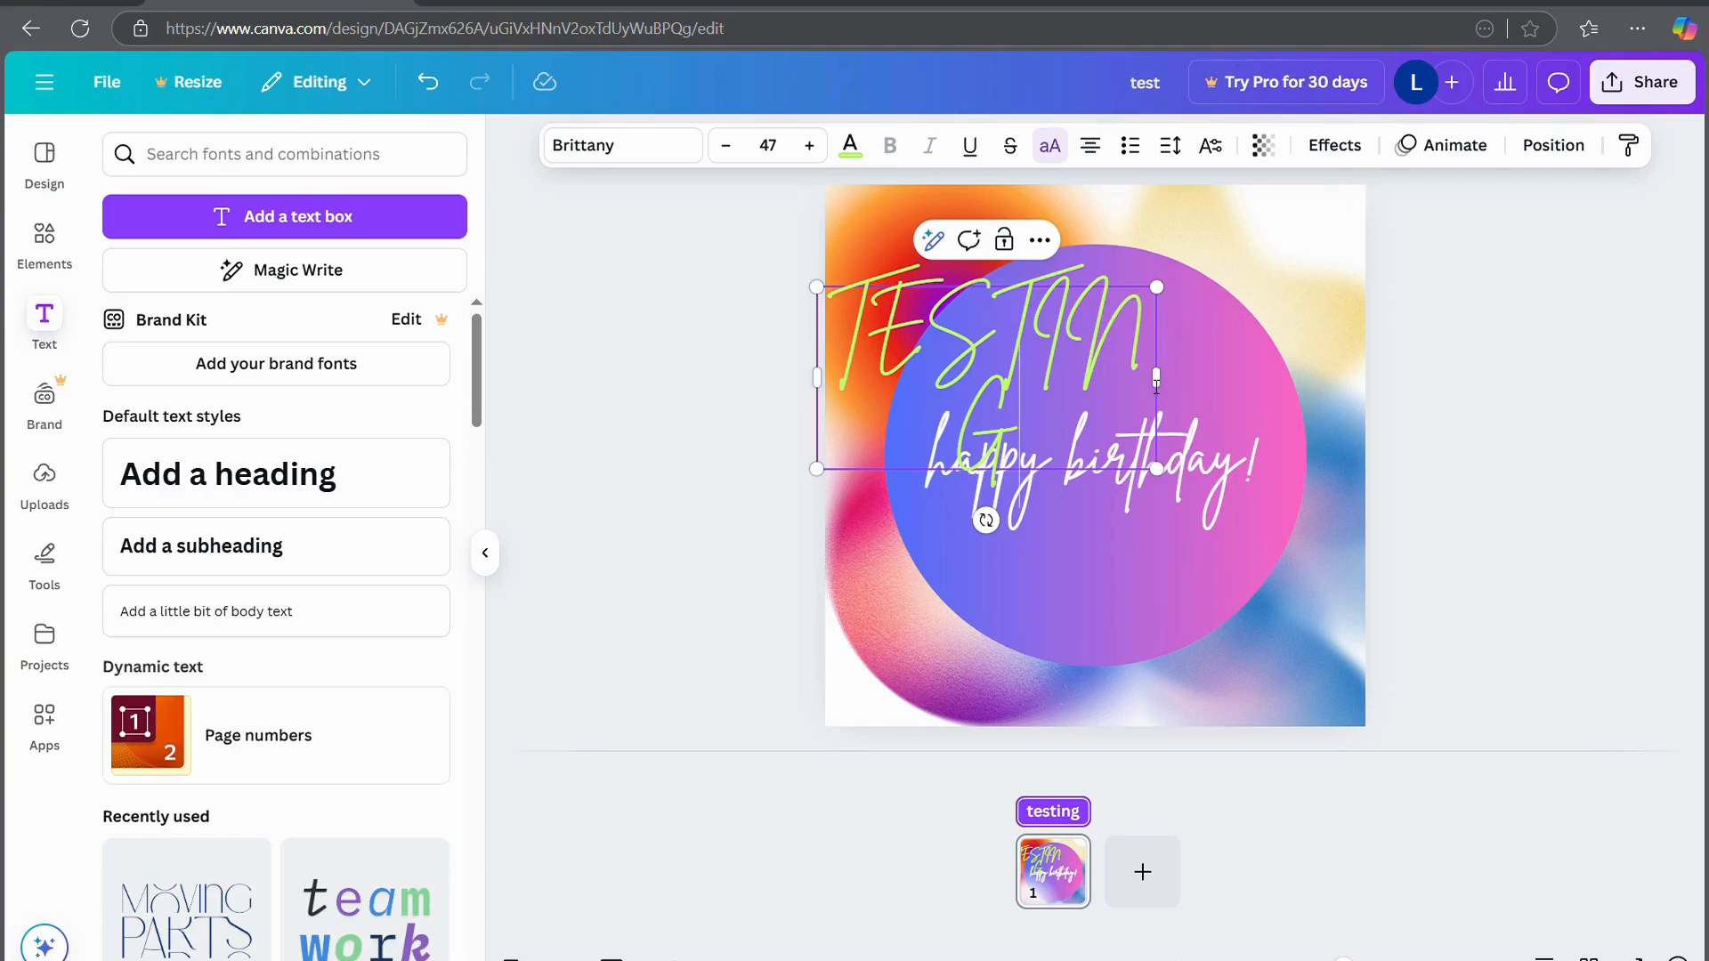
{"action": "left_click_drag", "start_coordinate": [1156, 385], "coordinate": [1376, 382]}
{"action": "double_click", "coordinate": [1282, 354]}
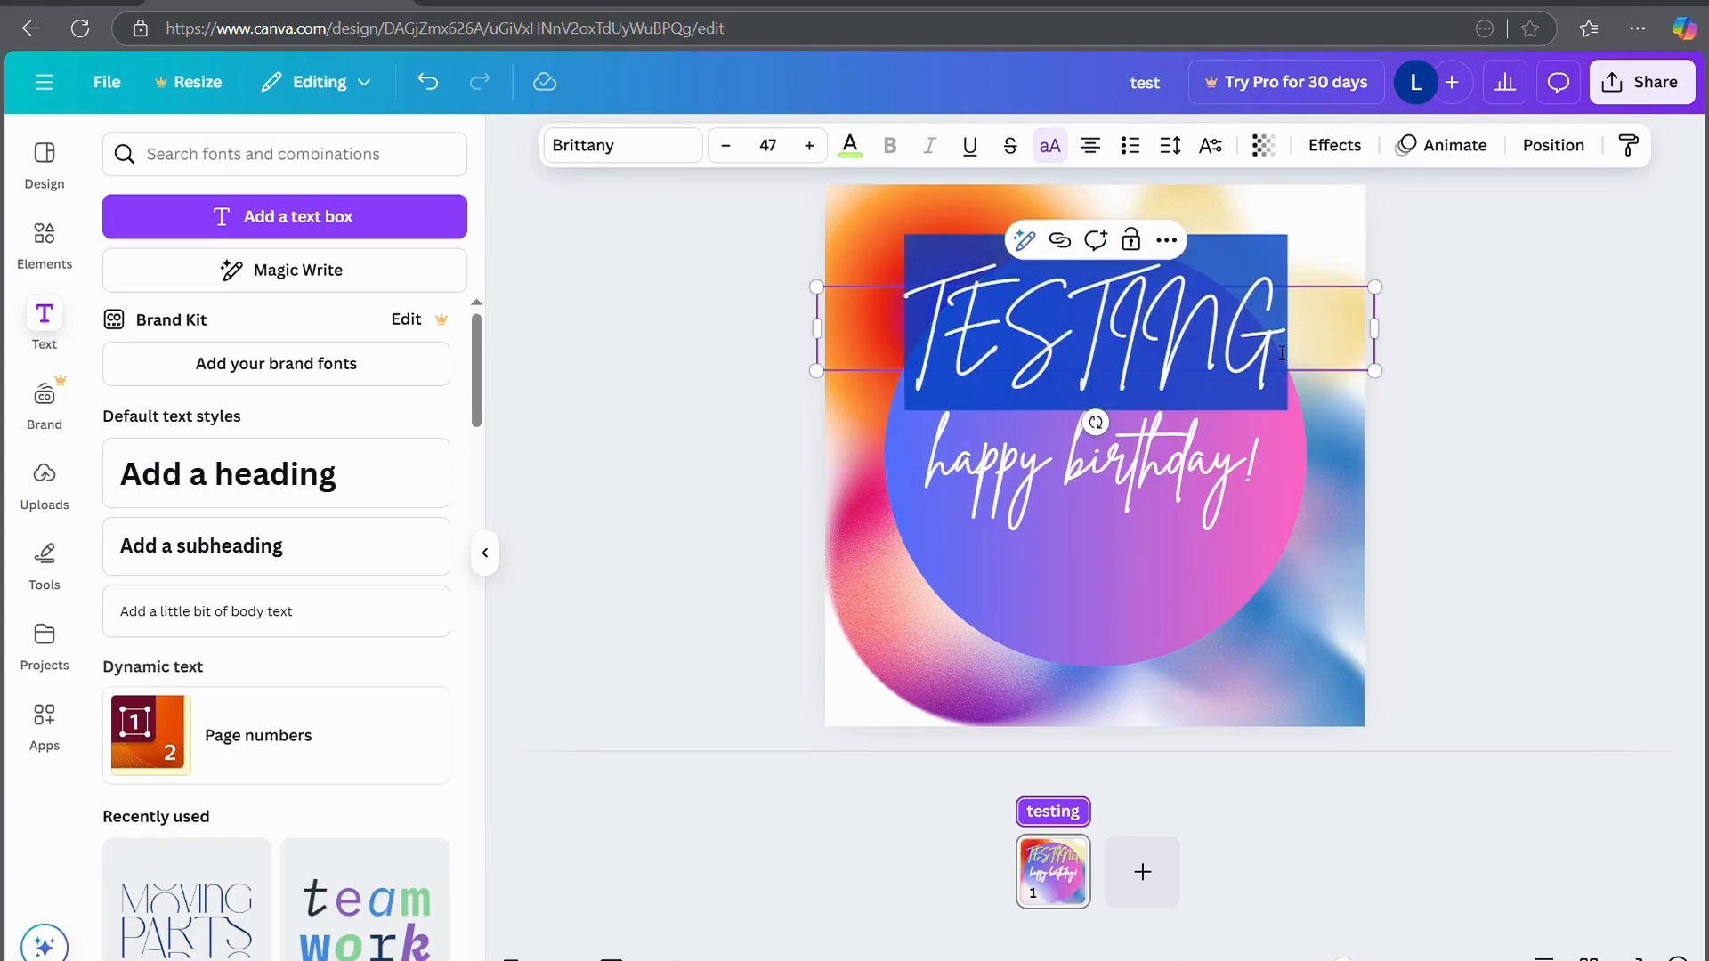
Try strikethrough, underline, bulleted and numbered lists, and left and right alignment, reverting each to centred
{"action": "left_click", "coordinate": [1013, 150]}
{"action": "left_click", "coordinate": [1013, 149]}
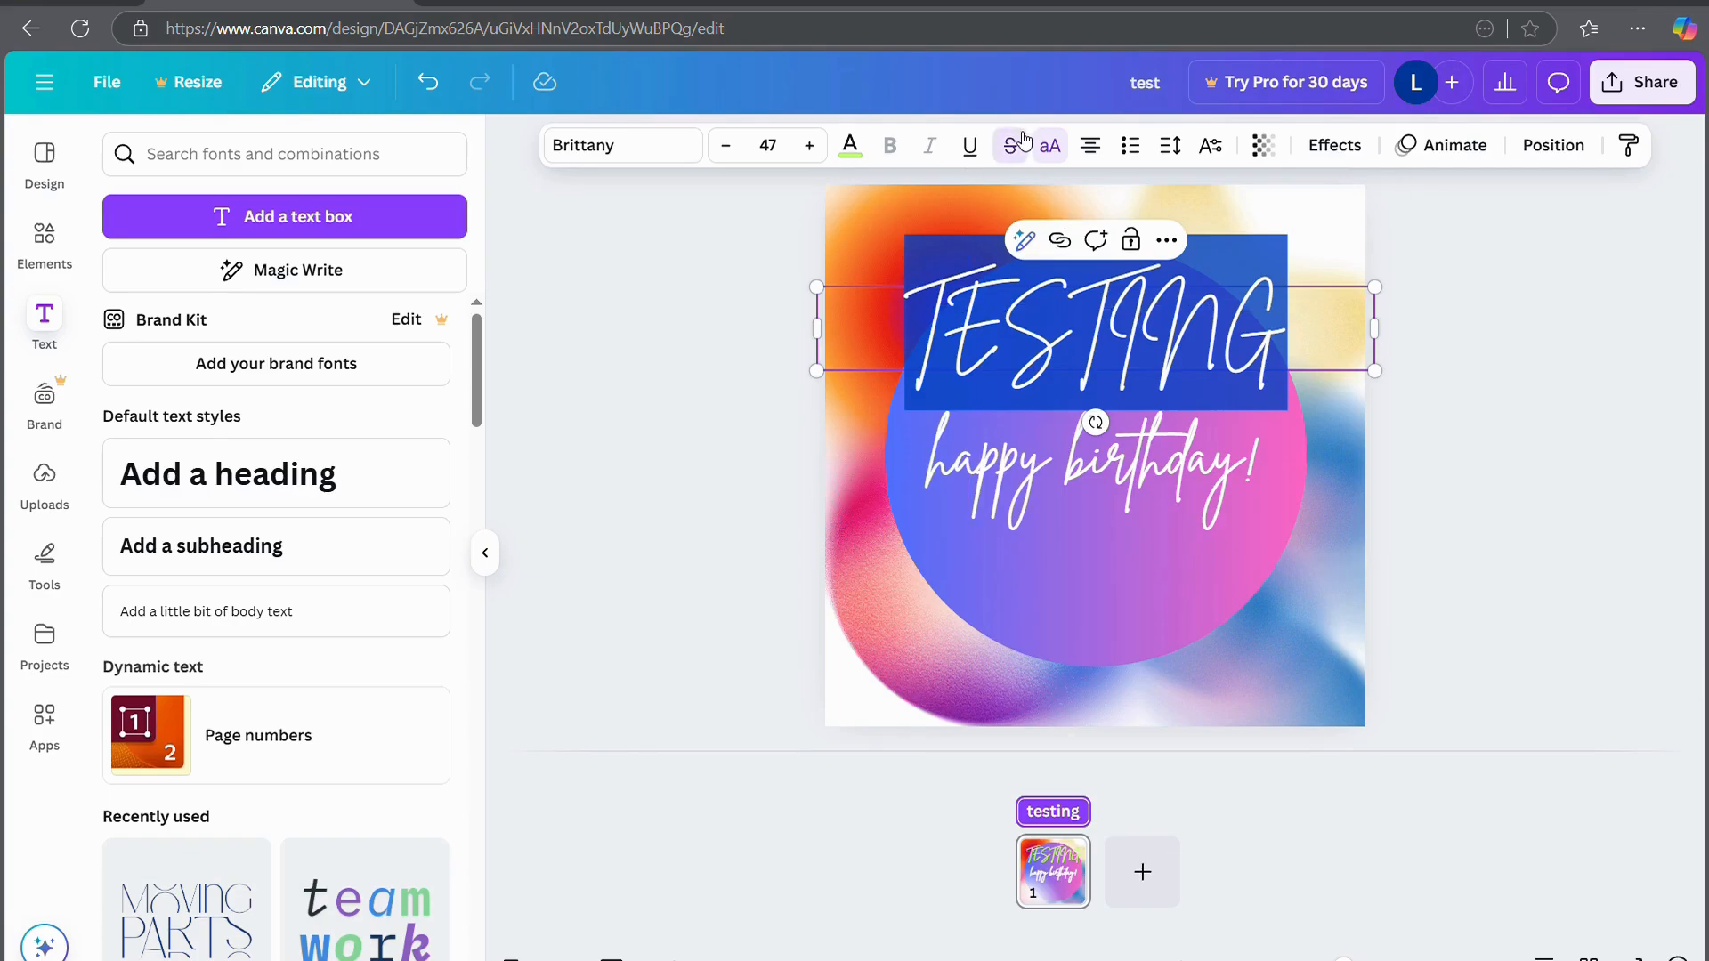
{"action": "left_click", "coordinate": [972, 148]}
{"action": "left_click", "coordinate": [972, 147]}
{"action": "left_click", "coordinate": [1071, 339]}
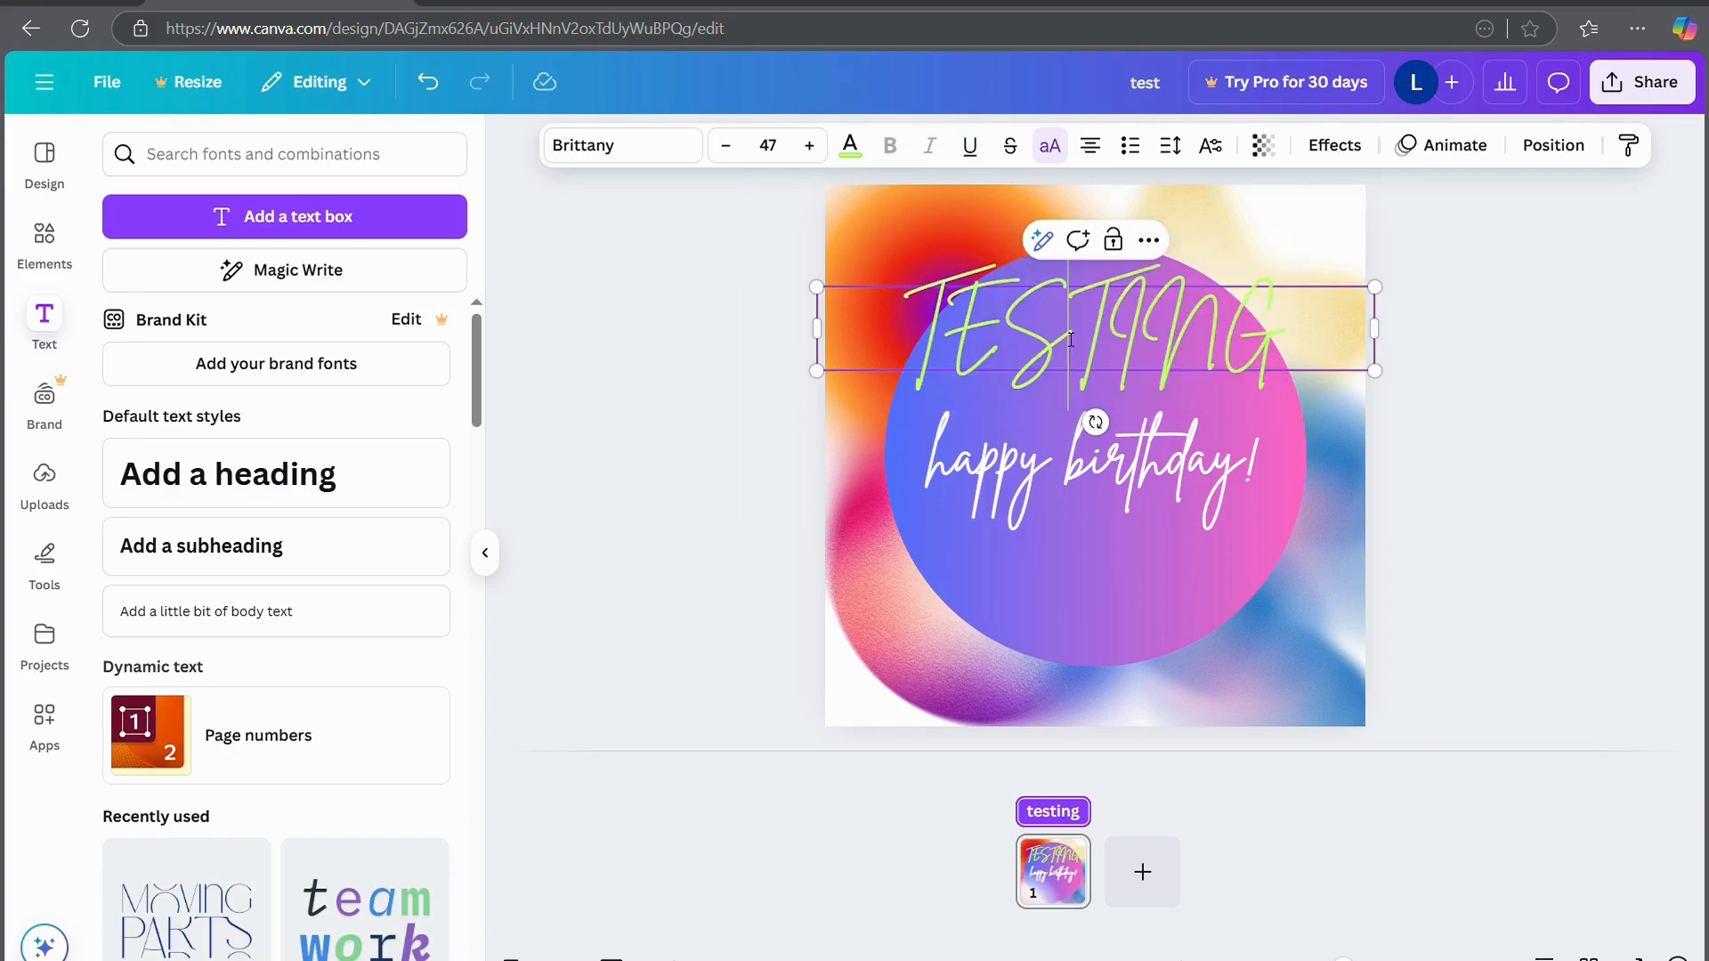
{"action": "left_click", "coordinate": [1133, 146]}
{"action": "left_click", "coordinate": [1133, 148]}
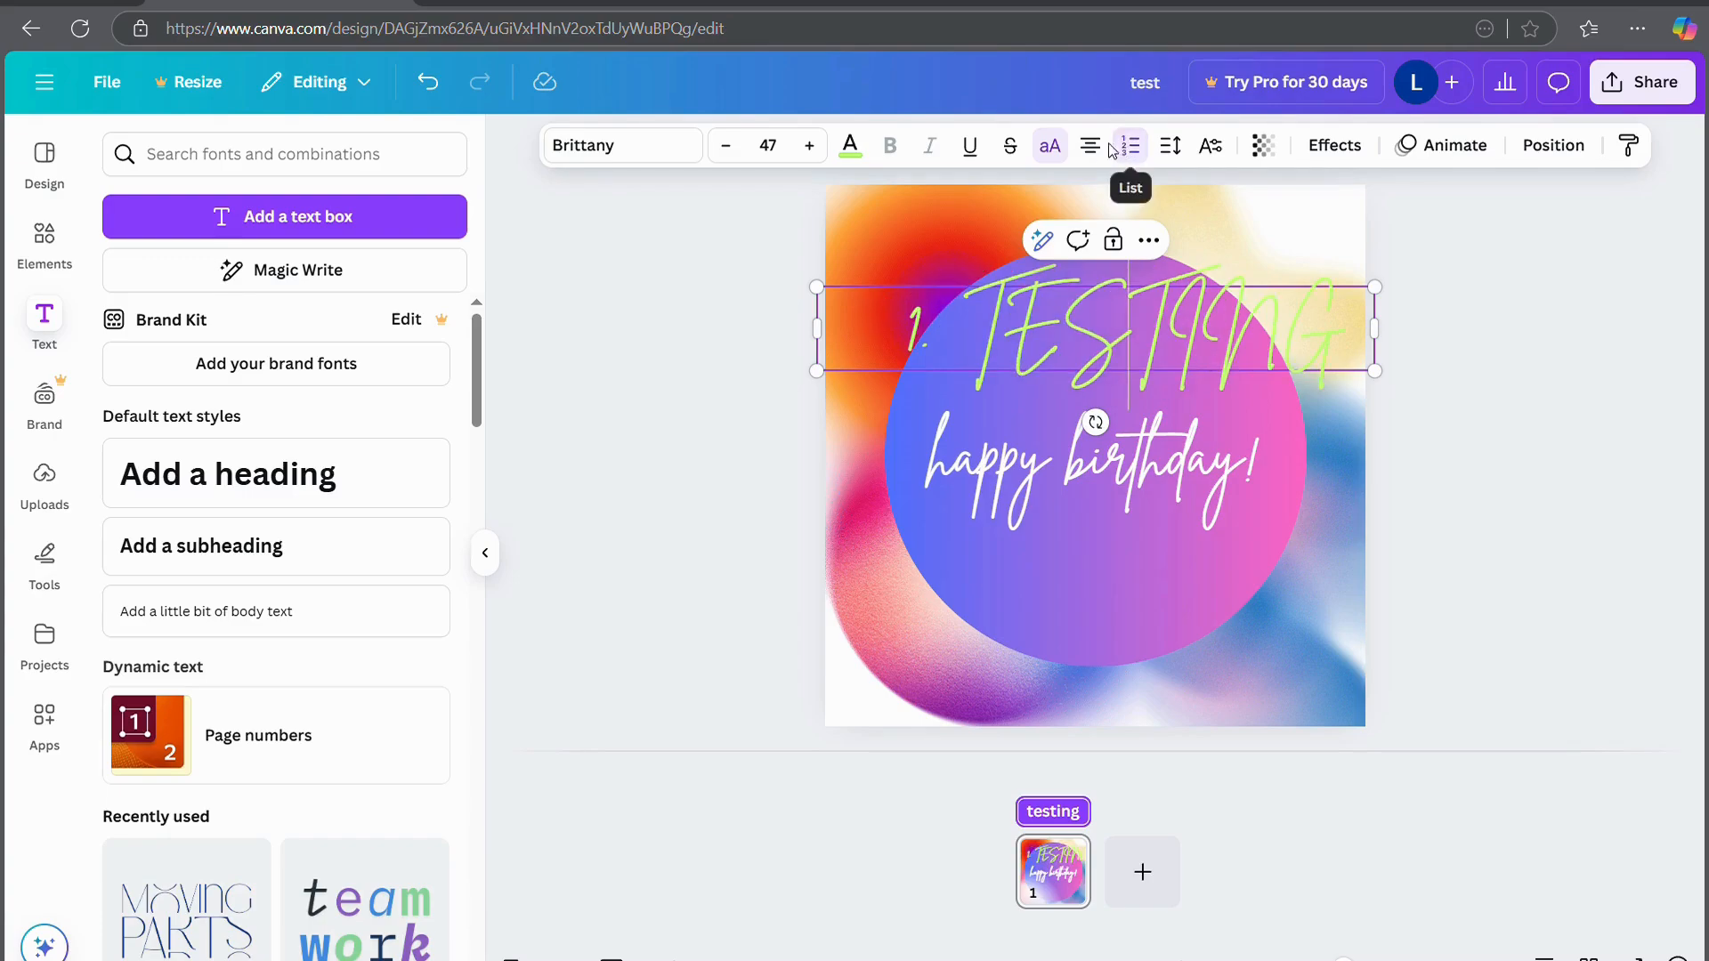
{"action": "left_click", "coordinate": [1130, 149]}
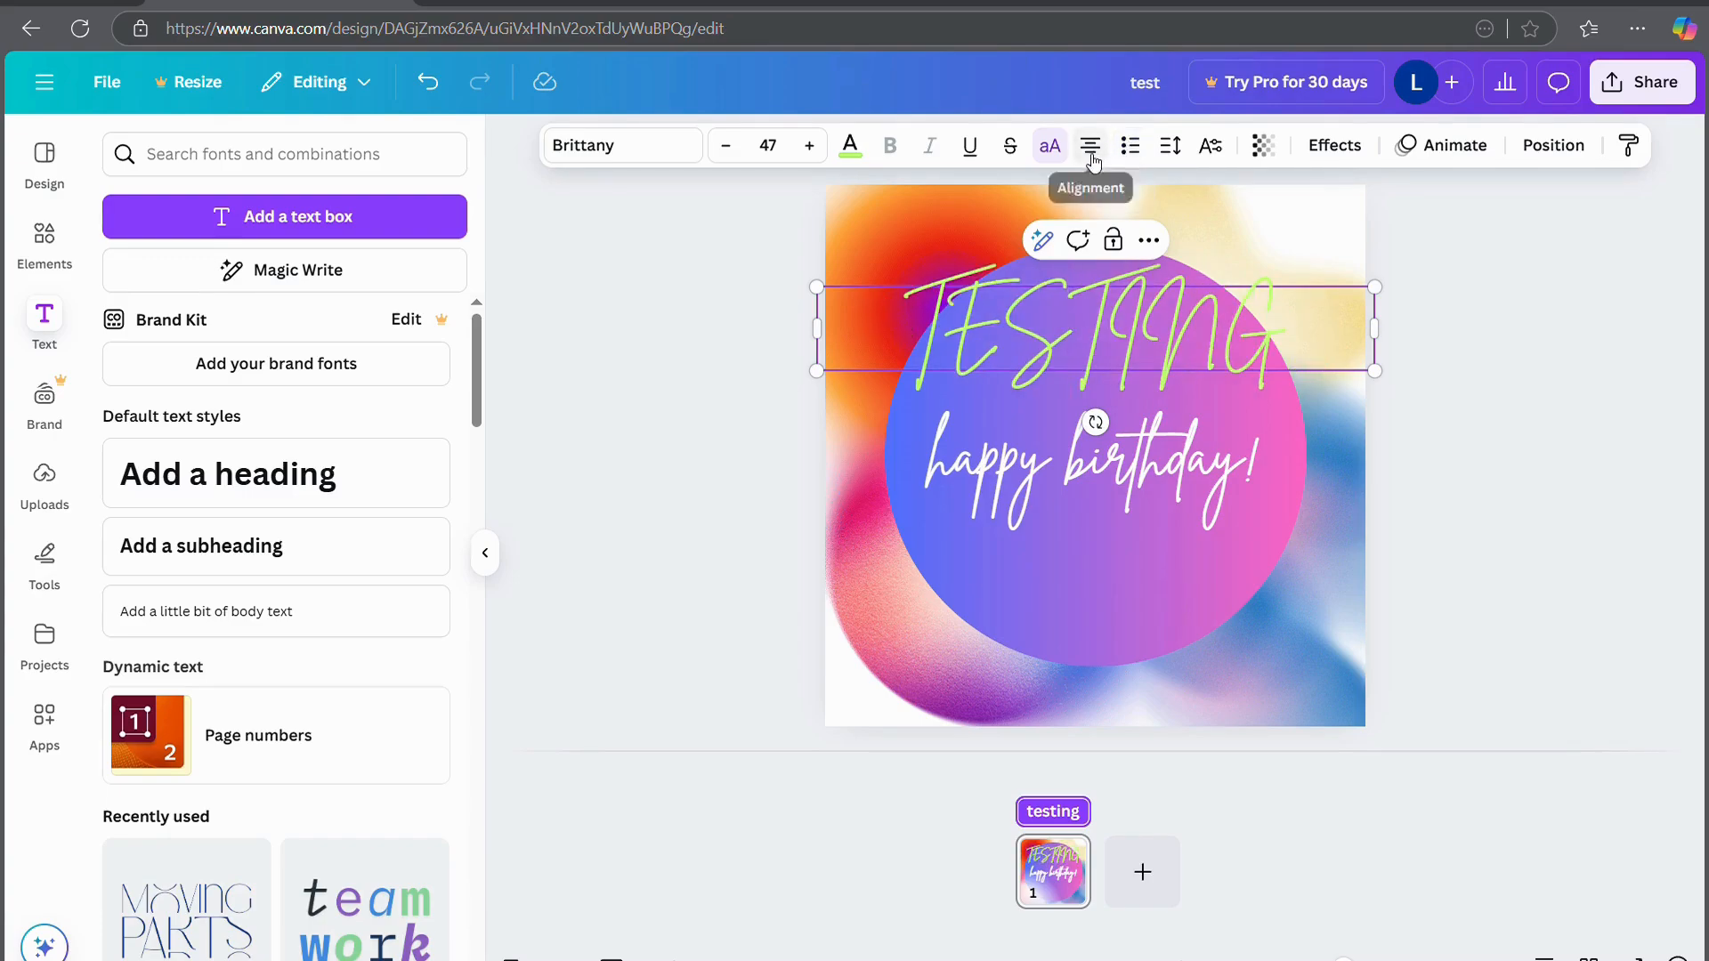
{"action": "left_click", "coordinate": [1092, 157]}
{"action": "left_click", "coordinate": [1093, 158]}
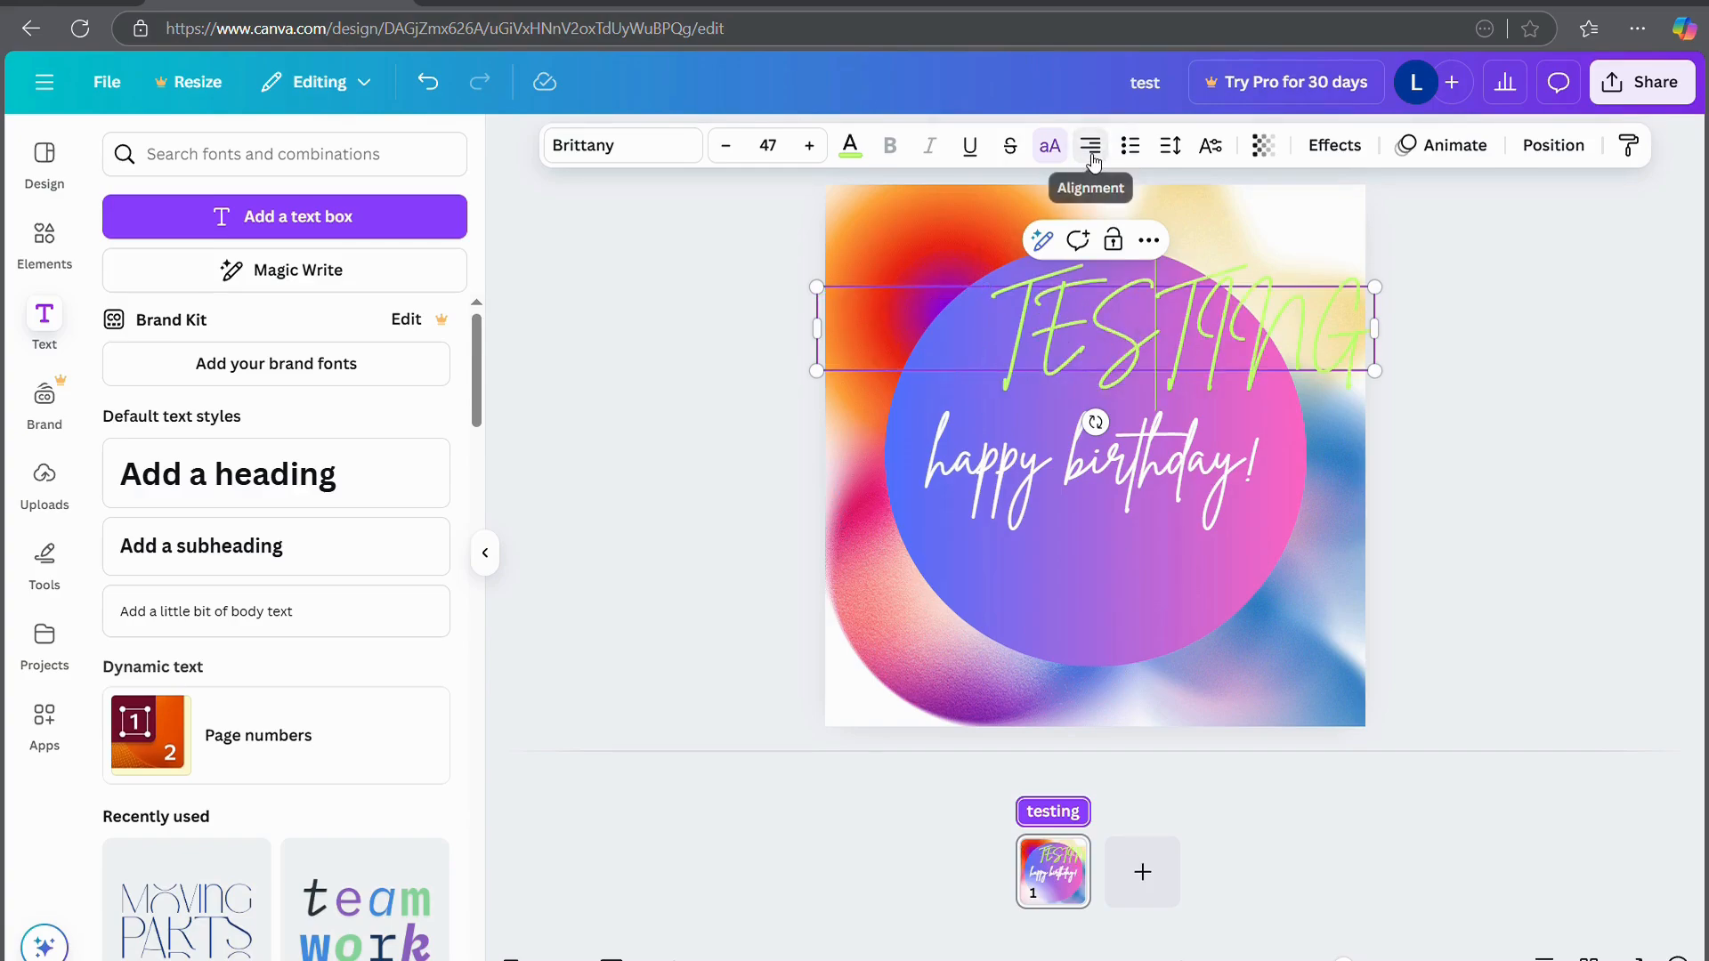
{"action": "left_click", "coordinate": [1093, 159]}
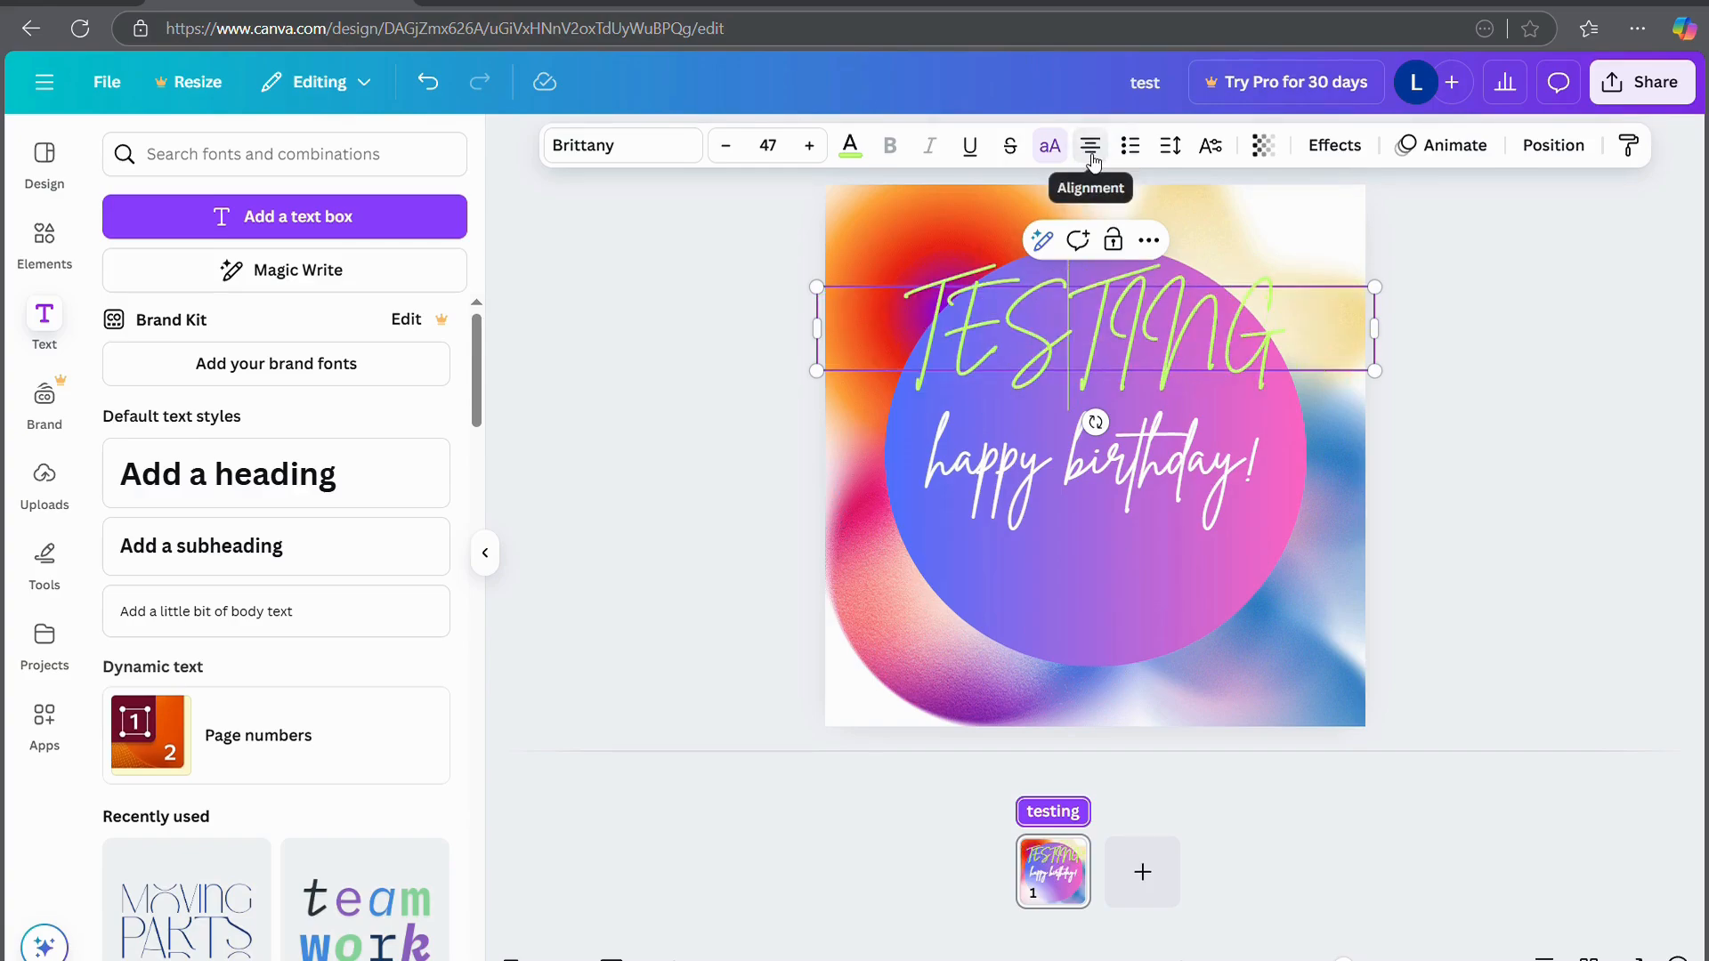
Try superscript and subscript positions on TESTING, then return it to normal position
{"action": "left_click", "coordinate": [1211, 148]}
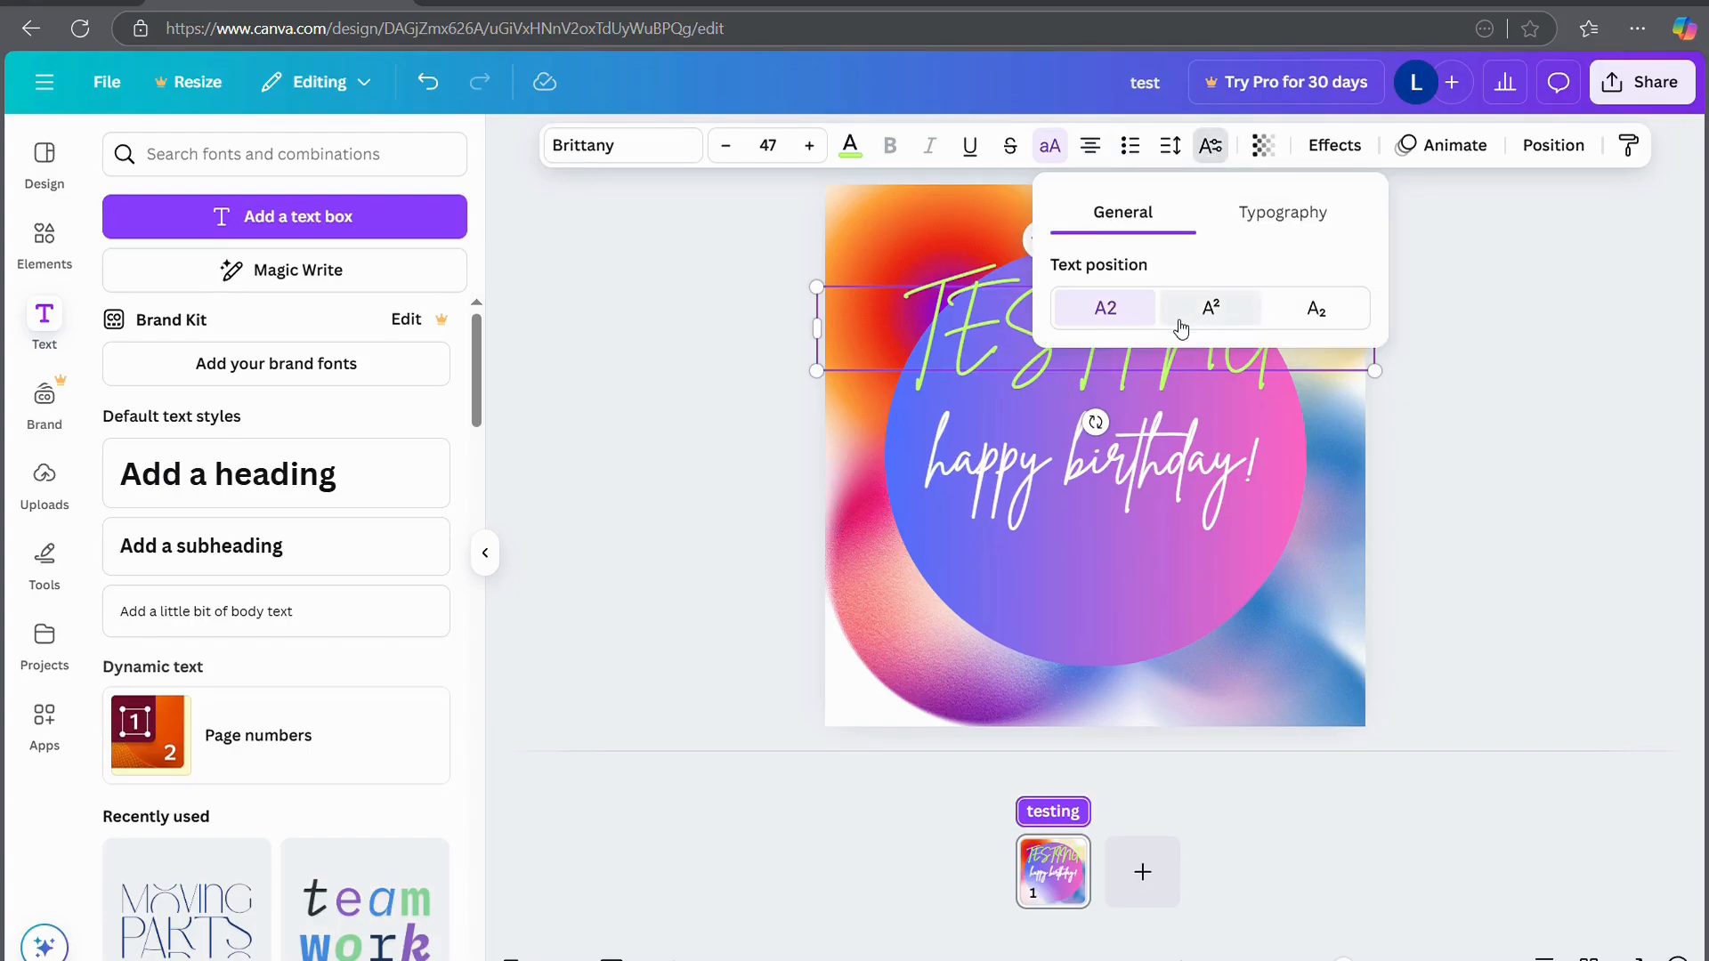
{"action": "left_click", "coordinate": [1209, 310]}
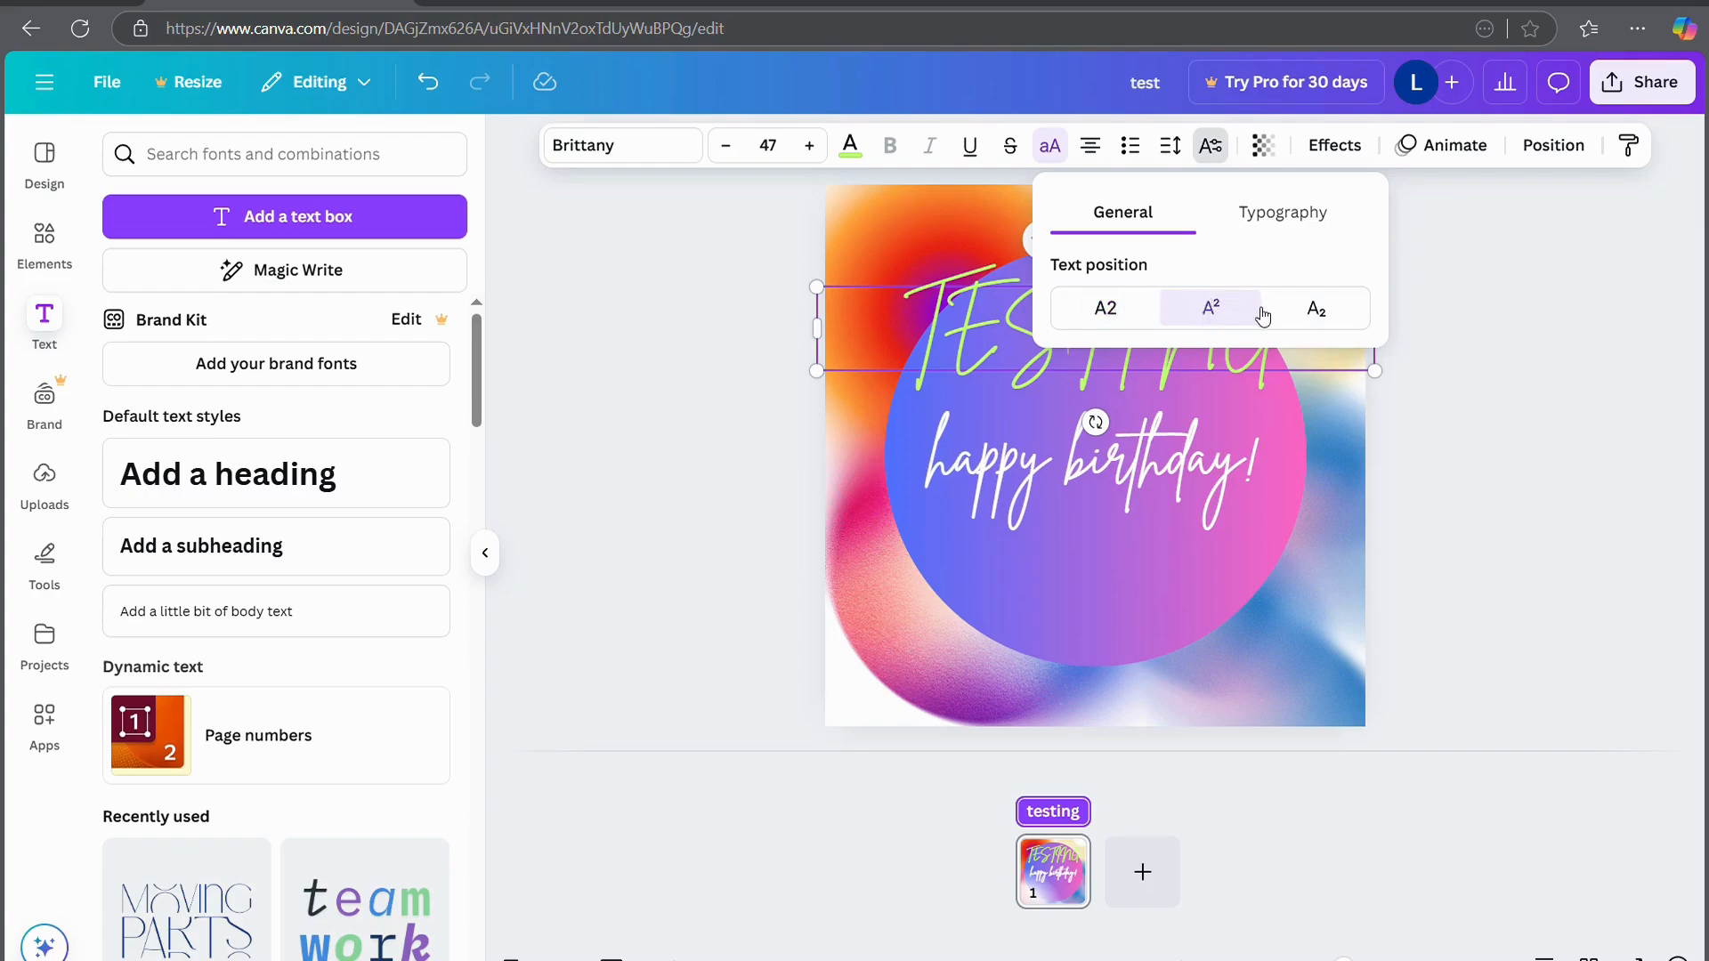
{"action": "left_click", "coordinate": [1314, 314]}
{"action": "left_click", "coordinate": [1123, 313]}
Turn ligatures on for the whole design and test TESTING's transparency, keeping full opacity
{"action": "left_click", "coordinate": [1257, 227]}
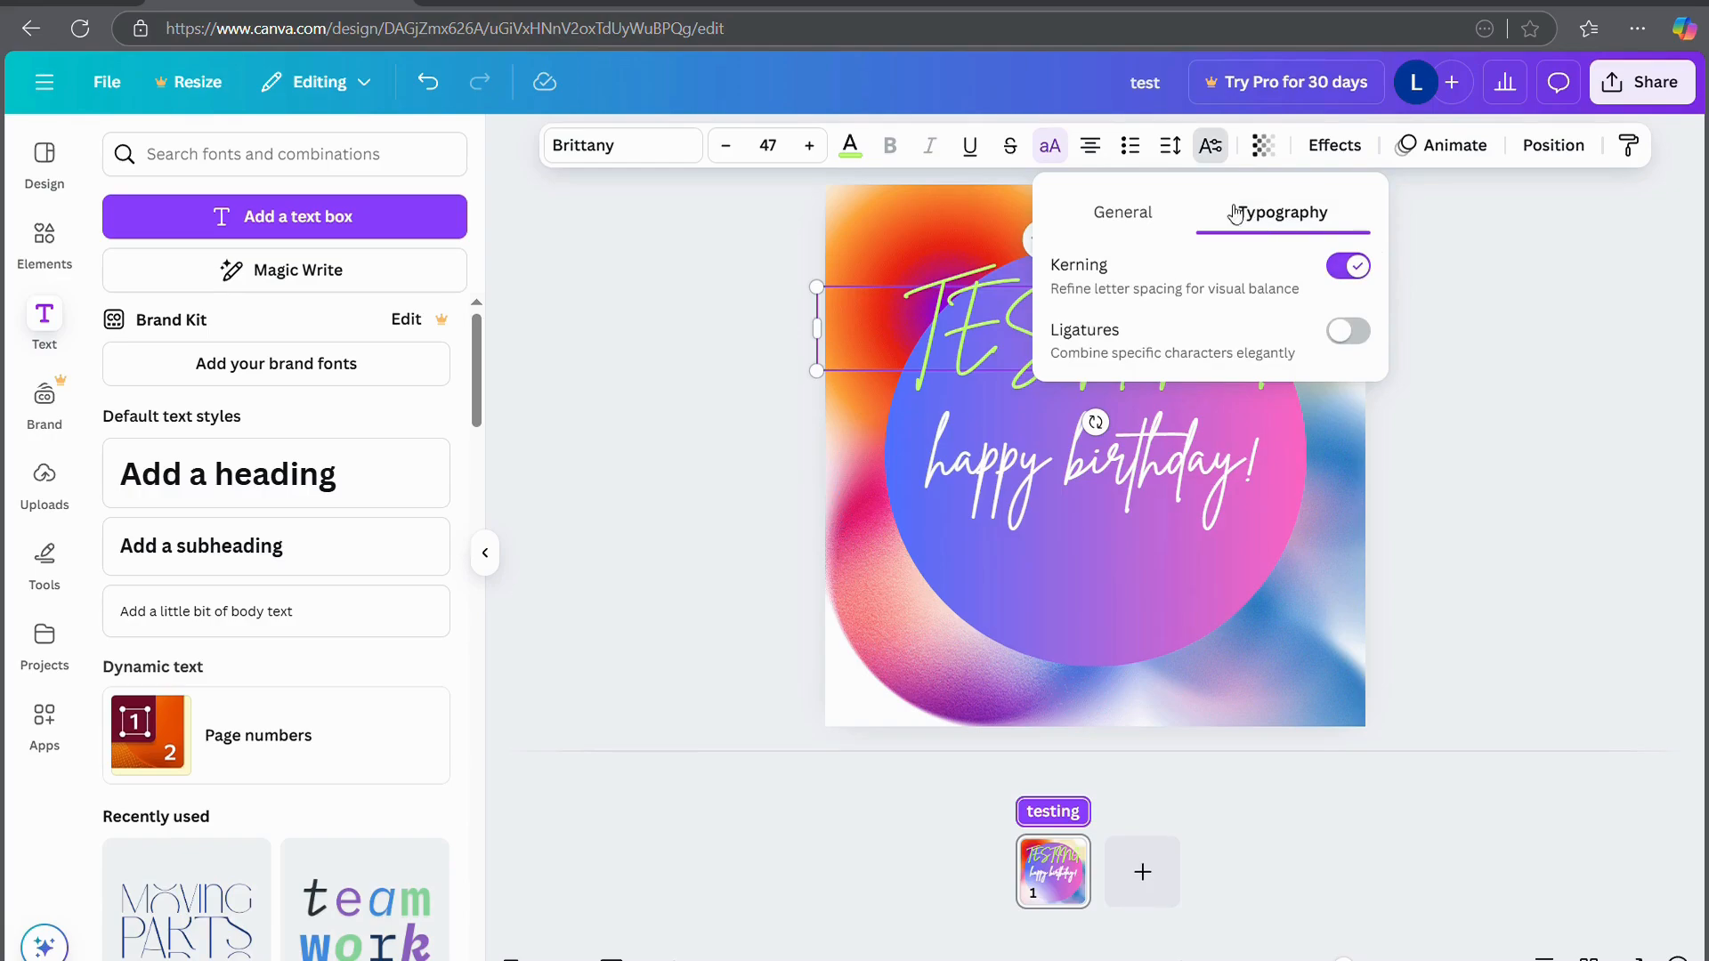
{"action": "left_click", "coordinate": [1346, 333]}
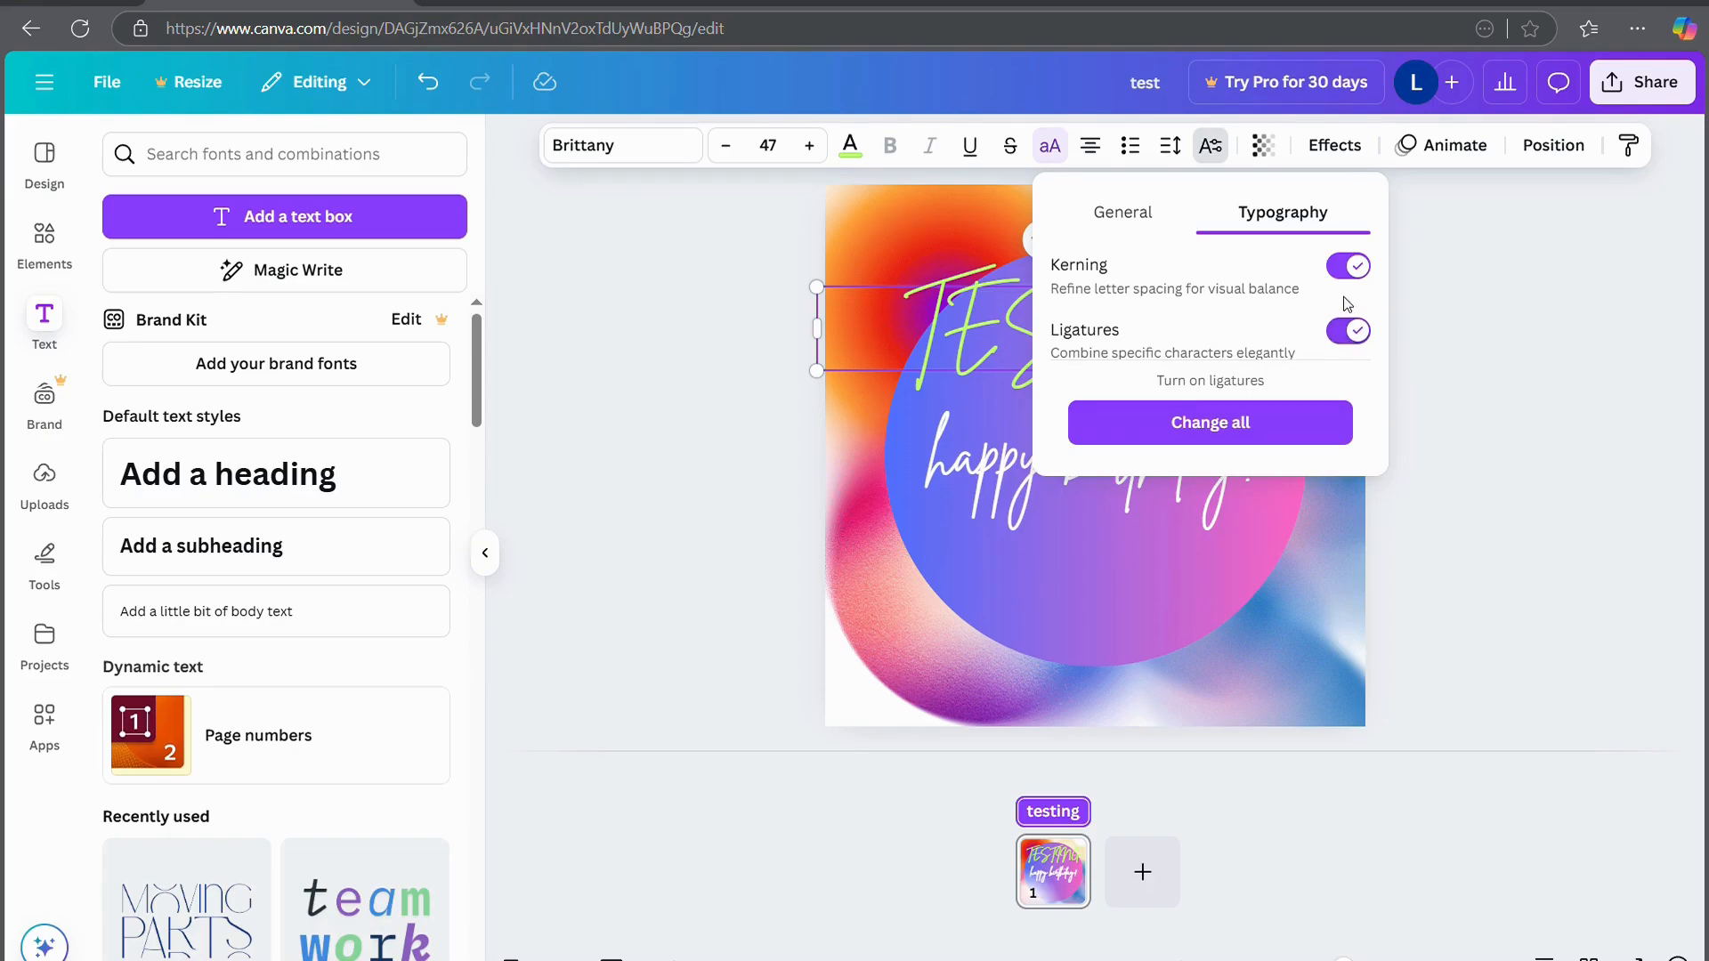
{"action": "left_click", "coordinate": [1237, 438]}
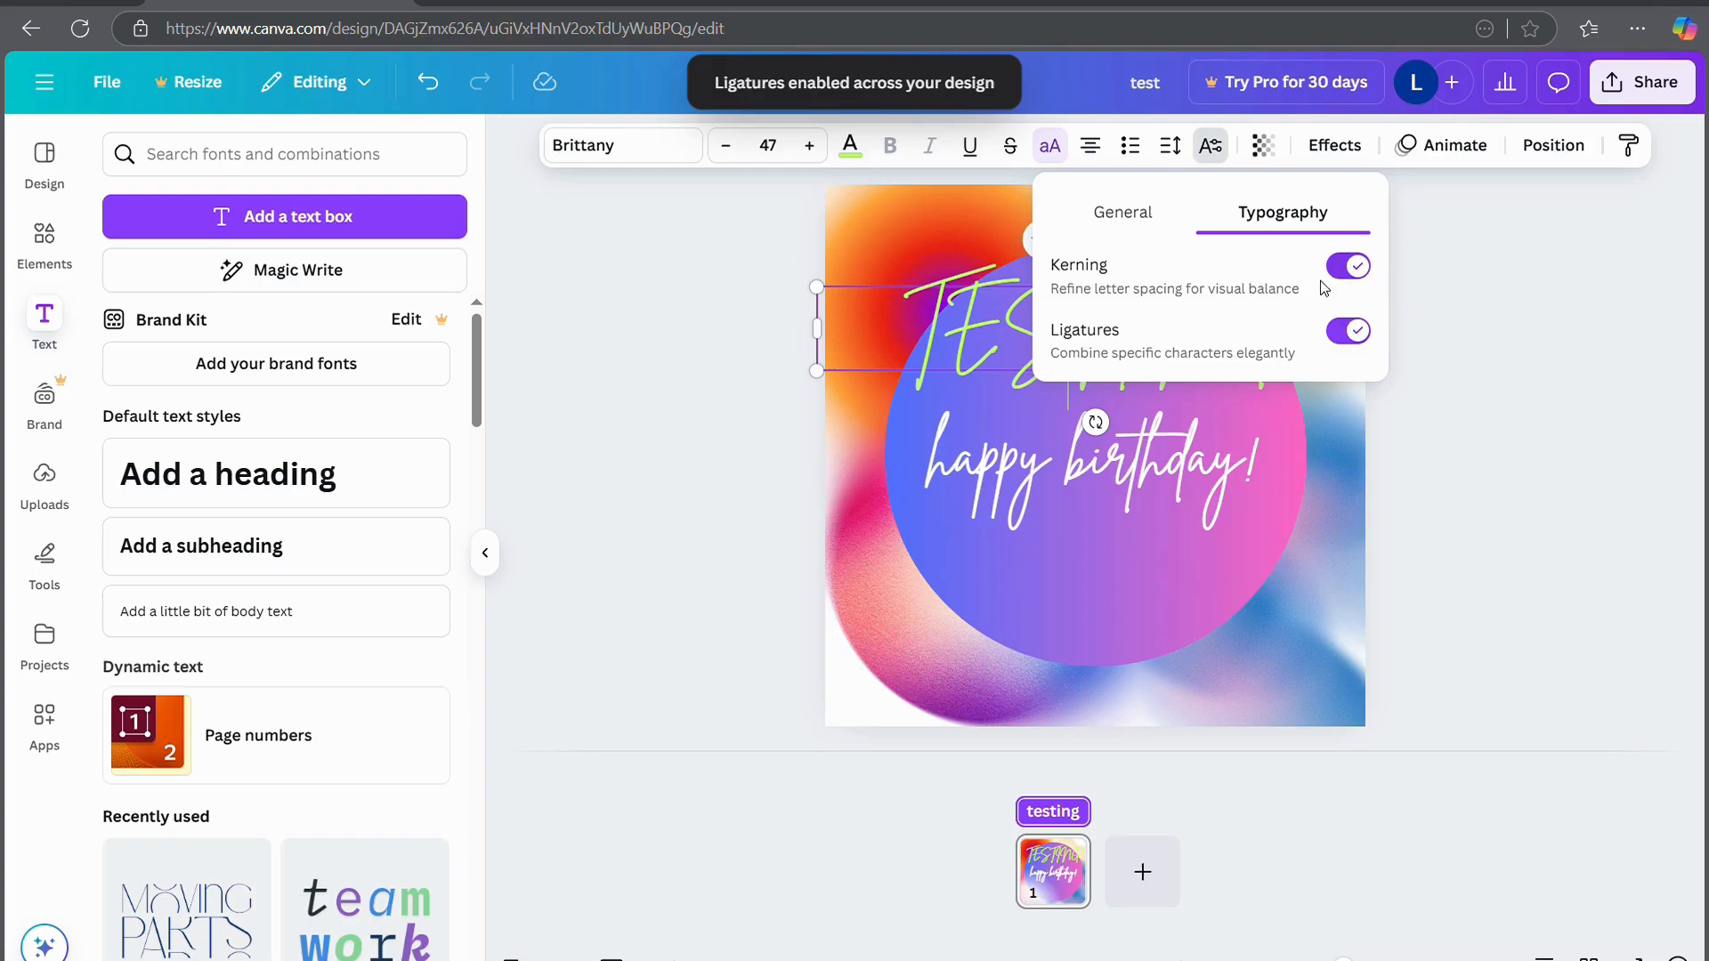
{"action": "left_click", "coordinate": [1500, 355]}
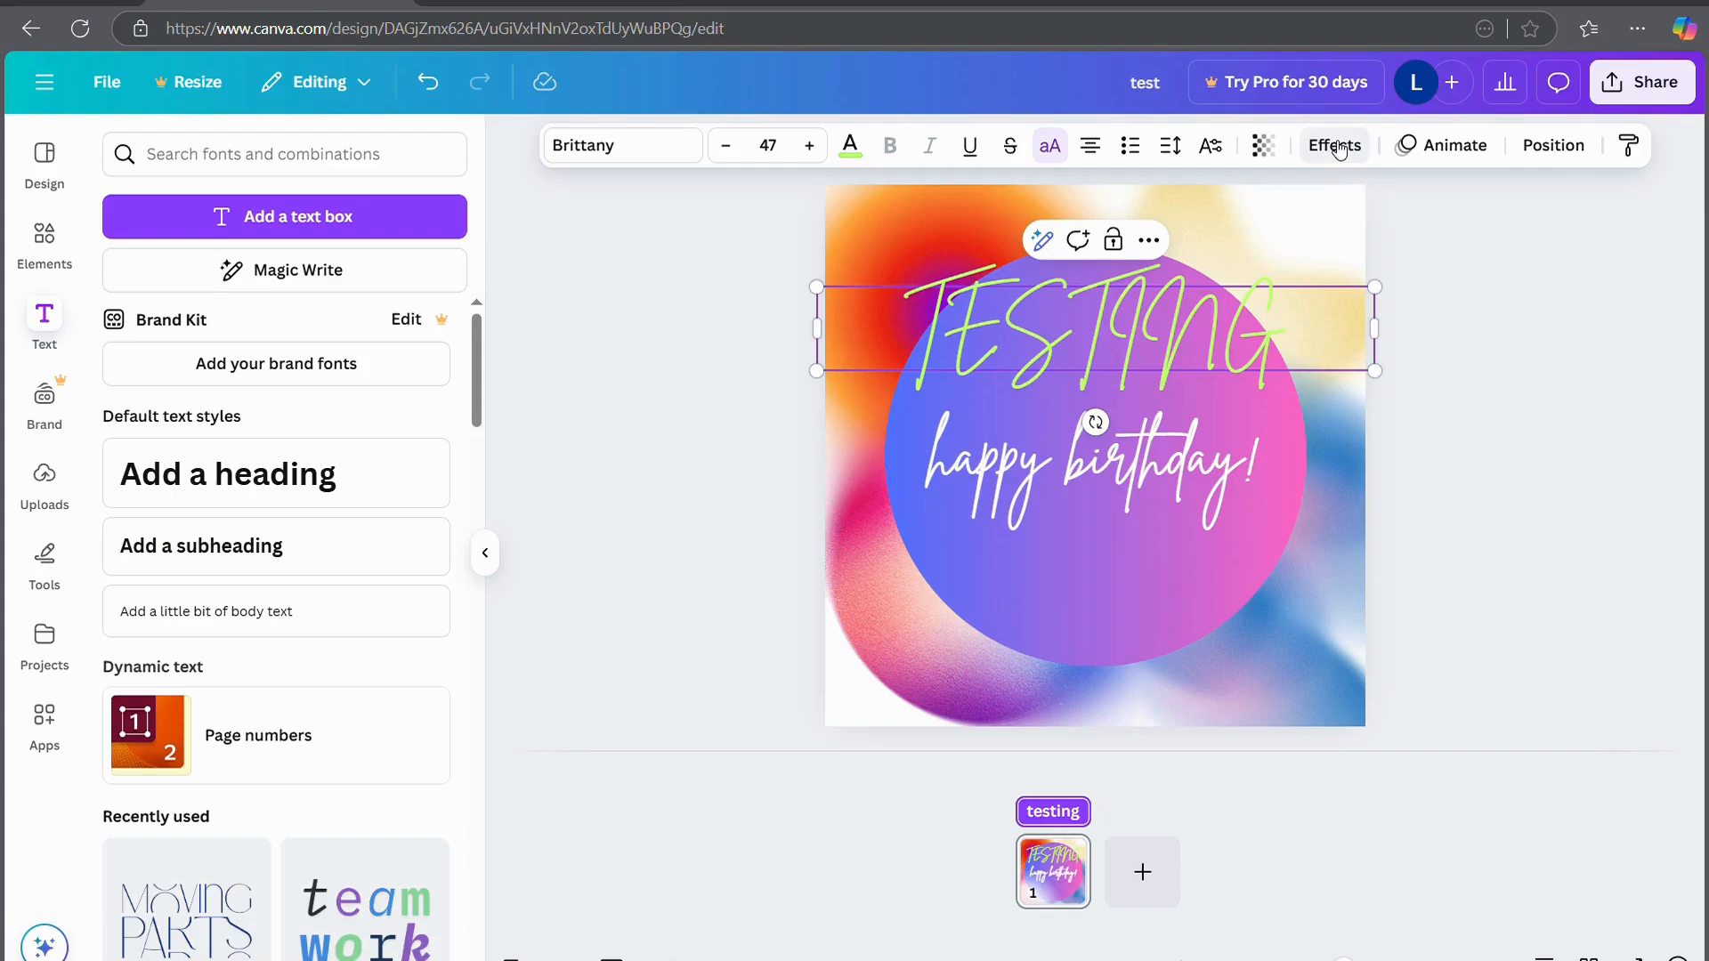
{"action": "left_click", "coordinate": [1263, 145]}
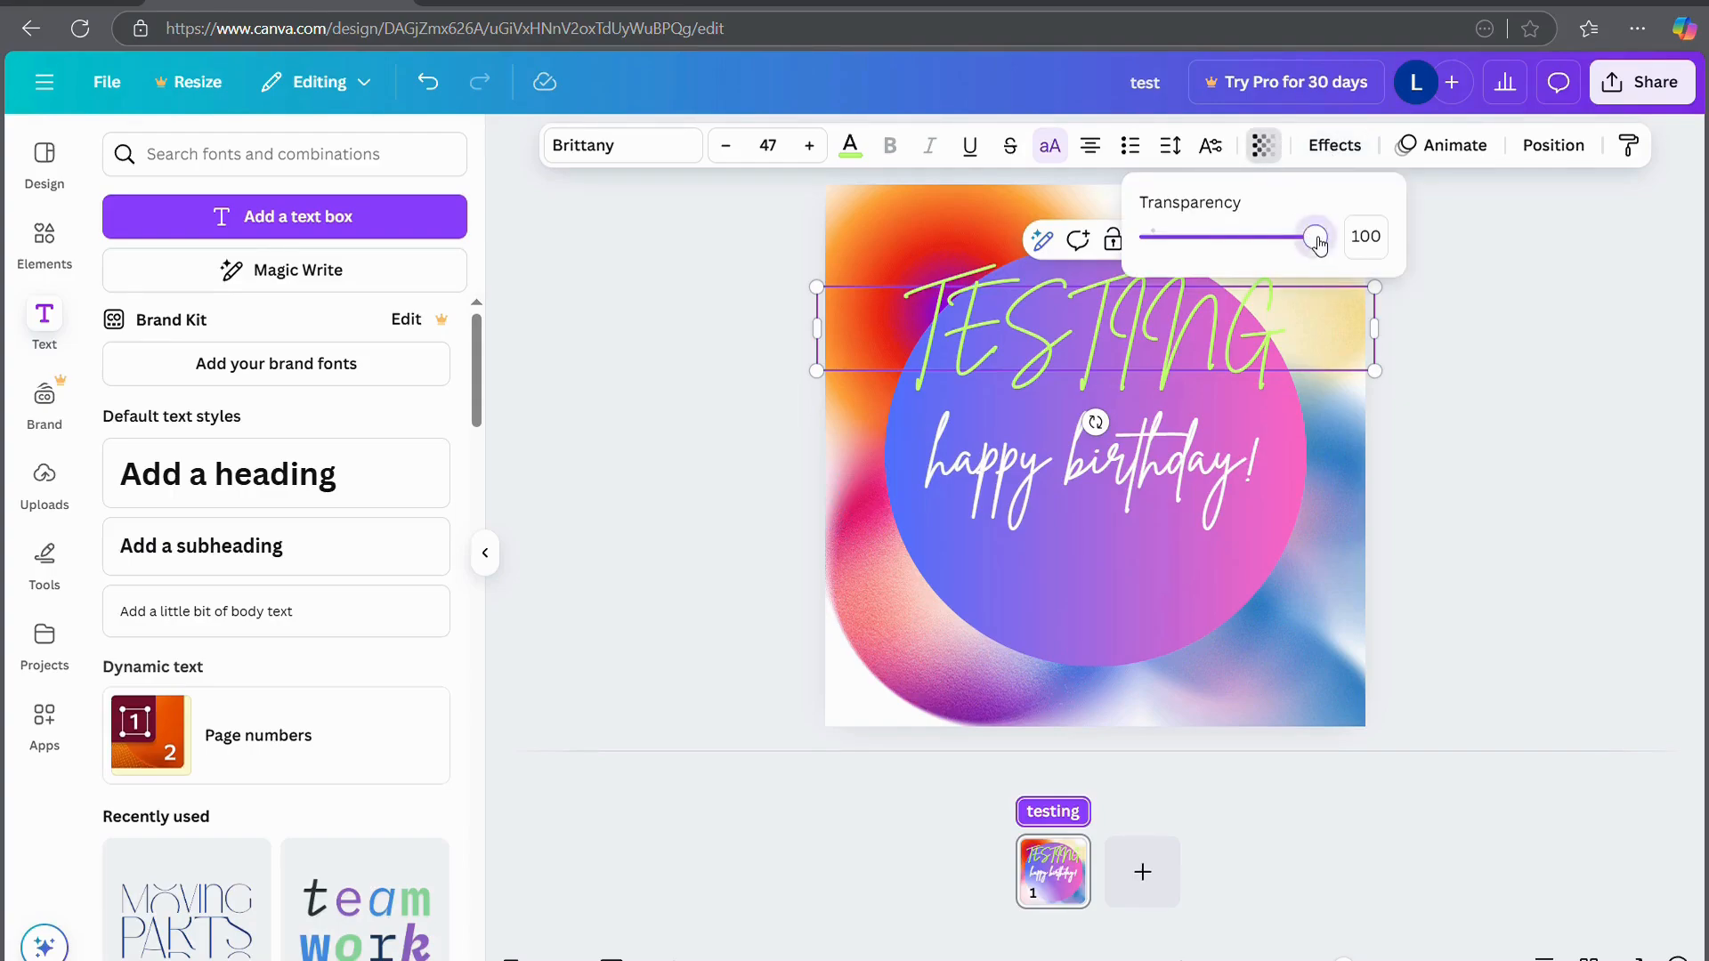
{"action": "mouse_move", "coordinate": [1318, 242]}
{"action": "left_mouse_down"}
{"action": "mouse_move", "coordinate": [1148, 237]}
{"action": "mouse_move", "coordinate": [1316, 237]}
{"action": "left_mouse_up"}
{"action": "left_click", "coordinate": [1334, 145]}
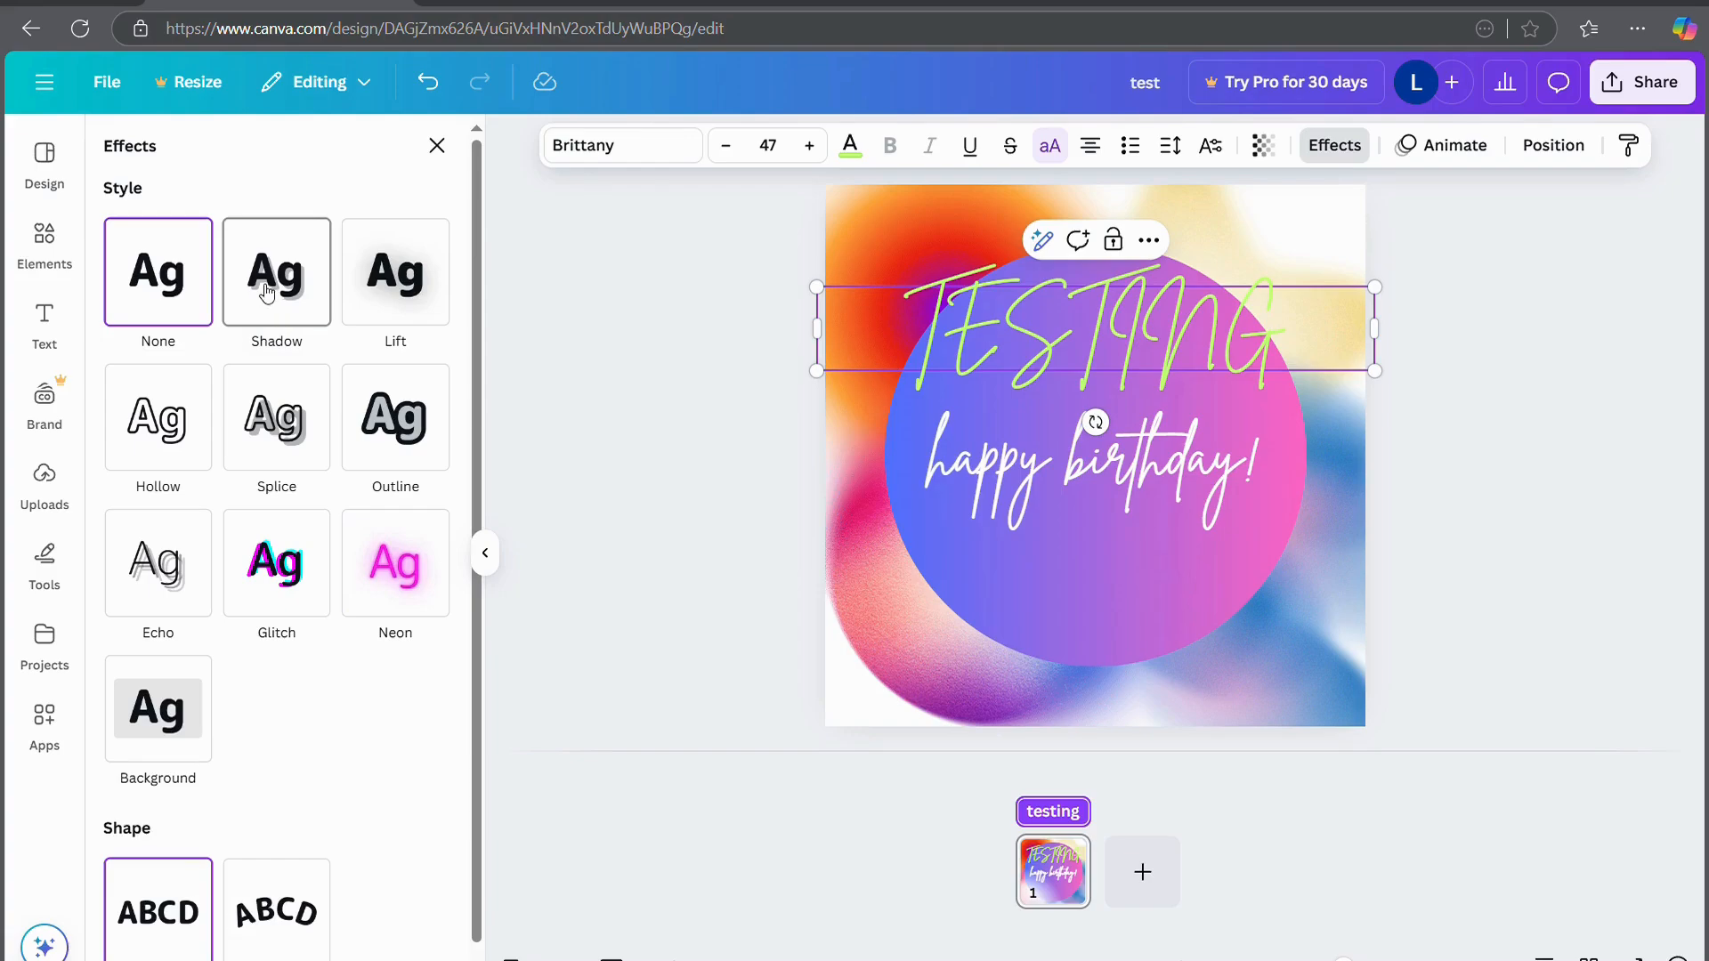
Try Shadow, Lift and Hollow effects on TESTING with adjusted offset, intensity and thickness
{"action": "left_click", "coordinate": [267, 294]}
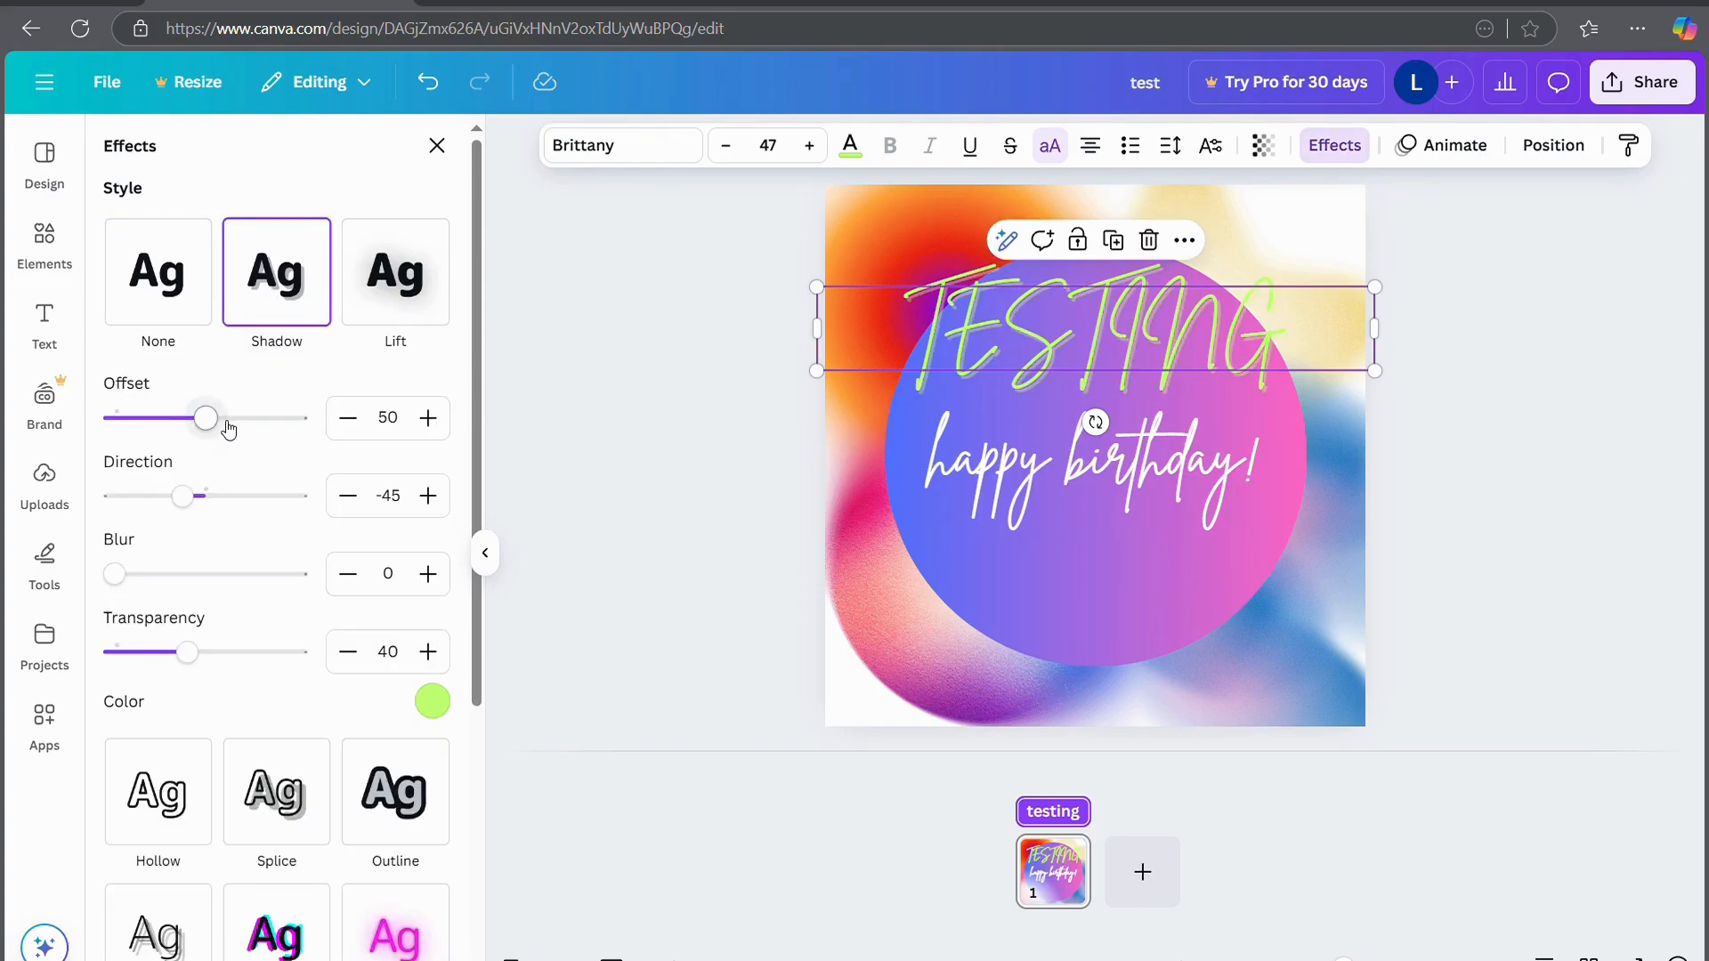
{"action": "mouse_move", "coordinate": [214, 421]}
{"action": "left_mouse_down"}
{"action": "mouse_move", "coordinate": [260, 420]}
{"action": "mouse_move", "coordinate": [199, 419]}
{"action": "left_mouse_up"}
{"action": "left_click", "coordinate": [383, 262]}
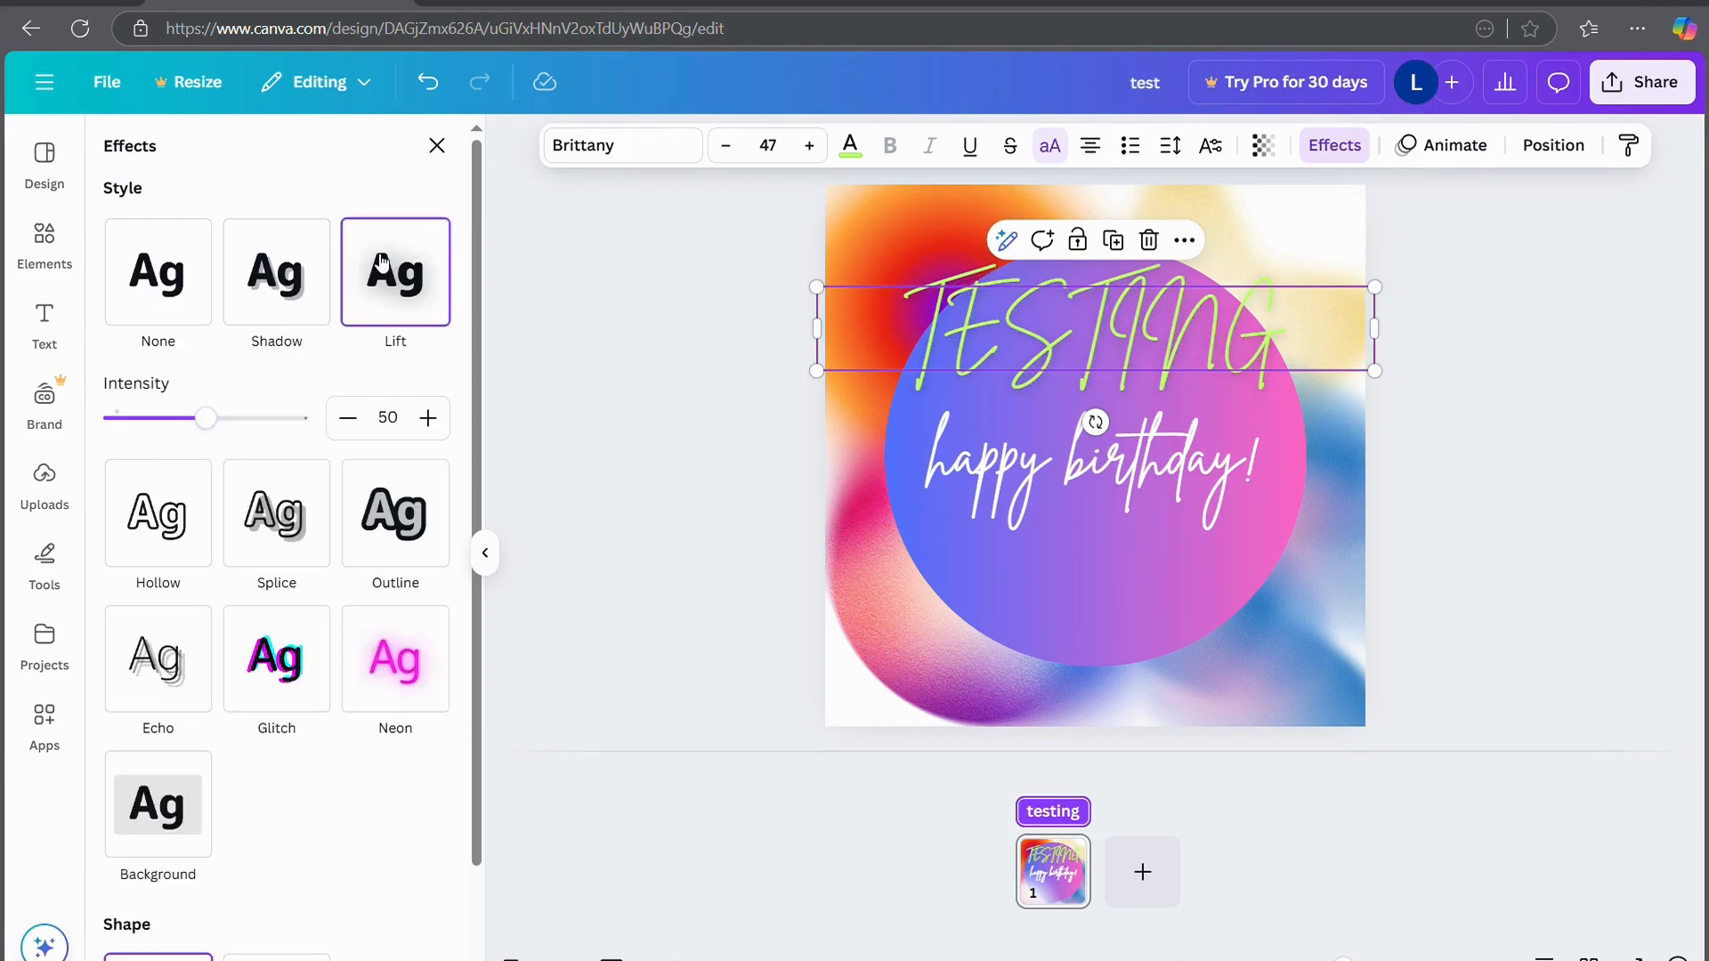
{"action": "left_click_drag", "start_coordinate": [236, 419], "coordinate": [303, 418]}
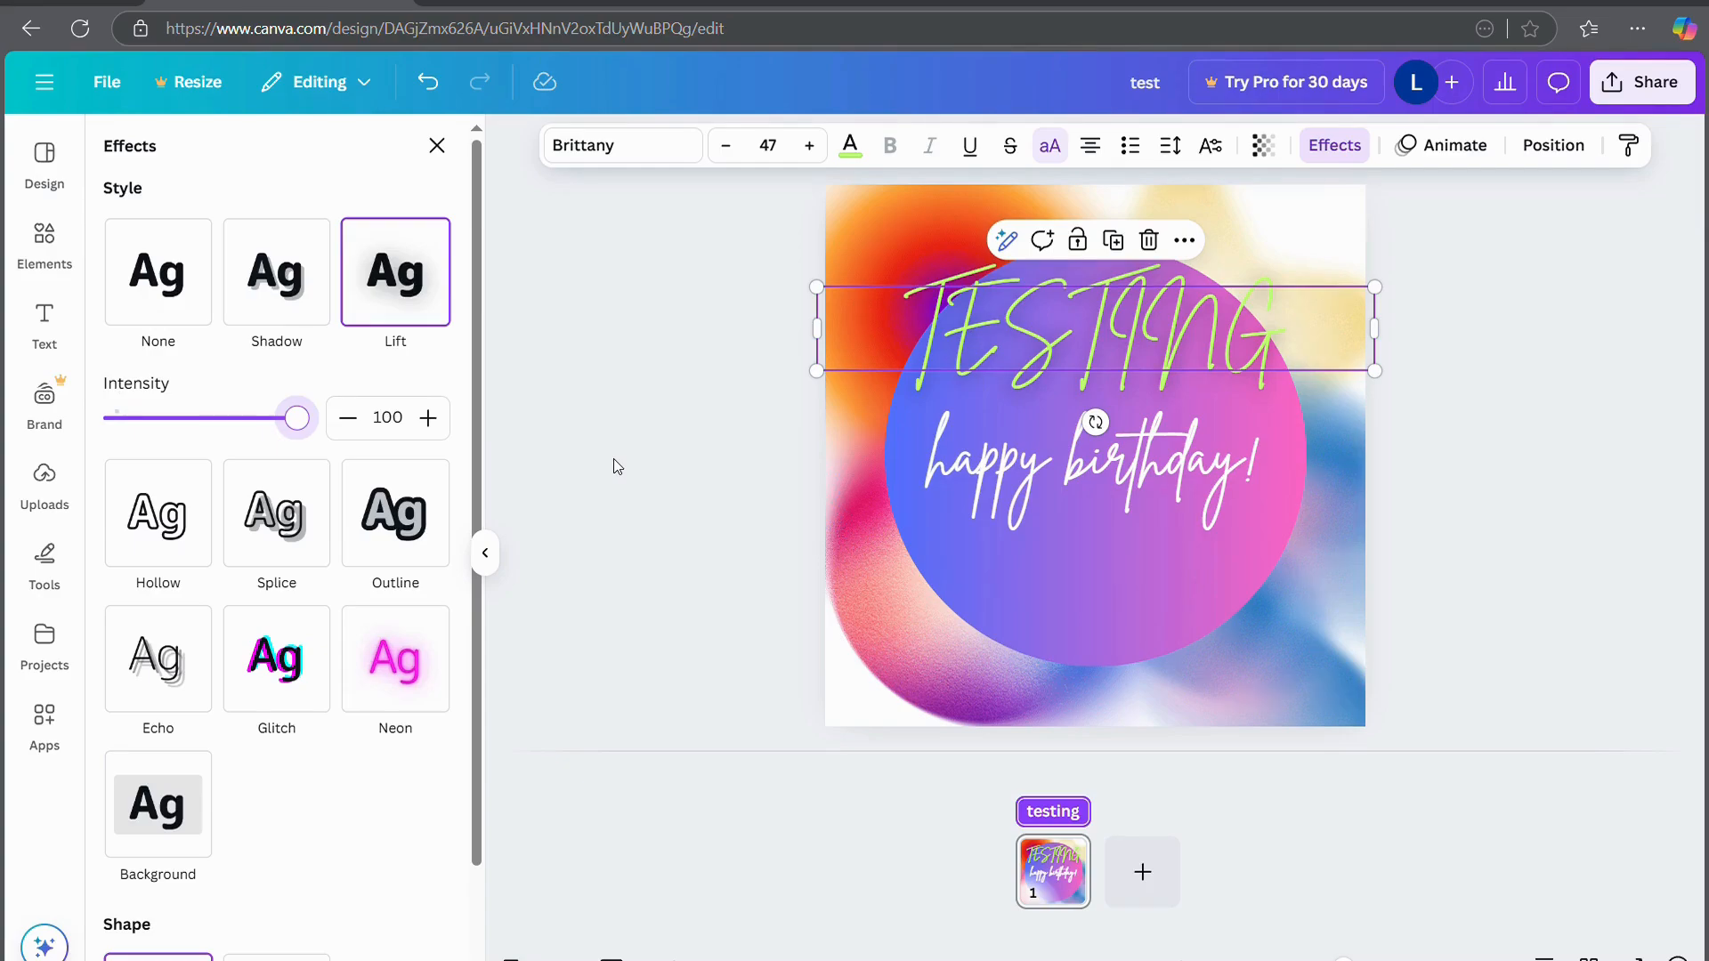
{"action": "left_click", "coordinate": [162, 495]}
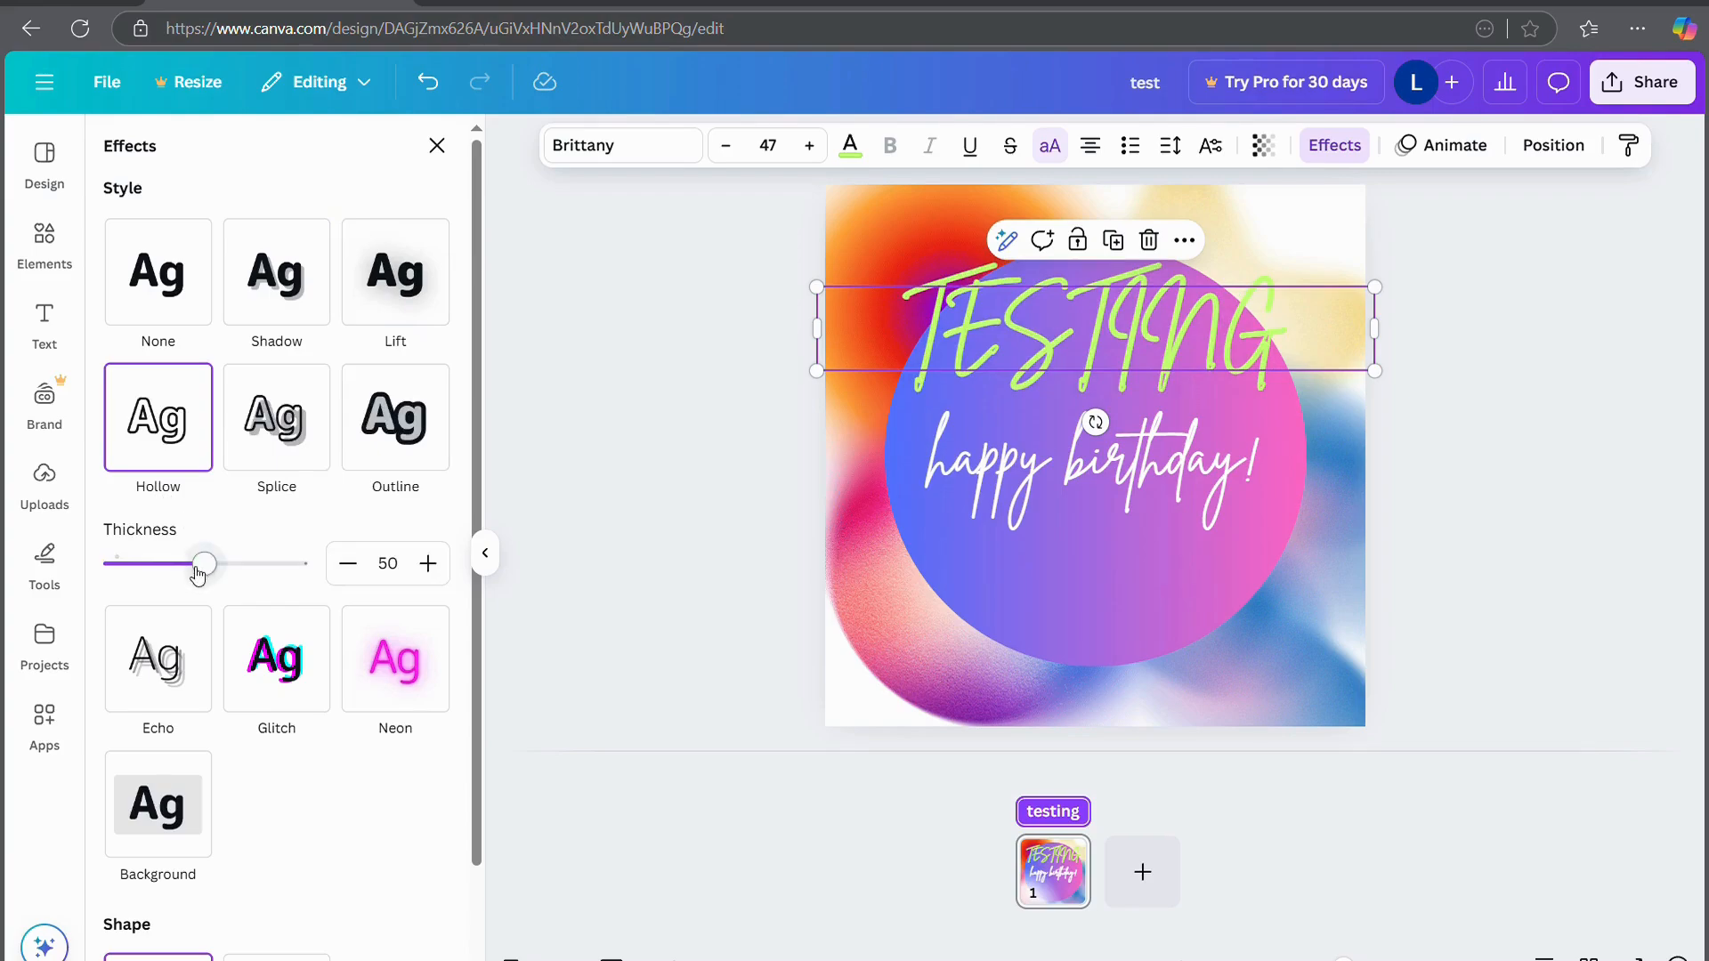
{"action": "left_click_drag", "start_coordinate": [204, 563], "coordinate": [15, 577]}
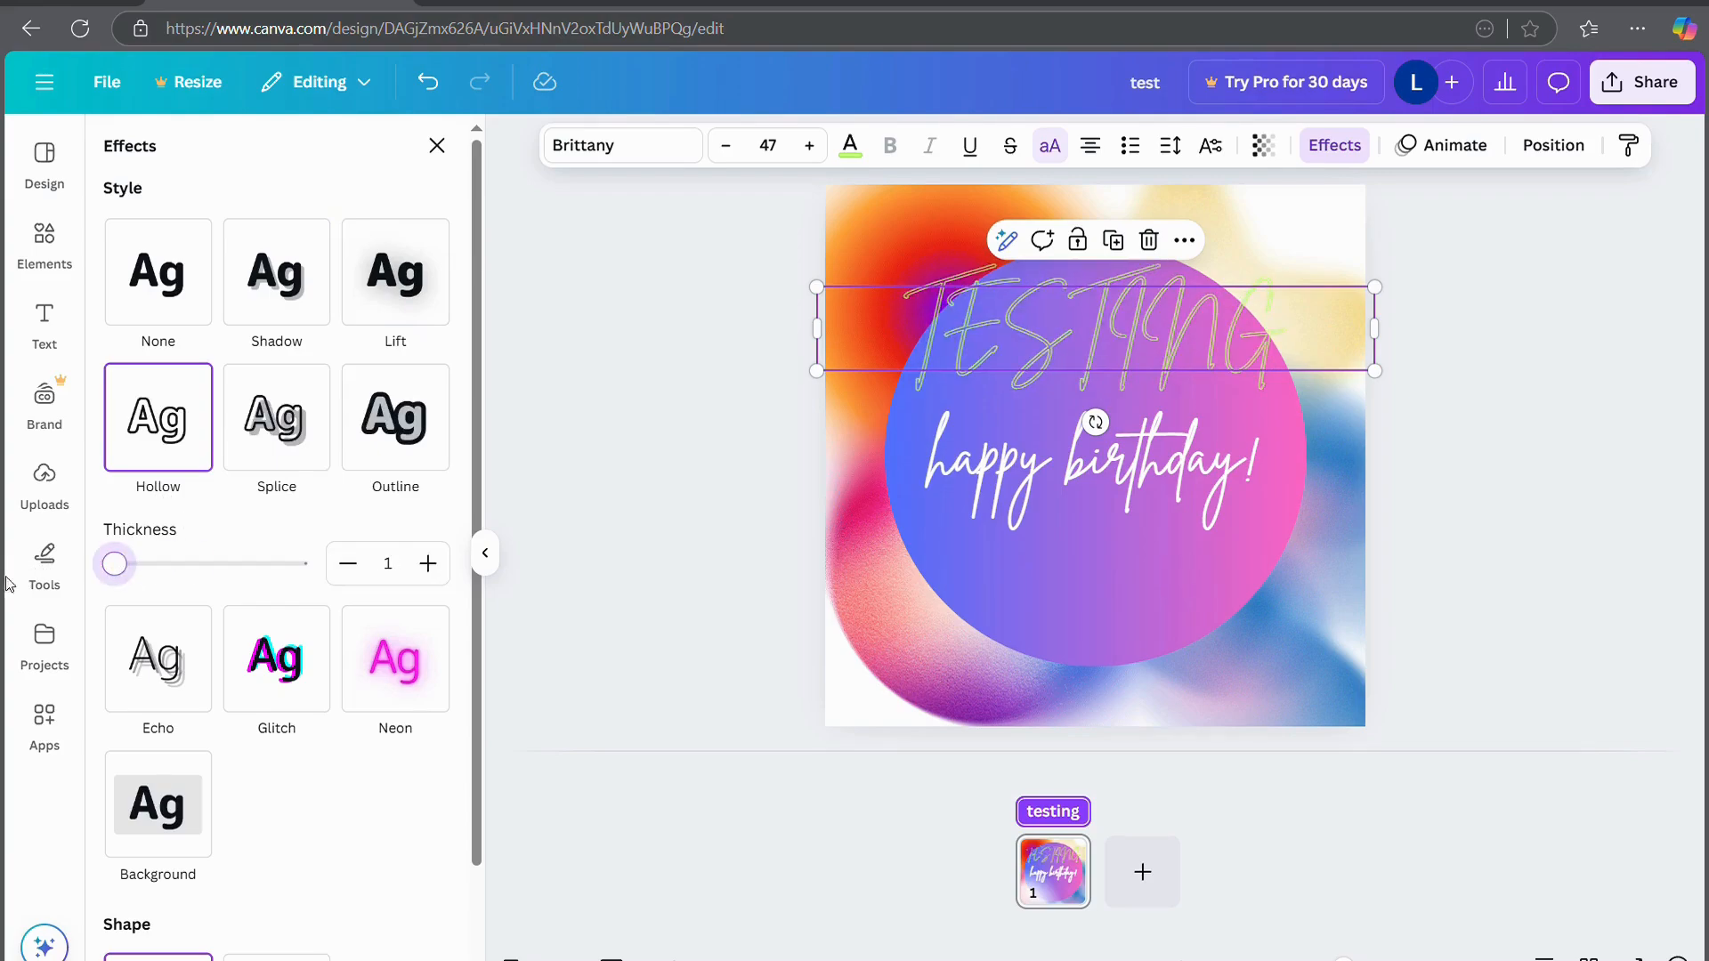
Apply the Splice effect with thickness 39, offset 100 and direction -159
{"action": "left_click", "coordinate": [258, 440]}
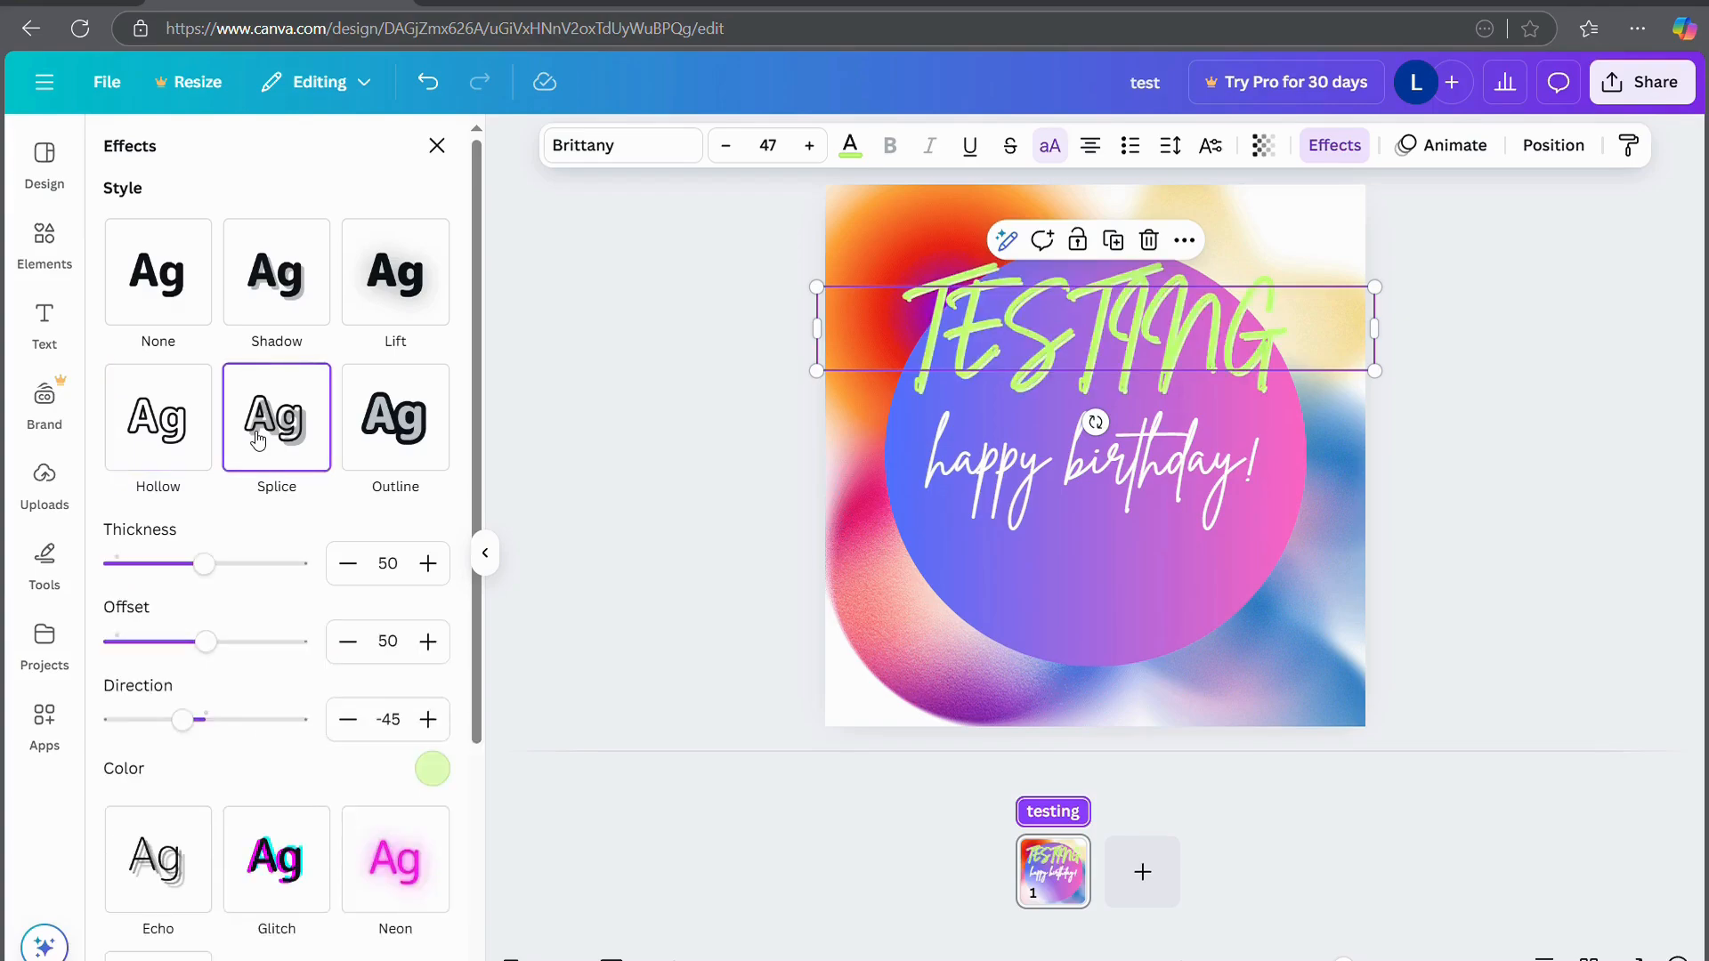
{"action": "mouse_move", "coordinate": [215, 575]}
{"action": "left_mouse_down"}
{"action": "mouse_move", "coordinate": [299, 566]}
{"action": "mouse_move", "coordinate": [114, 567]}
{"action": "mouse_move", "coordinate": [202, 571]}
{"action": "mouse_move", "coordinate": [185, 565]}
{"action": "left_mouse_up"}
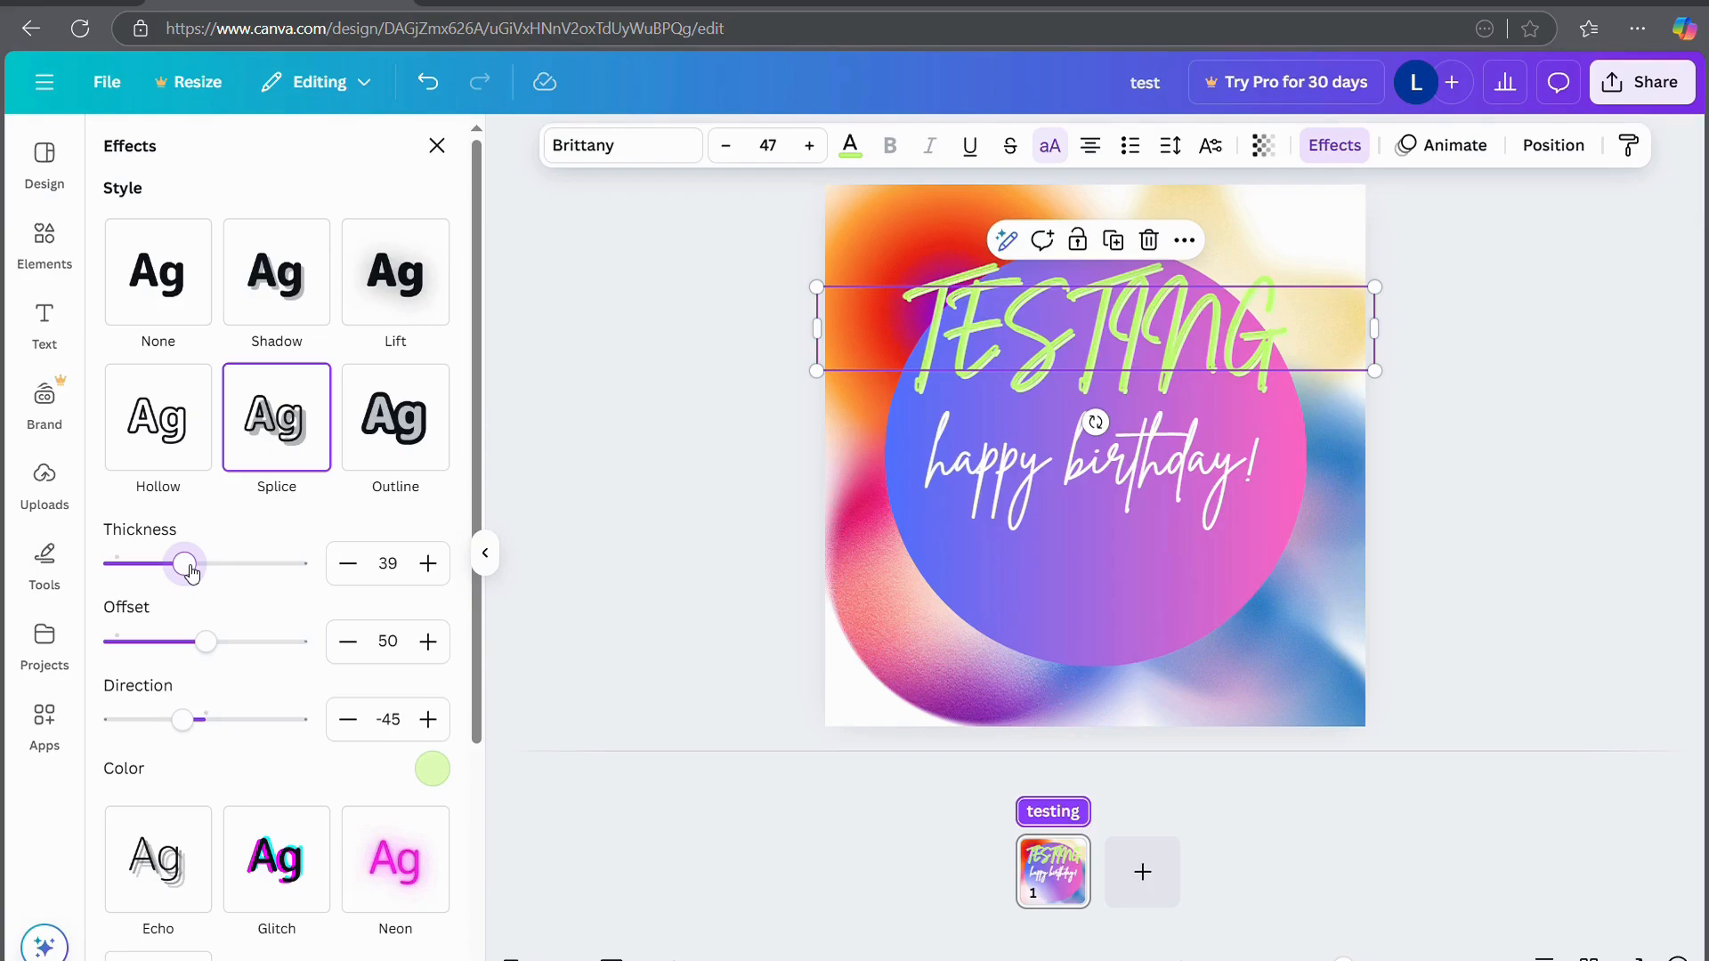
{"action": "left_click_drag", "start_coordinate": [204, 641], "coordinate": [420, 645]}
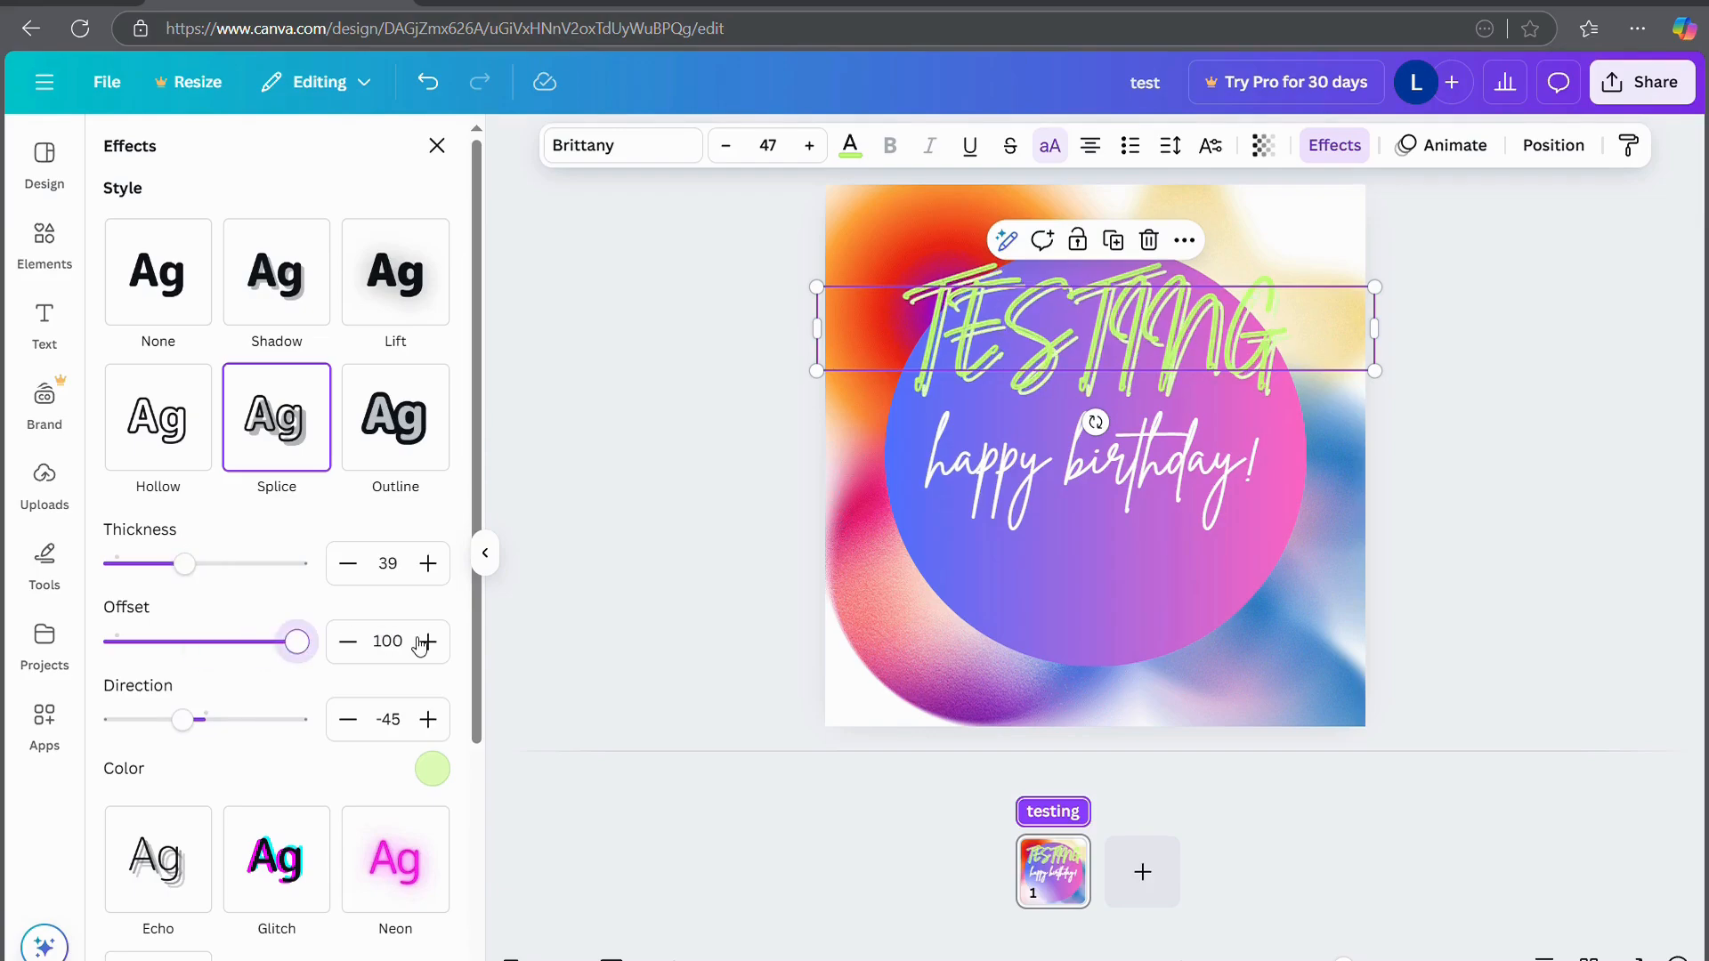
{"action": "left_click_drag", "start_coordinate": [182, 719], "coordinate": [130, 724]}
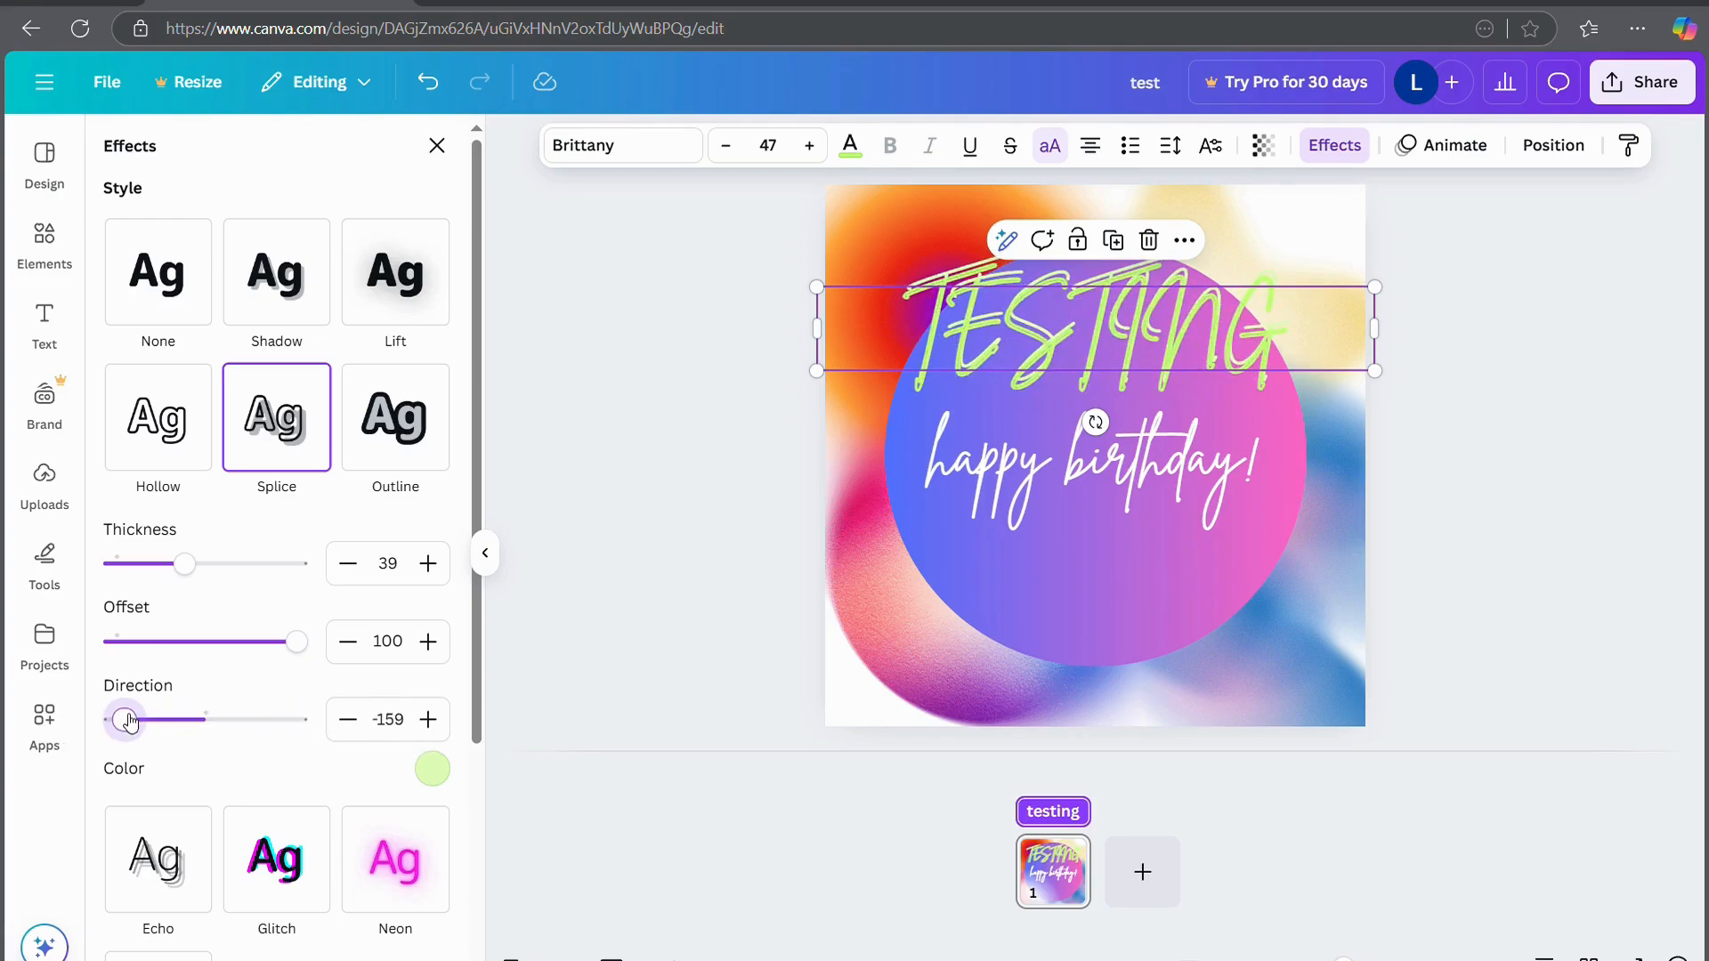
Give TESTING the Outline effect with a purple outline colour
{"action": "left_click", "coordinate": [386, 465]}
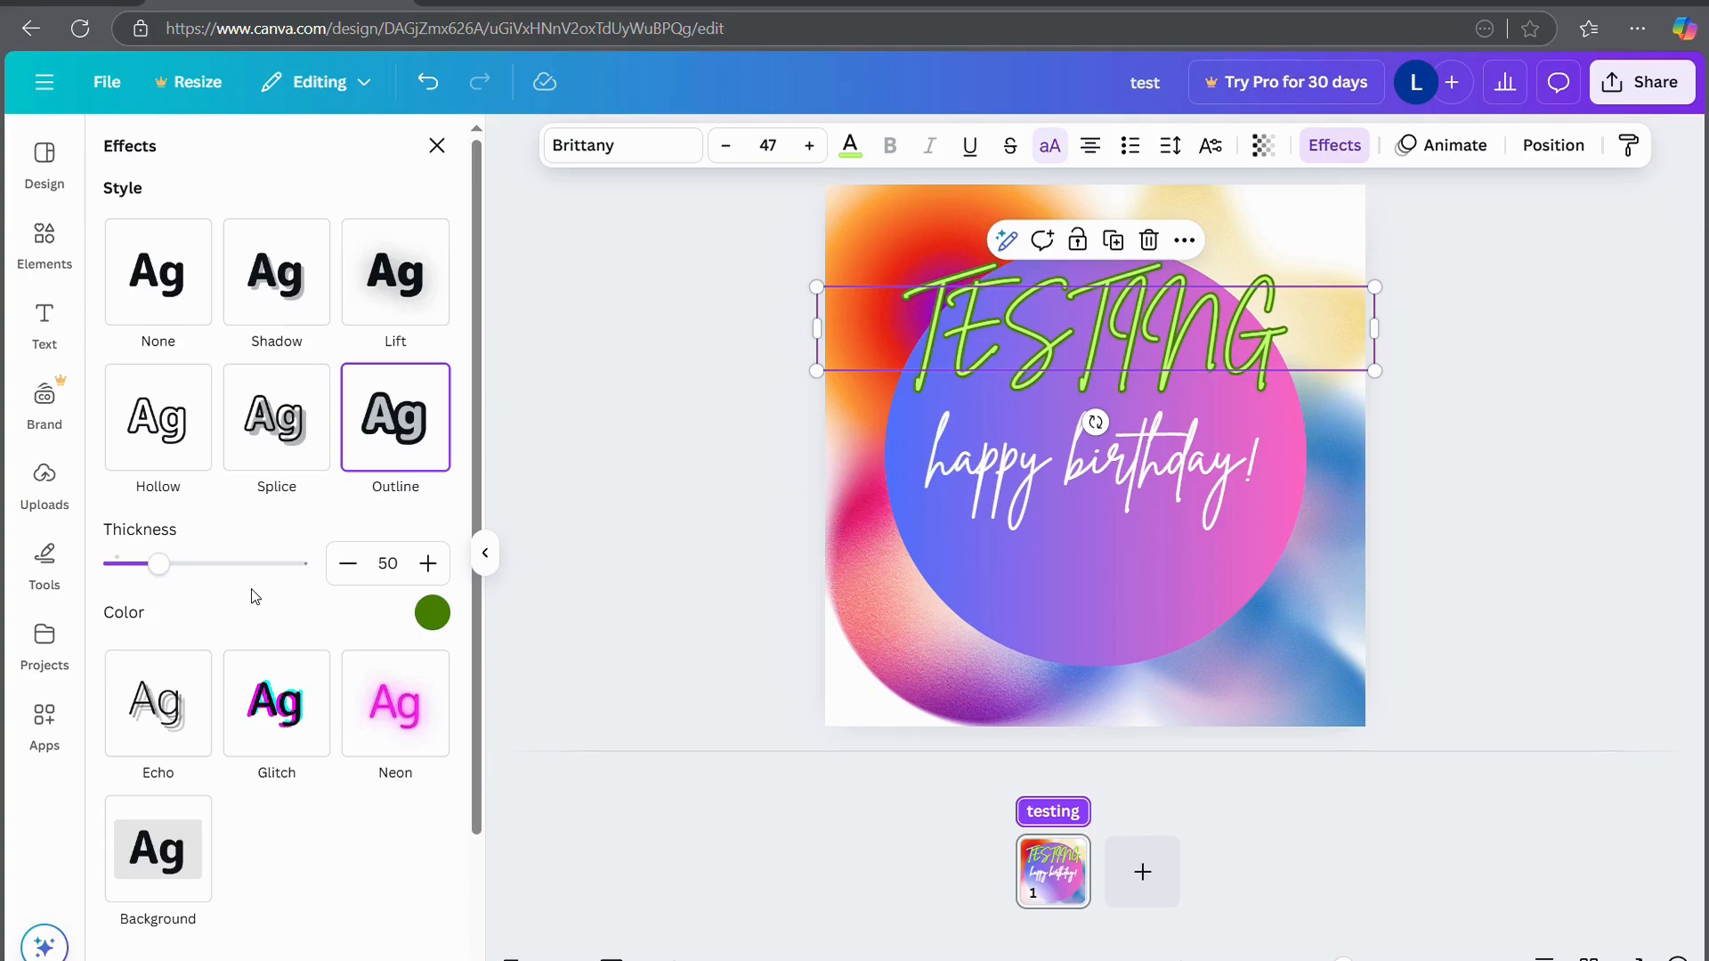
{"action": "left_click", "coordinate": [448, 624]}
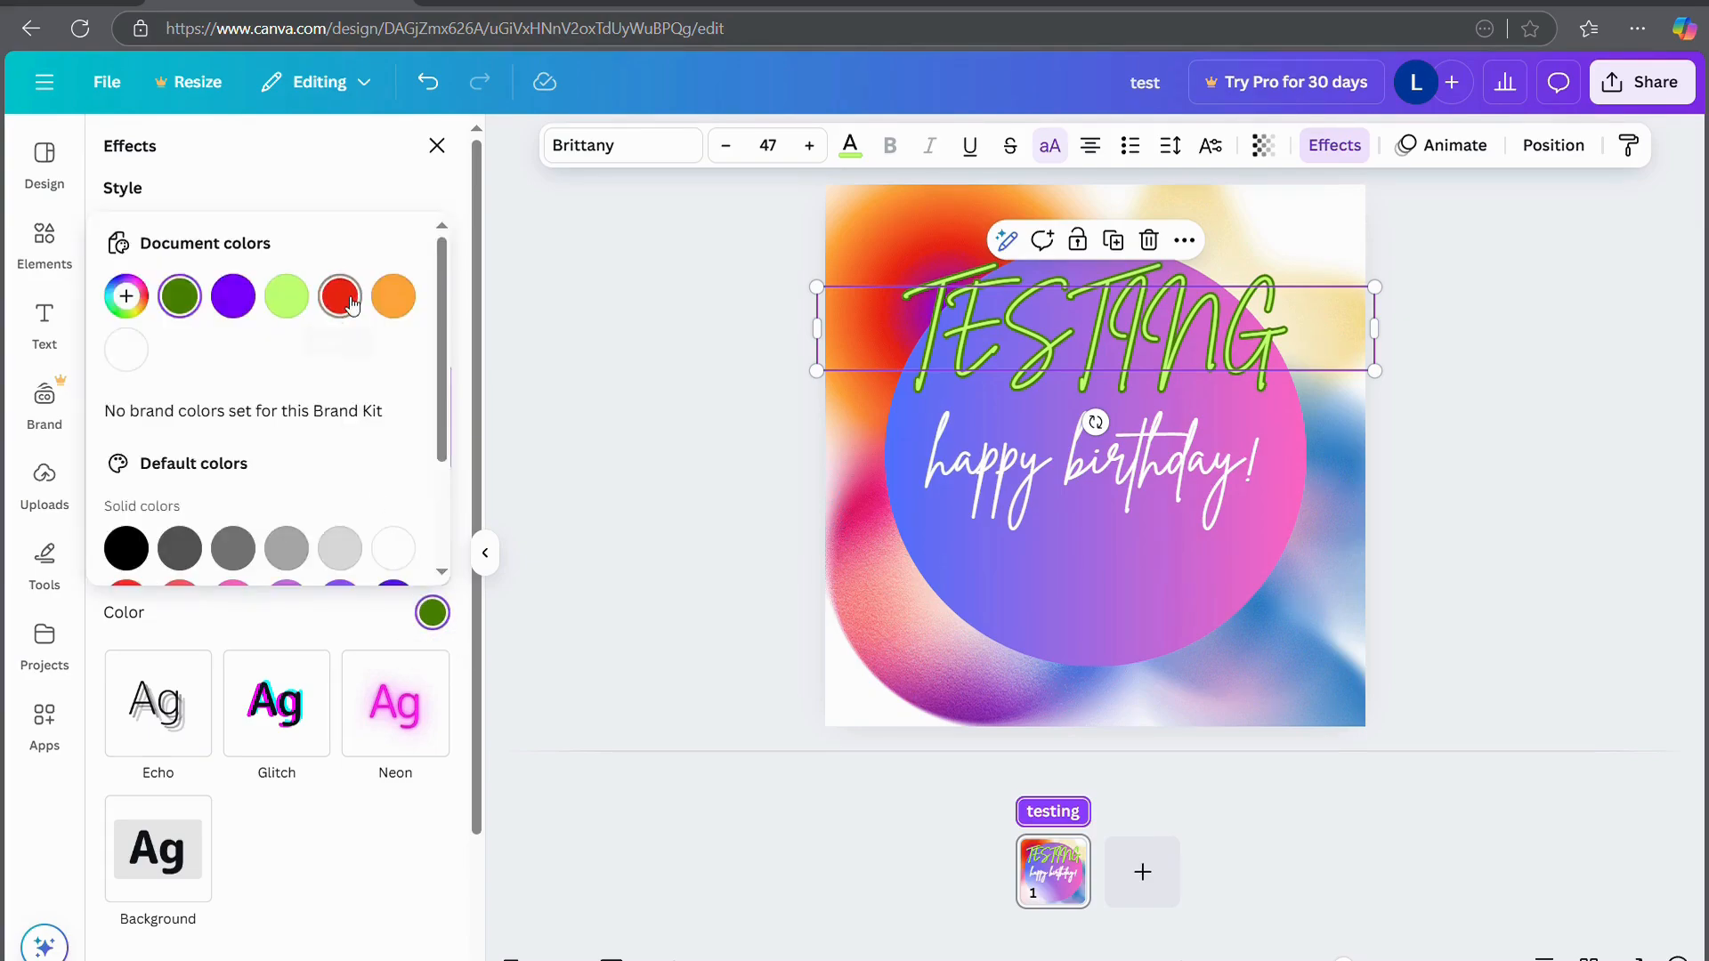
{"action": "left_click", "coordinate": [127, 351]}
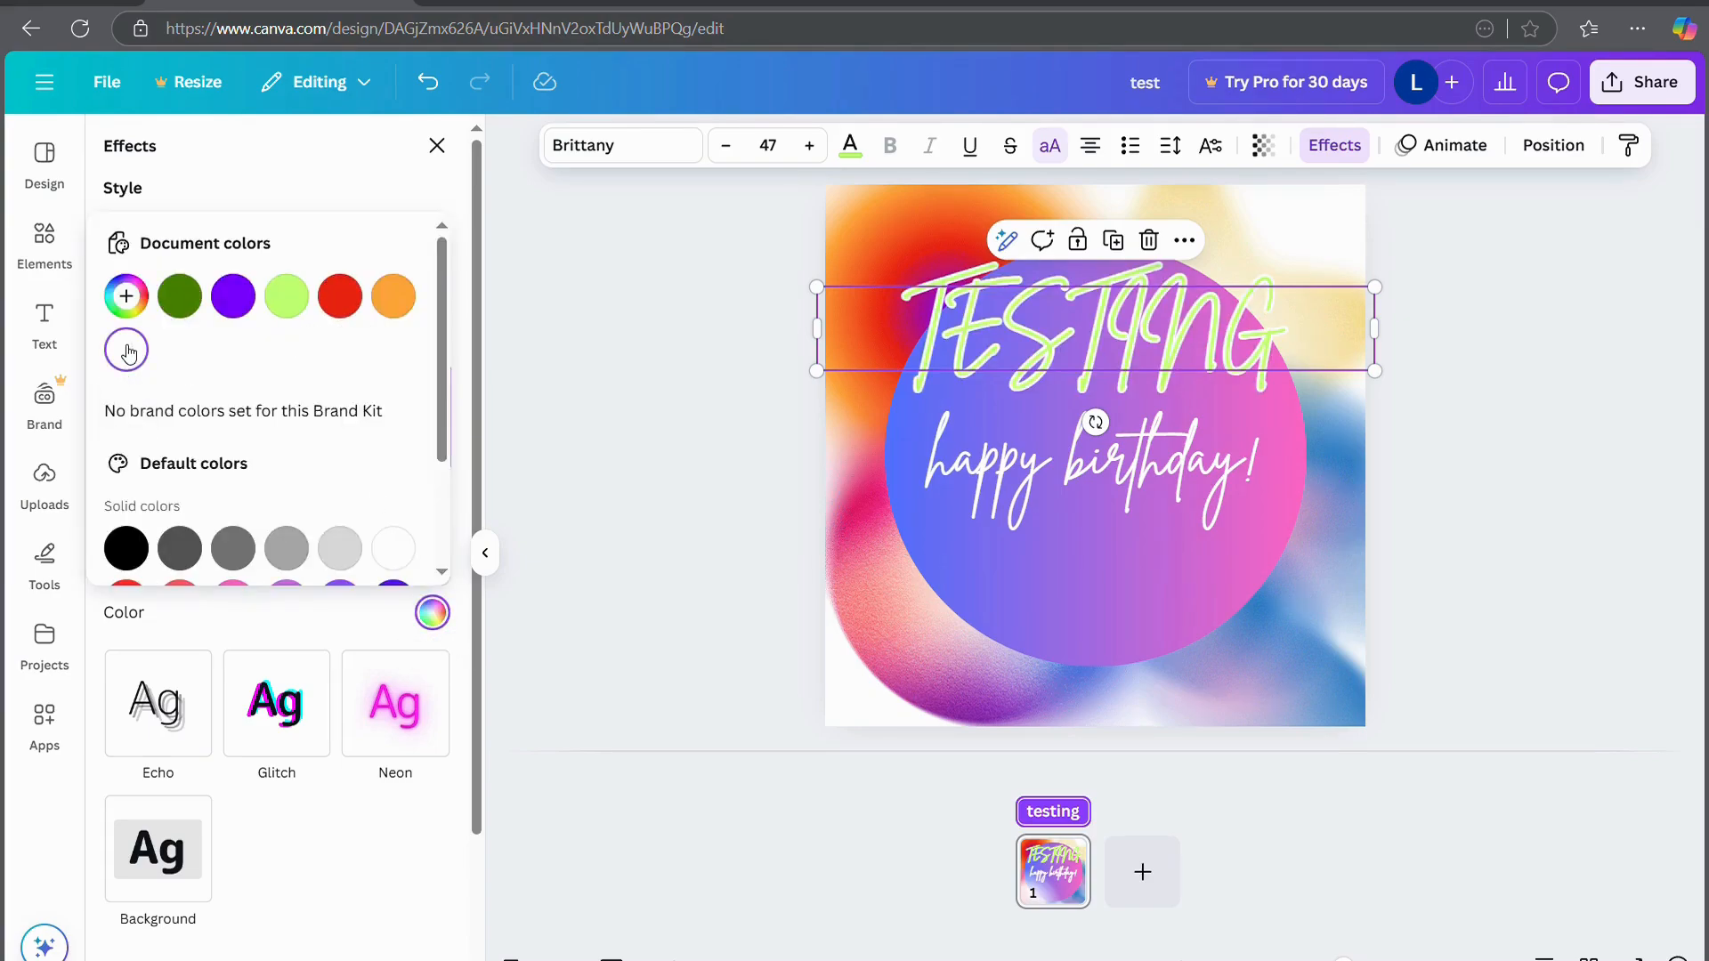
{"action": "left_click", "coordinate": [234, 308]}
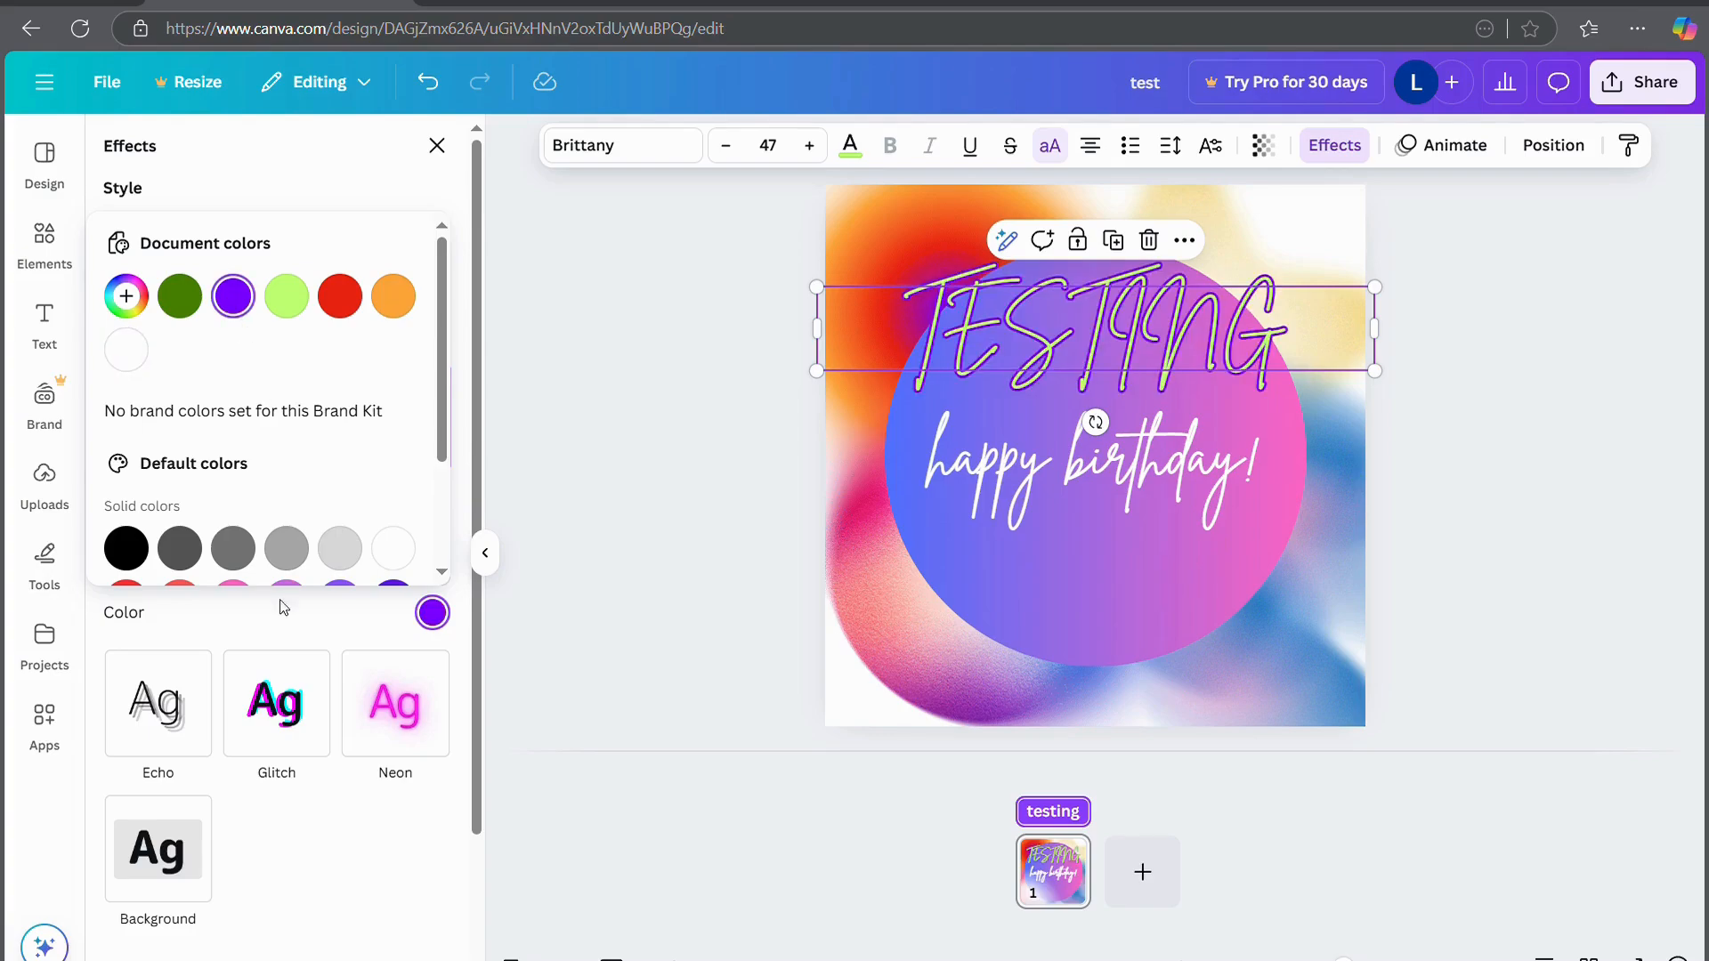
{"action": "left_click", "coordinate": [221, 626]}
Try Echo and a cyan-red Glitch at offset 100, then apply Neon at intensity 100
{"action": "left_click", "coordinate": [169, 701]}
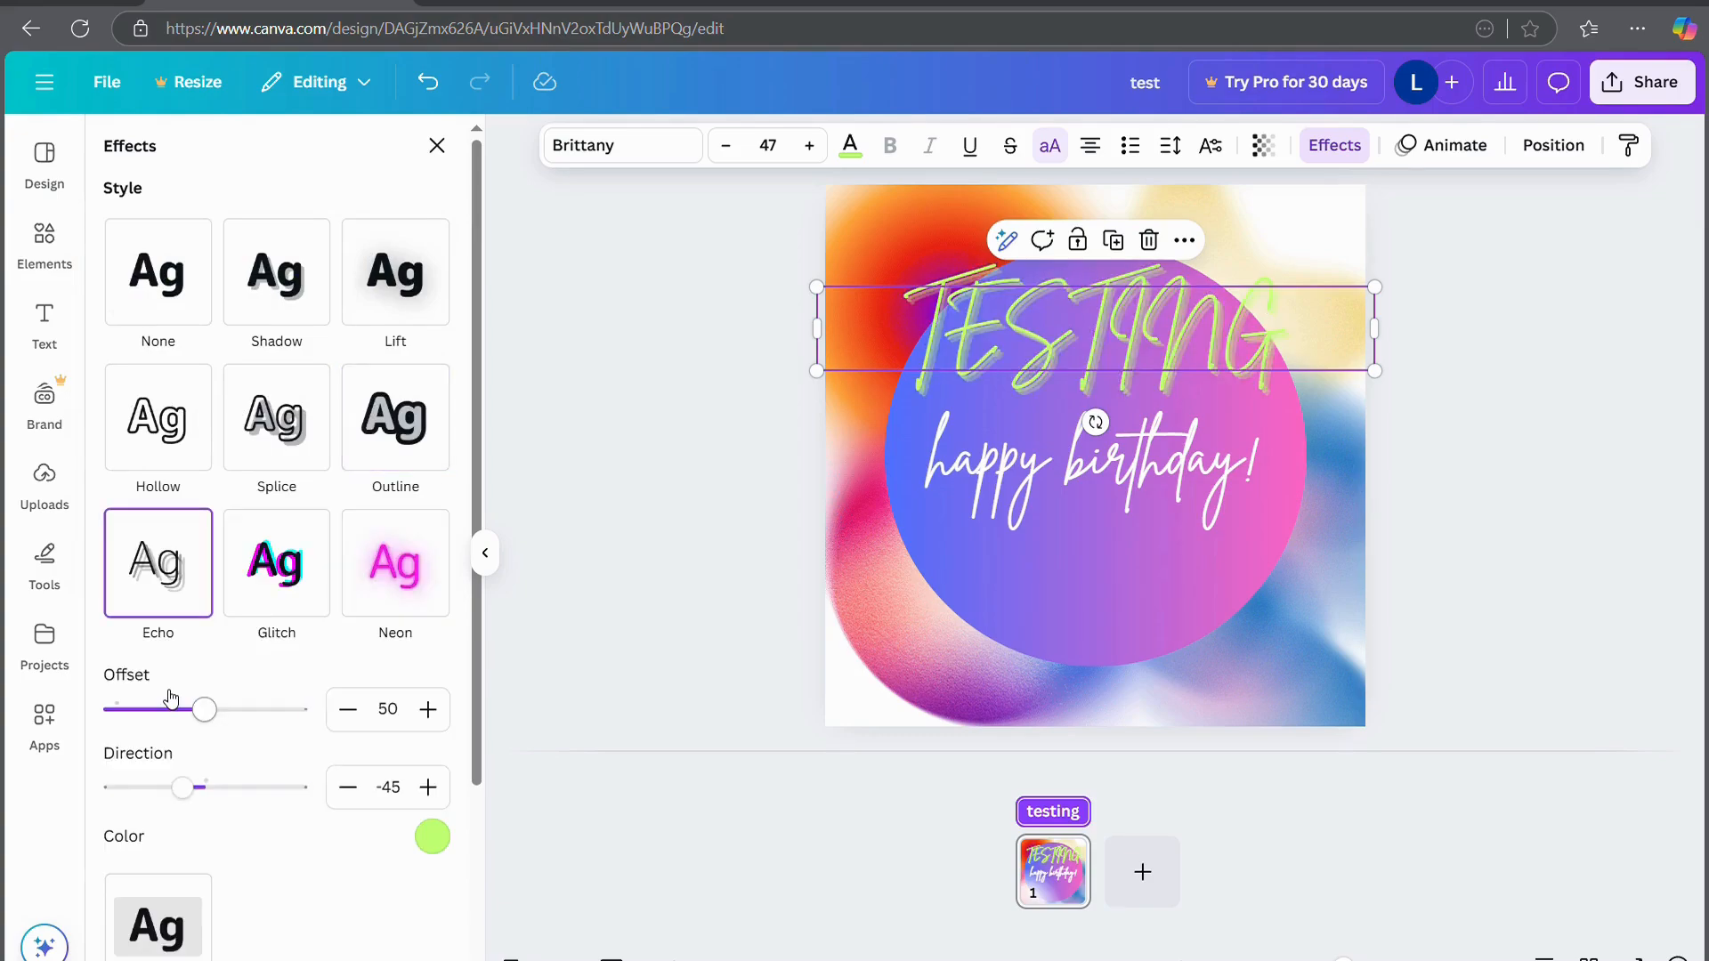
{"action": "left_click", "coordinate": [261, 590]}
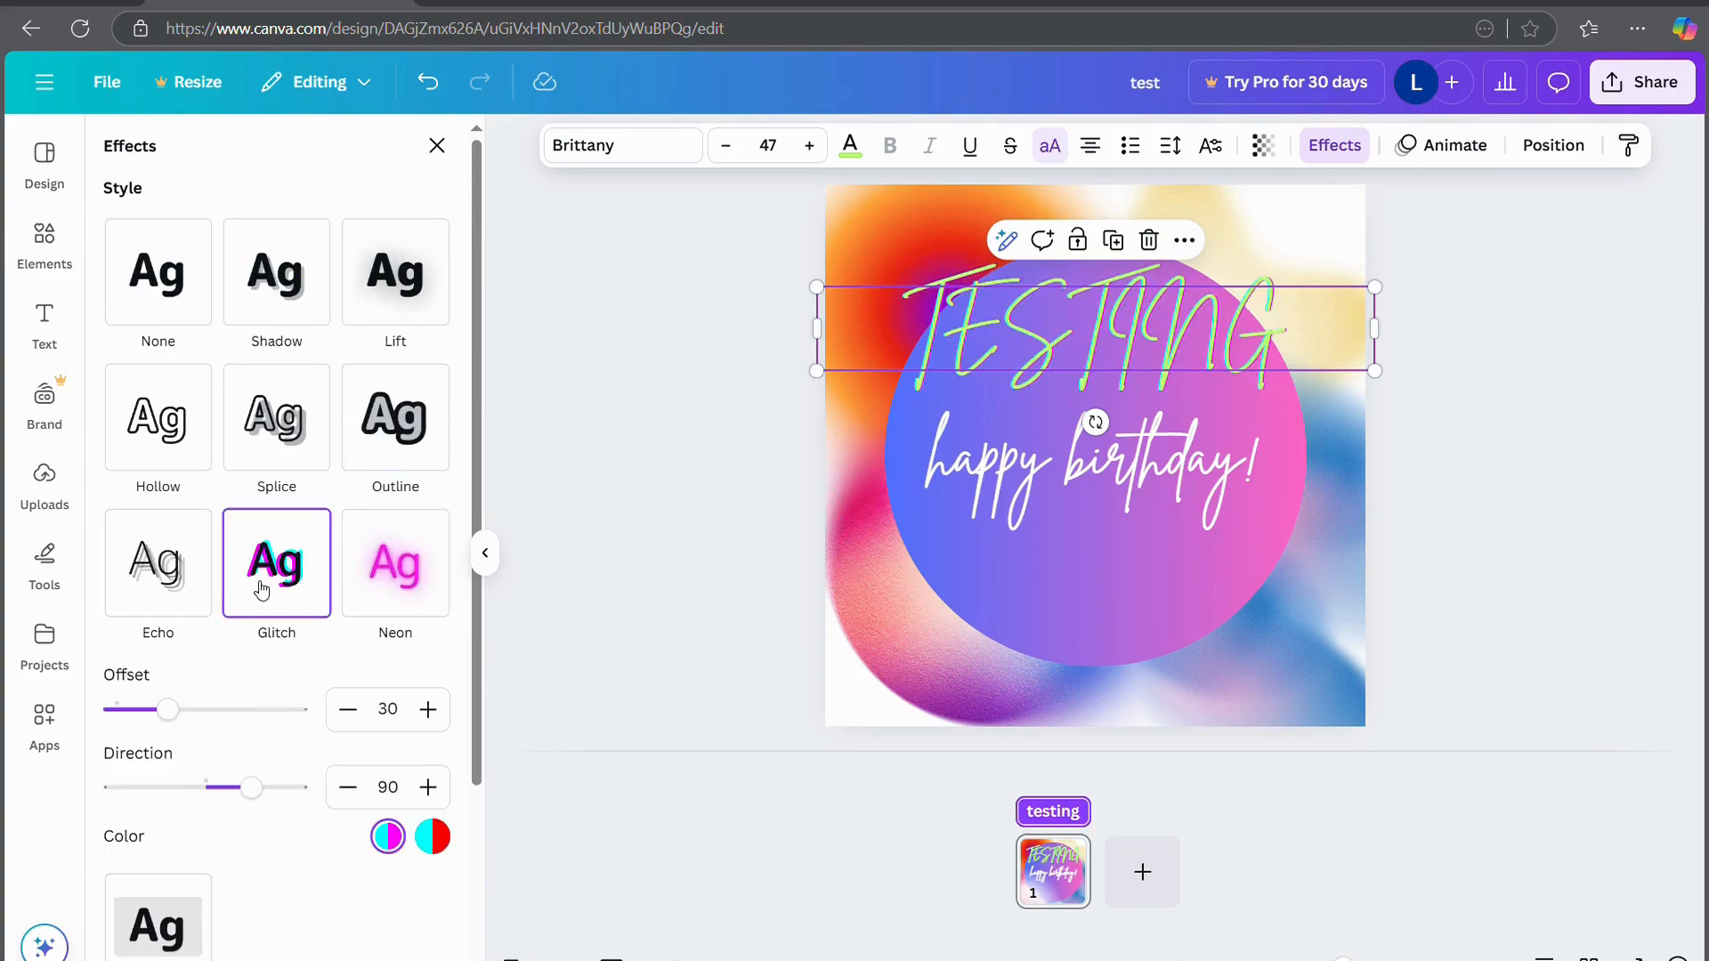
{"action": "left_click_drag", "start_coordinate": [169, 709], "coordinate": [339, 716]}
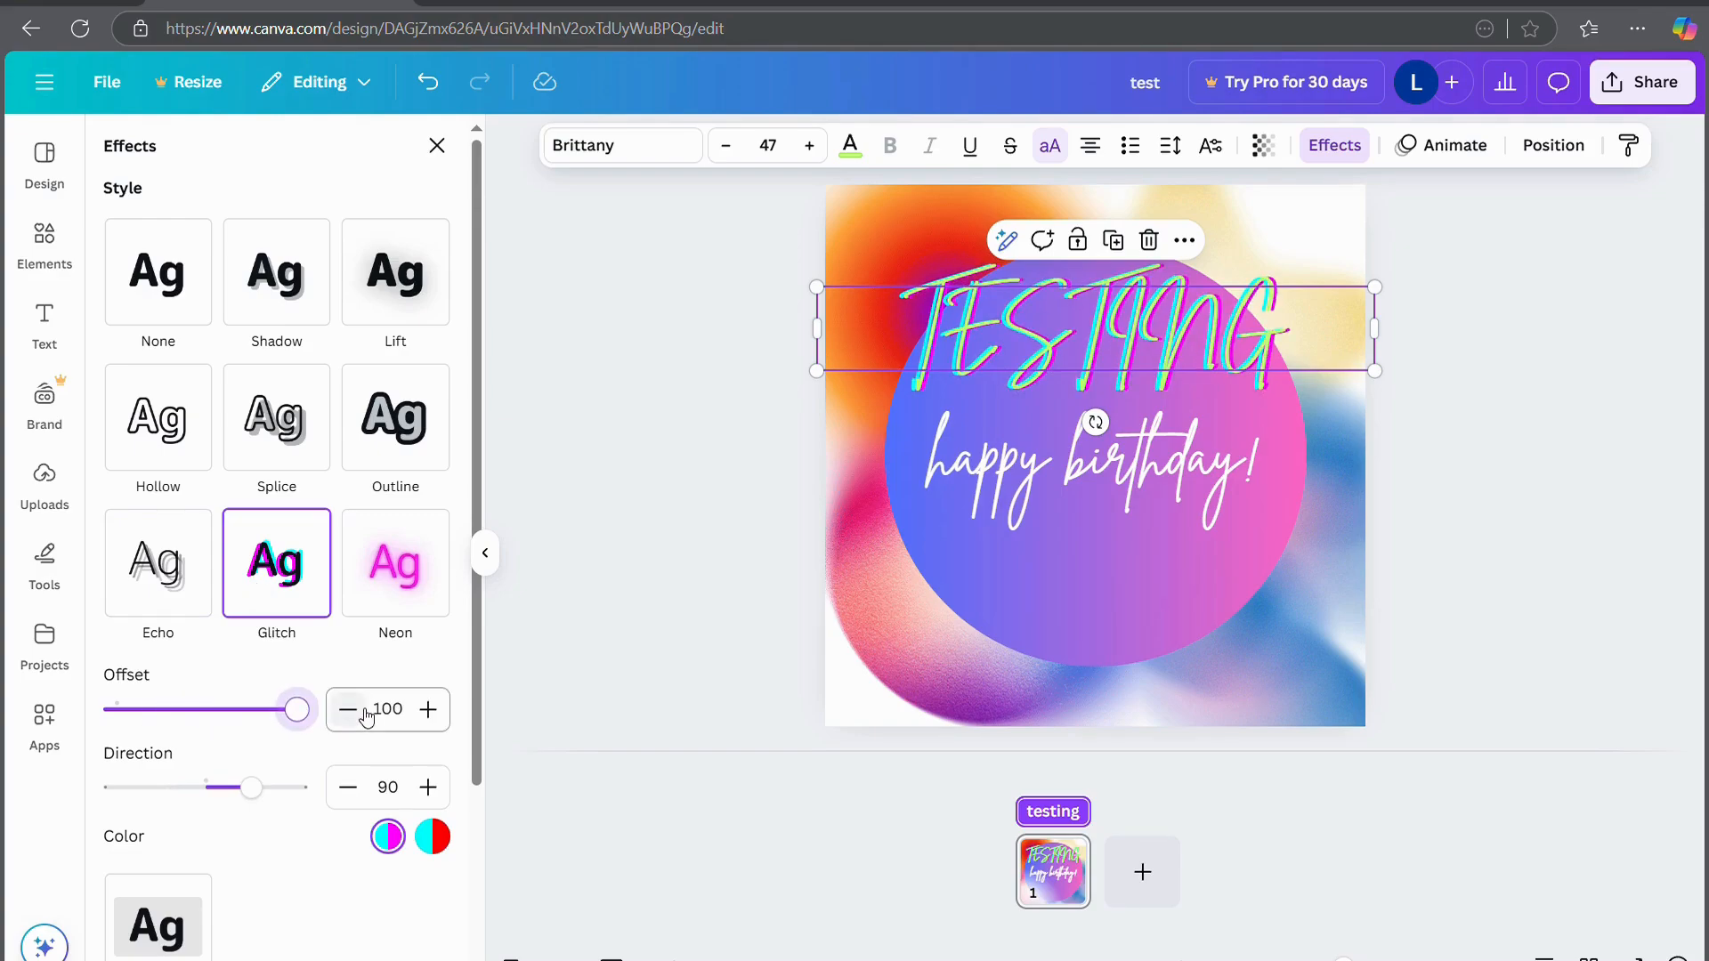
{"action": "left_click", "coordinate": [432, 840]}
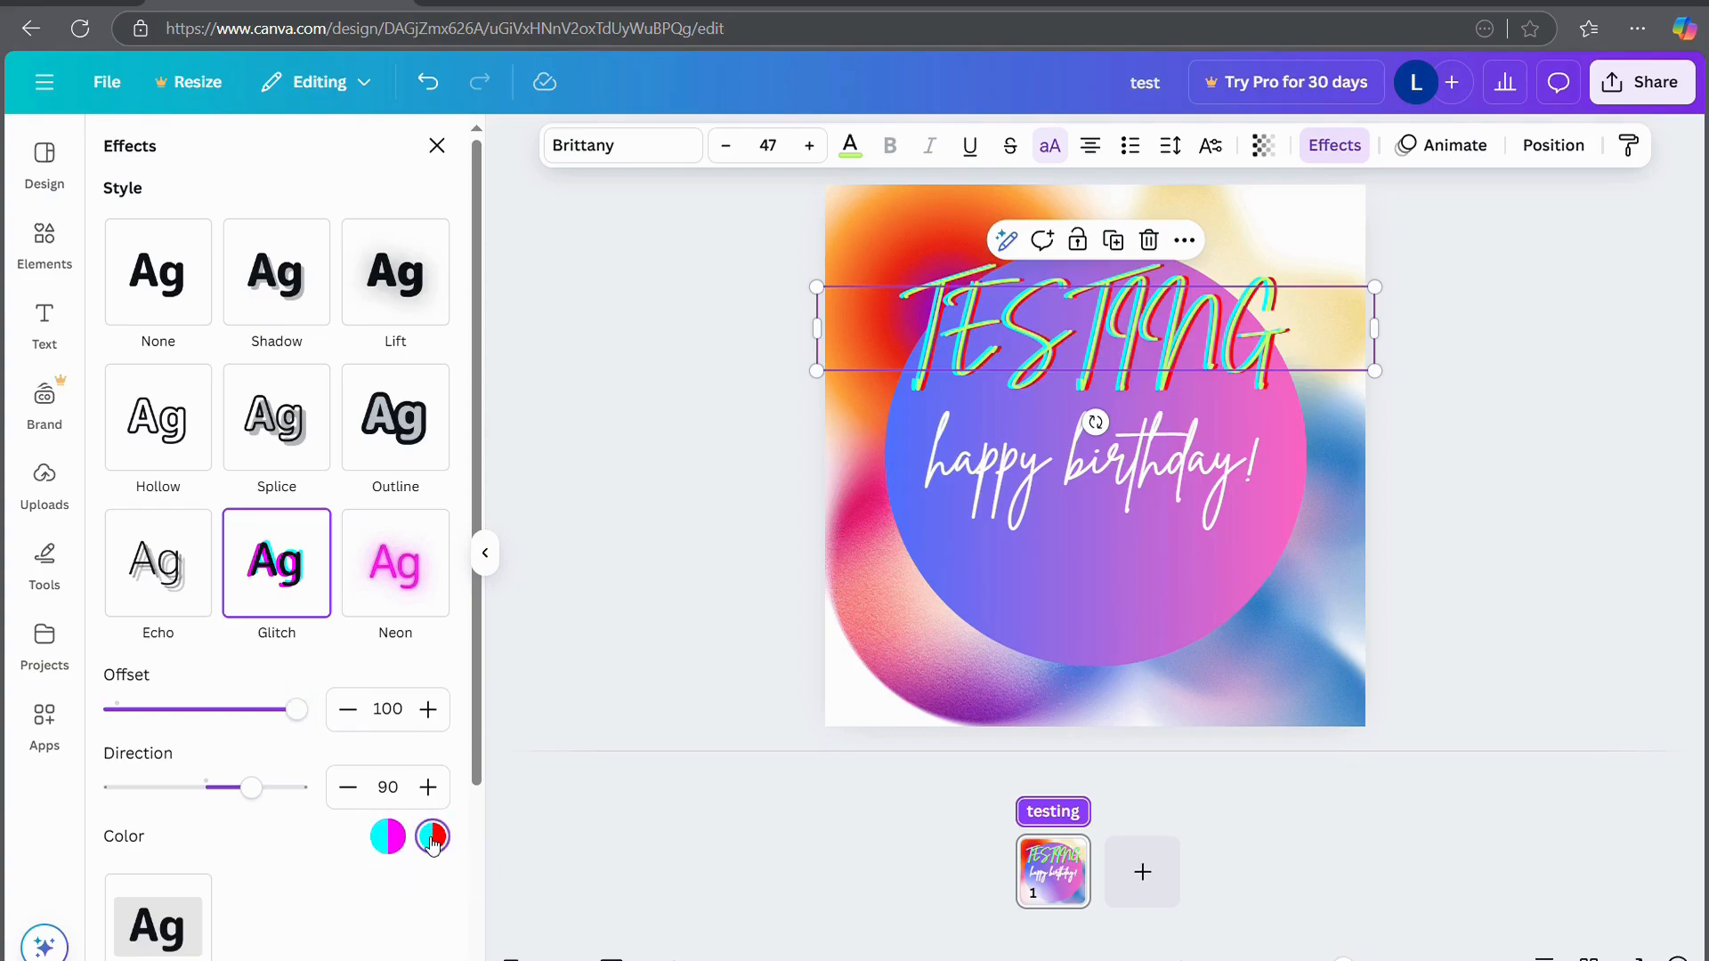
{"action": "left_click", "coordinate": [384, 579]}
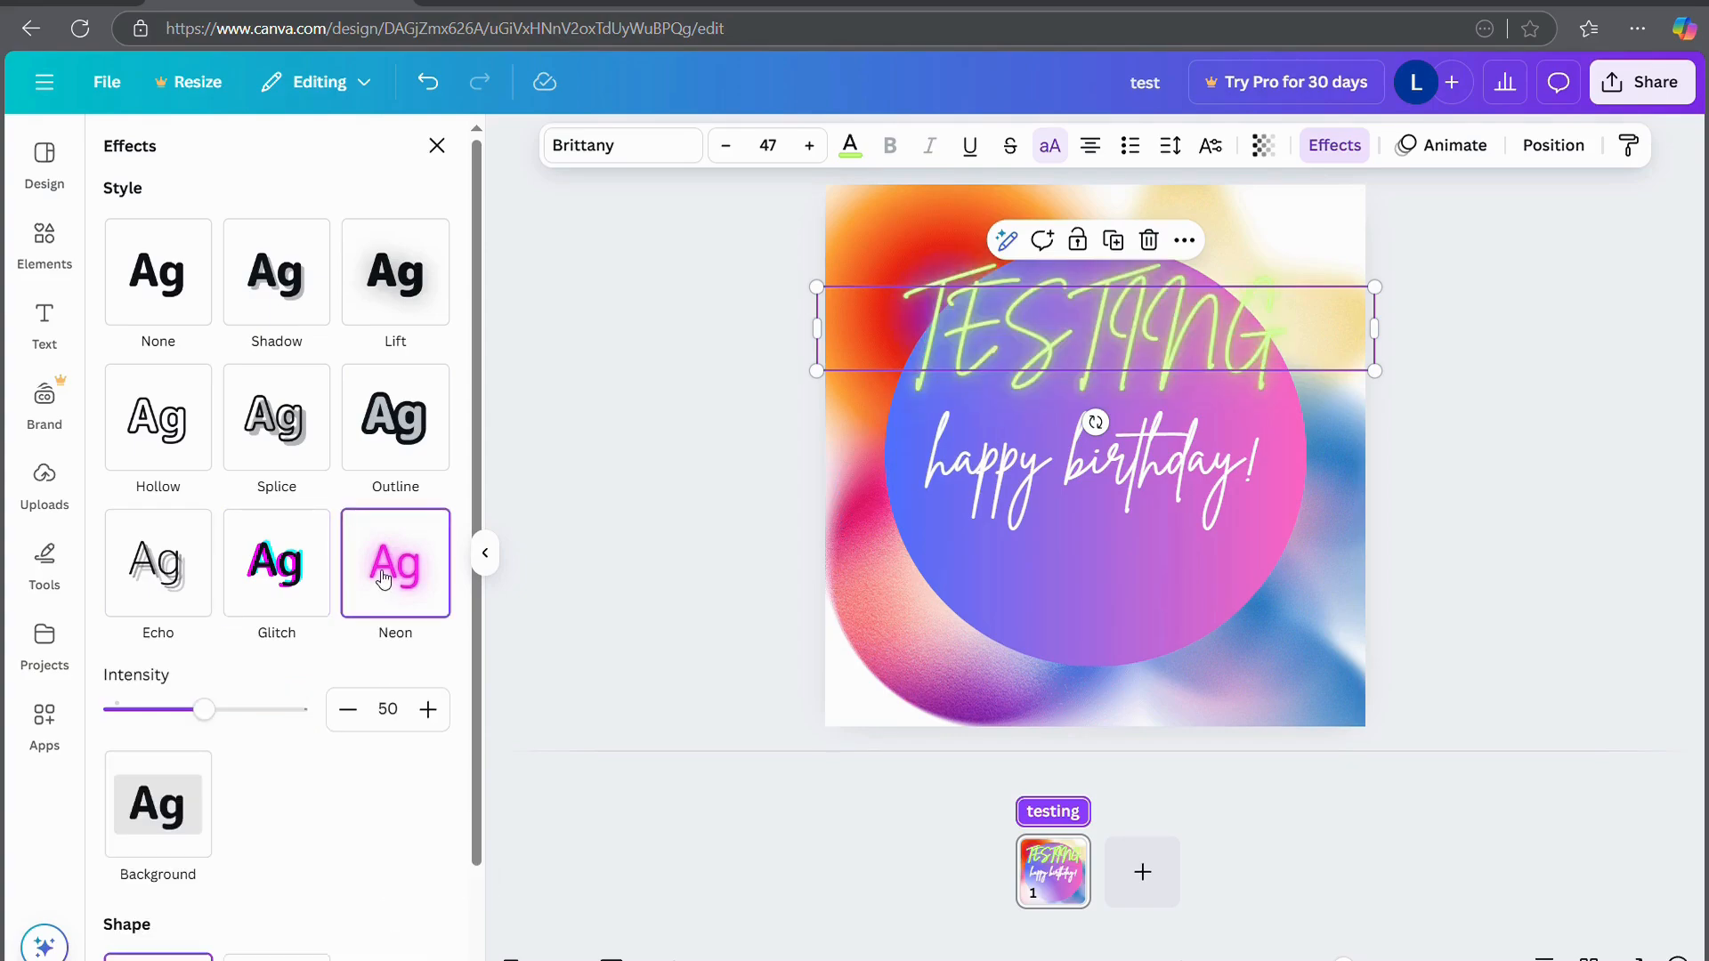
{"action": "left_click_drag", "start_coordinate": [204, 709], "coordinate": [604, 795]}
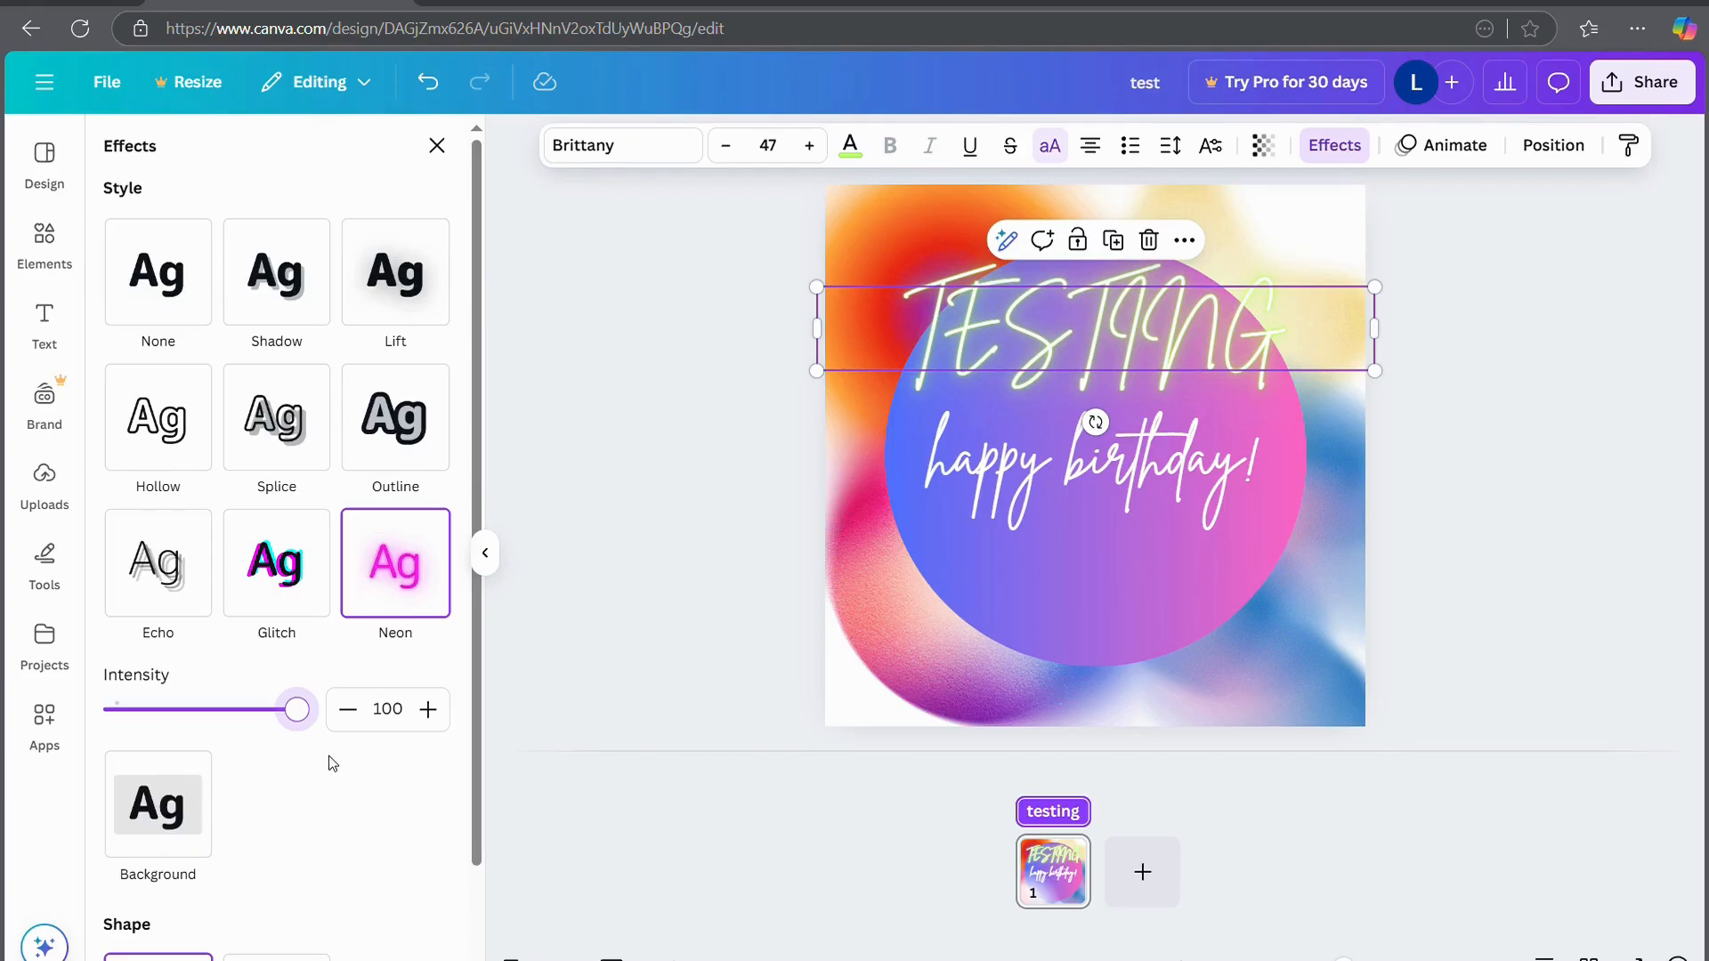
{"action": "scroll", "coordinate": [277, 779], "scroll_direction": "down", "scroll_amount": 2}
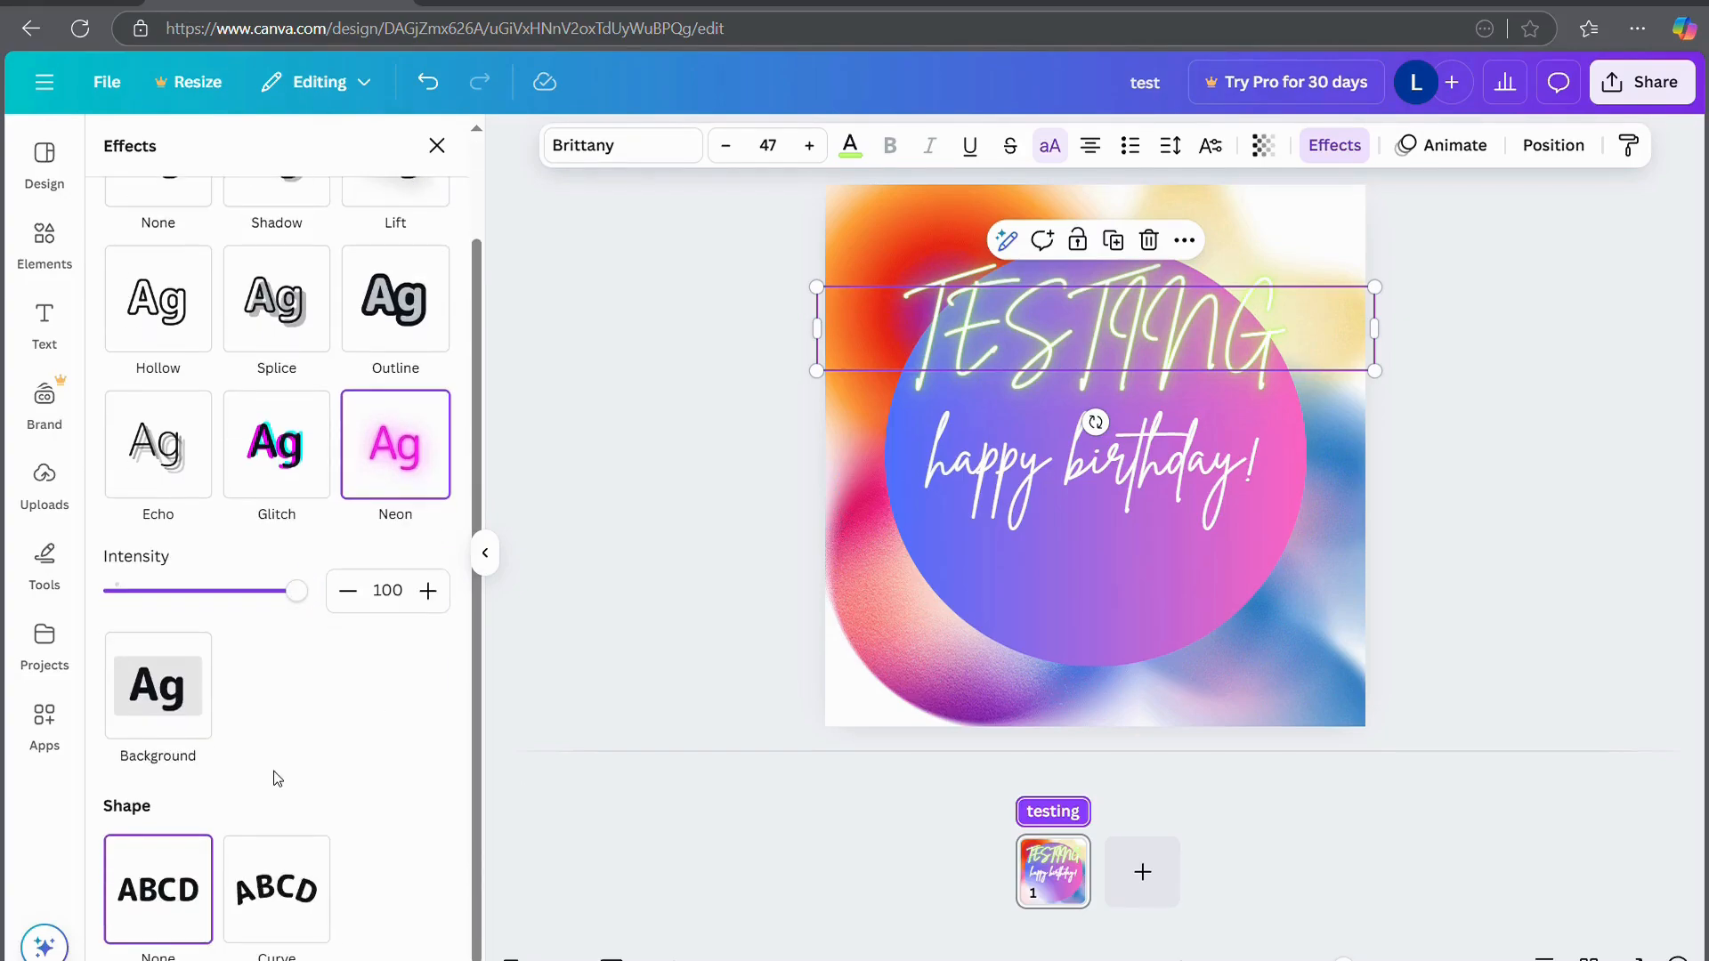
Add a purple Background box with roundness 61, spread 0 and transparency 45
{"action": "left_click", "coordinate": [174, 733]}
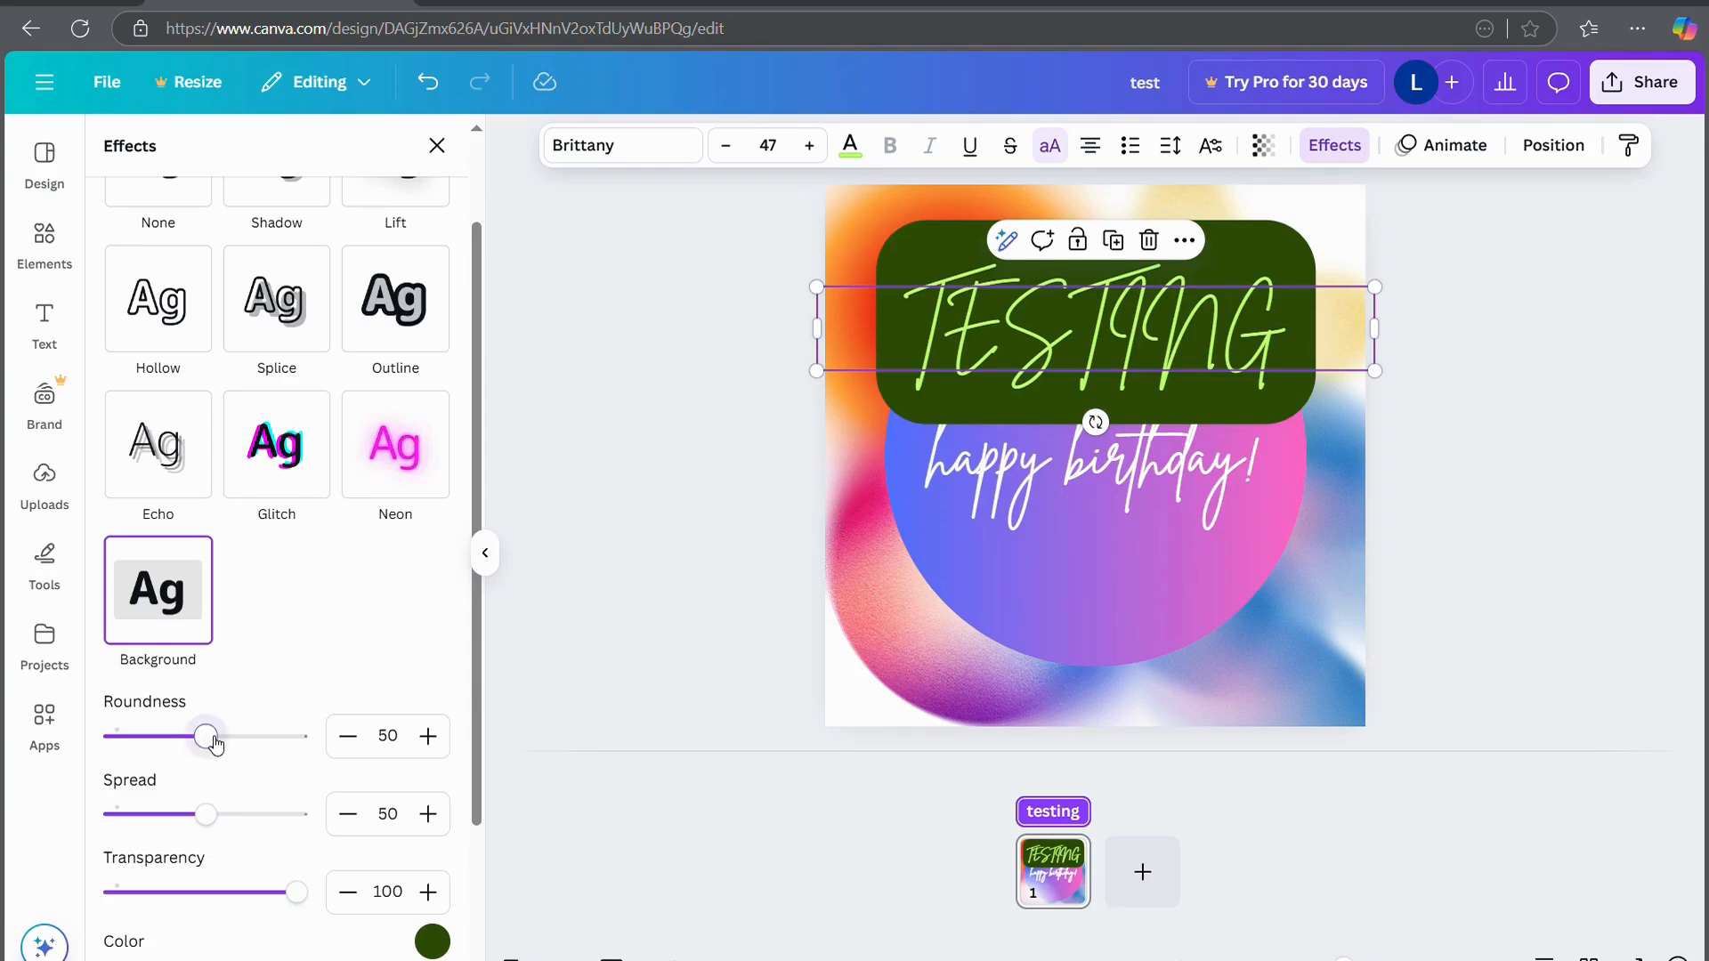
{"action": "left_click_drag", "start_coordinate": [206, 737], "coordinate": [594, 761]}
{"action": "mouse_move", "coordinate": [234, 746]}
{"action": "left_mouse_down"}
{"action": "mouse_move", "coordinate": [172, 740]}
{"action": "mouse_move", "coordinate": [229, 739]}
{"action": "left_mouse_up"}
{"action": "left_click_drag", "start_coordinate": [210, 812], "coordinate": [7, 774]}
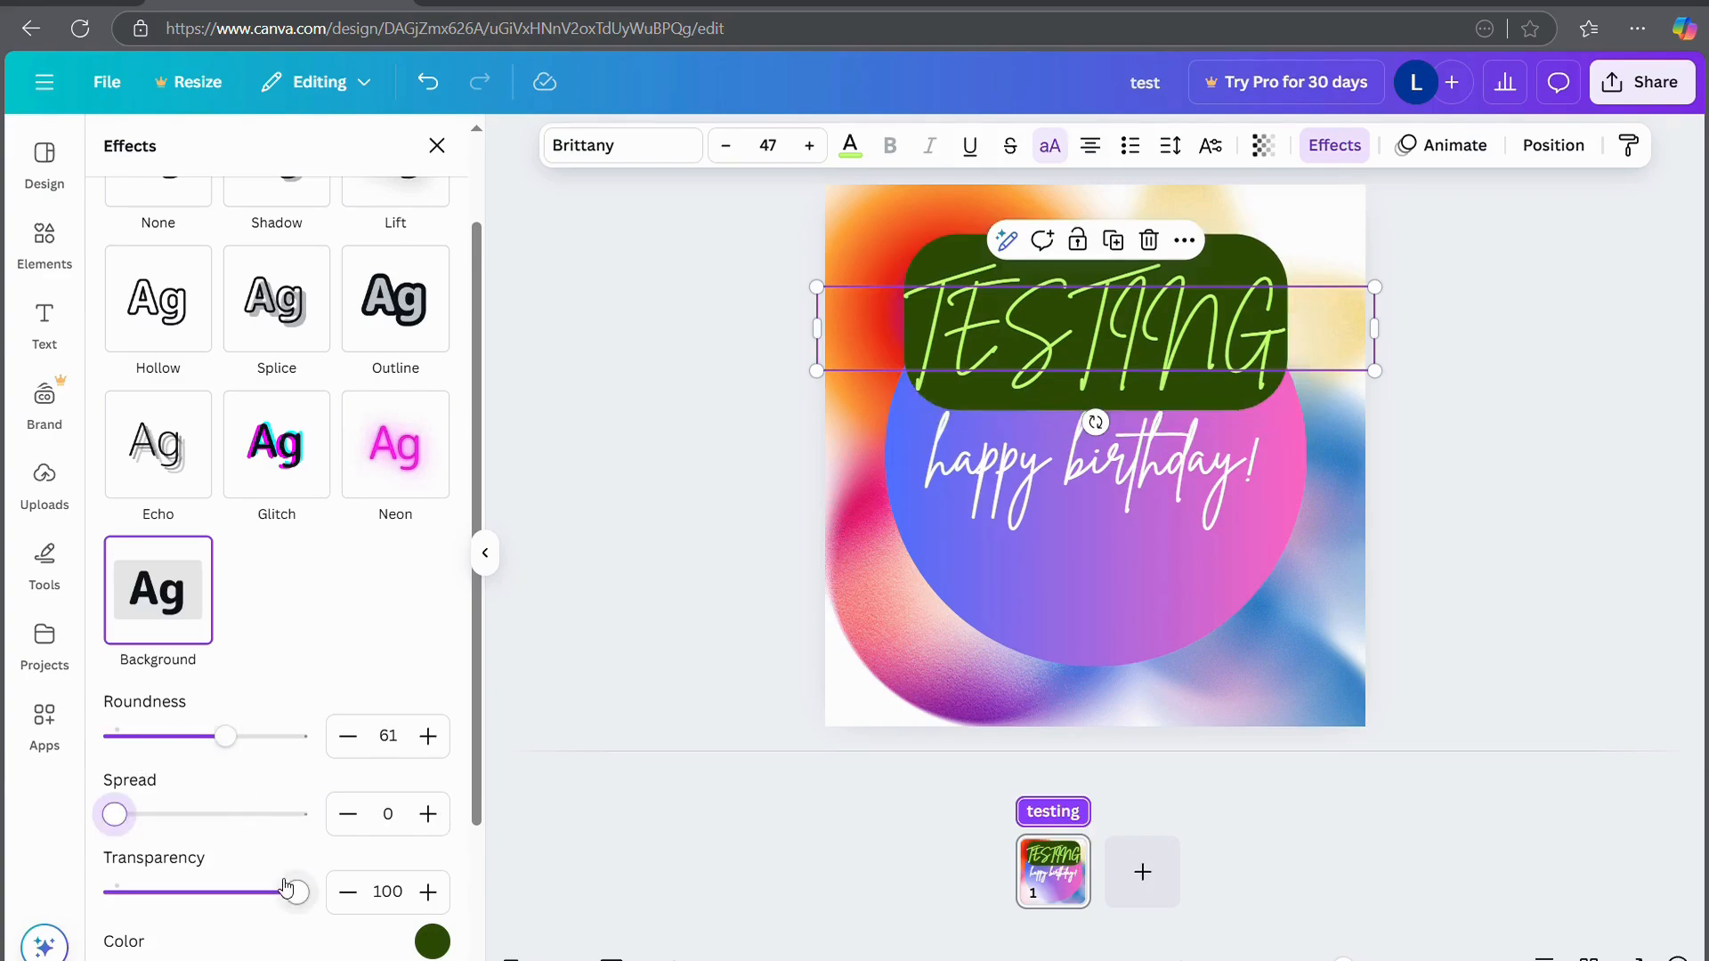
{"action": "left_click_drag", "start_coordinate": [292, 886], "coordinate": [204, 886]}
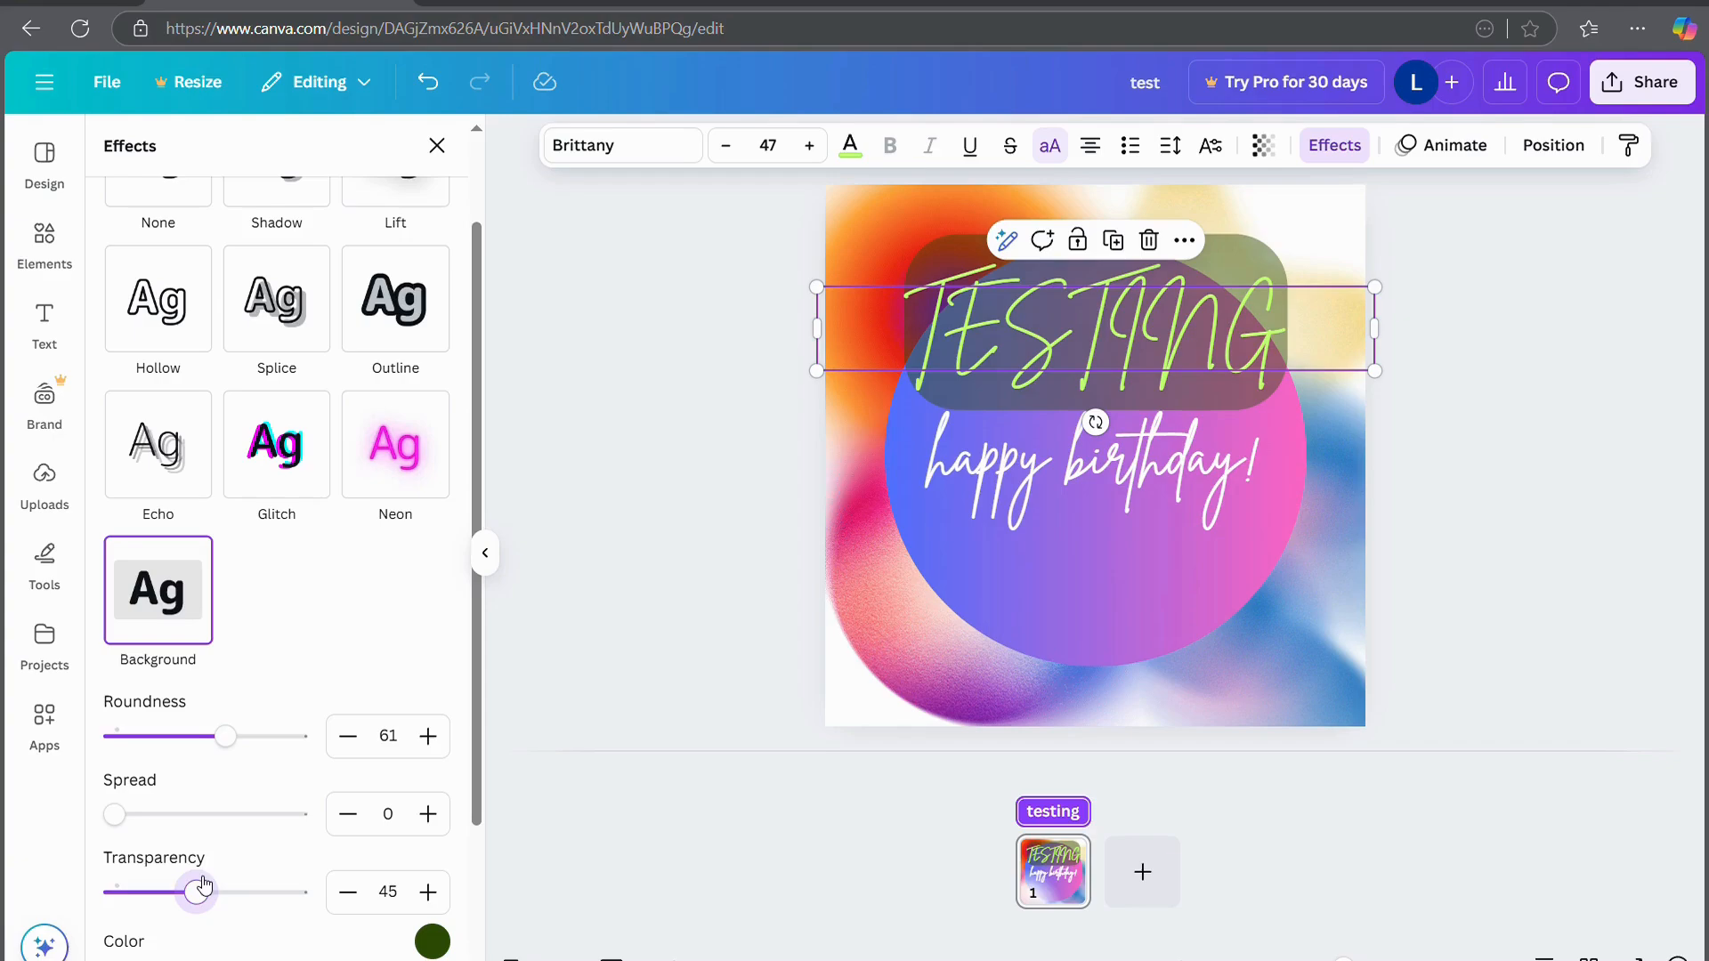
{"action": "left_click", "coordinate": [431, 943]}
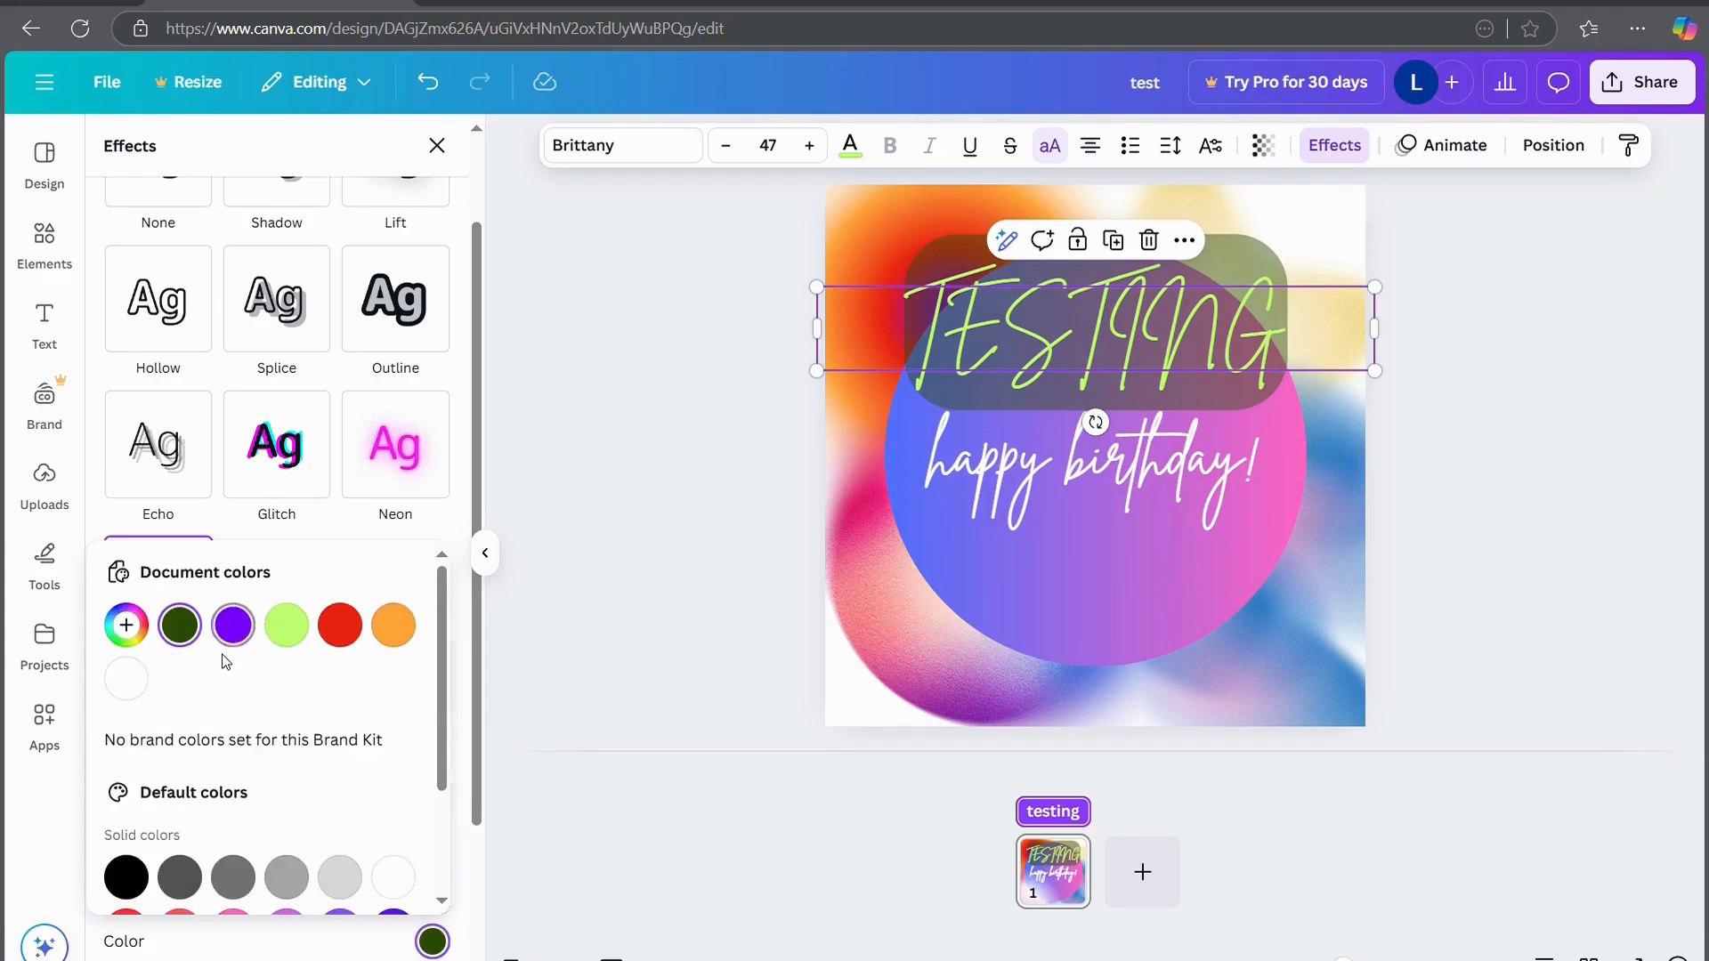
{"action": "left_click", "coordinate": [232, 628]}
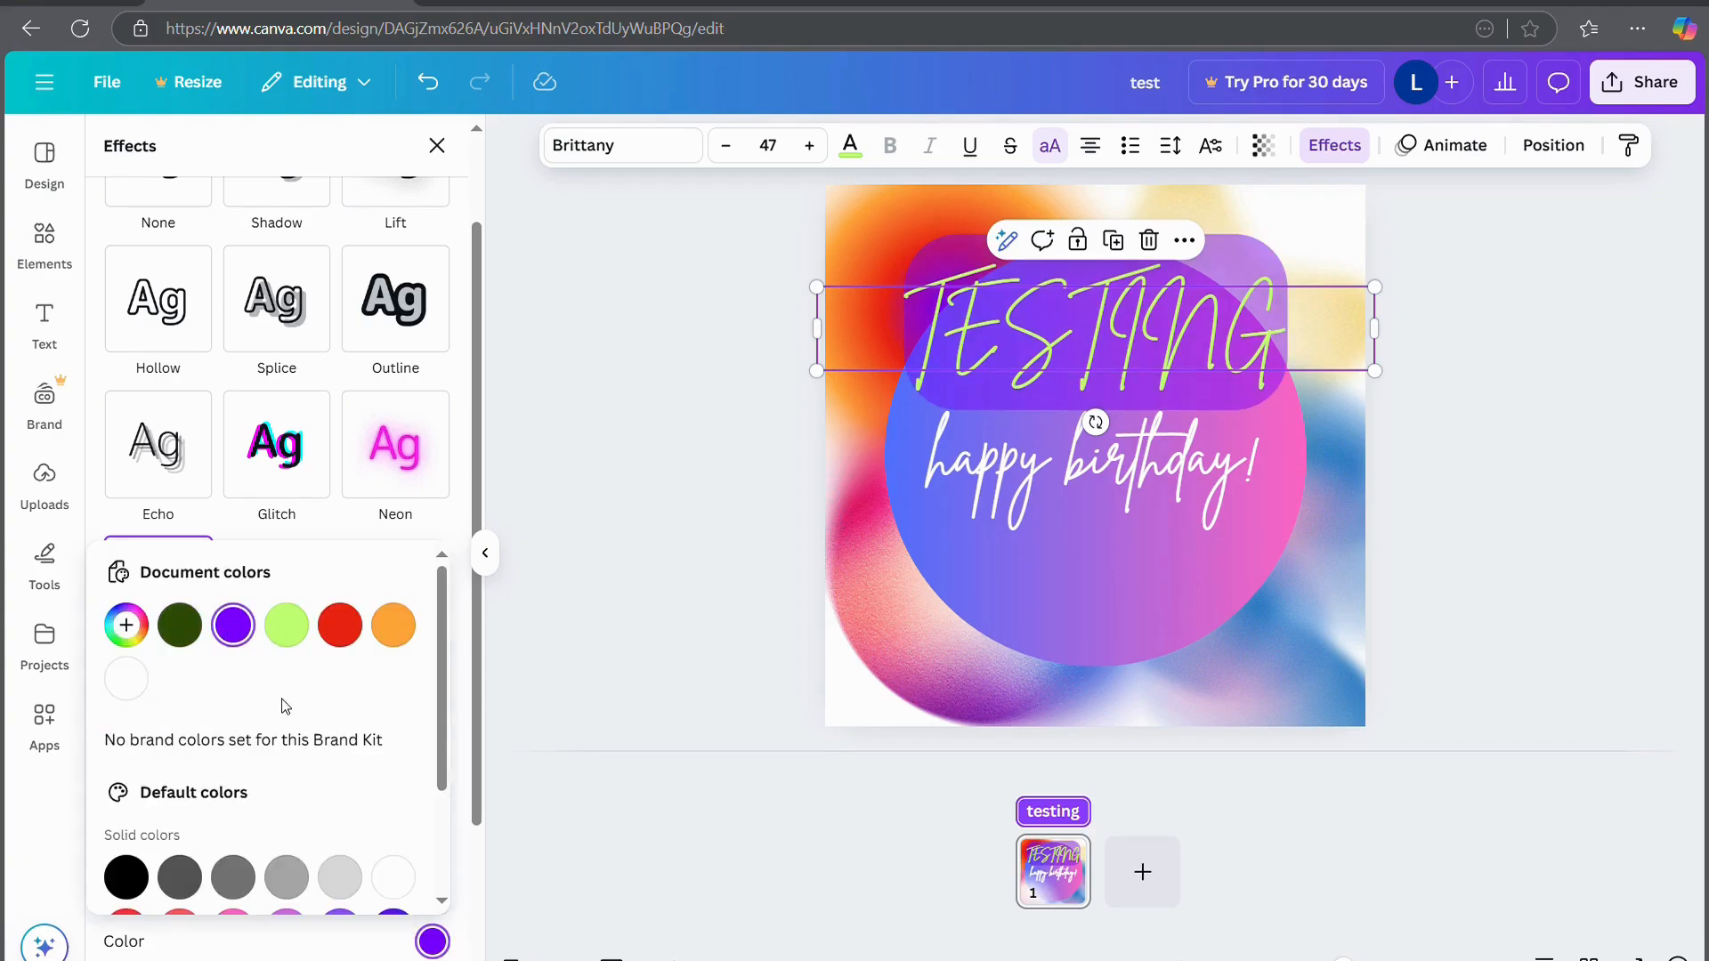
Return to the plain Neon glow and bend TESTING into a -75 curve over the circle
{"action": "left_click", "coordinate": [396, 481]}
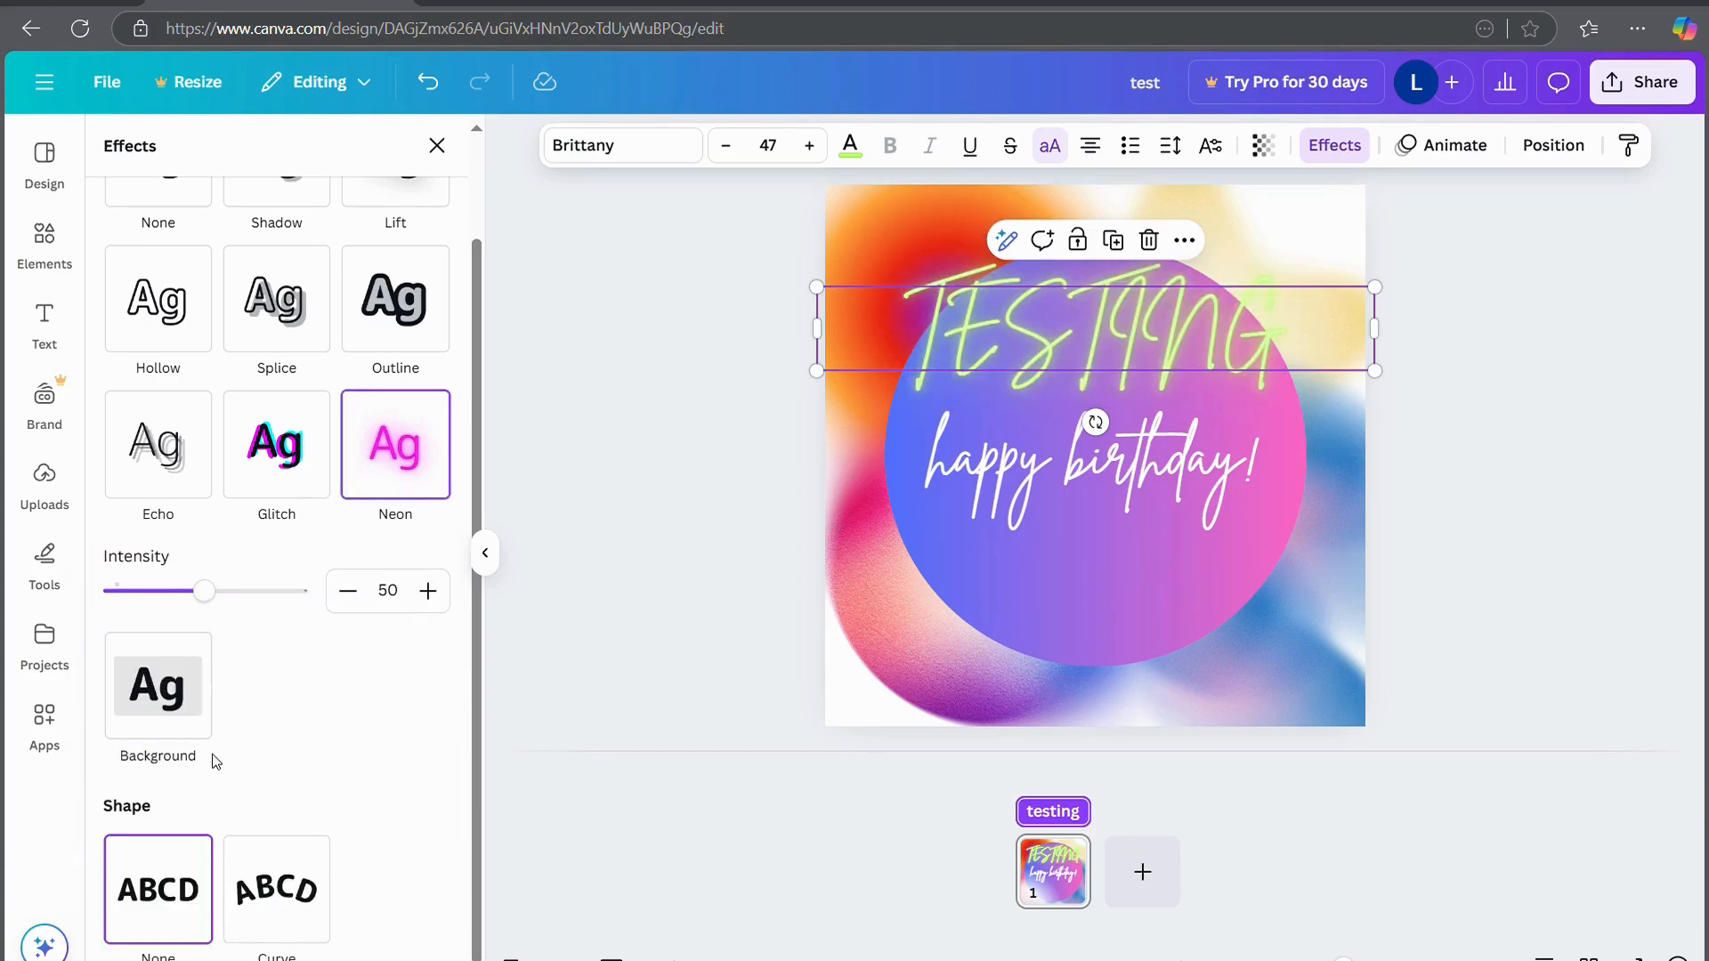
{"action": "scroll", "coordinate": [196, 819], "scroll_direction": "up", "scroll_amount": 1}
{"action": "scroll", "coordinate": [183, 877], "scroll_direction": "down", "scroll_amount": 1}
{"action": "left_click", "coordinate": [269, 890]}
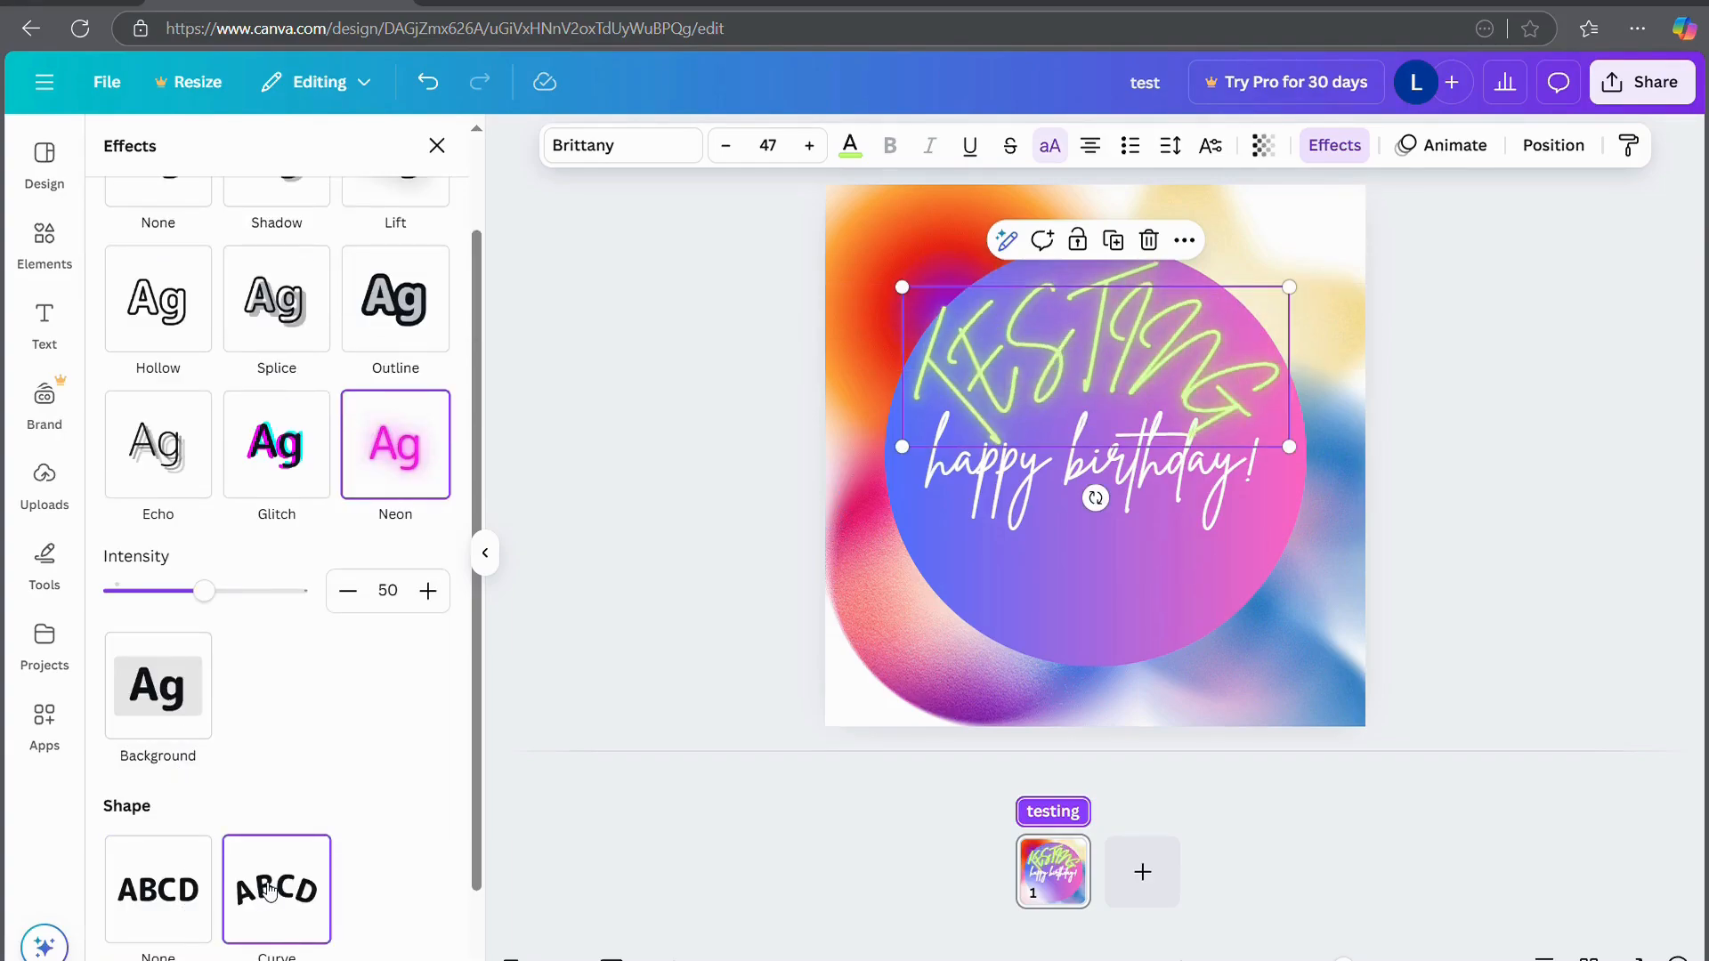
{"action": "scroll", "coordinate": [270, 890], "scroll_direction": "down", "scroll_amount": 1}
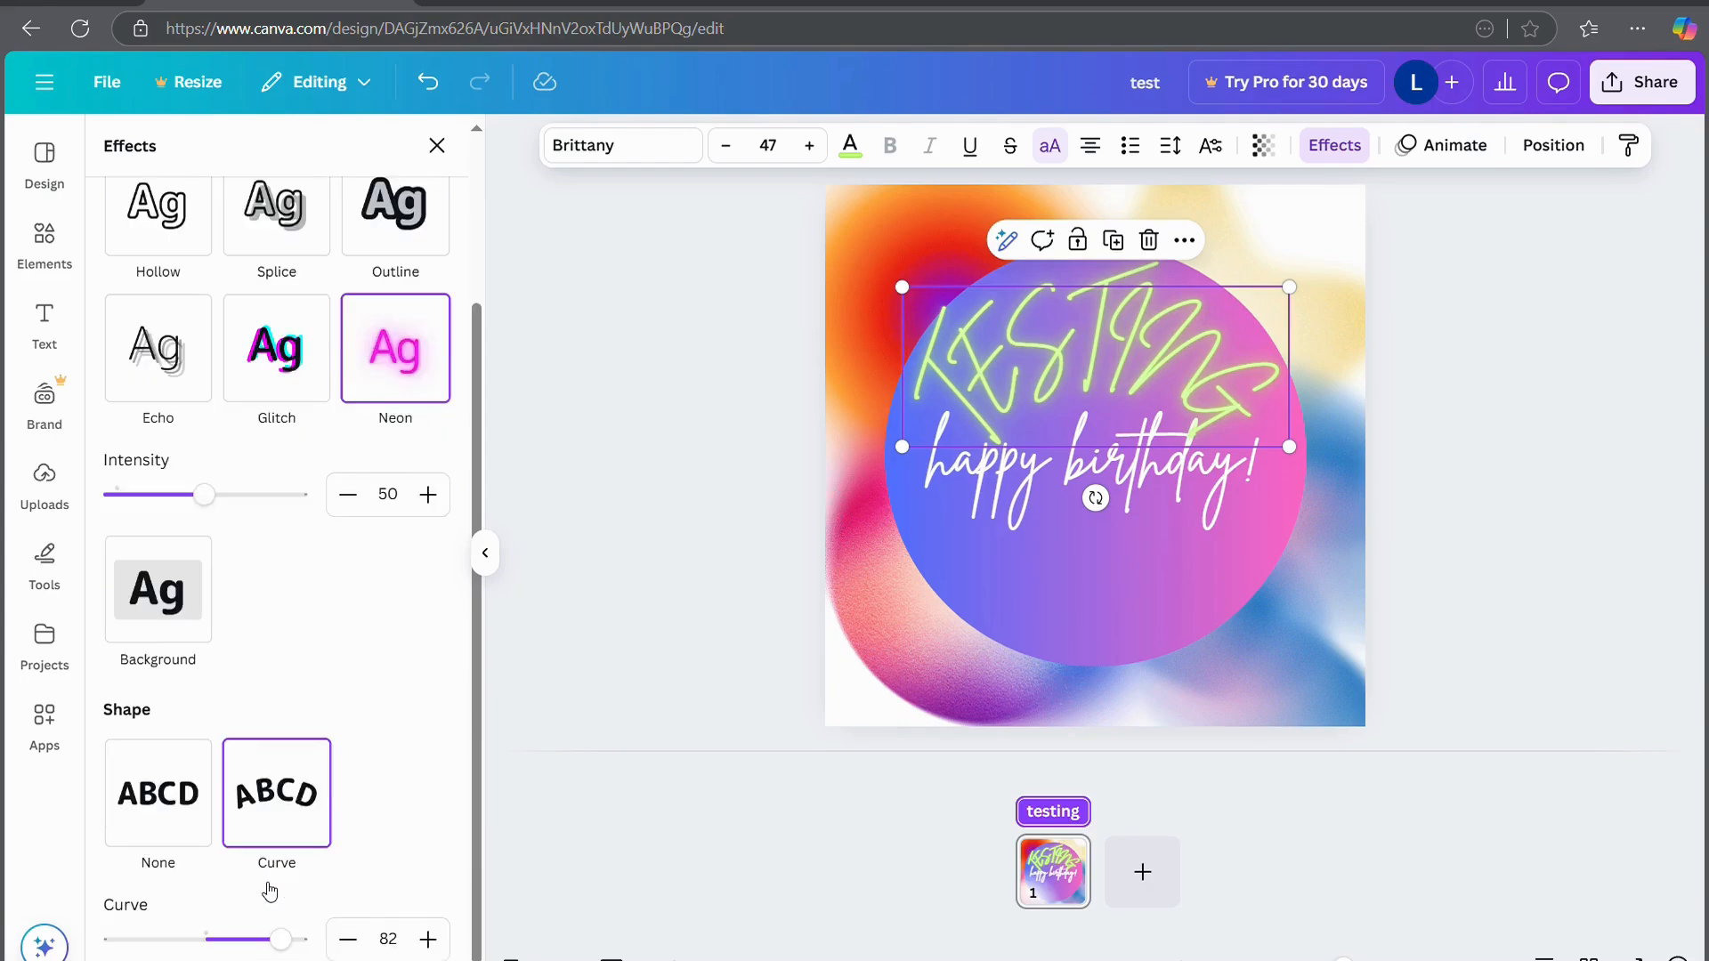
{"action": "left_click_drag", "start_coordinate": [267, 939], "coordinate": [155, 942]}
{"action": "left_click_drag", "start_coordinate": [1020, 323], "coordinate": [1027, 626]}
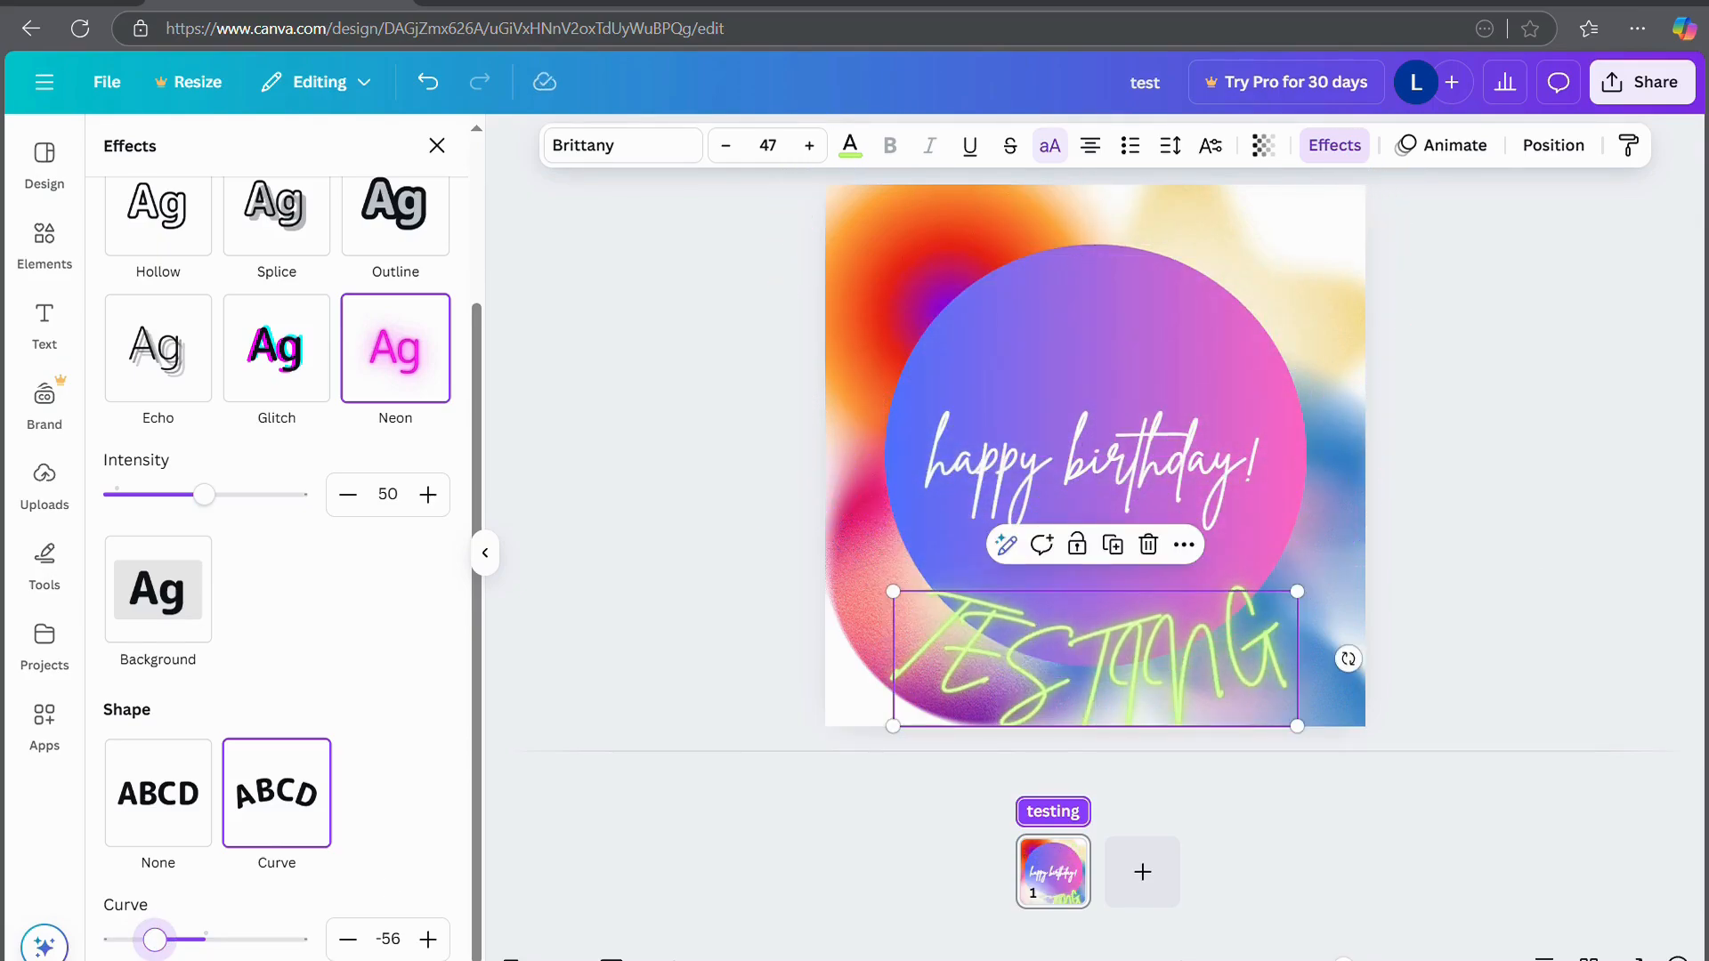
{"action": "left_click_drag", "start_coordinate": [155, 945], "coordinate": [138, 945]}
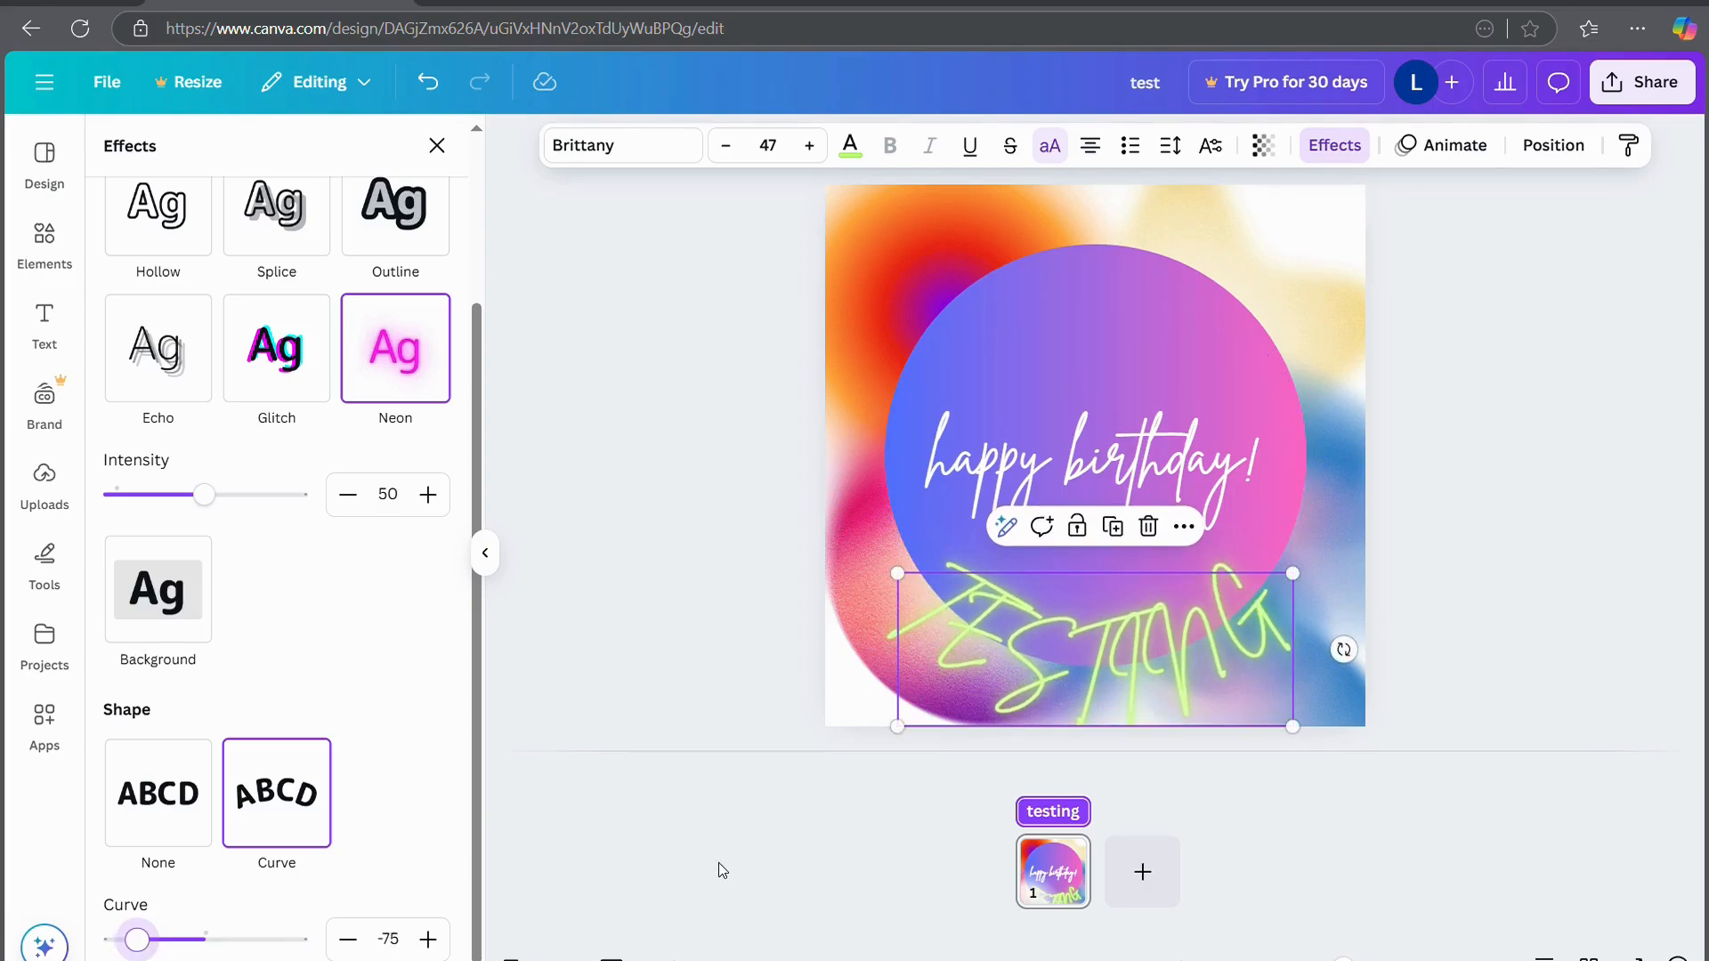
{"action": "mouse_move", "coordinate": [1077, 641]}
{"action": "left_mouse_down"}
{"action": "mouse_move", "coordinate": [1087, 564]}
{"action": "mouse_move", "coordinate": [1087, 631]}
{"action": "left_mouse_up"}
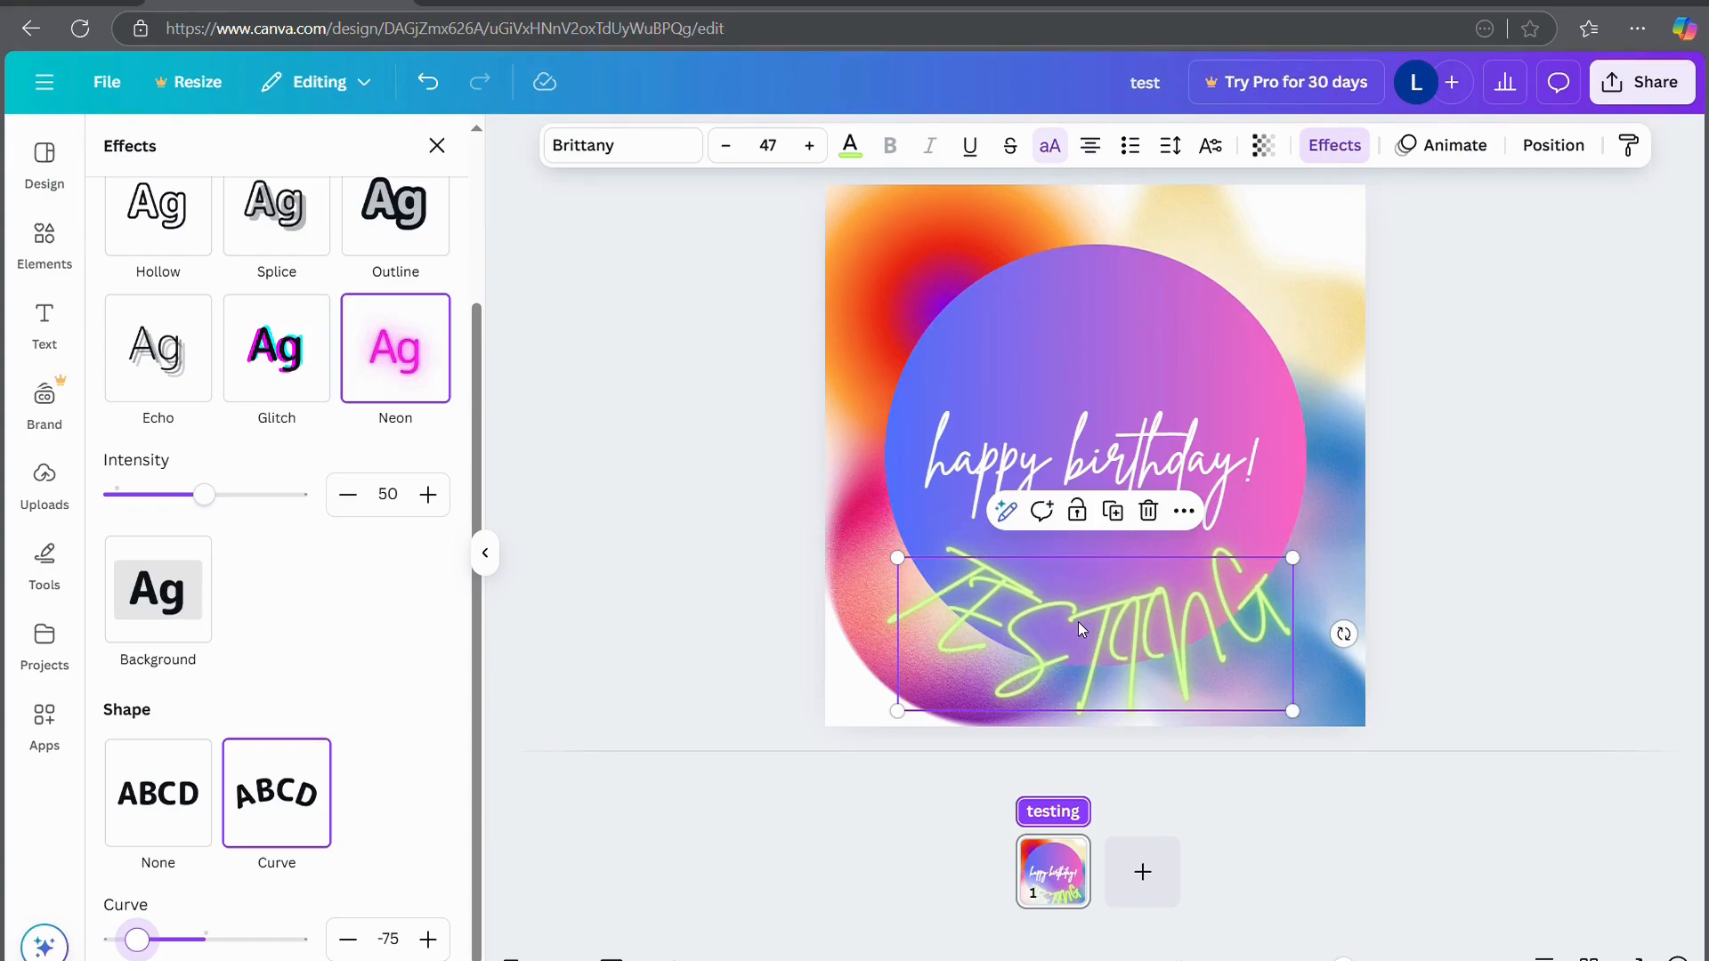
Remove the curve, move TESTING back above 'happy birthday!', and reselect the heading
{"action": "double_click", "coordinate": [1077, 621]}
{"action": "left_click", "coordinate": [1487, 558]}
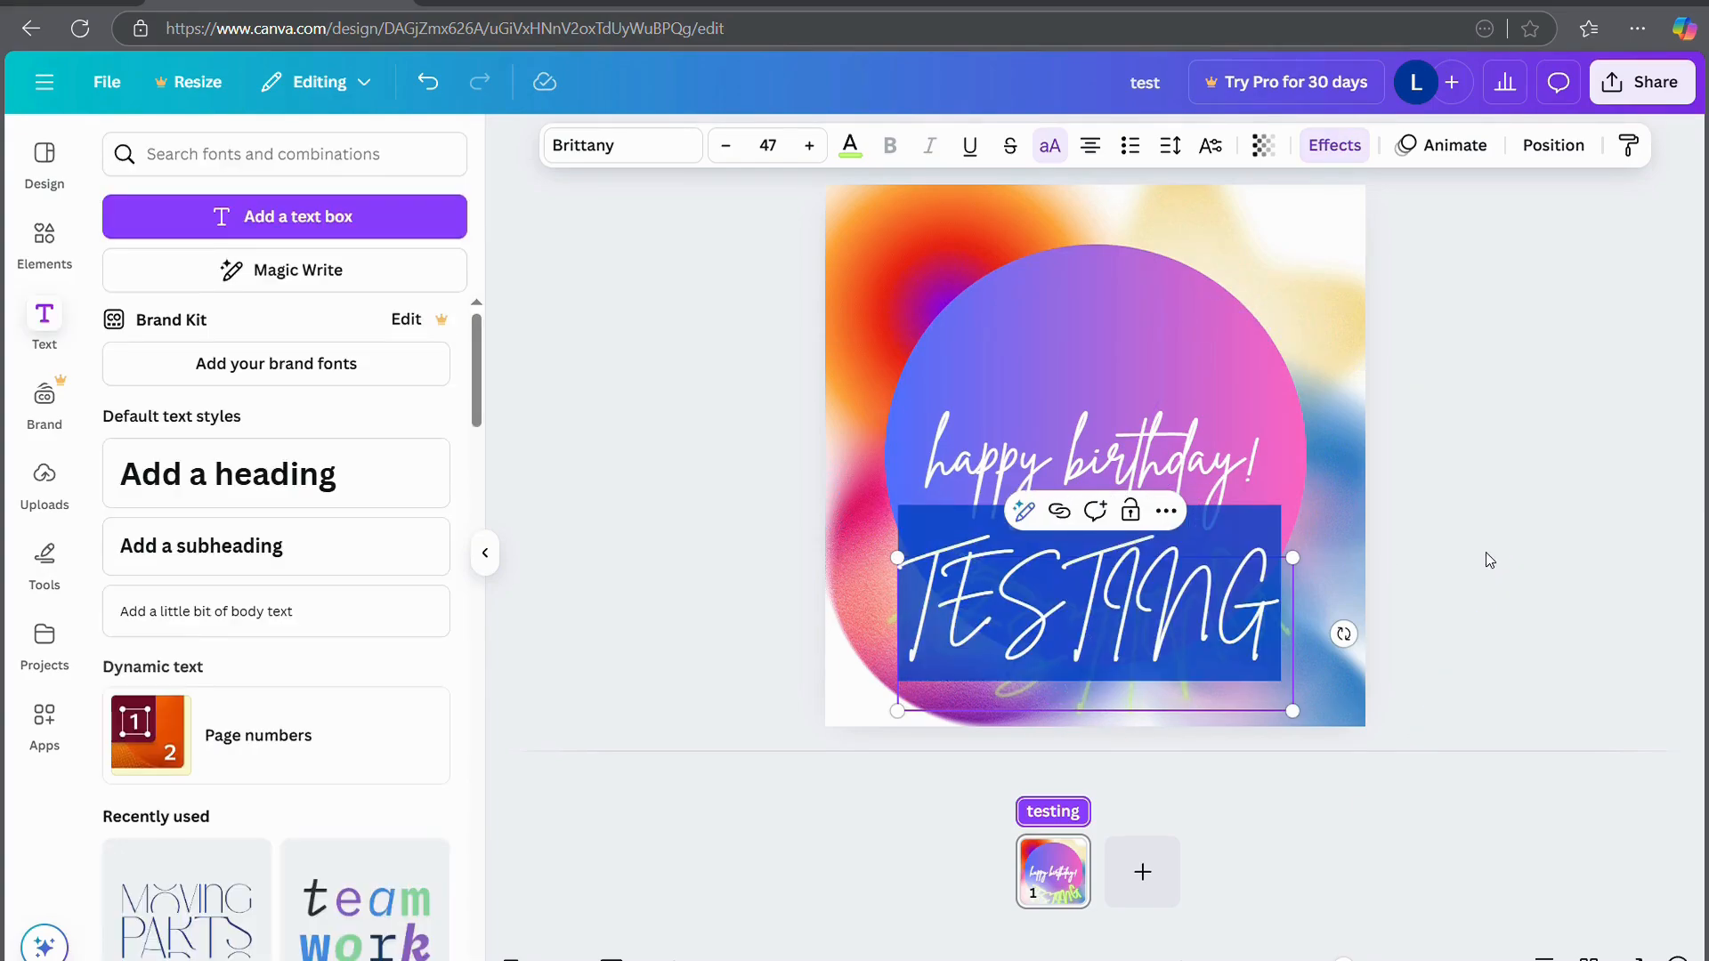
{"action": "left_click", "coordinate": [1221, 723]}
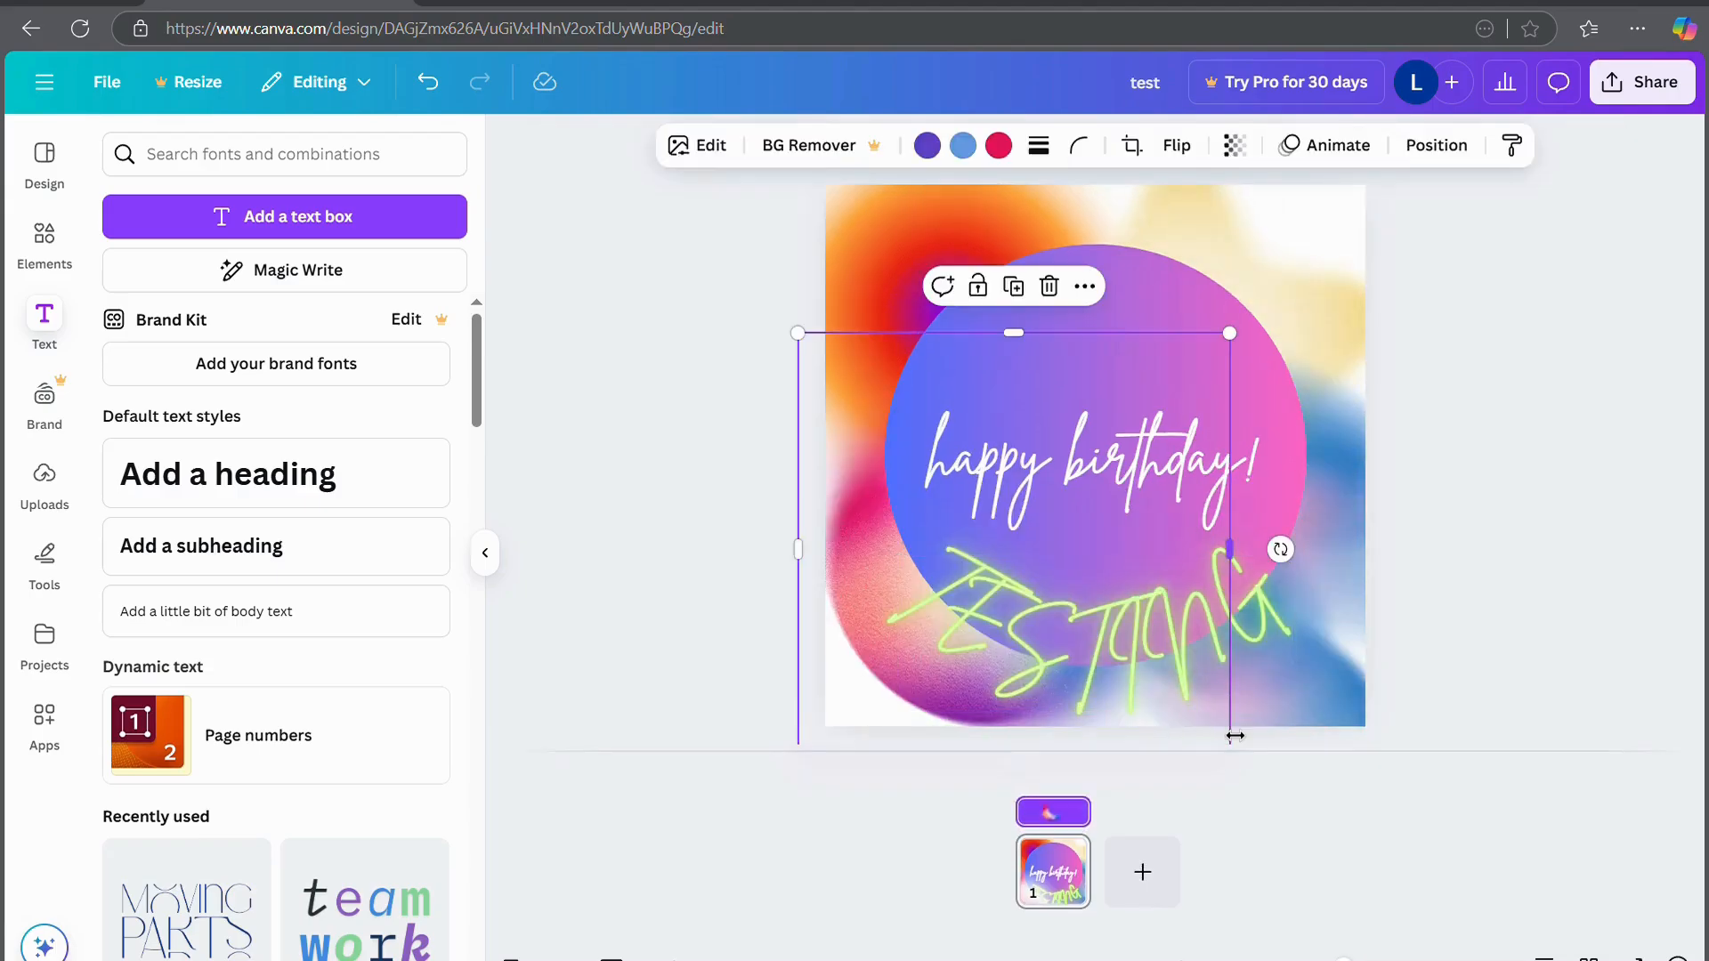
{"action": "left_click", "coordinate": [1209, 671]}
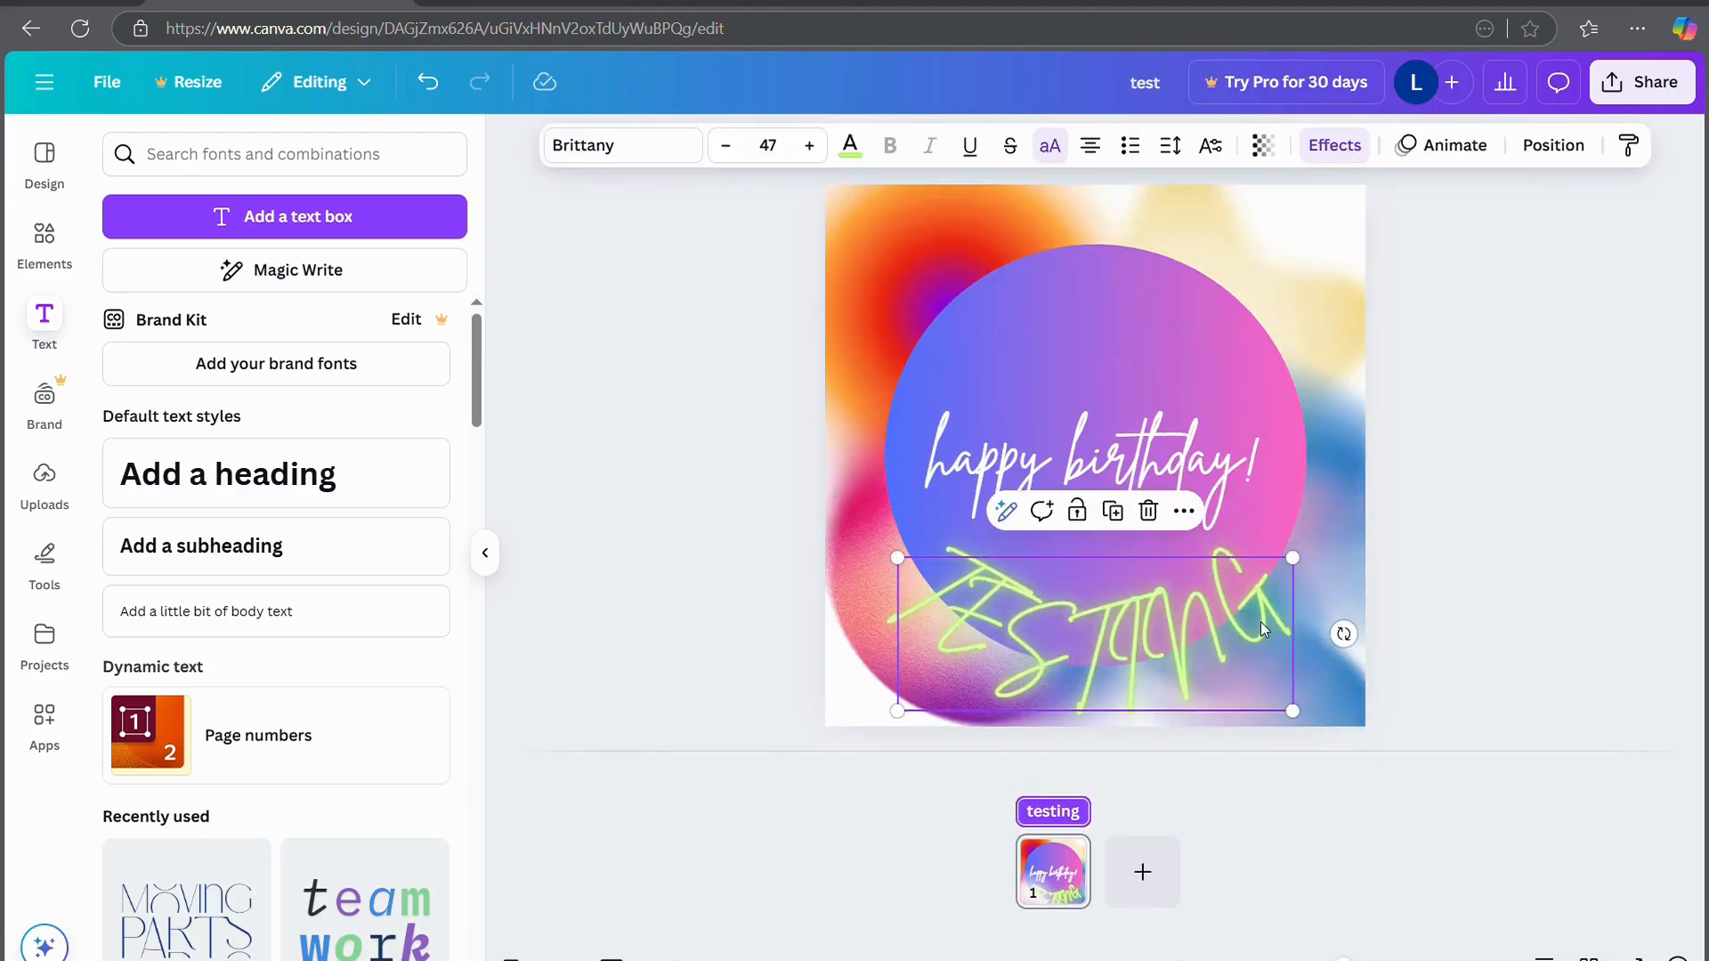
{"action": "left_click", "coordinate": [1335, 147]}
{"action": "scroll", "coordinate": [186, 868], "scroll_direction": "down", "scroll_amount": 3}
{"action": "left_click", "coordinate": [169, 845]}
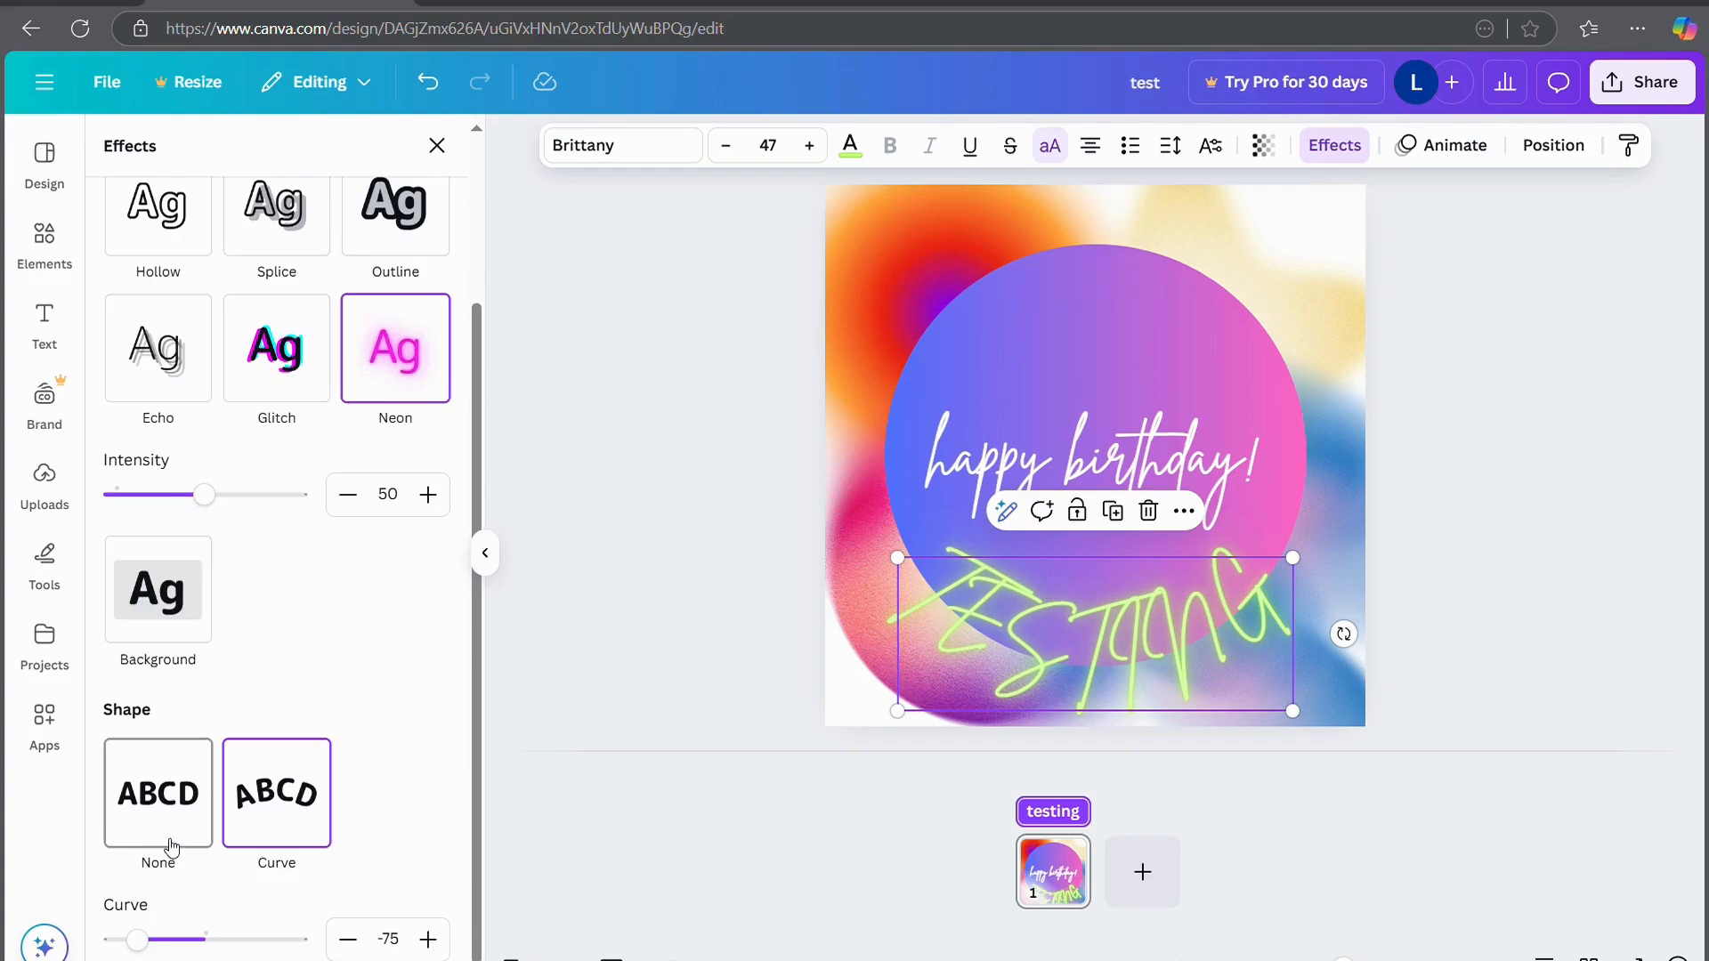
{"action": "left_click_drag", "start_coordinate": [1001, 649], "coordinate": [1007, 333]}
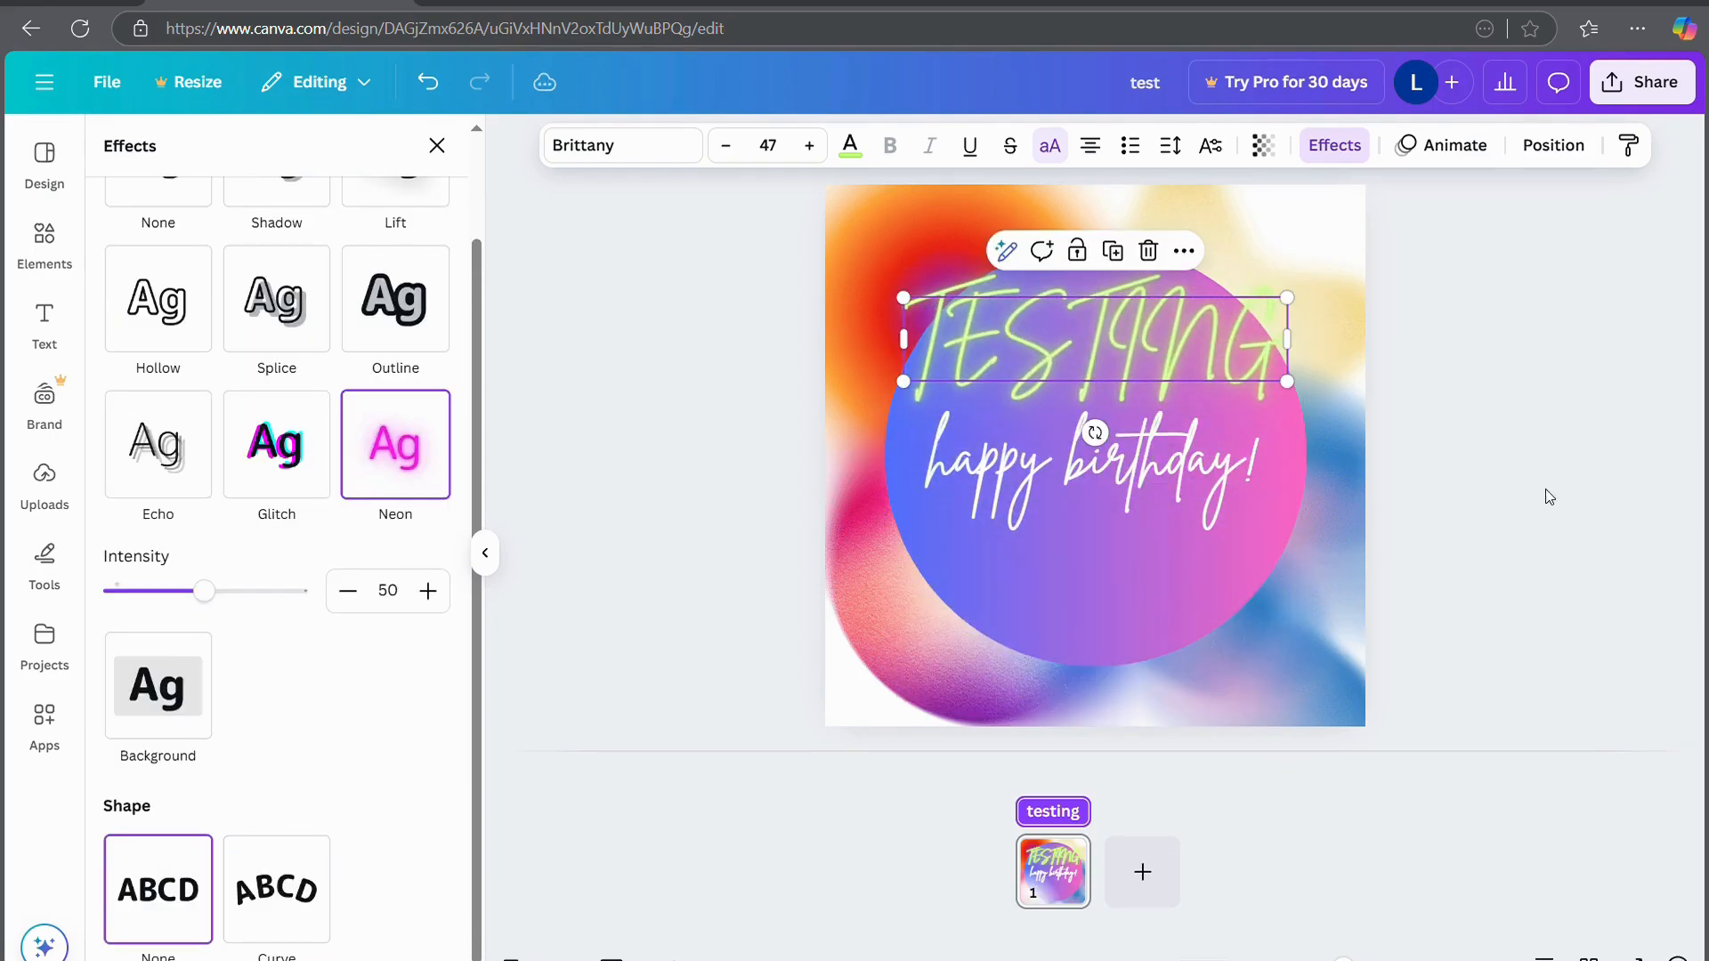
{"action": "left_click", "coordinate": [1636, 526]}
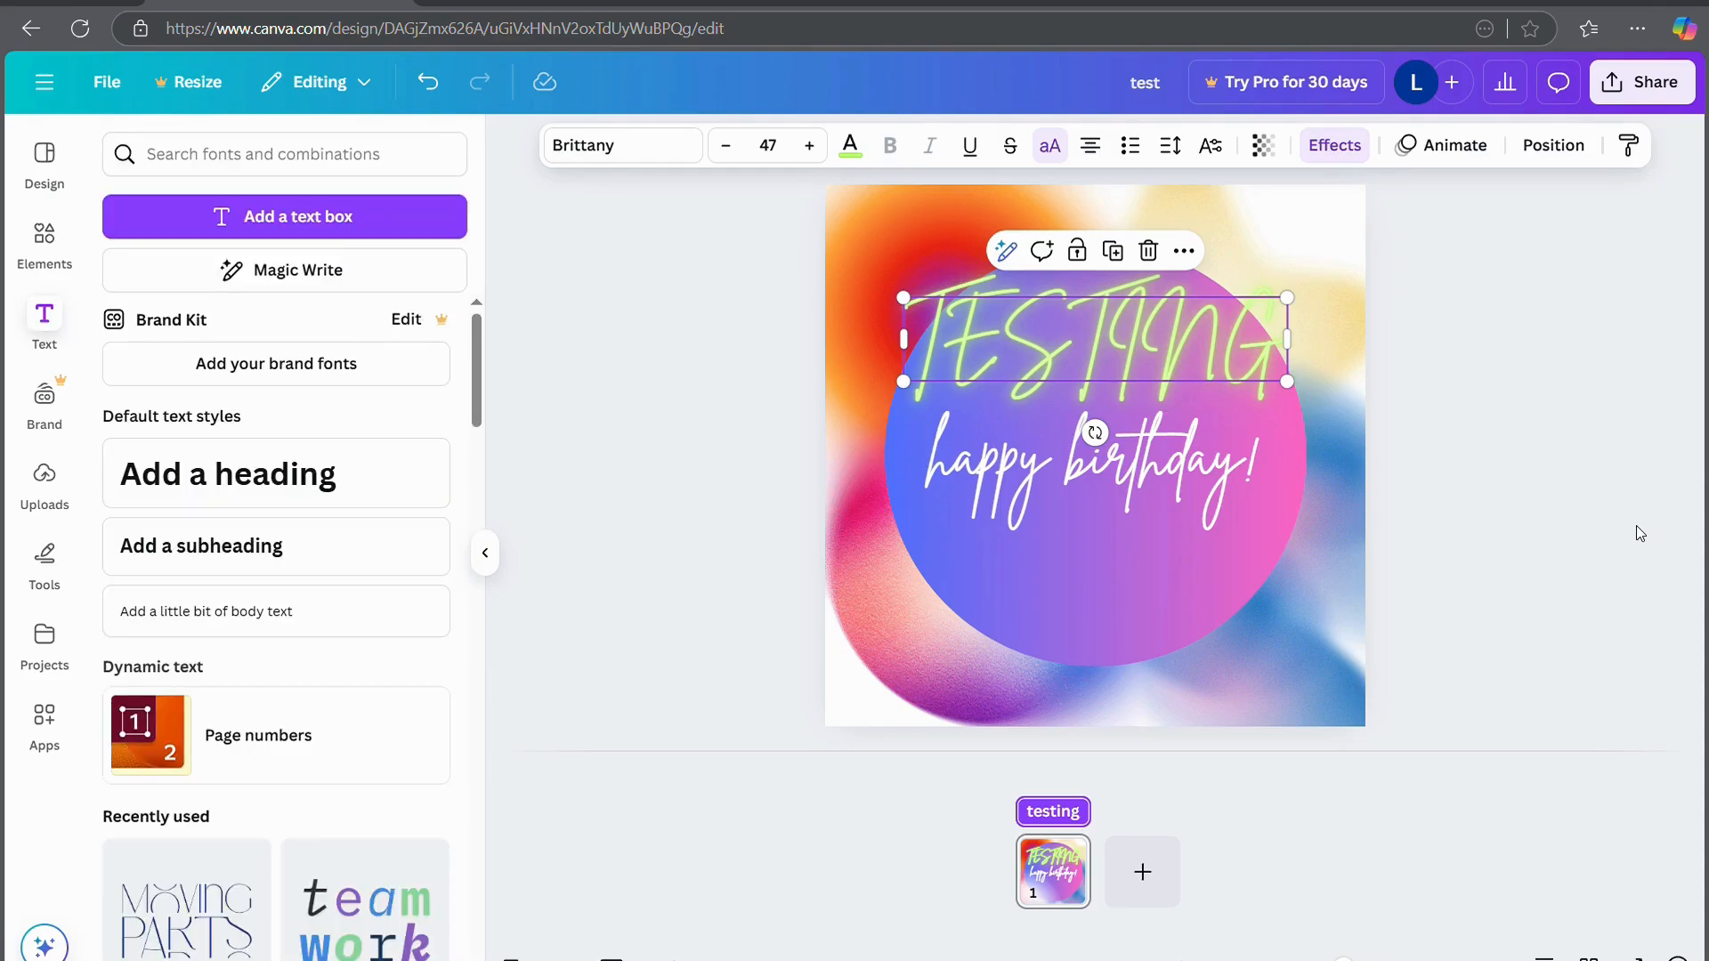
{"action": "left_click", "coordinate": [1636, 526]}
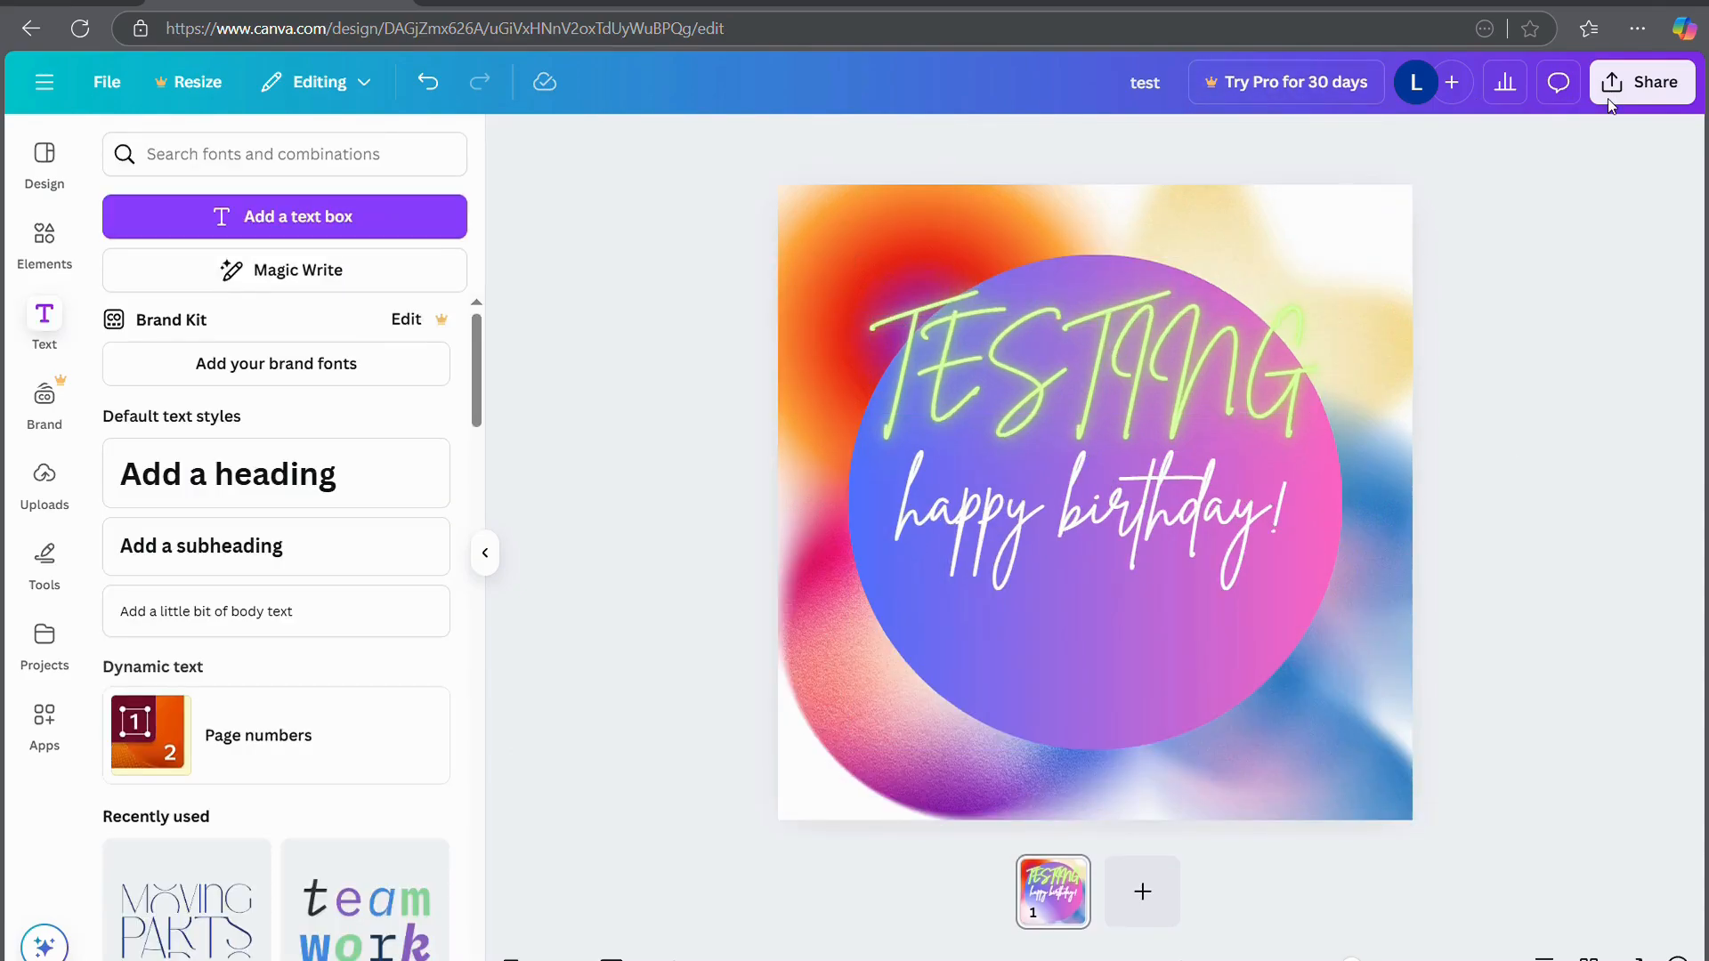
{"action": "left_click", "coordinate": [1035, 344]}
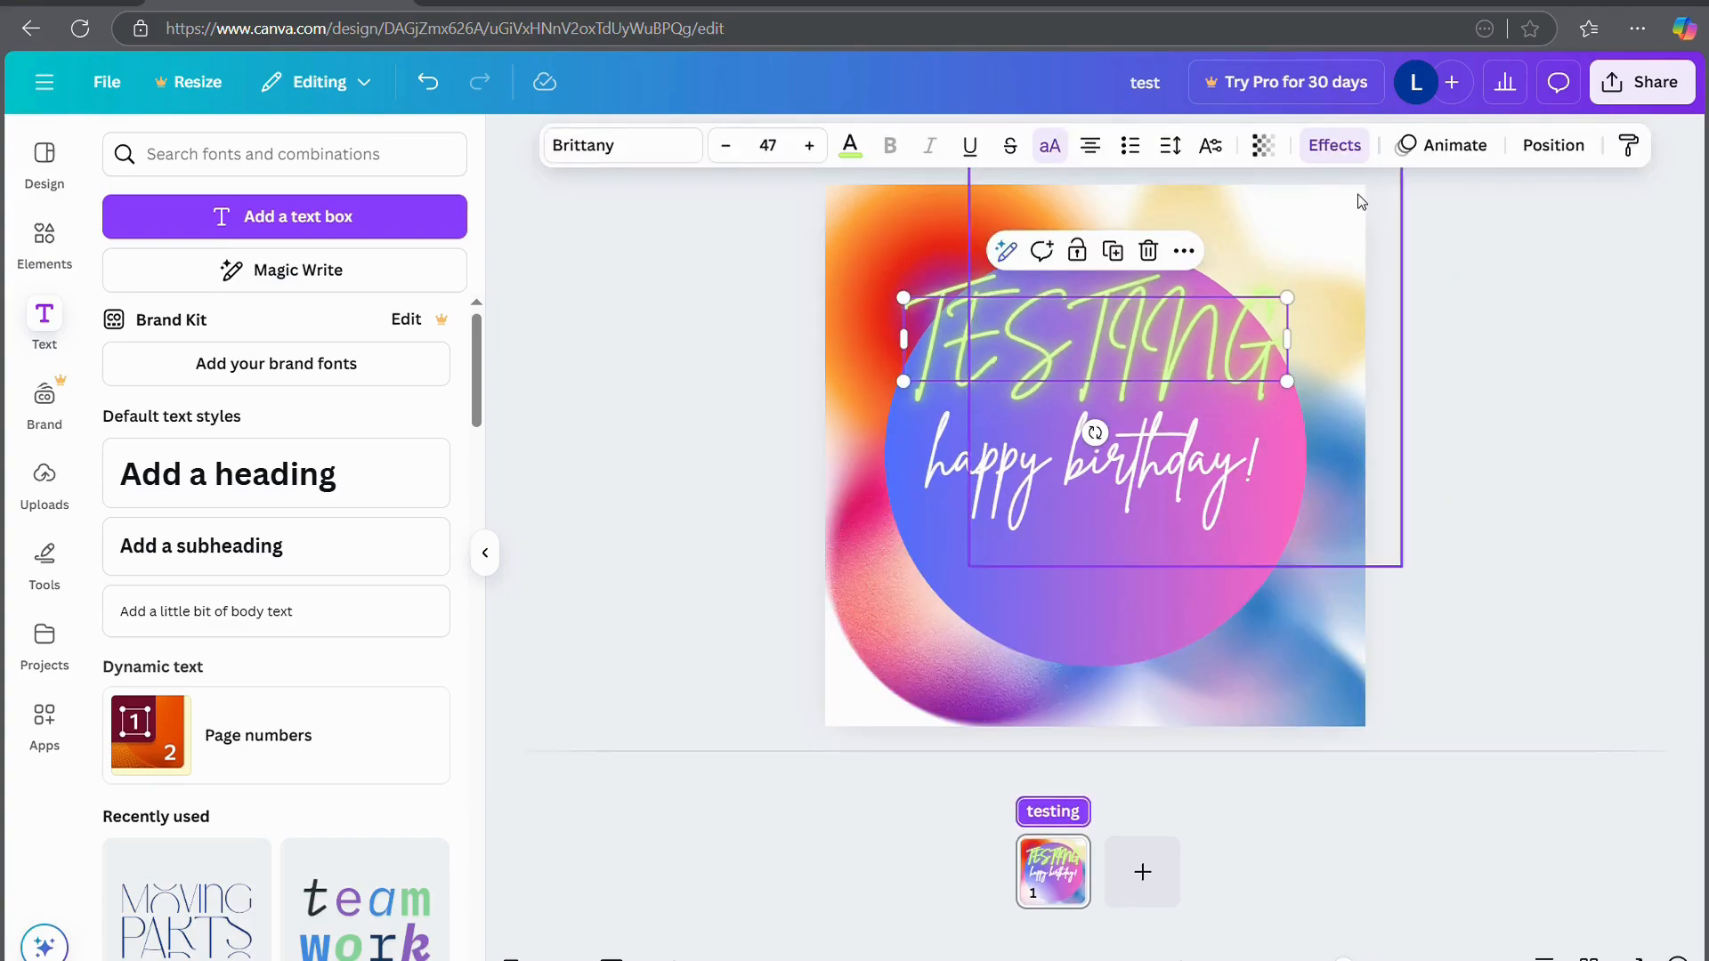
Browse the text animation styles, then show the Layers list with TESTING on top
{"action": "left_click", "coordinate": [1427, 142]}
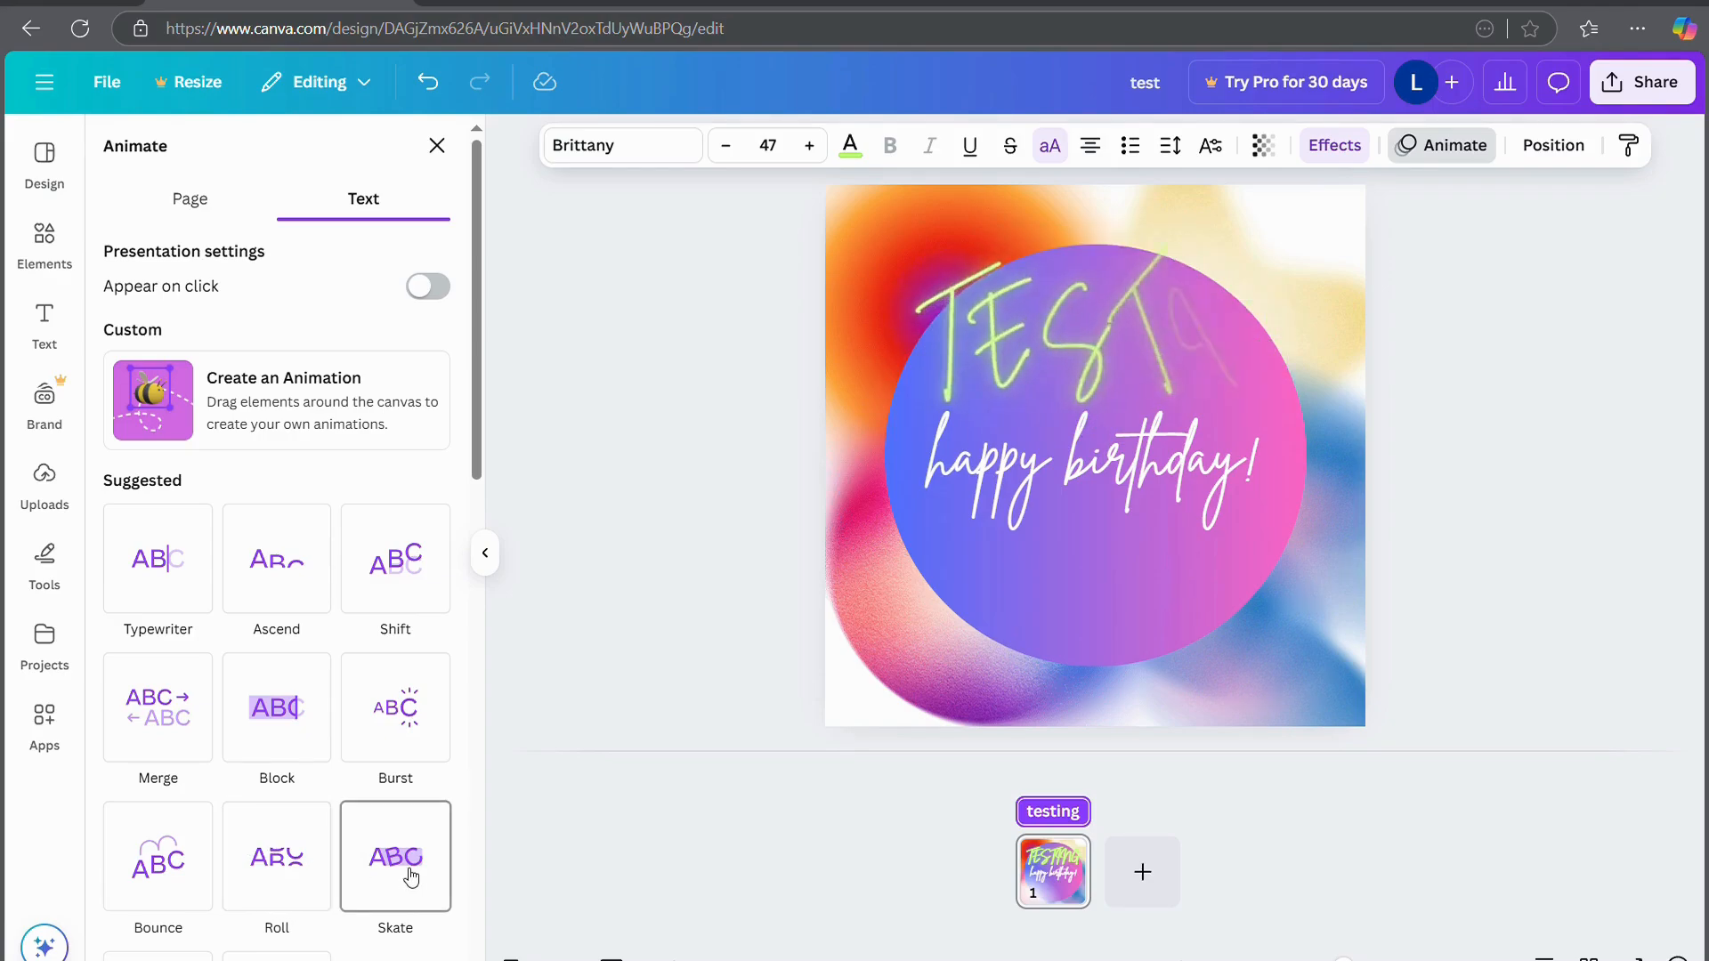
{"action": "scroll", "coordinate": [341, 816], "scroll_direction": "down", "scroll_amount": 8}
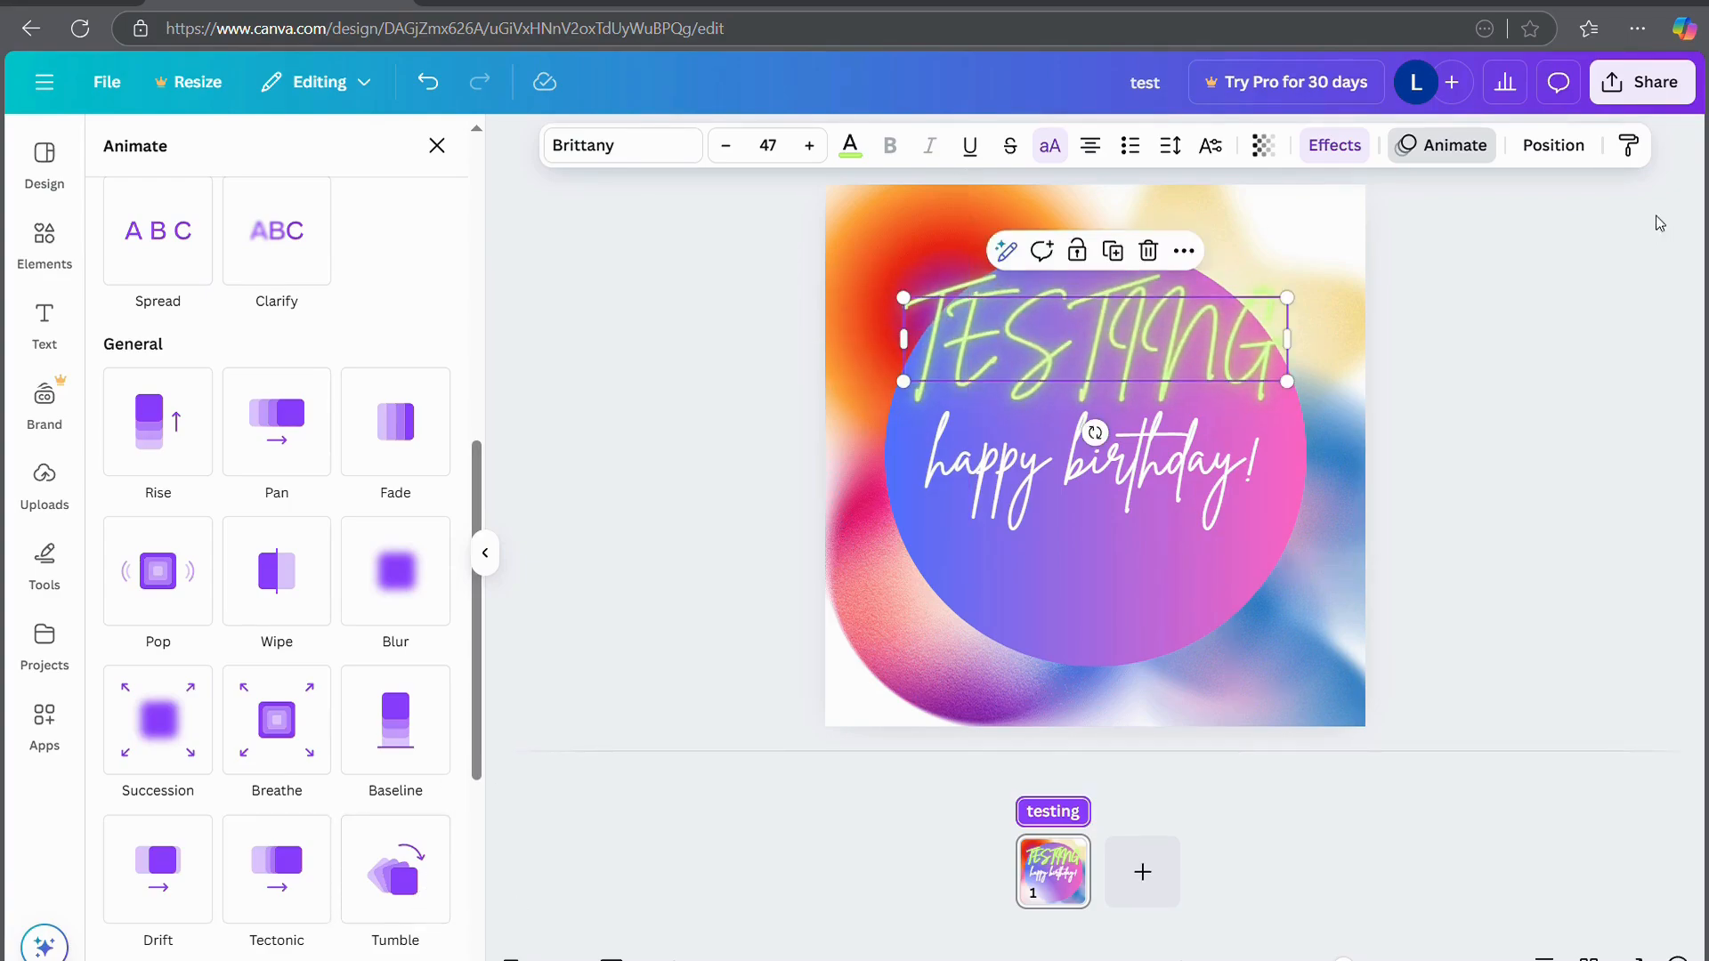
{"action": "left_click", "coordinate": [1555, 148]}
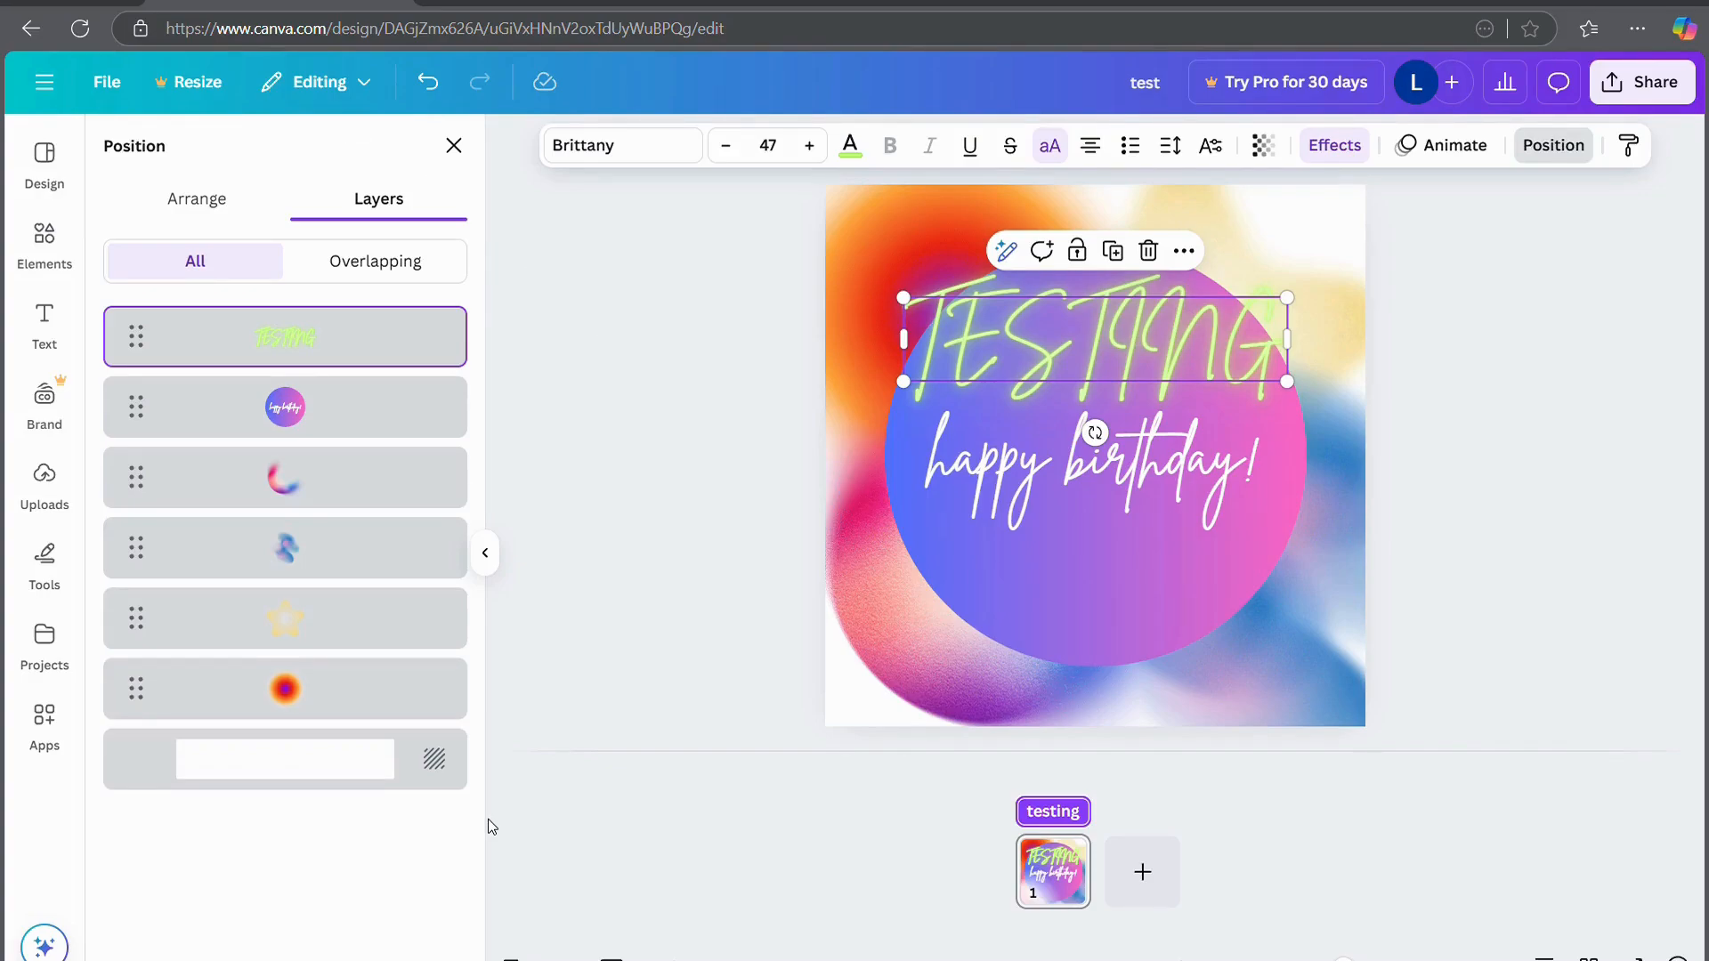
Look through the Brand kit, dismiss the Pro offer for logos, and switch to Uploads
{"action": "left_click", "coordinate": [47, 401]}
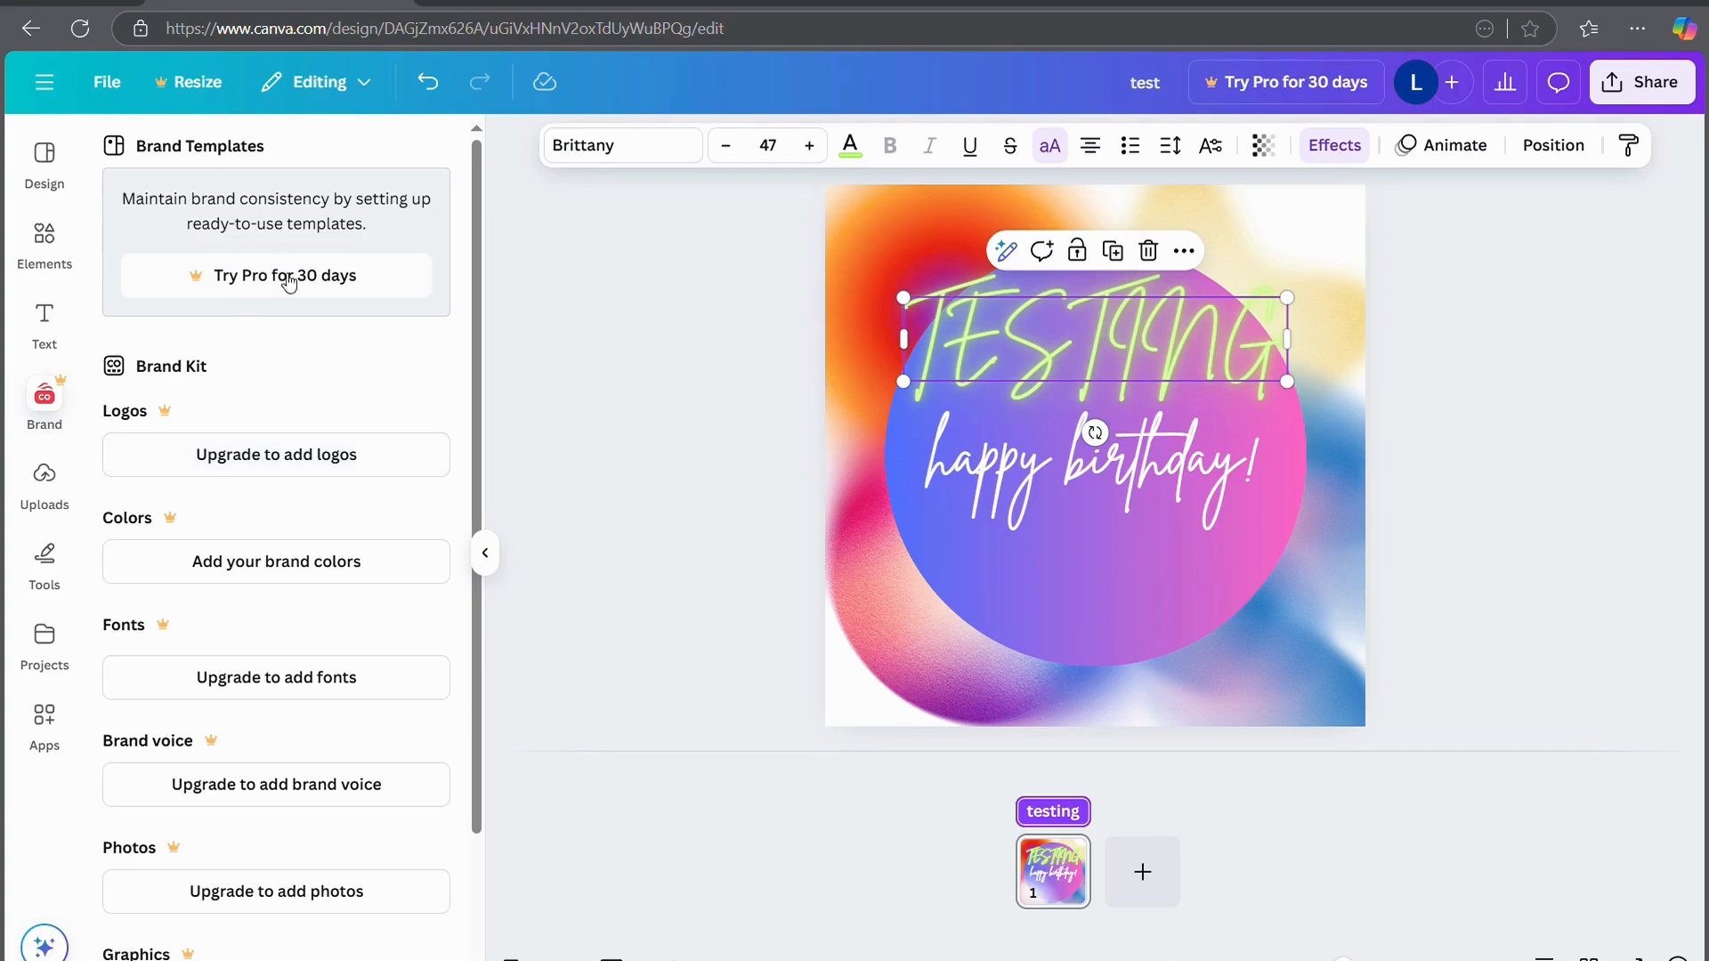
{"action": "scroll", "coordinate": [312, 418], "scroll_direction": "down", "scroll_amount": 2}
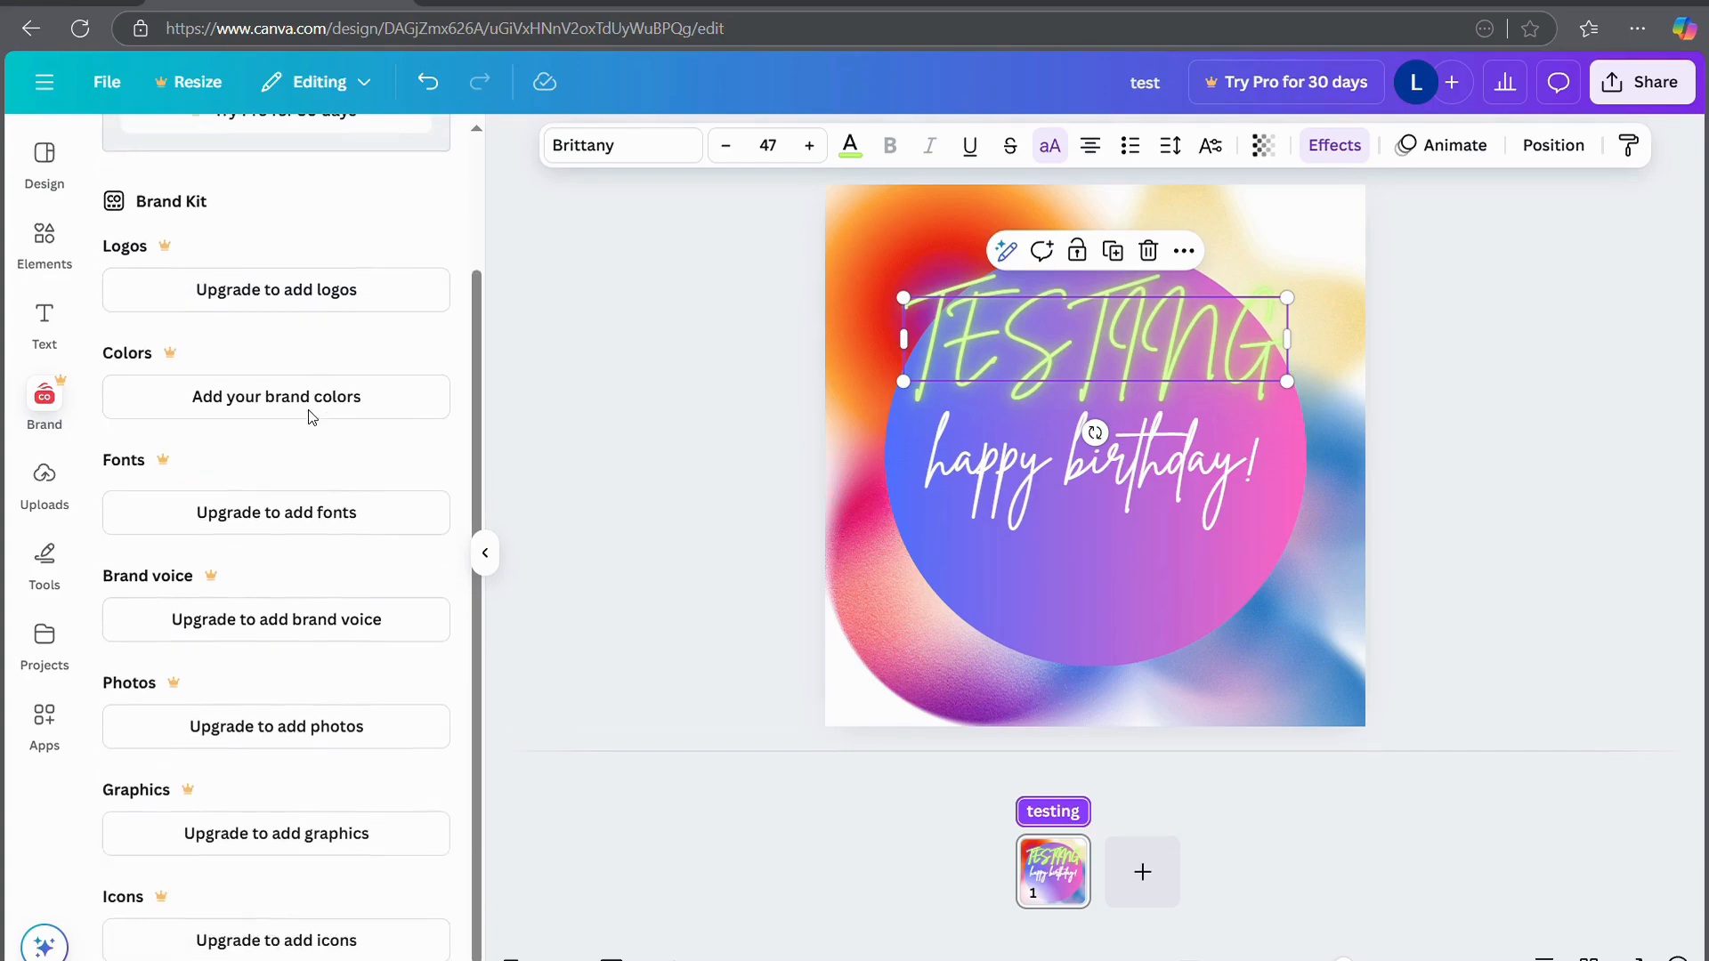
{"action": "scroll", "coordinate": [311, 418], "scroll_direction": "up", "scroll_amount": 2}
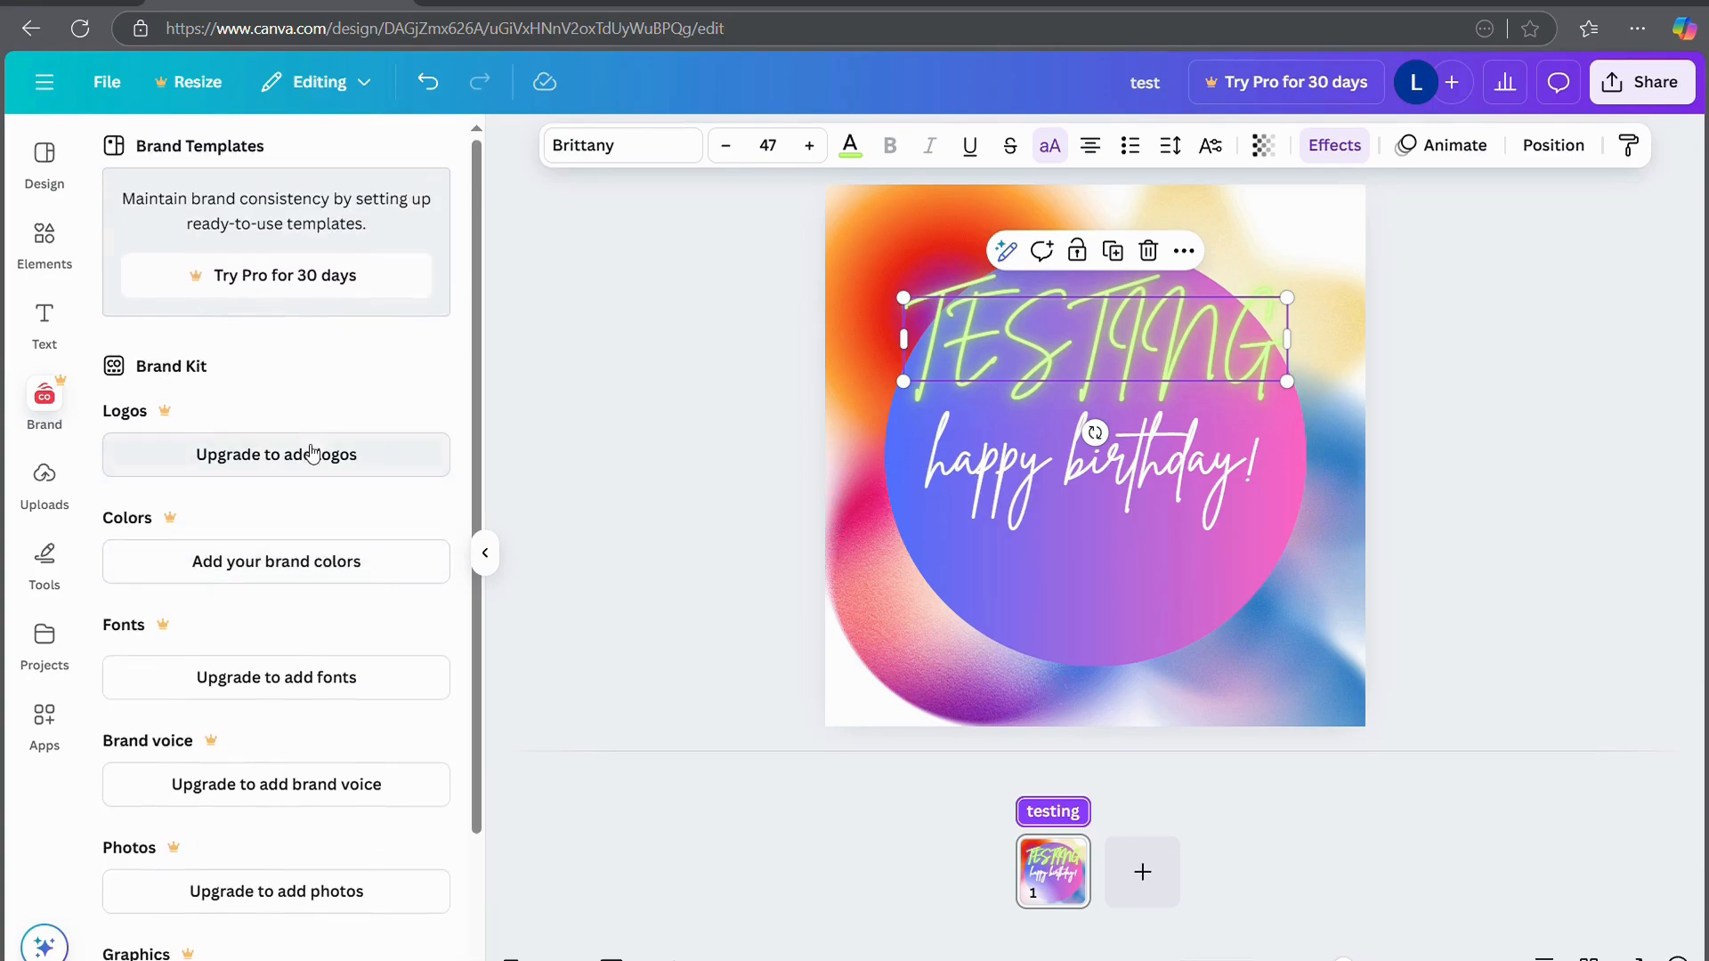
{"action": "left_click", "coordinate": [312, 454]}
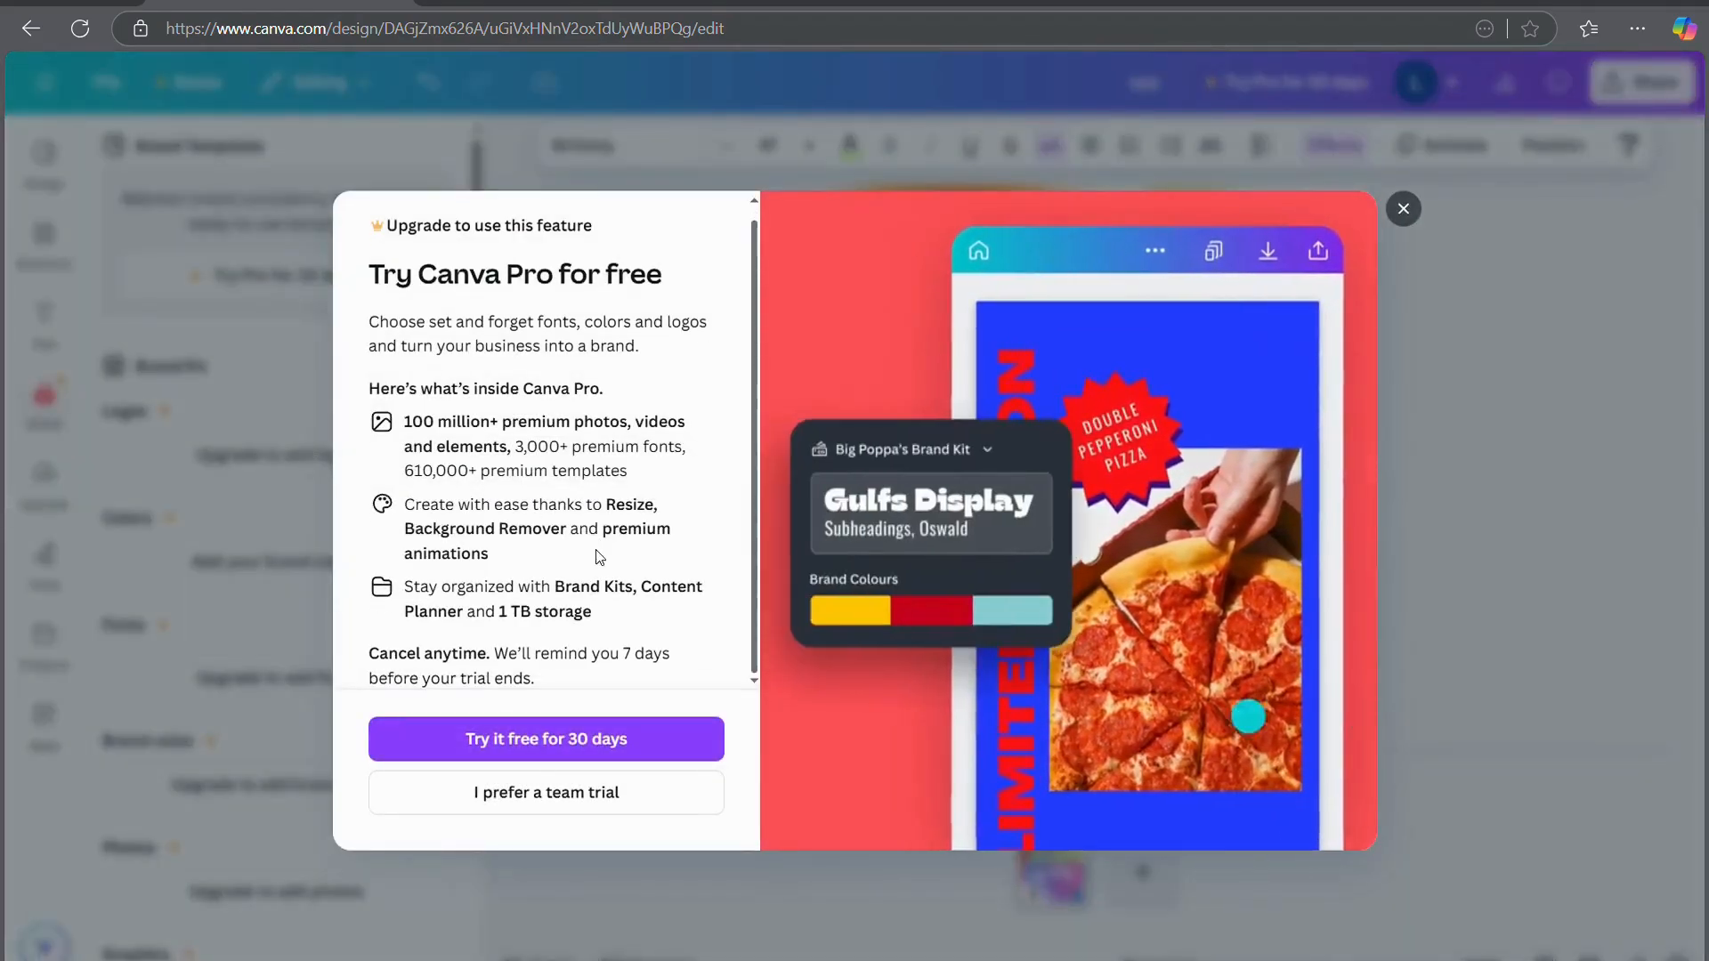
{"action": "scroll", "coordinate": [599, 557], "scroll_direction": "up", "scroll_amount": 1}
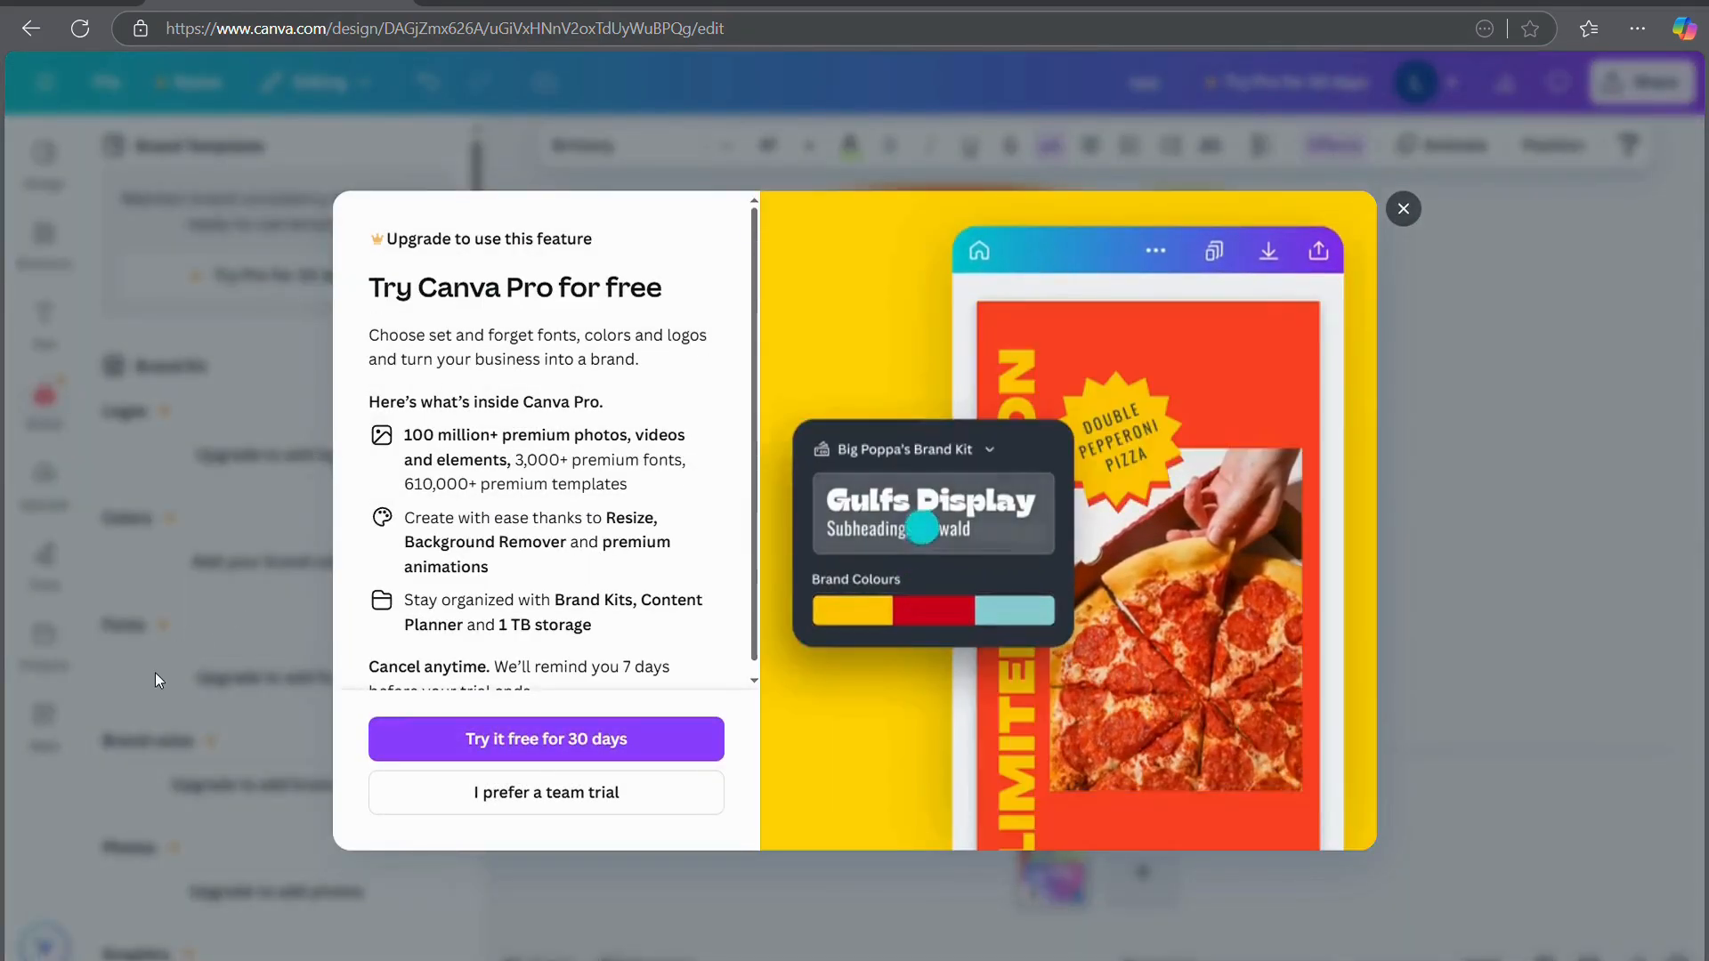
{"action": "left_click", "coordinate": [155, 680]}
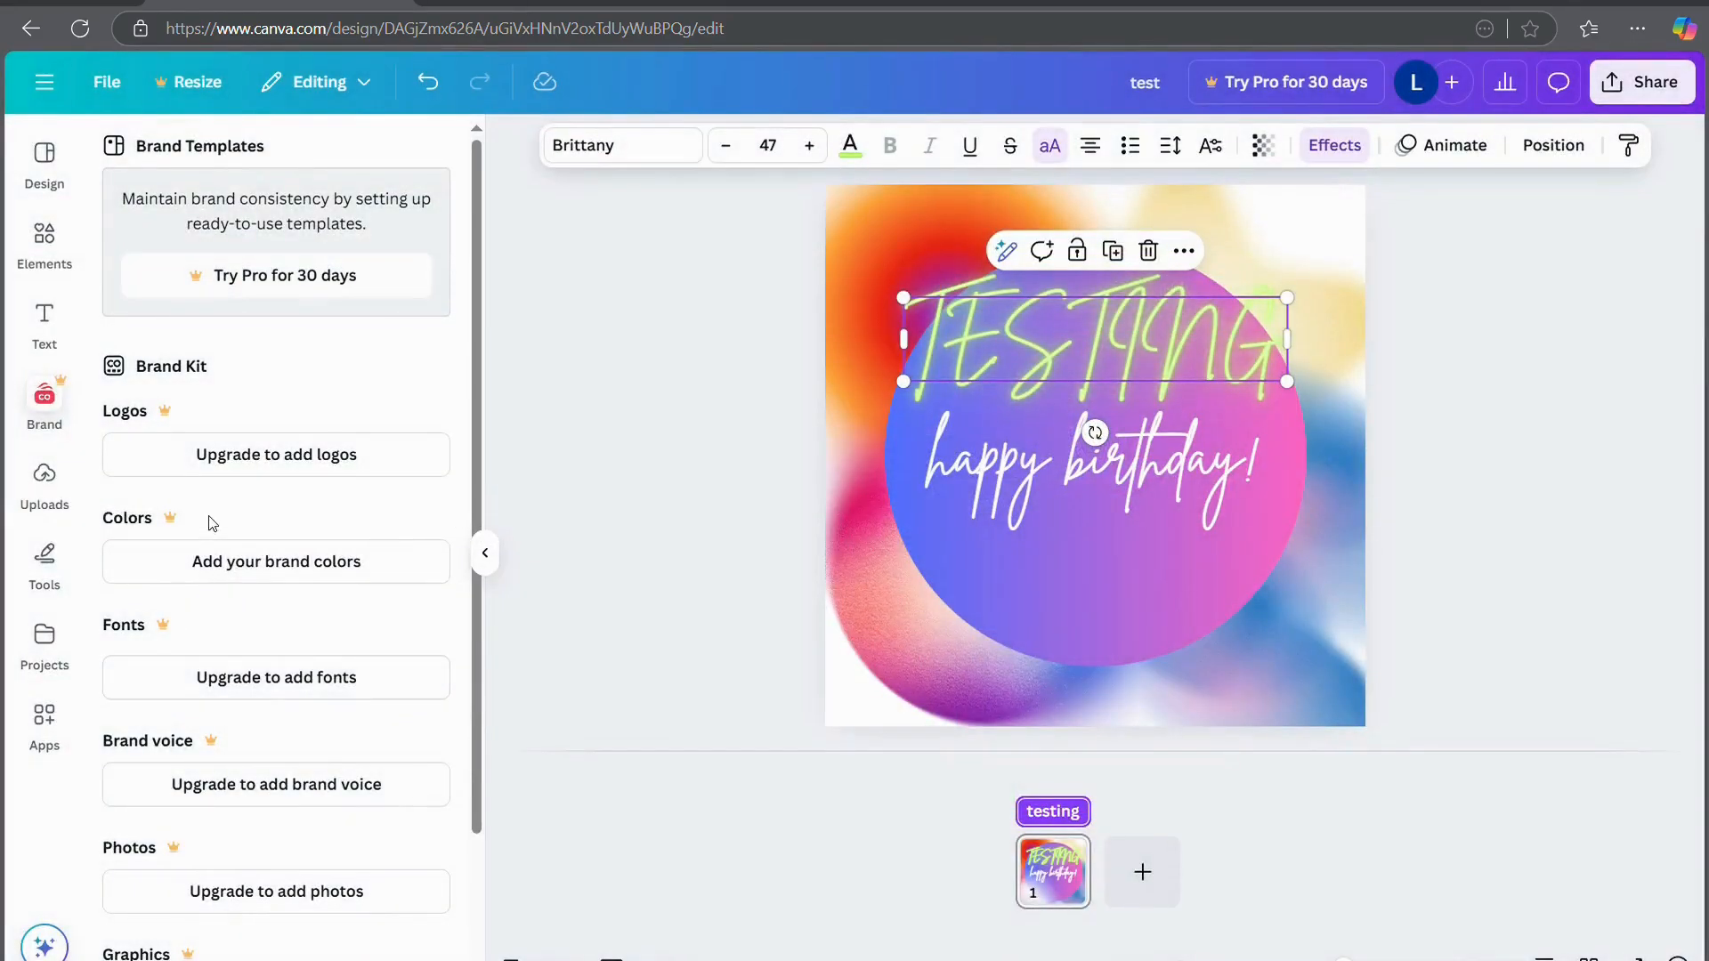
{"action": "left_click", "coordinate": [46, 474]}
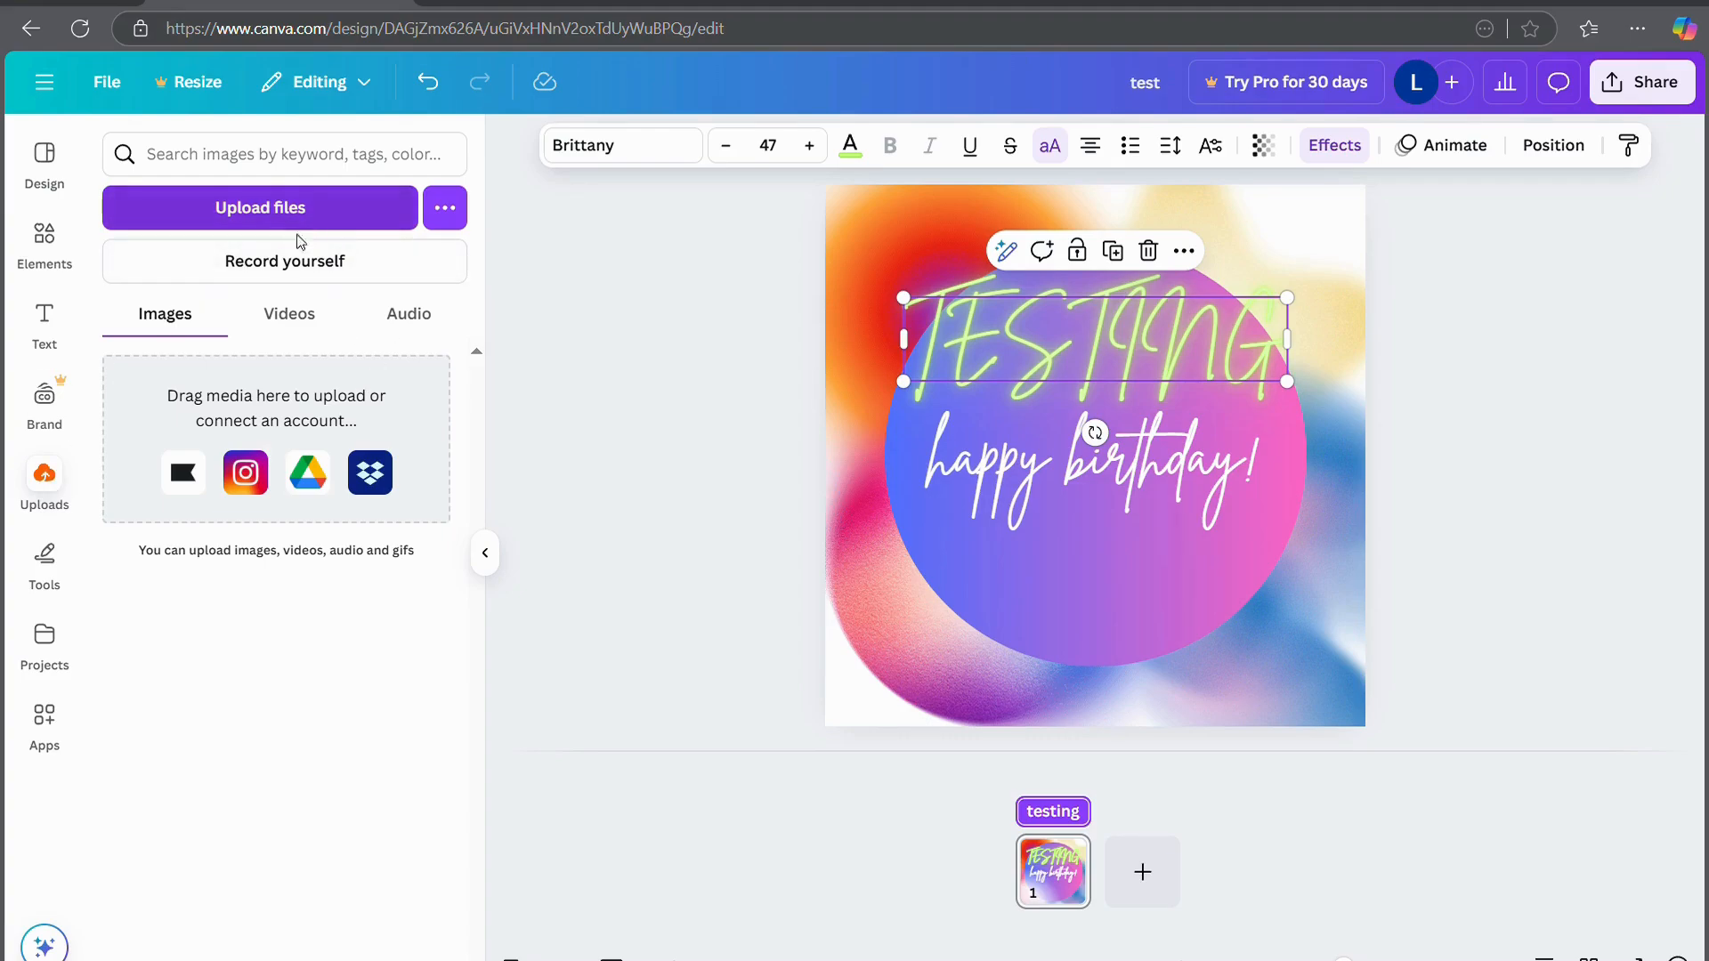
Check the Videos and Audio upload tabs and other upload sources, ending on Audio
{"action": "left_click", "coordinate": [291, 330]}
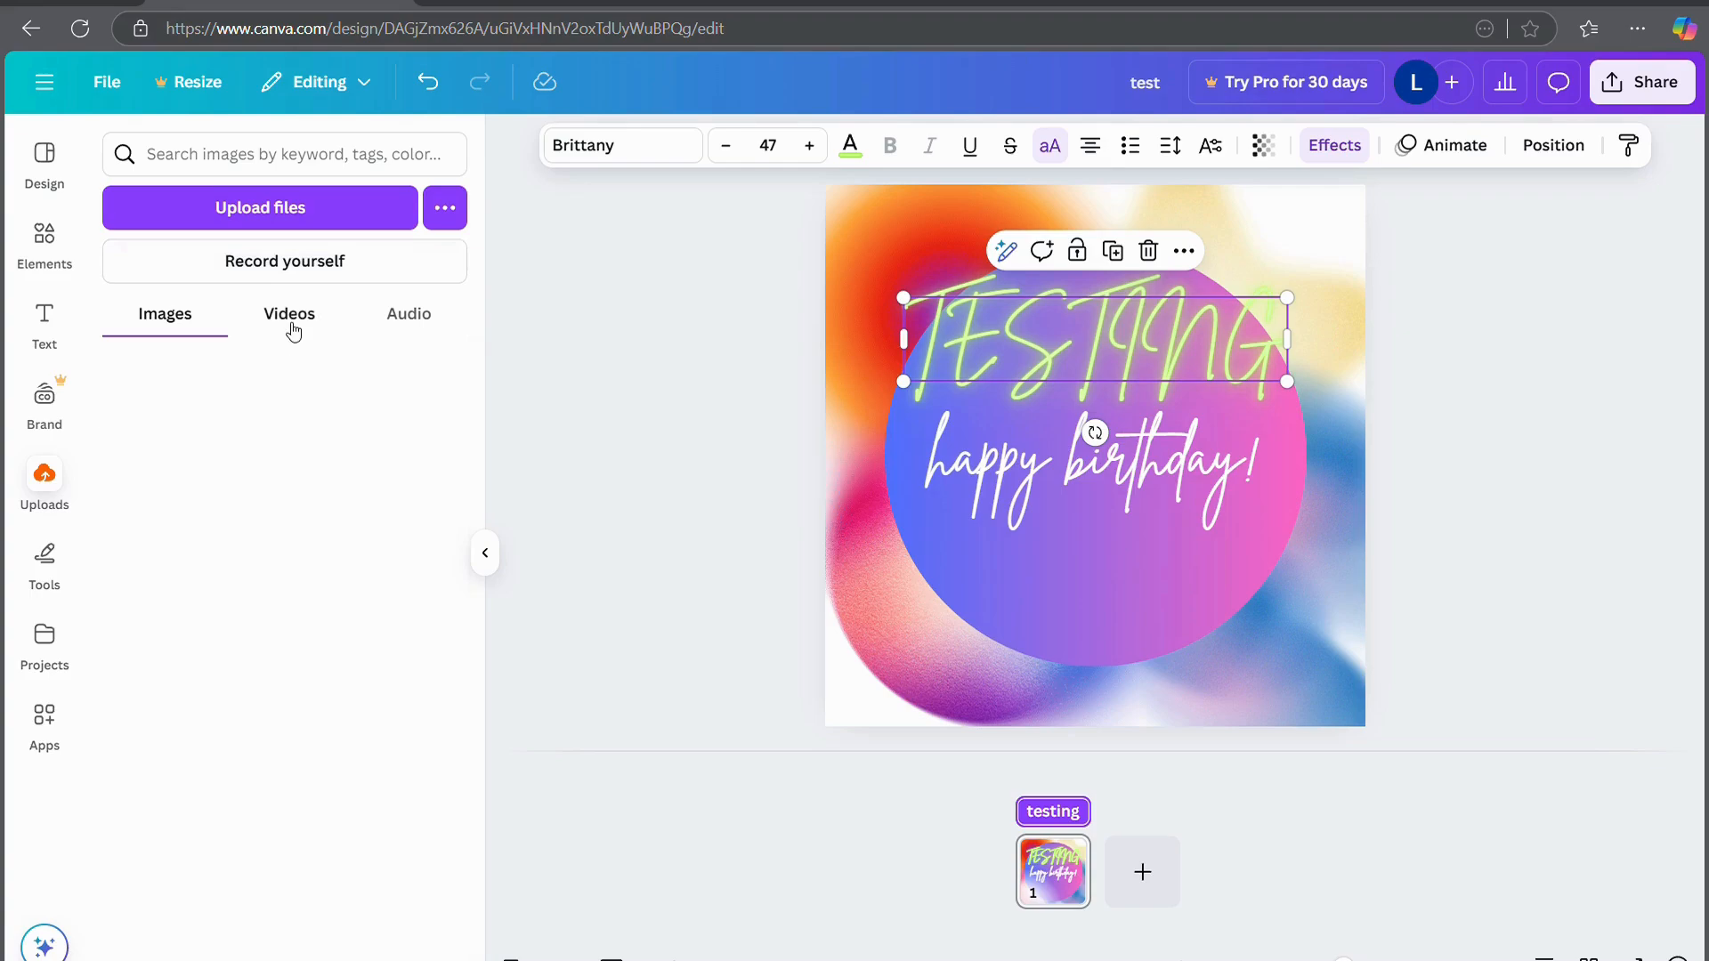
{"action": "left_click", "coordinate": [439, 319]}
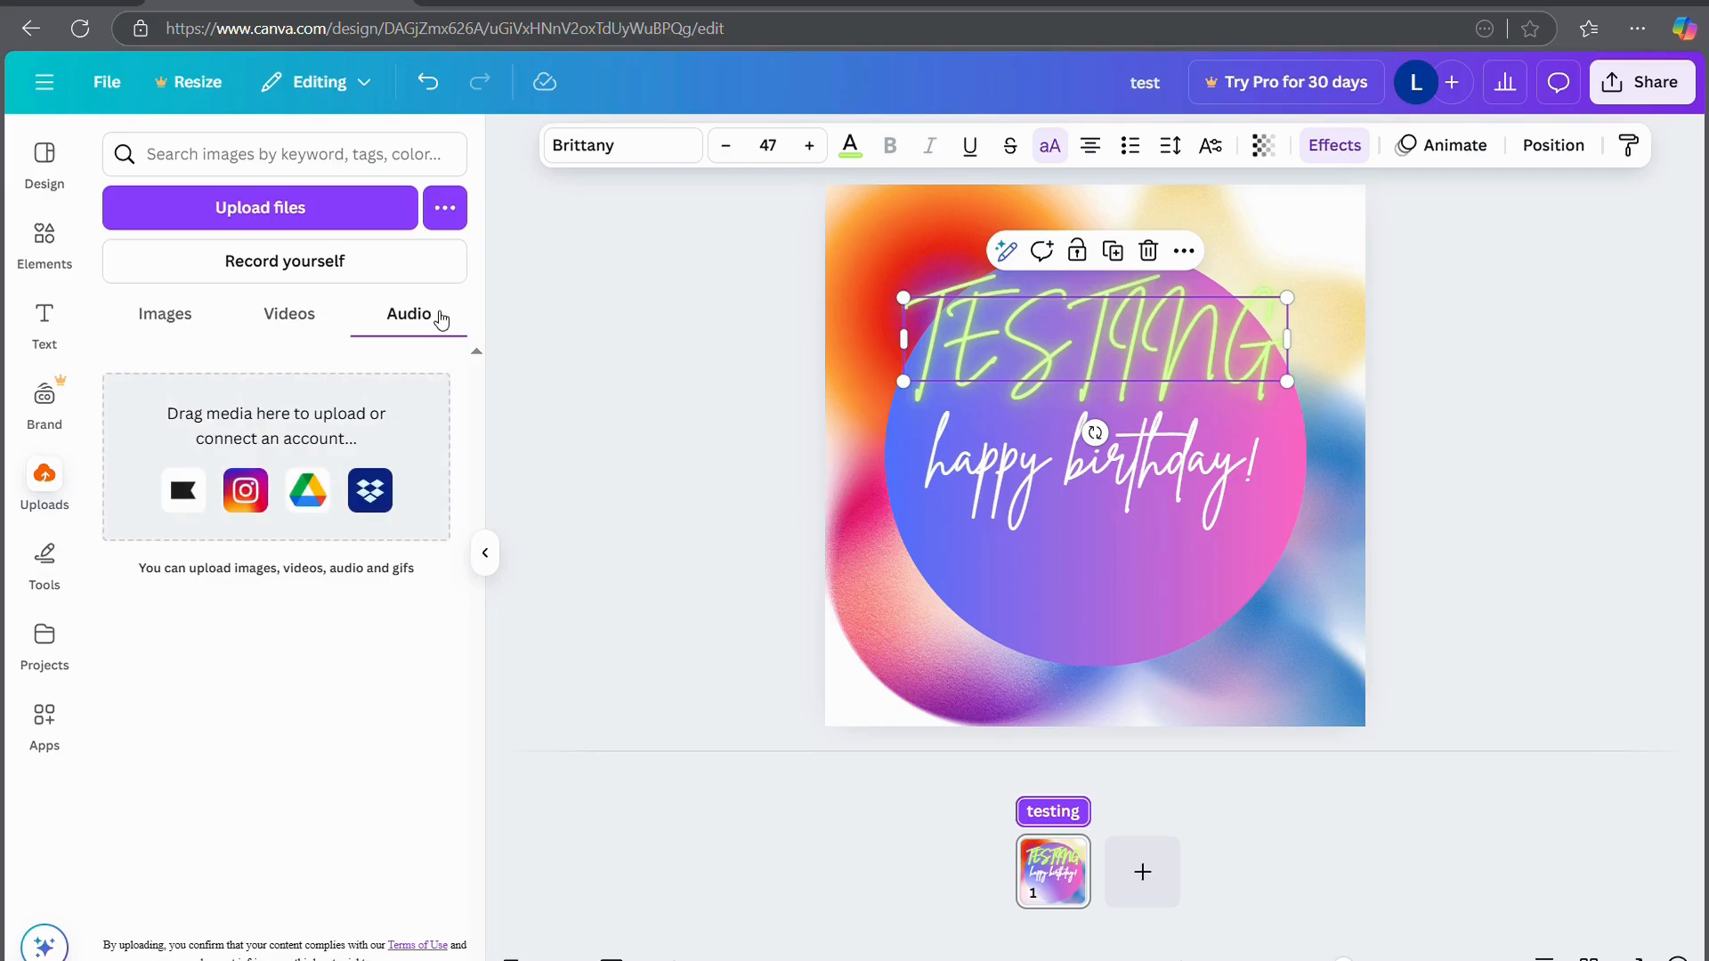
{"action": "left_click", "coordinate": [449, 219]}
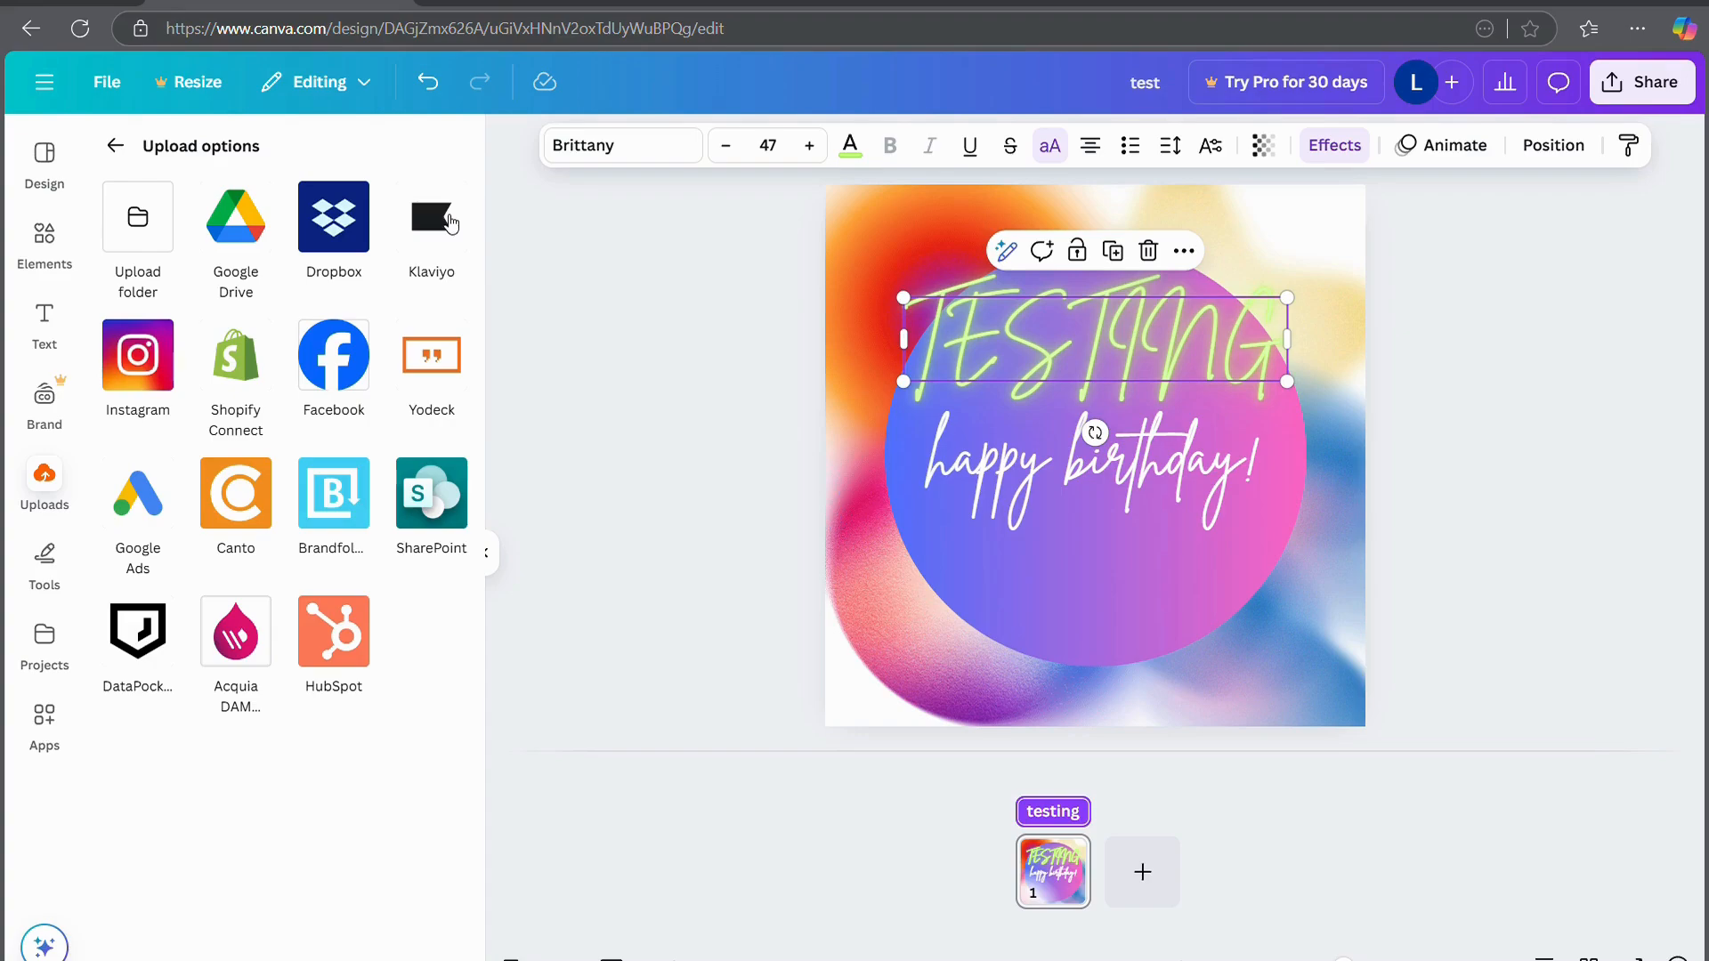
{"action": "left_click", "coordinate": [115, 145]}
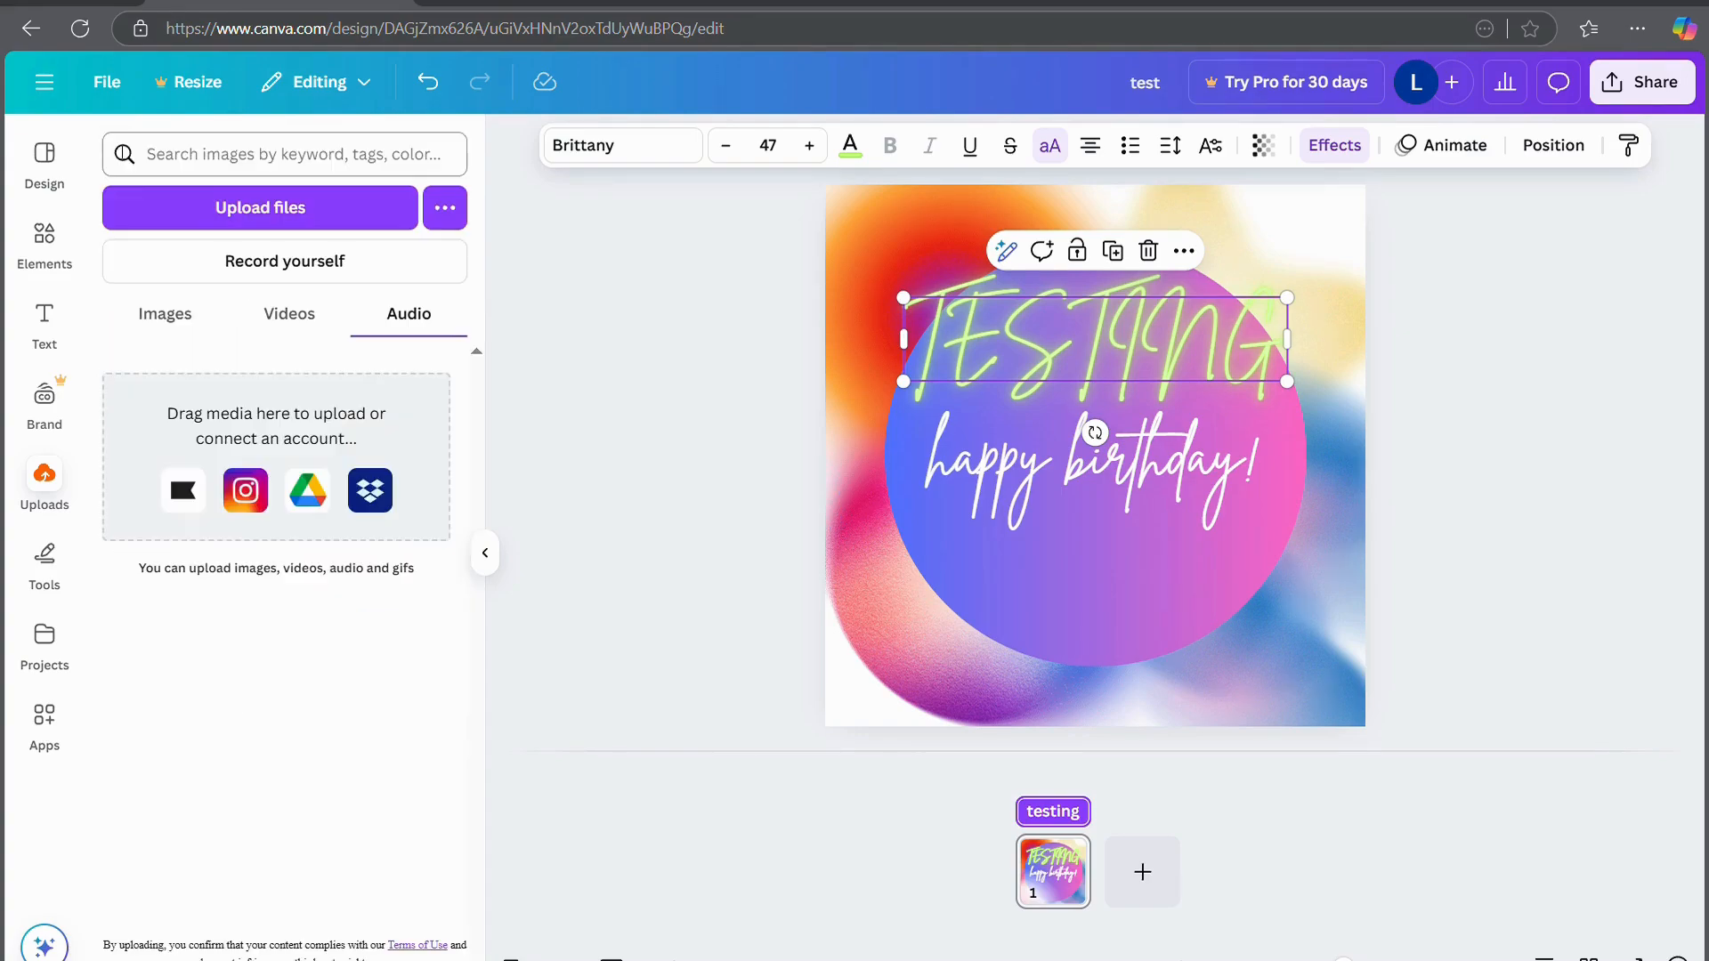
Draw a red freehand pen loop over the design's text
{"action": "left_click", "coordinate": [45, 559]}
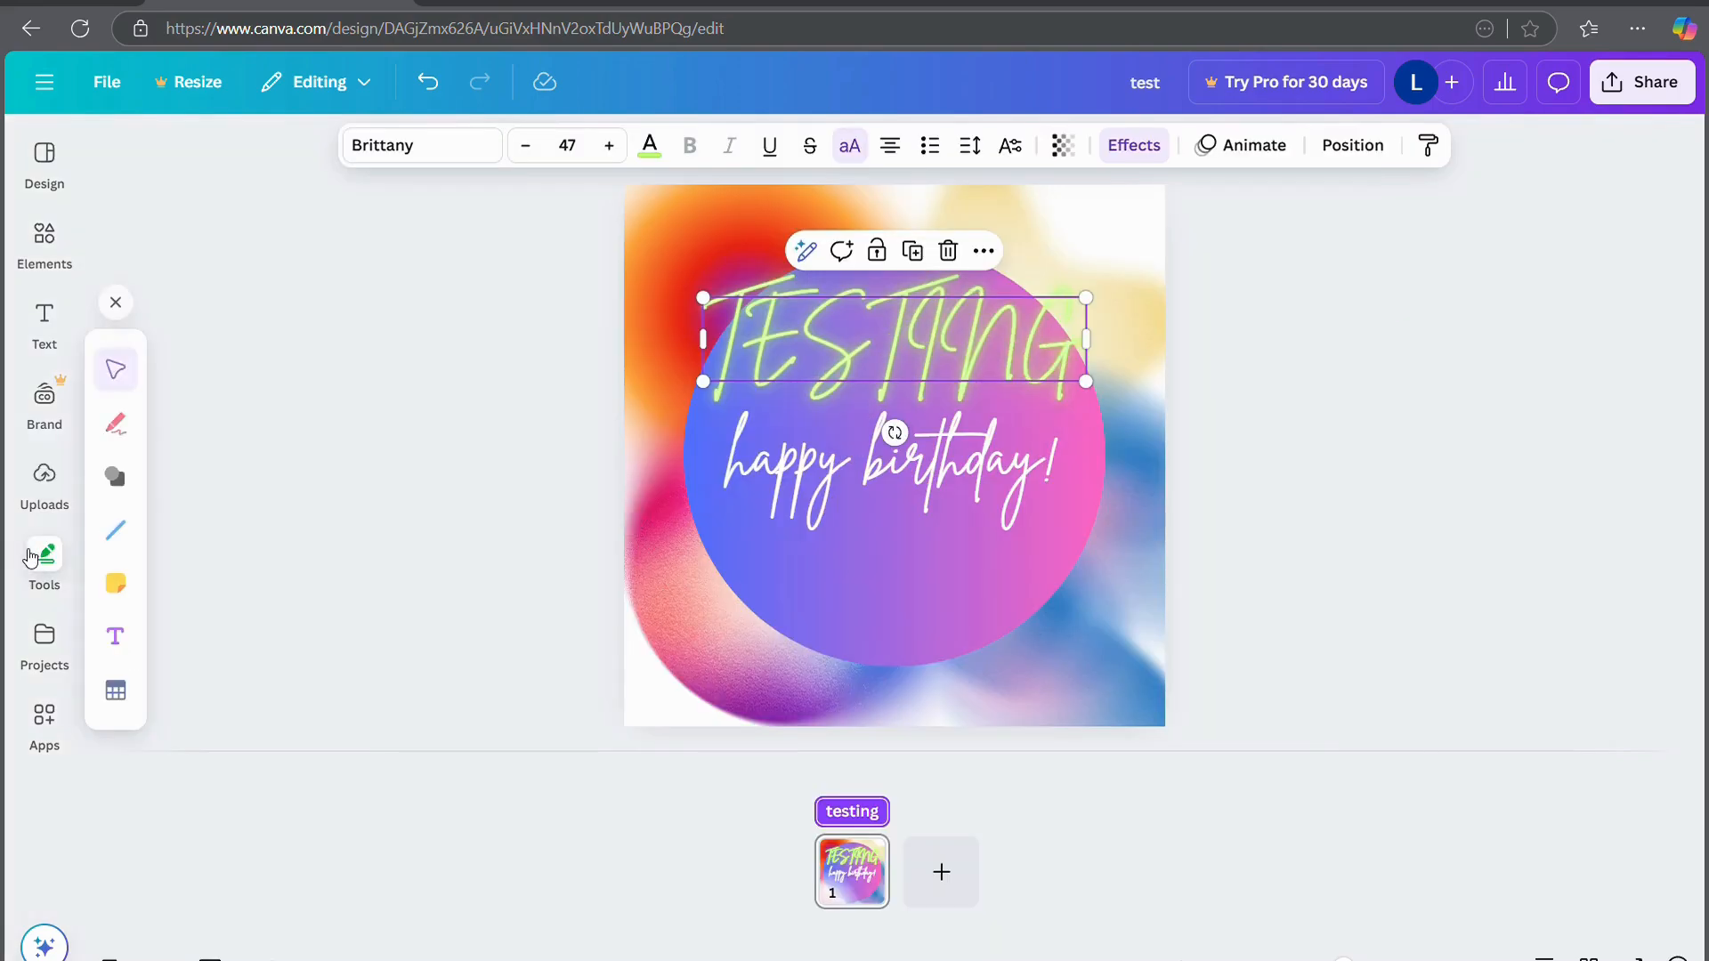
{"action": "left_click", "coordinate": [115, 422]}
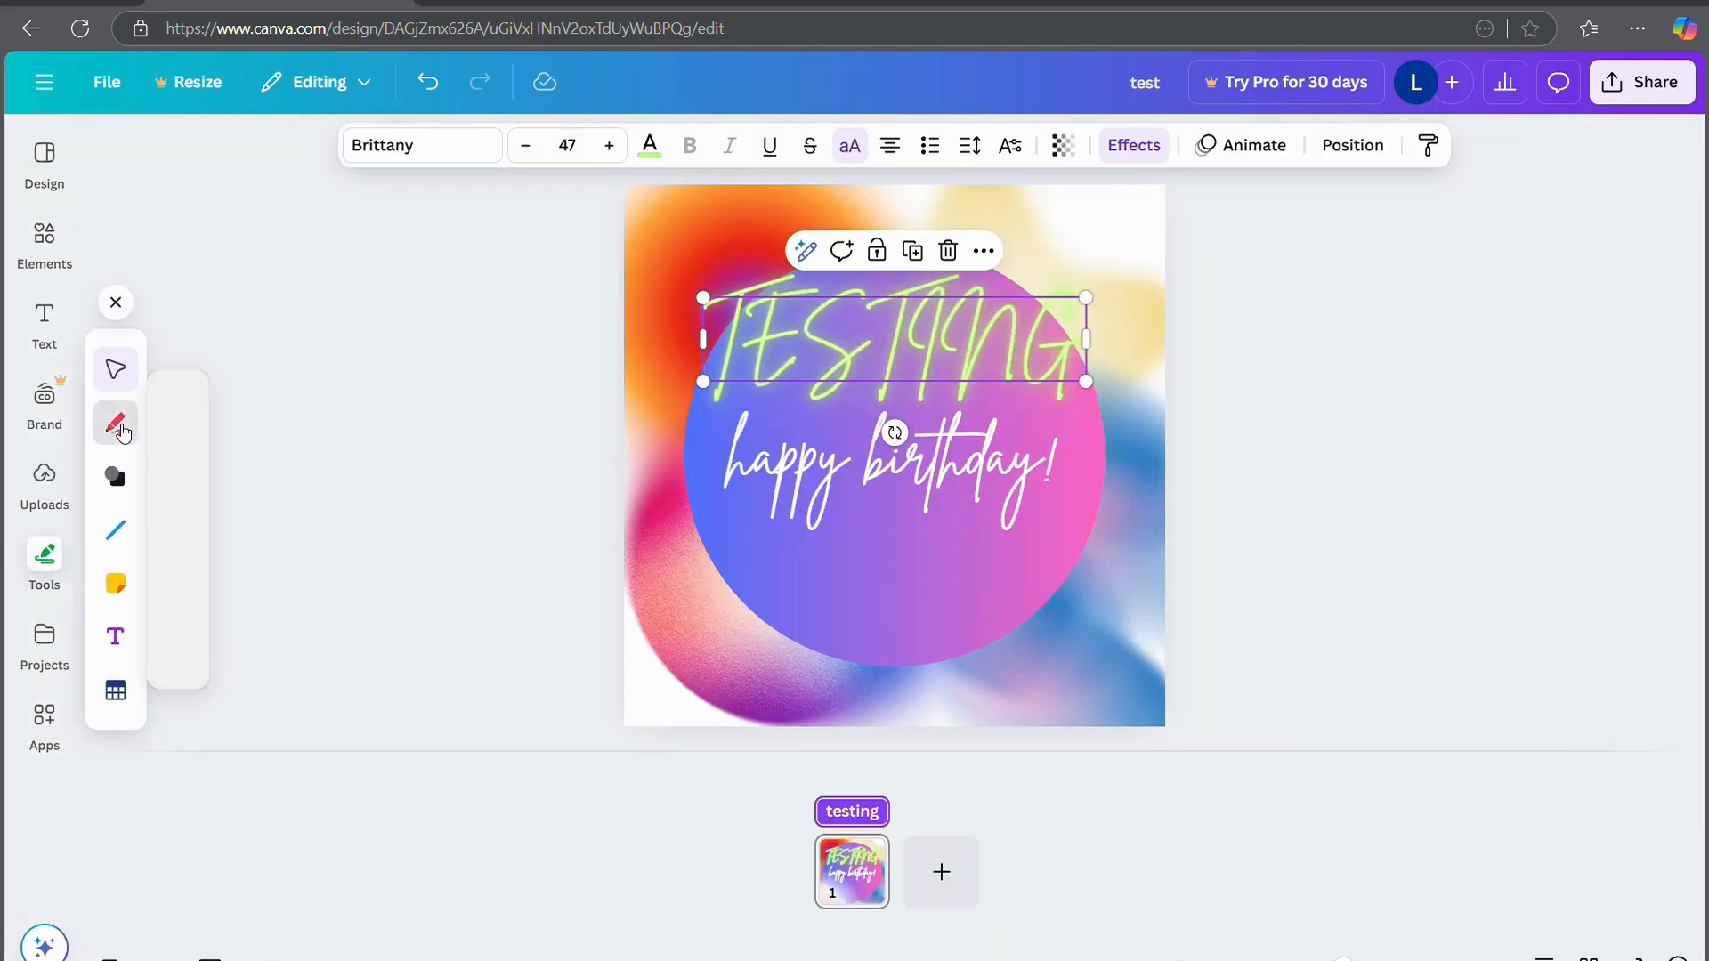
{"action": "mouse_move", "coordinate": [637, 305]}
{"action": "left_mouse_down"}
{"action": "mouse_move", "coordinate": [599, 437]}
{"action": "mouse_move", "coordinate": [683, 265]}
{"action": "mouse_move", "coordinate": [867, 361]}
{"action": "mouse_move", "coordinate": [1017, 535]}
{"action": "mouse_move", "coordinate": [944, 662]}
{"action": "mouse_move", "coordinate": [957, 630]}
{"action": "mouse_move", "coordinate": [1104, 759]}
{"action": "left_mouse_up"}
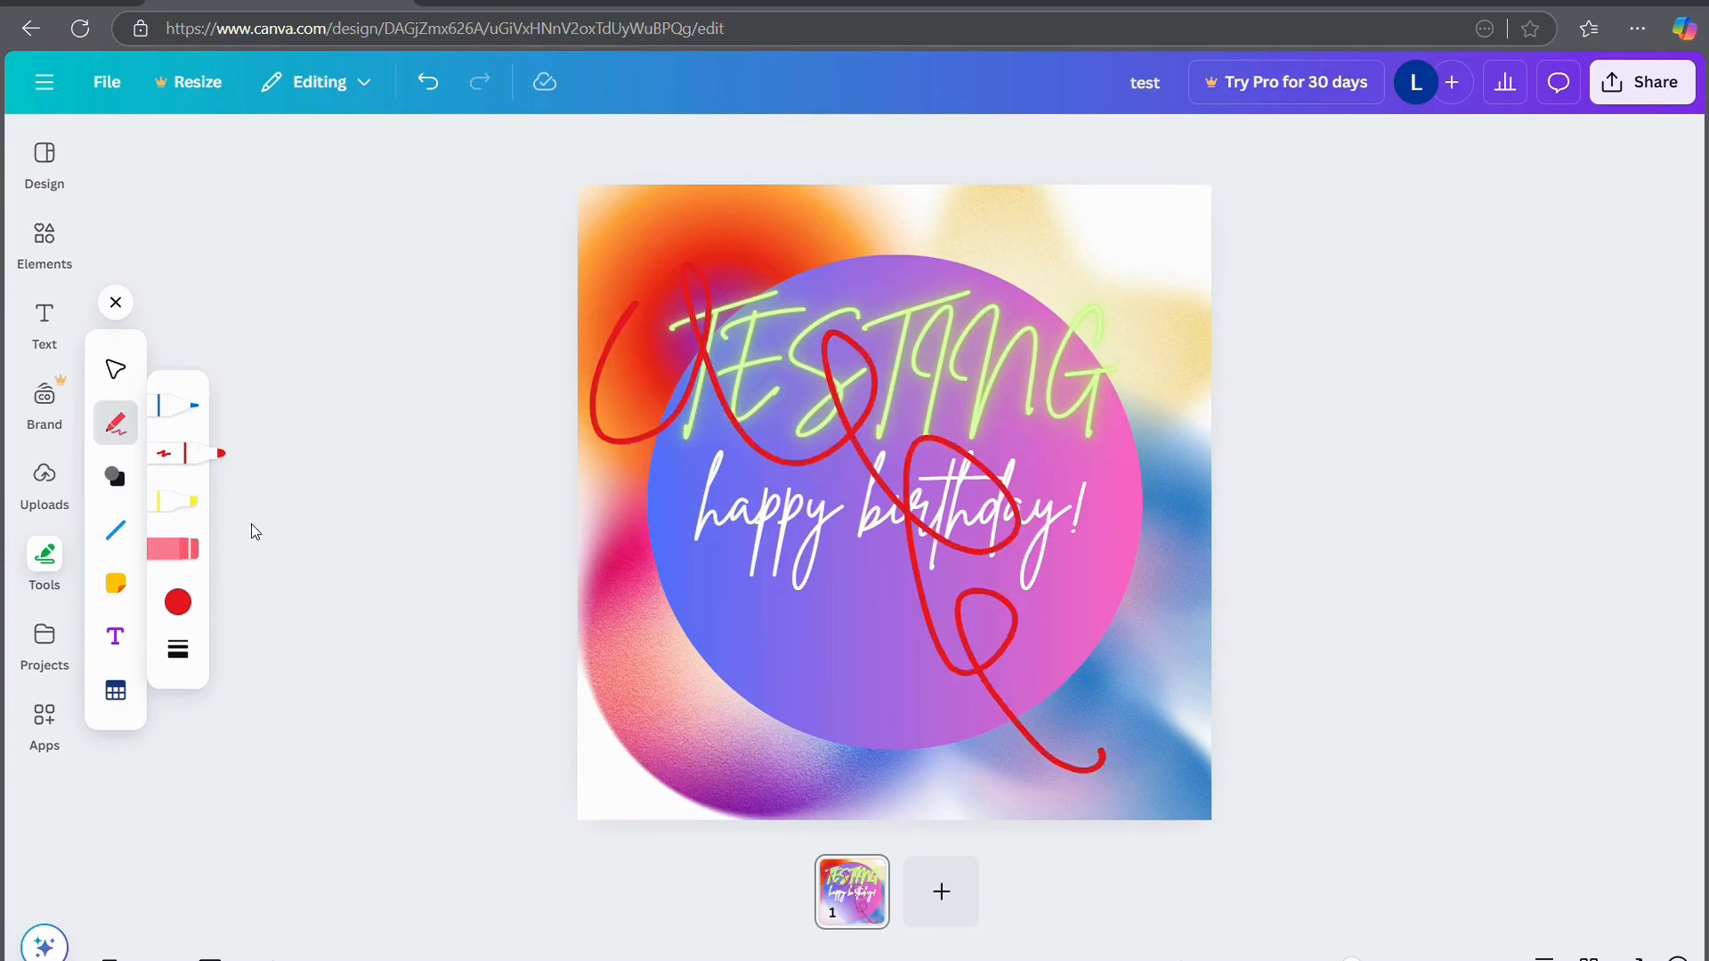
Draw a yellow highlighter zigzag across the circle
{"action": "left_click", "coordinate": [182, 501]}
{"action": "mouse_move", "coordinate": [963, 345]}
{"action": "left_mouse_down"}
{"action": "mouse_move", "coordinate": [1001, 317]}
{"action": "mouse_move", "coordinate": [843, 566]}
{"action": "mouse_move", "coordinate": [1051, 329]}
{"action": "mouse_move", "coordinate": [1071, 609]}
{"action": "mouse_move", "coordinate": [1212, 434]}
{"action": "mouse_move", "coordinate": [1168, 519]}
{"action": "left_mouse_up"}
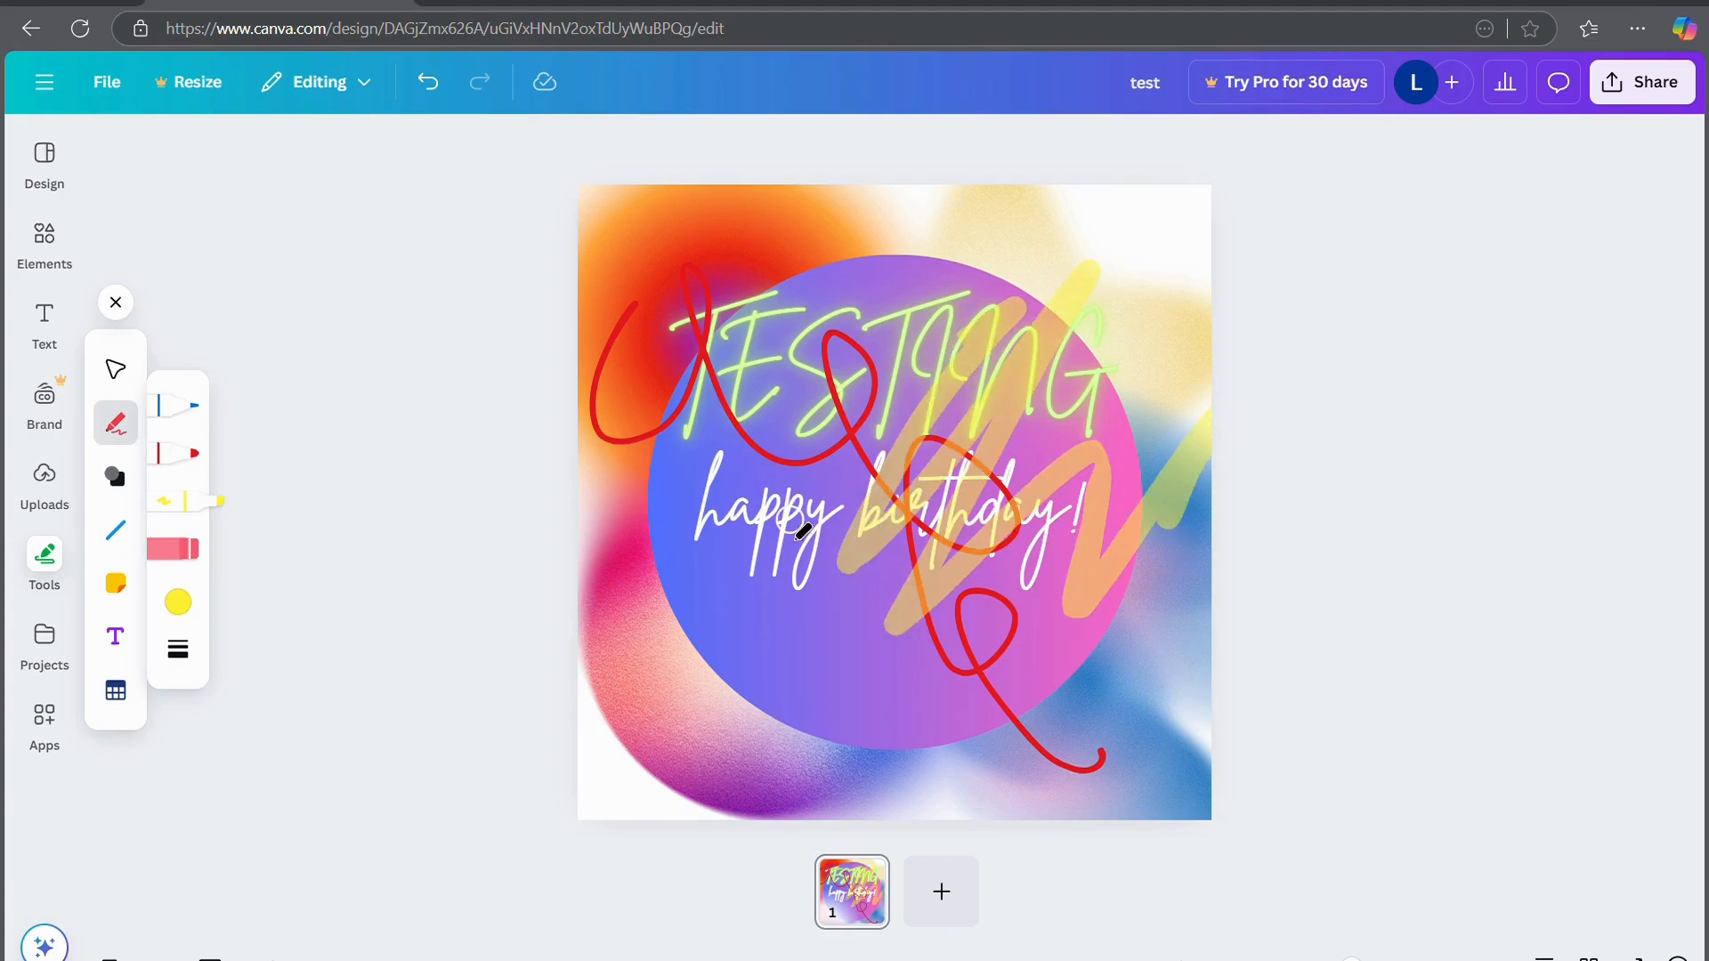
{"action": "left_click", "coordinate": [122, 473]}
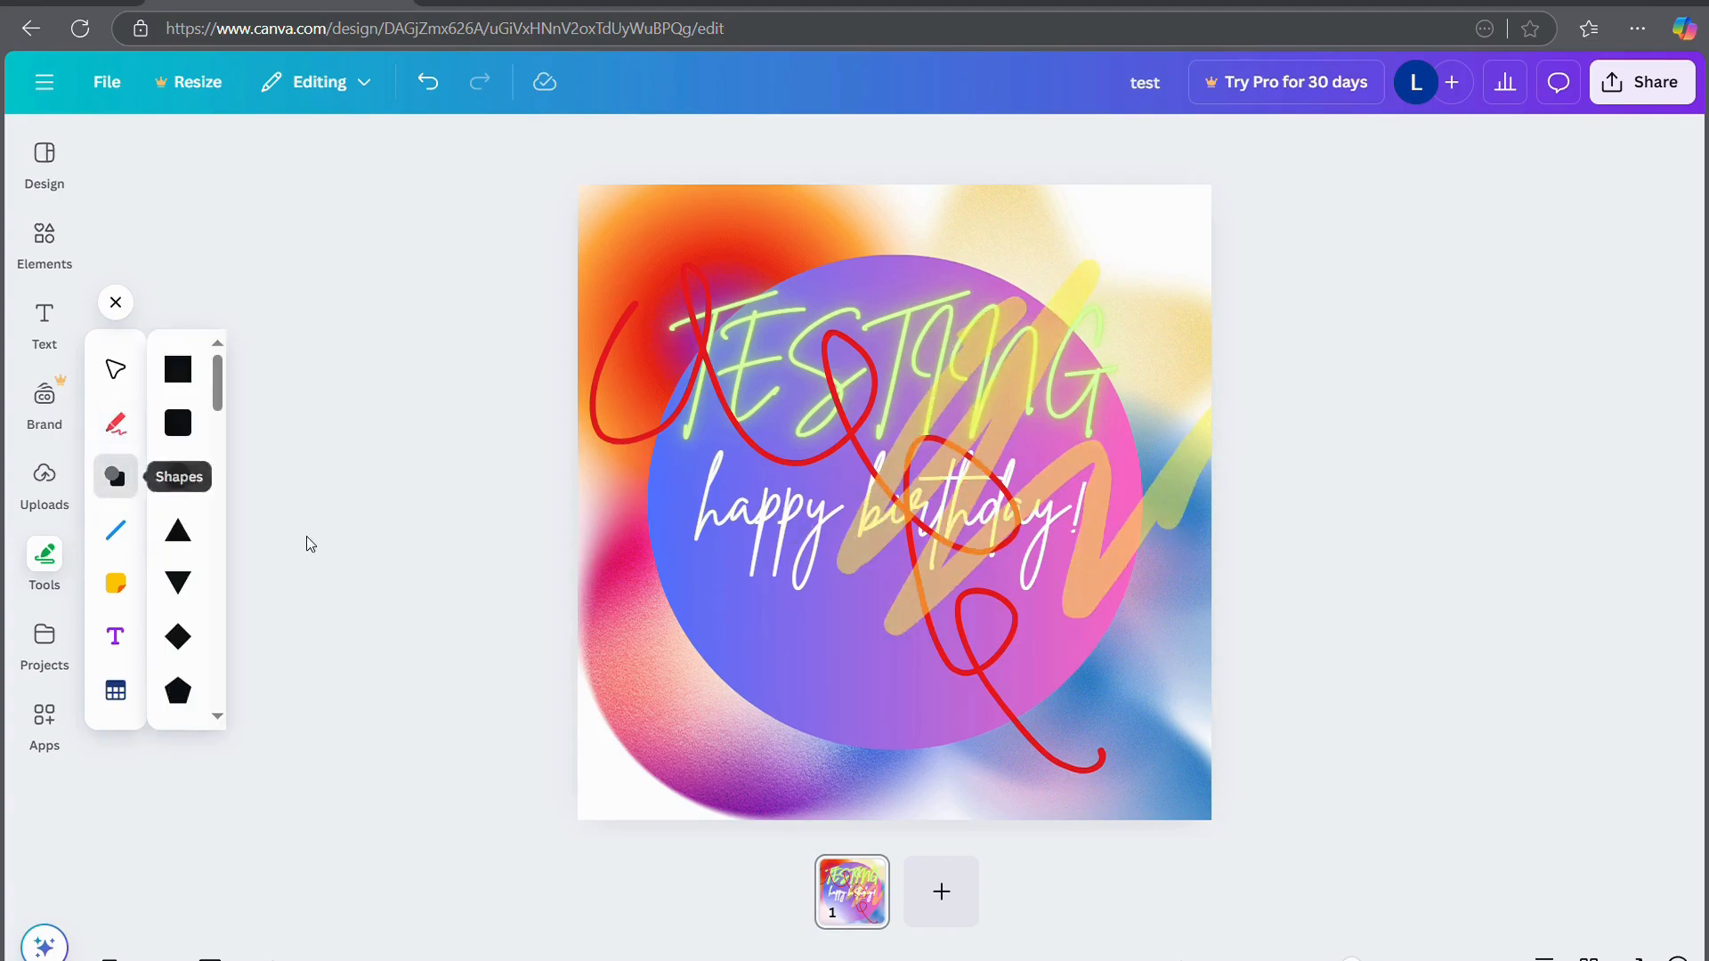
Add a purple diamond and a table, placing the table at the lower left of the circle
{"action": "left_click", "coordinate": [179, 633]}
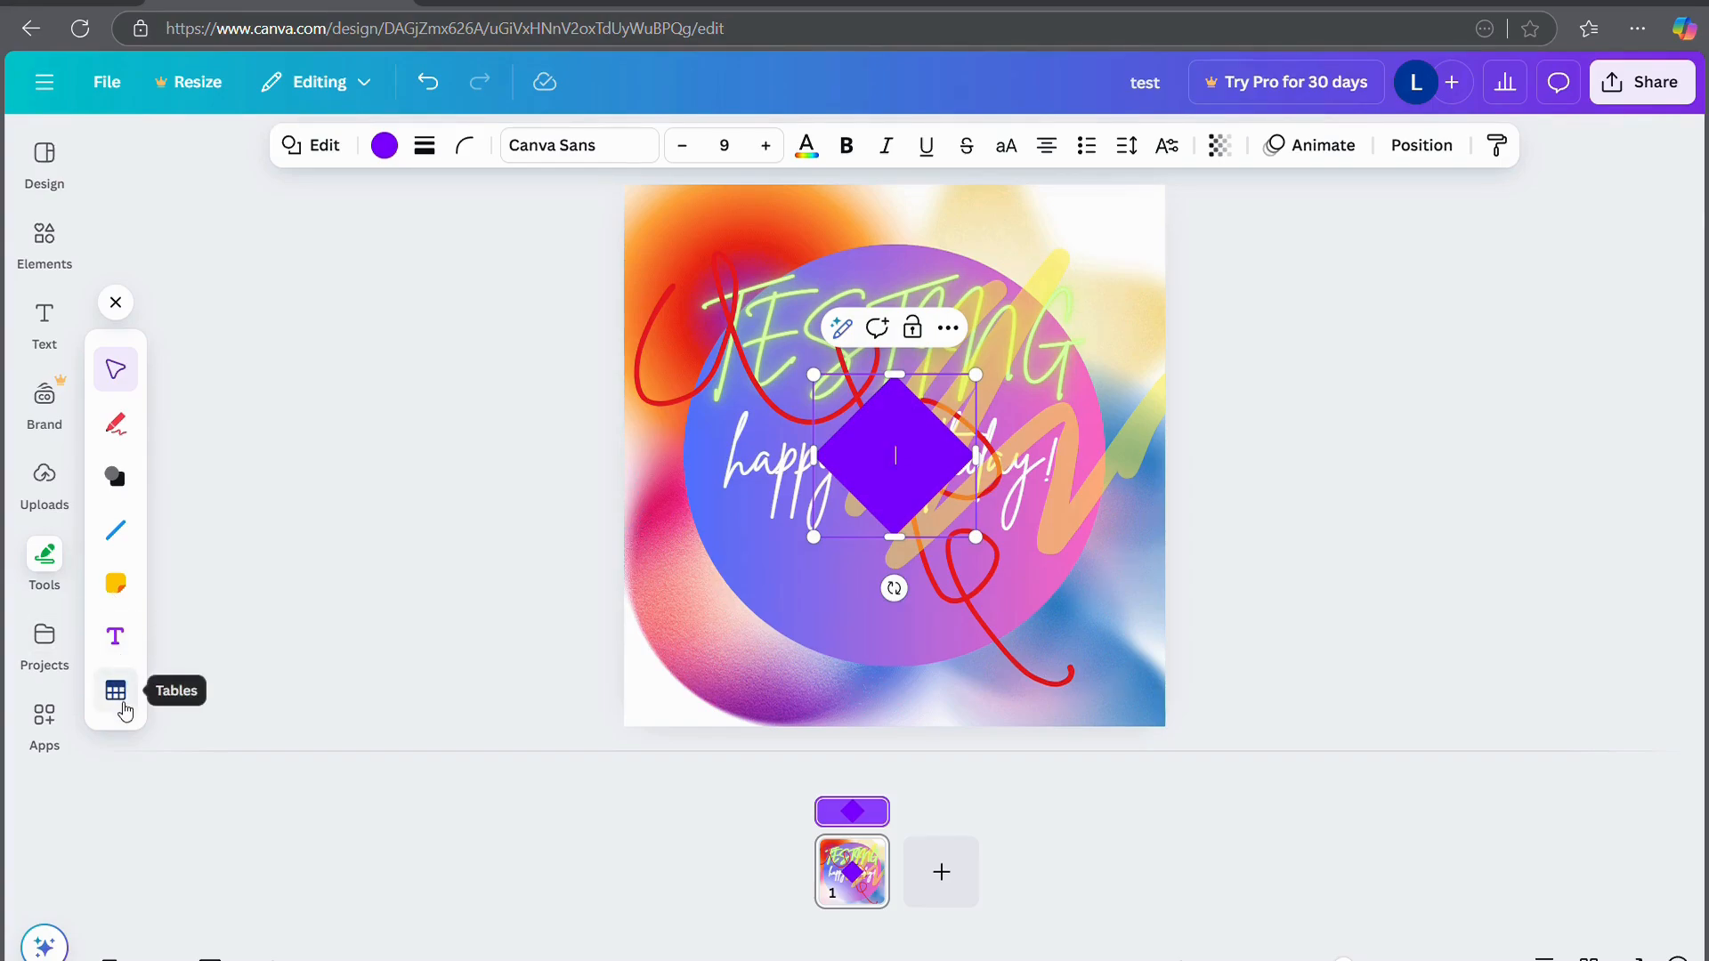
{"action": "left_click", "coordinate": [116, 692]}
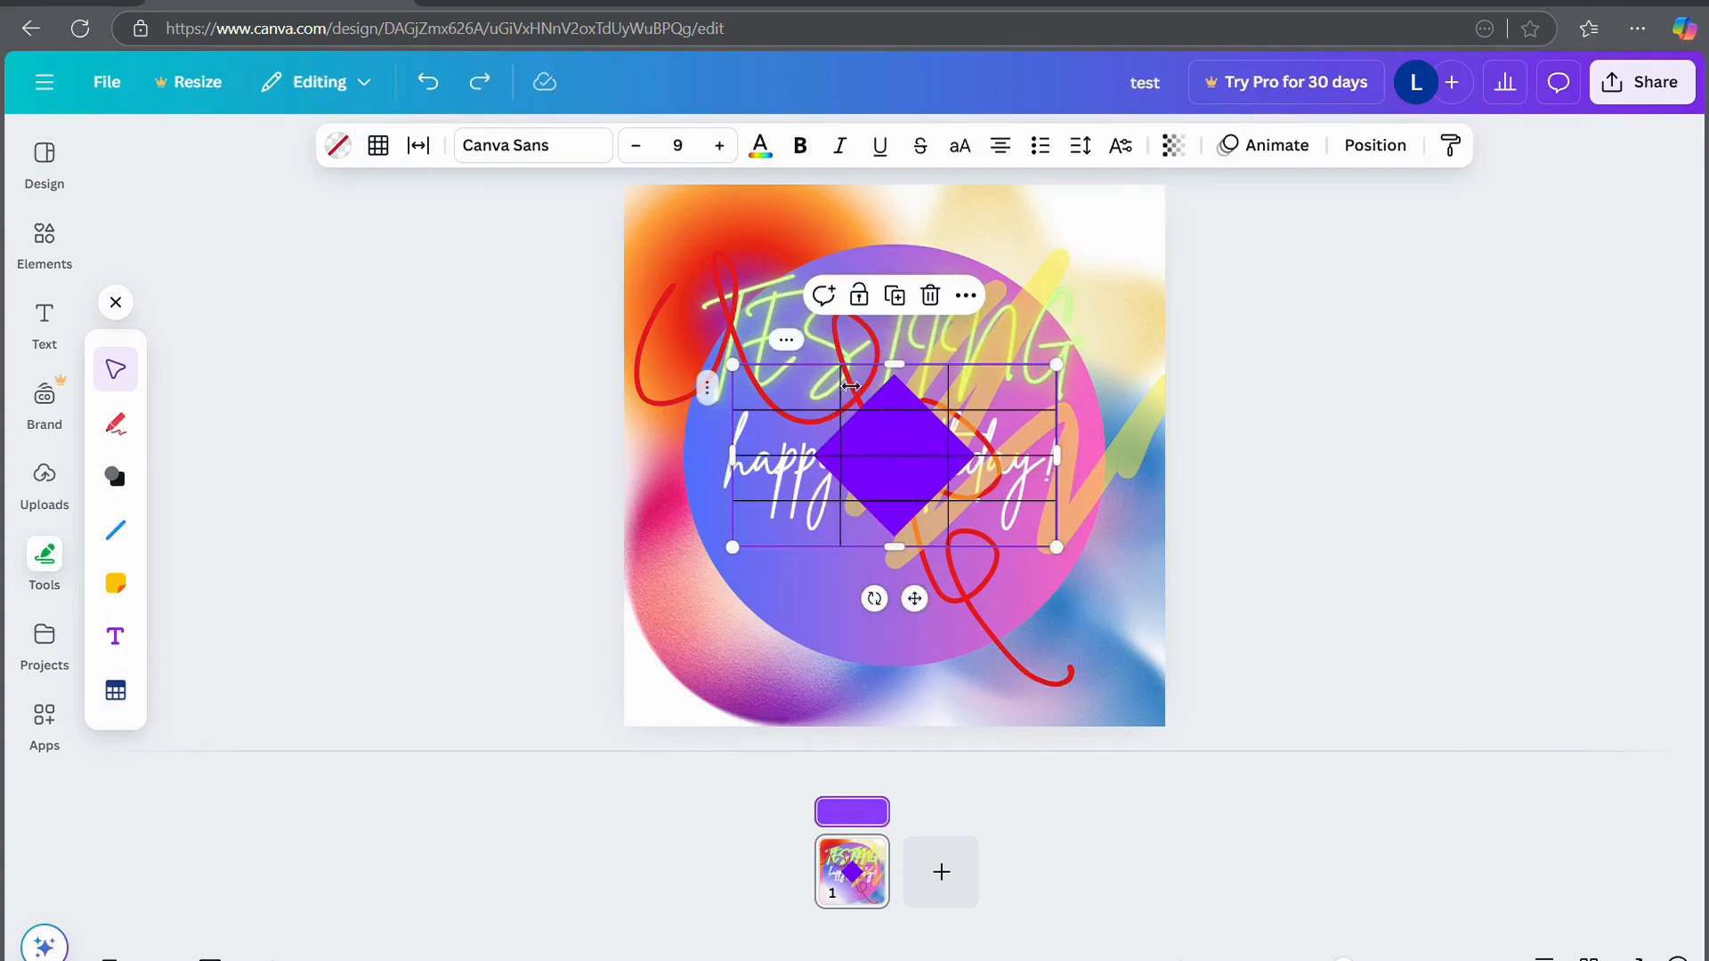
{"action": "left_click_drag", "start_coordinate": [914, 598], "coordinate": [842, 765]}
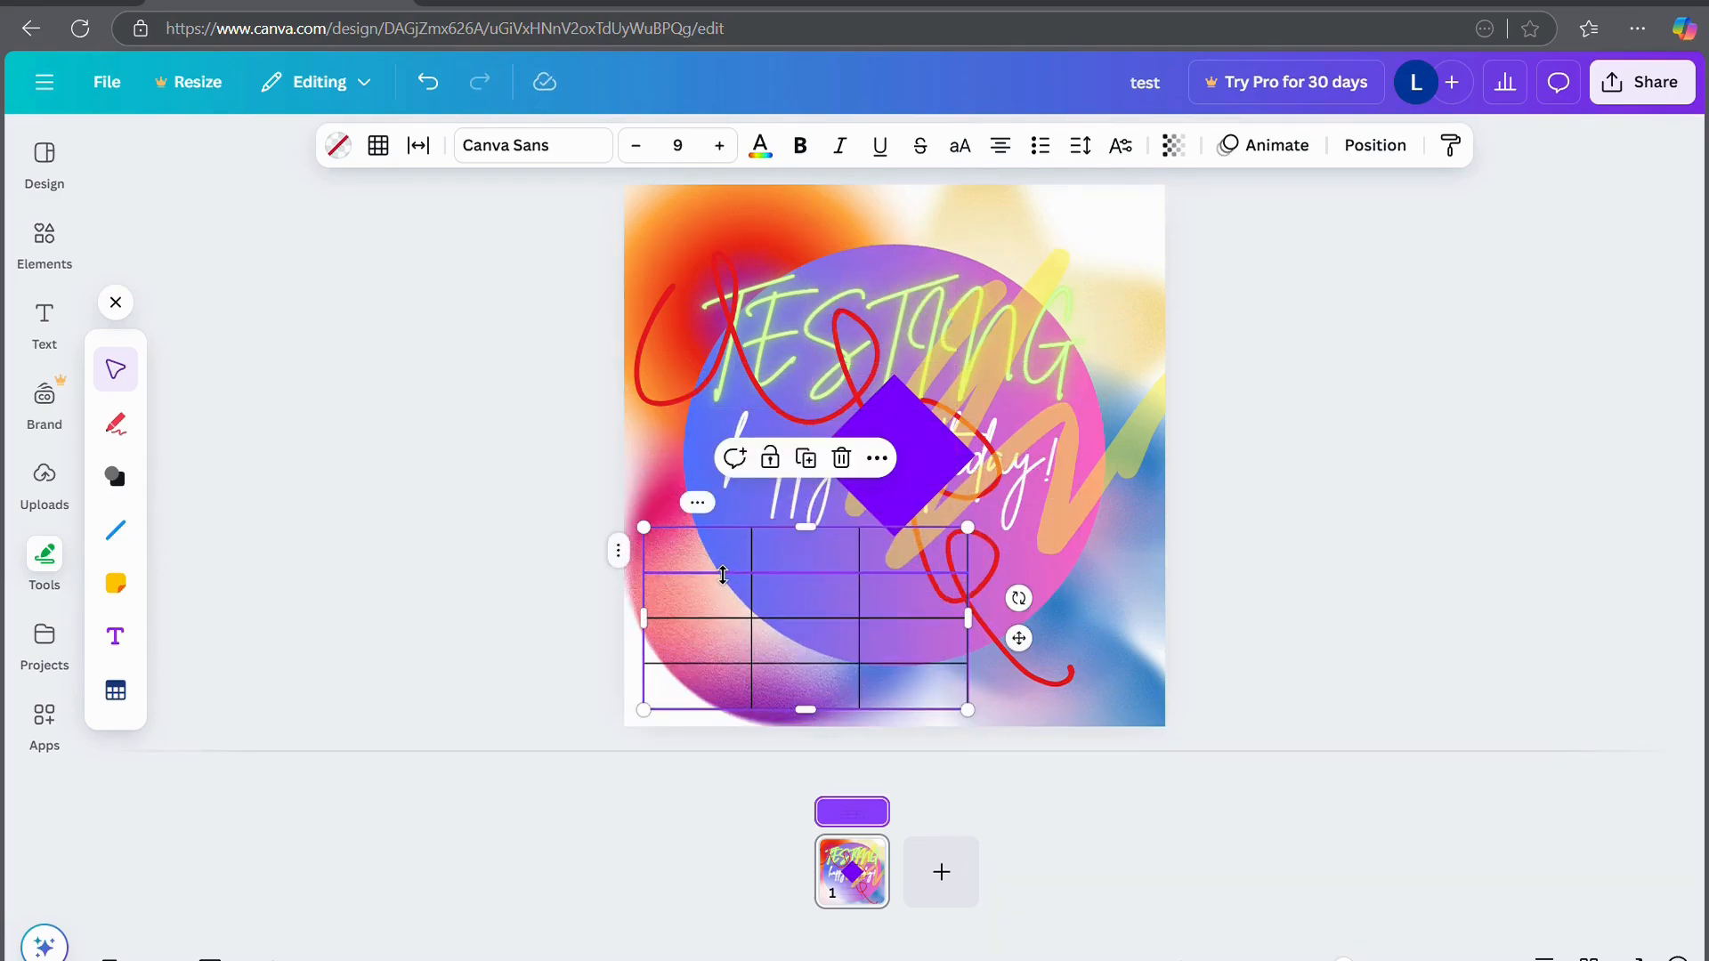
Fill the table with 'tab' and 'table' headers and a second row of 2, 54, 1
{"action": "left_click", "coordinate": [730, 545]}
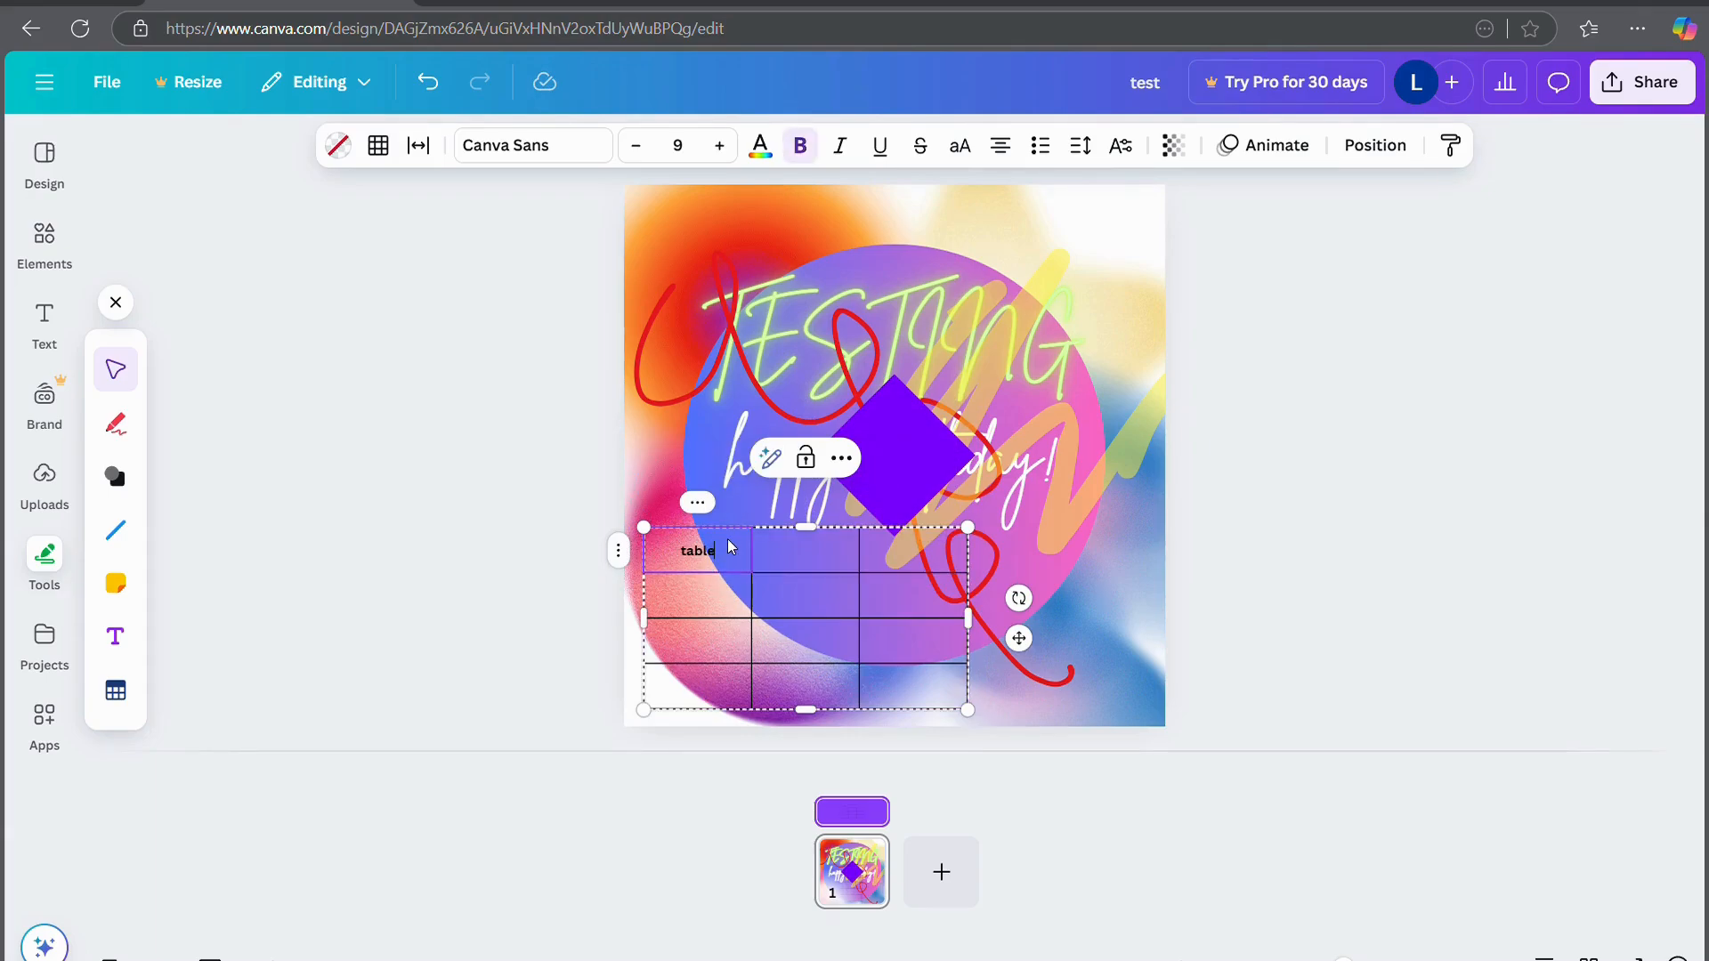
{"action": "key", "text": "Tab"}
{"action": "type", "text": "tab"}
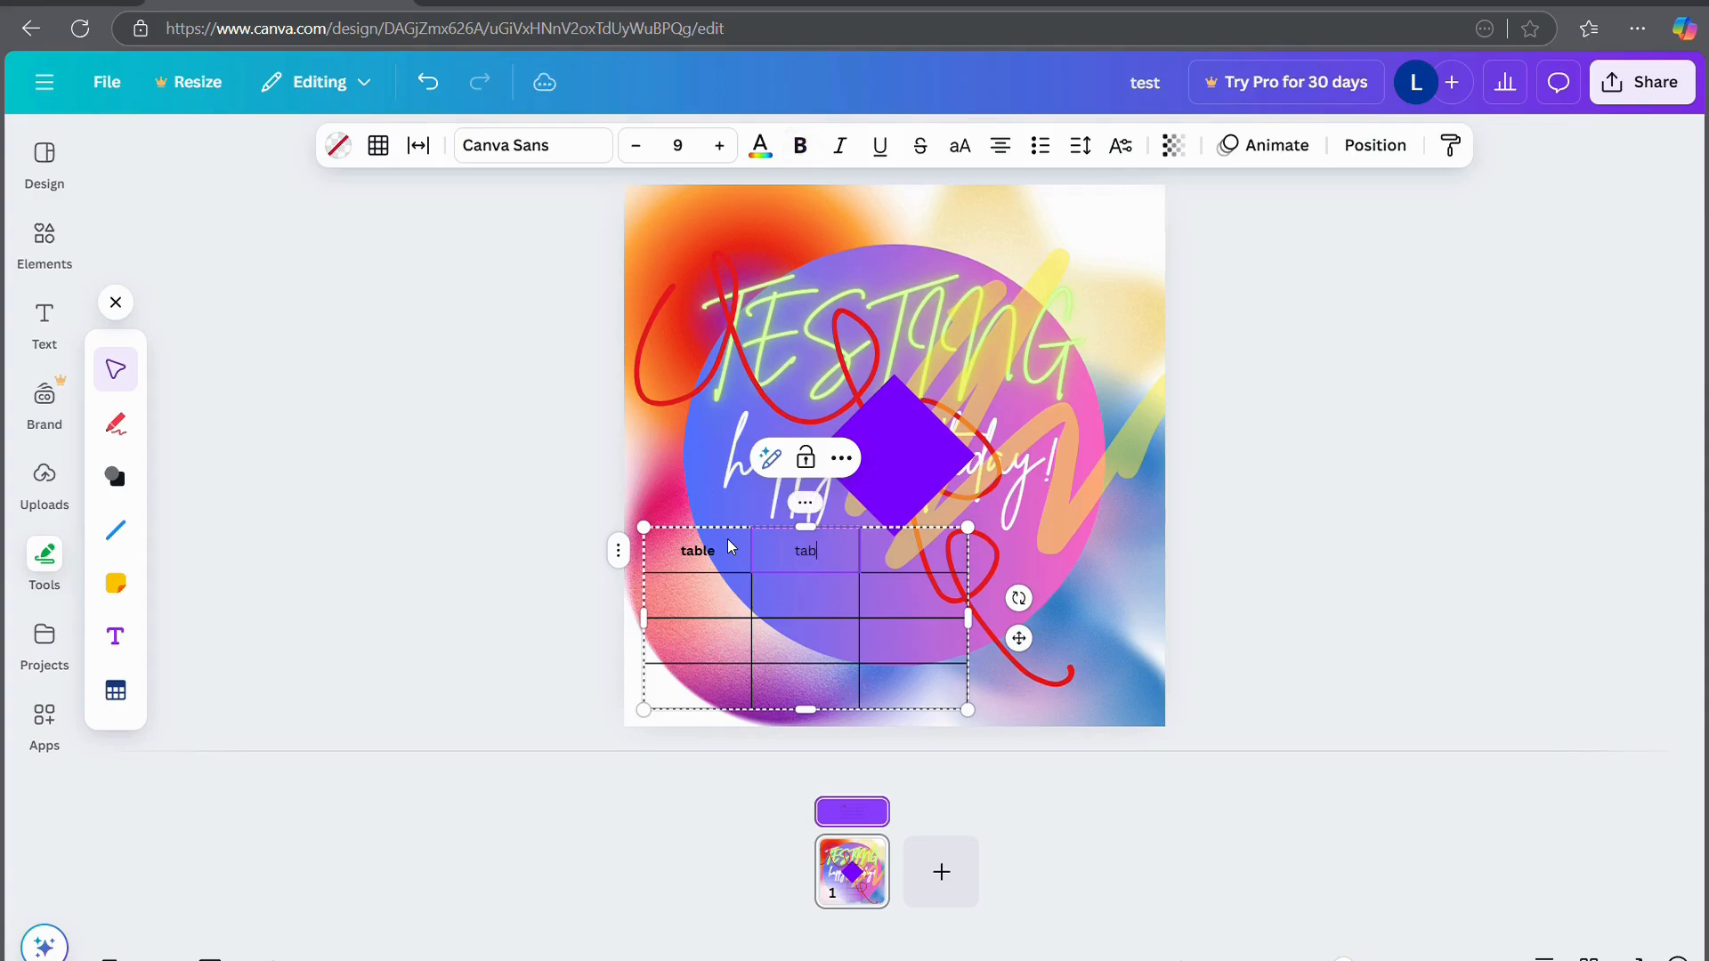
{"action": "key", "text": "Tab"}
{"action": "type", "text": "table"}
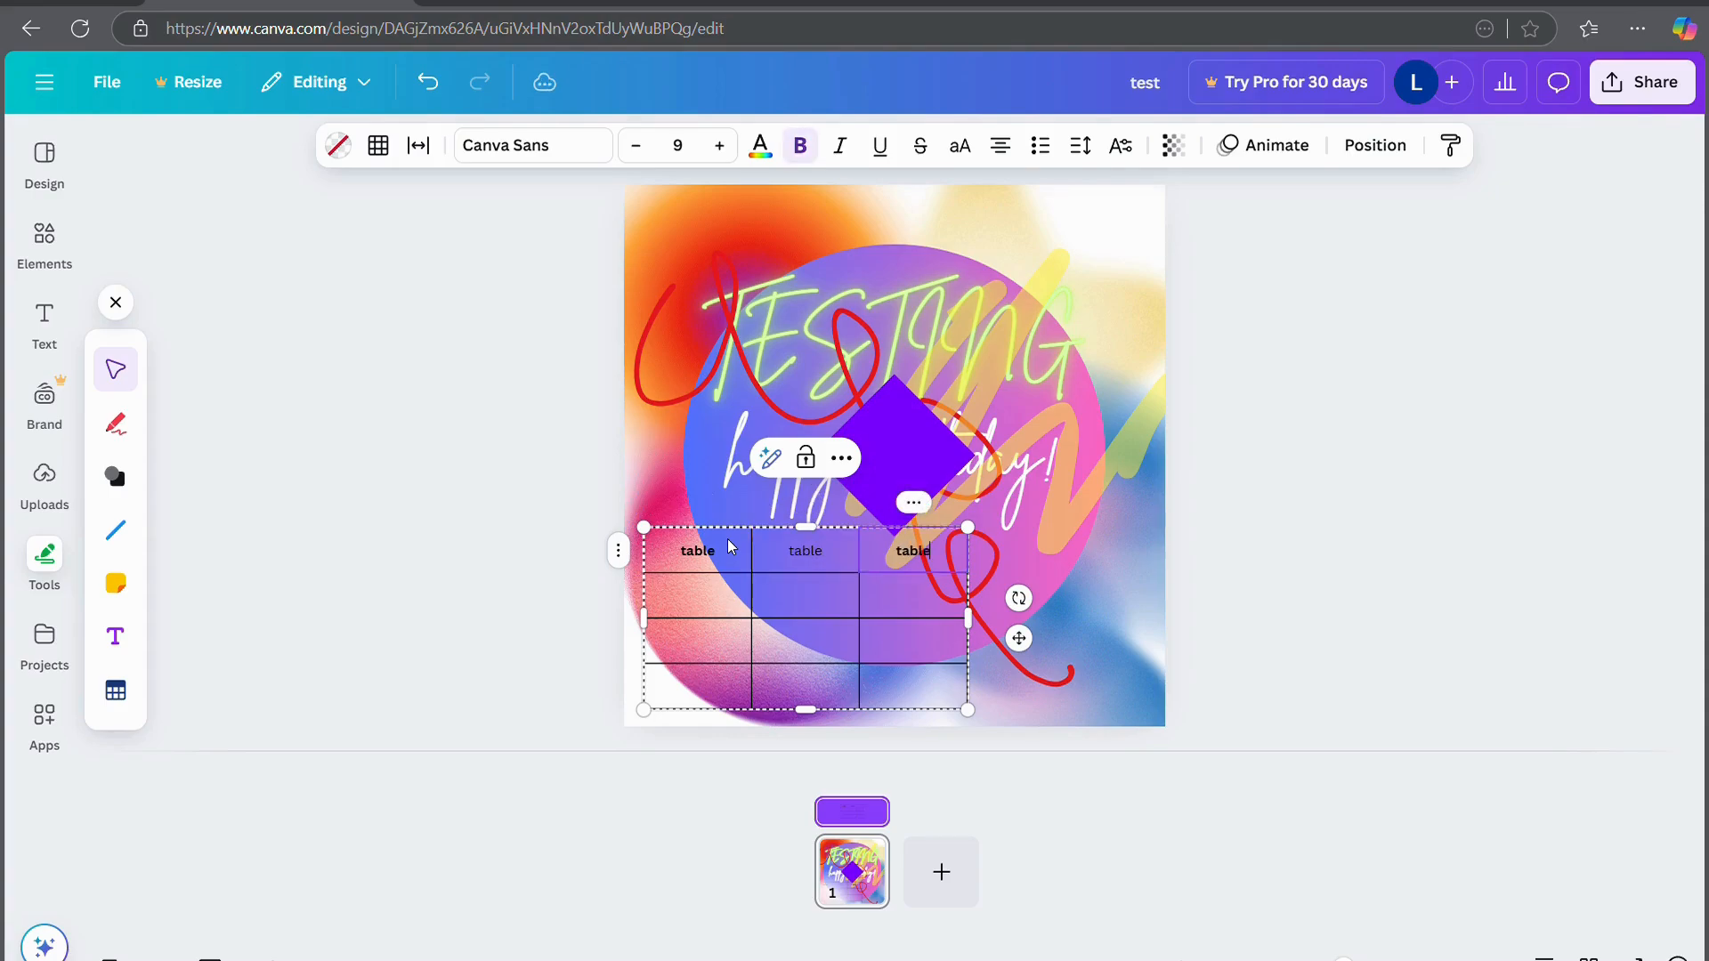
{"action": "key", "text": "Tab"}
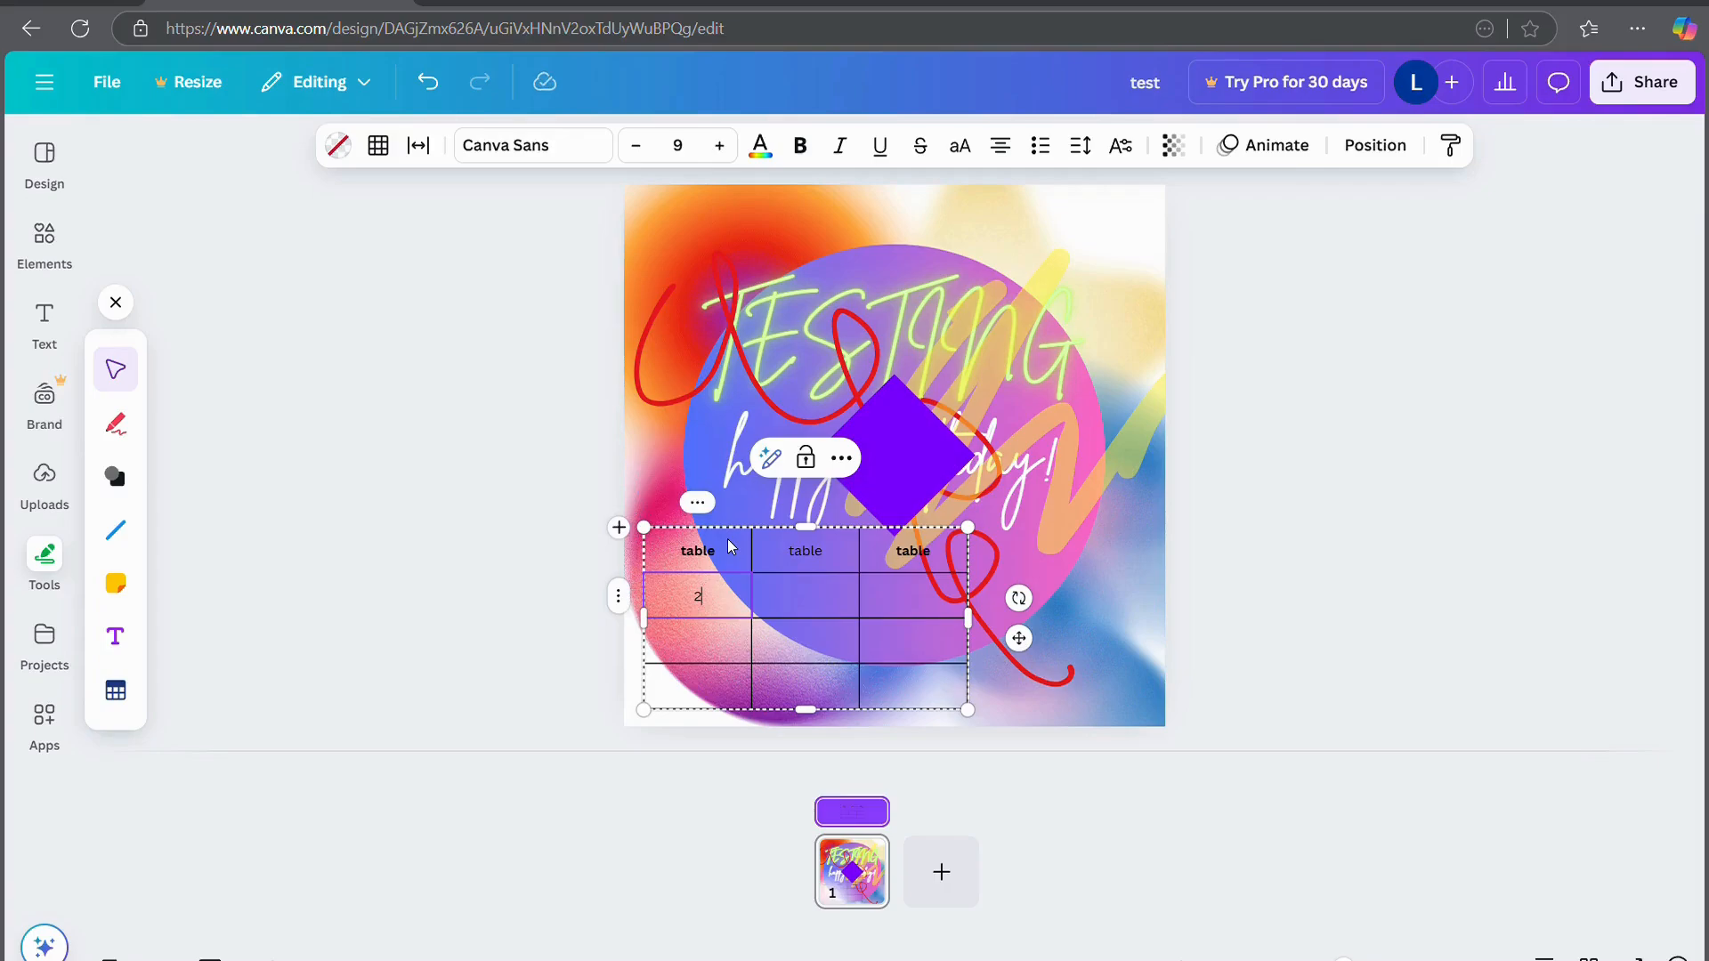
{"action": "key", "text": "Tab"}
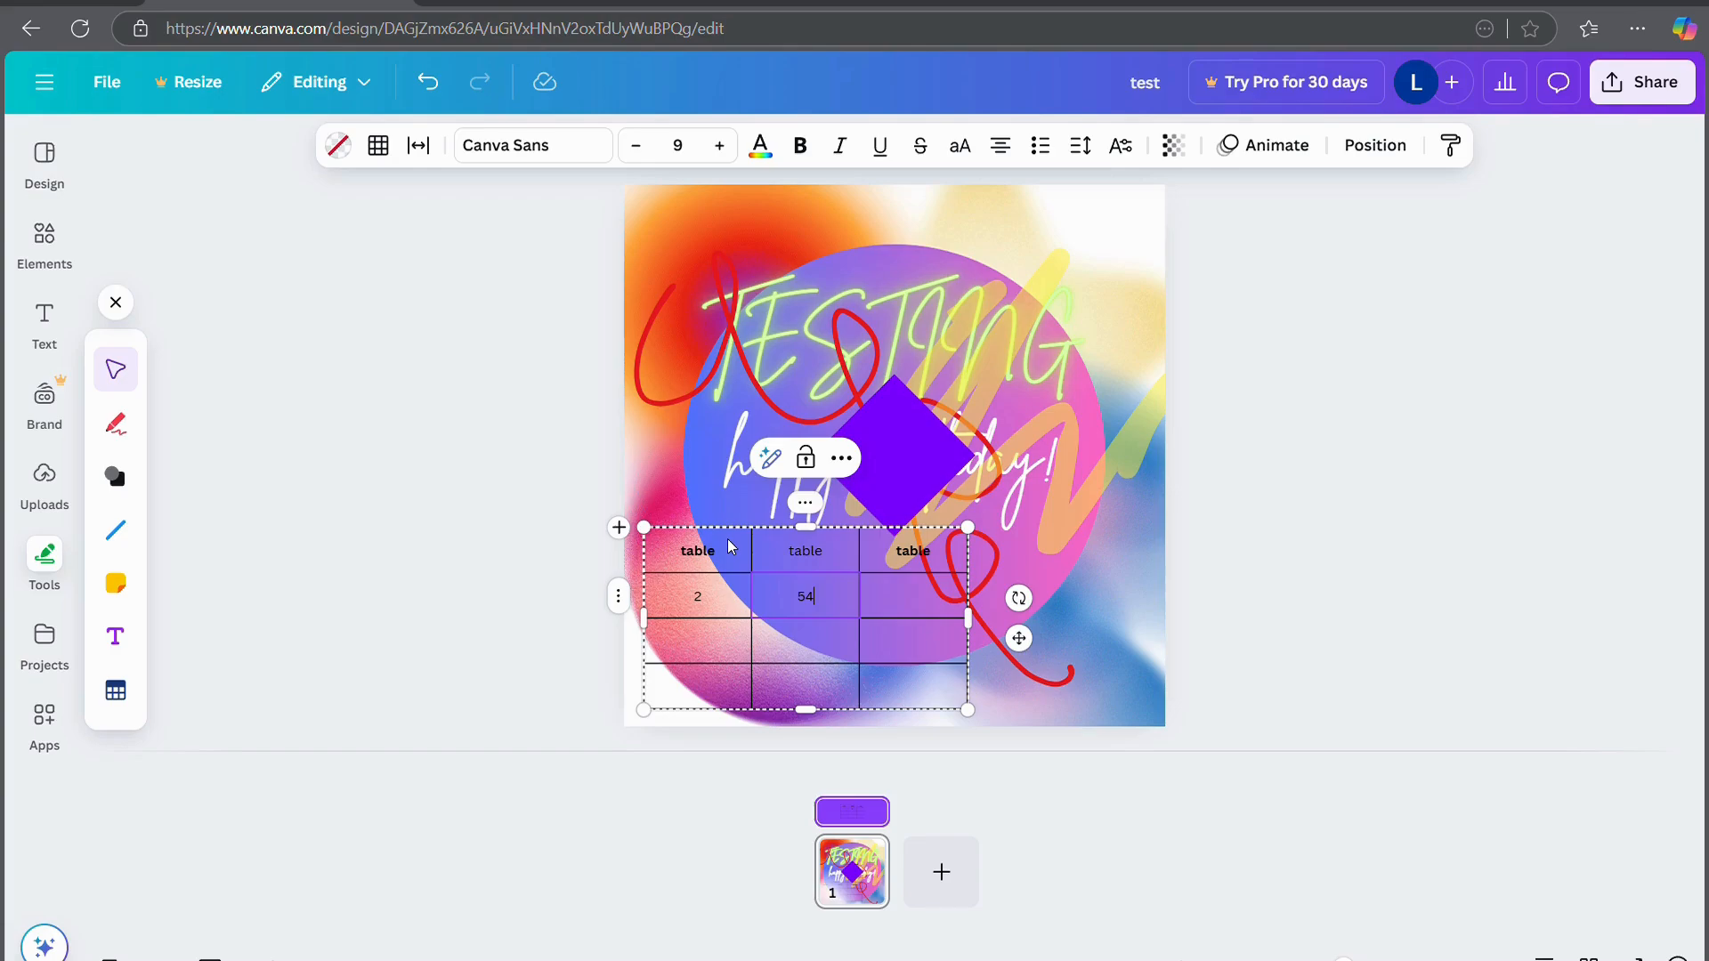
{"action": "key", "text": "Tab"}
{"action": "type", "text": "1"}
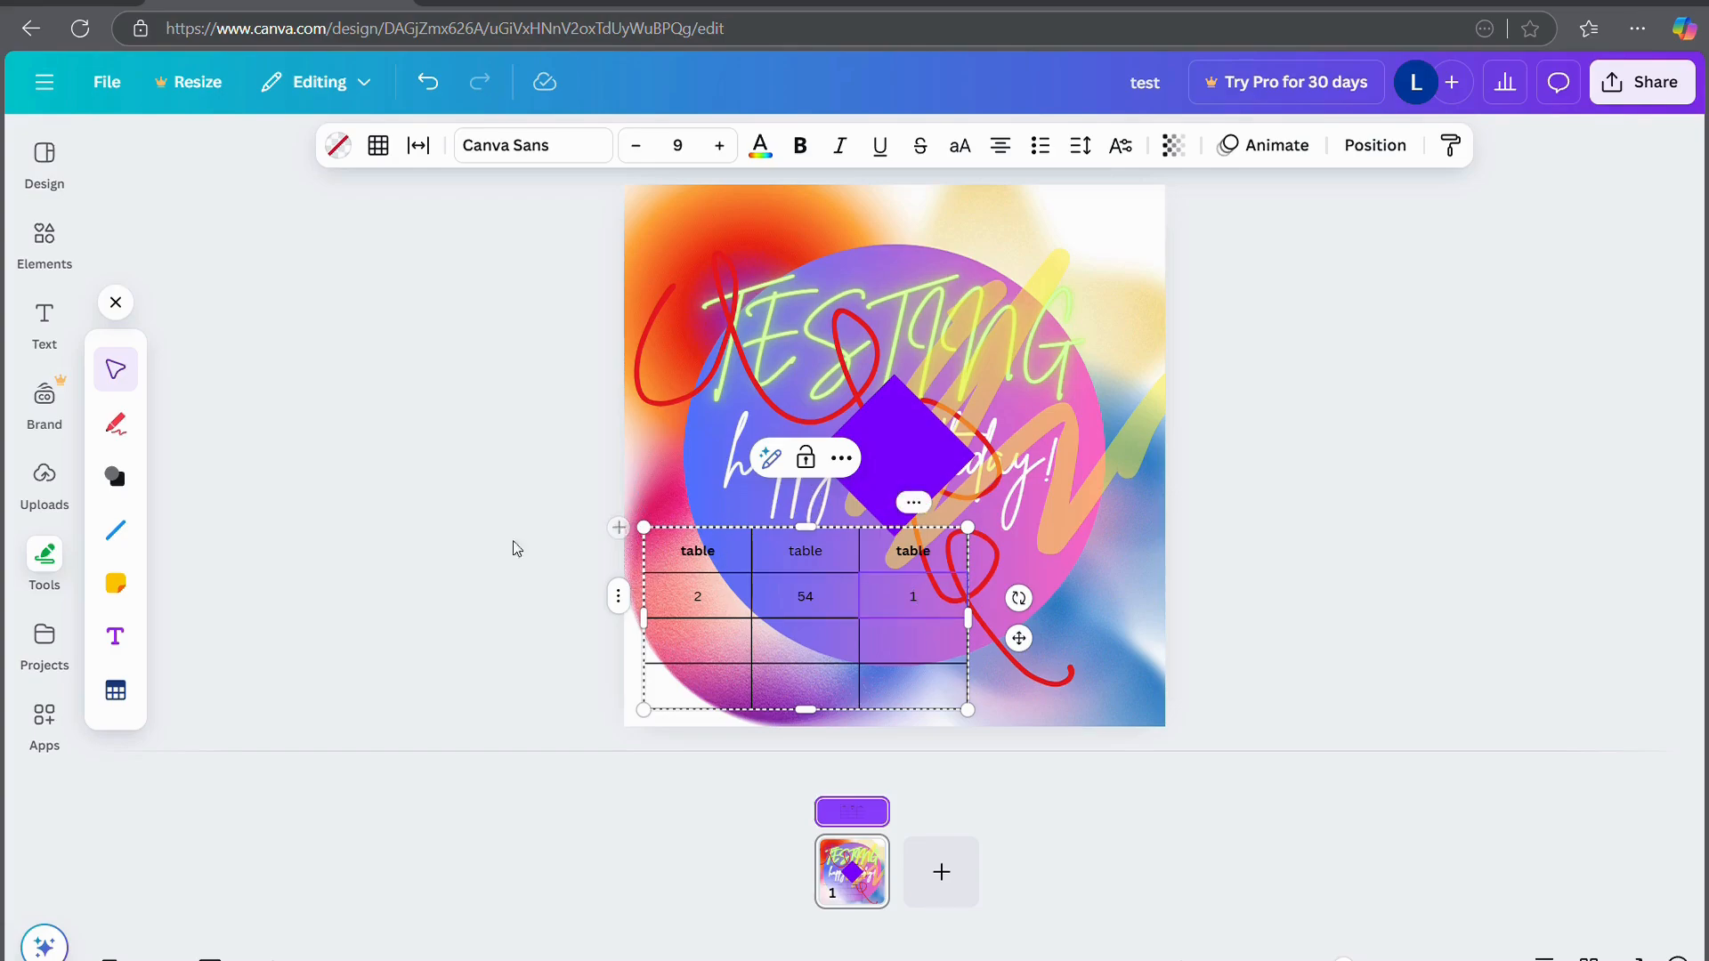
{"action": "left_click", "coordinate": [366, 547]}
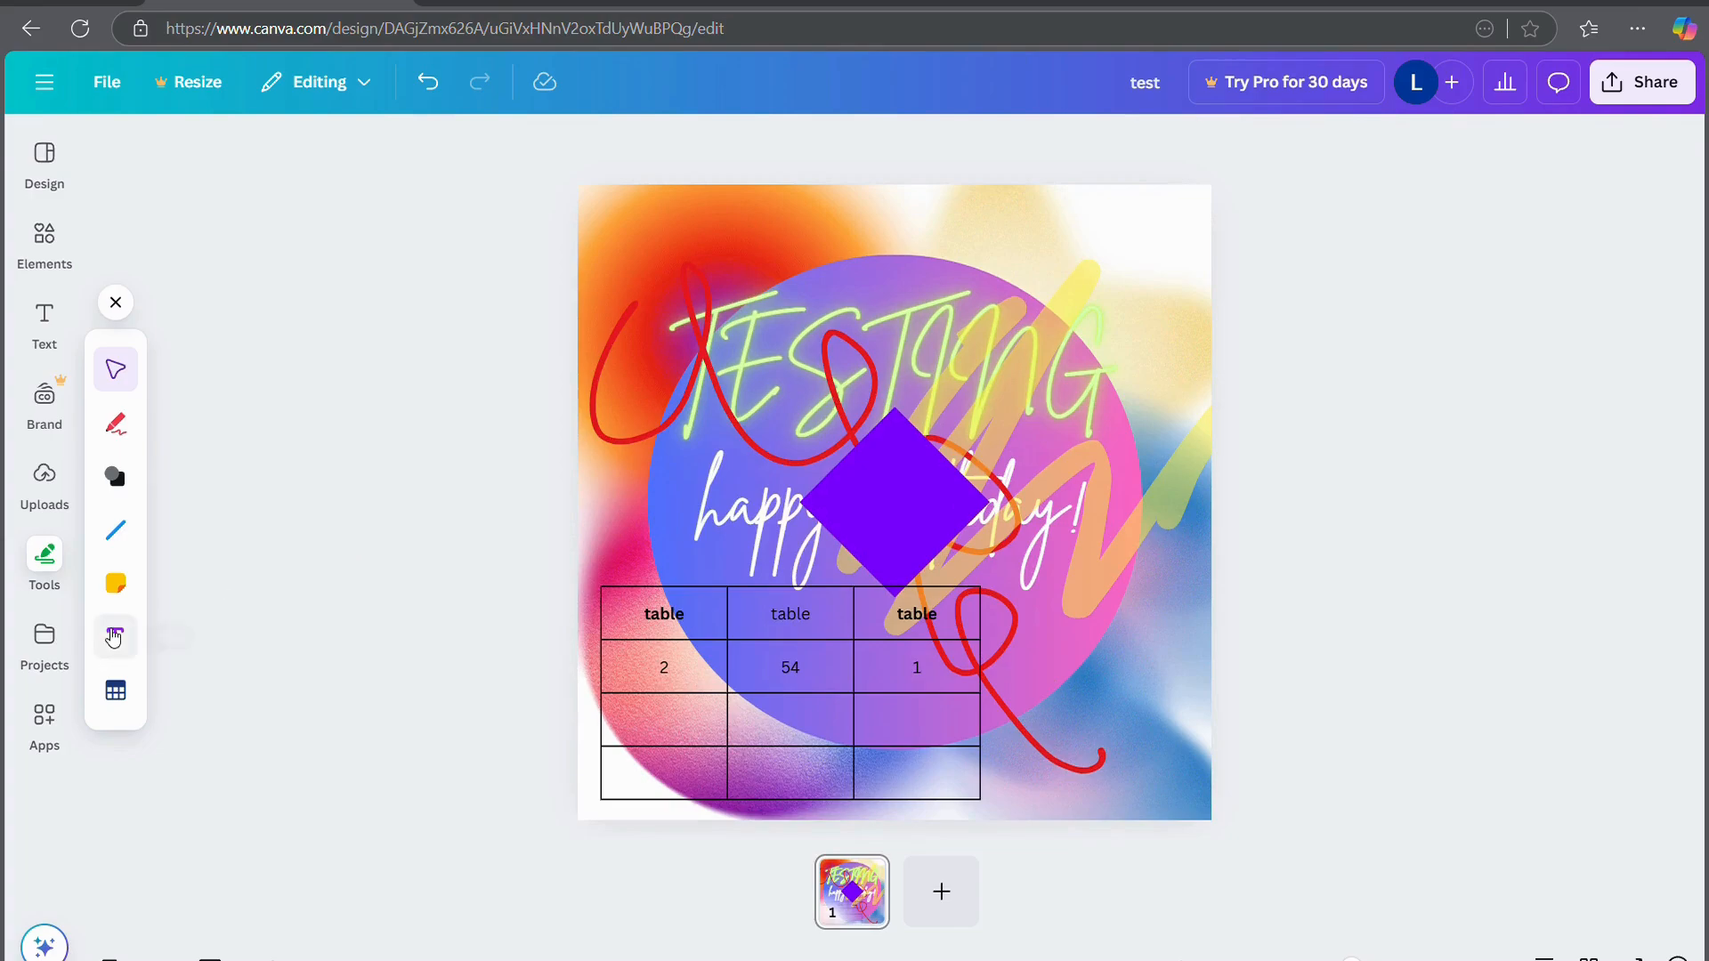
Create a TEST folder in Projects, move the test card design into it, and open it
{"action": "left_click", "coordinate": [46, 652]}
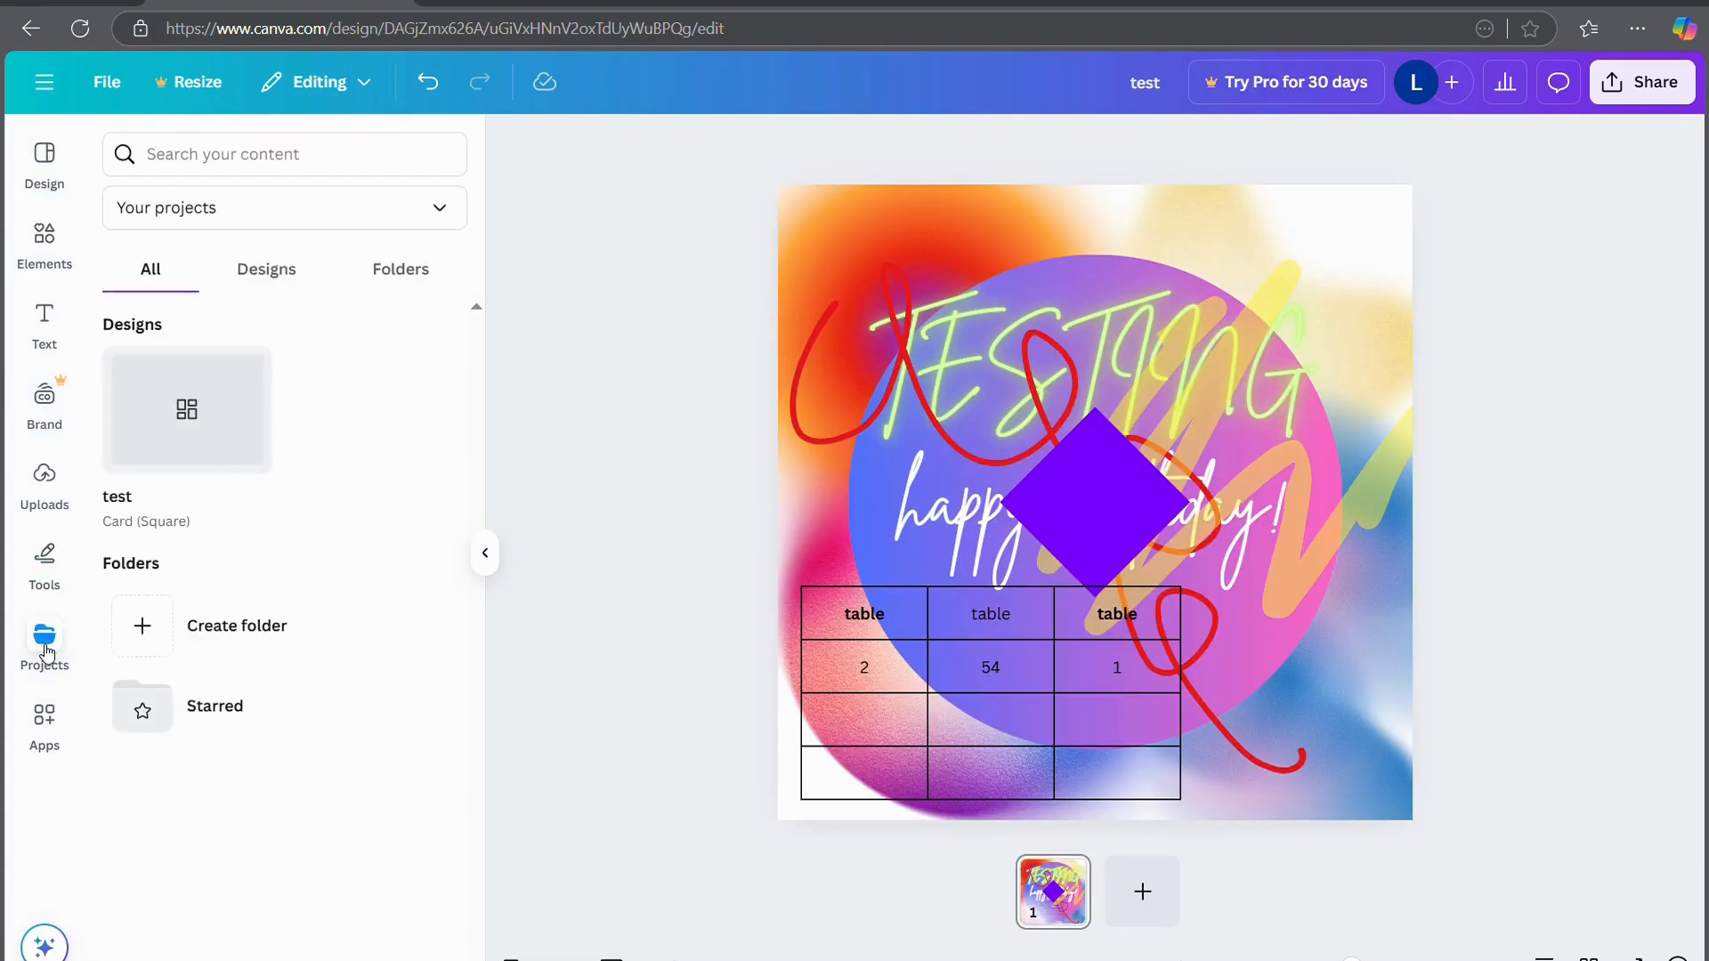
{"action": "mouse_move", "coordinate": [244, 409]}
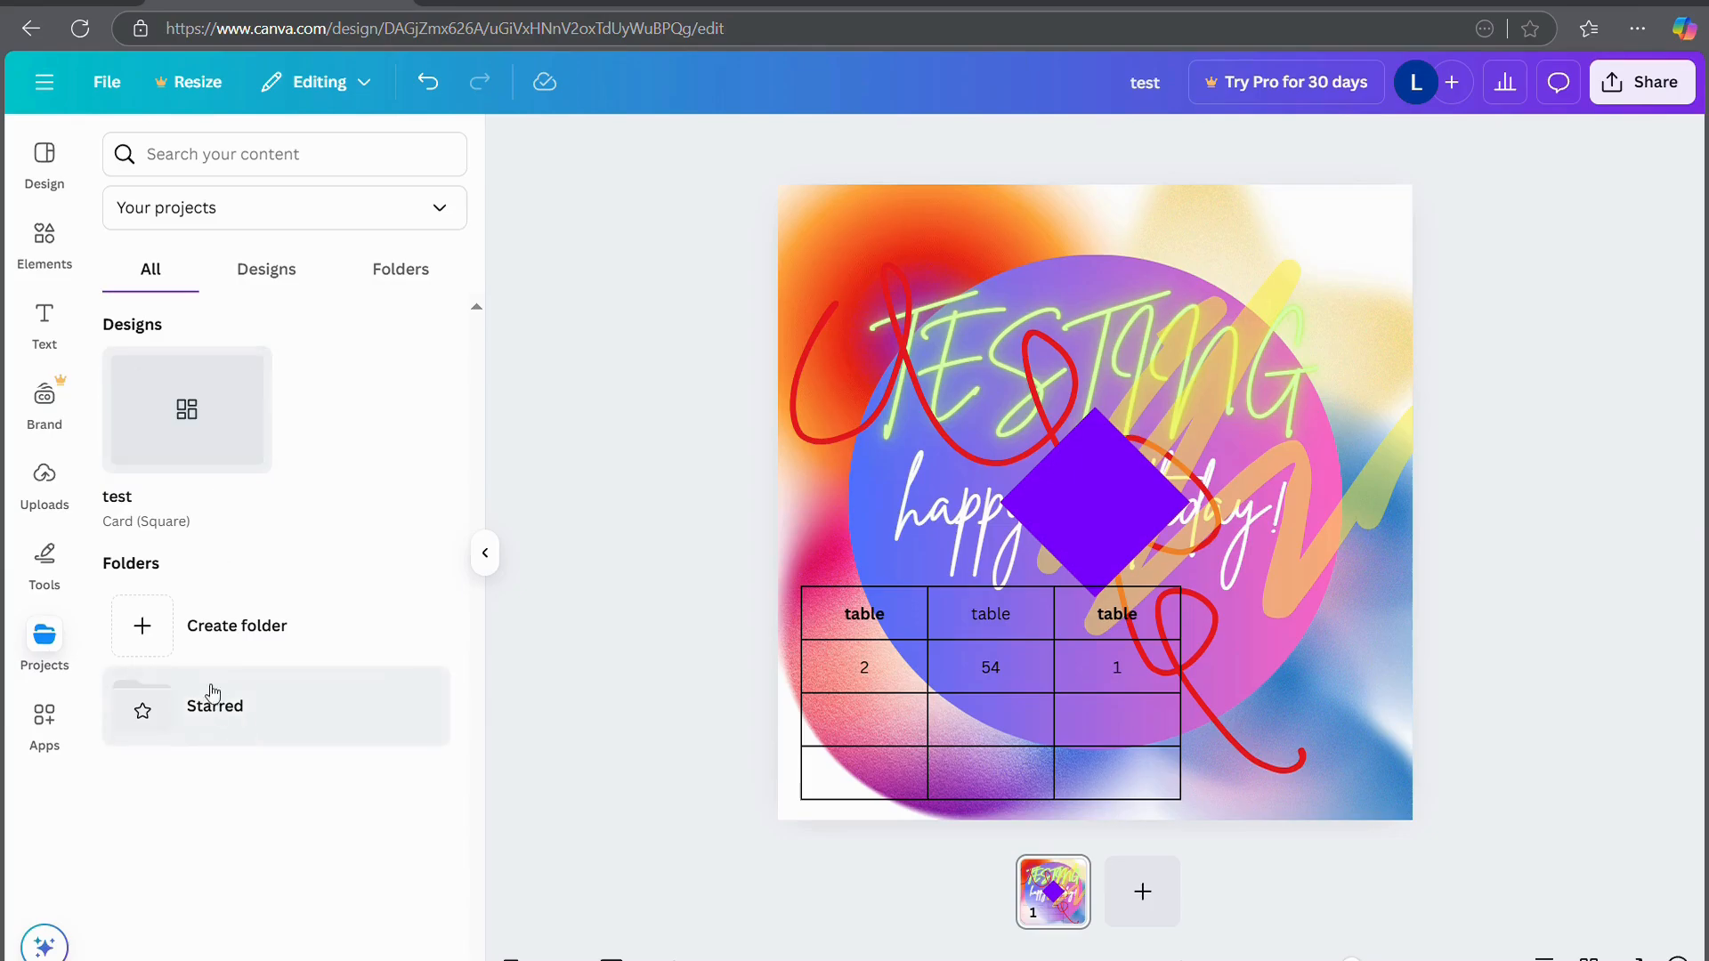
{"action": "left_click", "coordinate": [152, 626]}
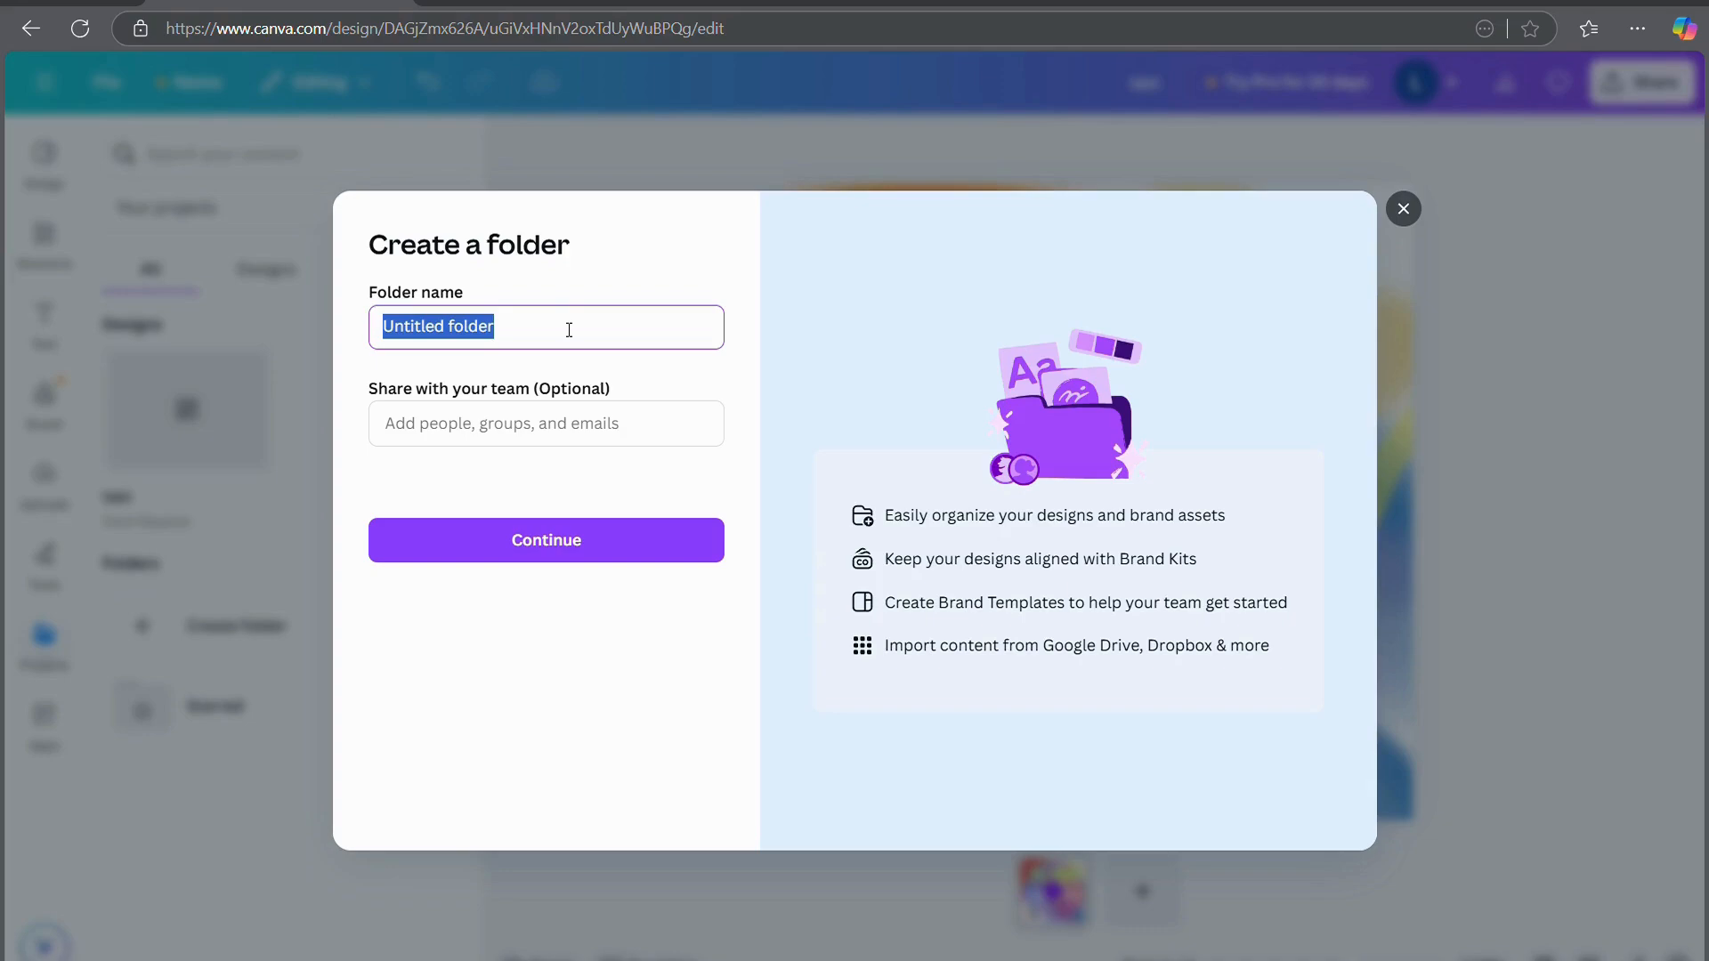
{"action": "type", "text": "TEST"}
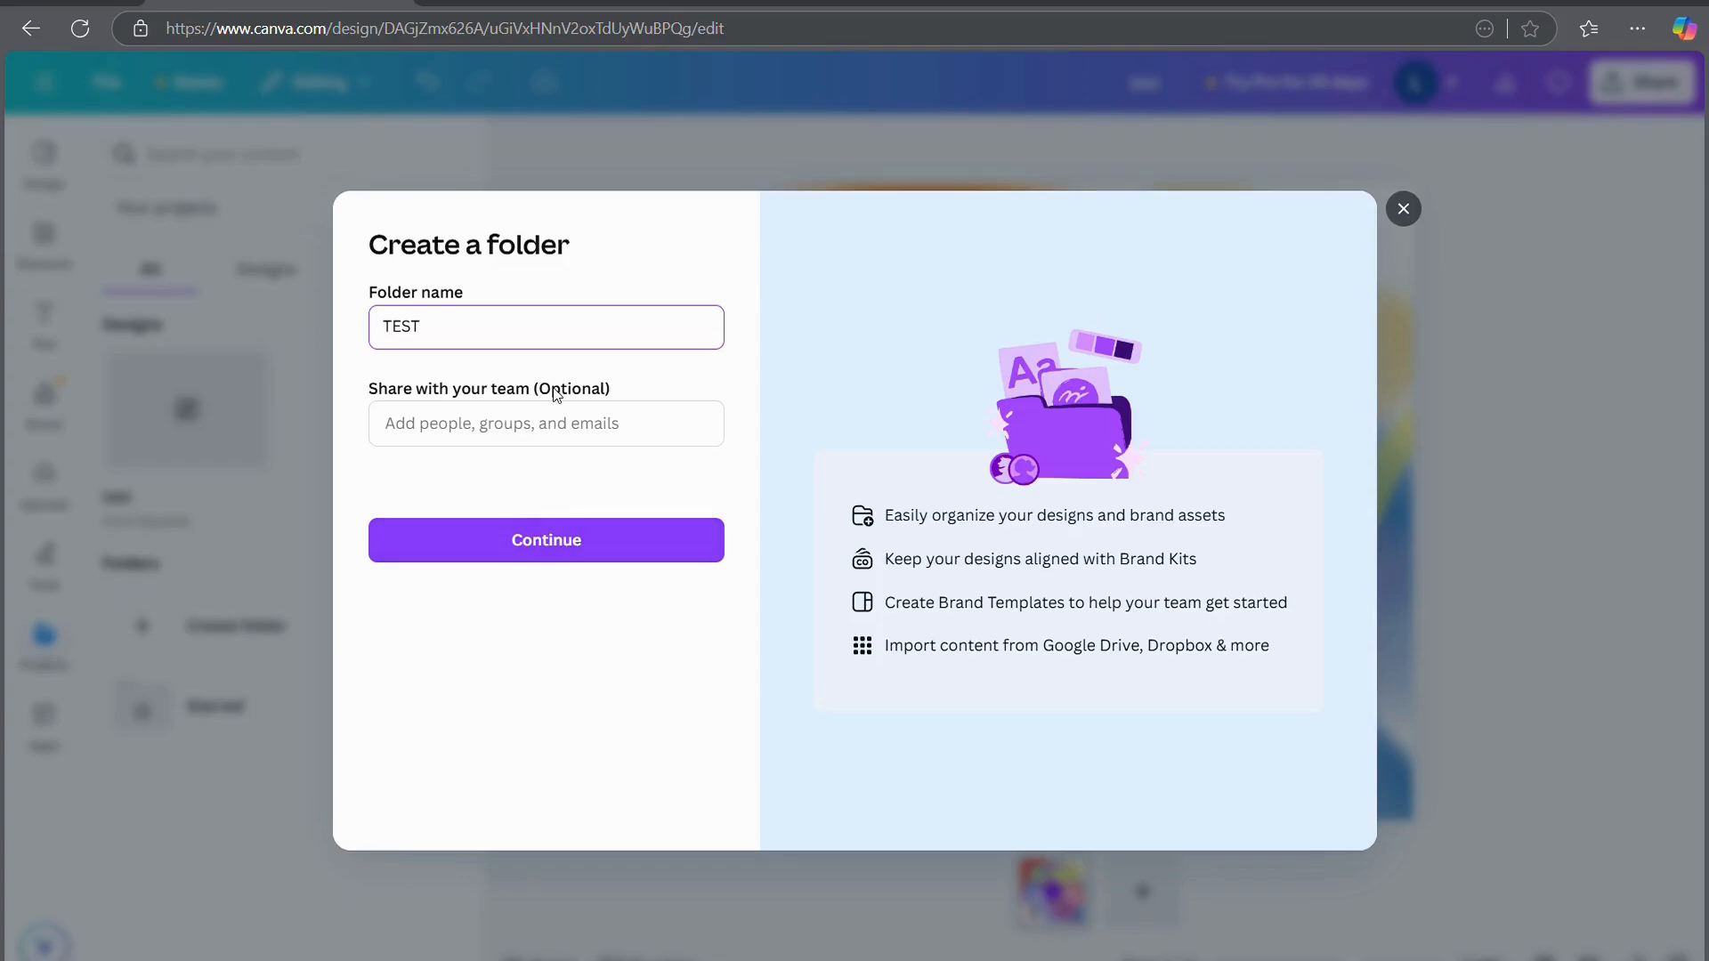
{"action": "left_click", "coordinate": [533, 442]}
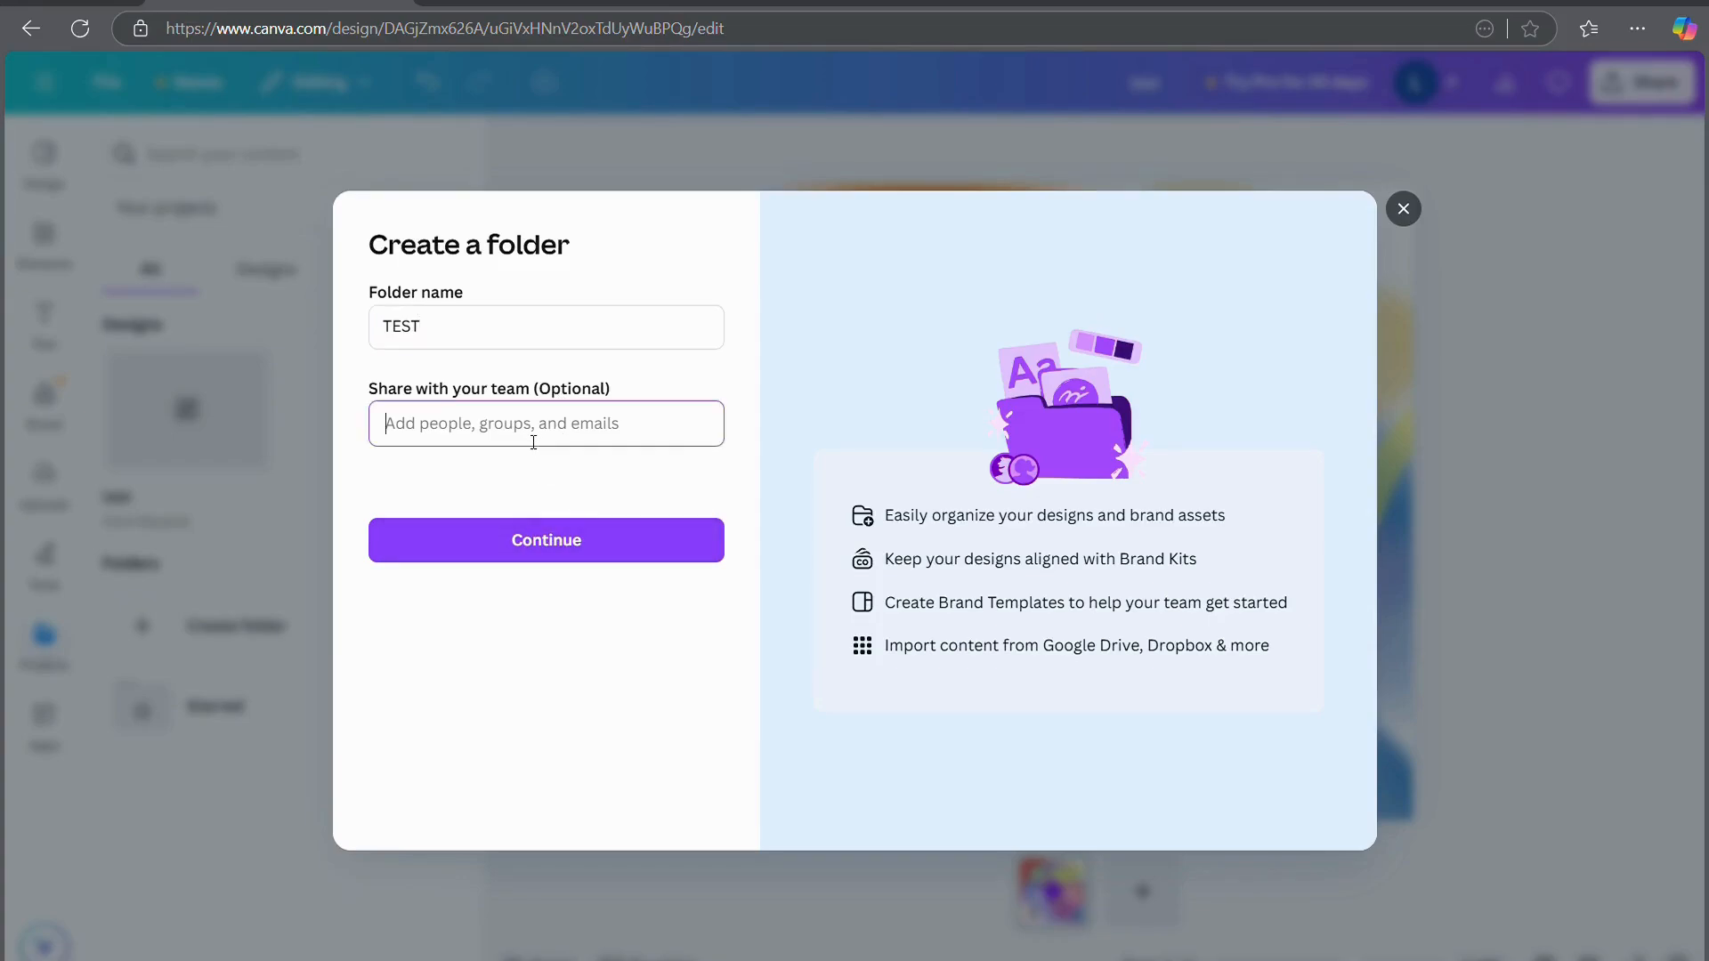
{"action": "left_click", "coordinate": [550, 544]}
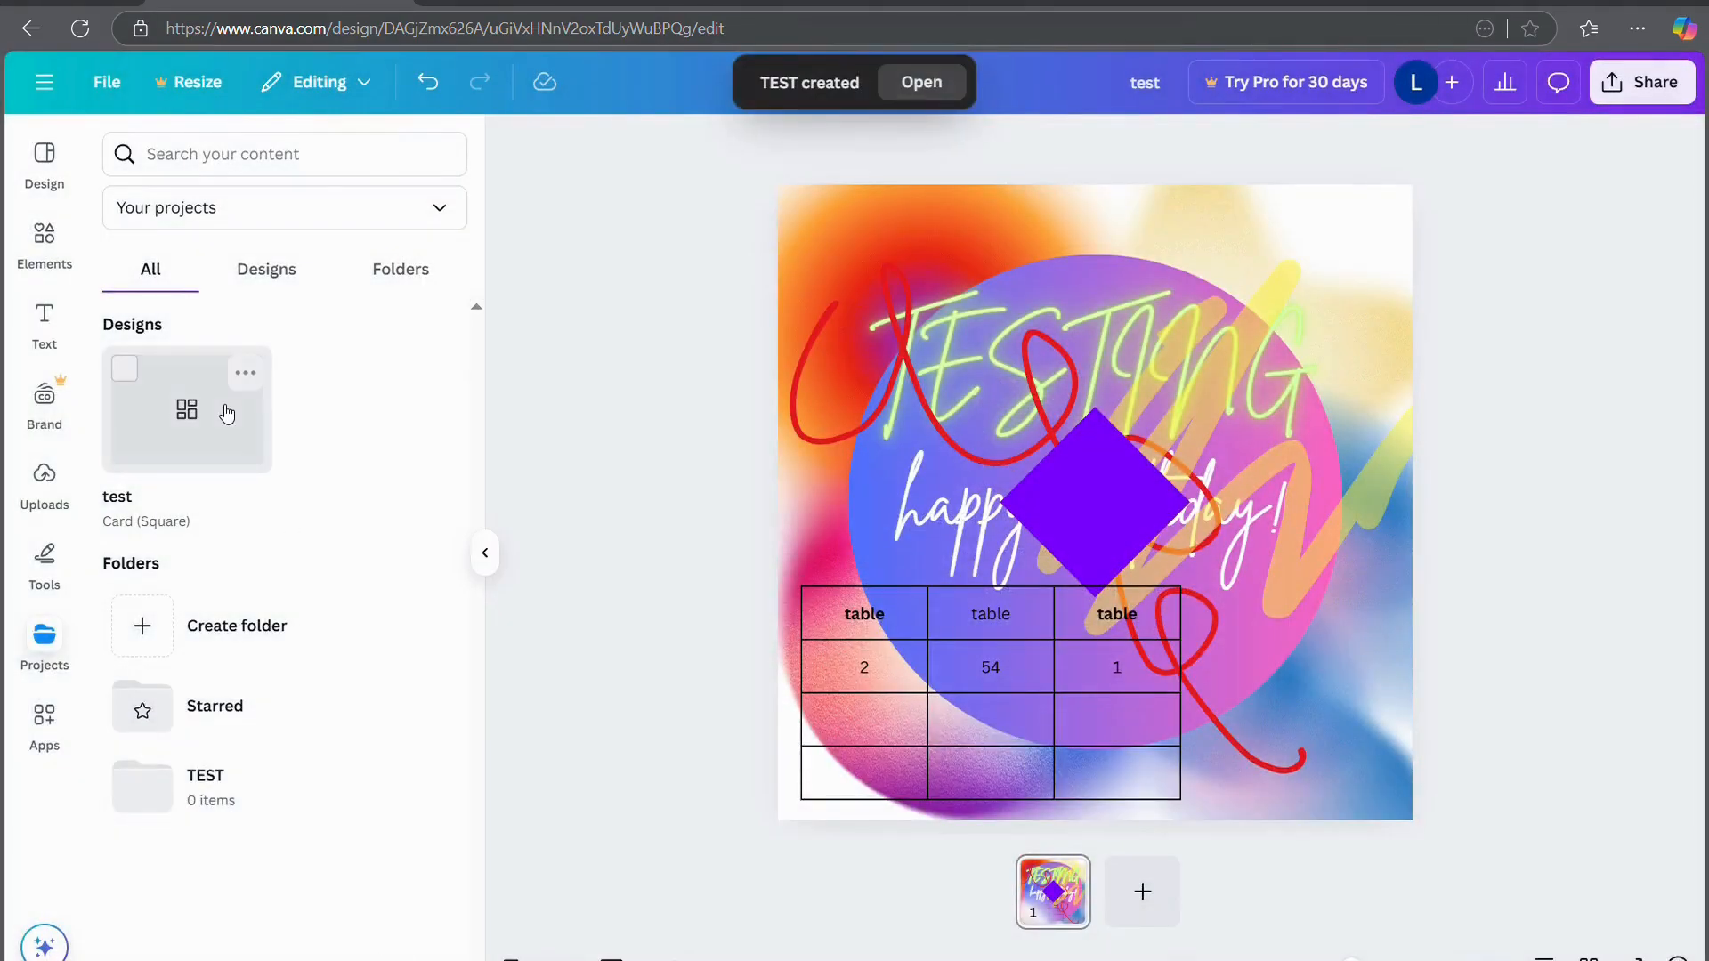
{"action": "left_click_drag", "start_coordinate": [223, 421], "coordinate": [192, 790]}
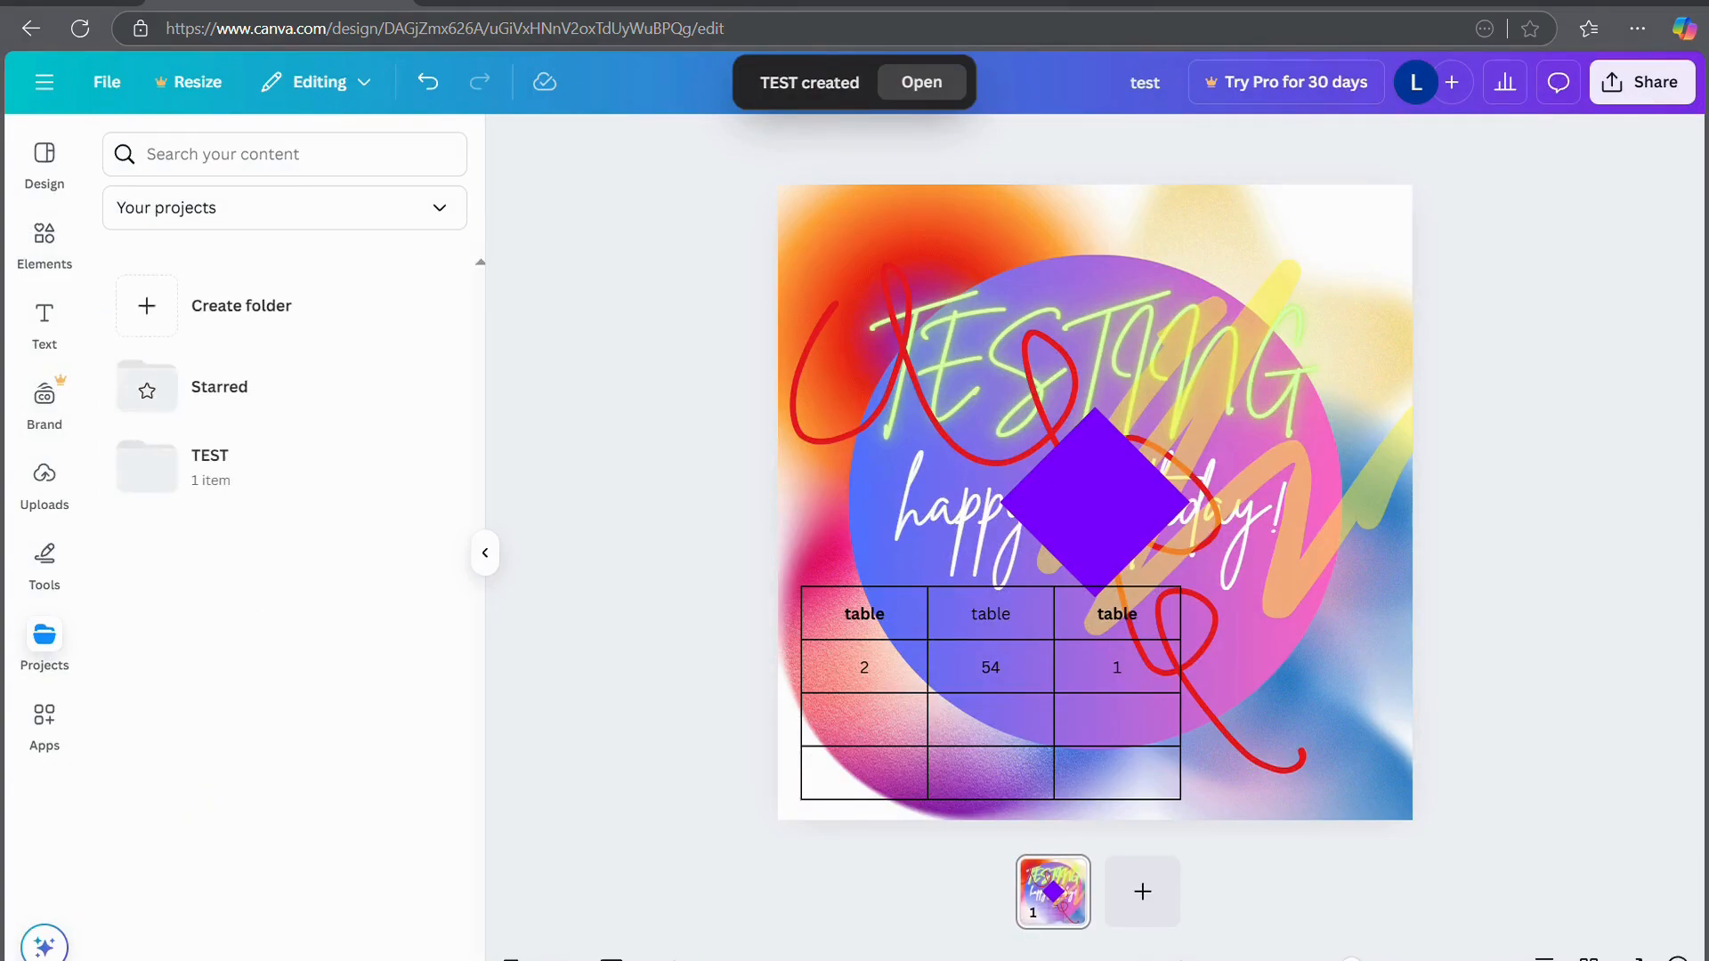
{"action": "left_click", "coordinate": [278, 476]}
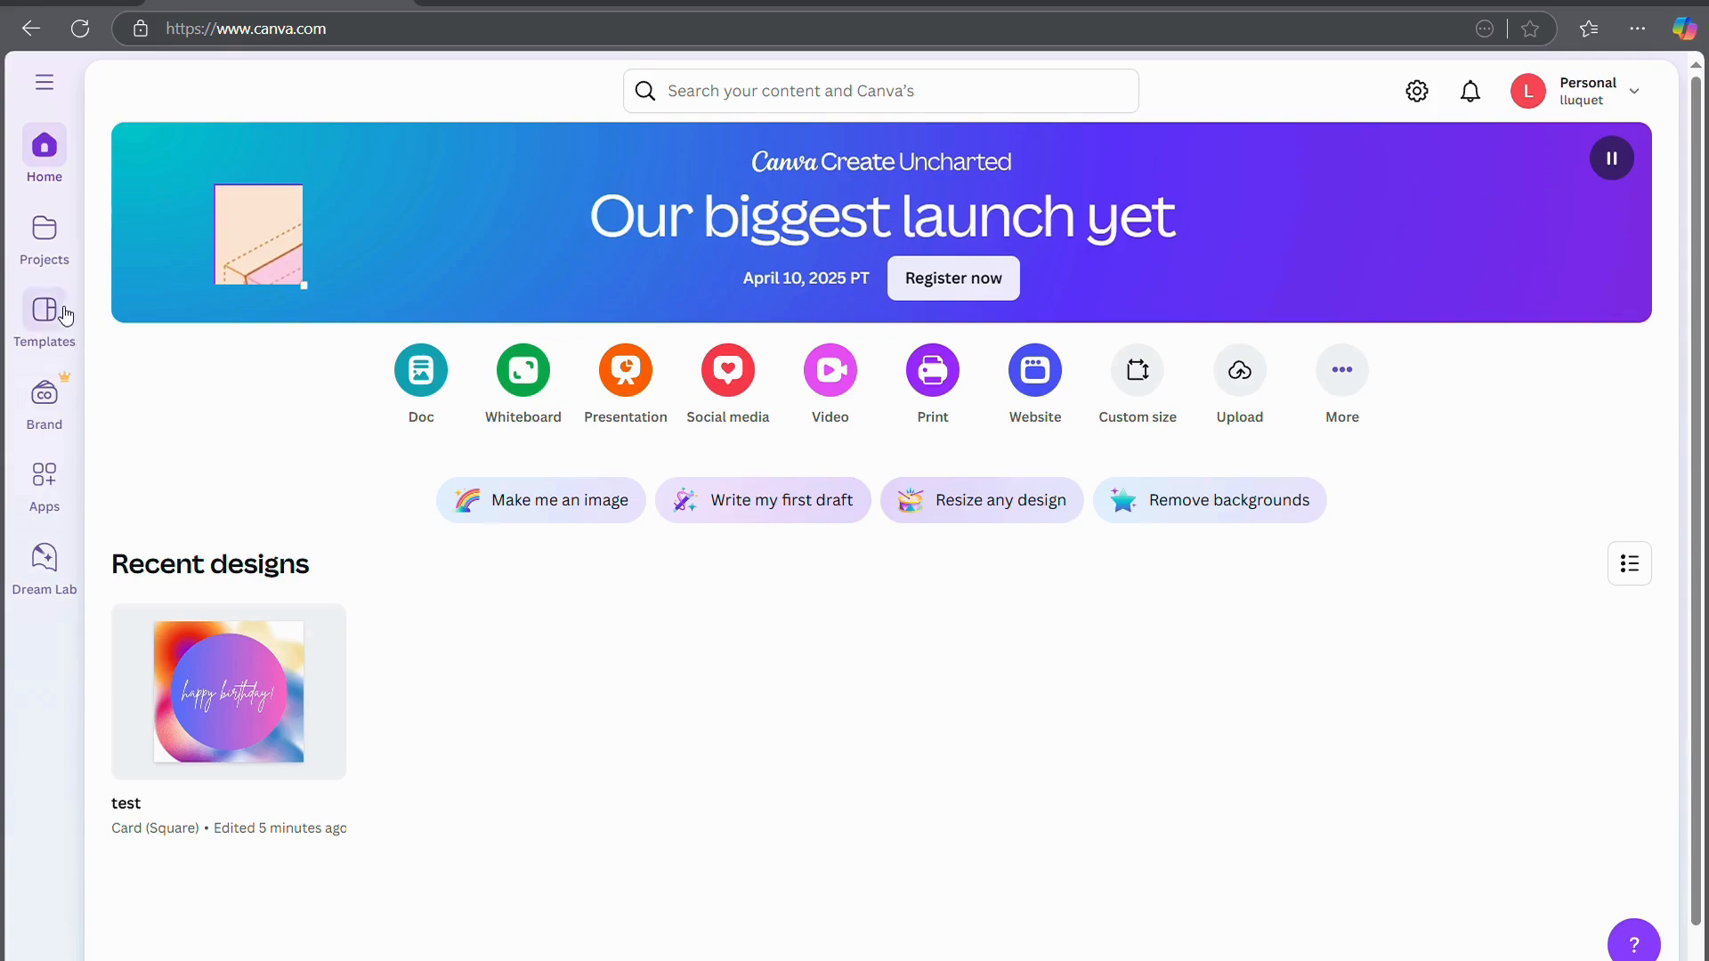
Go through Projects in the sidebar to Canva's Templates page
{"action": "left_click", "coordinate": [60, 241]}
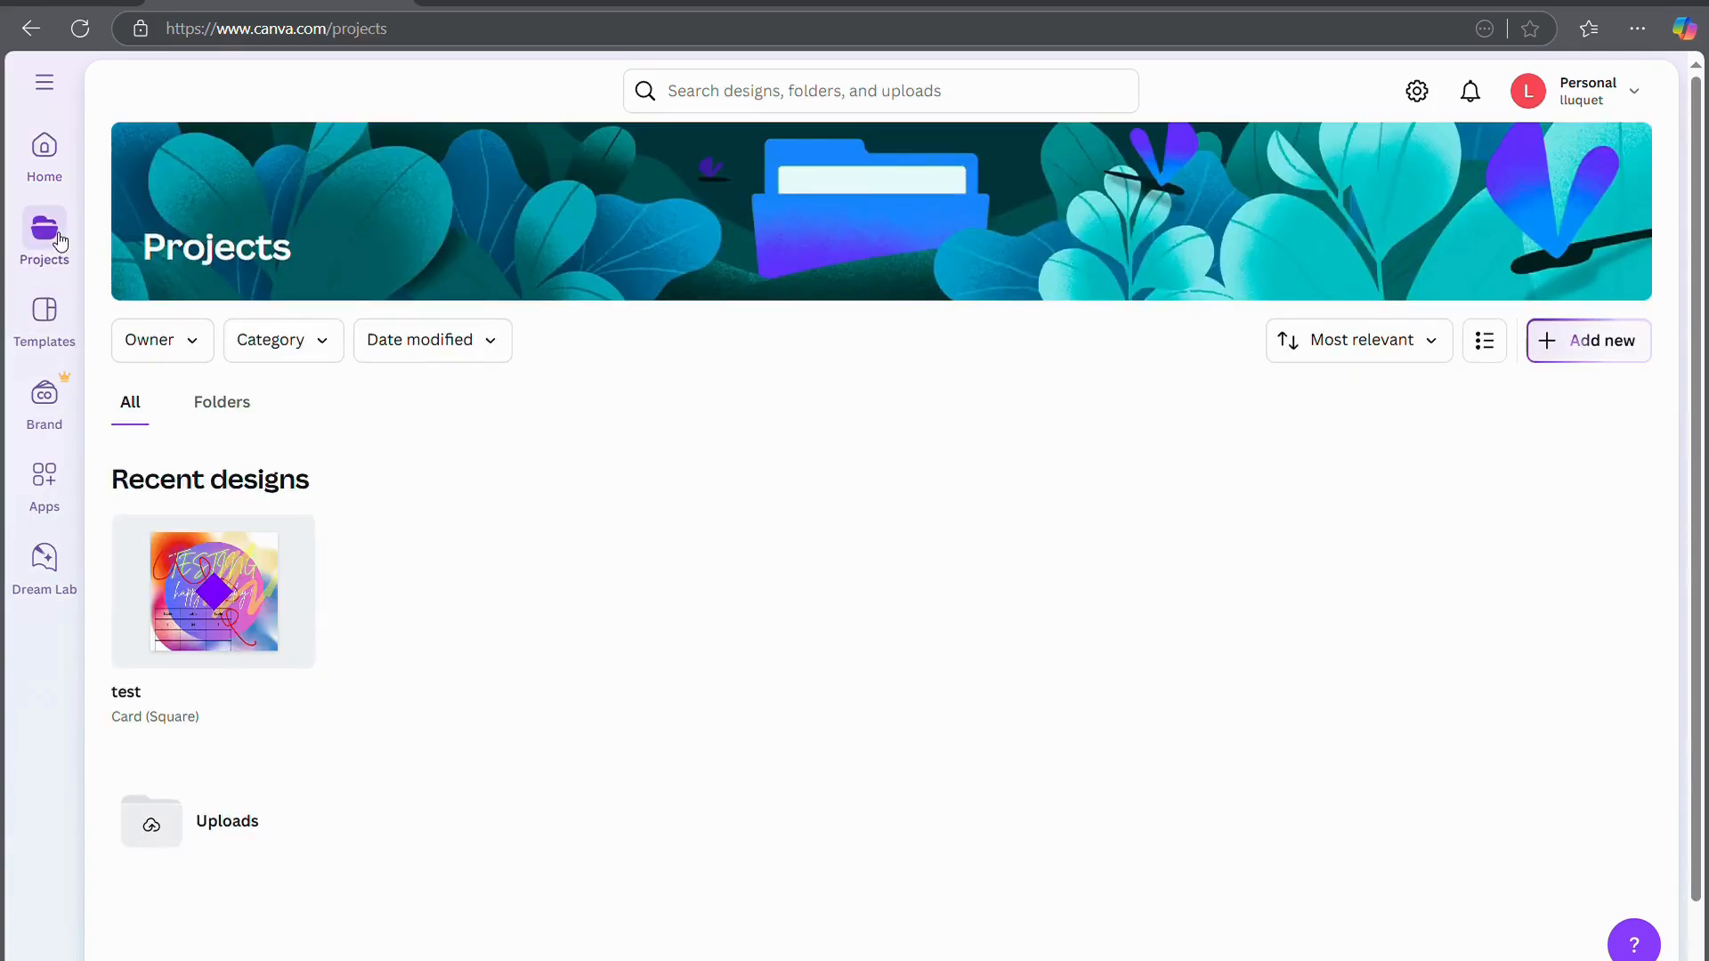
{"action": "left_click", "coordinate": [57, 311]}
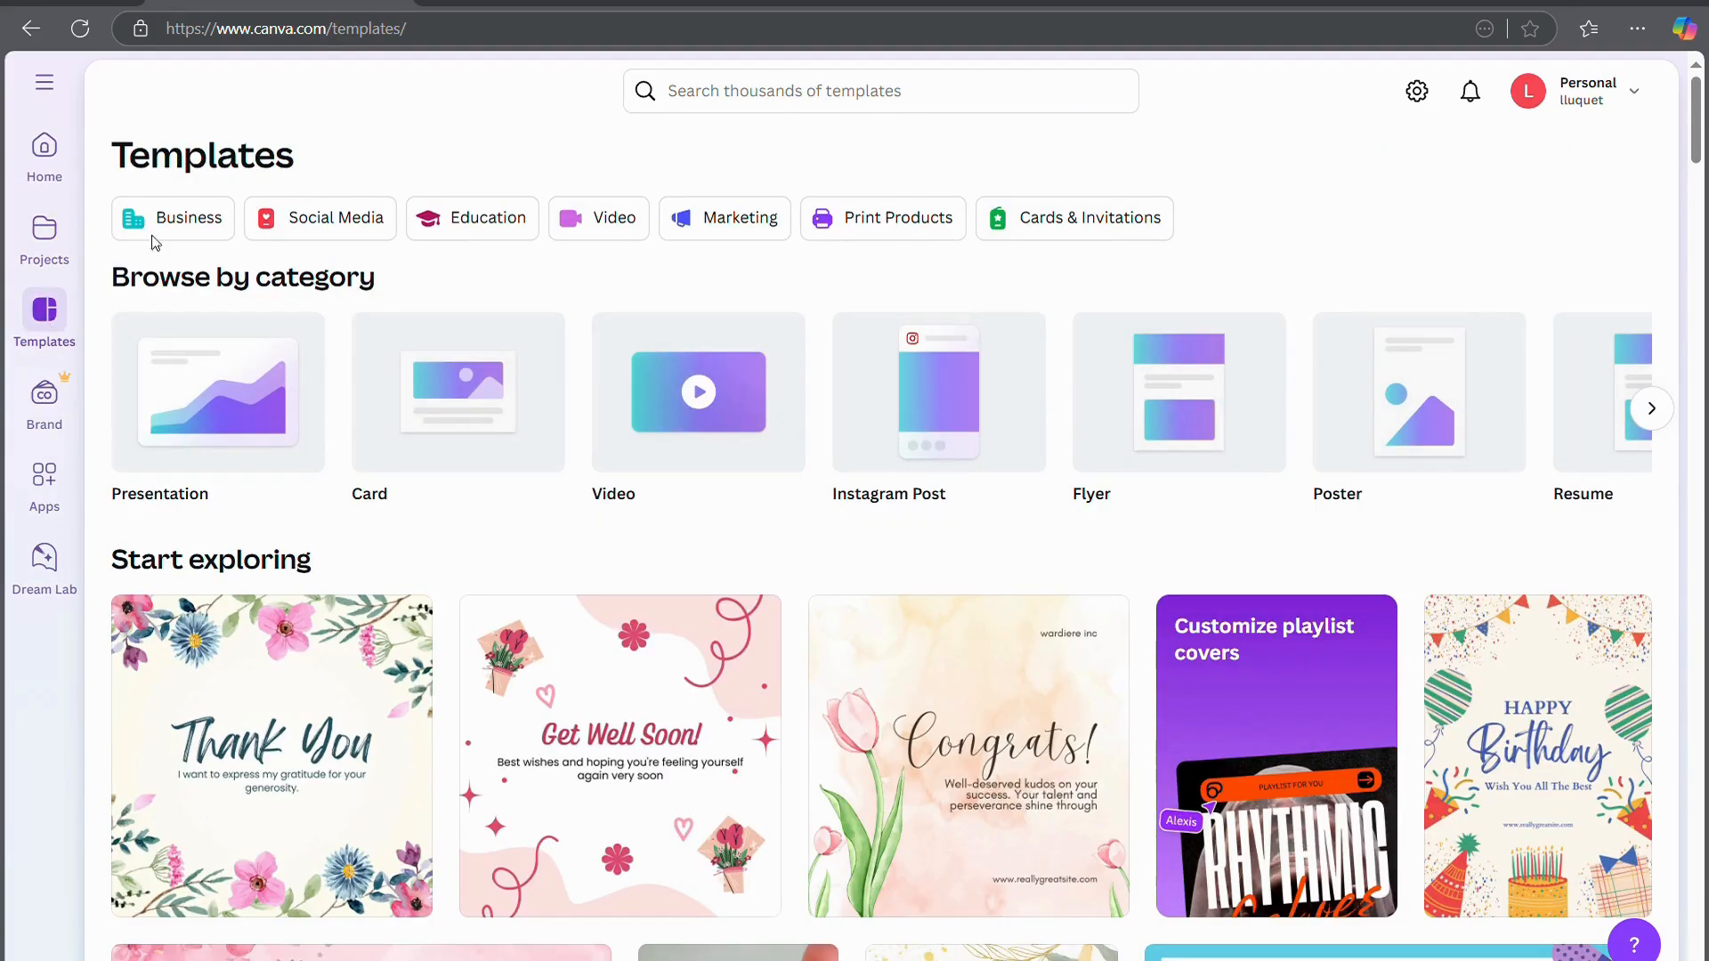
Search templates for 'pie chart' and browse the results
{"action": "left_click", "coordinate": [768, 92]}
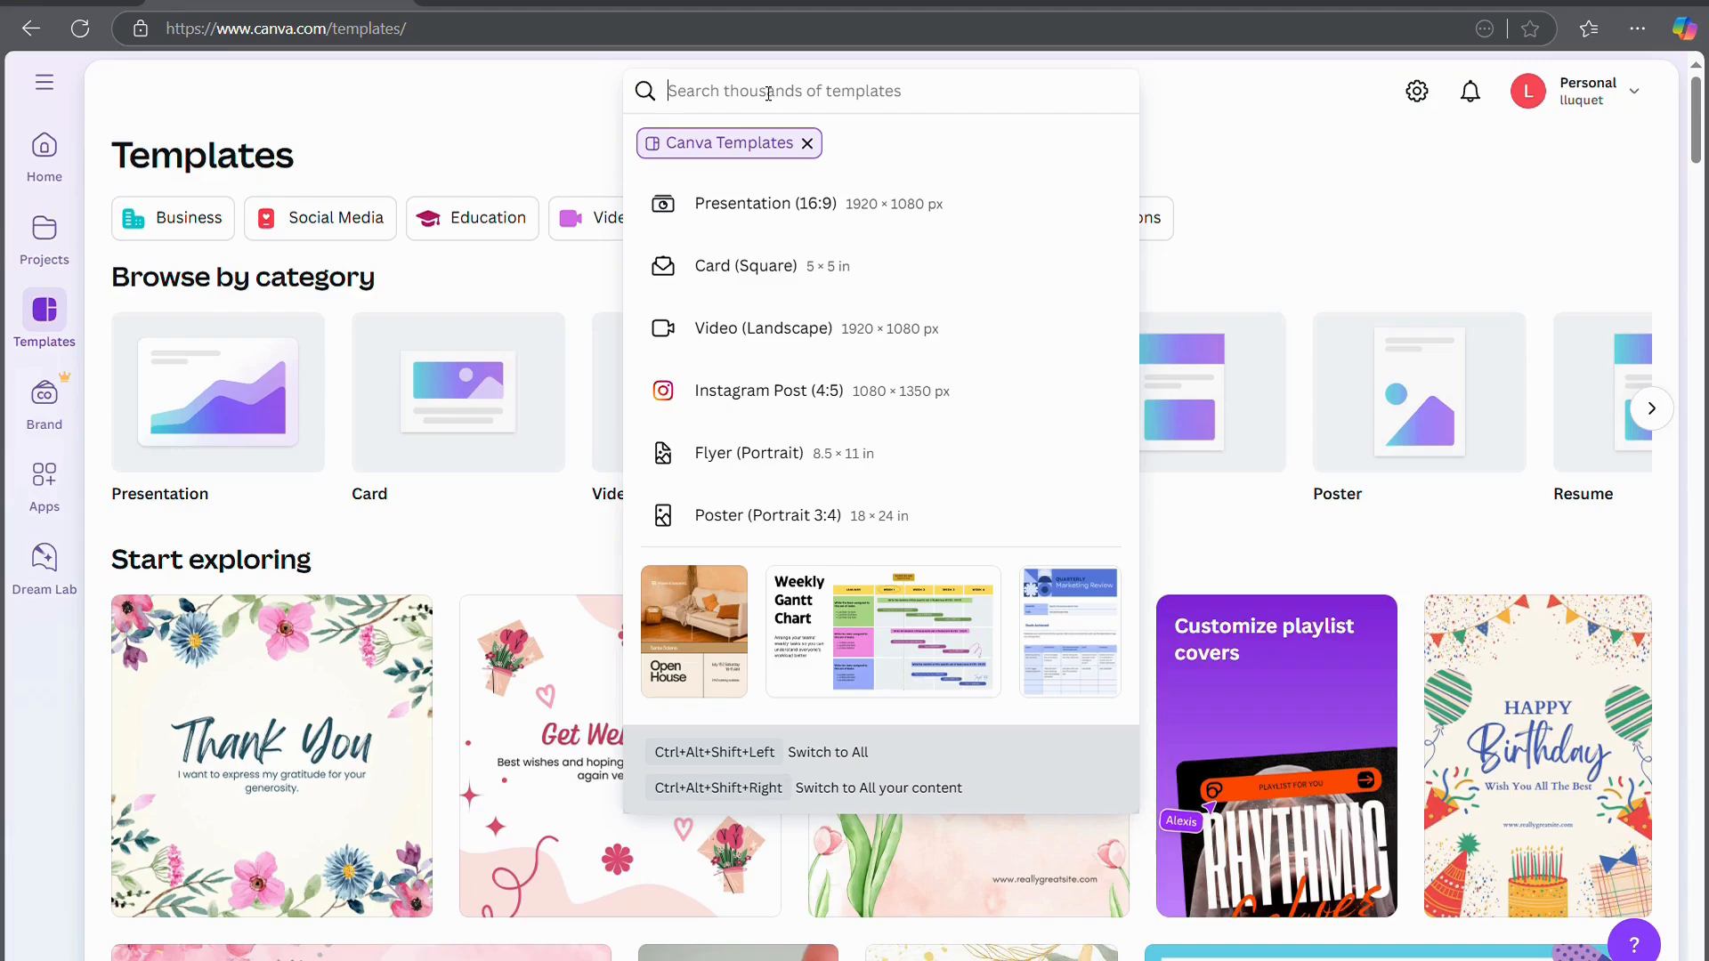
{"action": "type", "text": "chart"}
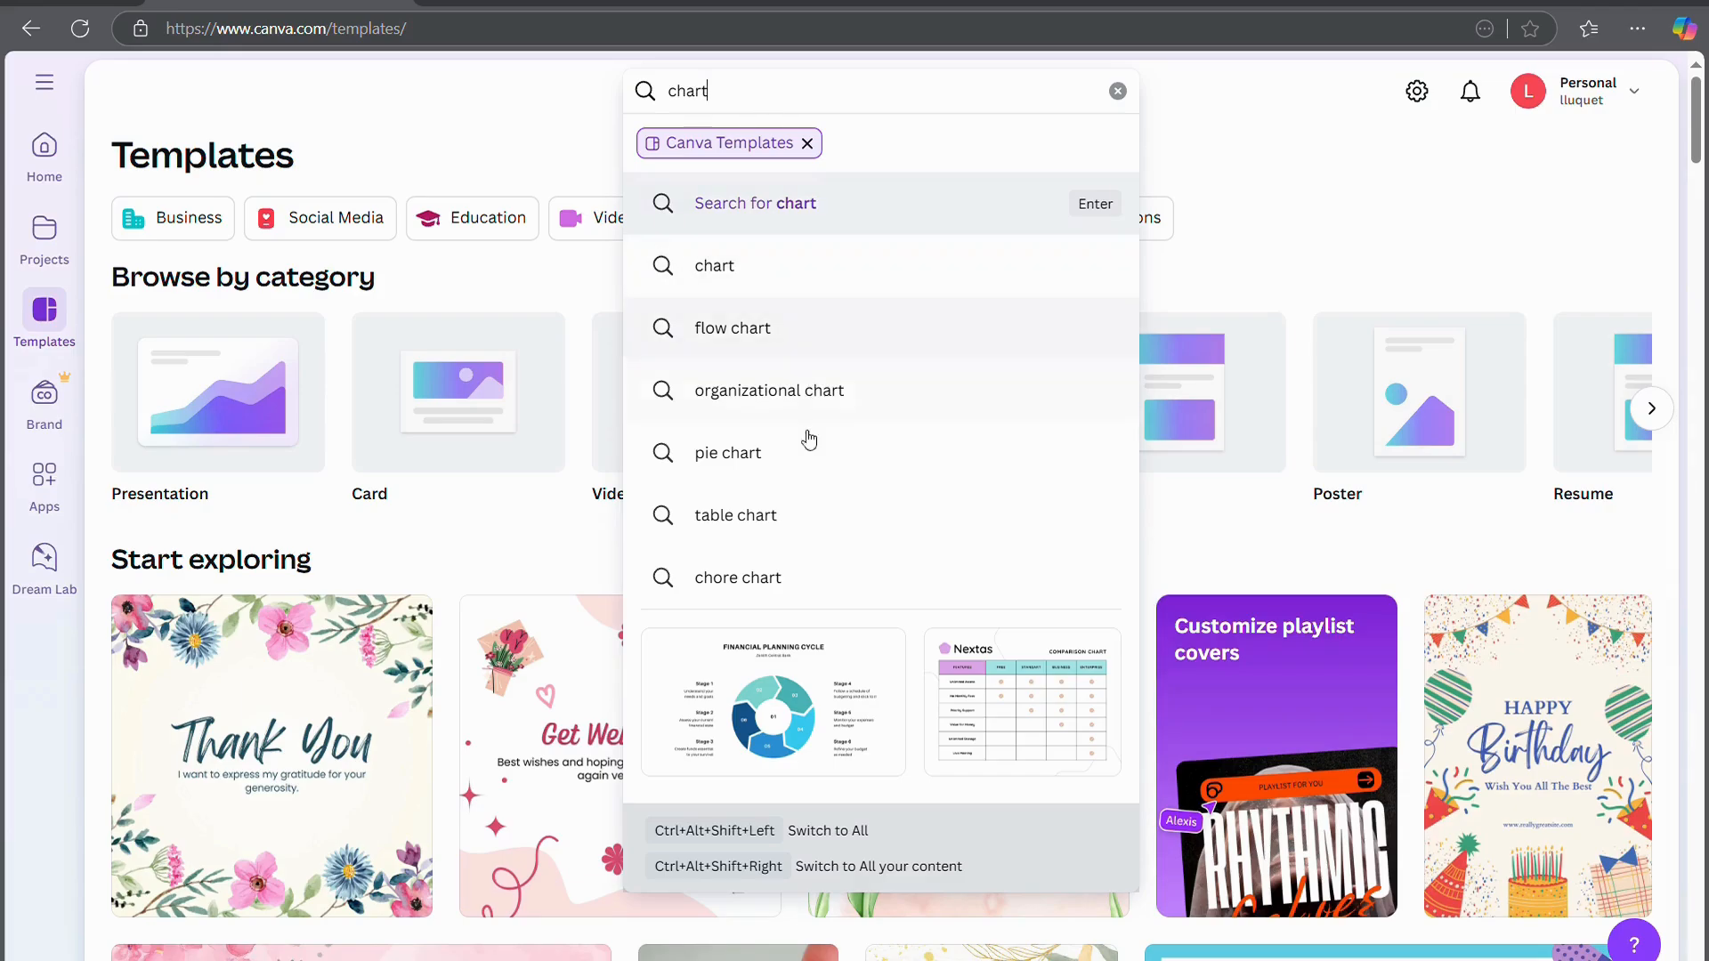
{"action": "left_click", "coordinate": [778, 452]}
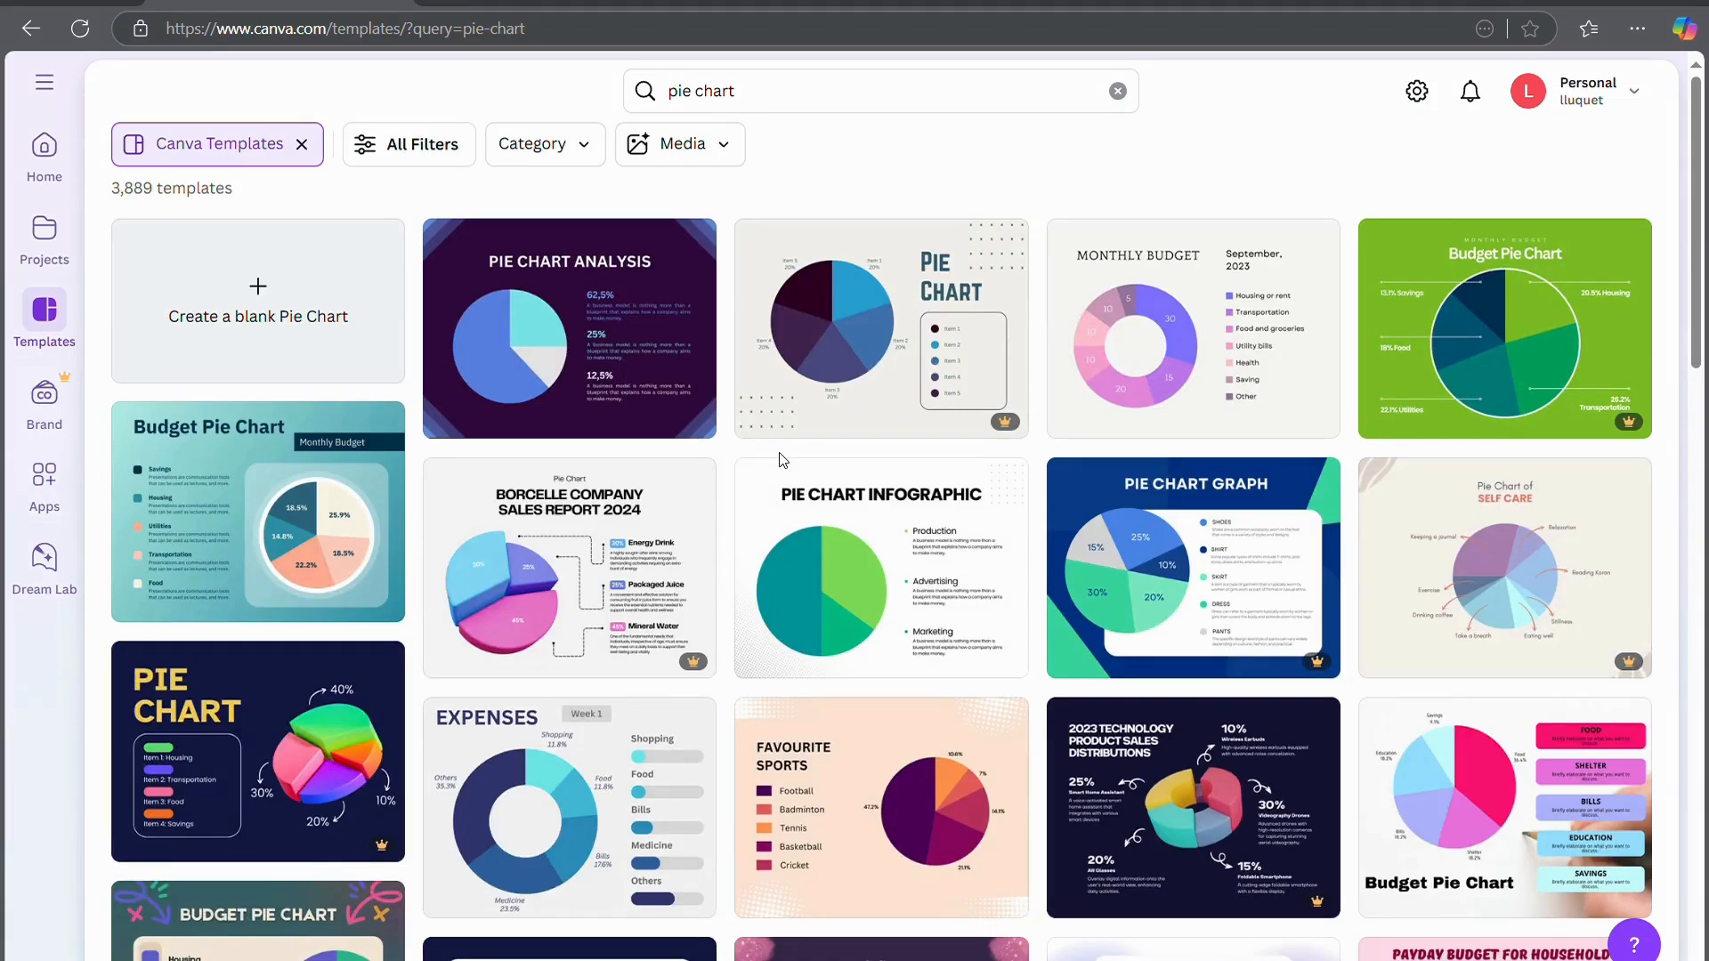
{"action": "scroll", "coordinate": [782, 459], "scroll_direction": "down", "scroll_amount": 15}
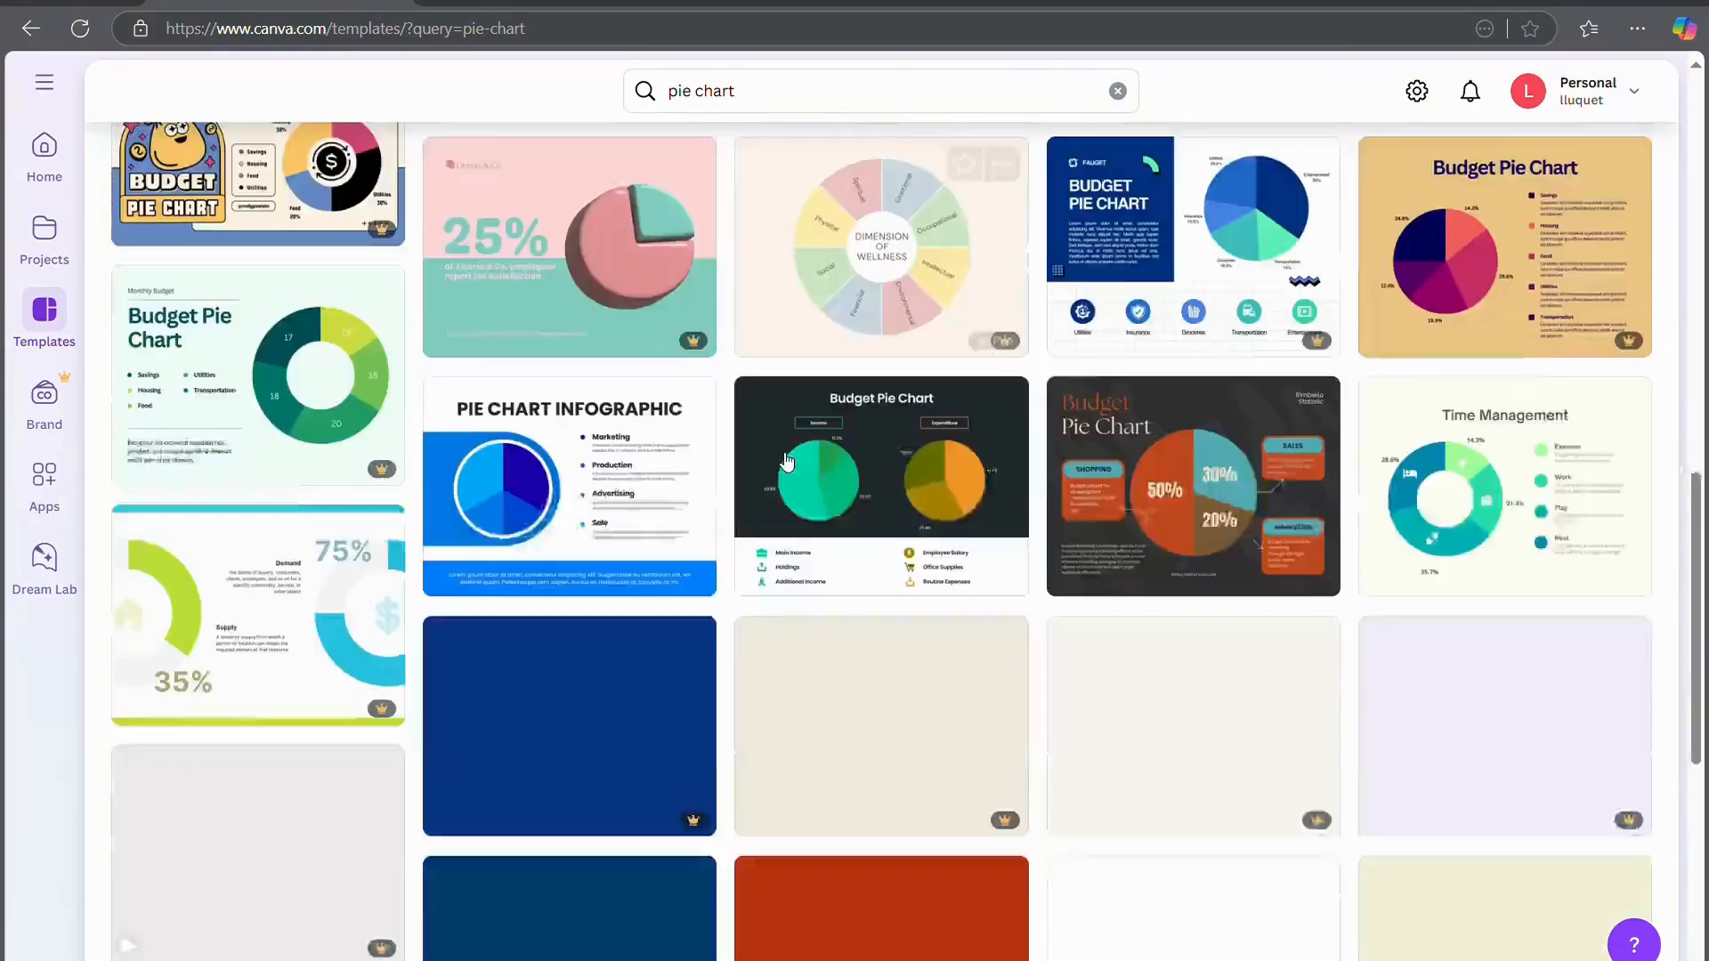
{"action": "scroll", "coordinate": [785, 459], "scroll_direction": "down", "scroll_amount": 10}
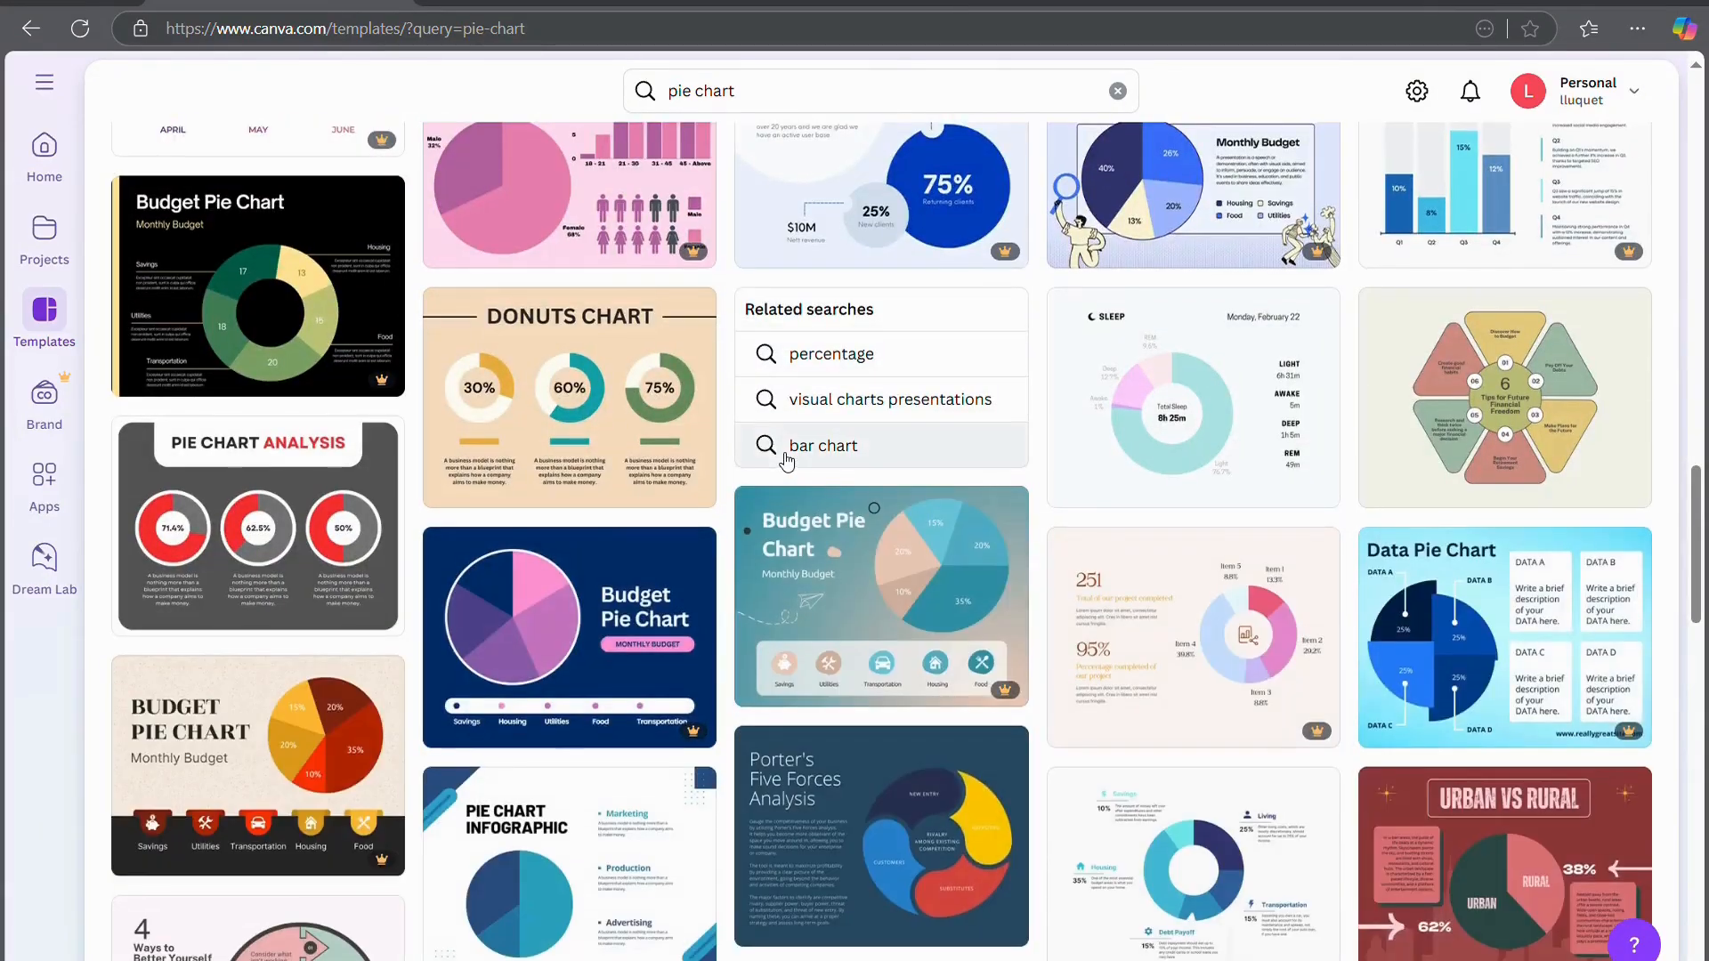
{"action": "scroll", "coordinate": [785, 459], "scroll_direction": "down", "scroll_amount": 15}
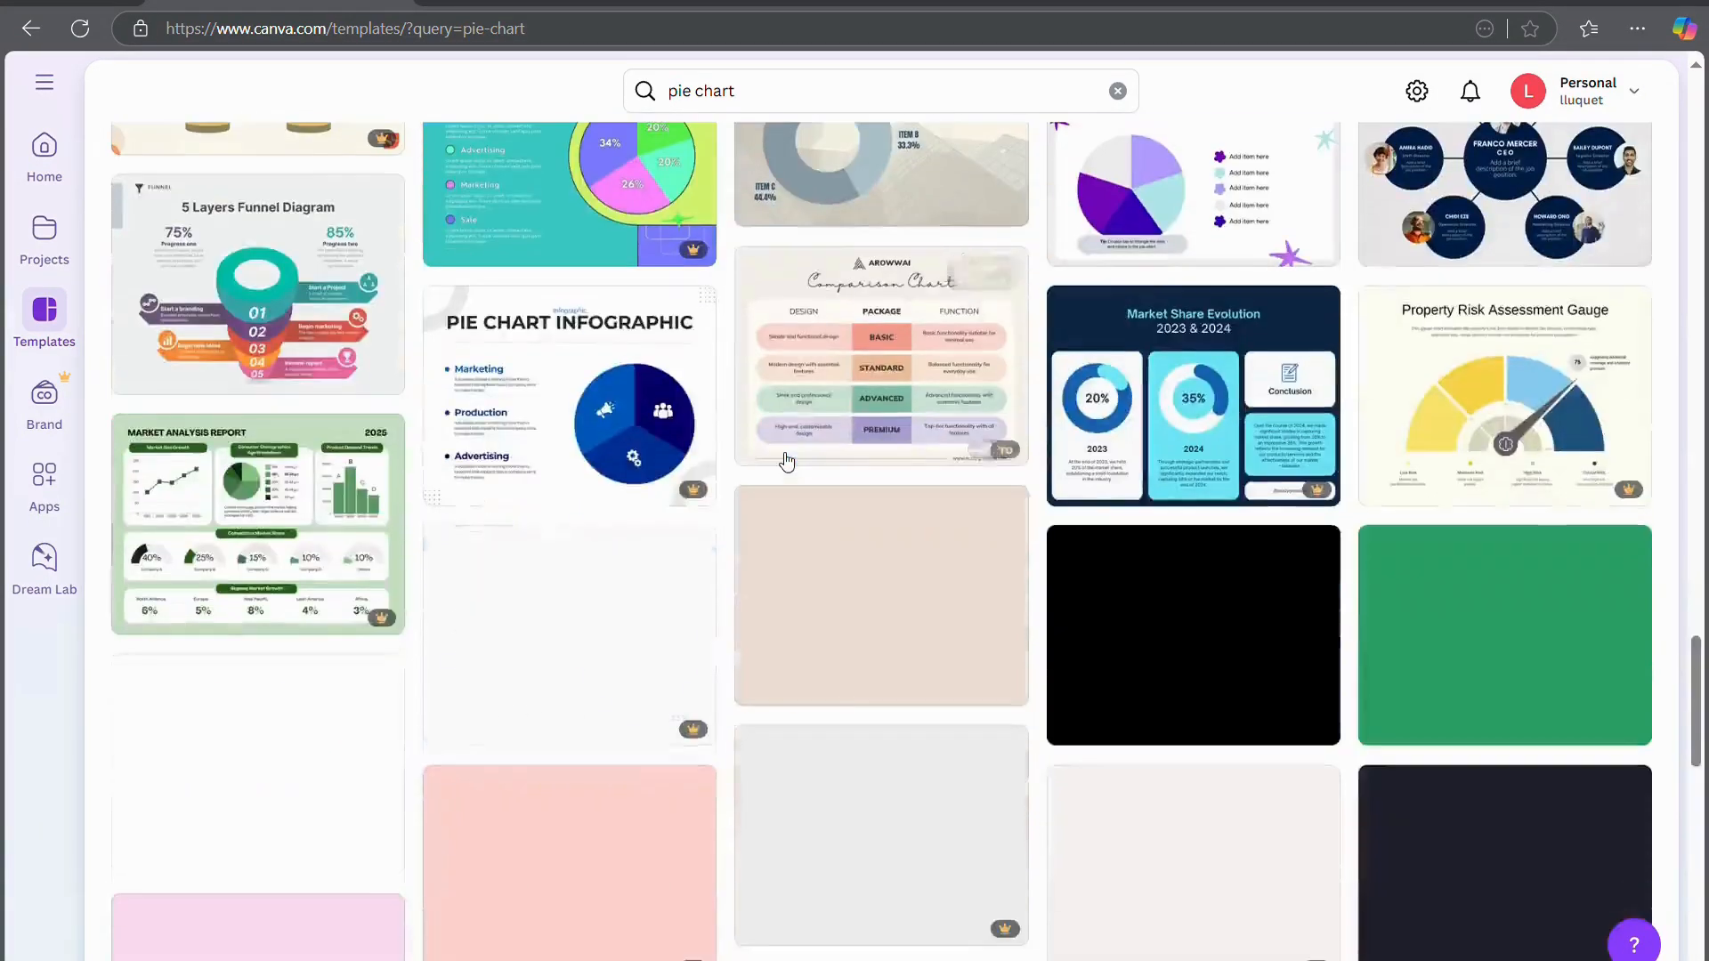
{"action": "scroll", "coordinate": [786, 460], "scroll_direction": "up", "scroll_amount": 20}
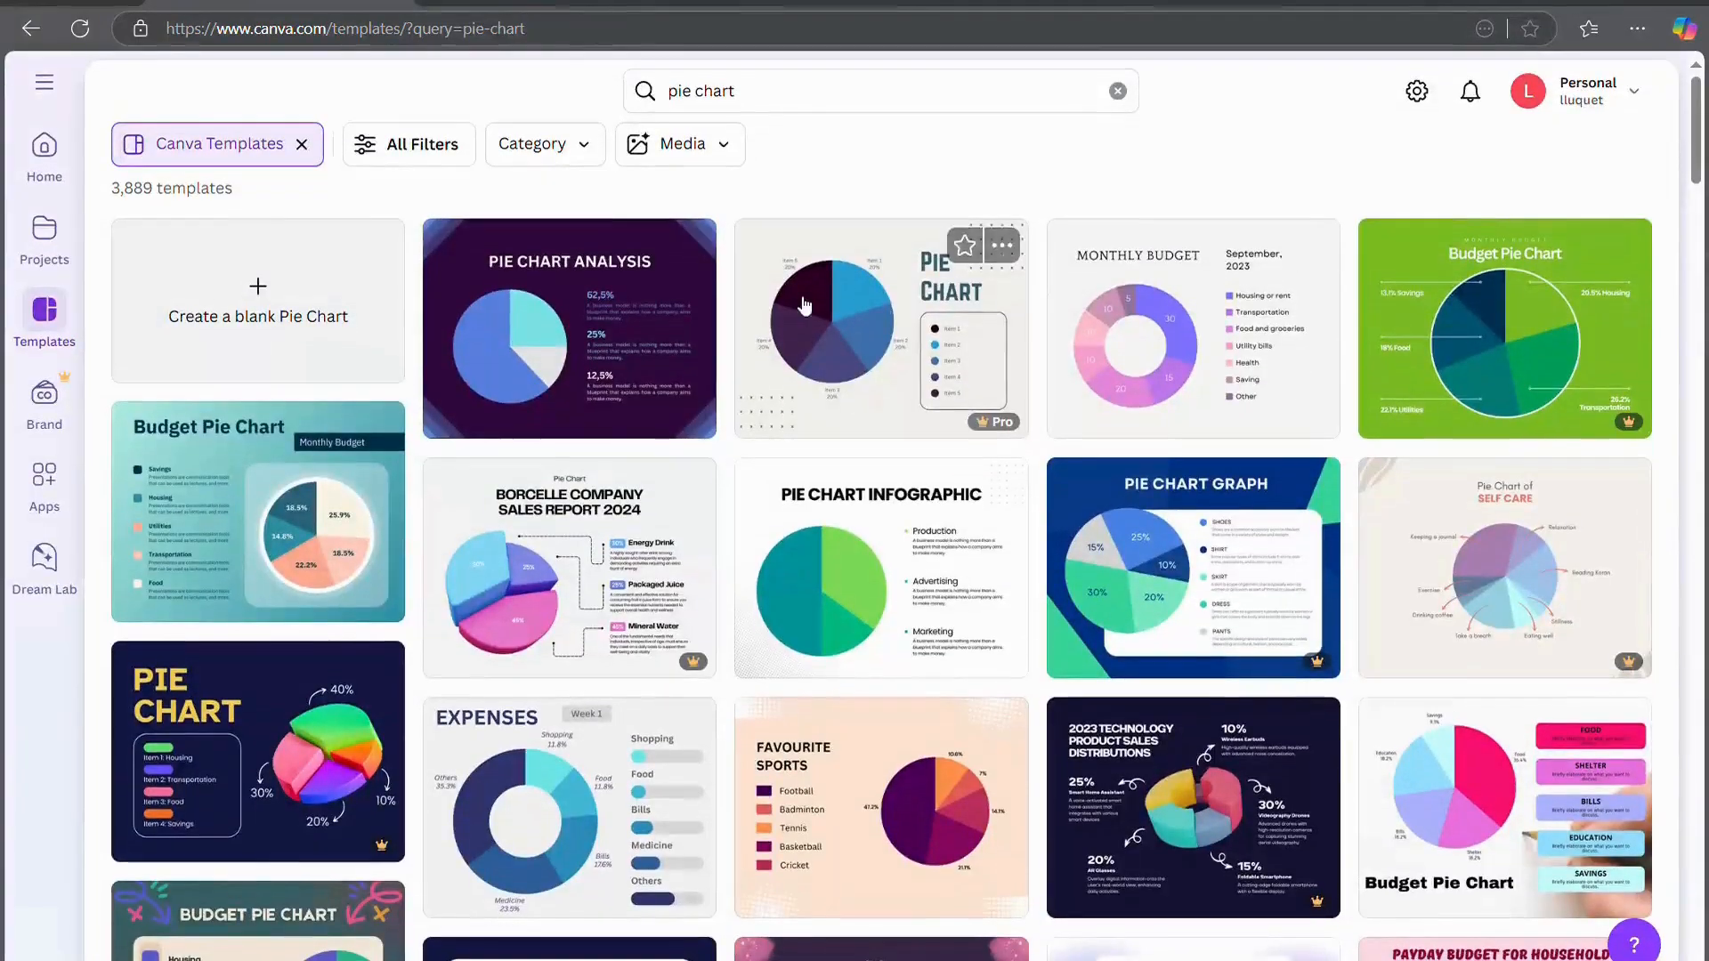
Replace the template search query with 'resume'
{"action": "left_click", "coordinate": [790, 91]}
{"action": "double_click", "coordinate": [792, 93]}
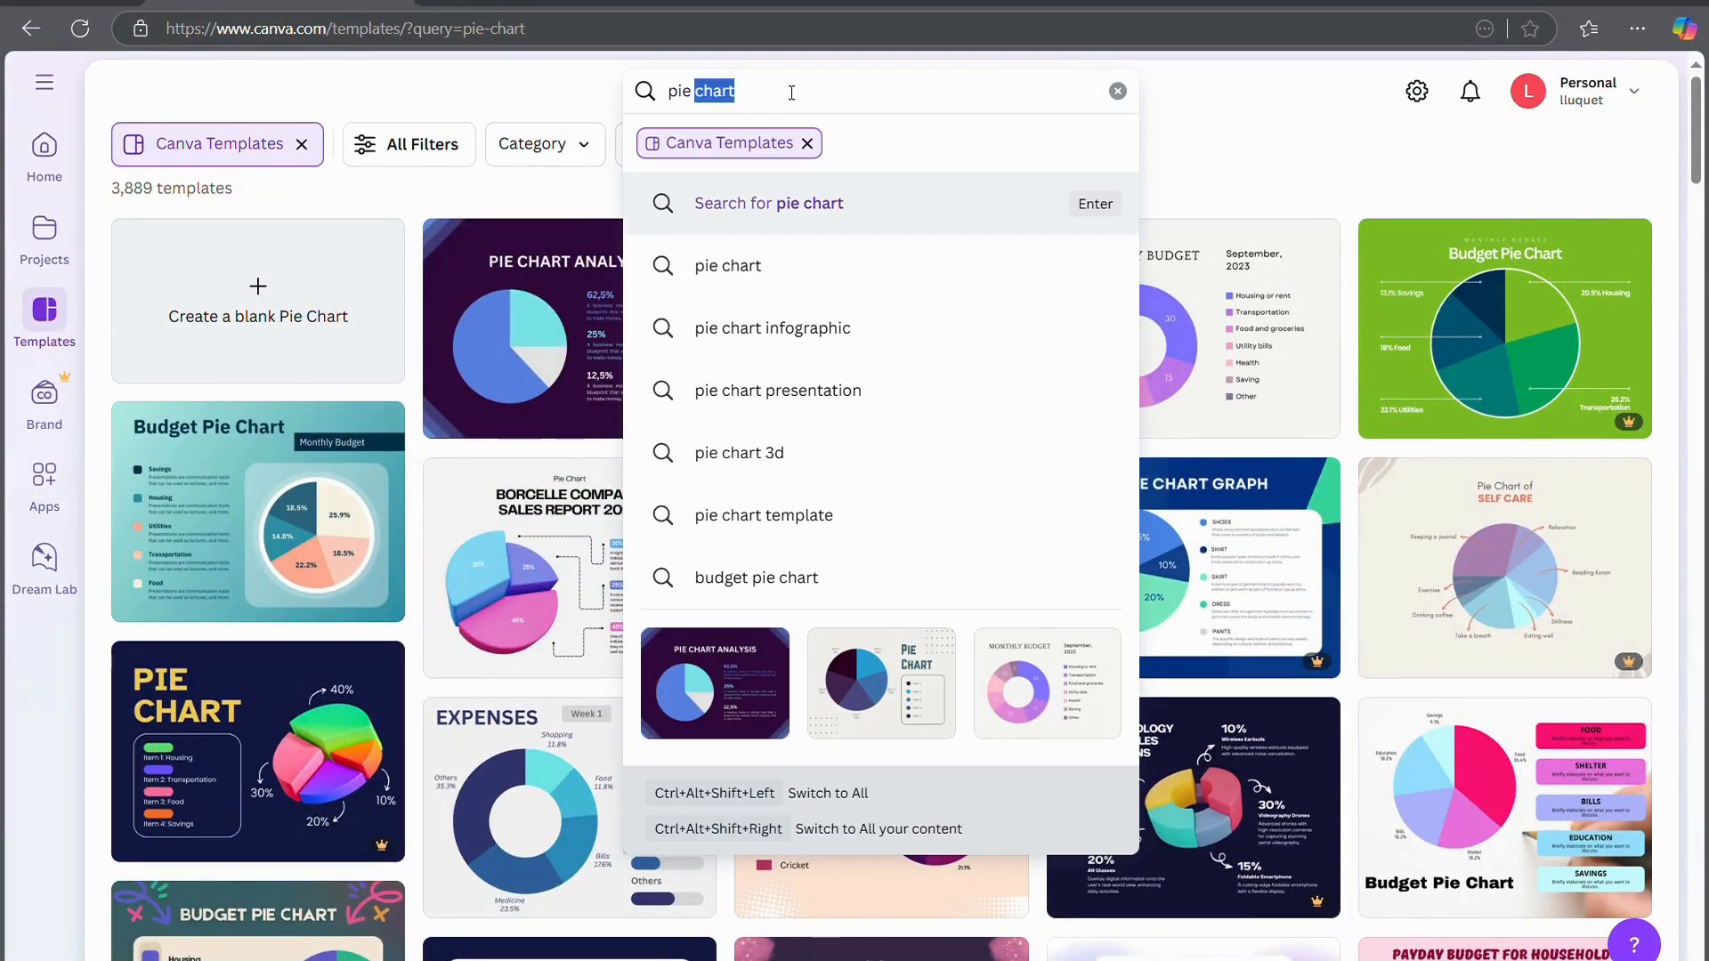
{"action": "triple_click", "coordinate": [792, 93]}
{"action": "type", "text": "resume"}
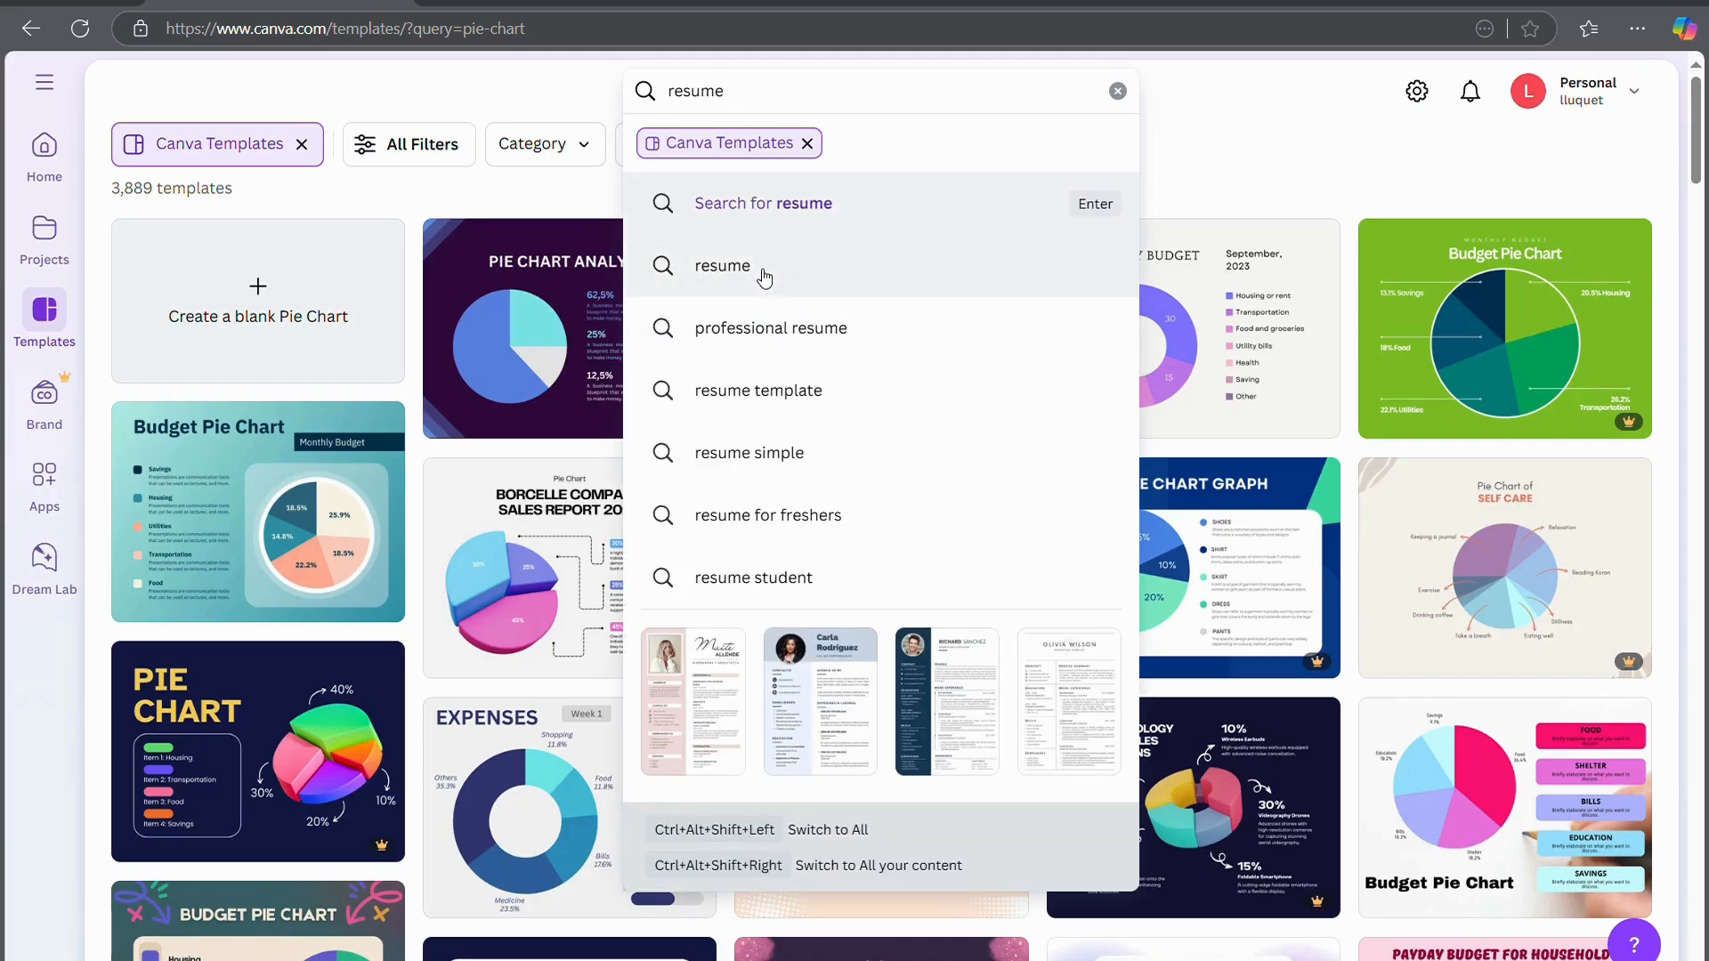
Run the 'resume' template search and scroll through the results
{"action": "left_click", "coordinate": [764, 278]}
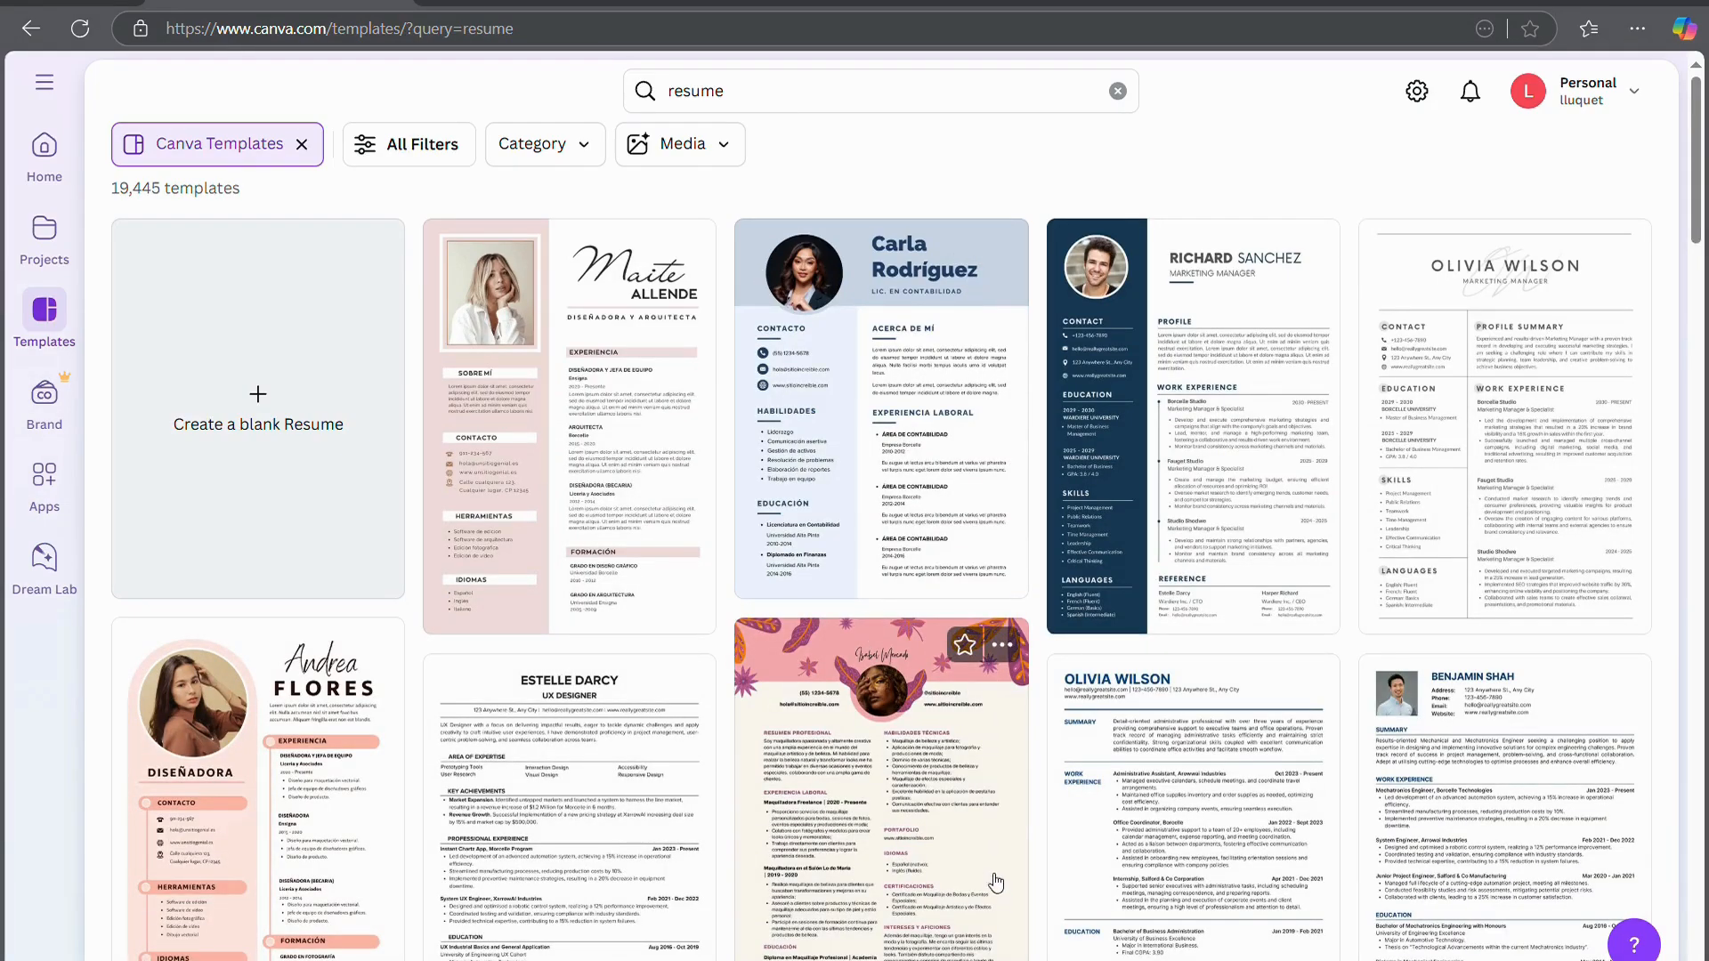
{"action": "scroll", "coordinate": [995, 881], "scroll_direction": "down", "scroll_amount": 15}
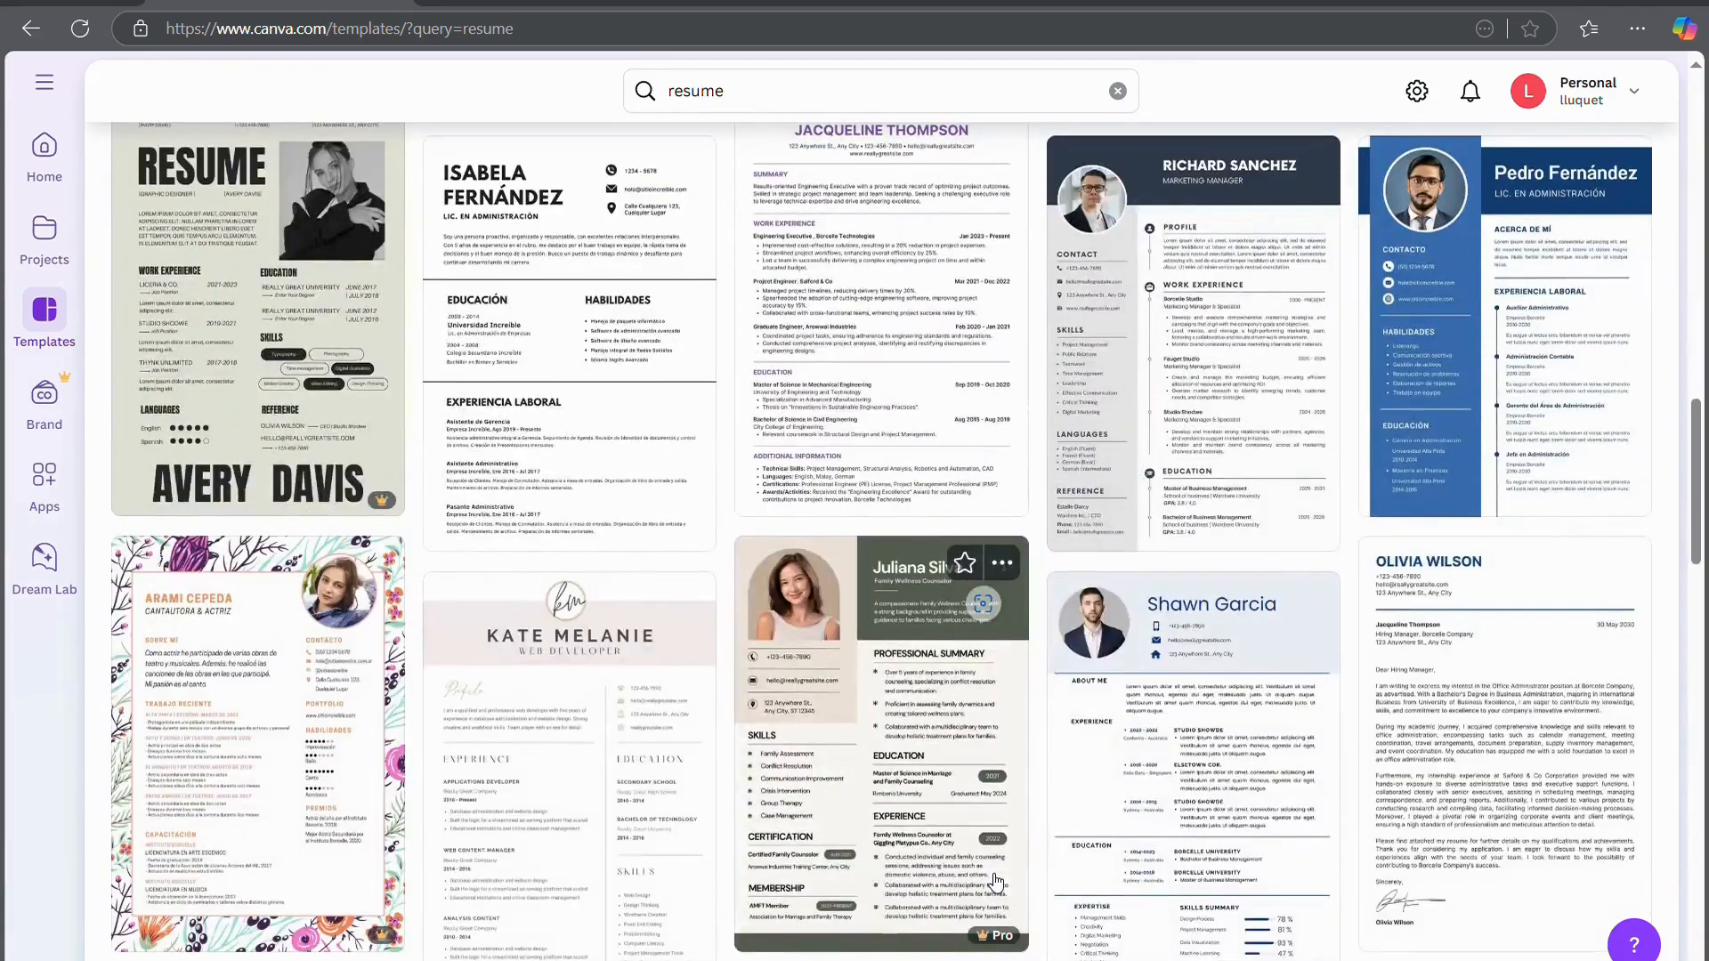
{"action": "scroll", "coordinate": [995, 882], "scroll_direction": "down", "scroll_amount": 9}
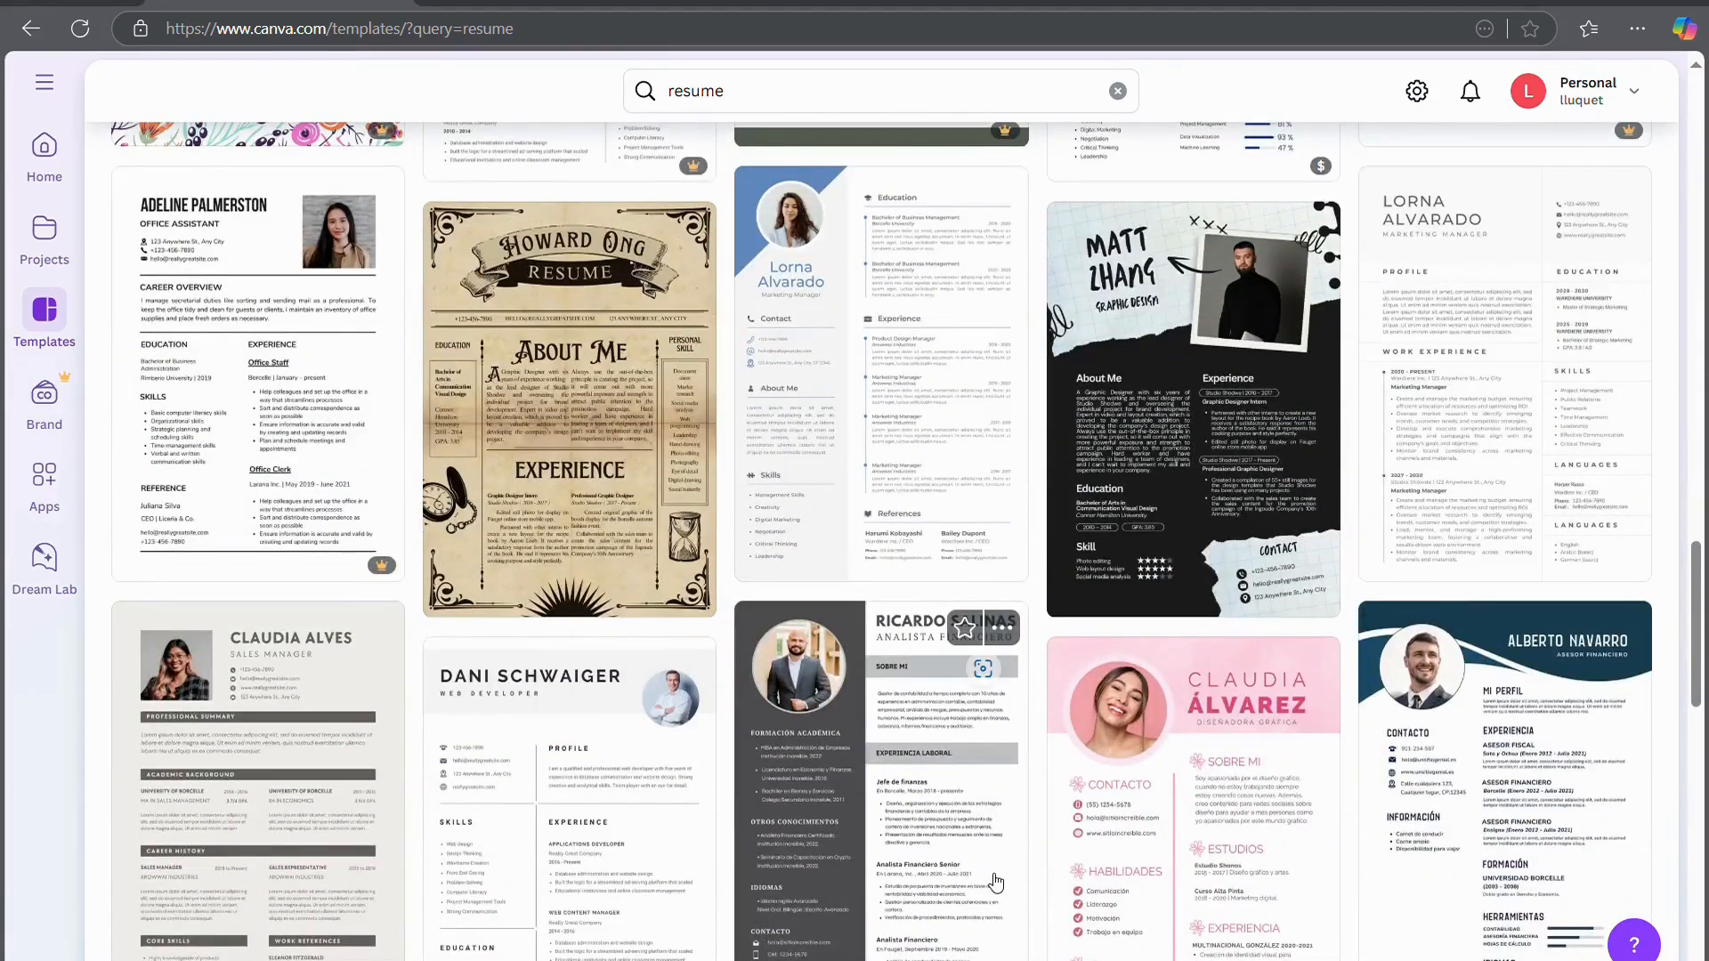
{"action": "scroll", "coordinate": [995, 881], "scroll_direction": "down", "scroll_amount": 3}
{"action": "scroll", "coordinate": [995, 881], "scroll_direction": "down", "scroll_amount": 7}
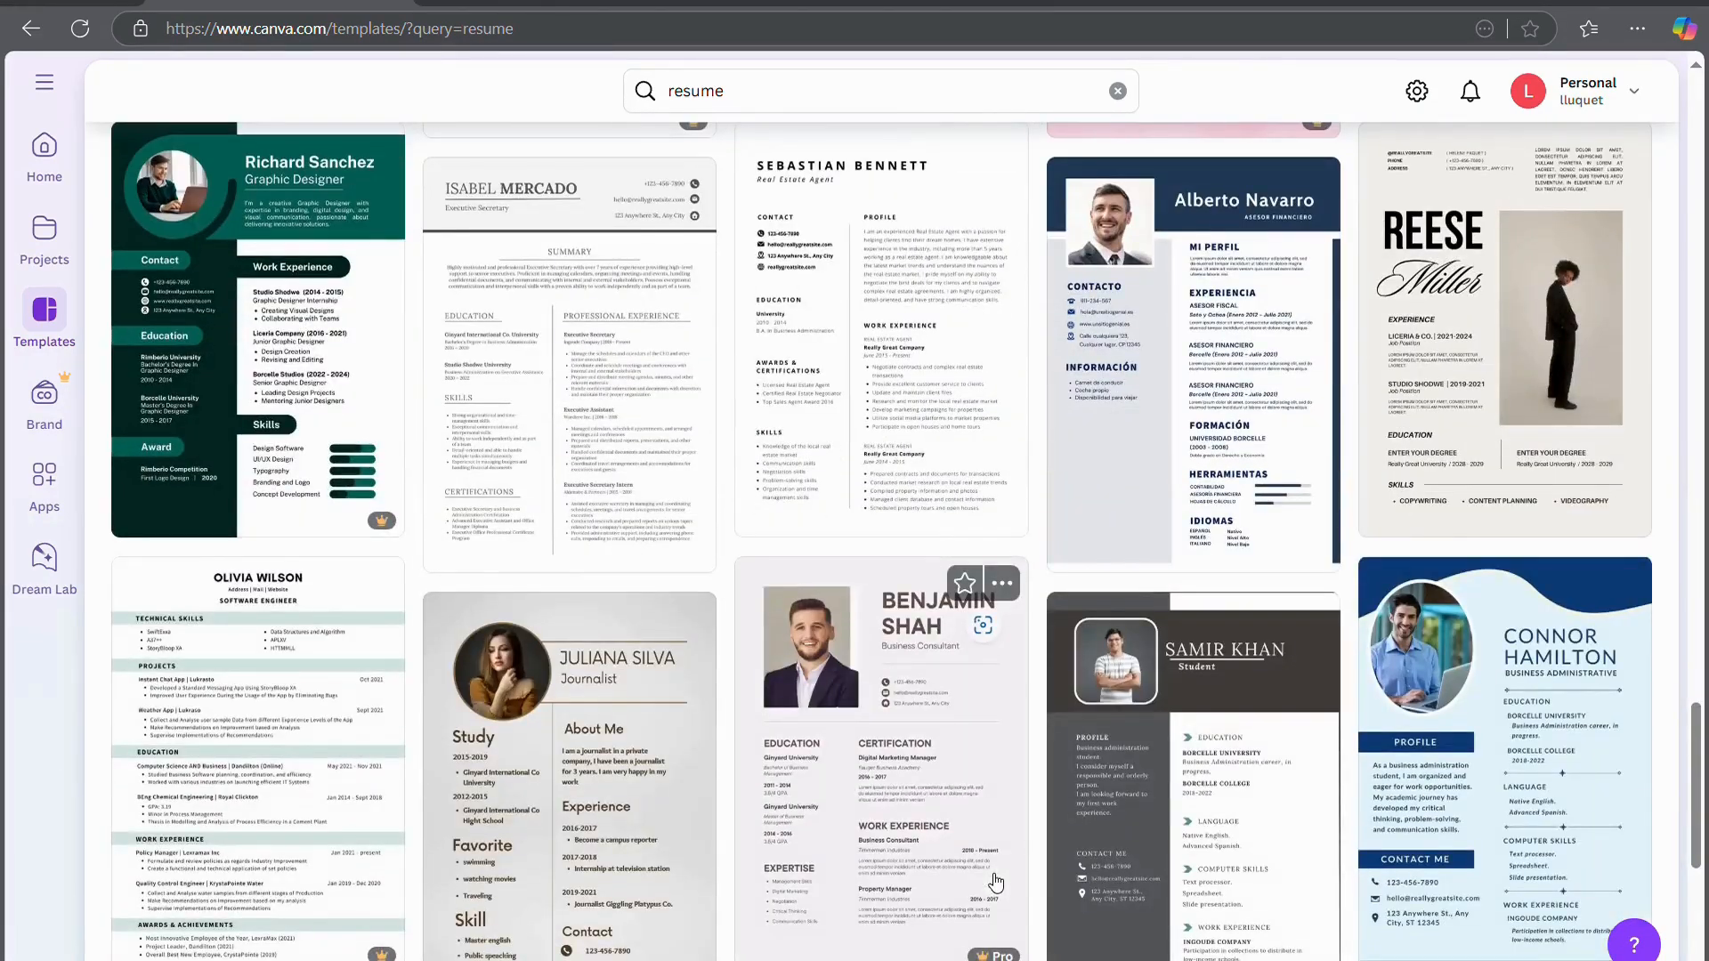
{"action": "scroll", "coordinate": [995, 881], "scroll_direction": "down", "scroll_amount": 6}
{"action": "scroll", "coordinate": [995, 881], "scroll_direction": "up", "scroll_amount": 20}
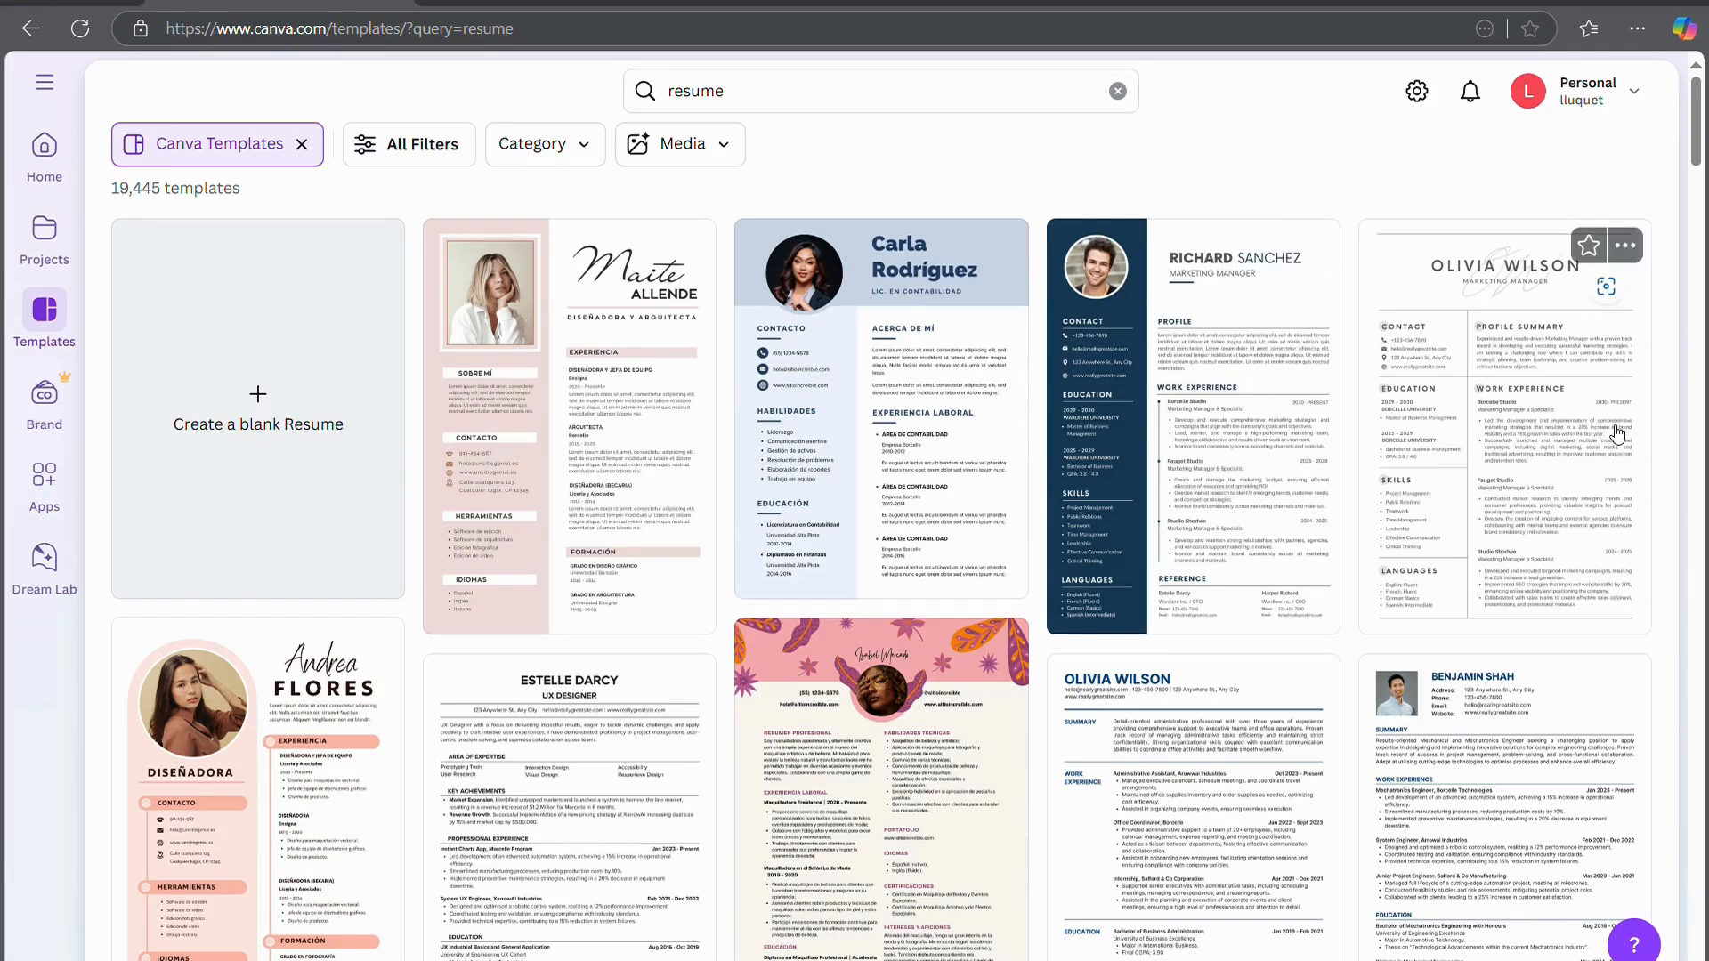
{"action": "scroll", "coordinate": [1431, 552], "scroll_direction": "down", "scroll_amount": 5}
{"action": "scroll", "coordinate": [1433, 558], "scroll_direction": "down", "scroll_amount": 5}
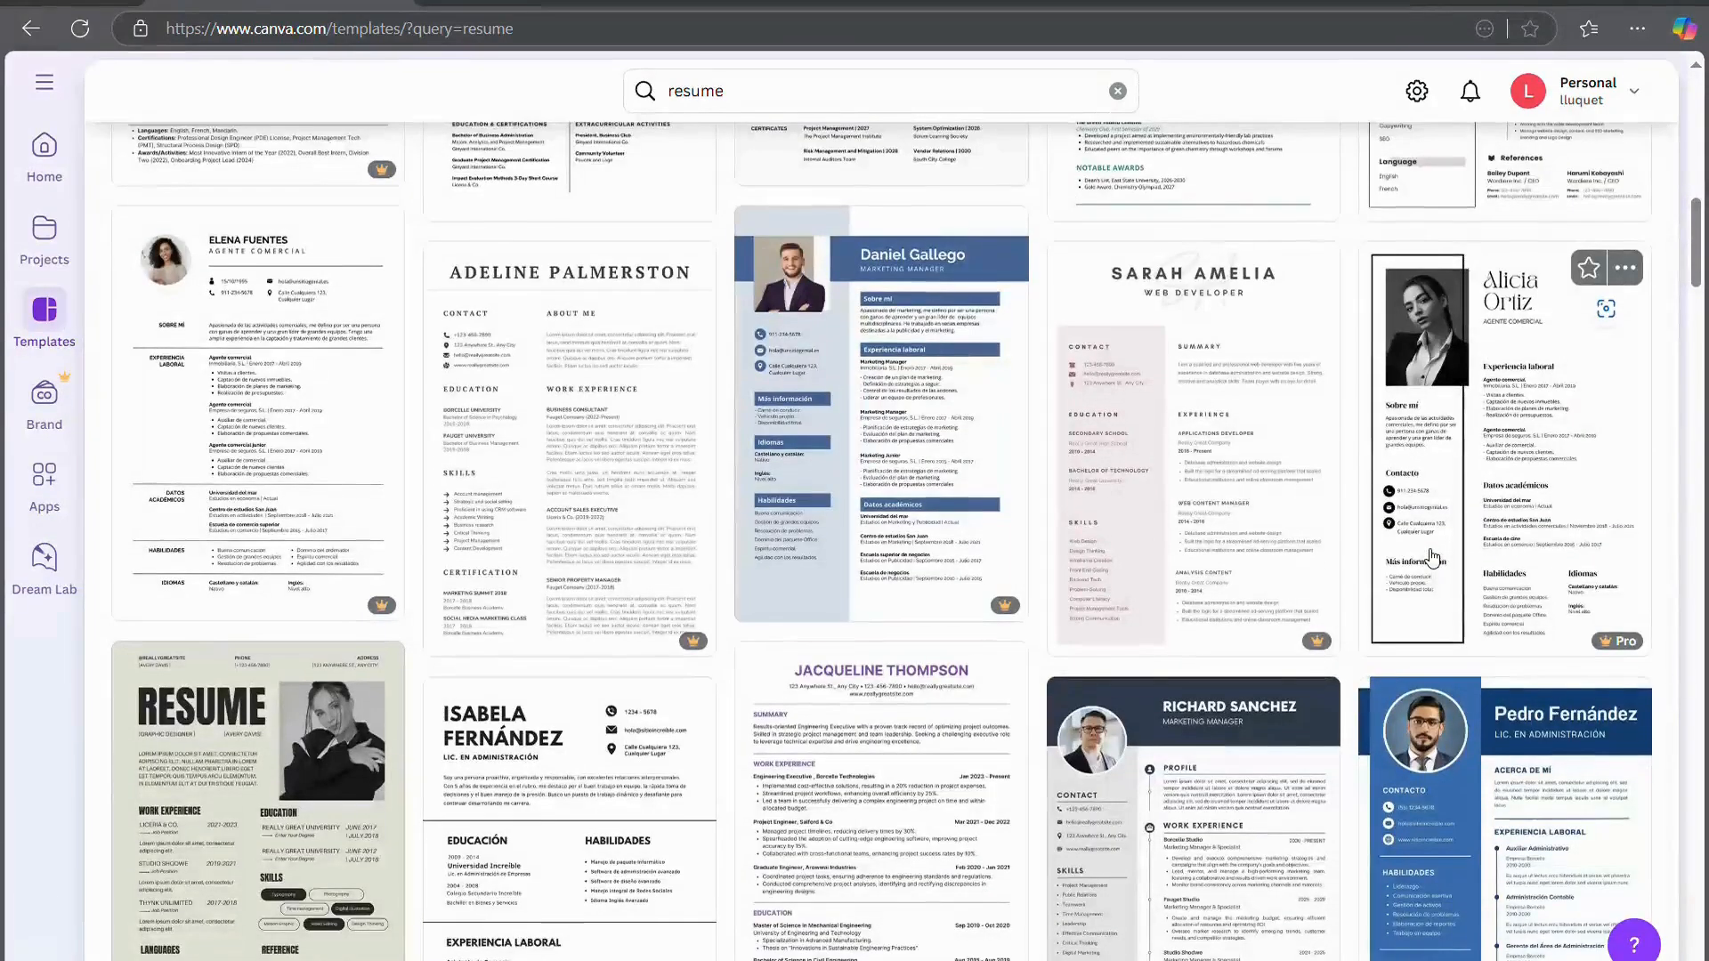
Preview the Pink Minimalist CV Resume template, close it, and return to the top of the results
{"action": "left_click", "coordinate": [1145, 452]}
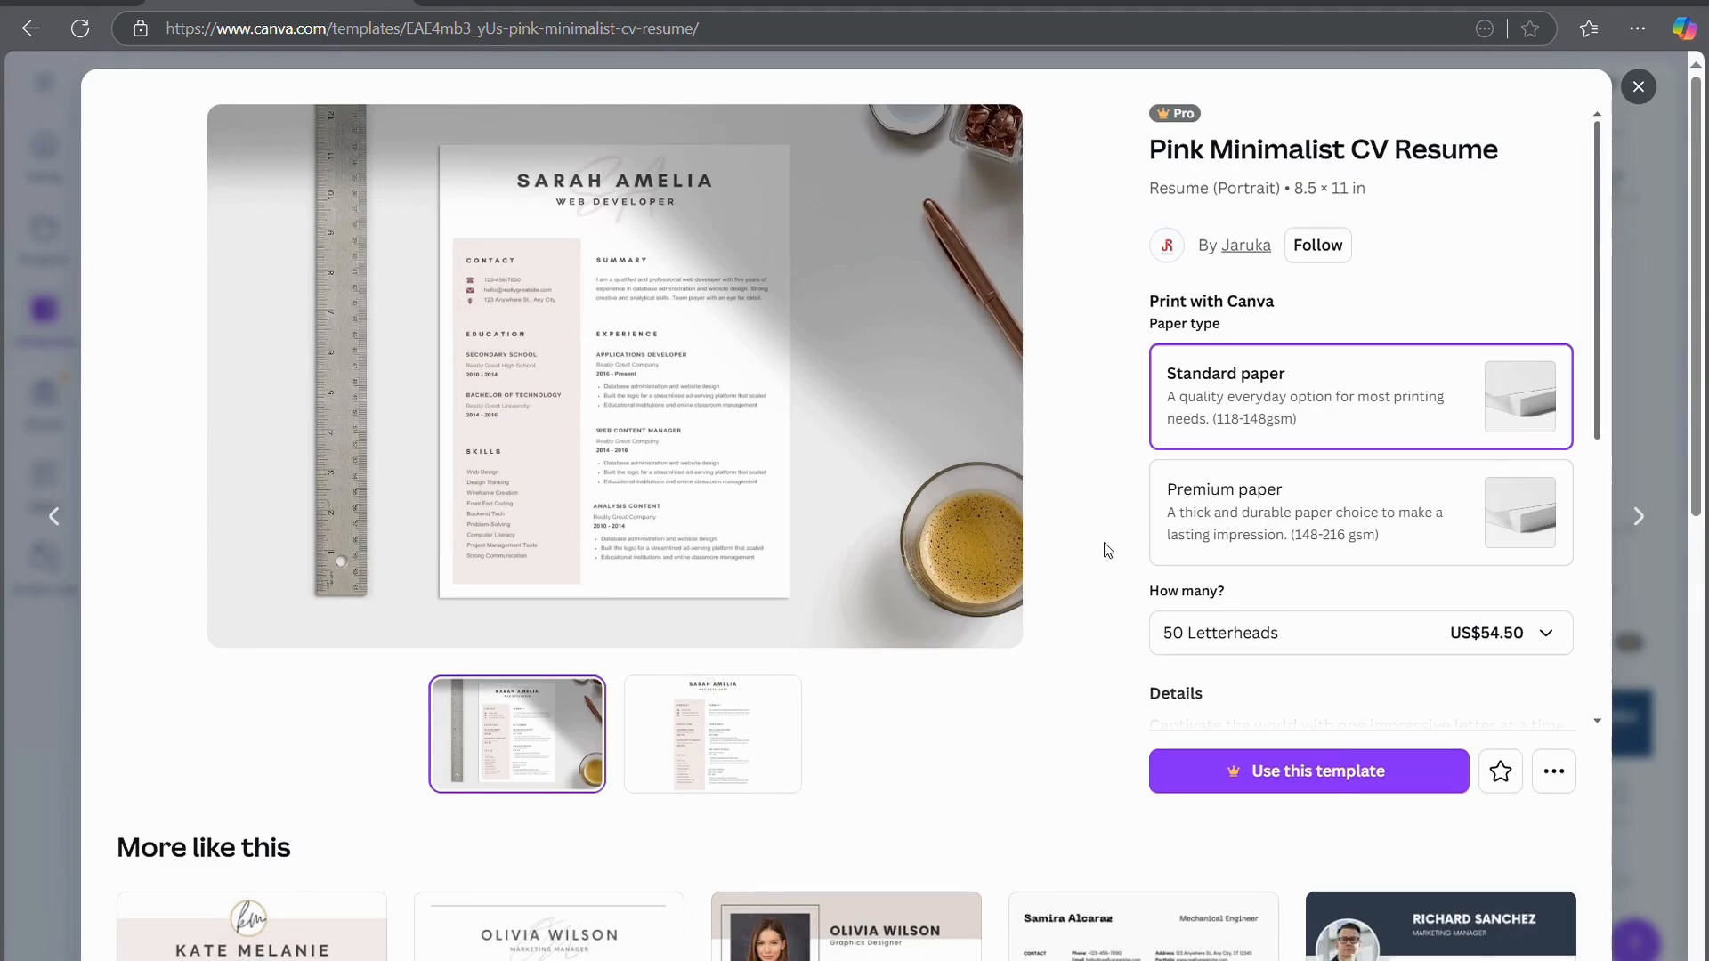
{"action": "left_click", "coordinate": [1652, 670]}
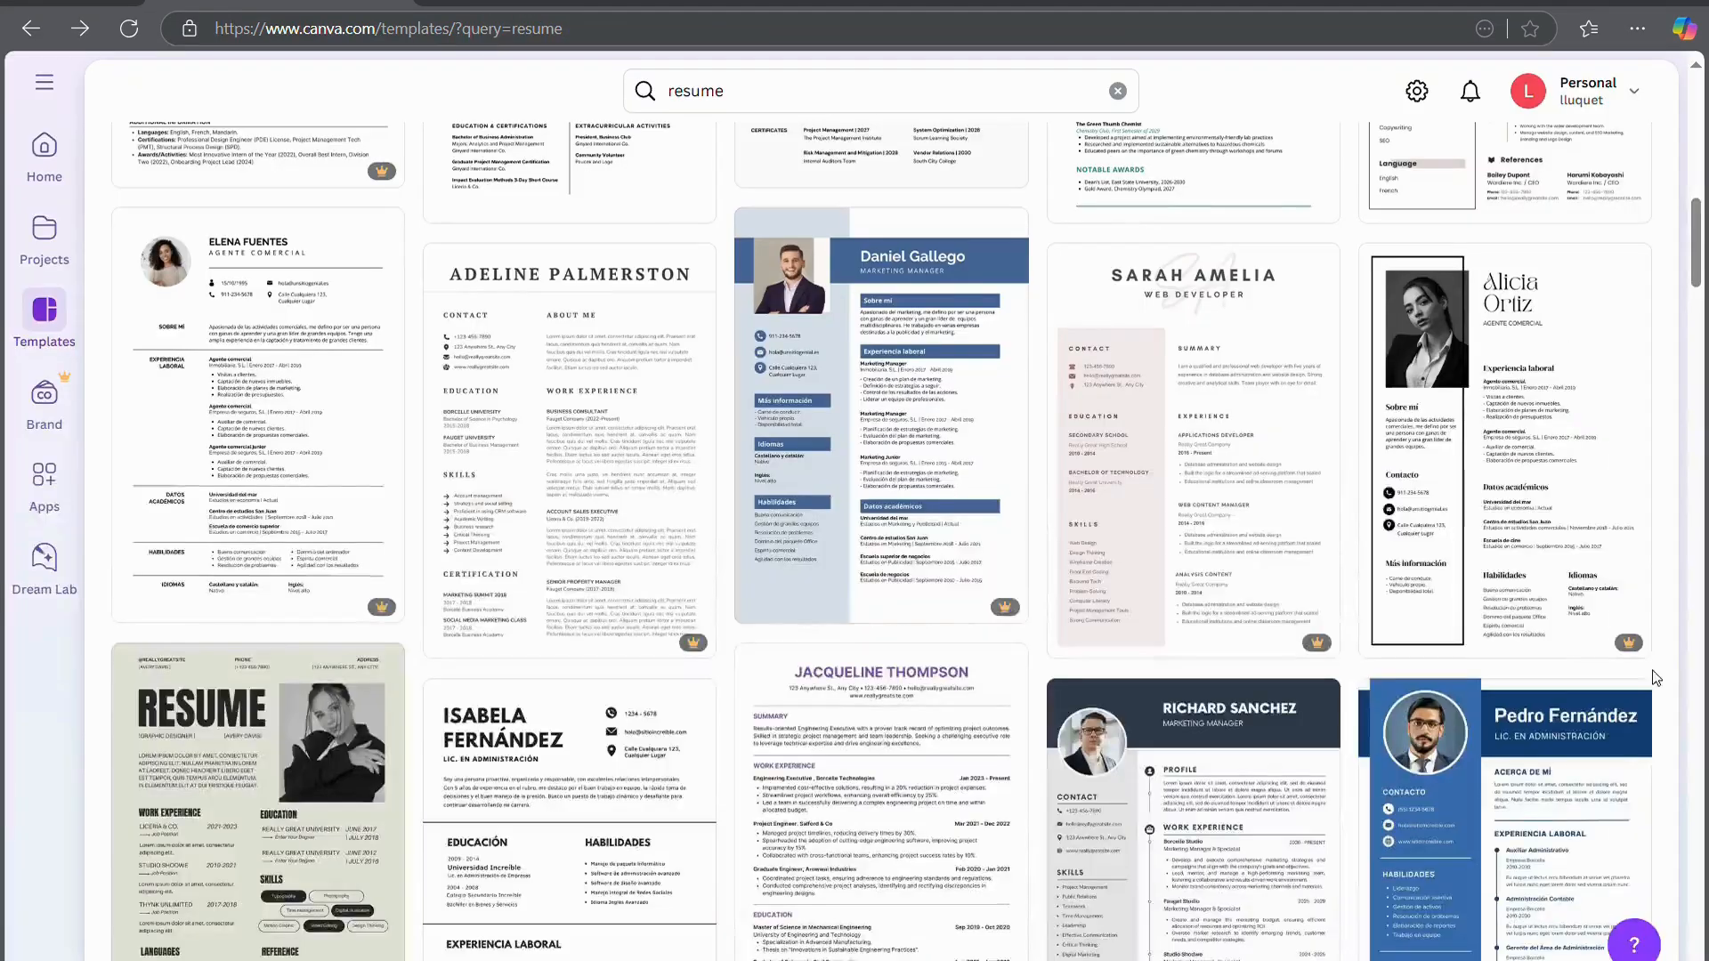
{"action": "scroll", "coordinate": [1522, 746], "scroll_direction": "down", "scroll_amount": 10}
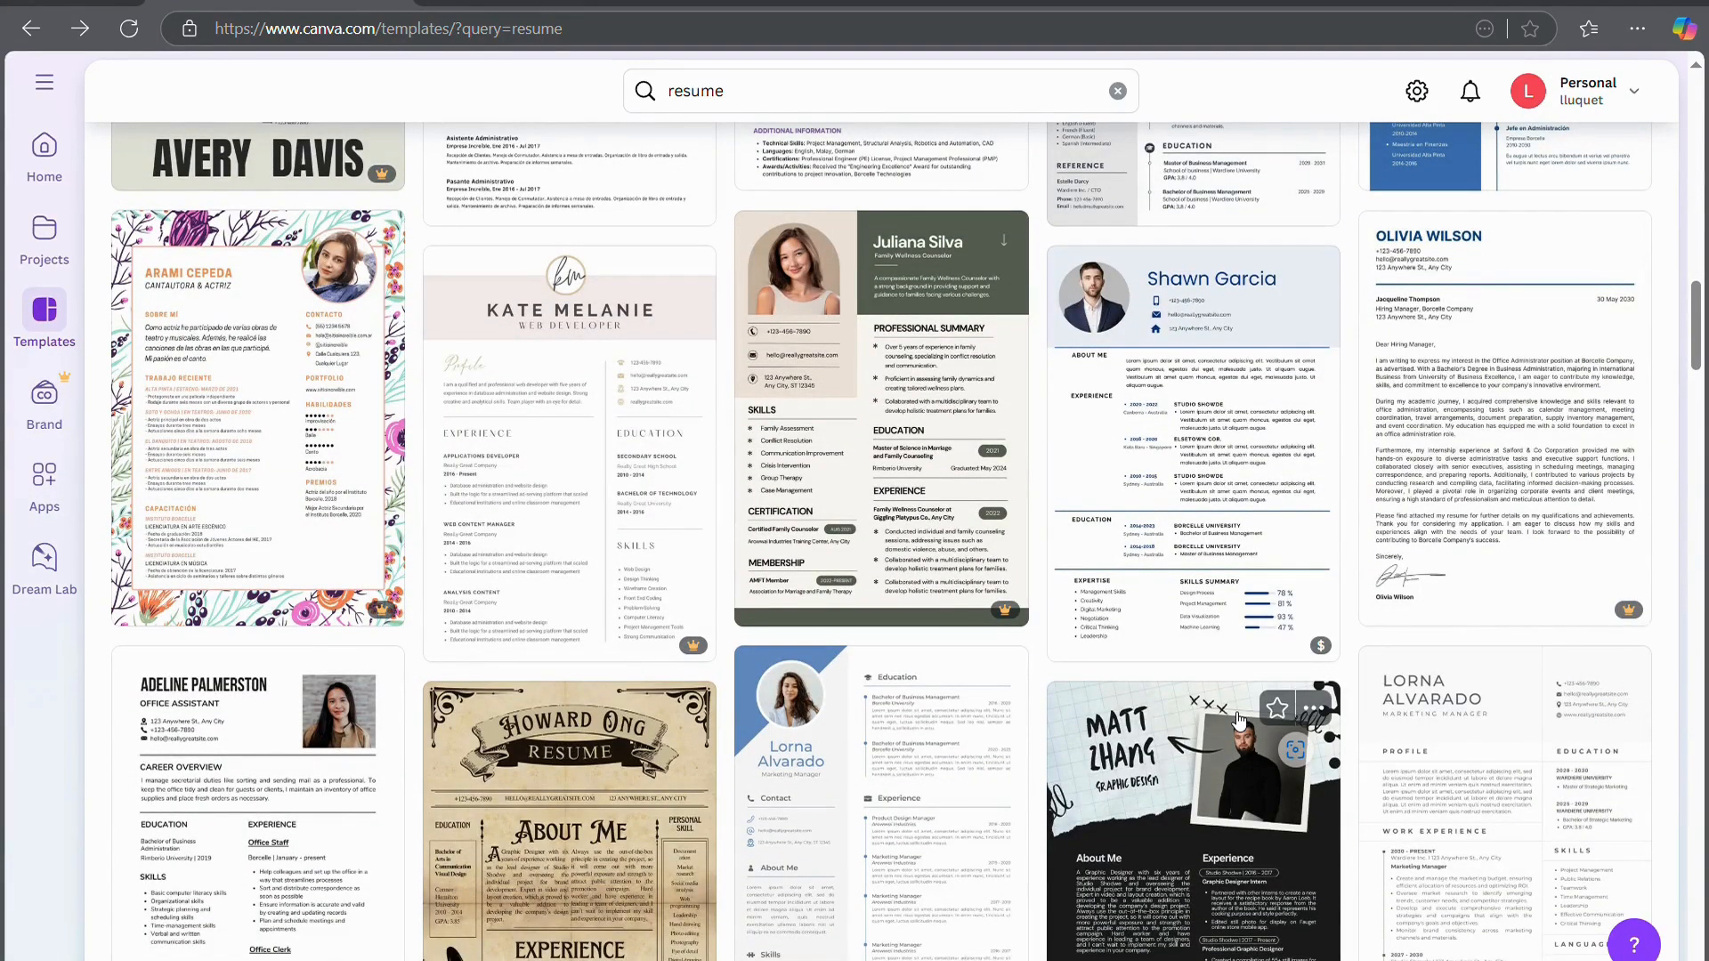
{"action": "scroll", "coordinate": [1239, 719], "scroll_direction": "up", "scroll_amount": 10}
{"action": "scroll", "coordinate": [1239, 719], "scroll_direction": "up", "scroll_amount": 3}
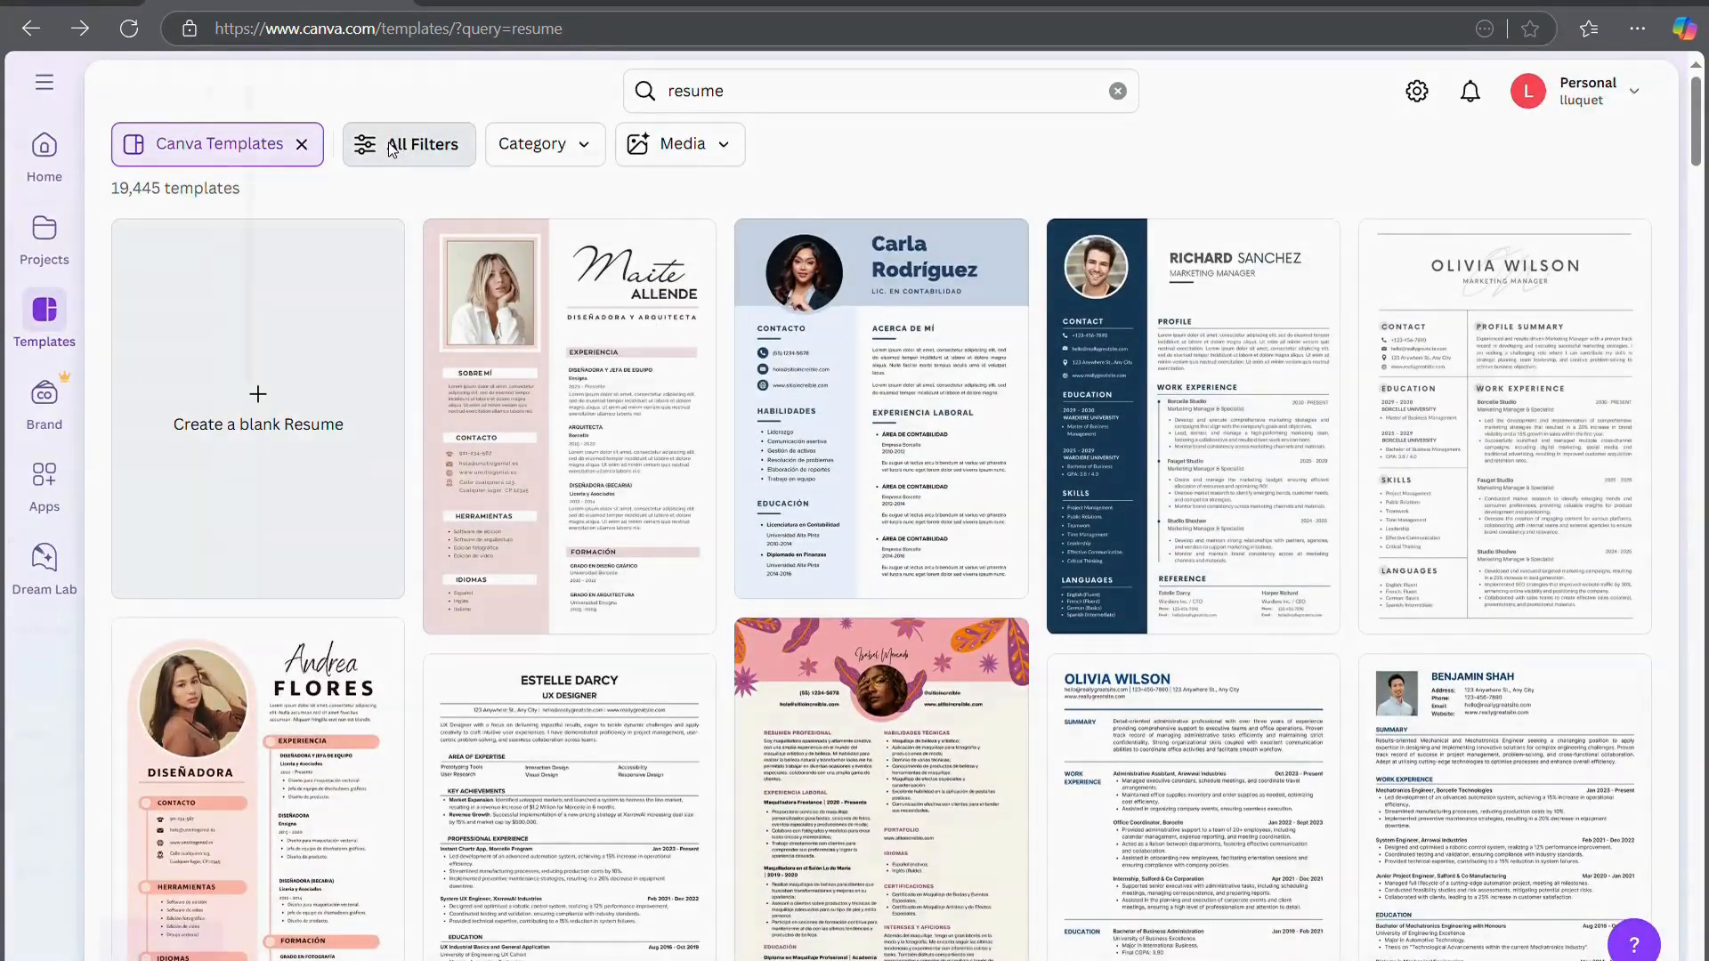
{"action": "left_click", "coordinate": [392, 145]}
{"action": "scroll", "coordinate": [206, 601], "scroll_direction": "down", "scroll_amount": 6}
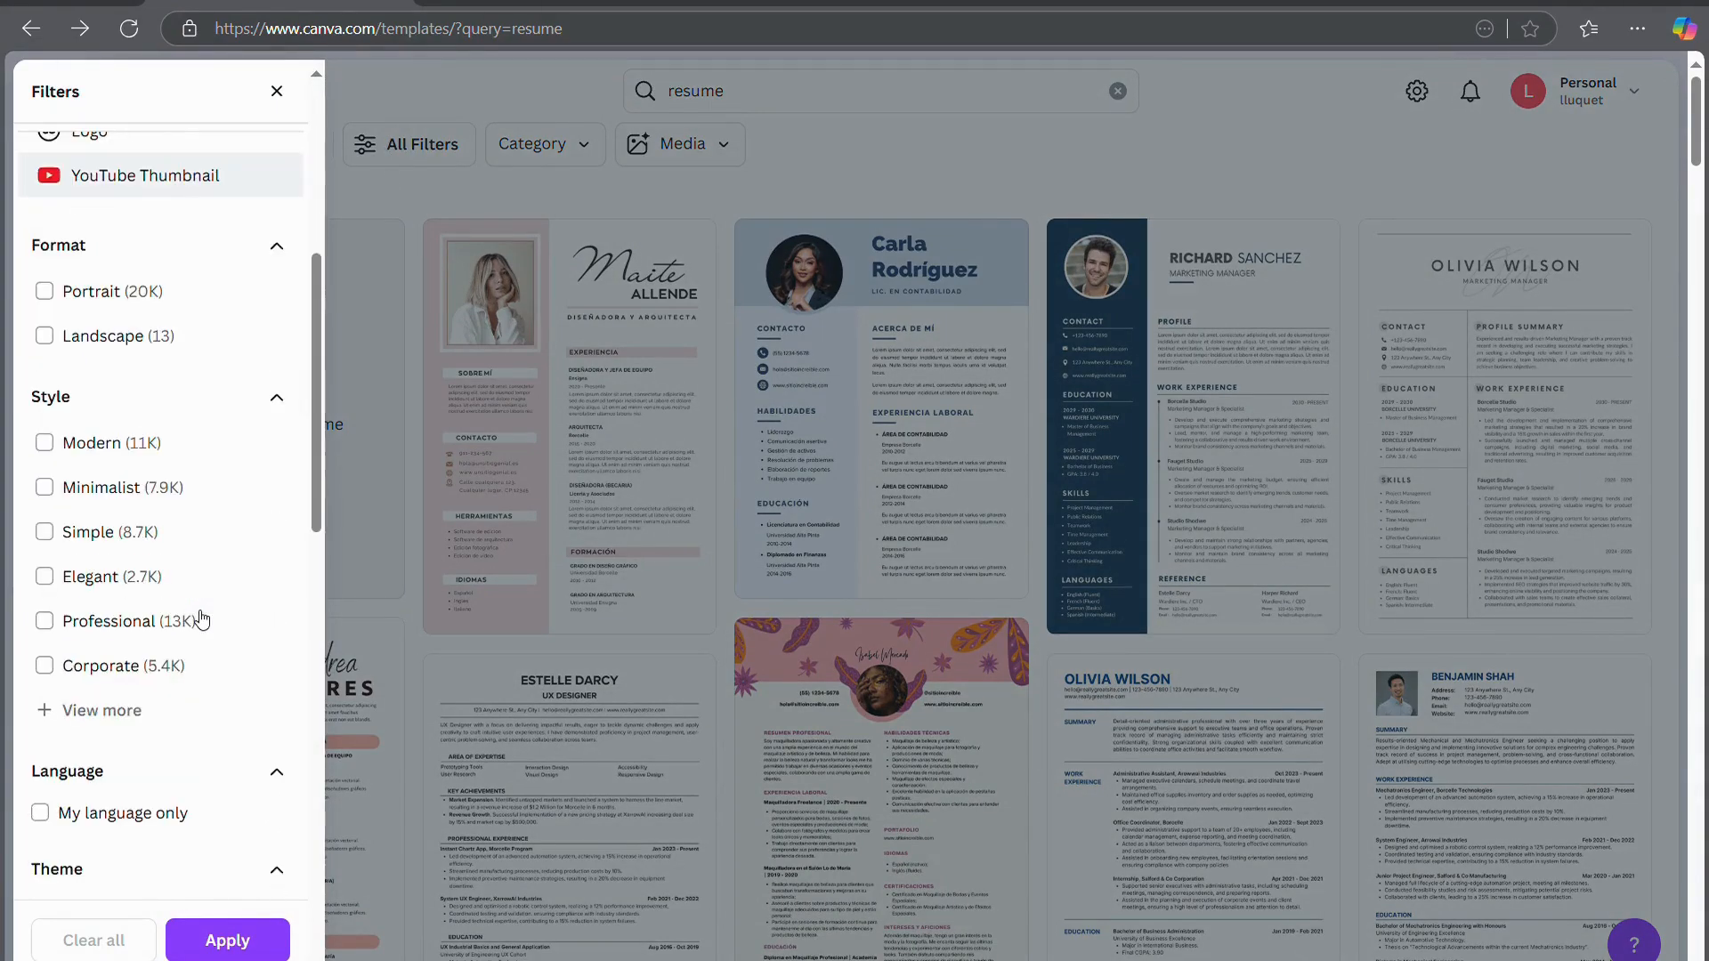
{"action": "scroll", "coordinate": [202, 620], "scroll_direction": "down", "scroll_amount": 6}
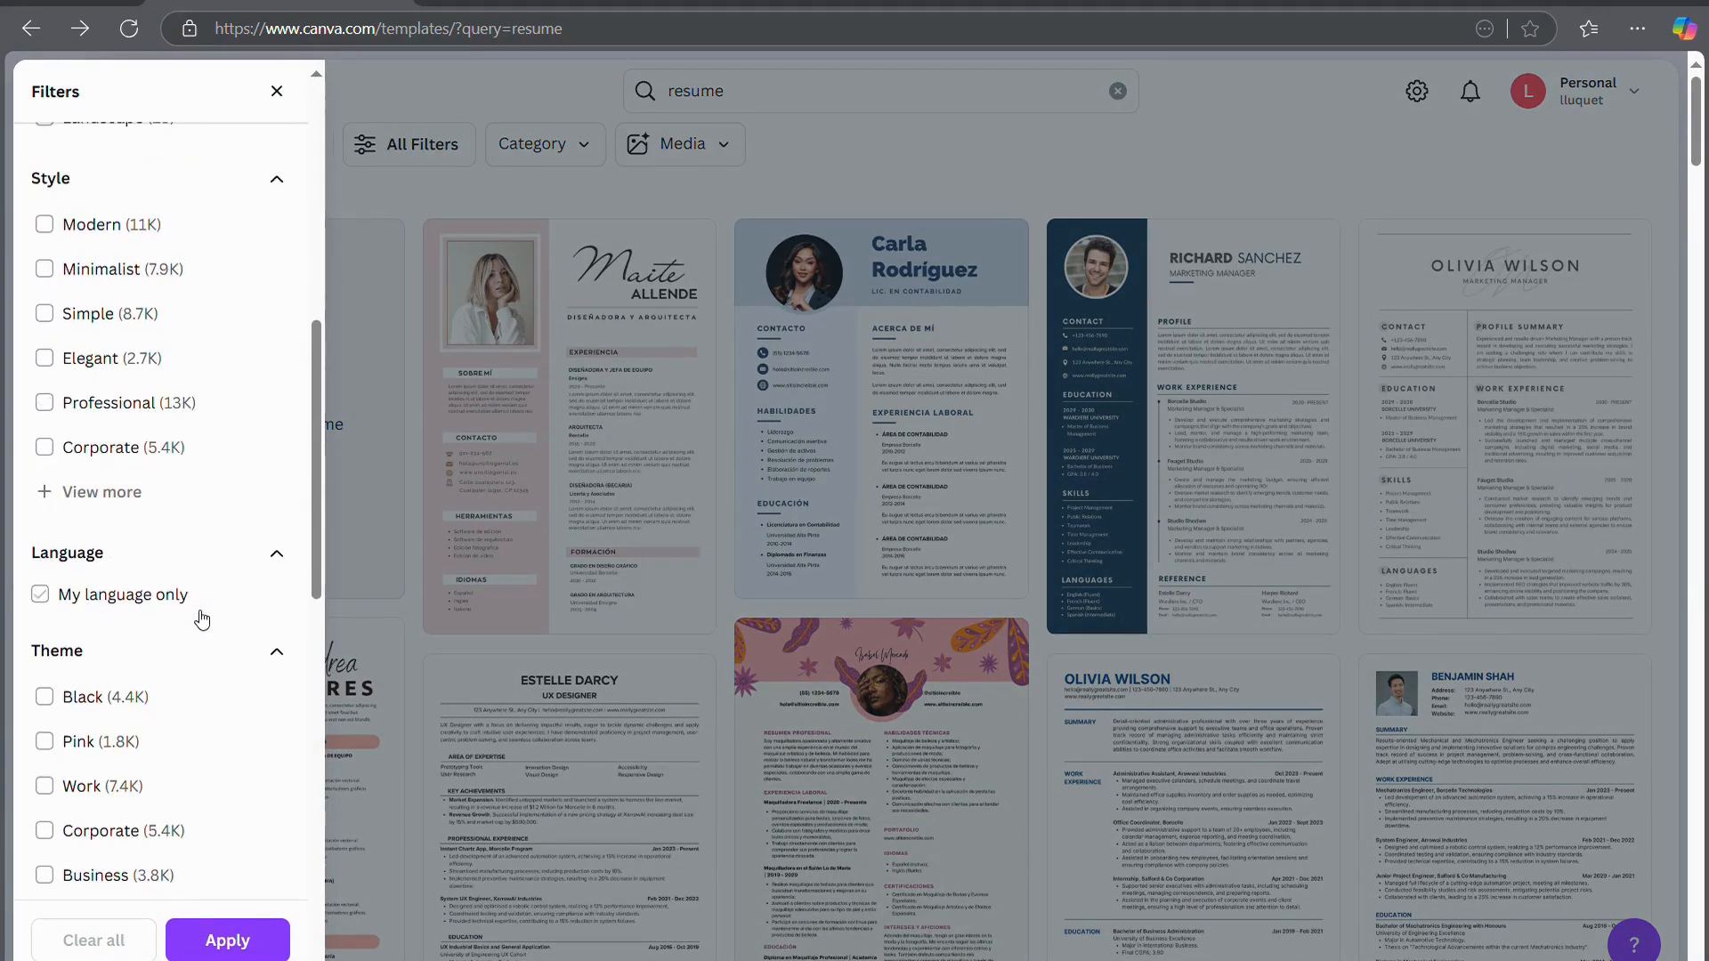
{"action": "scroll", "coordinate": [202, 620], "scroll_direction": "down", "scroll_amount": 6}
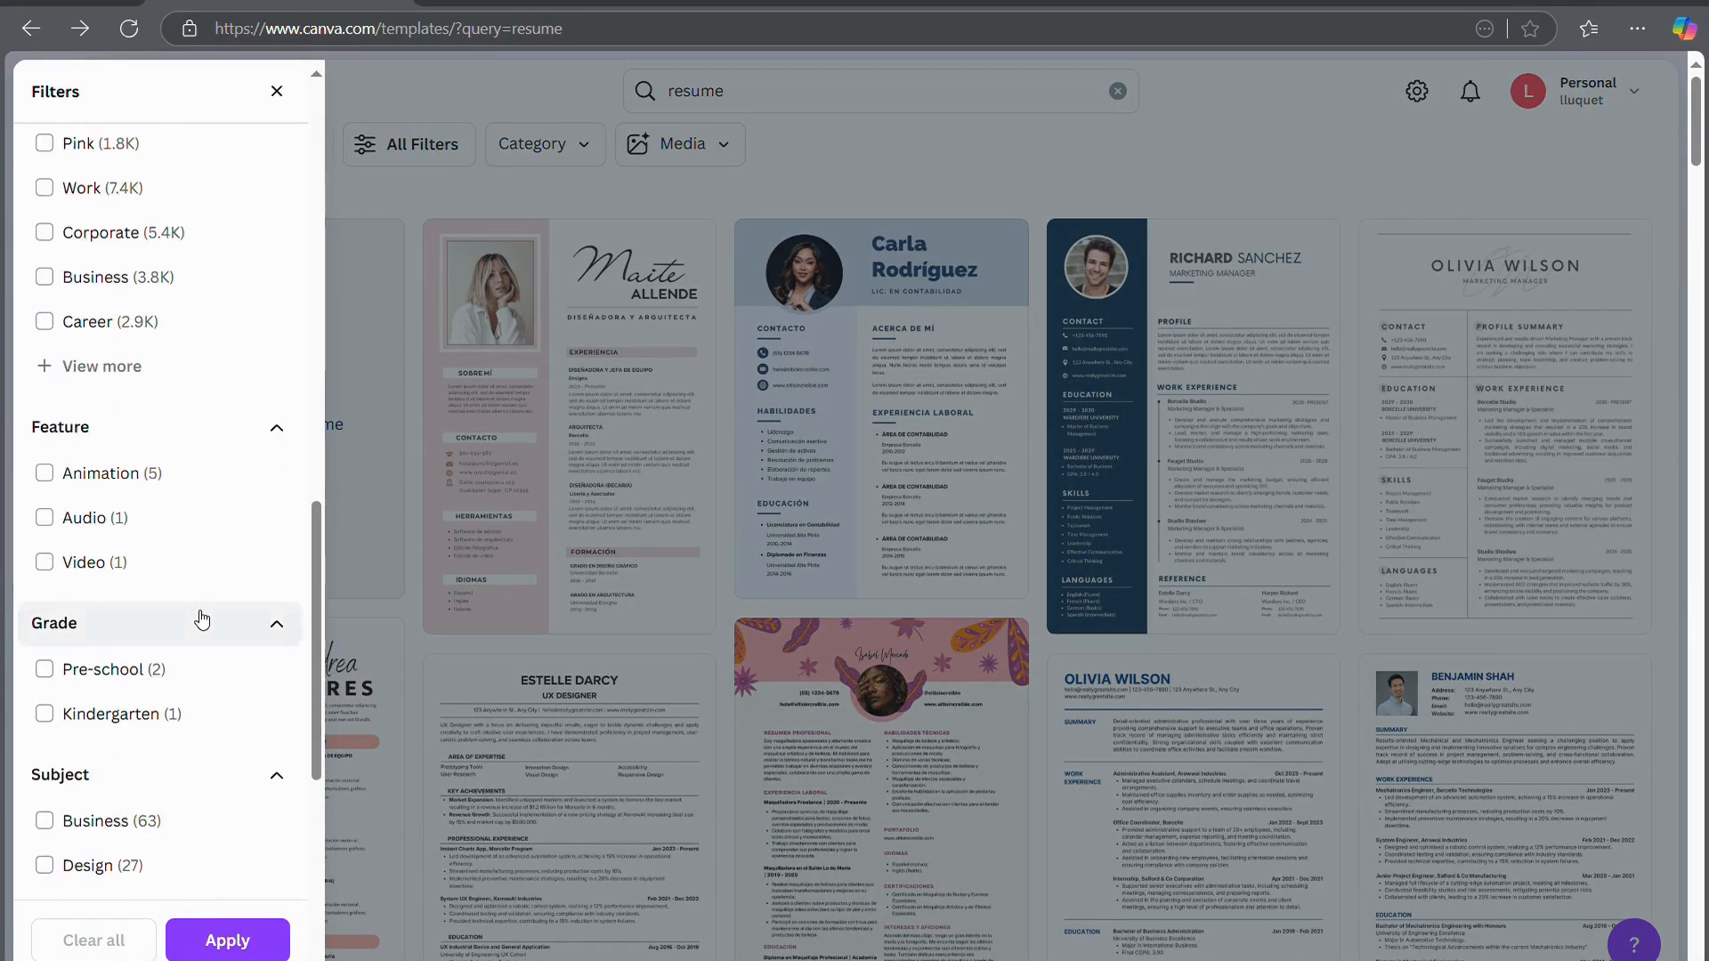
{"action": "scroll", "coordinate": [203, 621], "scroll_direction": "down", "scroll_amount": 5}
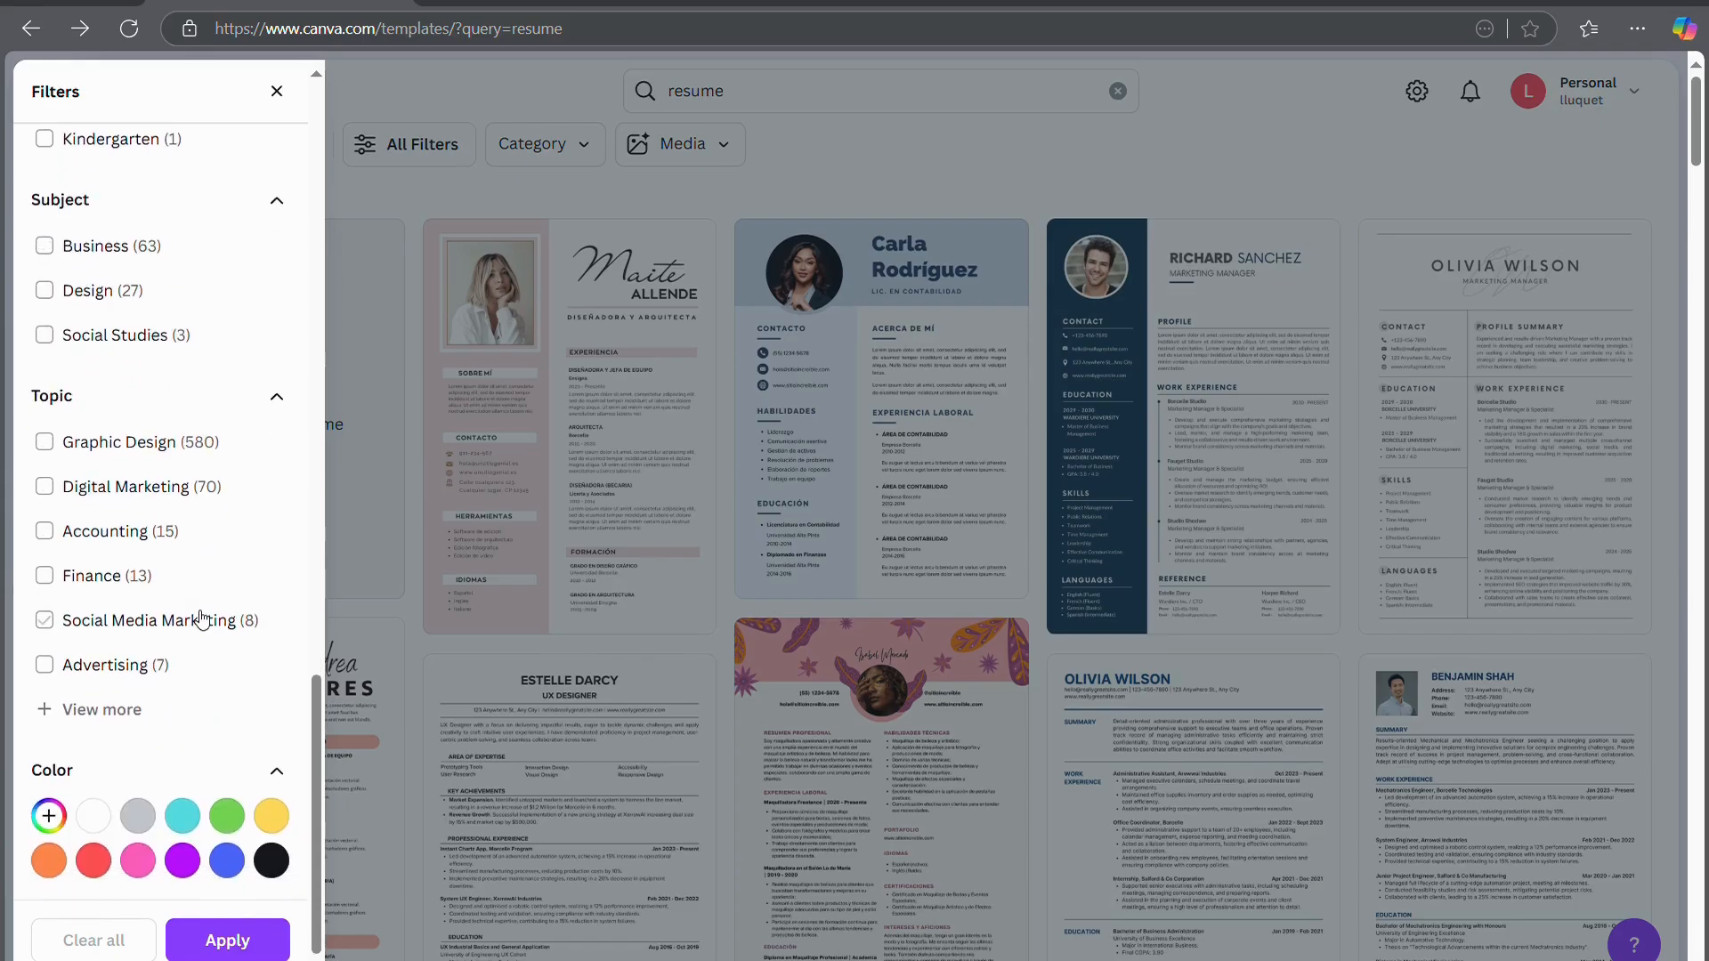
{"action": "scroll", "coordinate": [202, 614], "scroll_direction": "up", "scroll_amount": 20}
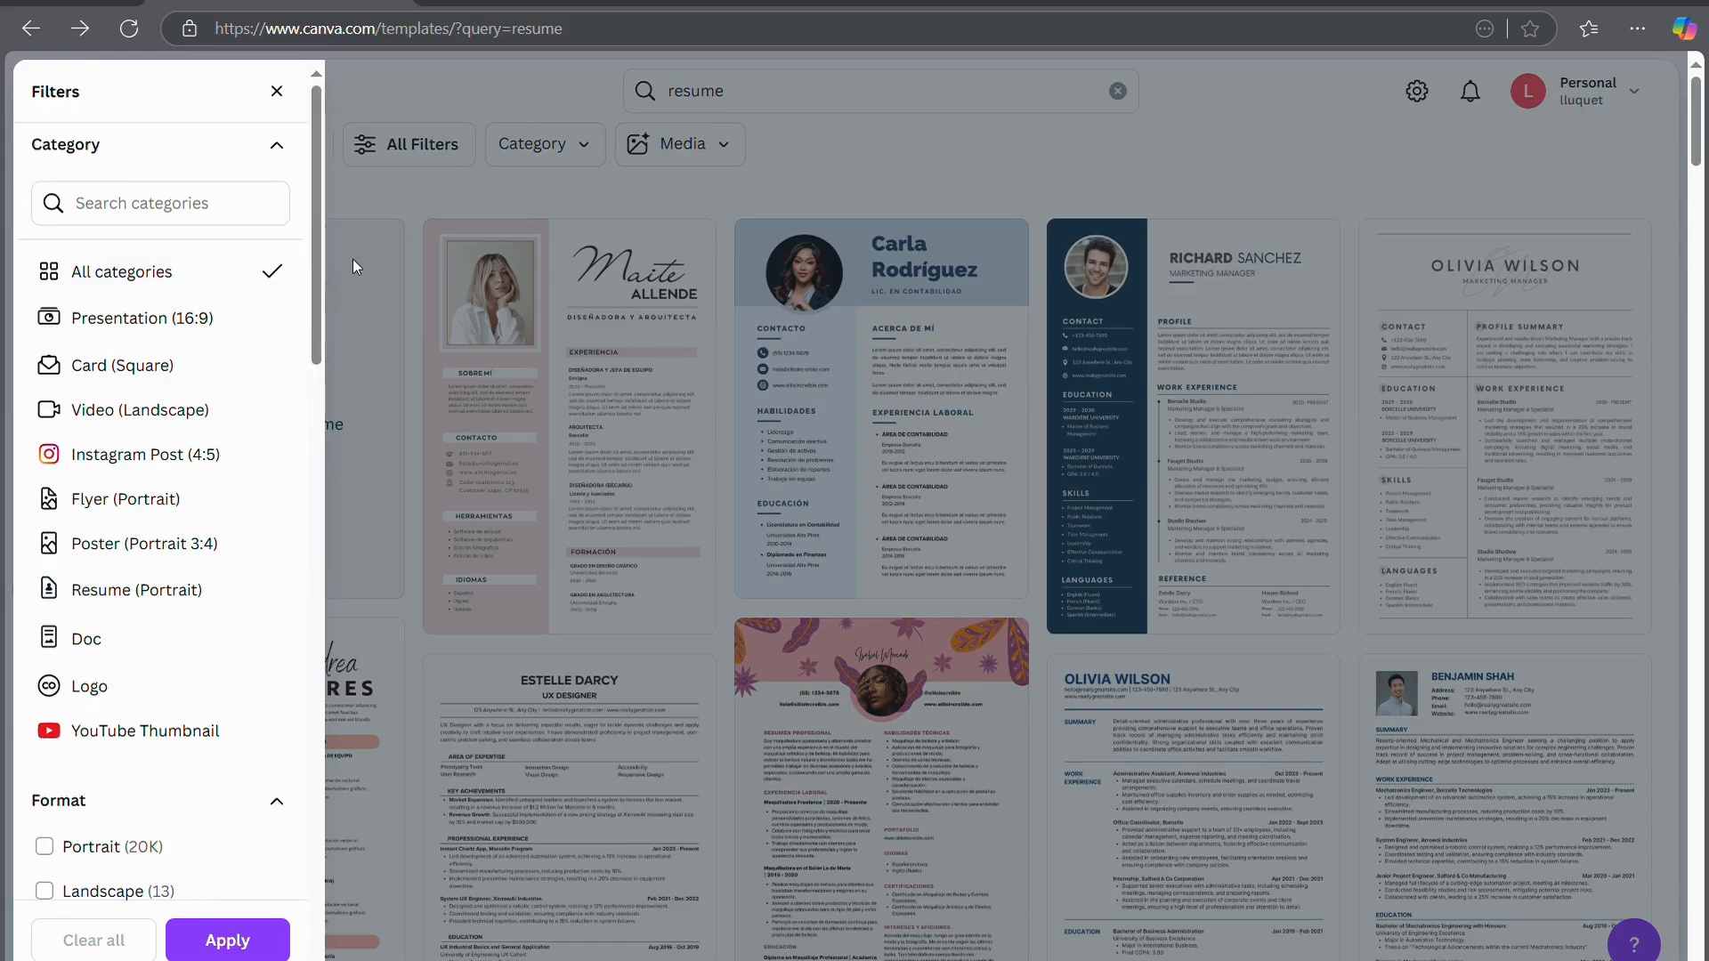
{"action": "left_click", "coordinate": [452, 264]}
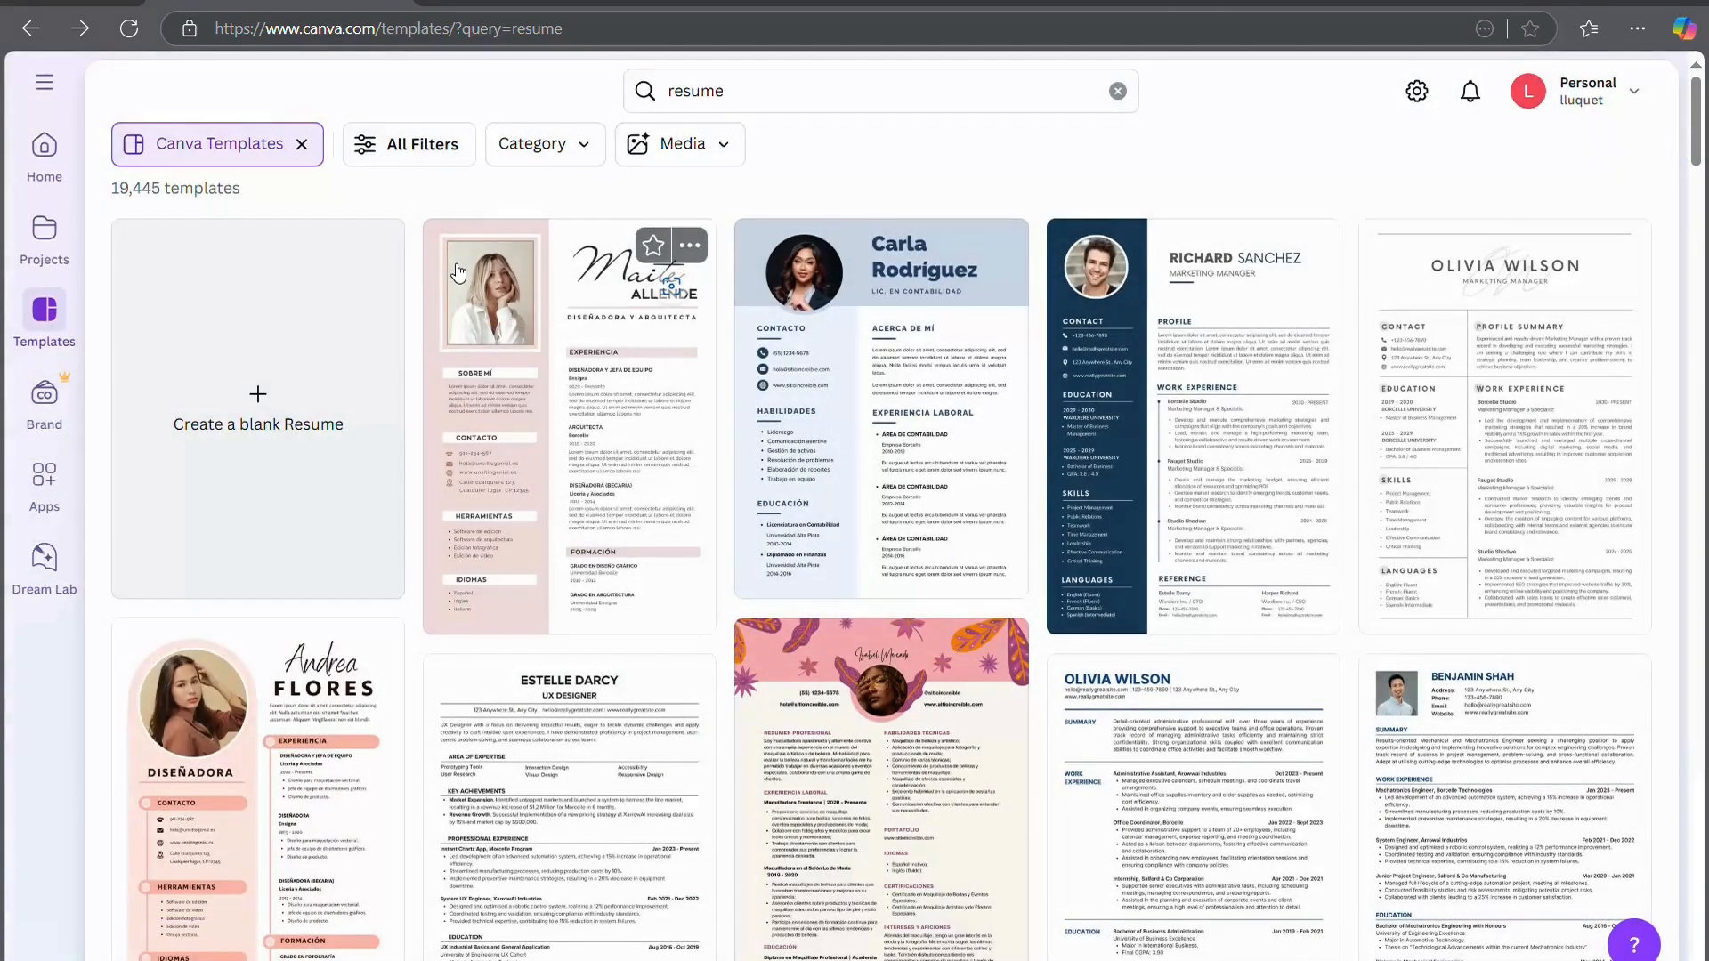
{"action": "left_click", "coordinate": [580, 145]}
{"action": "scroll", "coordinate": [719, 403], "scroll_direction": "down", "scroll_amount": 3}
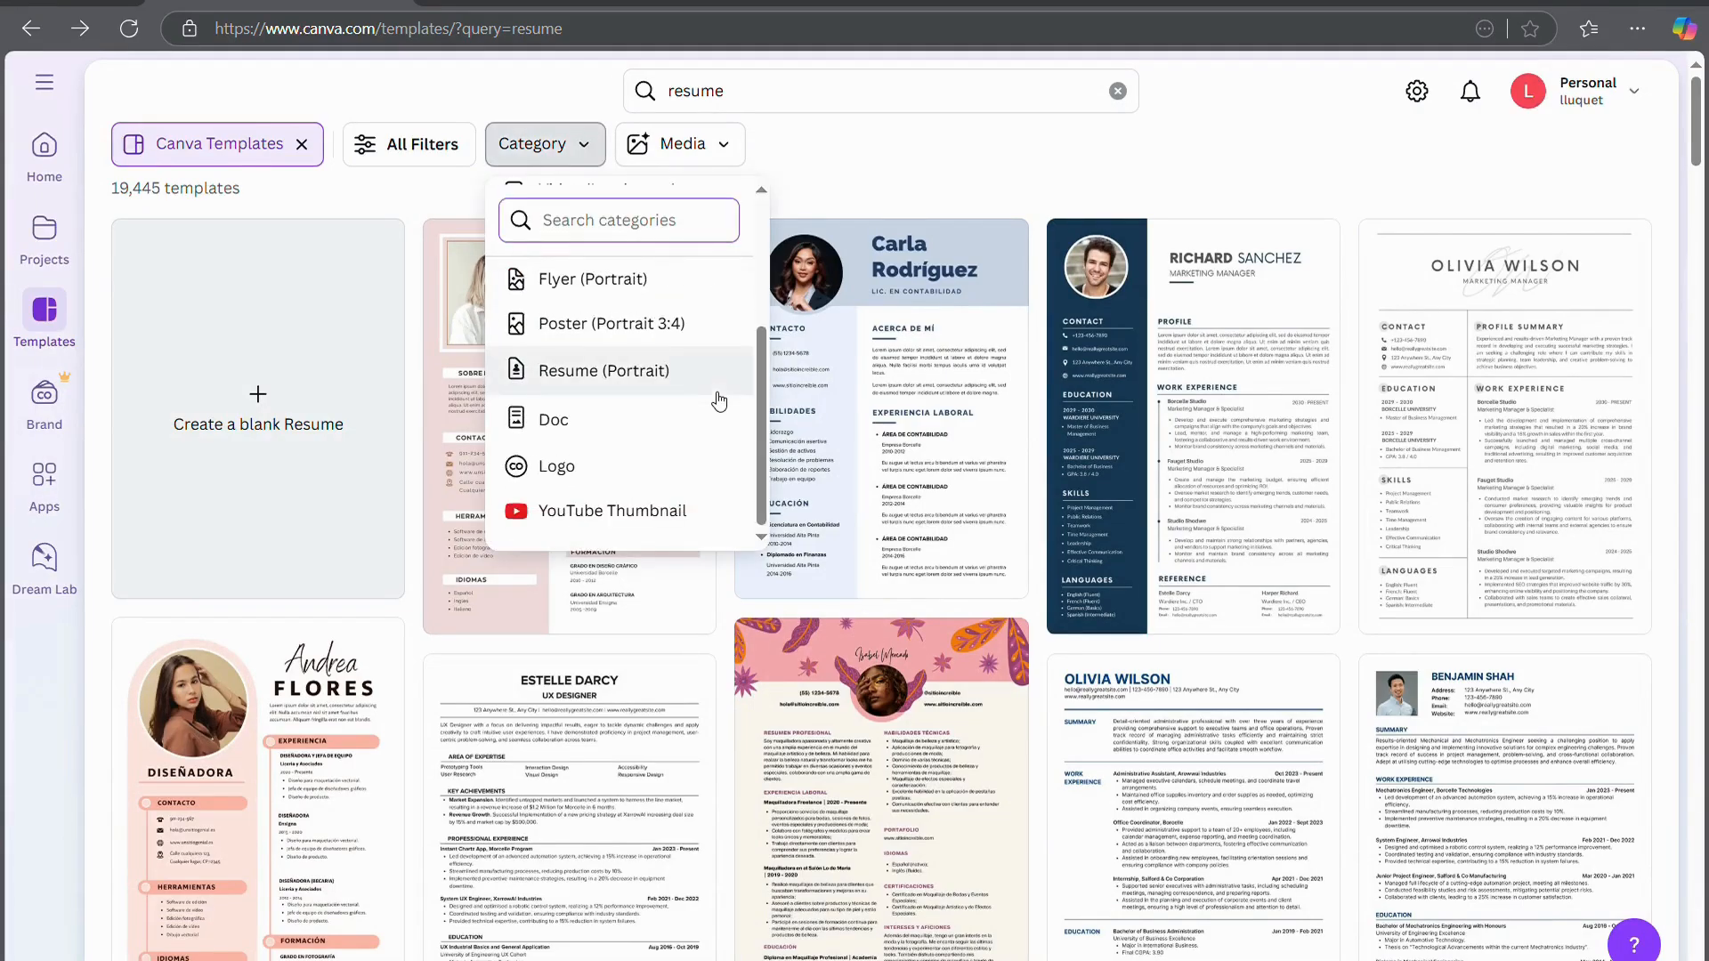
{"action": "left_click", "coordinate": [777, 169]}
{"action": "left_click", "coordinate": [736, 157]}
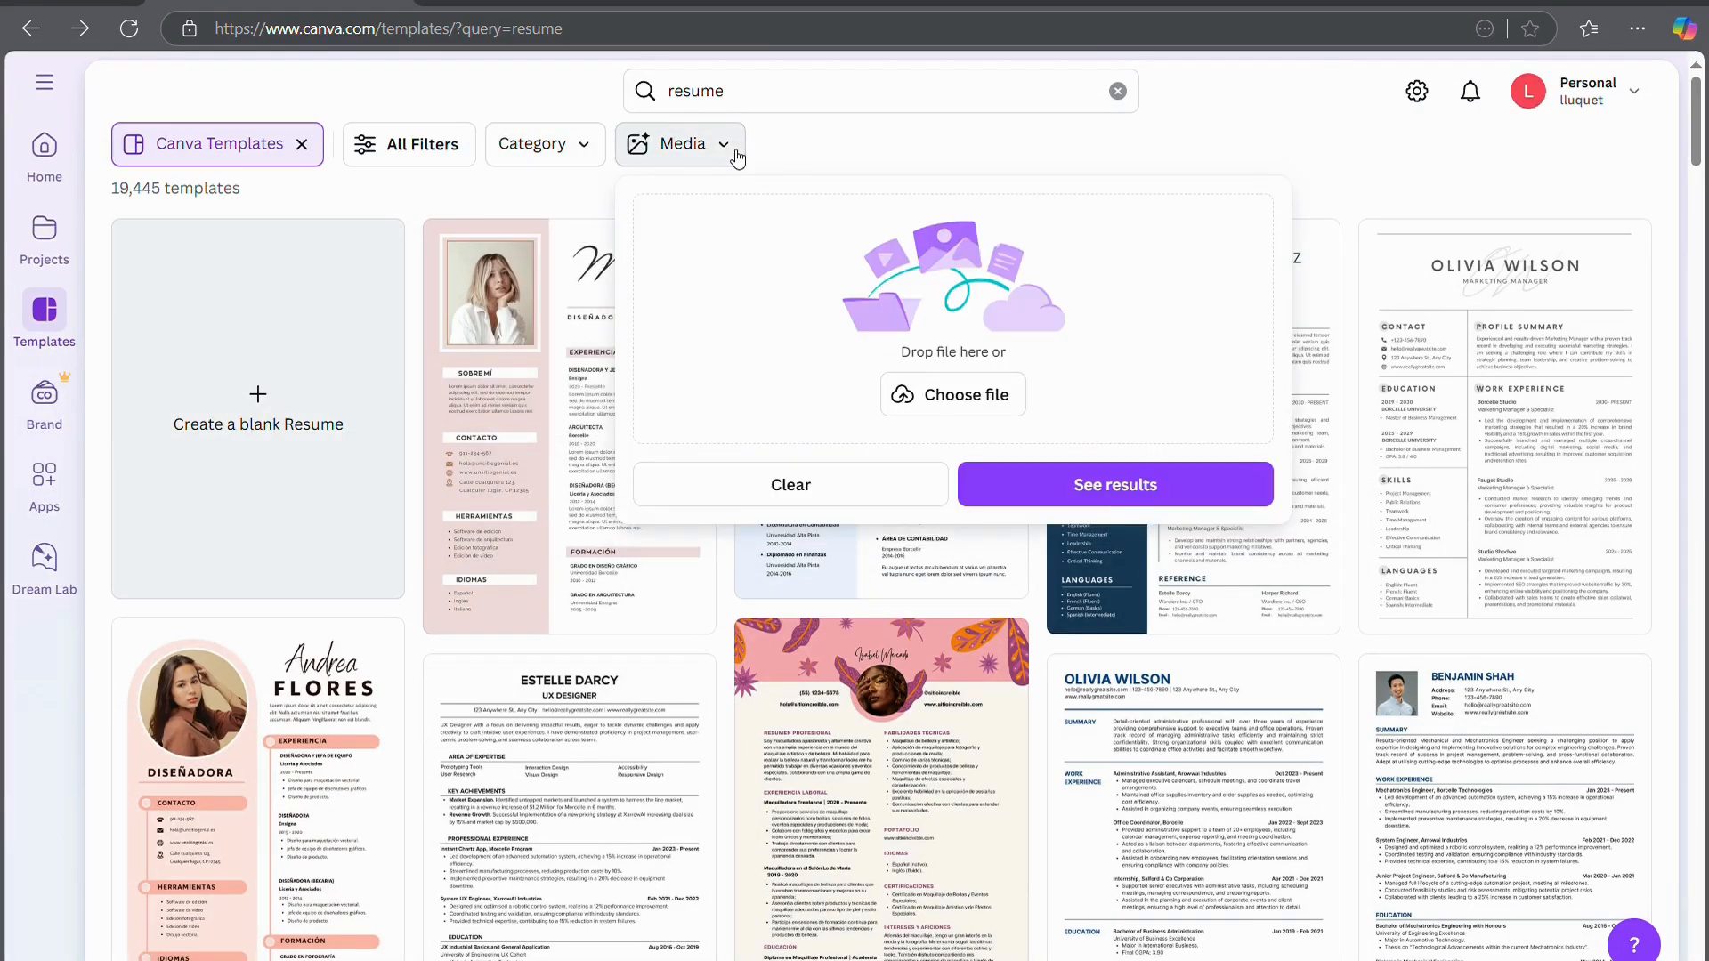
{"action": "left_click", "coordinate": [810, 125]}
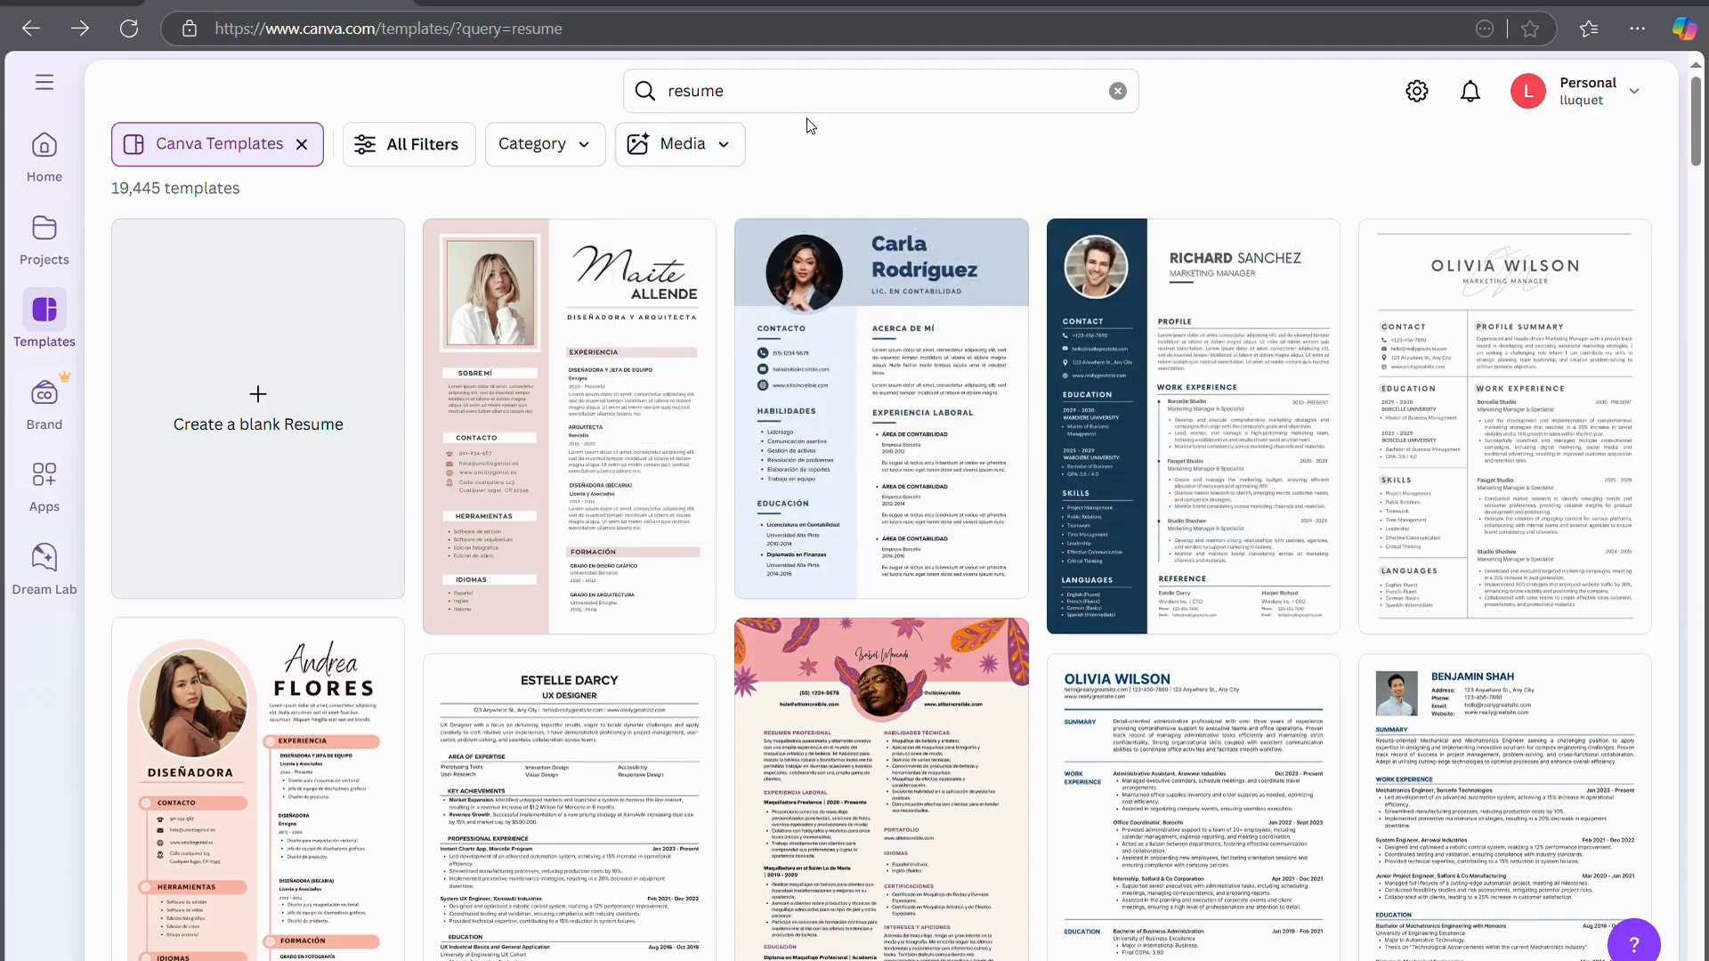
{"action": "scroll", "coordinate": [1024, 498], "scroll_direction": "down", "scroll_amount": 5}
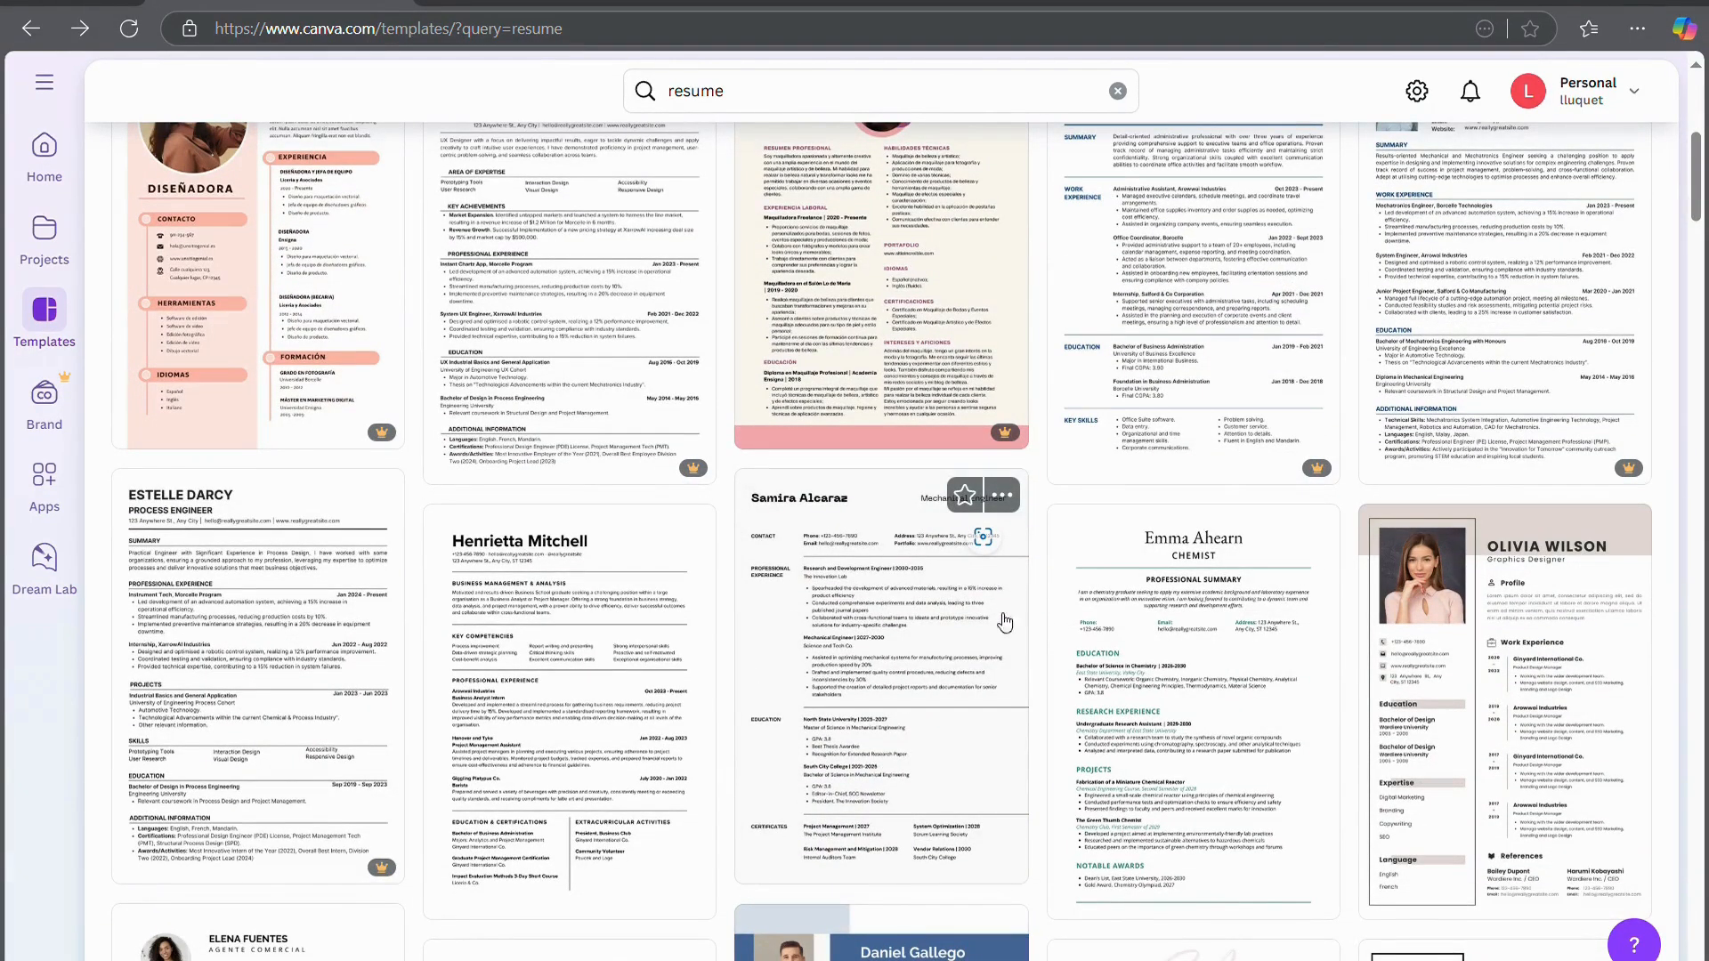
Customize the Science and Engineering Resume in White Black Simple Style template into a new design
{"action": "left_click", "coordinate": [928, 674]}
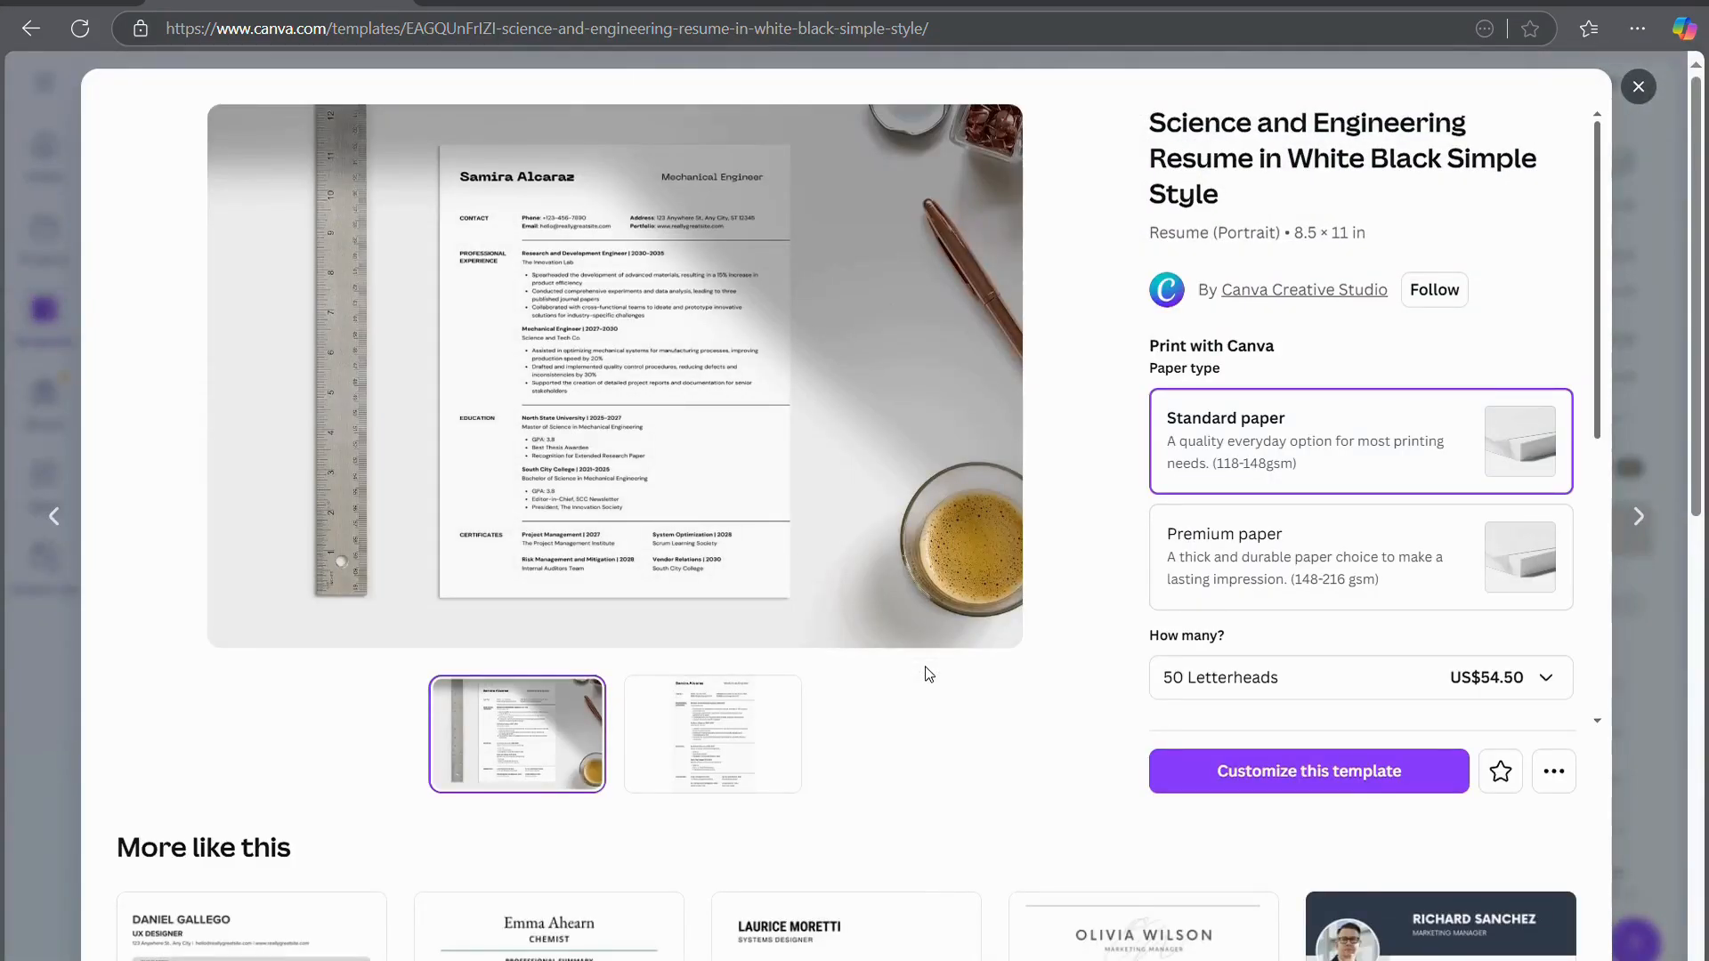
{"action": "left_click", "coordinate": [1268, 771]}
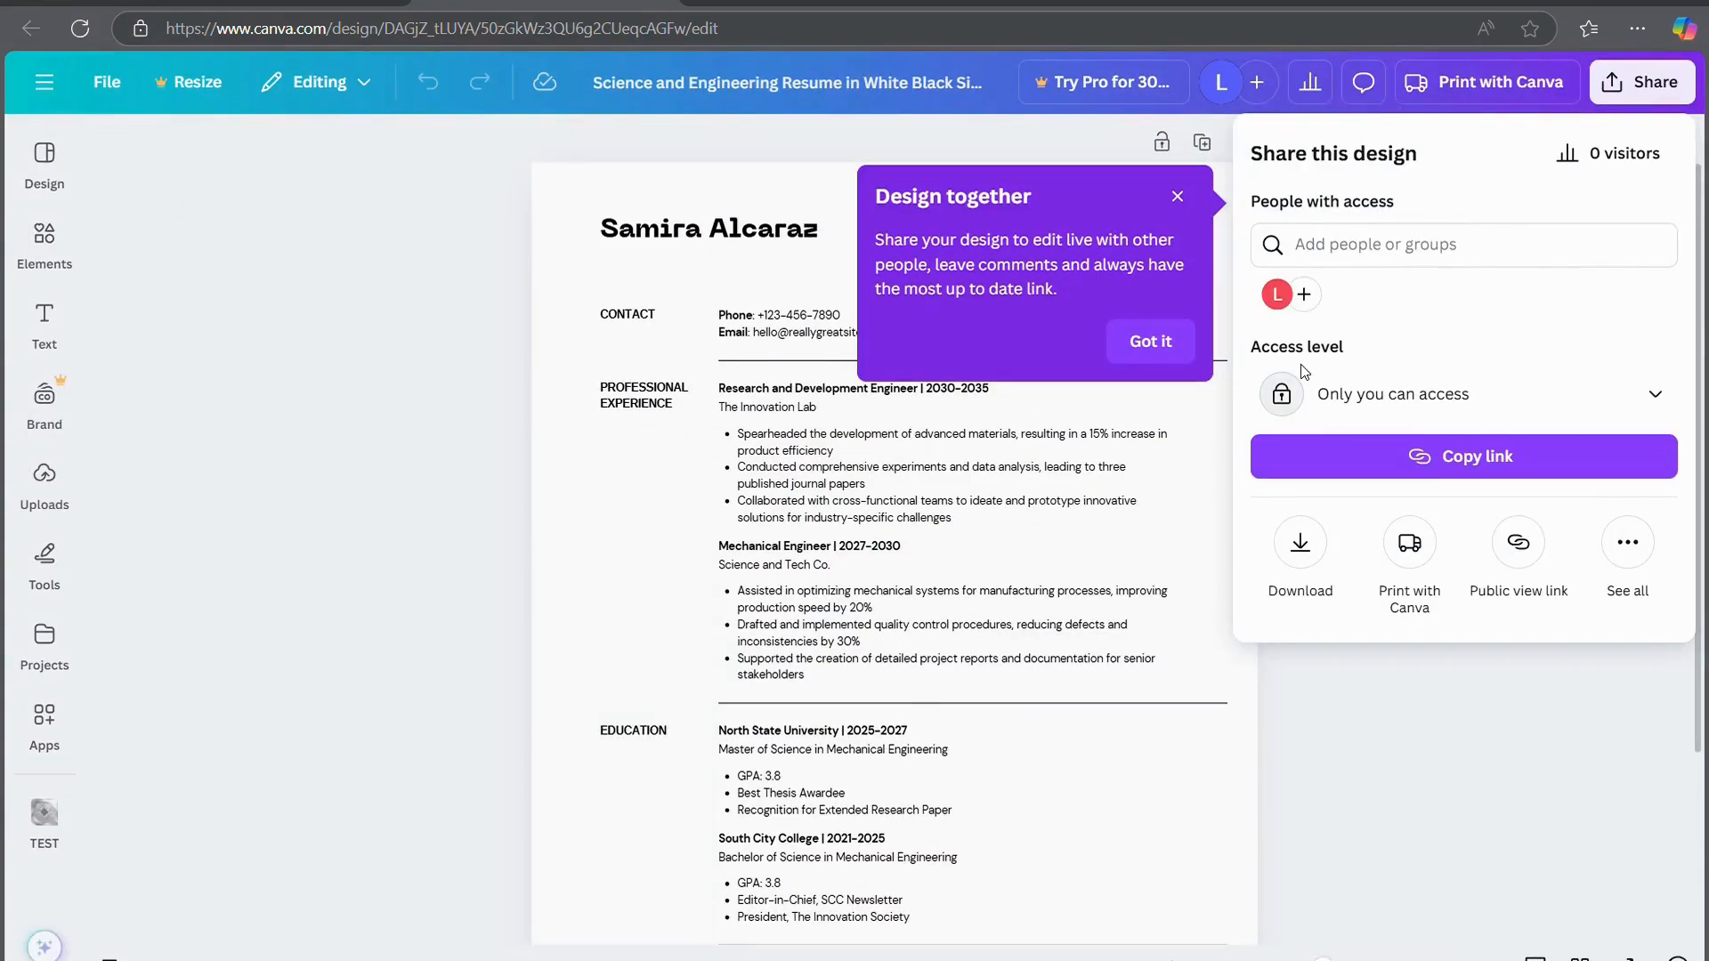
Close the Share panel and replace the resume's sample name with 'Your Name'
{"action": "left_click", "coordinate": [1457, 777]}
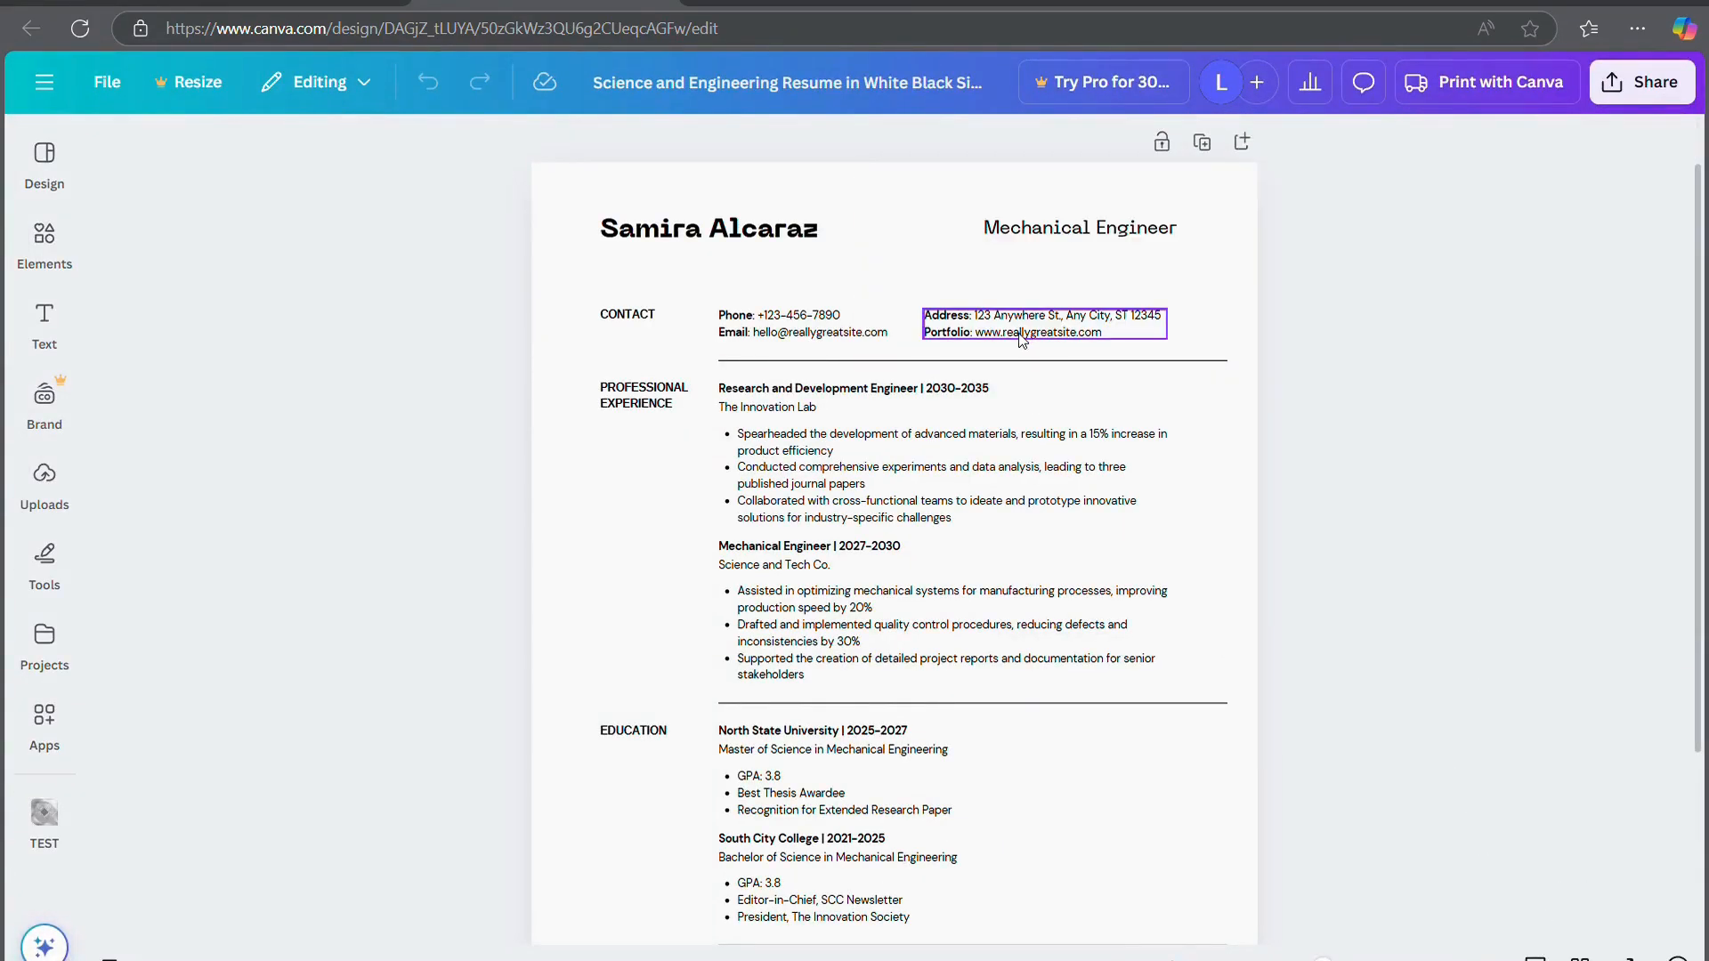
{"action": "scroll", "coordinate": [1038, 294], "scroll_direction": "up", "scroll_amount": 2}
{"action": "scroll", "coordinate": [1040, 292], "scroll_direction": "up", "scroll_amount": 2}
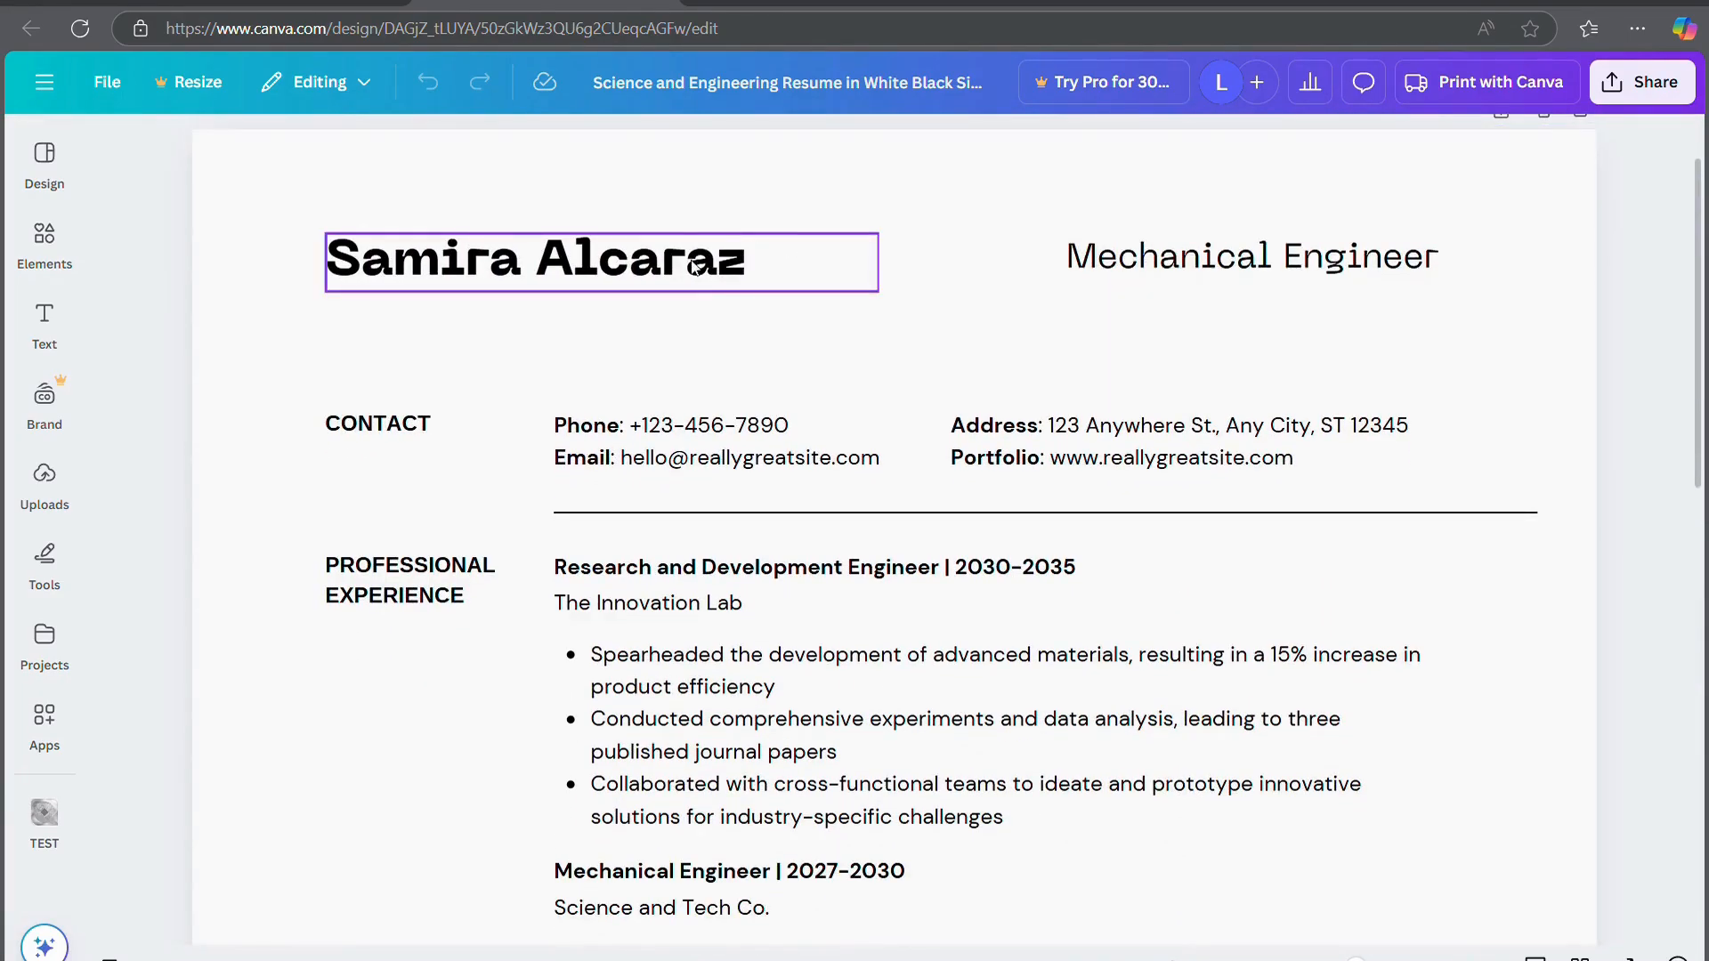
{"action": "double_click", "coordinate": [697, 267]}
{"action": "type", "text": "Y"}
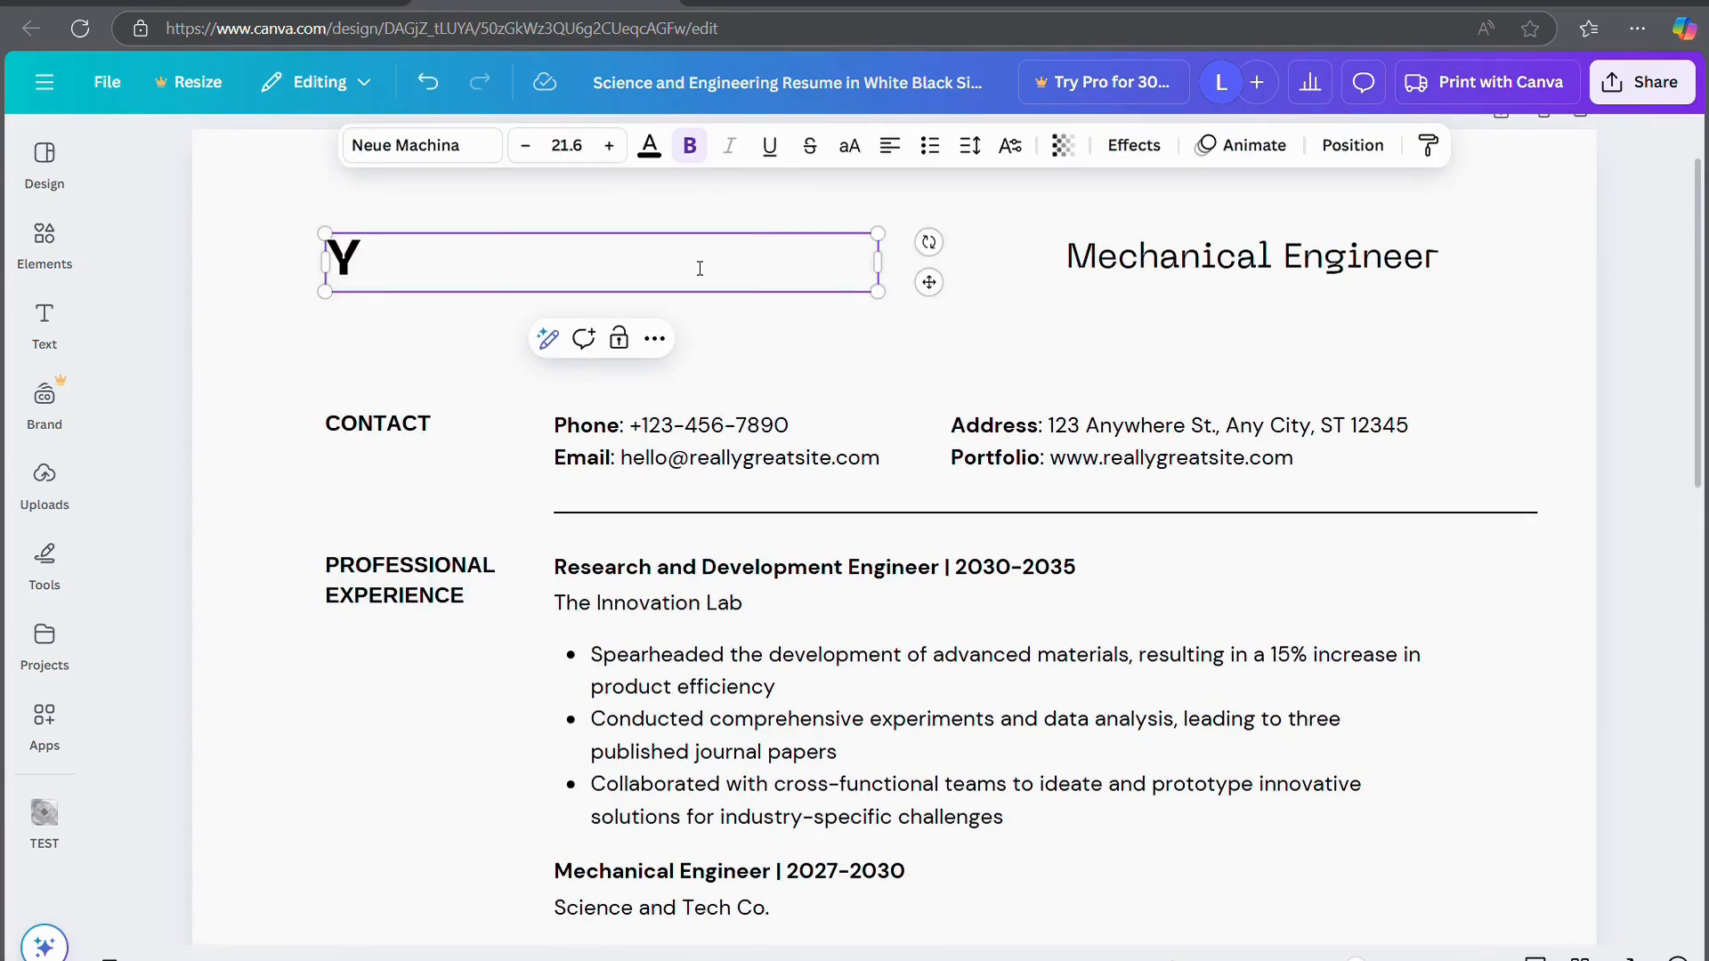
{"action": "type", "text": "our Name"}
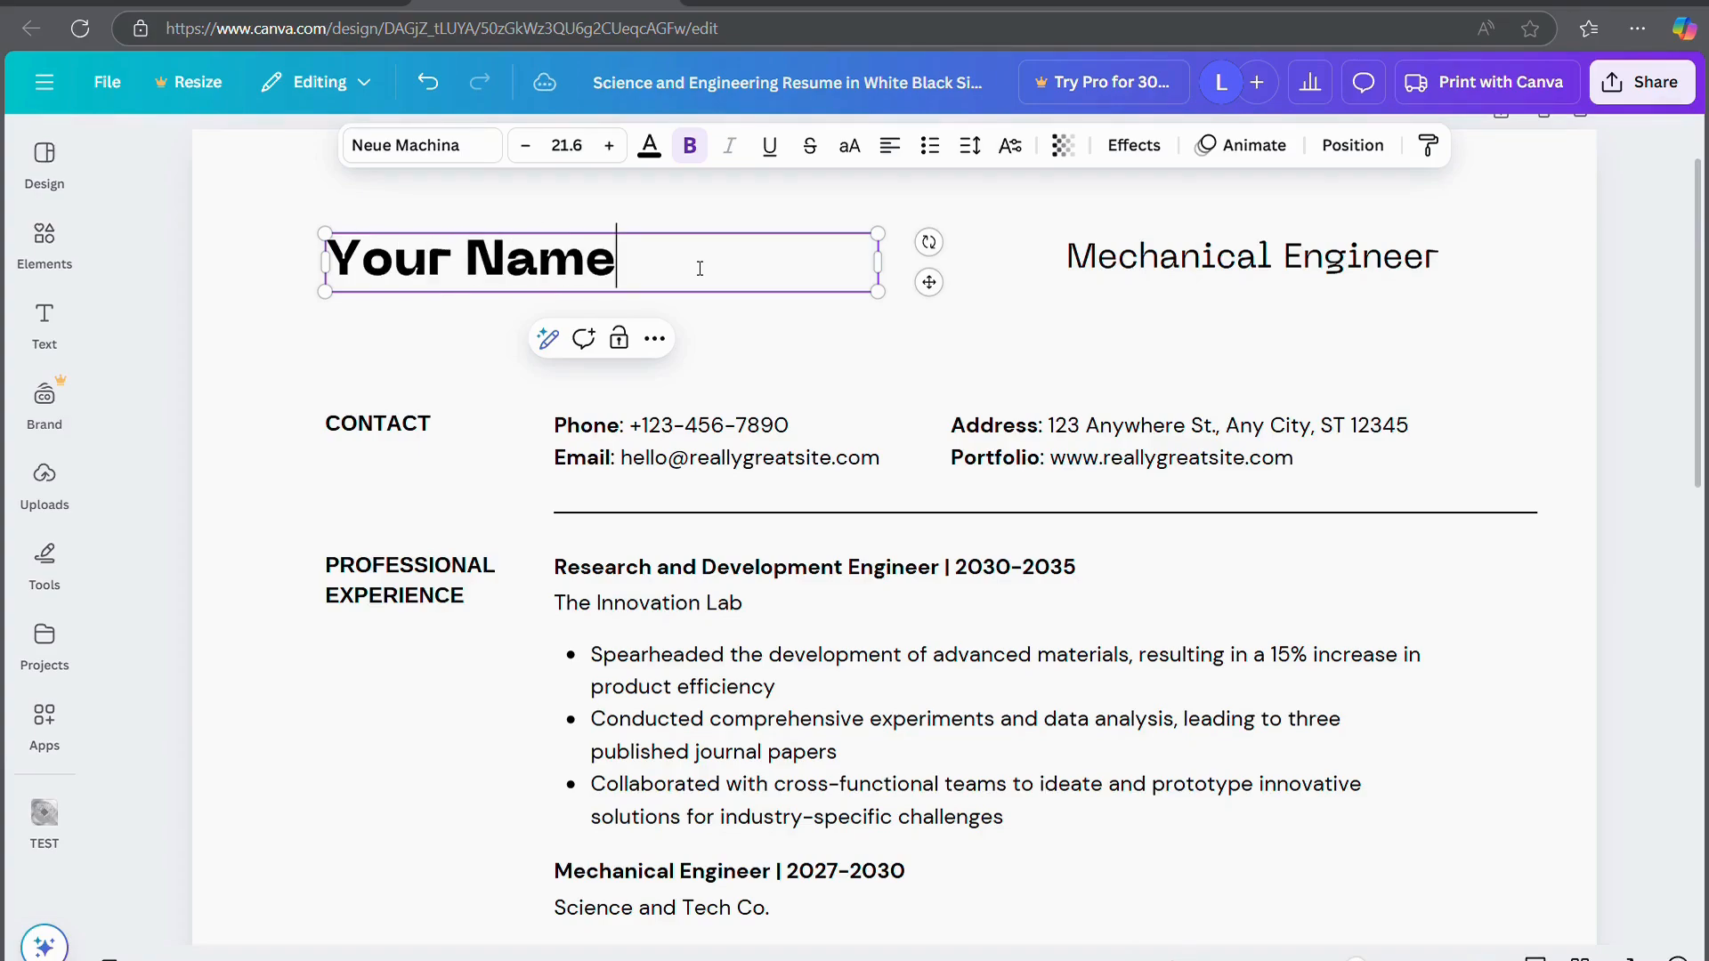
Change the Mechanical Engineer title to 'Your Job' and scroll through the resume
{"action": "left_click", "coordinate": [1206, 272]}
{"action": "double_click", "coordinate": [1209, 274]}
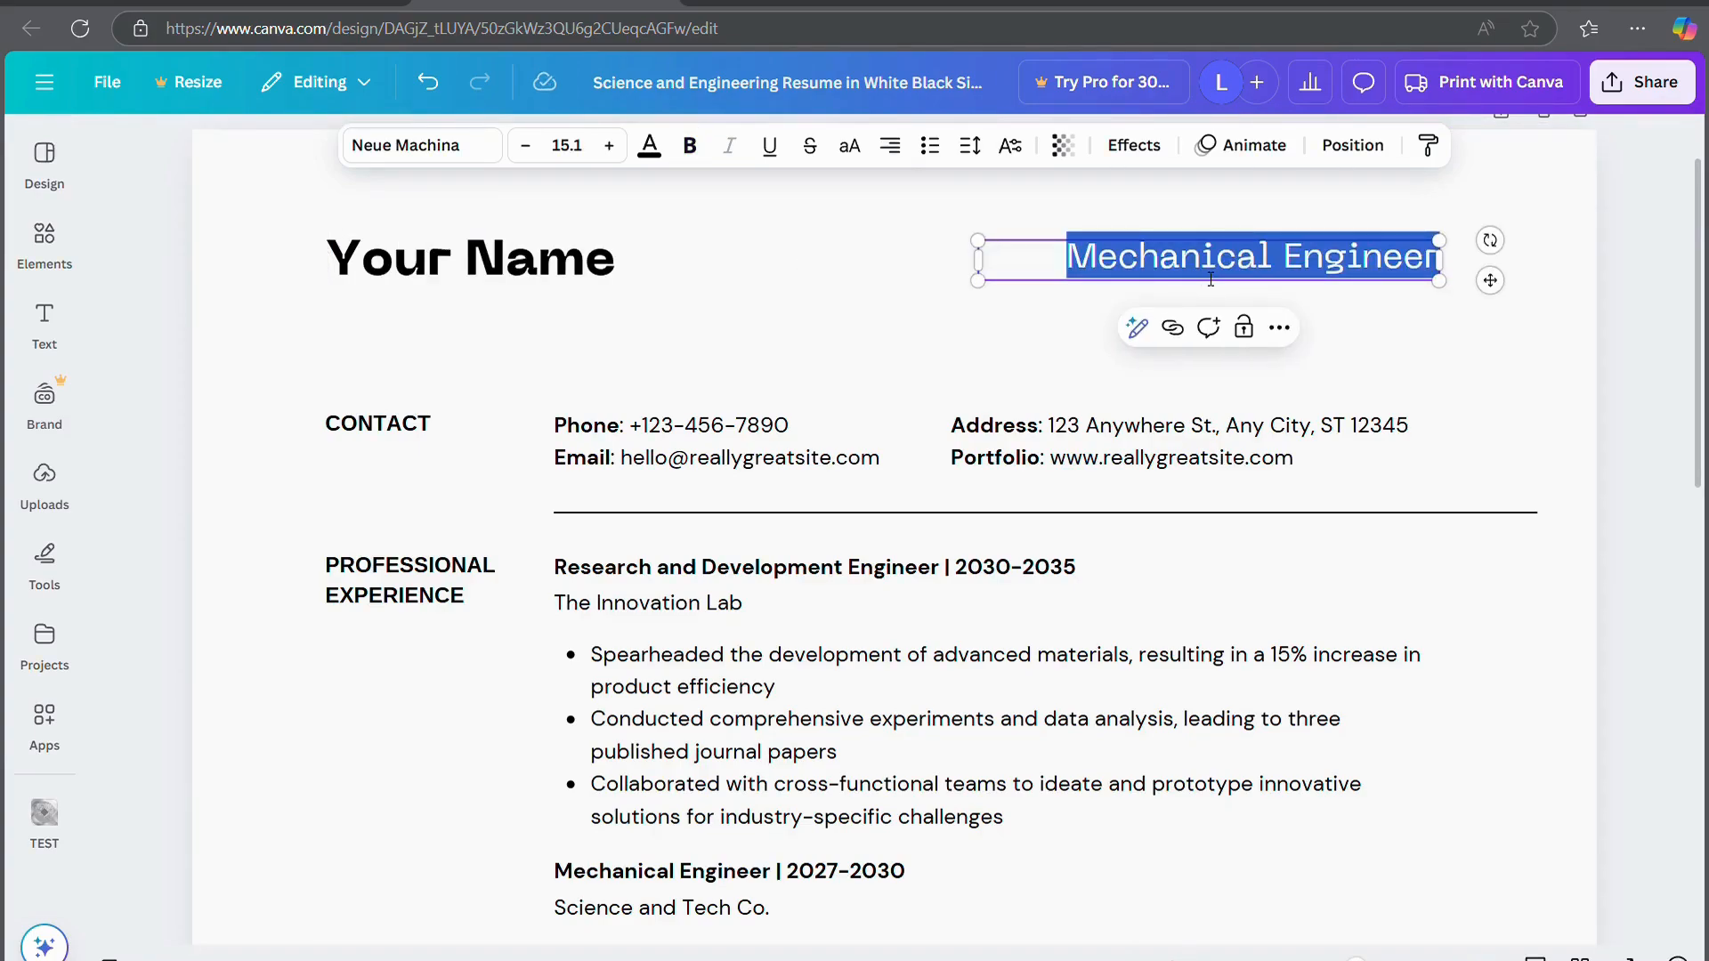
{"action": "type", "text": "Your Job"}
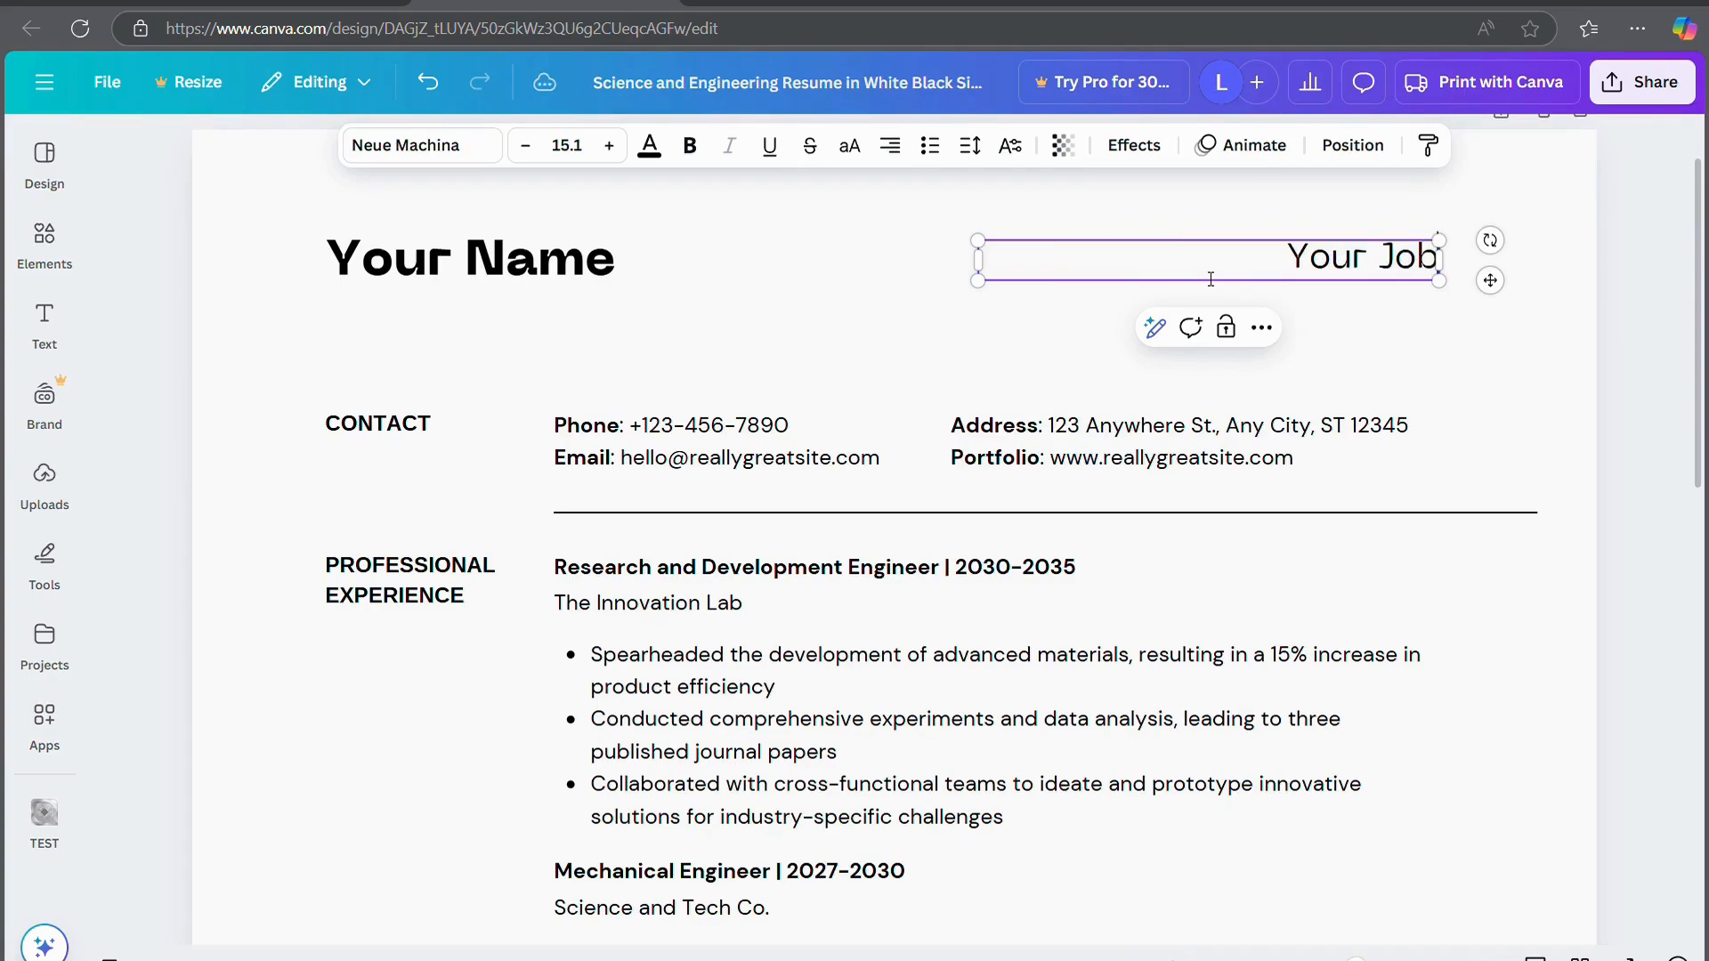
{"action": "left_click", "coordinate": [1611, 494]}
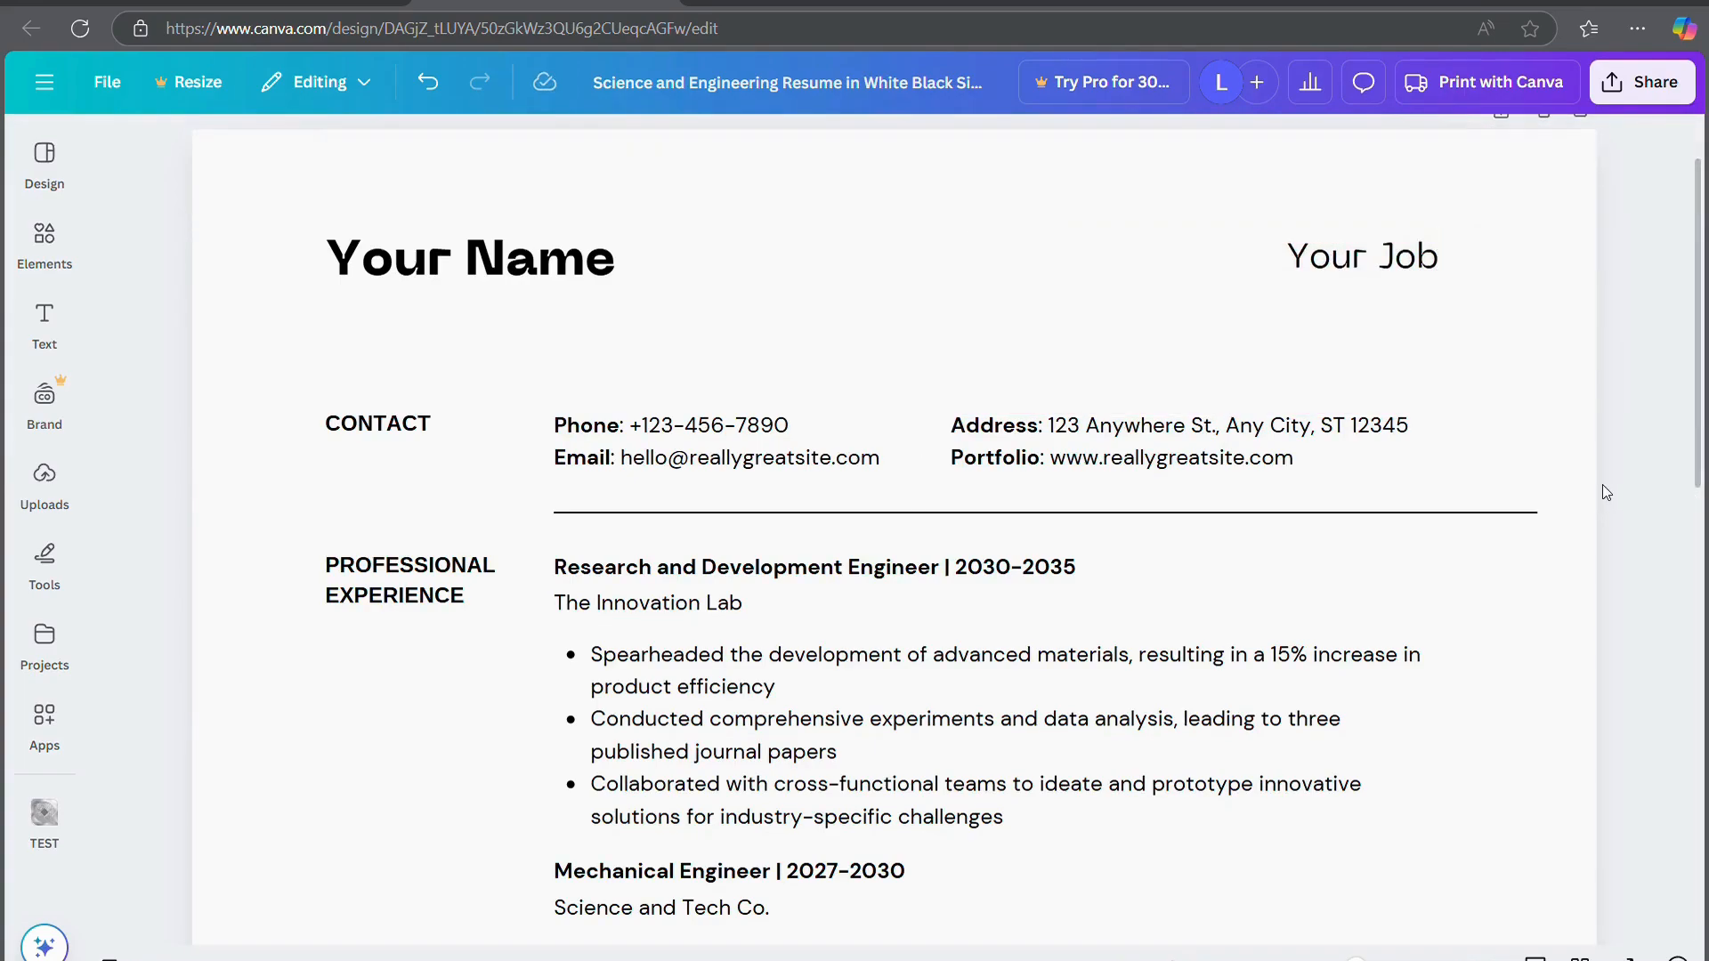
{"action": "scroll", "coordinate": [1315, 593], "scroll_direction": "down", "scroll_amount": 2}
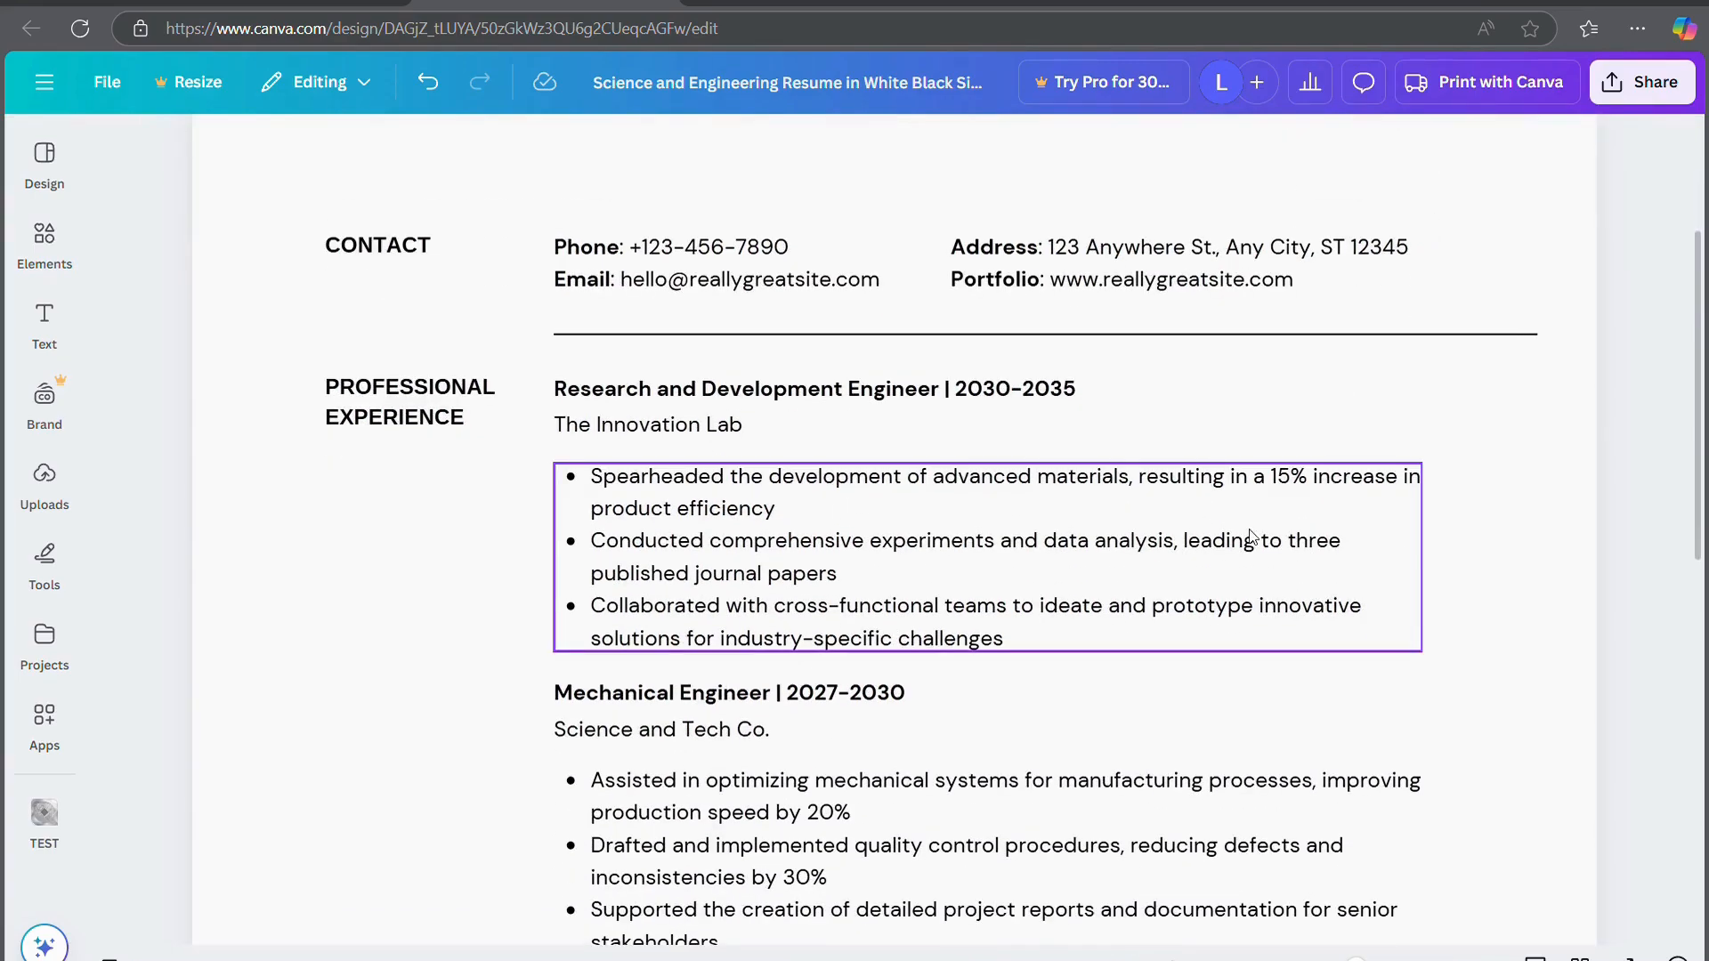
{"action": "scroll", "coordinate": [626, 537], "scroll_direction": "down", "scroll_amount": 6}
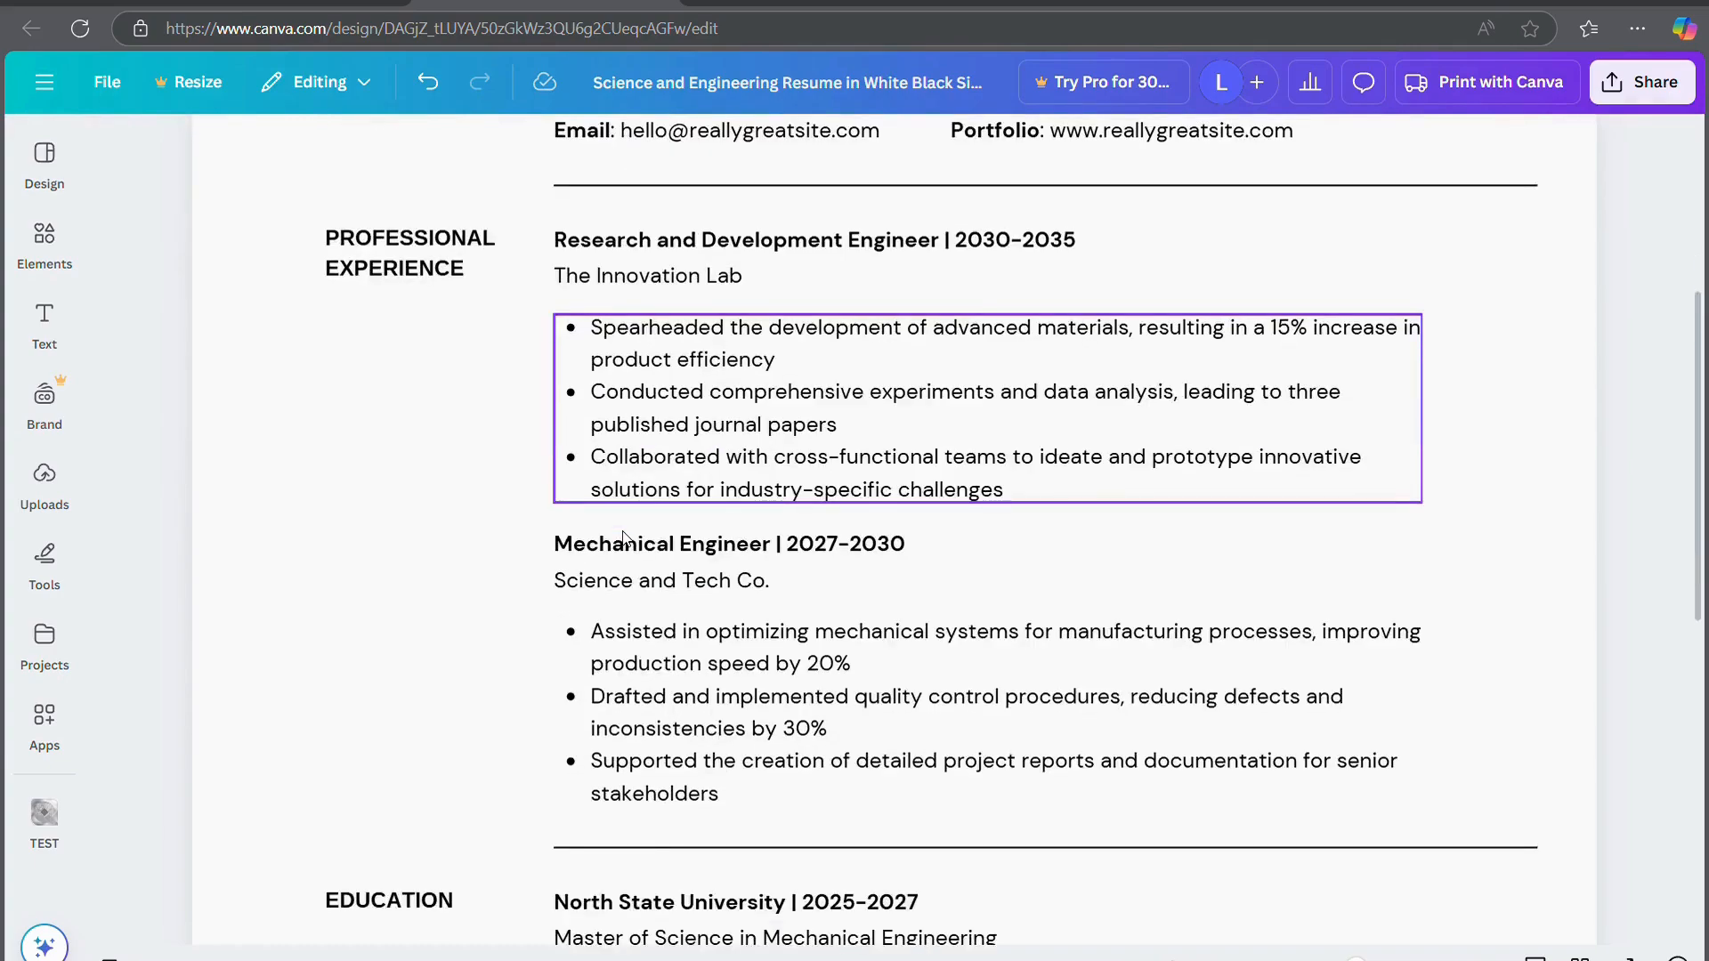
{"action": "scroll", "coordinate": [626, 536], "scroll_direction": "down", "scroll_amount": 4}
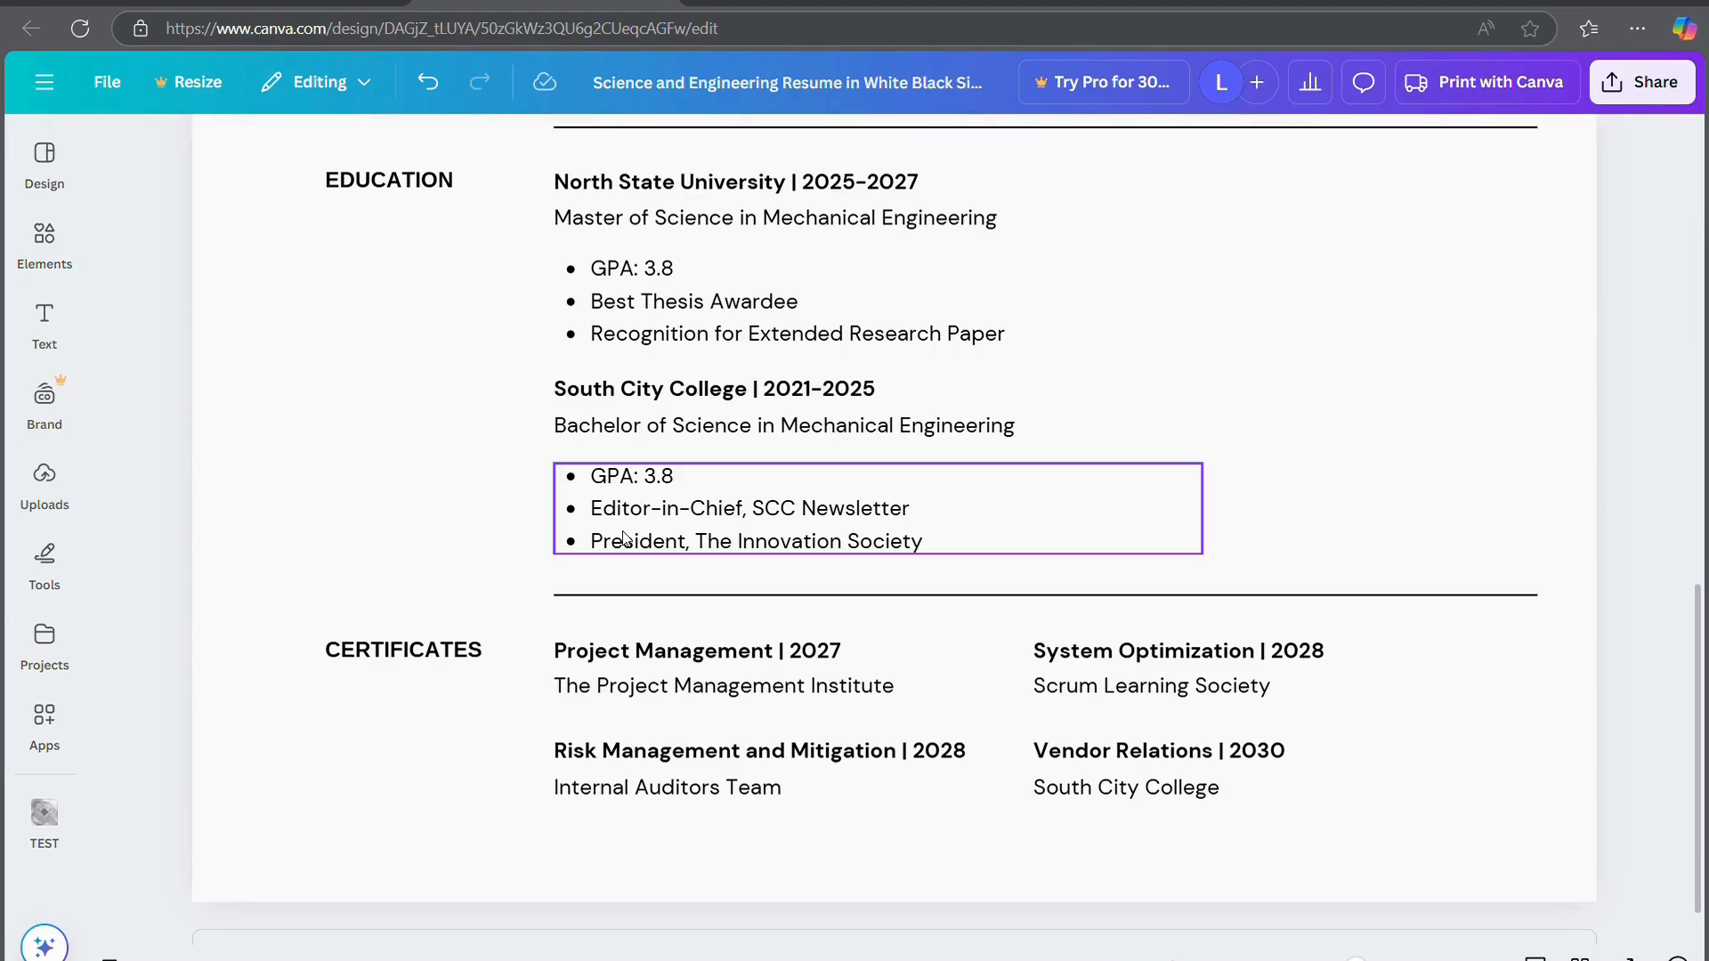
{"action": "scroll", "coordinate": [626, 536], "scroll_direction": "up", "scroll_amount": 11}
{"action": "scroll", "coordinate": [625, 537], "scroll_direction": "down", "scroll_amount": 5}
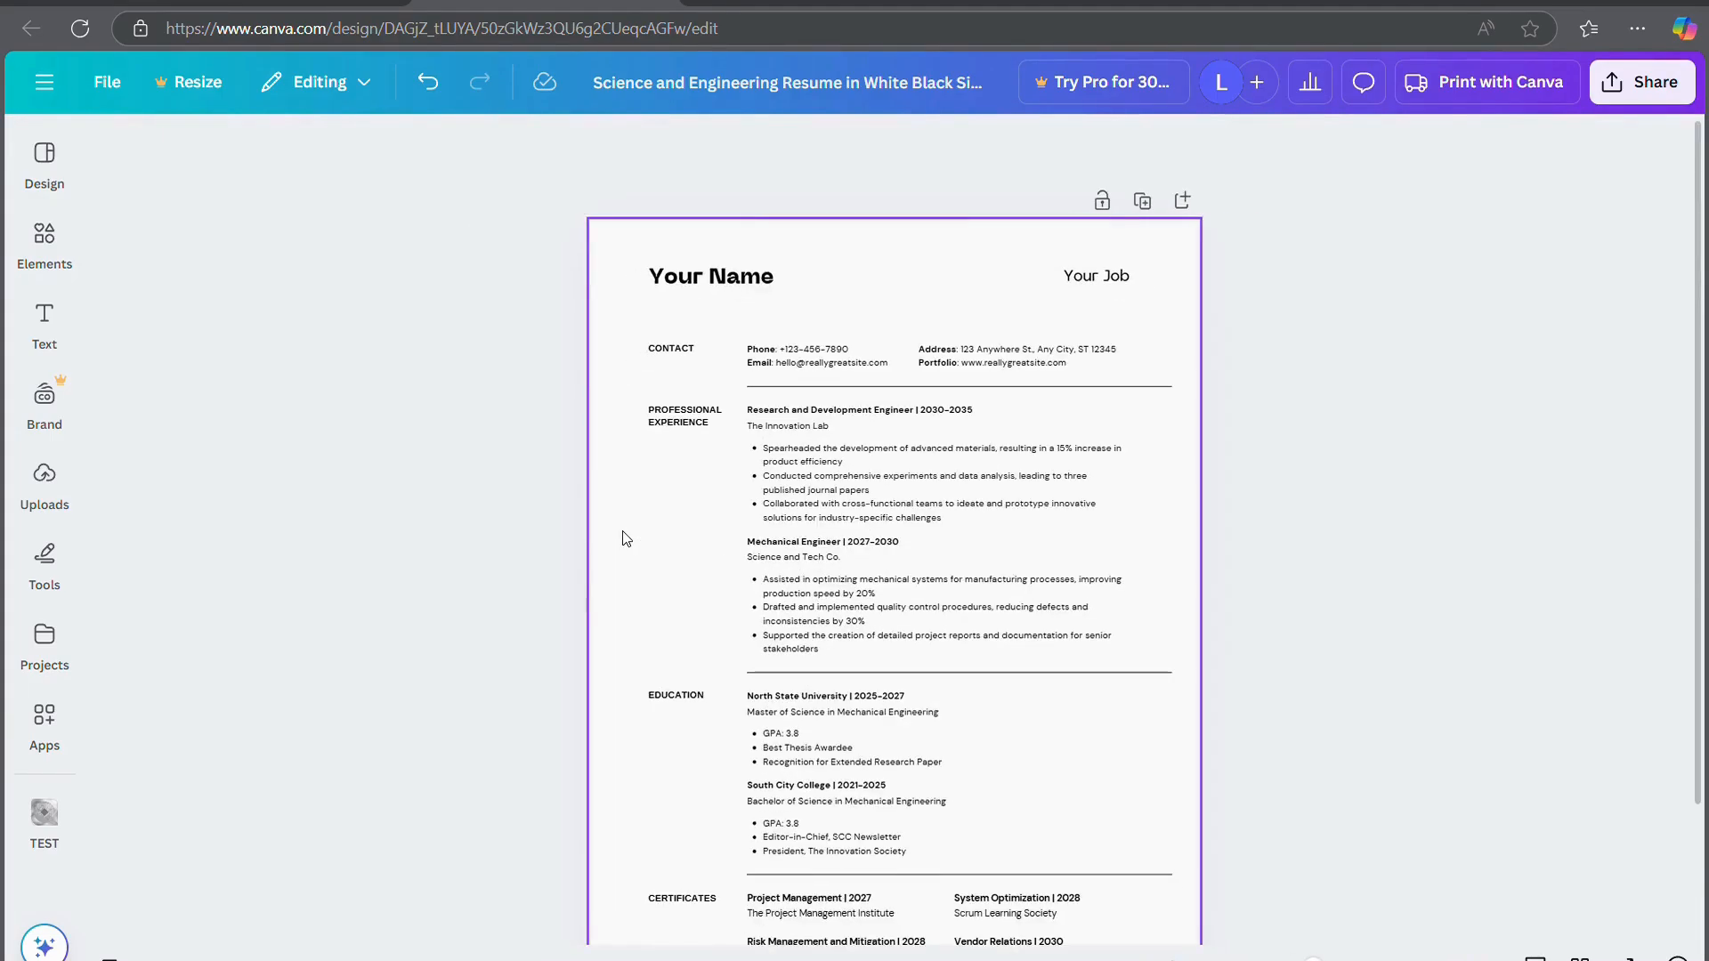
{"action": "scroll", "coordinate": [626, 537], "scroll_direction": "up", "scroll_amount": 3}
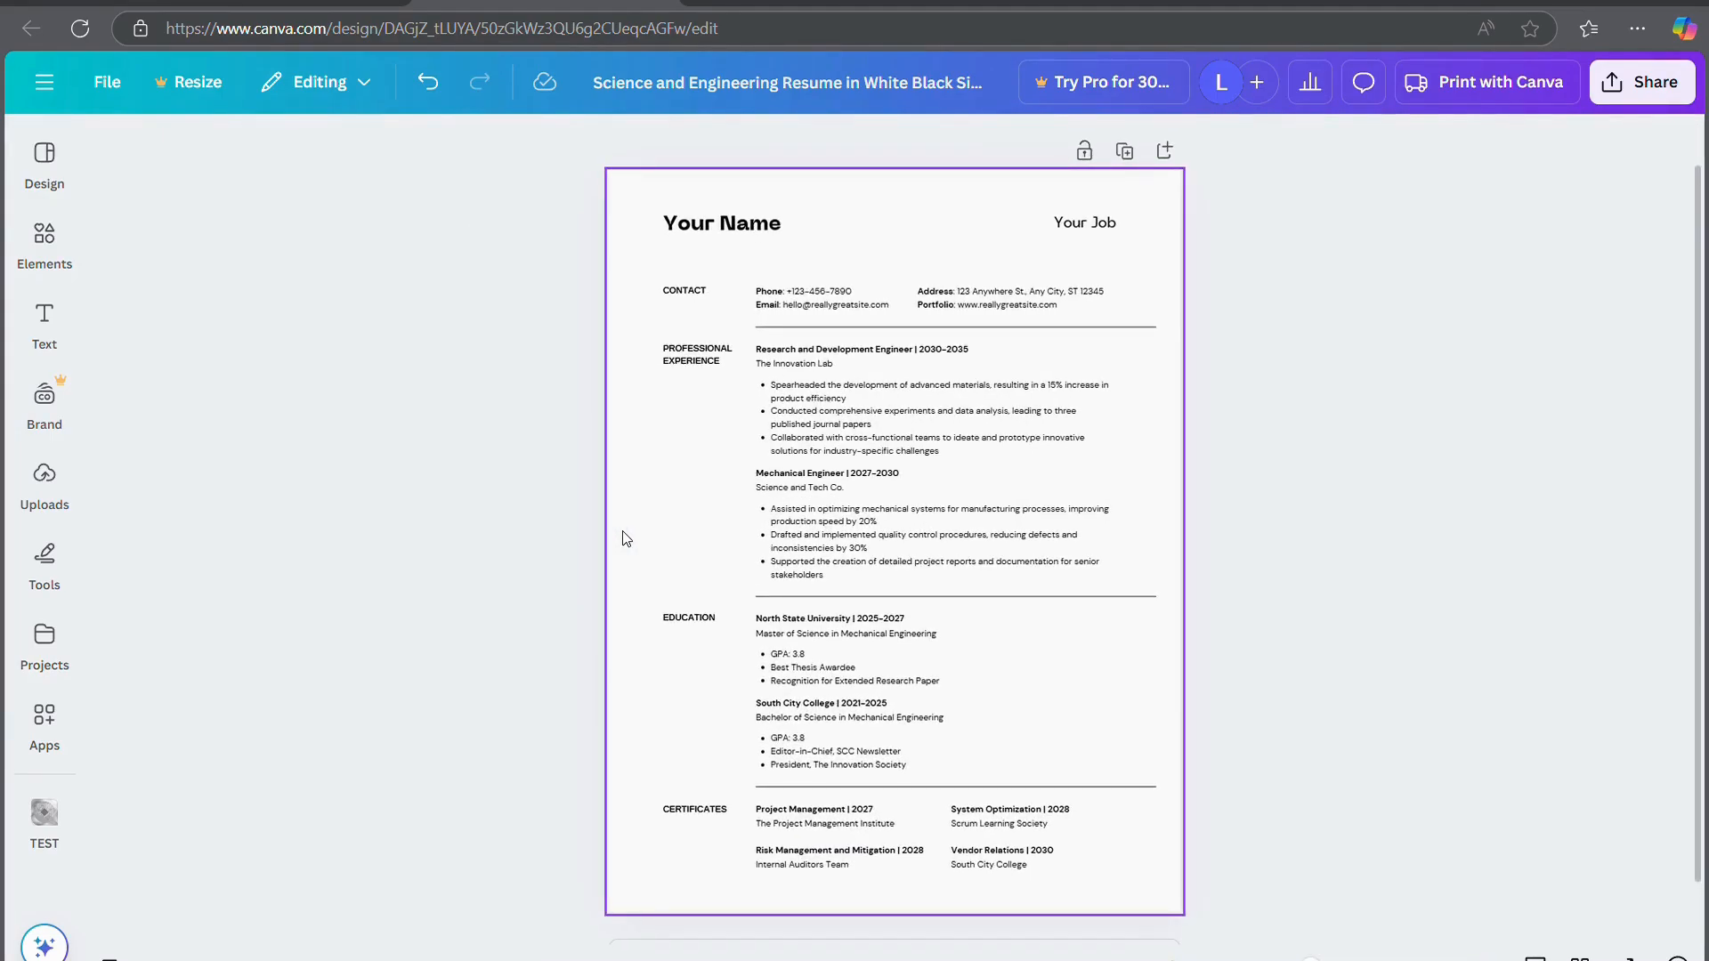
Start a letterhead print order for the resume from the Share menu
{"action": "left_click", "coordinate": [1696, 96]}
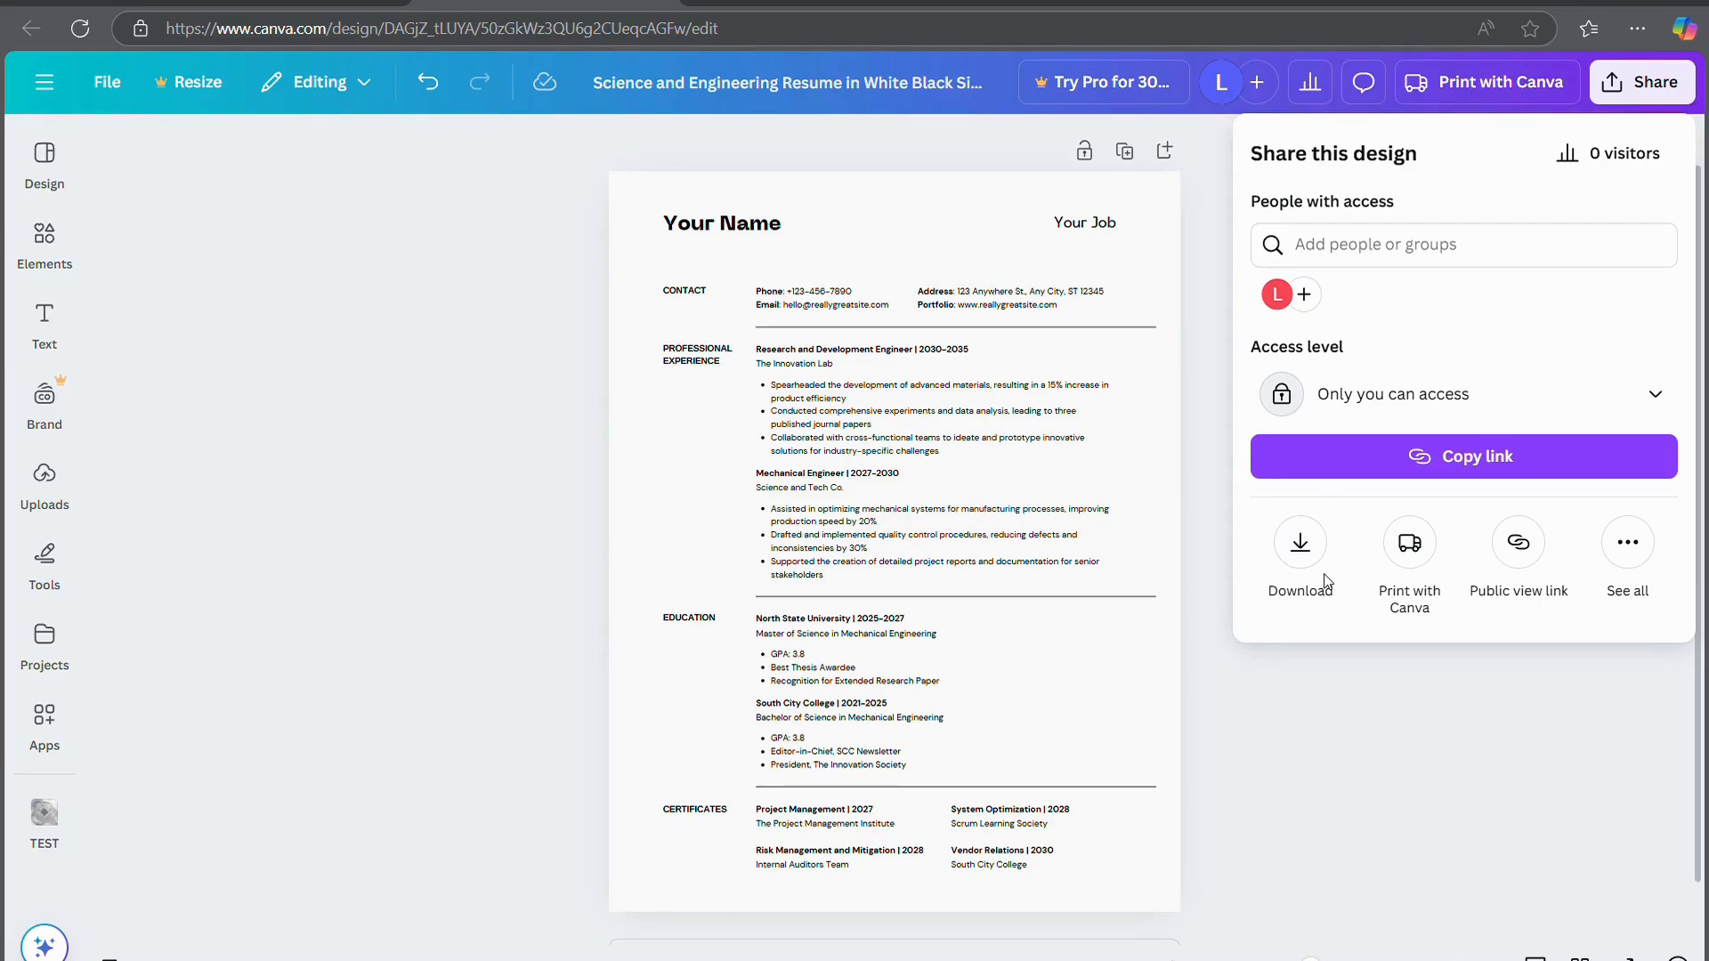
{"action": "left_click", "coordinate": [1424, 540]}
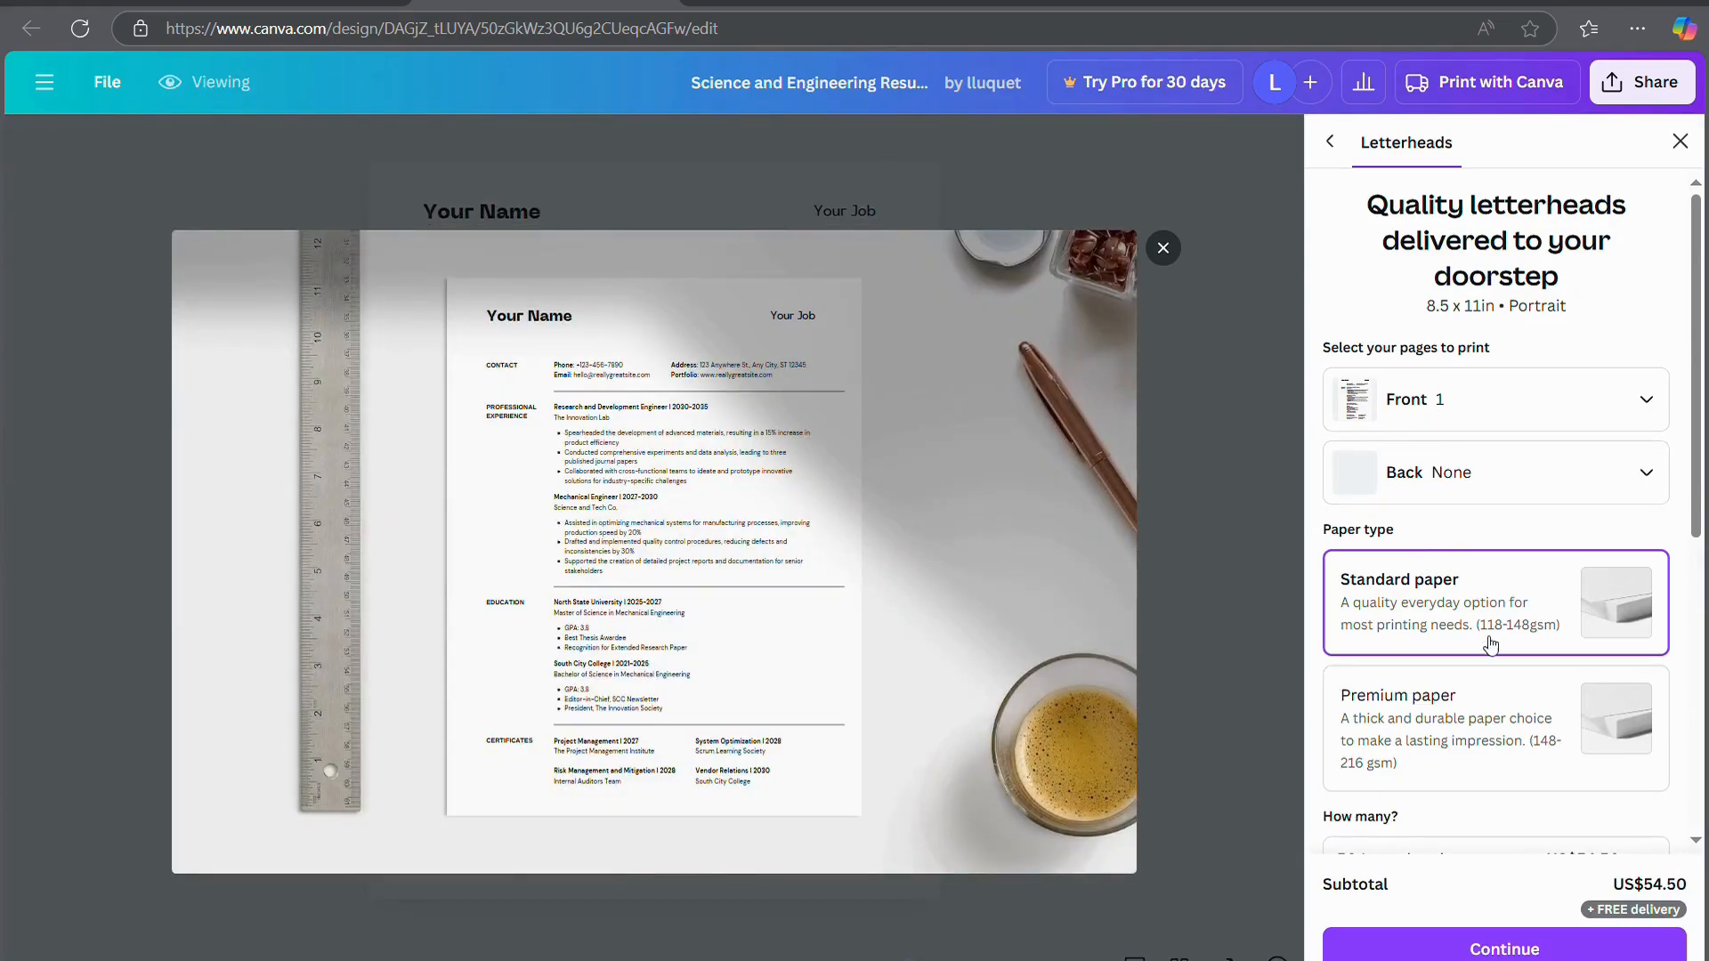
{"action": "scroll", "coordinate": [1505, 494], "scroll_direction": "down", "scroll_amount": 2}
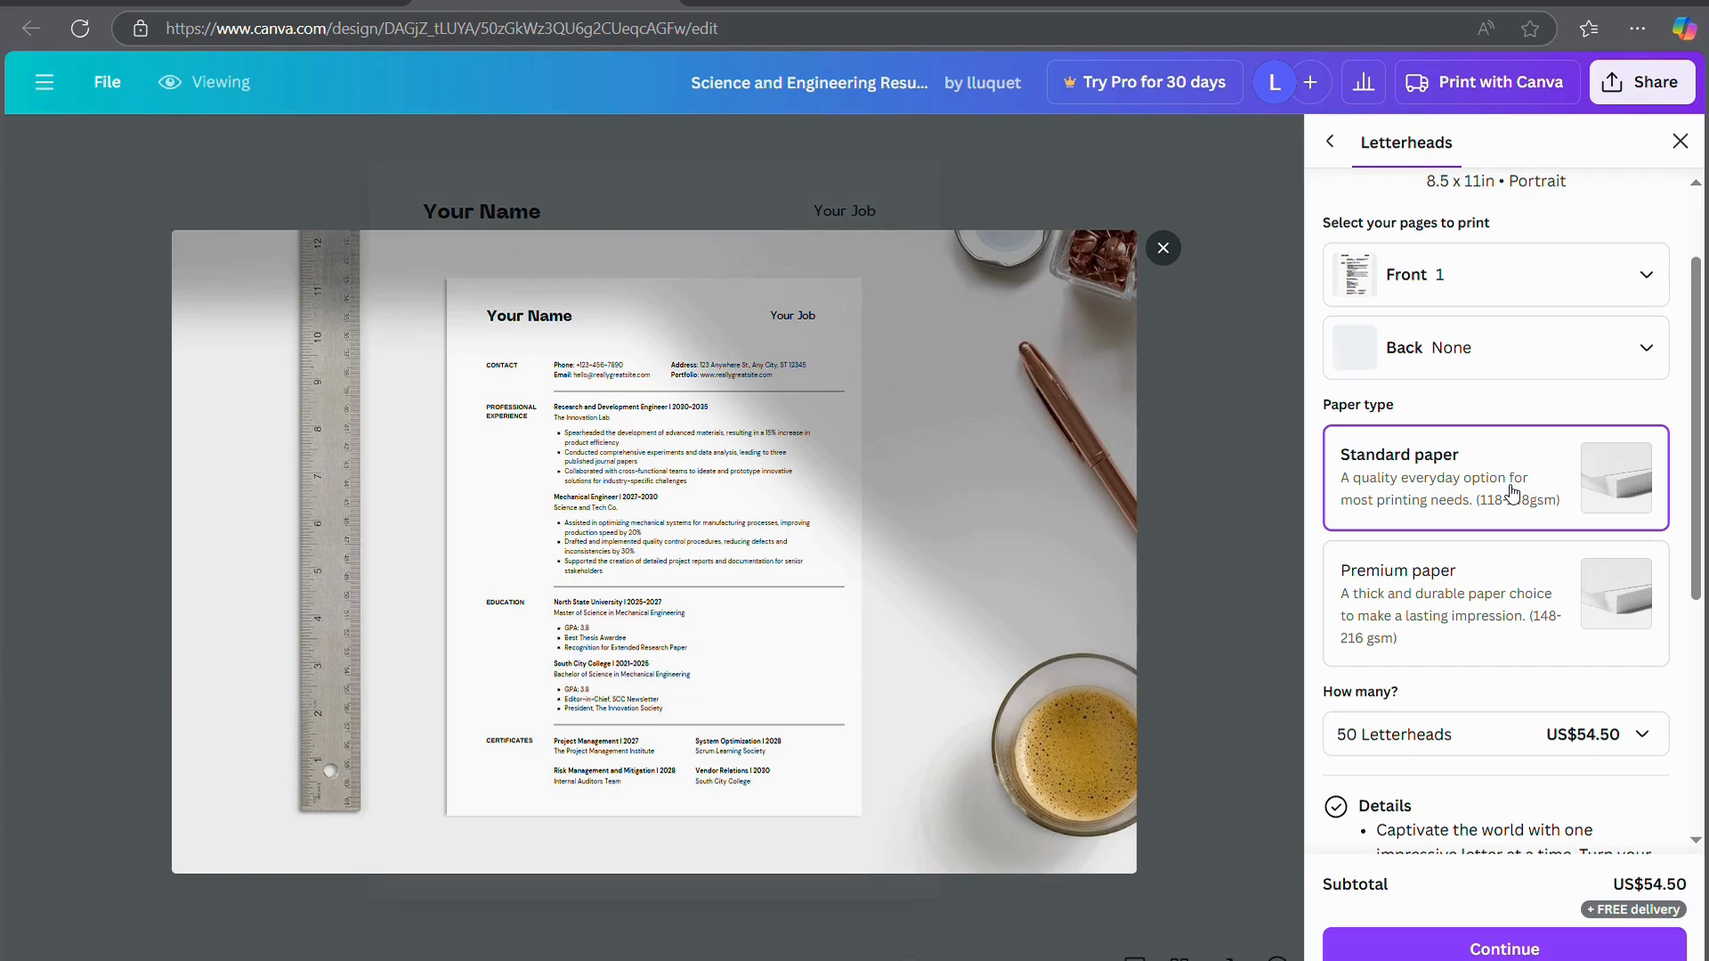
{"action": "scroll", "coordinate": [1545, 621], "scroll_direction": "down", "scroll_amount": 2}
Keep the quantity at 50 standard-paper letterheads and continue to the print check
{"action": "left_click", "coordinate": [1532, 527]}
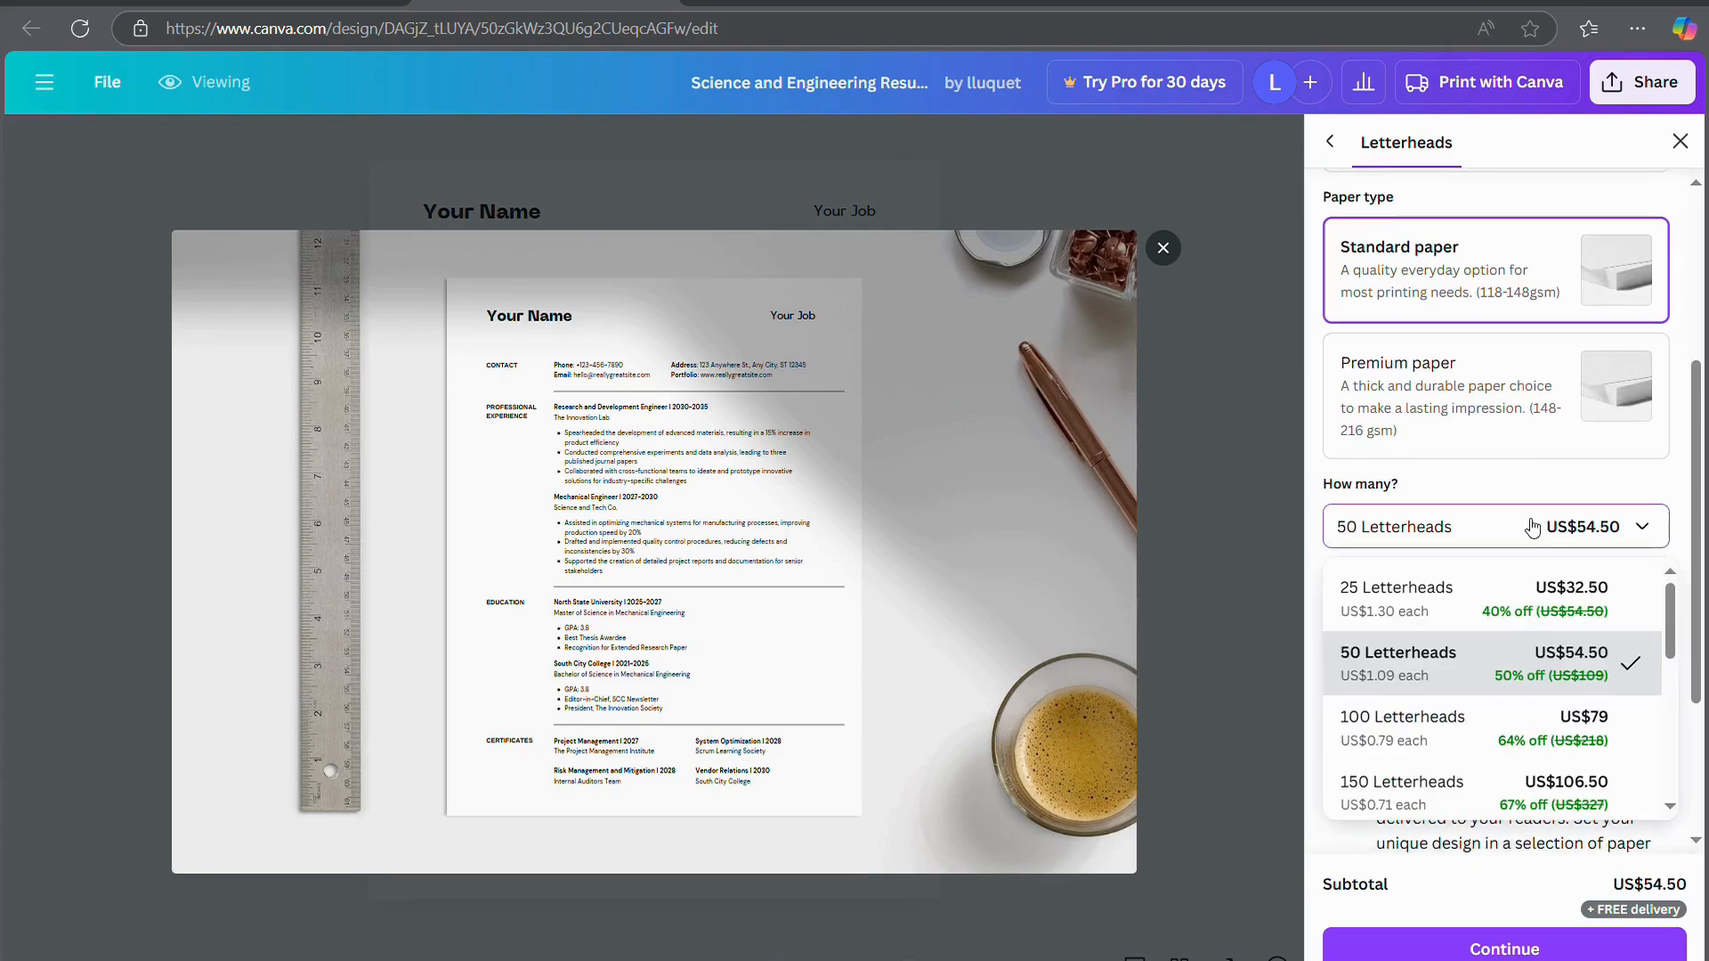
{"action": "scroll", "coordinate": [1546, 637], "scroll_direction": "down", "scroll_amount": 4}
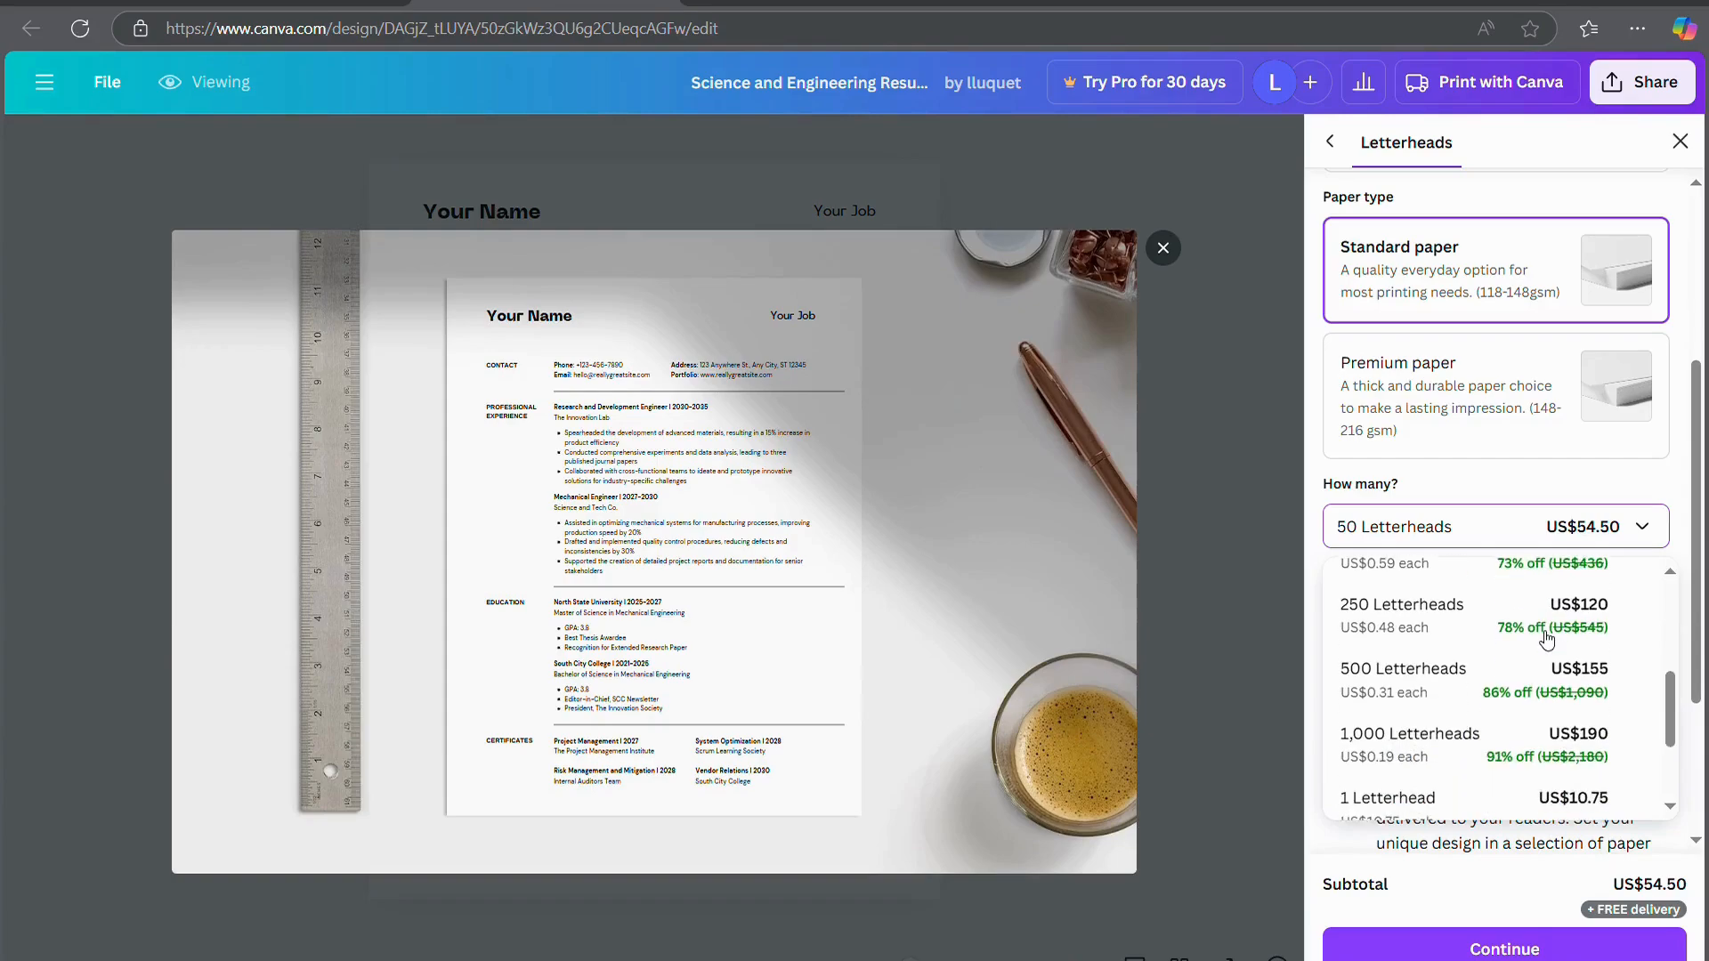
{"action": "scroll", "coordinate": [1546, 637], "scroll_direction": "down", "scroll_amount": 2}
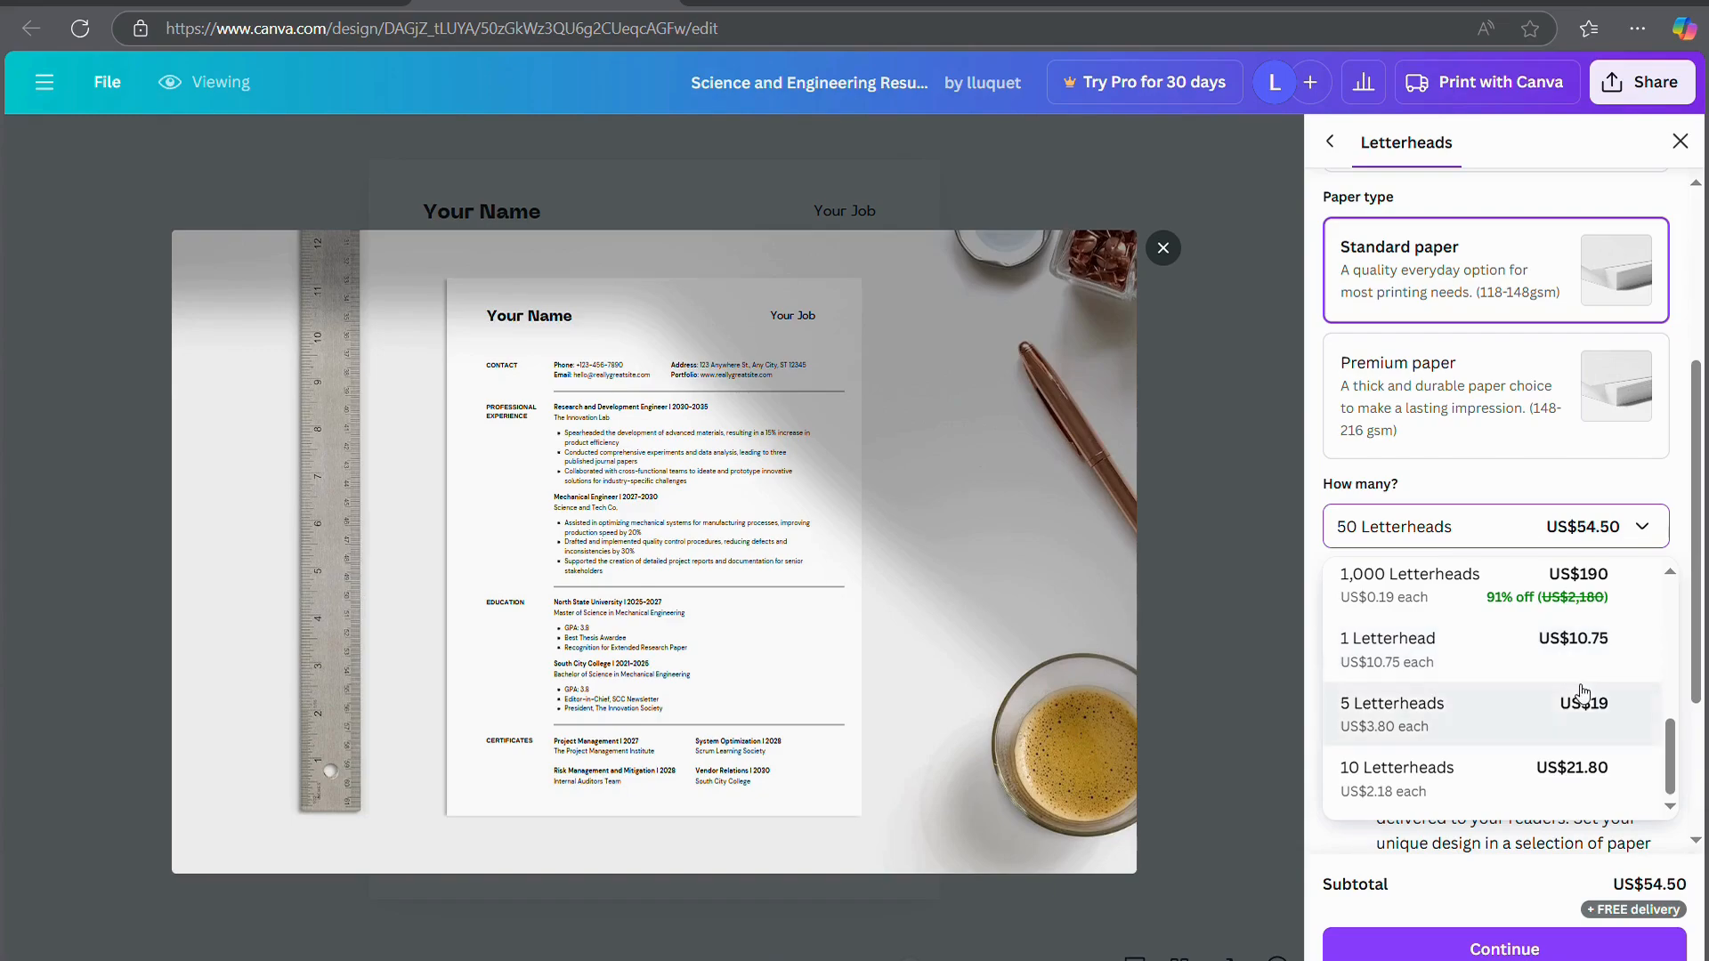
{"action": "scroll", "coordinate": [1581, 692], "scroll_direction": "up", "scroll_amount": 6}
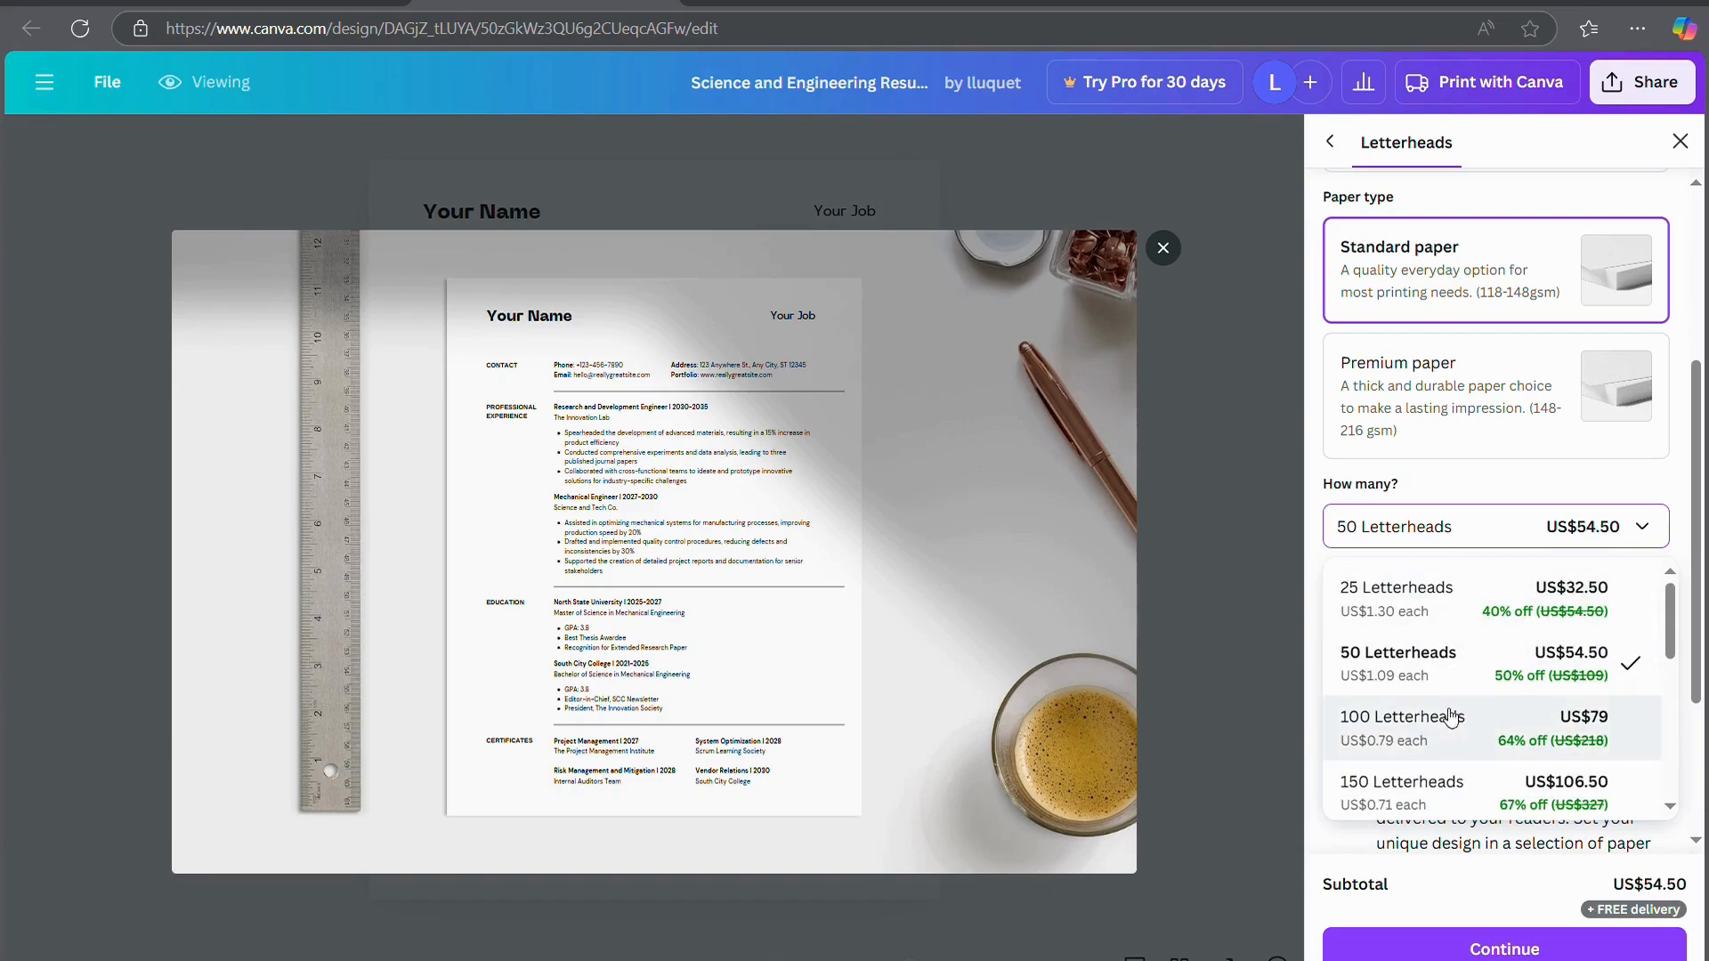
{"action": "left_click", "coordinate": [1438, 674]}
{"action": "scroll", "coordinate": [1437, 674], "scroll_direction": "down", "scroll_amount": 3}
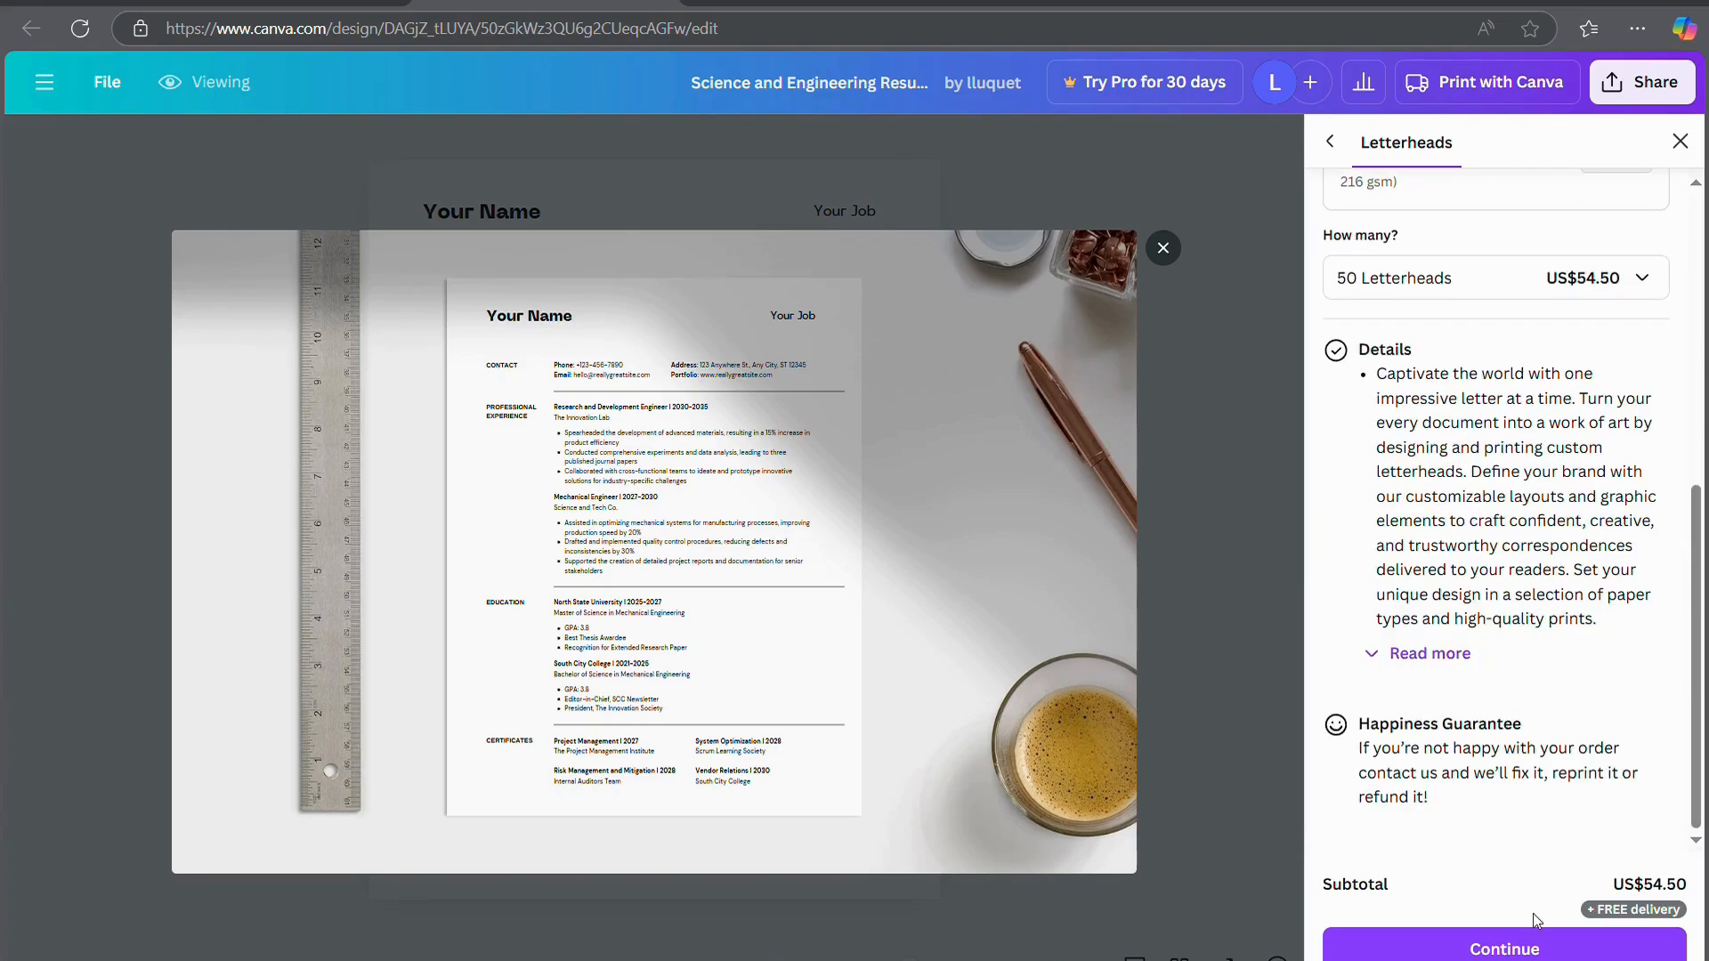
{"action": "left_click", "coordinate": [1504, 951]}
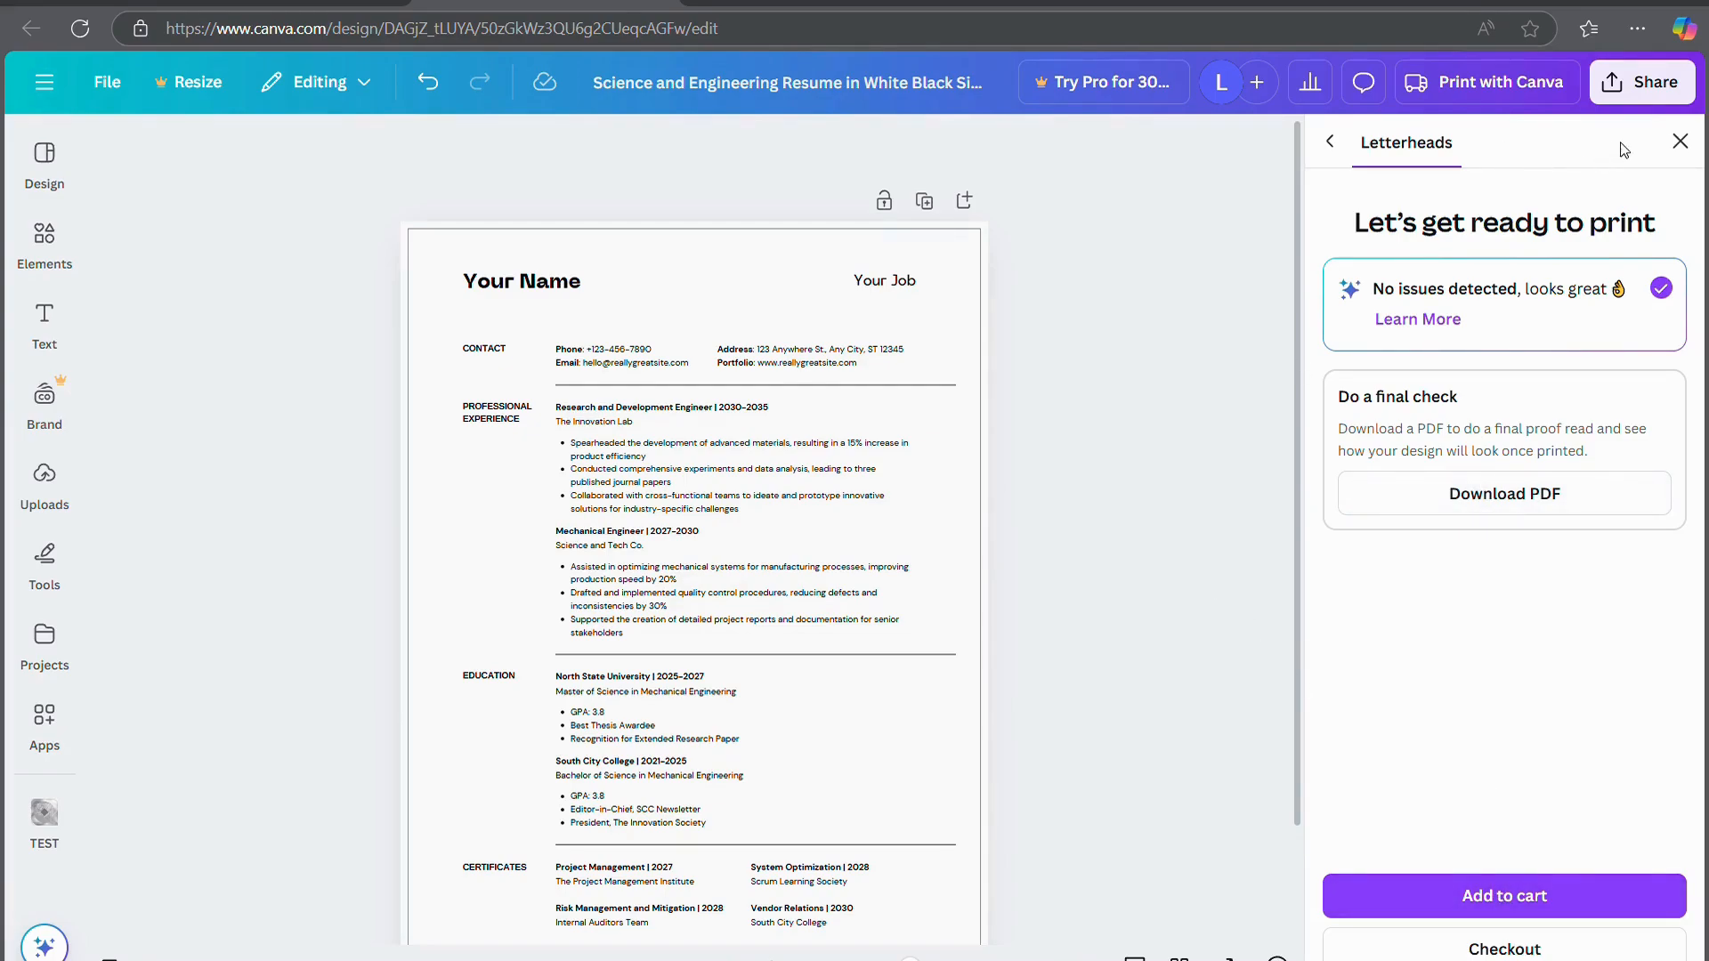
Close the Letterheads panel and retitle the design 'Resume Test'
{"action": "left_click", "coordinate": [1679, 142]}
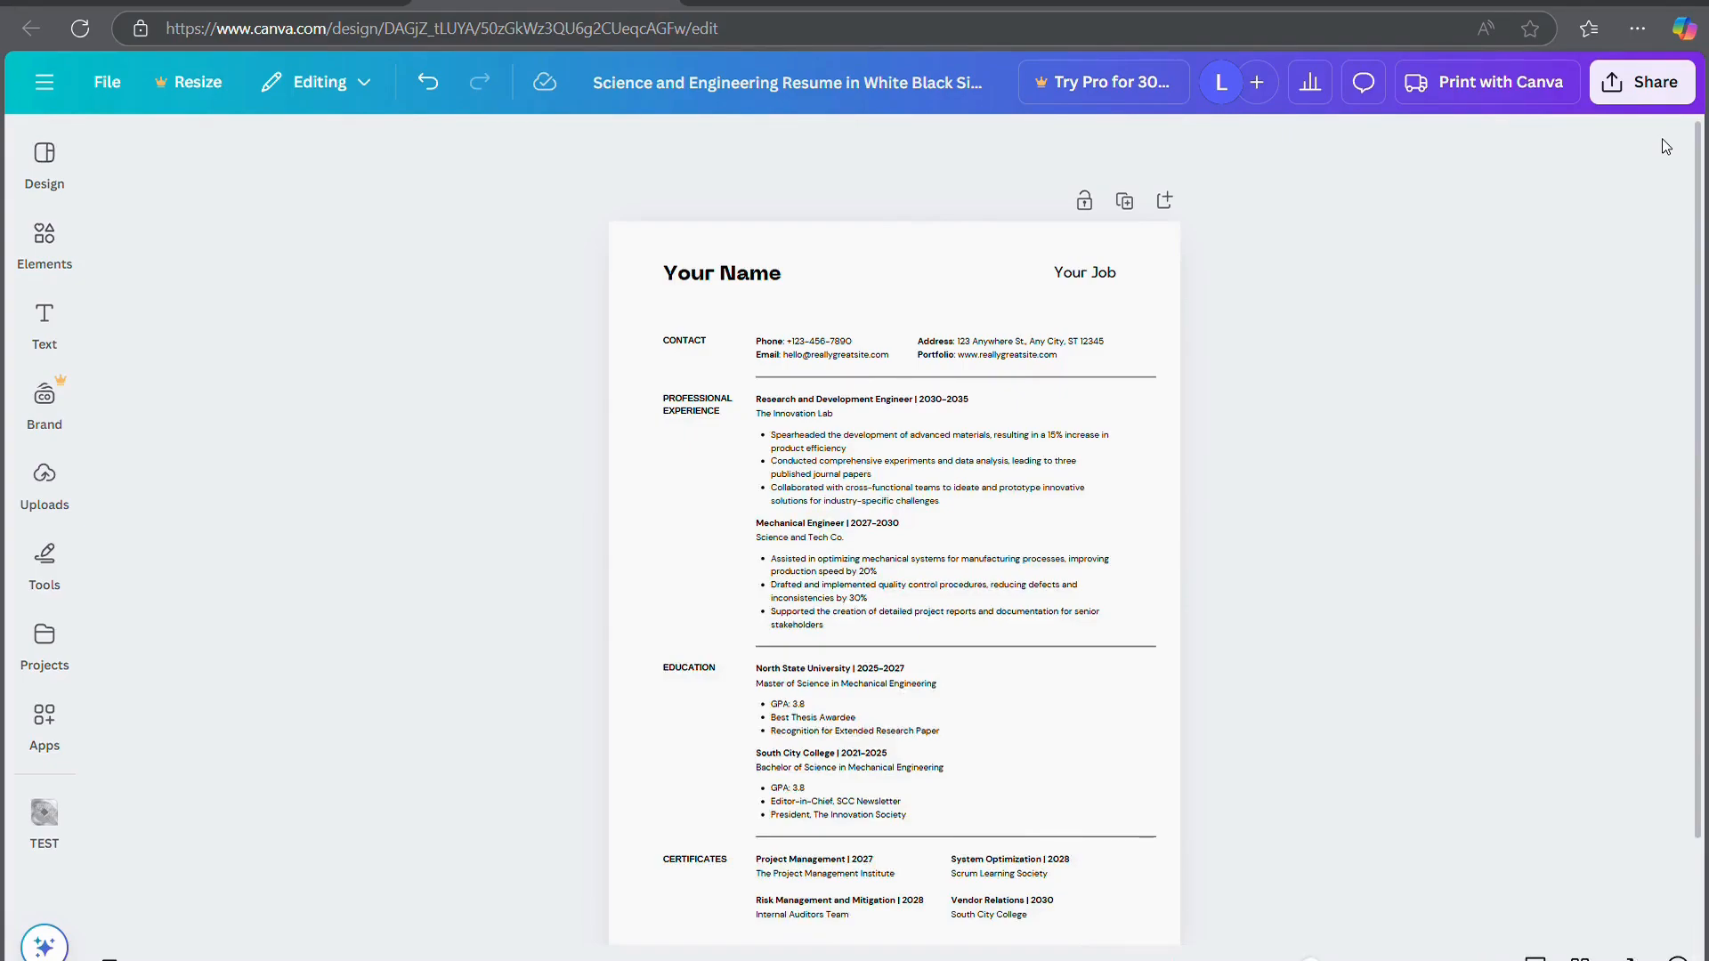
{"action": "left_click", "coordinate": [36, 233]}
{"action": "left_click", "coordinate": [700, 82]}
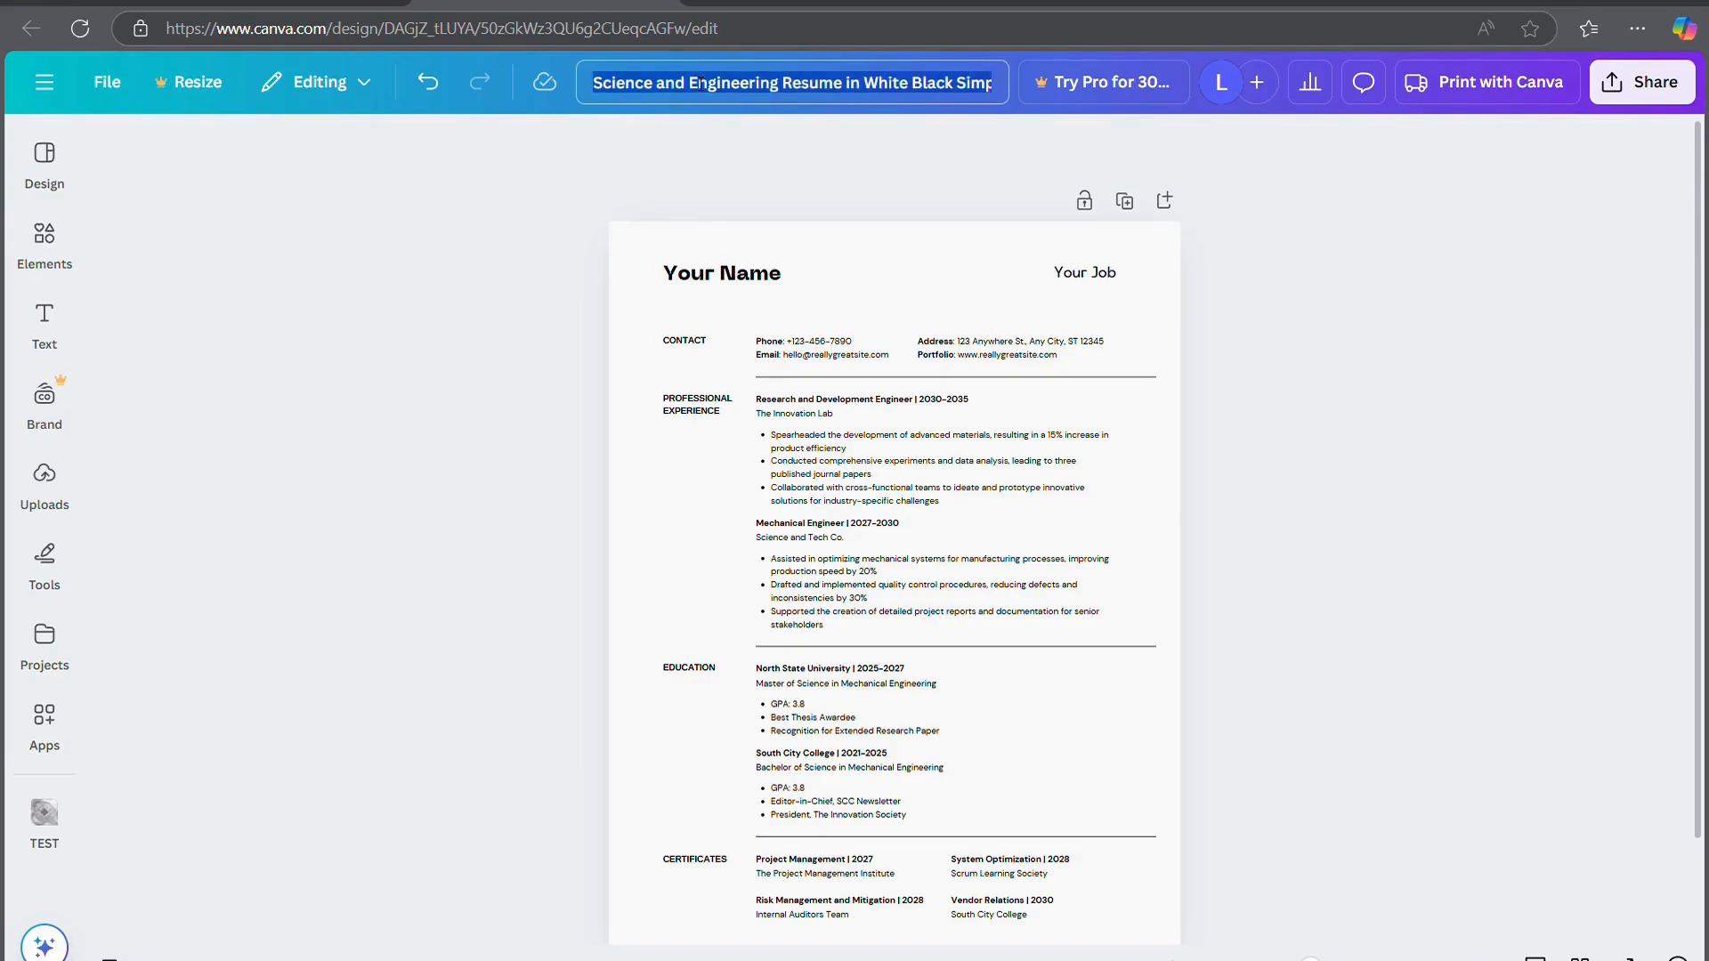
{"action": "type", "text": "Resume Test"}
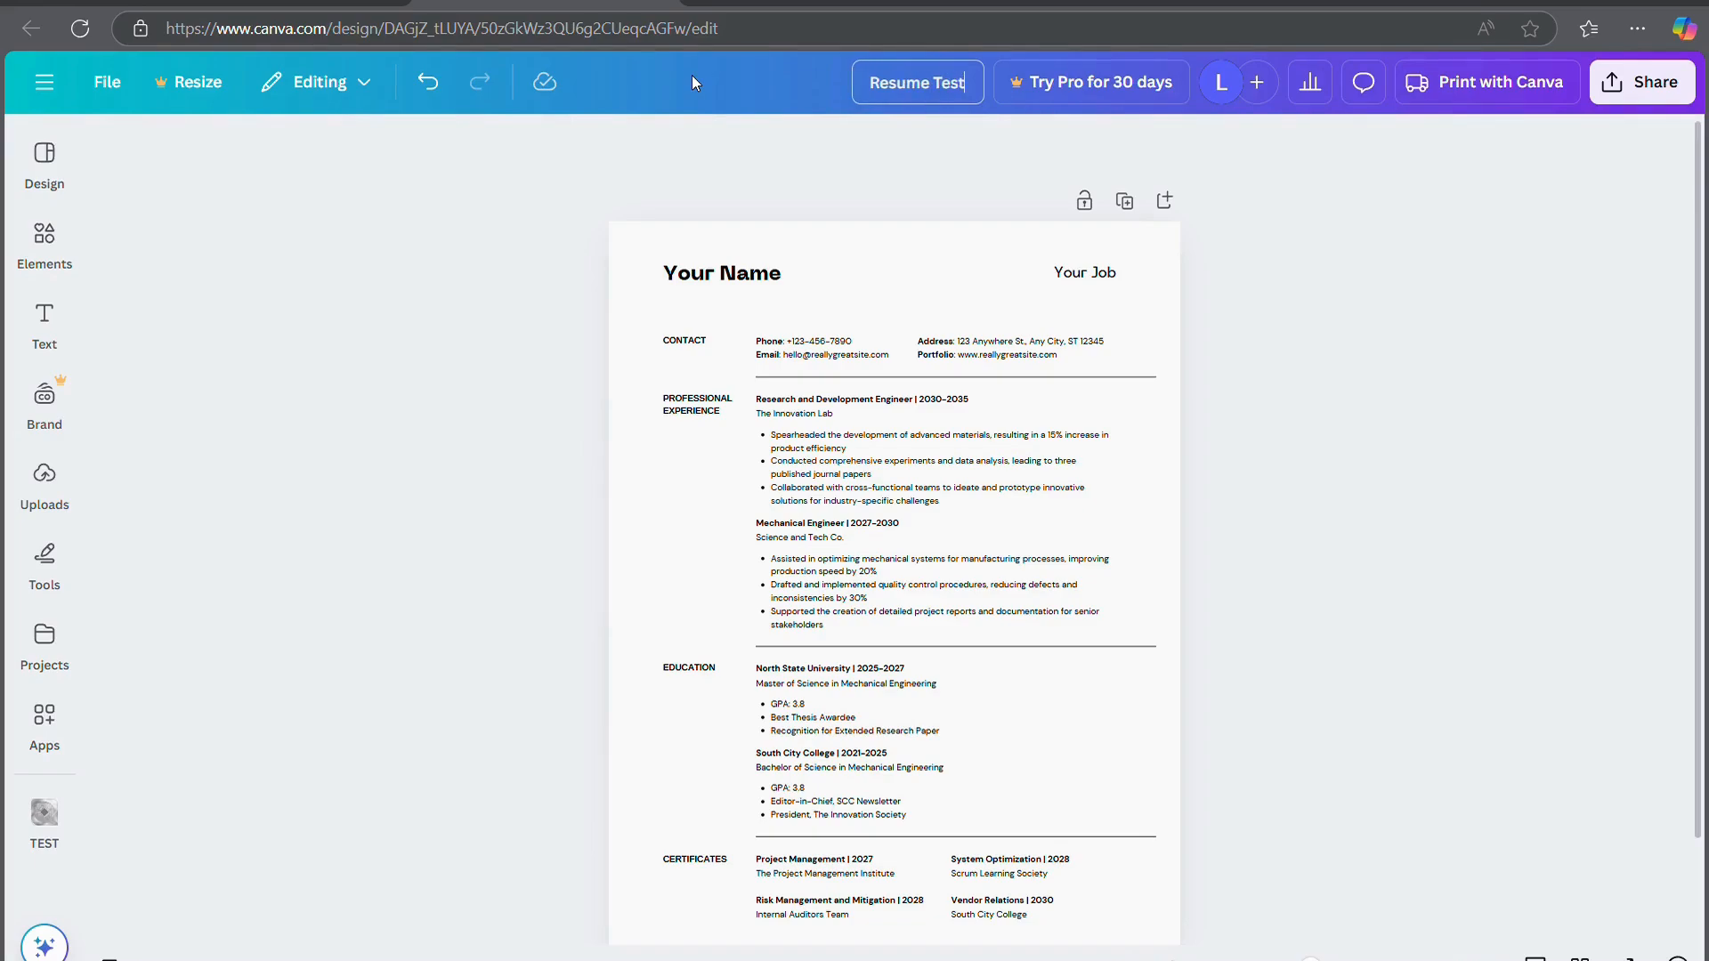
{"action": "key", "text": "Return"}
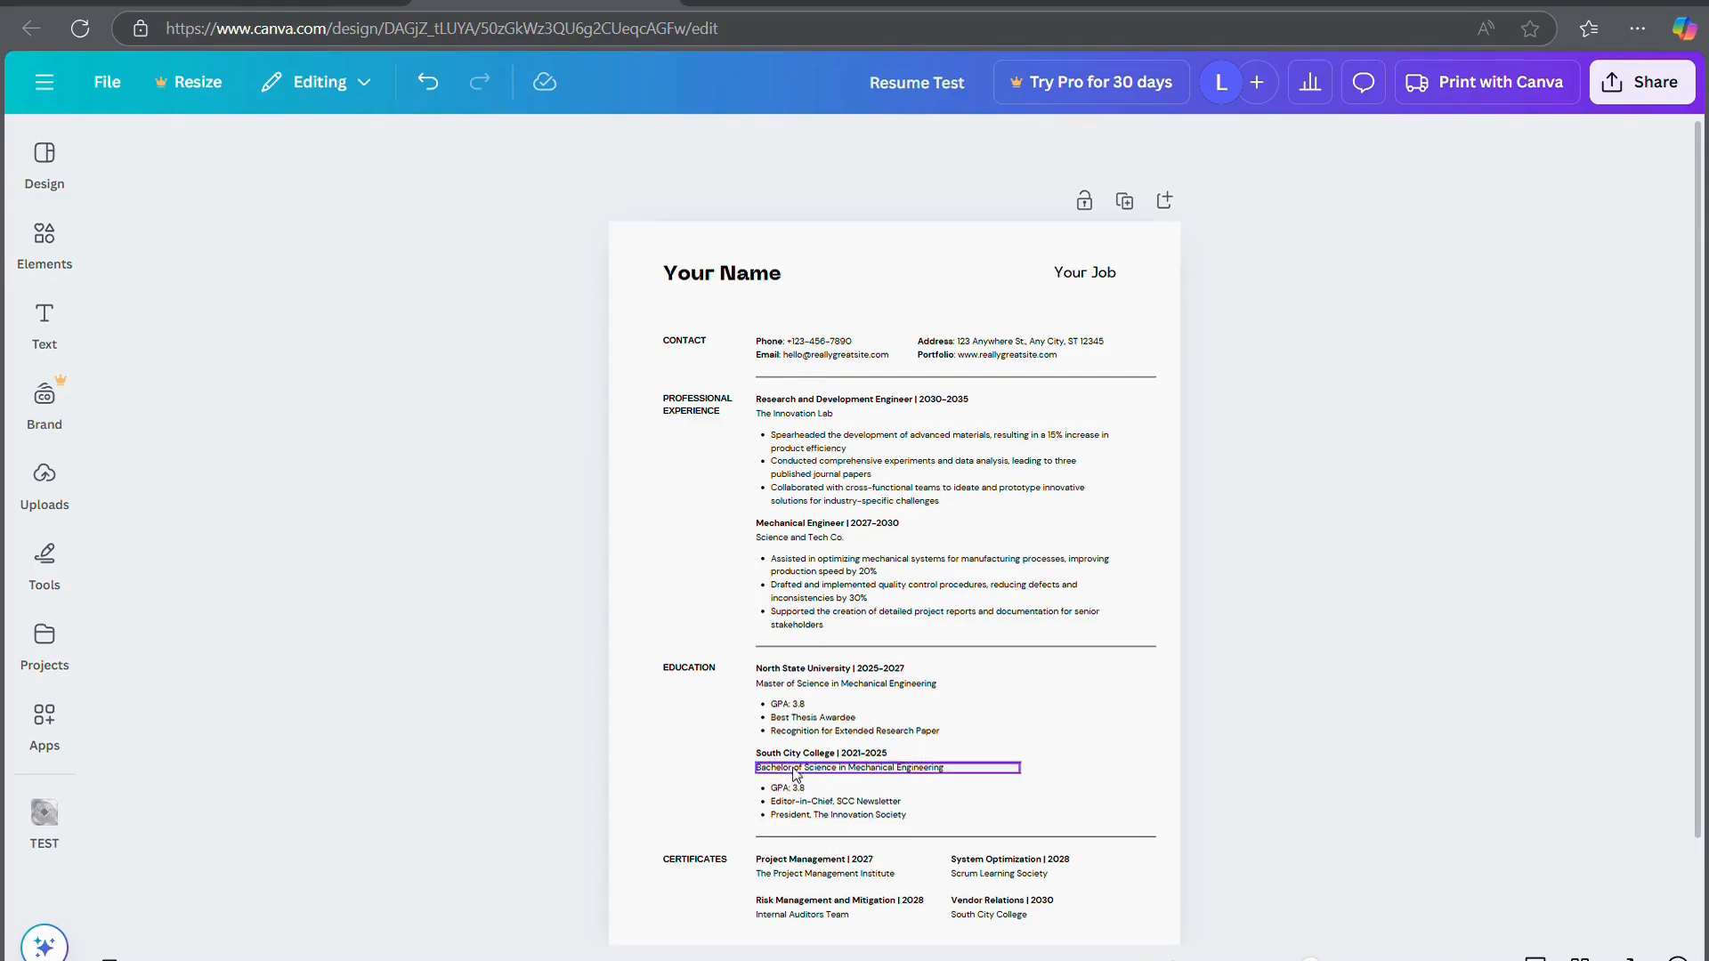
Search the Elements library for 'logo'
{"action": "scroll", "coordinate": [852, 608], "scroll_direction": "down", "scroll_amount": 2}
{"action": "scroll", "coordinate": [852, 608], "scroll_direction": "up", "scroll_amount": 2}
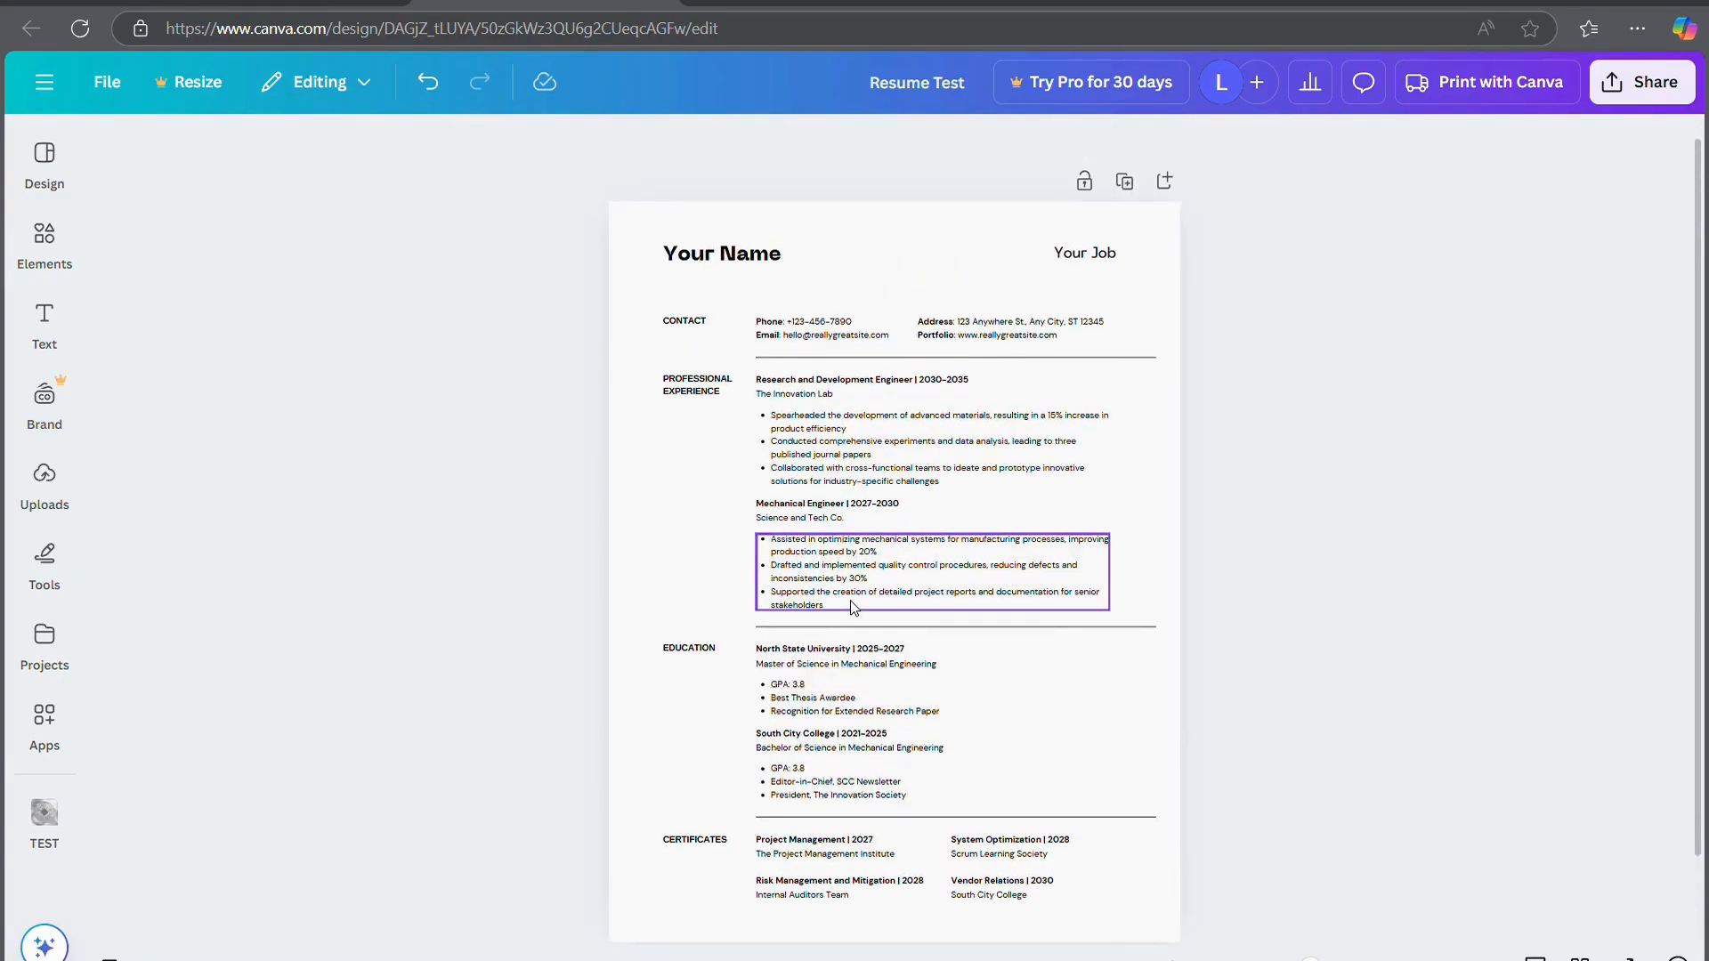
{"action": "left_click", "coordinate": [73, 488]}
{"action": "left_click", "coordinate": [44, 325]}
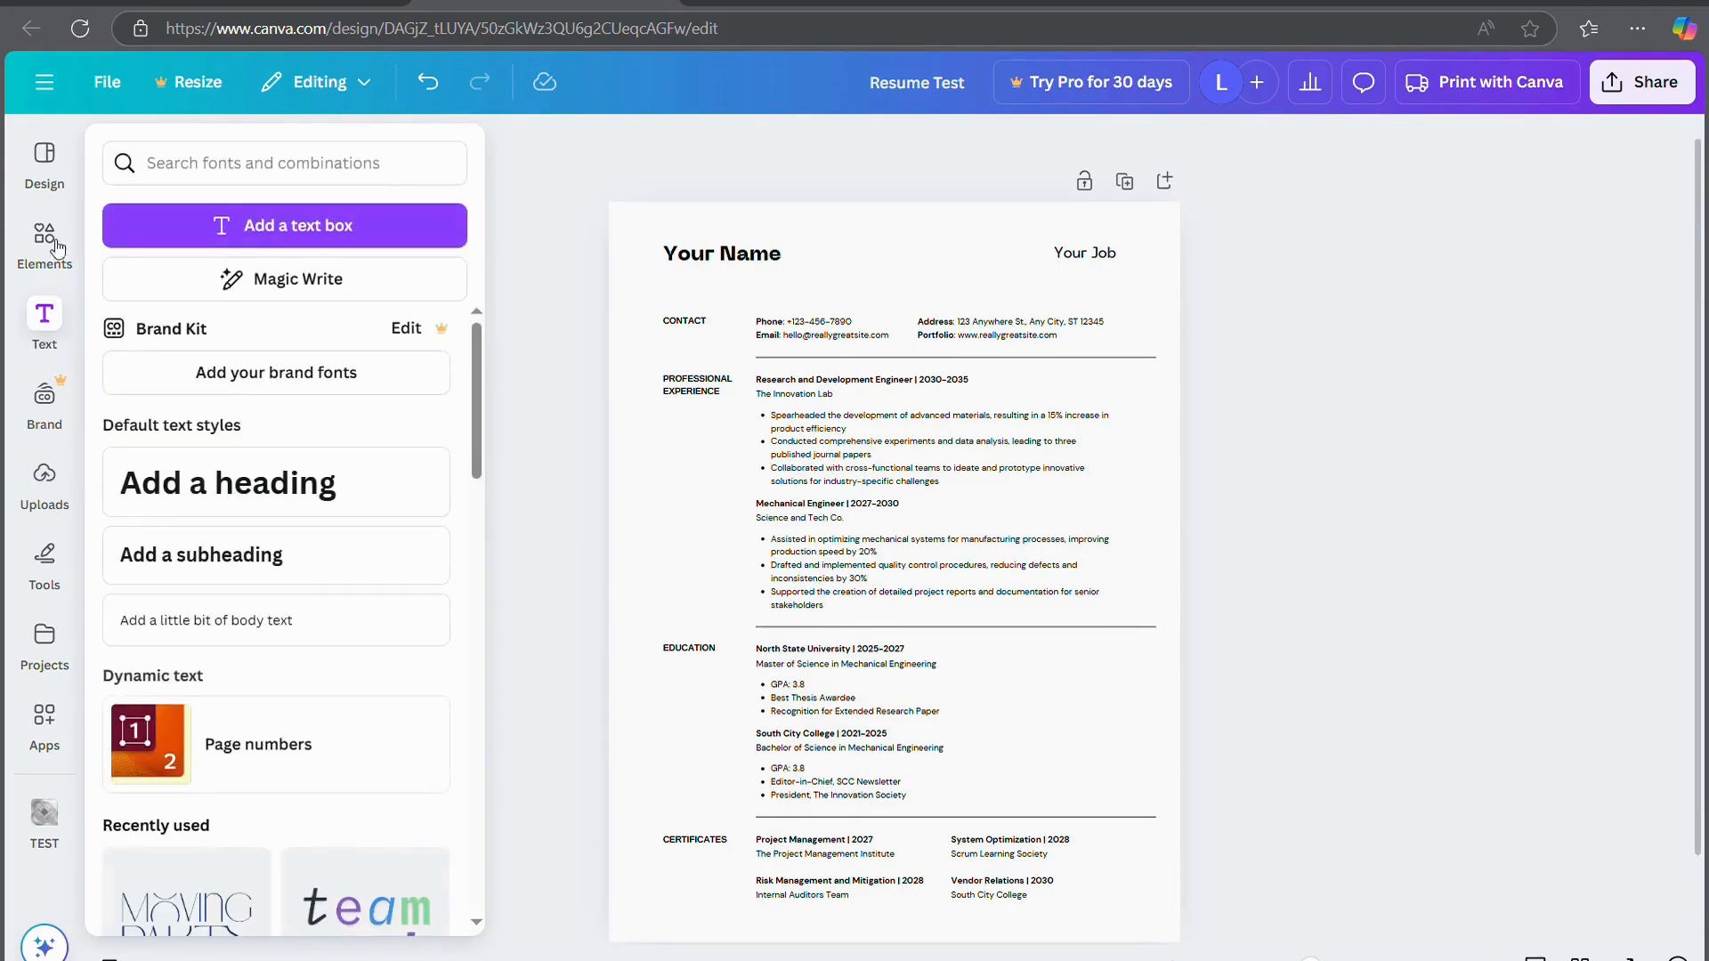
{"action": "left_click", "coordinate": [45, 244]}
{"action": "left_click", "coordinate": [231, 162]}
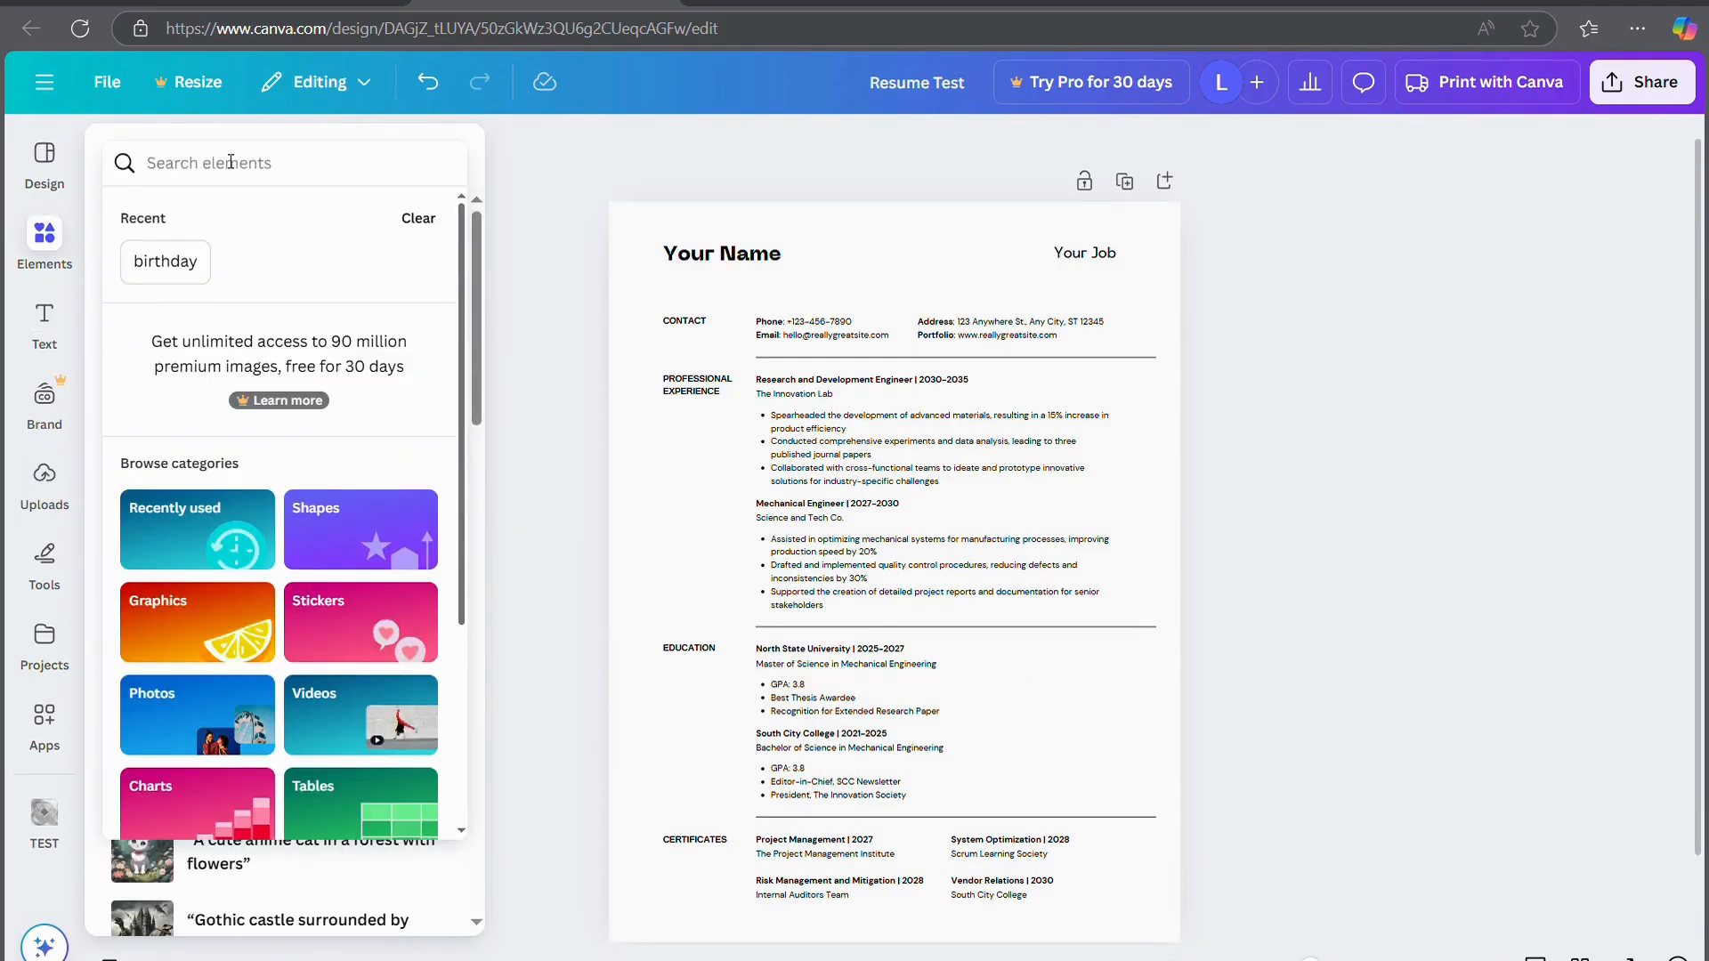
{"action": "type", "text": "logo"}
{"action": "key", "text": "Return"}
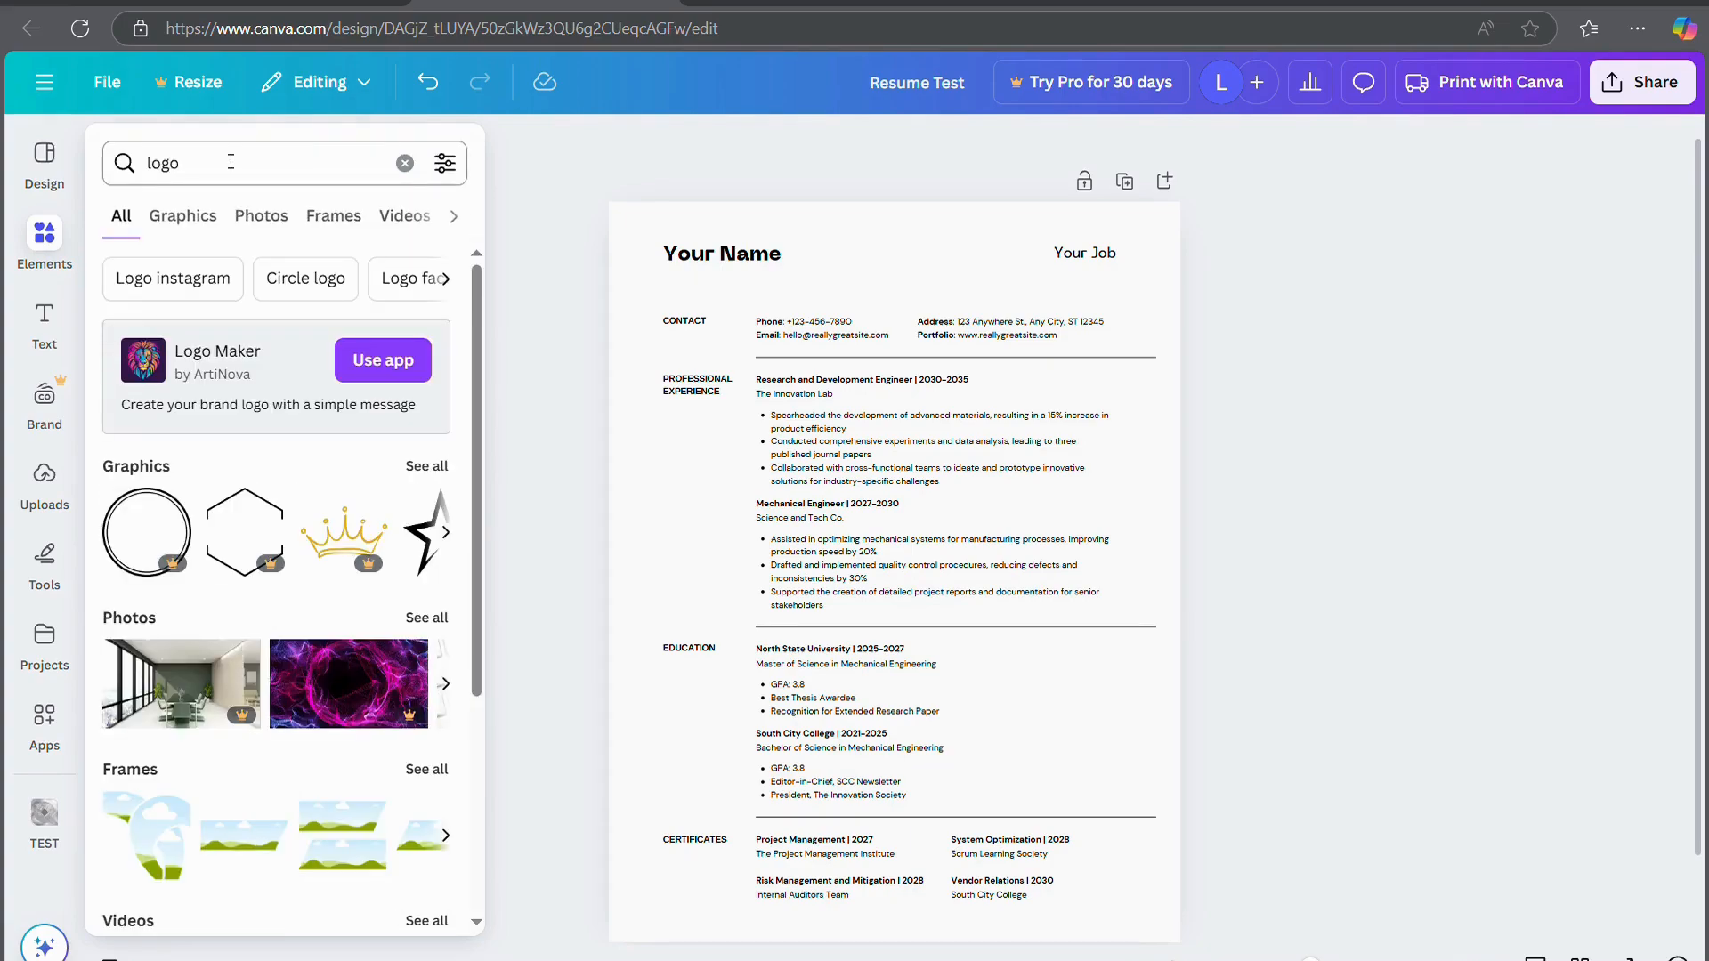
Add the double-ring circle graphic and position it between Your Name and Your Job
{"action": "scroll", "coordinate": [269, 737], "scroll_direction": "down", "scroll_amount": 4}
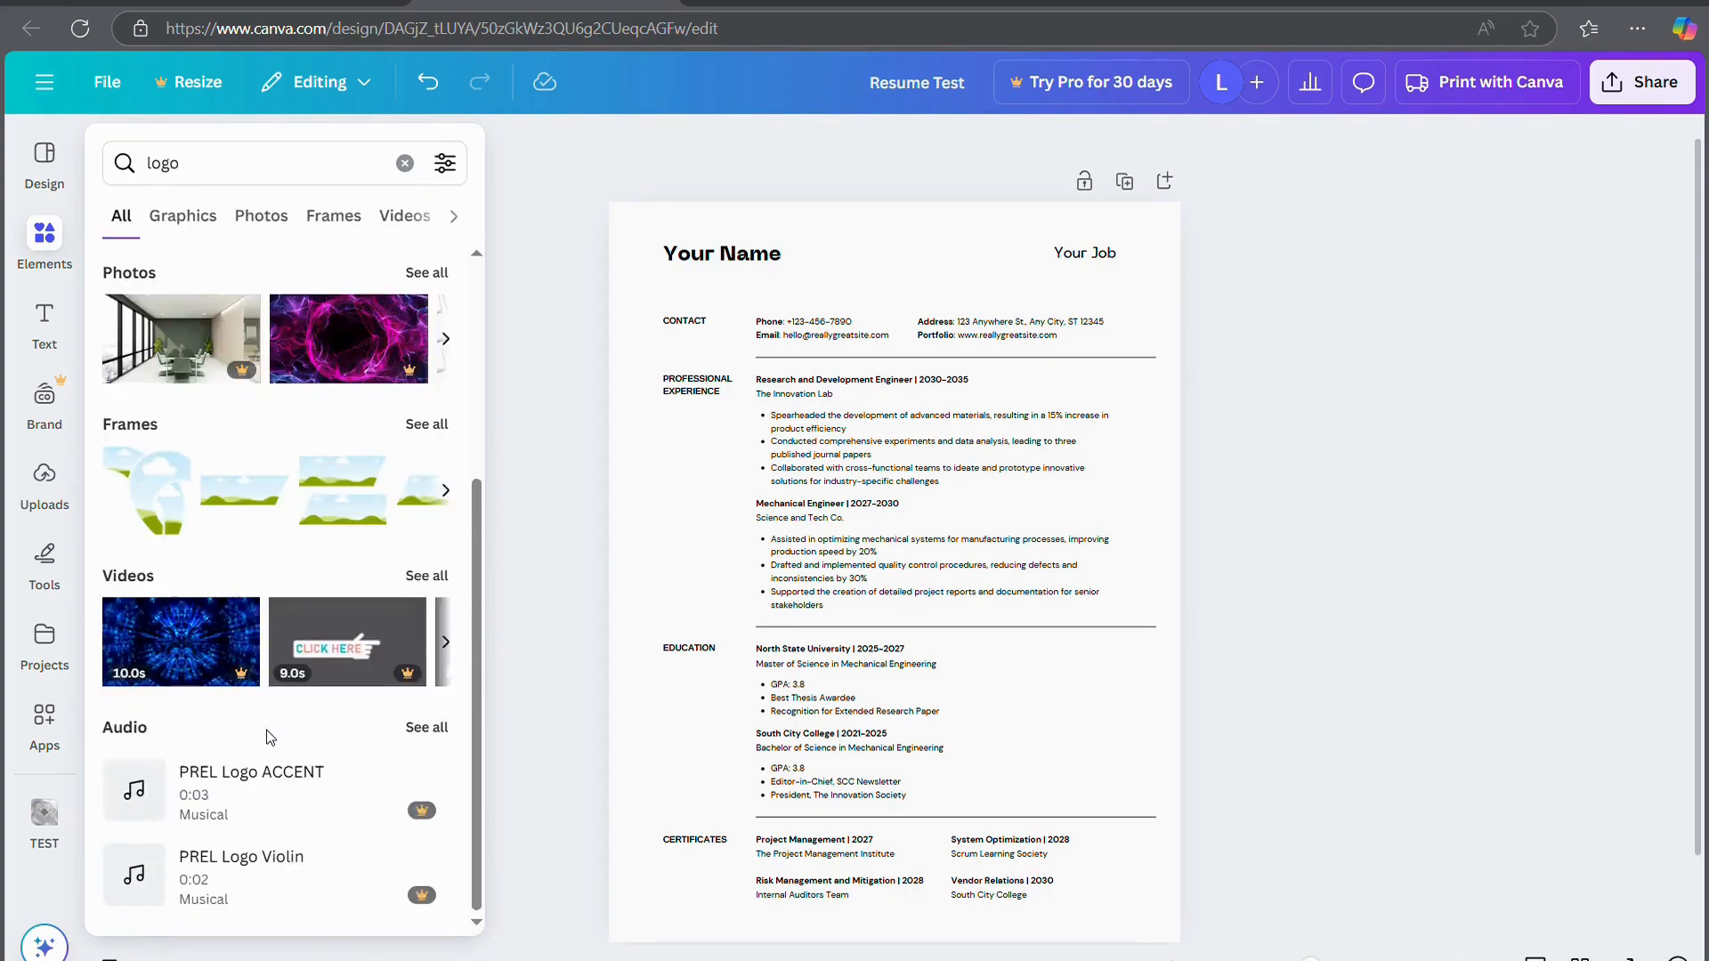
{"action": "scroll", "coordinate": [269, 737], "scroll_direction": "up", "scroll_amount": 4}
{"action": "left_click_drag", "start_coordinate": [145, 534], "coordinate": [762, 347]}
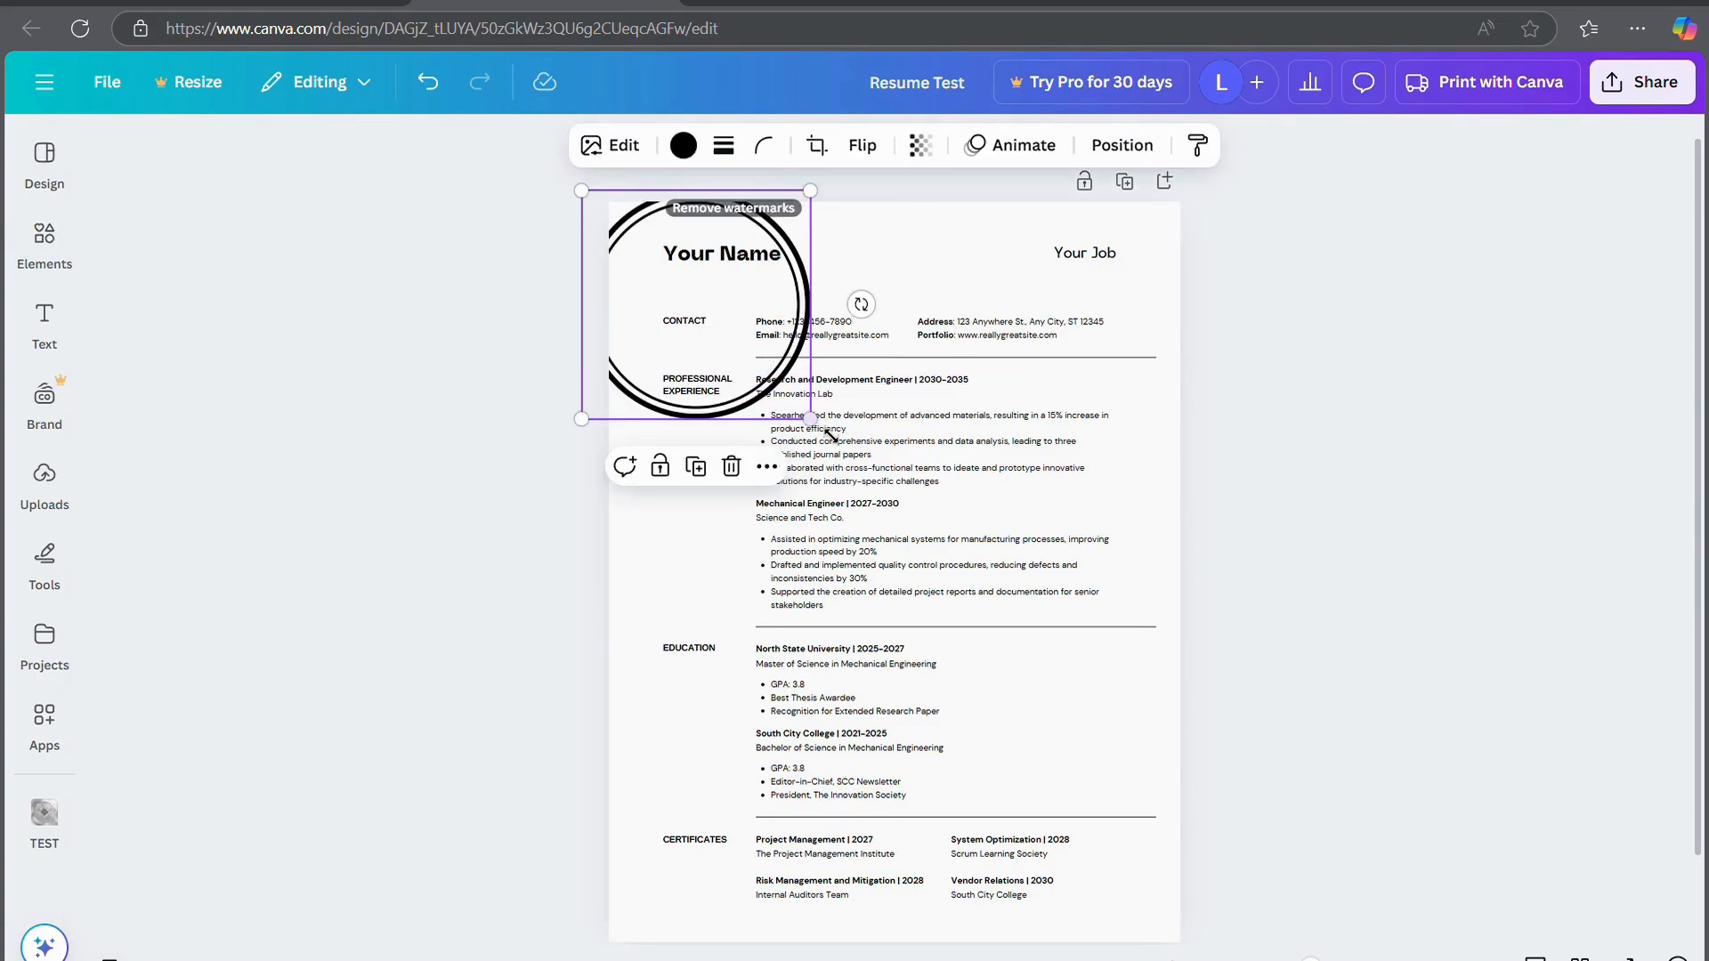
{"action": "left_click_drag", "start_coordinate": [810, 418], "coordinate": [923, 271]}
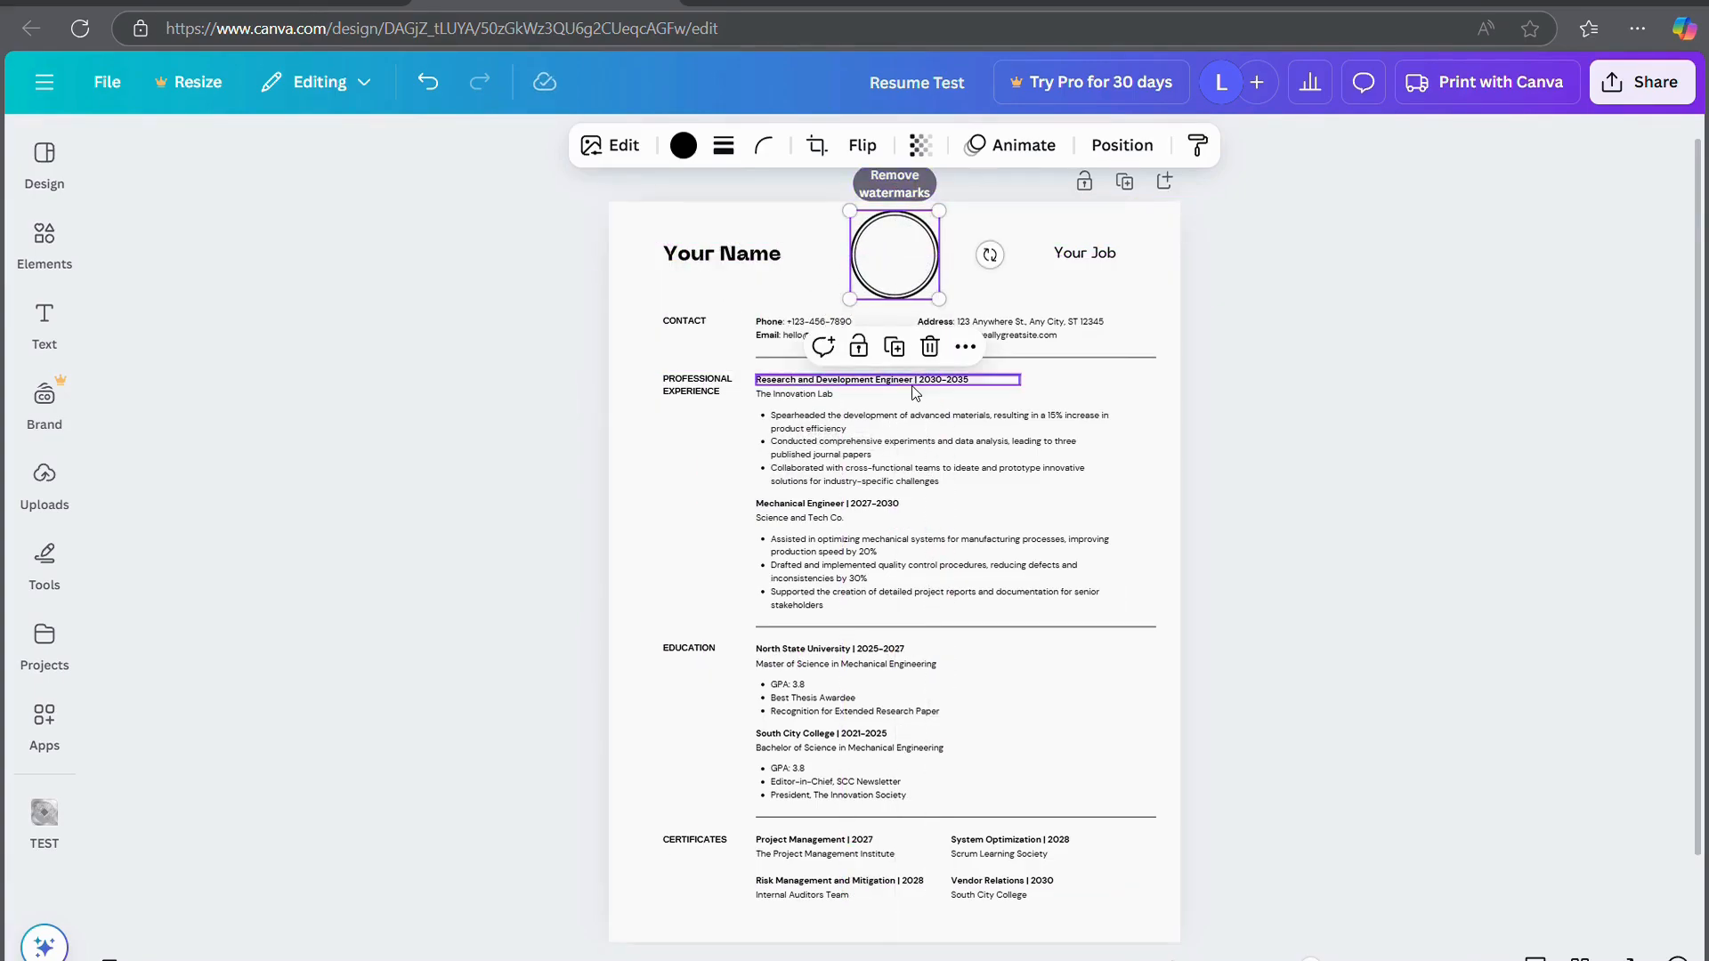
{"action": "scroll", "coordinate": [1261, 488], "scroll_direction": "up", "scroll_amount": 5}
{"action": "scroll", "coordinate": [1264, 490], "scroll_direction": "up", "scroll_amount": 4}
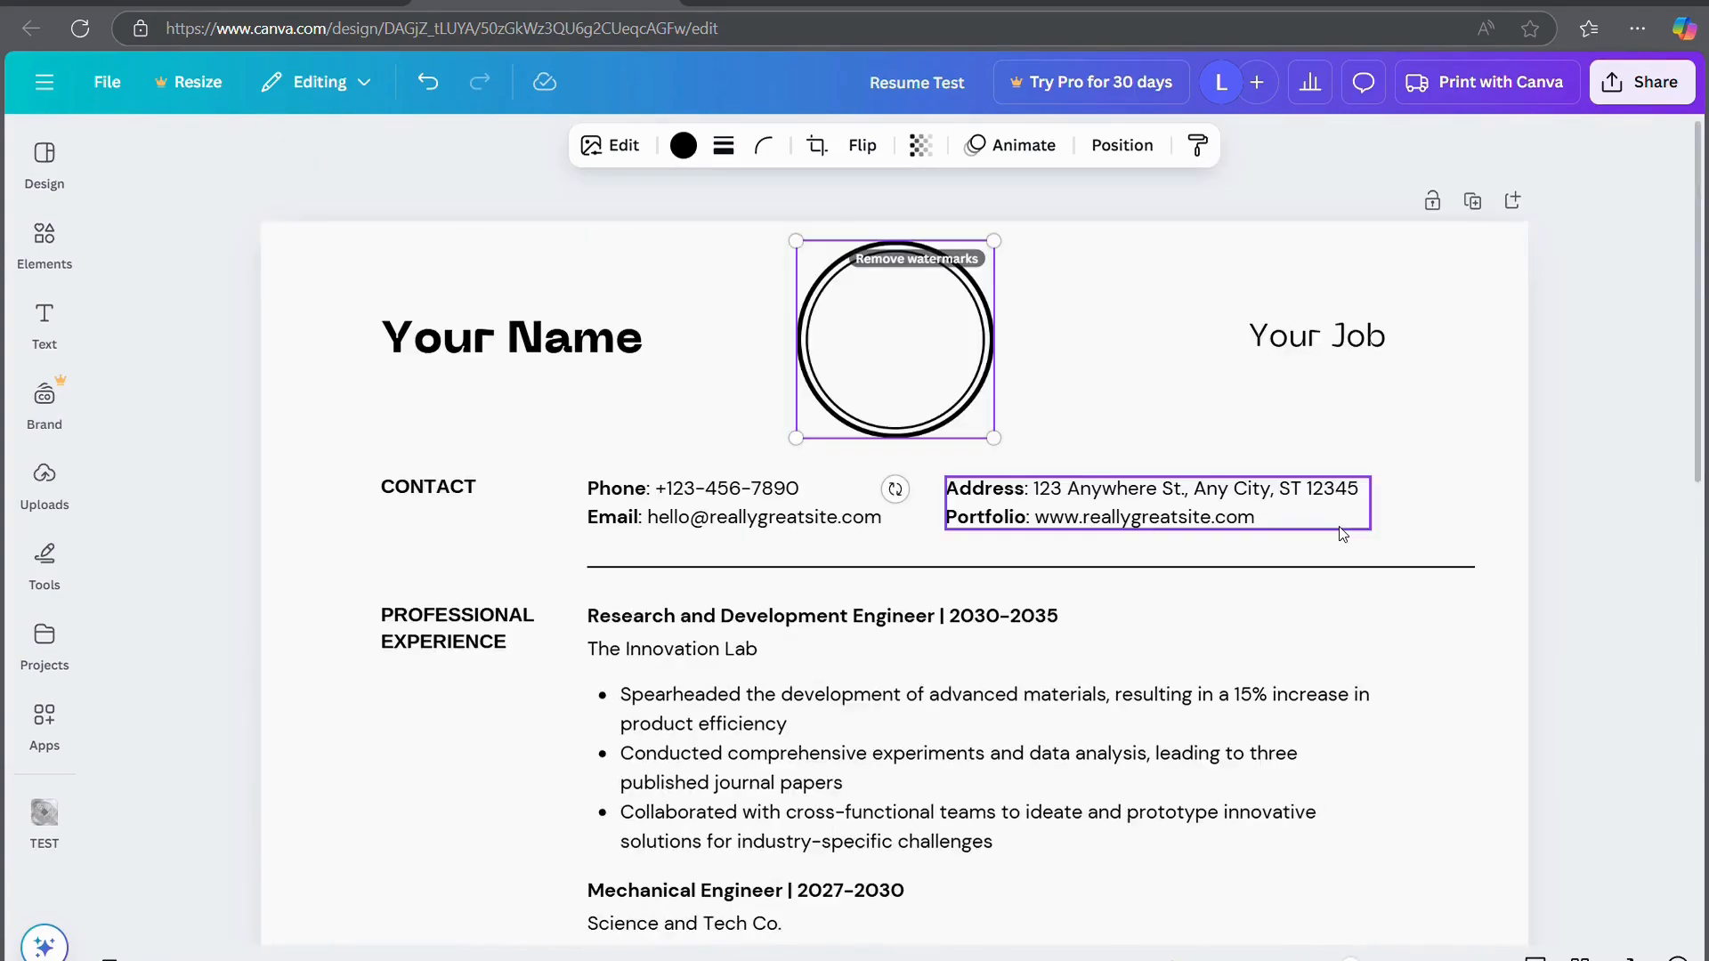
{"action": "left_click", "coordinate": [1609, 488]}
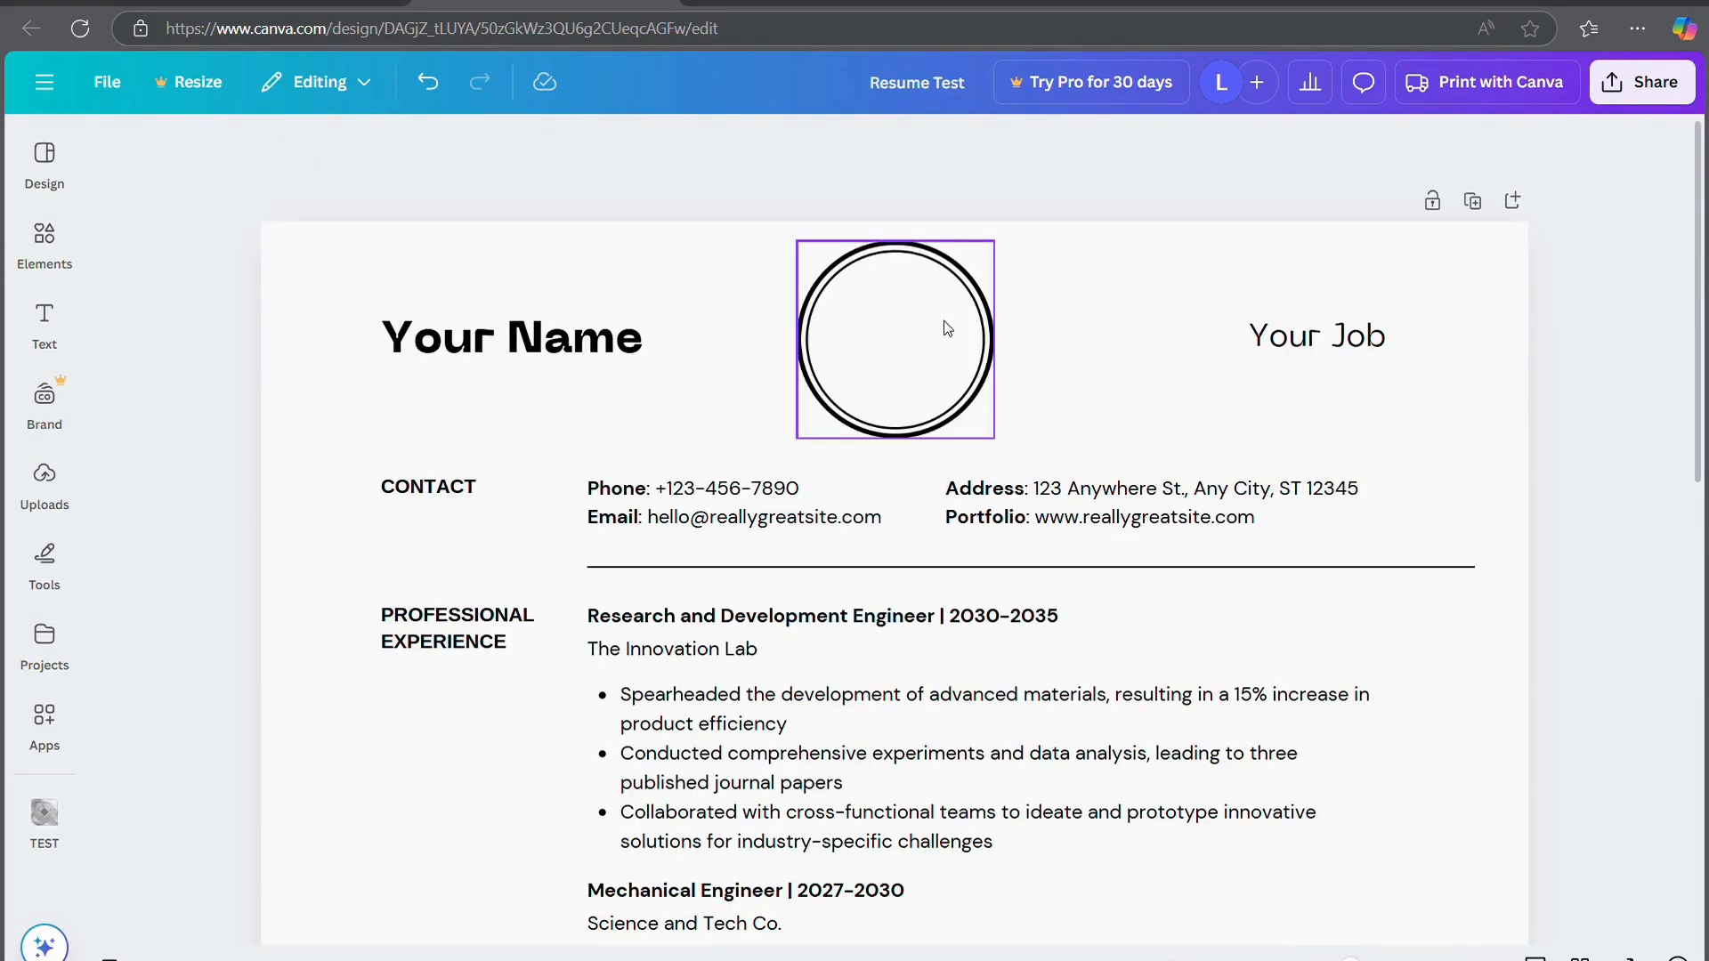
Try a paragraph text box reading 'your logo', then undo it
{"action": "left_click", "coordinate": [45, 321]}
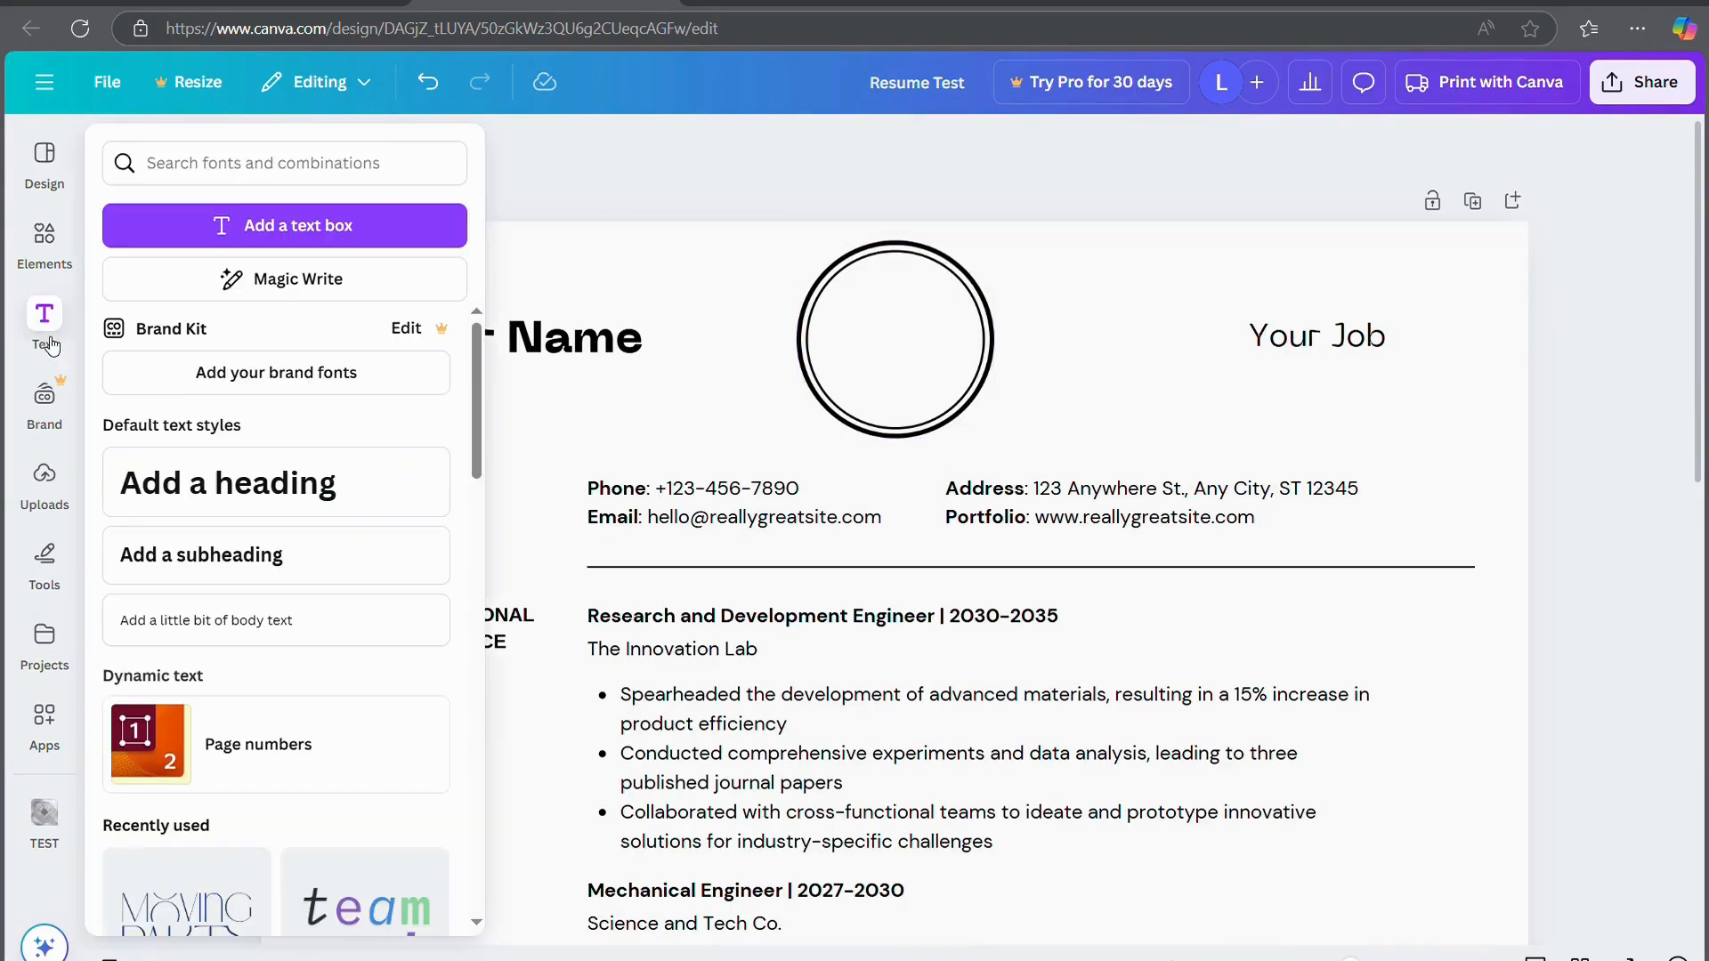
{"action": "left_click", "coordinate": [305, 233]}
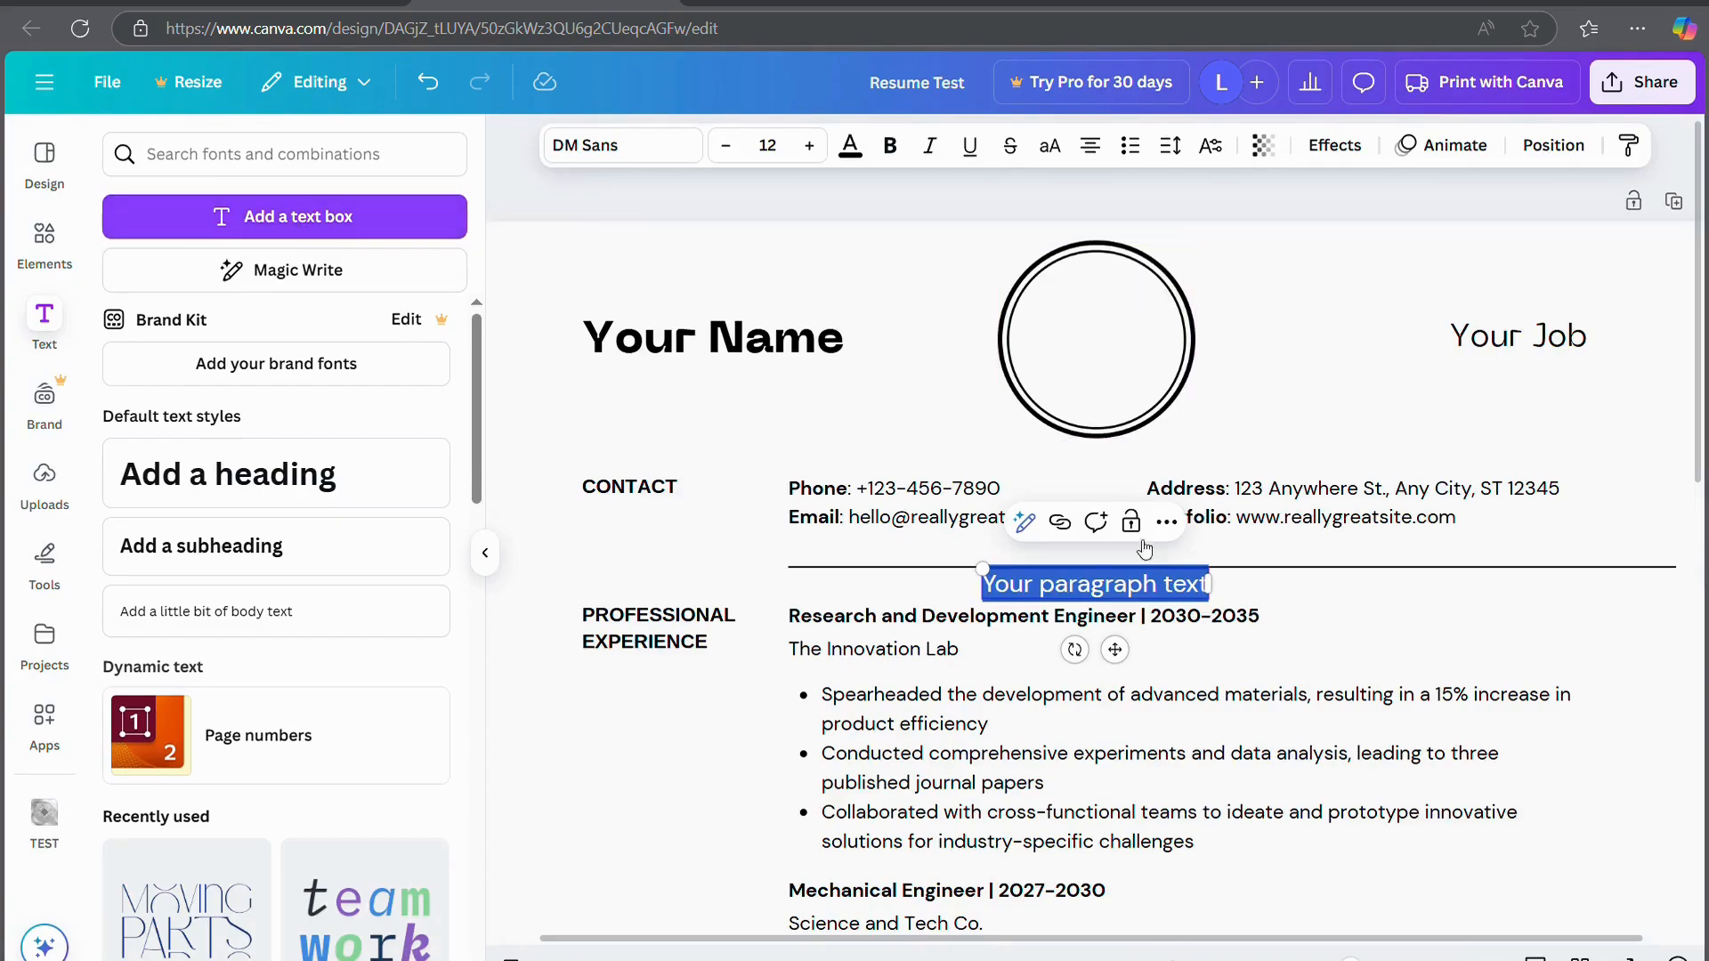
{"action": "type", "text": "your"}
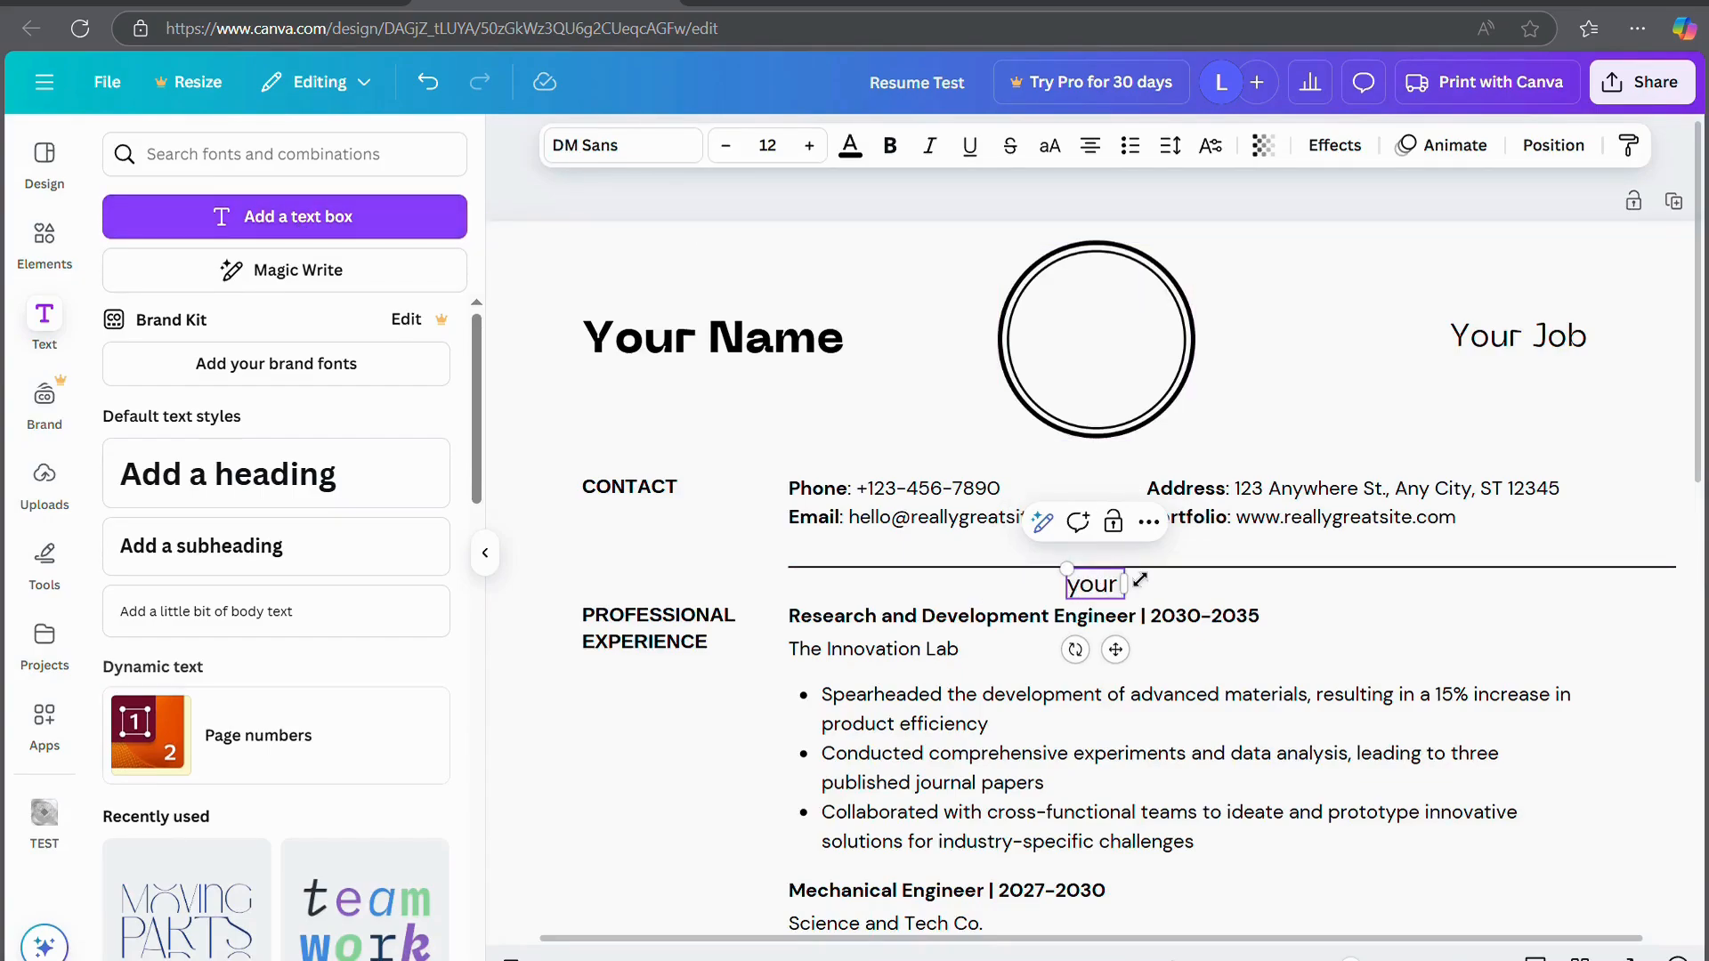
{"action": "type", "text": " logo"}
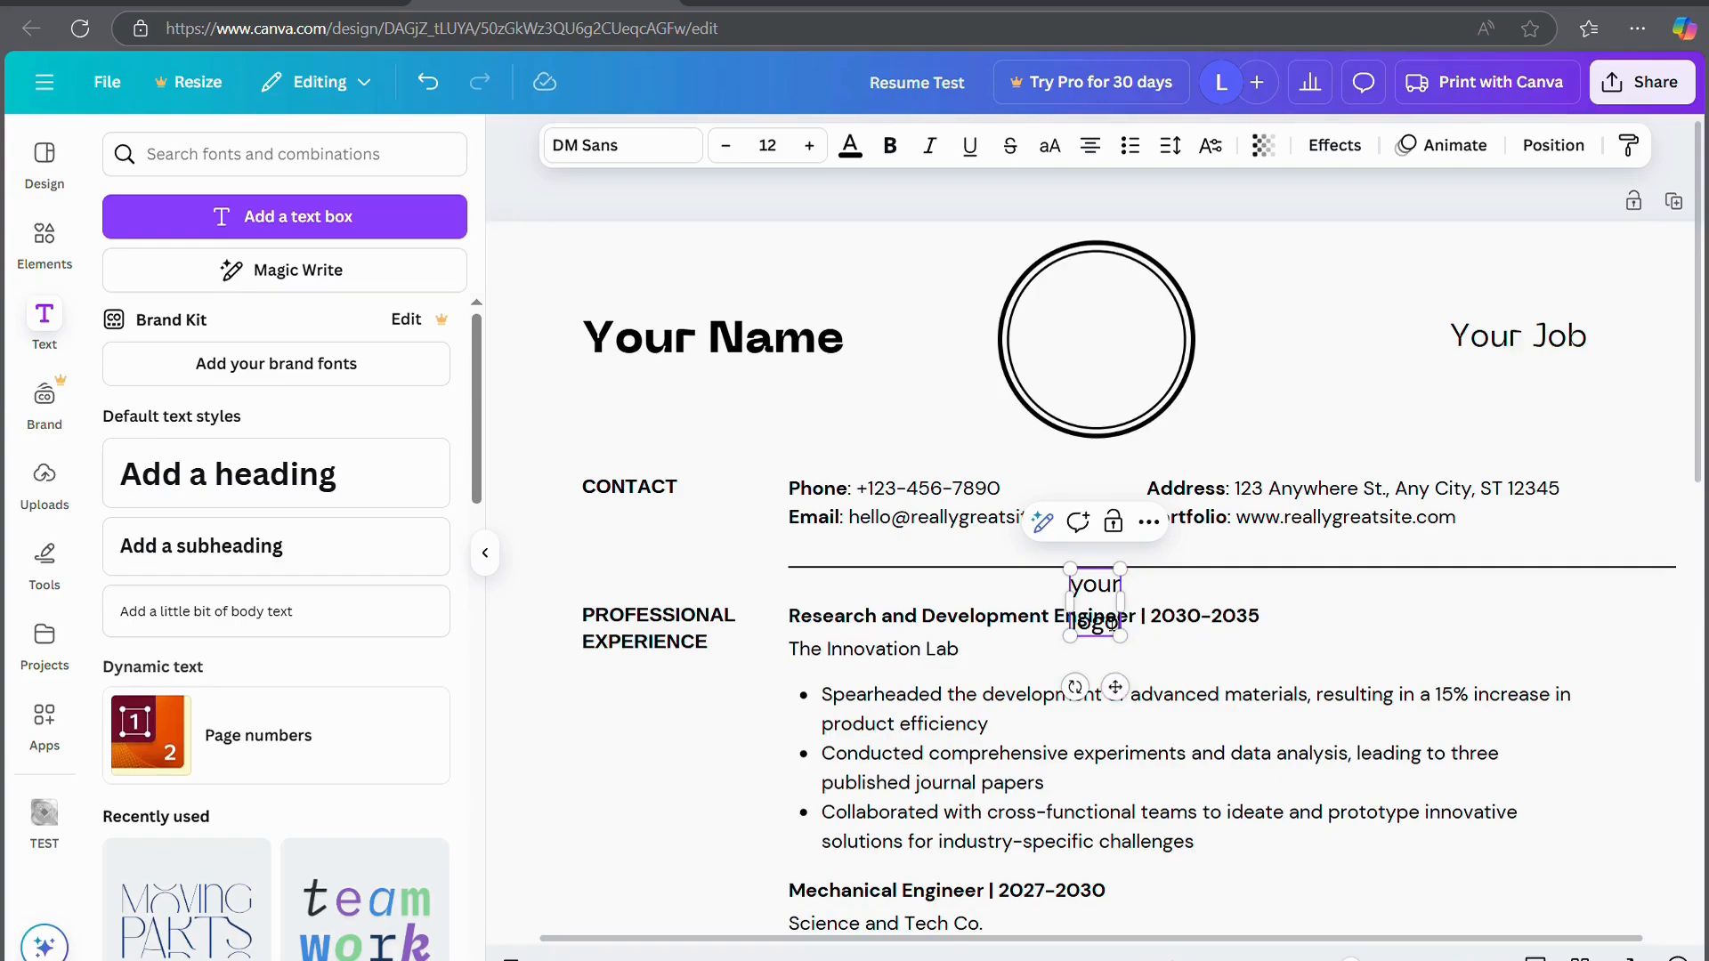
{"action": "key", "text": "ctrl+z"}
{"action": "key", "text": "ctrl+z"}
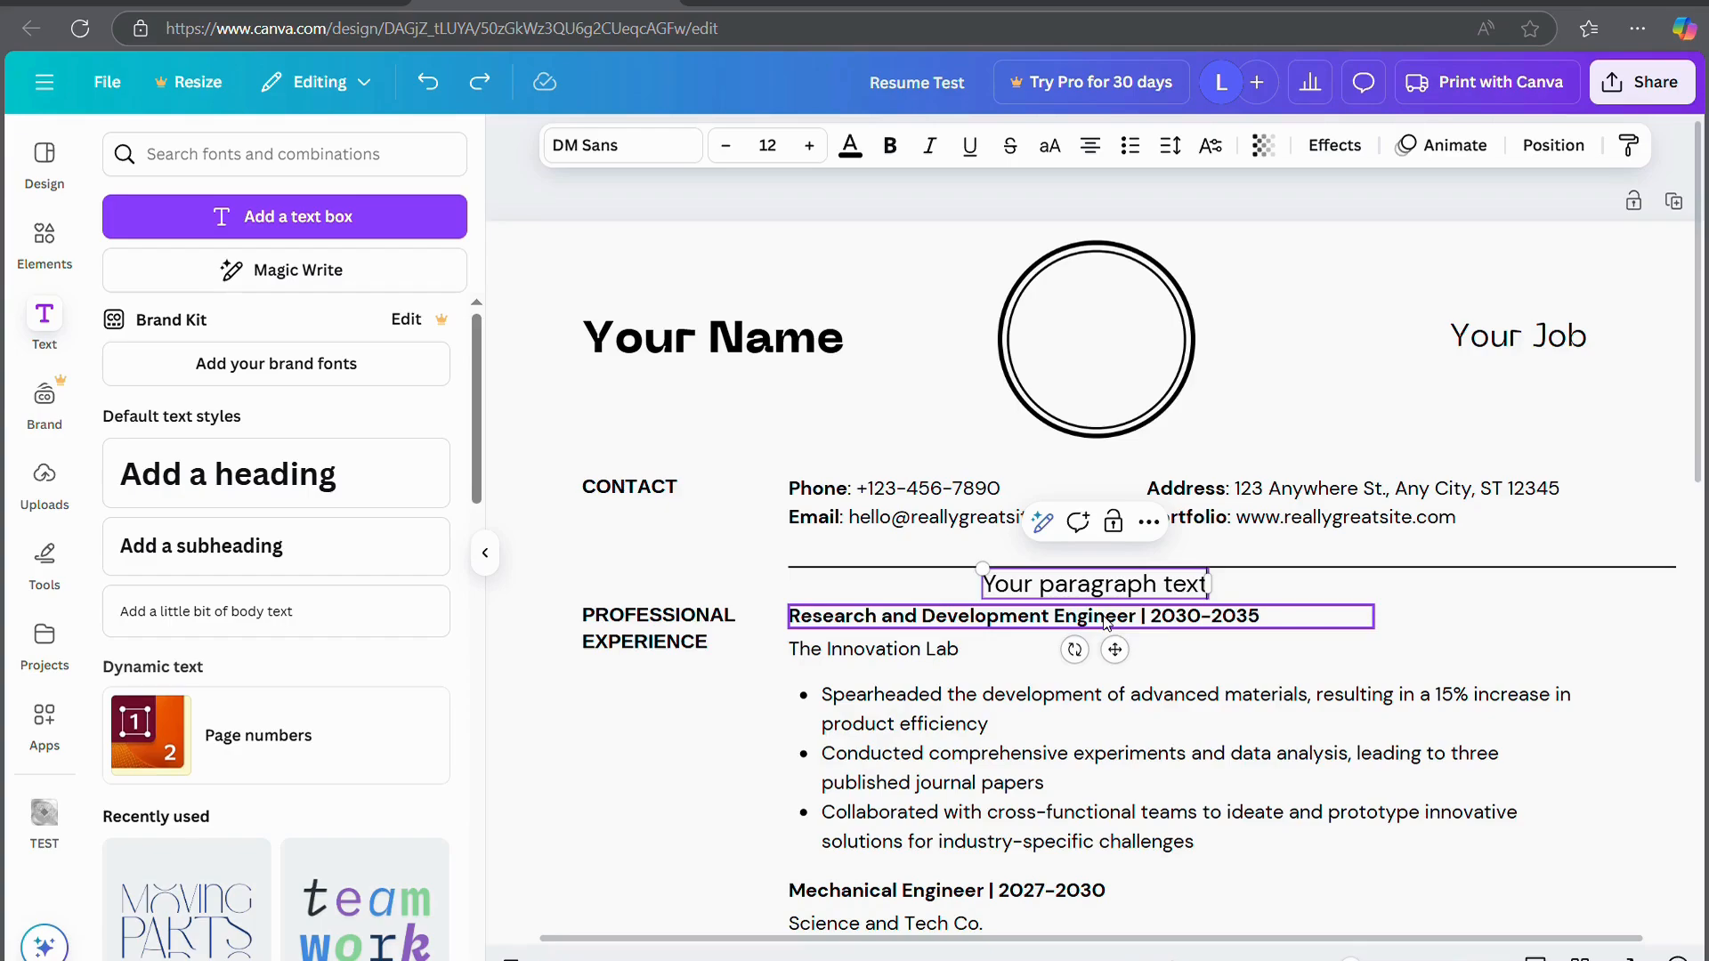
{"action": "key", "text": "ctrl+z"}
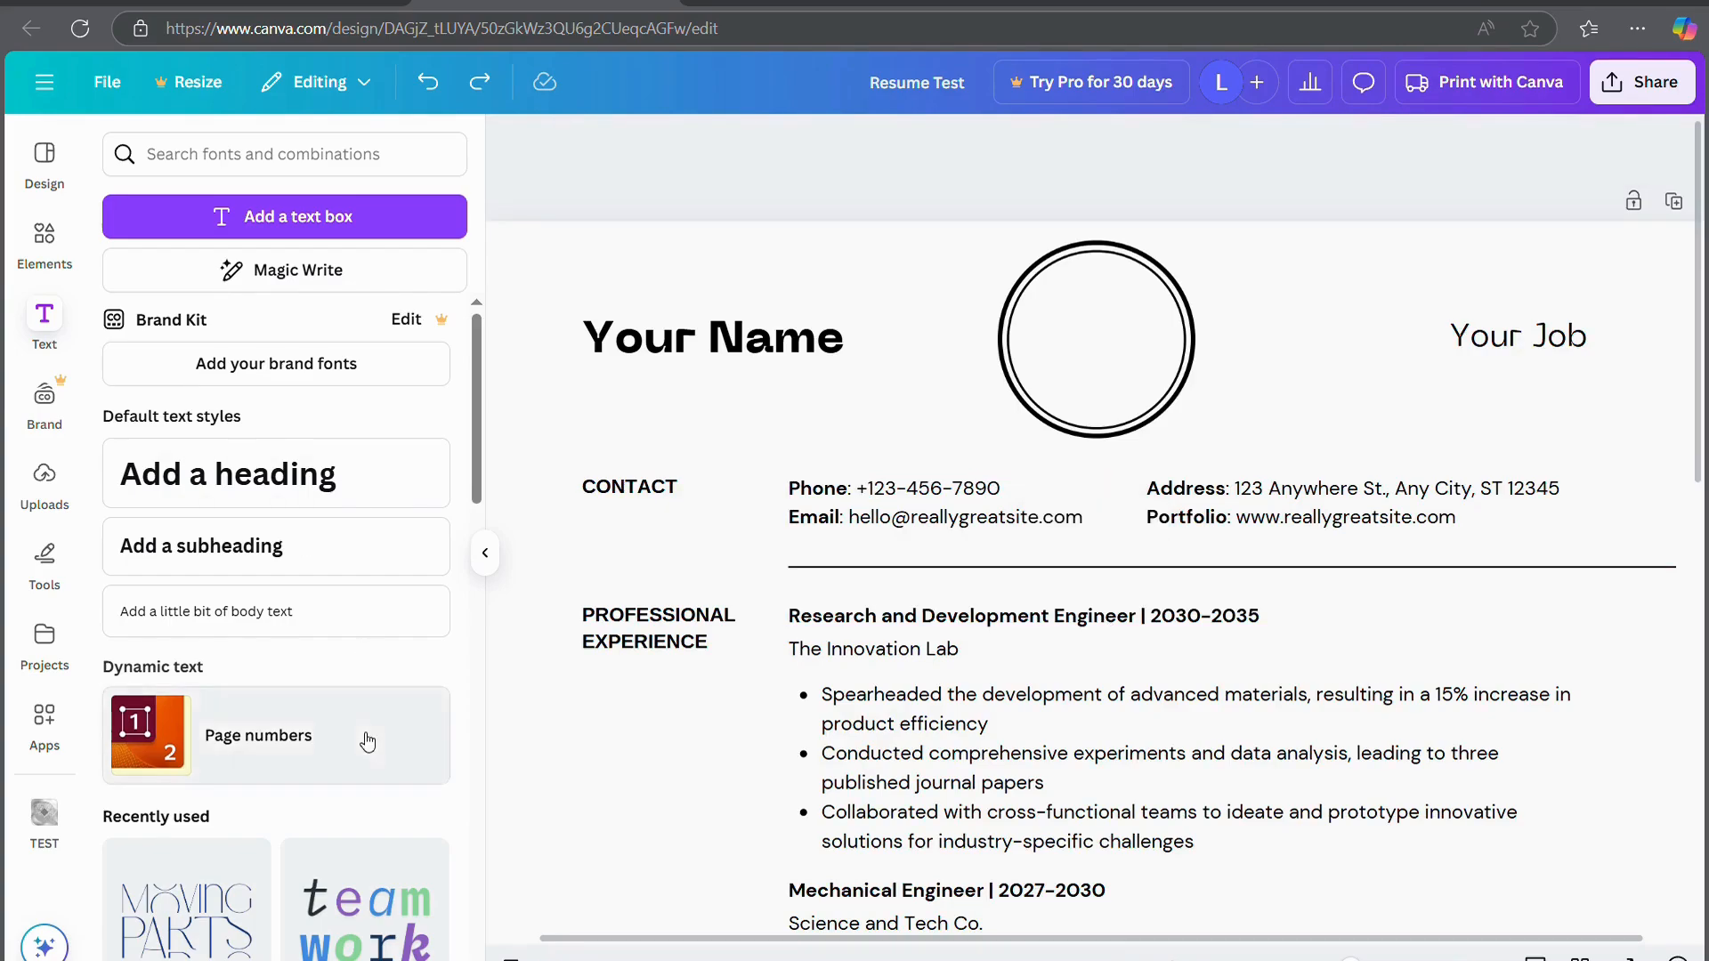
Add the Innovation AT WORK text combination and change it to 'your LOGO'
{"action": "scroll", "coordinate": [364, 737], "scroll_direction": "down", "scroll_amount": 5}
{"action": "scroll", "coordinate": [218, 845], "scroll_direction": "down", "scroll_amount": 6}
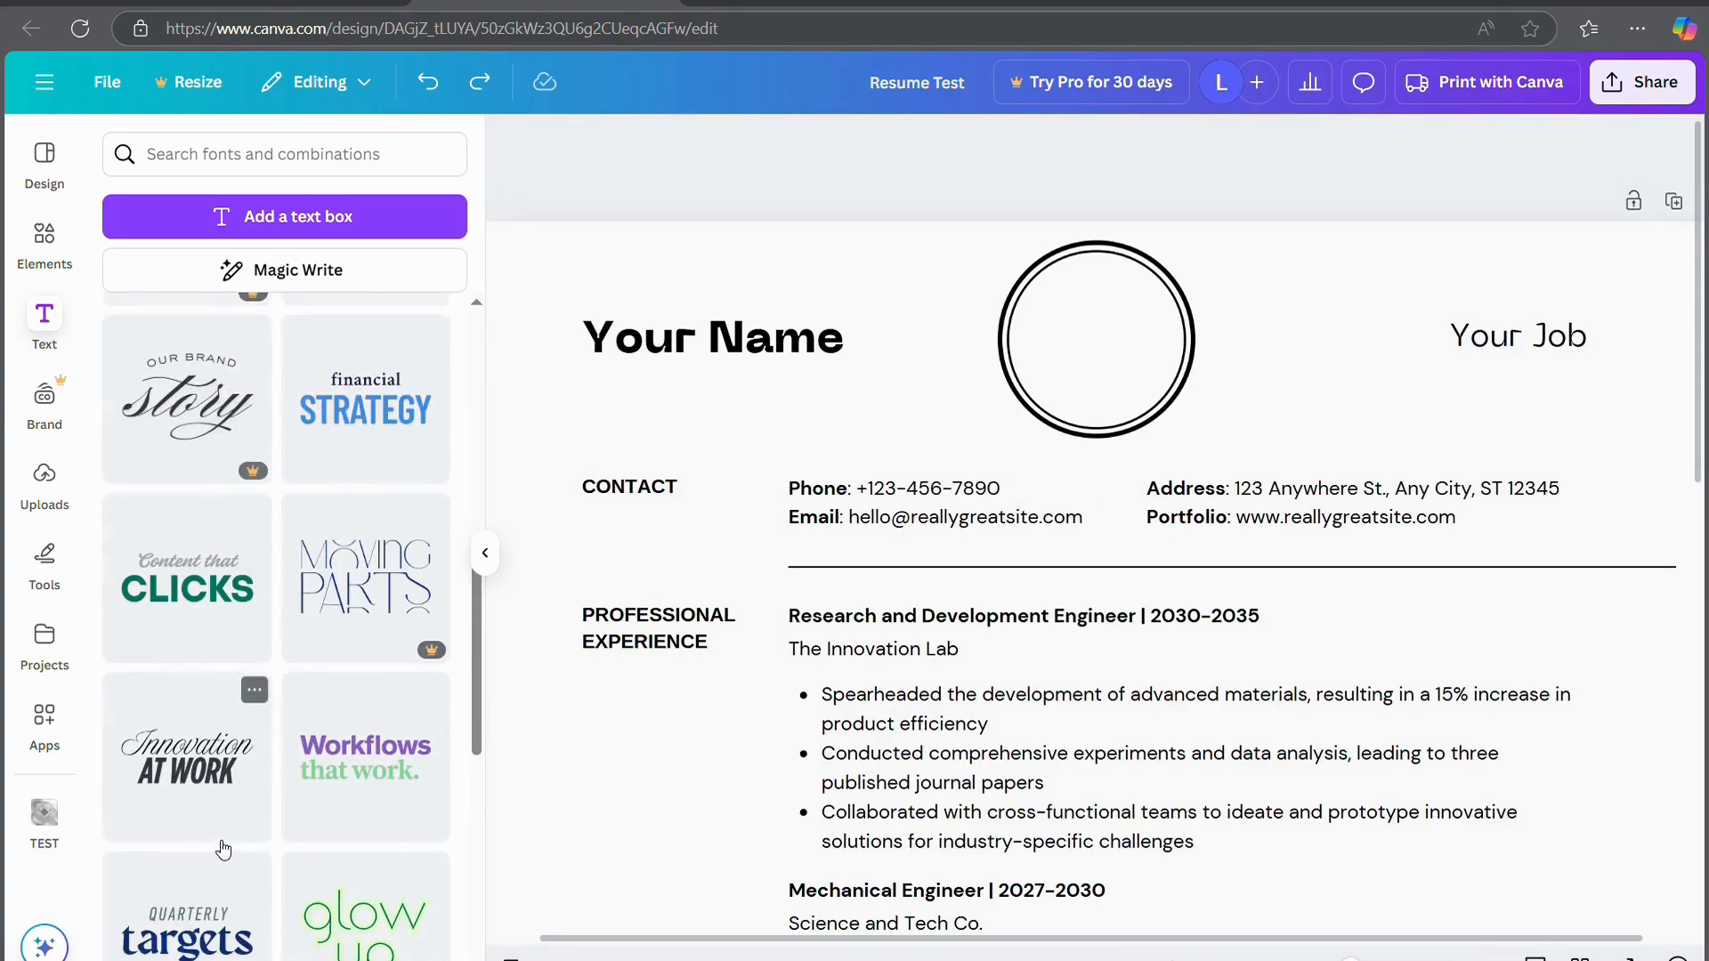
{"action": "left_click_drag", "start_coordinate": [205, 627], "coordinate": [881, 921]}
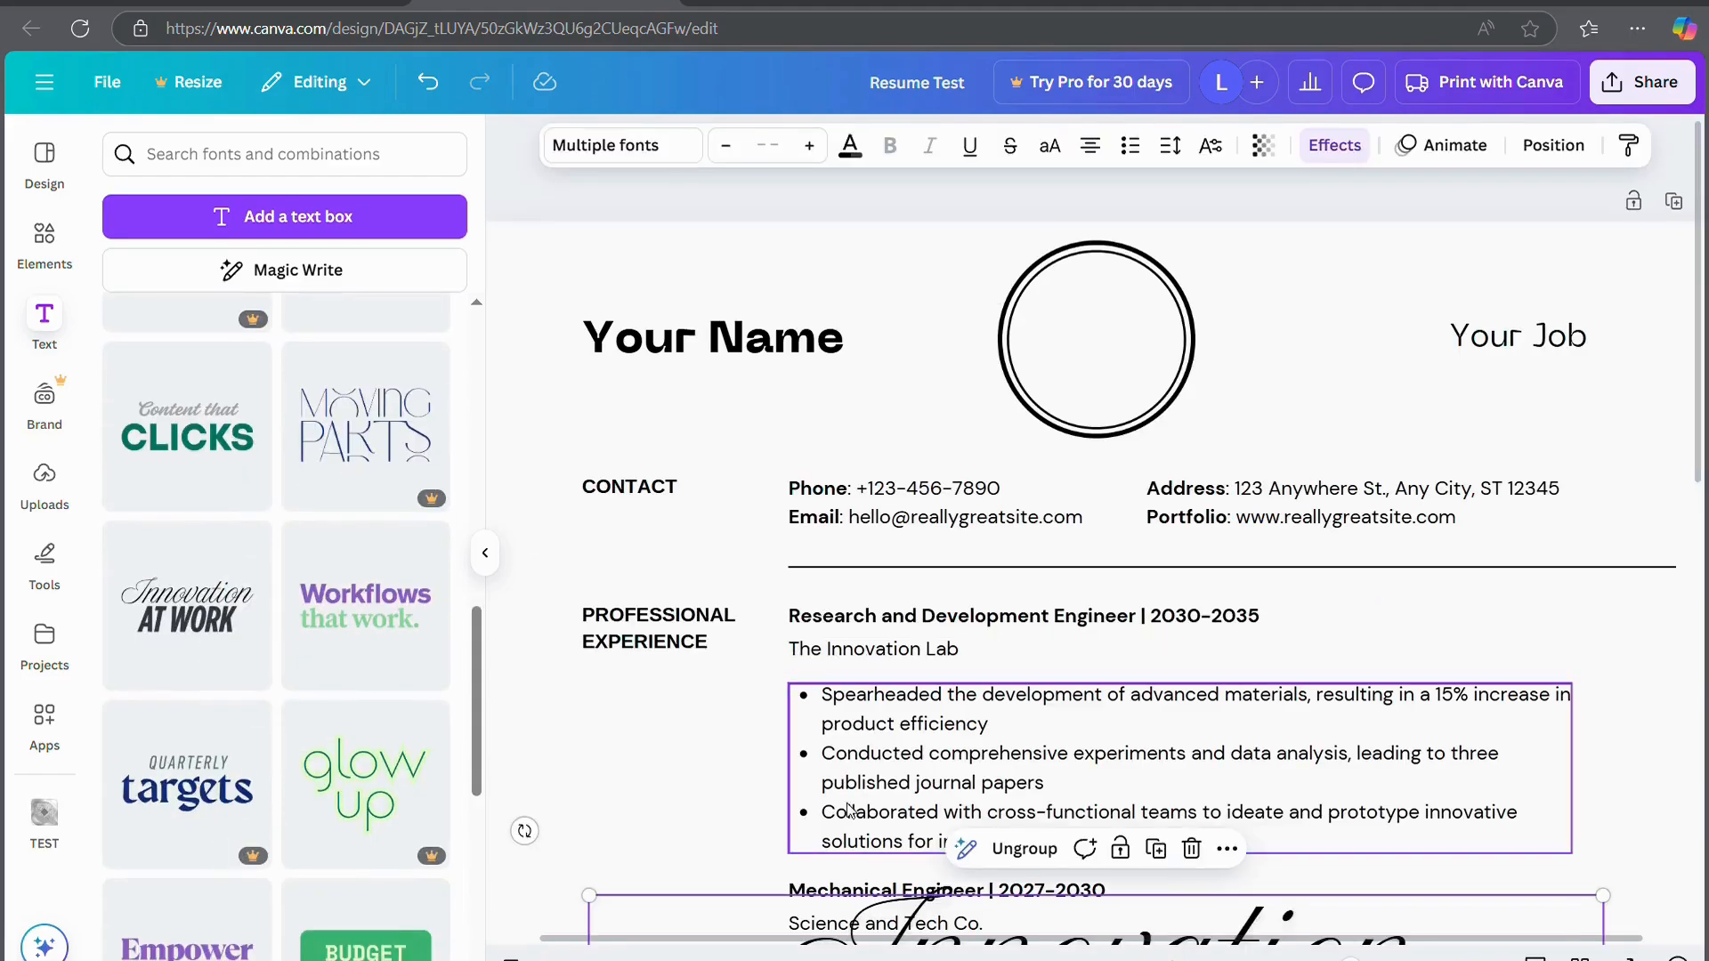
{"action": "left_click", "coordinate": [1179, 657]}
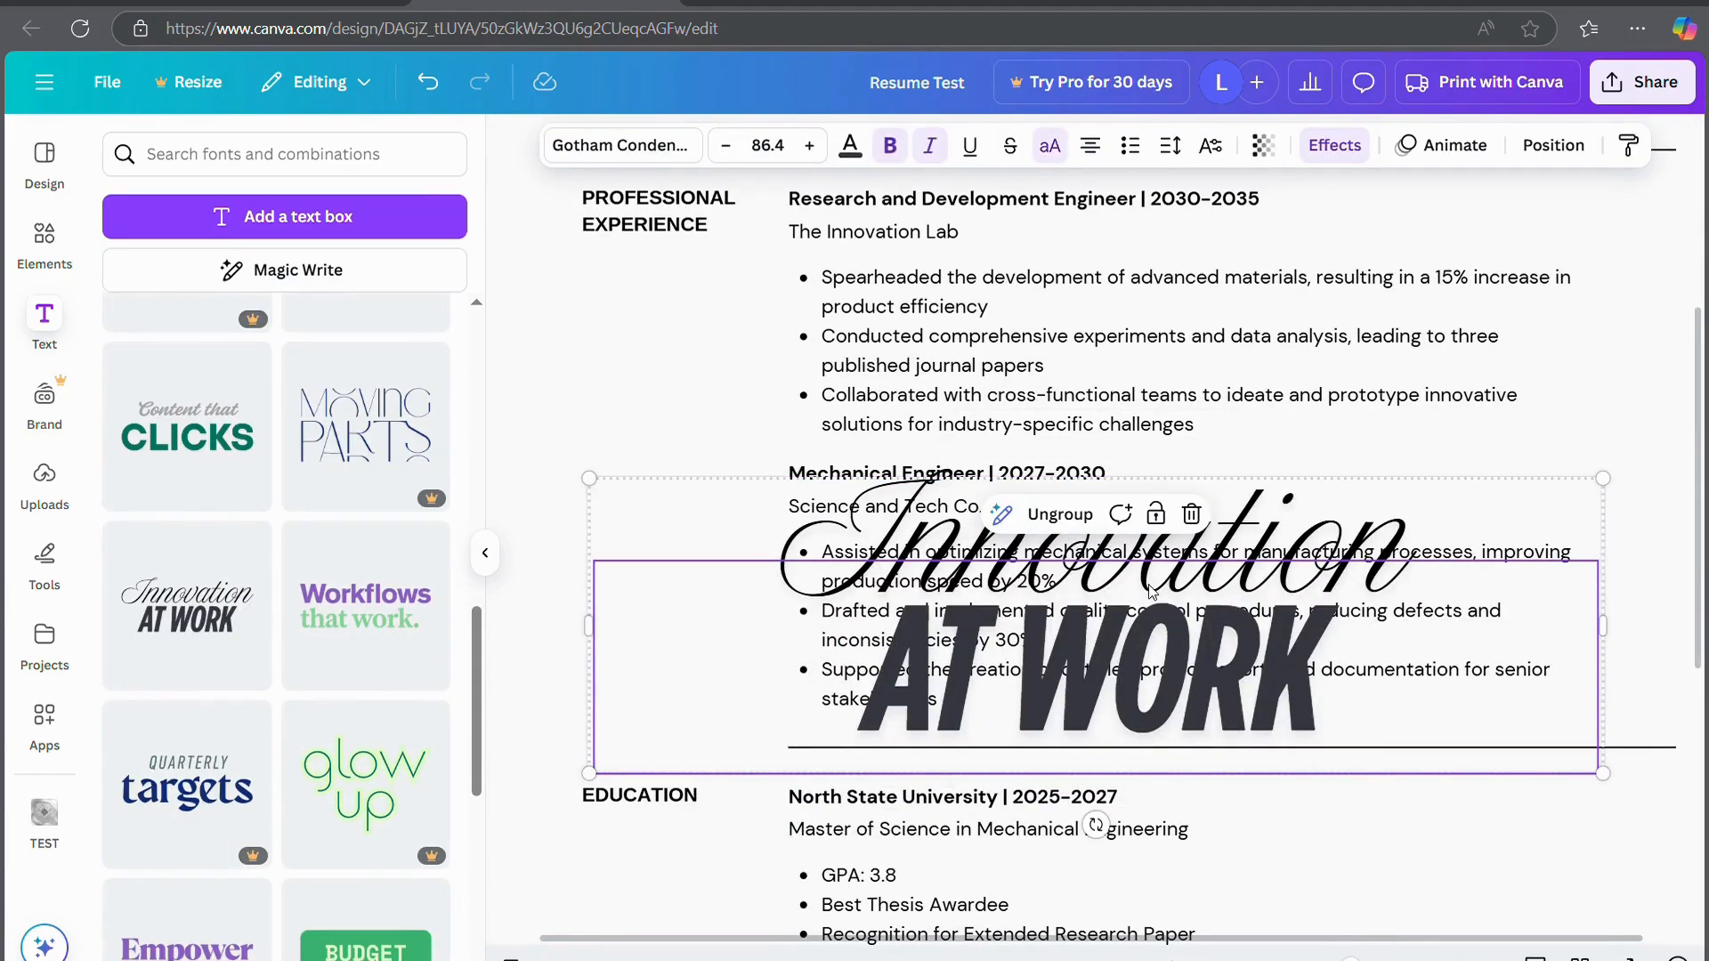
{"action": "double_click", "coordinate": [1153, 592]}
{"action": "left_click", "coordinate": [1259, 508]}
{"action": "double_click", "coordinate": [1259, 507]}
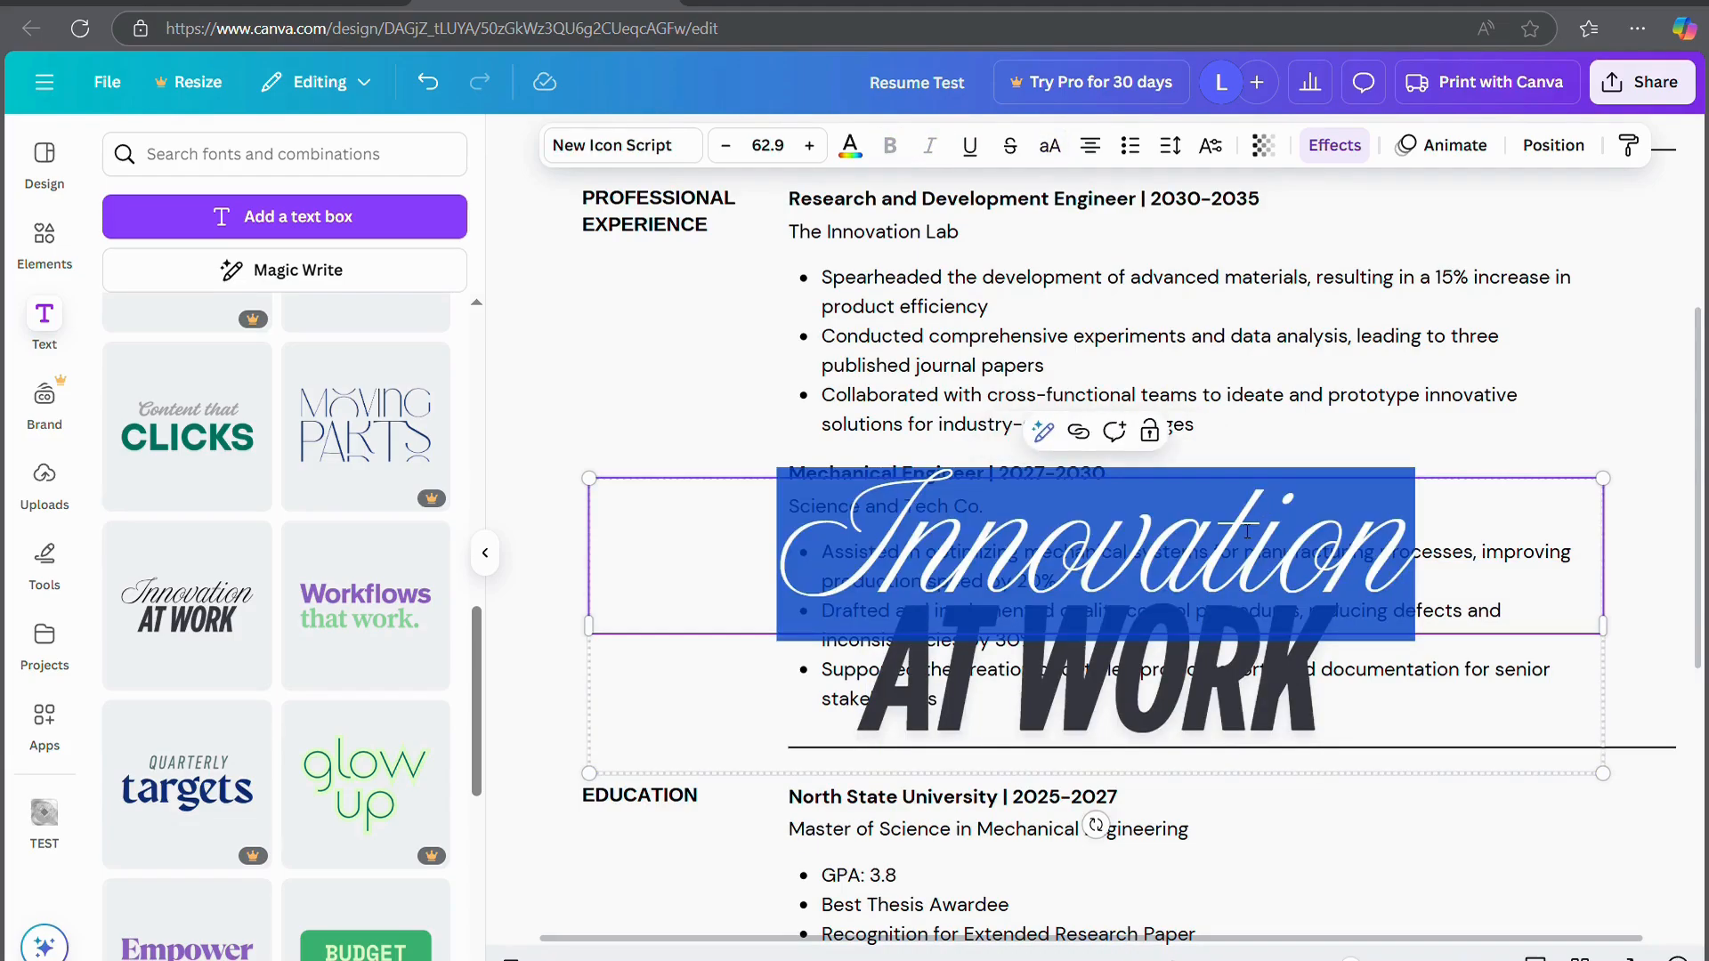
{"action": "type", "text": "your"}
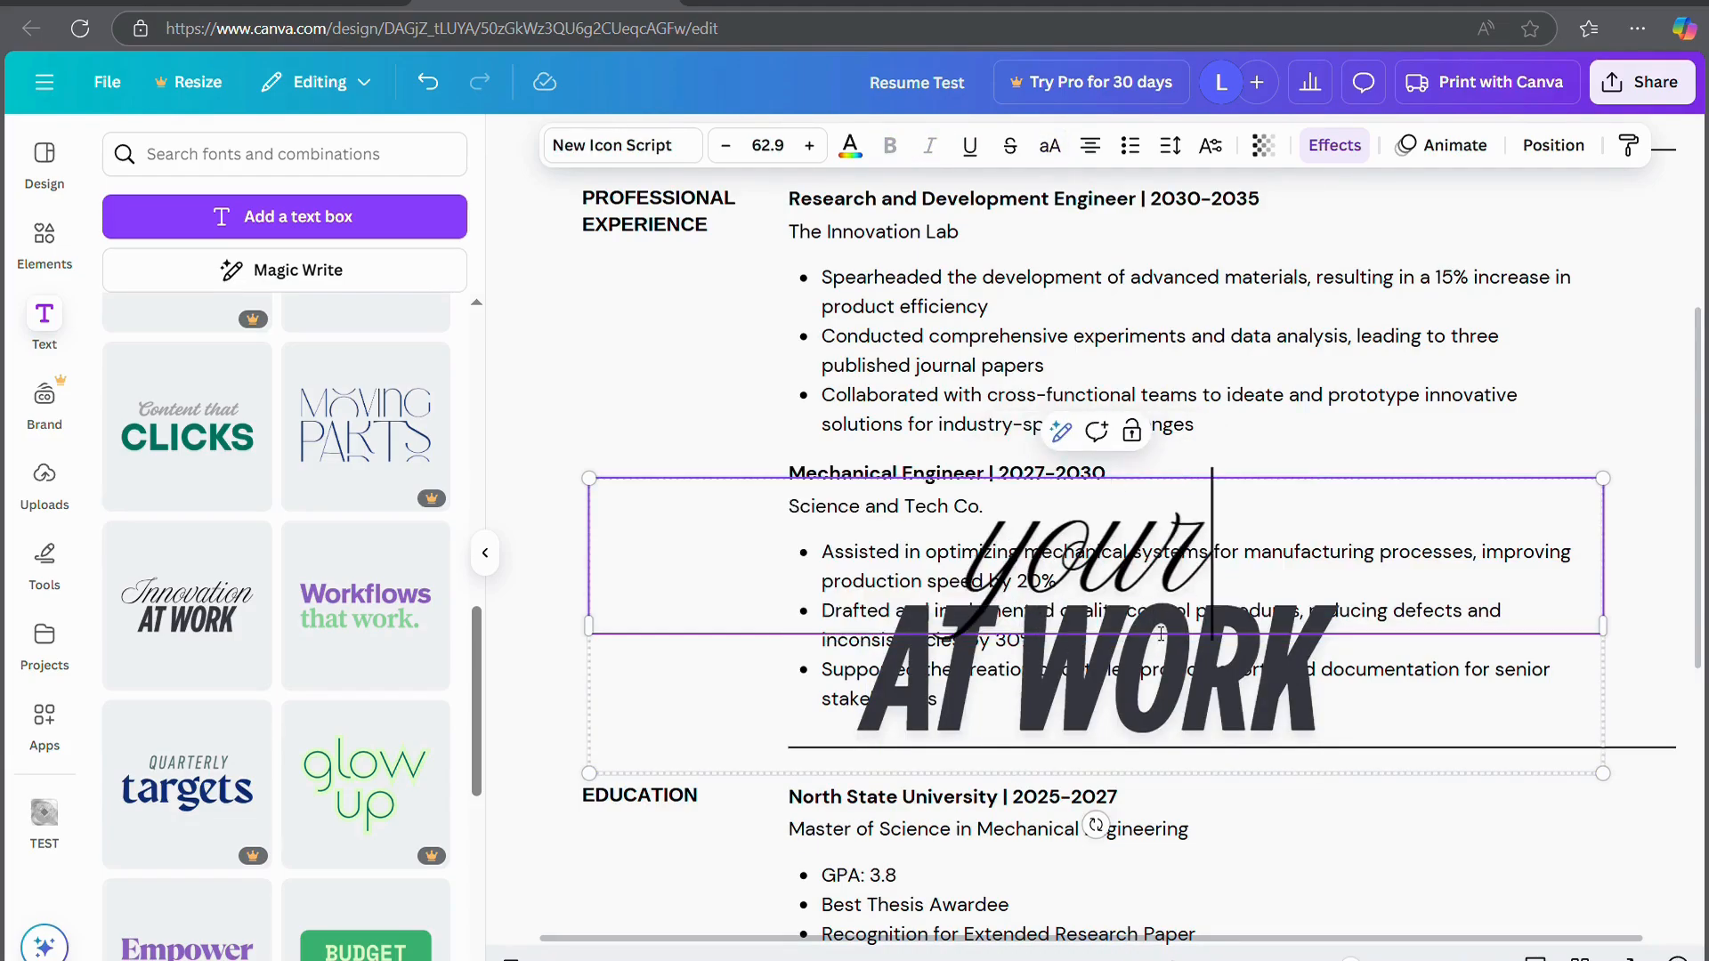
{"action": "double_click", "coordinate": [1119, 679]}
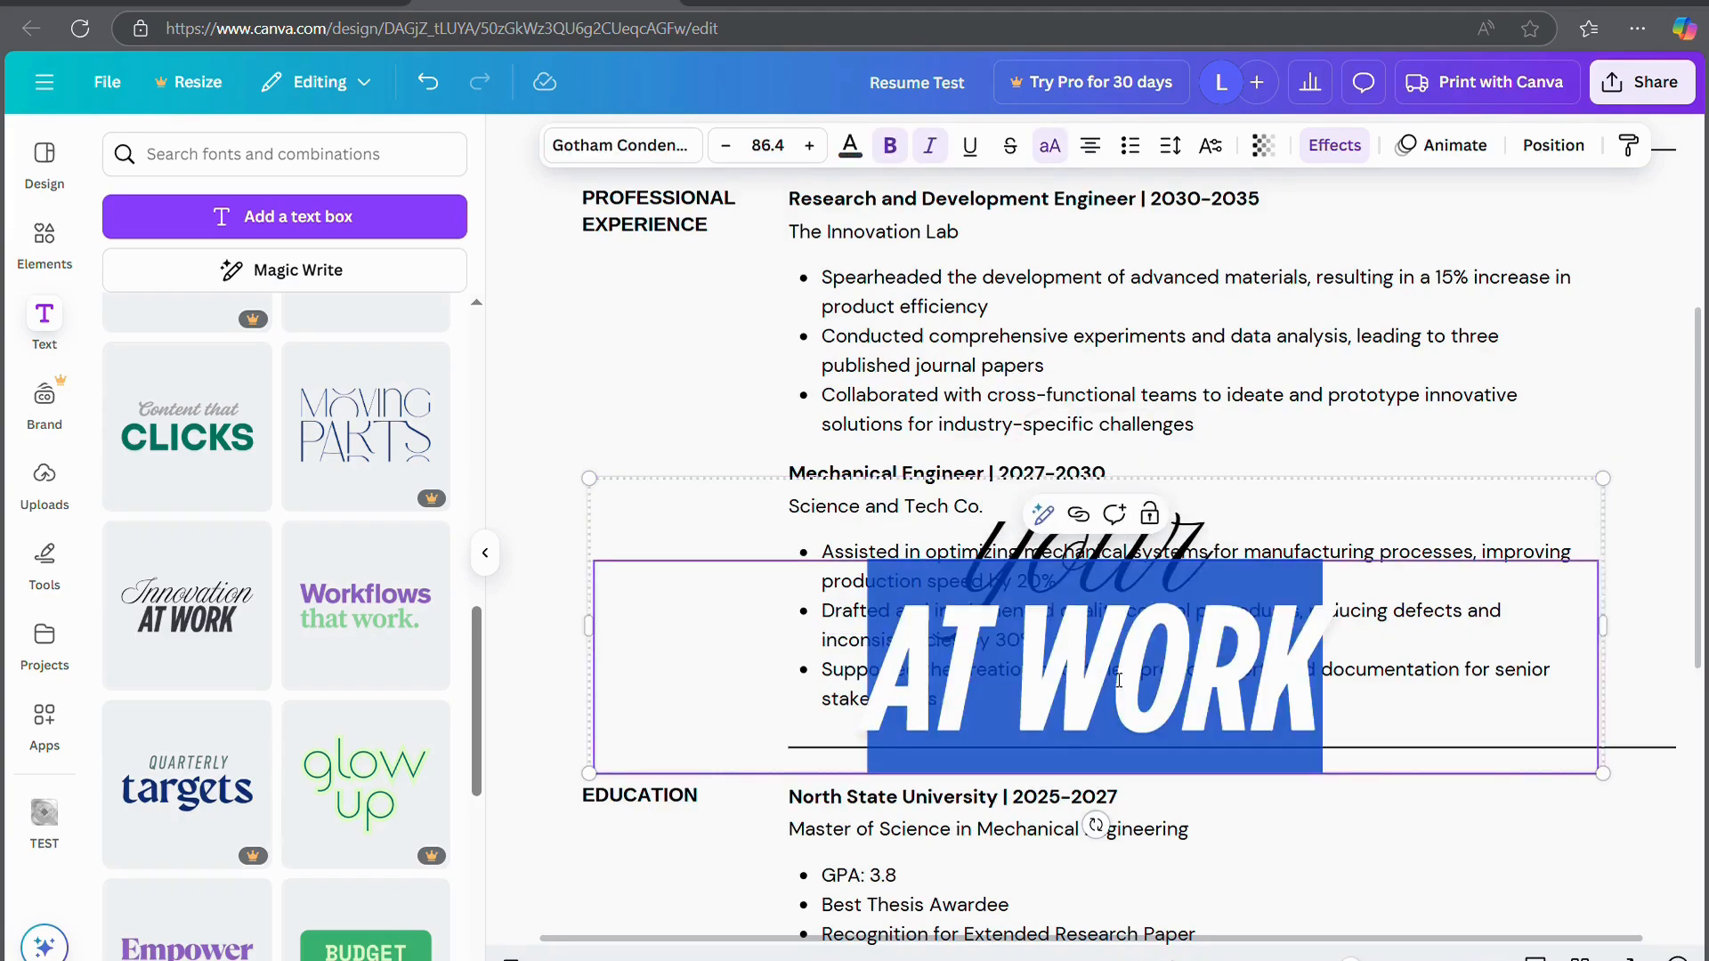
{"action": "type", "text": "LOGO"}
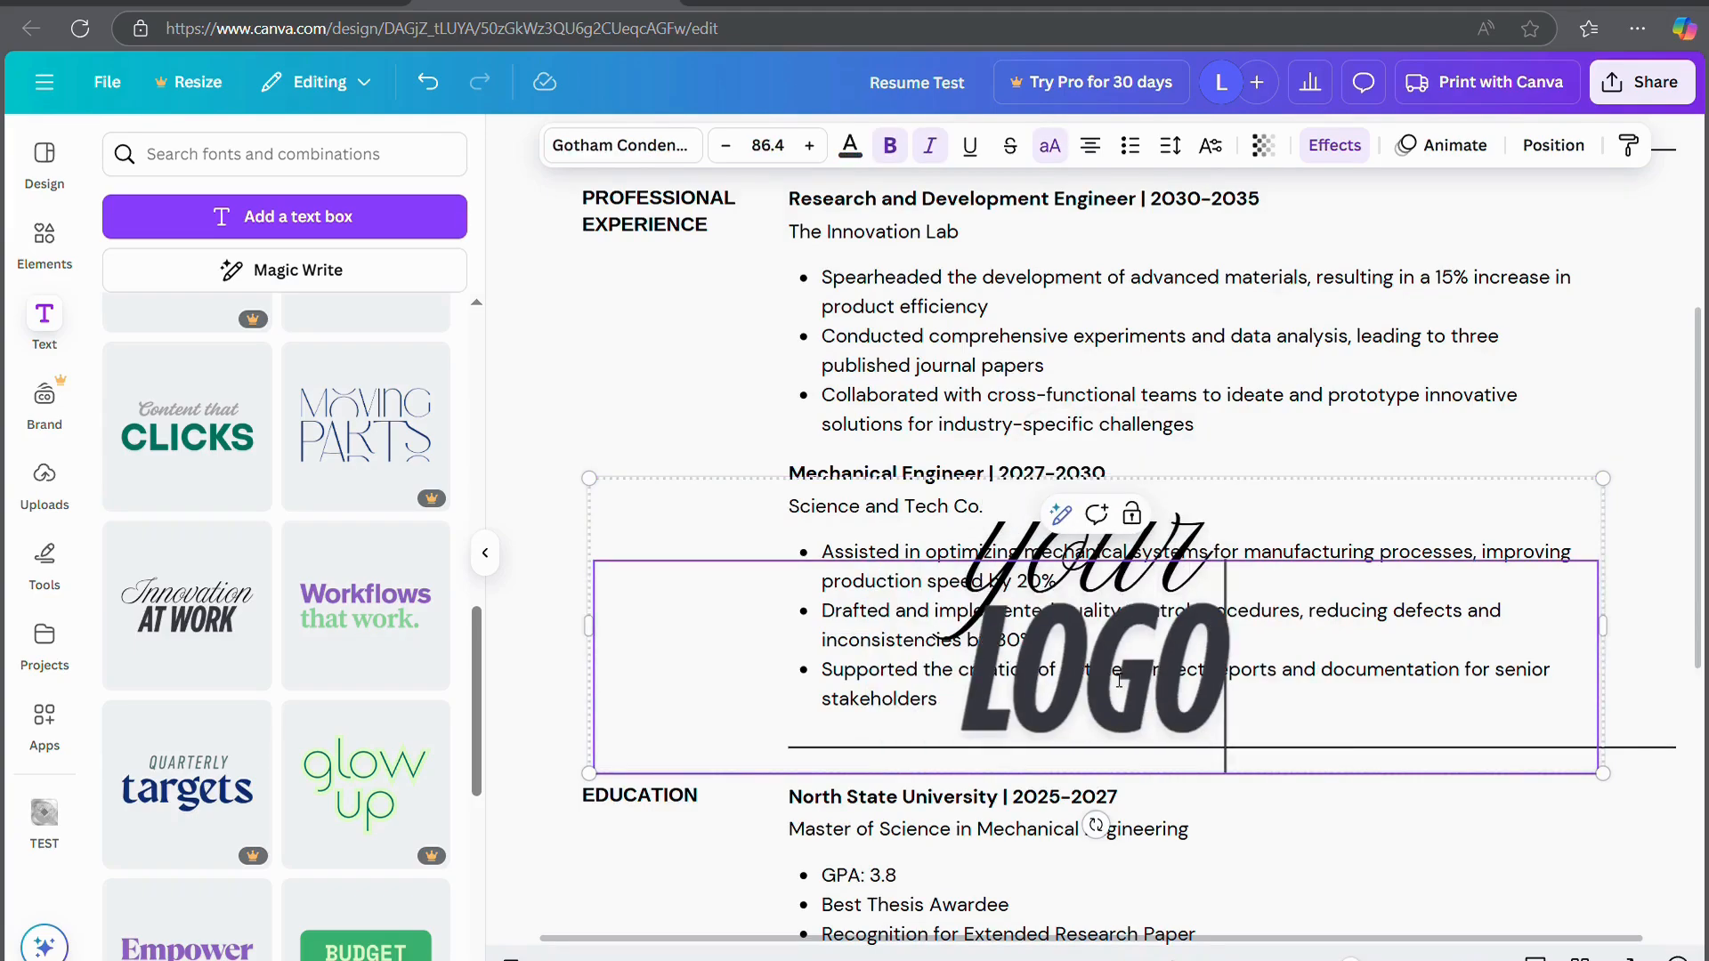
{"action": "left_click", "coordinate": [1278, 336]}
Move the 'your LOGO' group into the header circle and centre it
{"action": "left_click", "coordinate": [1284, 628]}
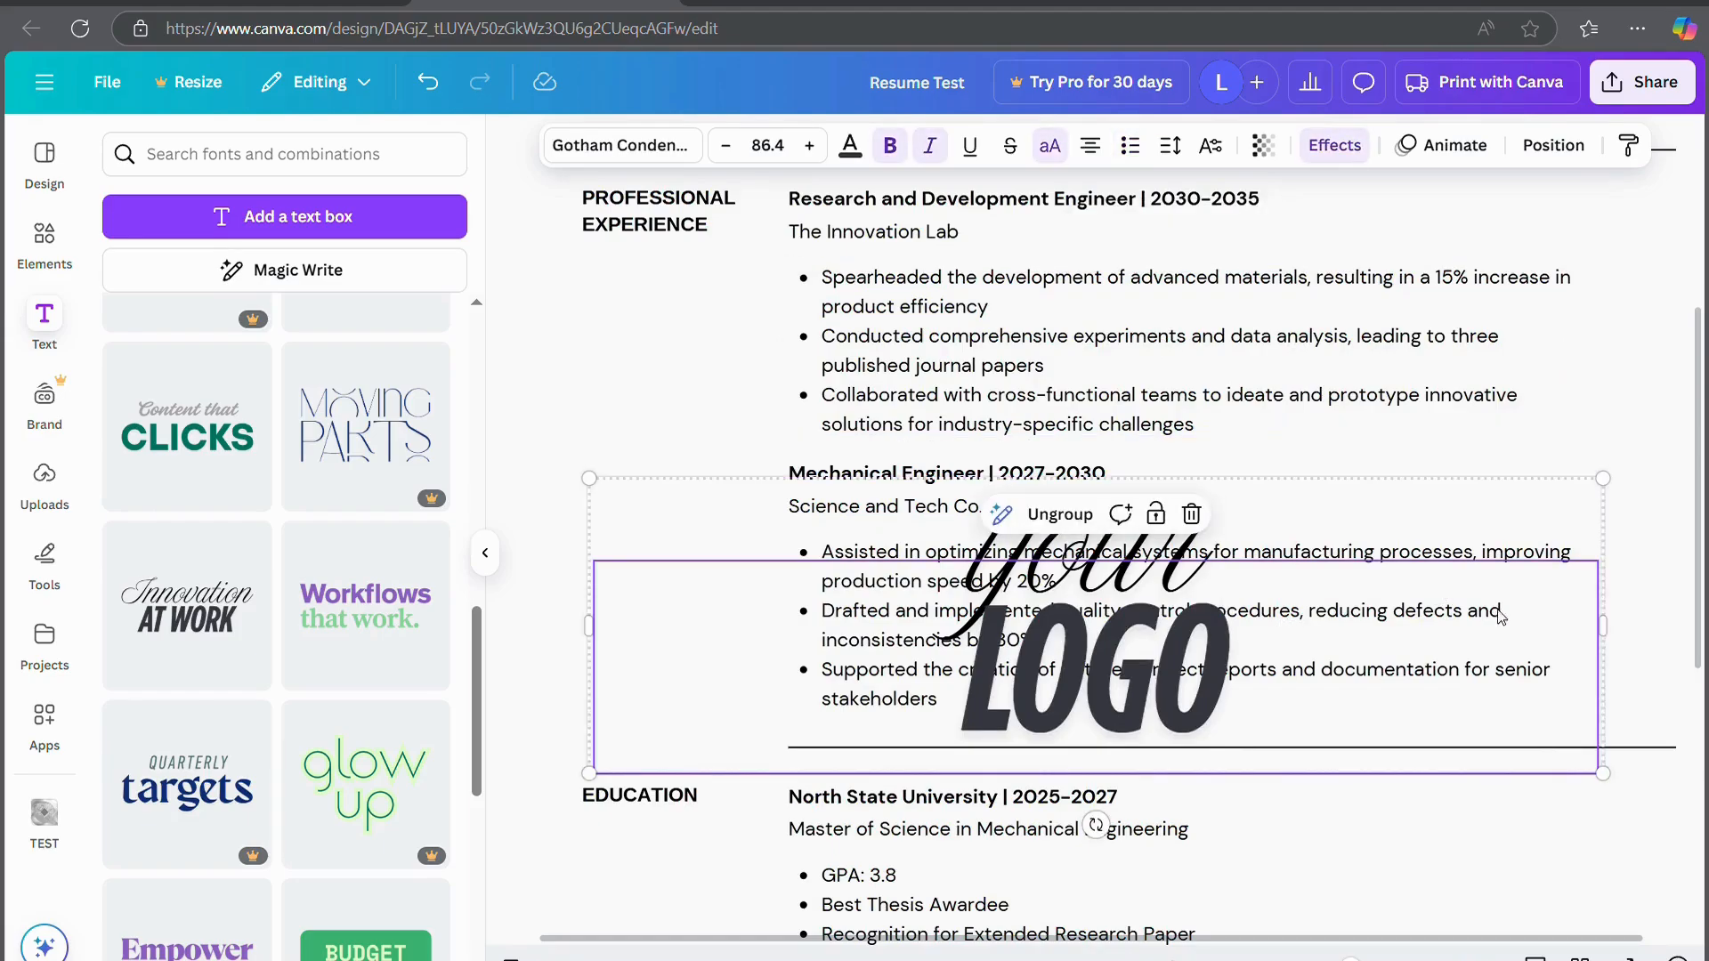
{"action": "left_click_drag", "start_coordinate": [1606, 772], "coordinate": [811, 777]}
{"action": "scroll", "coordinate": [905, 535], "scroll_direction": "up", "scroll_amount": 4}
{"action": "scroll", "coordinate": [811, 777], "scroll_direction": "down", "scroll_amount": 1}
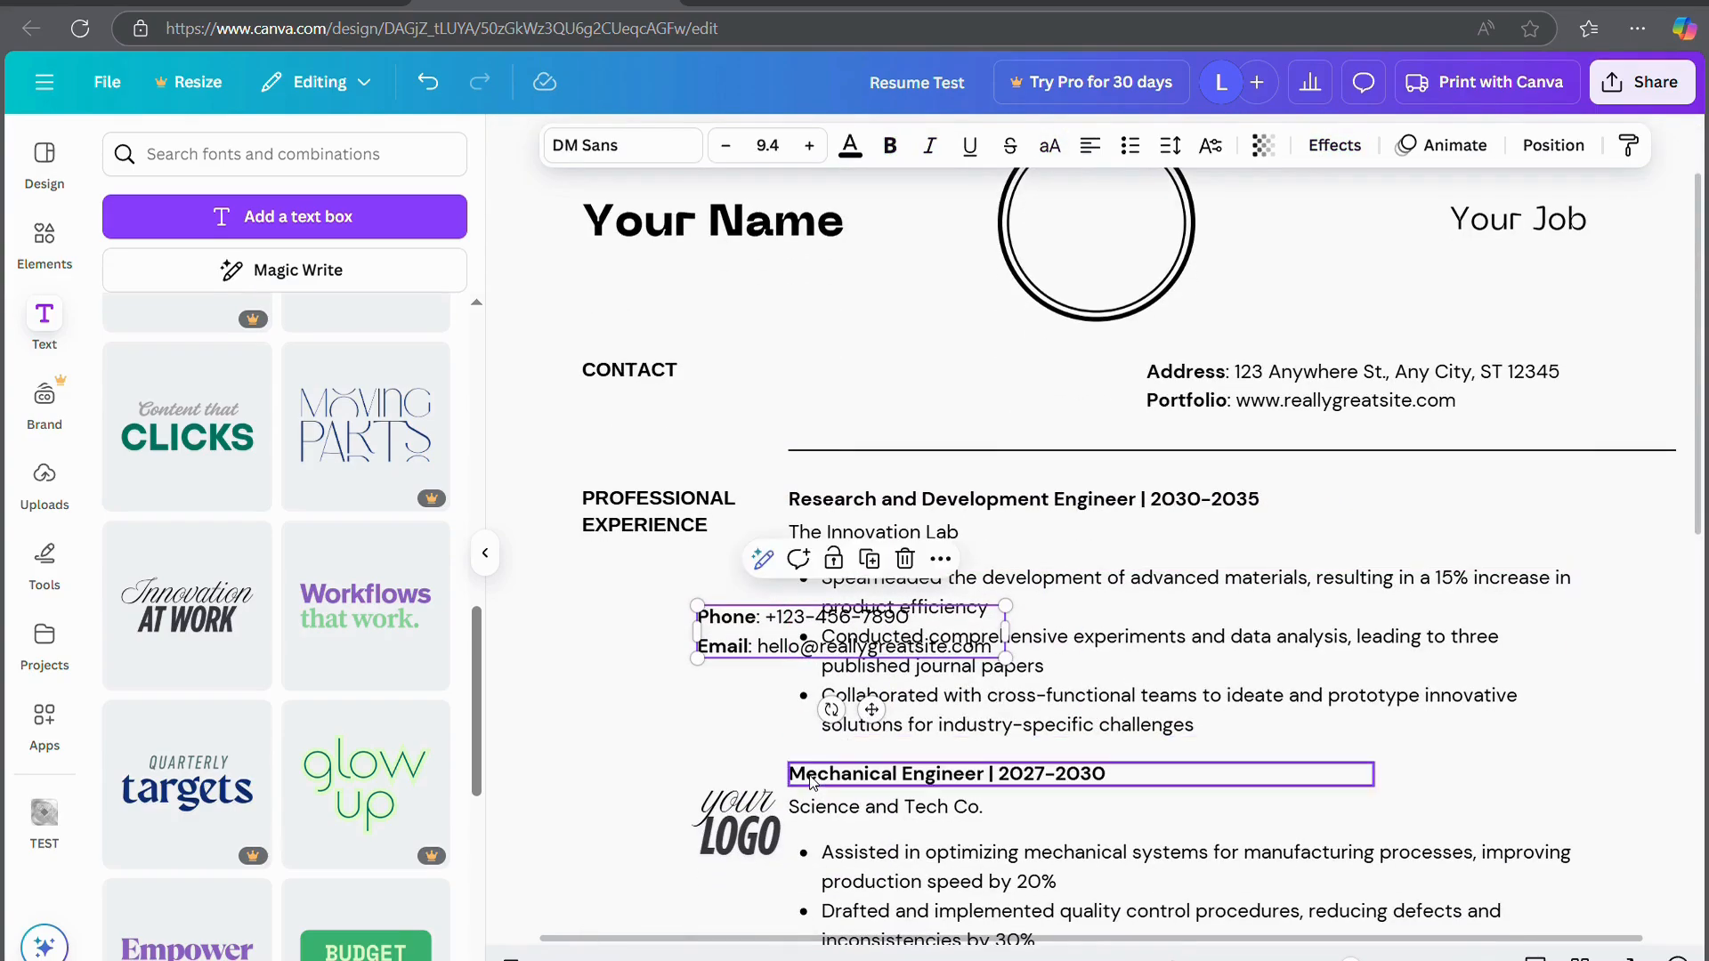
{"action": "key", "text": "ctrl+z"}
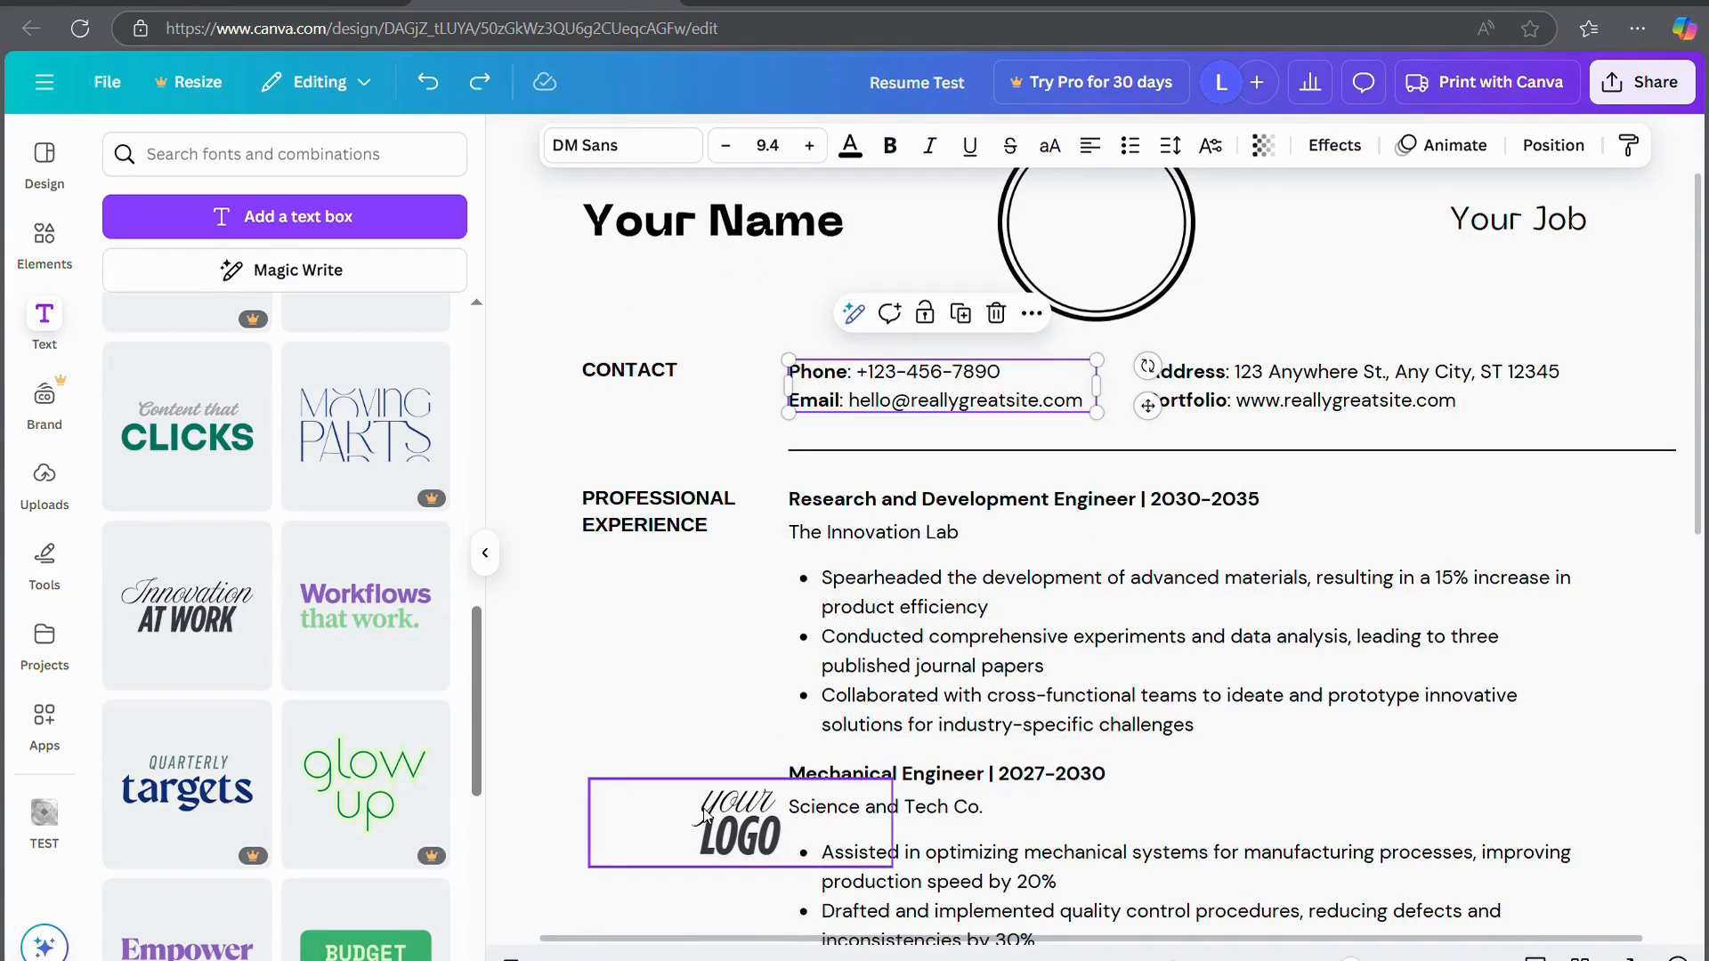
{"action": "left_click_drag", "start_coordinate": [703, 815], "coordinate": [1061, 207]}
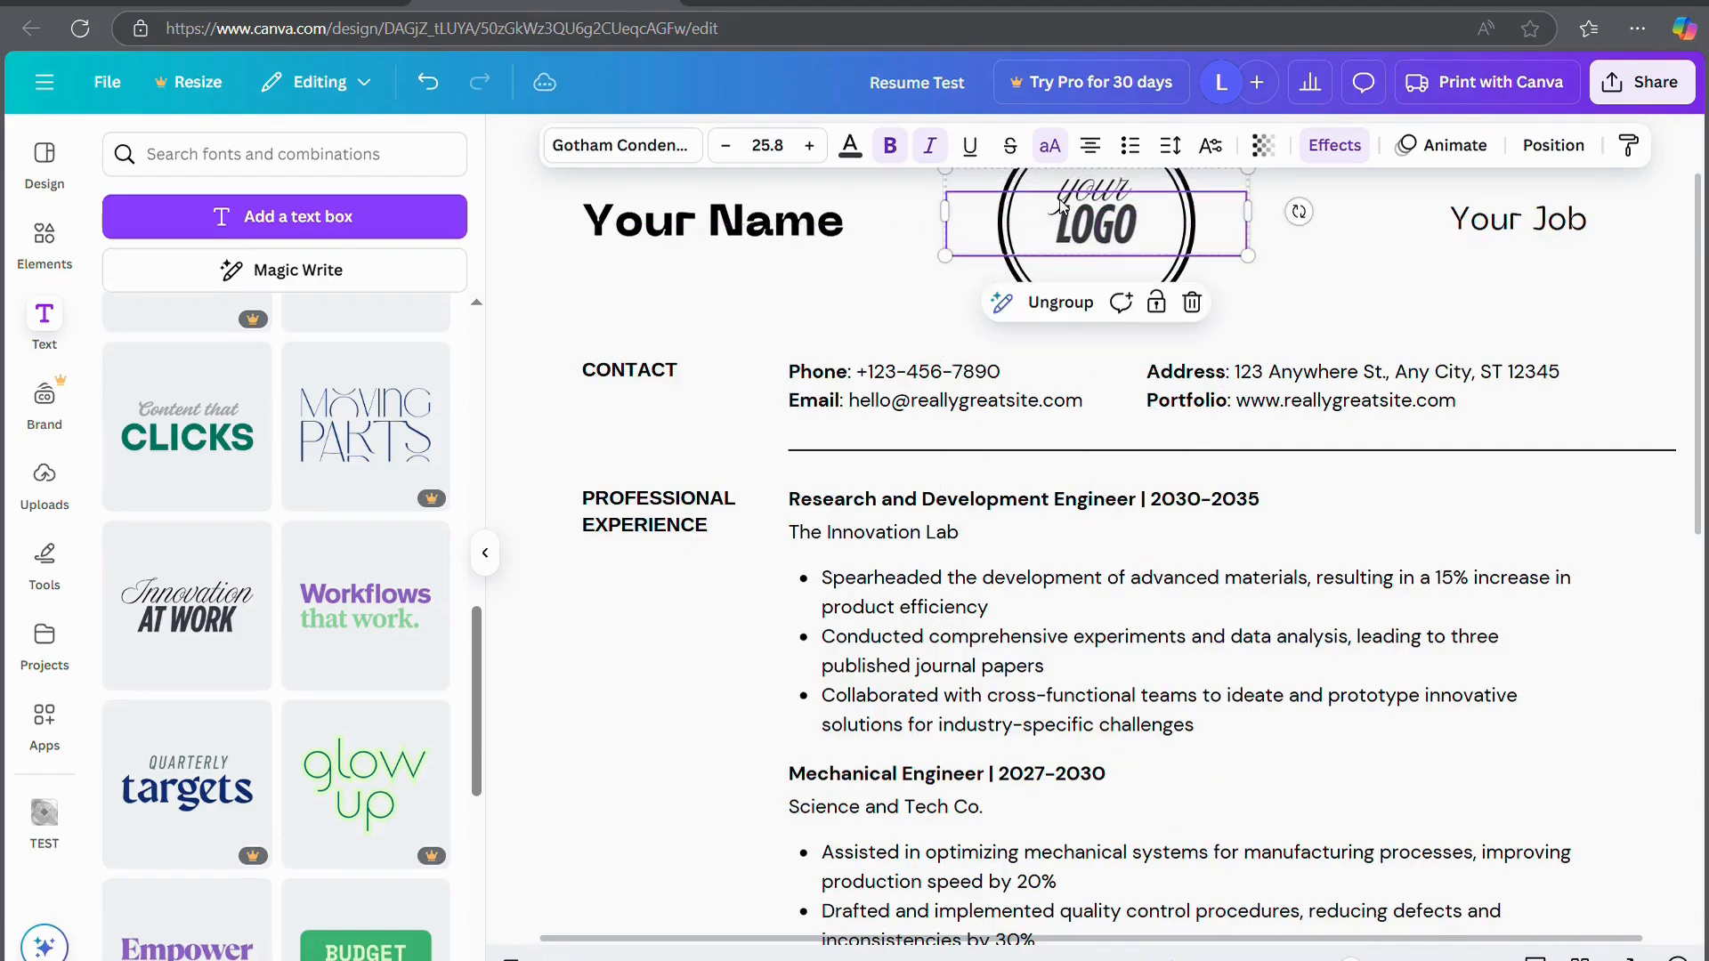
{"action": "scroll", "coordinate": [1024, 374], "scroll_direction": "up", "scroll_amount": 2}
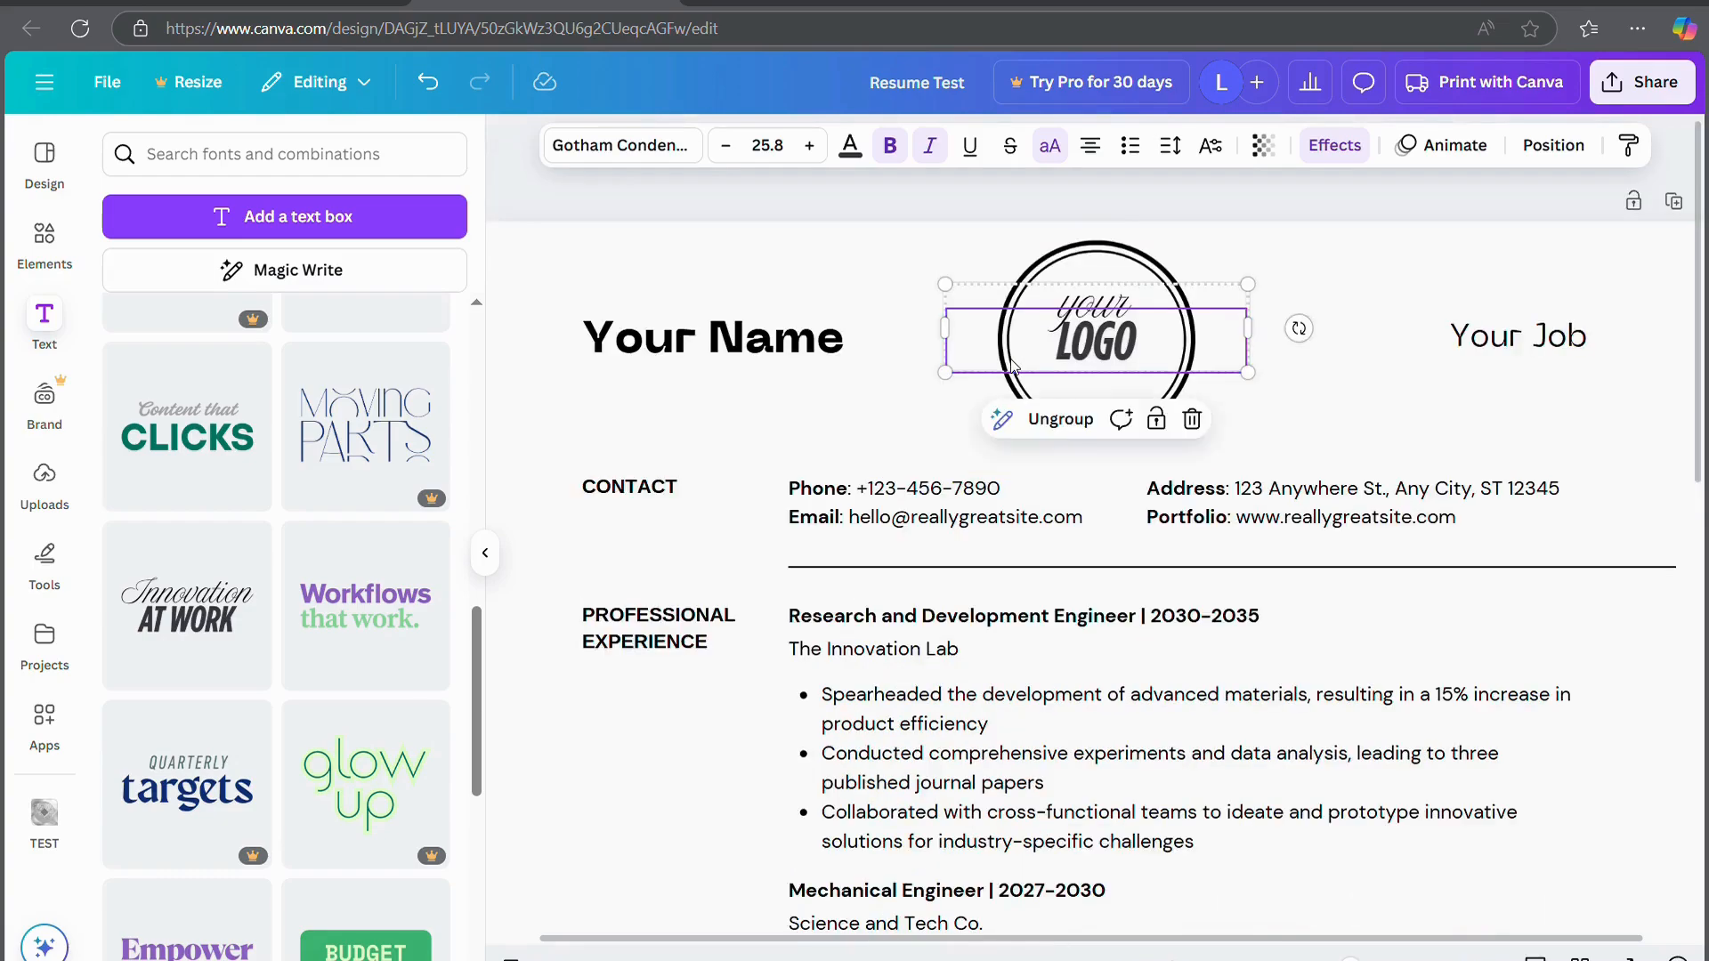
{"action": "left_click", "coordinate": [932, 207]}
{"action": "left_click_drag", "start_coordinate": [1094, 338], "coordinate": [1100, 346]}
{"action": "left_click", "coordinate": [1178, 198]}
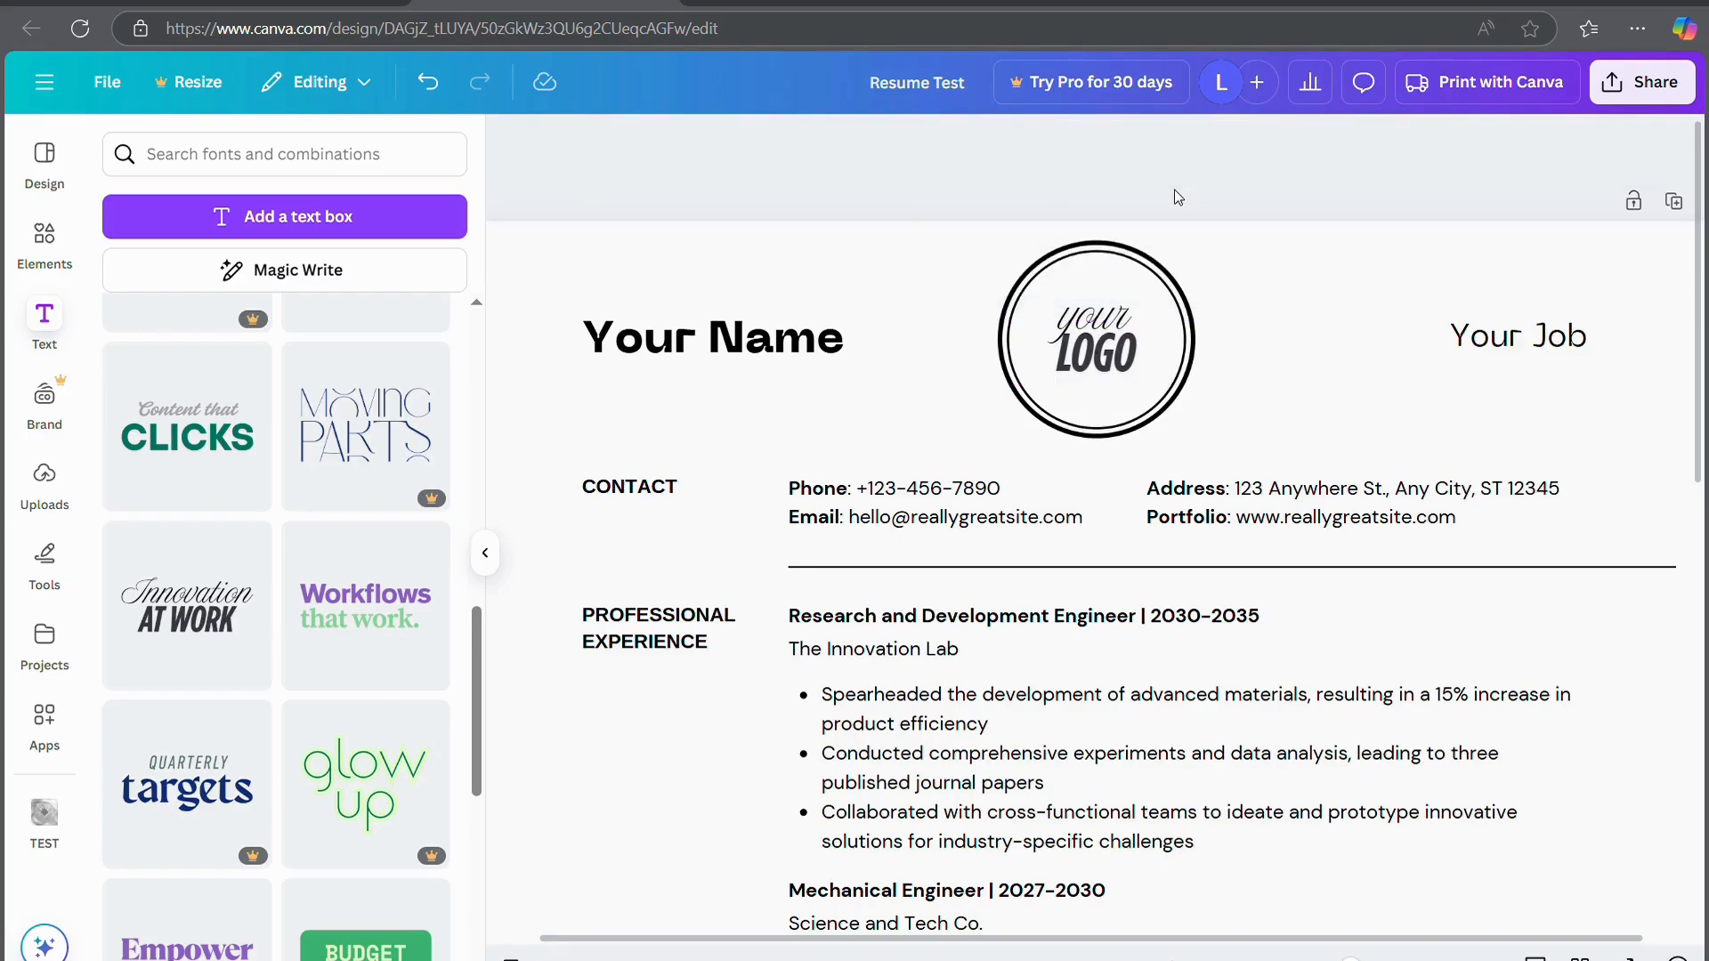
{"action": "scroll", "coordinate": [1240, 419], "scroll_direction": "down", "scroll_amount": 3}
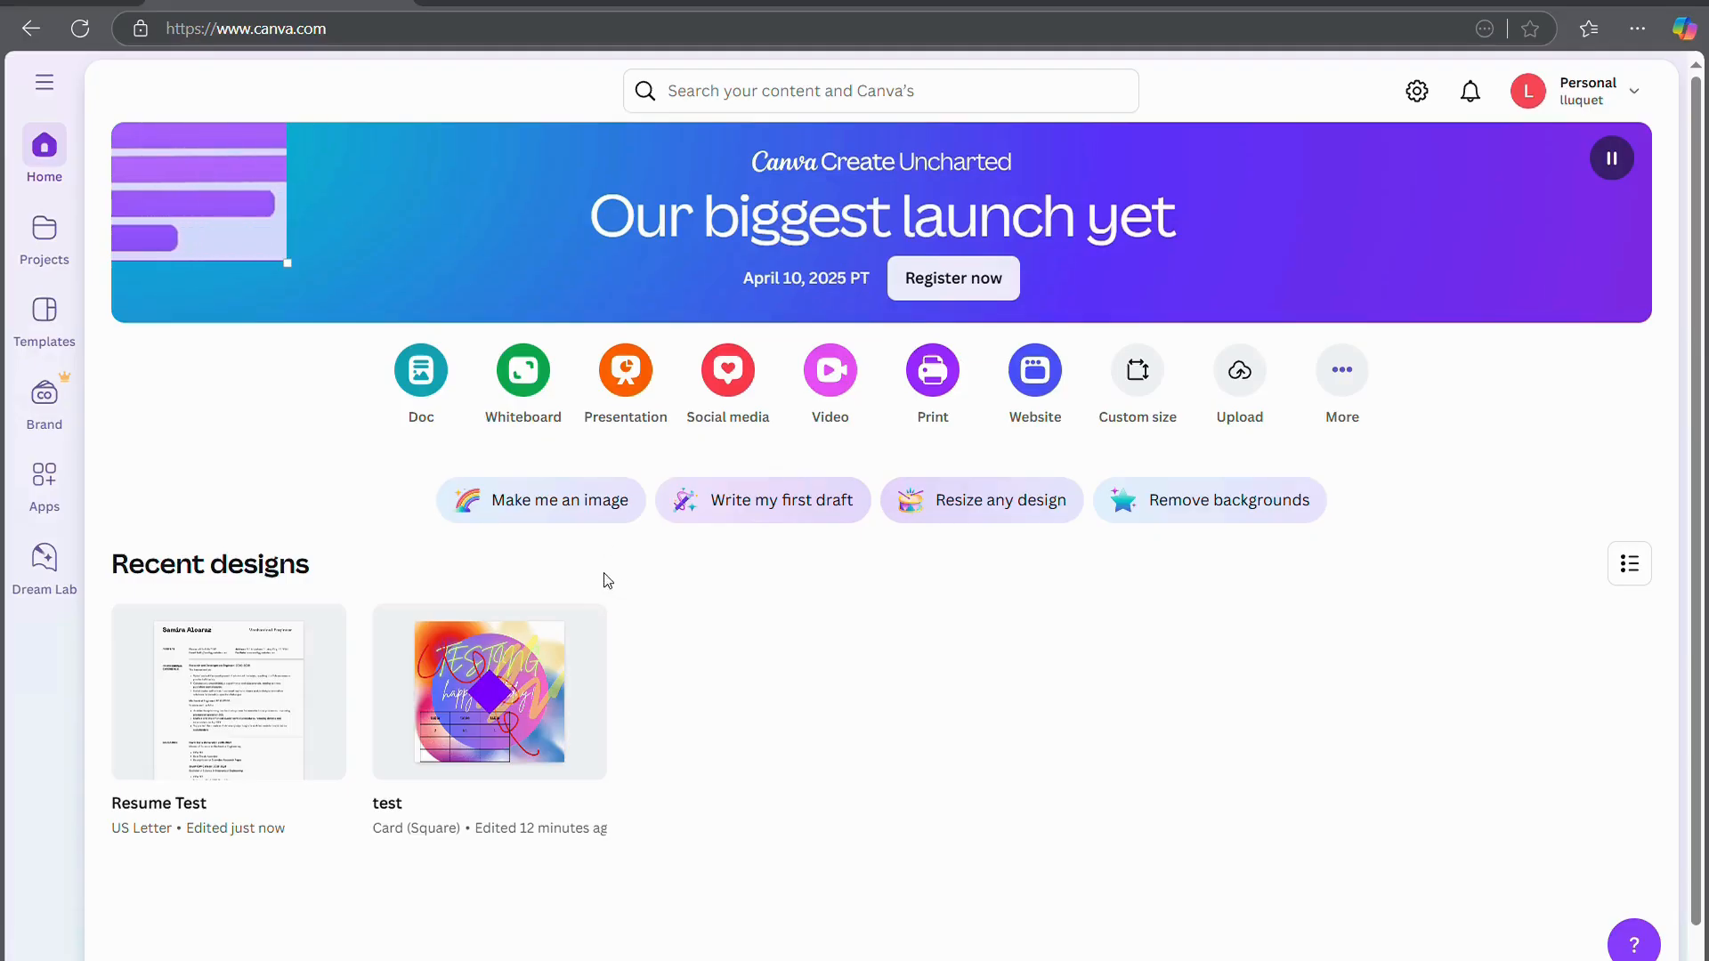
Start a presentation and apply all 18 pages of the Cream Neutral Minimalist Business Pitch Deck
{"action": "left_click", "coordinate": [614, 377]}
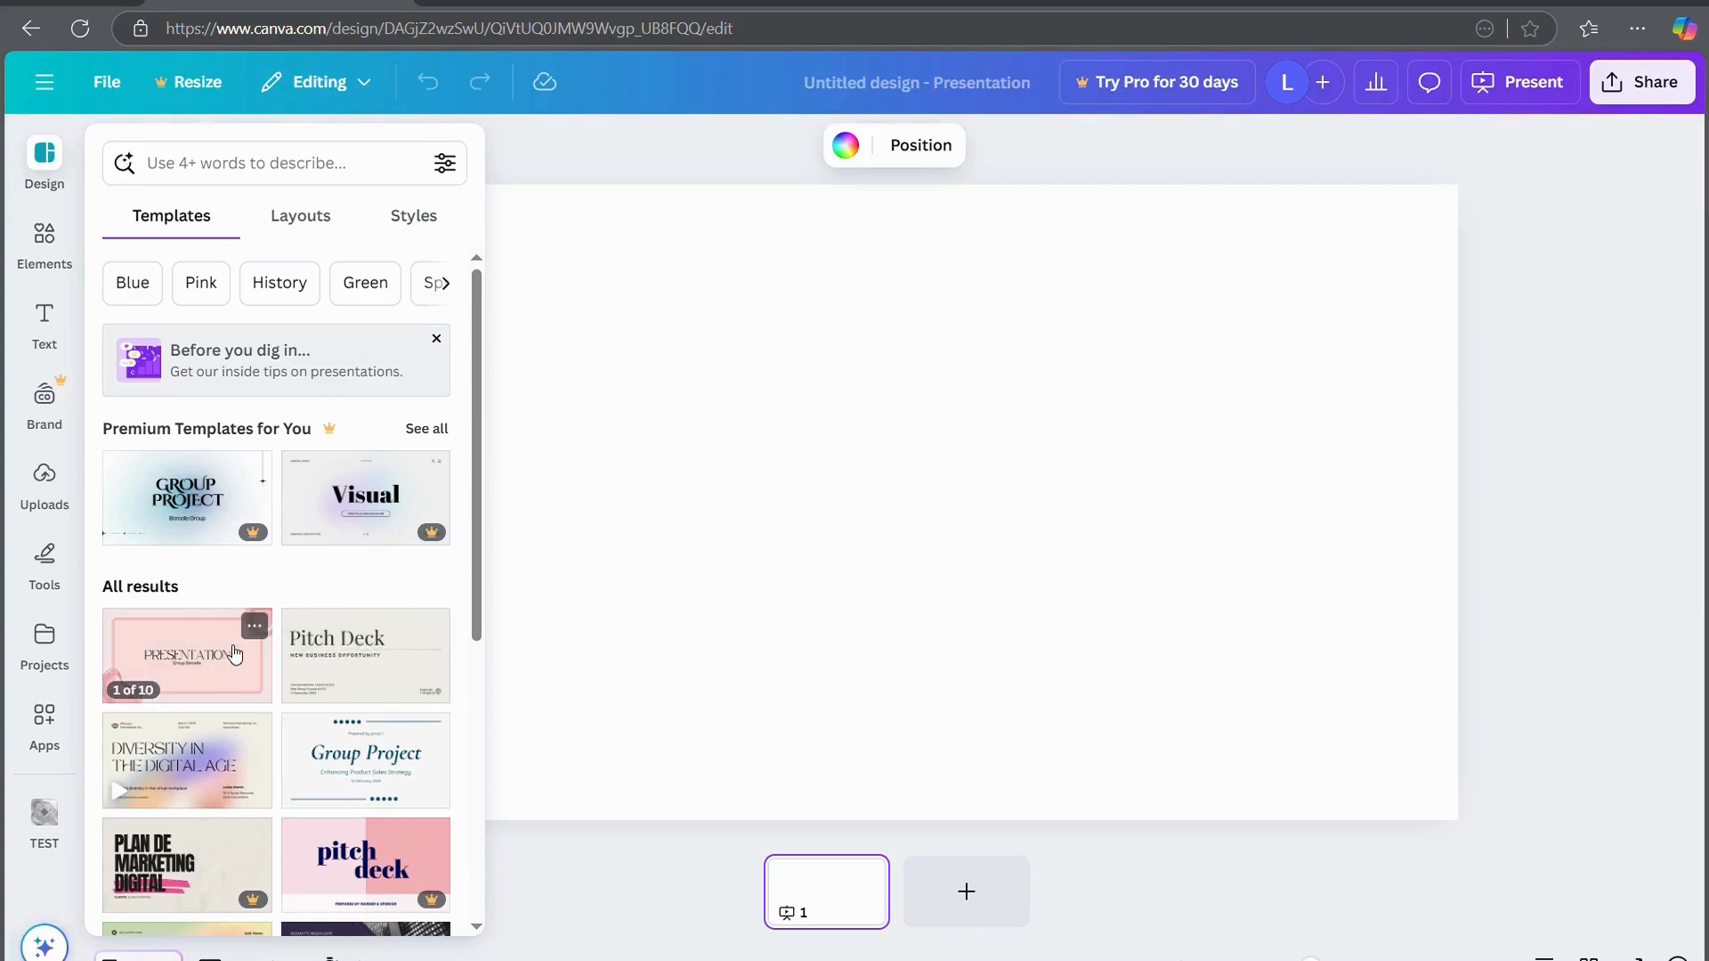
{"action": "left_click", "coordinate": [393, 679]}
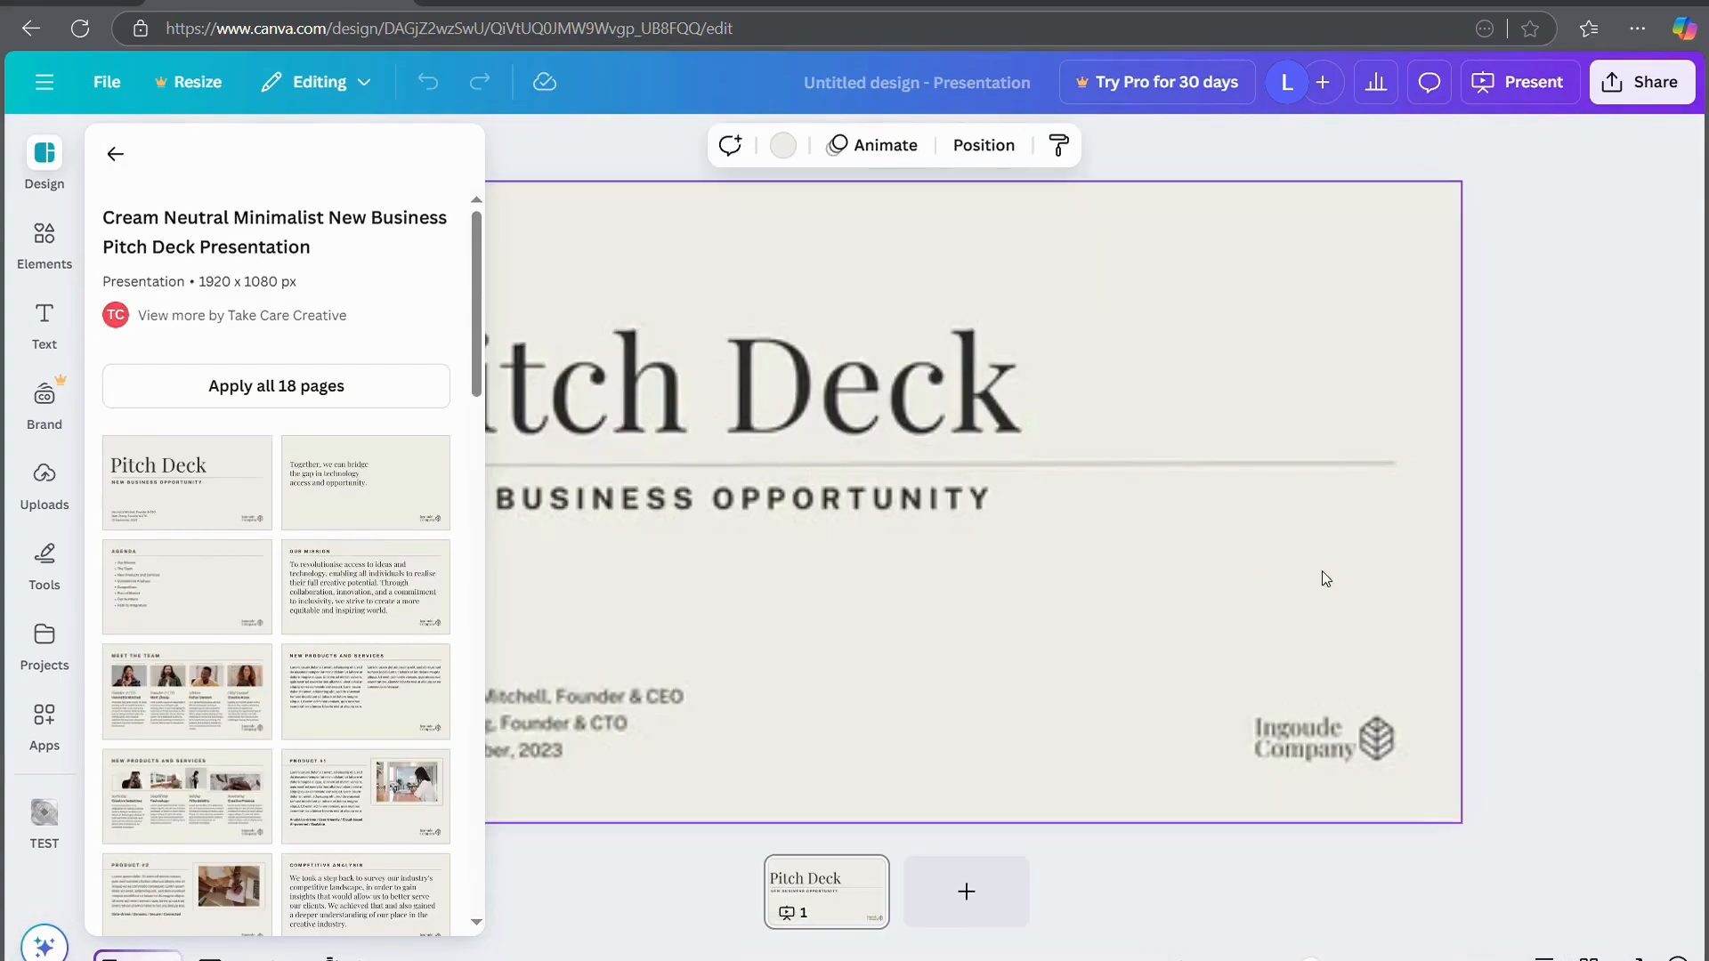
{"action": "left_click", "coordinate": [948, 901]}
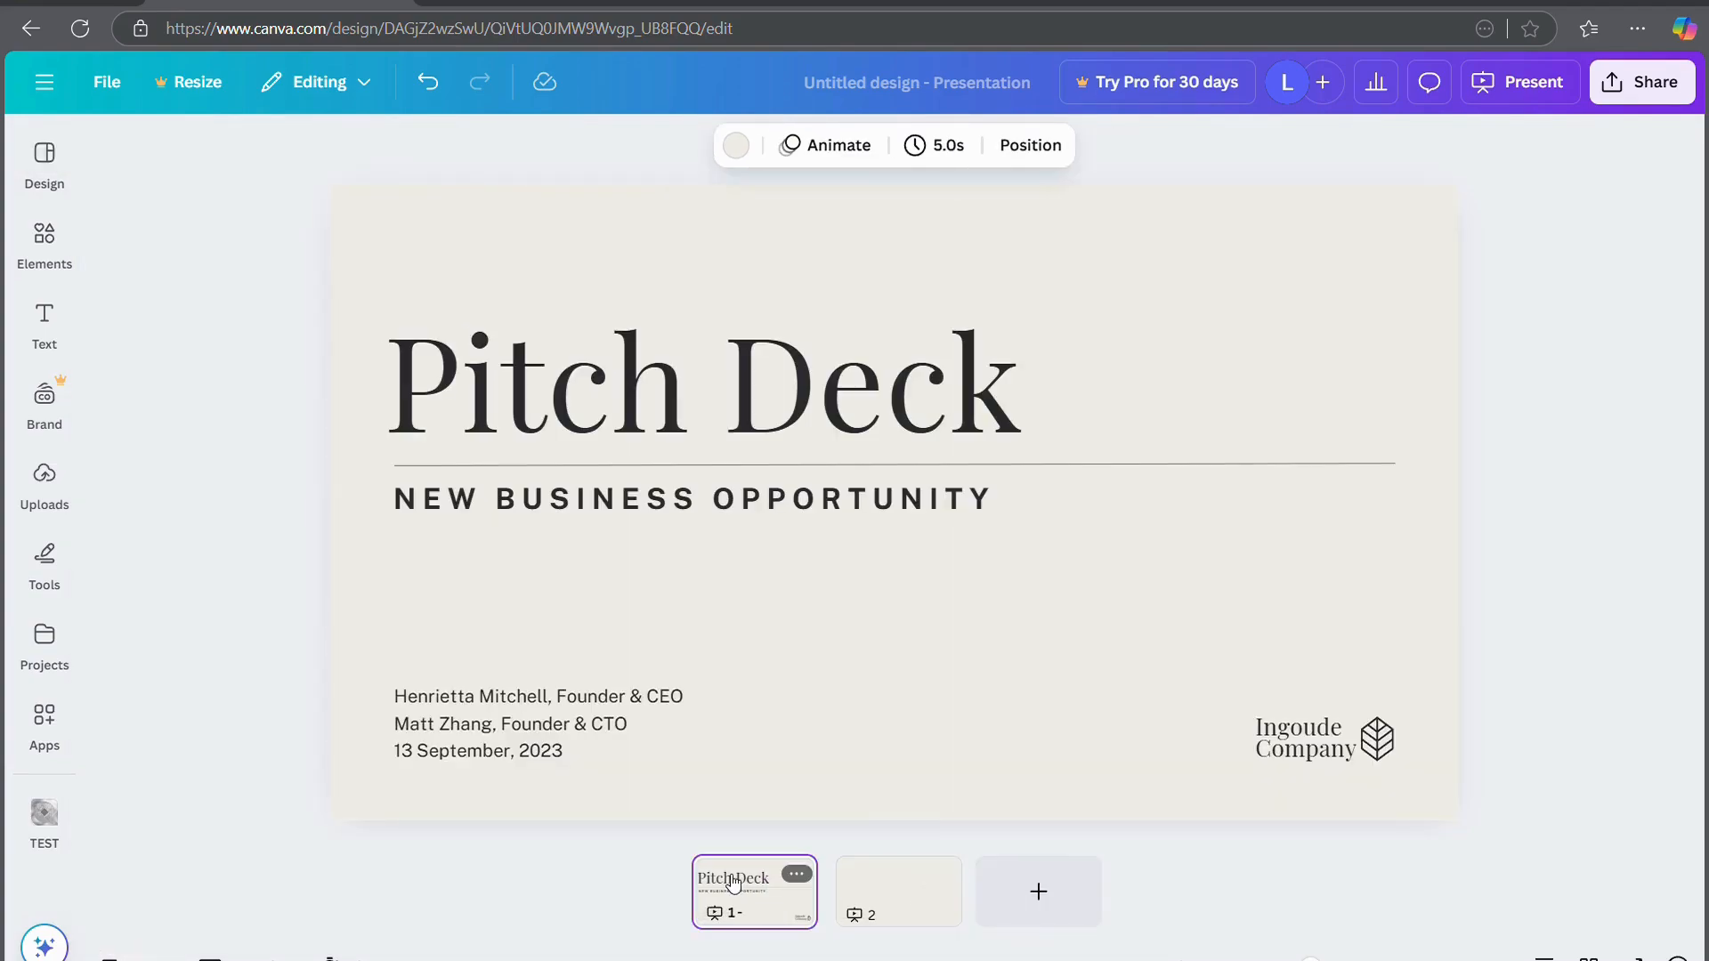
{"action": "left_click", "coordinate": [47, 242]}
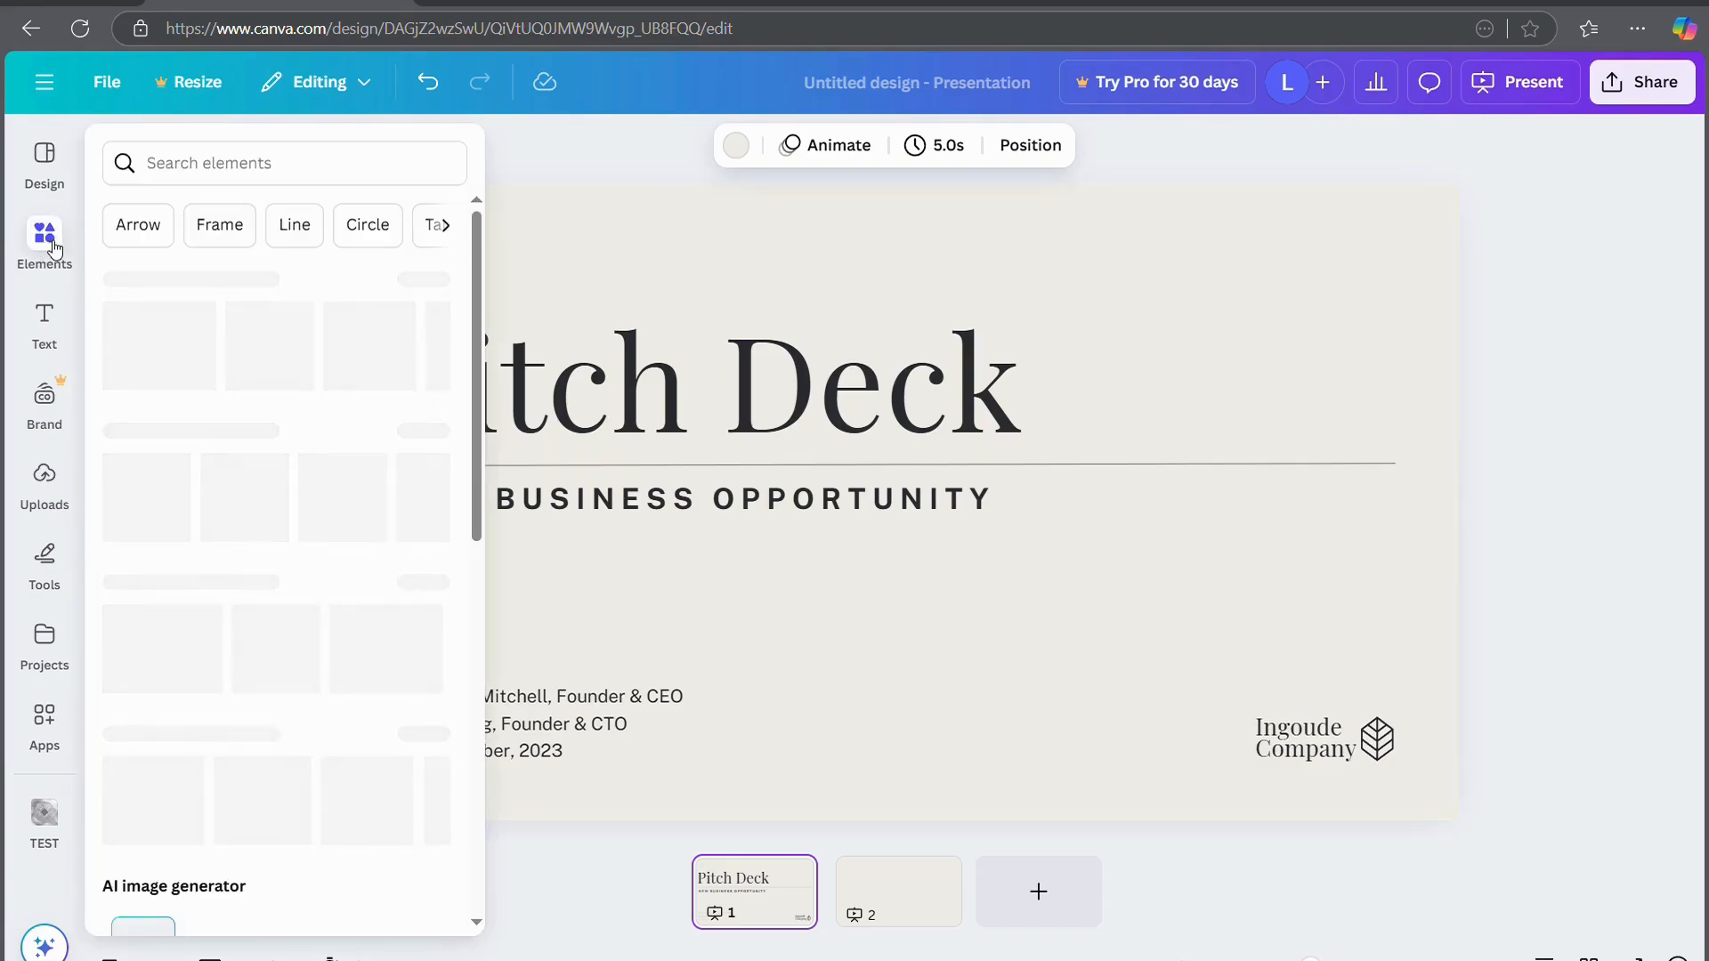
{"action": "left_click", "coordinate": [47, 190]}
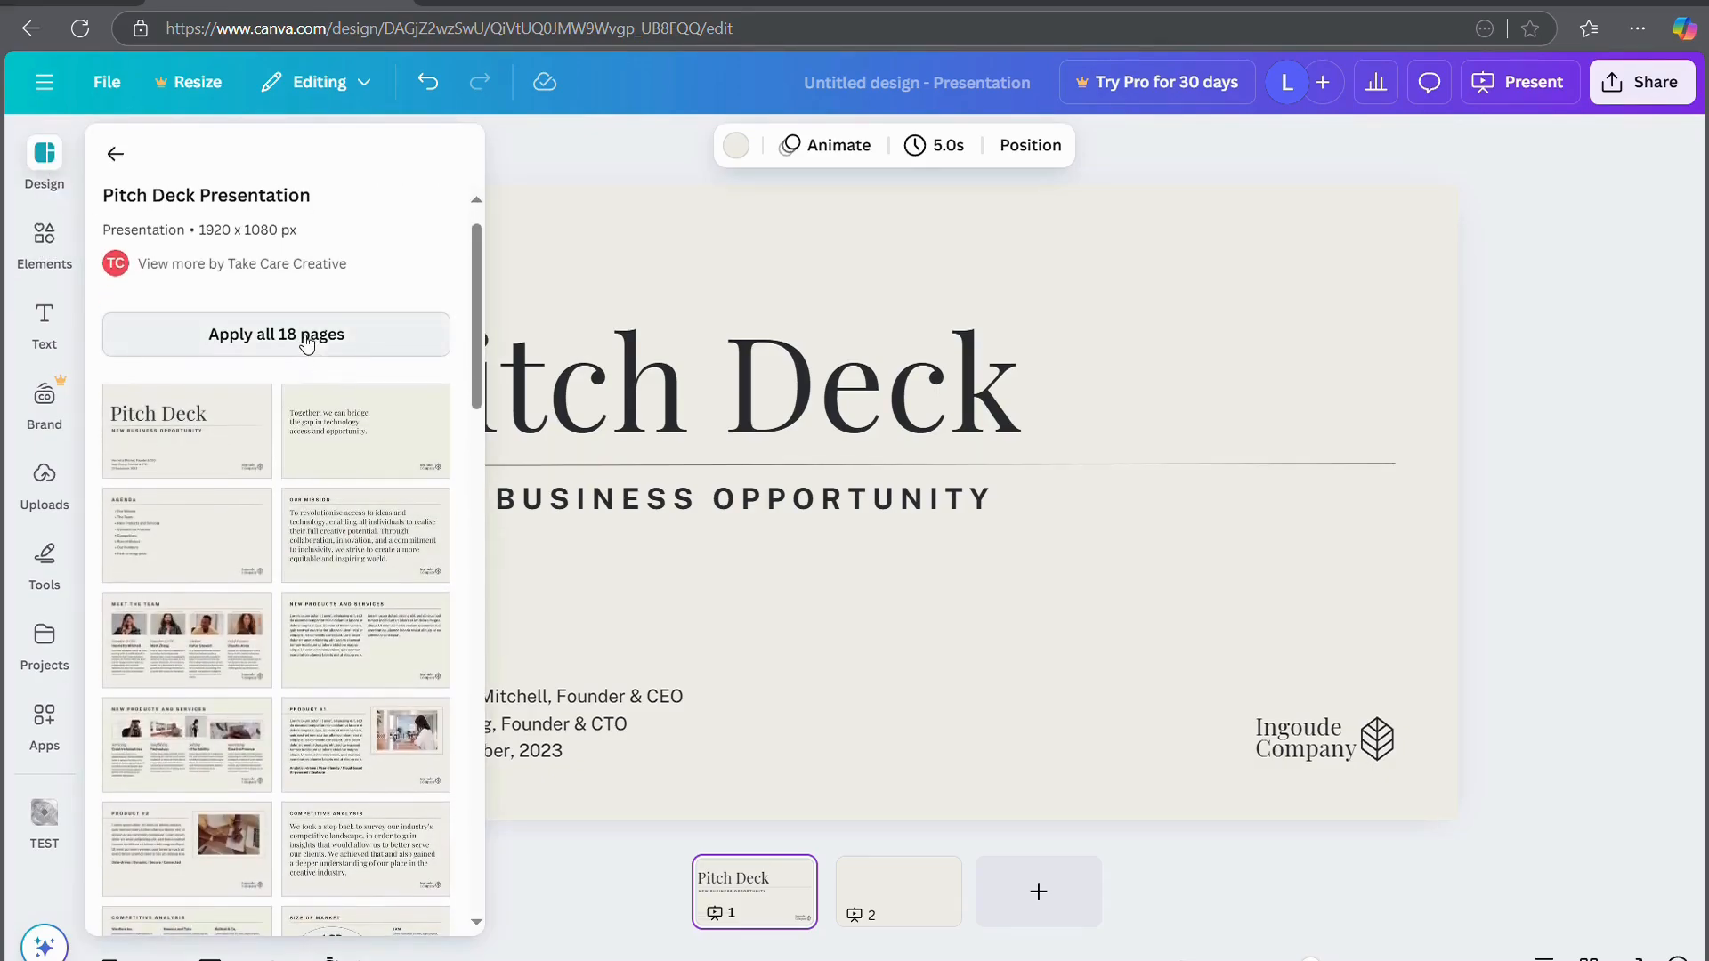
{"action": "left_click", "coordinate": [307, 344]}
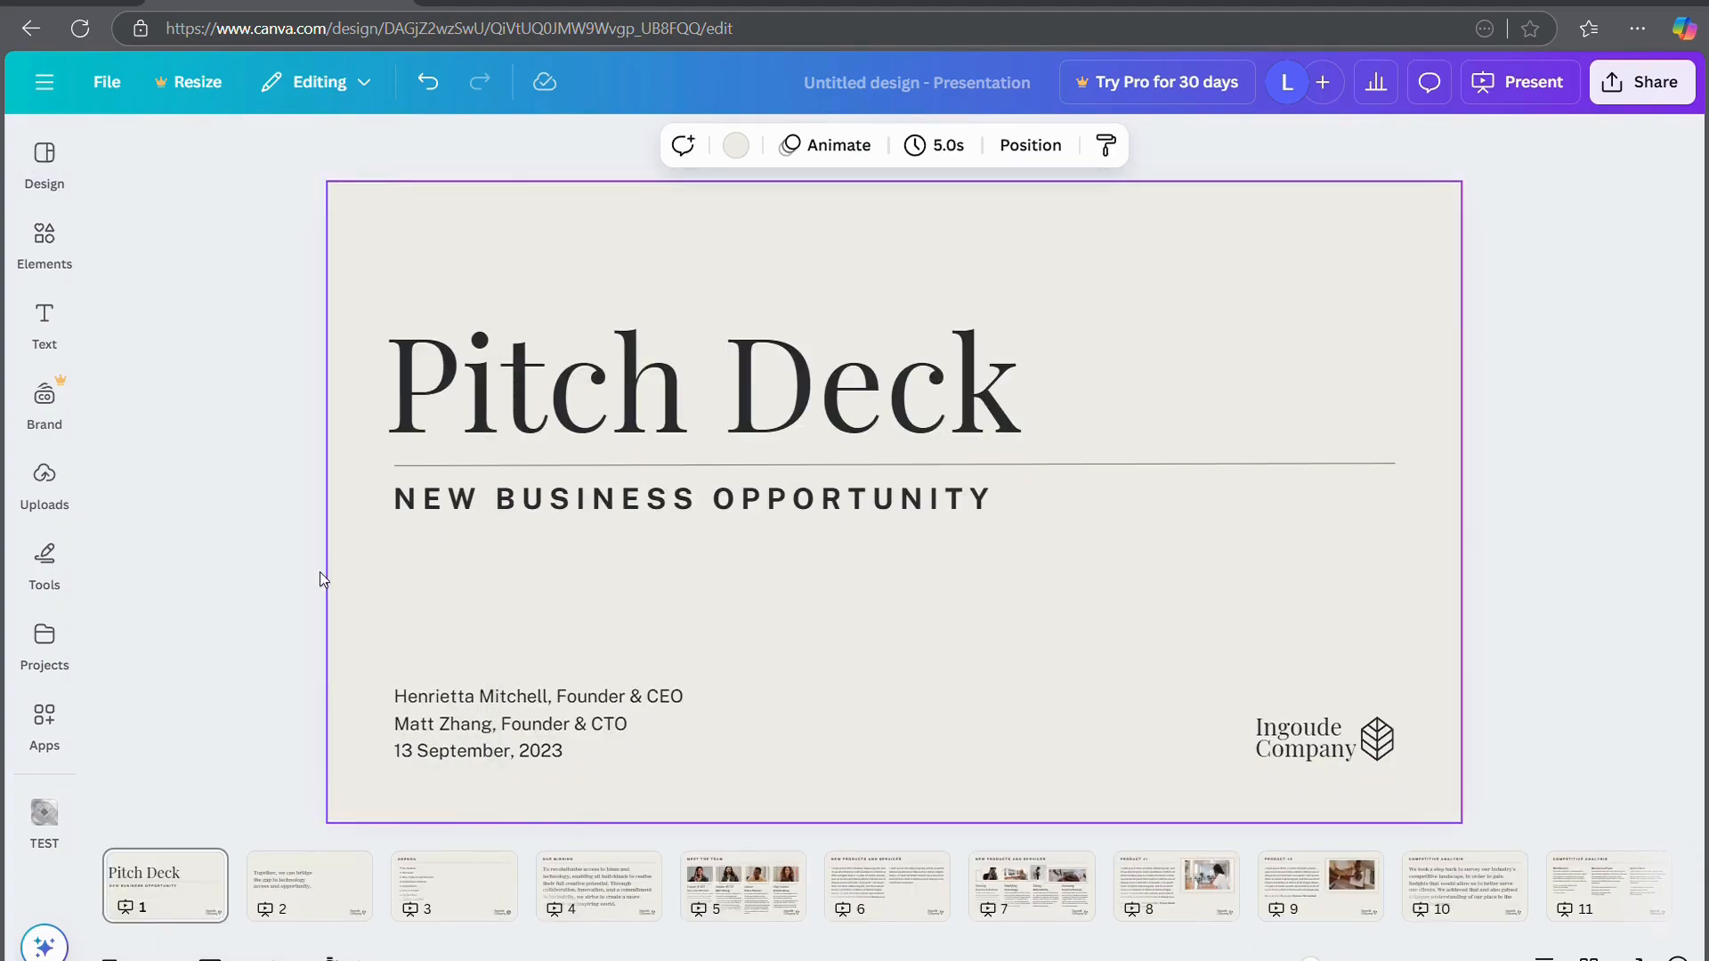
Step through slides 2 to 6, ending on New Products and Services
{"action": "left_click", "coordinate": [316, 883]}
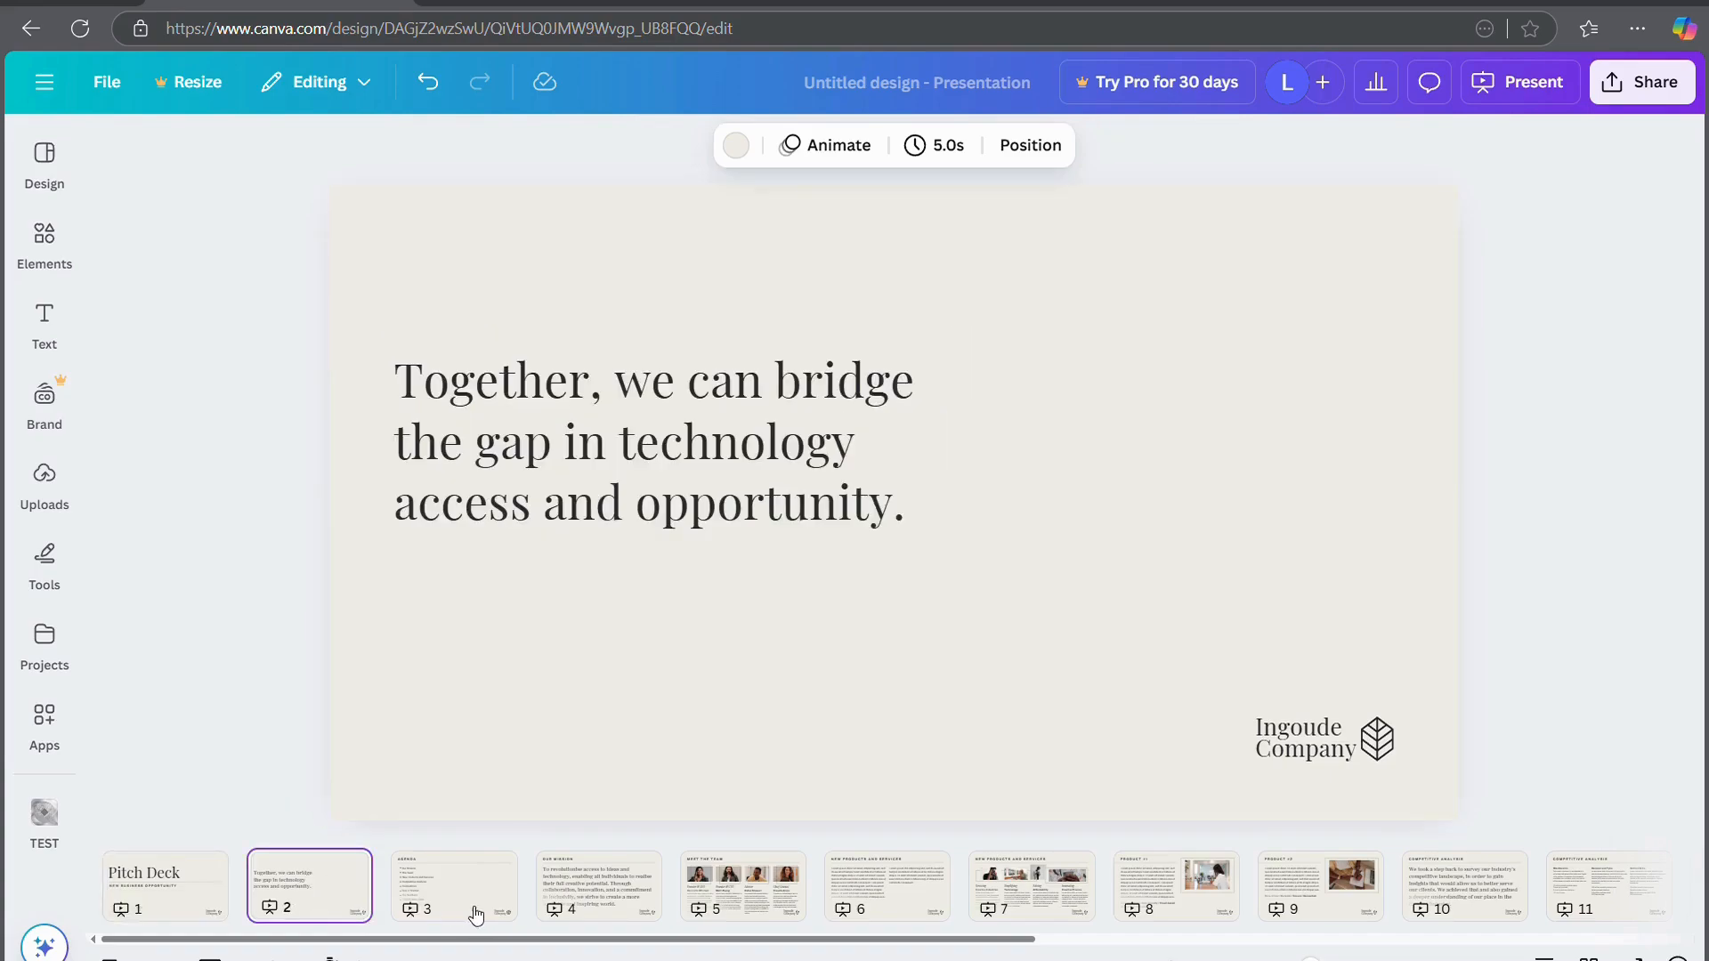
{"action": "left_click", "coordinate": [490, 907]}
{"action": "left_click", "coordinate": [637, 907]}
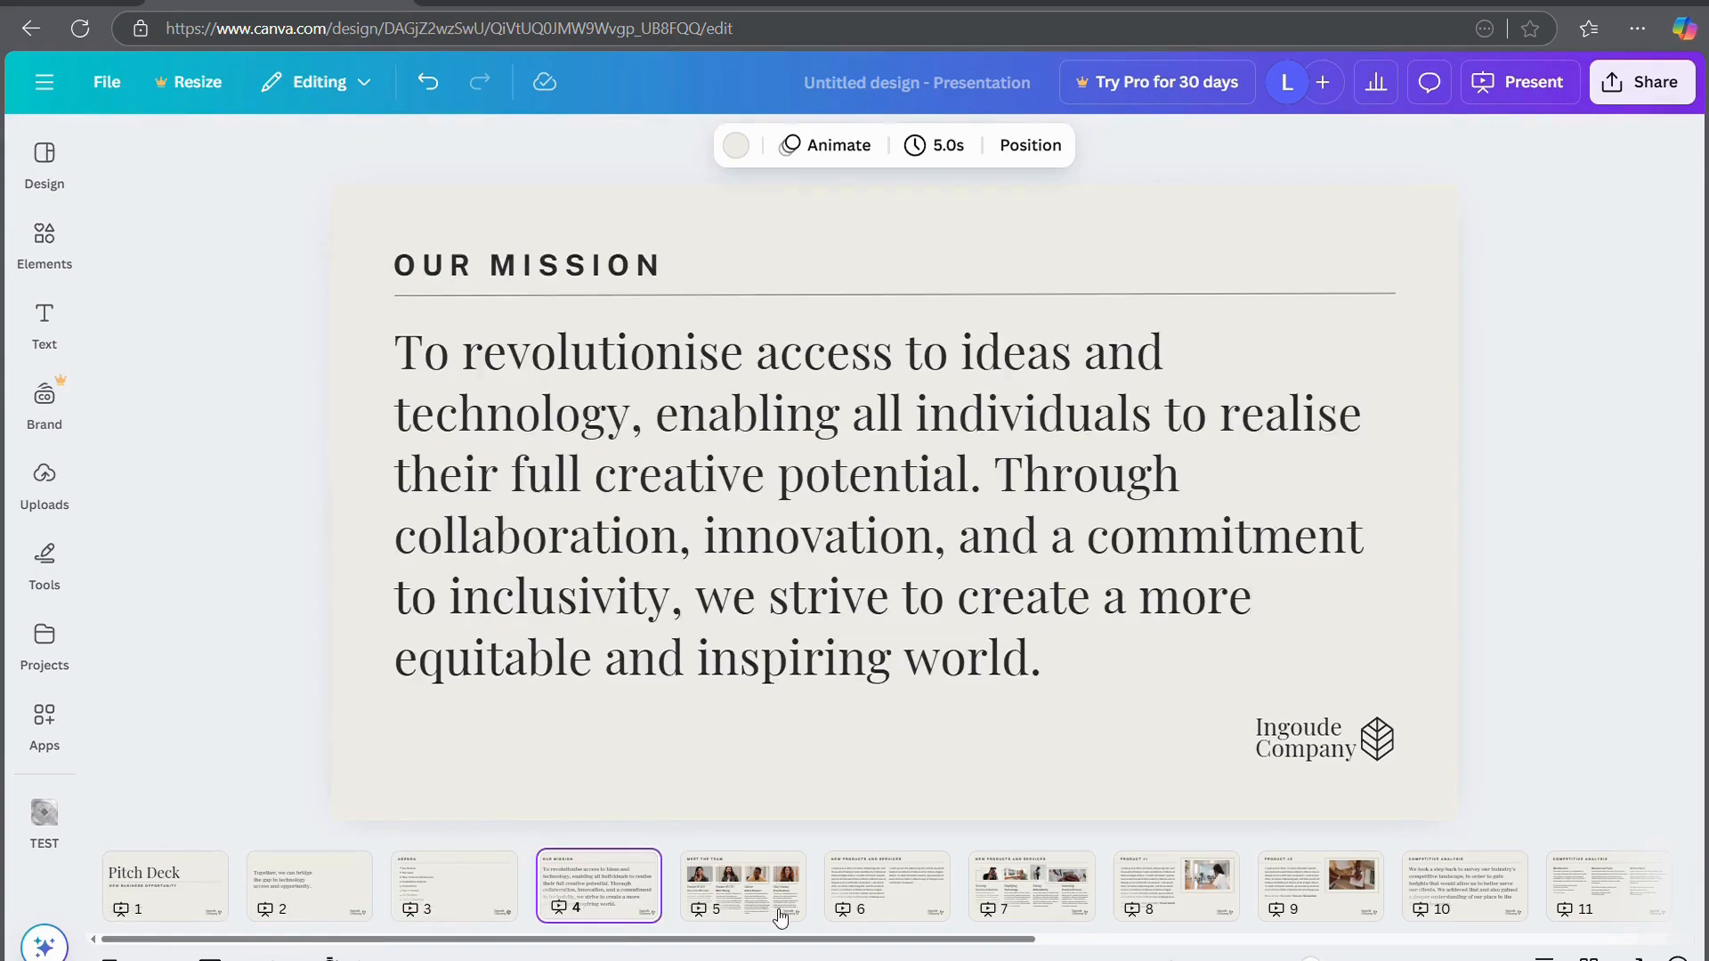
{"action": "left_click", "coordinate": [796, 894]}
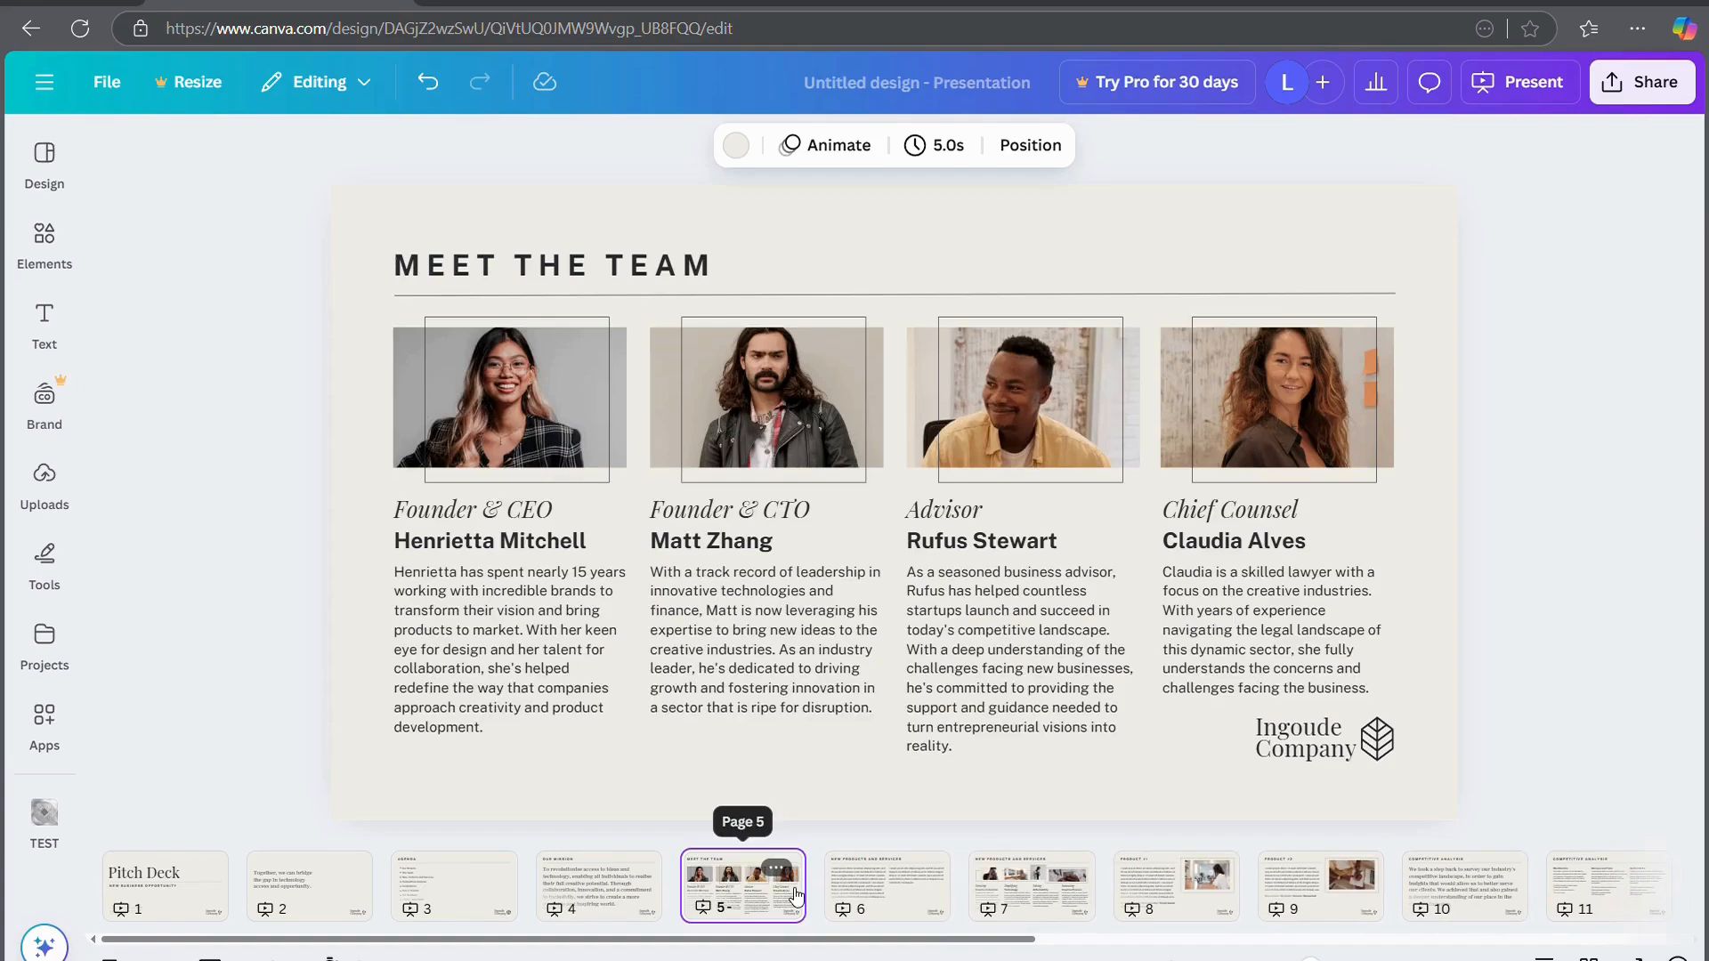
{"action": "left_click", "coordinate": [914, 916]}
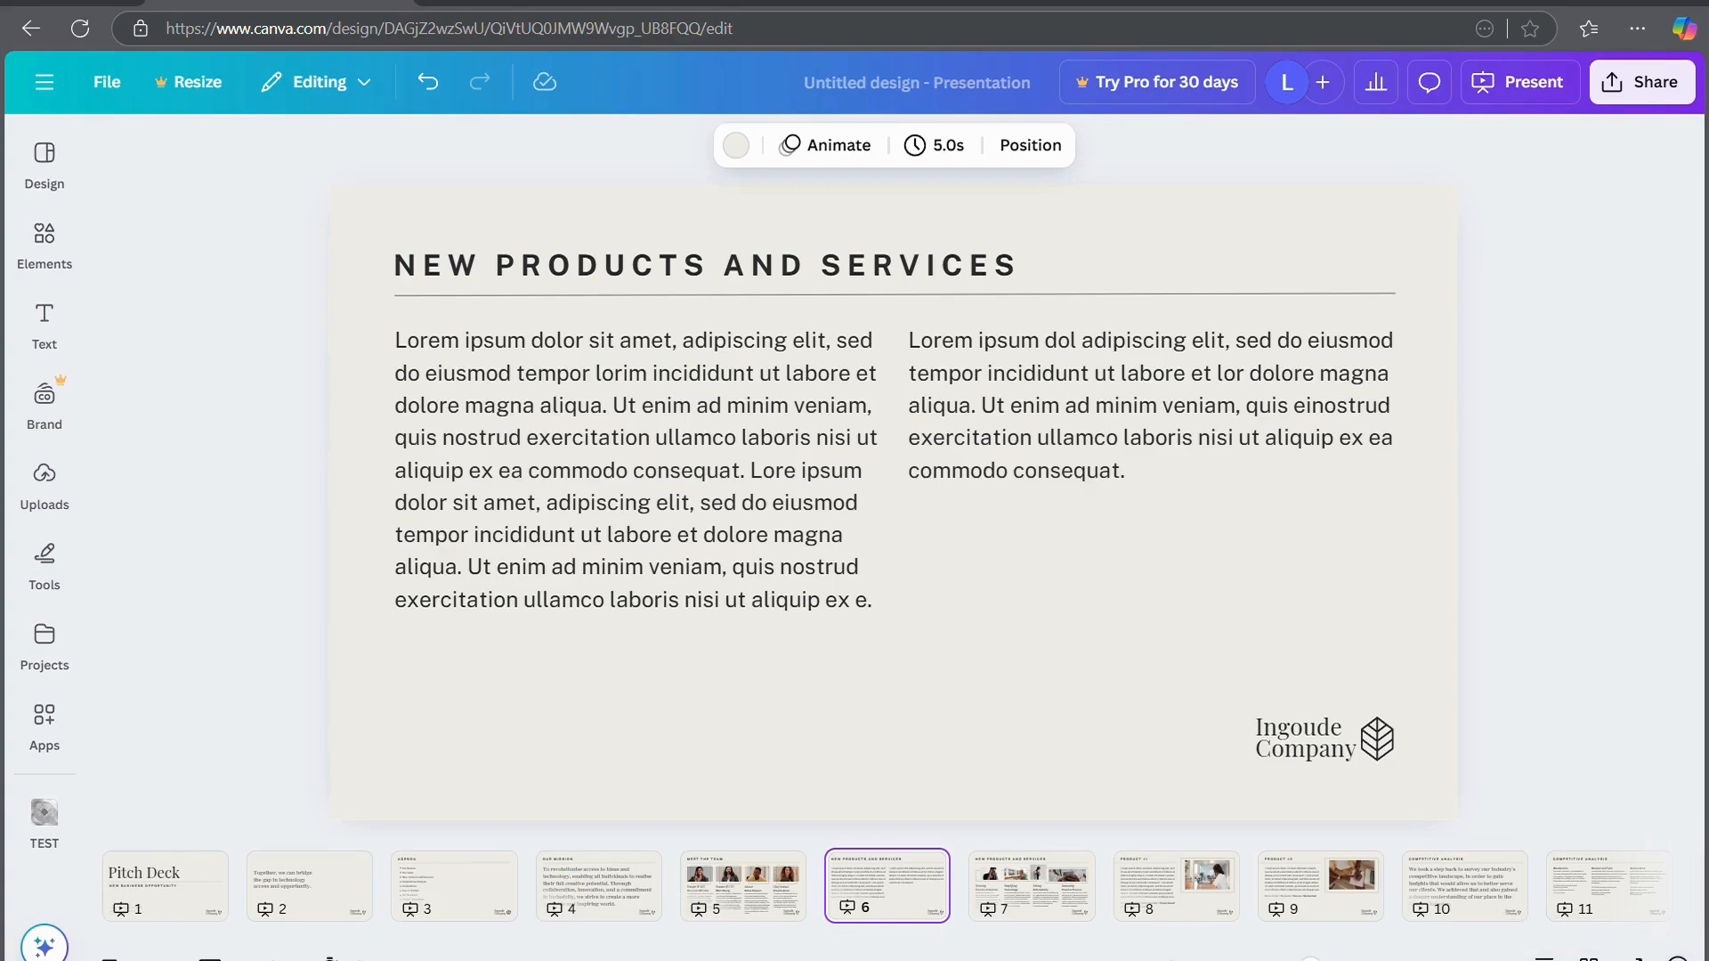
Look at the Present options, then close them
{"action": "left_click", "coordinate": [1604, 364]}
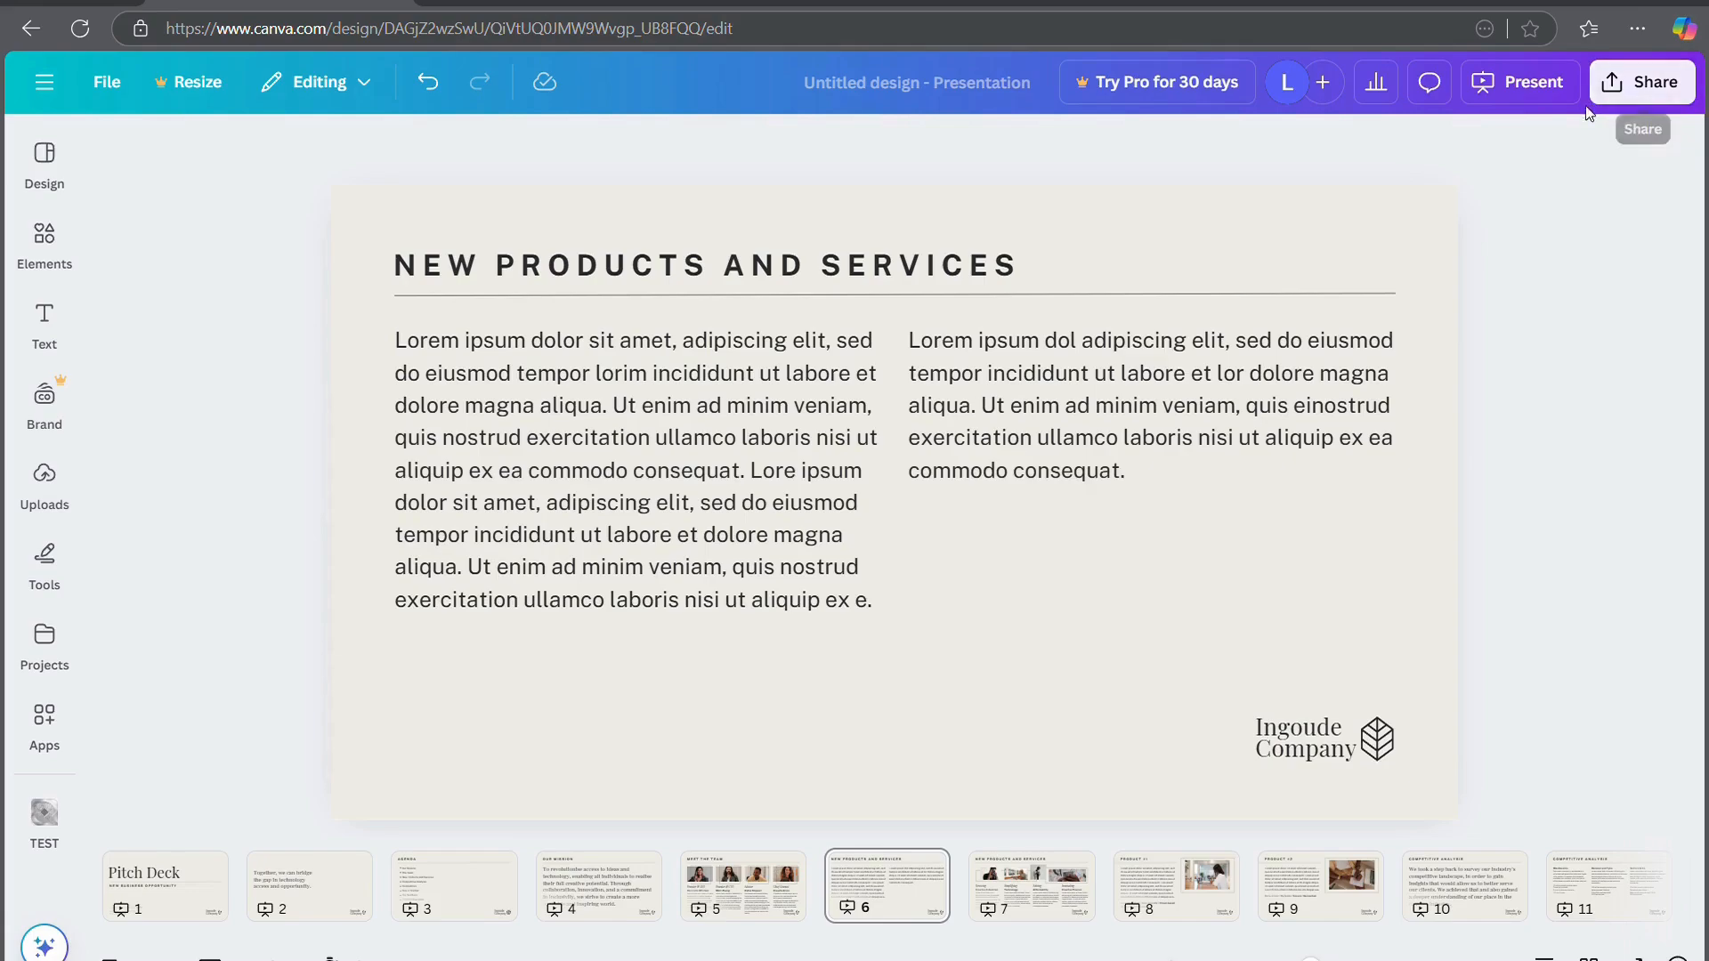
{"action": "left_click", "coordinate": [1543, 69]}
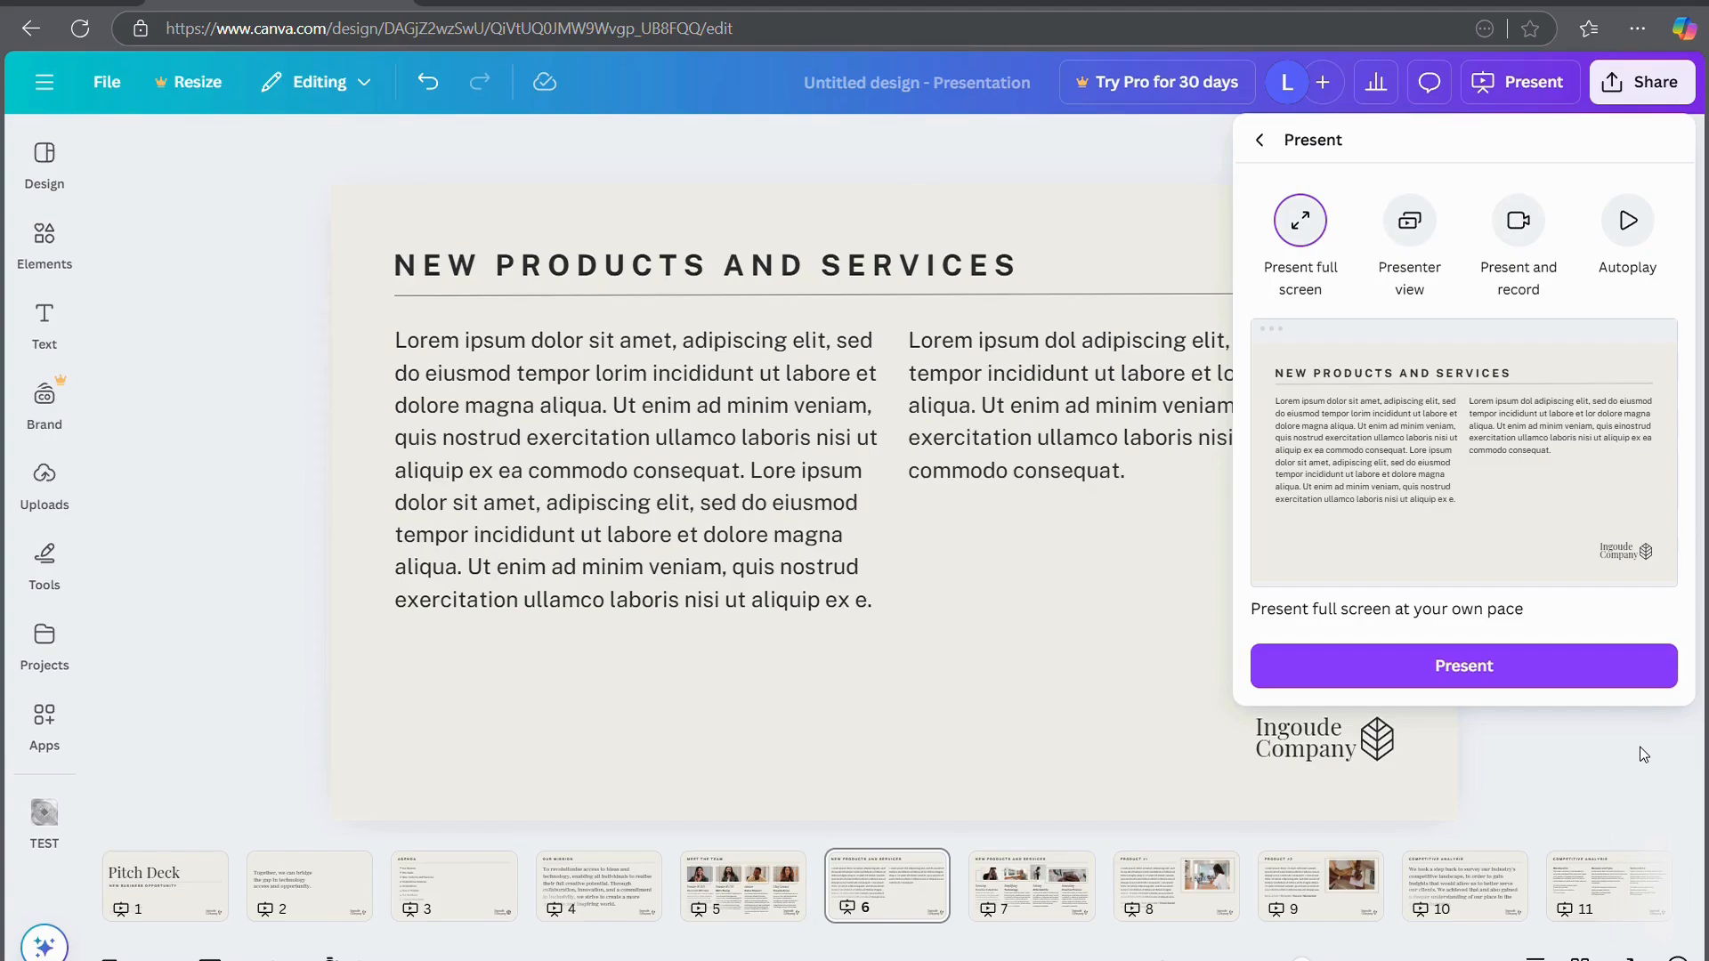
{"action": "left_click", "coordinate": [1610, 807]}
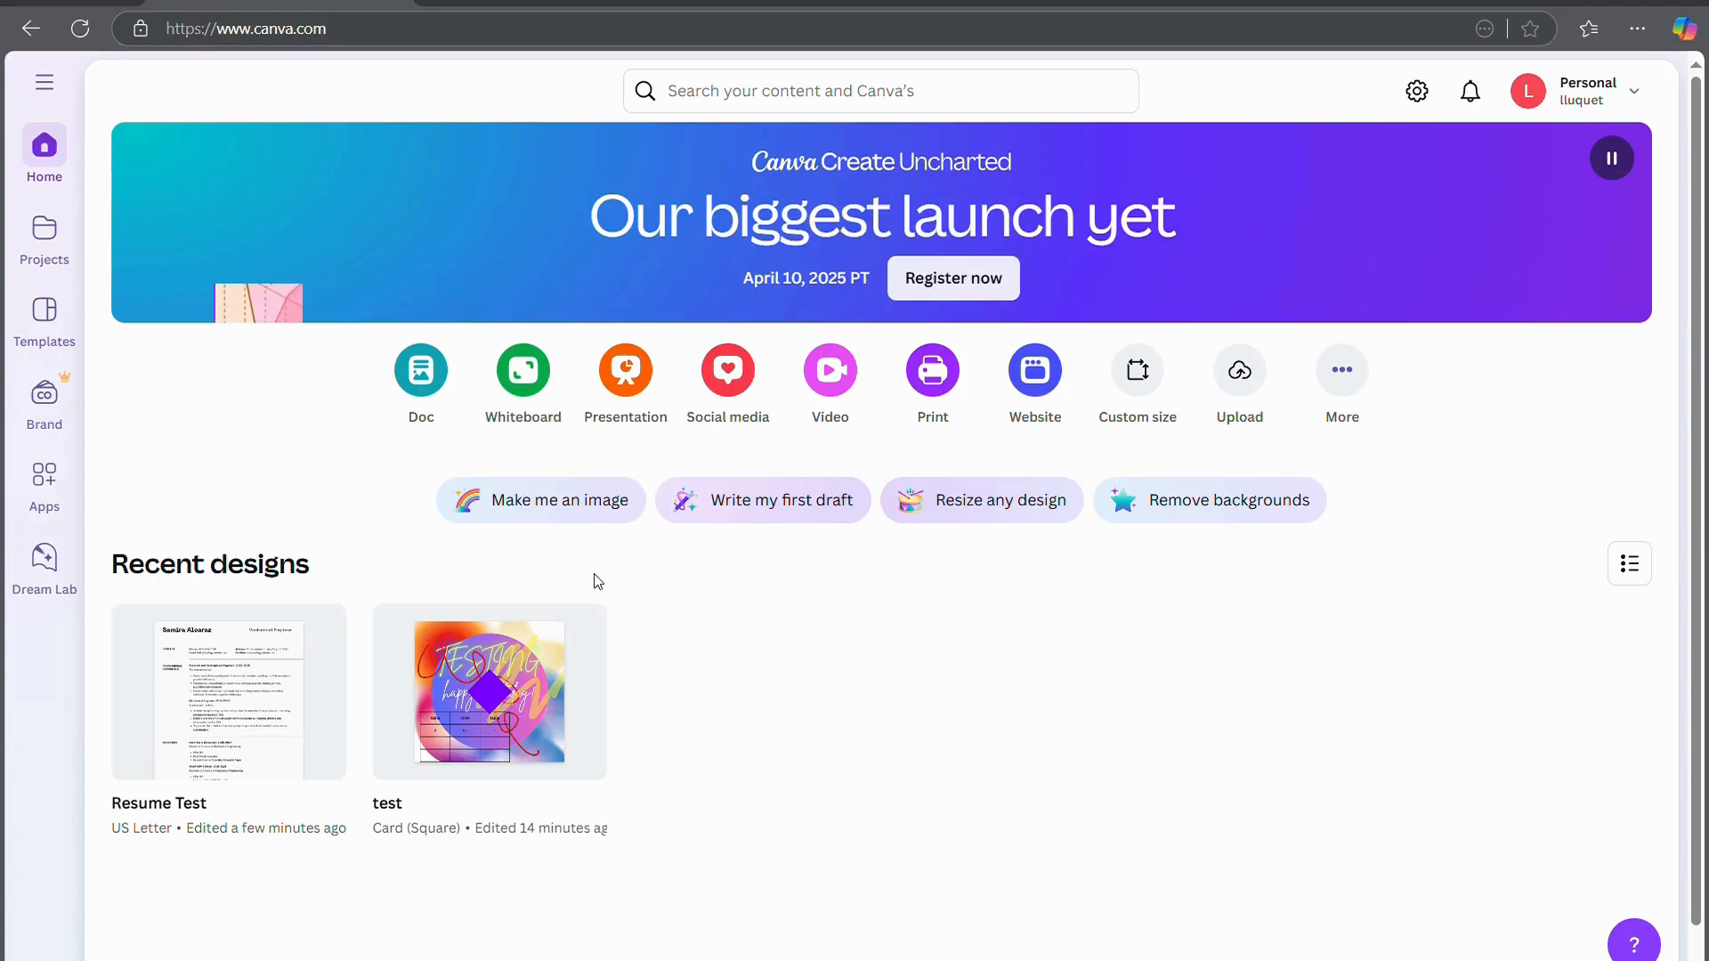
Create a blank YouTube Video (Landscape) design from the Video sizes
{"action": "left_click", "coordinate": [831, 370]}
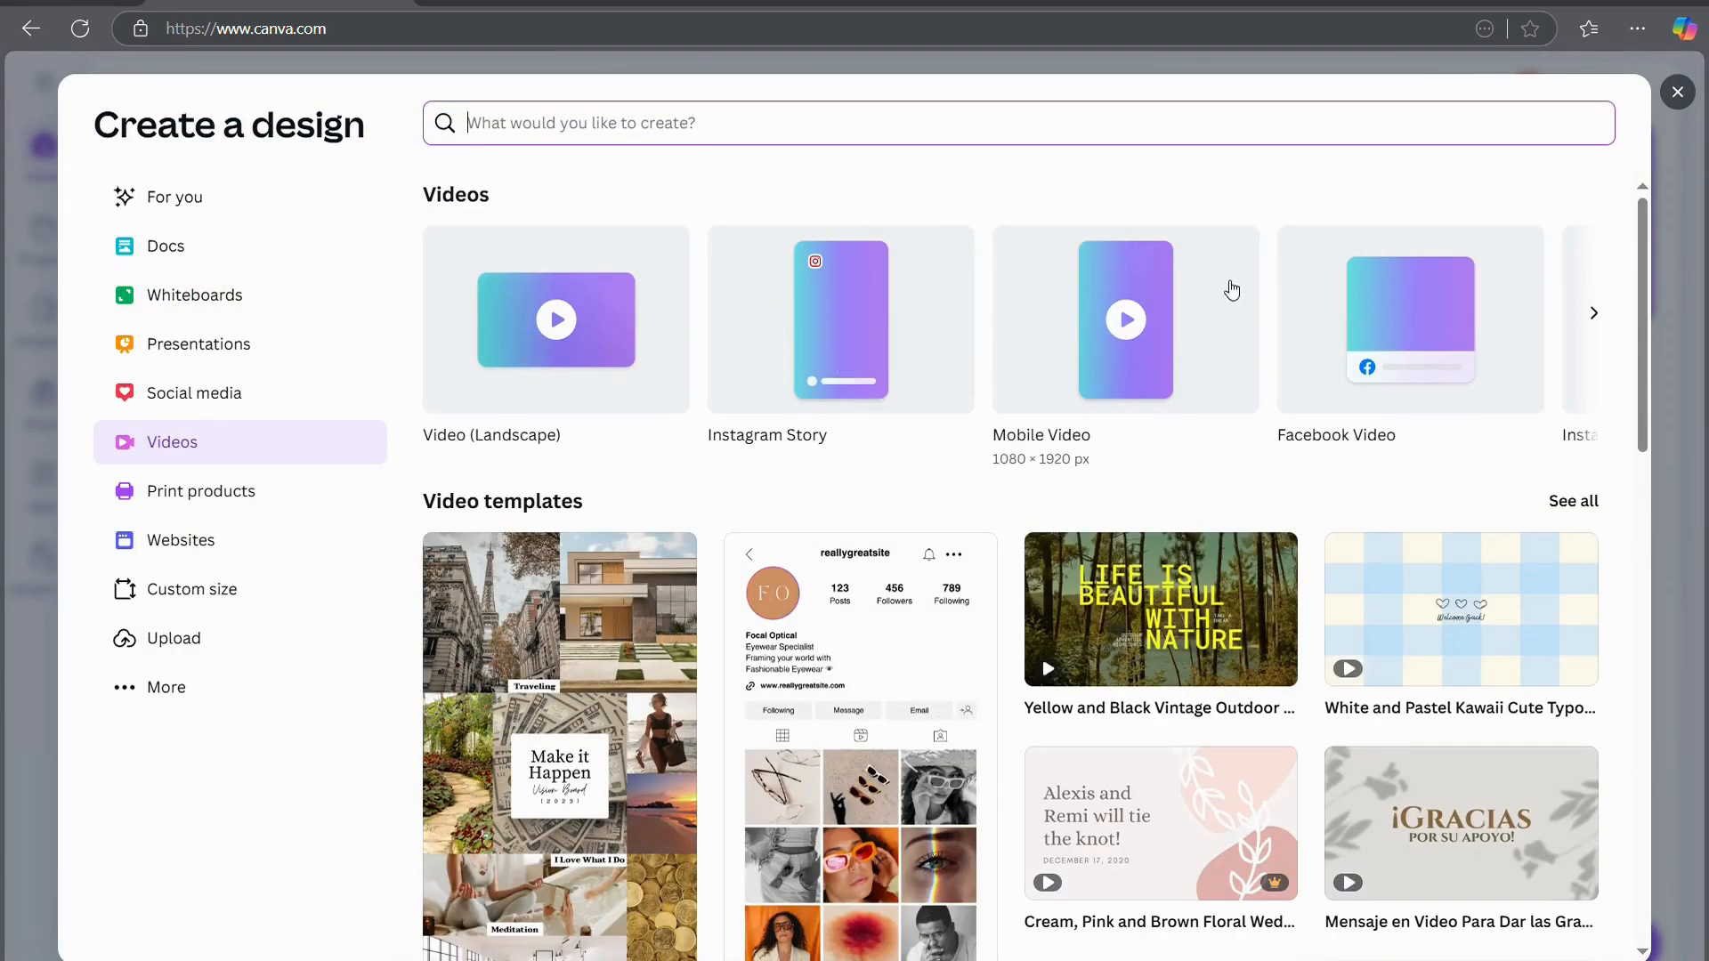
{"action": "left_click", "coordinate": [1607, 326]}
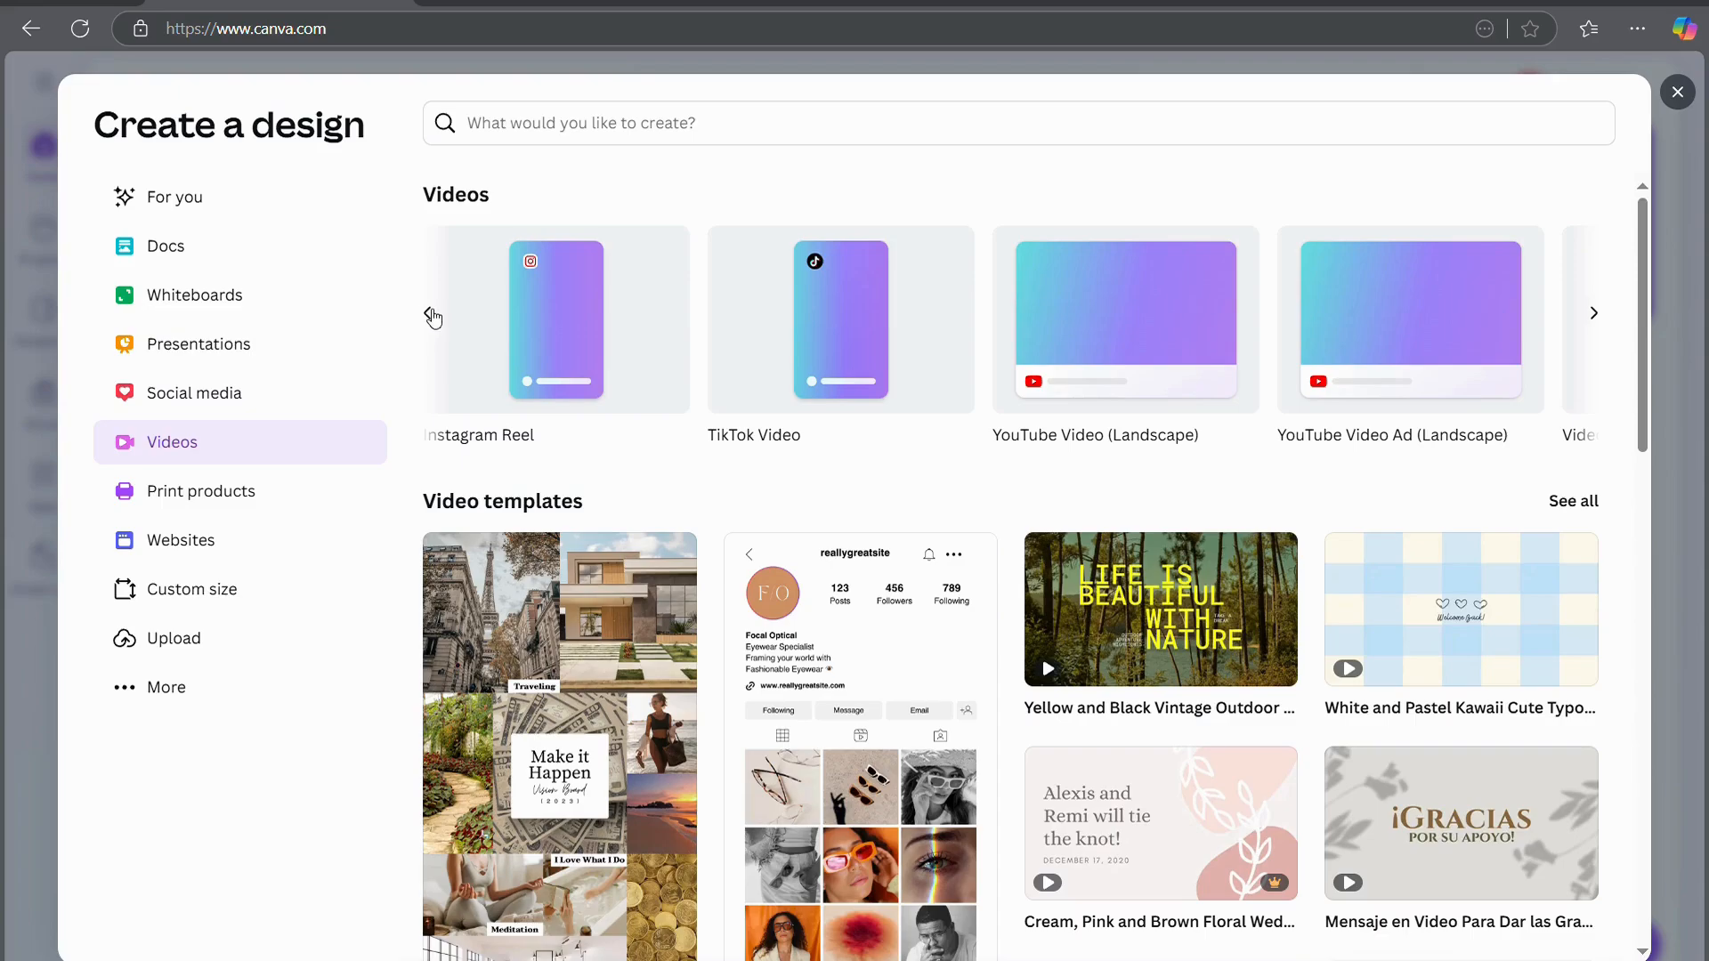
{"action": "left_click", "coordinate": [1044, 318]}
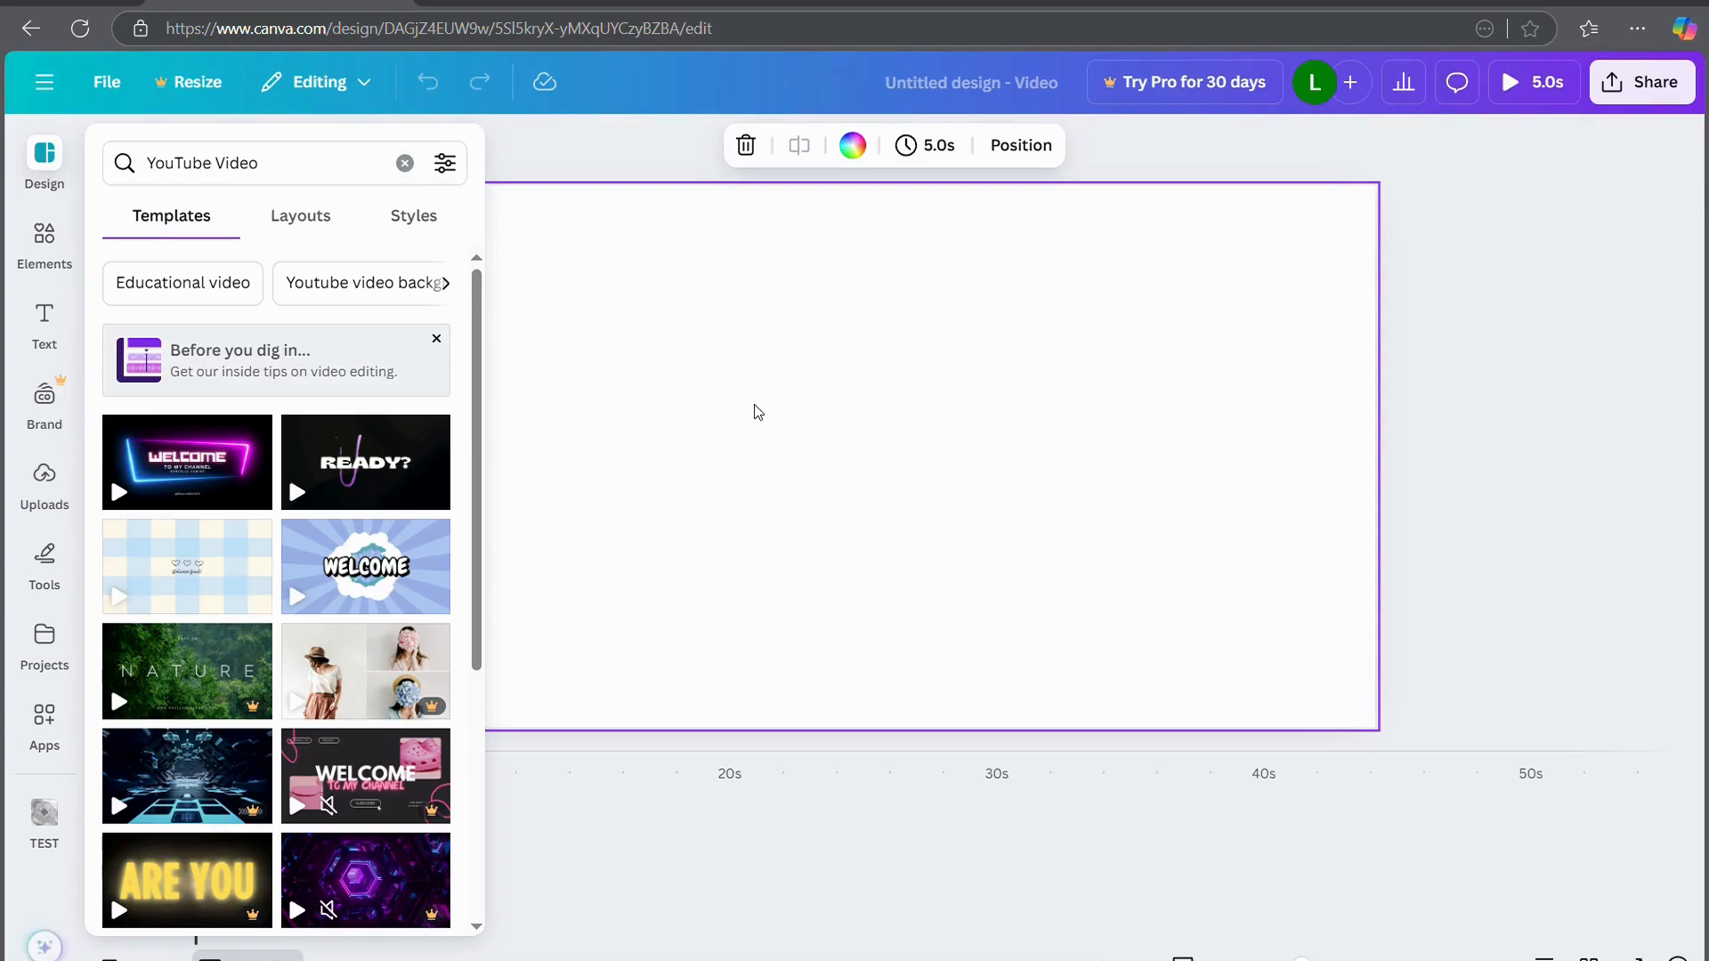
Apply the Blue White Animated How to Video template found by searching 'tutorial', shuffling its style
{"action": "left_click", "coordinate": [293, 171]}
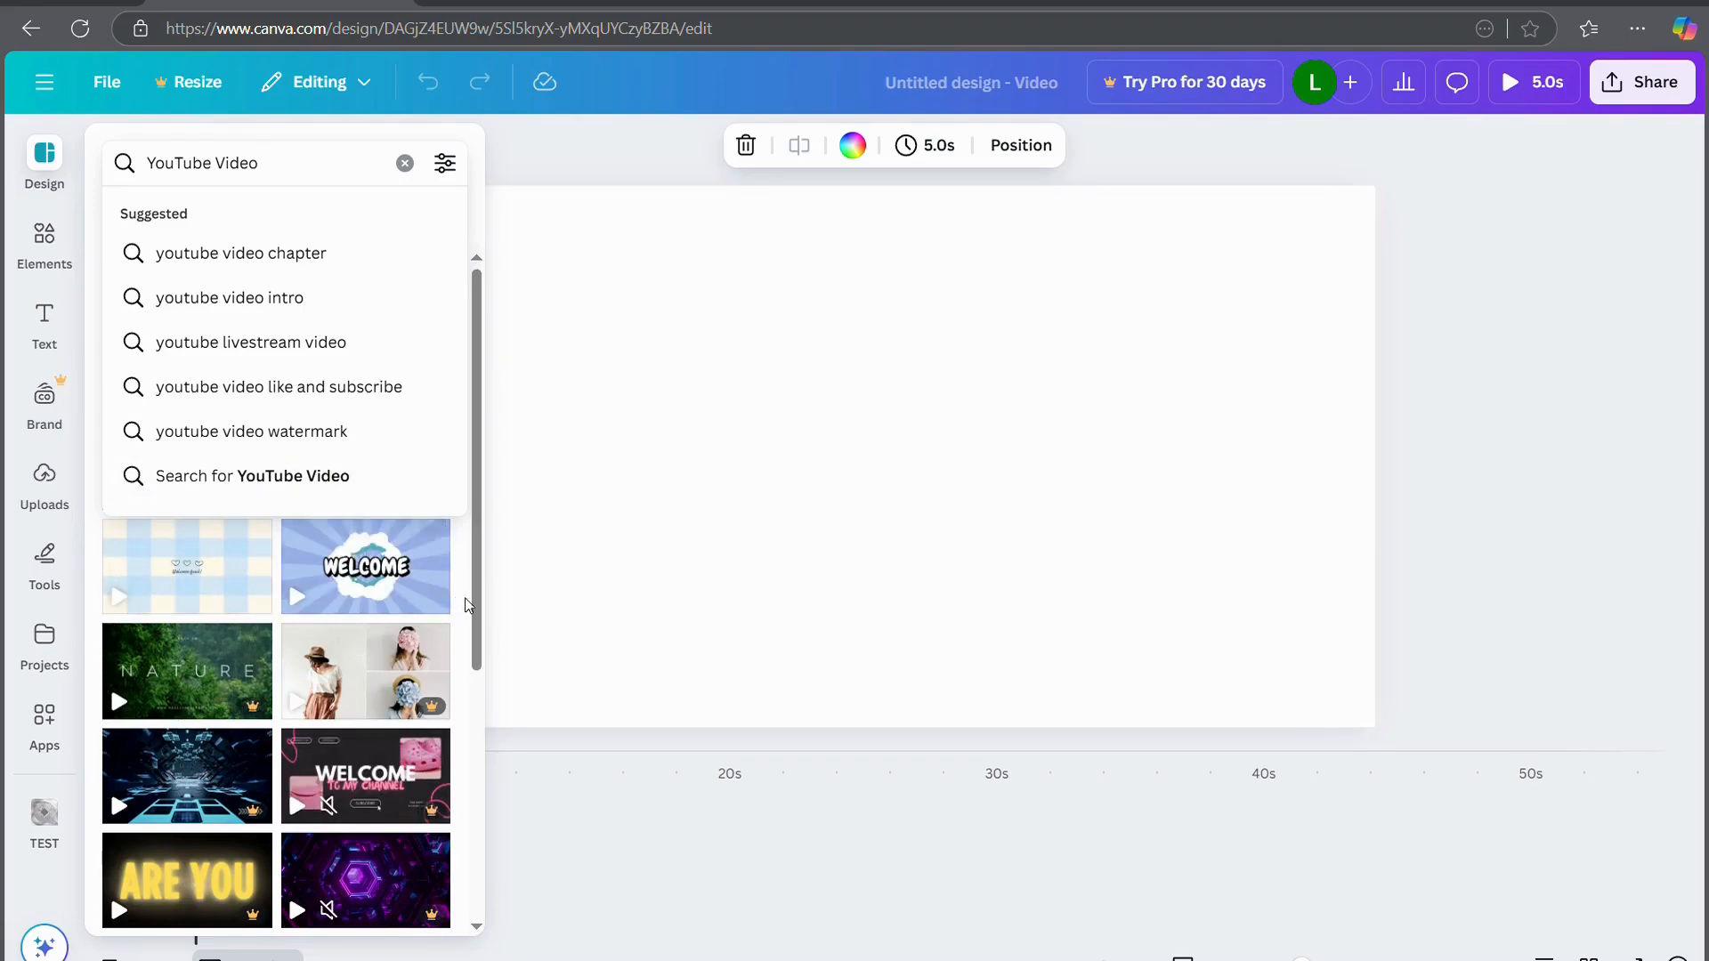
{"action": "left_click_drag", "start_coordinate": [472, 612], "coordinate": [430, 922]}
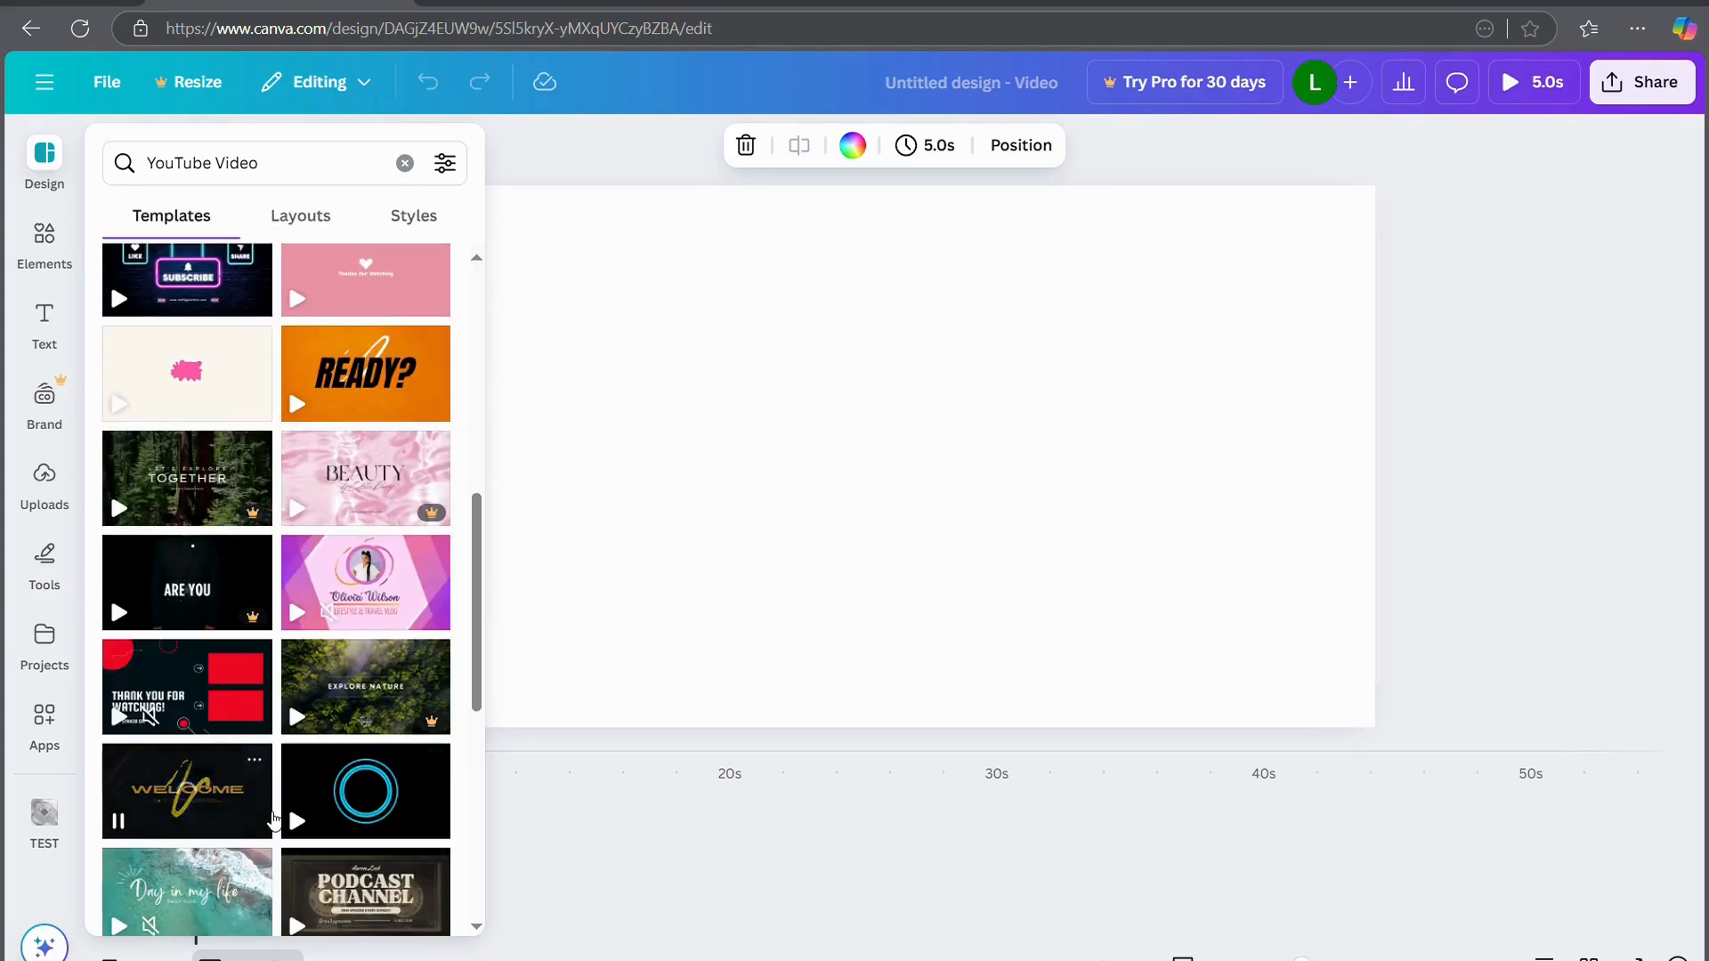
{"action": "triple_click", "coordinate": [272, 173]}
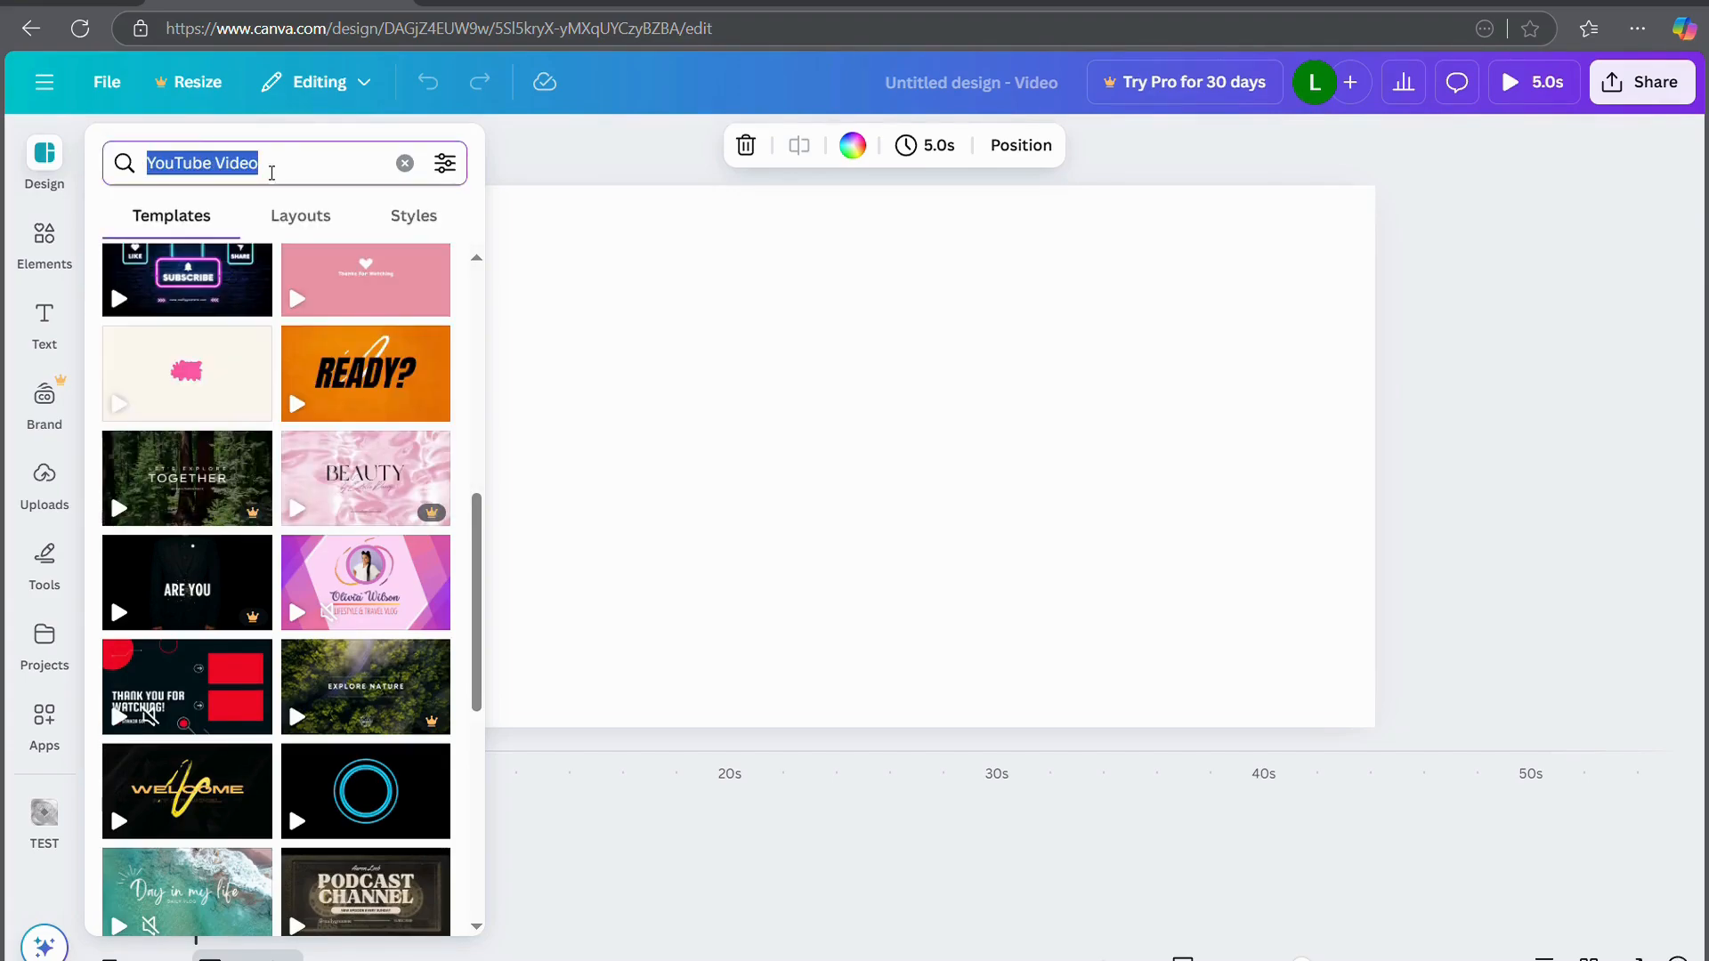
{"action": "type", "text": "tutorial"}
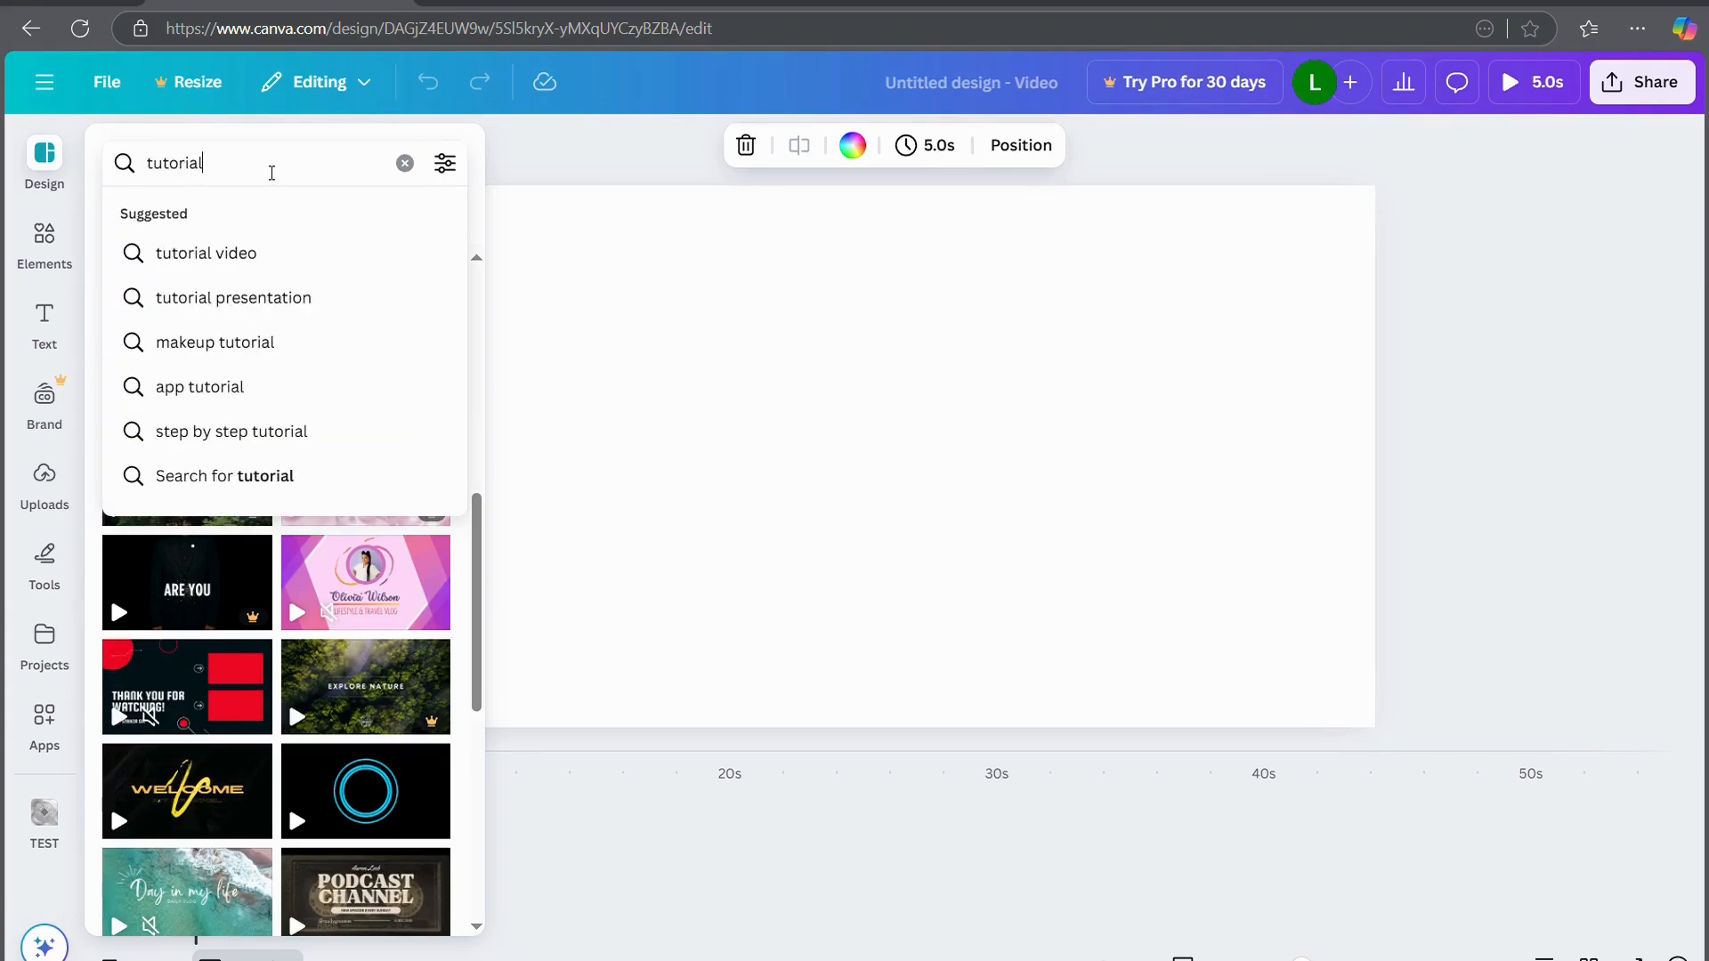
{"action": "key", "text": "Return"}
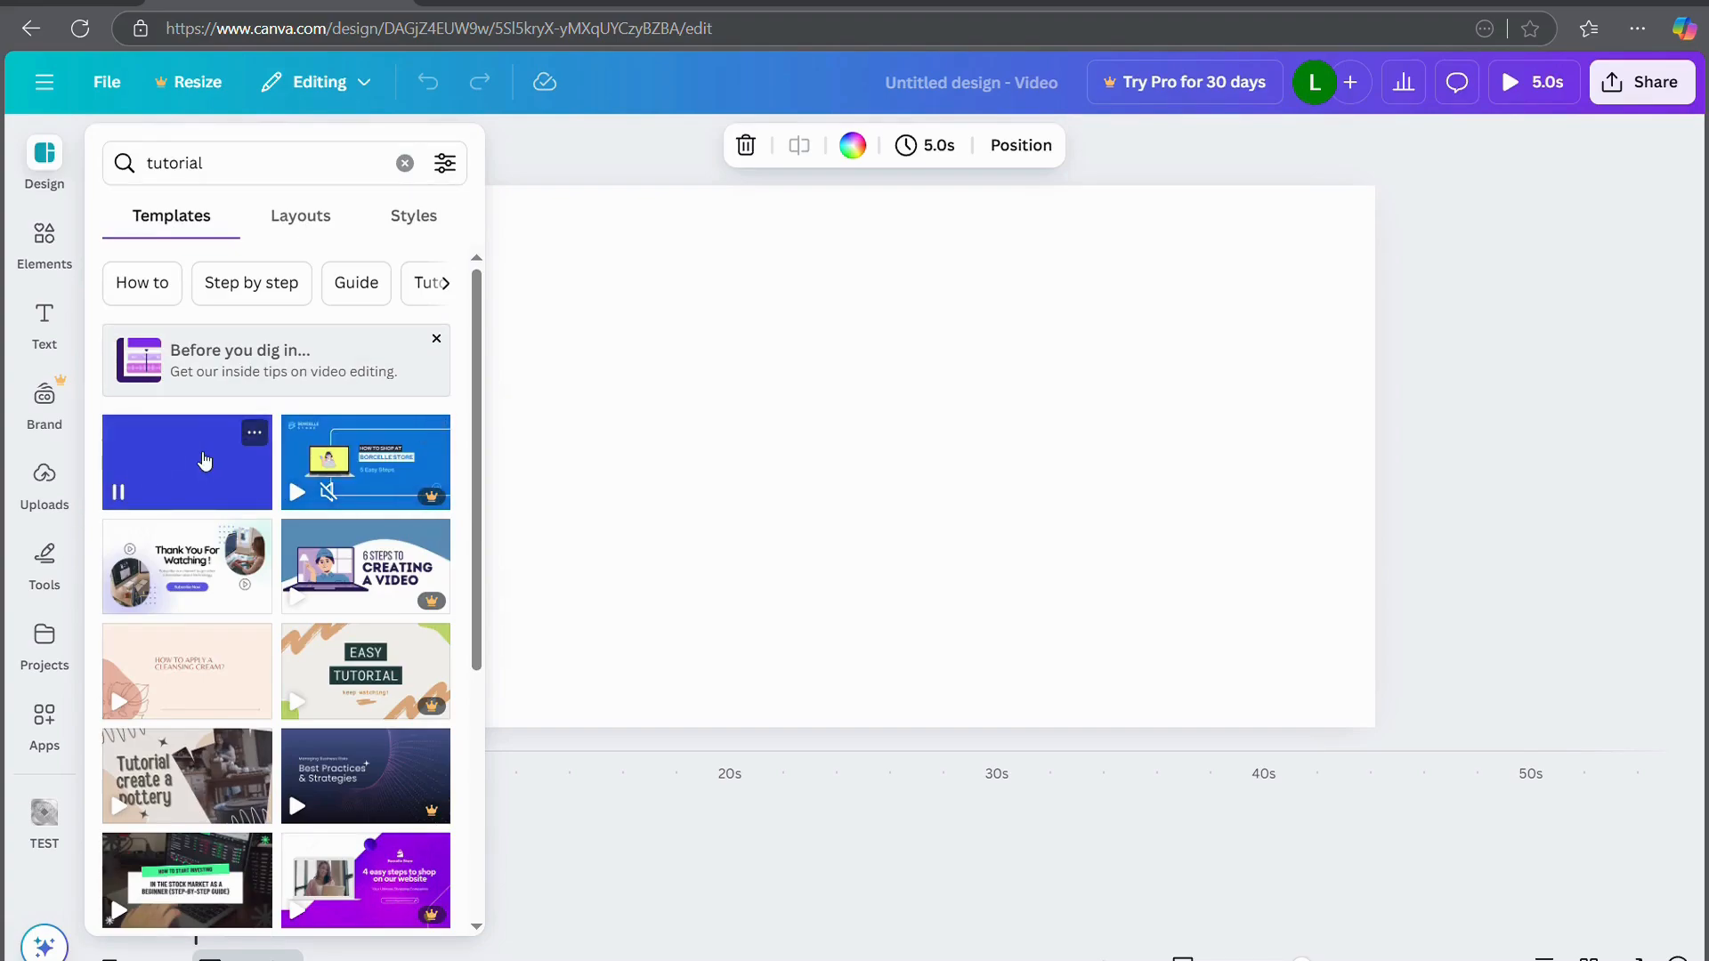
{"action": "left_click", "coordinate": [191, 462]}
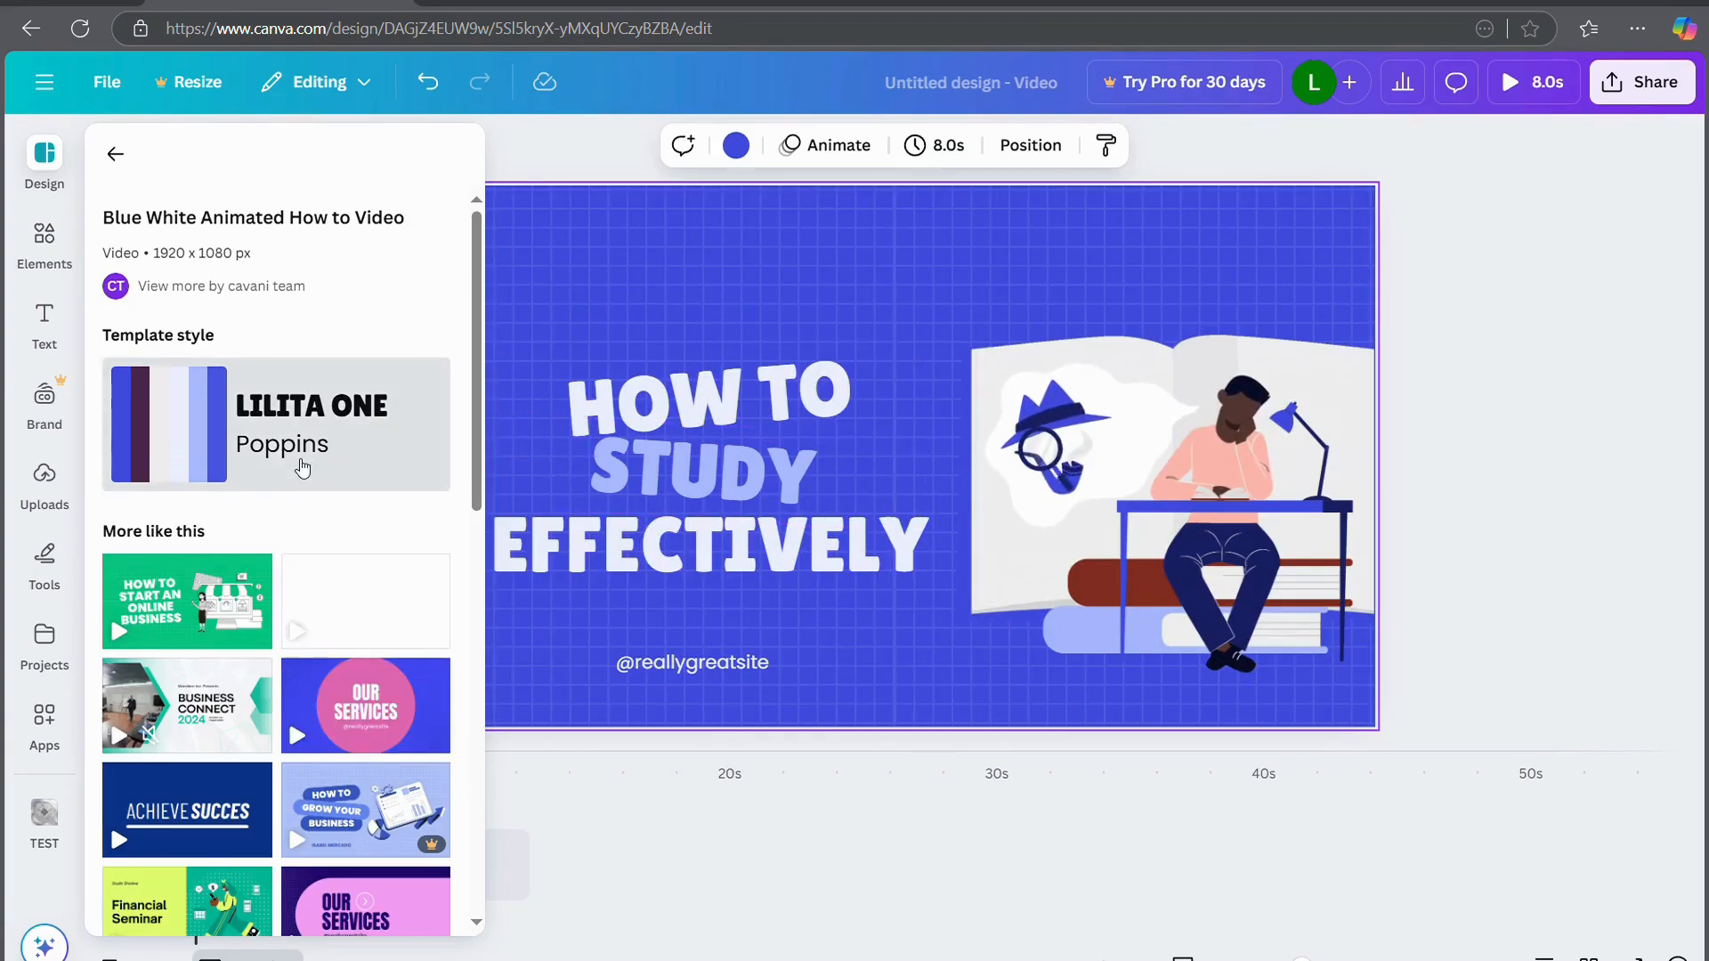
{"action": "left_click", "coordinate": [270, 445]}
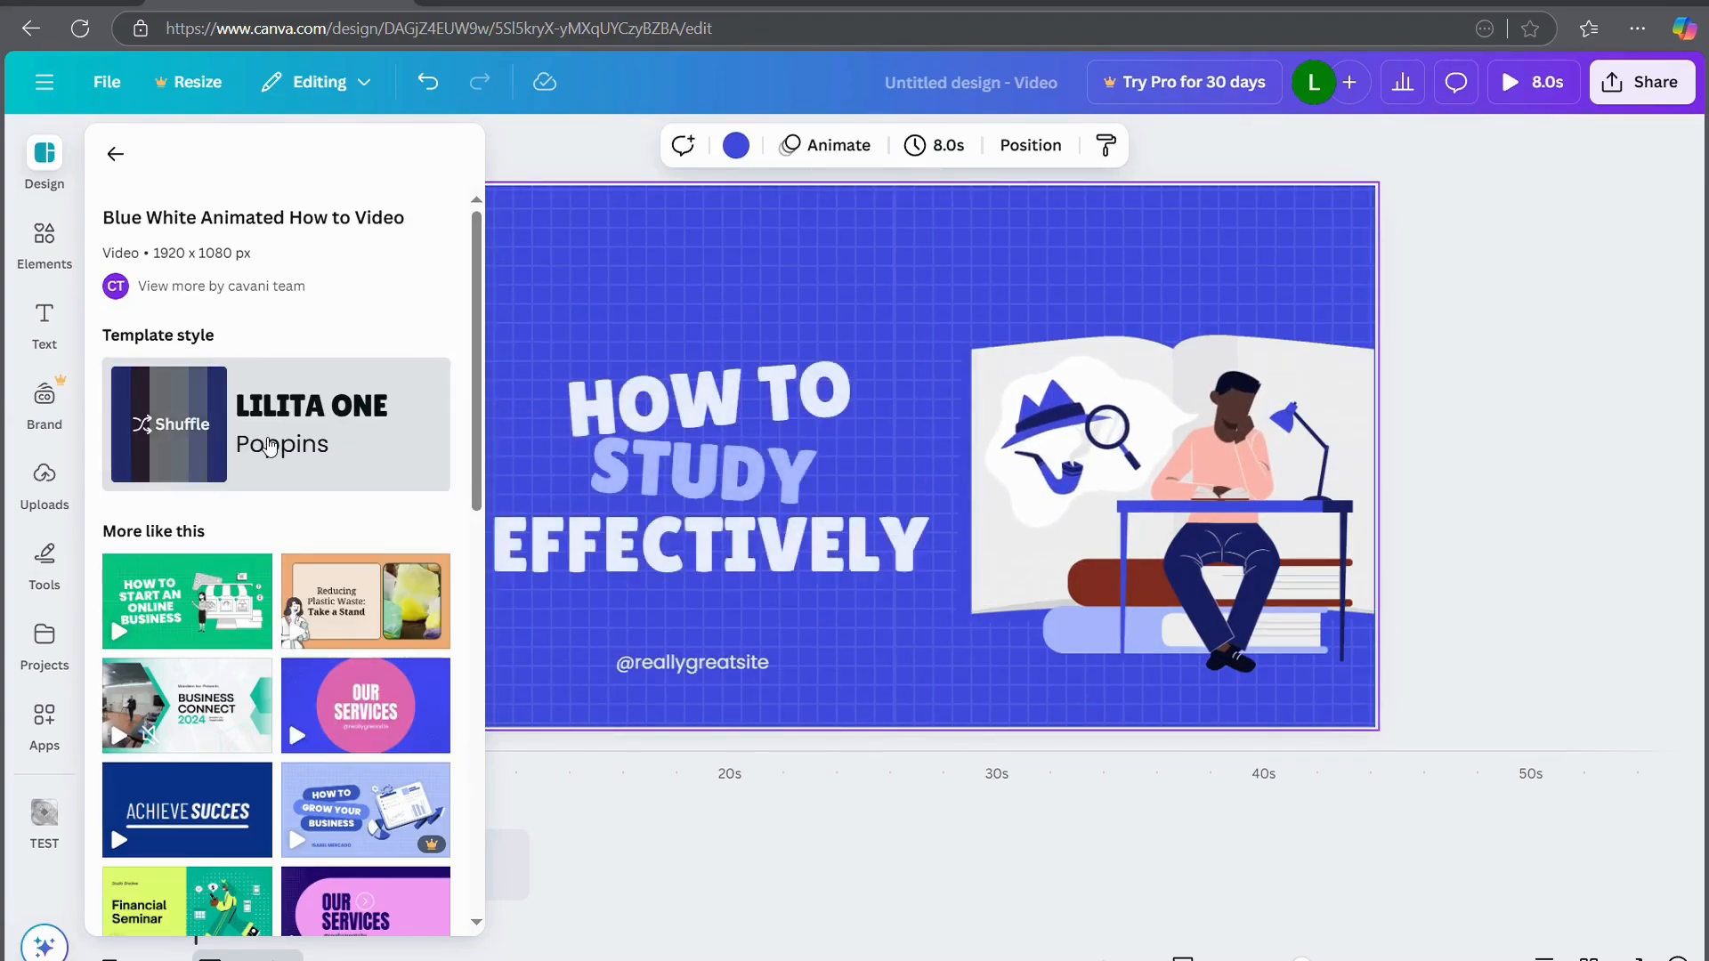
{"action": "left_click", "coordinate": [759, 891]}
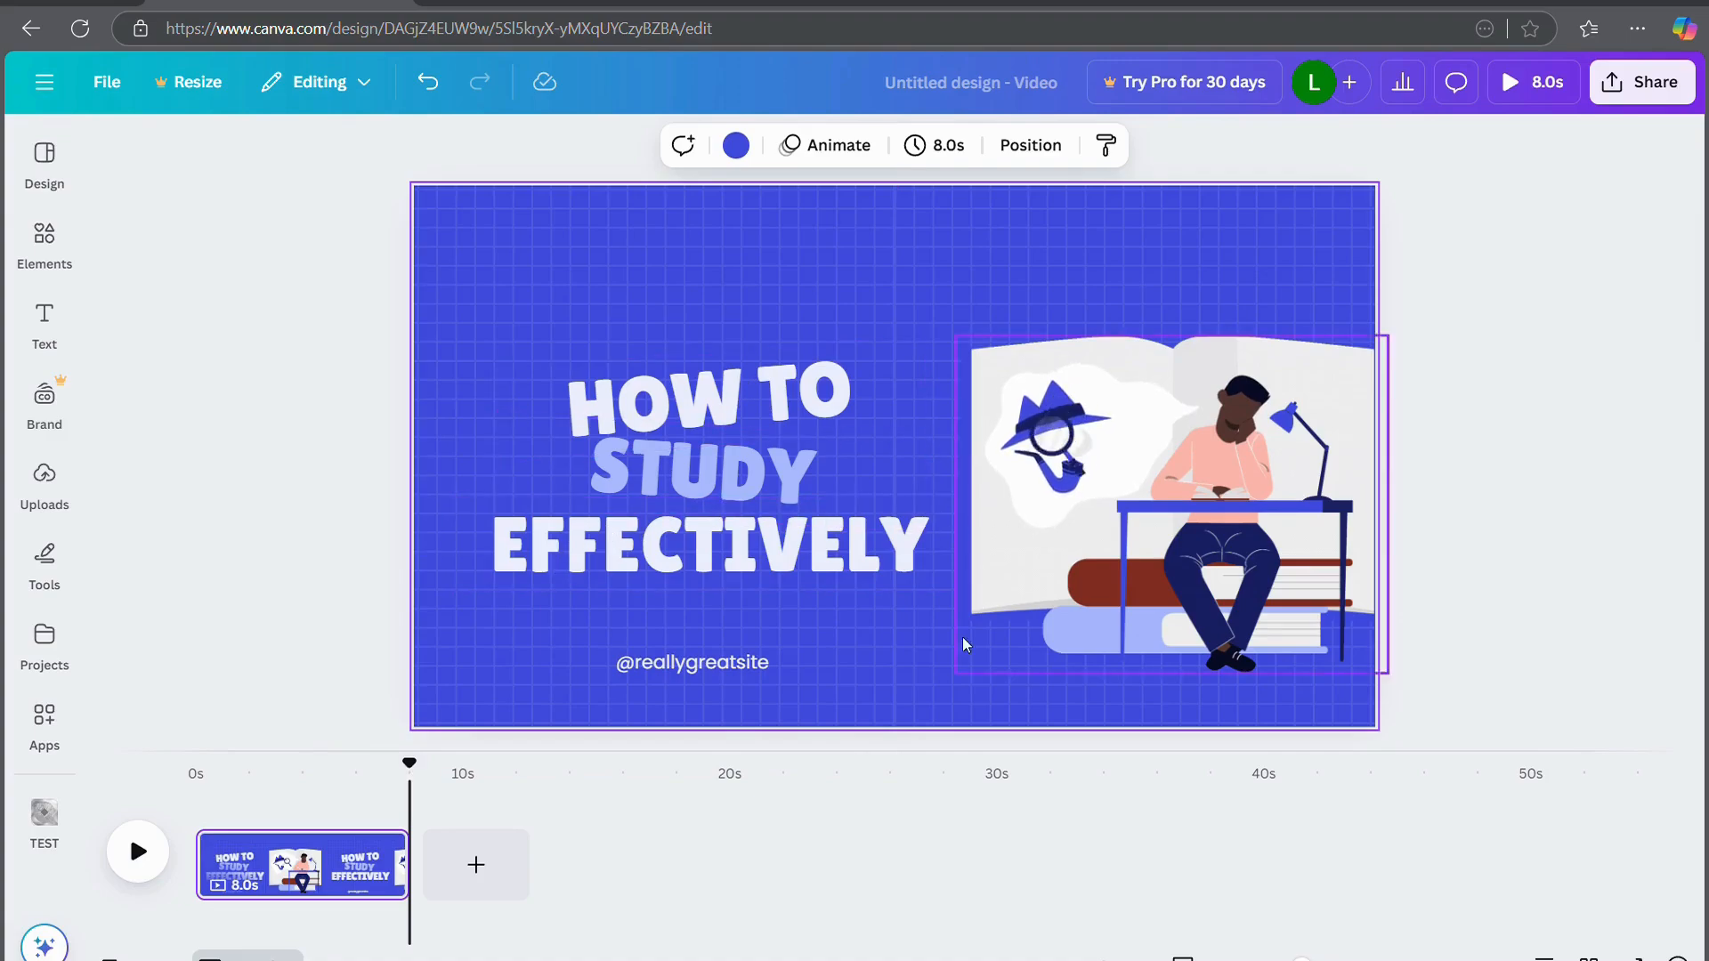
Add three blank pages after the title page
{"action": "left_click", "coordinate": [476, 865]}
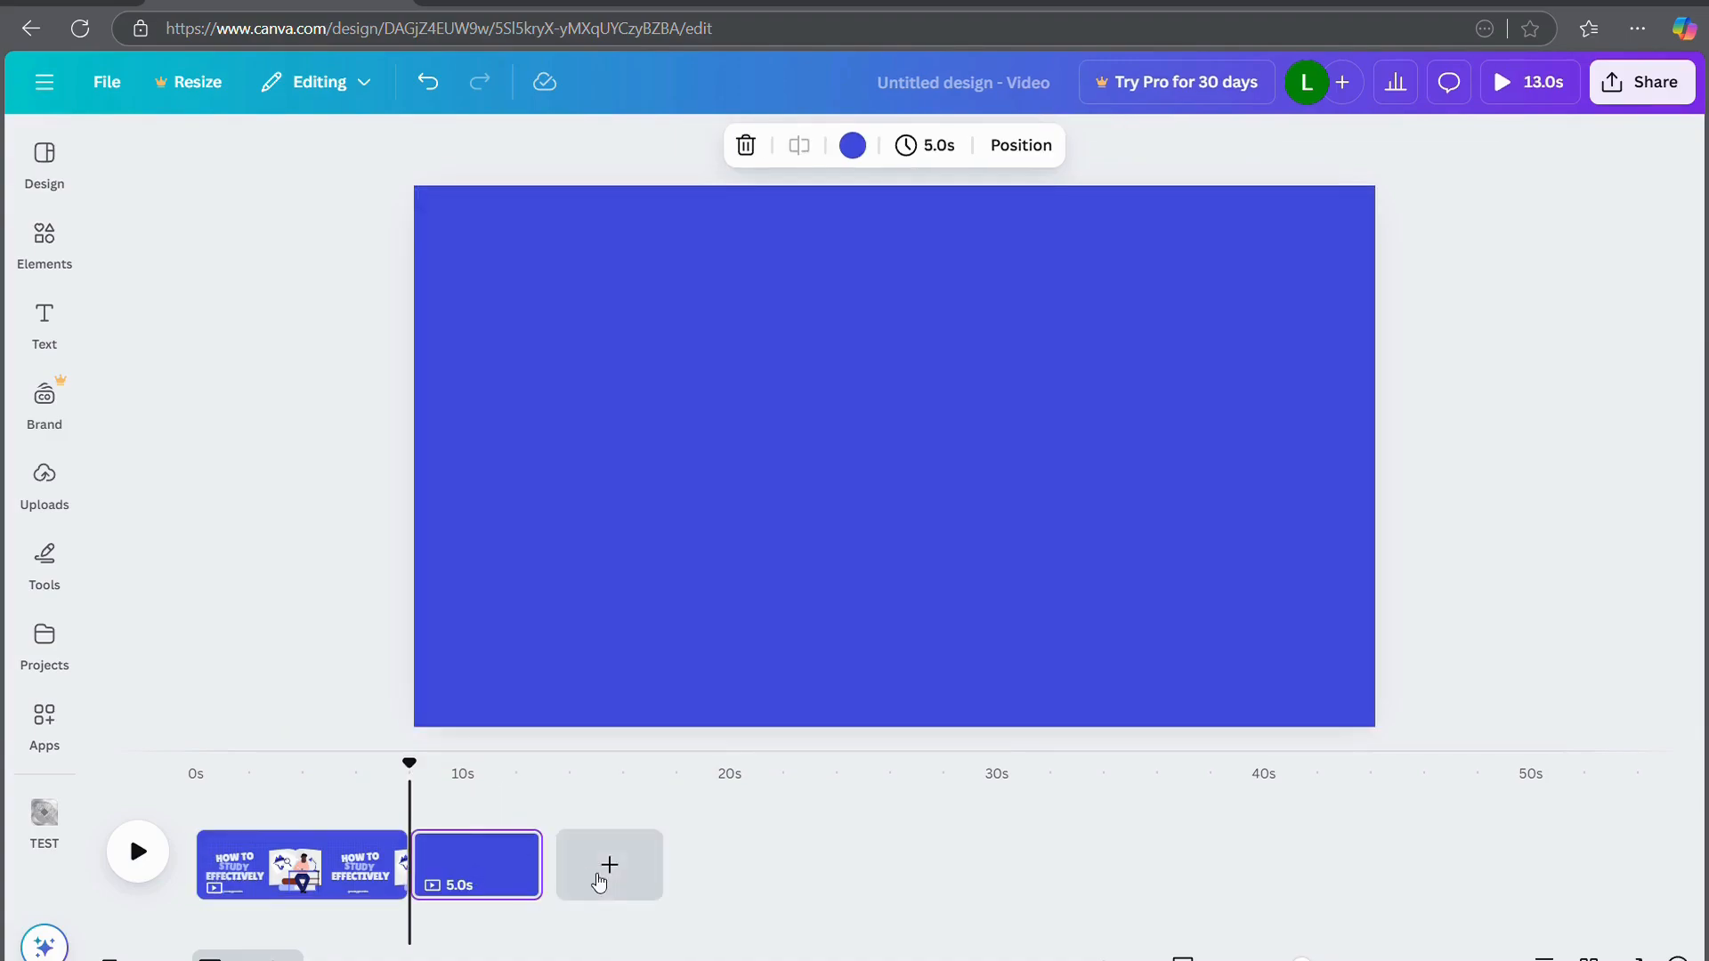
{"action": "left_click", "coordinate": [712, 474]}
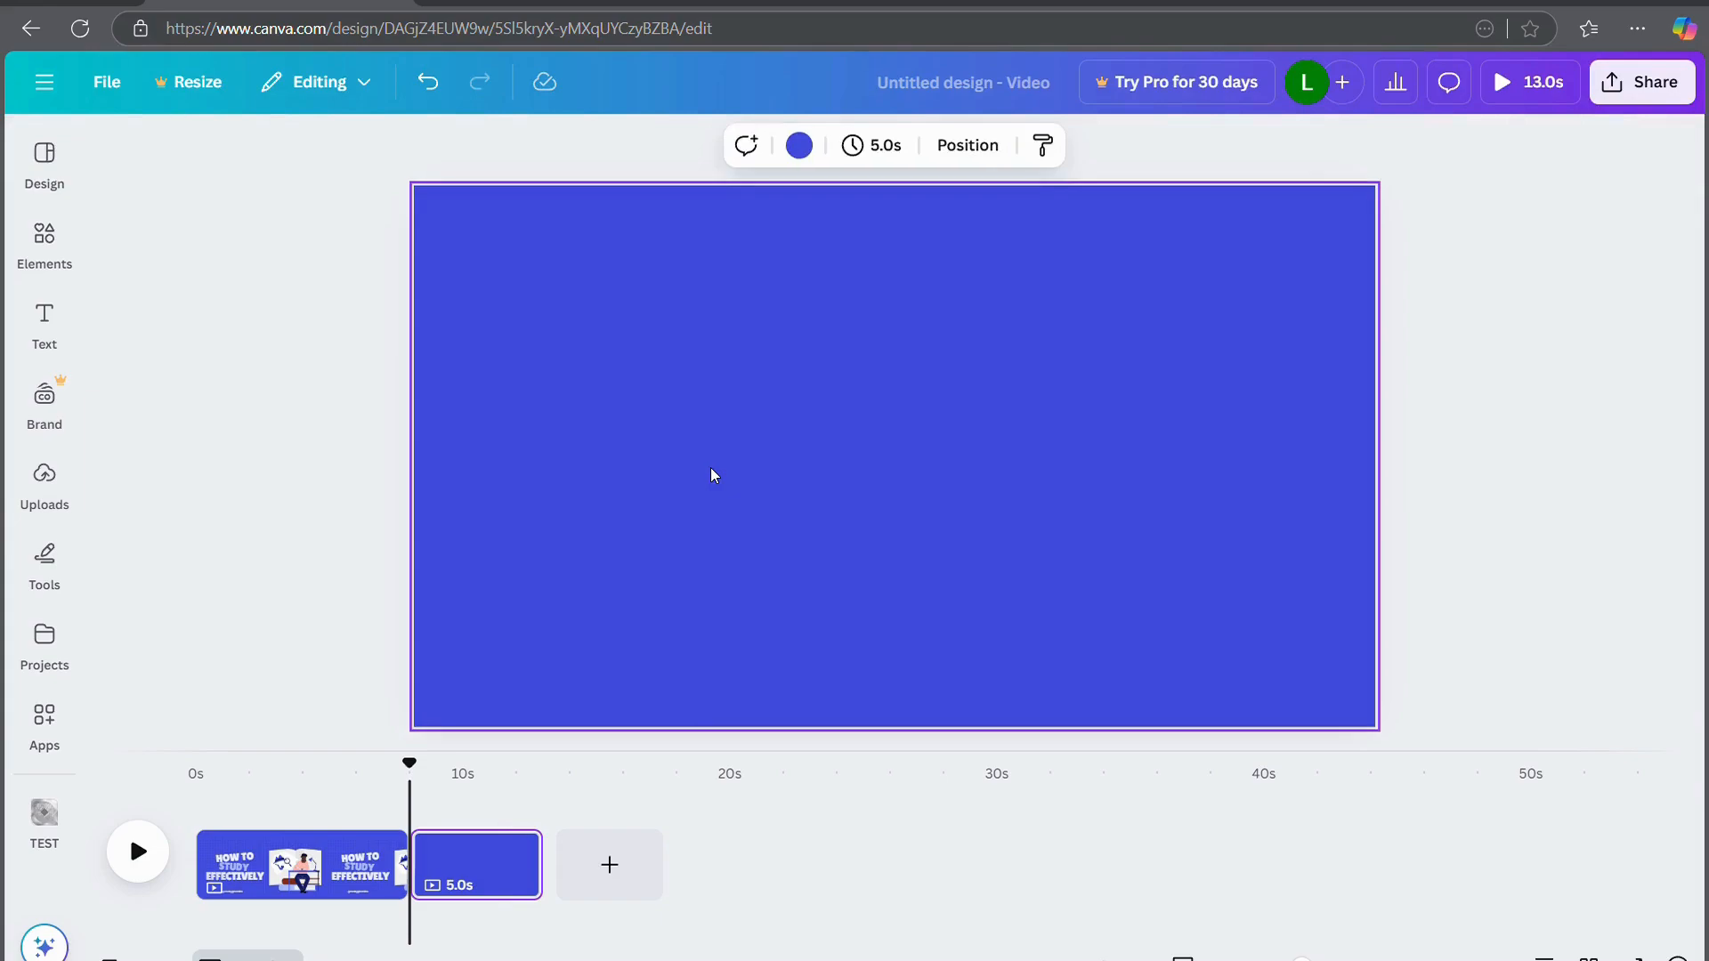
{"action": "left_click", "coordinate": [626, 883]}
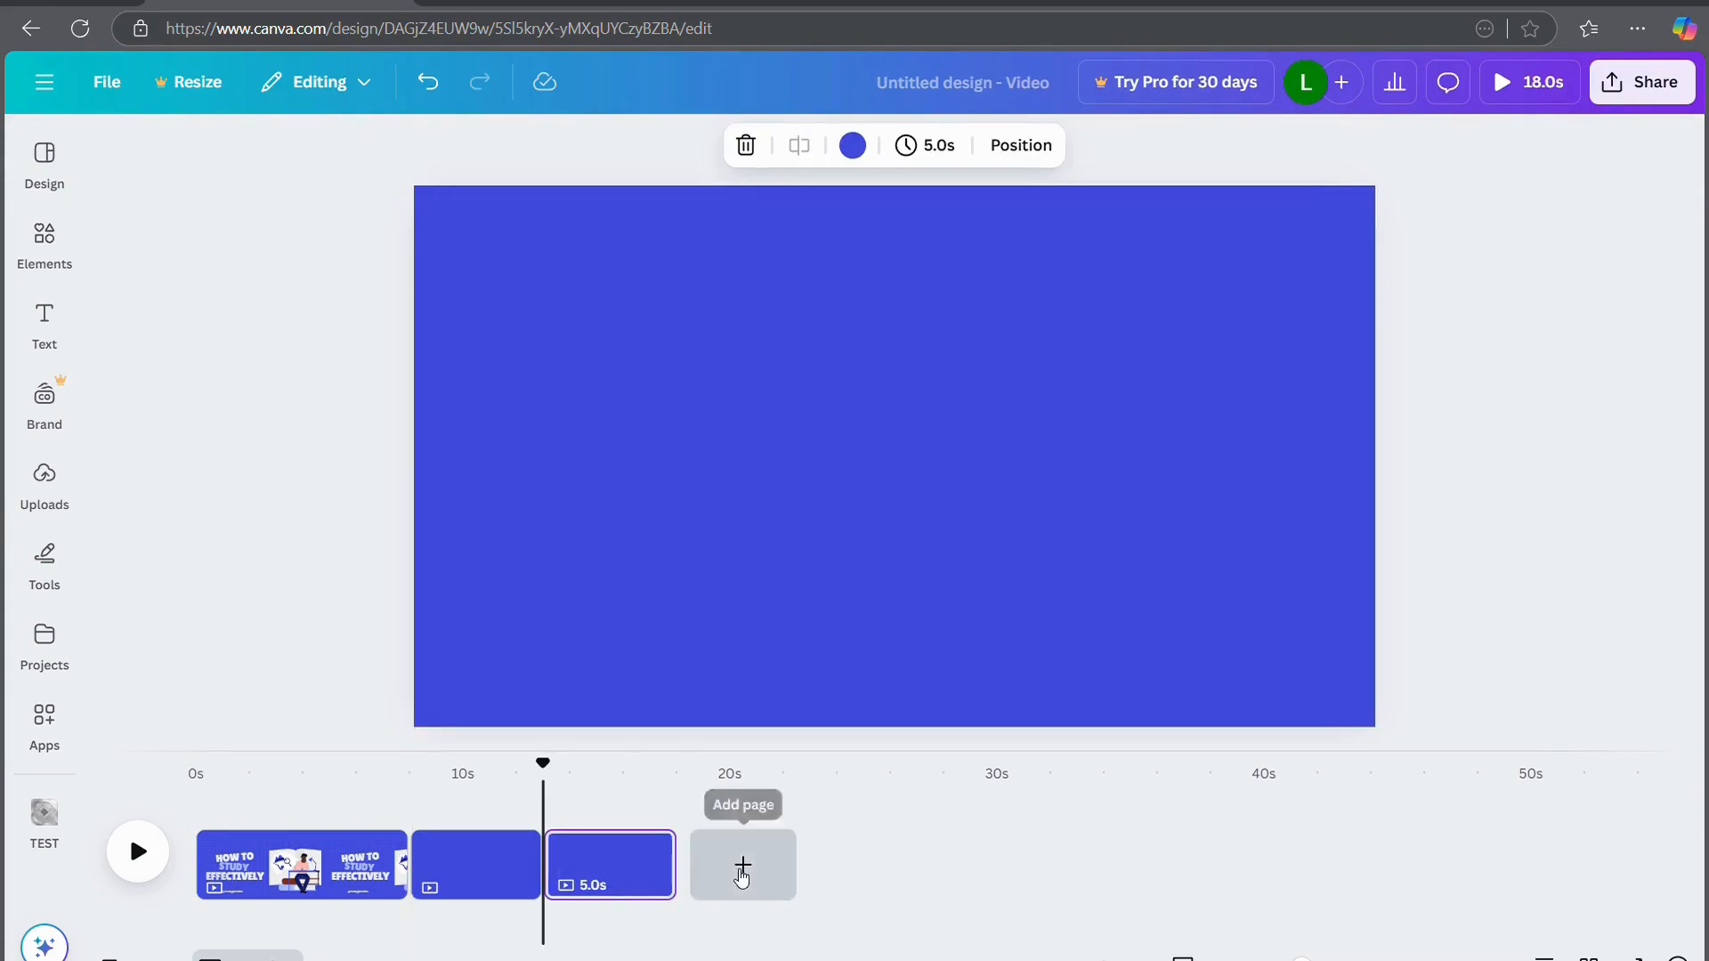
{"action": "left_click", "coordinate": [743, 874]}
Search Elements for 'studying' and put the studying-desk graphic on page 2
{"action": "mouse_move", "coordinate": [539, 879]}
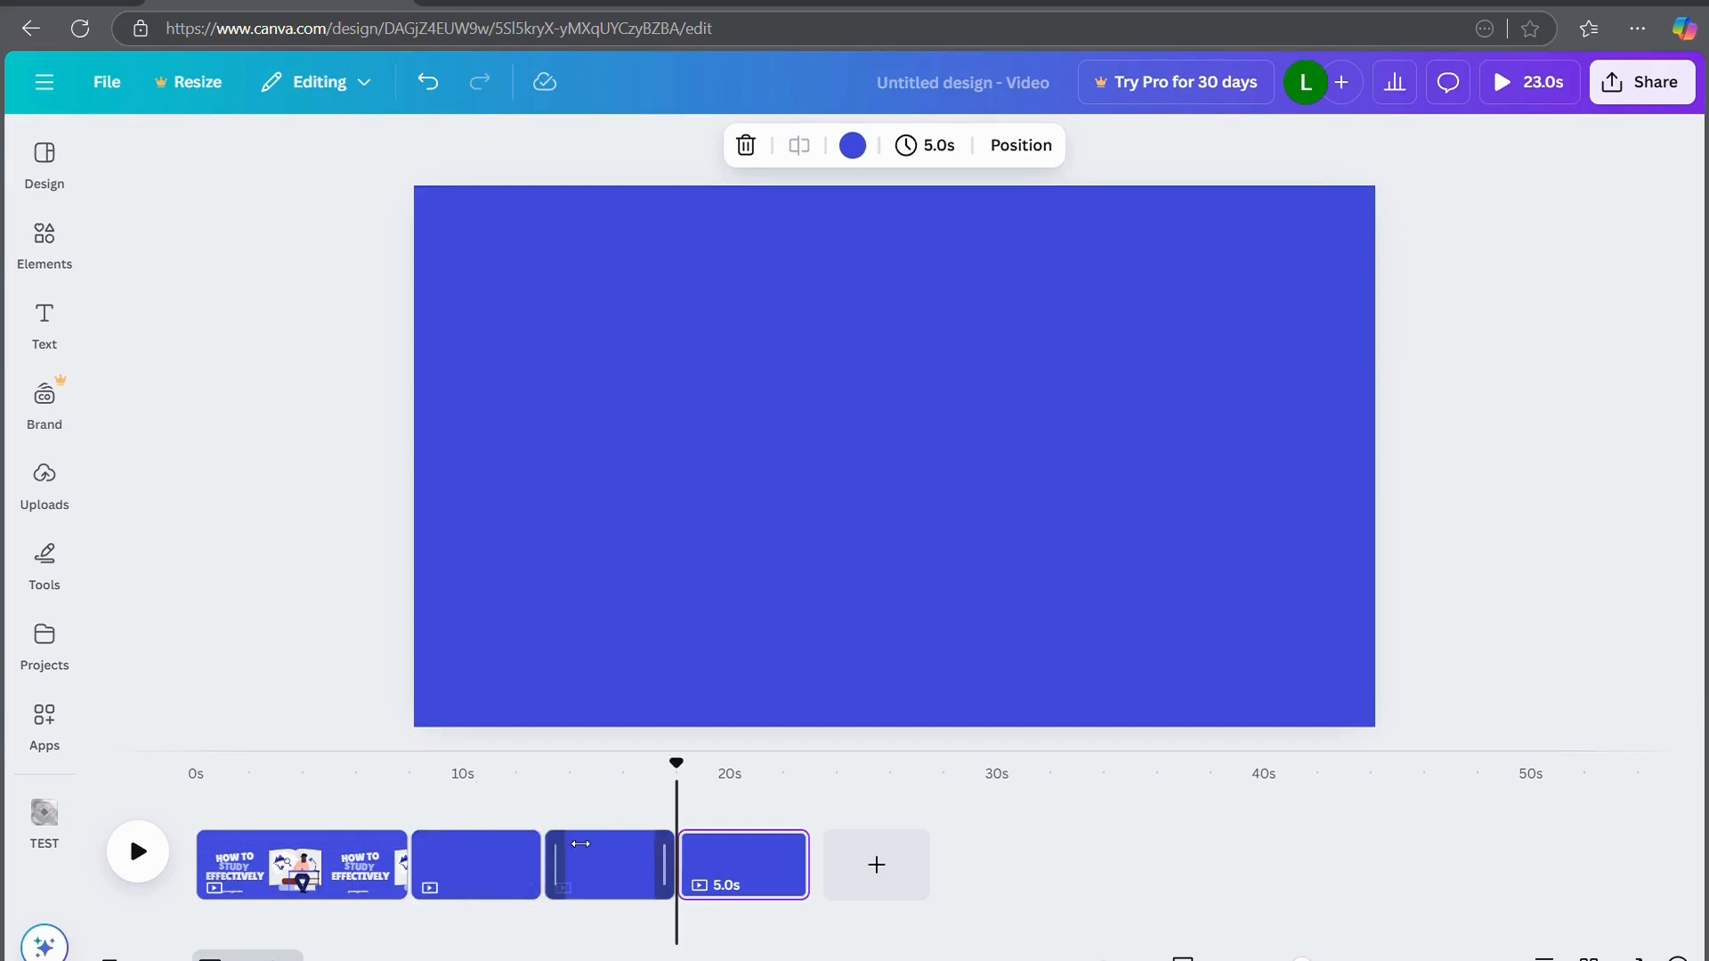
{"action": "left_click", "coordinate": [450, 882]}
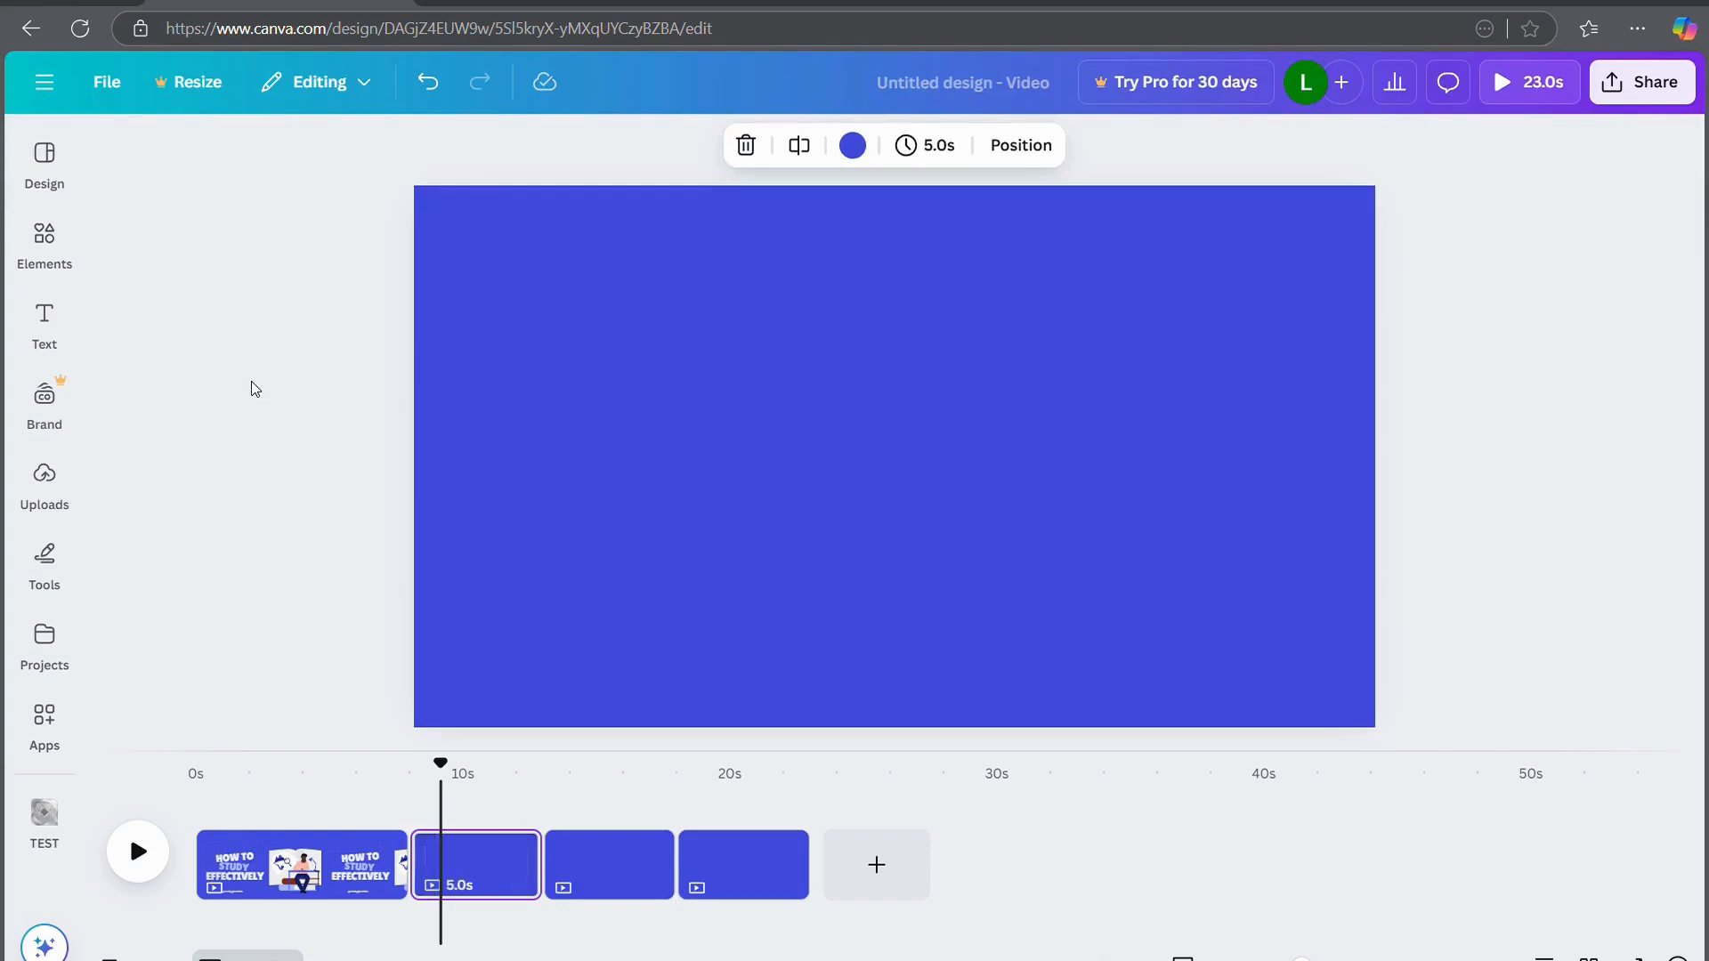
{"action": "left_click", "coordinate": [44, 320]}
{"action": "left_click", "coordinate": [45, 240]}
{"action": "left_click", "coordinate": [204, 162]}
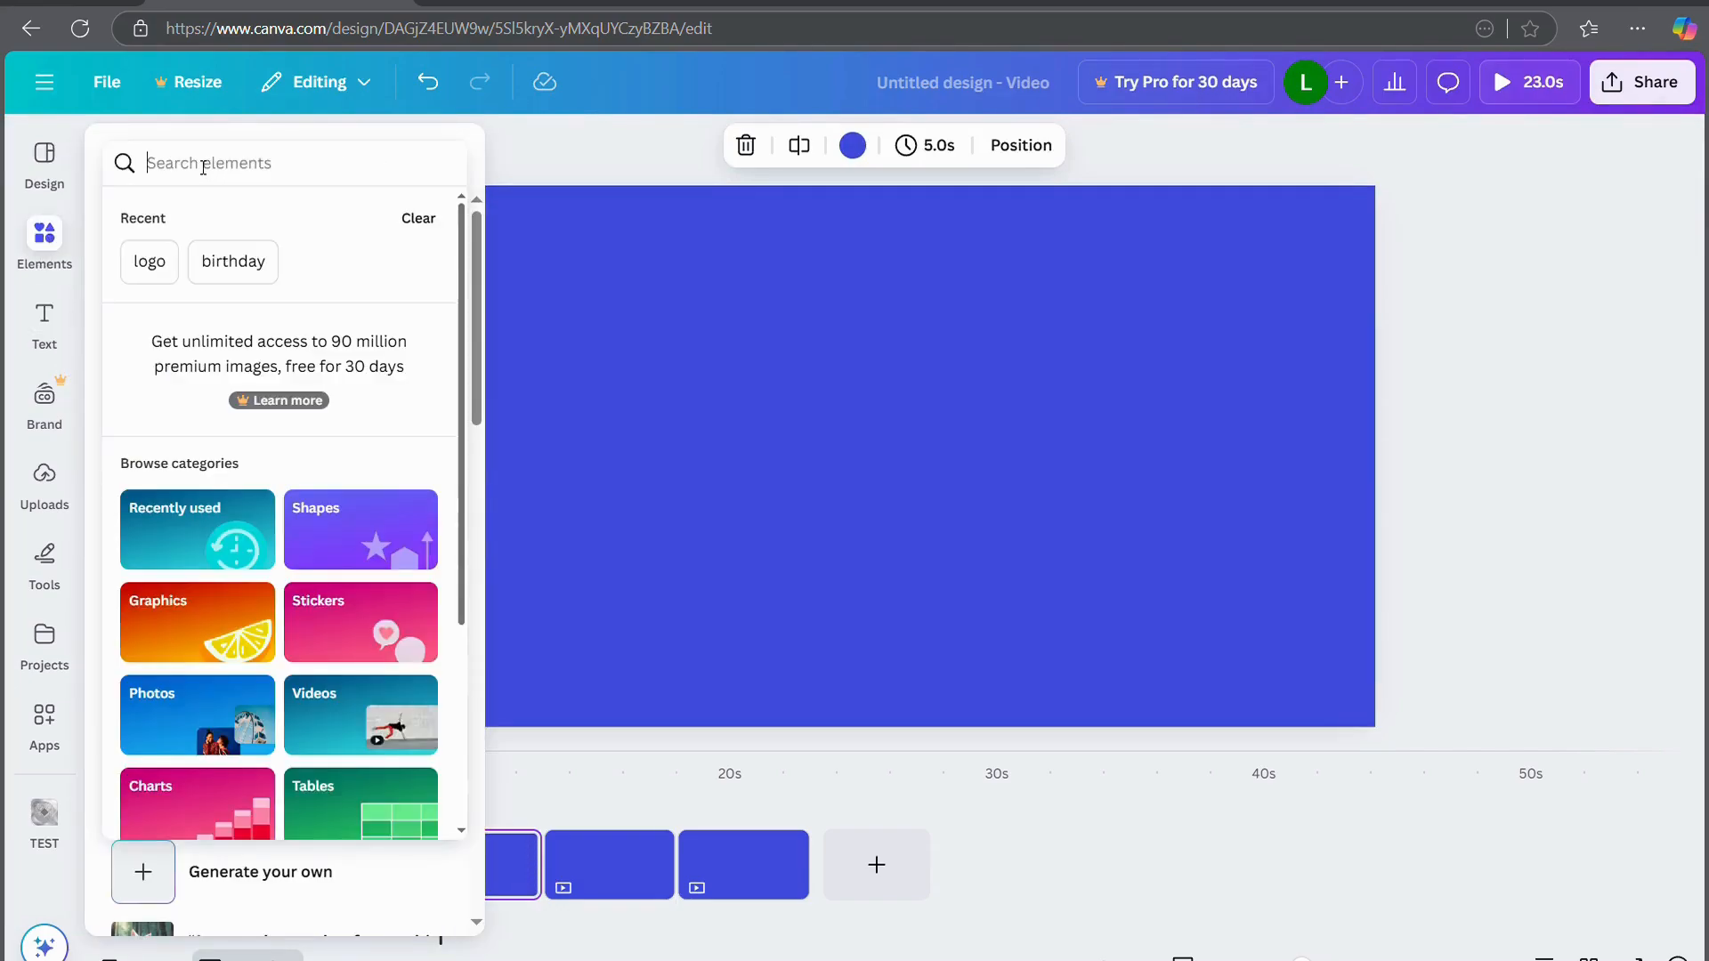
{"action": "type", "text": "studying"}
{"action": "key", "text": "Return"}
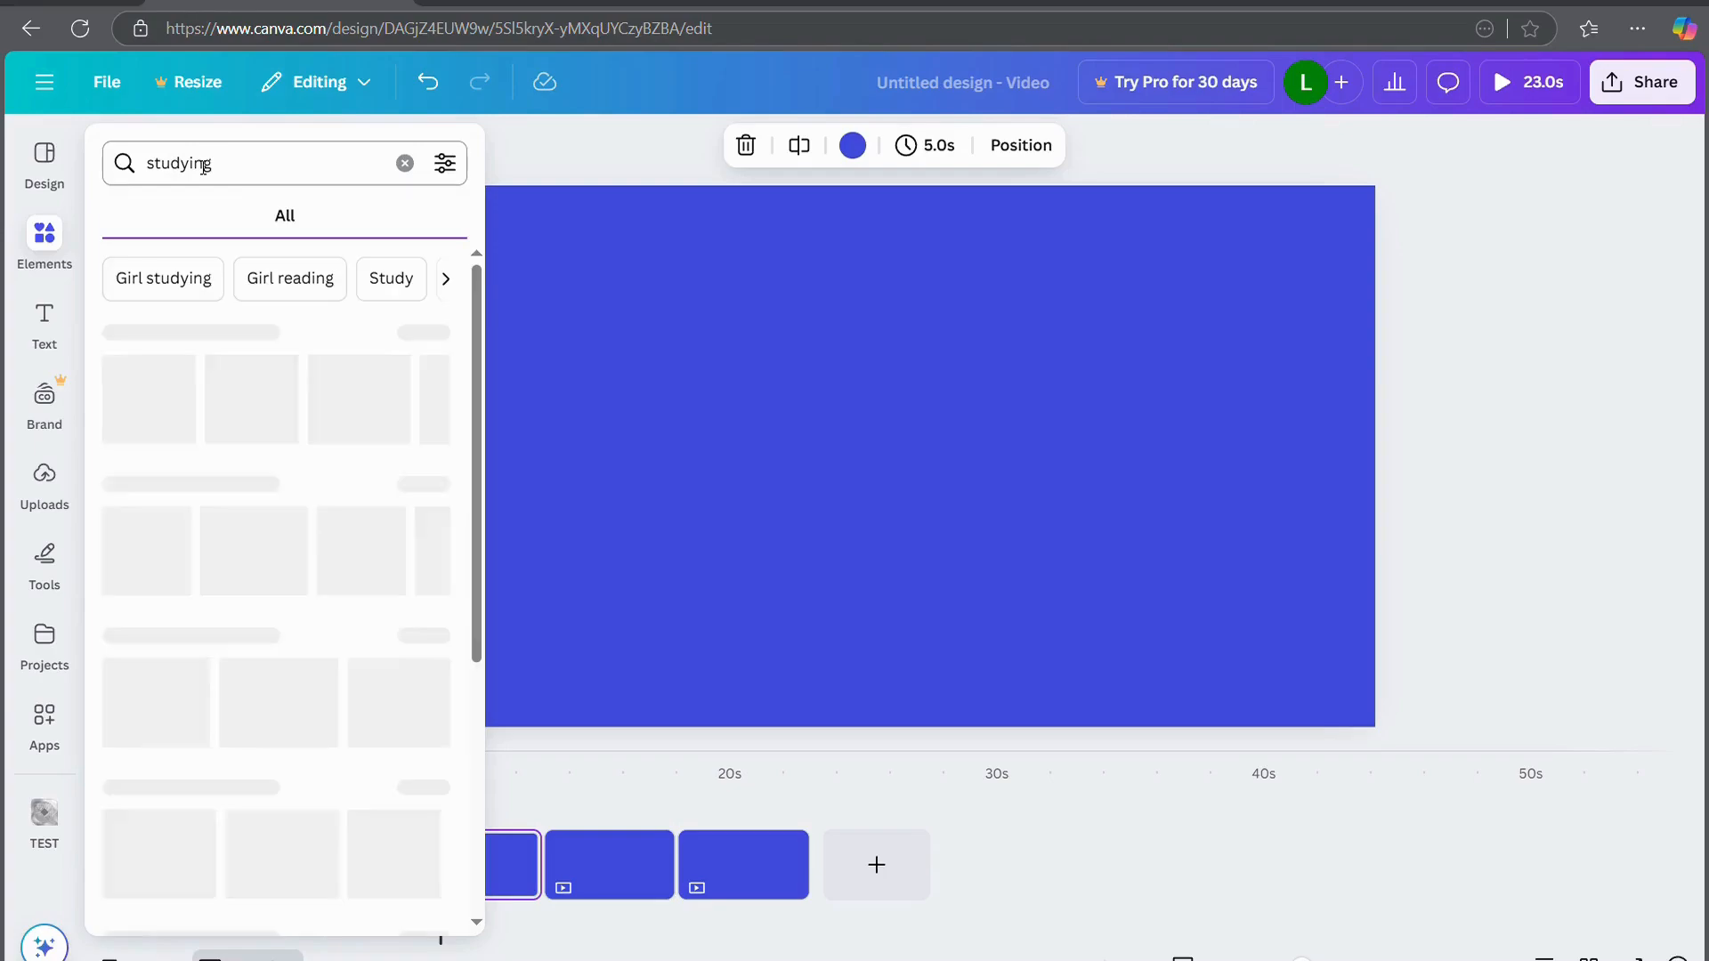
{"action": "left_click", "coordinate": [178, 414]}
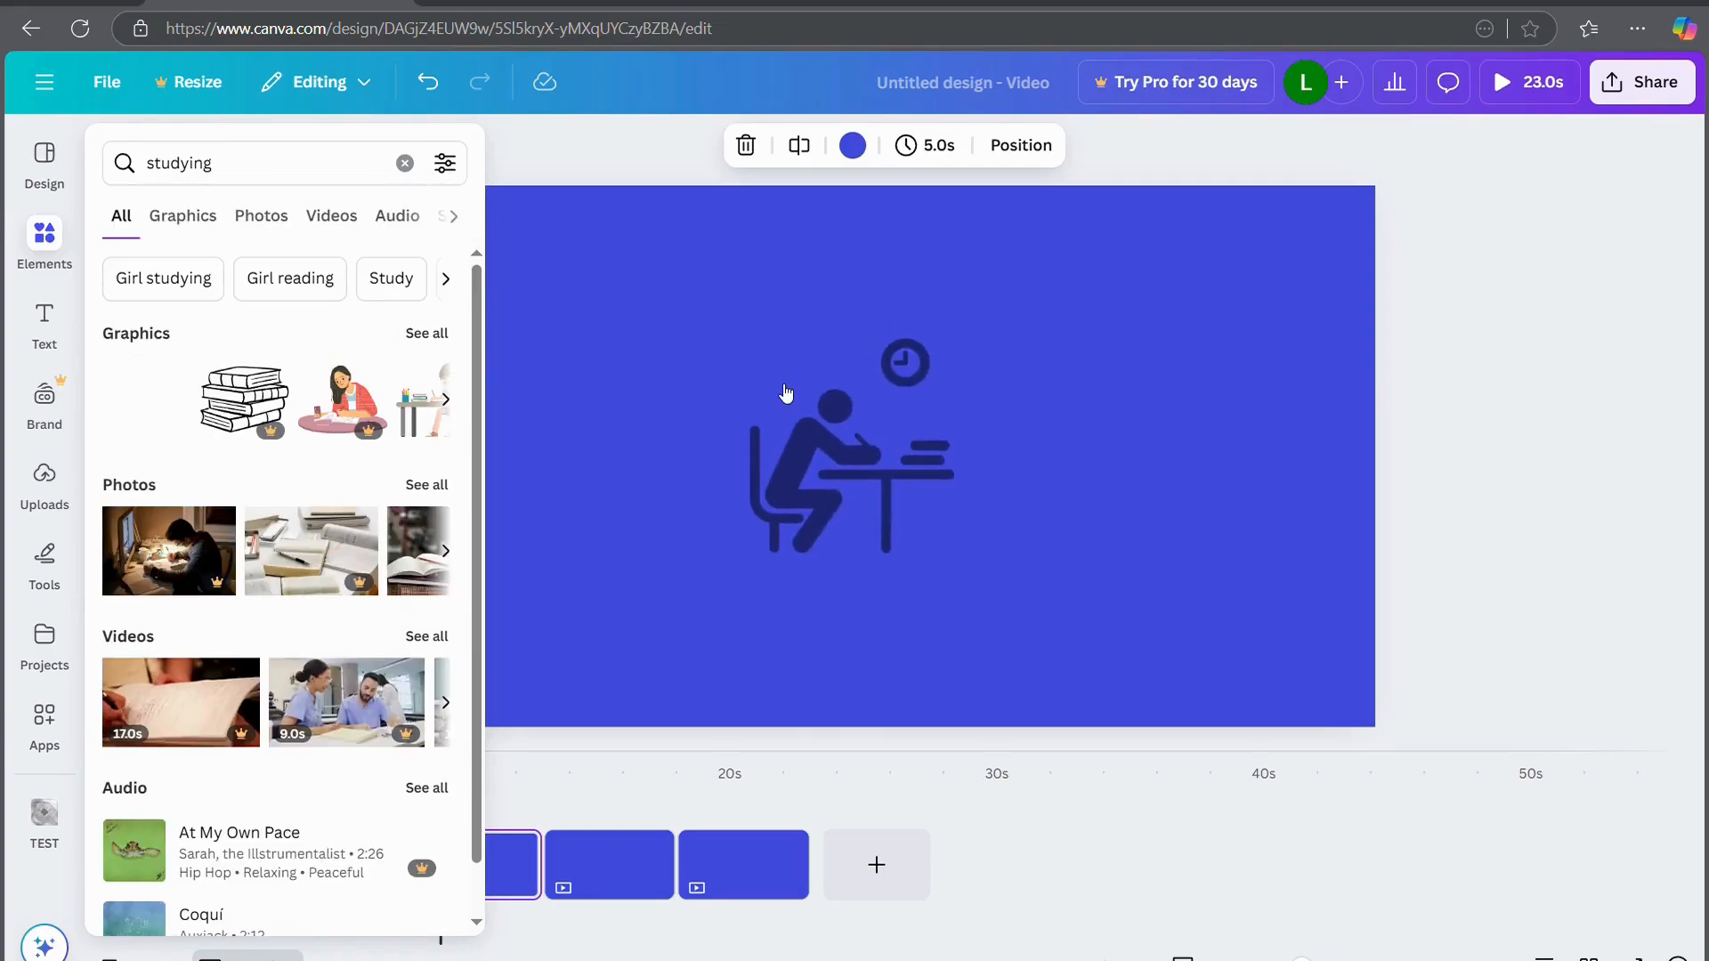
Place the books-and-pen photo on page 3 and the writing video on page 4
{"action": "left_click", "coordinate": [599, 886]}
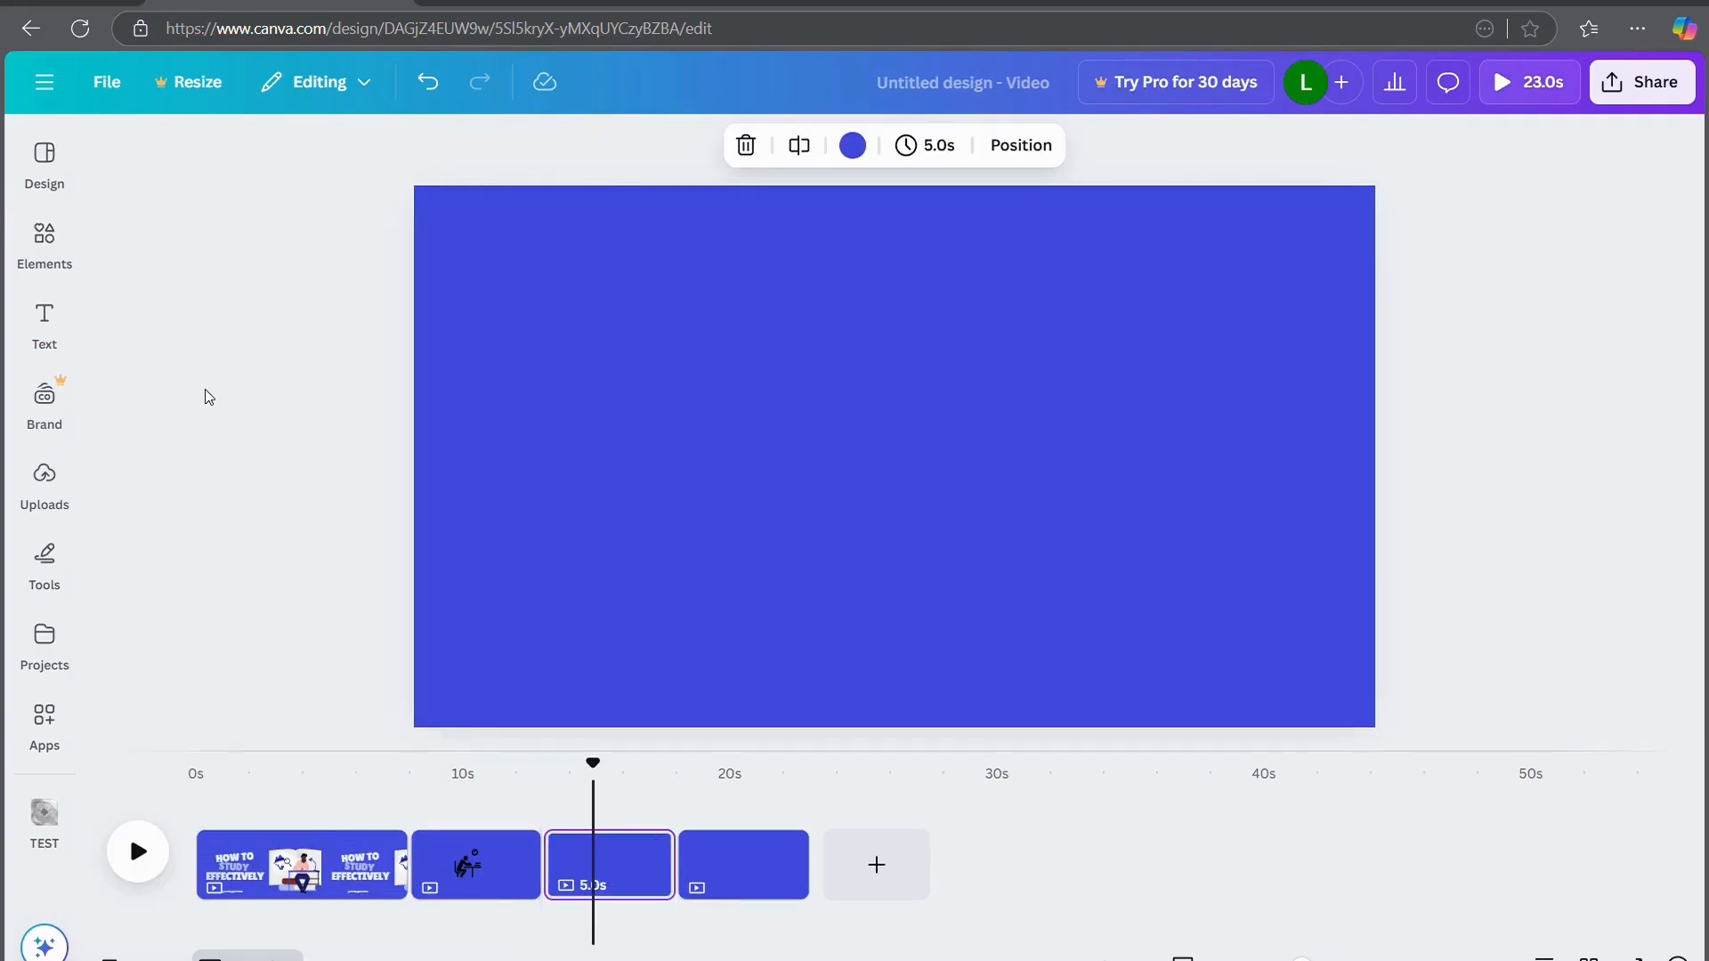
{"action": "left_click", "coordinate": [44, 241]}
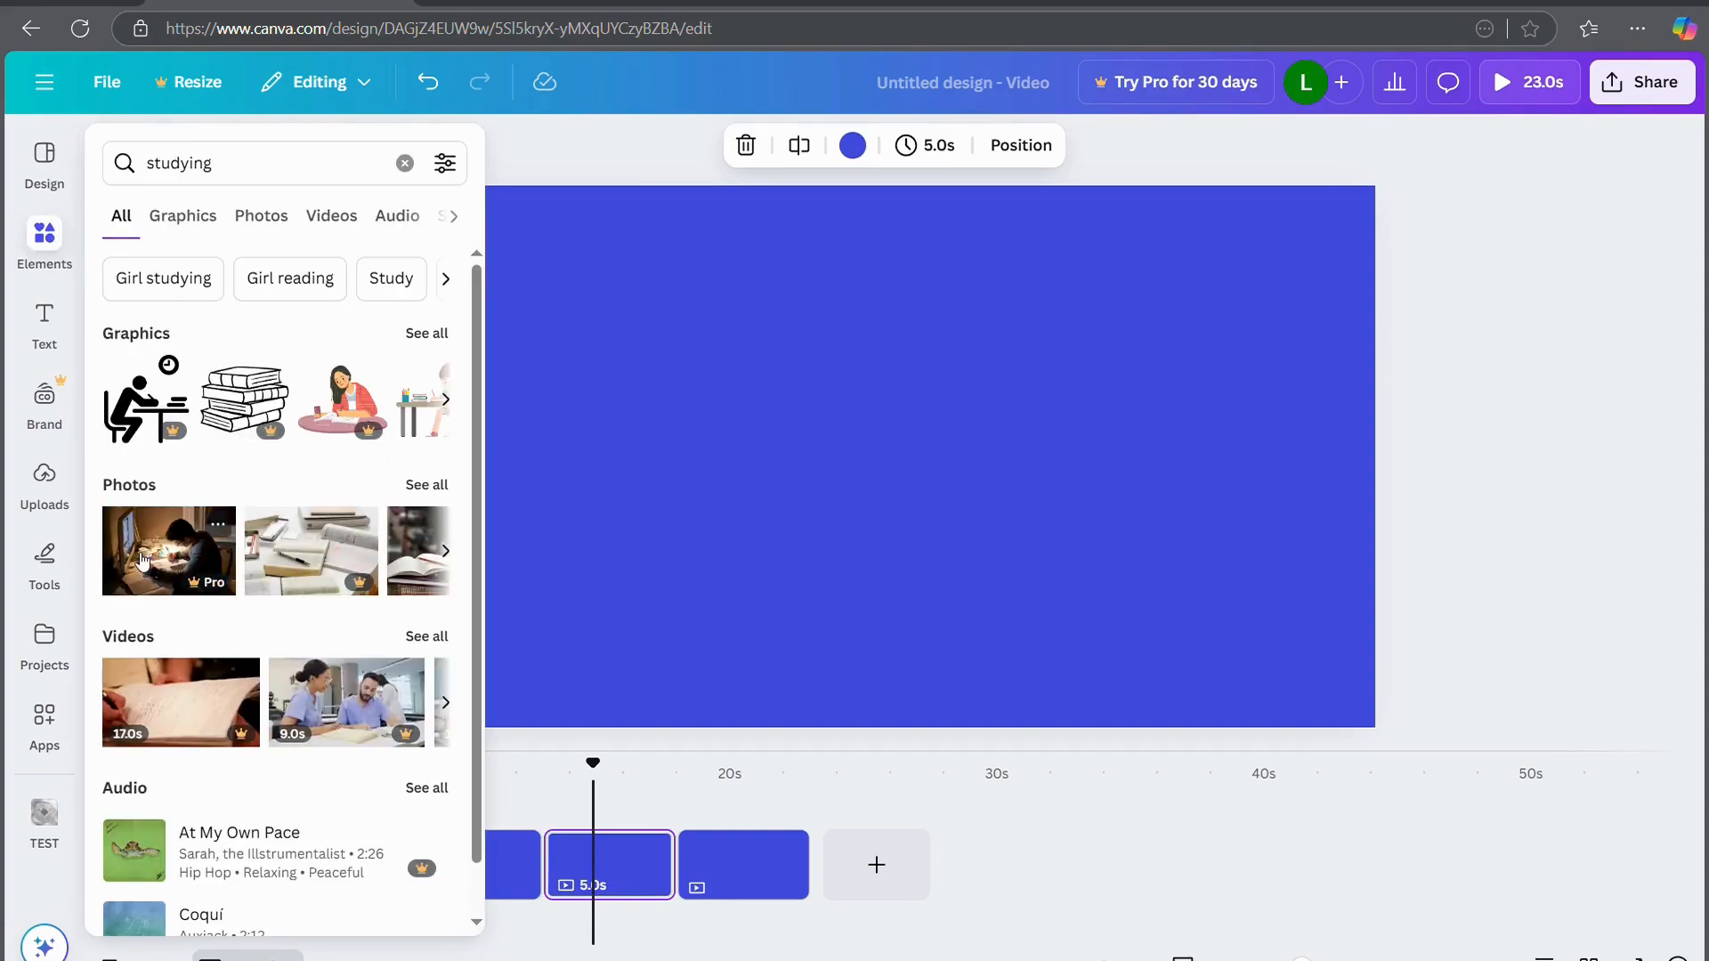
{"action": "left_click", "coordinate": [312, 551]}
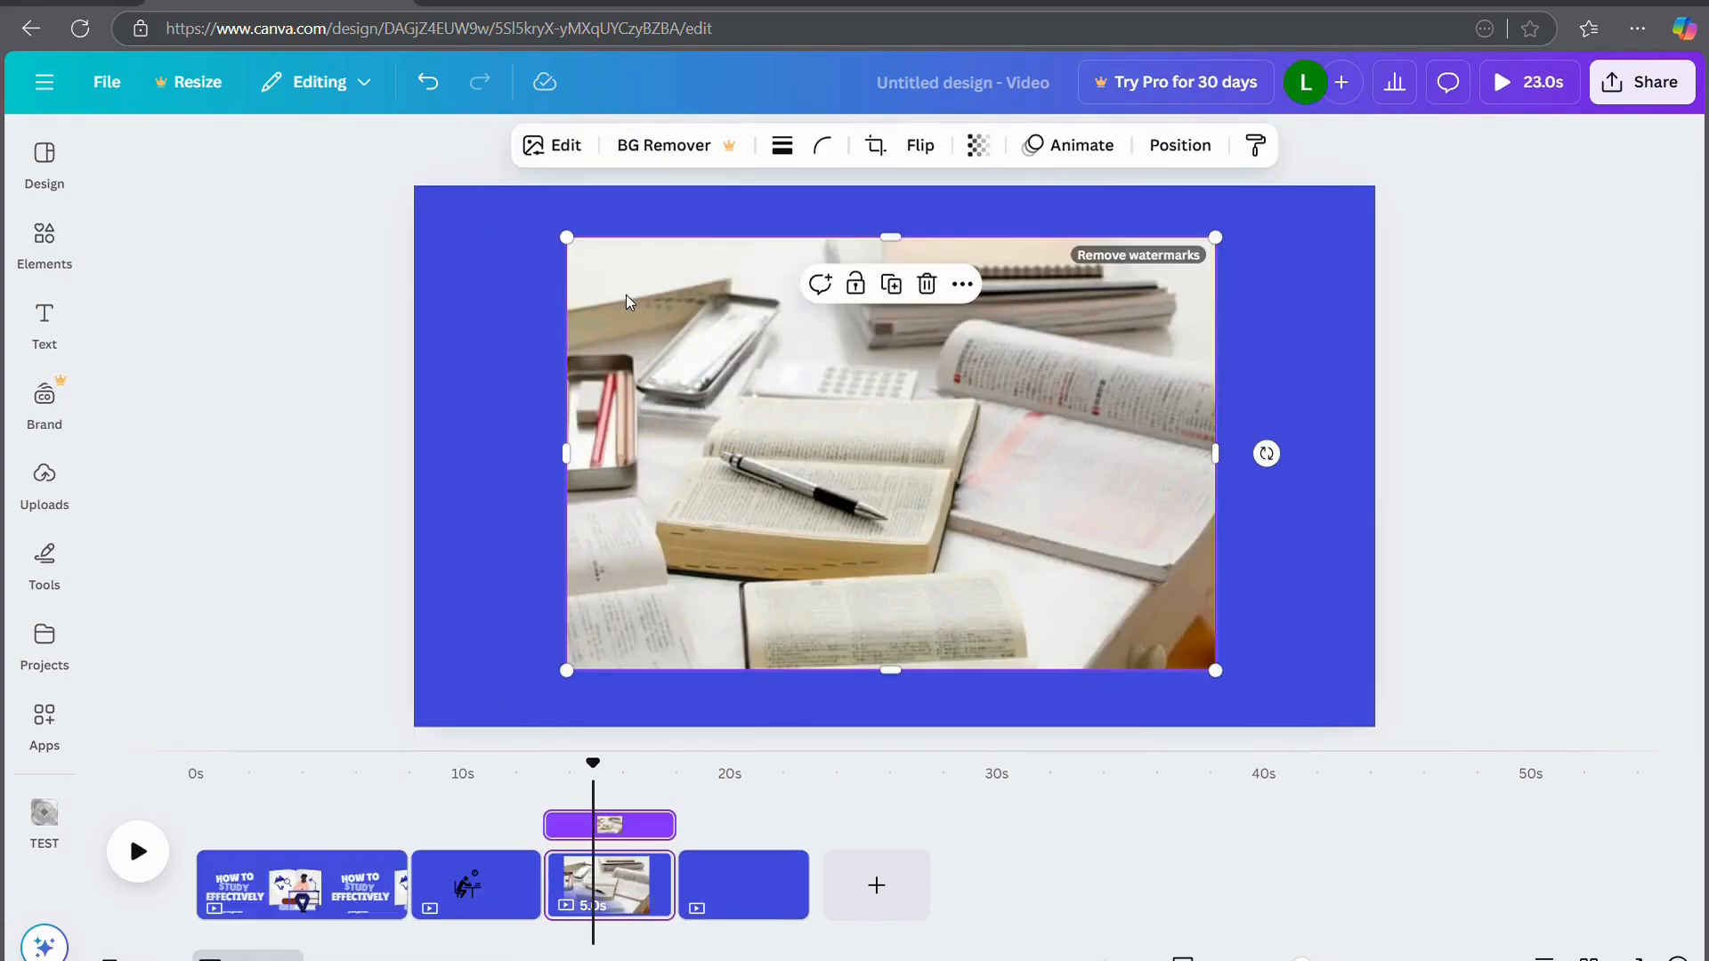
{"action": "left_click", "coordinate": [1421, 601]}
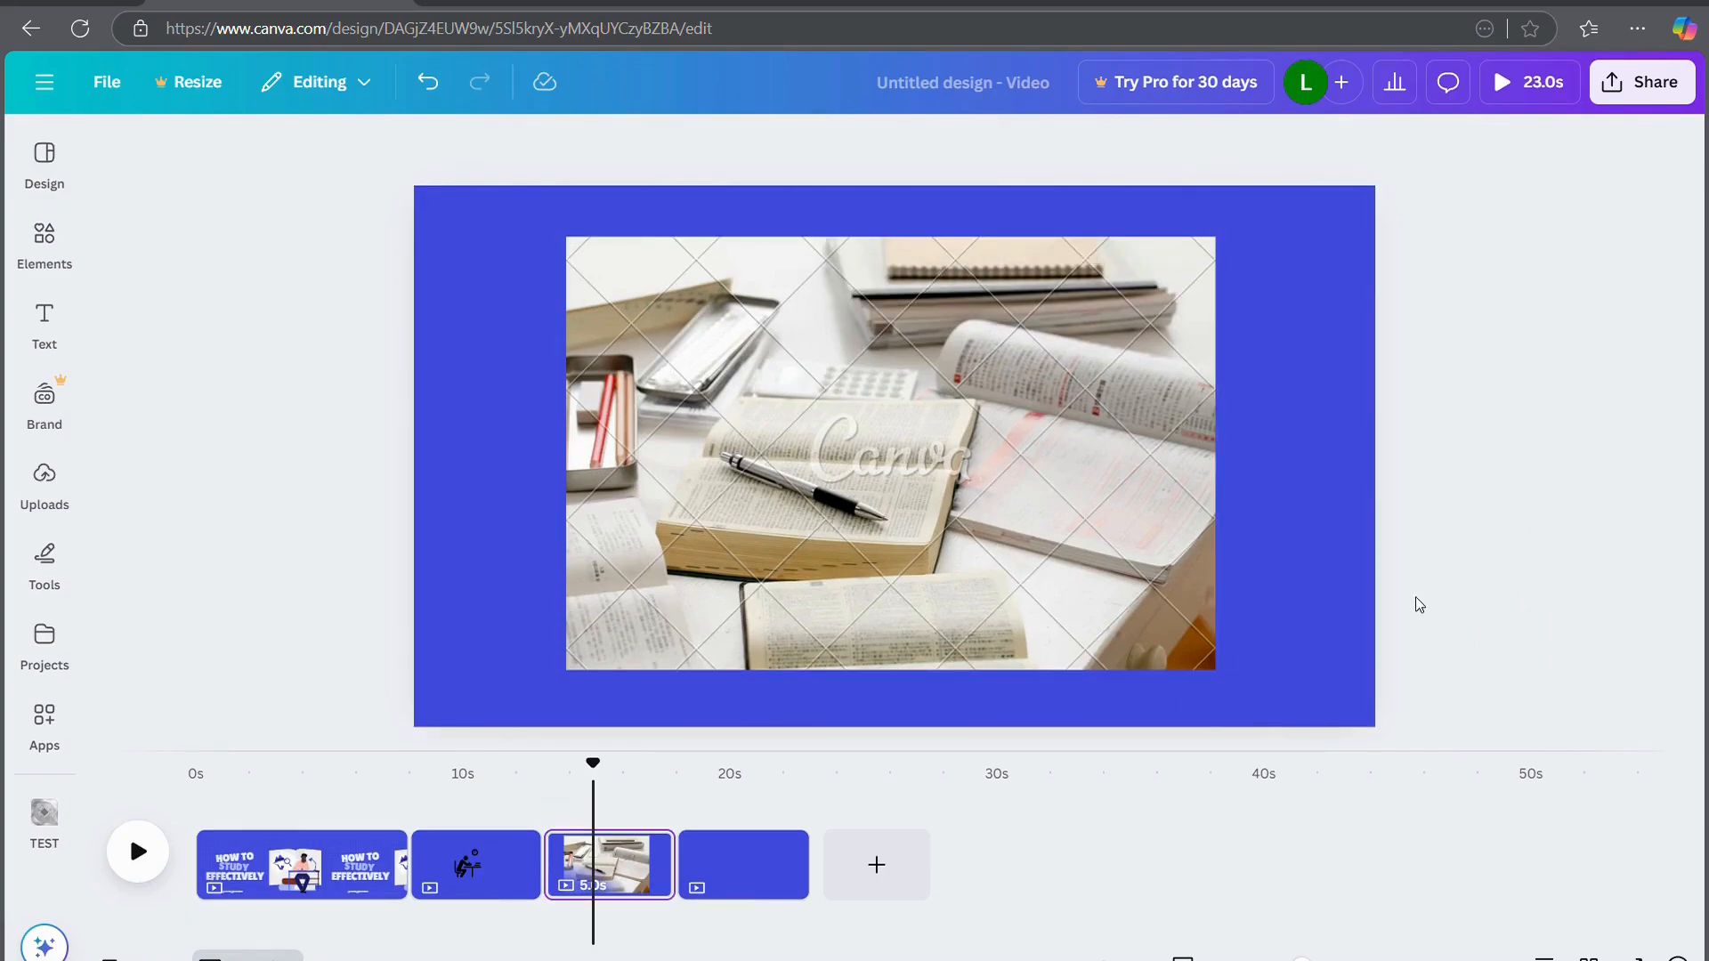
{"action": "left_click", "coordinate": [746, 870]}
{"action": "left_click", "coordinate": [42, 244]}
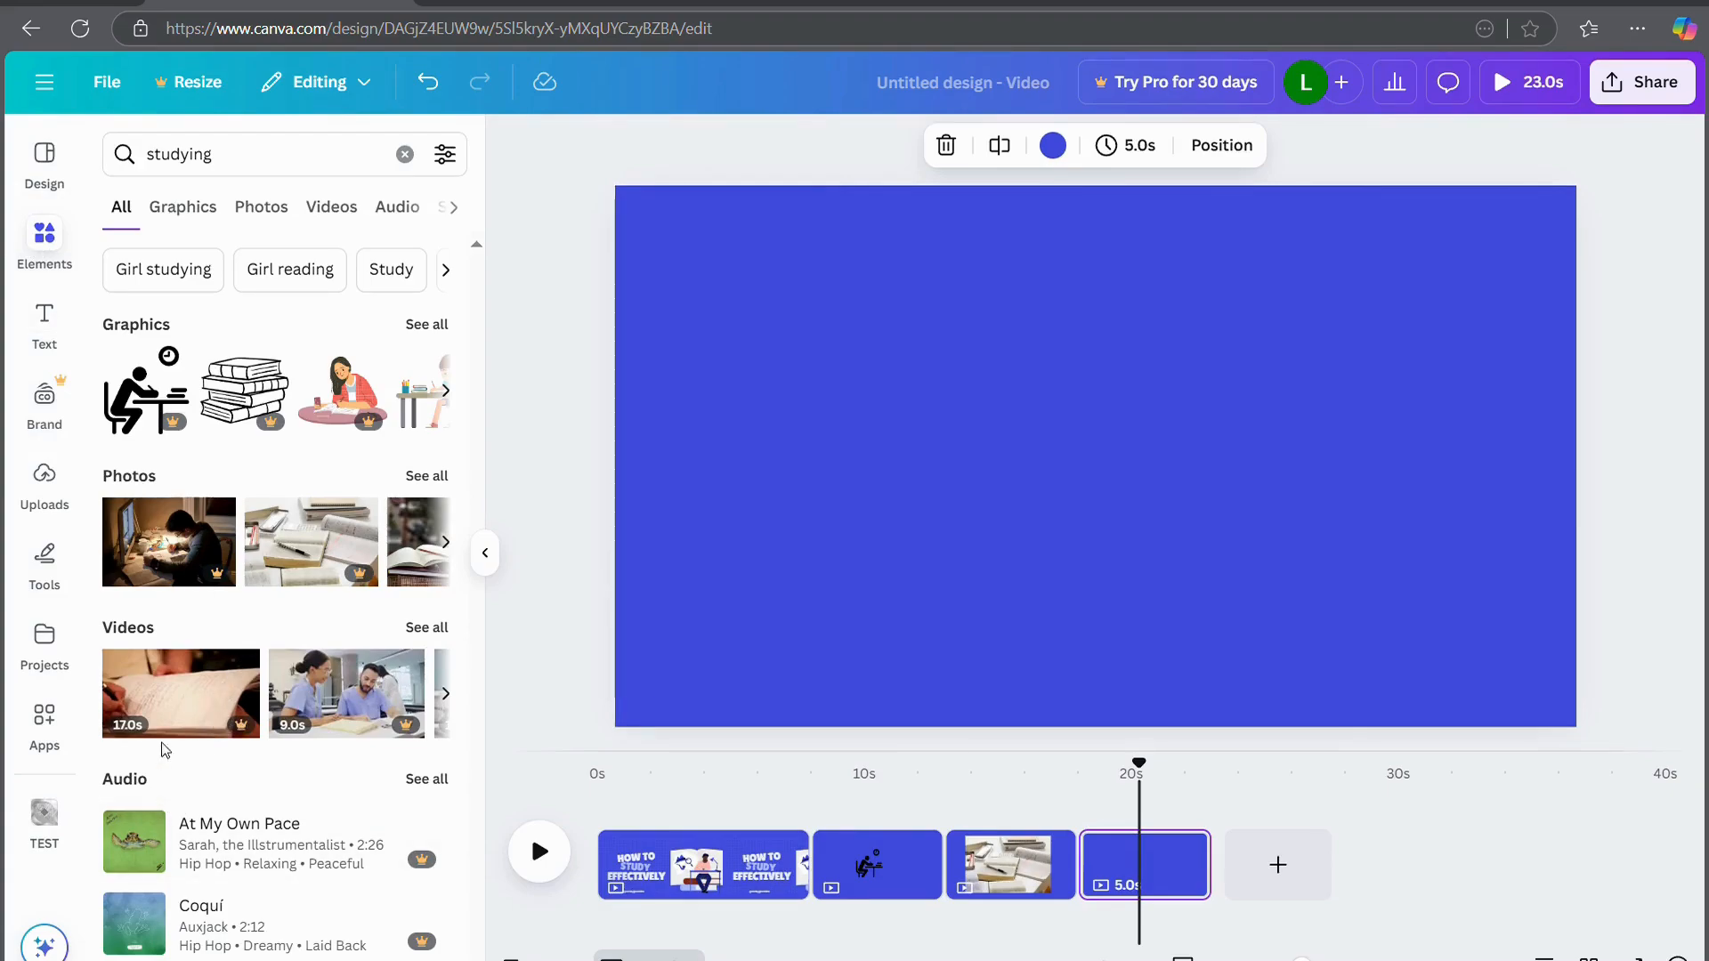
{"action": "left_click_drag", "start_coordinate": [165, 717], "coordinate": [713, 537]}
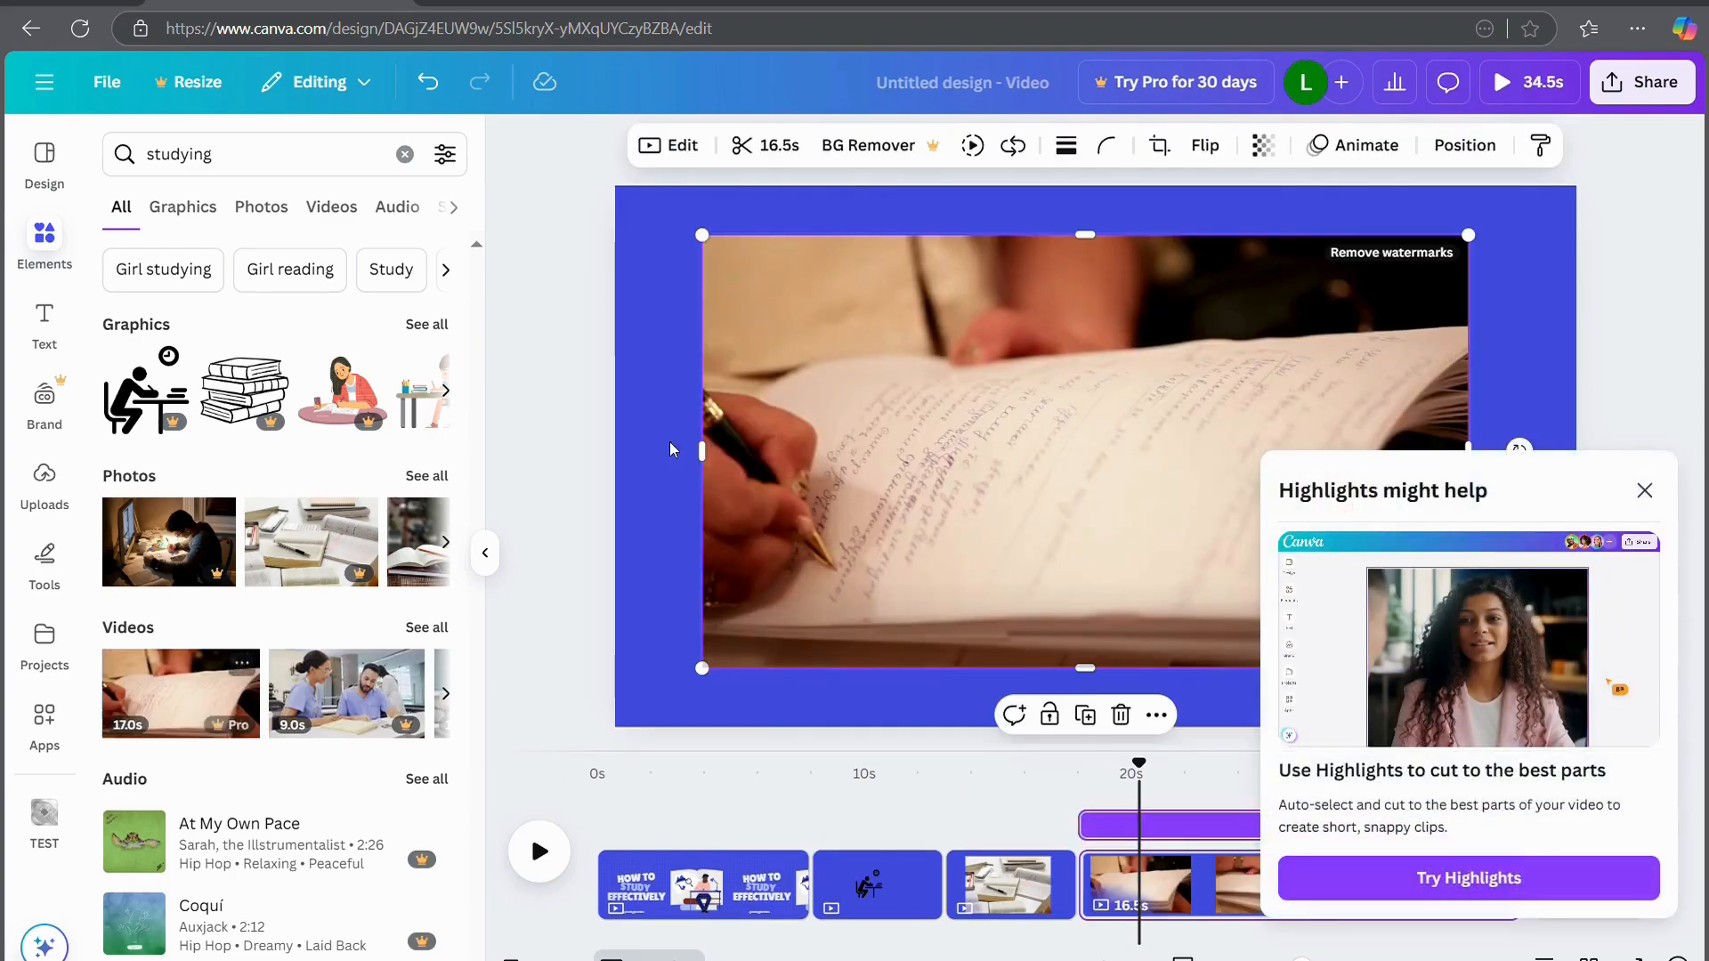
{"action": "left_click", "coordinate": [583, 459]}
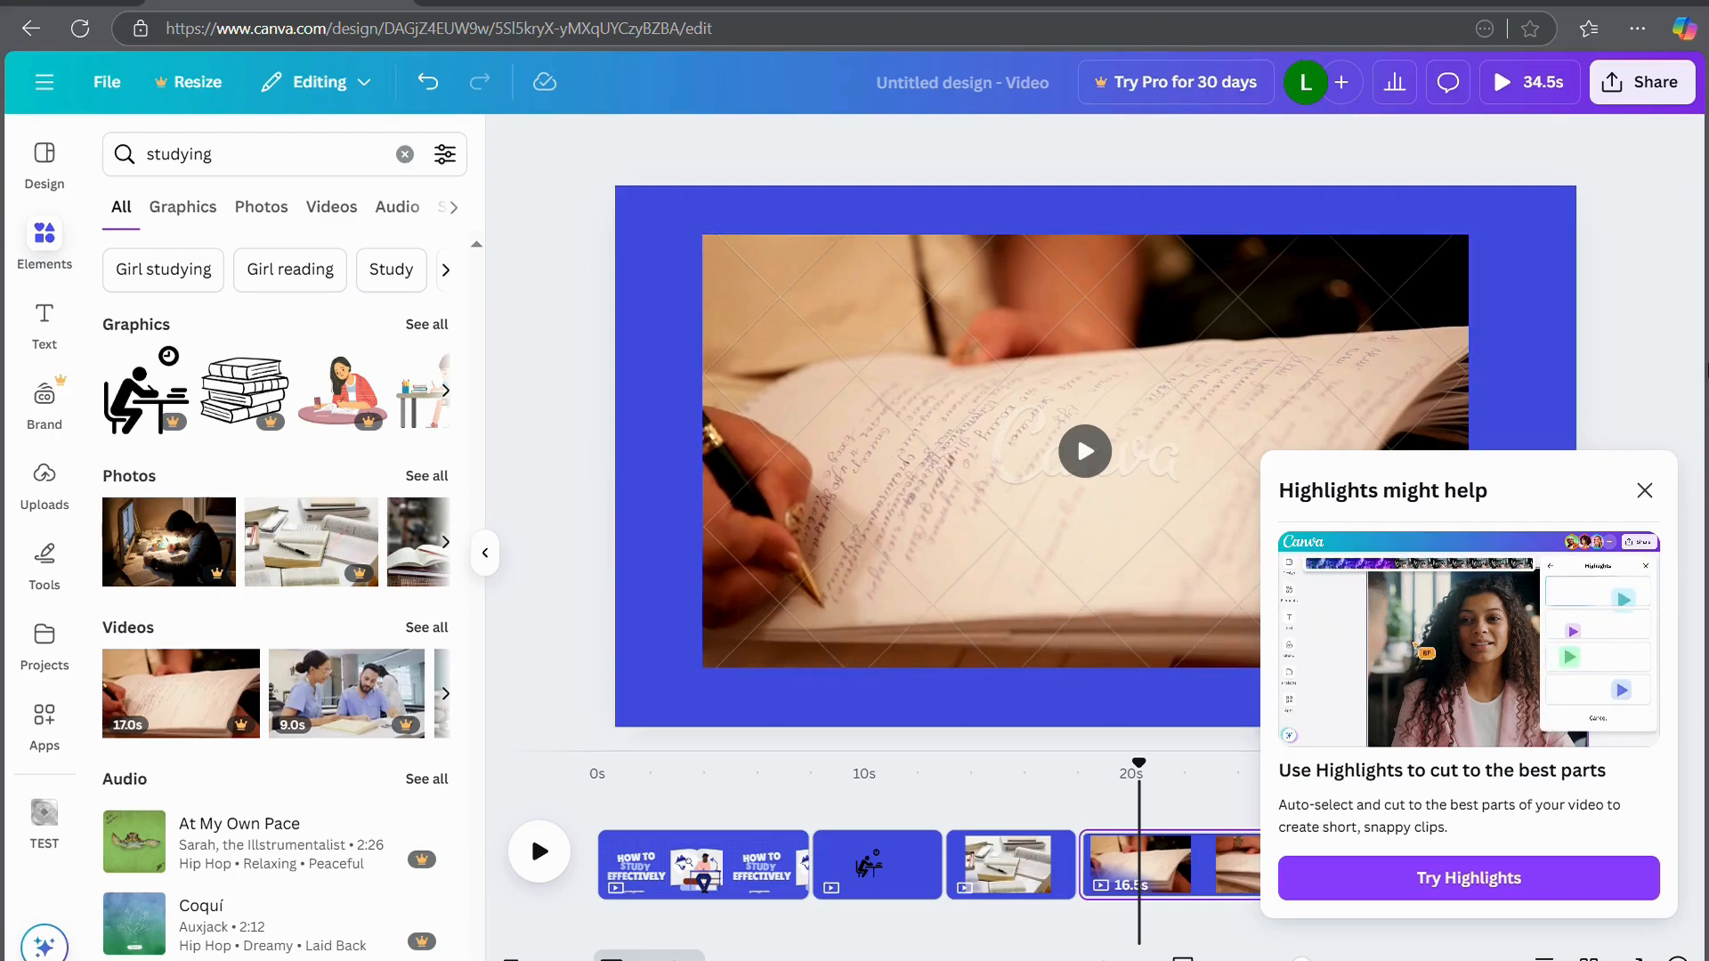
{"action": "left_click", "coordinate": [1645, 491]}
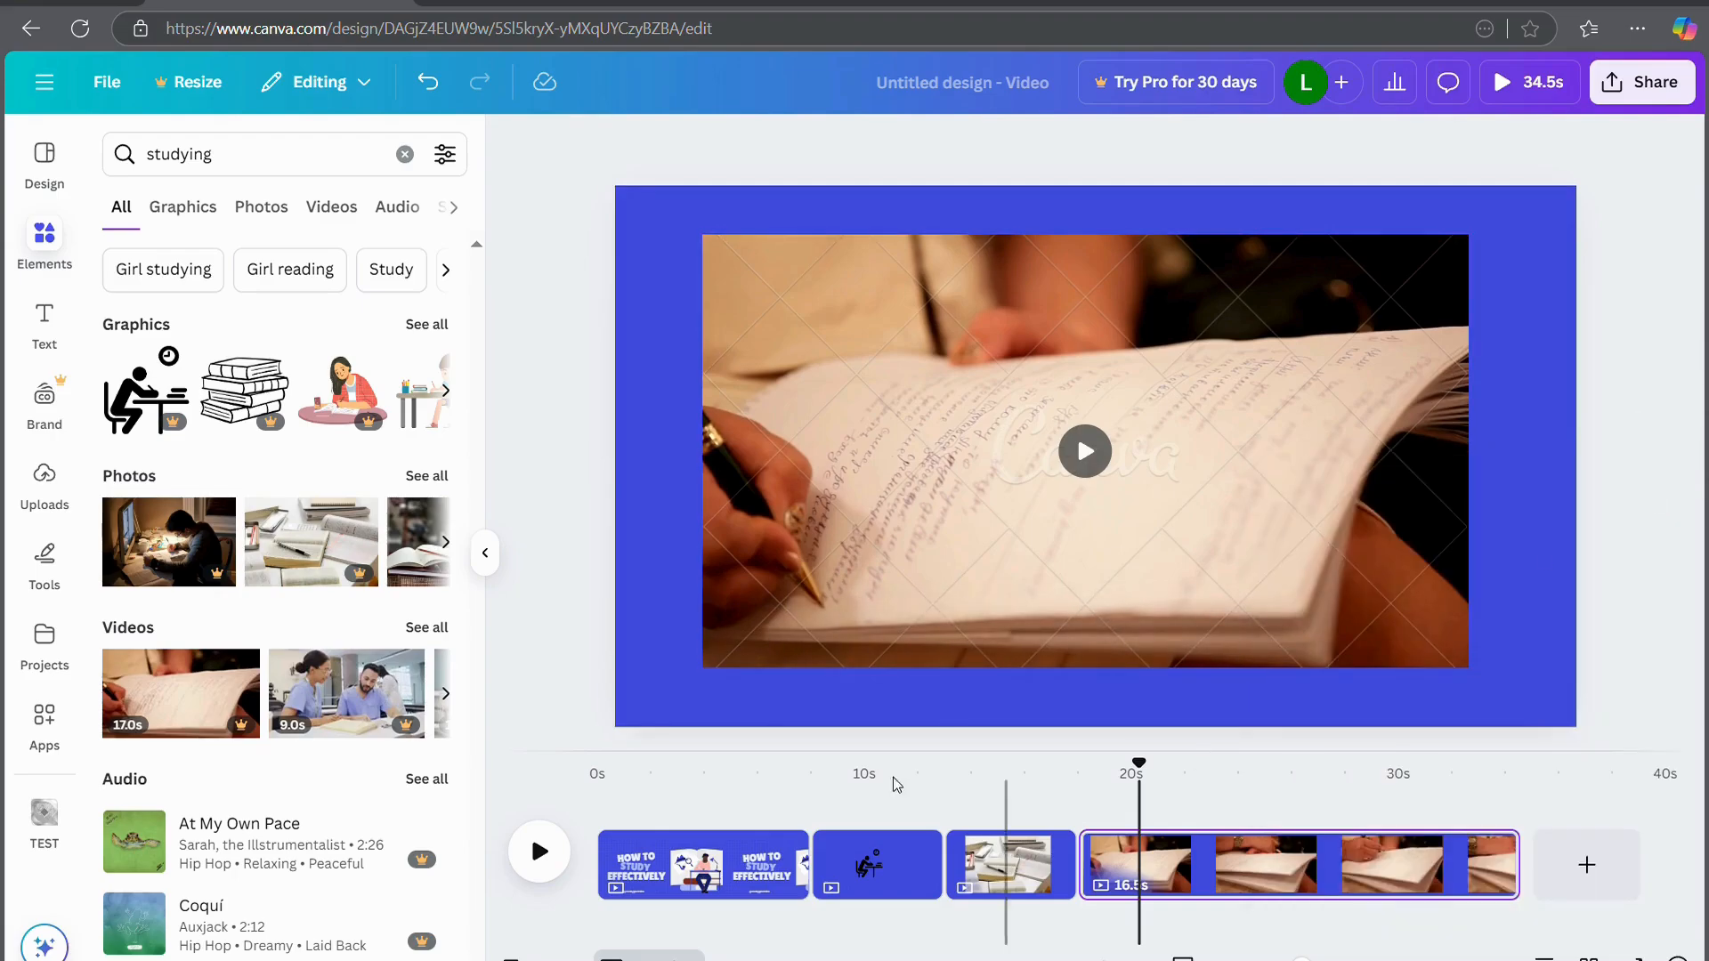
{"action": "left_click", "coordinate": [484, 553]}
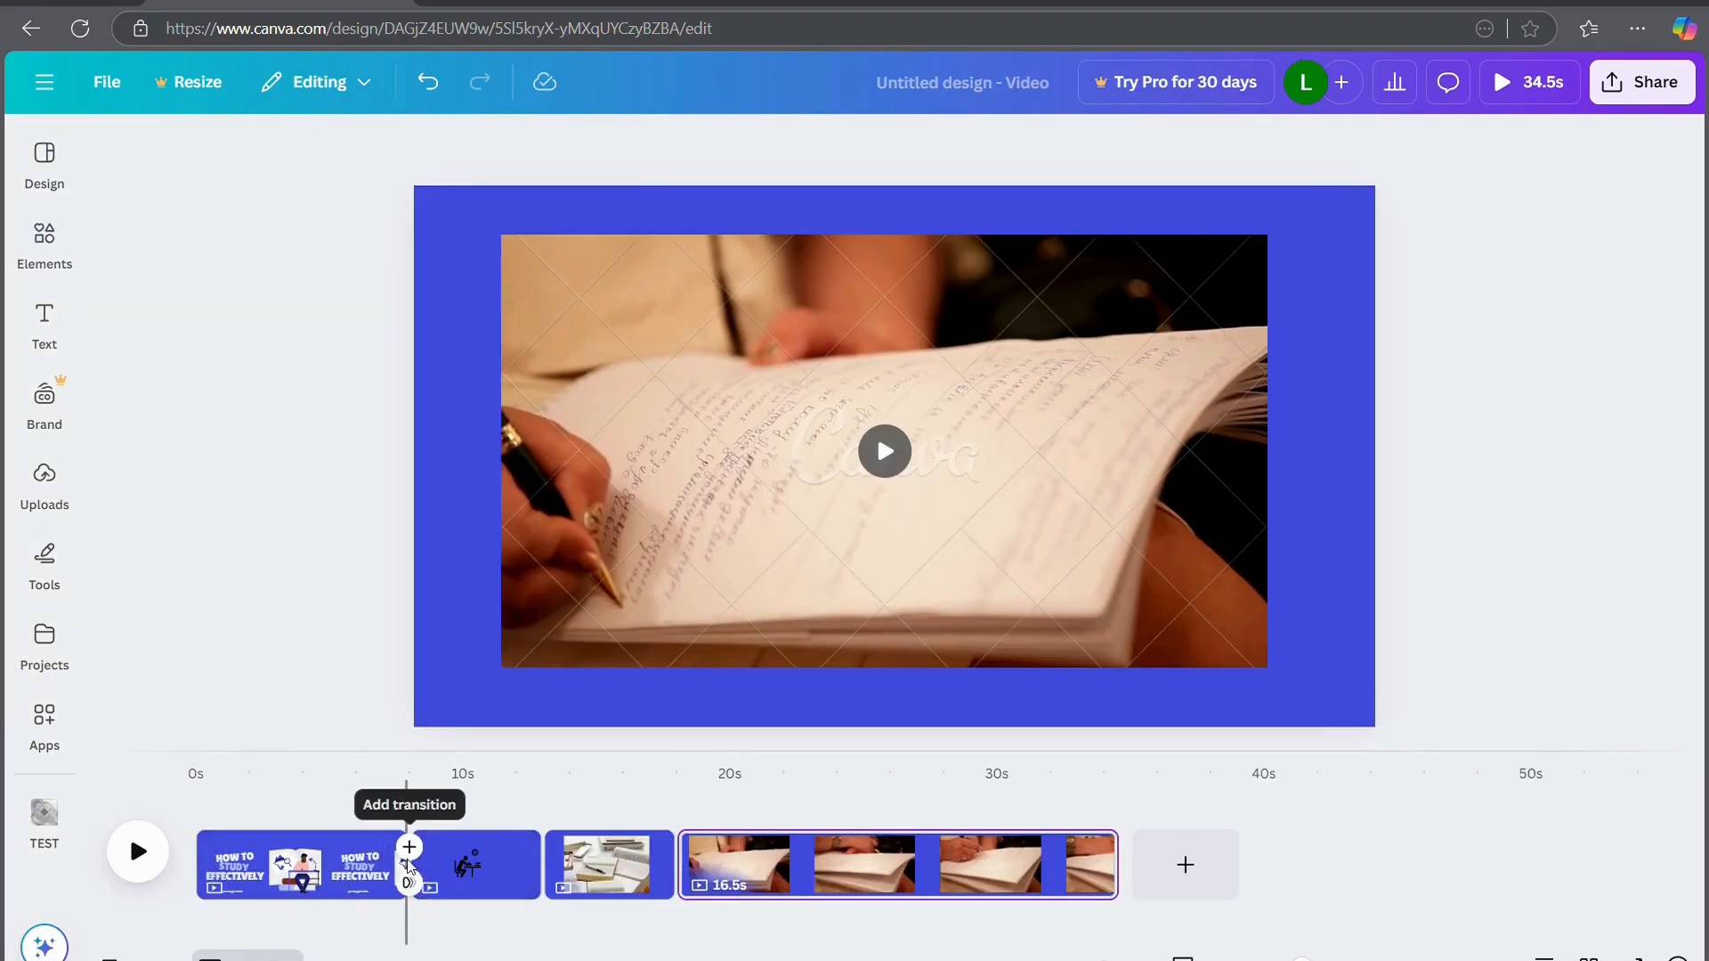
Join the title and studying-desk pages with a 0.5-second Slide transition
{"action": "left_click", "coordinate": [410, 850]}
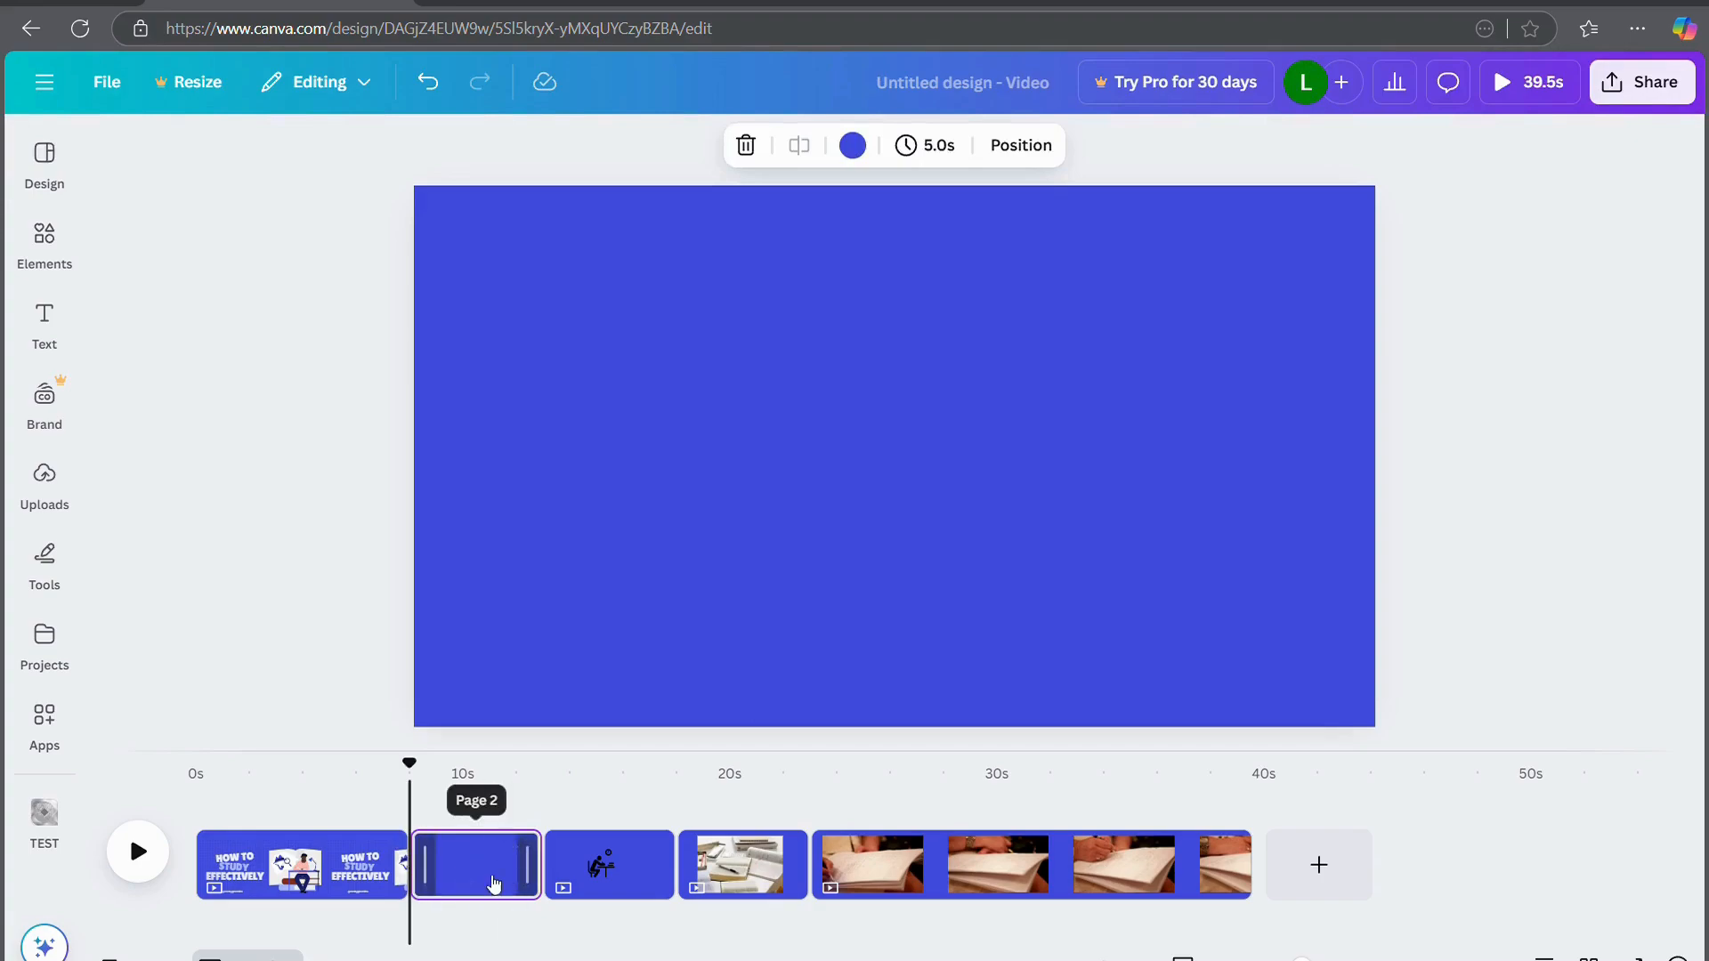
{"action": "key", "text": "ctrl+z"}
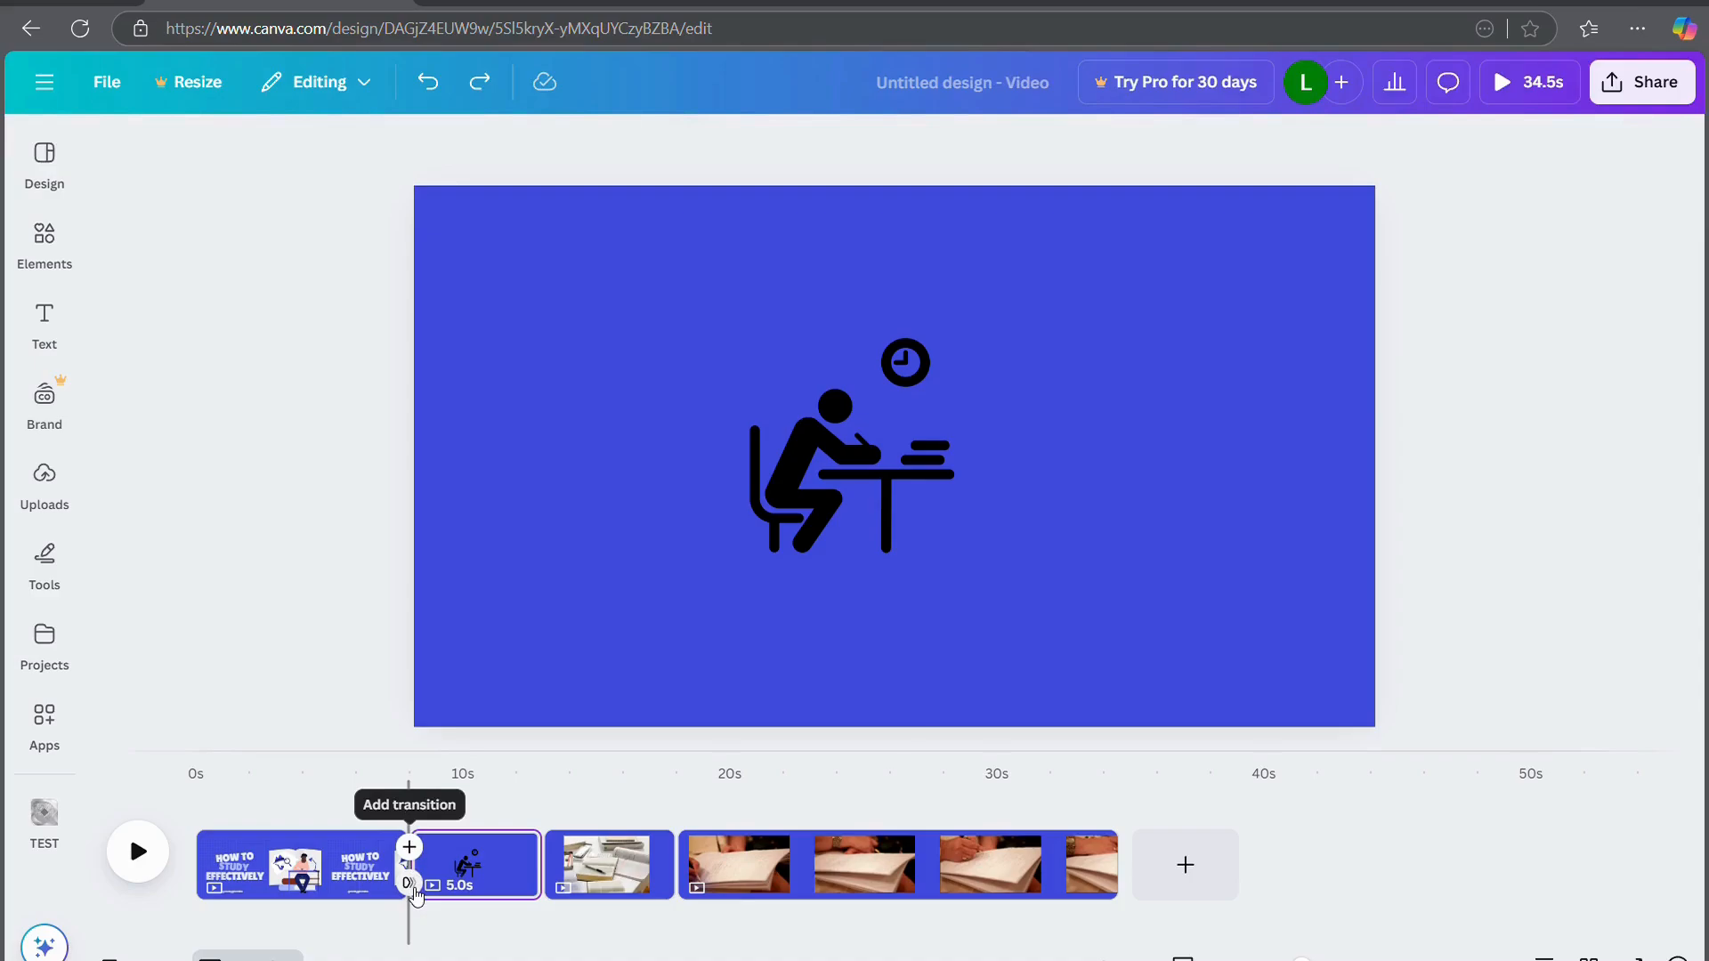
{"action": "left_click", "coordinate": [409, 877]}
{"action": "left_click", "coordinate": [283, 298]}
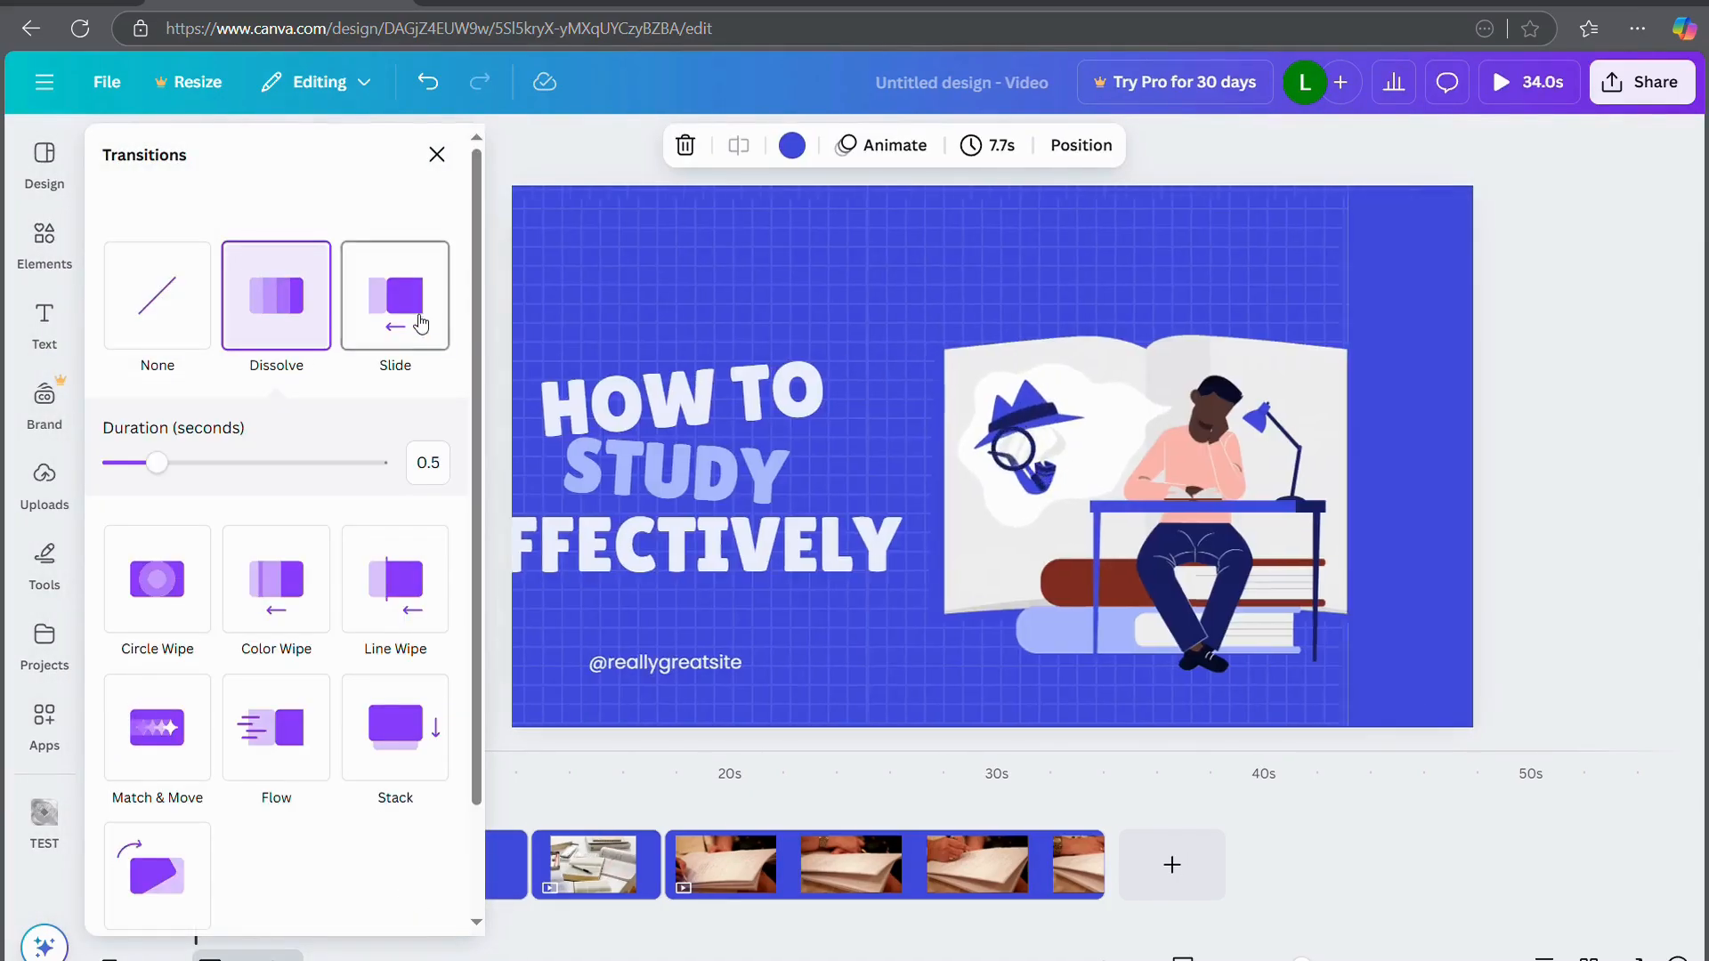
{"action": "left_click", "coordinate": [419, 322]}
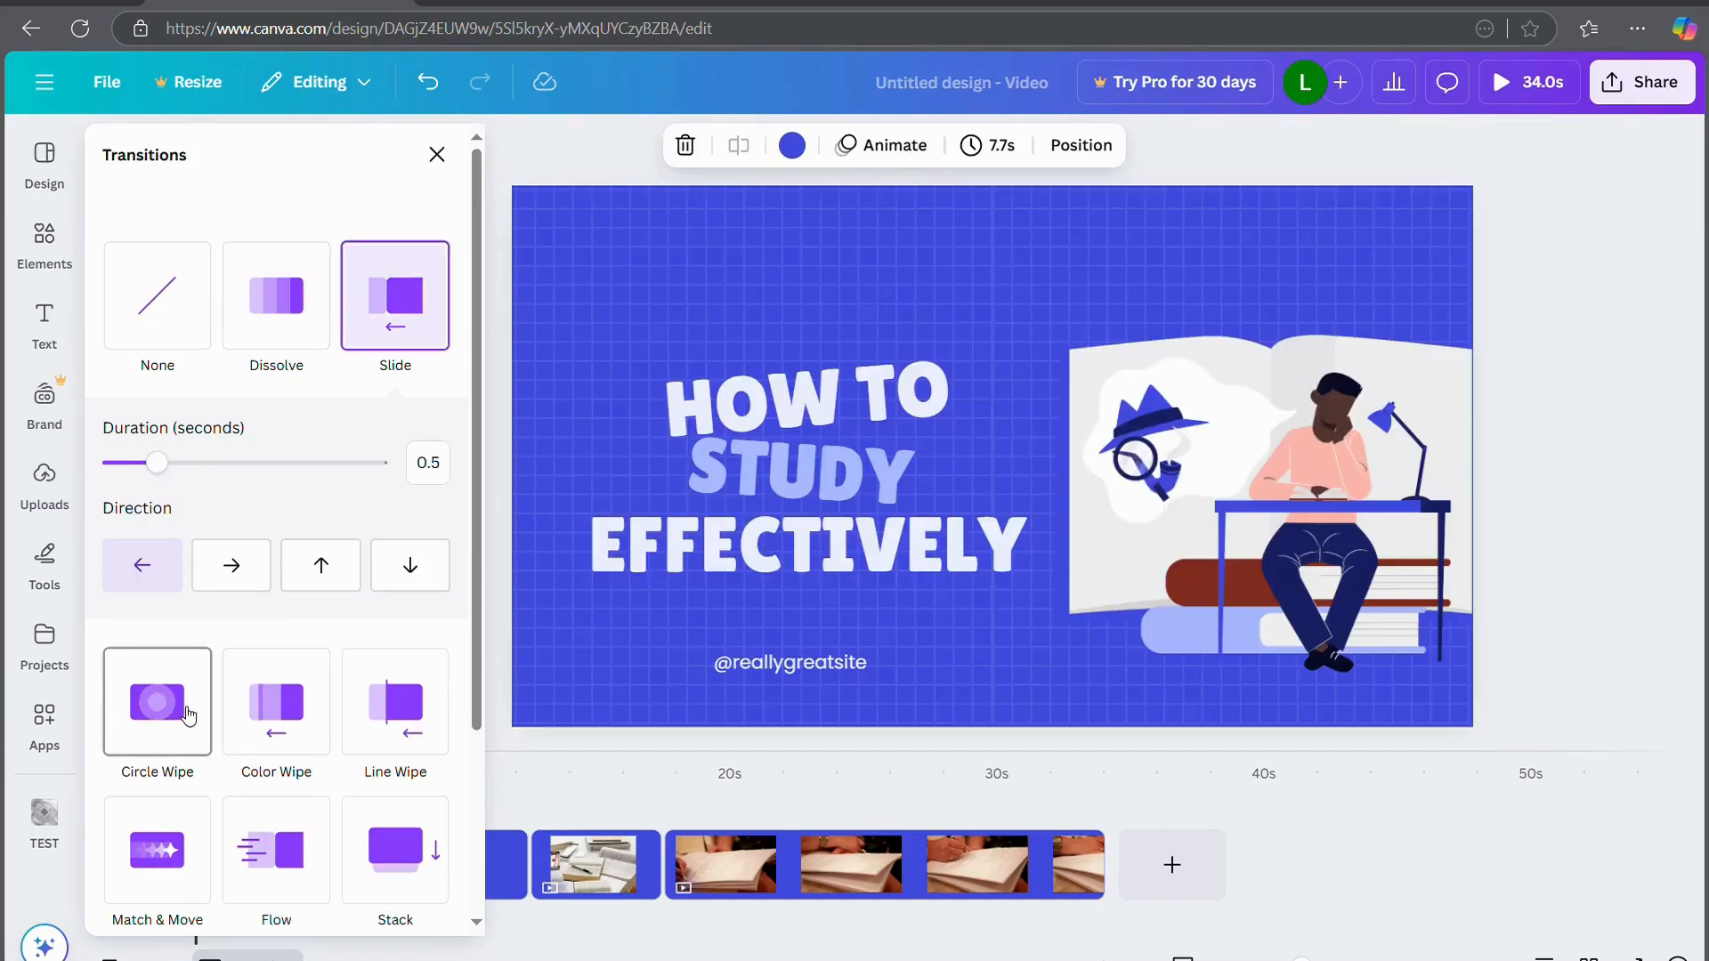
{"action": "left_click", "coordinate": [1497, 858]}
{"action": "left_click", "coordinate": [1683, 492]}
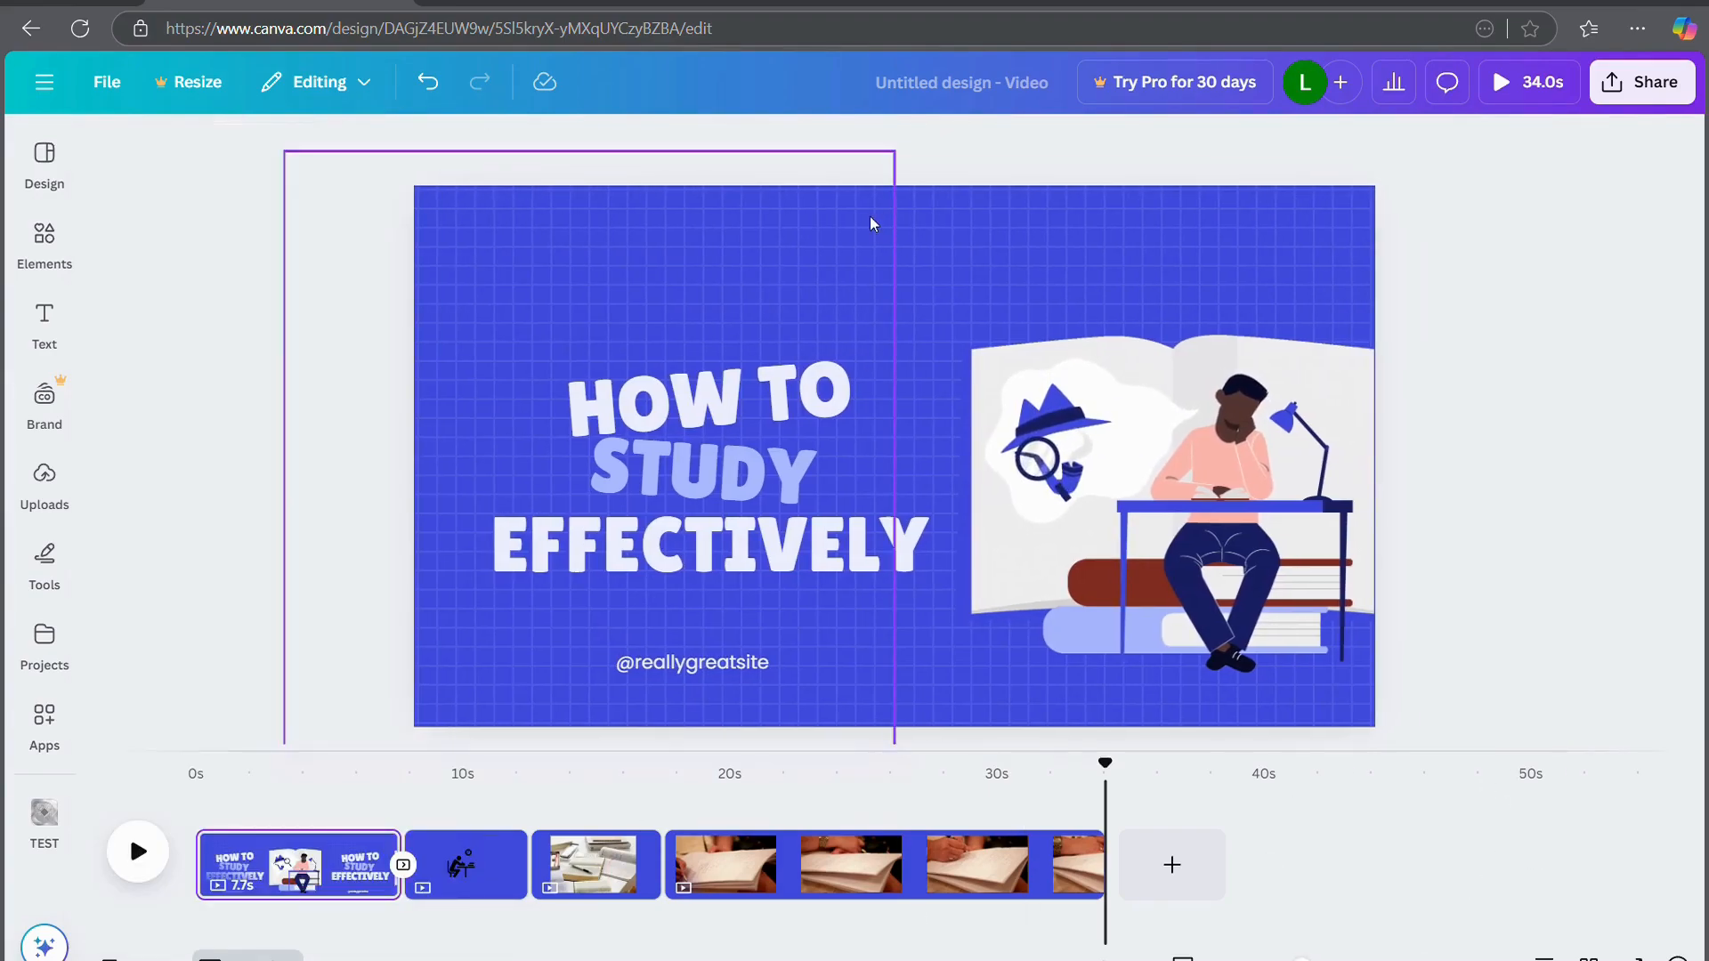
Drag the Dusty Antiques track from the studying audio results onto the timeline
{"action": "left_click", "coordinate": [734, 864]}
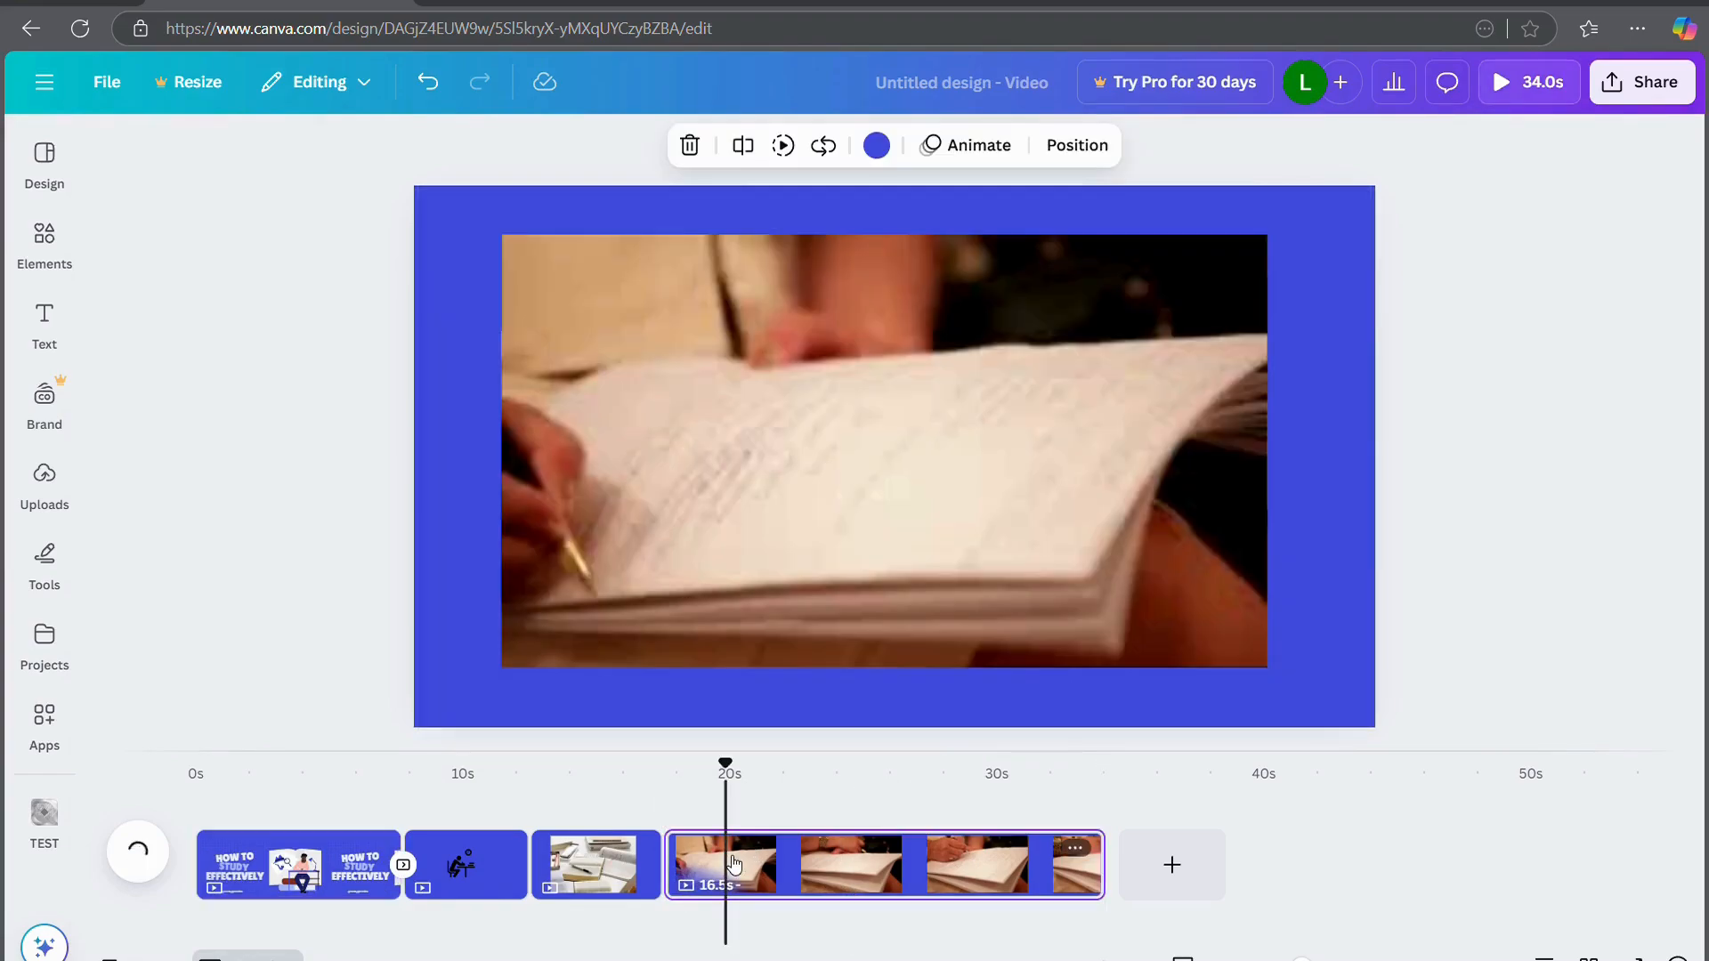
{"action": "left_click", "coordinate": [80, 347]}
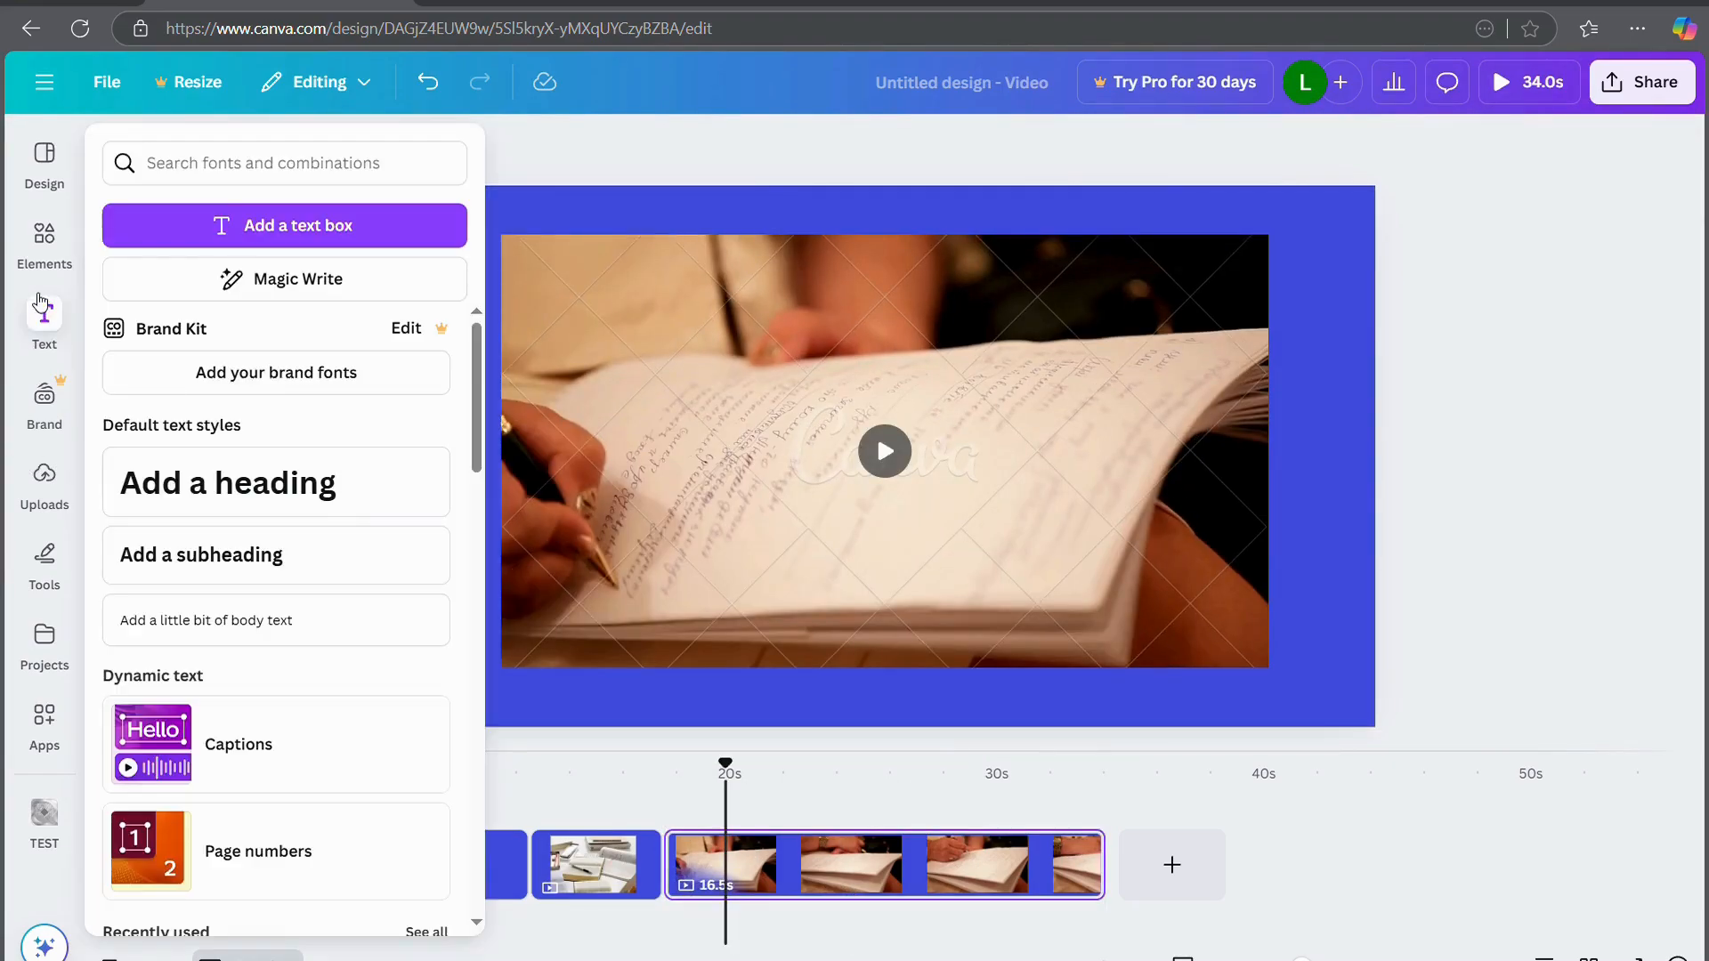
{"action": "left_click", "coordinate": [47, 242]}
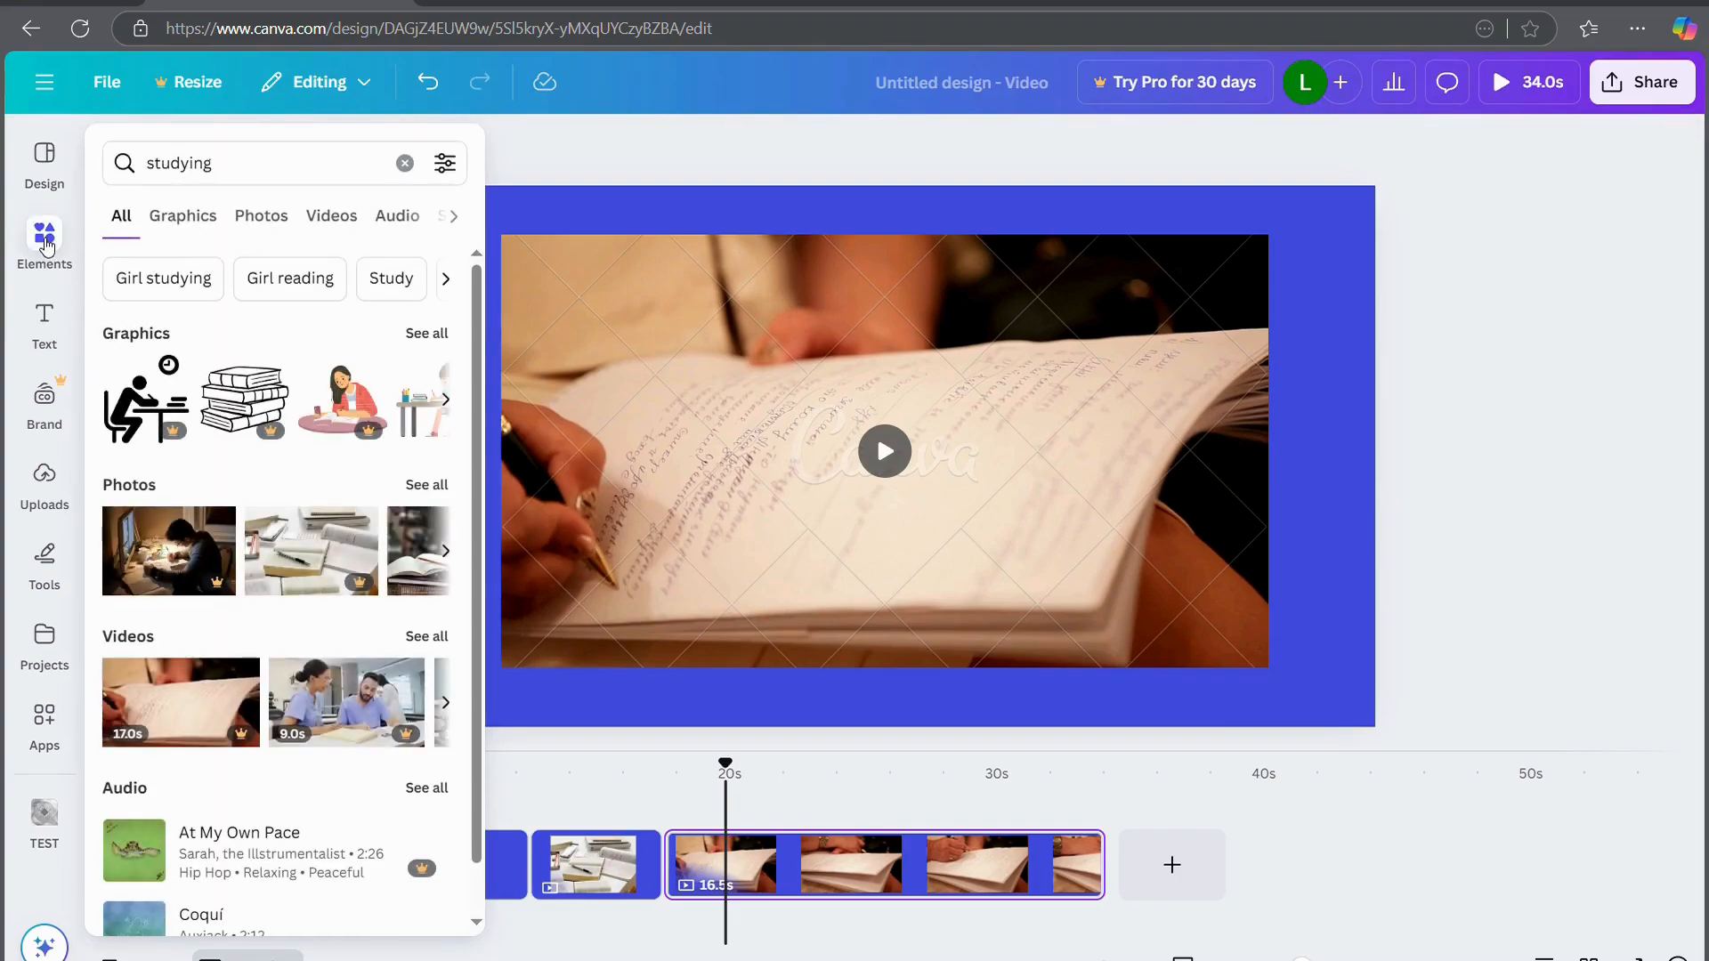
{"action": "left_click", "coordinate": [397, 218]}
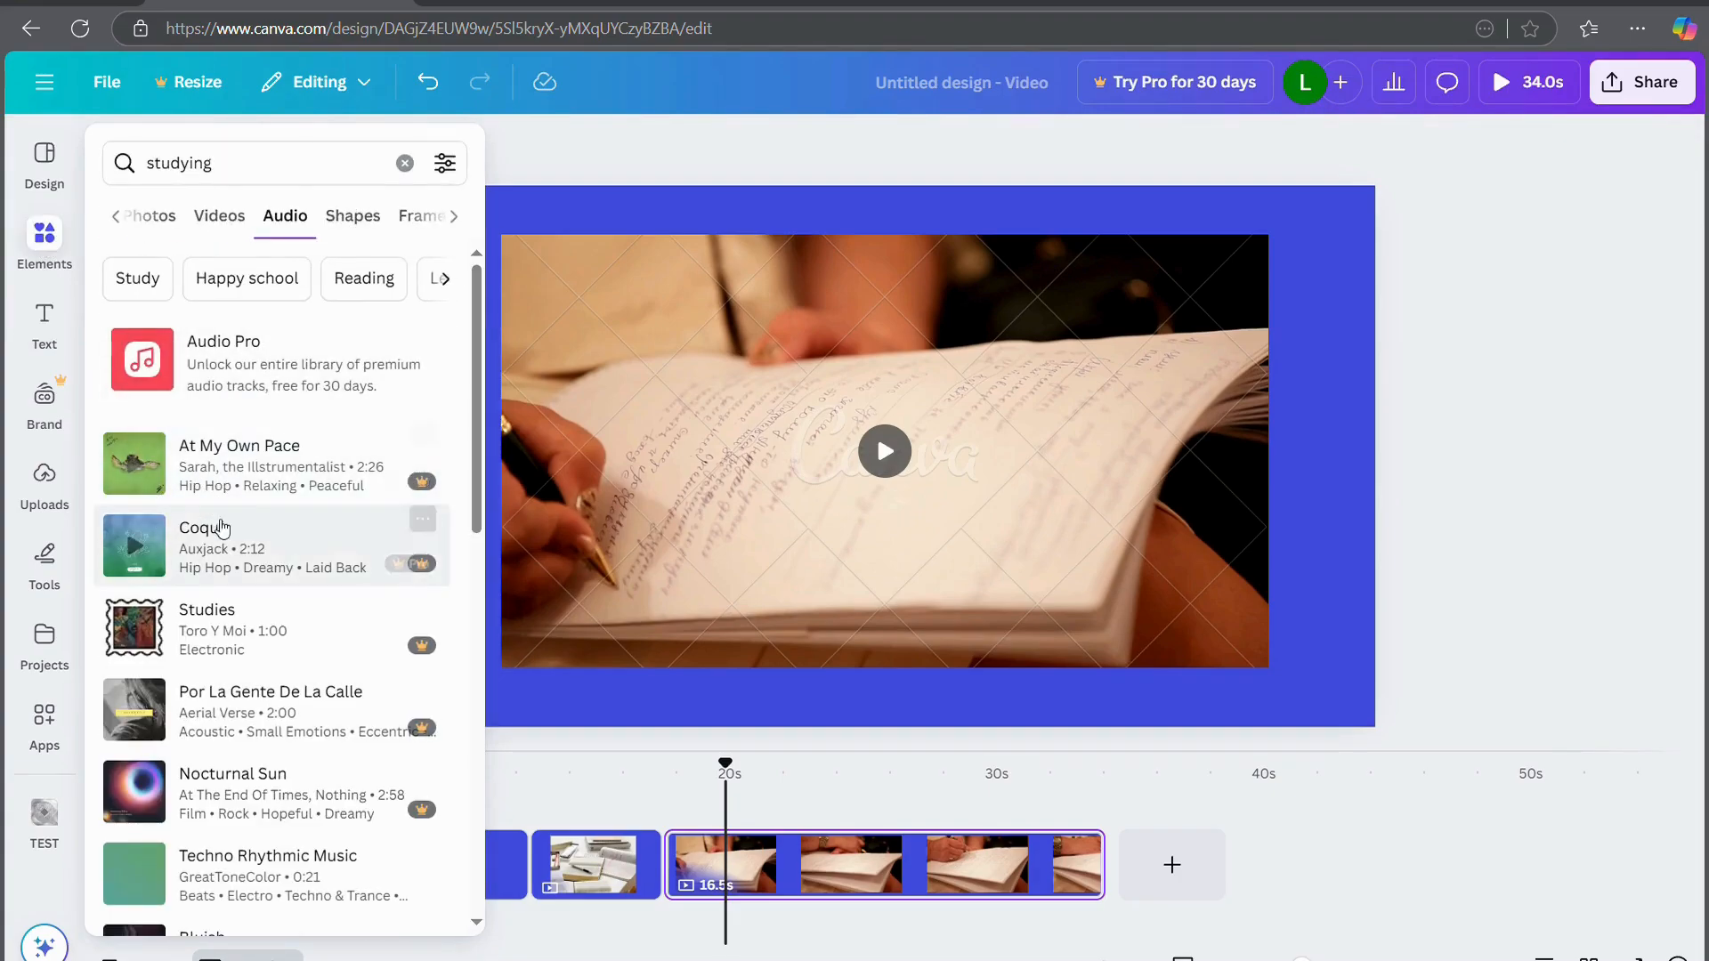
{"action": "scroll", "coordinate": [267, 775], "scroll_direction": "down", "scroll_amount": 5}
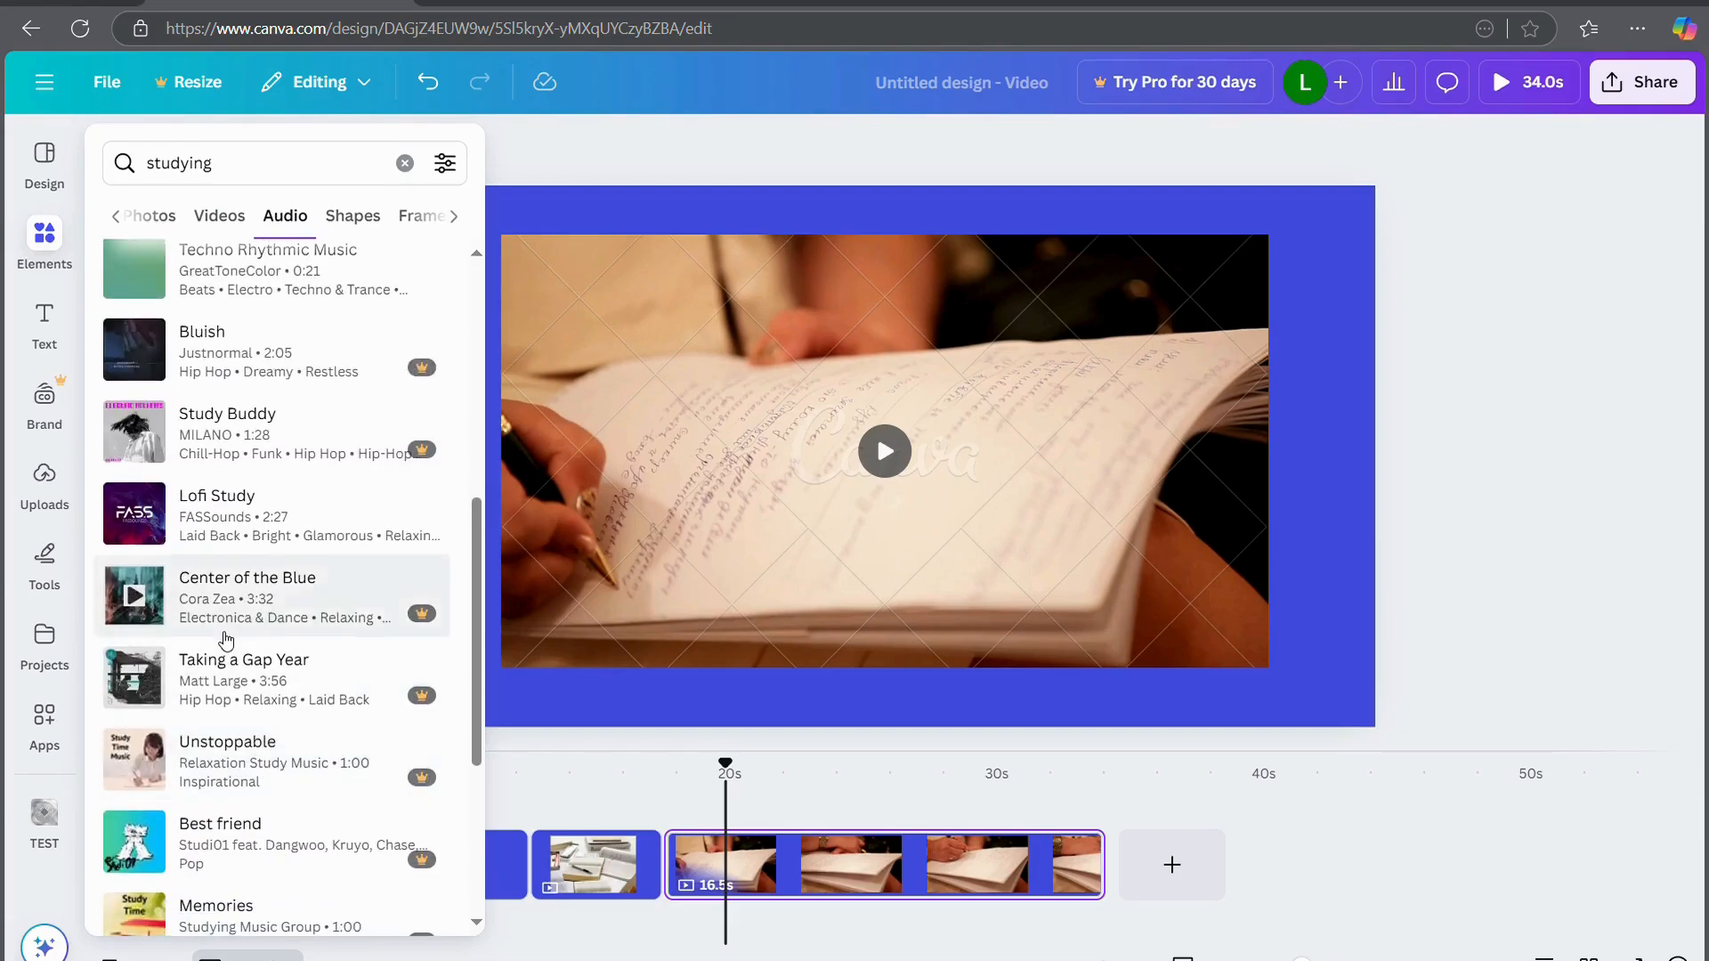
{"action": "scroll", "coordinate": [227, 639], "scroll_direction": "down", "scroll_amount": 15}
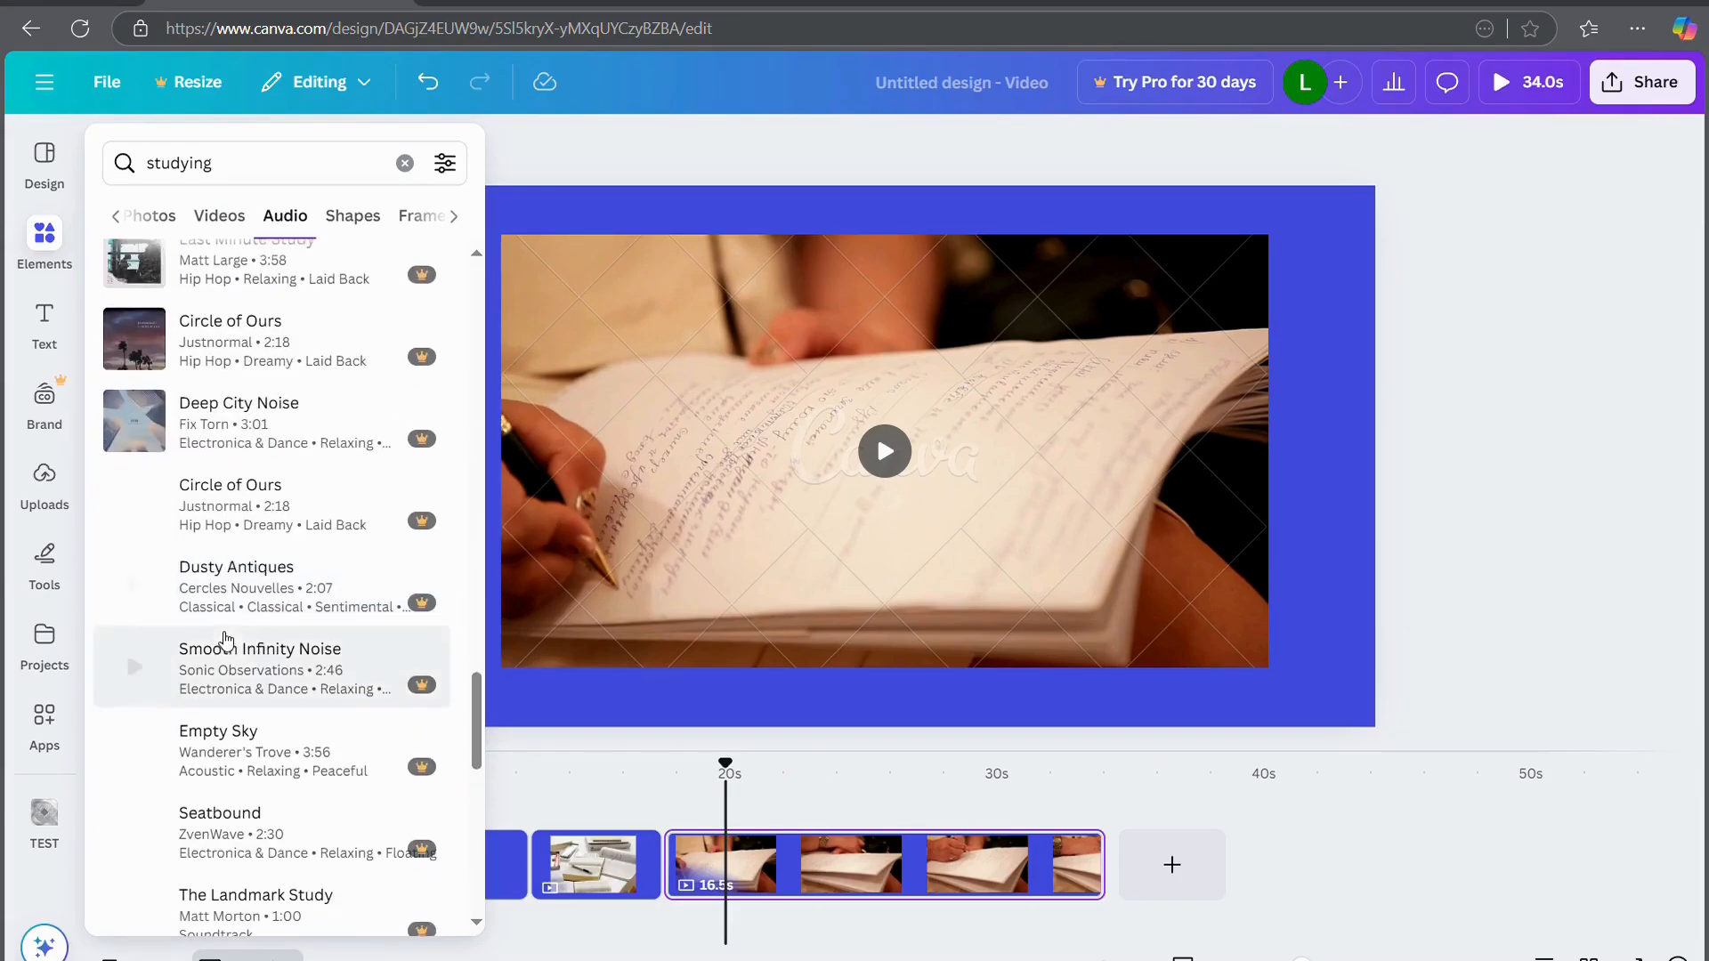
{"action": "left_click_drag", "start_coordinate": [249, 569], "coordinate": [181, 909]}
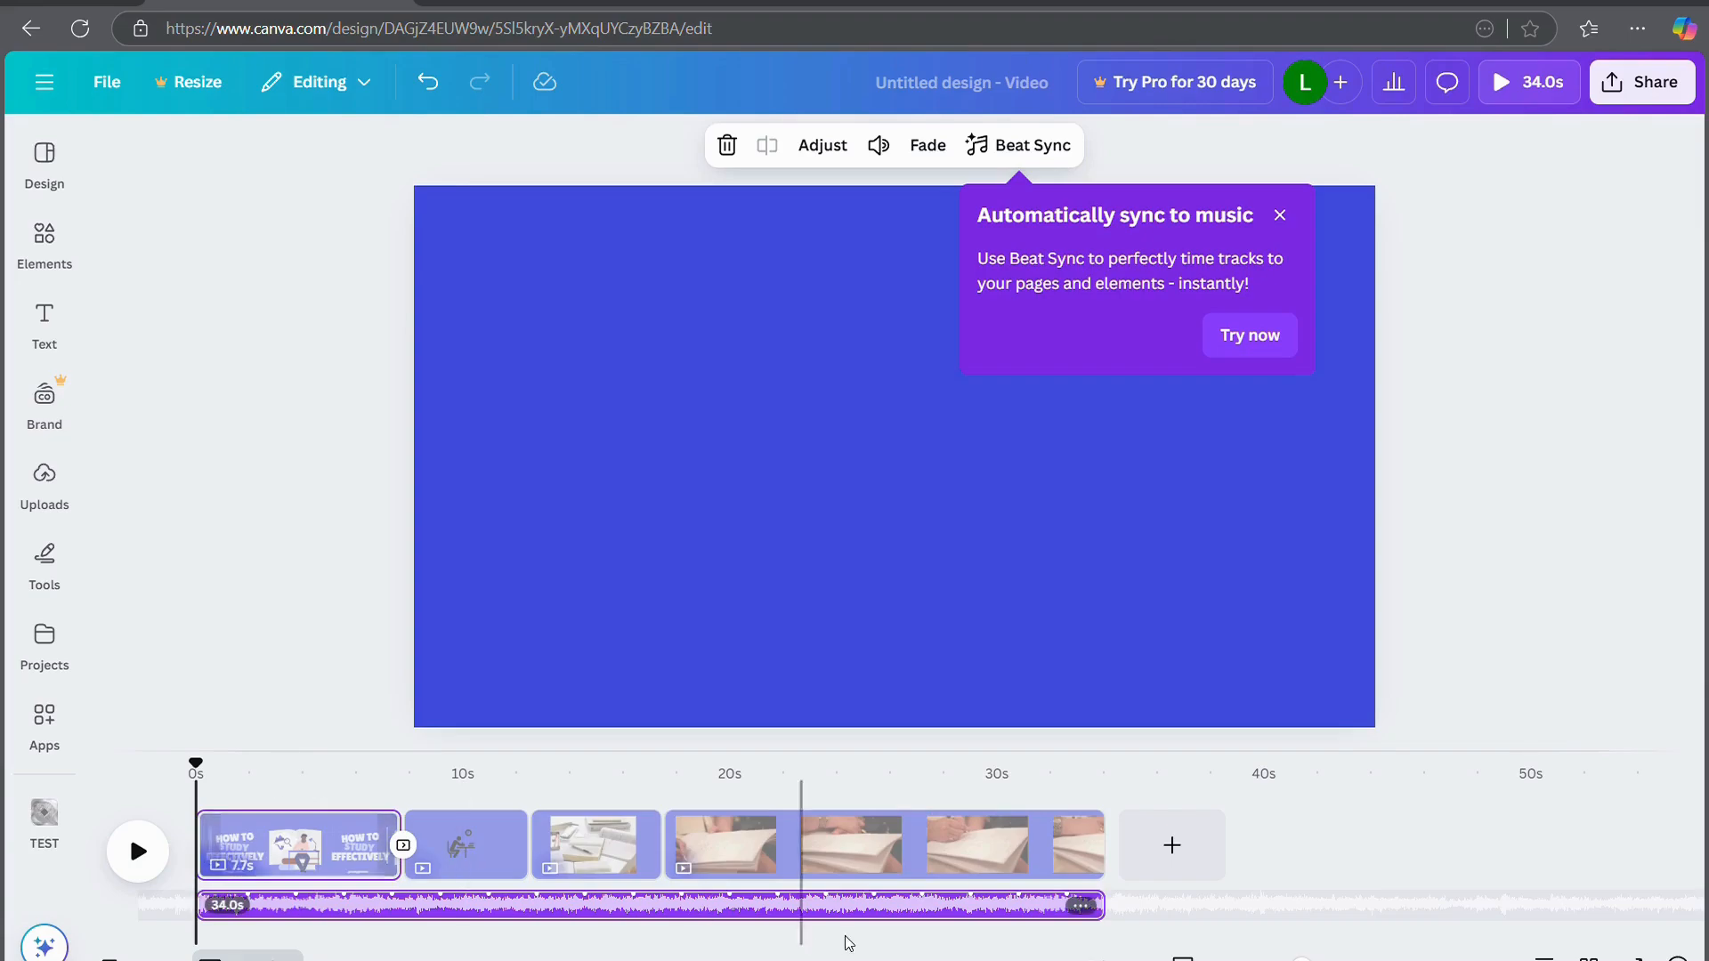
Lower the Dusty Antiques music volume to 55 and title the design 'test video'
{"action": "left_click", "coordinate": [1449, 482]}
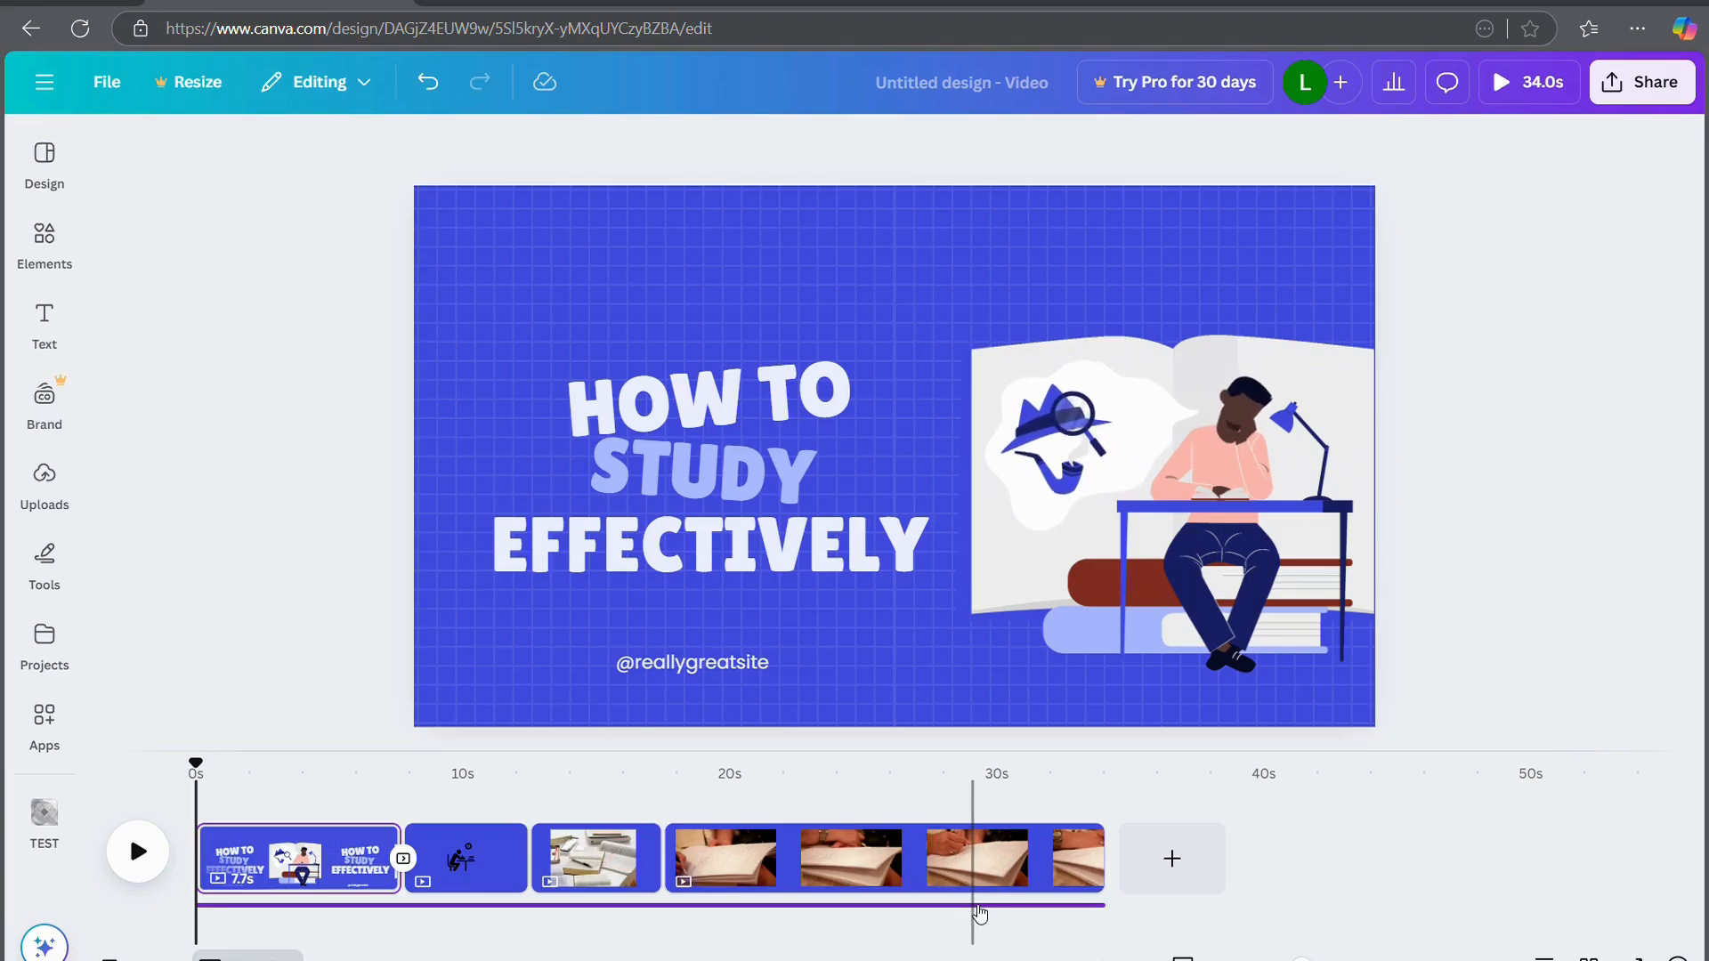
{"action": "left_click", "coordinate": [978, 909]}
{"action": "left_click", "coordinate": [837, 151]}
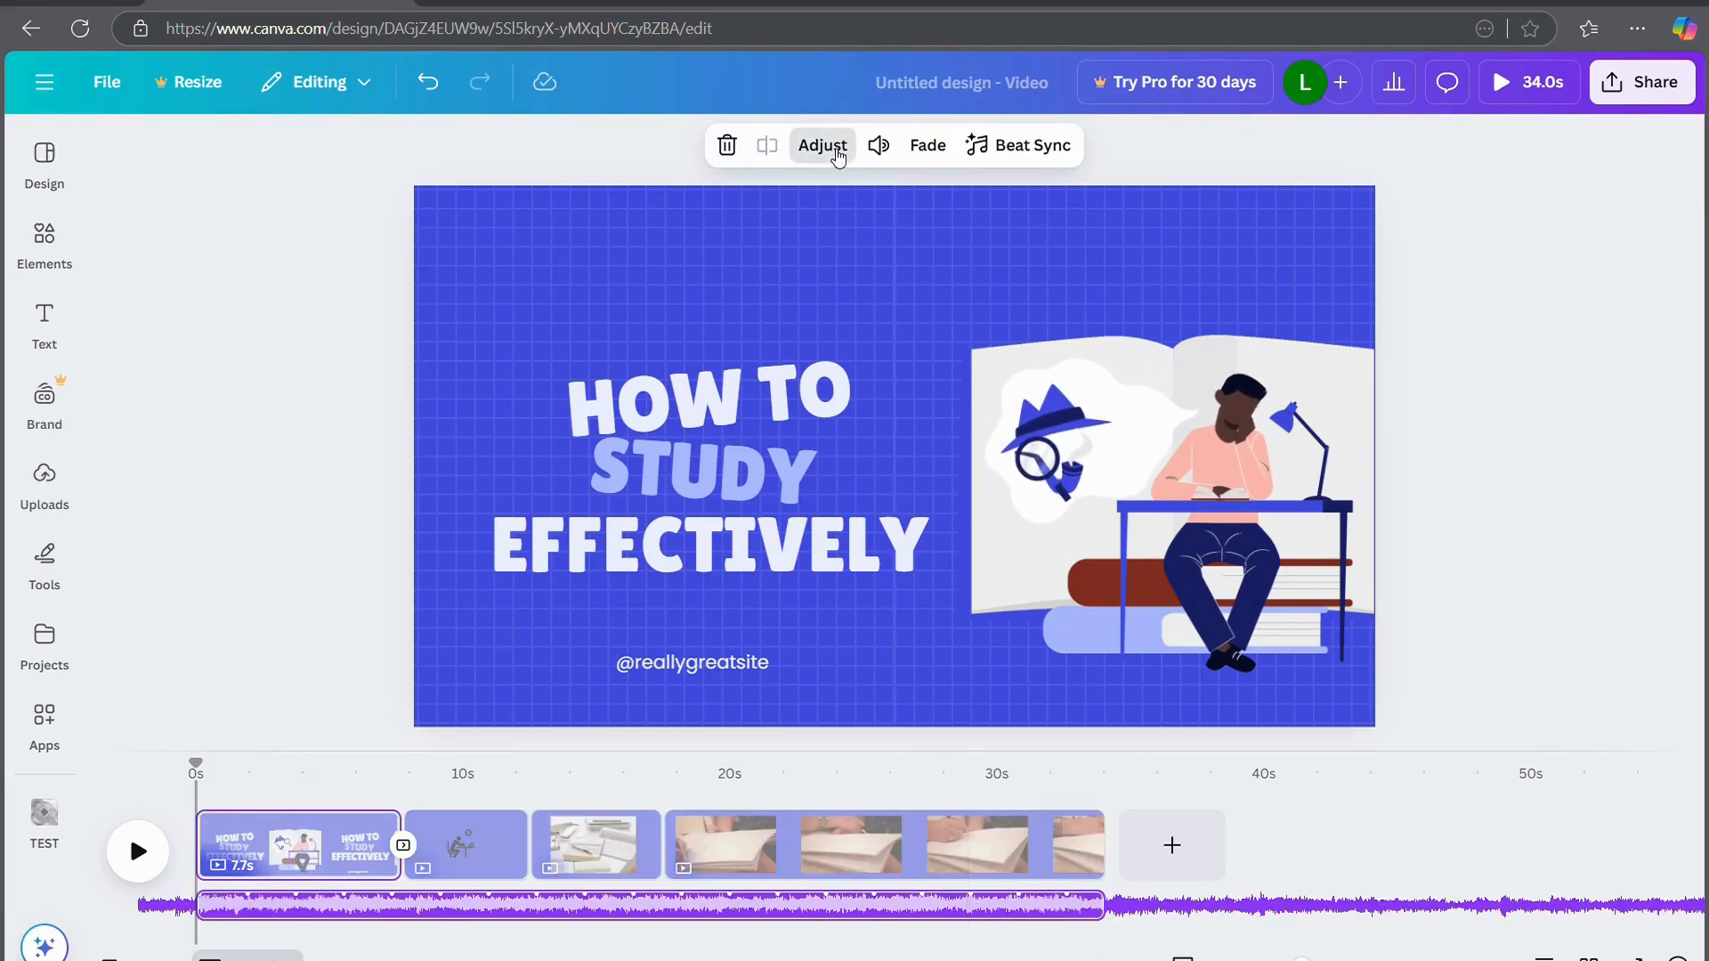
{"action": "left_click", "coordinate": [878, 145]}
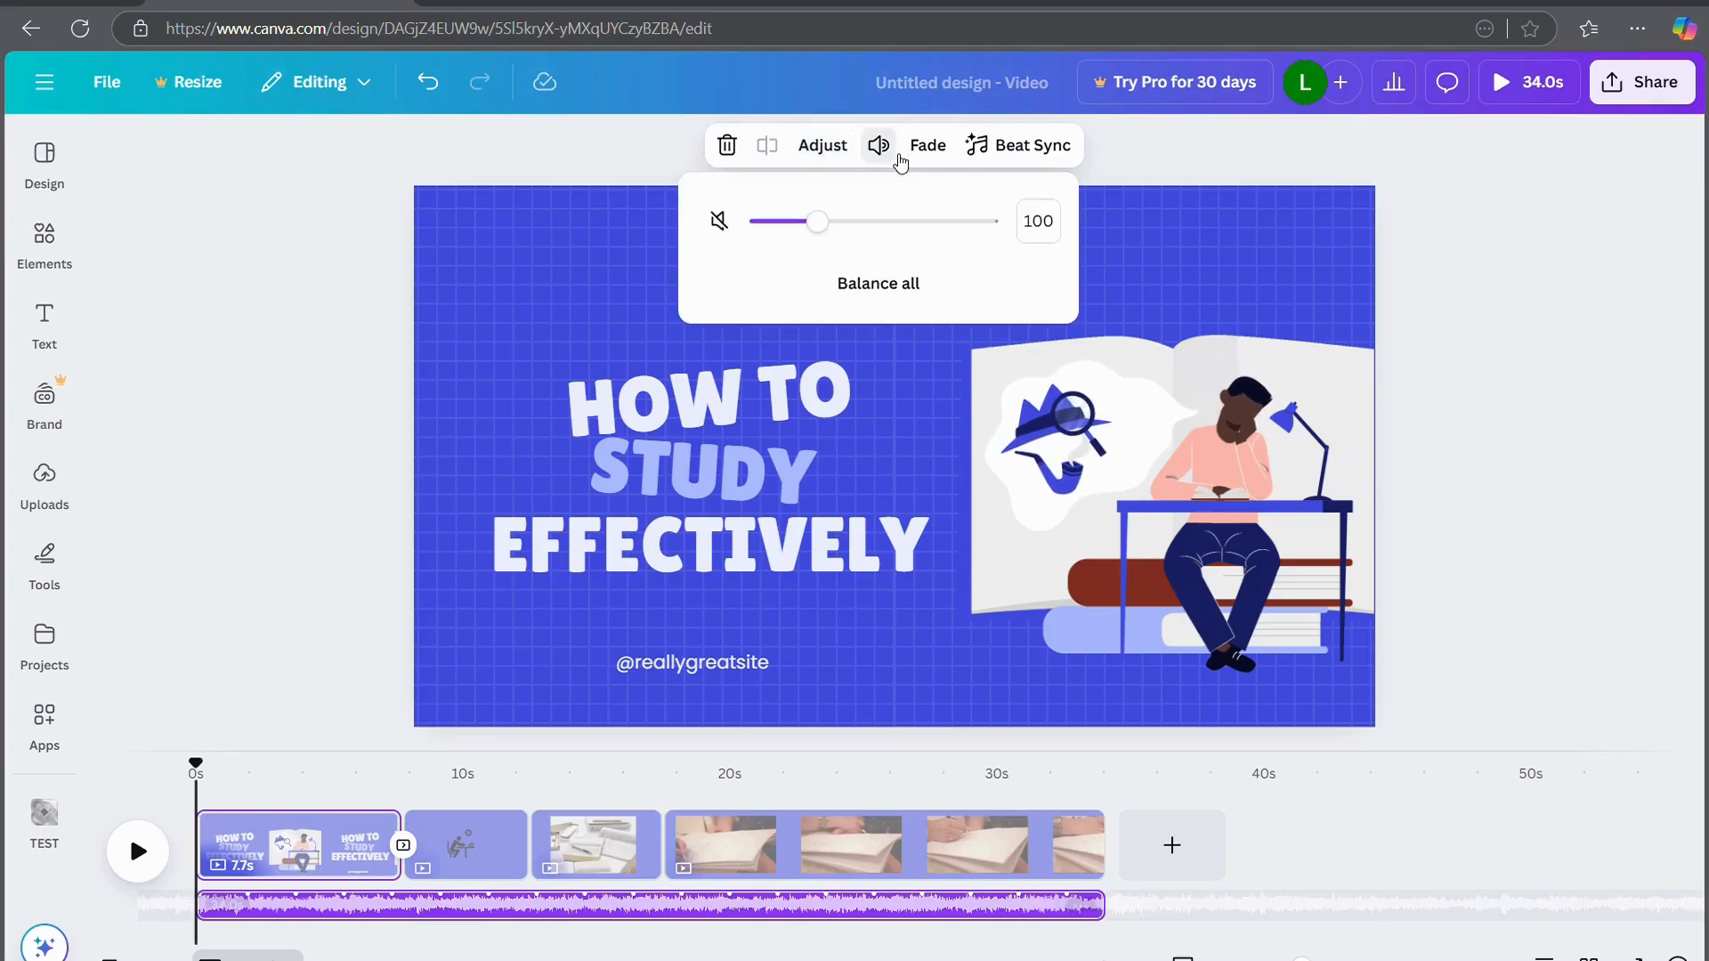
{"action": "mouse_move", "coordinate": [809, 233]}
{"action": "left_mouse_down"}
{"action": "mouse_move", "coordinate": [954, 233]}
{"action": "mouse_move", "coordinate": [791, 233]}
{"action": "left_mouse_up"}
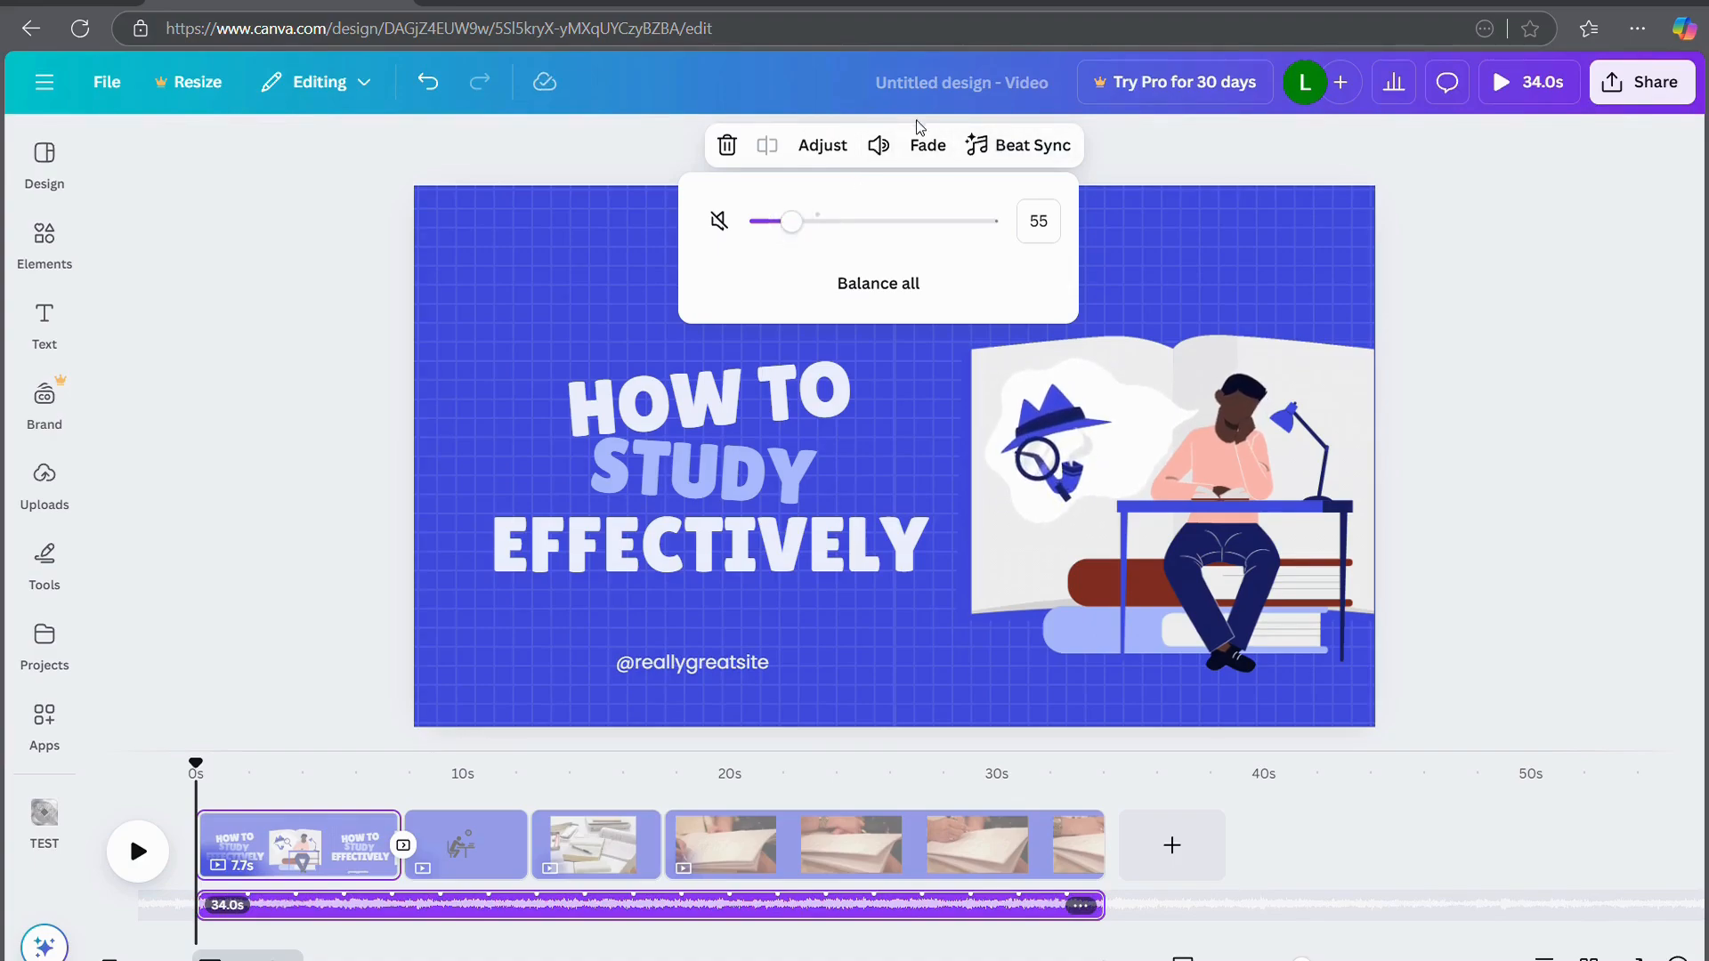
{"action": "left_click", "coordinate": [918, 148]}
{"action": "left_click_drag", "start_coordinate": [756, 237], "coordinate": [676, 216]}
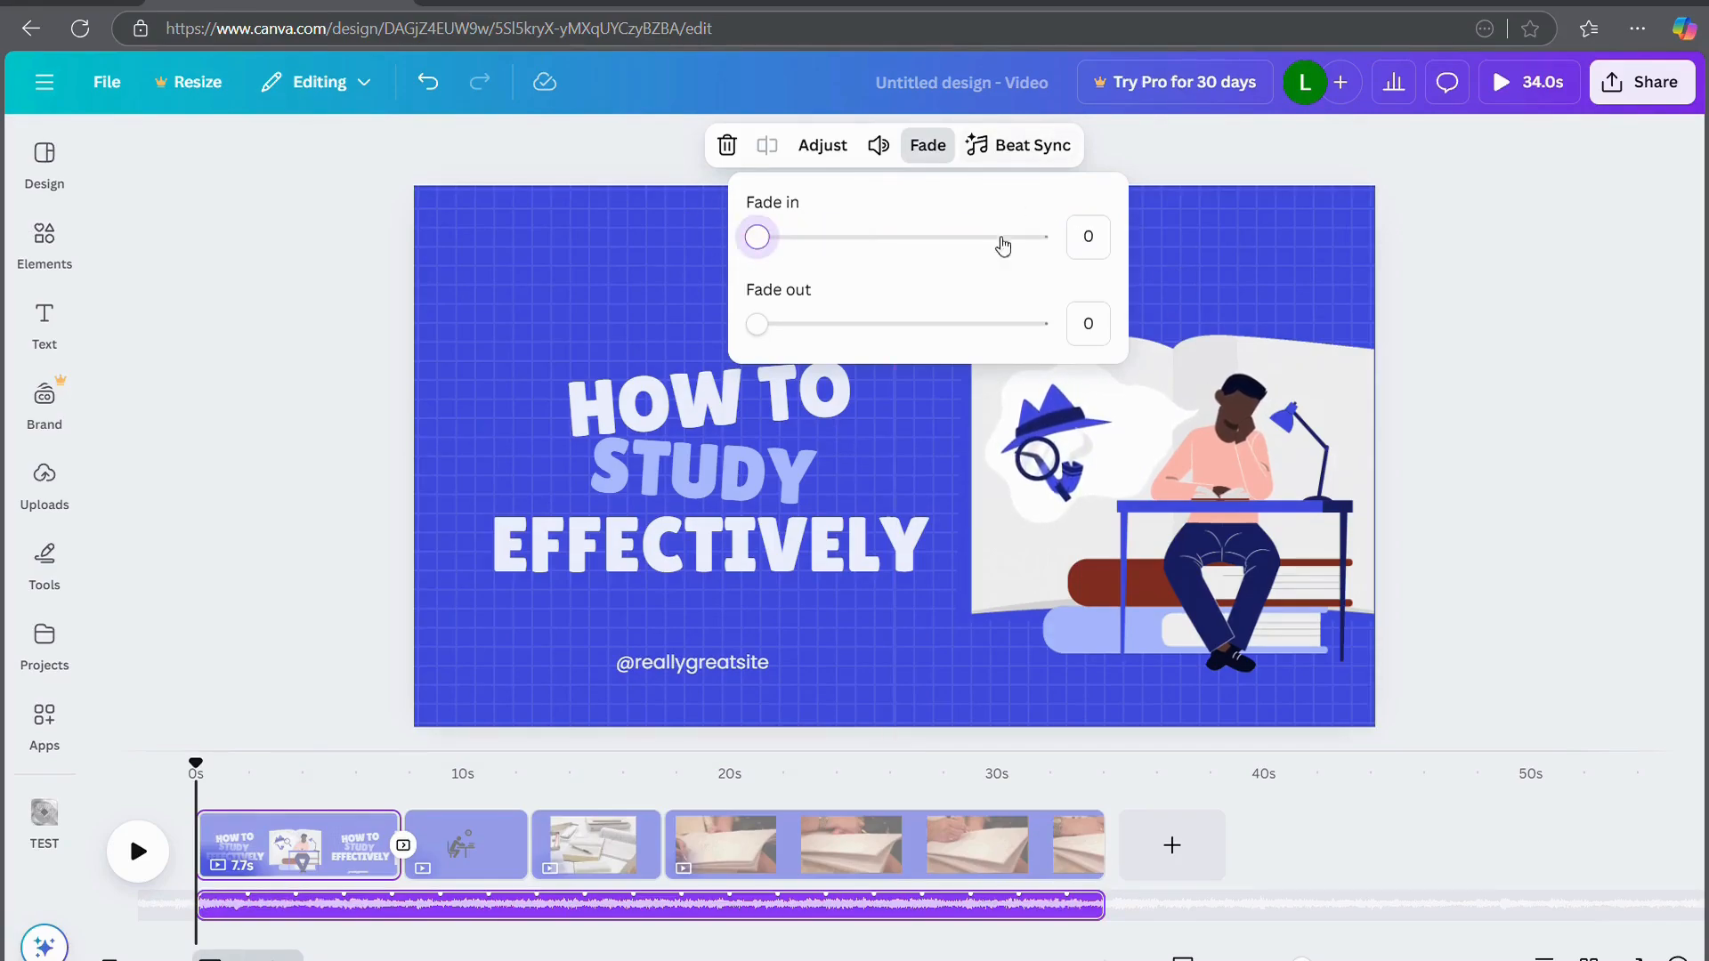
{"action": "left_click", "coordinate": [1032, 145]}
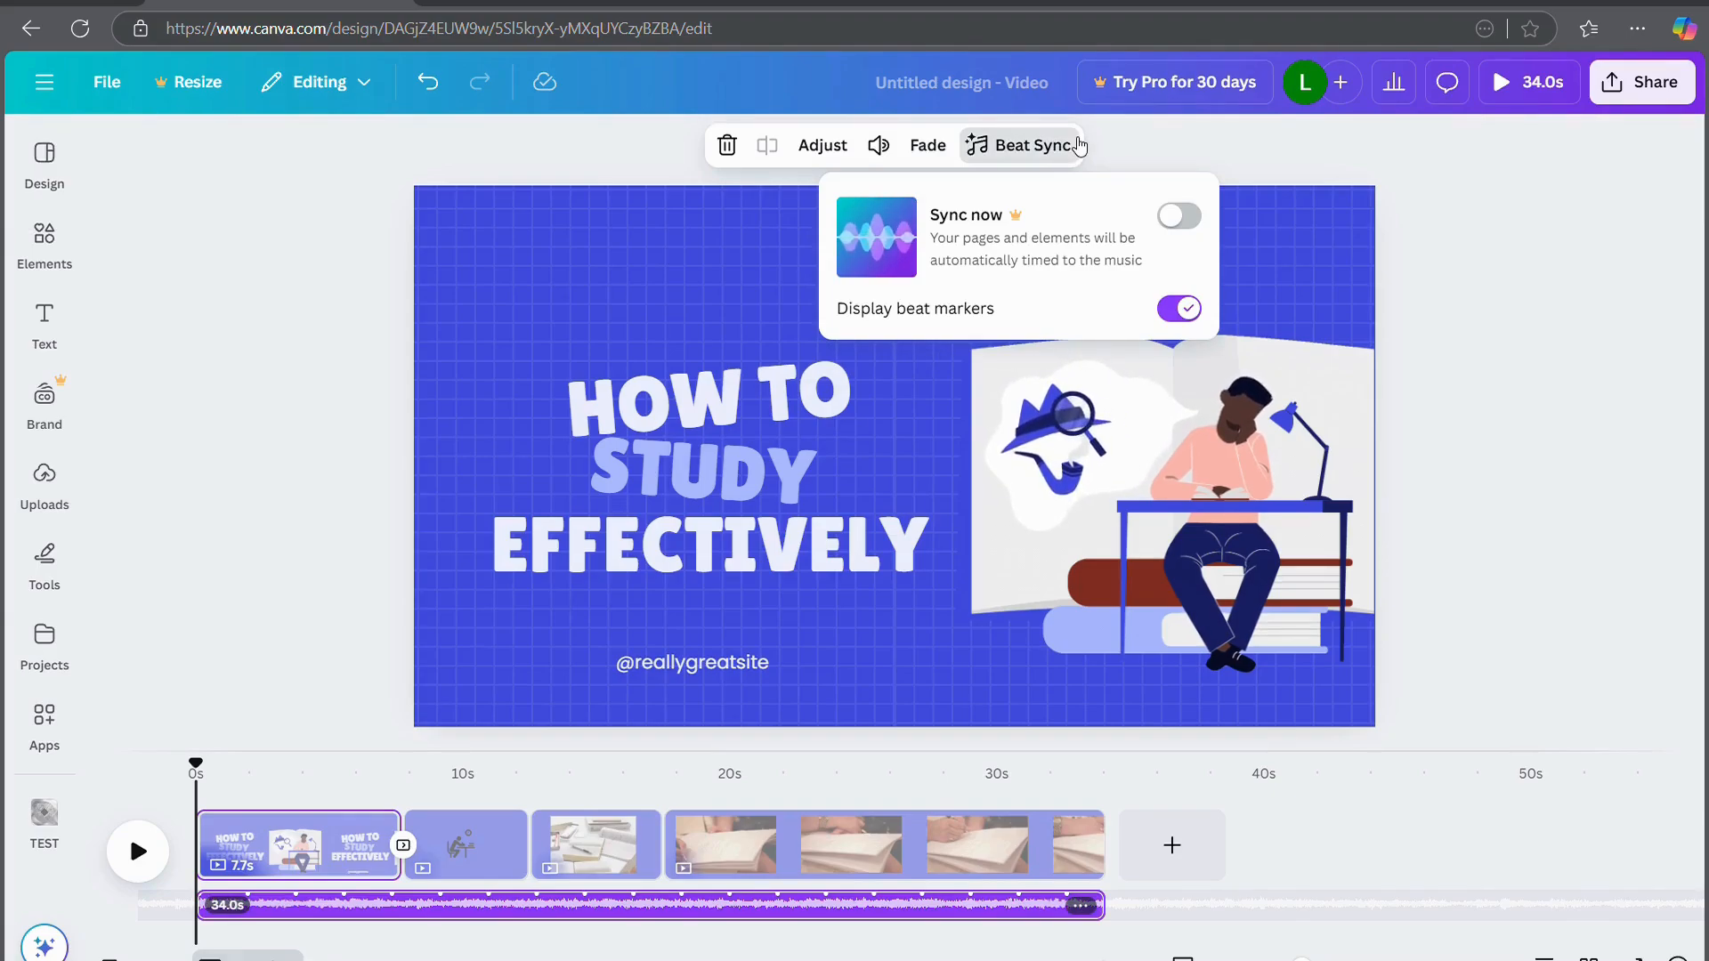
{"action": "left_click", "coordinate": [1511, 238]}
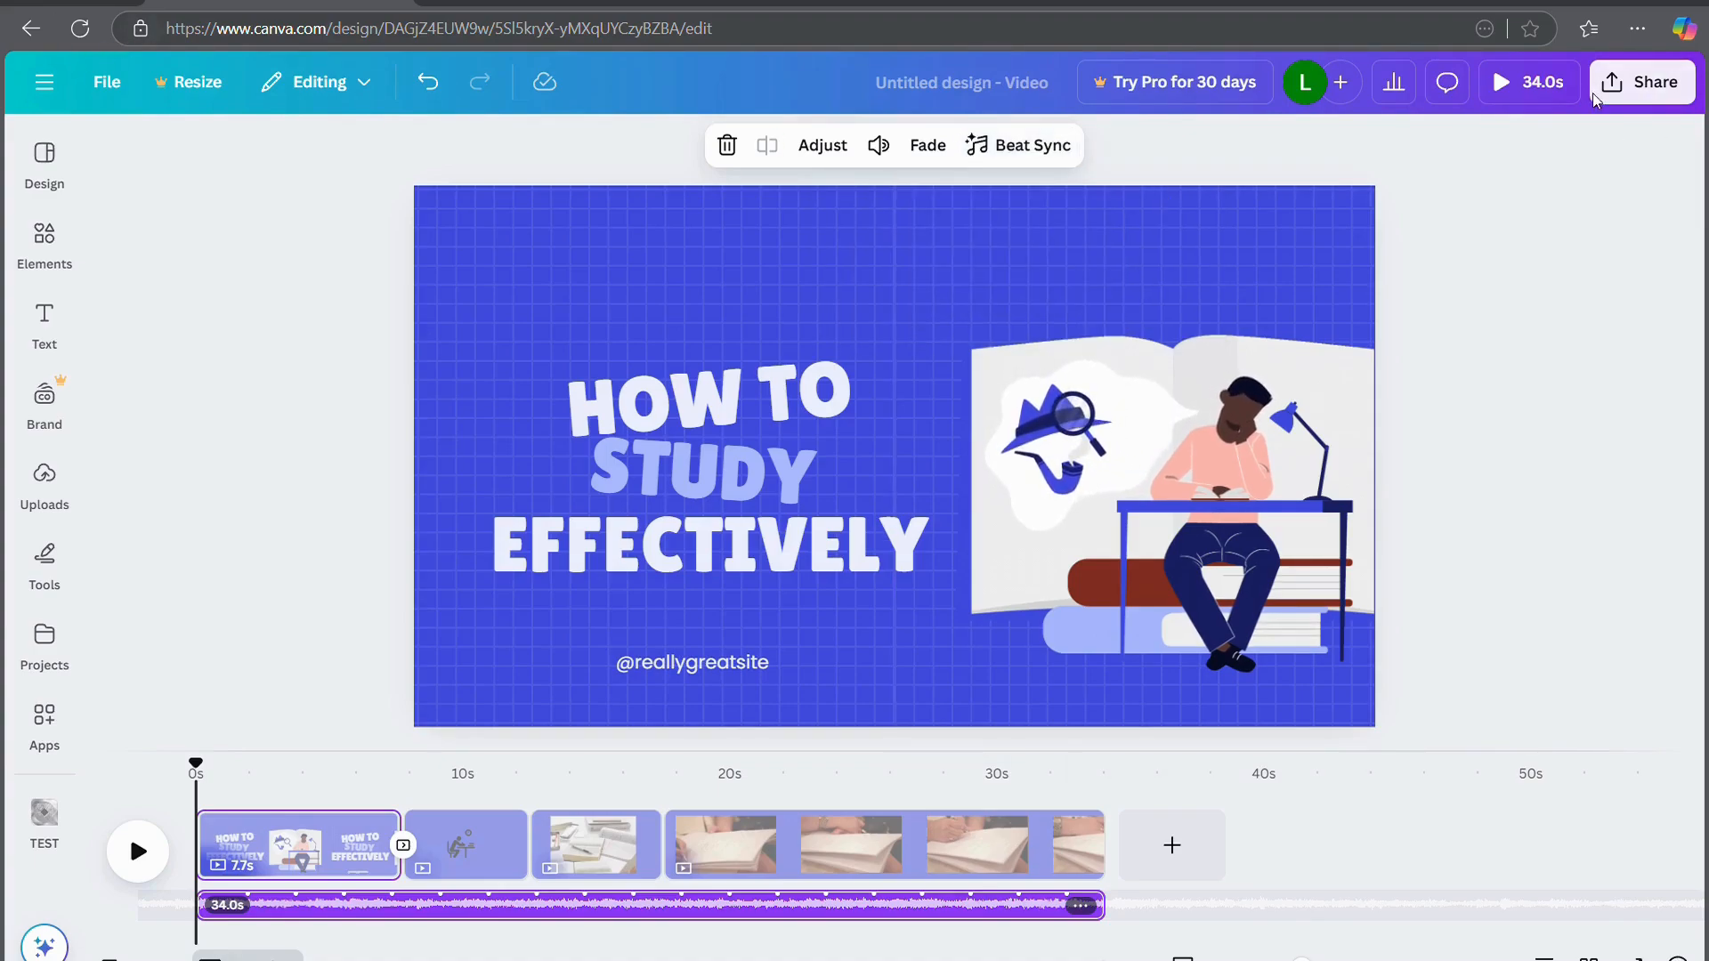
{"action": "left_click", "coordinate": [999, 80]}
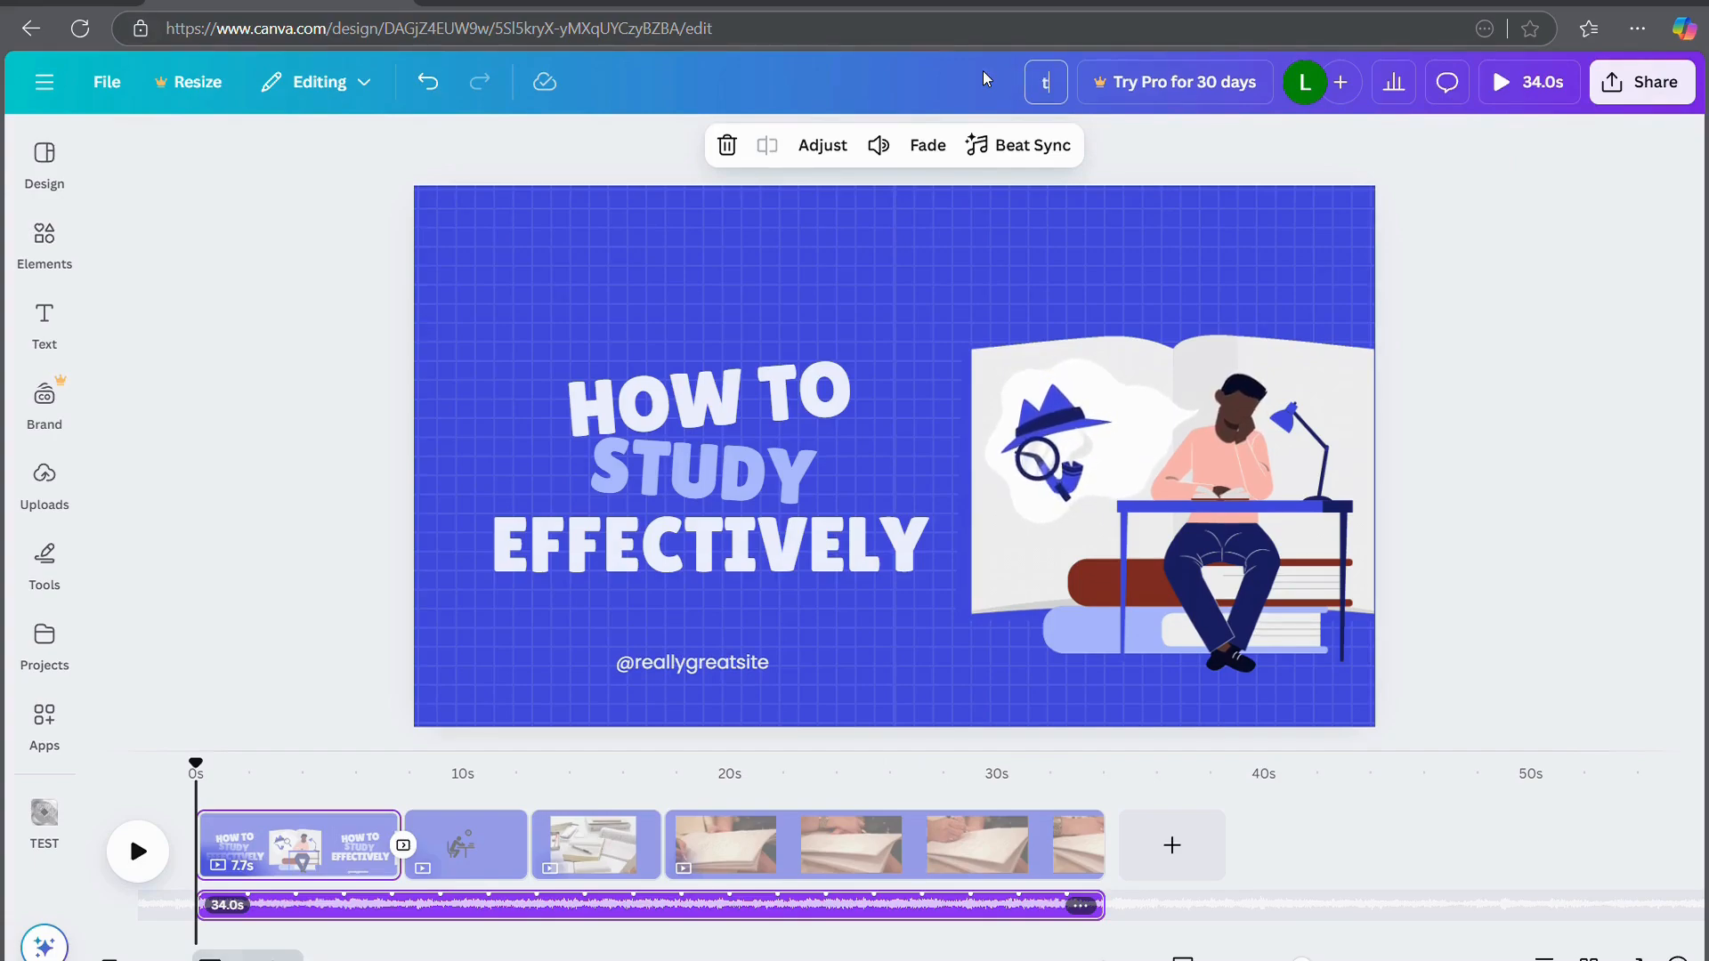
{"action": "type", "text": "test video"}
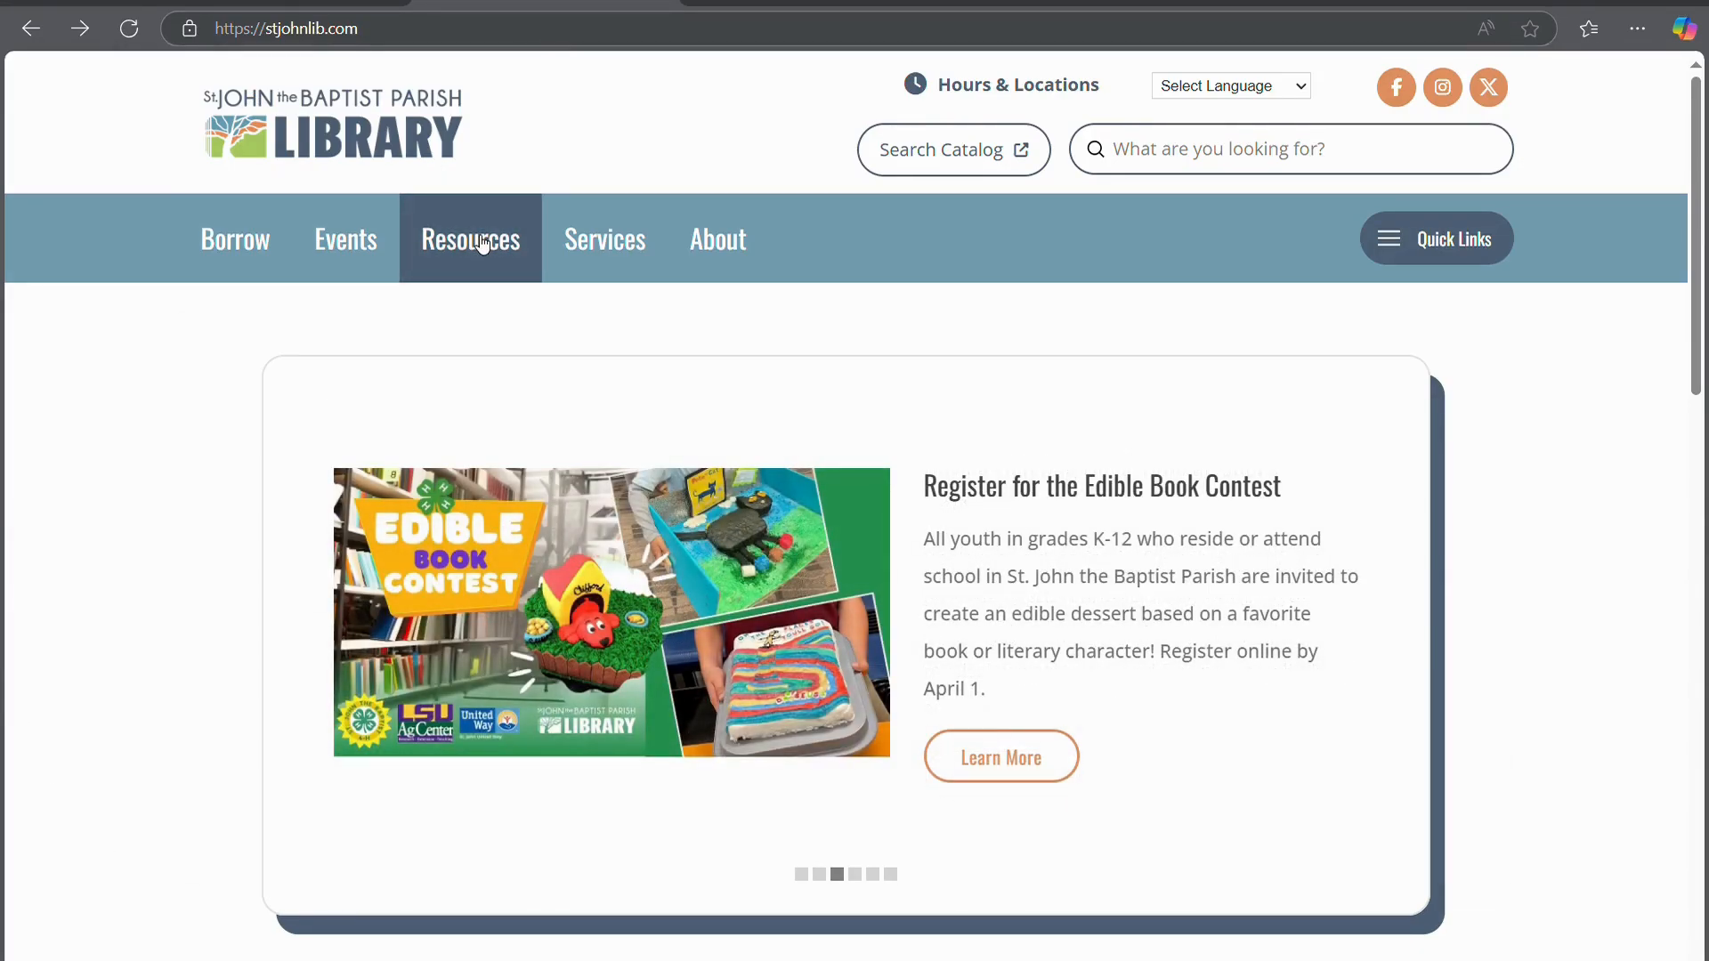
From the library's Online Resources page, launch Gale Presents: Udemy to show its canva course results
{"action": "mouse_move", "coordinate": [481, 242]}
{"action": "left_click", "coordinate": [371, 570]}
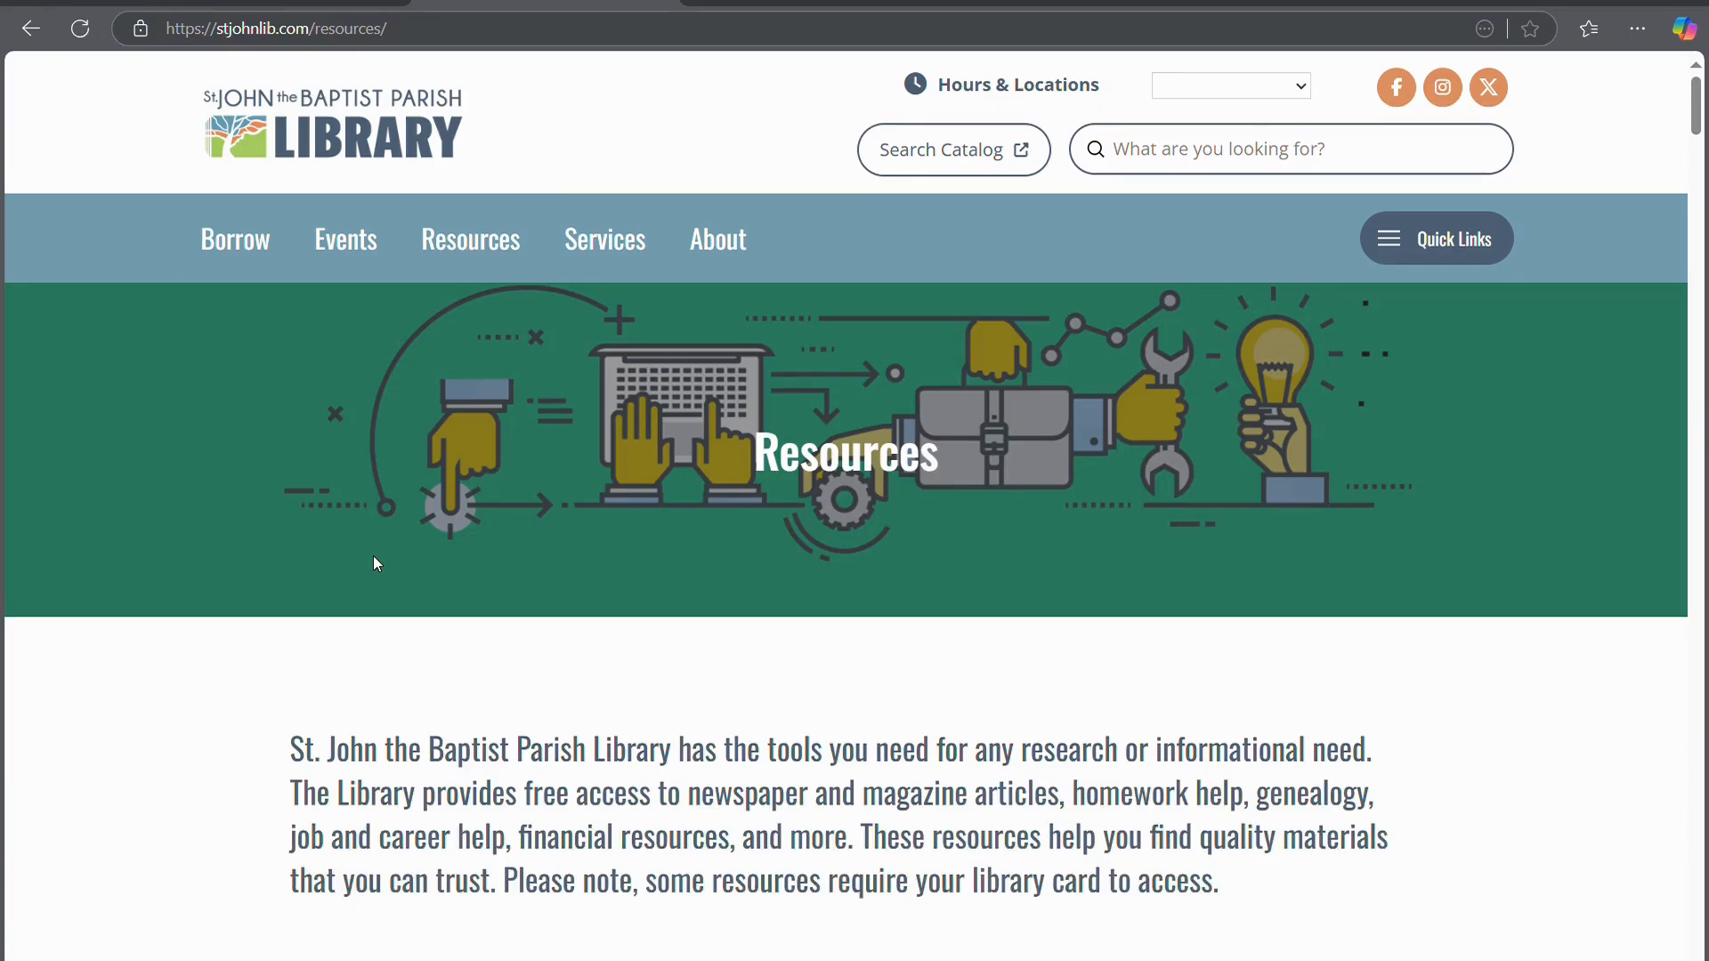
{"action": "scroll", "coordinate": [530, 848], "scroll_direction": "down", "scroll_amount": 5}
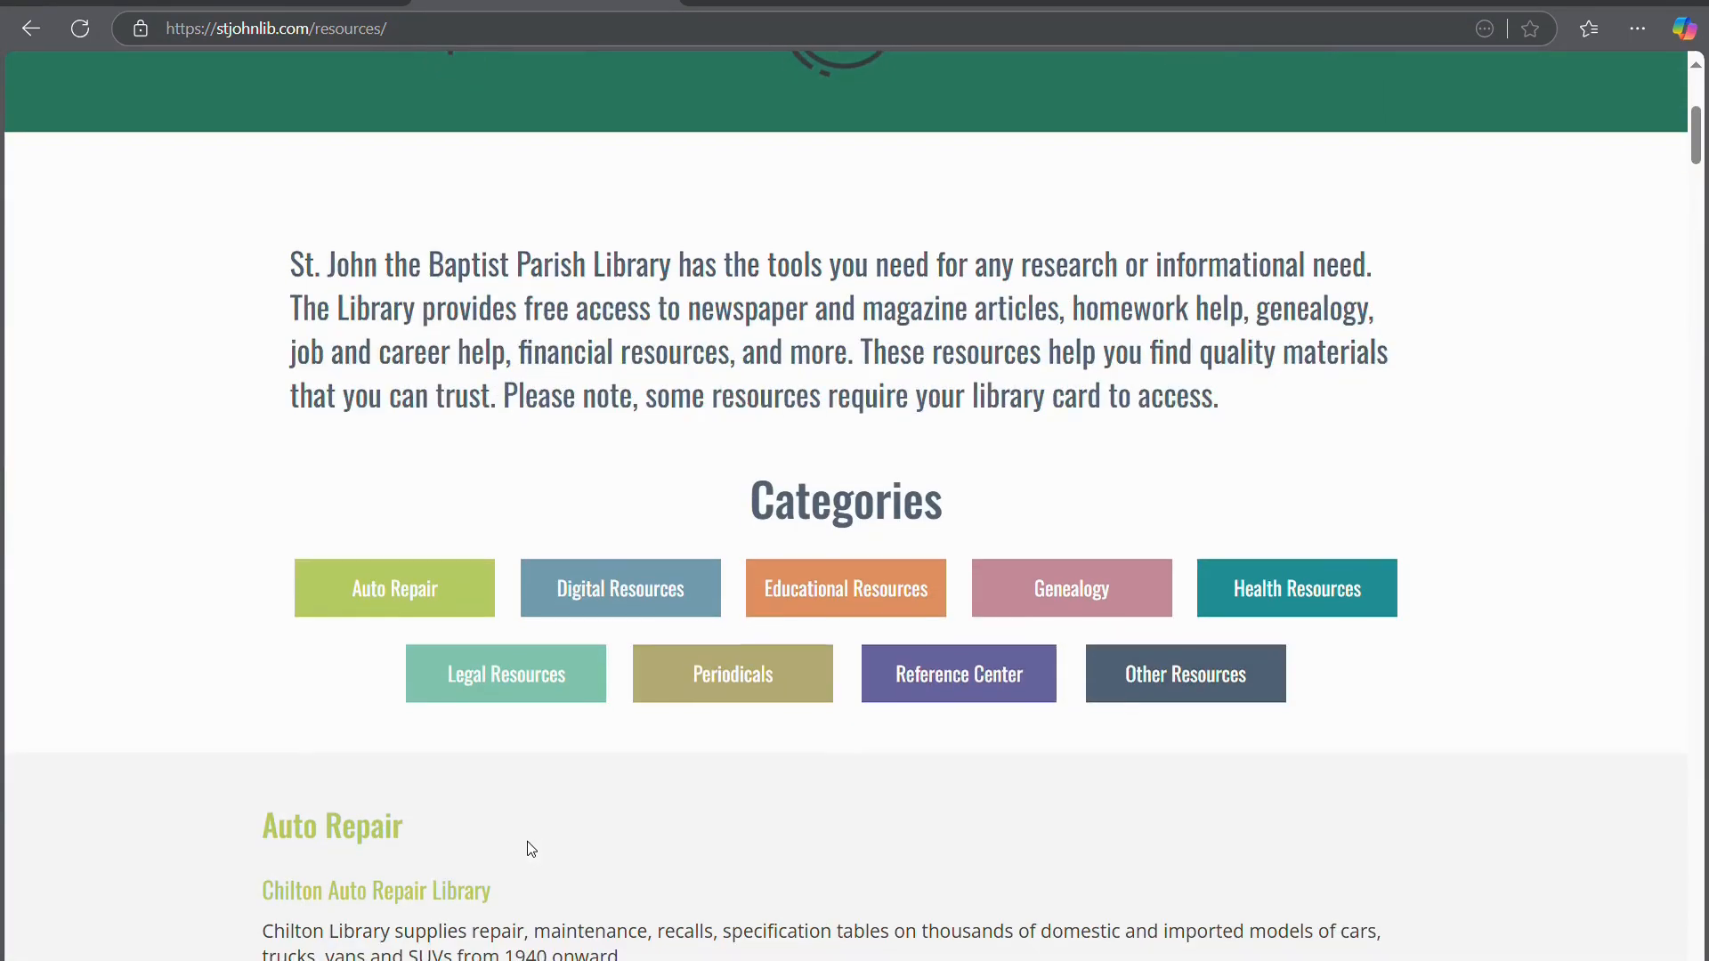
{"action": "scroll", "coordinate": [531, 849], "scroll_direction": "down", "scroll_amount": 1}
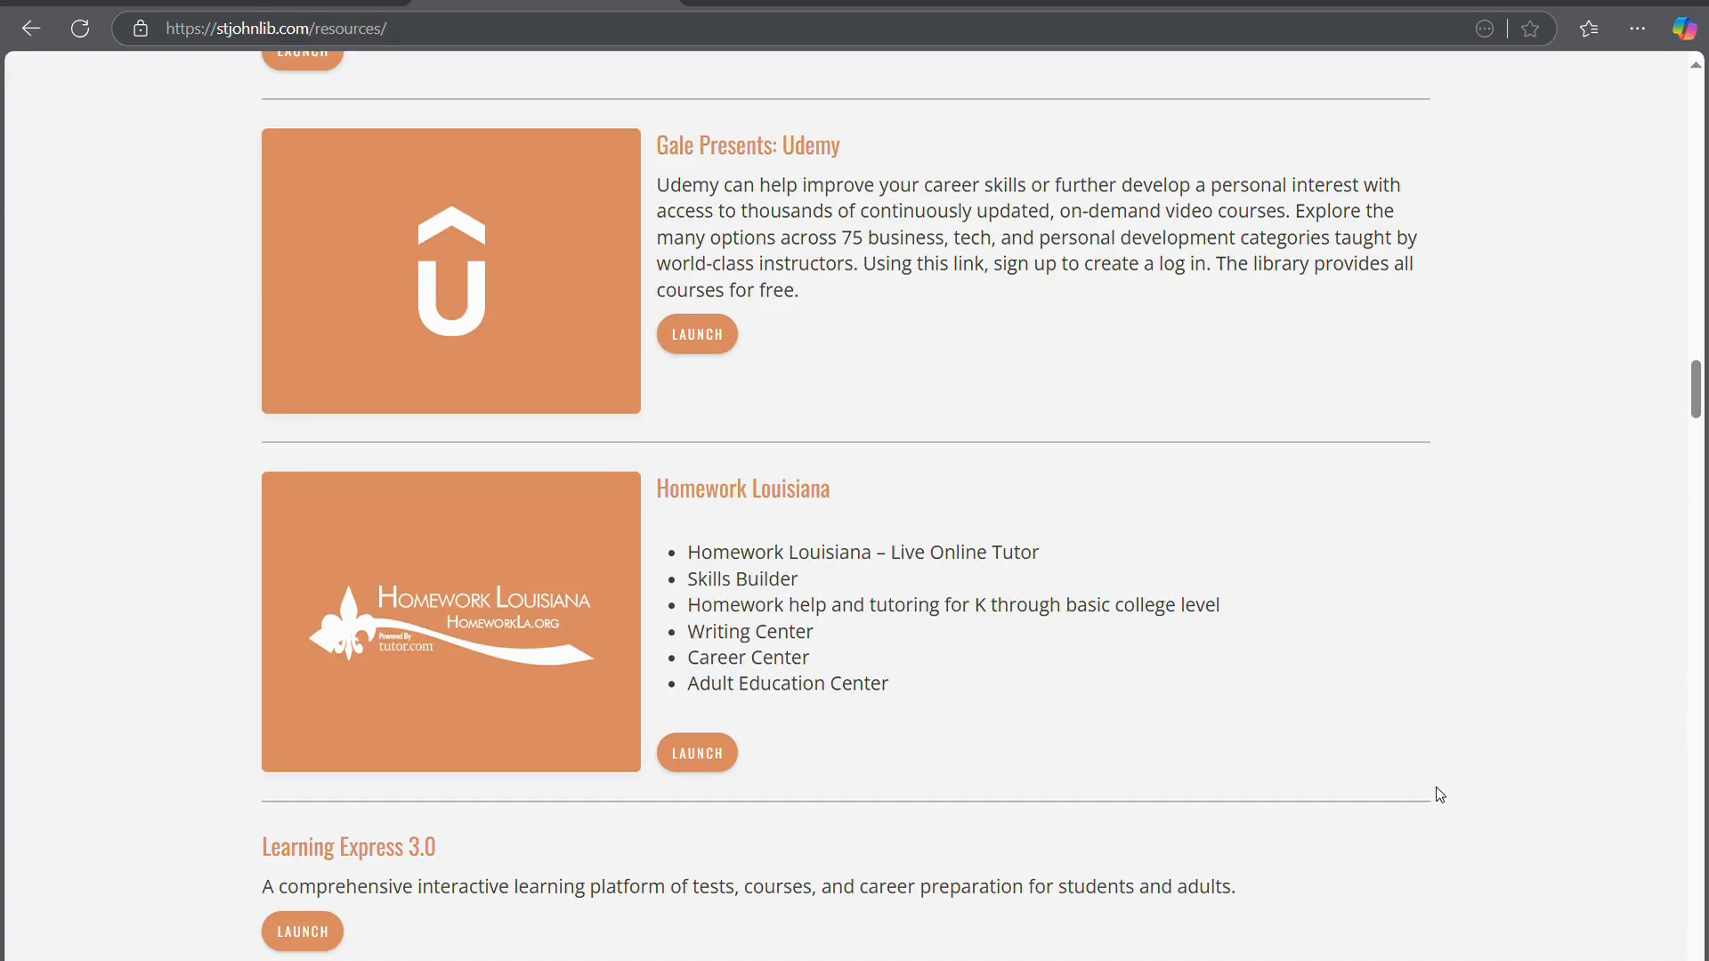
{"action": "left_click", "coordinate": [716, 335]}
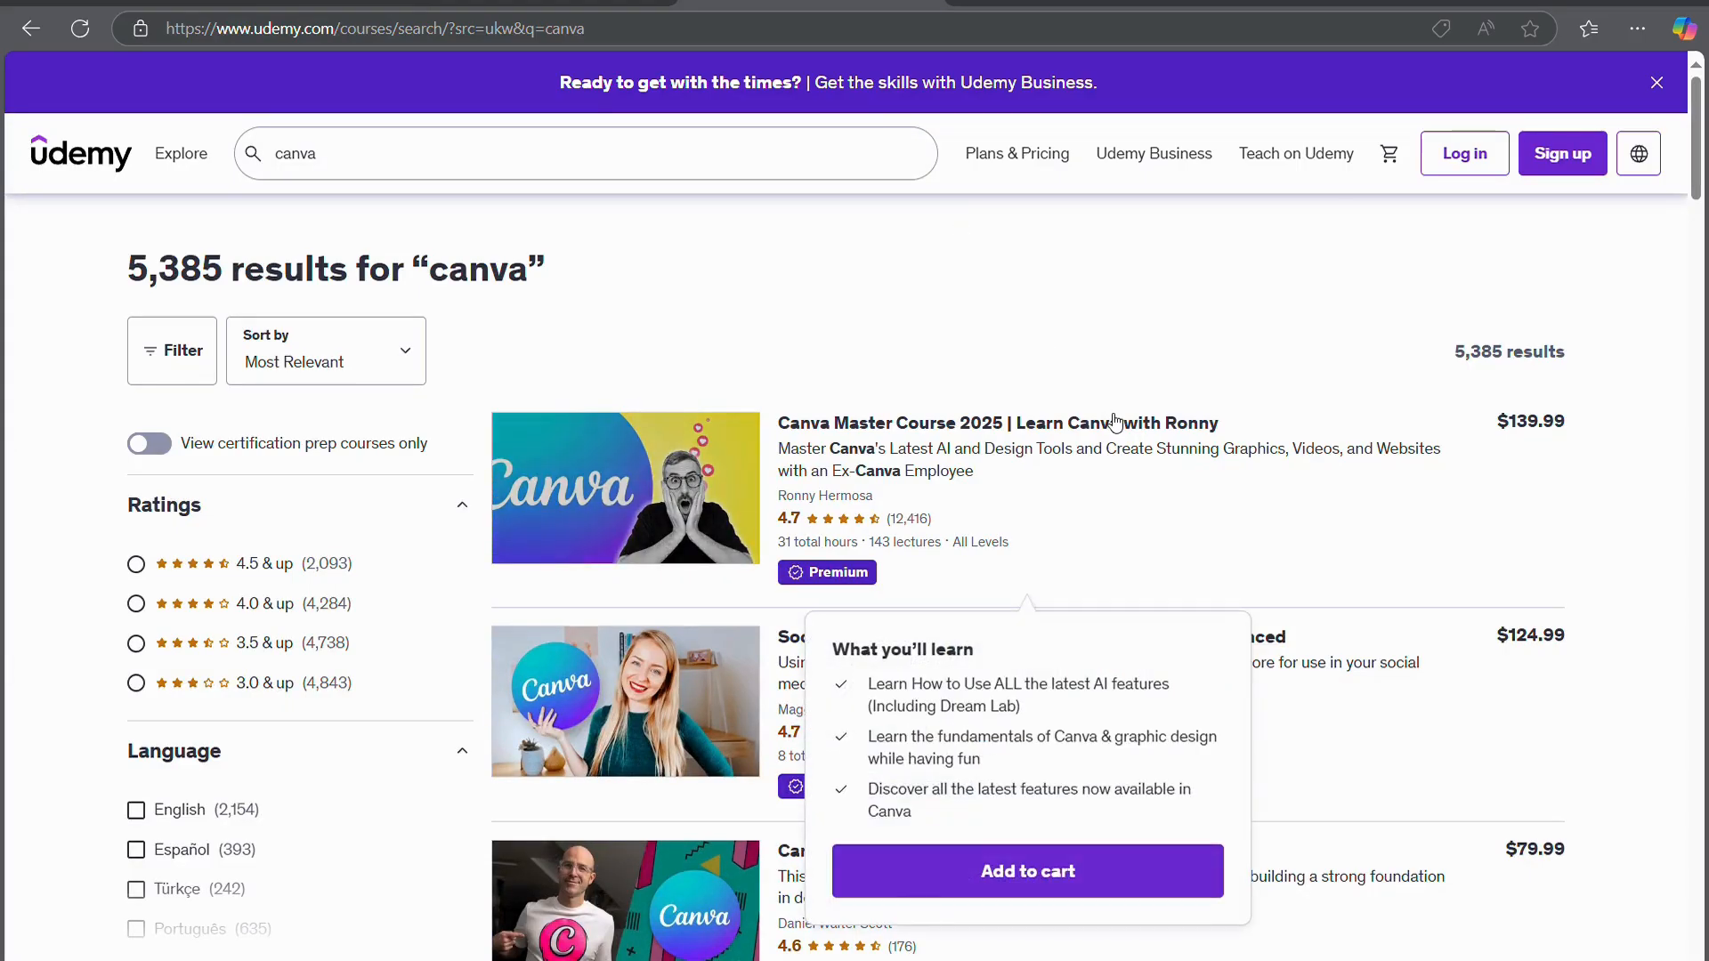
Scroll through Udemy's 5,385 course results for canva
{"action": "scroll", "coordinate": [1668, 471], "scroll_direction": "down", "scroll_amount": 3}
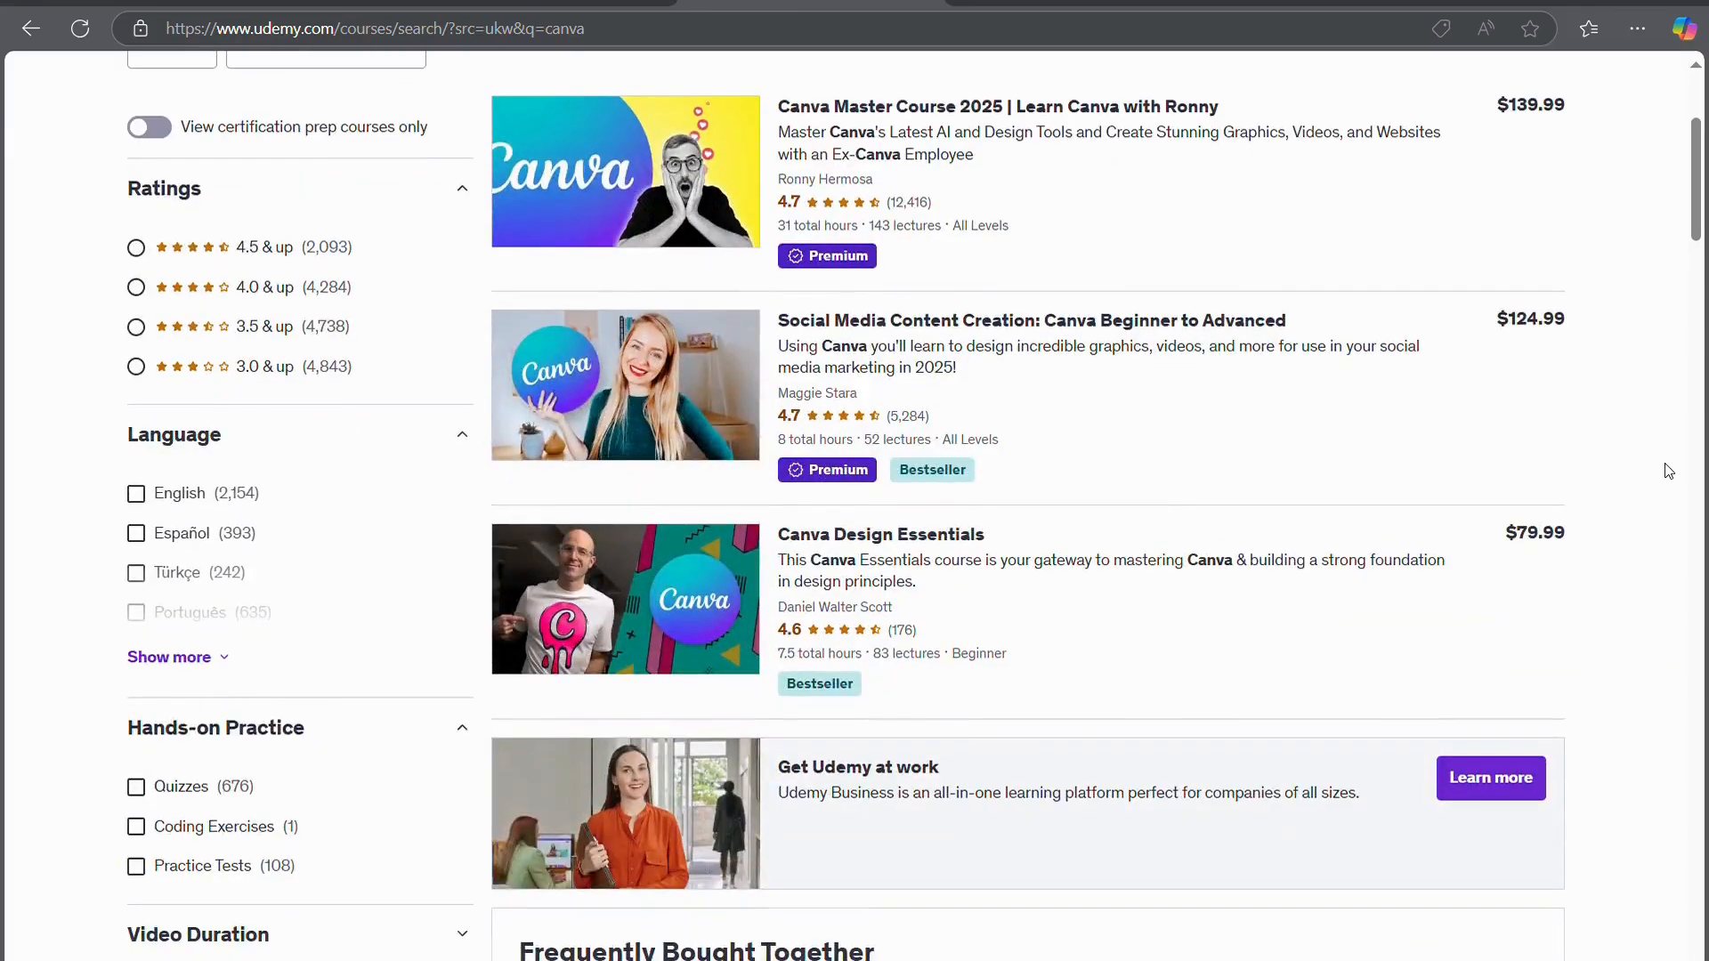
{"action": "scroll", "coordinate": [1668, 471], "scroll_direction": "down", "scroll_amount": 3}
{"action": "scroll", "coordinate": [1668, 471], "scroll_direction": "down", "scroll_amount": 3}
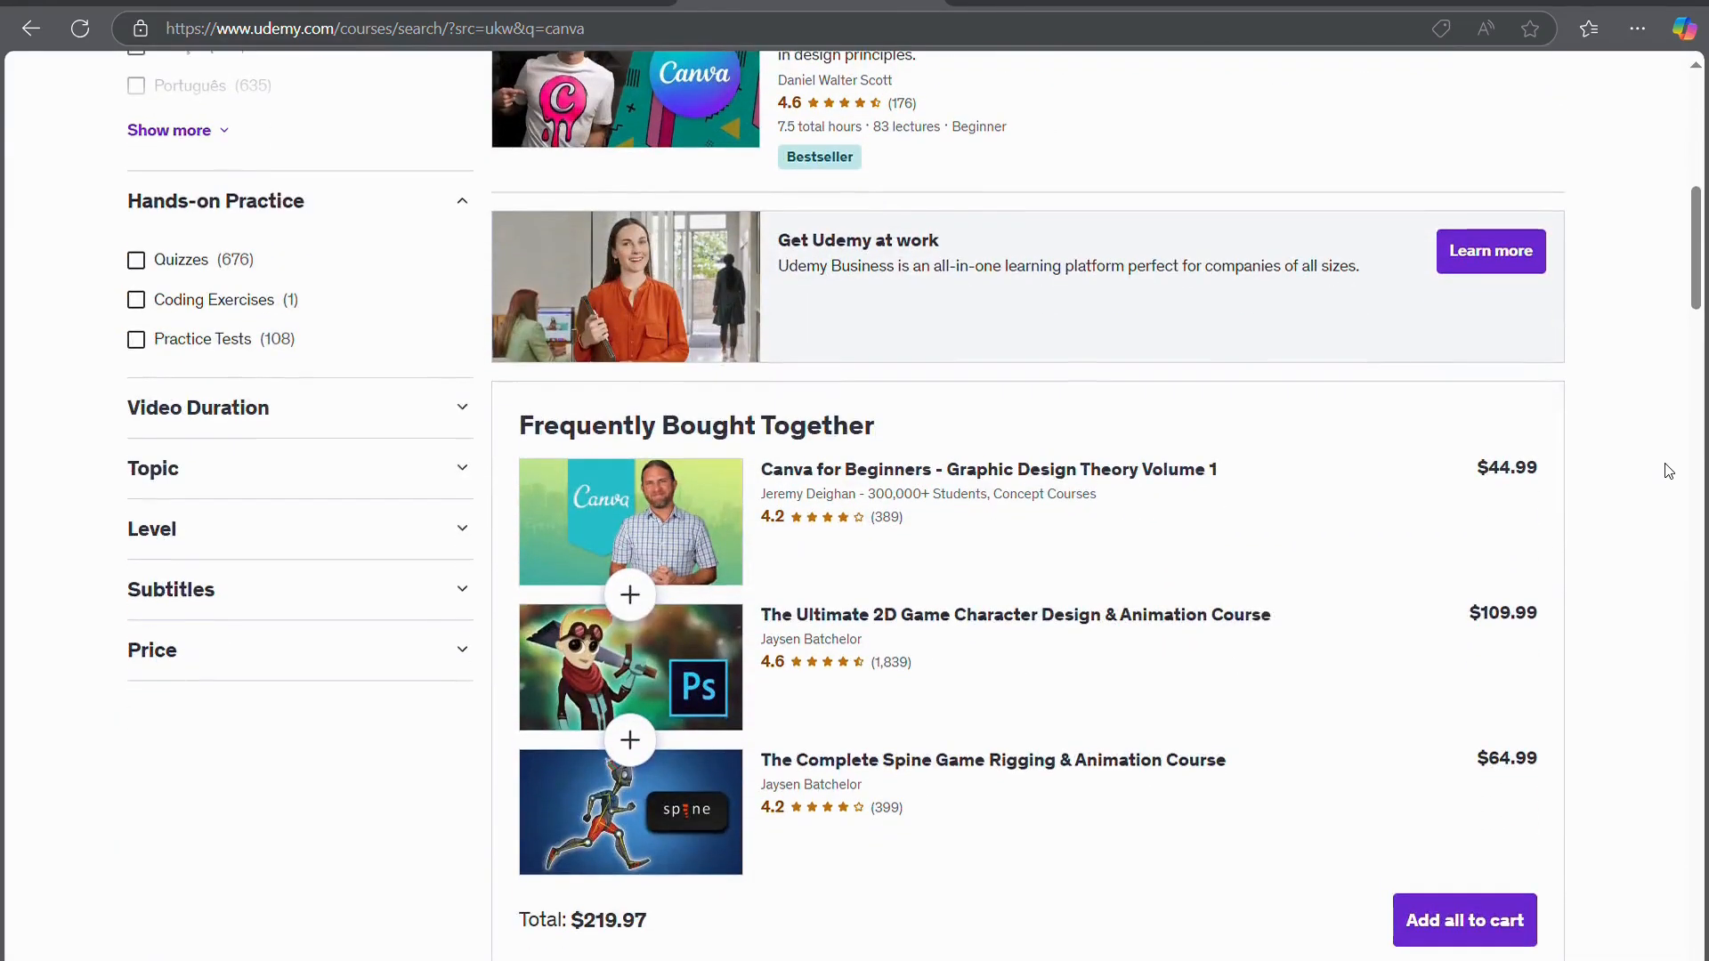
{"action": "scroll", "coordinate": [1668, 471], "scroll_direction": "down", "scroll_amount": 3}
{"action": "scroll", "coordinate": [1669, 470], "scroll_direction": "down", "scroll_amount": 4}
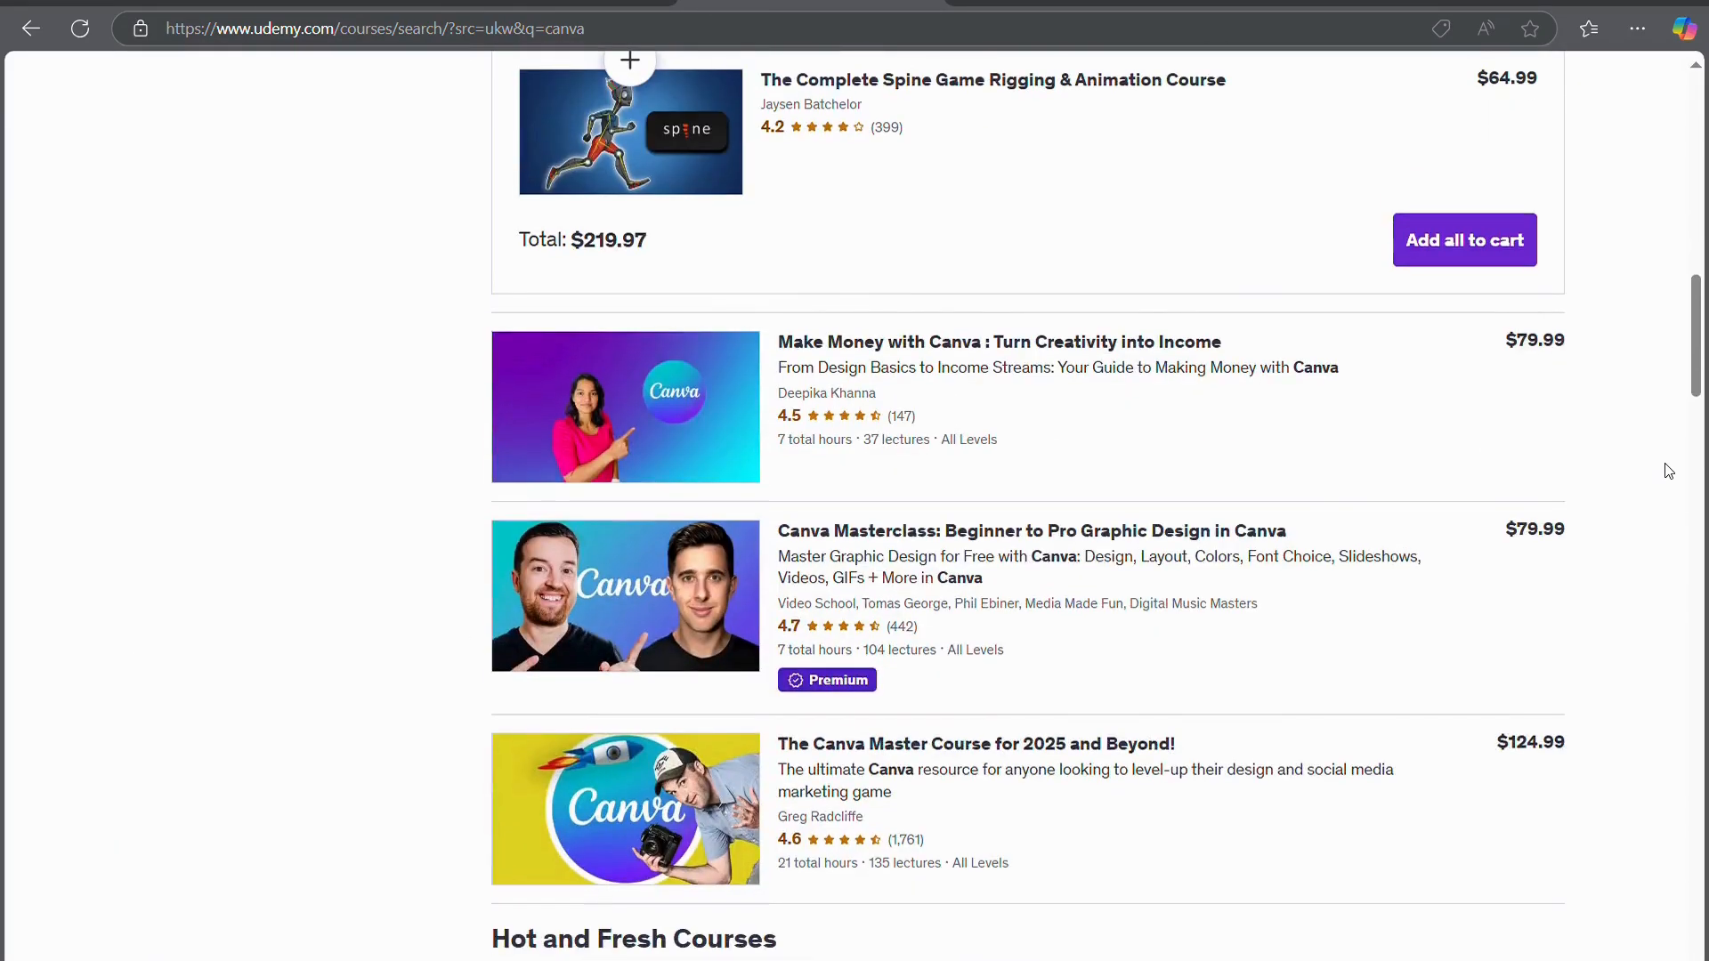
{"action": "scroll", "coordinate": [1668, 471], "scroll_direction": "down", "scroll_amount": 4}
{"action": "scroll", "coordinate": [1668, 471], "scroll_direction": "down", "scroll_amount": 4}
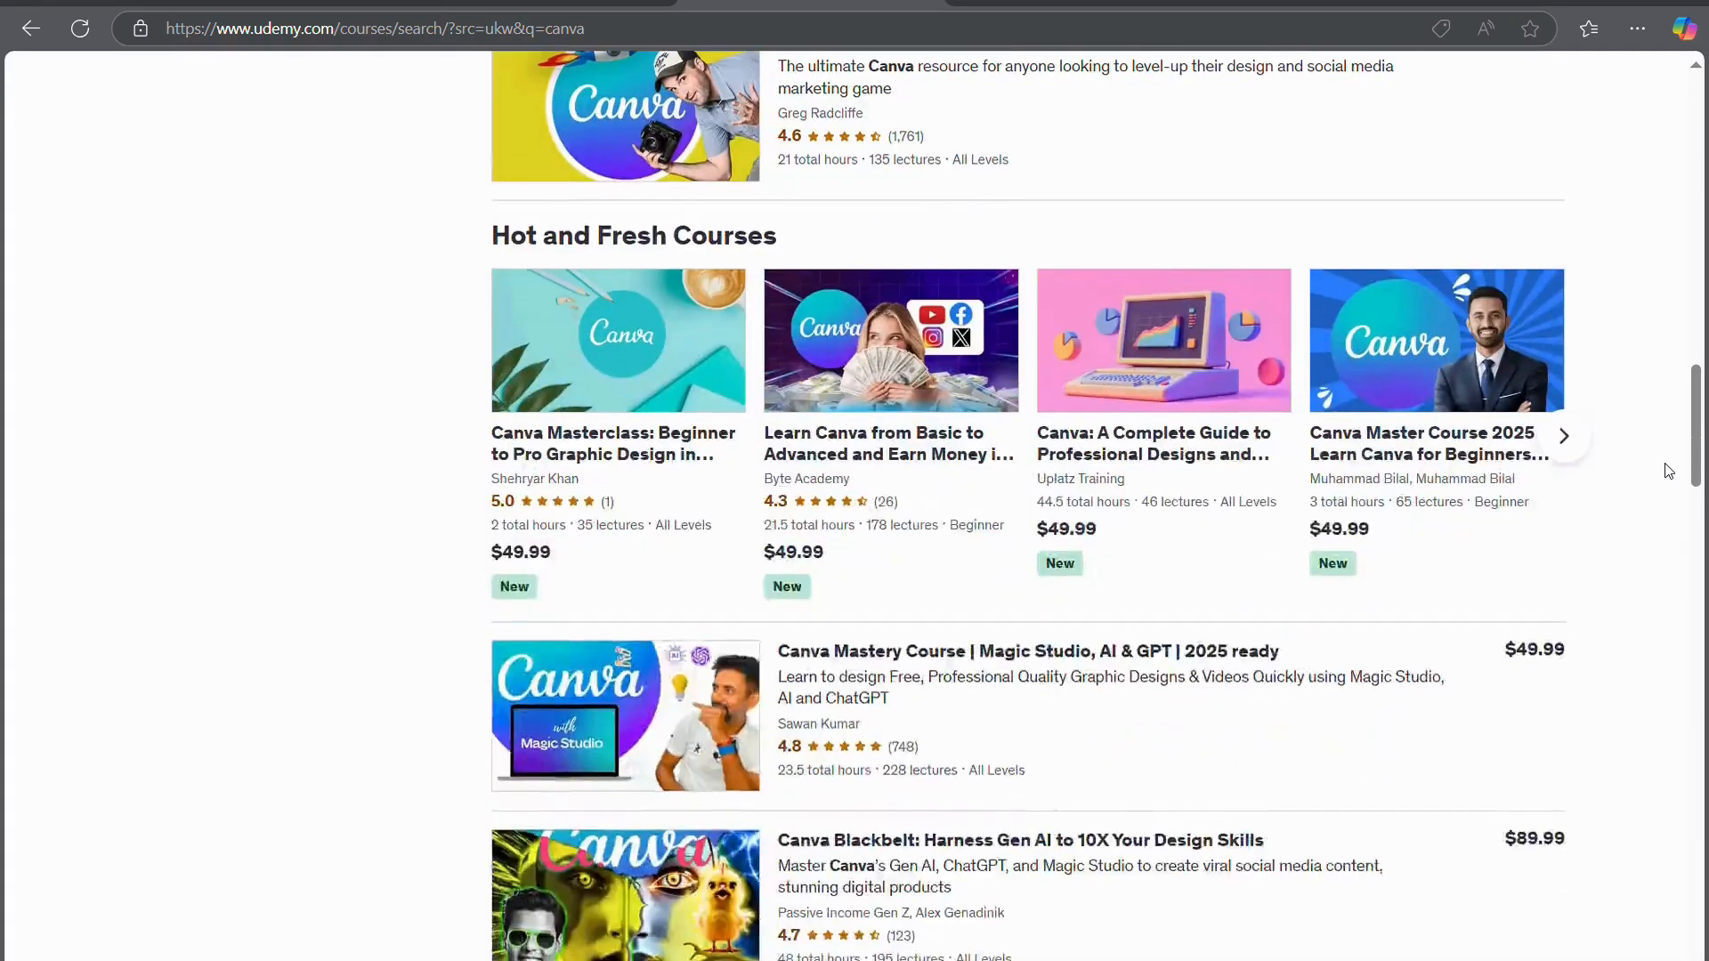
{"action": "scroll", "coordinate": [1668, 471], "scroll_direction": "down", "scroll_amount": 4}
{"action": "scroll", "coordinate": [1668, 470], "scroll_direction": "down", "scroll_amount": 4}
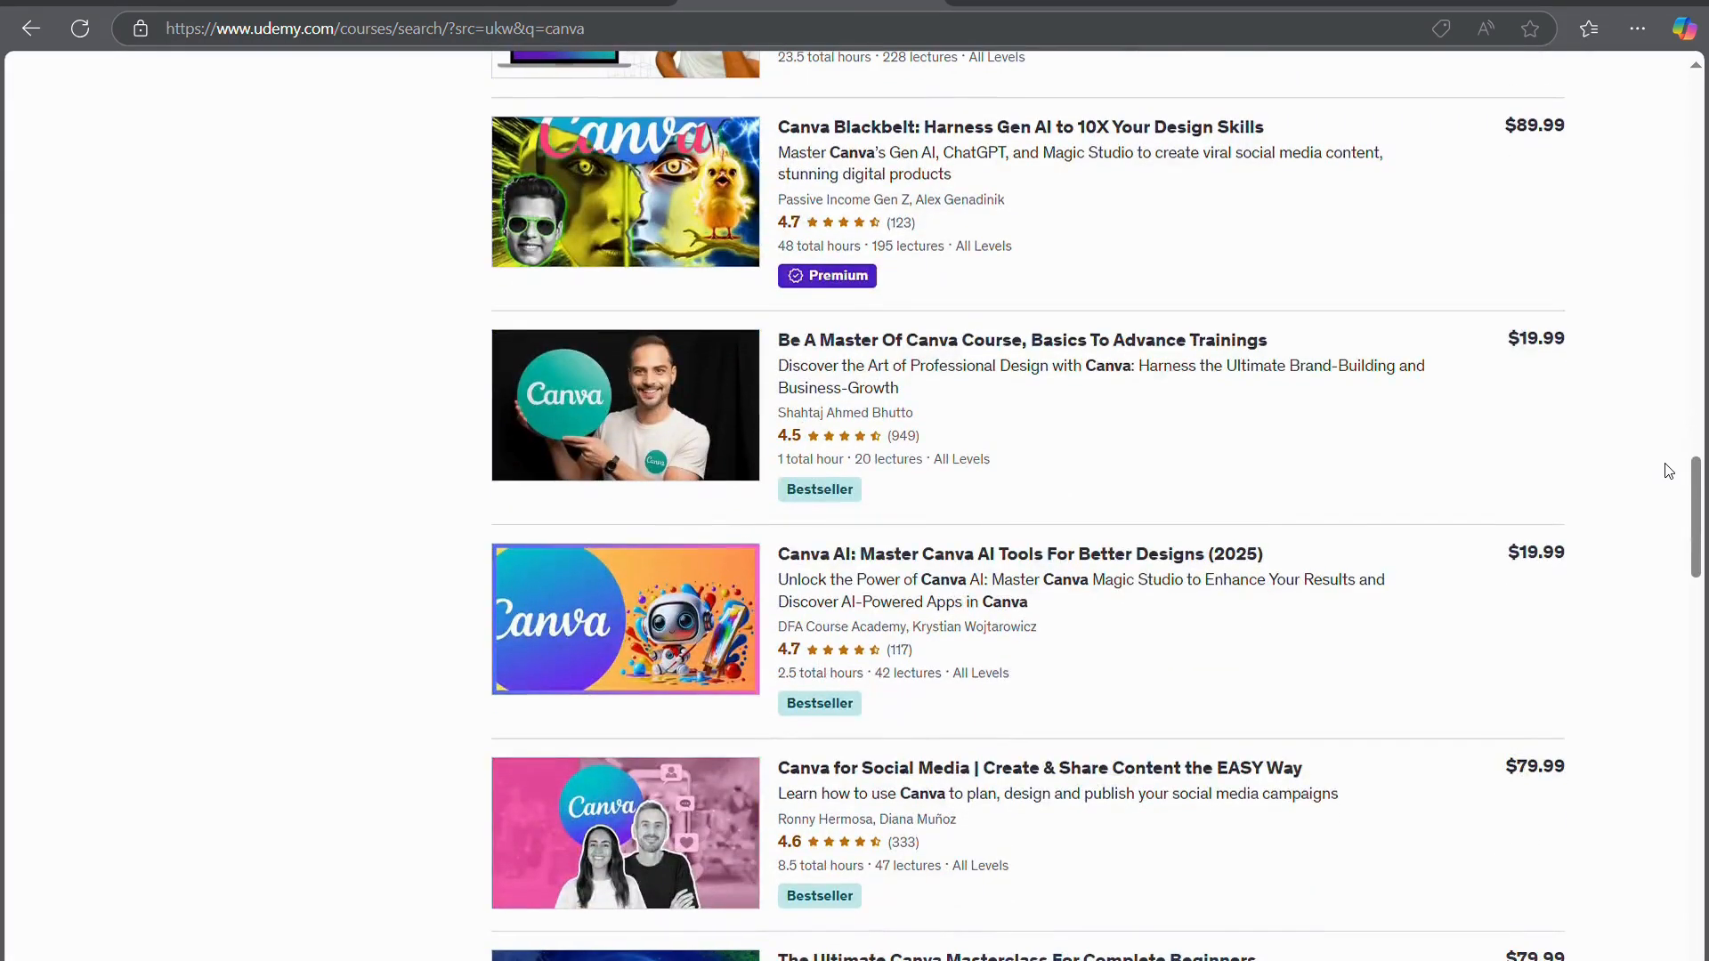
{"action": "scroll", "coordinate": [1668, 470], "scroll_direction": "down", "scroll_amount": 4}
{"action": "scroll", "coordinate": [1668, 471], "scroll_direction": "down", "scroll_amount": 5}
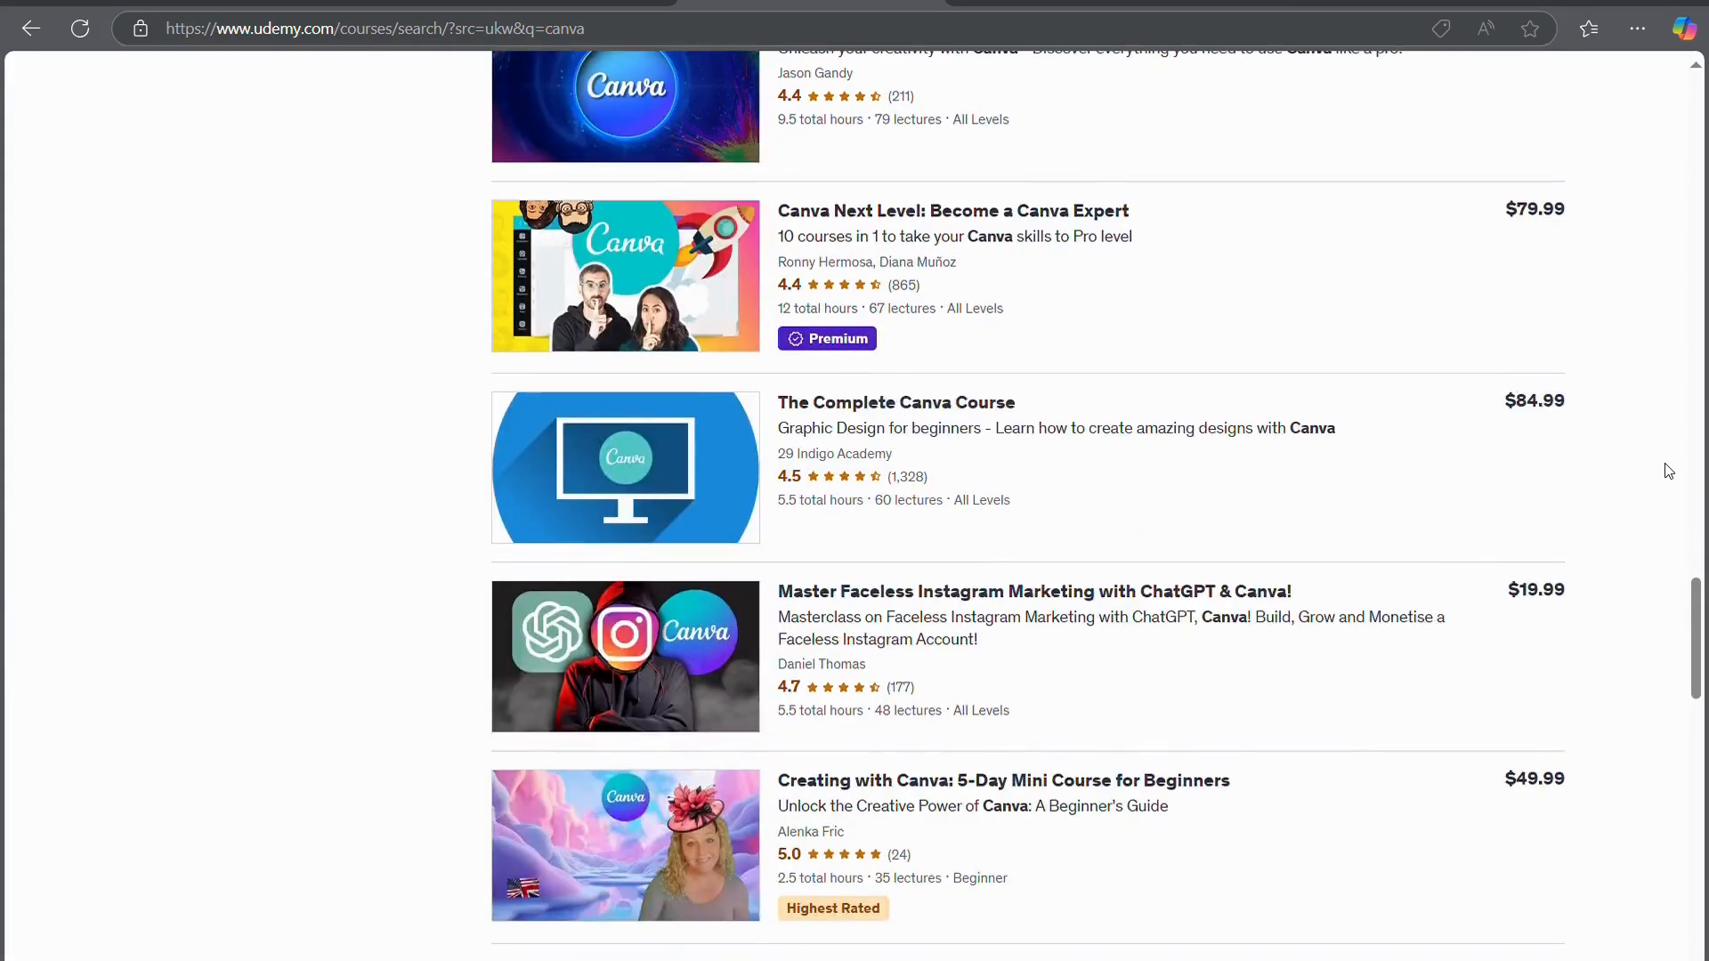
{"action": "scroll", "coordinate": [1668, 470], "scroll_direction": "down", "scroll_amount": 9}
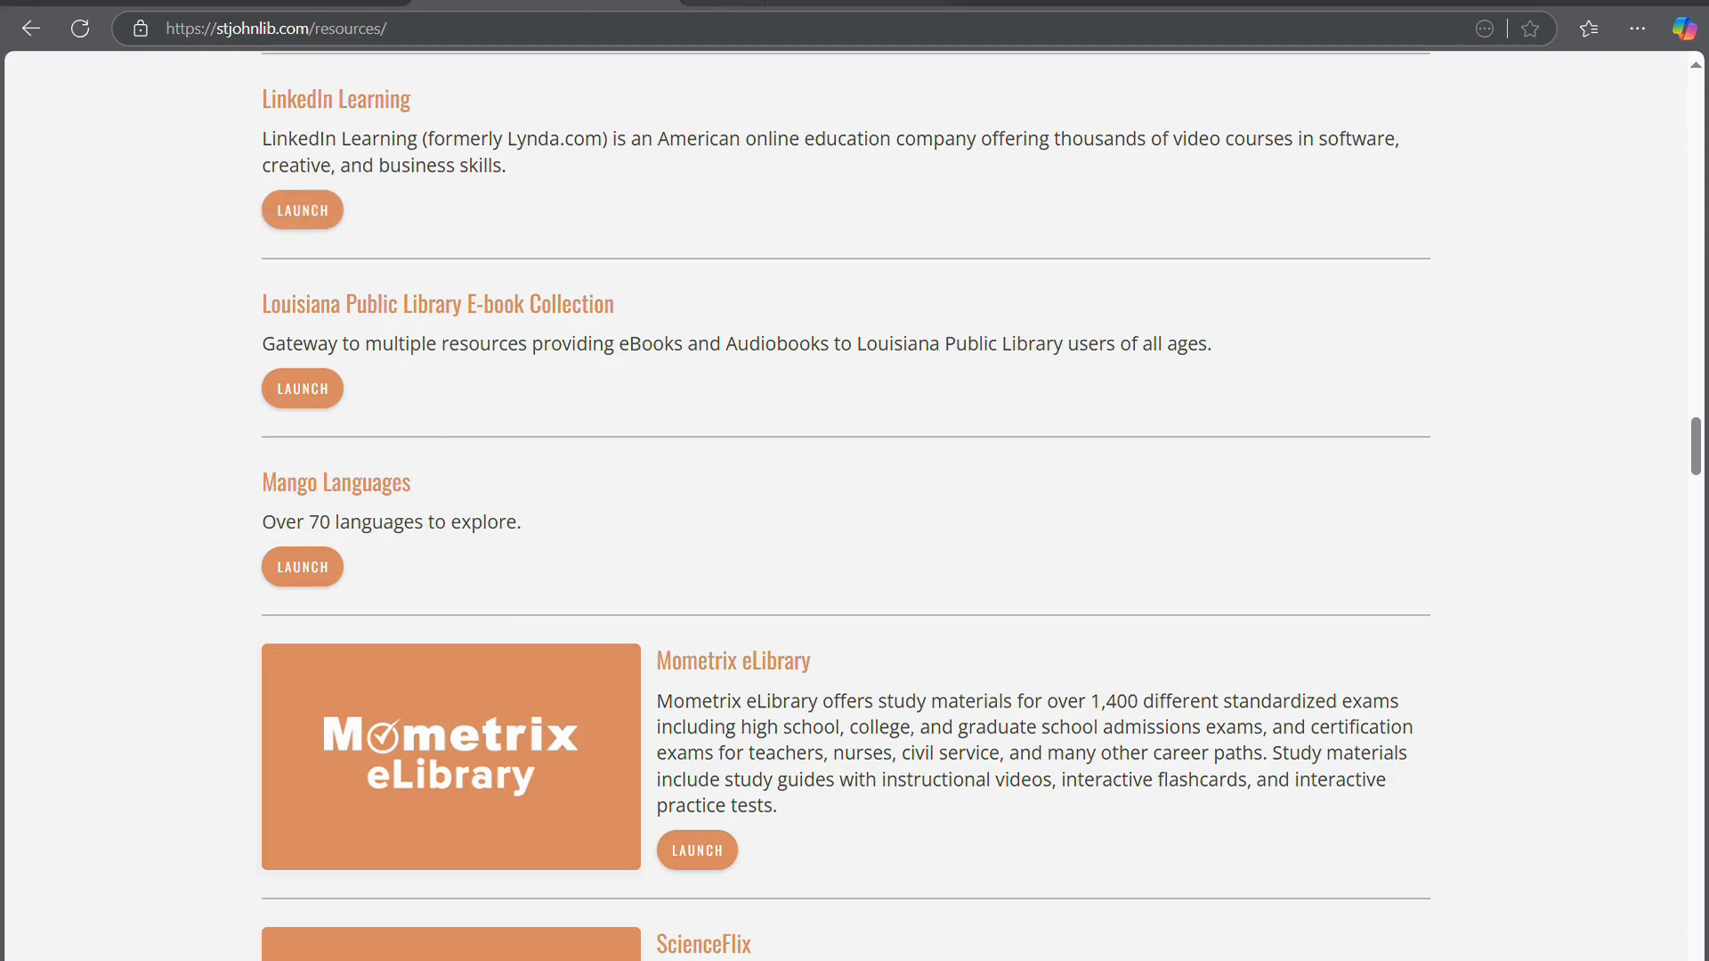
Browse the 259 Canva course results in LinkedIn Learning
{"action": "left_click", "coordinate": [764, 0]}
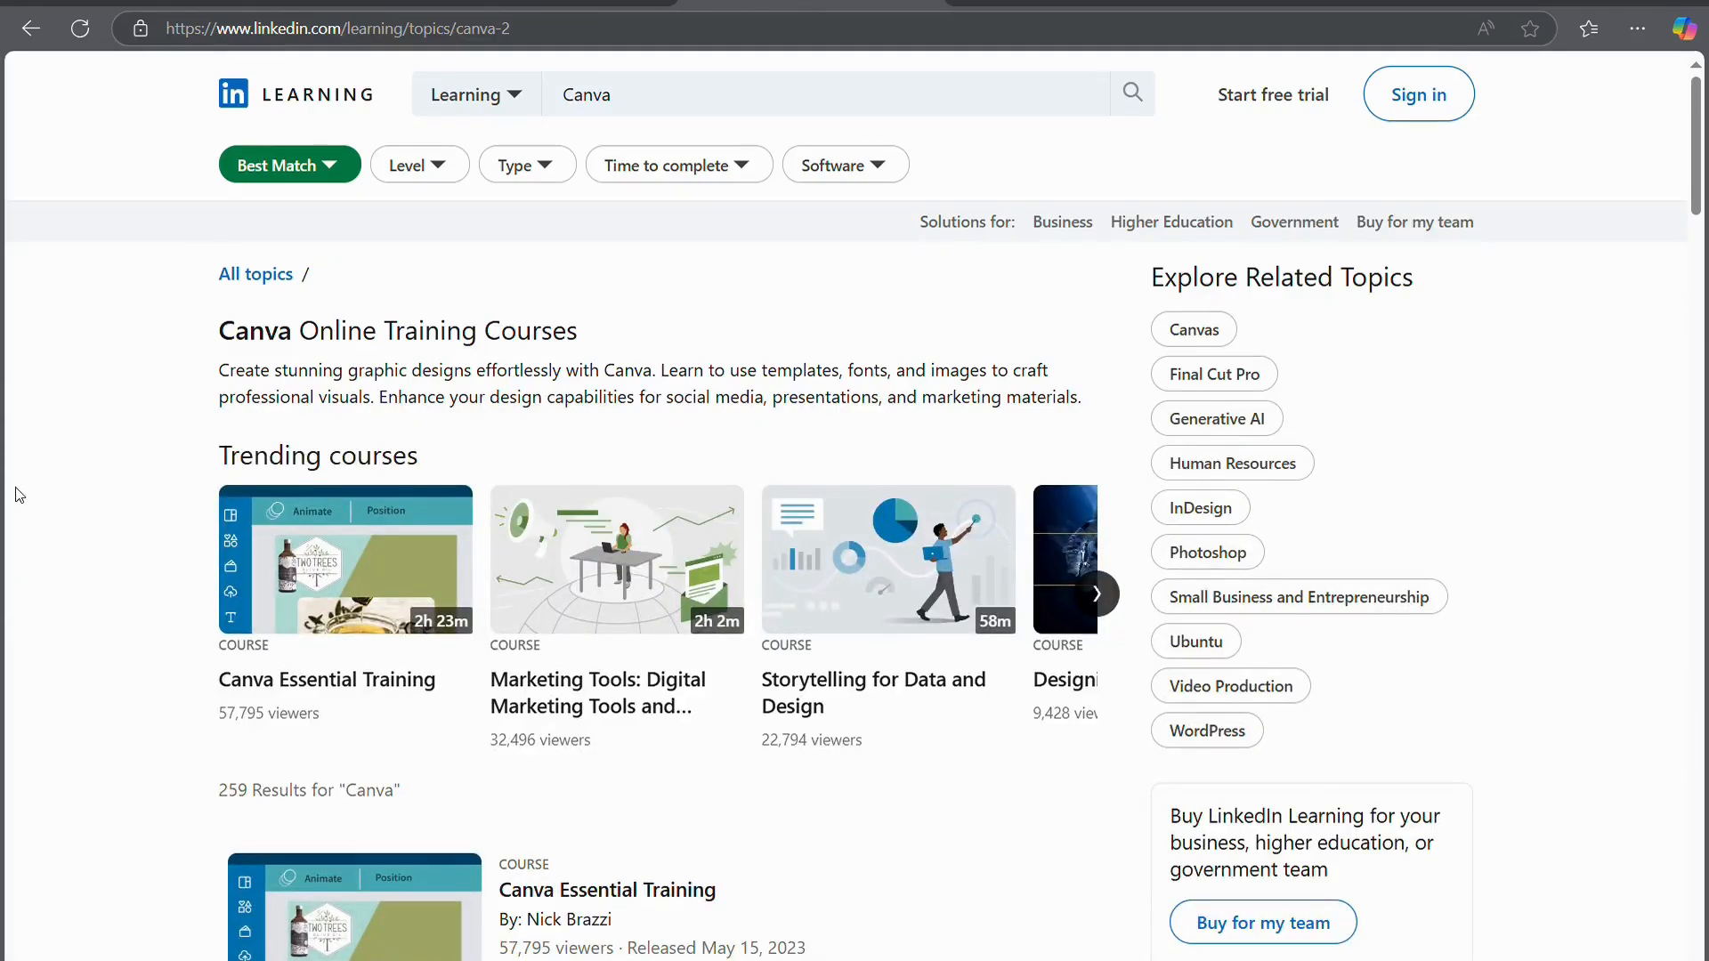
{"action": "scroll", "coordinate": [20, 495], "scroll_direction": "down", "scroll_amount": 10}
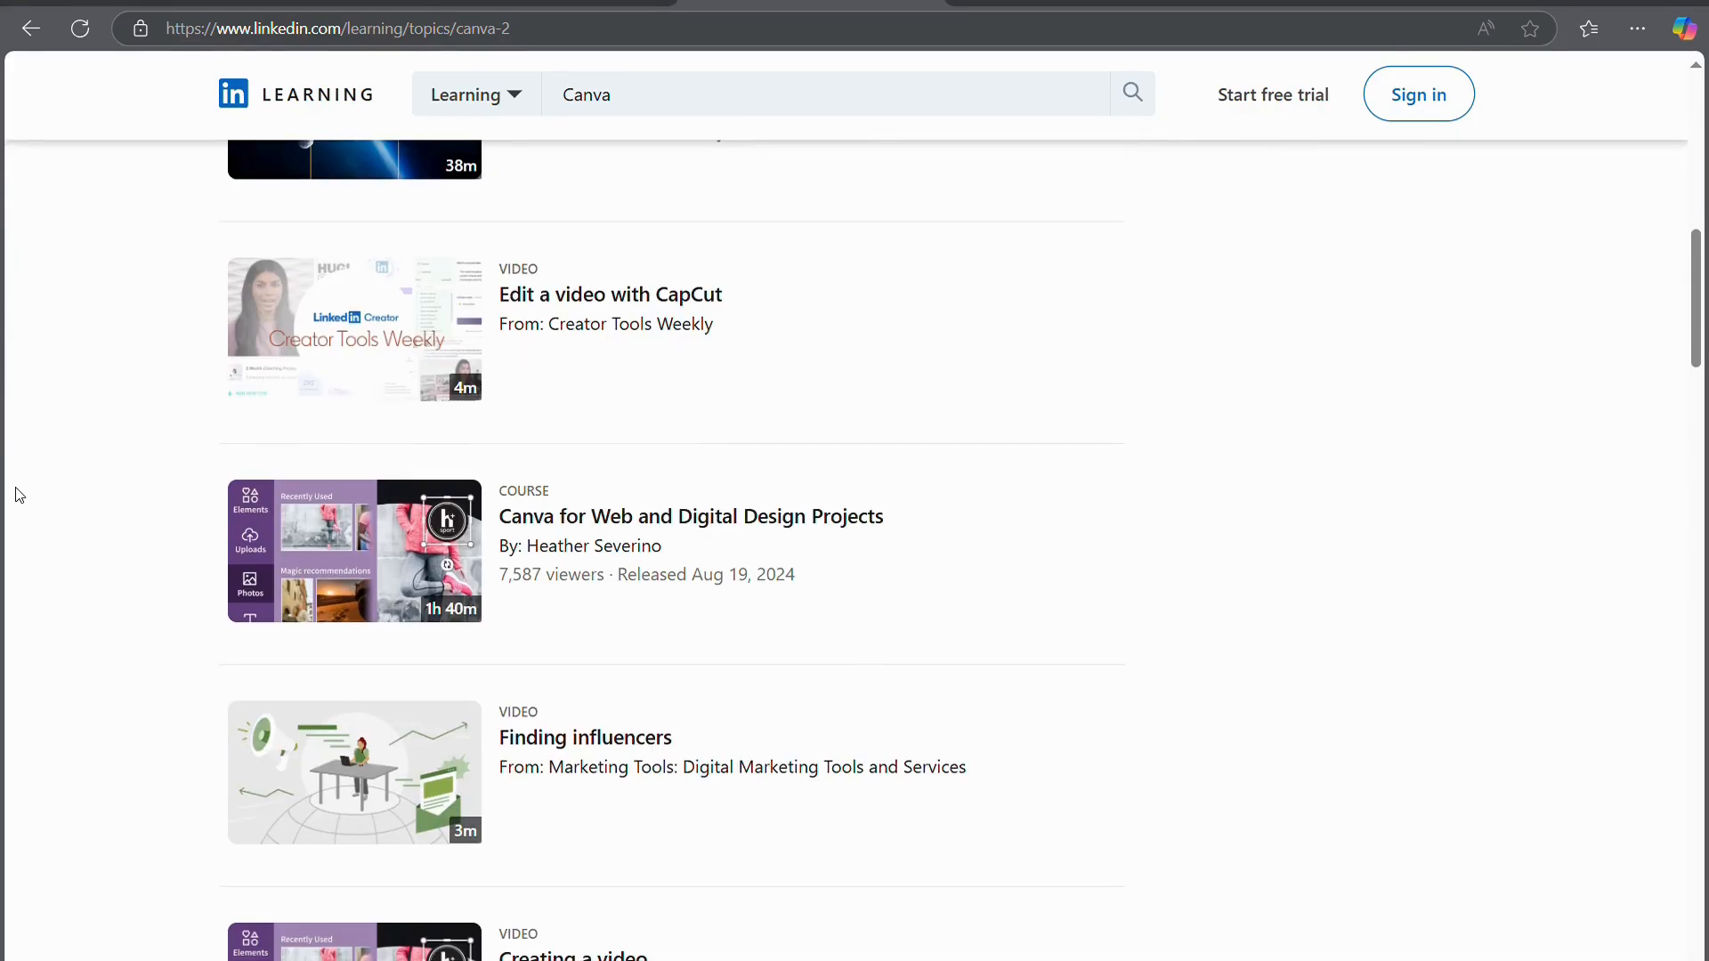
{"action": "scroll", "coordinate": [20, 495], "scroll_direction": "down", "scroll_amount": 13}
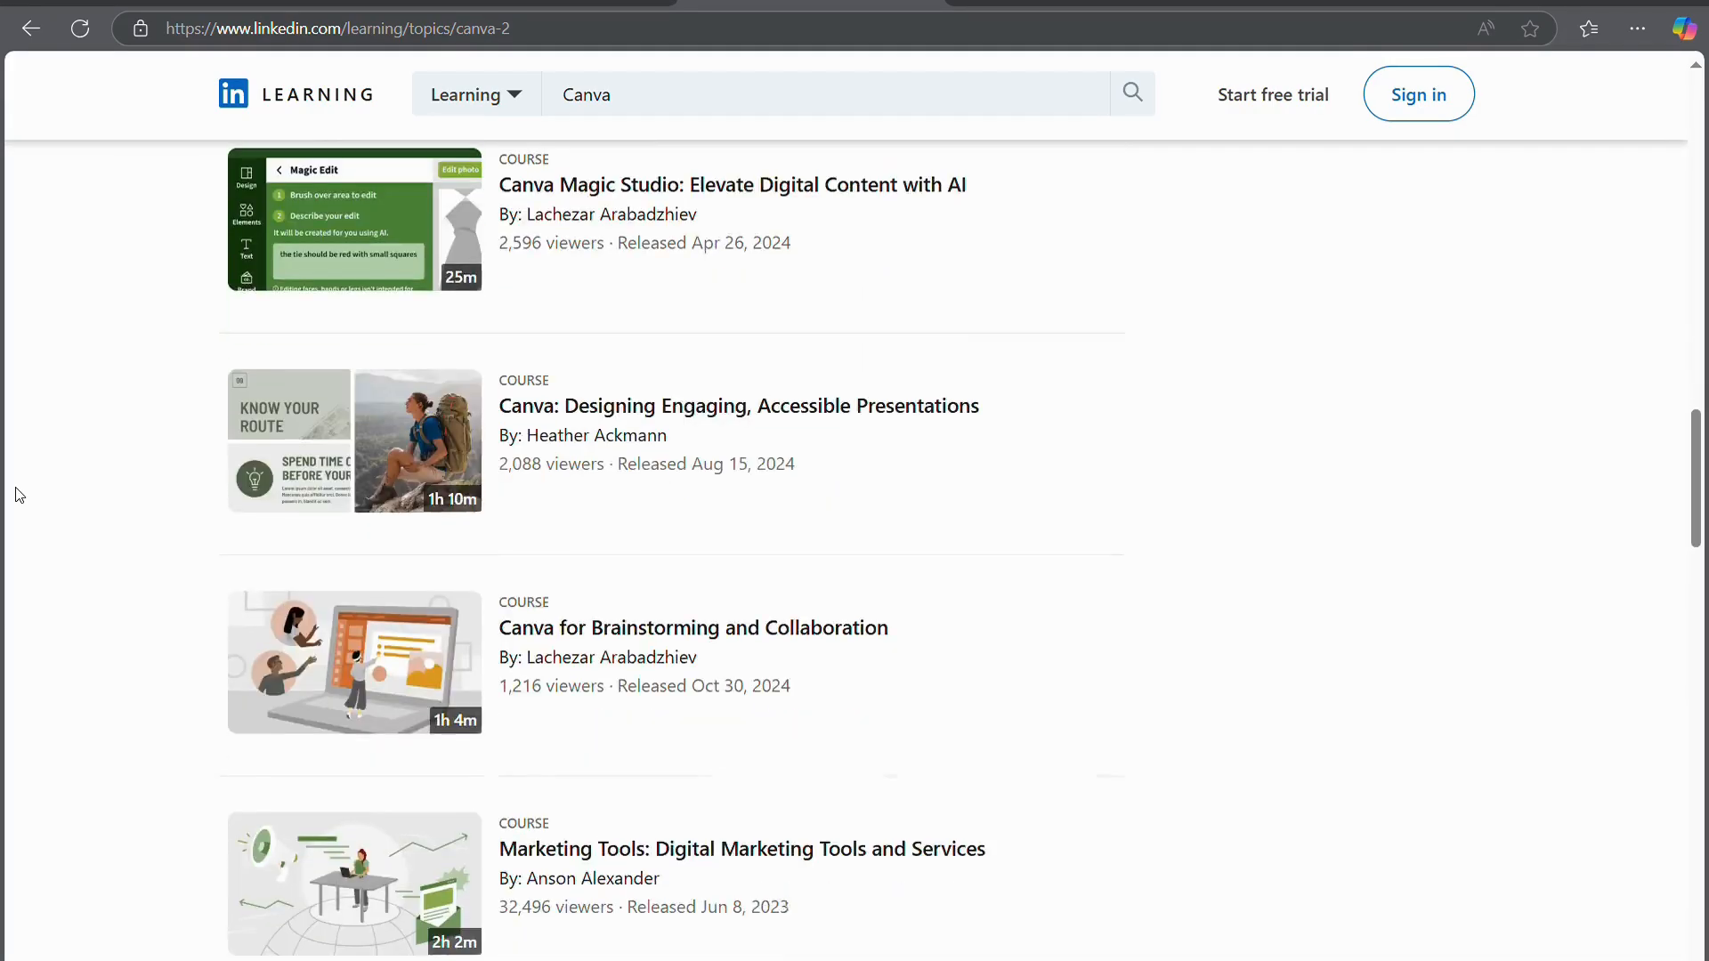
{"action": "scroll", "coordinate": [18, 491], "scroll_direction": "down", "scroll_amount": 4}
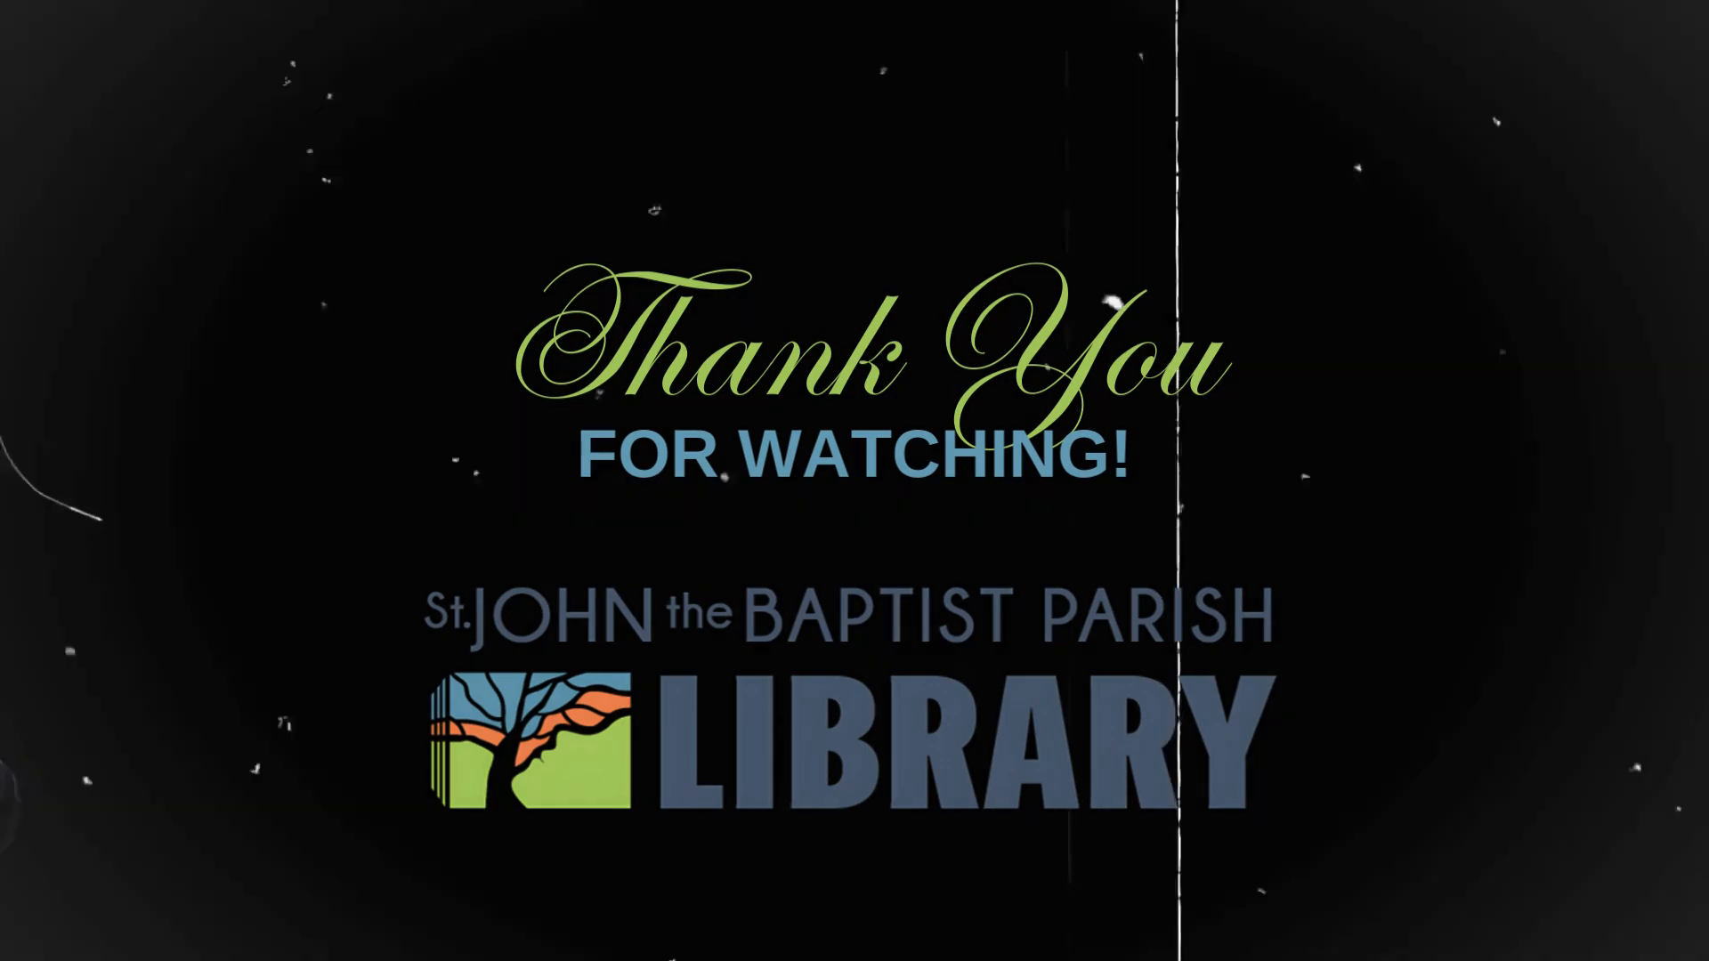